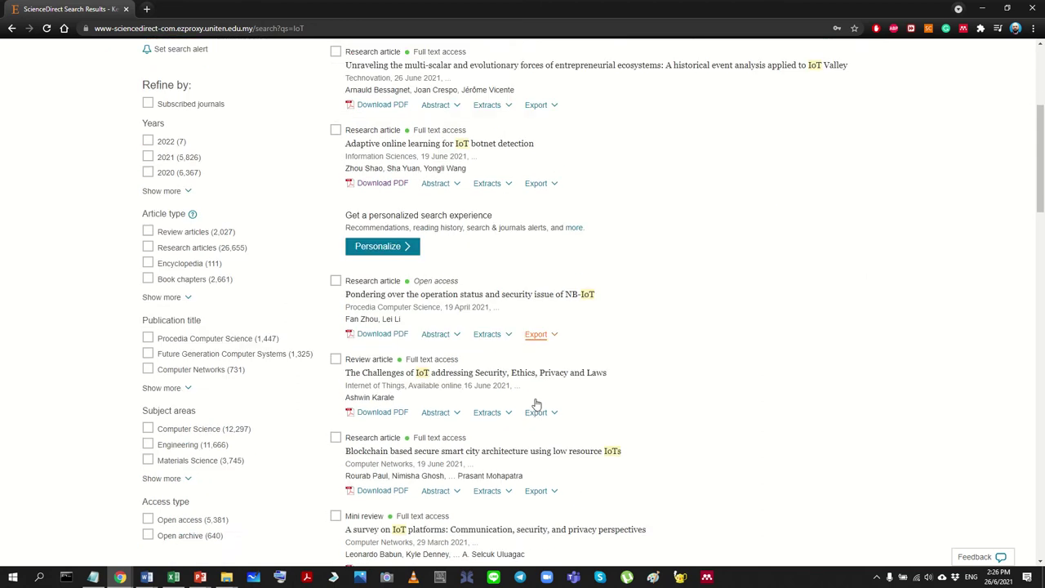
scroll(529, 401, up, 5)
scroll(527, 398, up, 10)
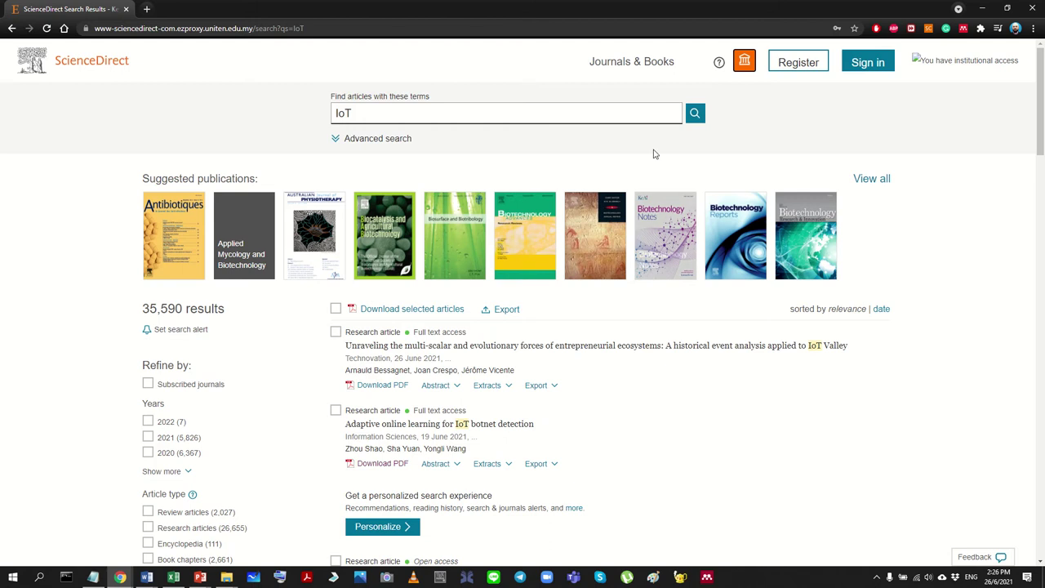
click(491, 120)
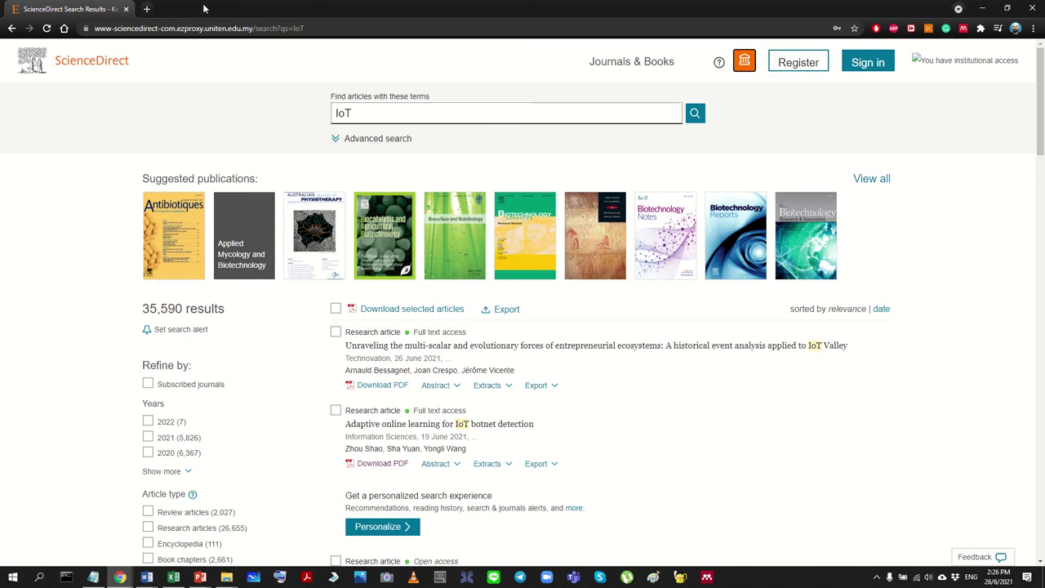
Step: Search Google for "IoT pdf" in a new browser tab
click(147, 9)
click(460, 228)
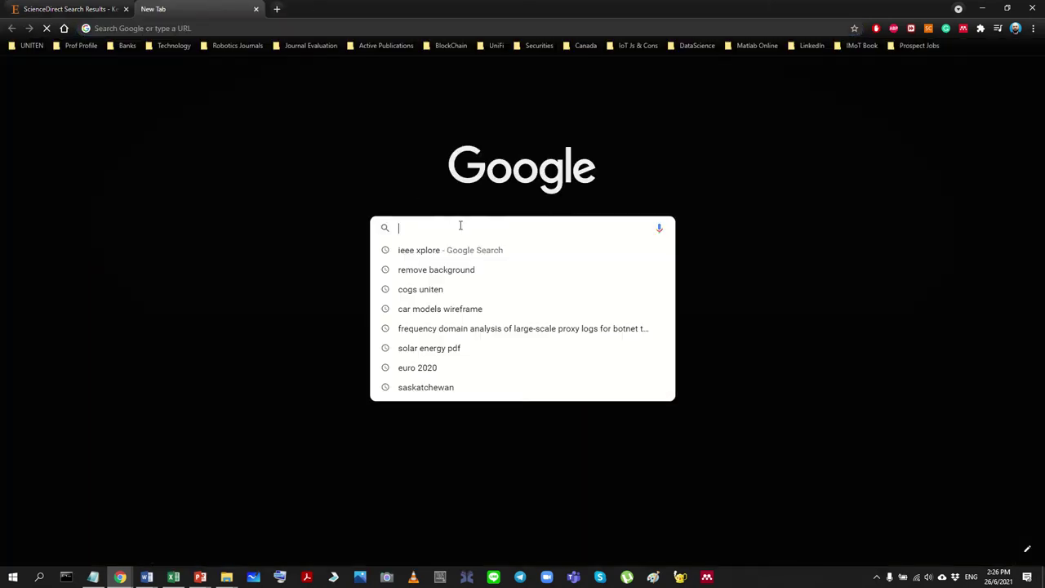
text(IoT)
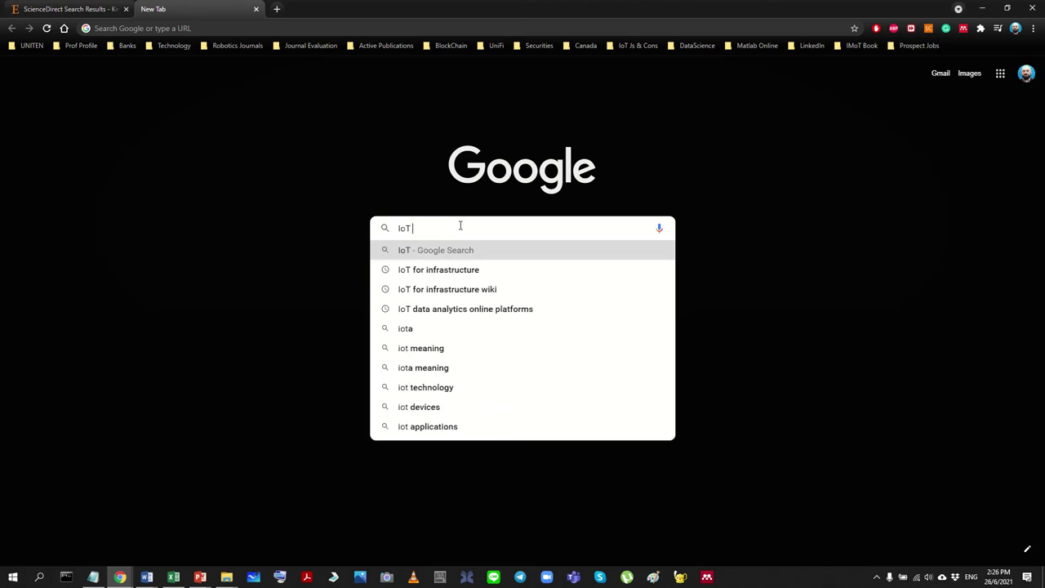
text( op)
key(BackSpace)
key(BackSpace)
key(BackSpace)
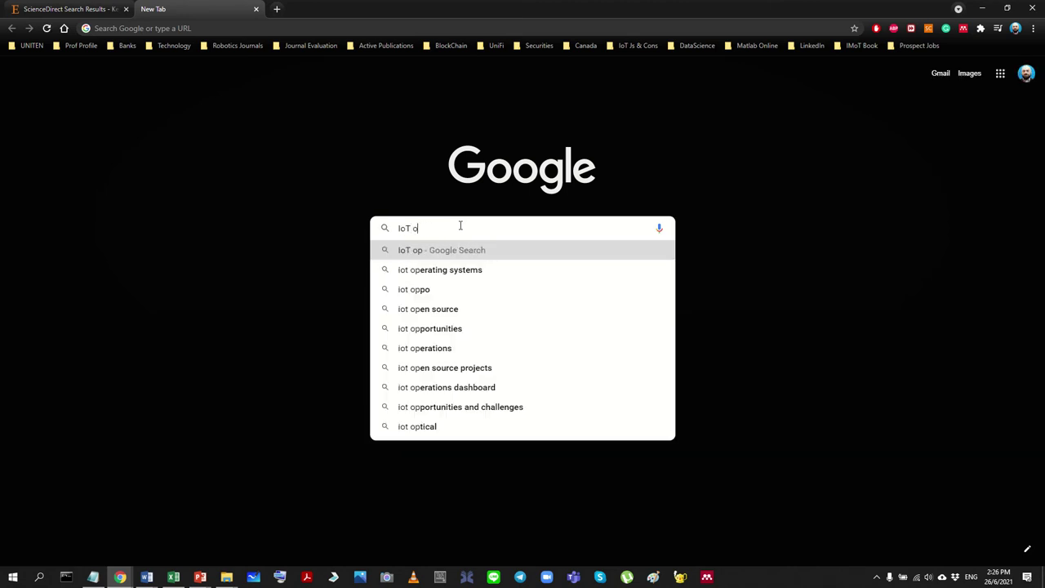
text(pdf)
key(Return)
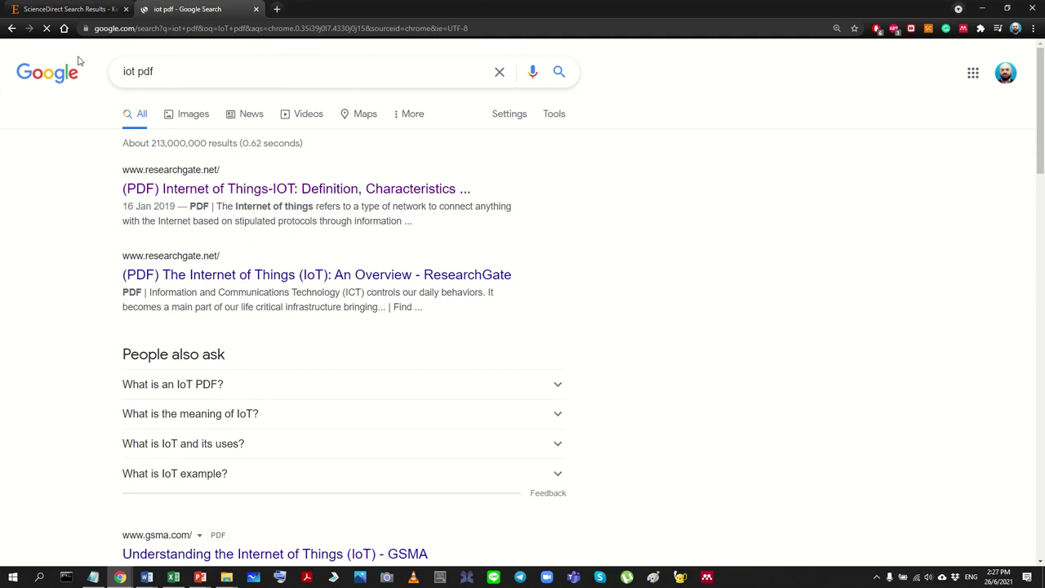
click(185, 72)
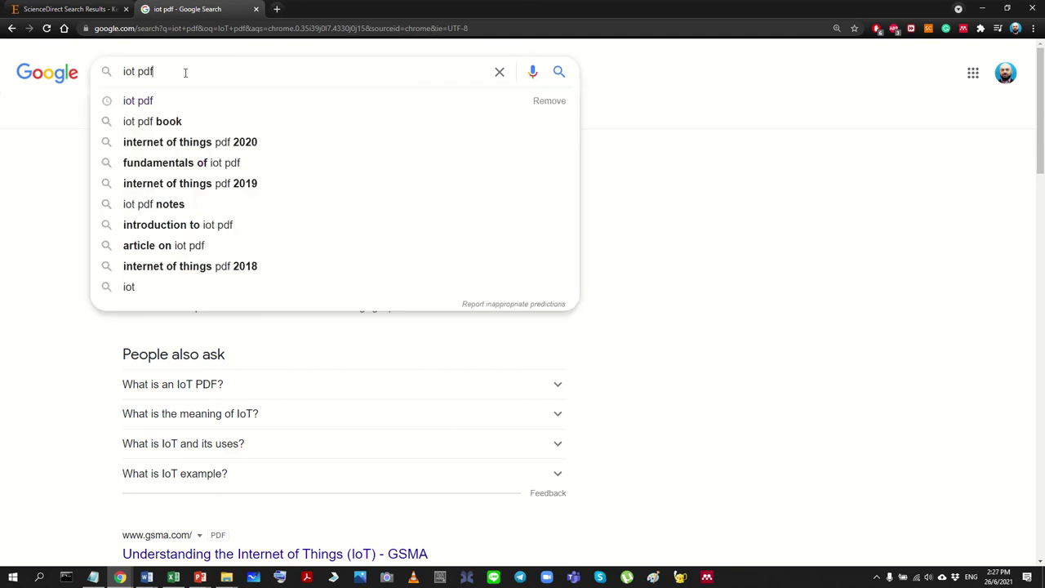
Step: Return to the ScienceDirect search results for IoT
click(72, 12)
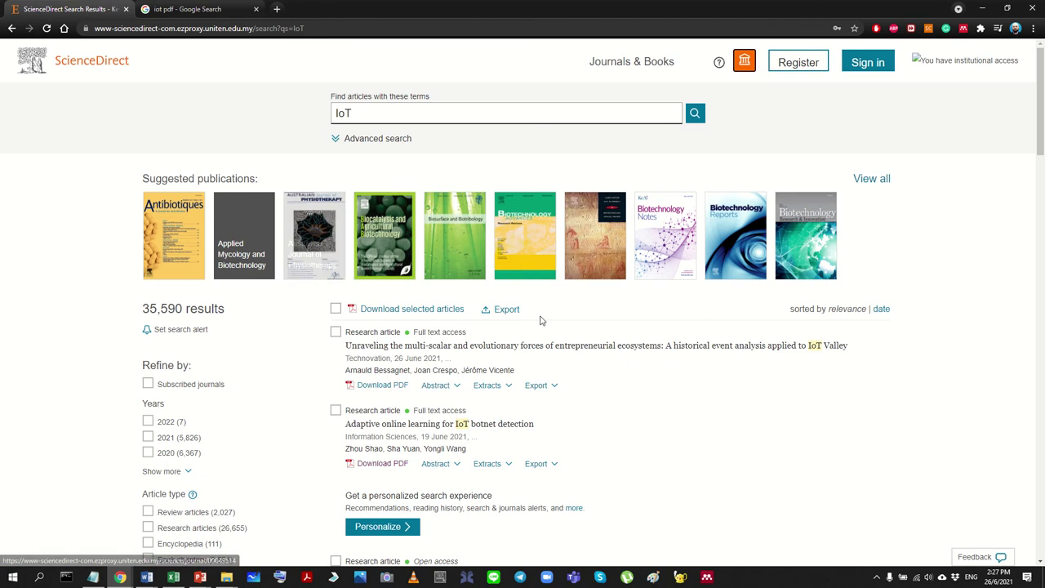
scroll(616, 361, down, 2)
scroll(616, 361, up, 2)
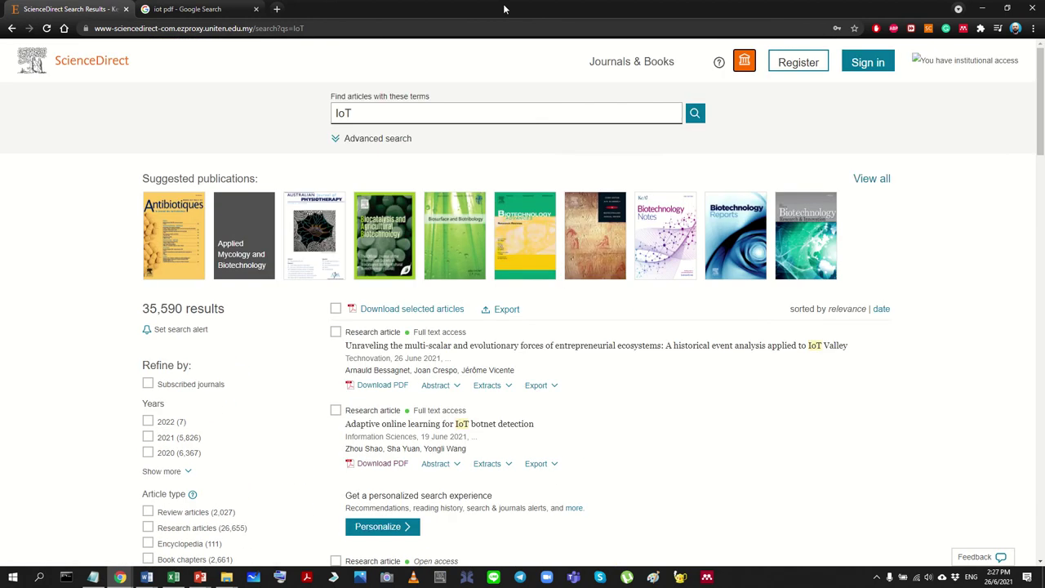
Step: Restore the browser to a smaller window and open the desktop's Literature Review folder, placing it beside the browser
double_click(505, 9)
drag(456, 265, 466, 449)
scroll(366, 343, down, 3)
scroll(290, 279, up, 2)
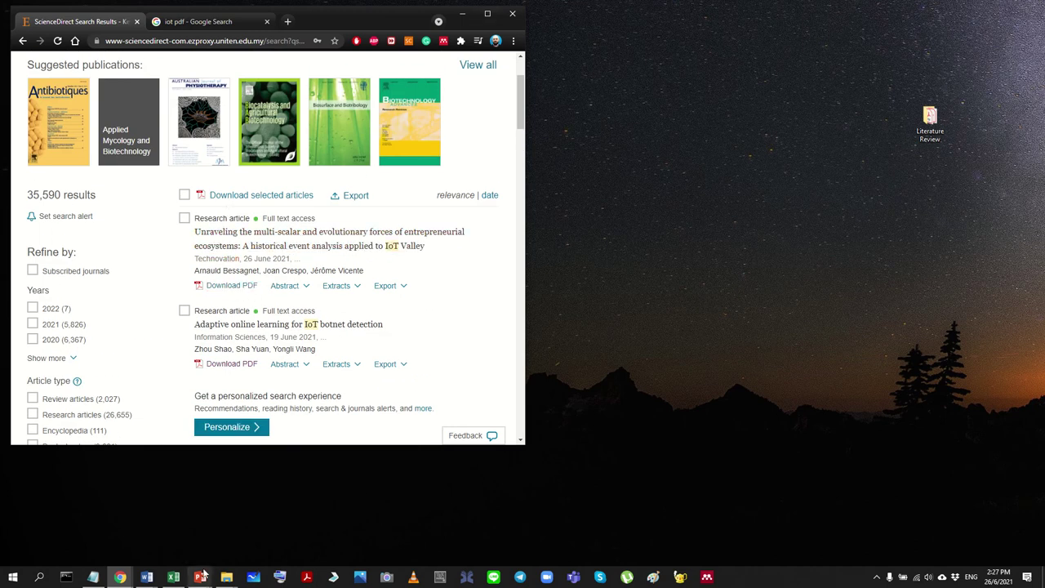
double_click(930, 119)
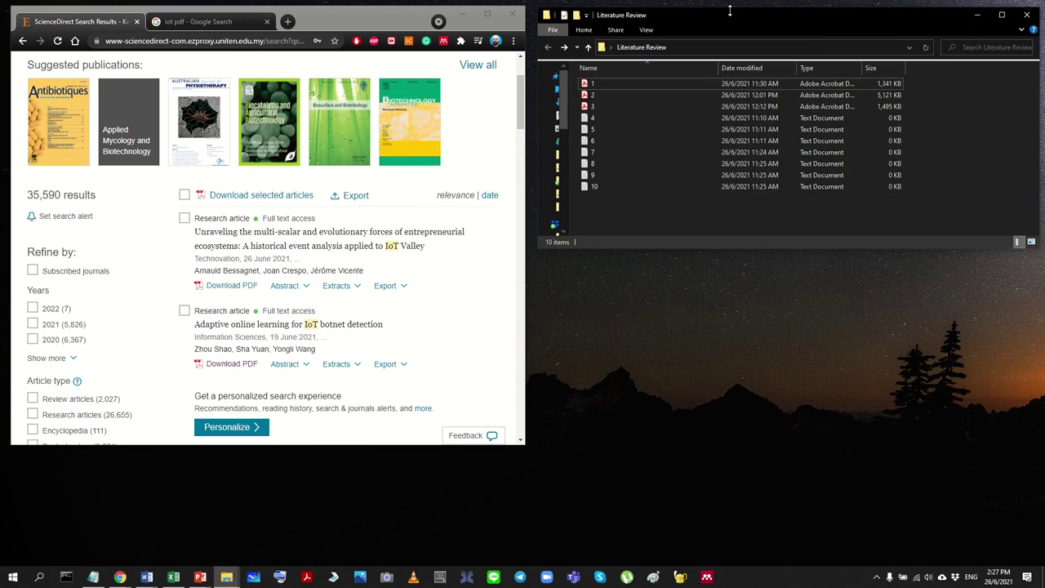
drag(739, 22, 740, 72)
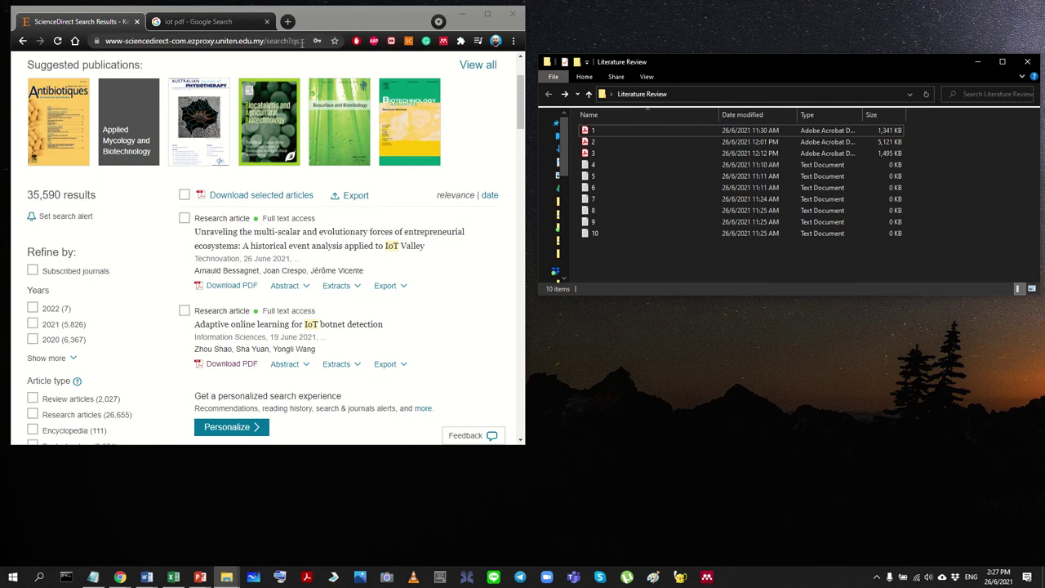
Step: Maximize the browser and open the PDF of the article "Pondering over the operation status and security issue of NB-IoT"
double_click(403, 8)
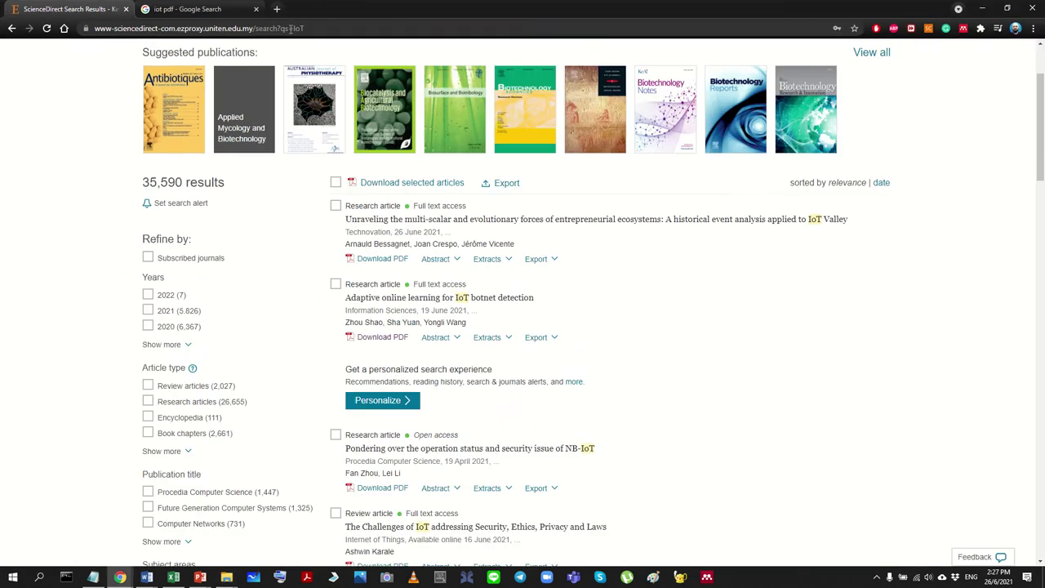
scroll(531, 343, up, 1)
scroll(327, 280, down, 2)
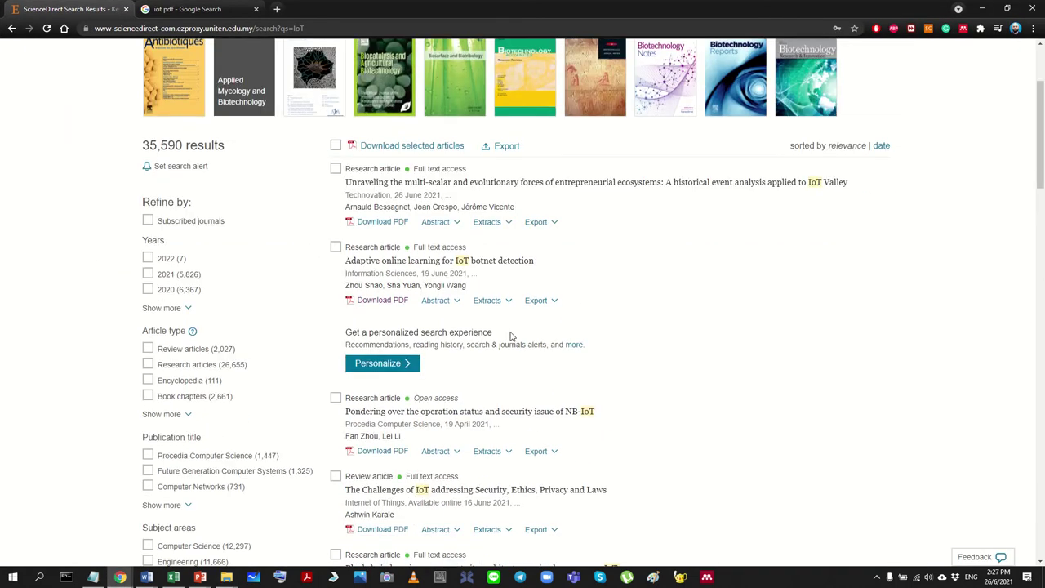
scroll(510, 335, down, 2)
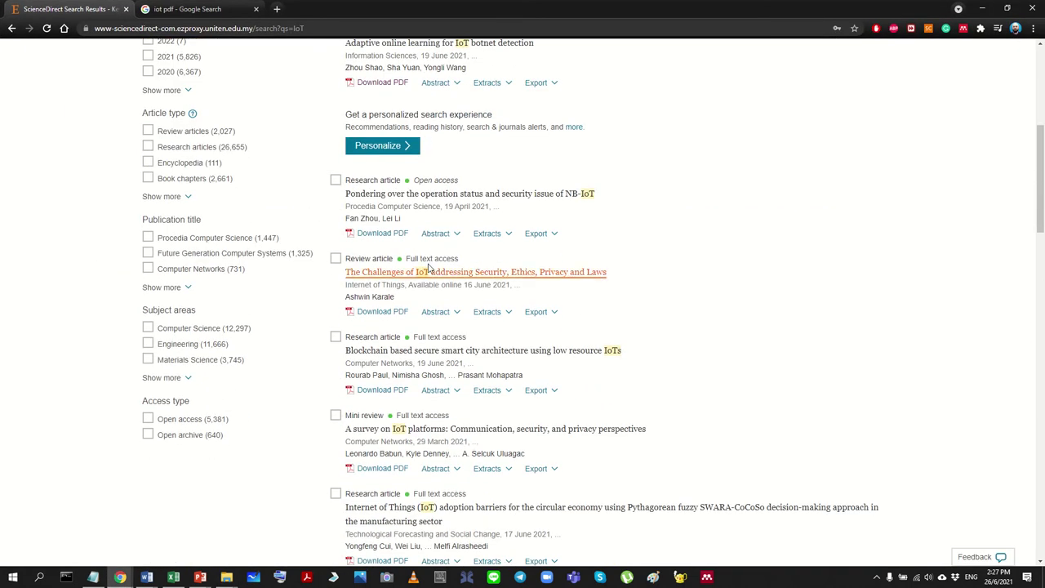
click(376, 236)
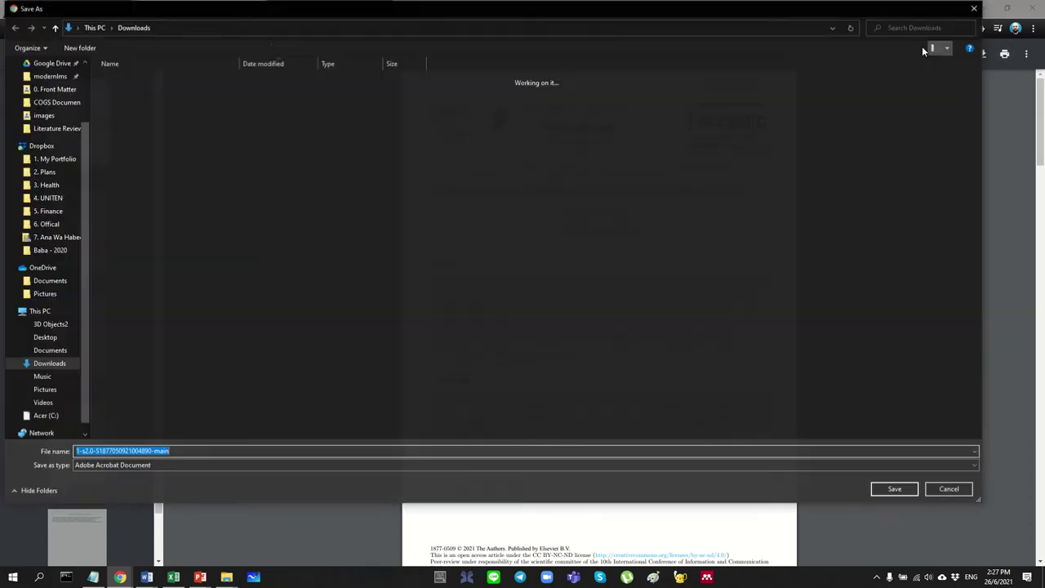
scroll(49, 112, up, 2)
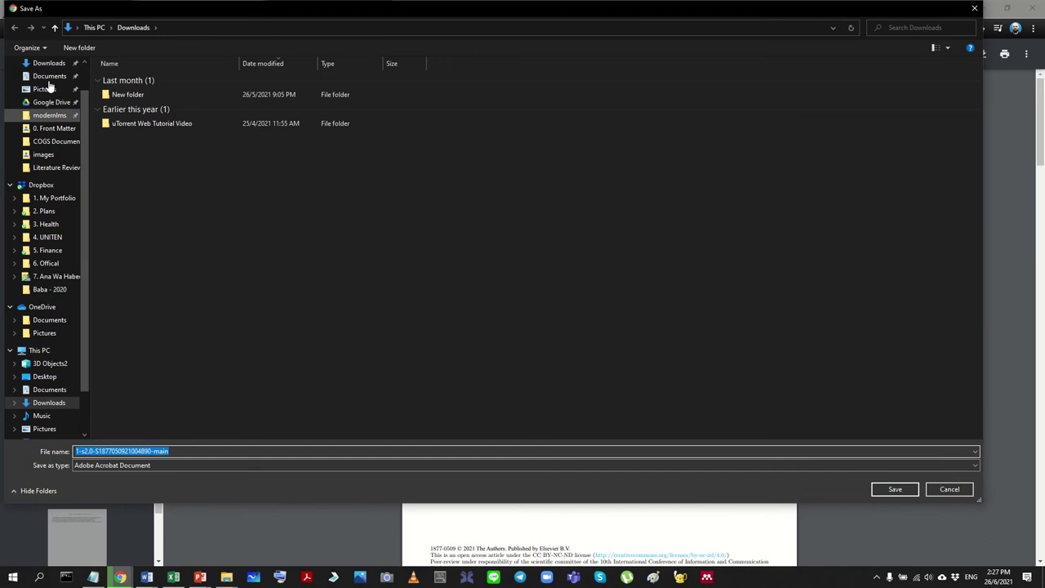
click(44, 87)
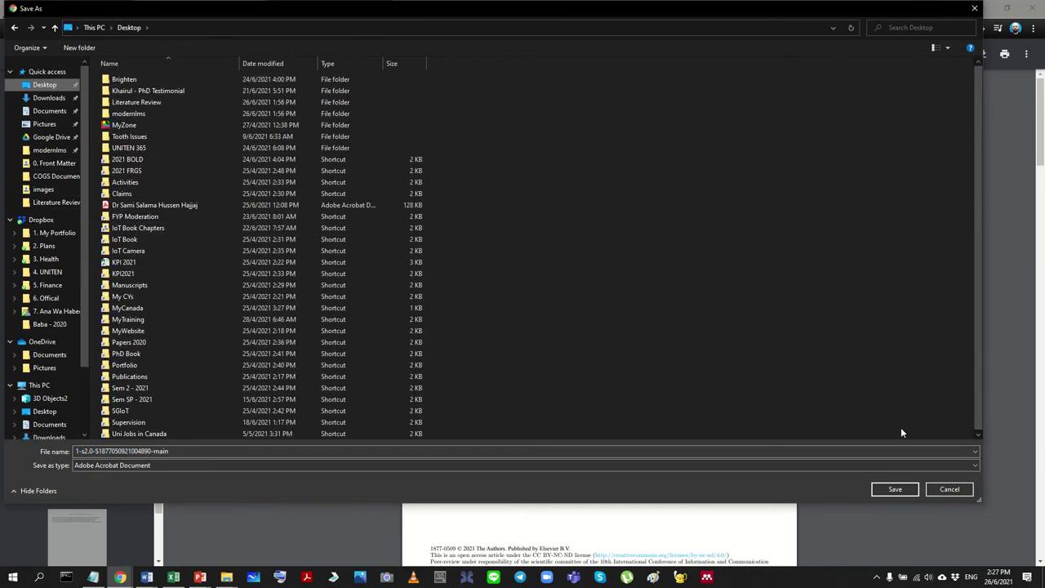
click(950, 489)
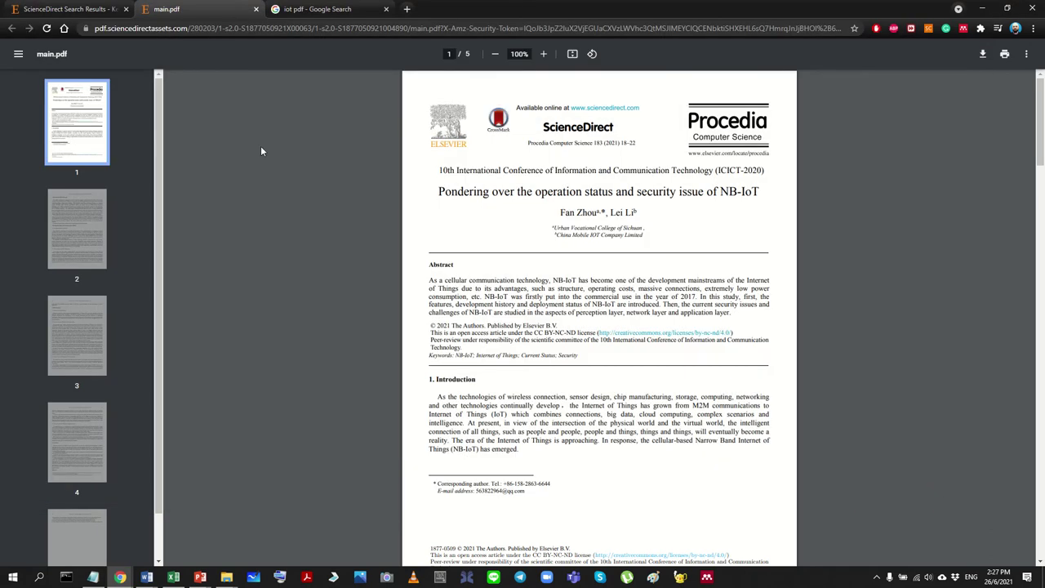
click(985, 54)
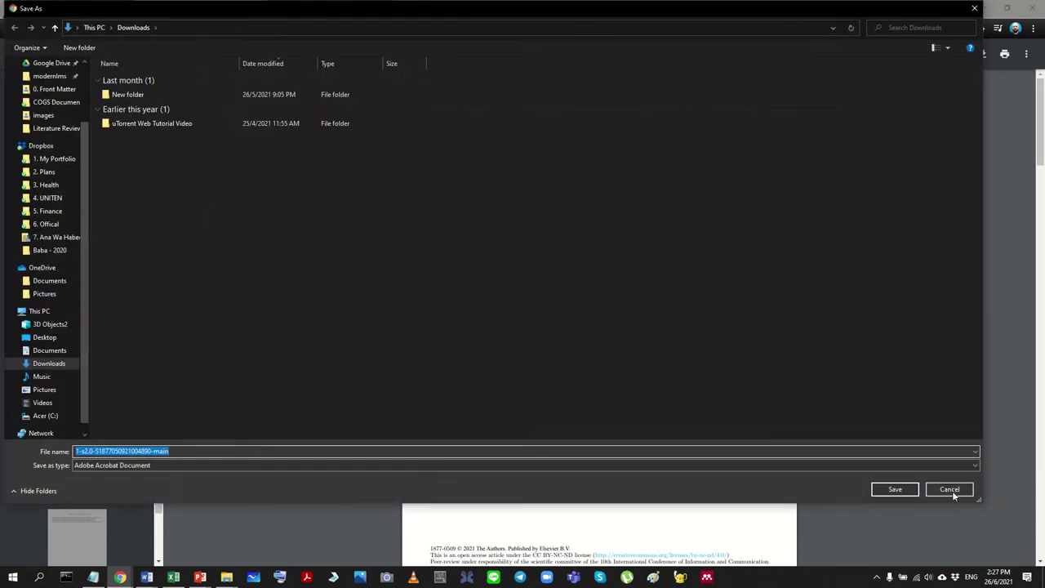
click(952, 490)
Step: Minimize the browser and examine the numbered files in the Literature Review folder in an enlarged view
click(982, 8)
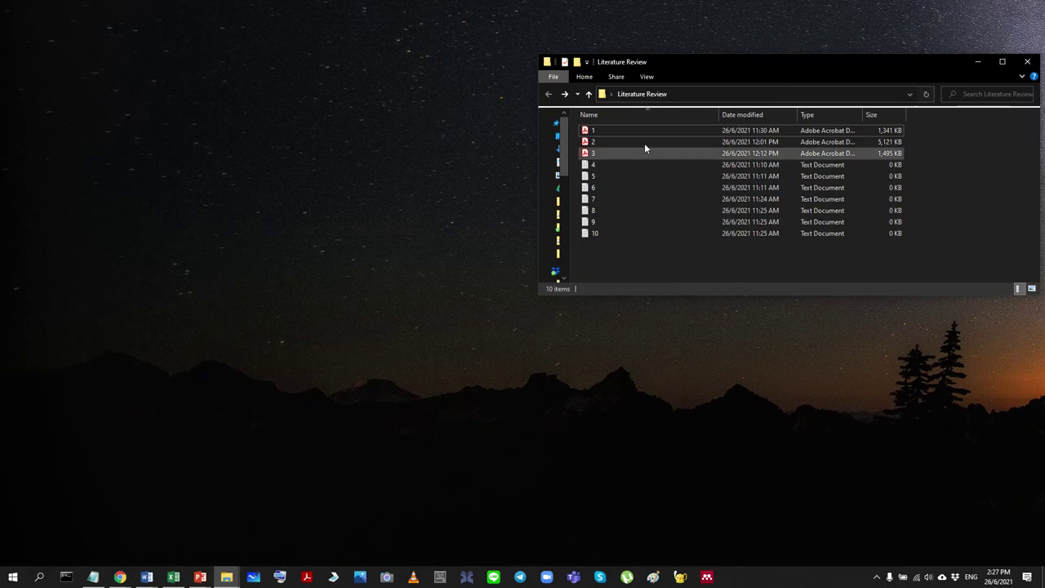
double_click(782, 66)
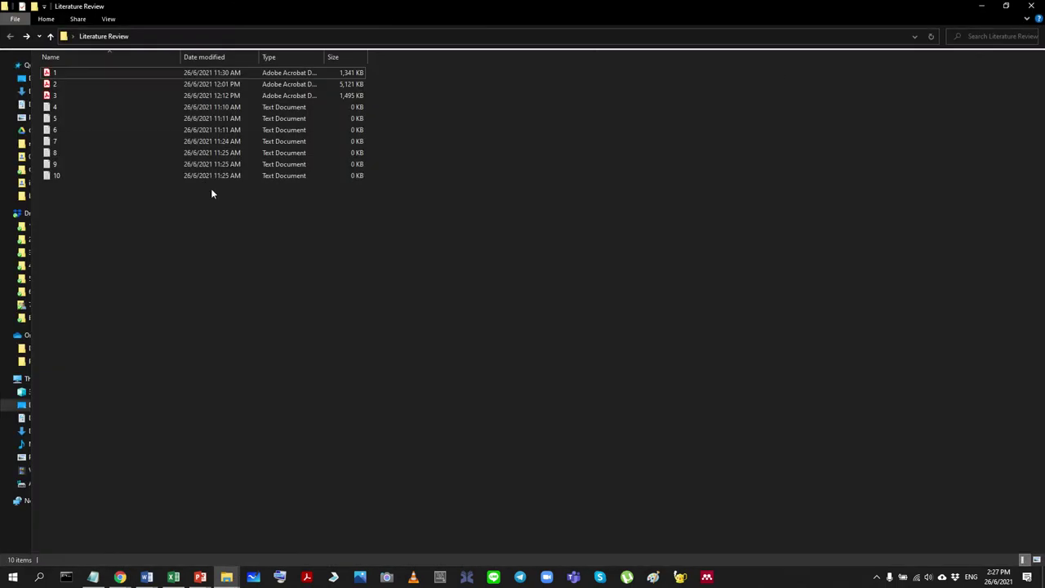
double_click(572, 10)
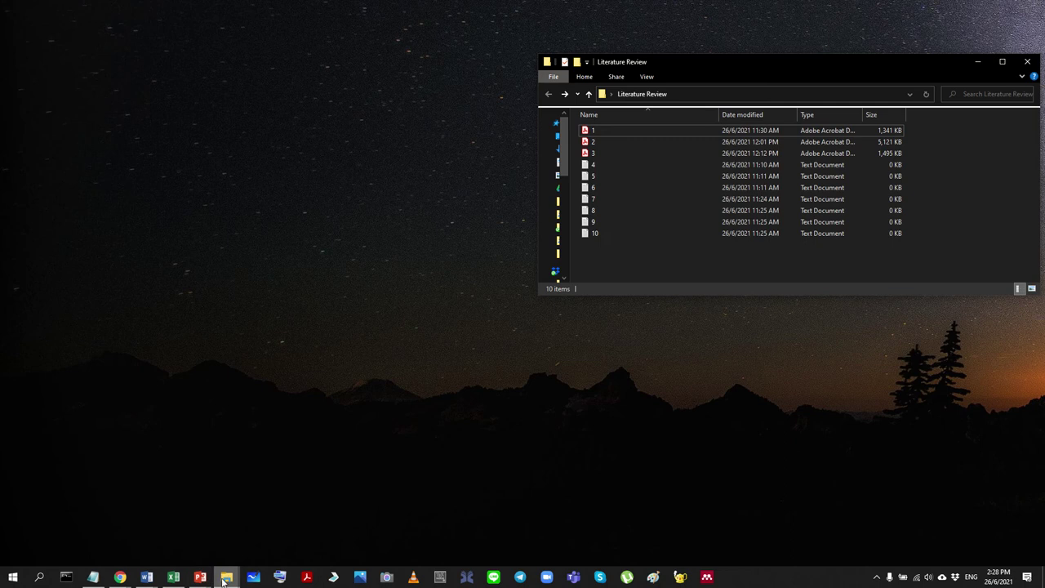
Step: Return to the NB-IoT article's PDF in the browser and save it to the Desktop under its default file name
mouse_move(120, 577)
click(194, 539)
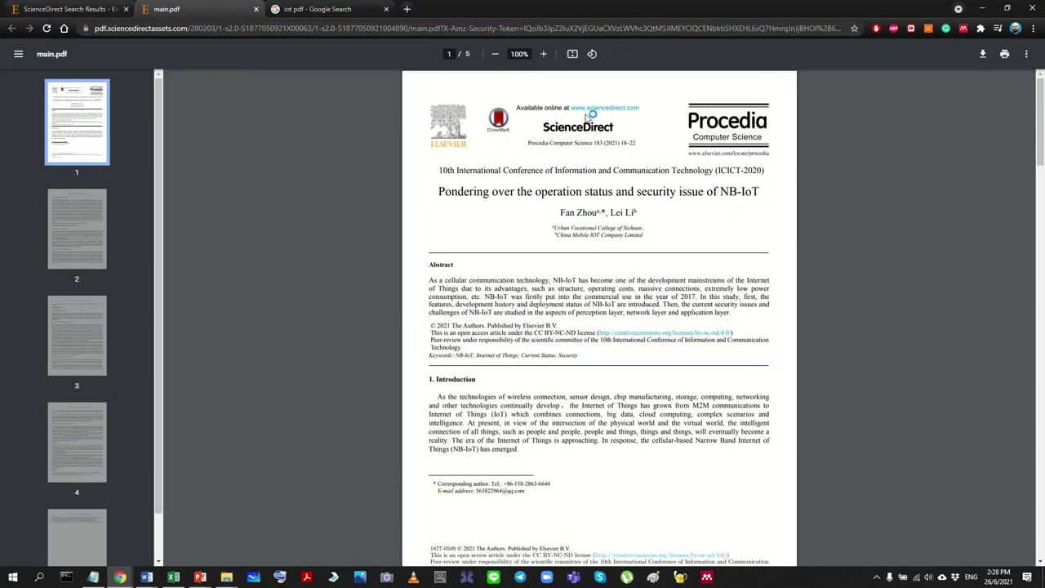
key(ctrl+s)
scroll(47, 95, up, 2)
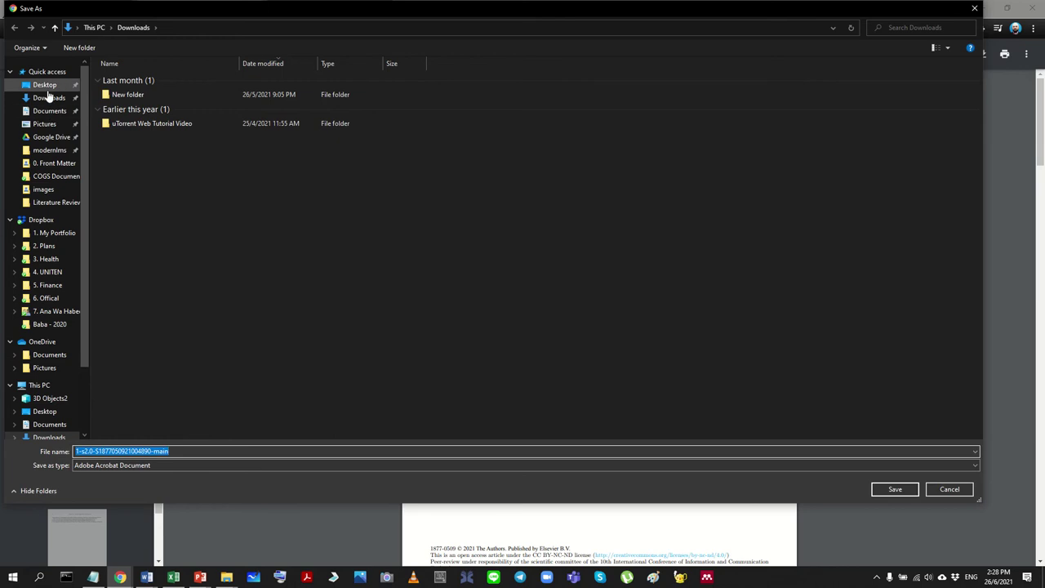
click(46, 87)
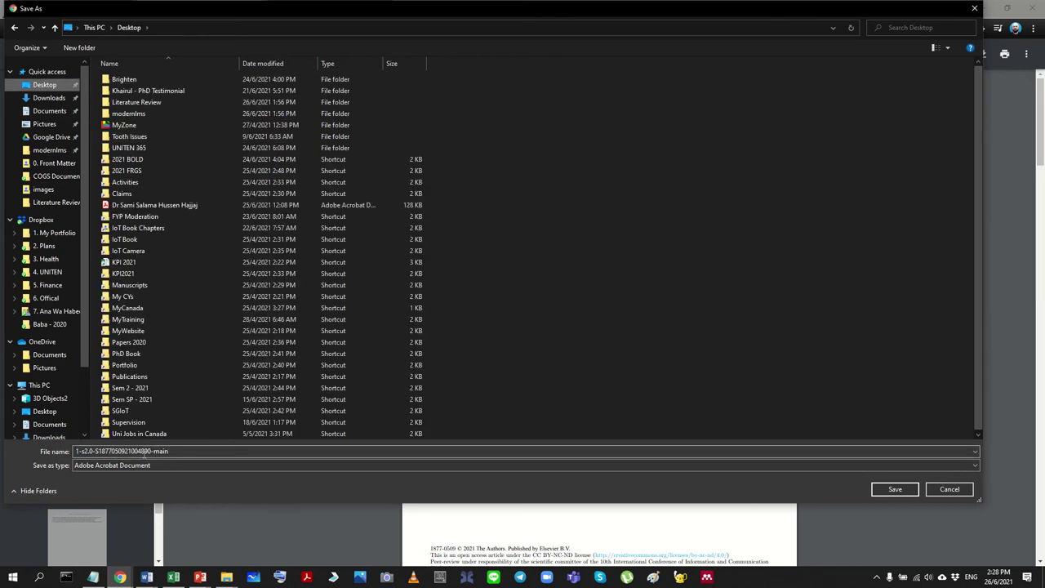
click(895, 490)
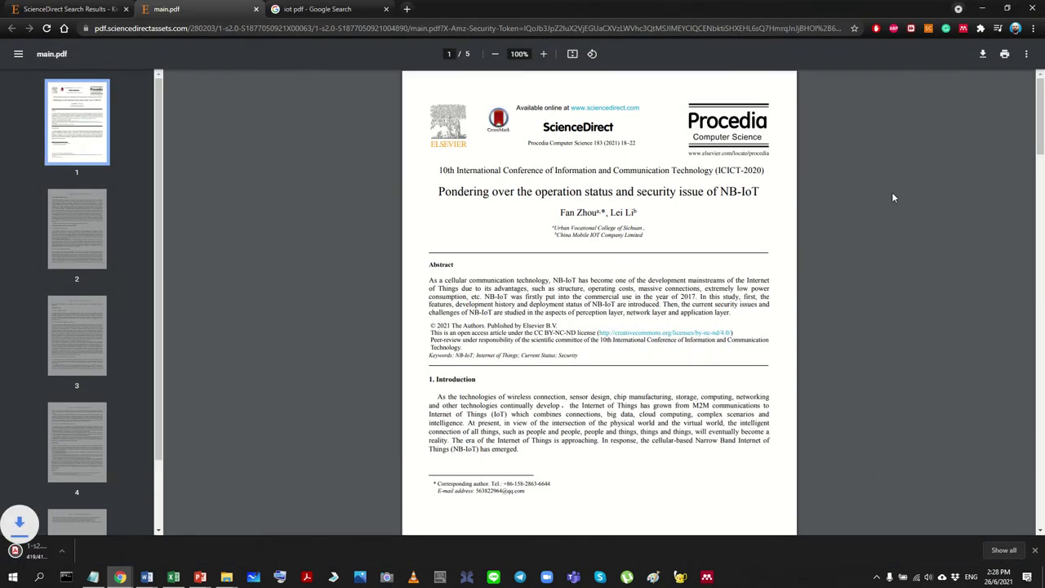
Step: Minimize the browser and rename the downloaded PDF on the desktop as 4
click(982, 10)
click(12, 41)
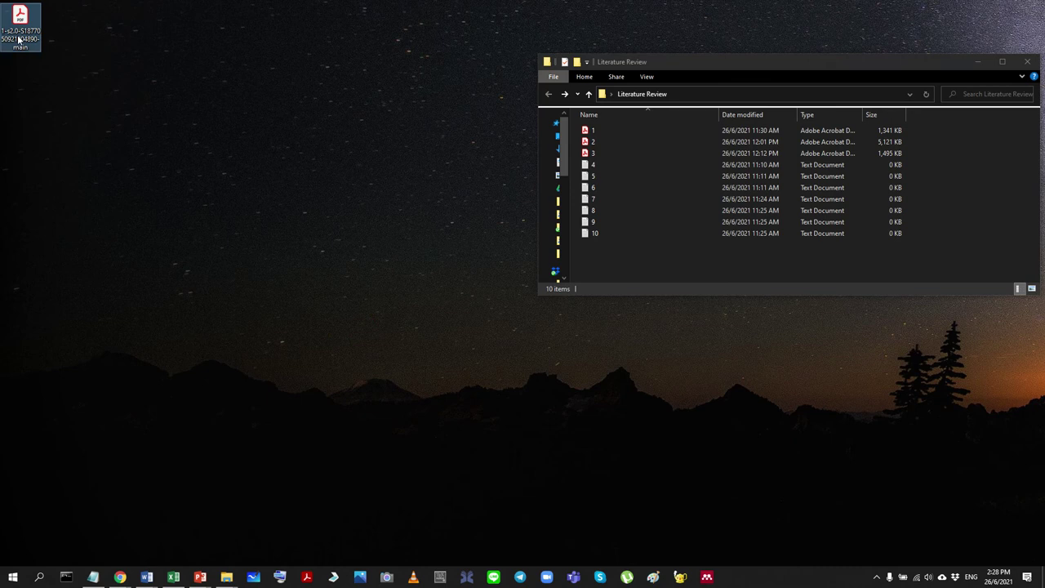
click(25, 47)
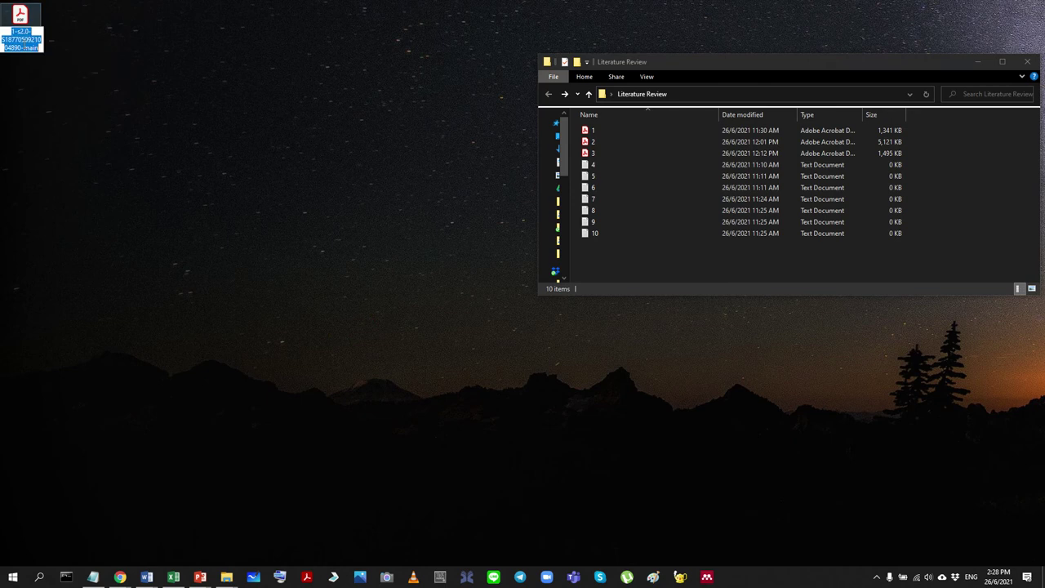
text(4)
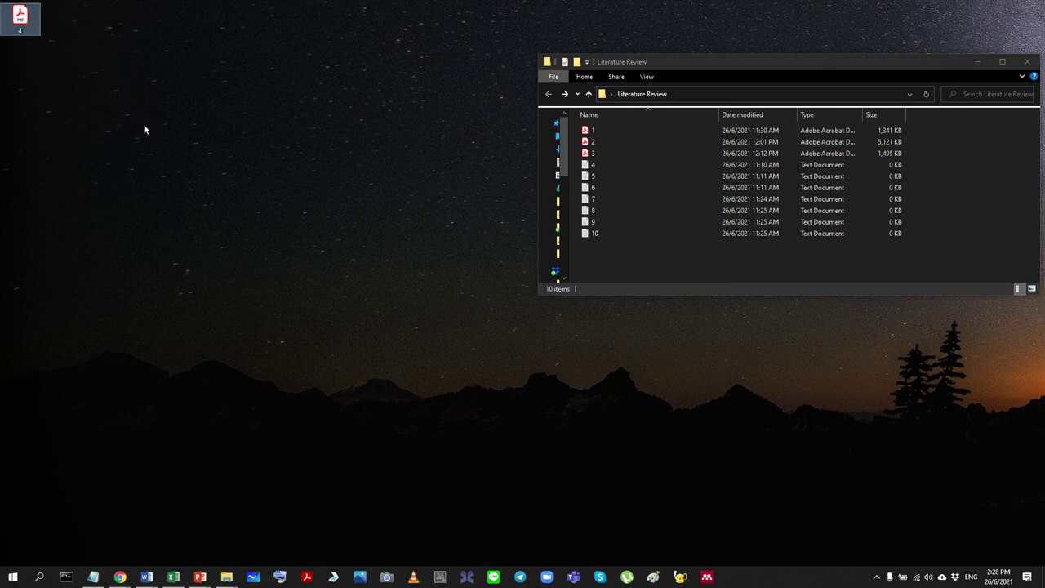
click(144, 124)
Step: Move PDF 4 from the desktop into the Literature Review folder and delete the placeholder text document 4
drag(21, 18, 655, 285)
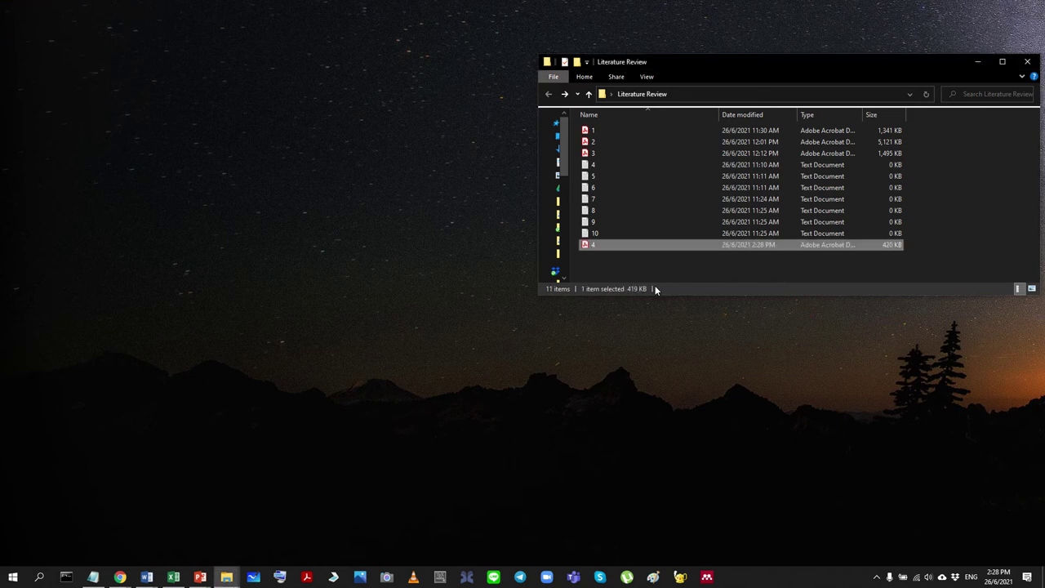
click(593, 165)
key(Delete)
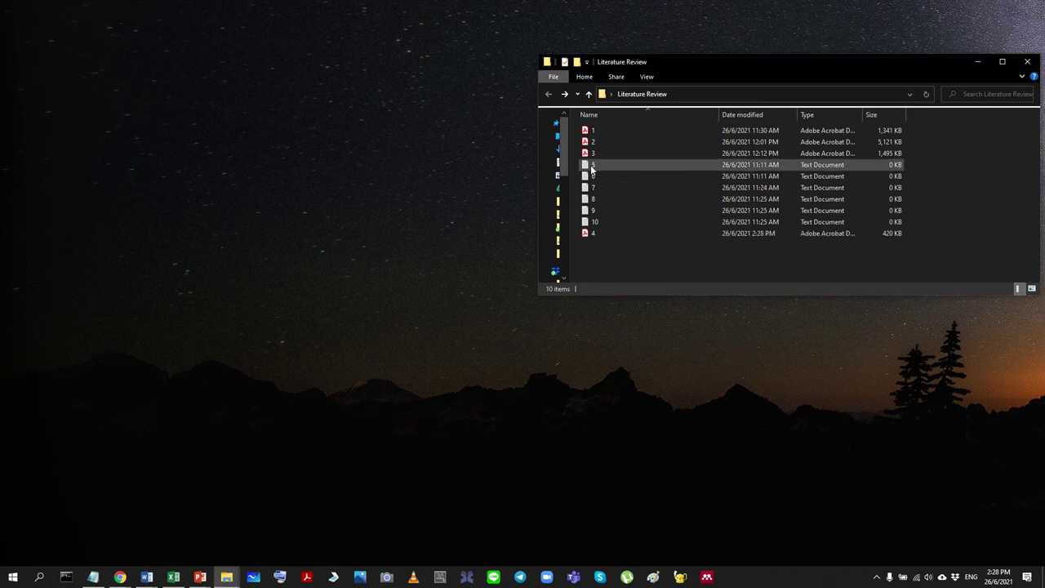
Step: Refresh the Literature Review folder so its files are listed in numerical order
right_click(618, 262)
click(615, 165)
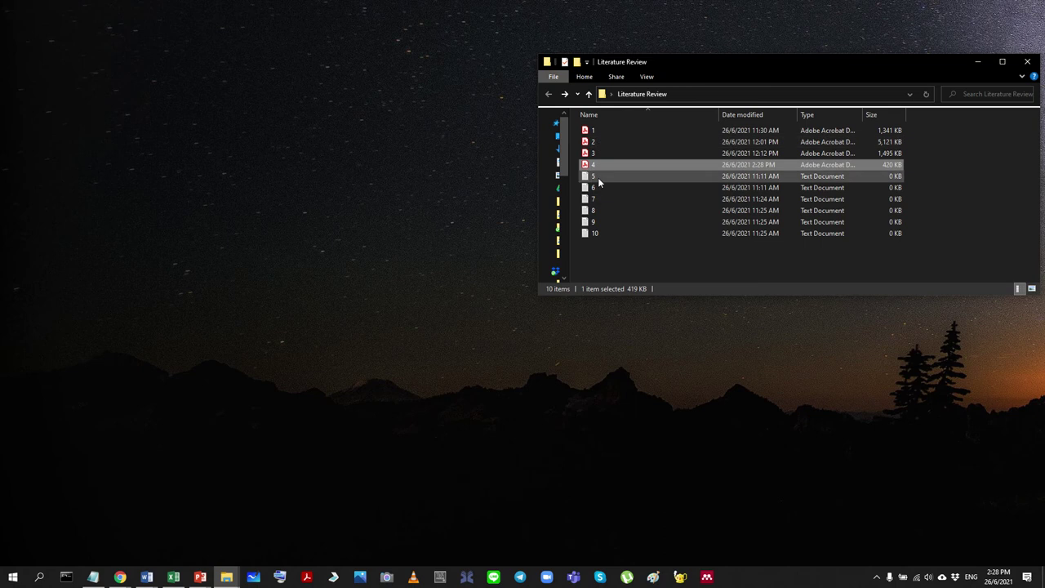
click(601, 264)
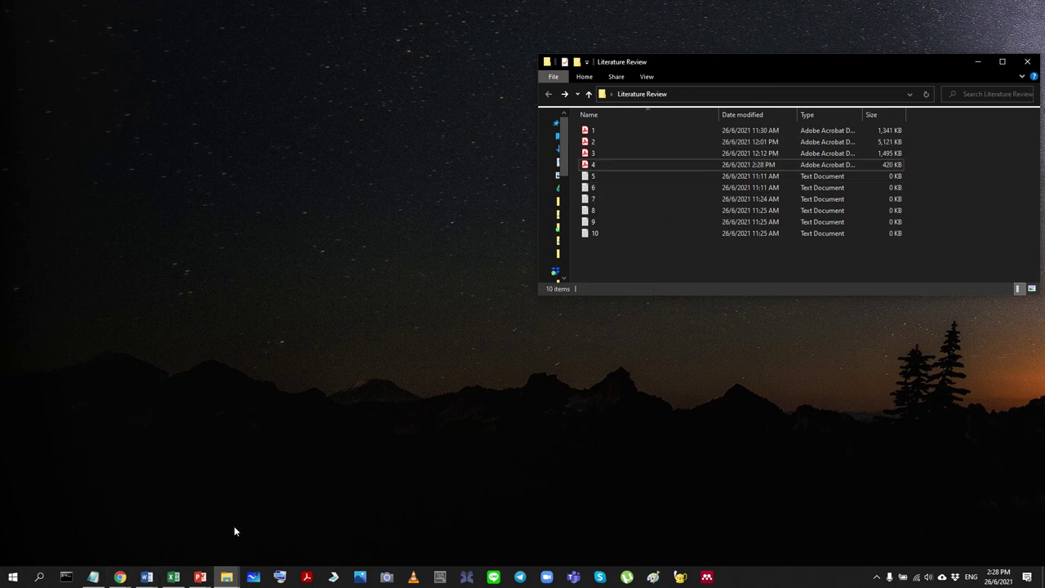
Step: Bring up the PhD MileStones workbook and place the Literature Review folder window directly above it
click(173, 578)
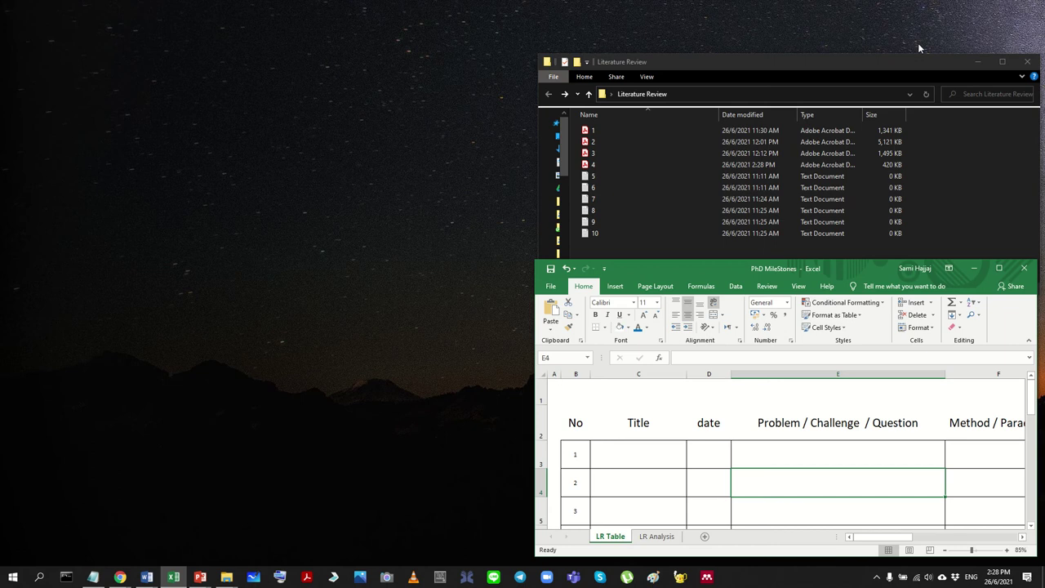
drag(872, 59, 869, 12)
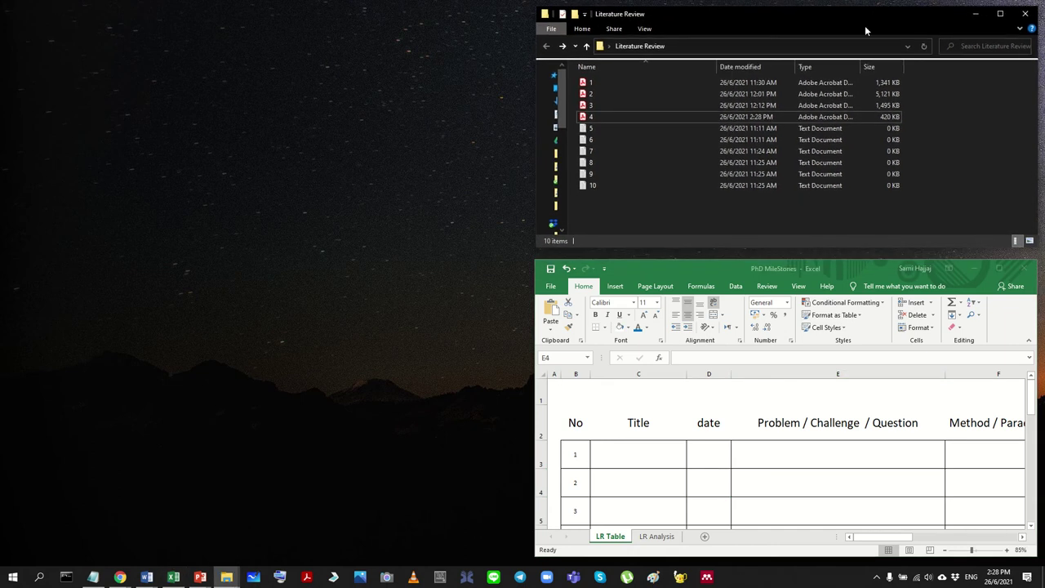
click(829, 267)
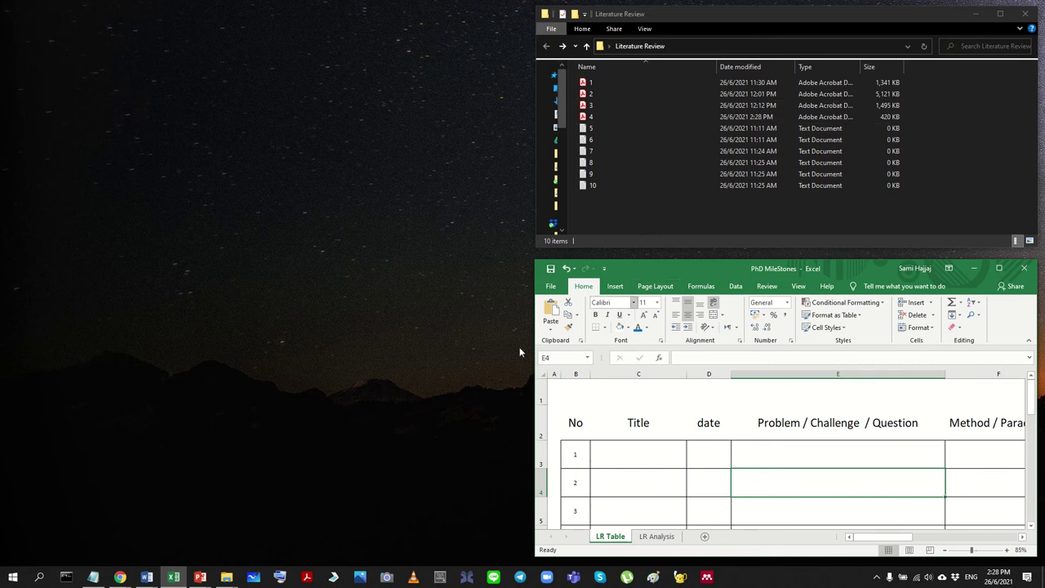
Step: Bring up the browser with the NB-IoT PDF and shrink its window to a screen quarter beside the Literature Review folder
mouse_move(123, 577)
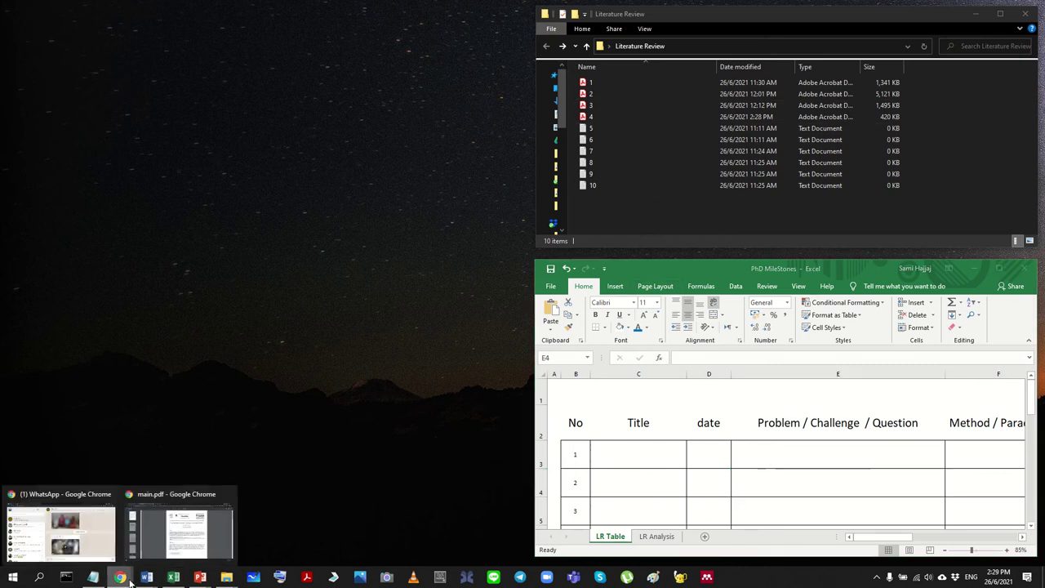
click(167, 543)
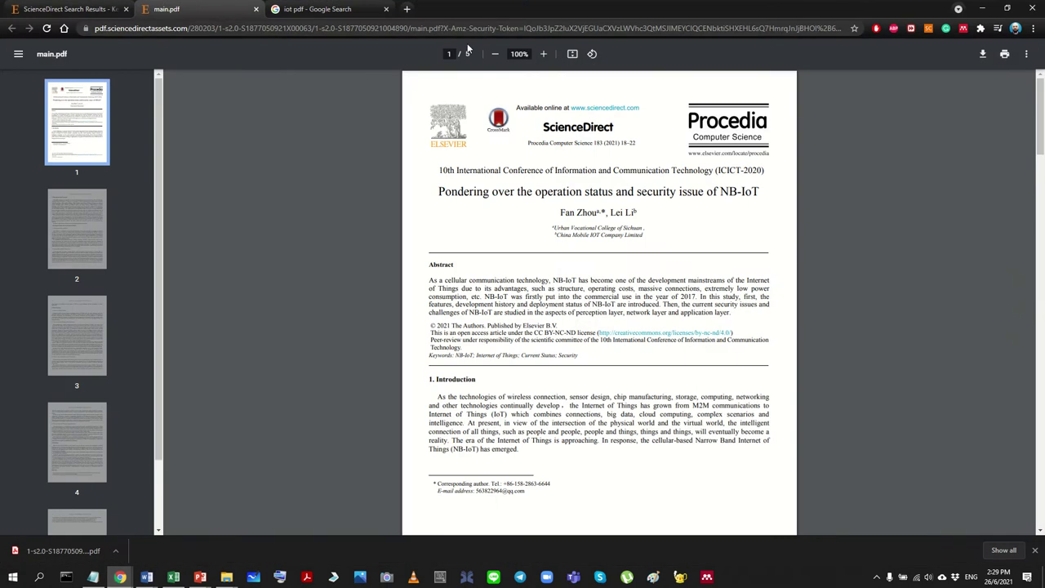
double_click(495, 9)
drag(415, 446, 415, 245)
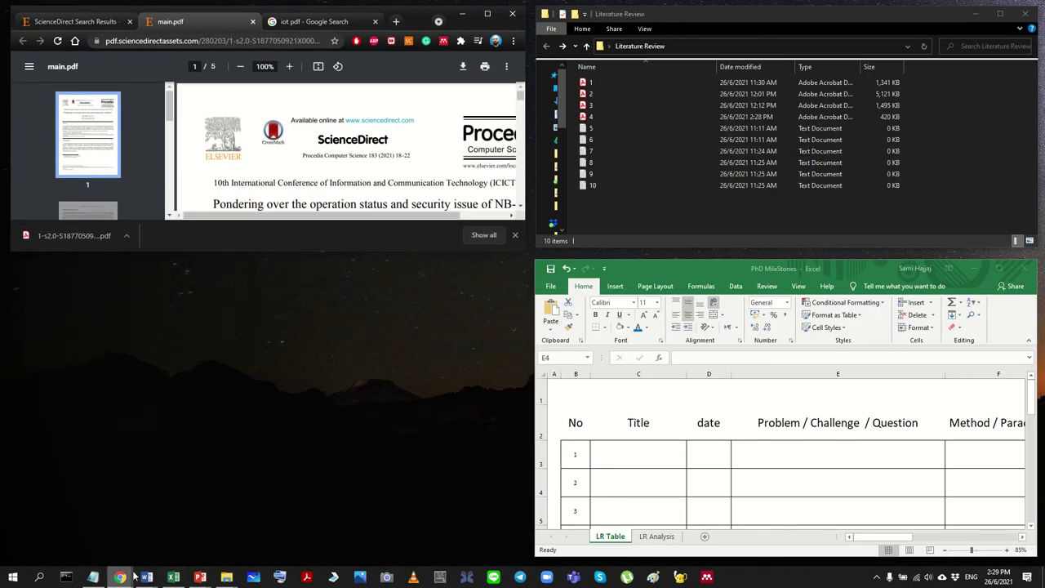
Step: Switch to the PhD Research Proposal in Word and fit its window into the screen quarter below the browser
mouse_move(147, 577)
click(106, 541)
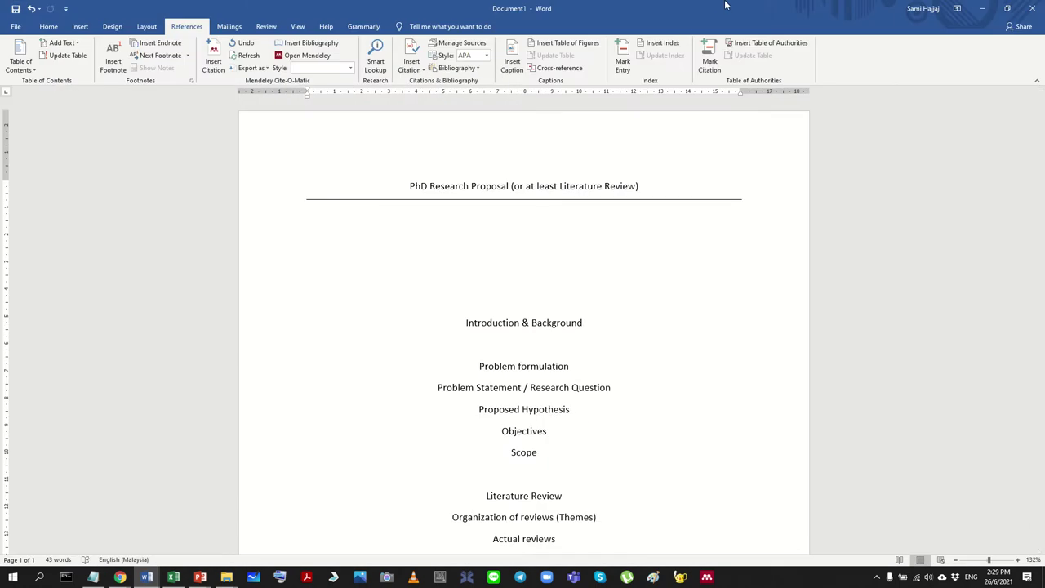
key(super+Left)
key(super+Down)
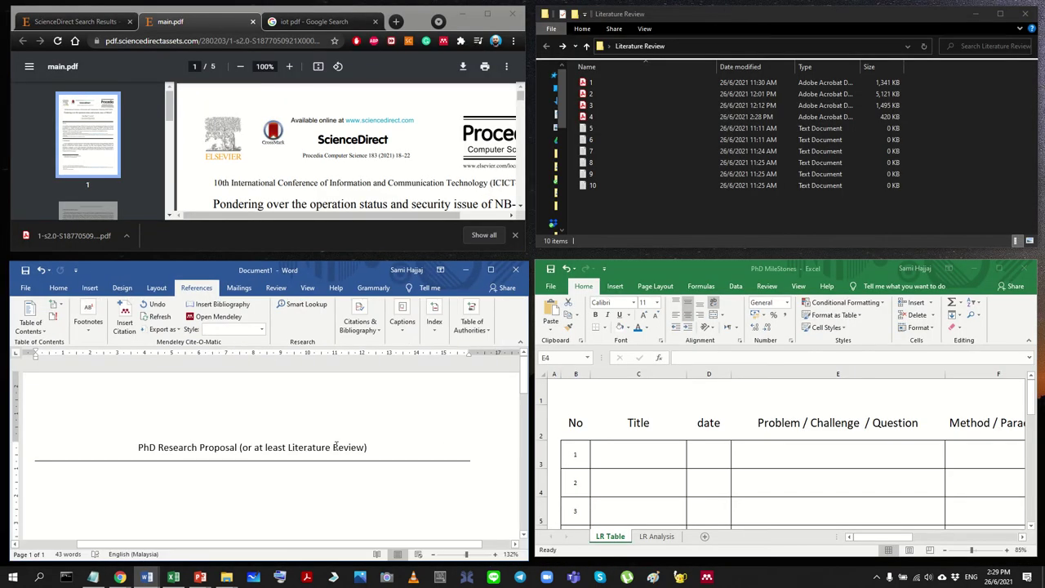
Step: View the literature review workflow diagram in the Cycle Word document and minimize that document
click(147, 578)
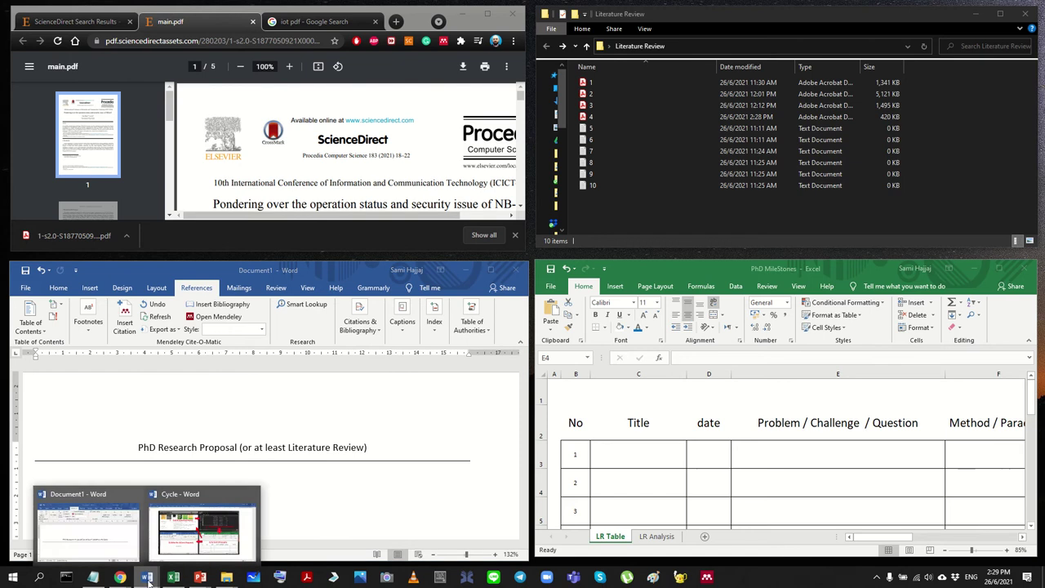
click(204, 545)
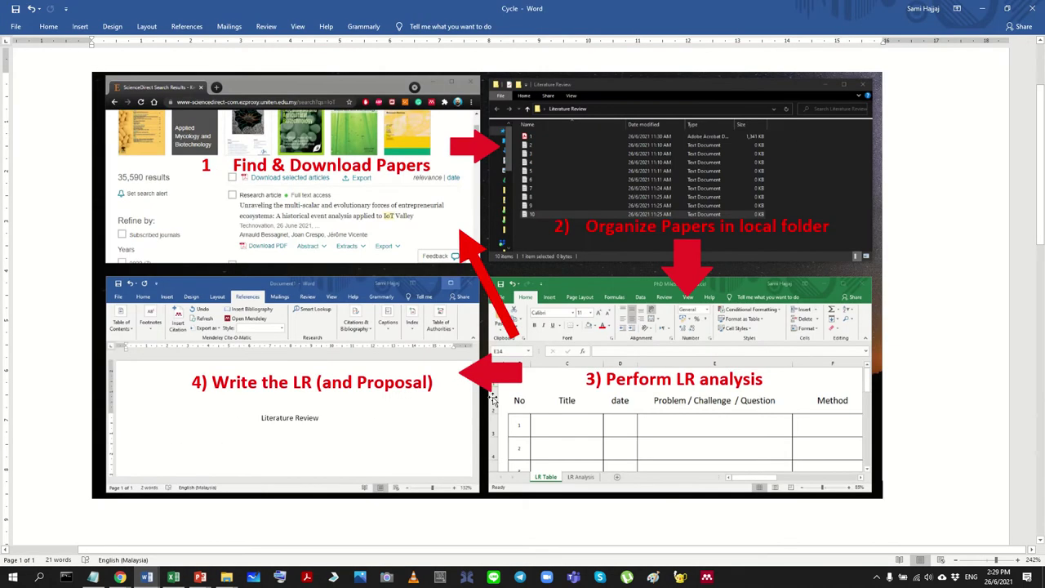
scroll(493, 399, up, 2)
scroll(494, 399, down, 2)
click(981, 10)
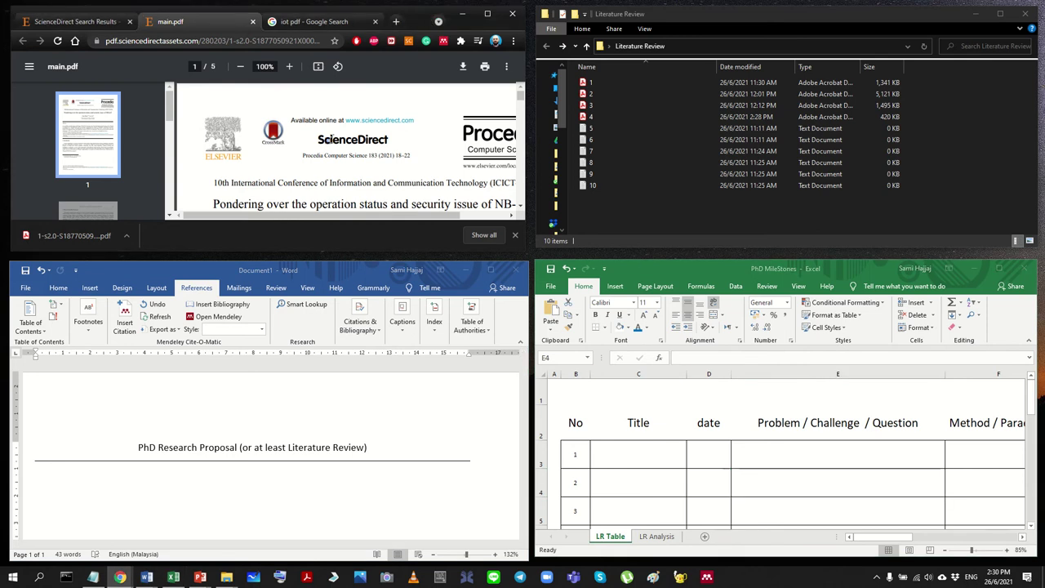
Step: Maximize the browser, close the NB-IoT PDF and dismiss the downloads bar on the ScienceDirect results page
double_click(416, 19)
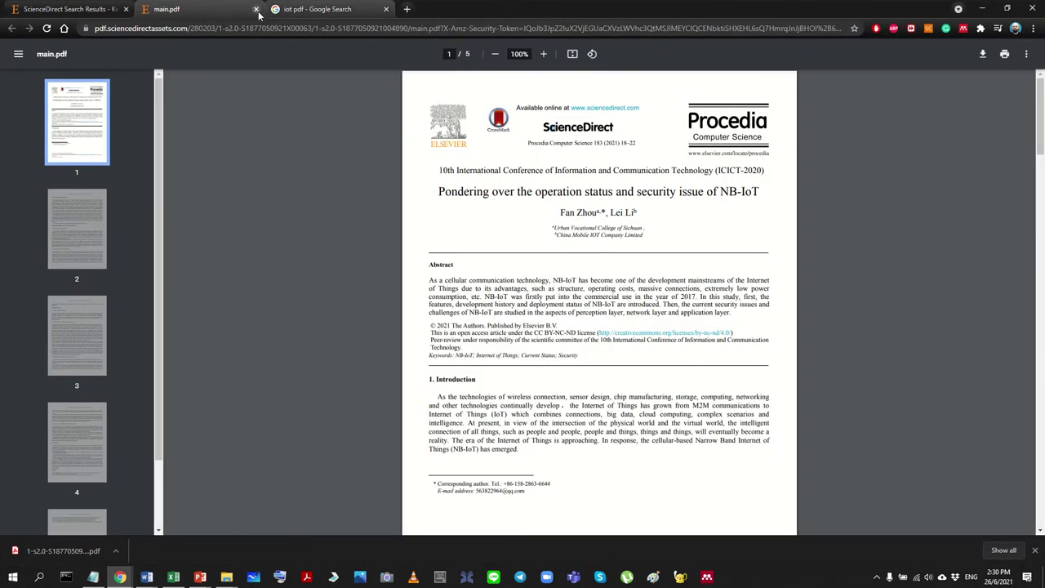
click(256, 9)
scroll(441, 310, up, 4)
scroll(473, 344, up, 1)
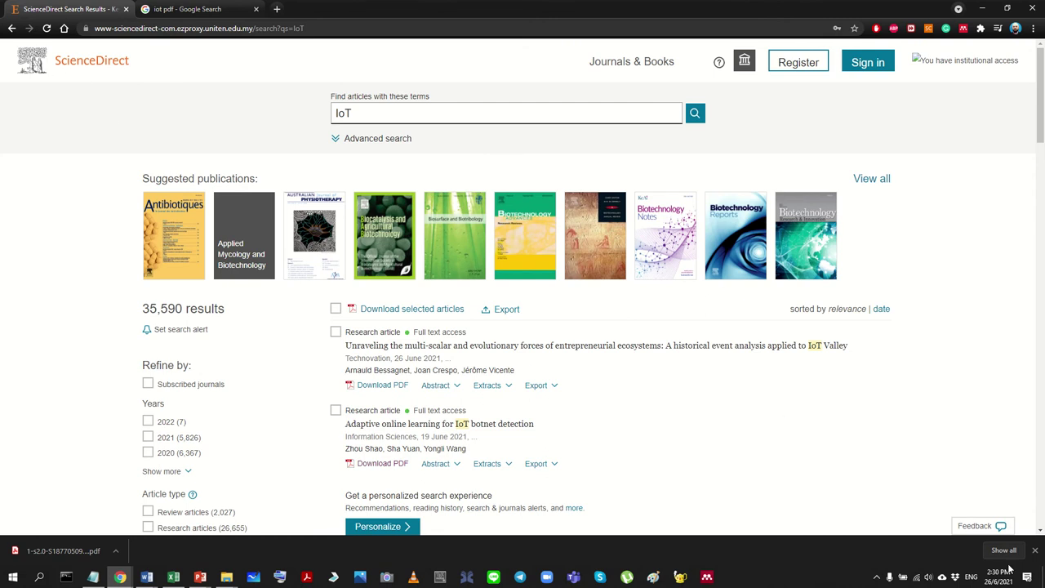
click(1035, 550)
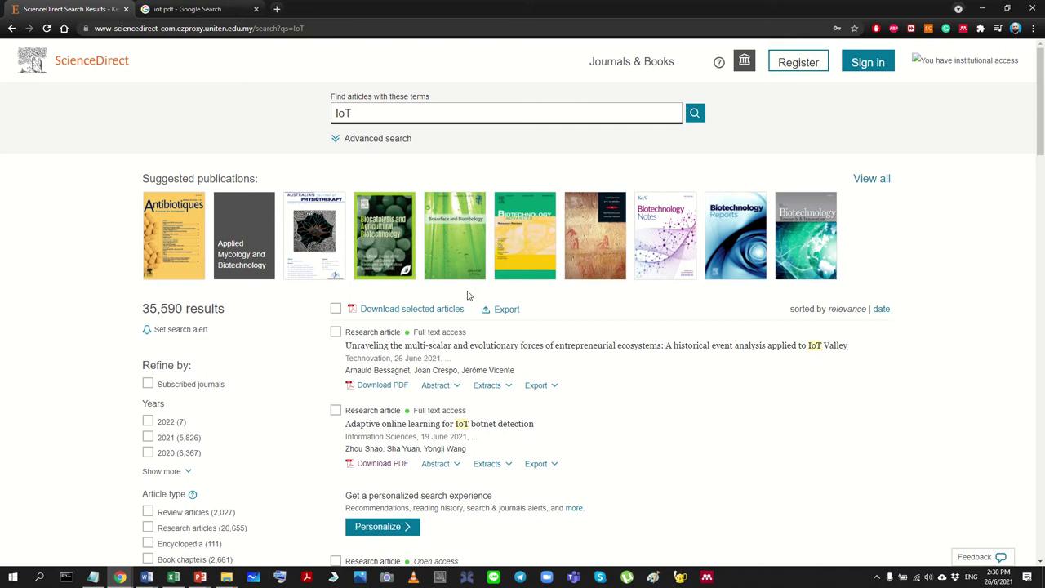
Step: Search ScienceDirect for "IoT review paper" and skim the first results
click(393, 107)
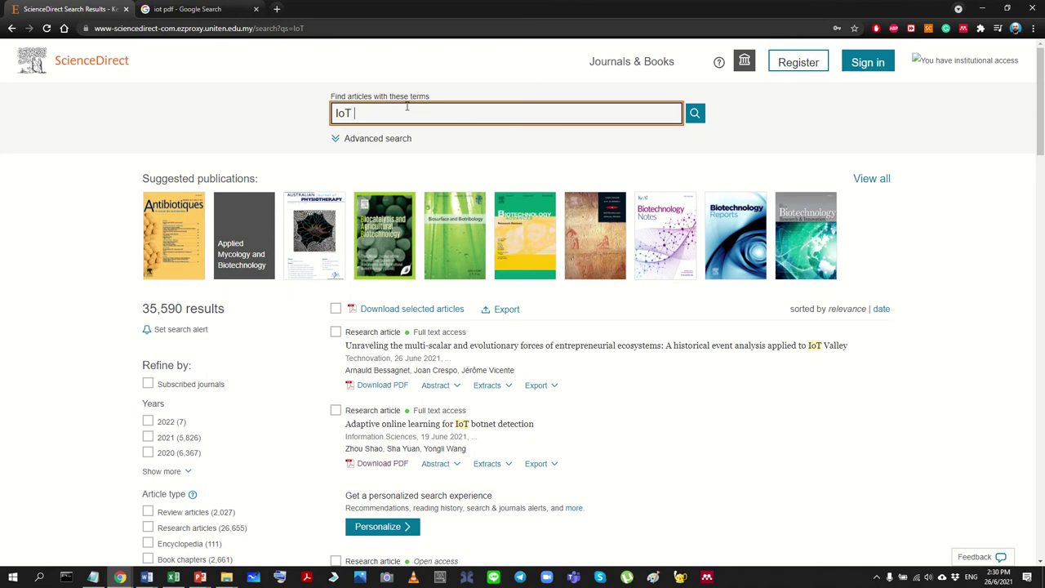
text(review paper)
key(Return)
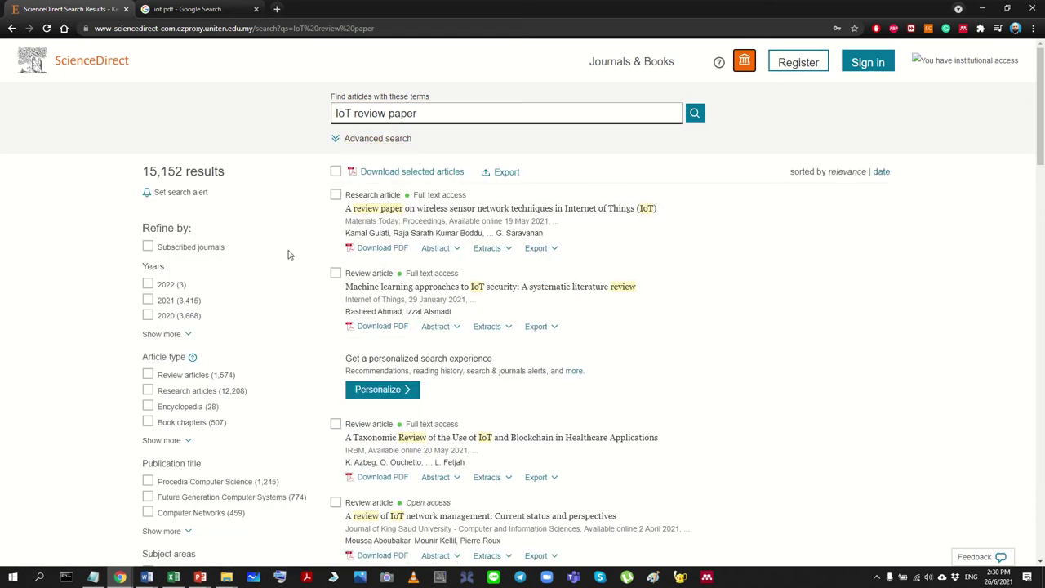
scroll(462, 332, down, 2)
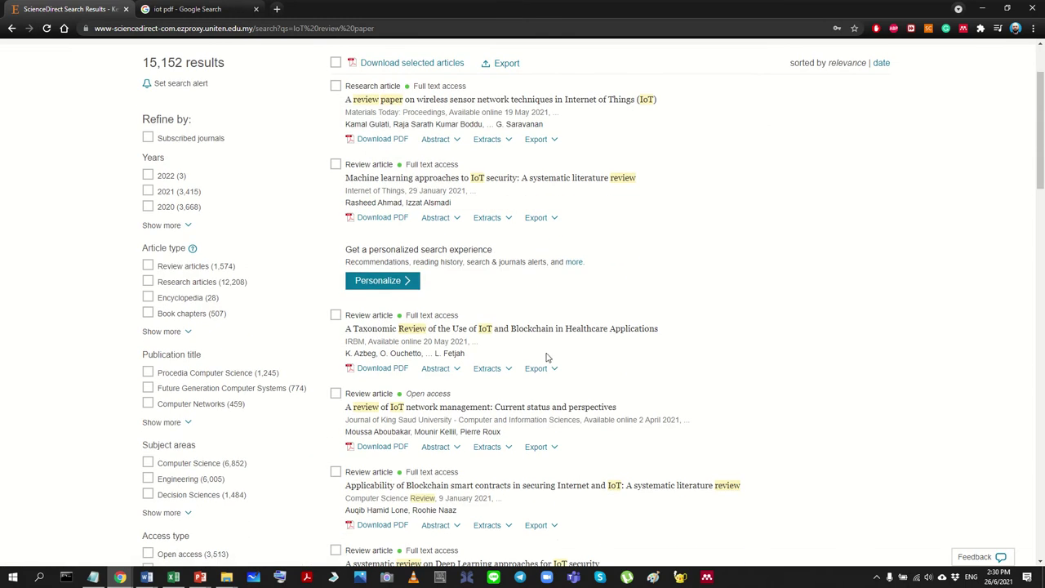
scroll(461, 333, up, 2)
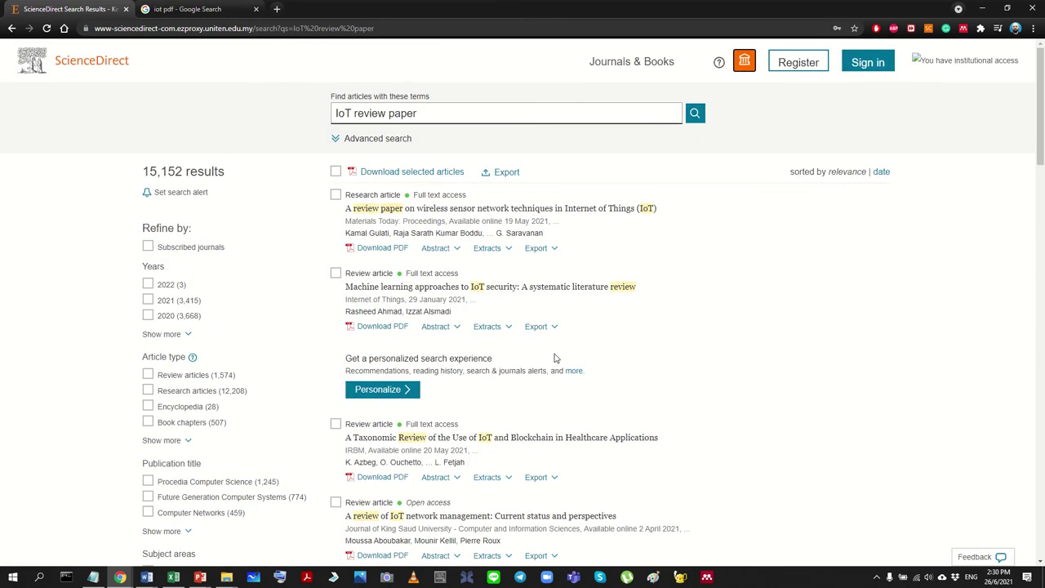
Step: Open the article "A review paper on wireless sensor network techniques in Internet of Things (IoT)" and skim its abstract and introduction
click(541, 211)
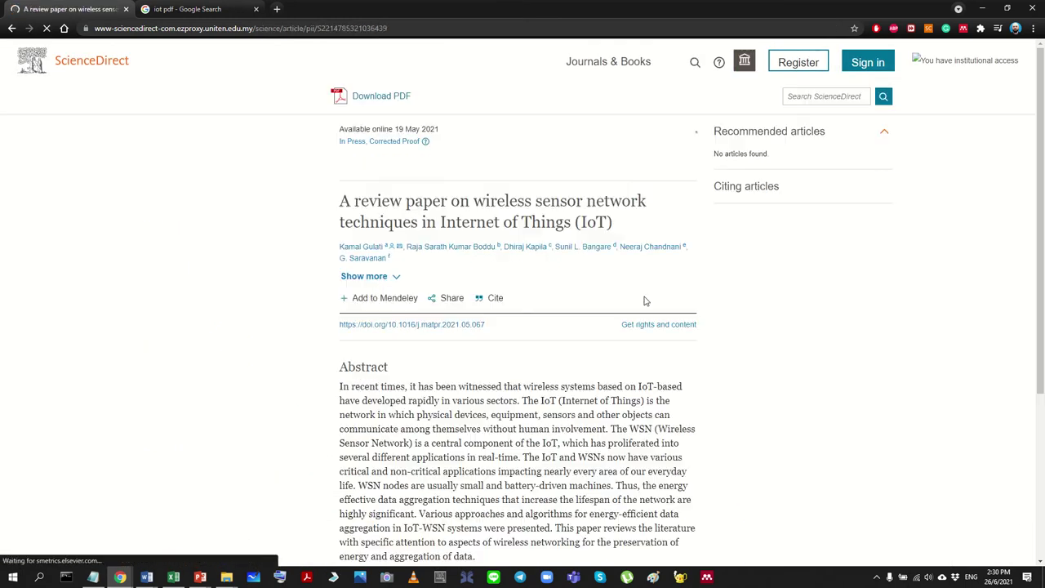
scroll(637, 297, down, 2)
scroll(527, 305, down, 2)
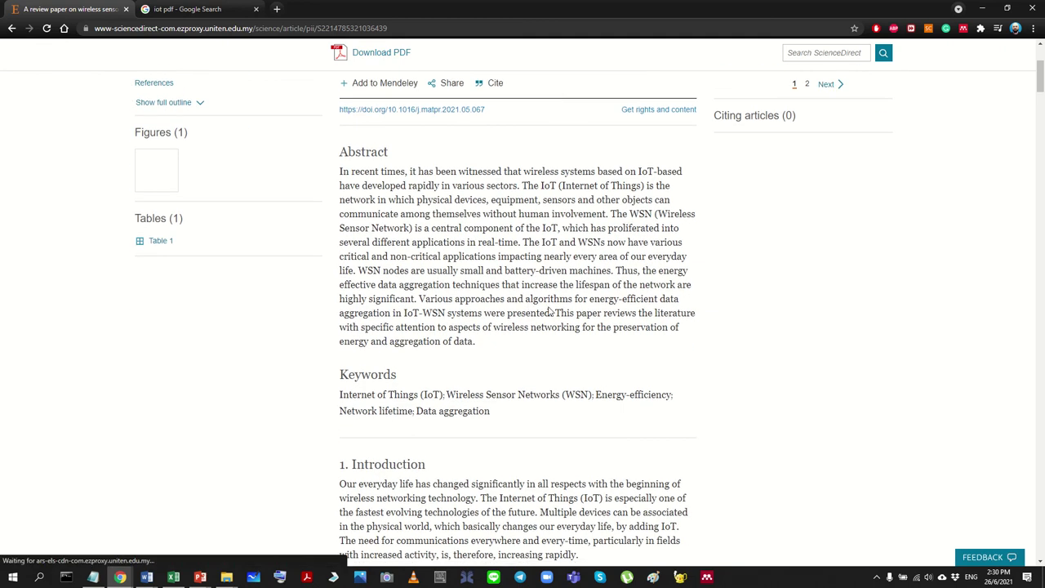
scroll(547, 311, up, 4)
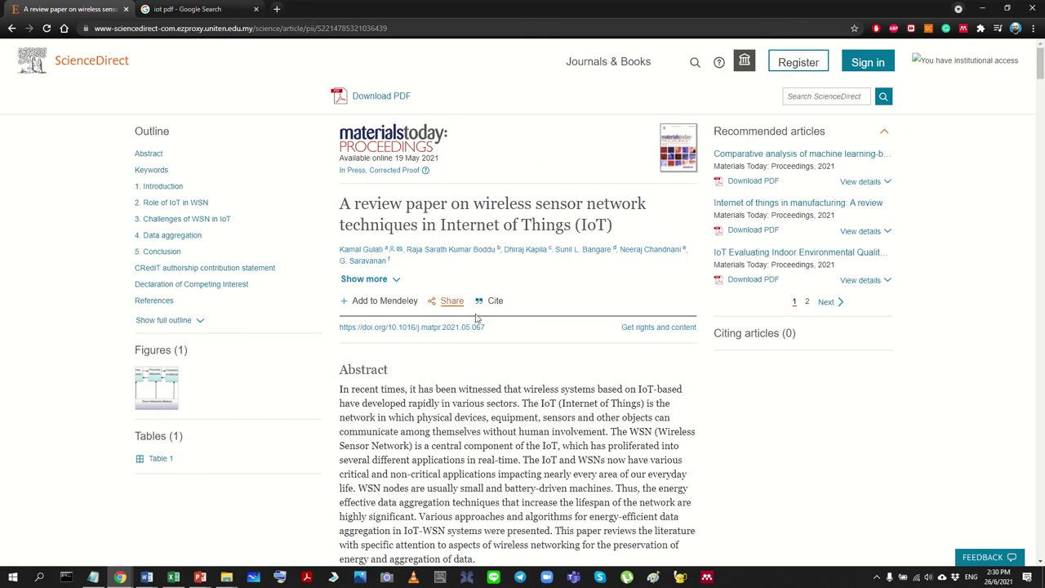
scroll(482, 327, down, 3)
scroll(506, 356, up, 3)
scroll(505, 358, down, 11)
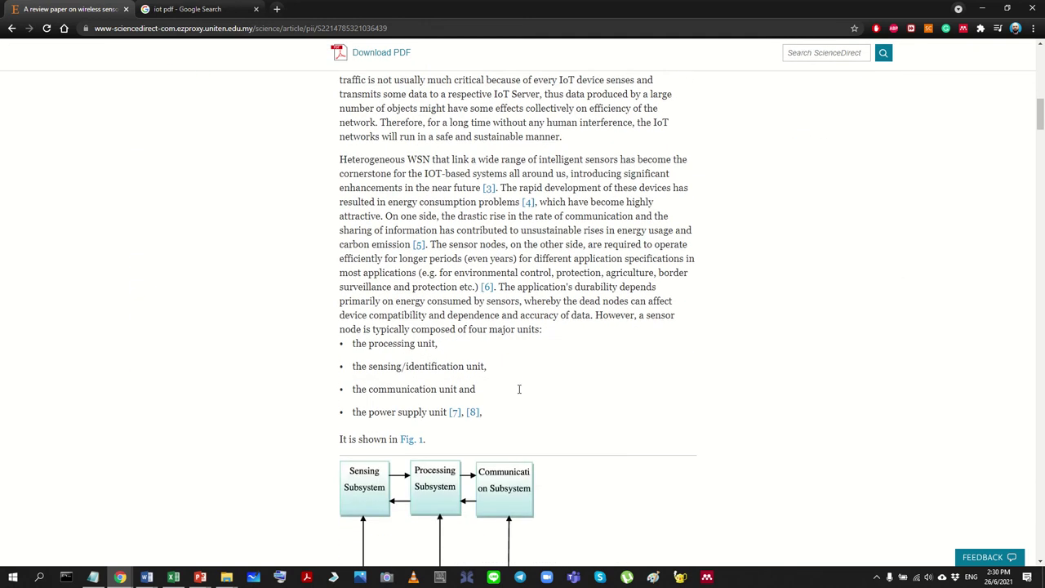
scroll(519, 389, up, 5)
scroll(525, 387, down, 5)
scroll(525, 387, up, 6)
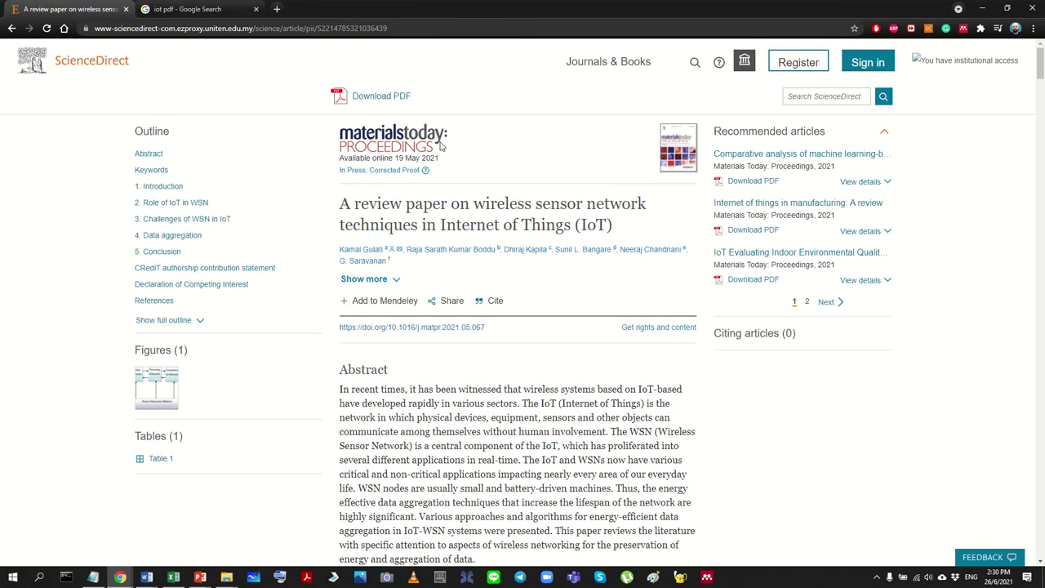
Step: View the wireless sensor network article's PDF, close it and dismiss the suggested articles pop-up
click(380, 98)
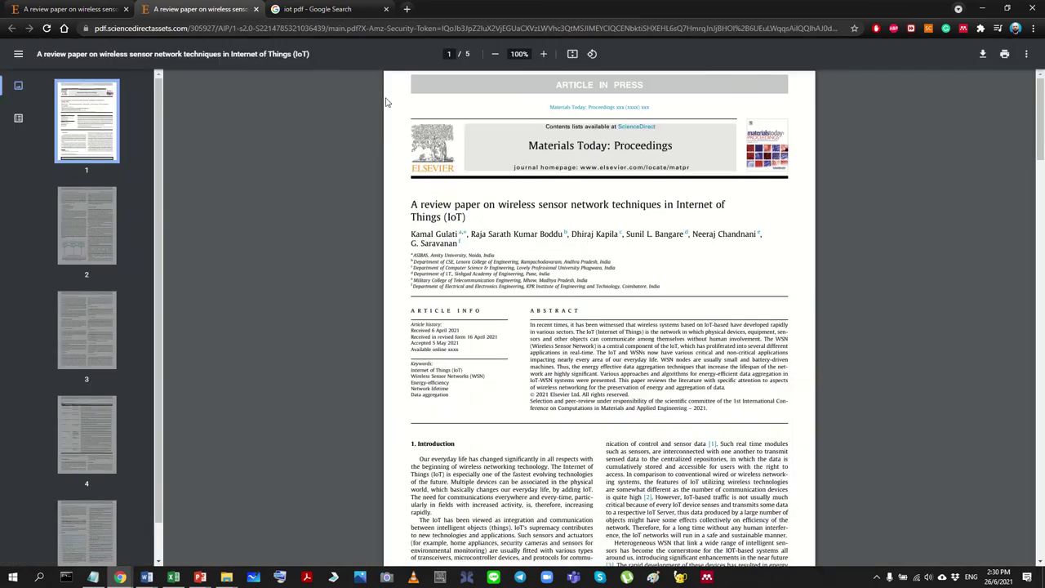
click(256, 12)
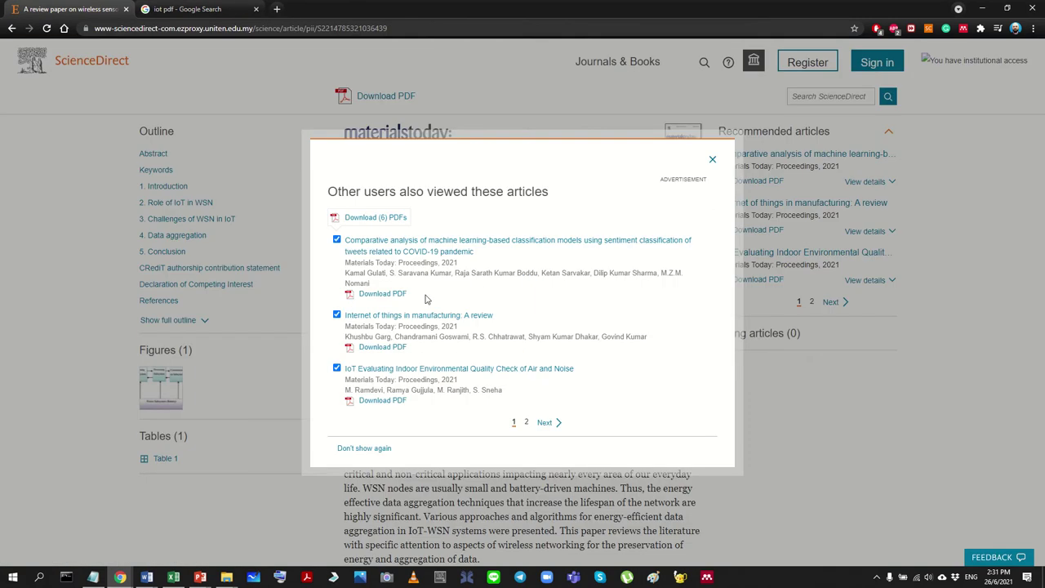
click(720, 167)
Step: Examine the article's abstract with the page enlarged to 125%, highlighting its full text, and return the page to normal size
scroll(848, 429, down, 2)
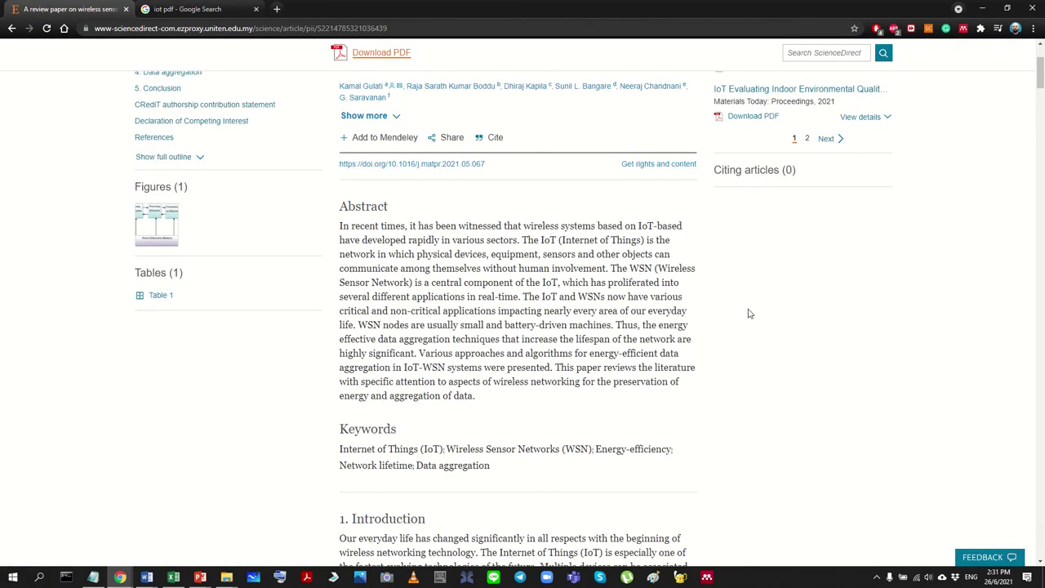
key(ctrl+plus)
key(ctrl+plus)
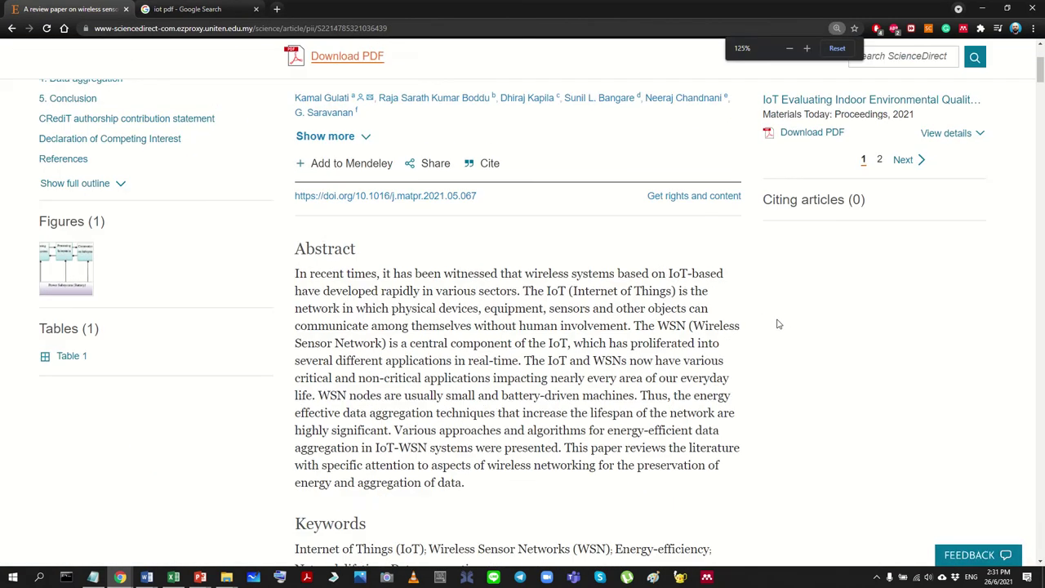
scroll(778, 324, down, 1)
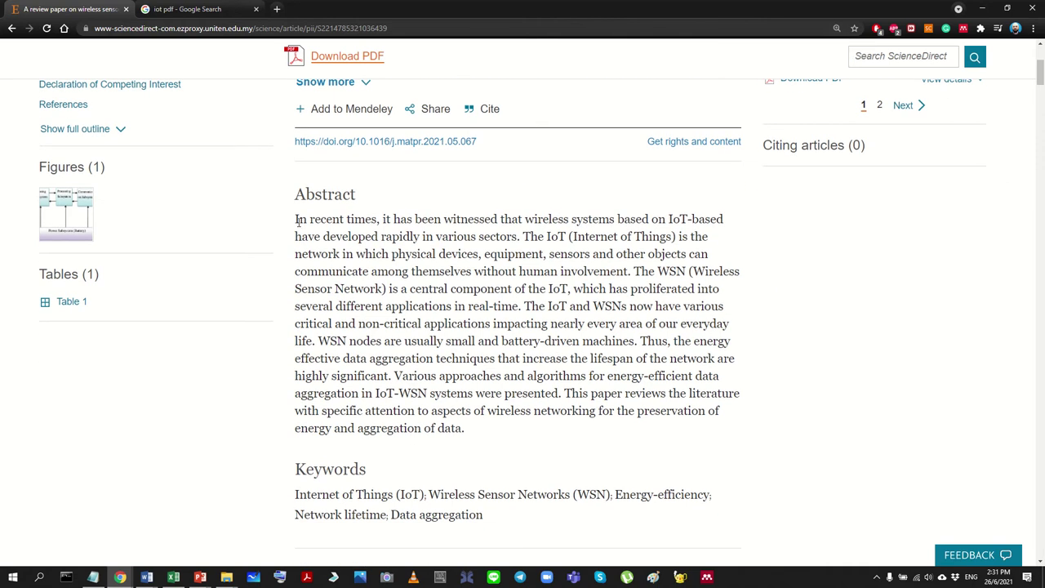
drag(298, 219, 485, 429)
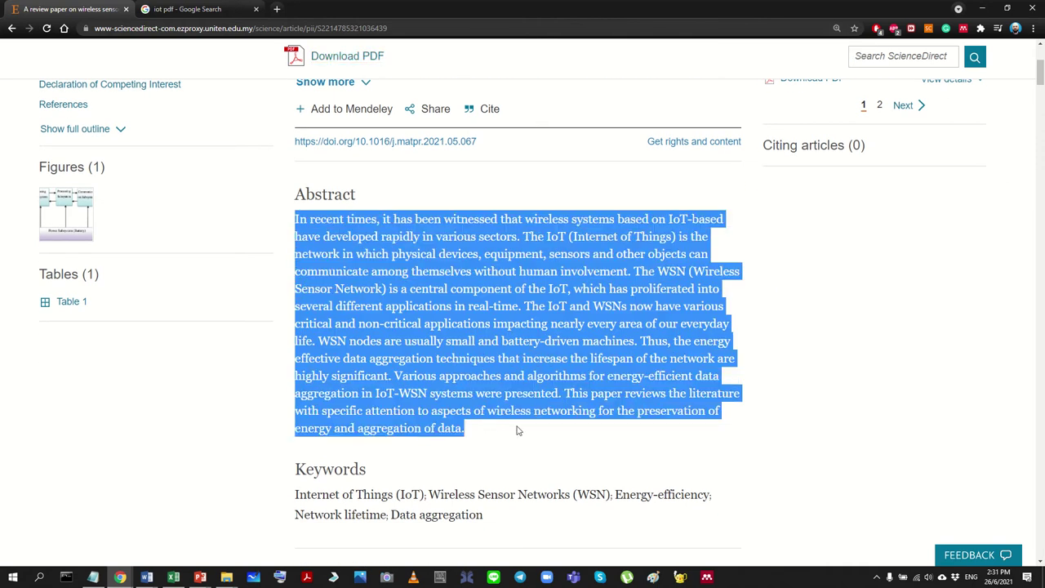
click(567, 448)
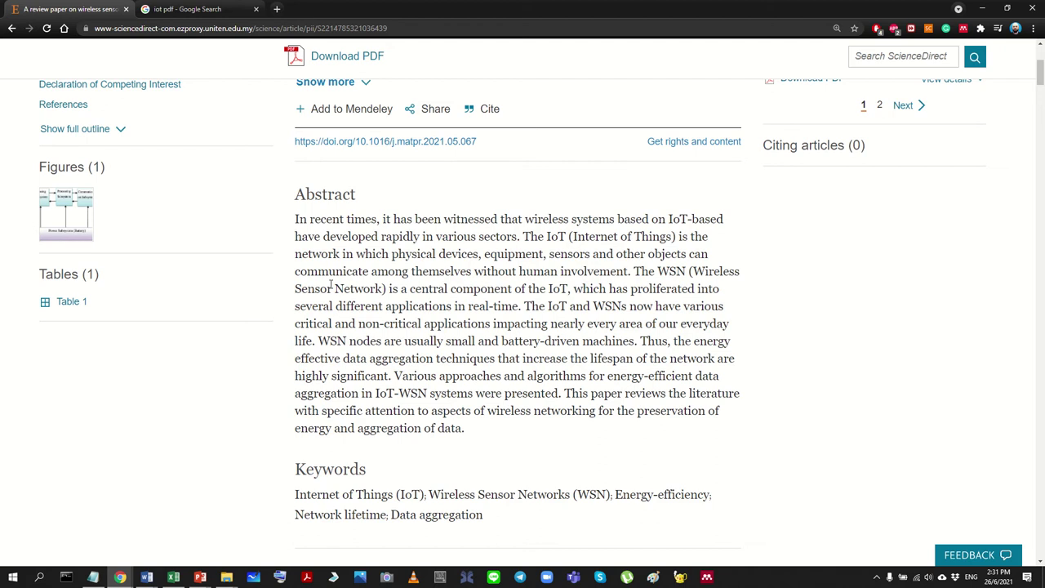
drag(297, 218, 471, 437)
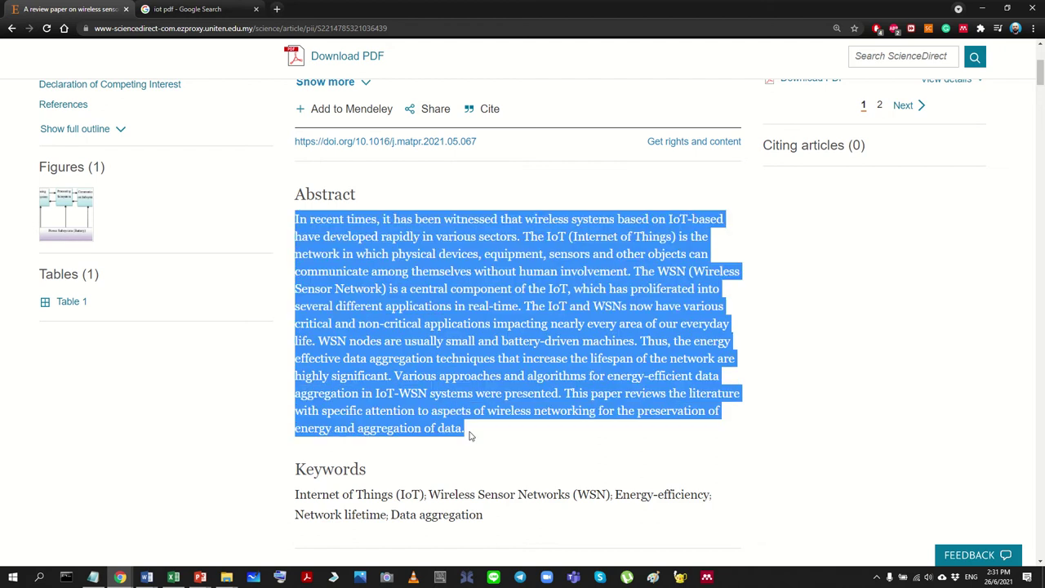
click(502, 440)
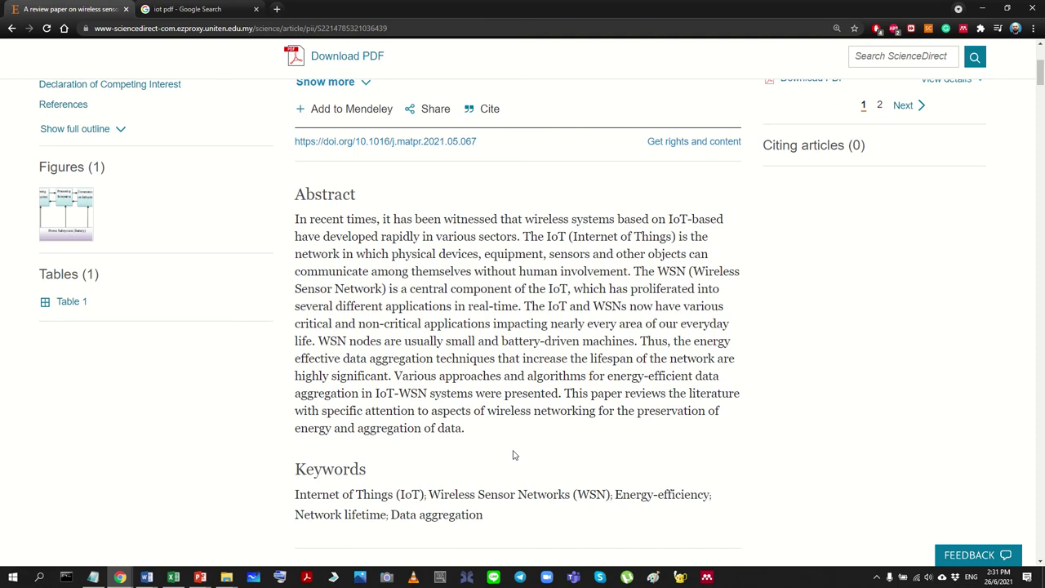
scroll(513, 455, up, 1)
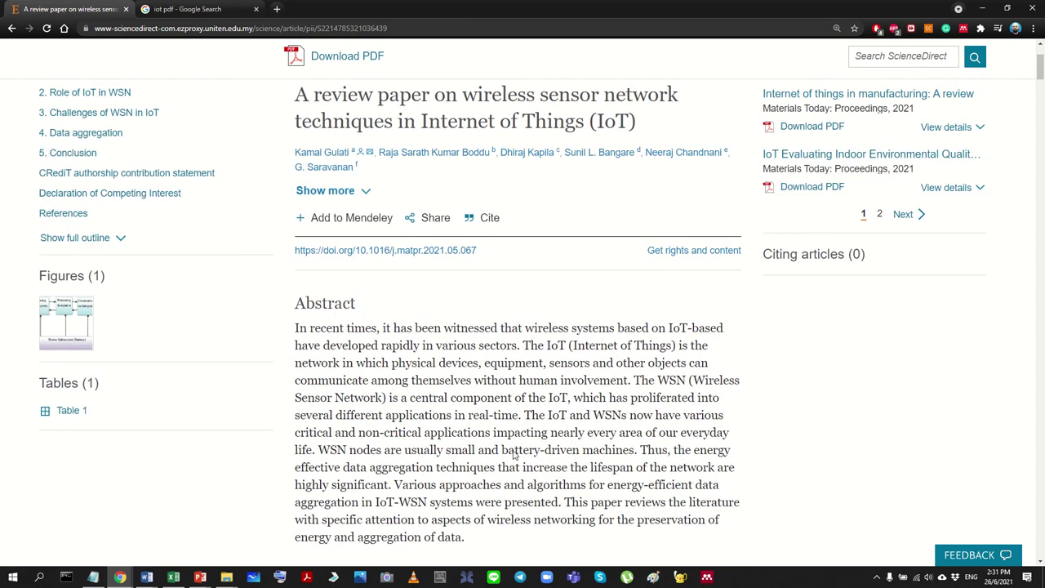
key(ctrl+minus)
key(ctrl+minus)
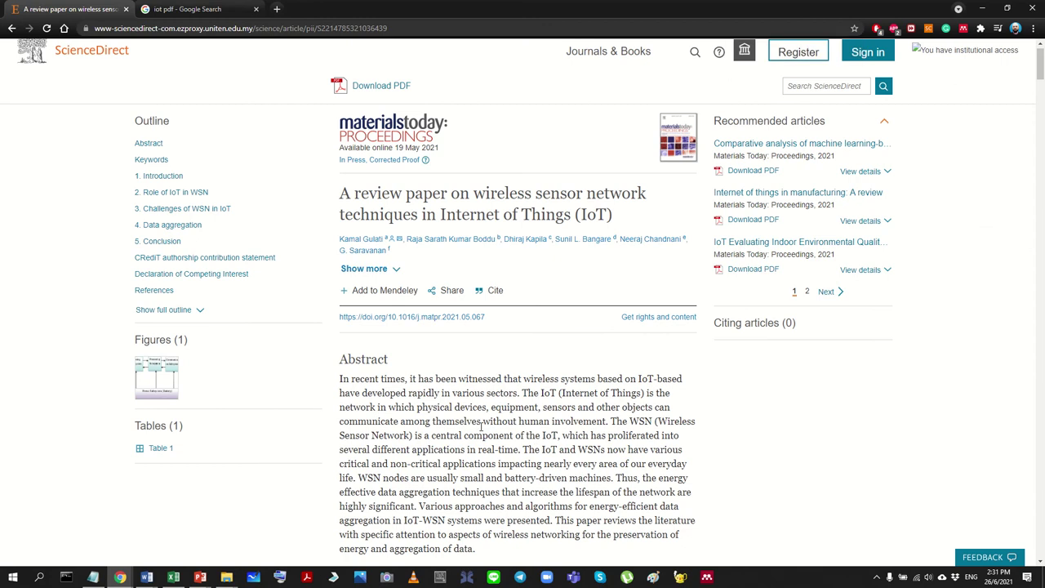
scroll(482, 433, down, 1)
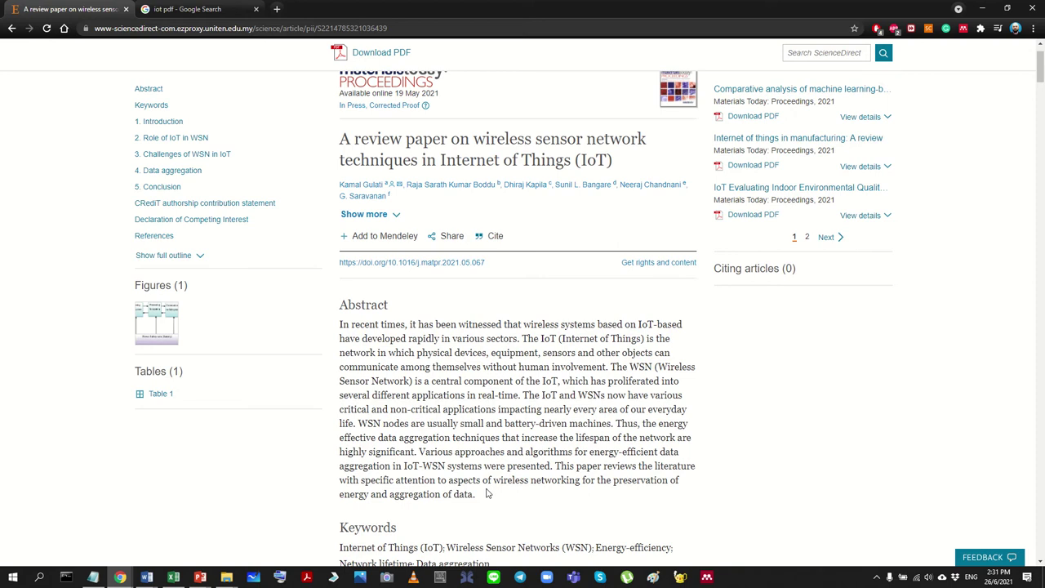
Step: Examine the article's abstract enlarged to 125%, highlighting the phrases "The IoT (Internet of Things)" and "WSNs"
scroll(450, 423, down, 2)
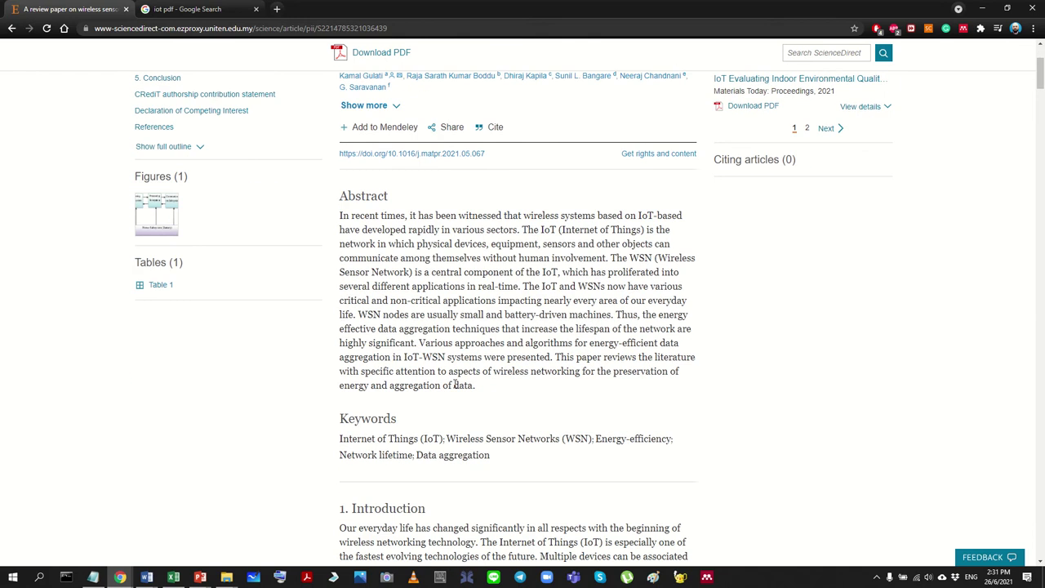
key(ctrl+plus)
key(ctrl+plus)
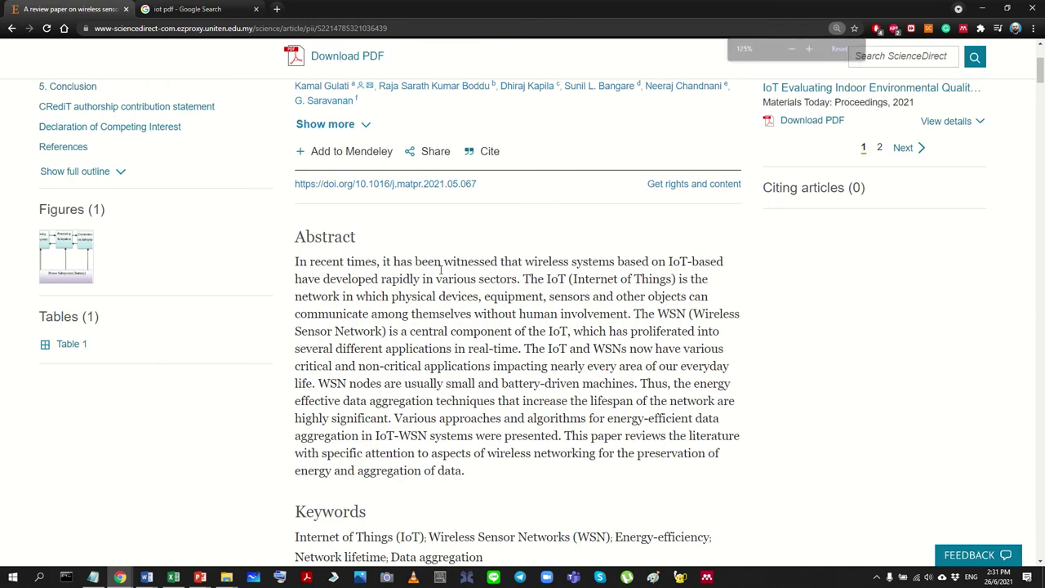
drag(523, 278, 674, 279)
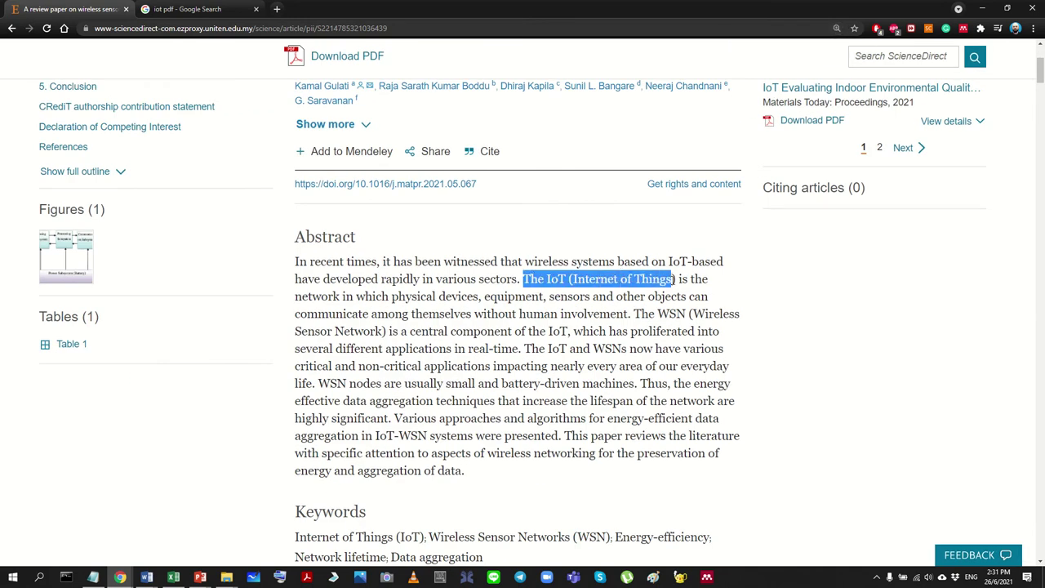
click(673, 279)
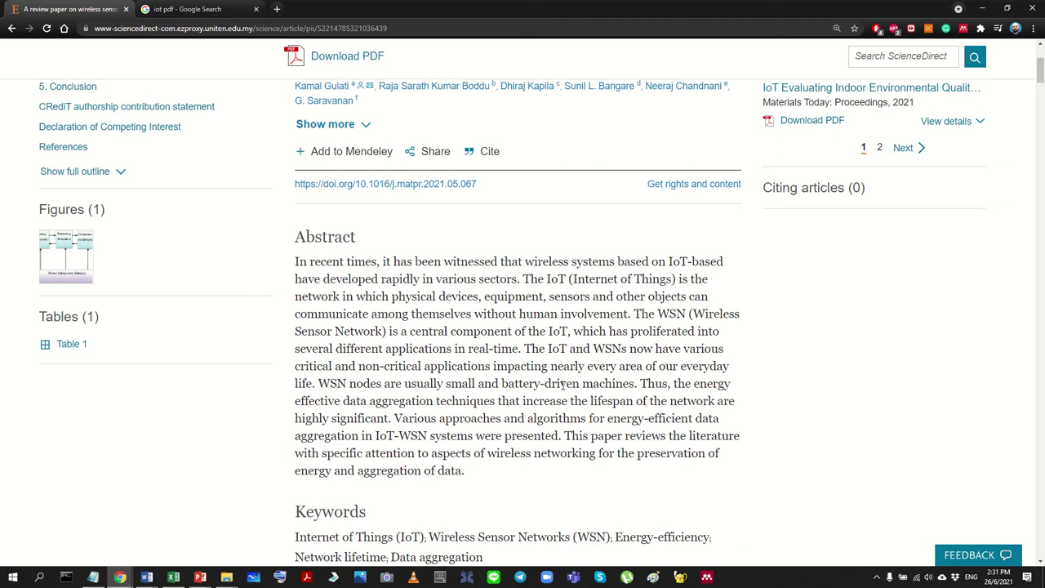
drag(591, 348, 629, 349)
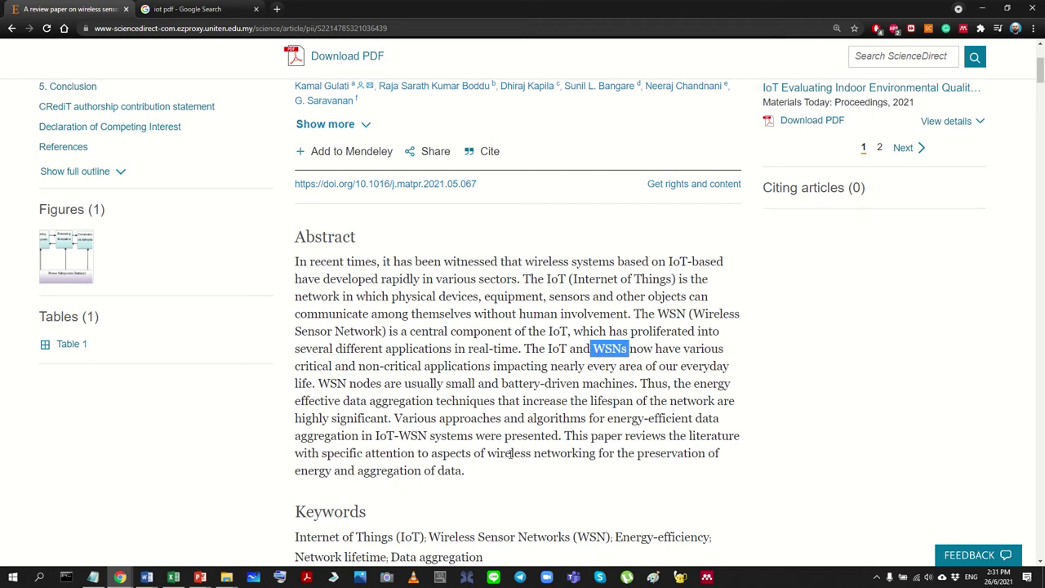
scroll(508, 455, up, 3)
scroll(507, 459, down, 2)
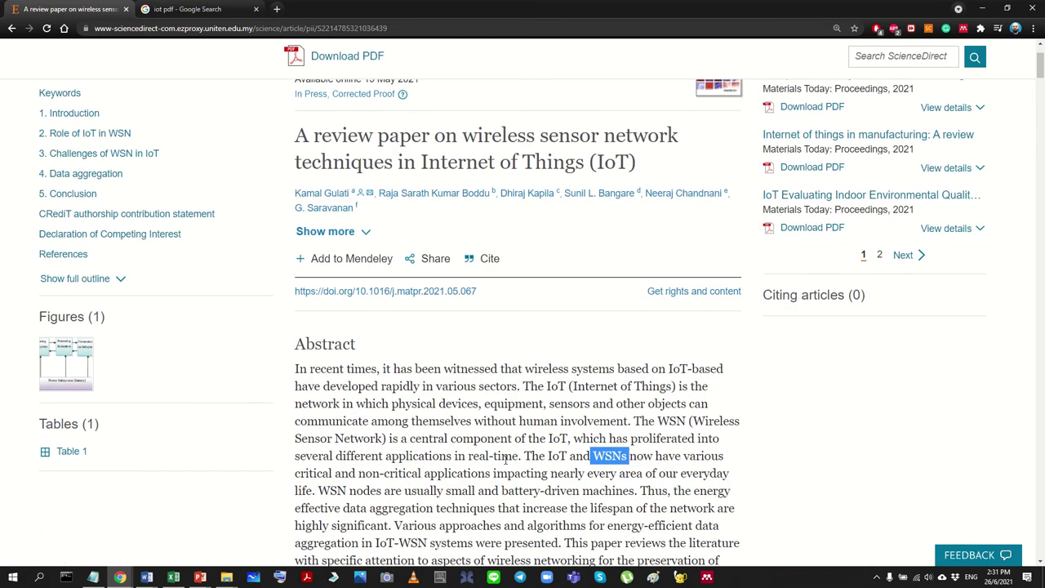
click(574, 478)
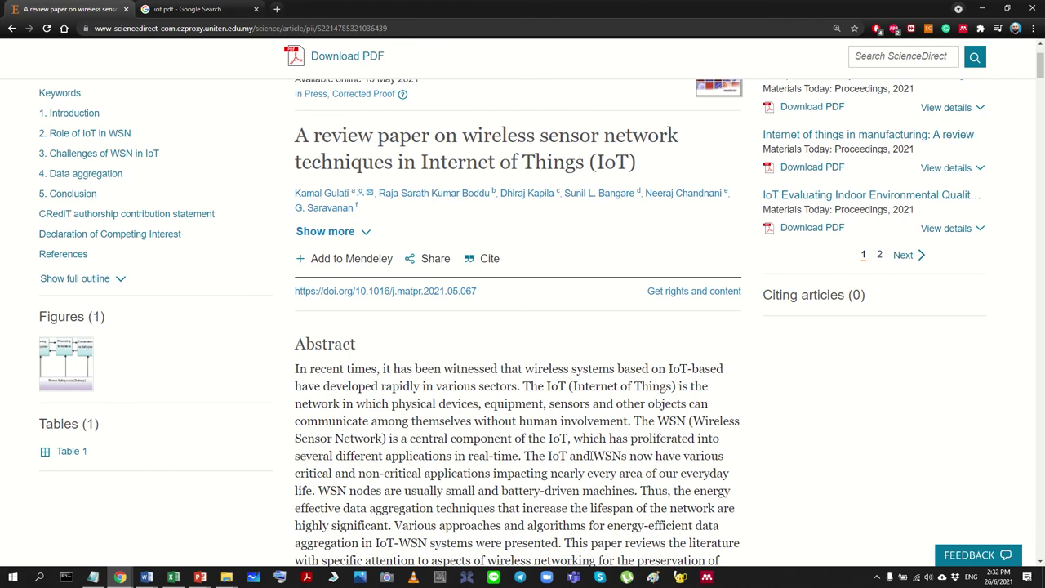
drag(591, 455, 627, 456)
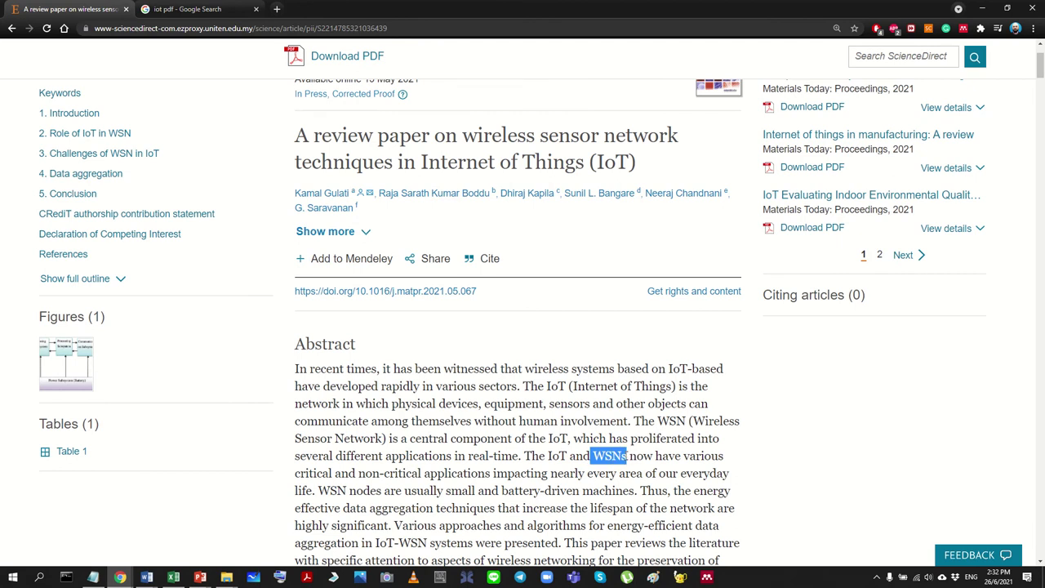
click(567, 479)
scroll(559, 465, down, 2)
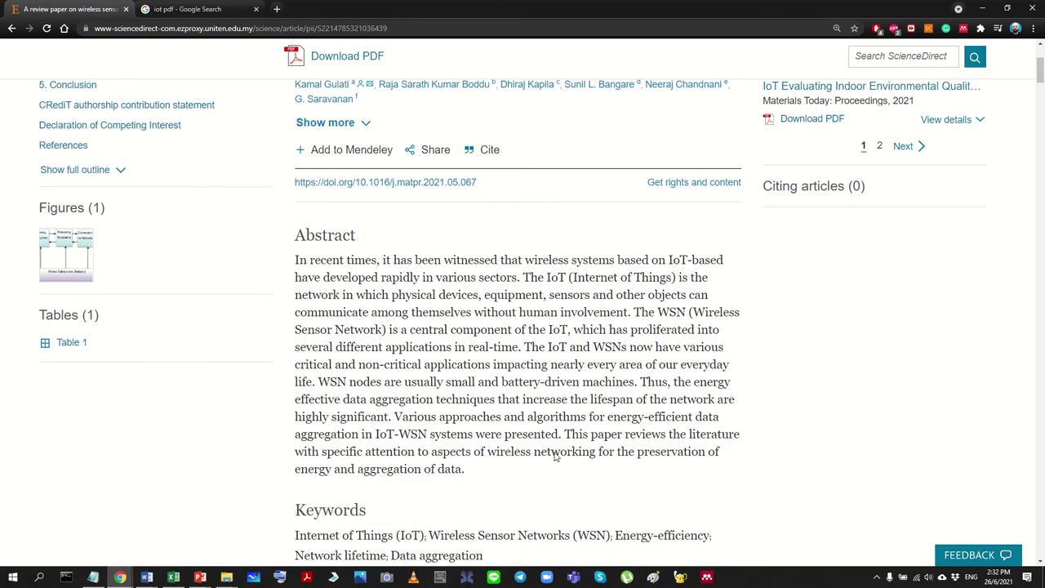
Step: Compare the abstract with the article title, highlighting "WSNs" in the abstract and "wireless sensor network" in the title
drag(606, 346, 628, 347)
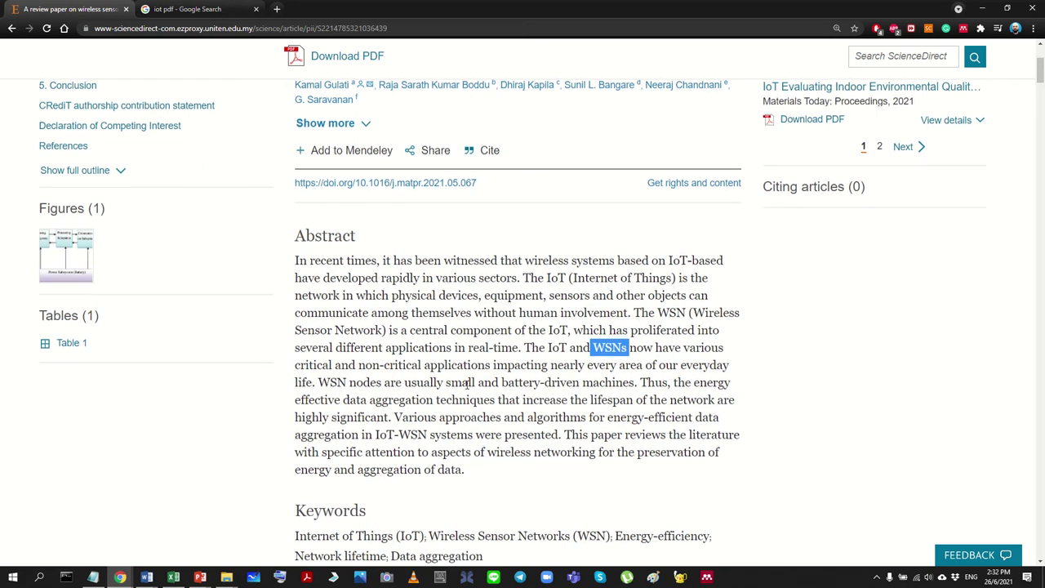
scroll(482, 409, up, 2)
click(500, 433)
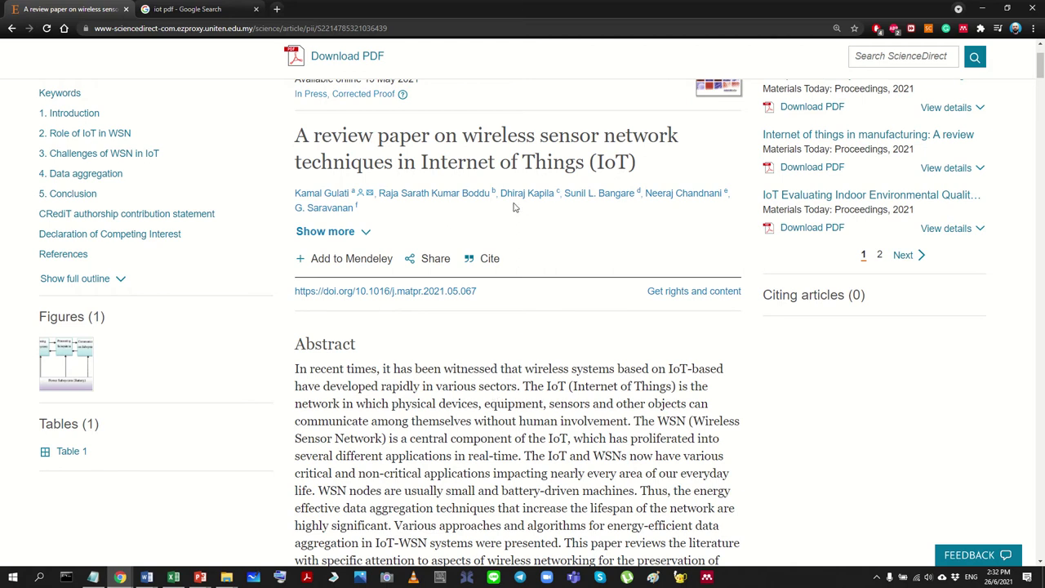
drag(463, 139, 680, 140)
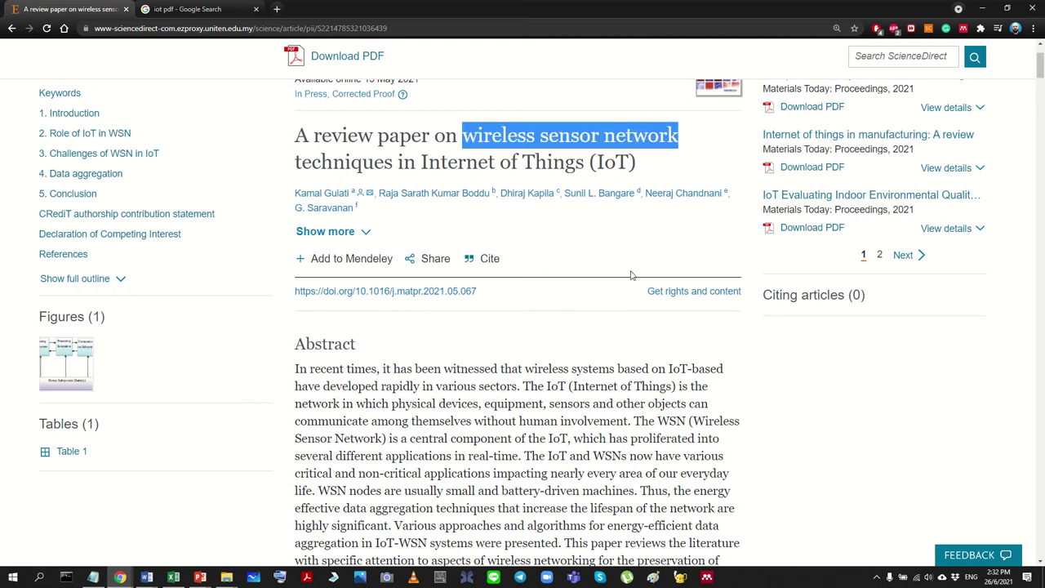
click(579, 441)
scroll(580, 441, down, 2)
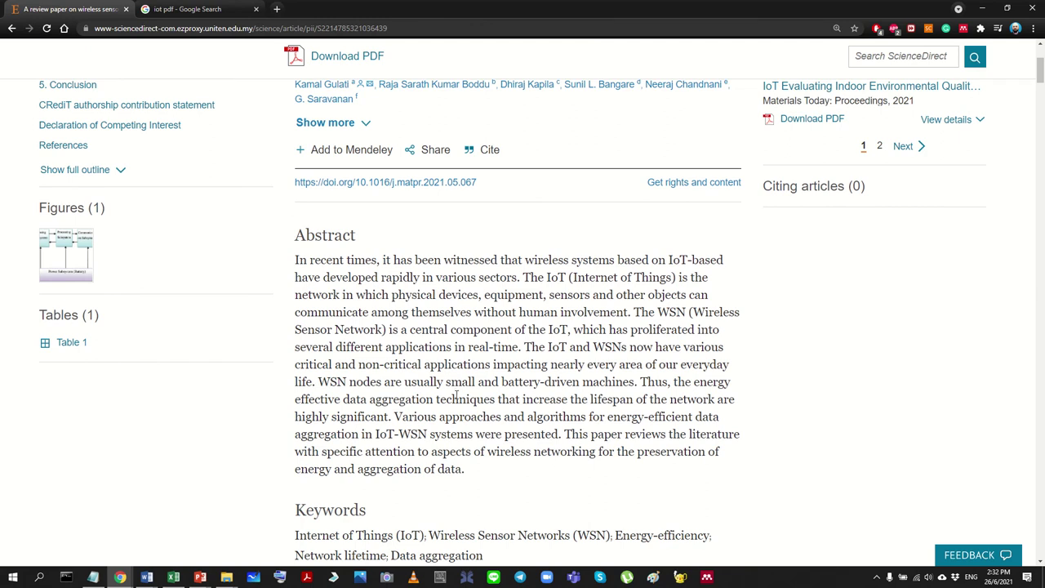
Step: Open the wireless sensor network article's PDF and save it to the Desktop under its suggested file name
scroll(456, 396, up, 4)
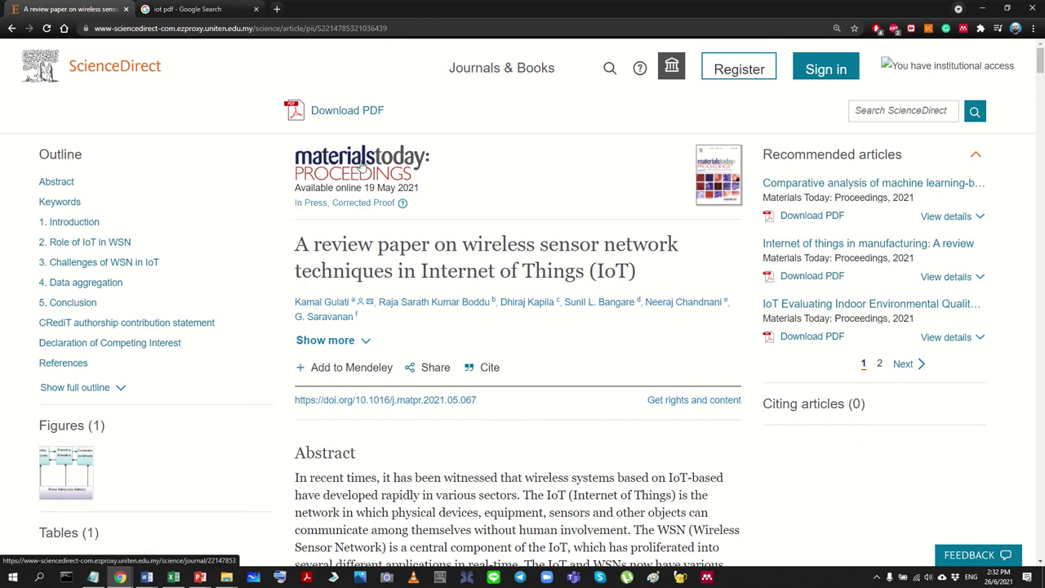
click(353, 111)
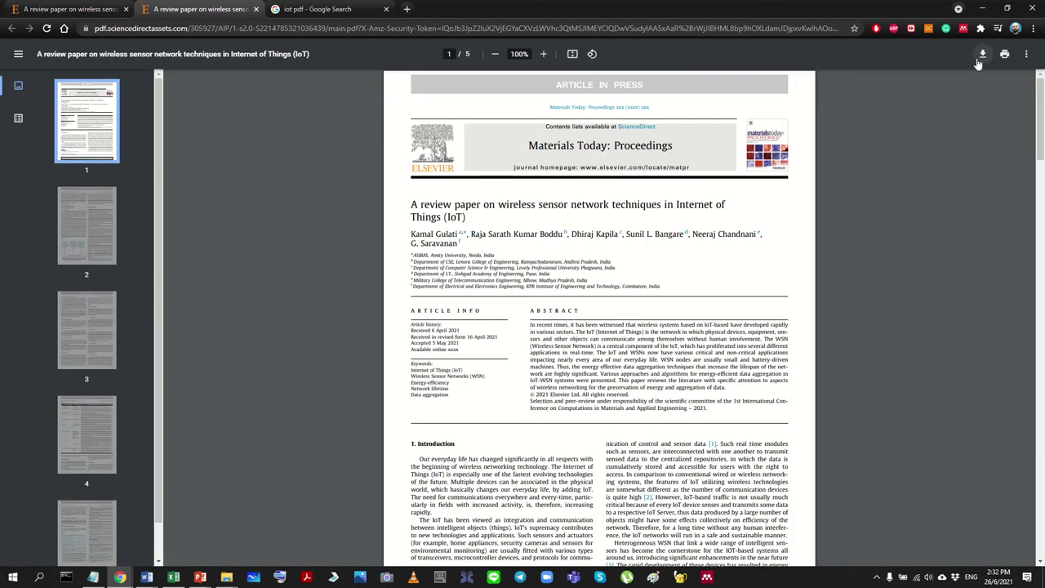
click(982, 54)
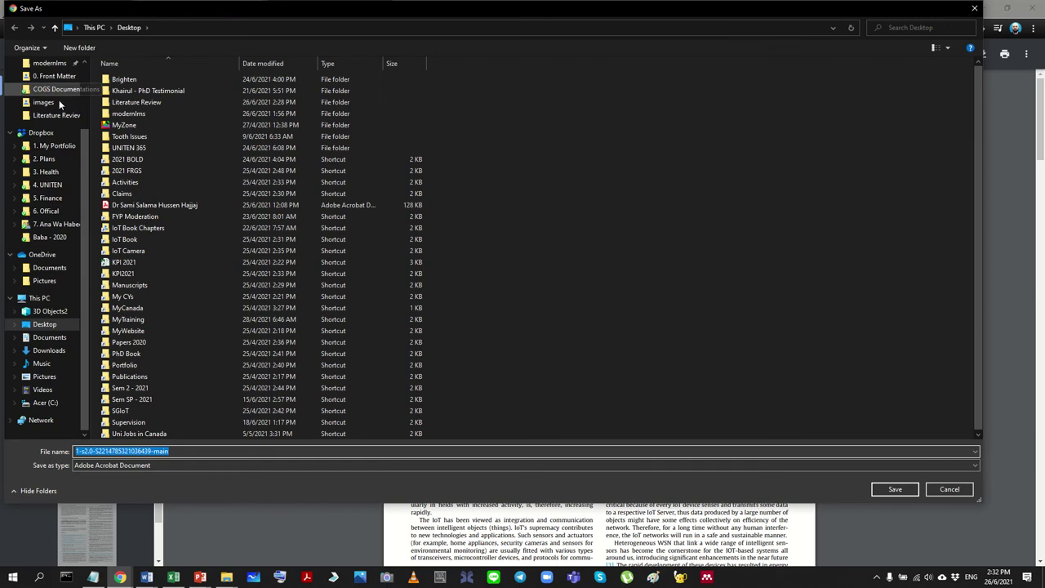
scroll(59, 100, up, 3)
click(44, 85)
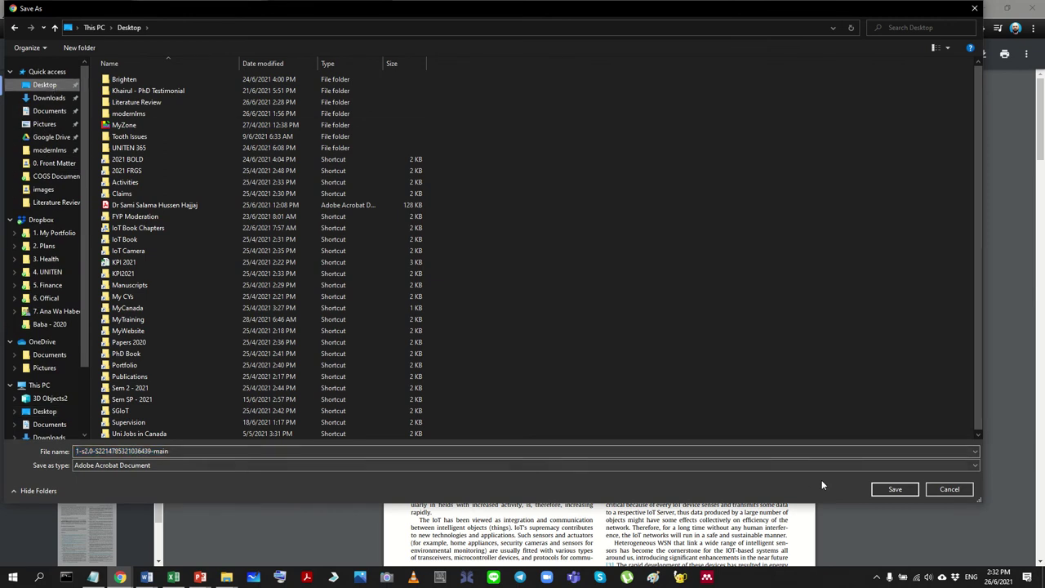
click(879, 488)
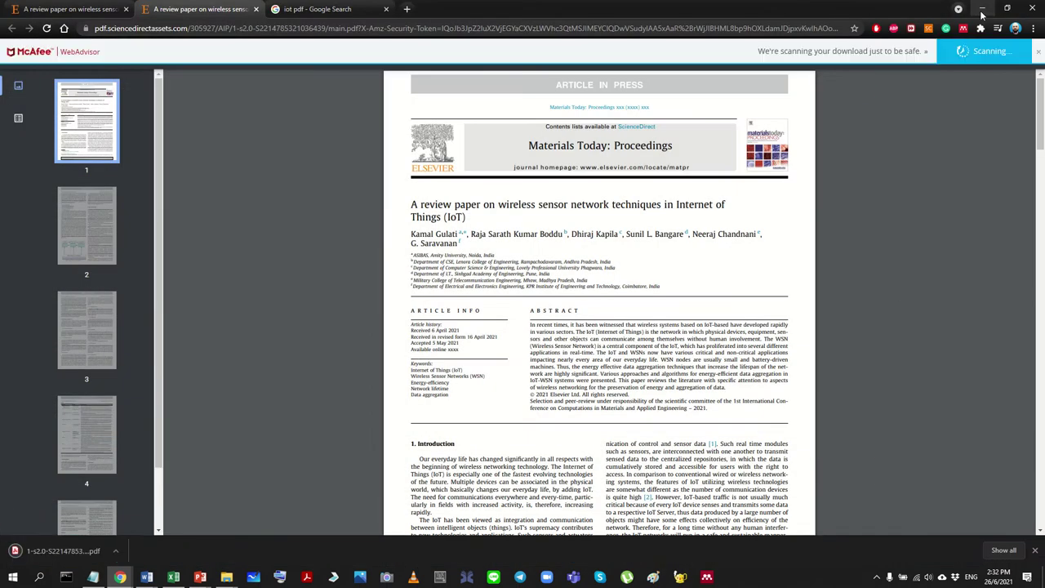
Step: Minimize the browser, move the downloaded PDF from the desktop into the Literature Review folder and rename it 5
click(982, 10)
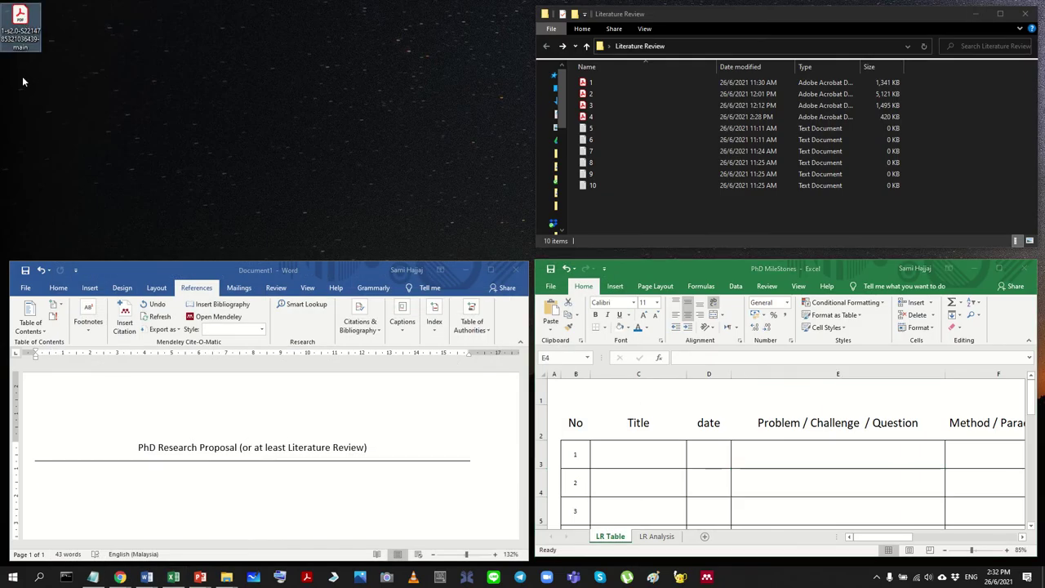
drag(20, 23, 657, 202)
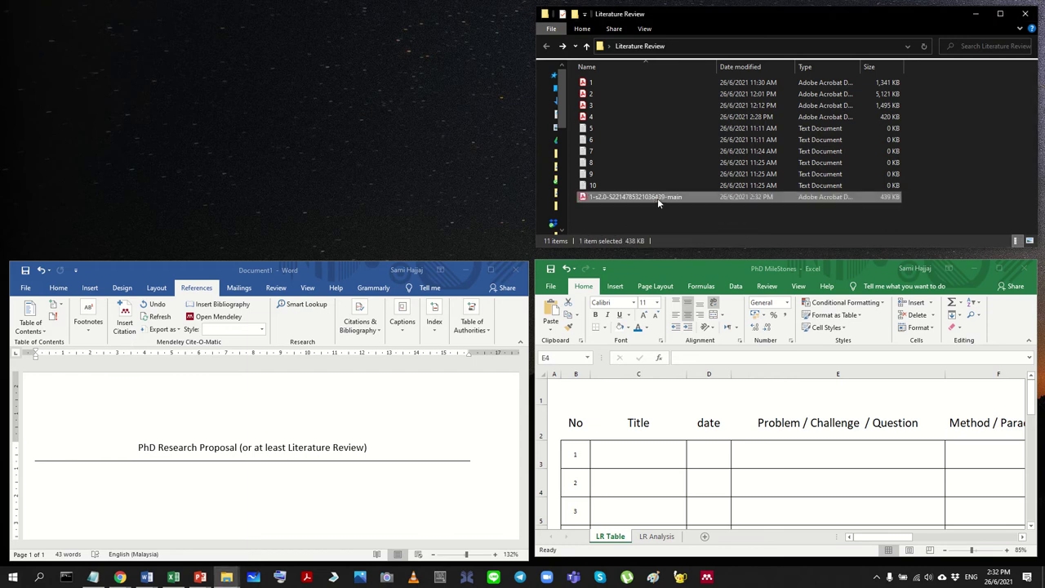
click(597, 199)
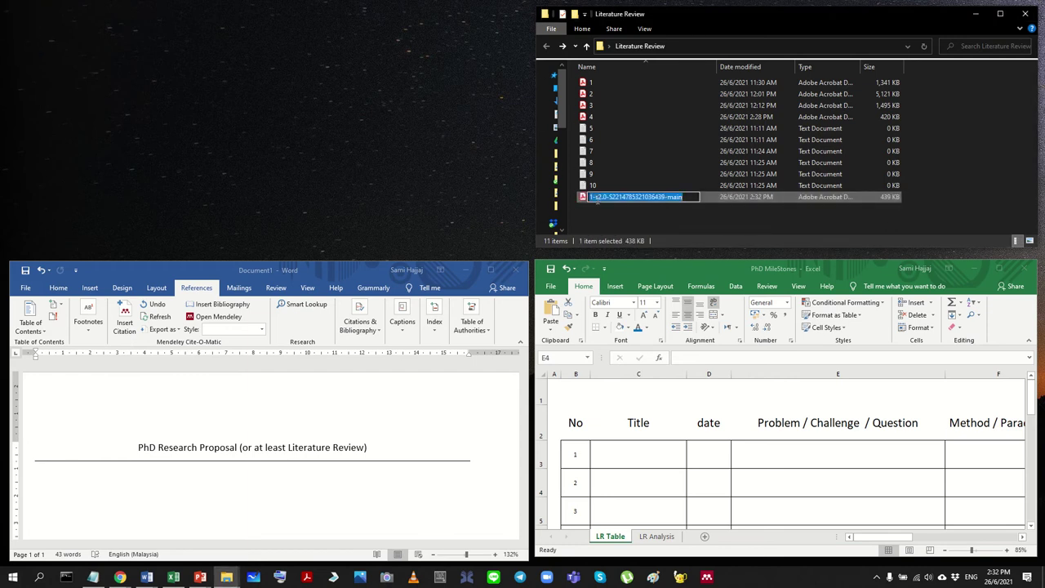
text(5)
key(Return)
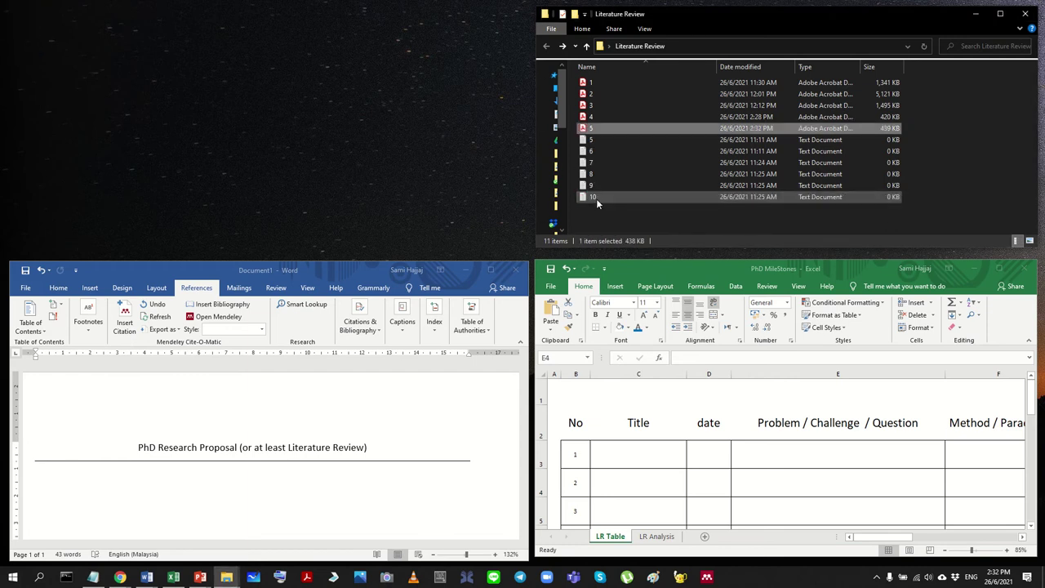
Step: Delete the placeholder text file 5 from the Literature Review folder, and open PDF 5 to check it before closing it
click(591, 141)
key(Delete)
double_click(593, 129)
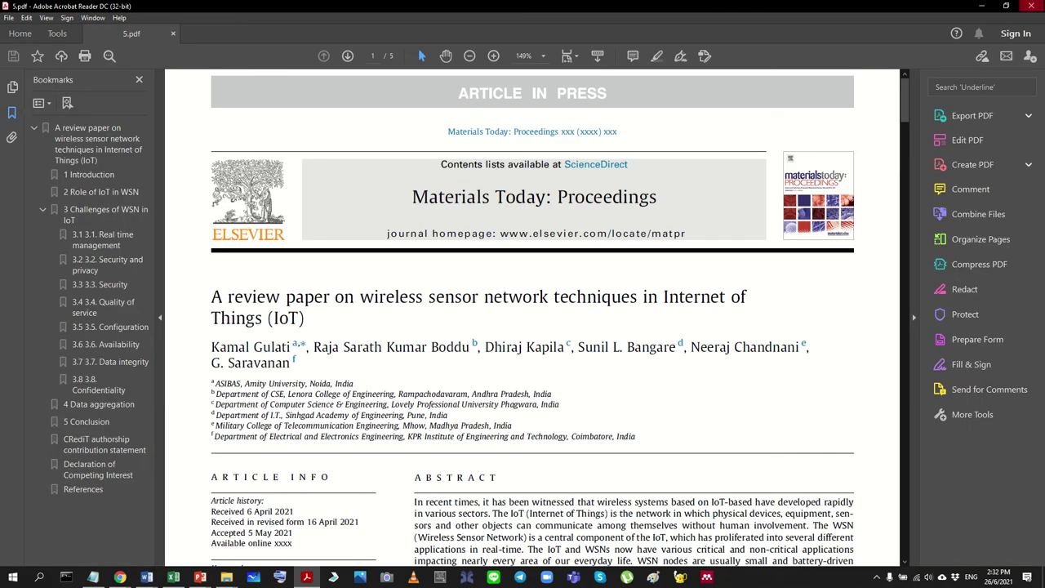
click(1033, 6)
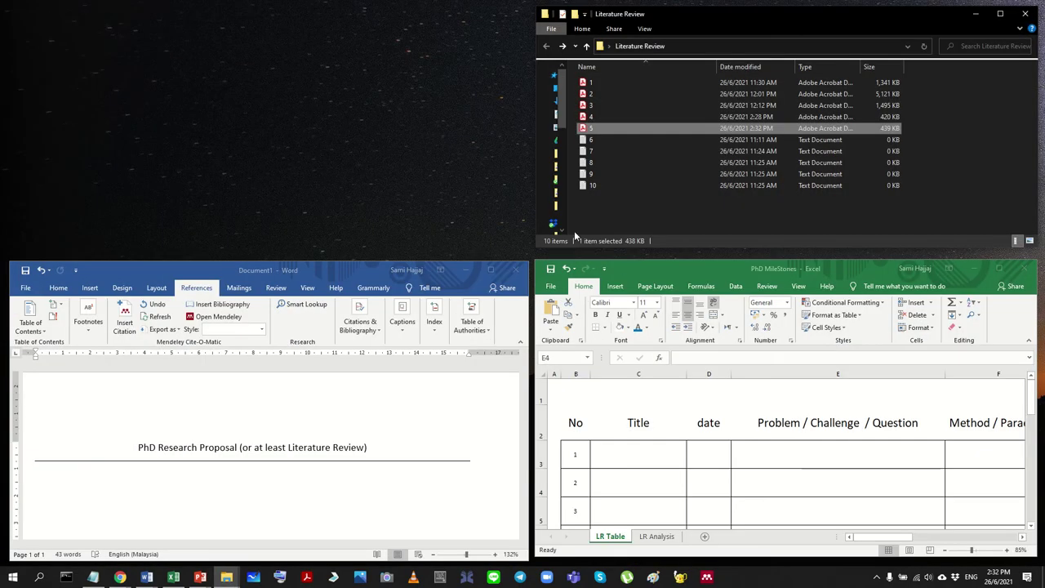
Step: Minimize the Word document, move the PhD MileStones workbook aside and maximize it to review the LR Table from No to Future plans
click(465, 270)
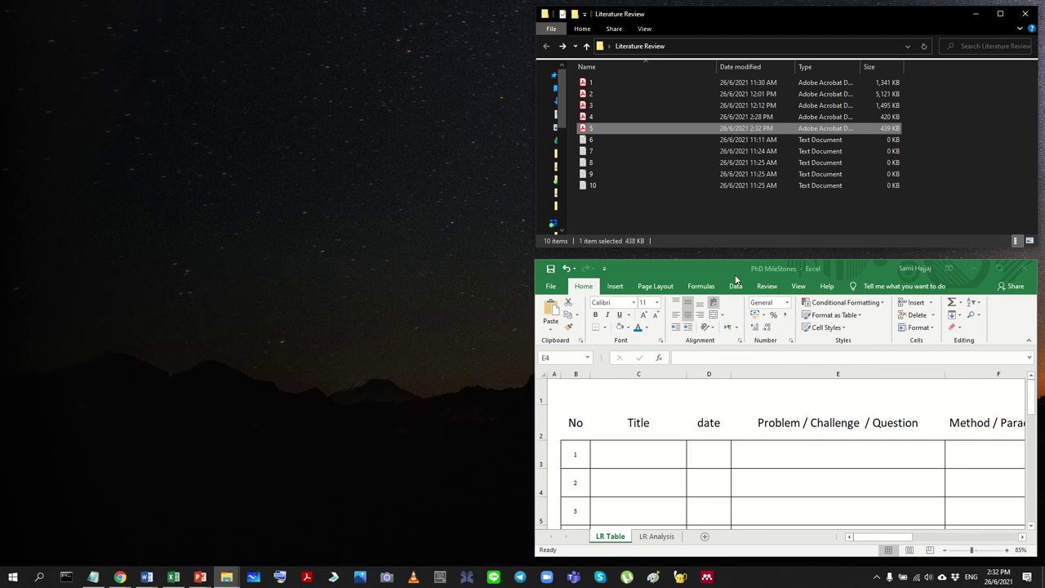
drag(808, 271, 251, 213)
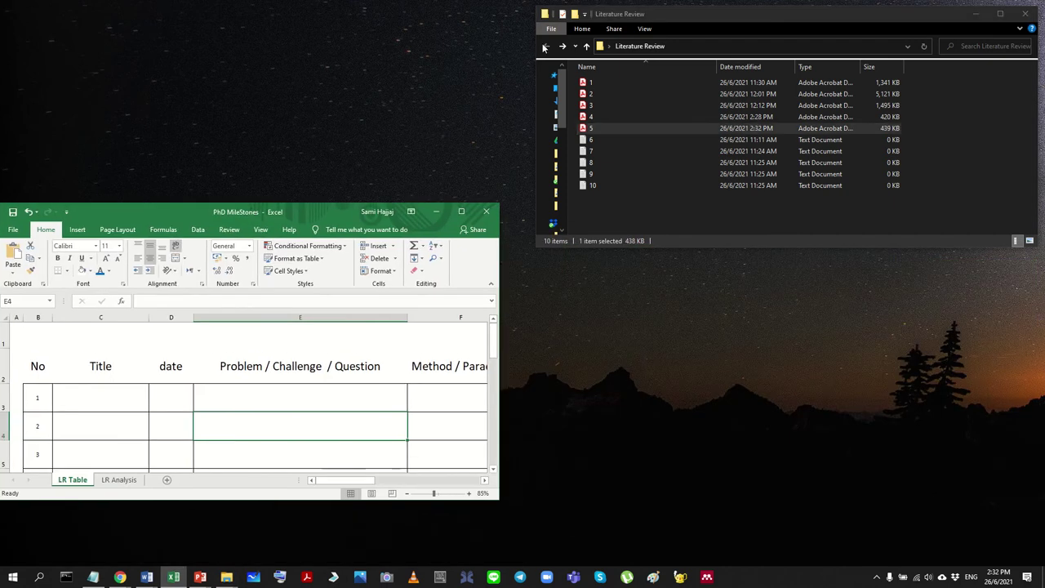
double_click(285, 209)
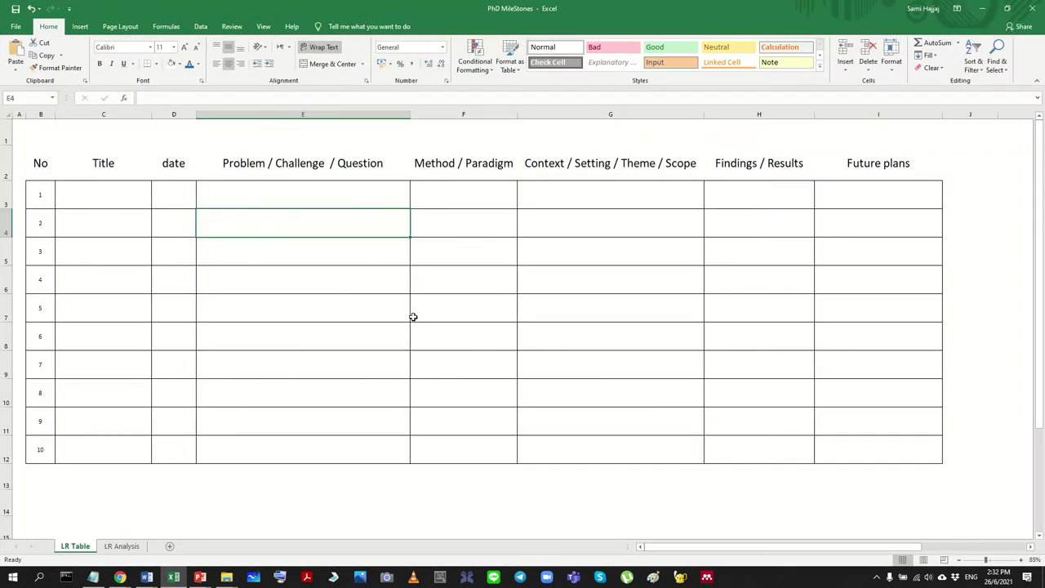
click(478, 221)
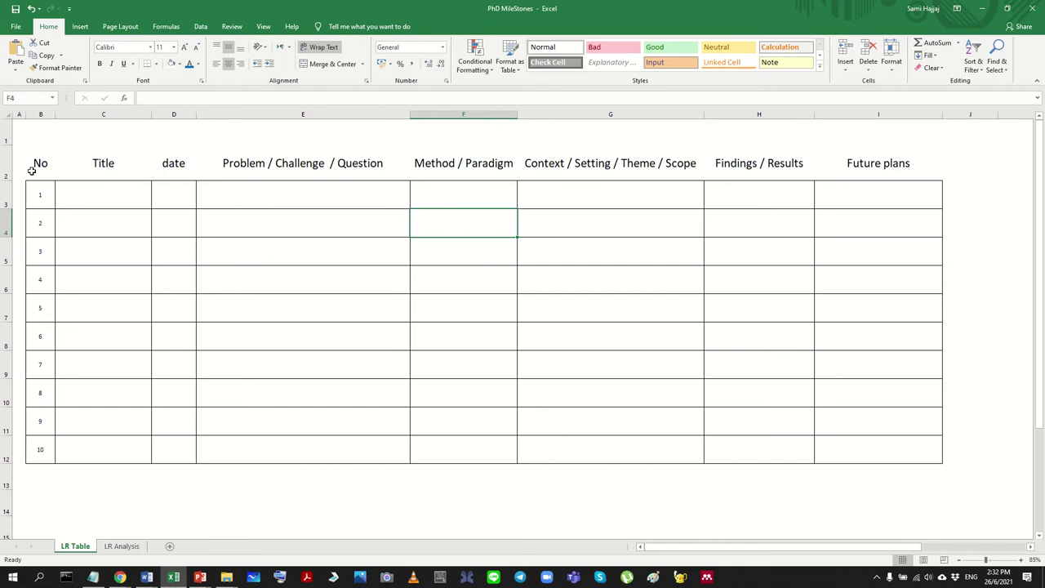
drag(31, 168, 887, 466)
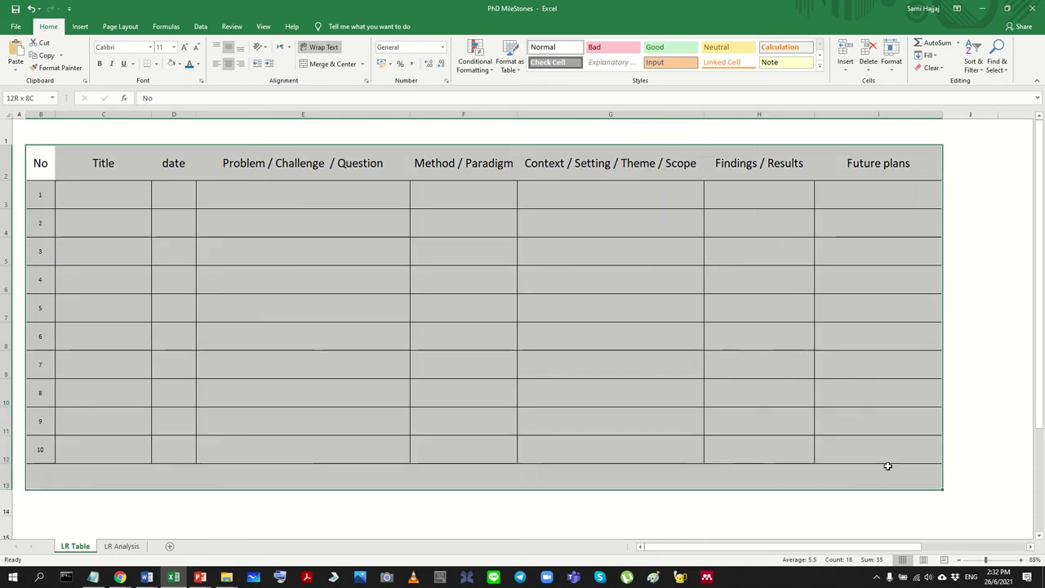
click(1010, 389)
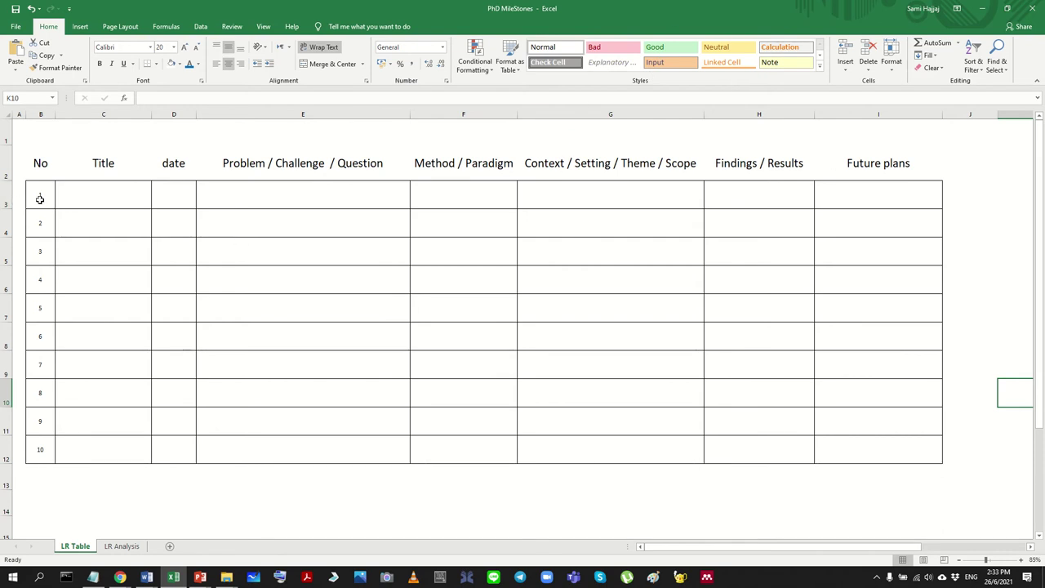
Step: Restore the workbook to its smaller window and open PDF 5 from the Literature Review folder with its tools and bookmarks panes collapsed
double_click(738, 12)
double_click(602, 129)
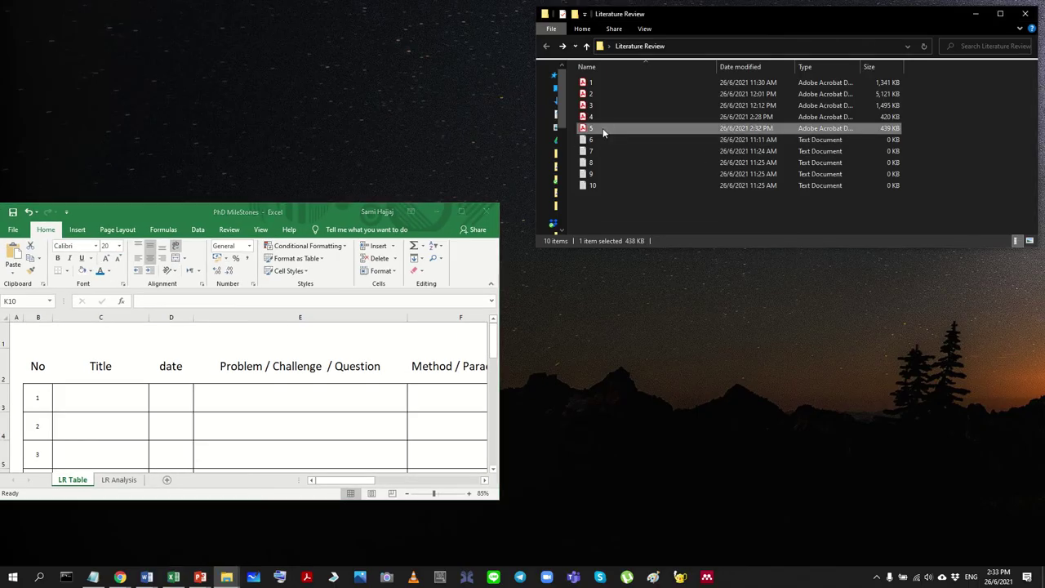
click(914, 318)
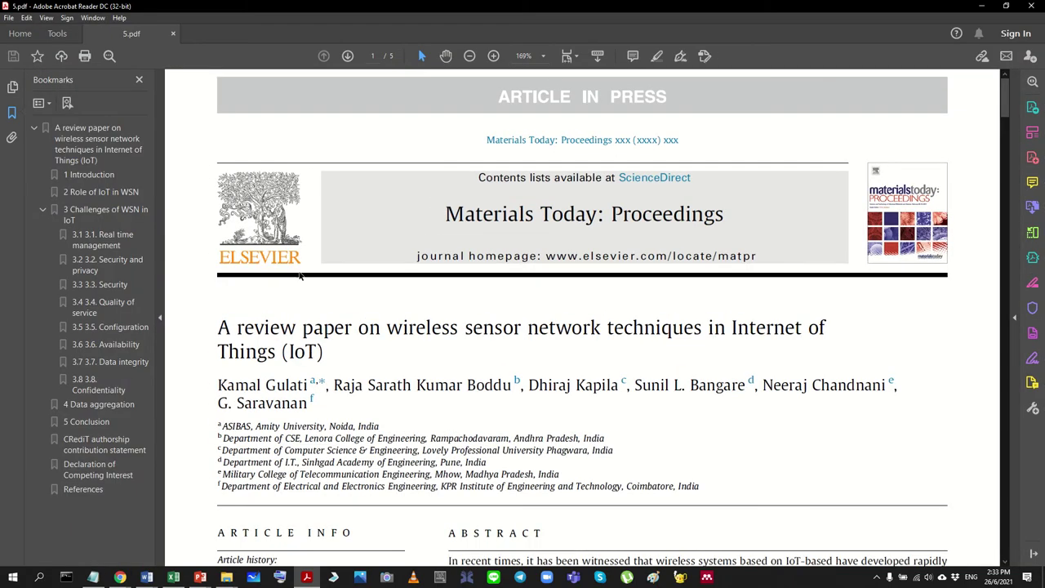
click(162, 316)
Step: Restore the PDF window to reach and minimize the Literature Review folder, and maximize the PDF again
double_click(414, 8)
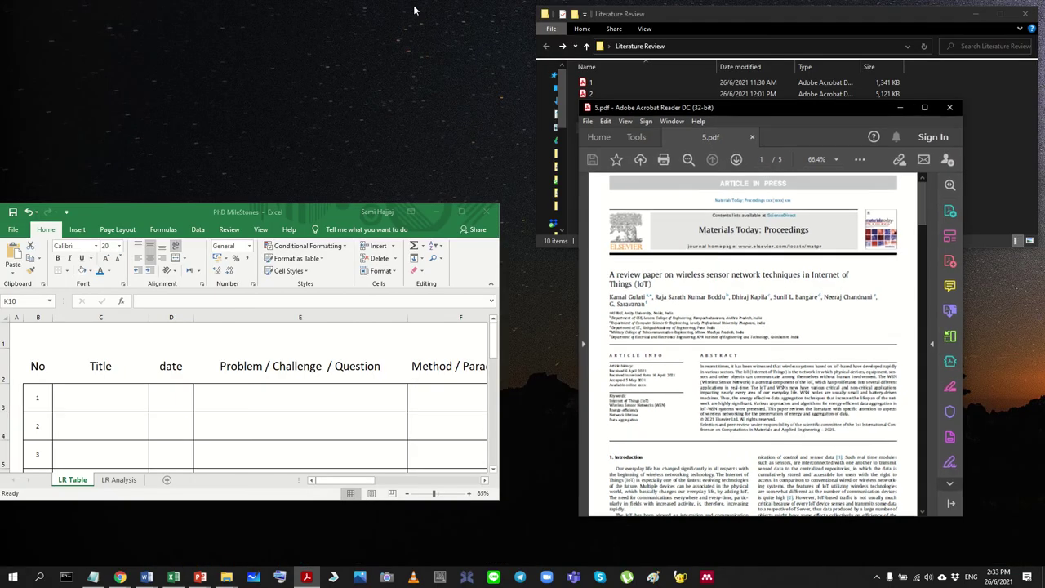
click(976, 14)
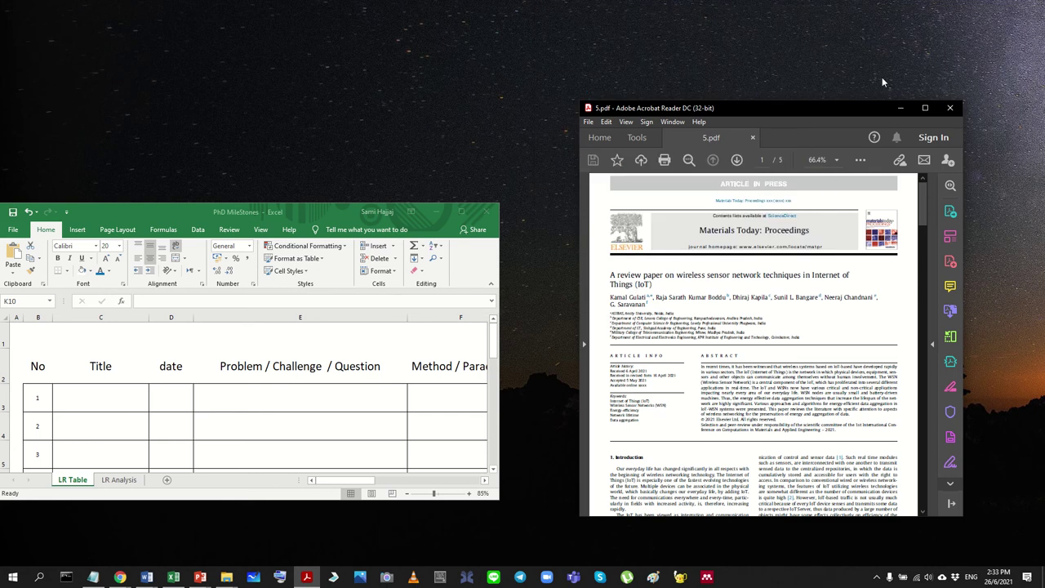
double_click(845, 108)
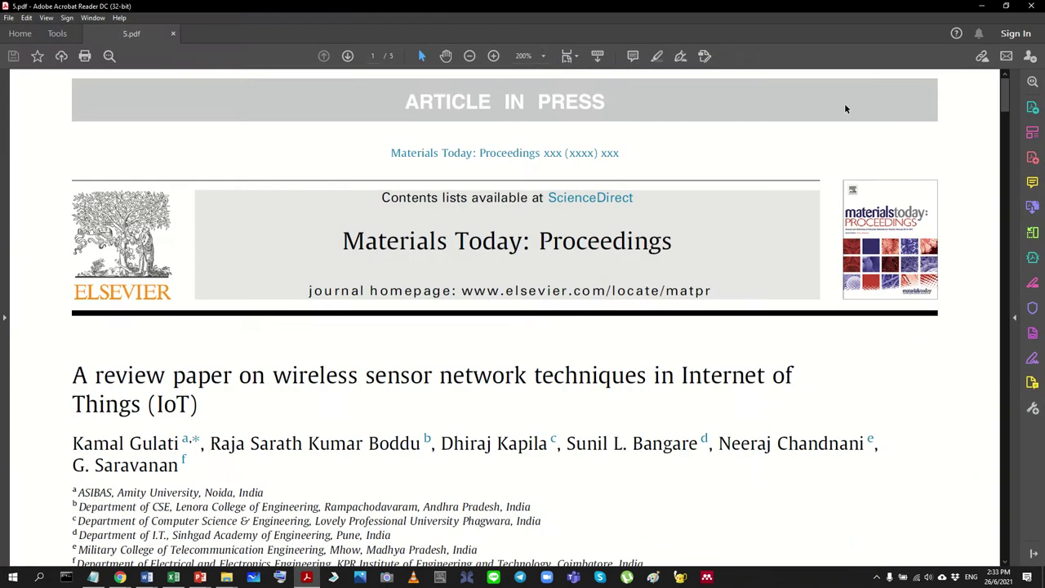
Step: Restore the PDF 5 window, size it to half the screen, and place the PhD MileStones workbook beside it
double_click(403, 6)
drag(767, 106, 844, 10)
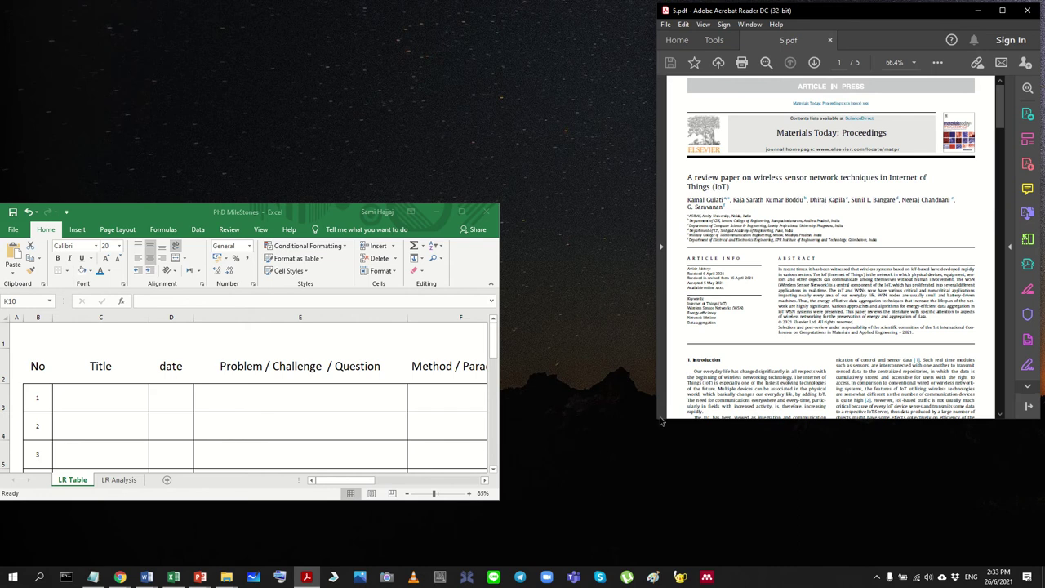
drag(658, 421, 500, 552)
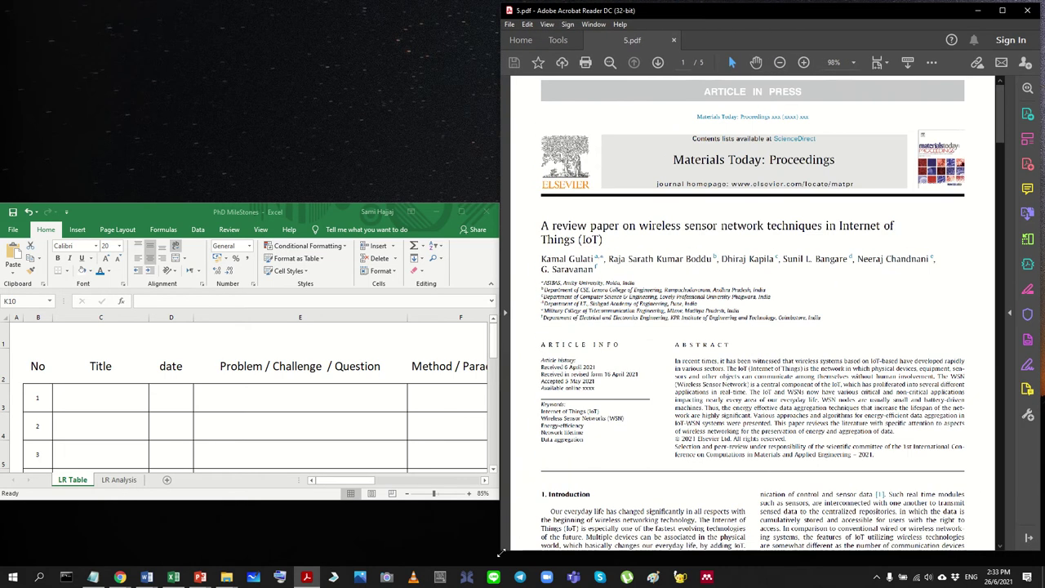
drag(392, 205, 422, 11)
click(423, 18)
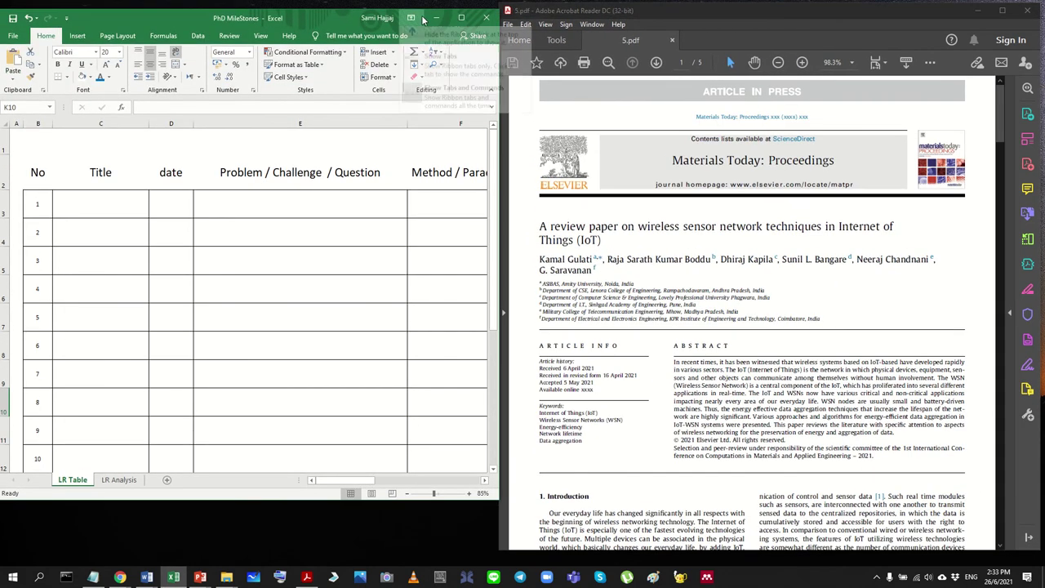
Step: Maximize the PhD MileStones workbook, review the LR Table columns across to Future plans, select entry number 1, and minimize the workbook
double_click(298, 19)
drag(86, 196, 908, 191)
click(754, 267)
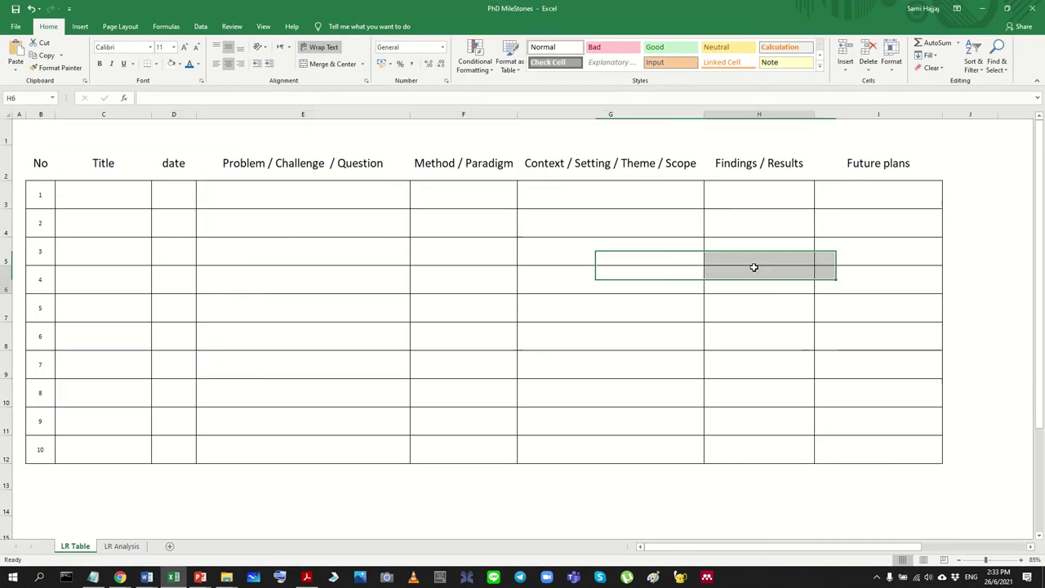
click(28, 191)
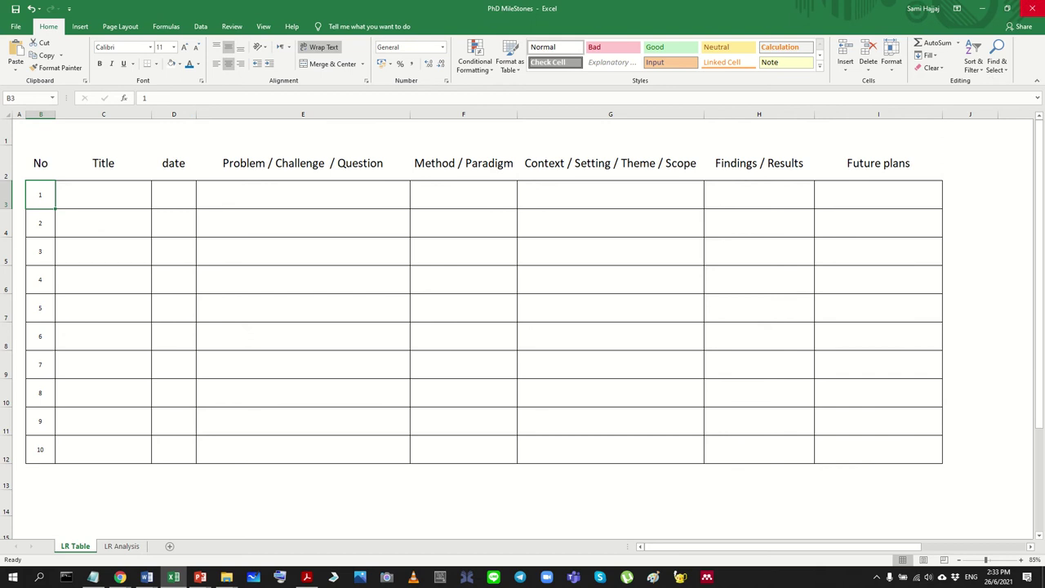
click(983, 8)
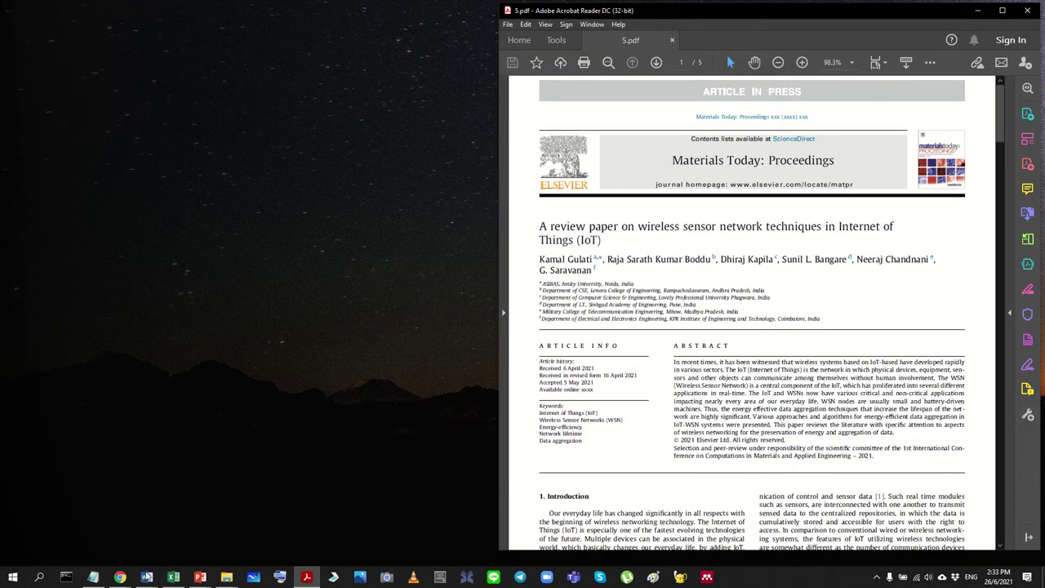
Step: Close PDF 5 and open PDF 1 from the Literature Review folder
click(1024, 10)
double_click(931, 121)
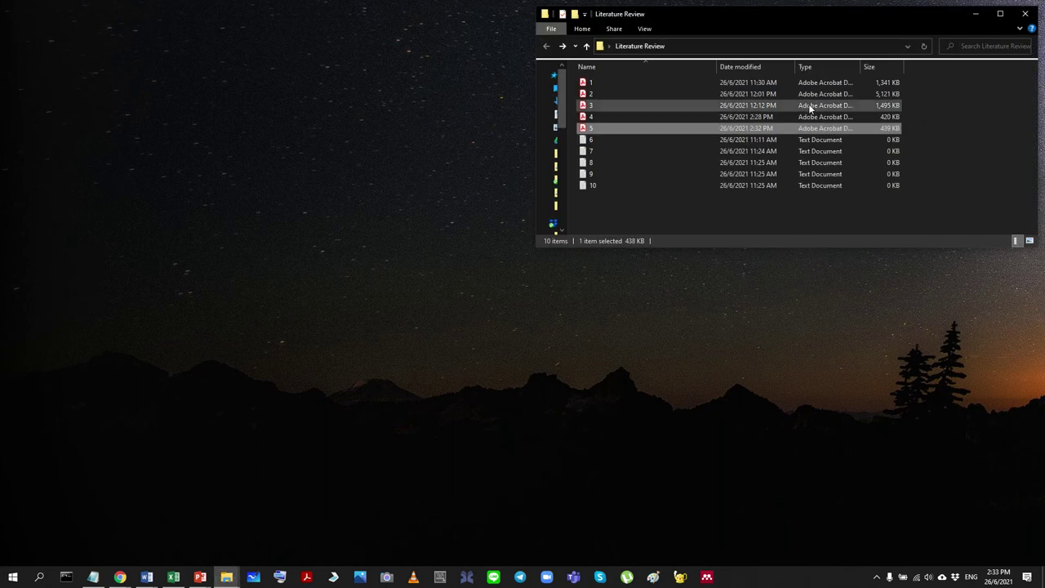
click(596, 82)
double_click(597, 83)
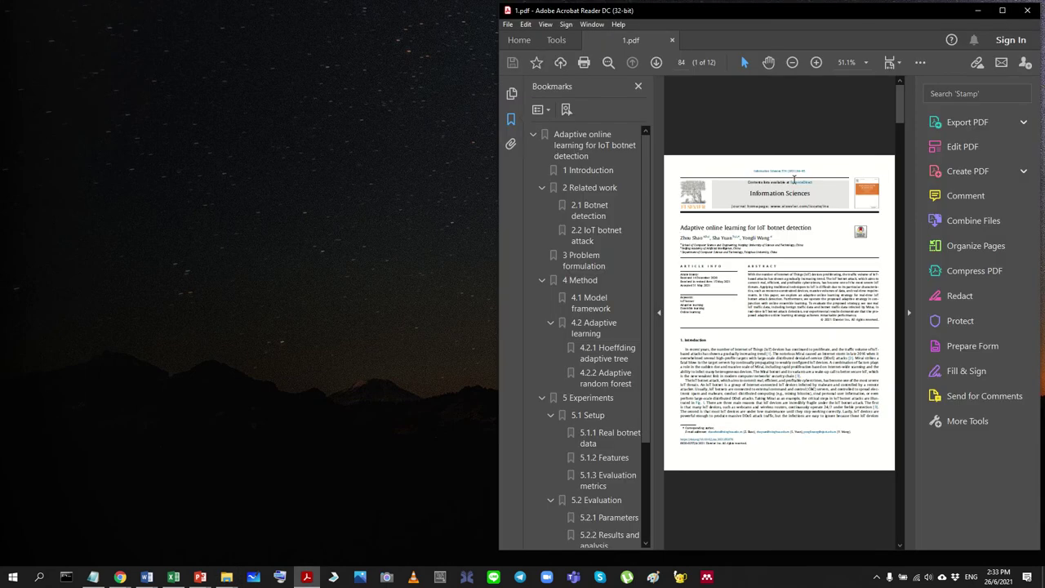
Step: Collapse the tools and bookmarks panes of PDF 1, maximize its window, and minimize it to return to the folder
click(909, 314)
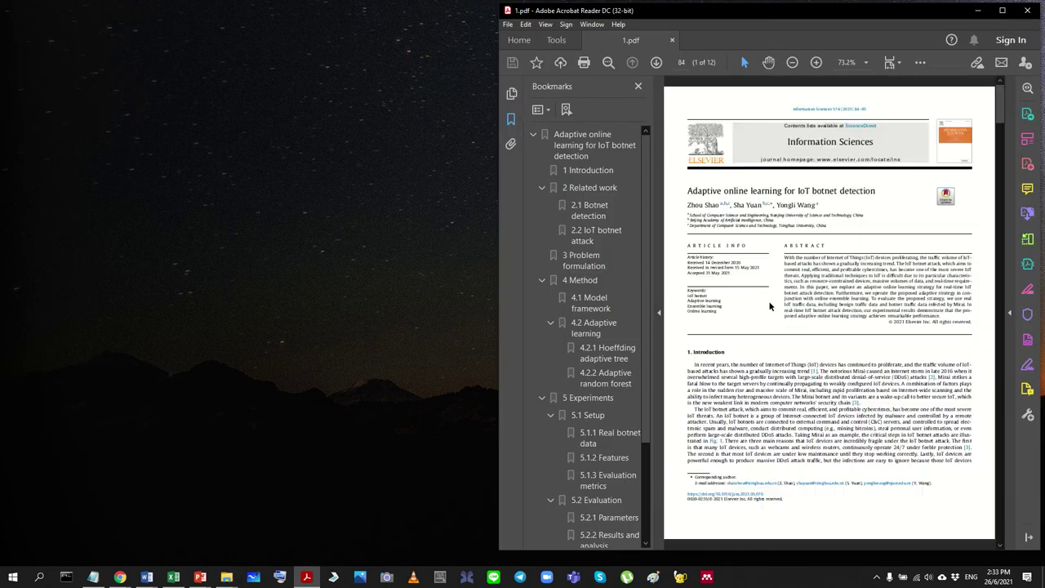
click(660, 313)
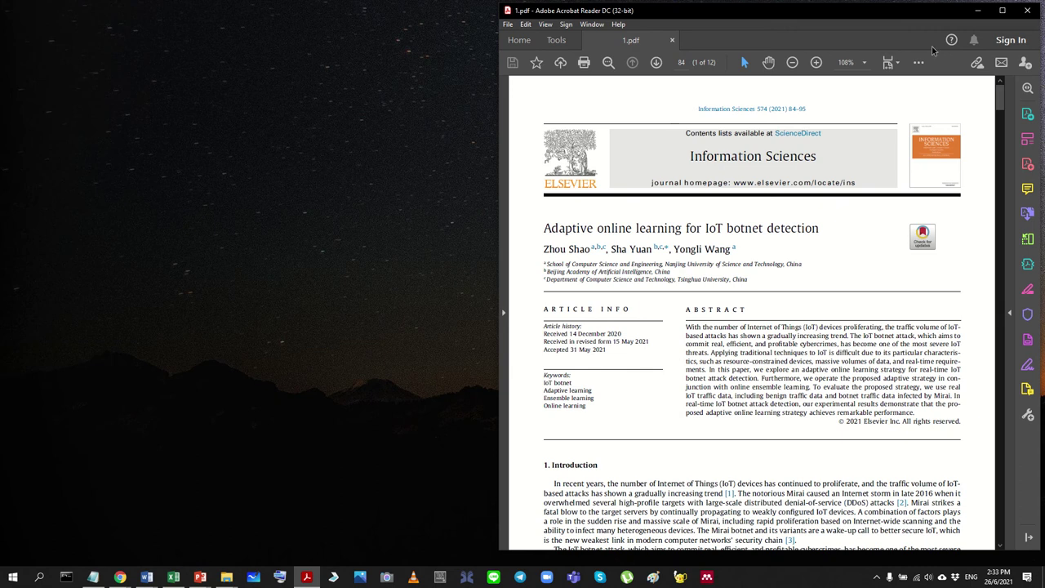
click(1002, 10)
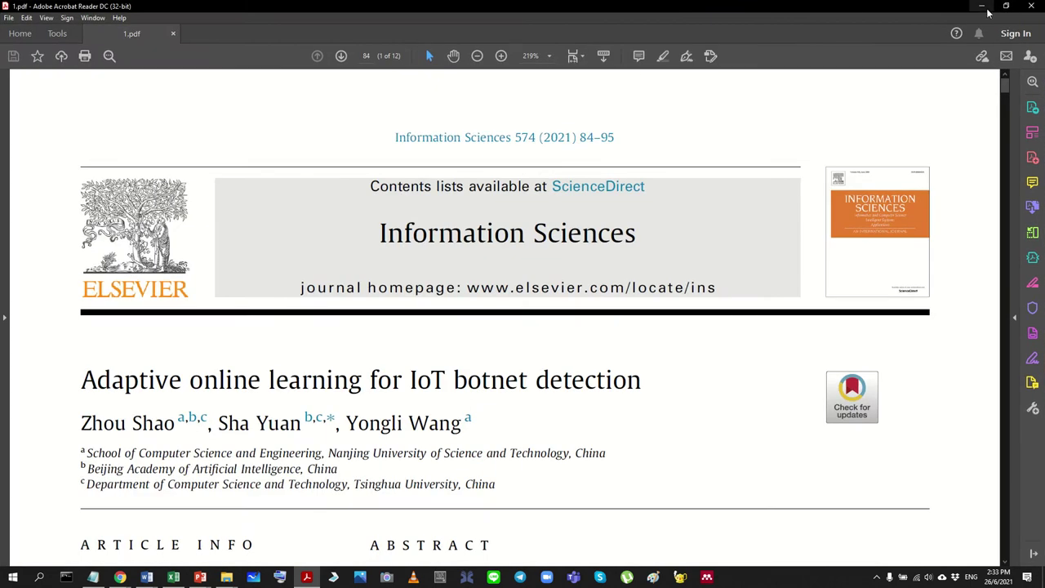
click(985, 8)
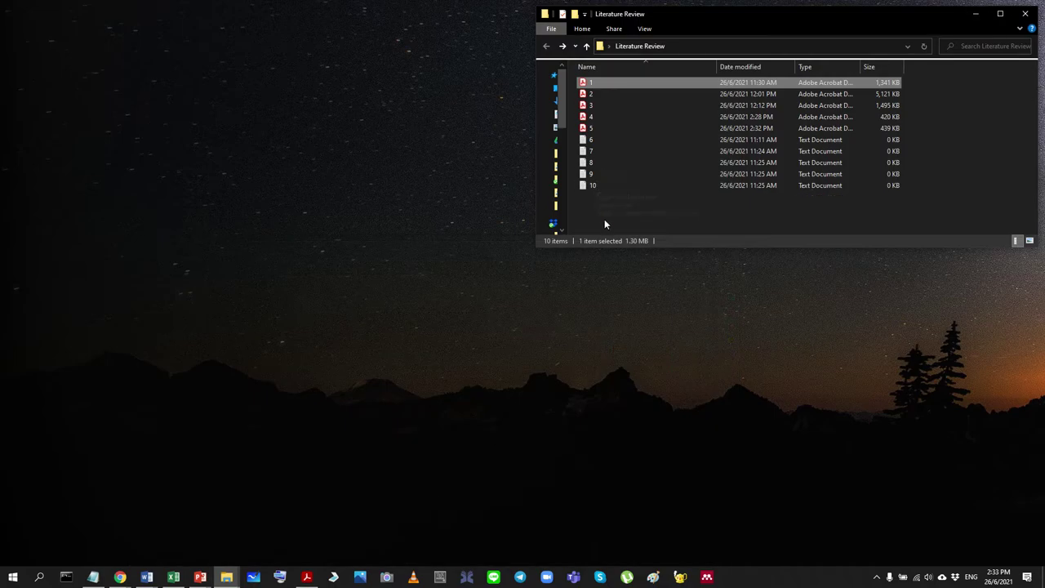
Step: Delete files 2 through 10 from the Literature Review folder and undo the deletion
click(593, 95)
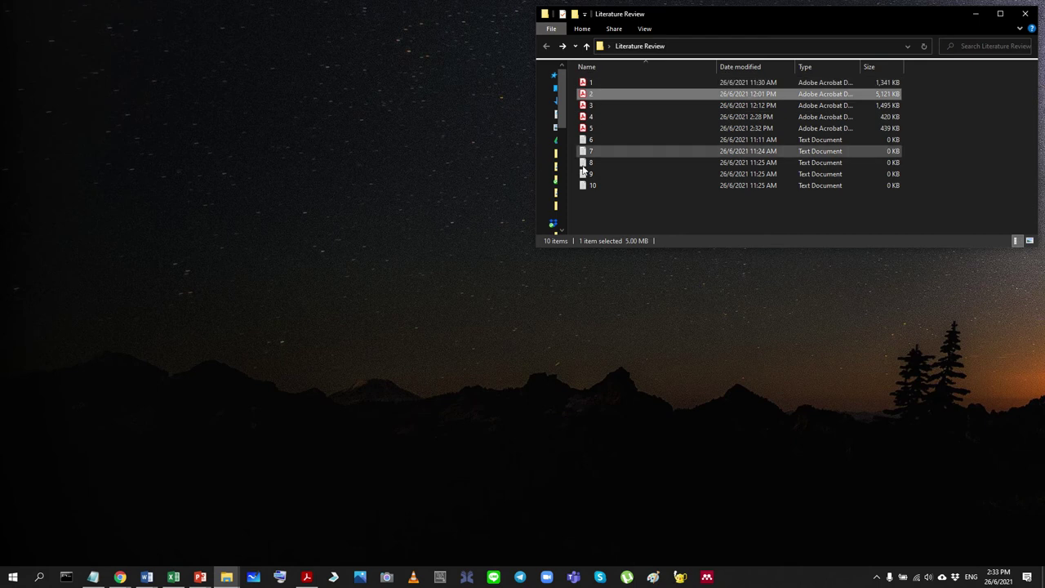
shift+click(600, 185)
key(Delete)
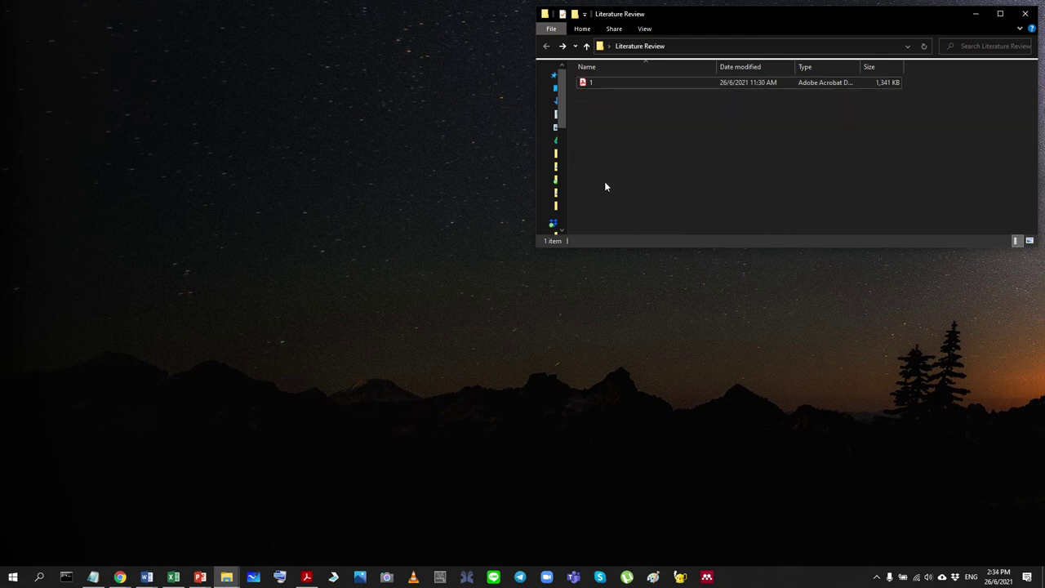
key(ctrl+z)
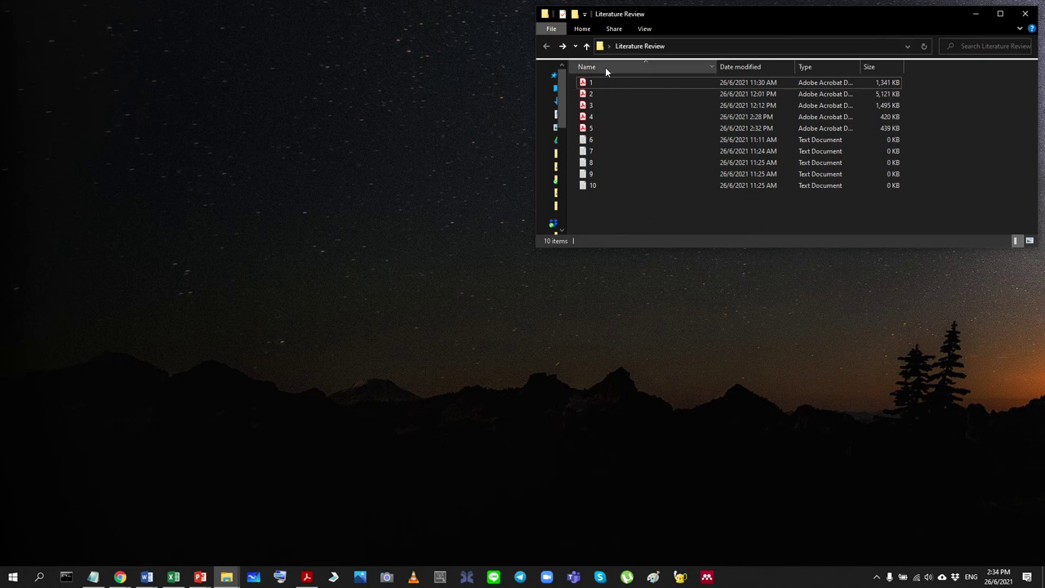
Step: Delete files 2 through 10 from the Literature Review folder, keeping only PDF 1
click(586, 94)
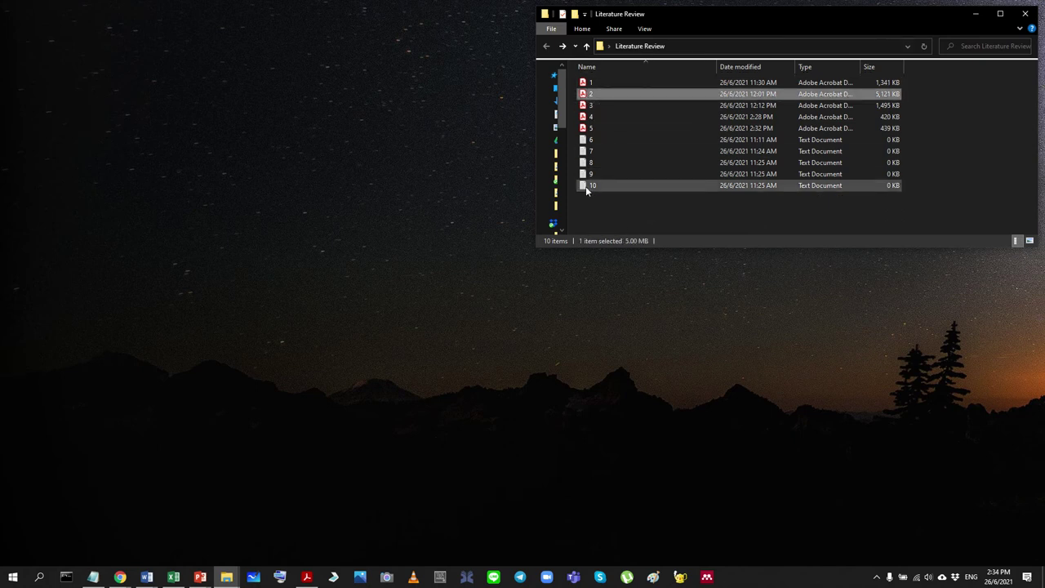
click(585, 186)
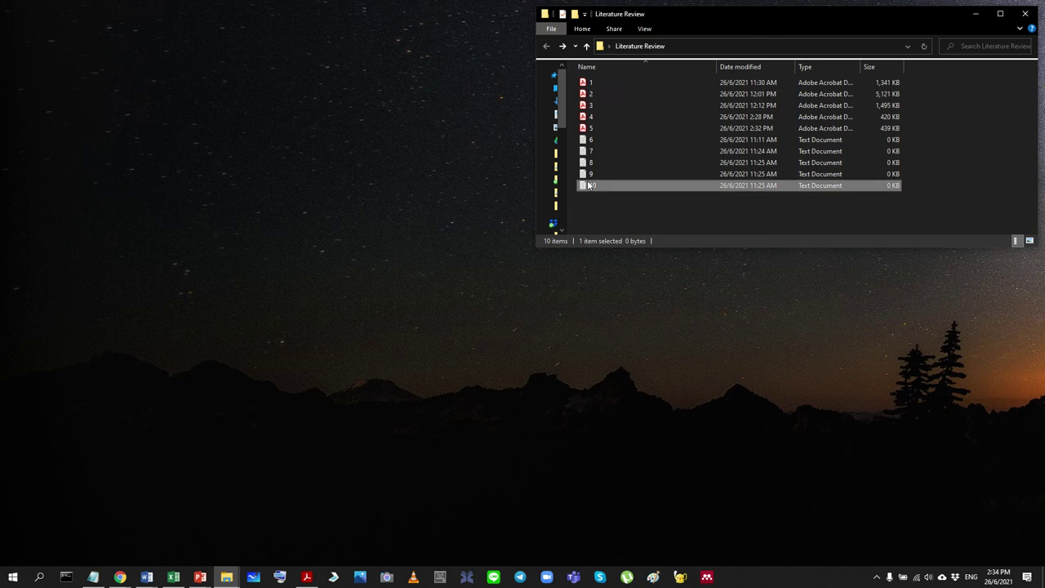
shift+click(585, 94)
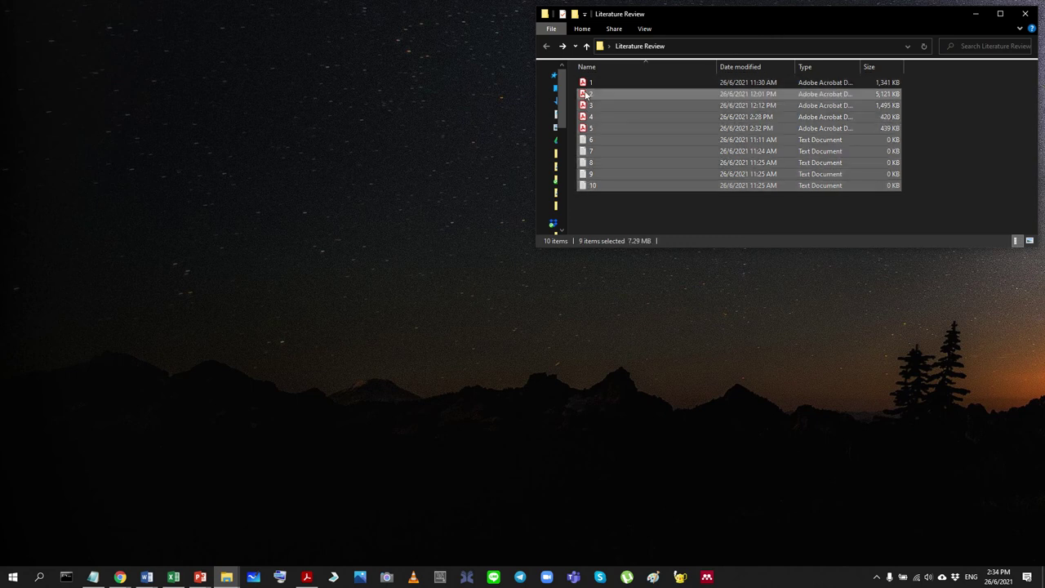
key(Delete)
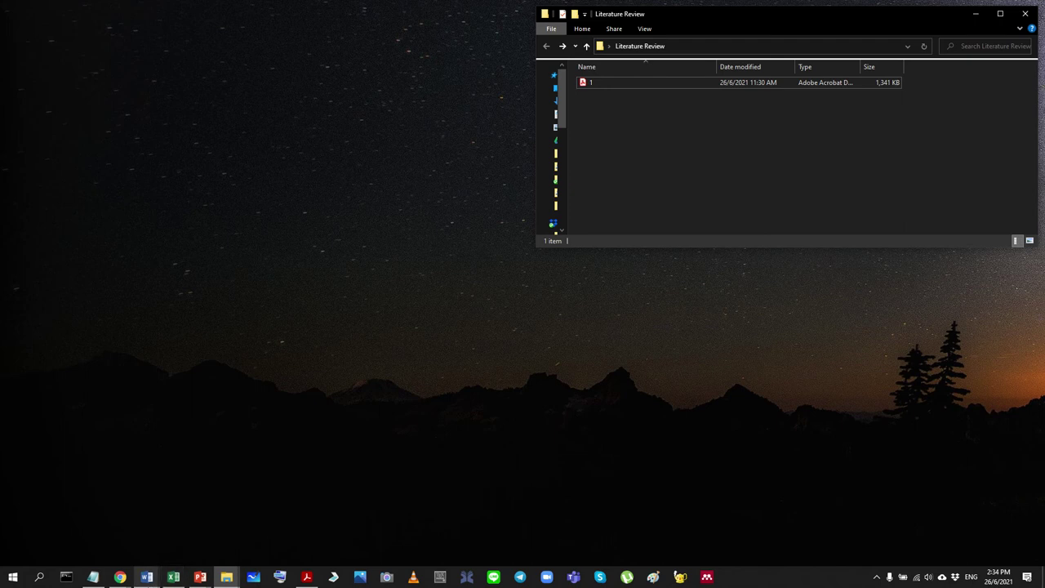
mouse_move(119, 576)
click(61, 523)
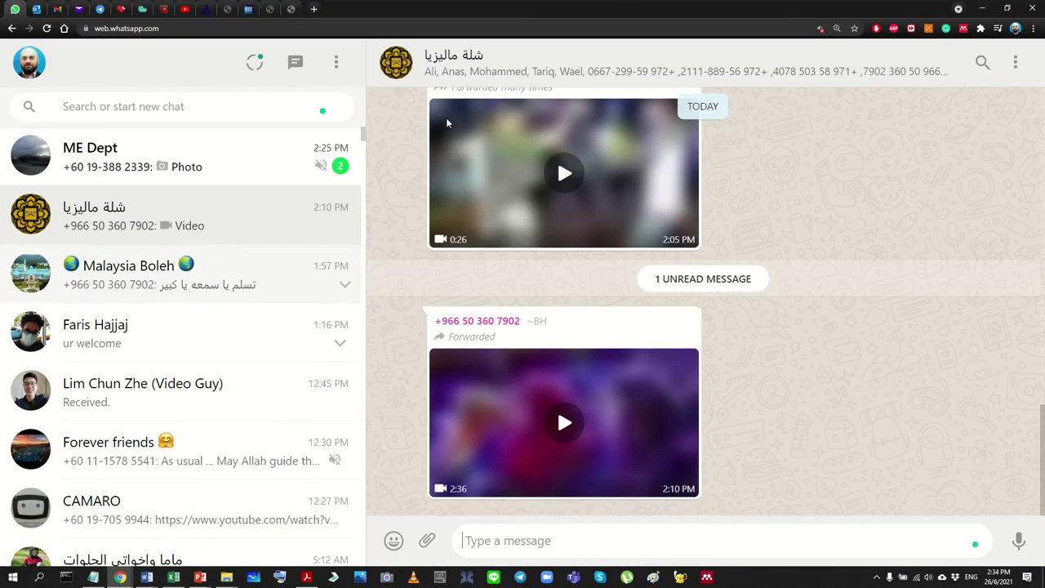
click(982, 8)
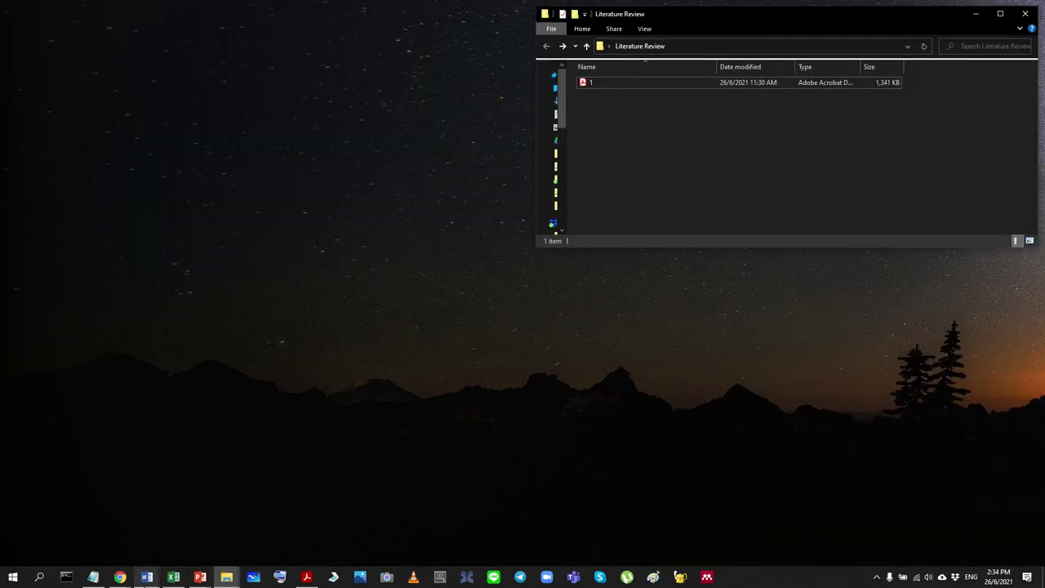
Step: Switch to the ScienceDirect article page in Chrome, dismiss the suggested articles, view the abstract, and minimize the browser
mouse_move(119, 577)
click(187, 535)
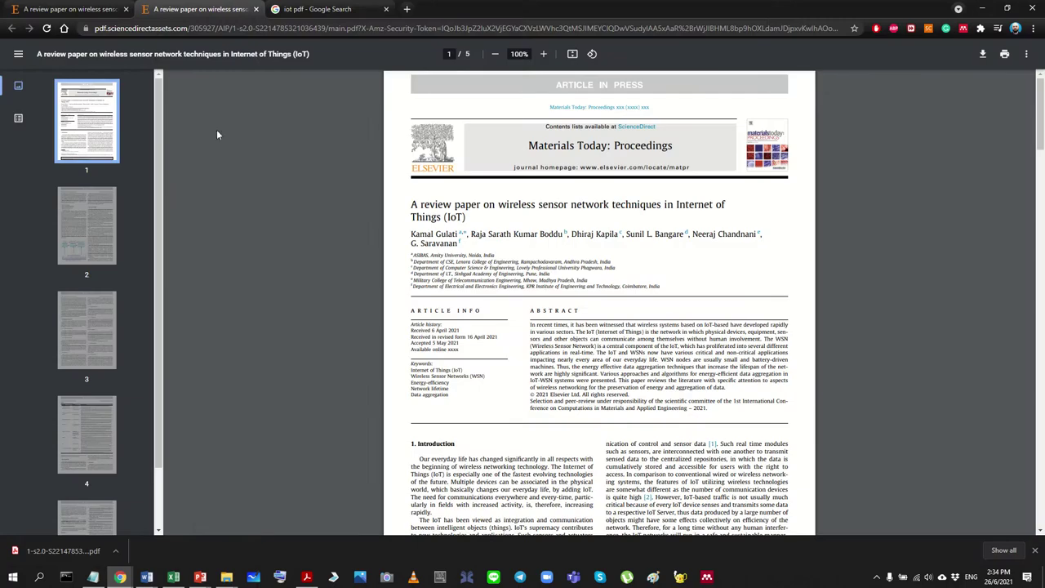
click(47, 11)
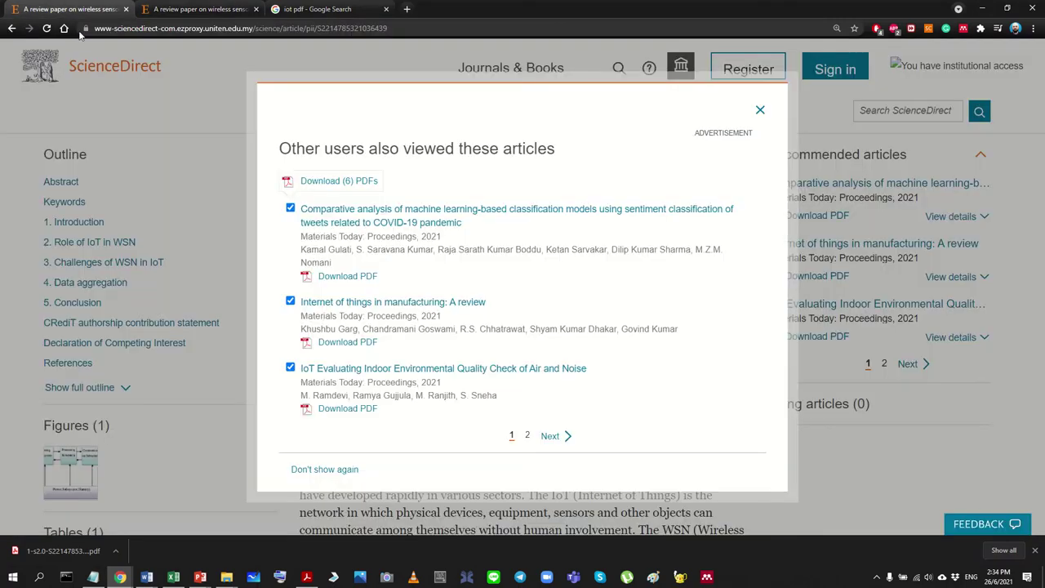
click(761, 110)
scroll(524, 413, down, 3)
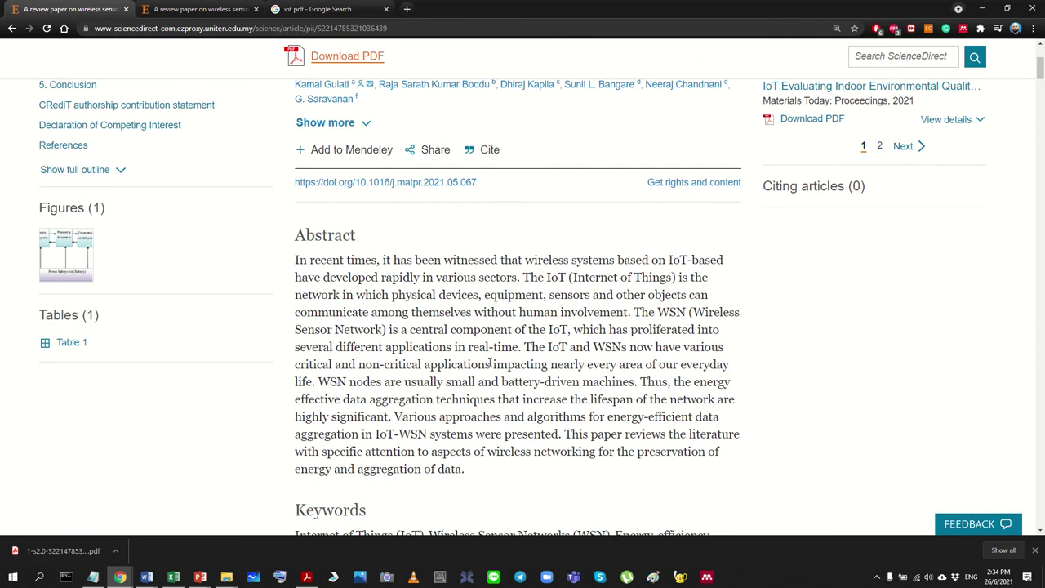
click(983, 8)
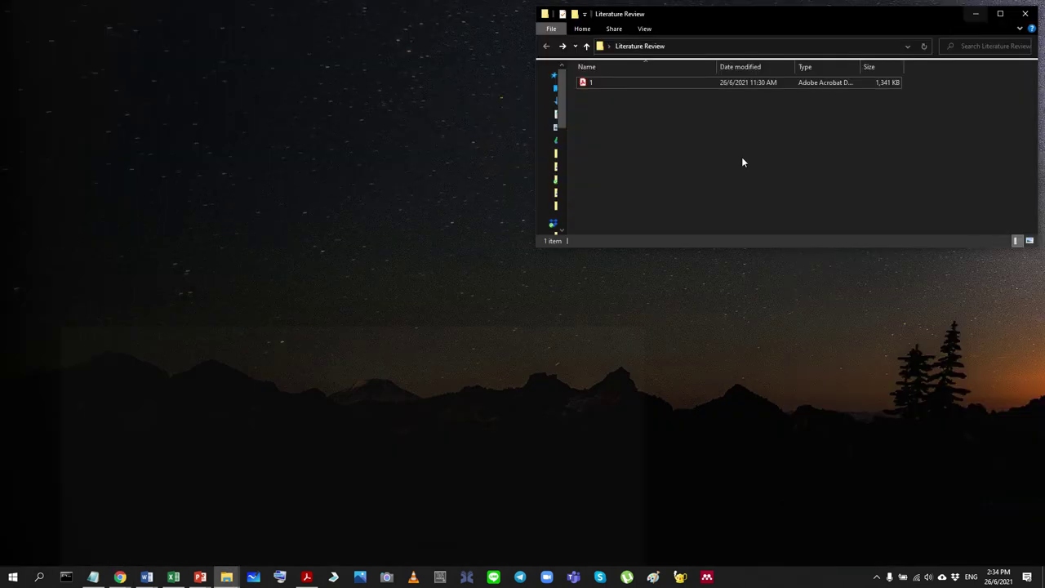
Step: Copy the title "Adaptive online learning for IoT botnet detection" from PDF 1 into entry 1's Title cell in the Excel LR Table
click(306, 577)
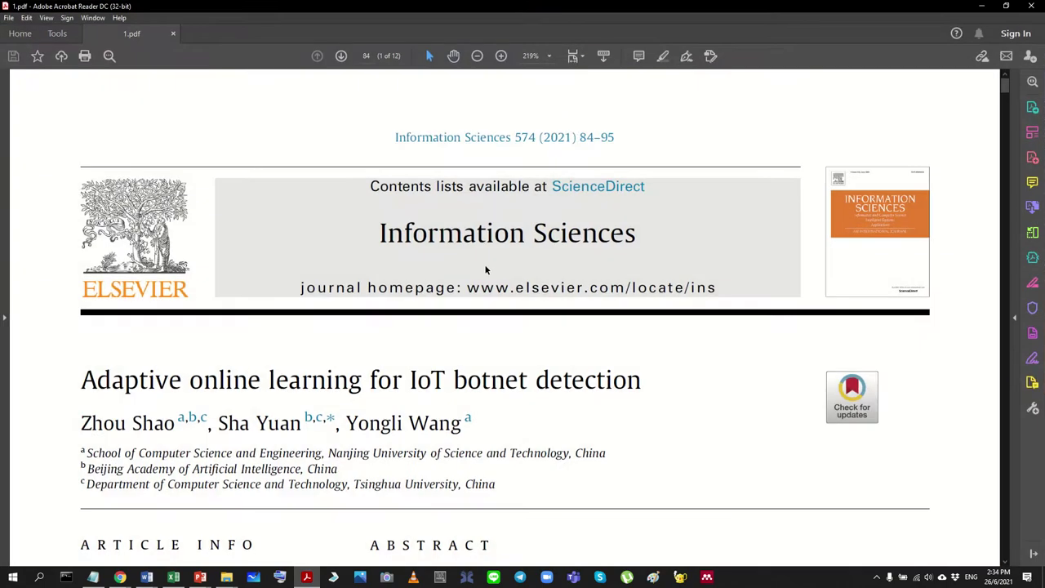
click(174, 577)
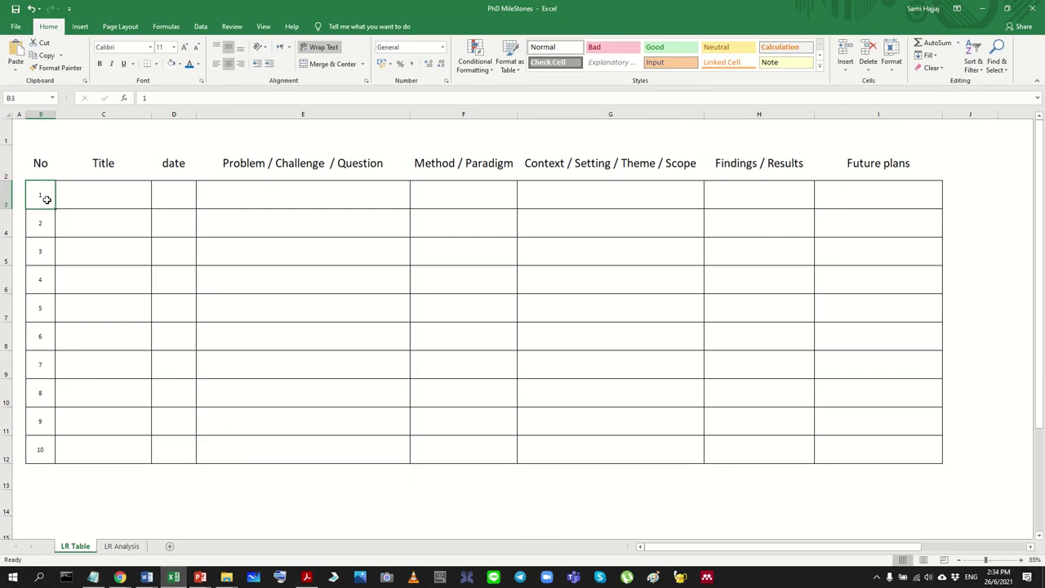
click(78, 200)
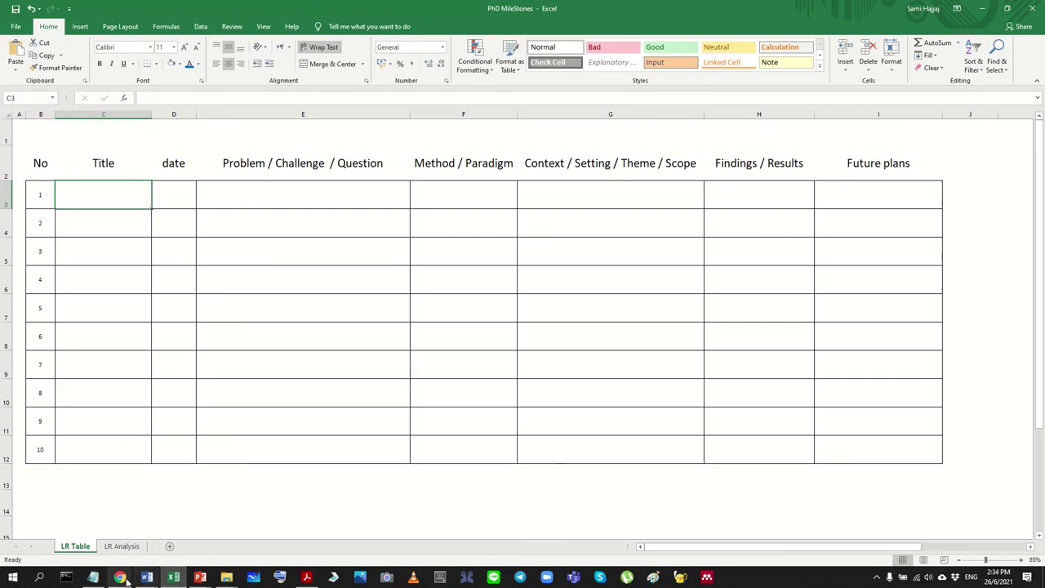
click(308, 577)
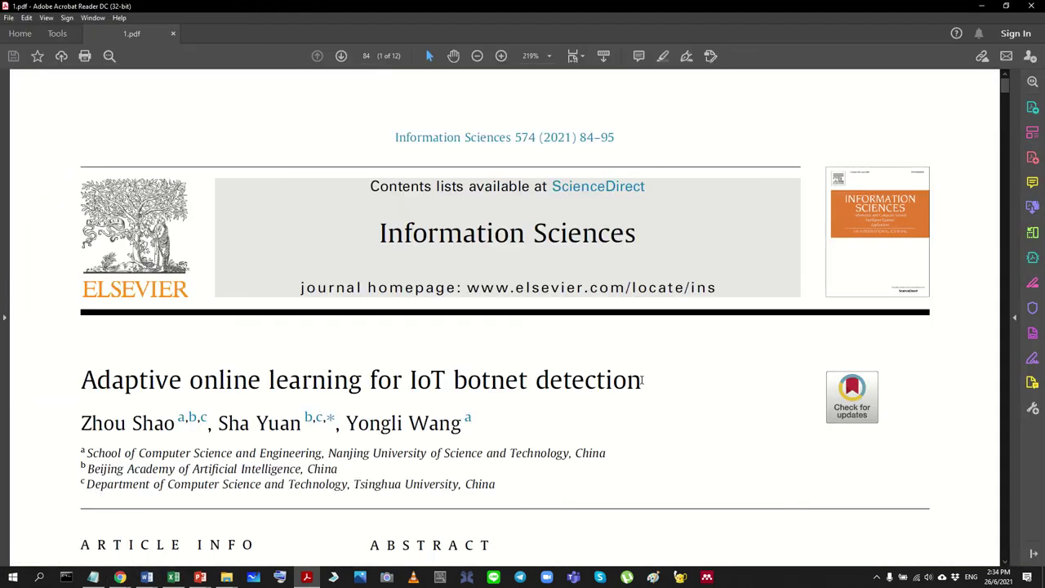
drag(643, 381, 81, 382)
right_click(114, 384)
click(173, 397)
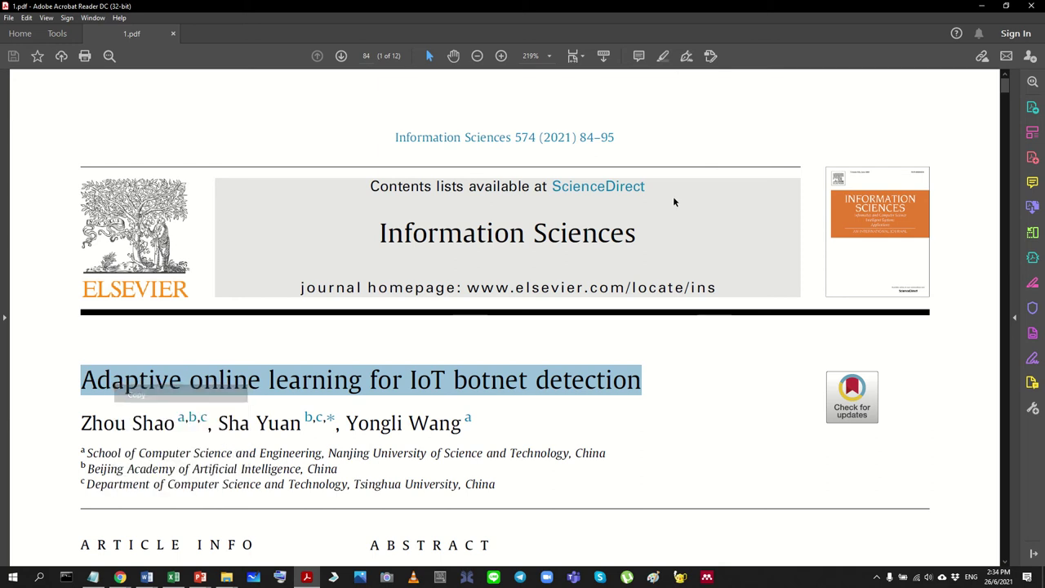
click(982, 6)
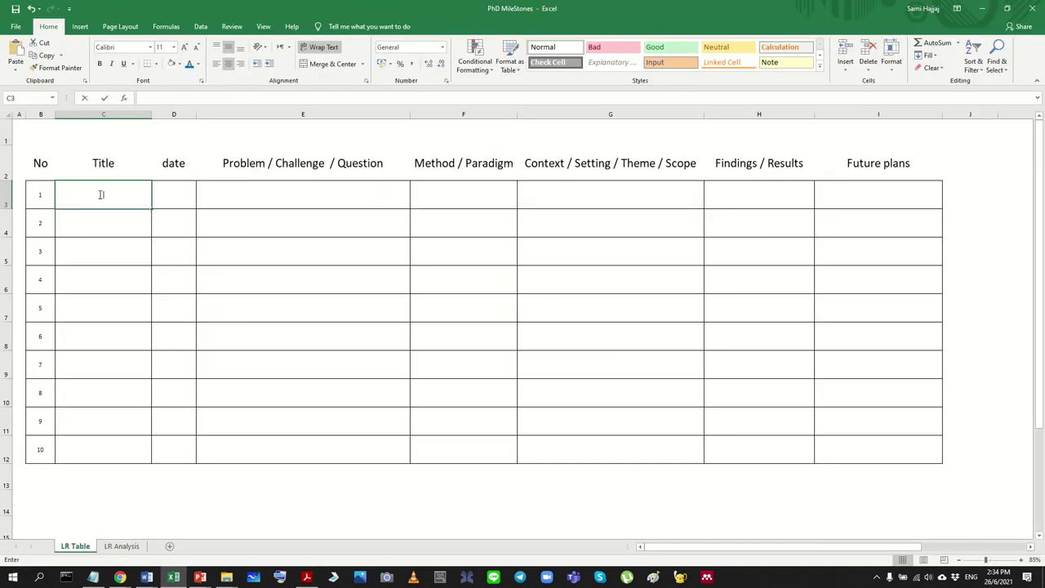
key(ctrl+v)
click(153, 250)
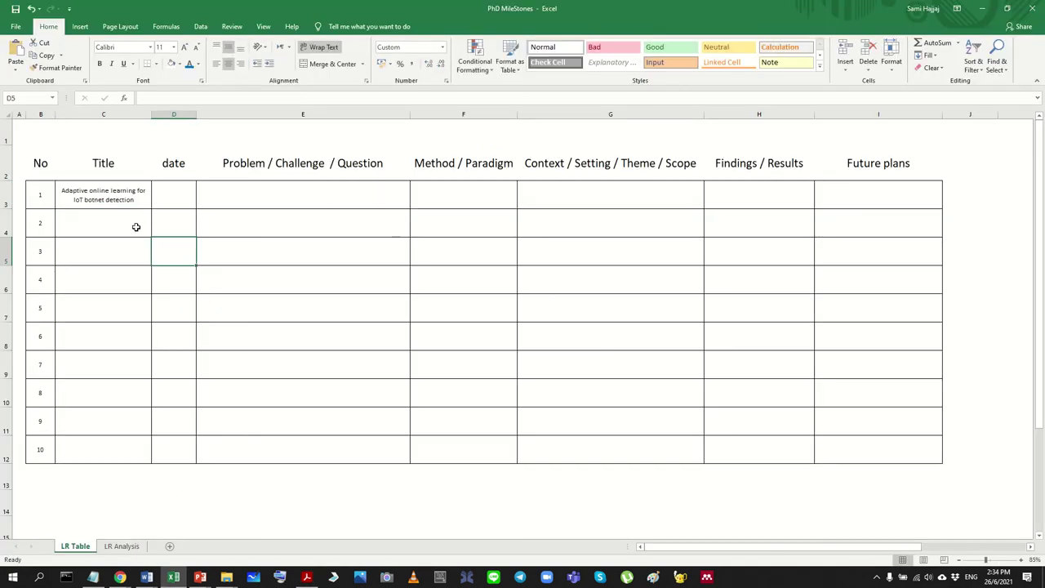
click(115, 198)
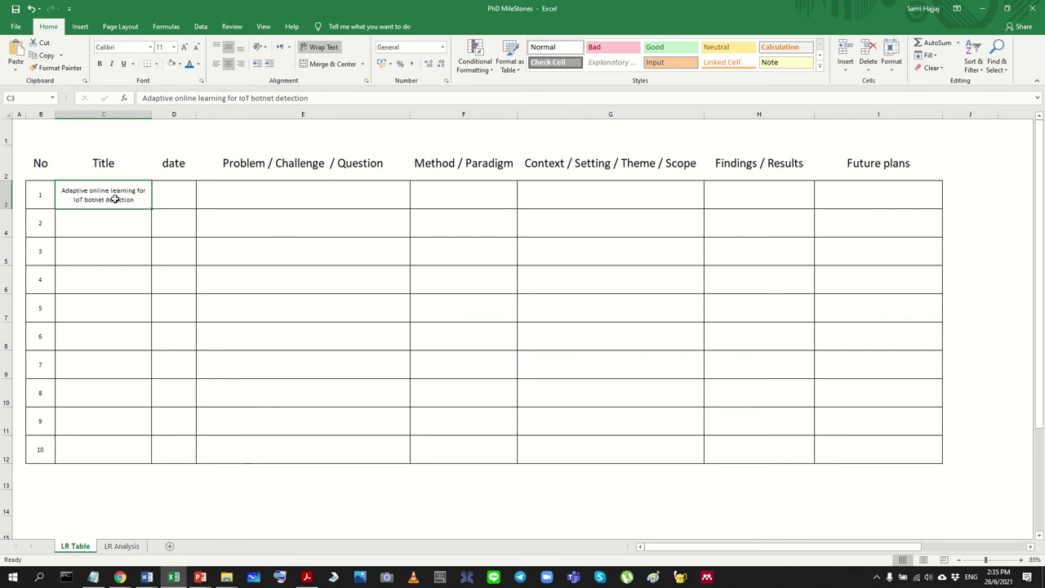
Step: Check the accepted date in PDF 1's article history and enter May-21 as entry 1's date in the LR Table
click(183, 198)
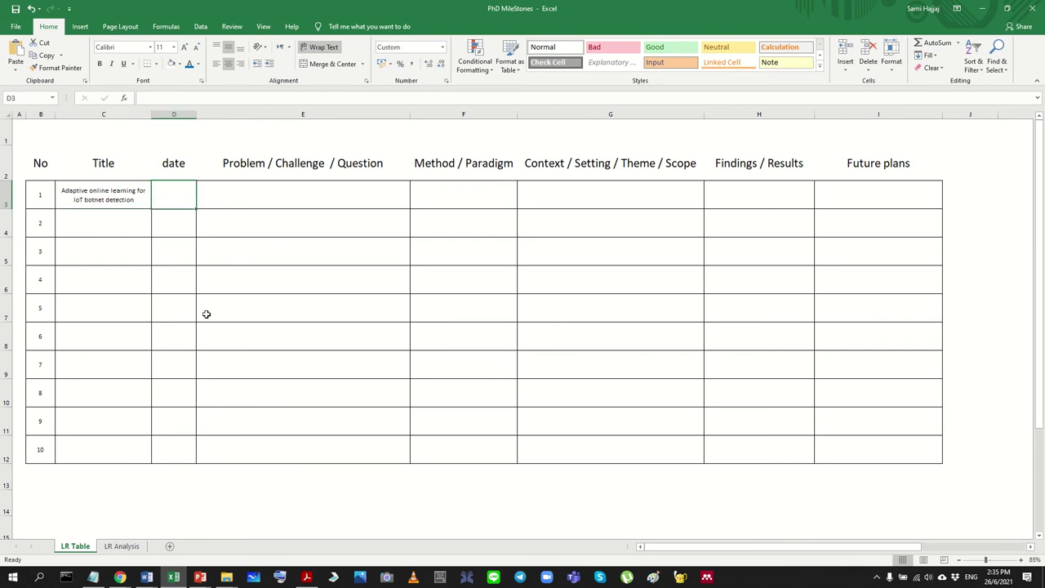
click(305, 578)
scroll(321, 460, down, 3)
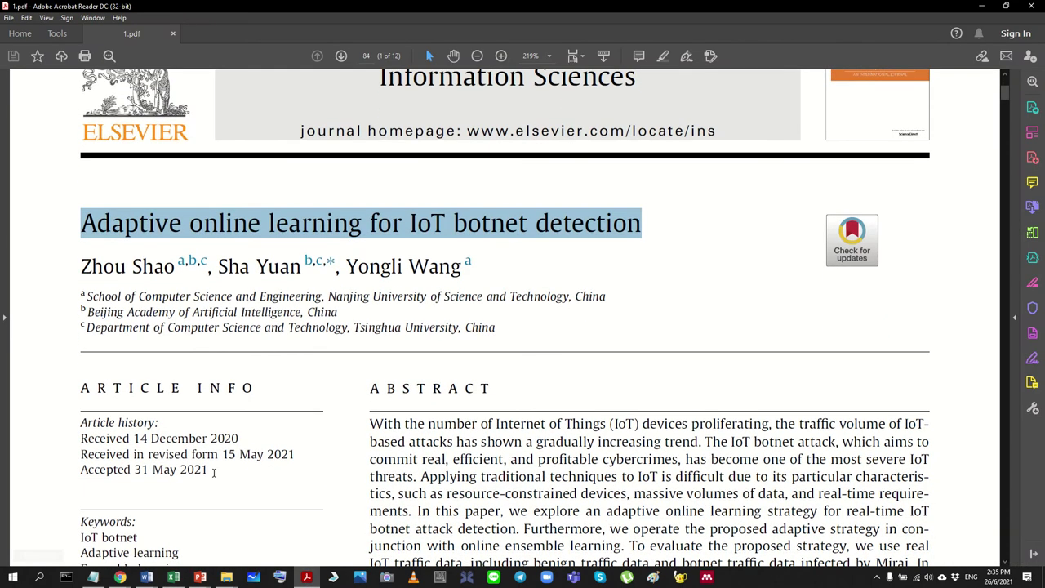
click(214, 472)
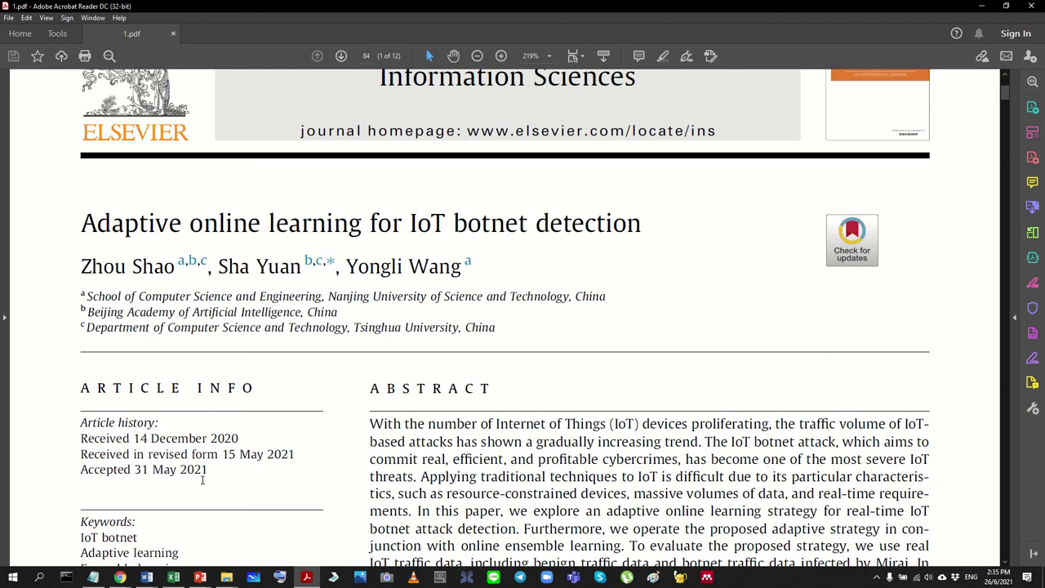
click(982, 6)
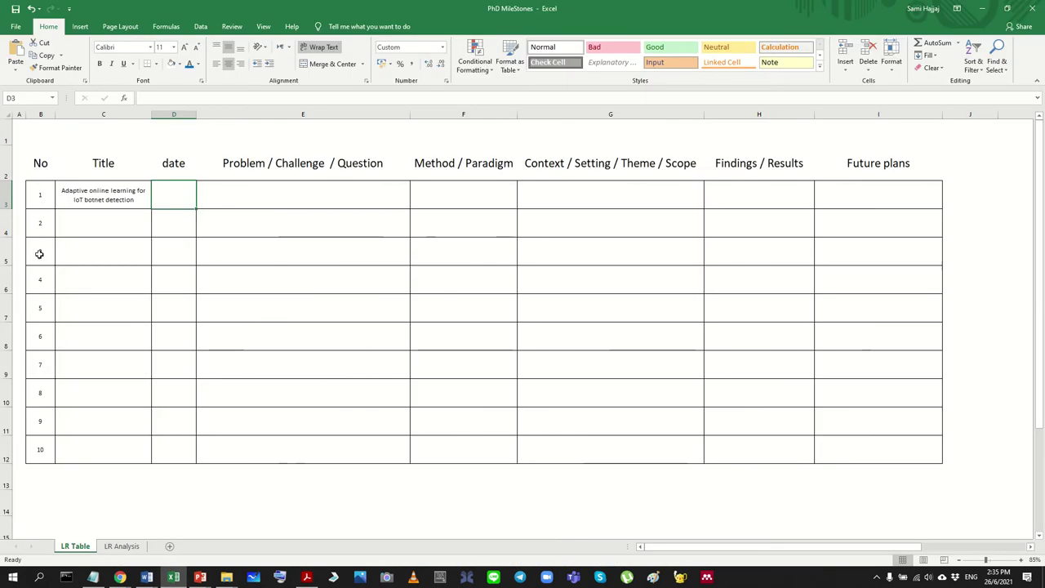
double_click(173, 197)
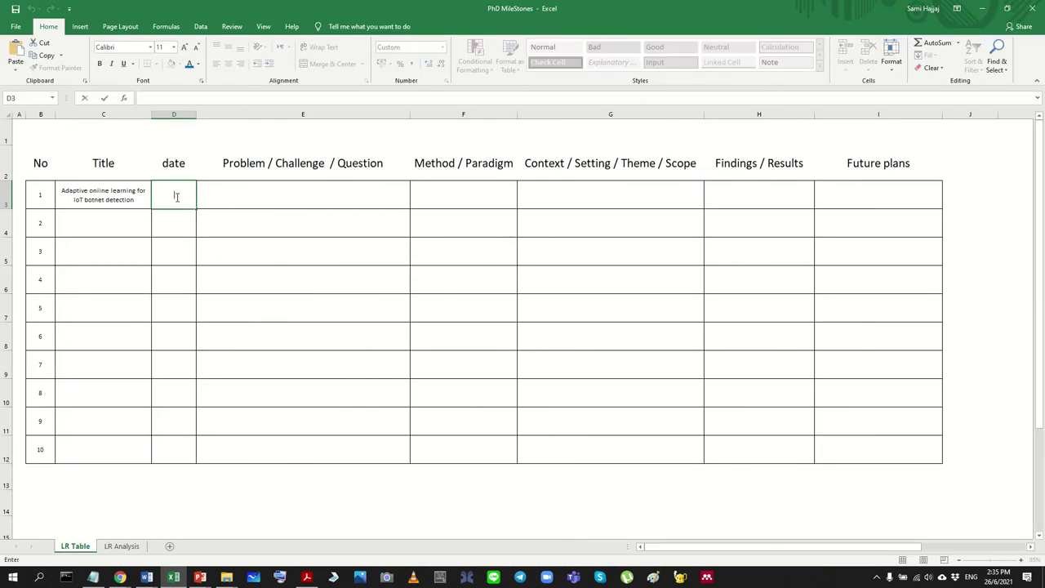
text(May-21)
key(Return)
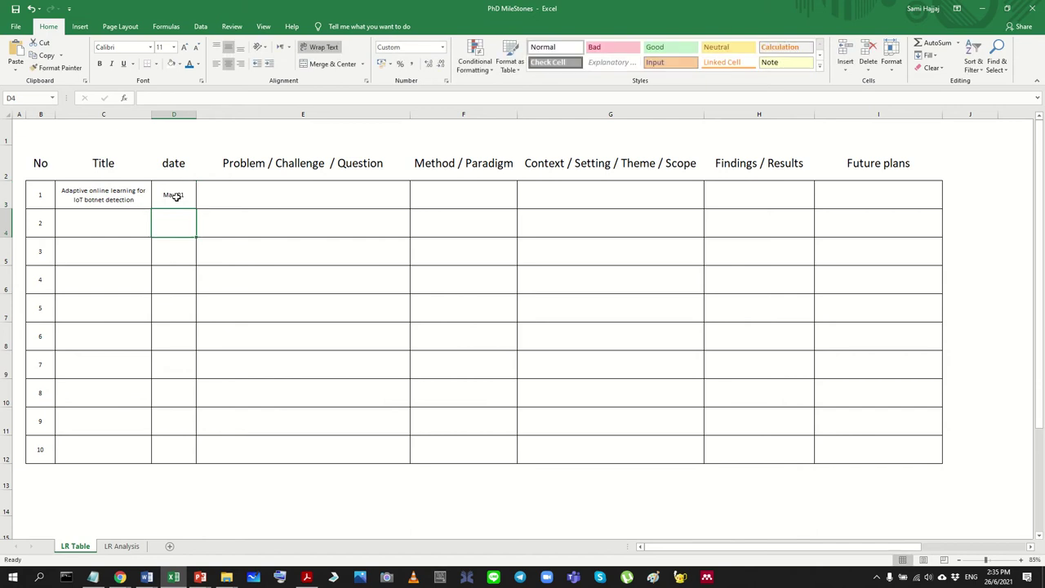
Step: Skim PDF 1 from the abstract through the introduction, related work and problem formulation for the problem or challenge it addresses
click(276, 204)
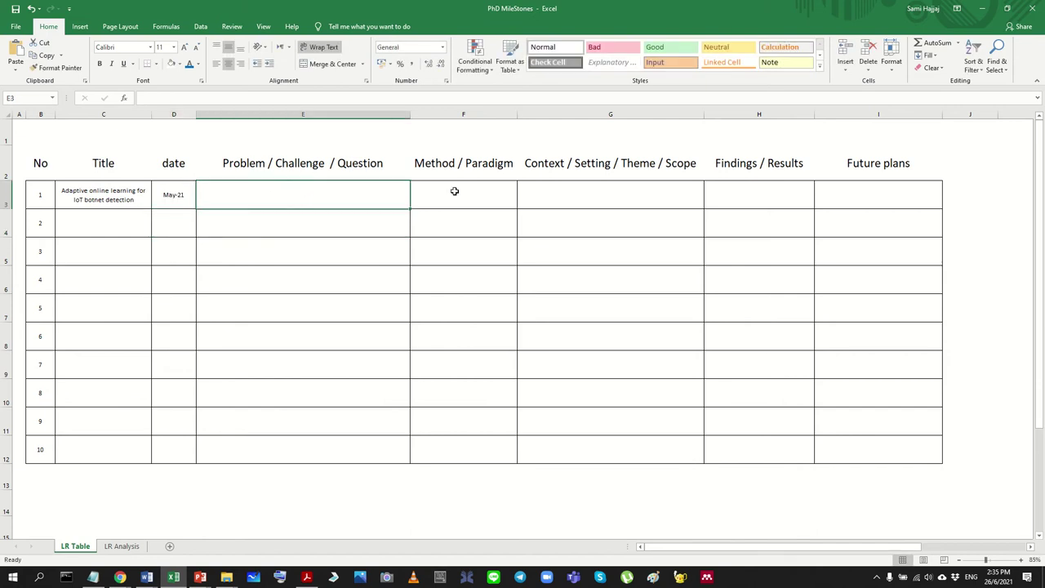
drag(455, 192, 868, 193)
click(299, 205)
click(310, 577)
scroll(523, 401, down, 8)
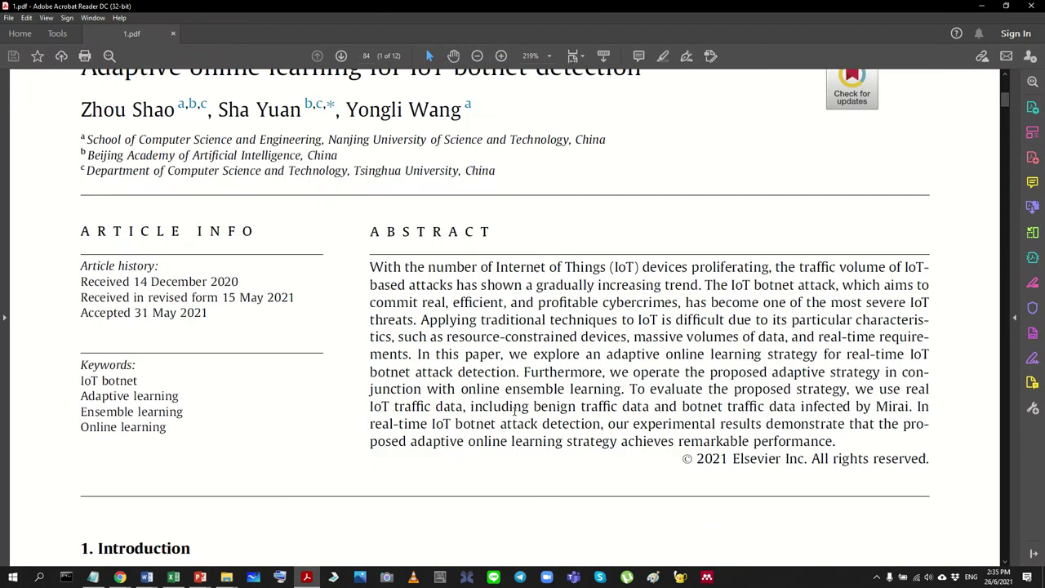
scroll(515, 419, down, 3)
scroll(514, 419, down, 4)
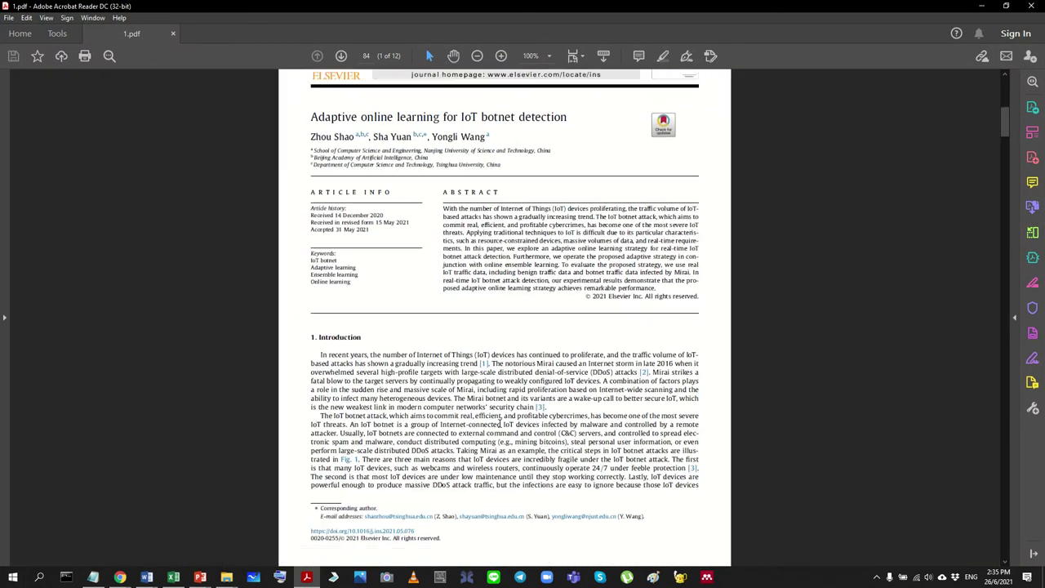
scroll(500, 422, down, 10)
scroll(500, 423, up, 4)
scroll(500, 422, down, 3)
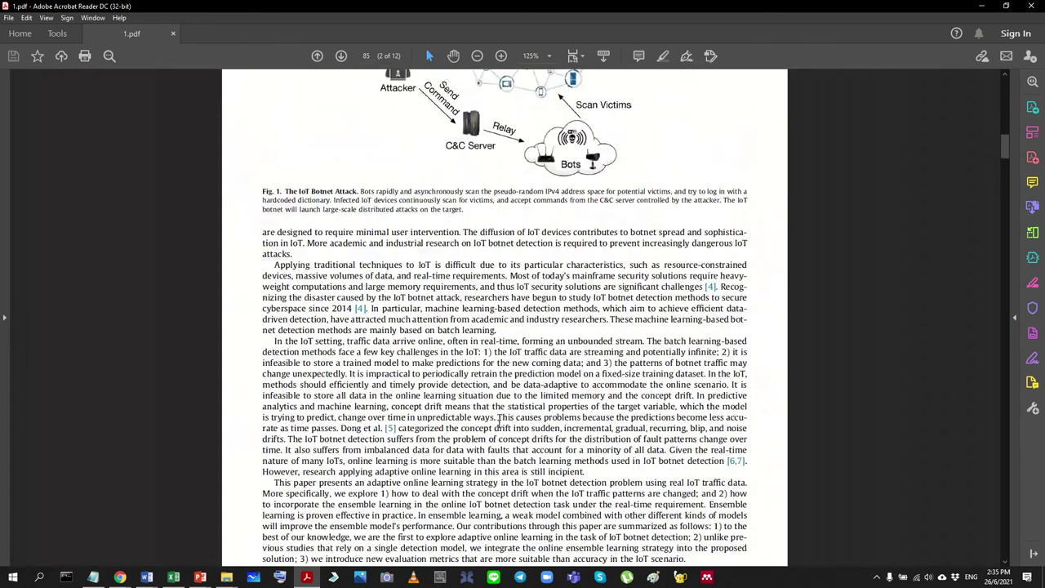
scroll(499, 424, up, 10)
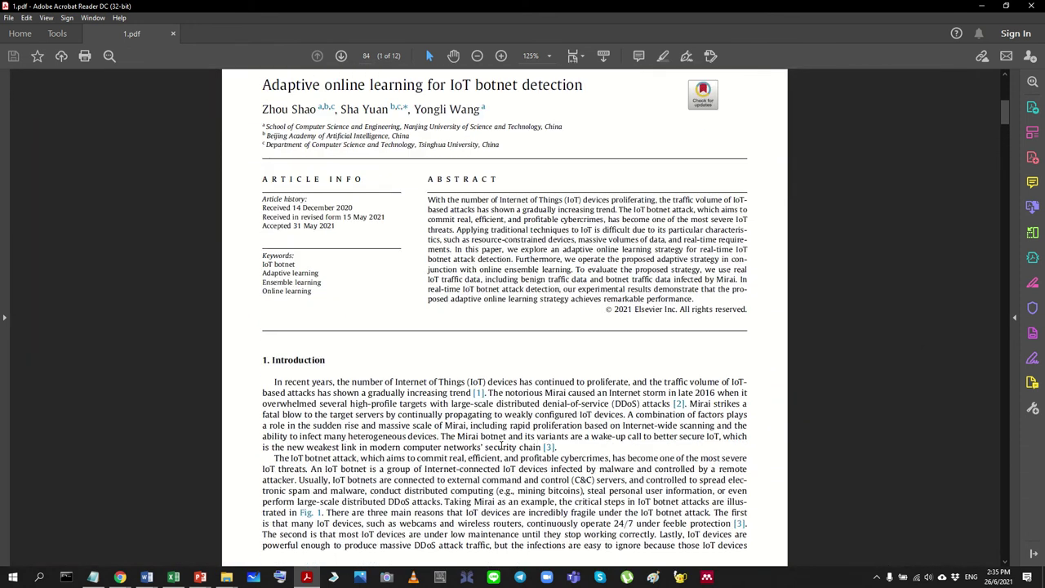
scroll(497, 451, down, 2)
scroll(498, 451, down, 12)
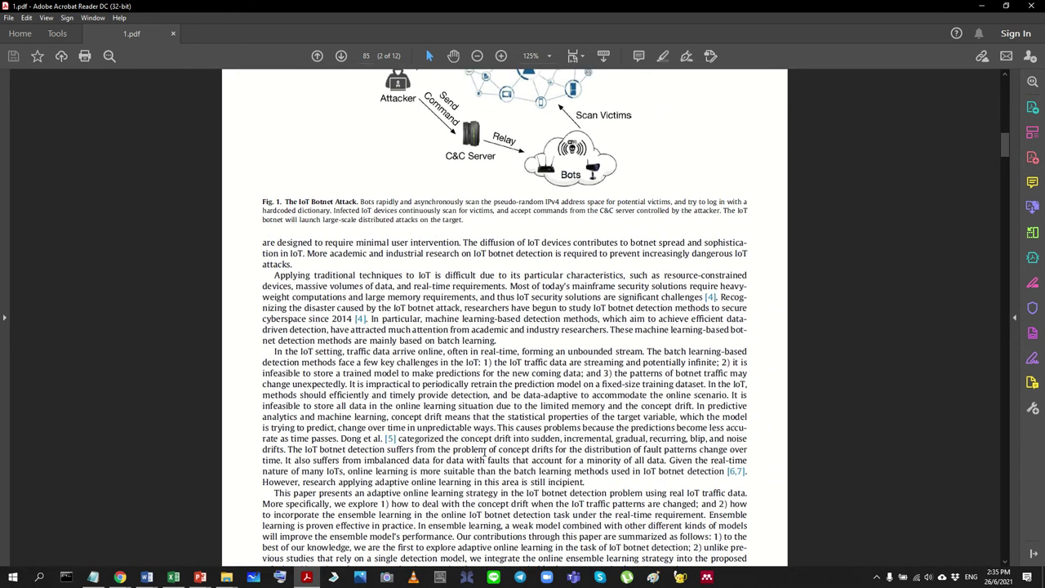
scroll(485, 452, down, 12)
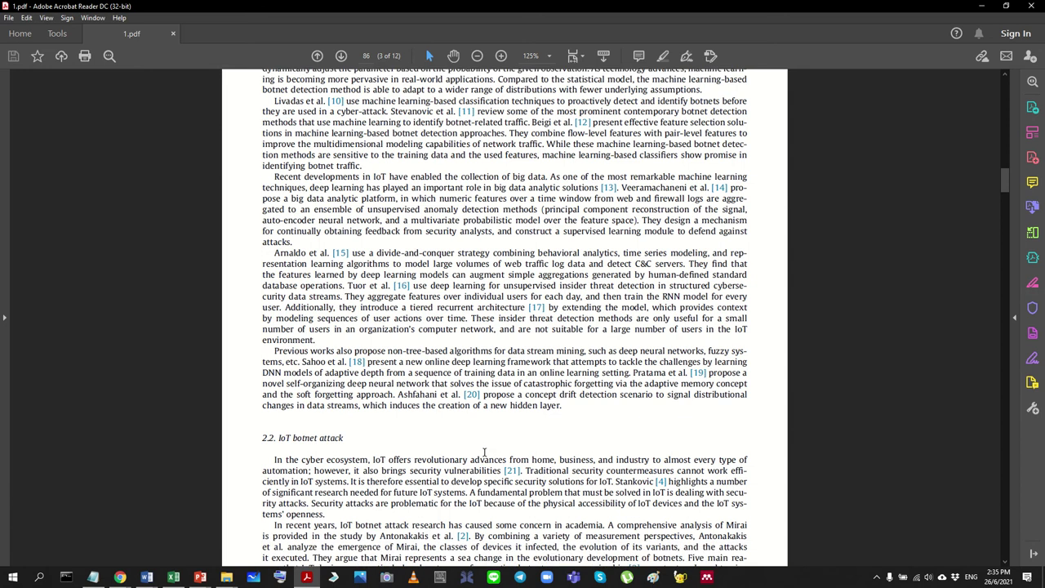
scroll(485, 452, down, 8)
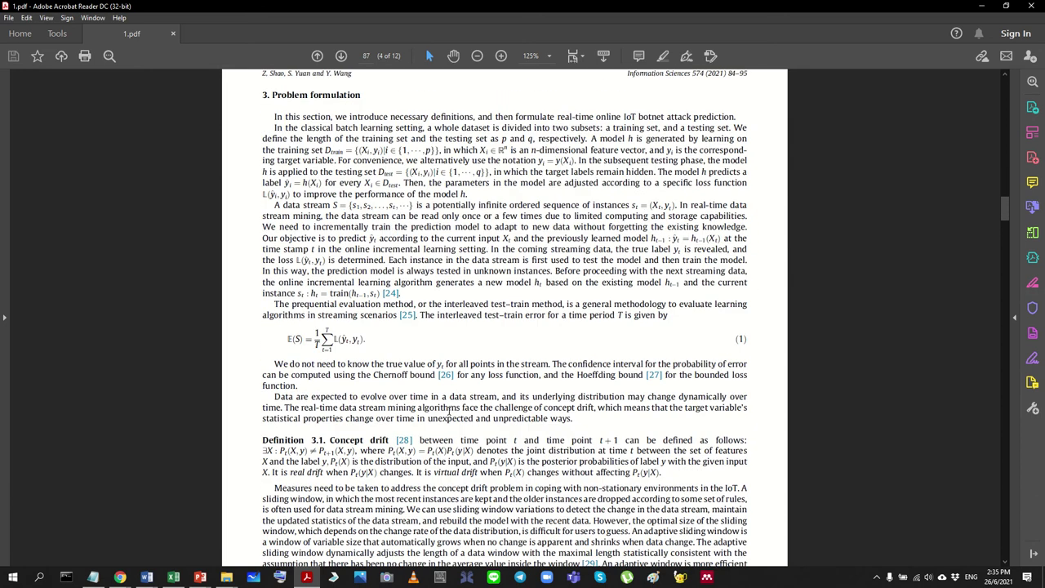
scroll(448, 412, up, 6)
scroll(449, 412, up, 4)
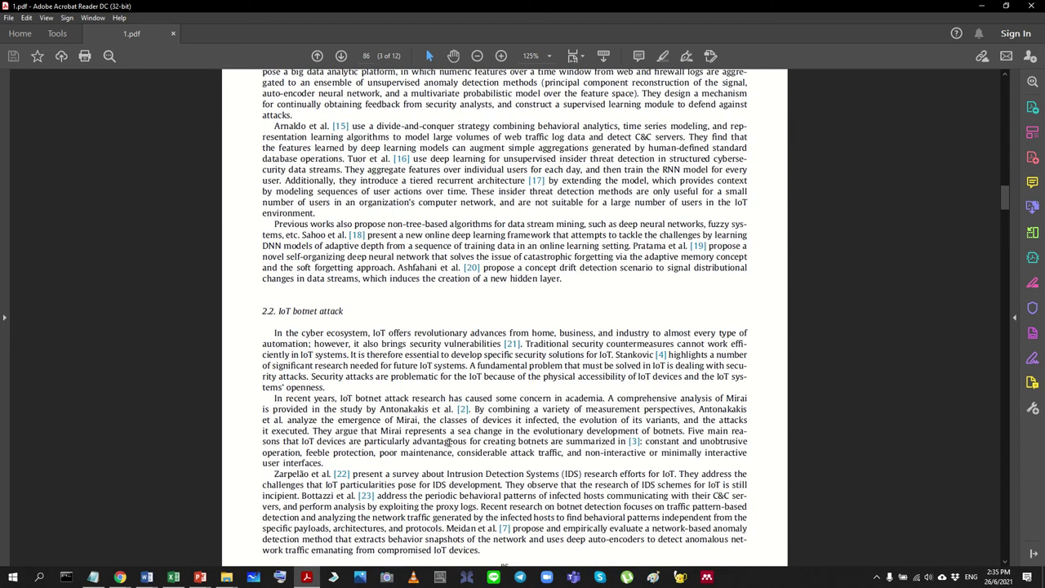
scroll(449, 447, up, 12)
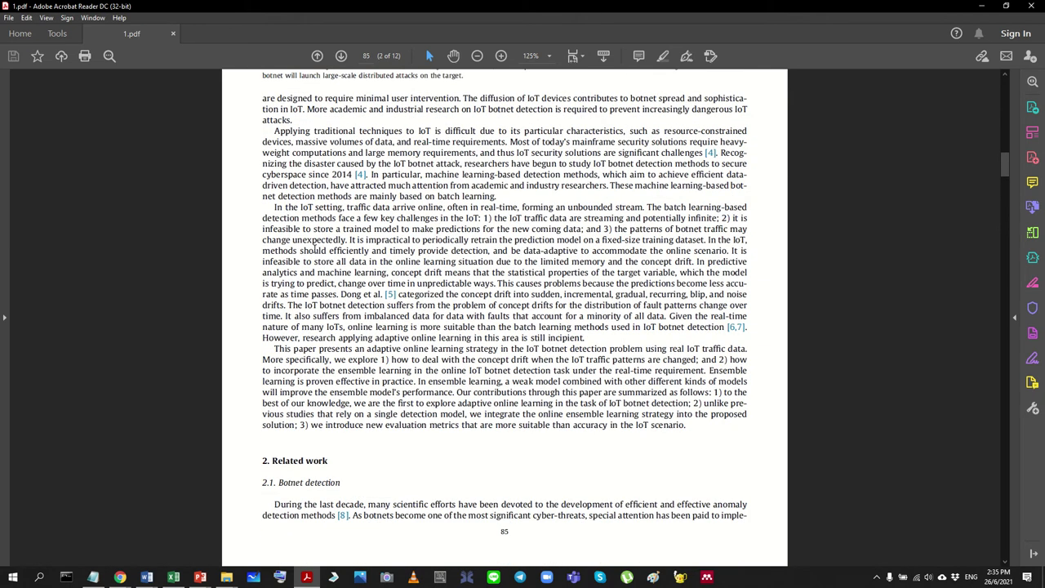
click(173, 577)
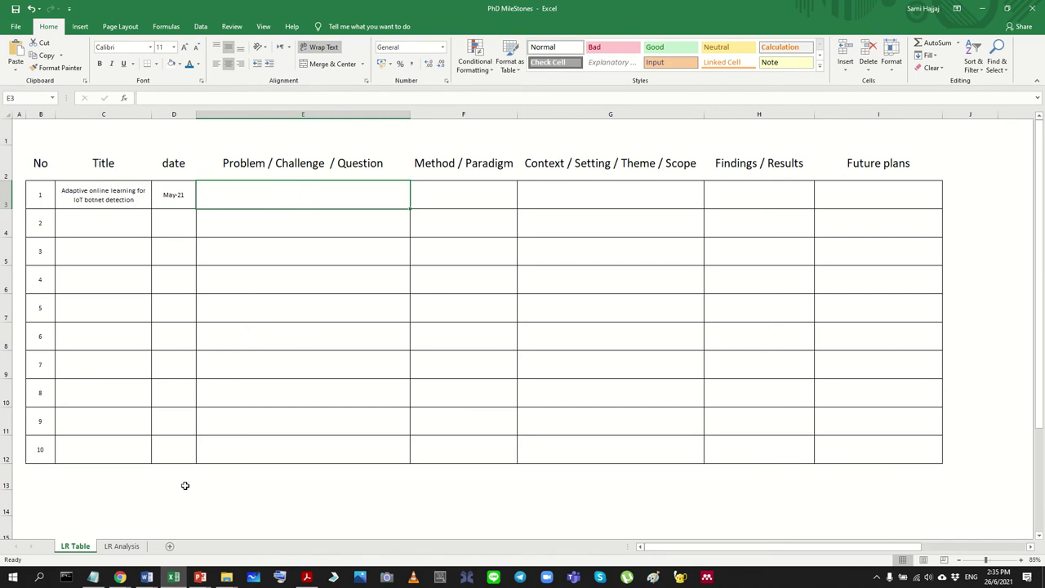
Step: Examine the Problem formulation section of PDF 1, from its opening paragraphs to the start of the Method section
click(306, 578)
scroll(447, 351, up, 2)
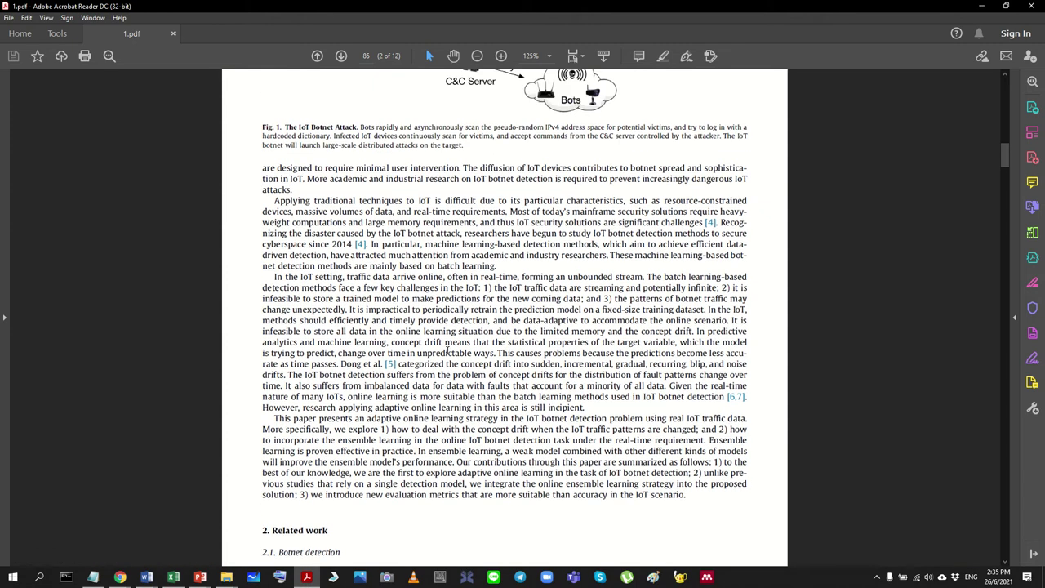
scroll(446, 351, down, 15)
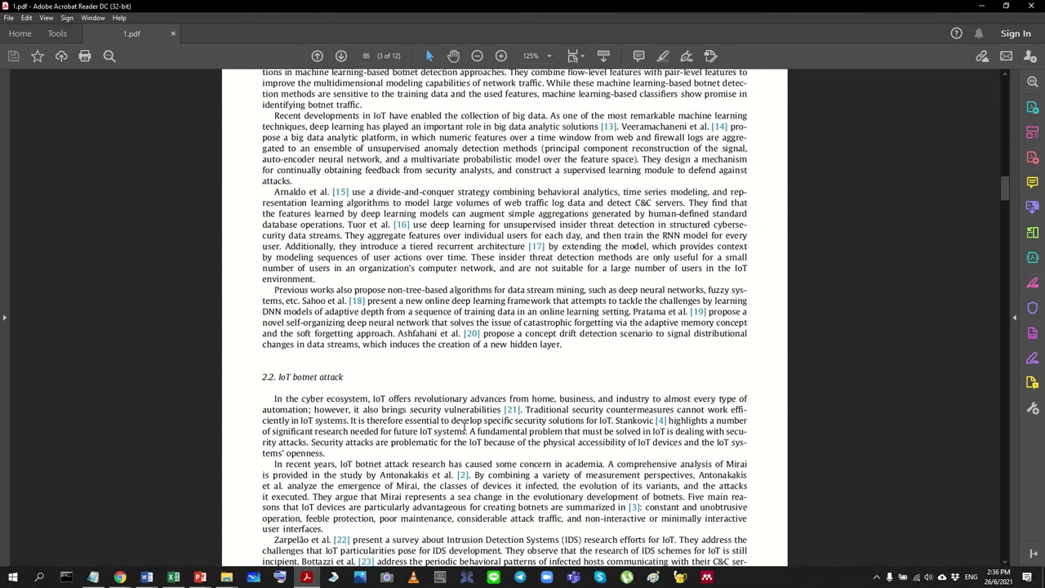
scroll(465, 425, down, 10)
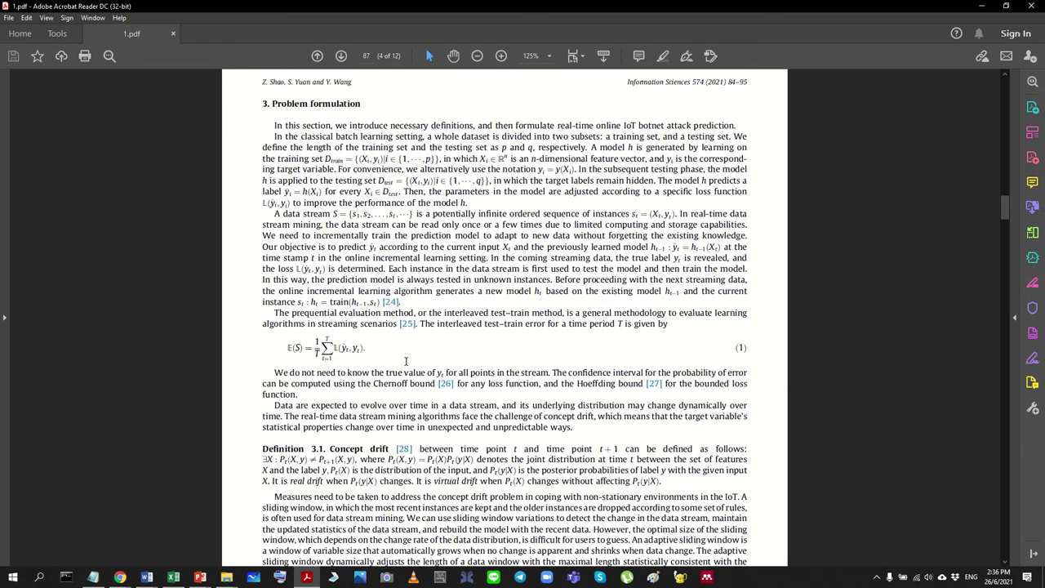
drag(271, 125, 707, 417)
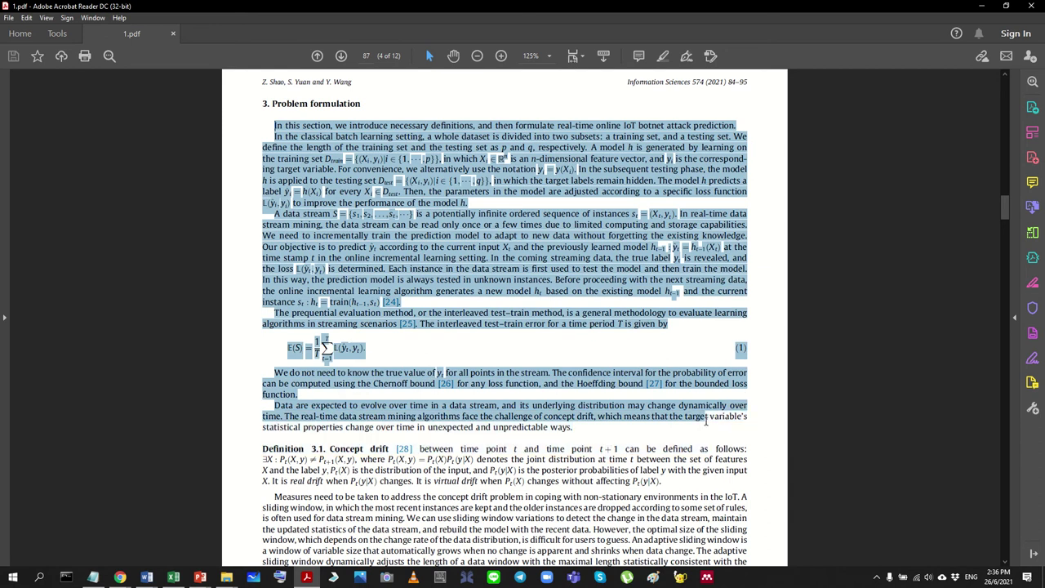
scroll(576, 452, down, 2)
scroll(577, 451, down, 15)
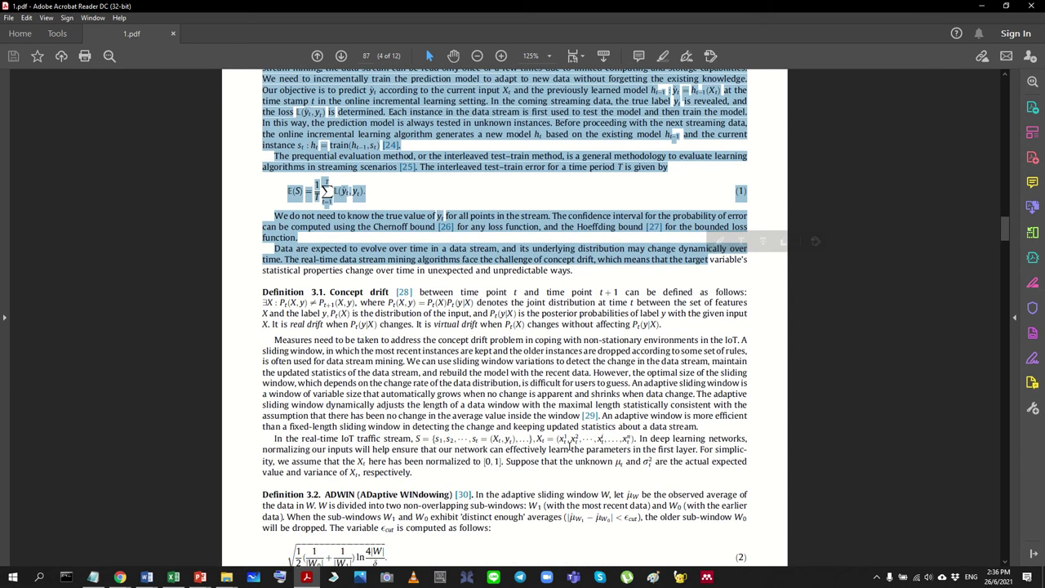
scroll(567, 451, down, 1)
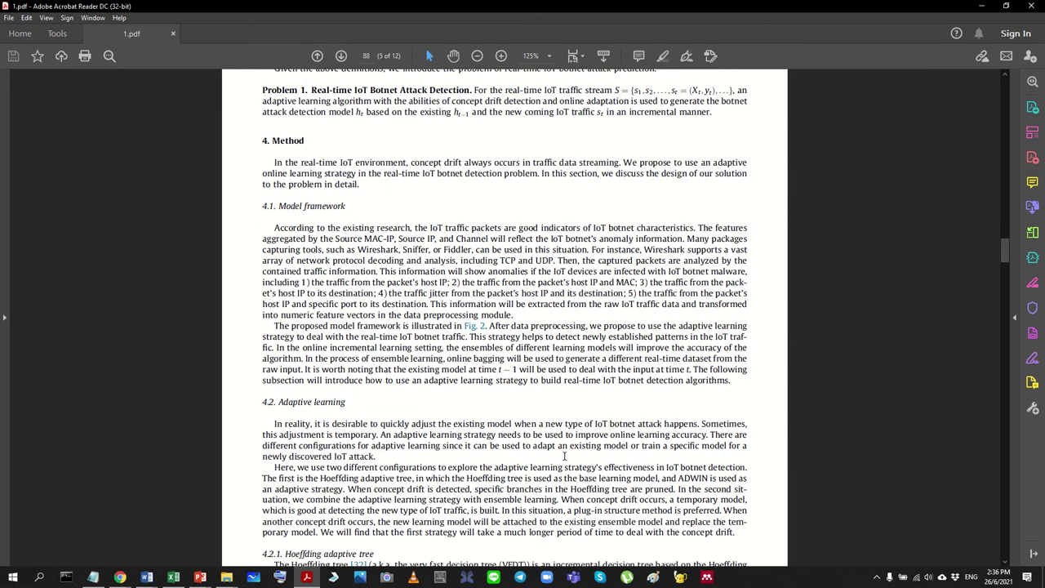
scroll(576, 417, up, 10)
click(493, 424)
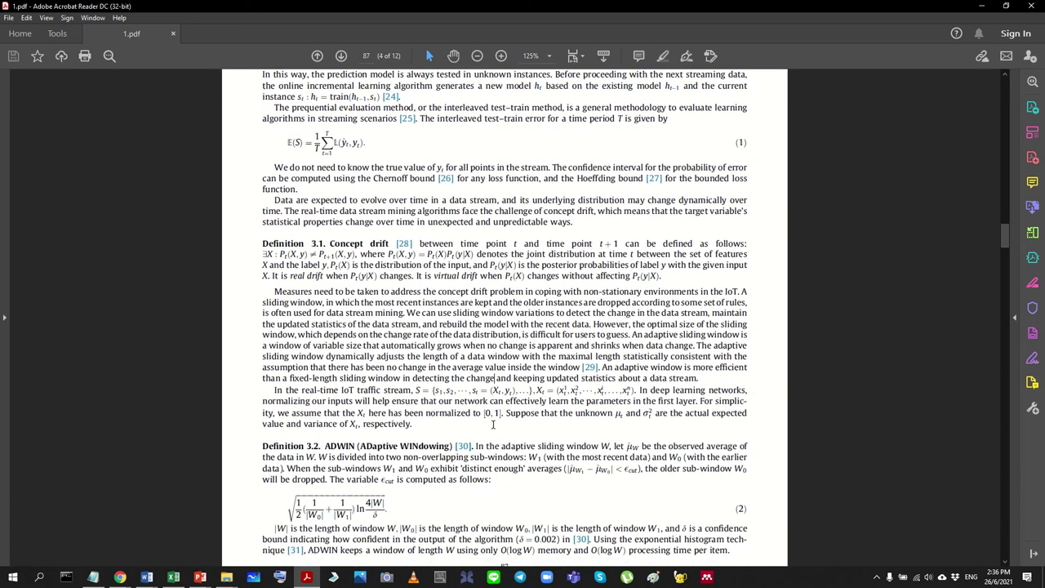
scroll(493, 424, down, 10)
scroll(472, 357, up, 10)
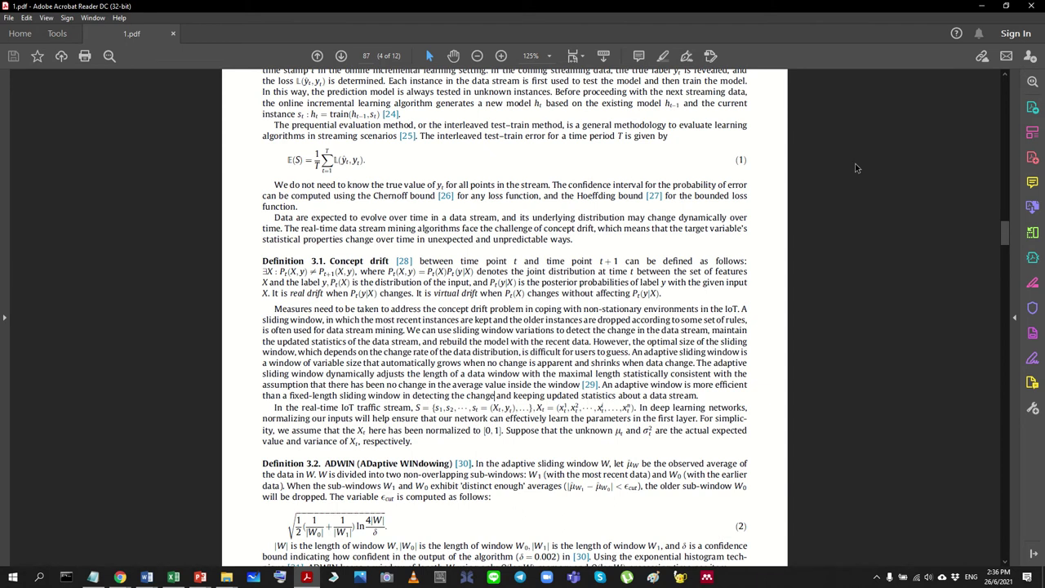
Step: Return to the LR Table and enter "IN YOUR OWN WORDS" in entry 1's Problem / Challenge / Question cell
click(987, 10)
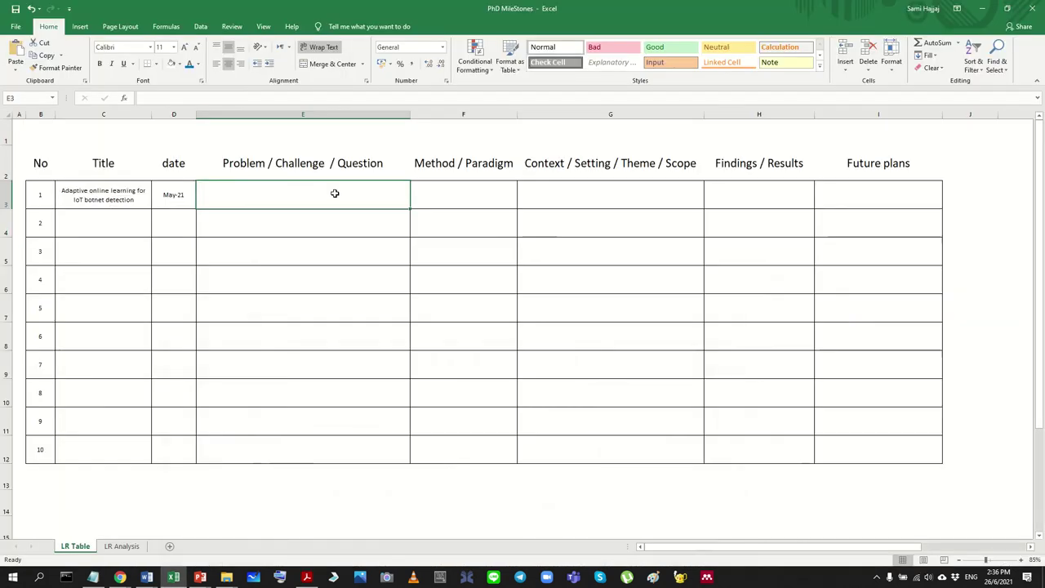
double_click(335, 193)
text(IN)
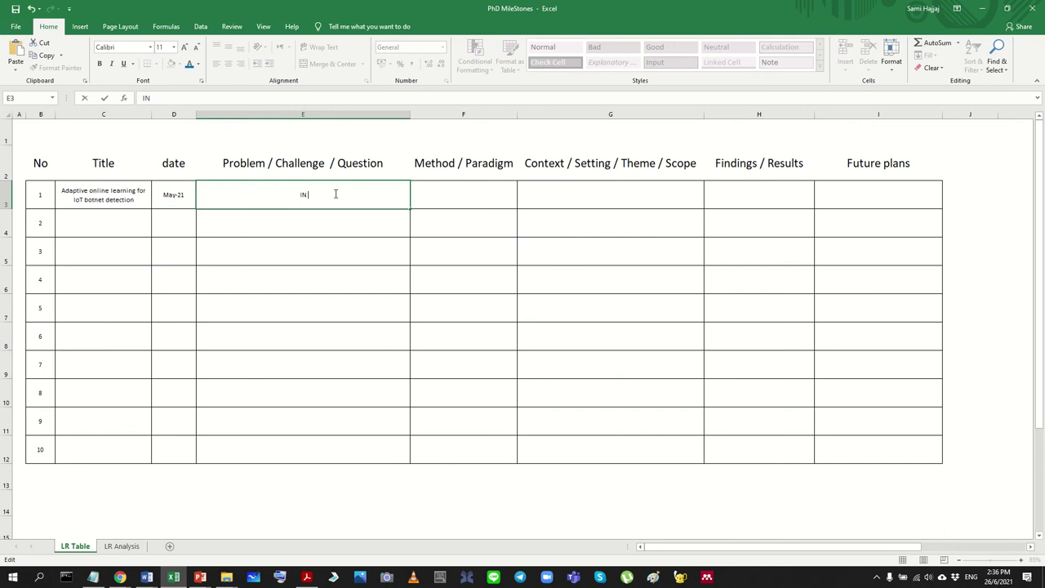
text( YOUR OWN WORDS)
key(Return)
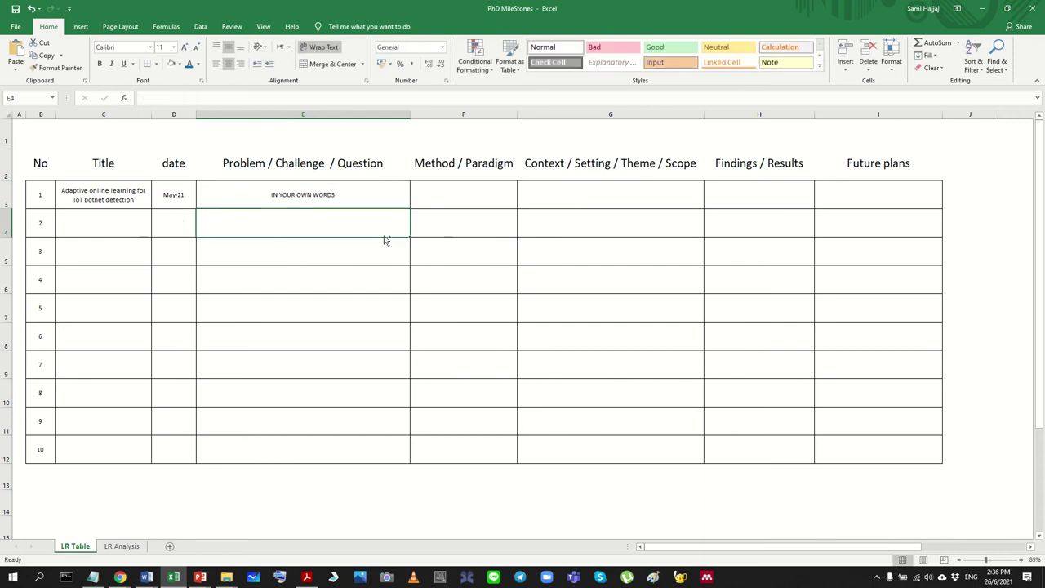
Step: Add a second line reading "describe the problem/challenge / question" to entry 1's Problem / Challenge / Question cell
ctrl+scroll(385, 238, up, 3)
click(273, 251)
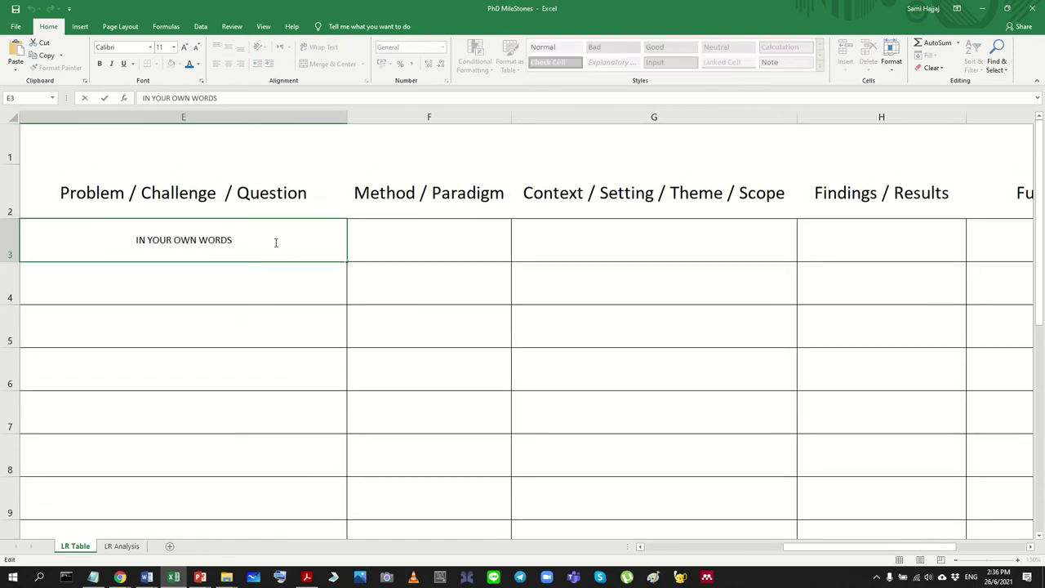
key(alt+Return)
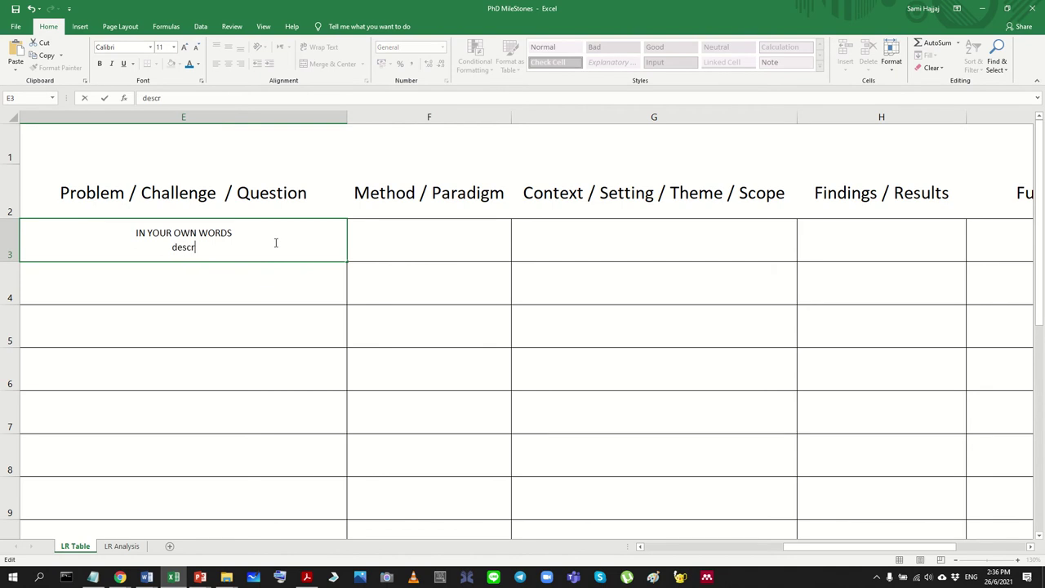
text(describe the problem)
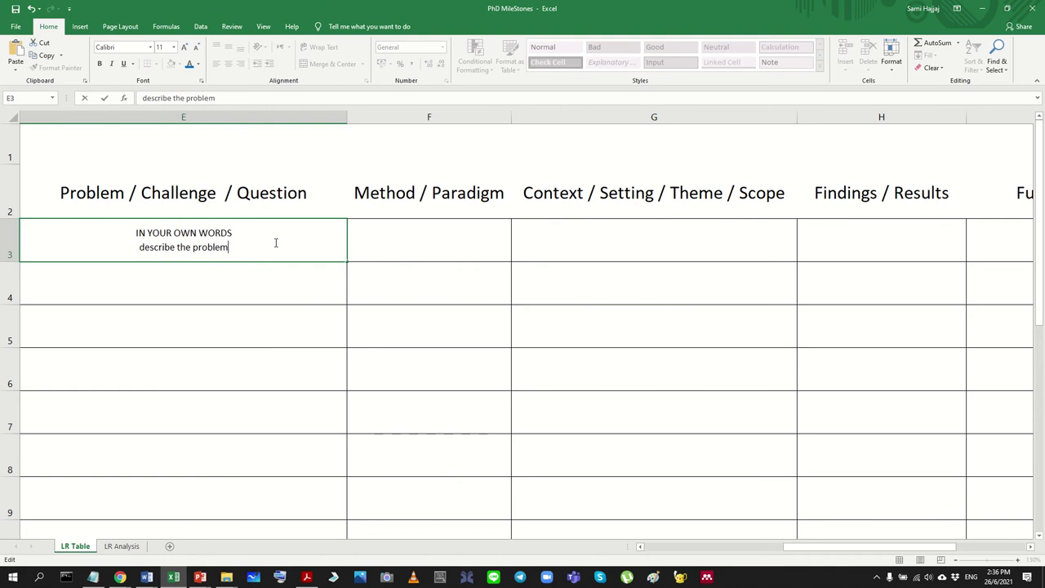
text(/challeng)
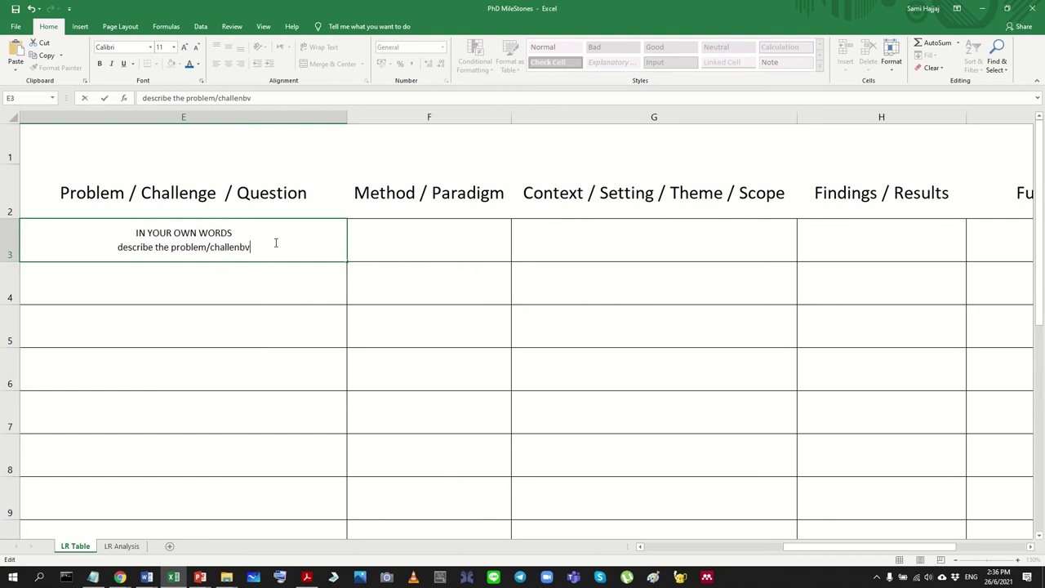
text(e /)
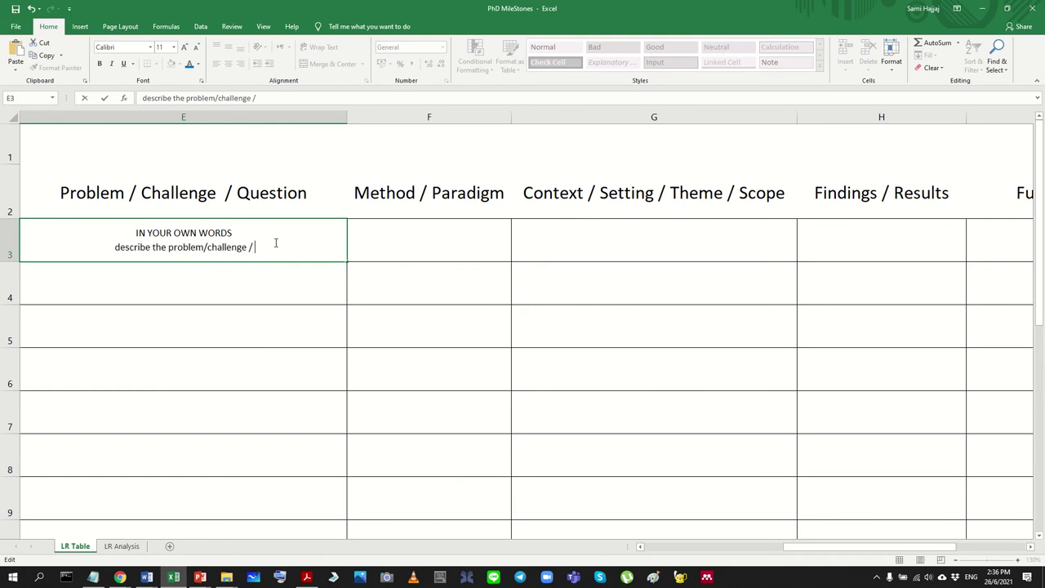
text( question)
key(Return)
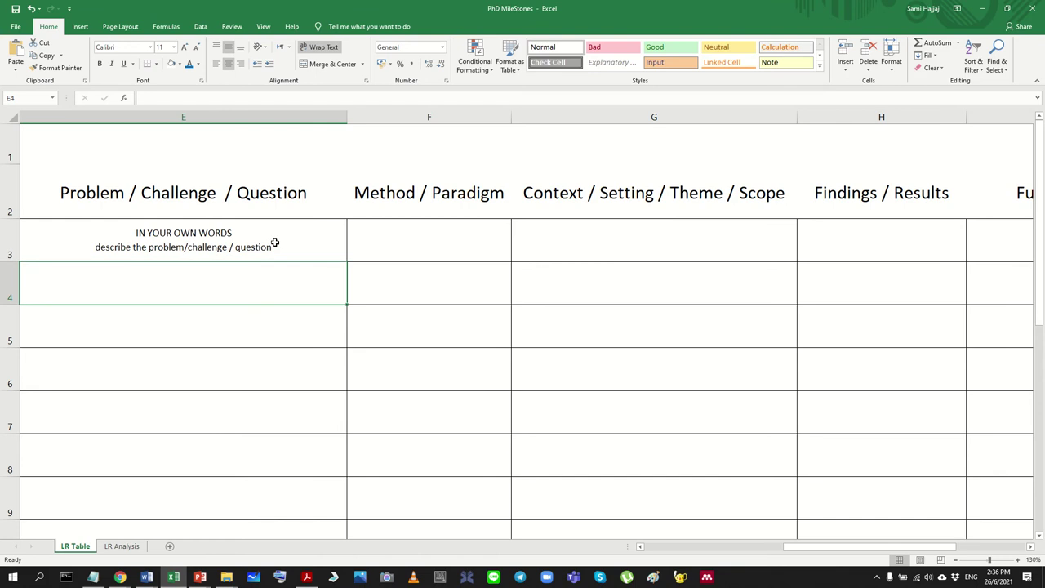
click(258, 246)
scroll(266, 264, down, 3)
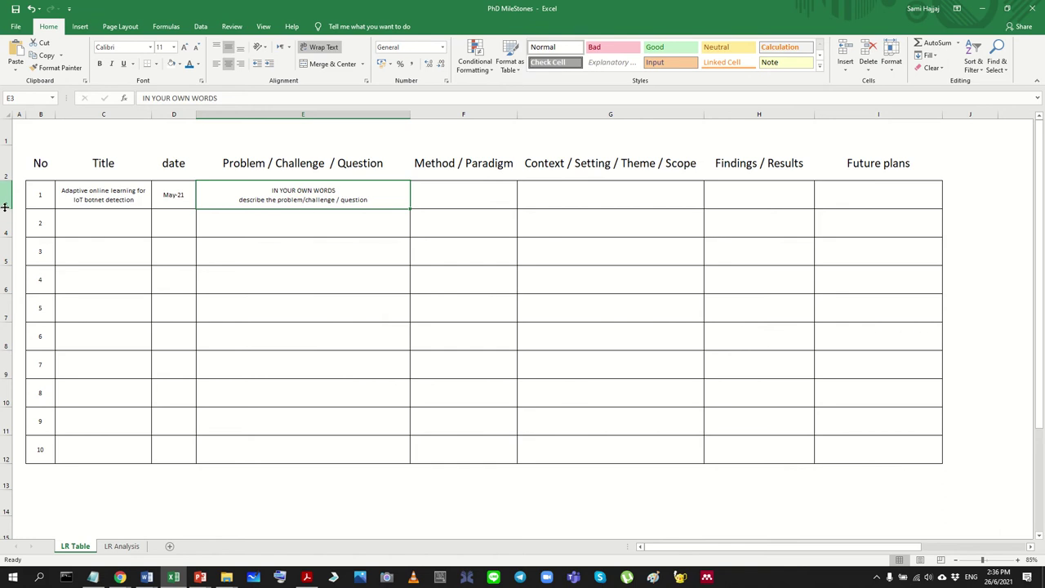
Step: Resize entry 1's row and the Problem / Challenge / Question column, leaving the row slightly taller and the column slightly wider
drag(6, 208, 6, 281)
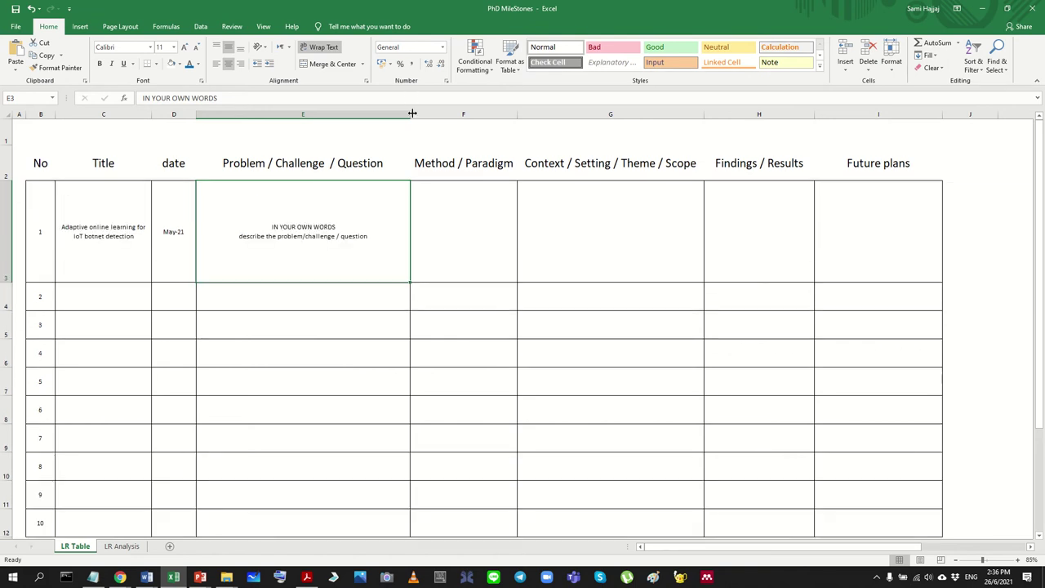
drag(412, 113, 482, 114)
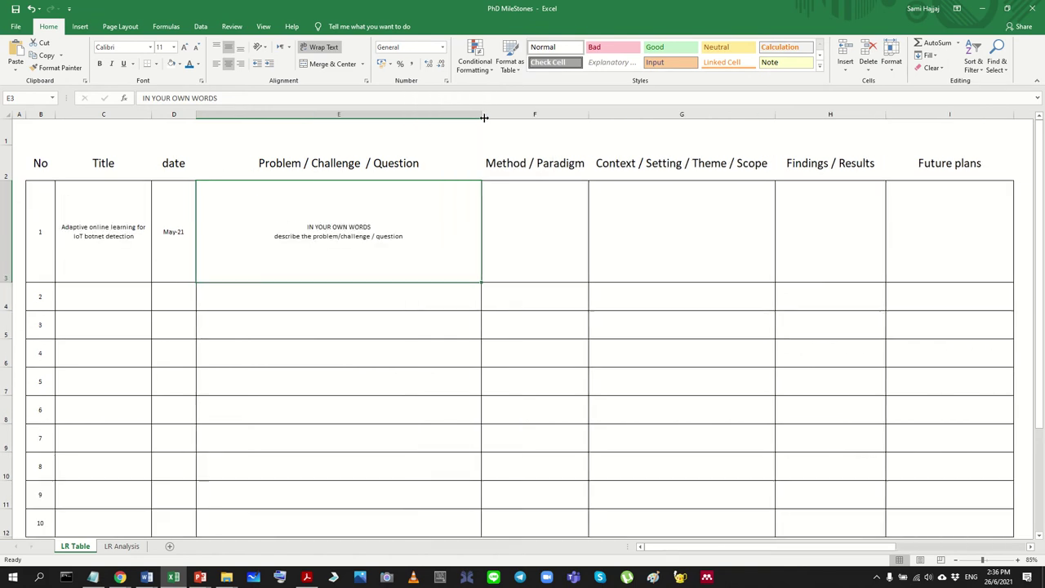
double_click(420, 249)
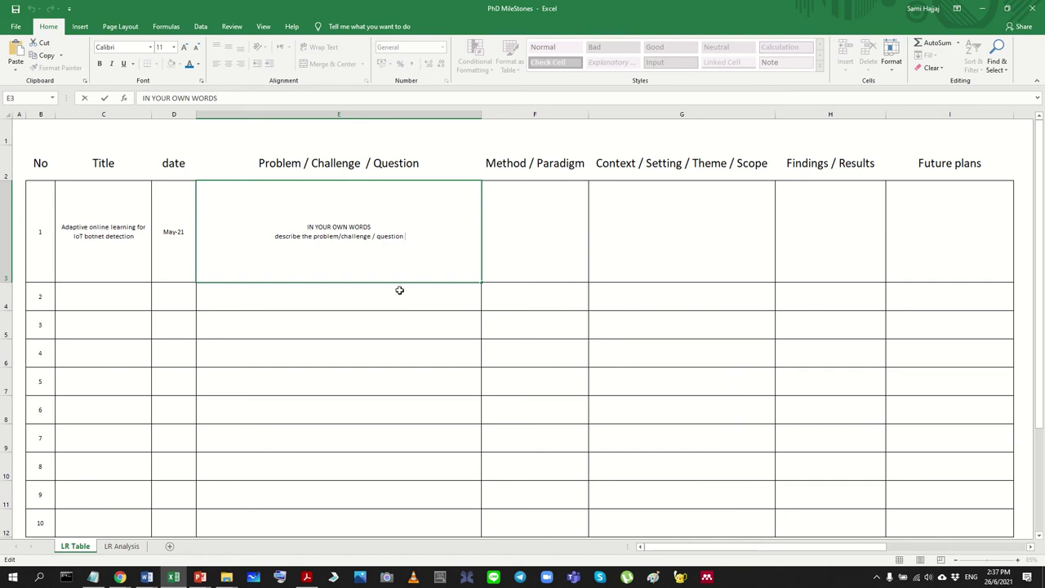
key(Escape)
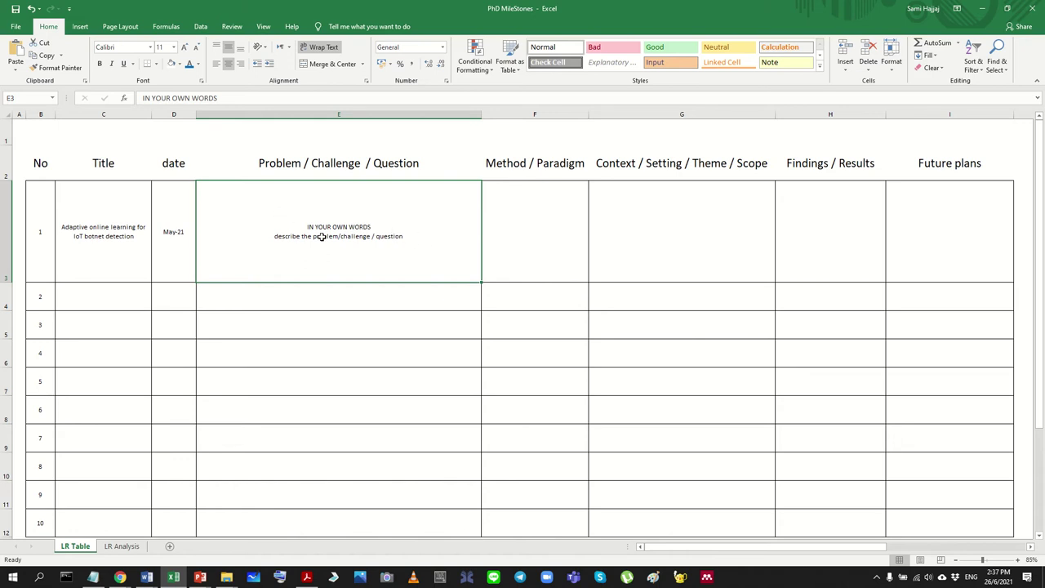
drag(8, 280, 8, 222)
drag(481, 114, 426, 114)
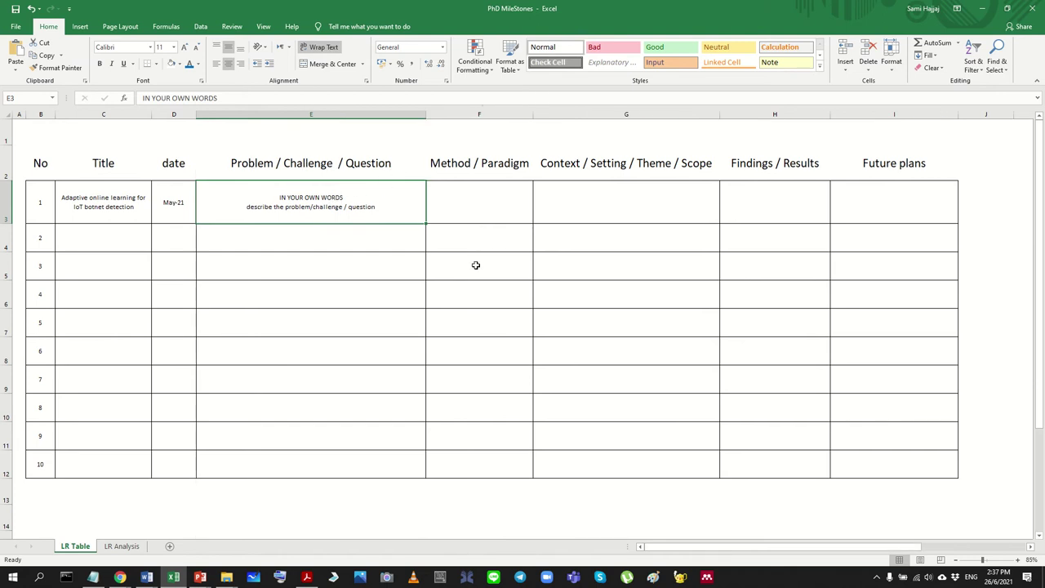
Step: Switch to PDF 1 and skim its Method section from the opening paragraph through the adaptive random forest algorithm
click(509, 221)
click(362, 209)
click(463, 207)
click(306, 577)
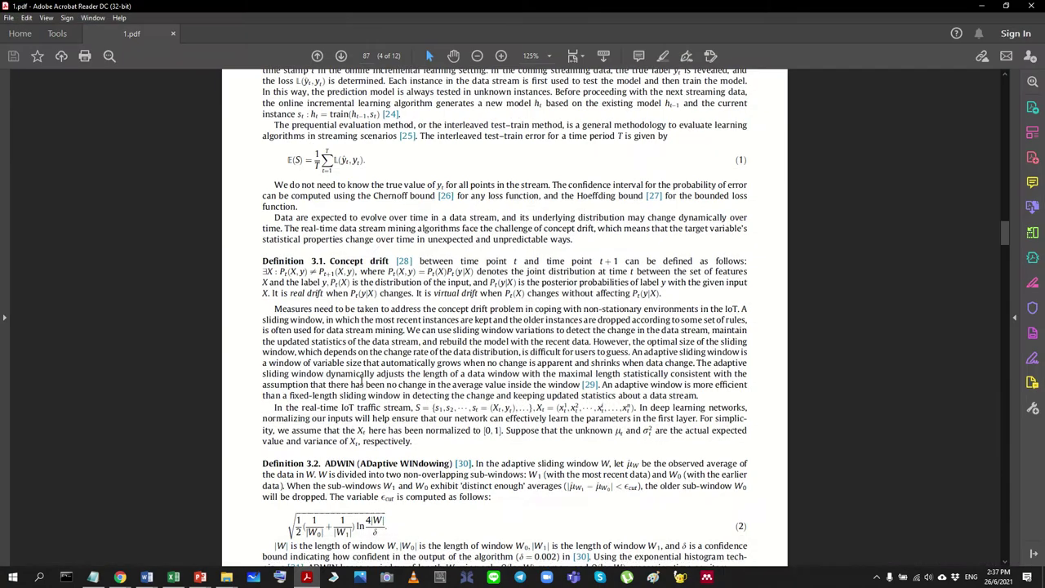
scroll(377, 366, down, 2)
scroll(377, 366, down, 8)
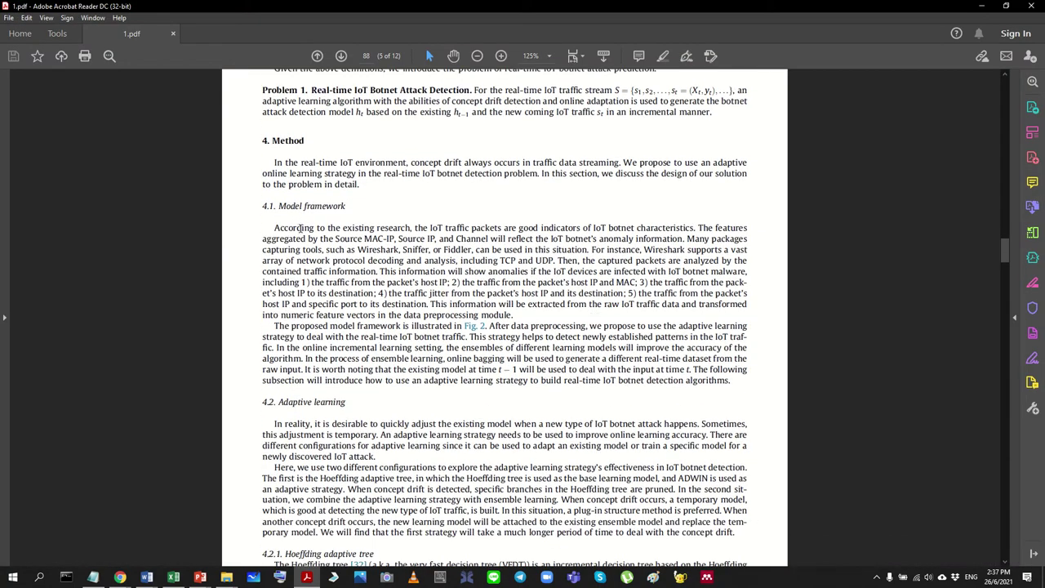
drag(274, 163, 501, 480)
scroll(457, 441, down, 1)
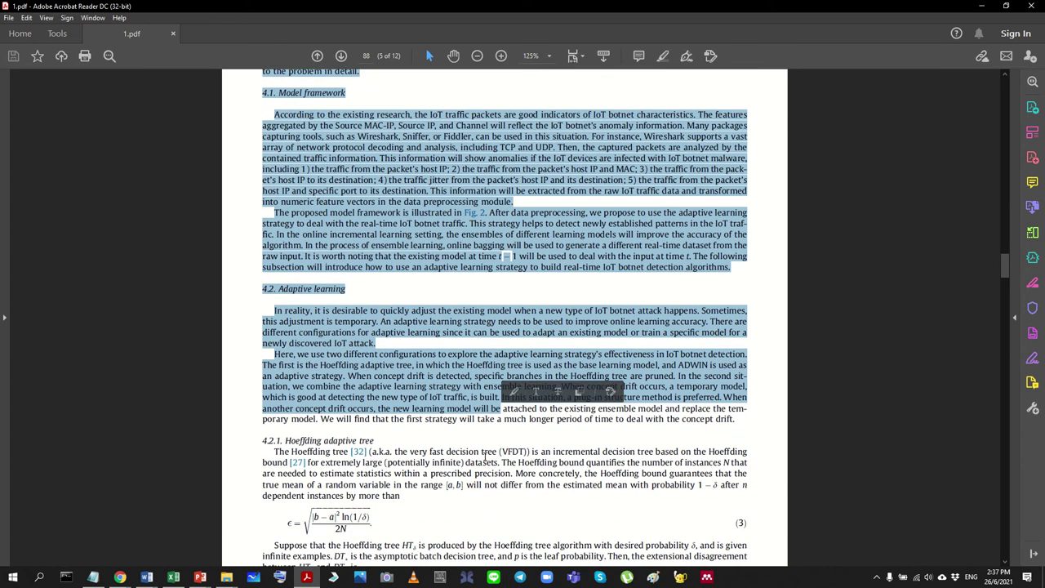
click(425, 413)
scroll(425, 412, down, 2)
scroll(426, 413, down, 10)
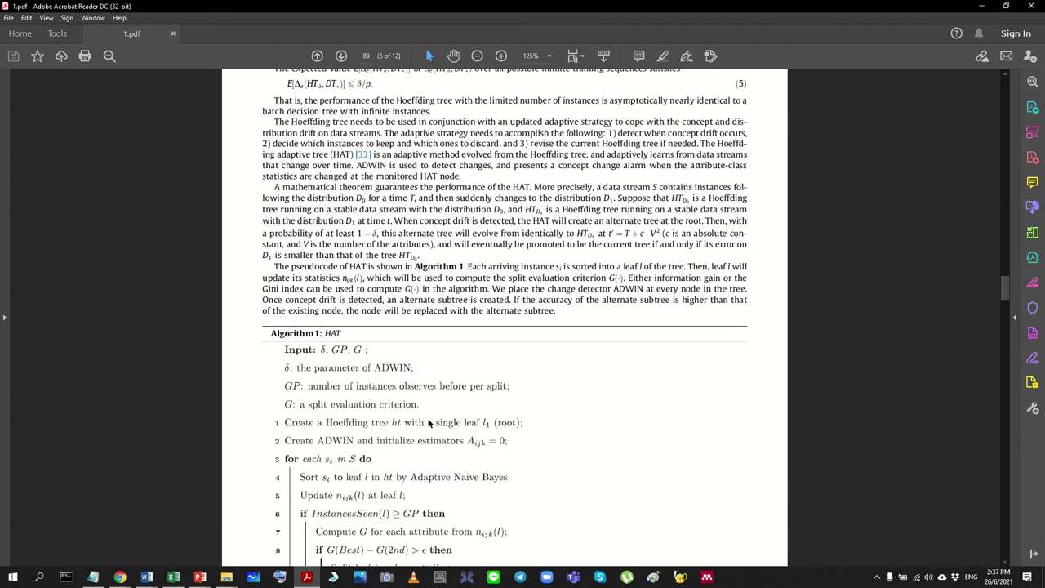
scroll(428, 423, down, 11)
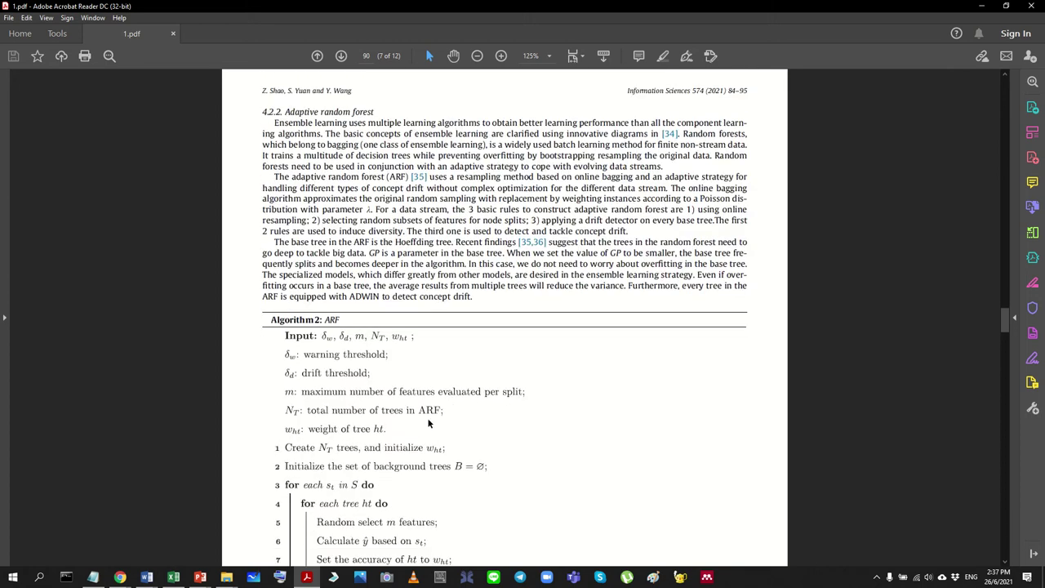
Step: Go back to section 4.2 Adaptive learning in PDF 1 and examine its paragraphs and the start of the Hoeffding adaptive tree part
scroll(428, 423, up, 12)
scroll(428, 423, up, 10)
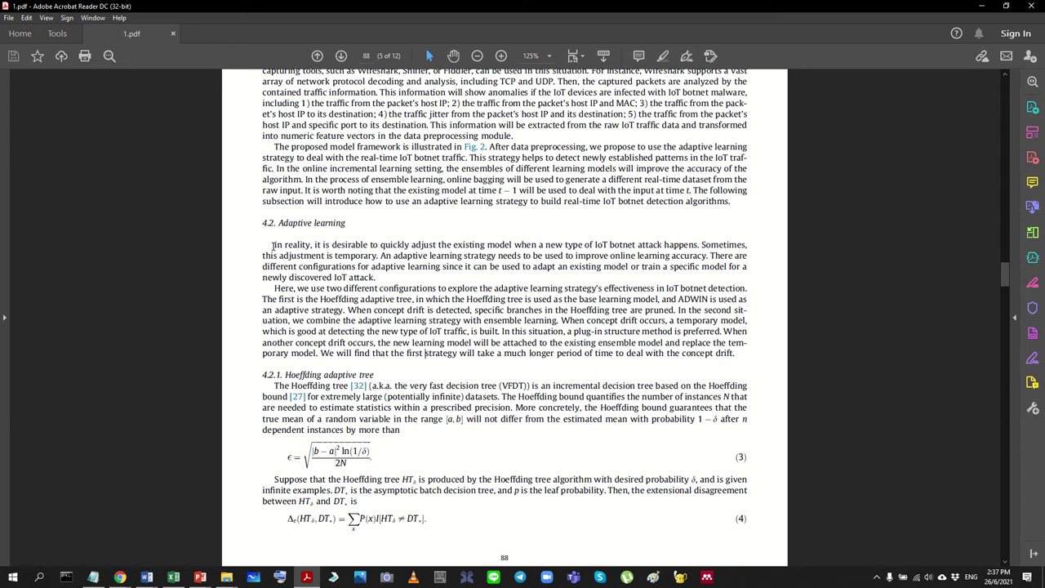
drag(274, 245, 556, 418)
click(481, 292)
drag(273, 245, 431, 435)
click(415, 429)
Step: Return to the LR Table and enter "In YOUR OWN WORDS" in entry 1's Method / Paradigm cell
click(982, 6)
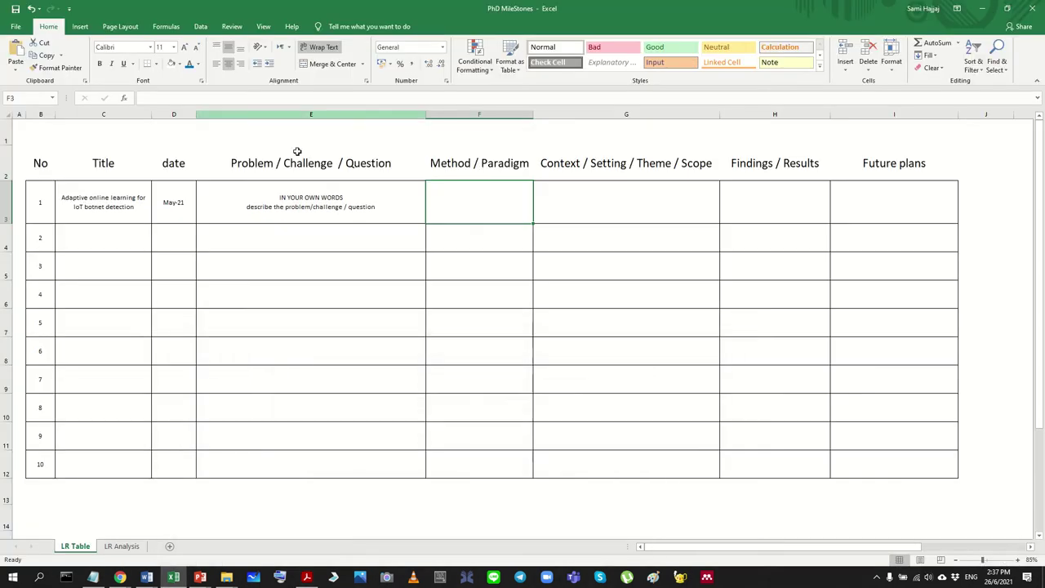
click(486, 201)
double_click(486, 200)
text(In YOU)
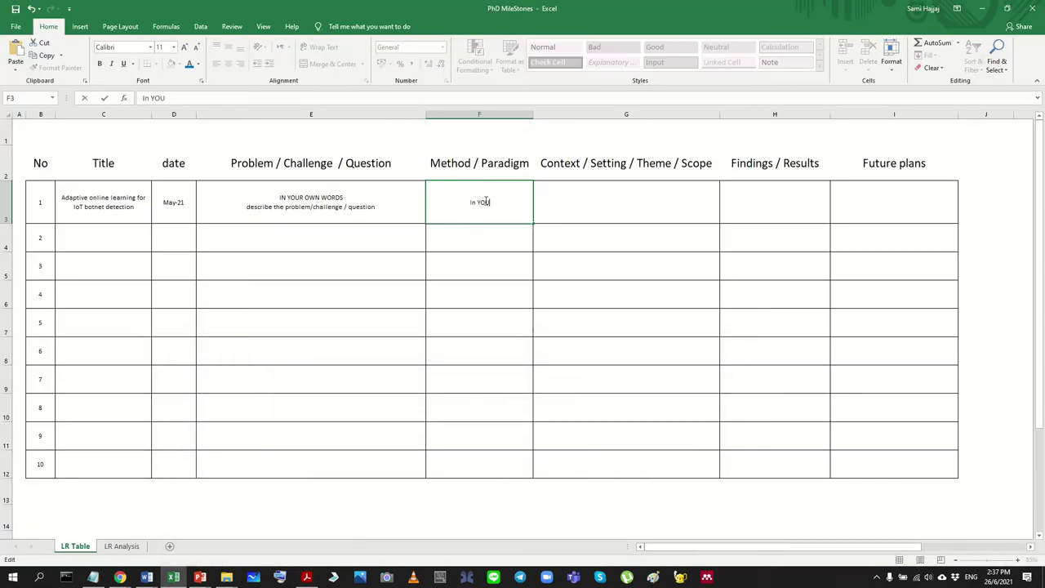
text(R OWN WORD S)
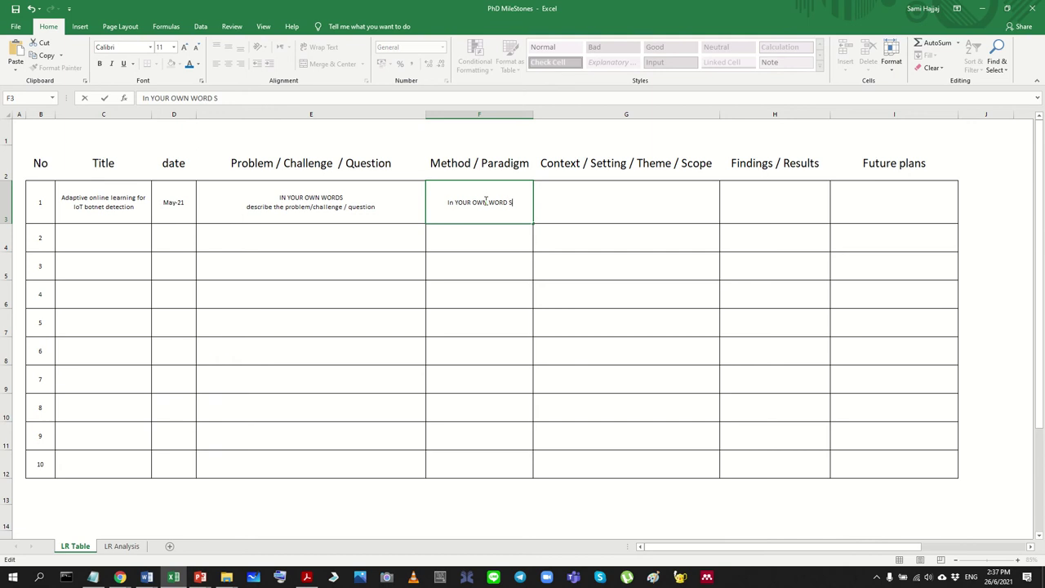
key(BackSpace)
text(S)
Step: Add a second line reading "Summary the mehtod" to entry 1's Method / Paradigm cell
key(alt+Return)
text(Su)
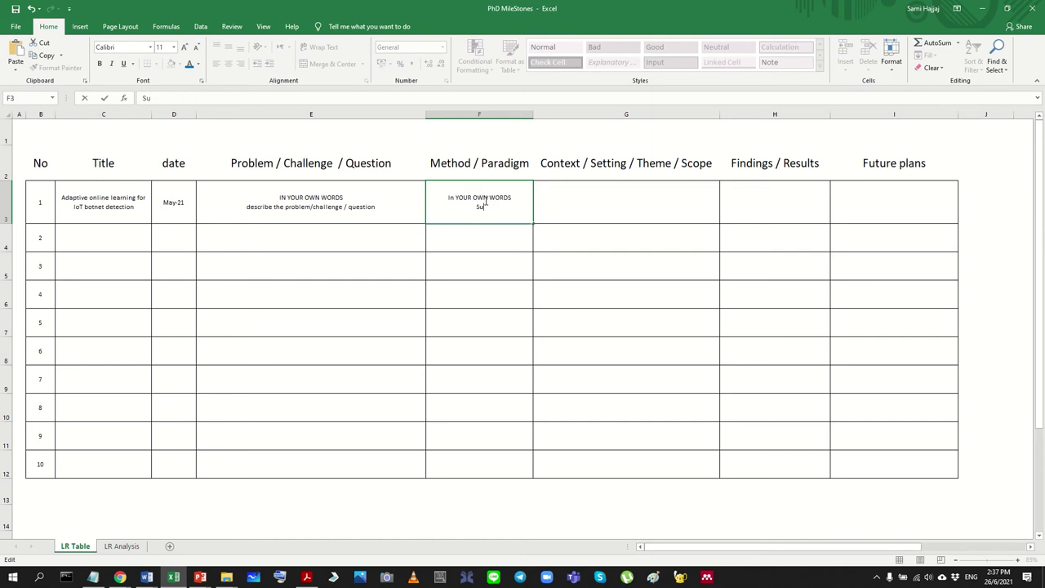
text(mmary the mehtod)
key(Return)
click(484, 200)
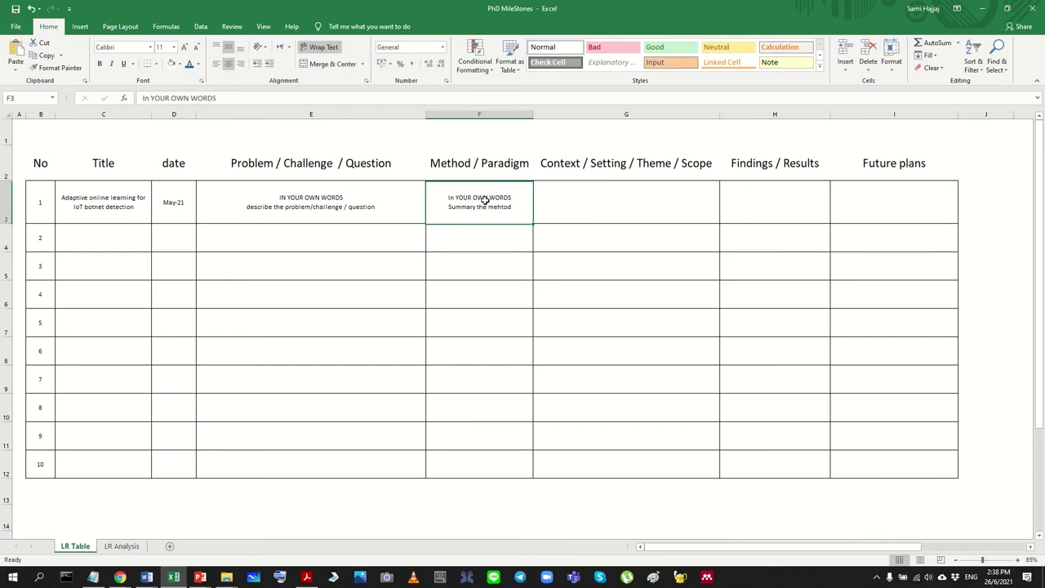
Step: Zoom in on the LR Table, then reread PDF 1's Method section from its opening through the Model framework and Adaptive learning subsections
ctrl+scroll(569, 240, up, 2)
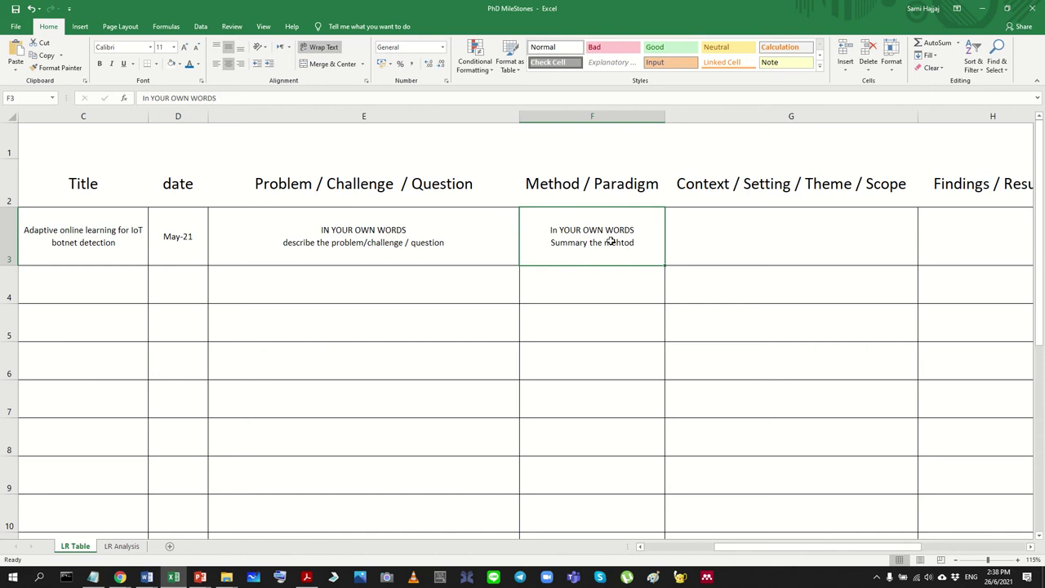
click(602, 273)
click(602, 226)
key(alt+Tab)
drag(341, 231, 278, 227)
click(405, 347)
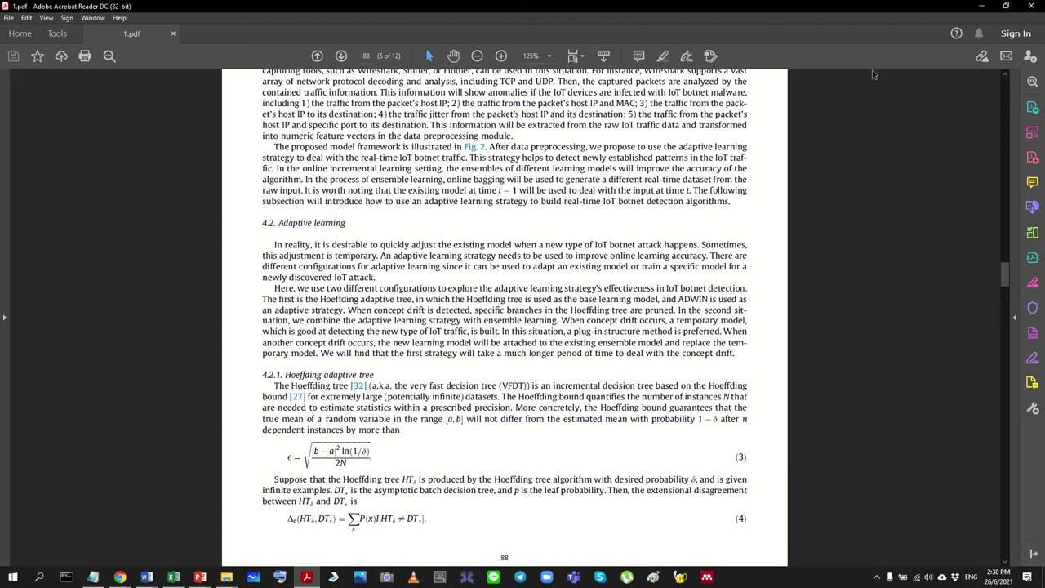
scroll(516, 348, up, 5)
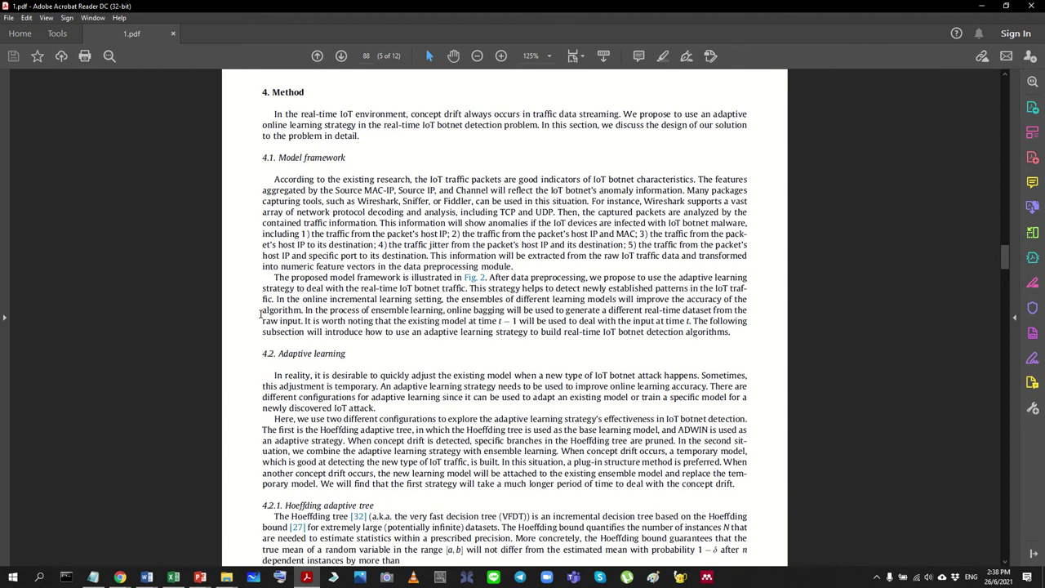
drag(270, 166, 458, 495)
click(458, 494)
scroll(478, 433, down, 1)
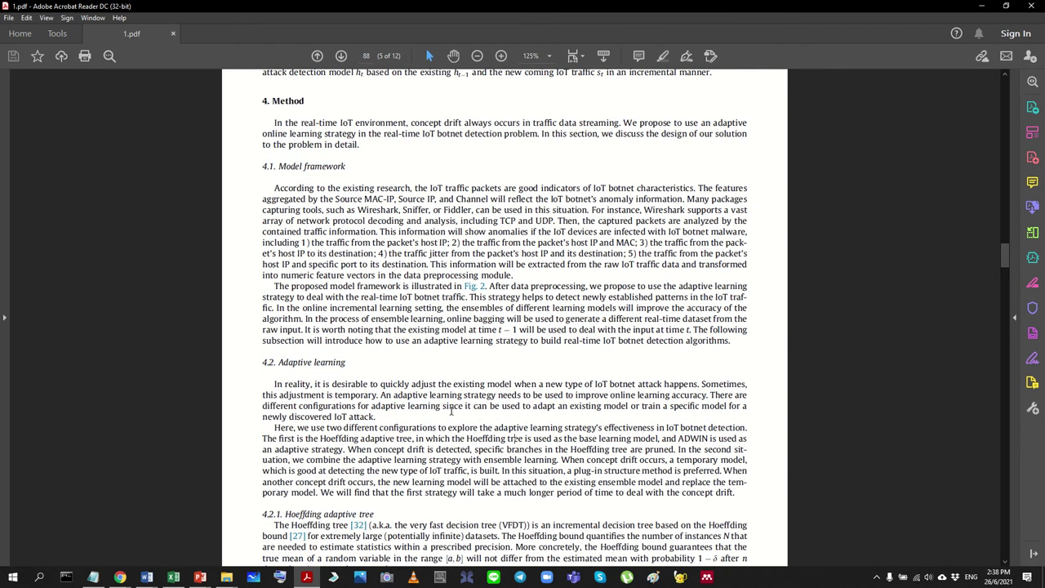
scroll(395, 336, down, 2)
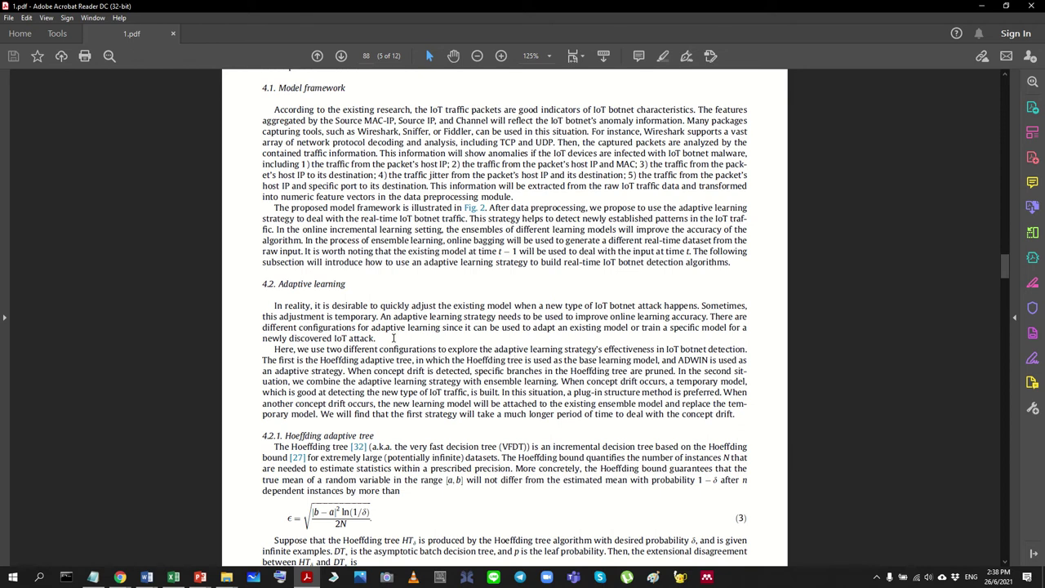
Step: Skim the HAT and ARF algorithms in PDF 1 up to the Fig. 2 model framework diagram before the Experiments section
scroll(389, 346, down, 15)
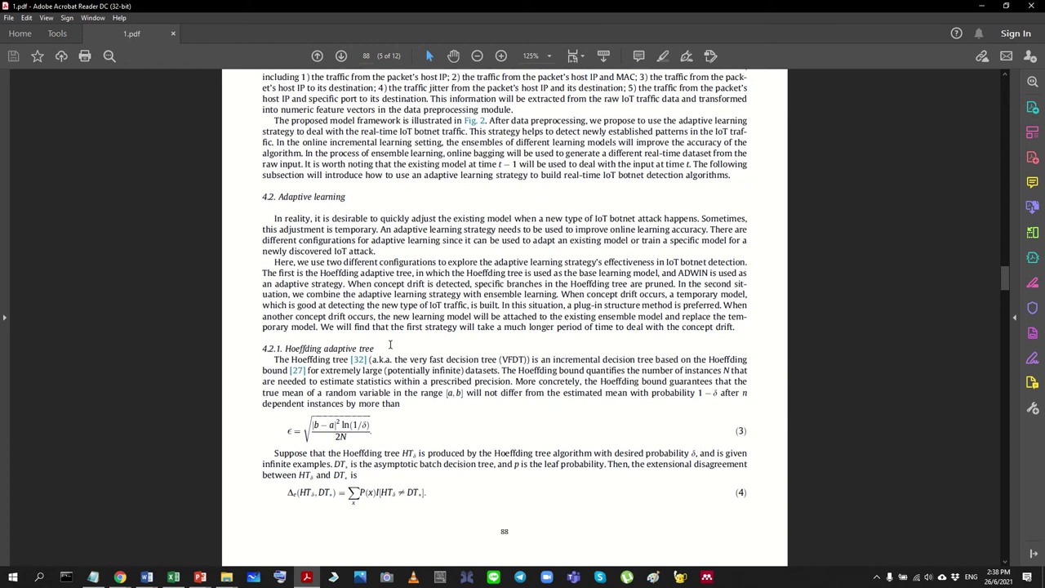
scroll(392, 359, down, 15)
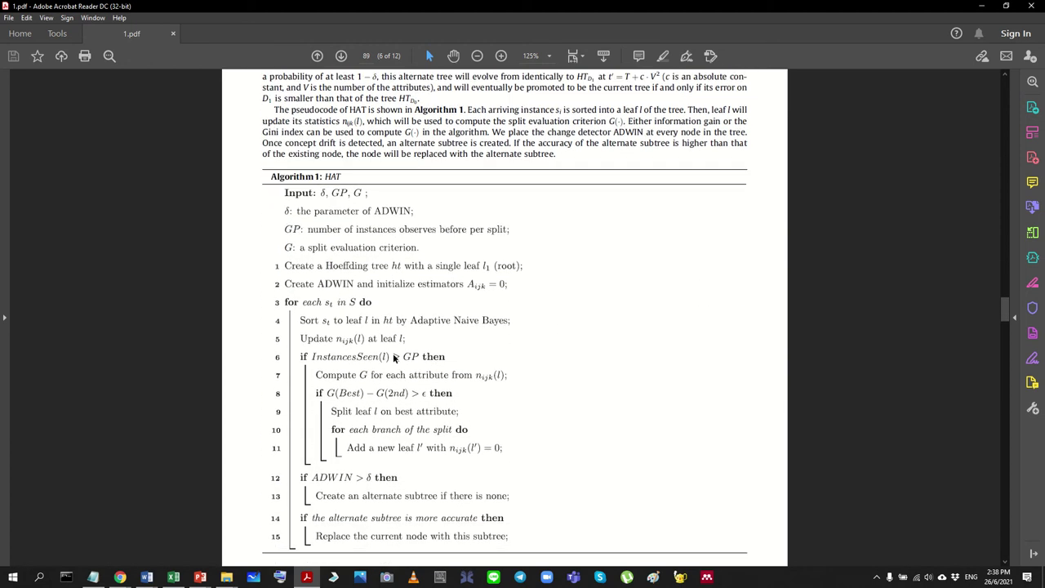
scroll(398, 405, down, 15)
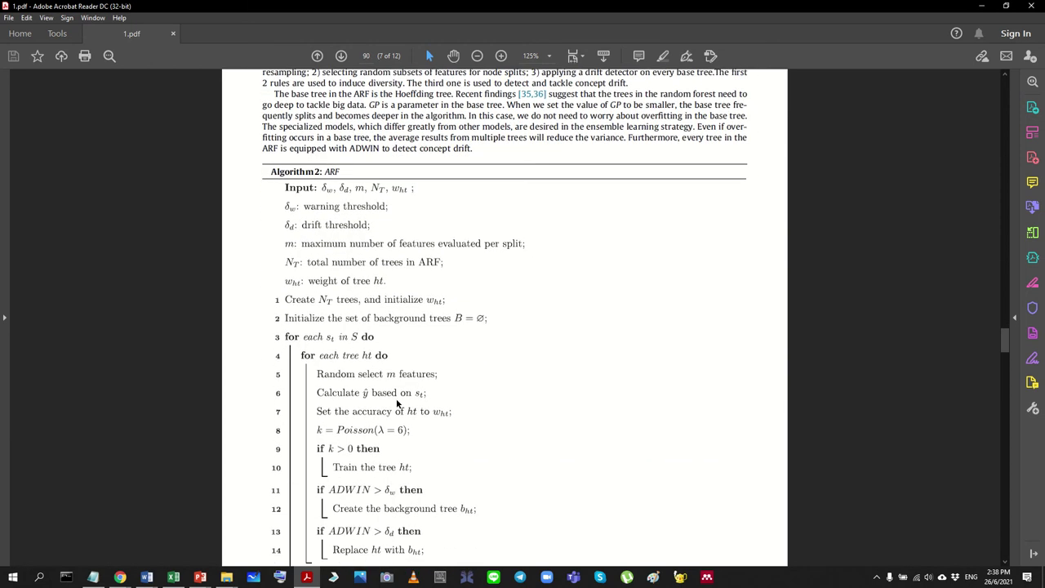
scroll(402, 431, down, 1)
scroll(404, 430, up, 2)
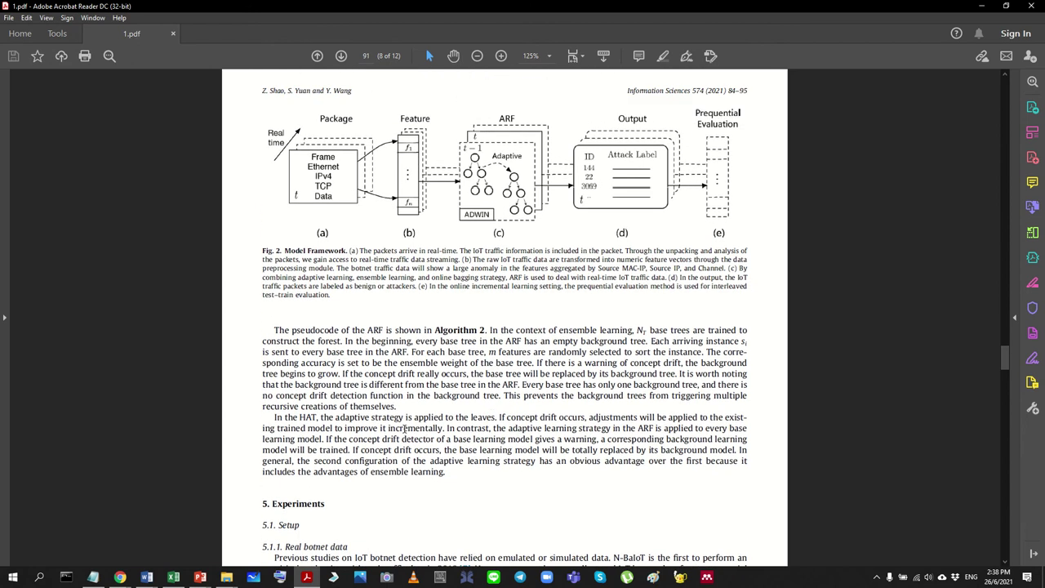
scroll(497, 305, up, 10)
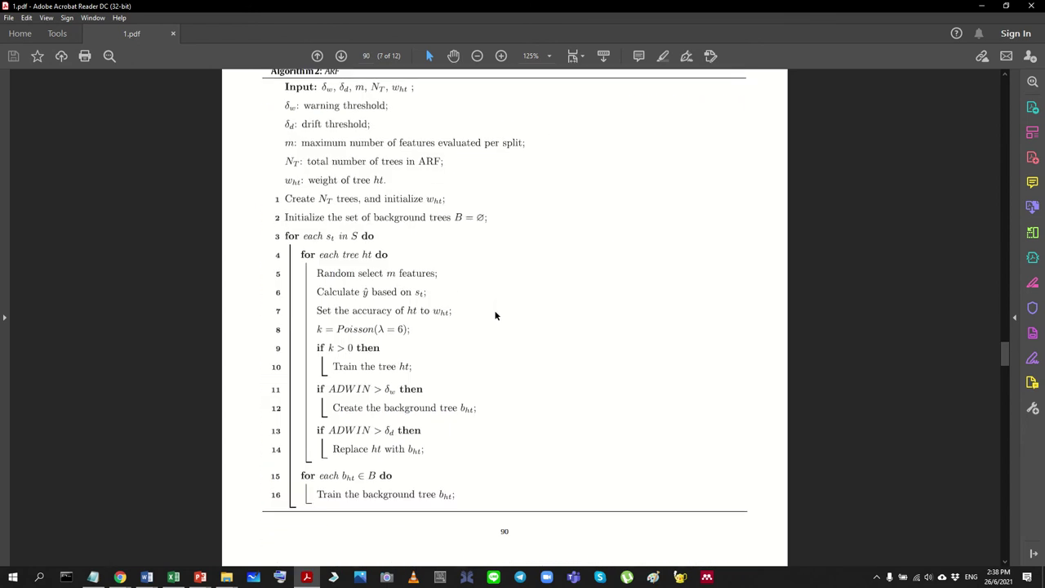
scroll(496, 305, down, 10)
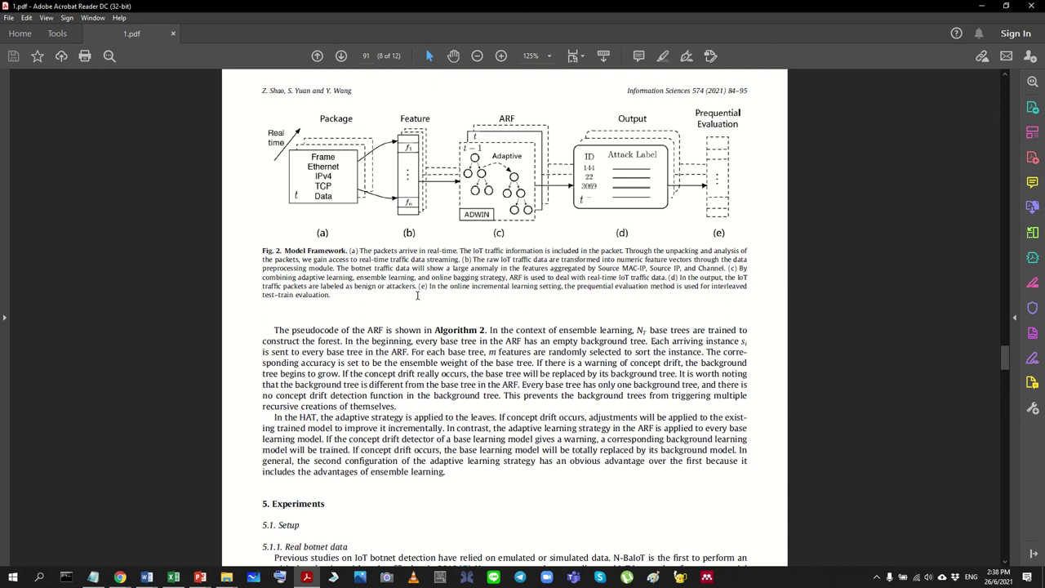
Step: Return to the LR Table and review the text in entry 1's Method / Paradigm cell
click(982, 6)
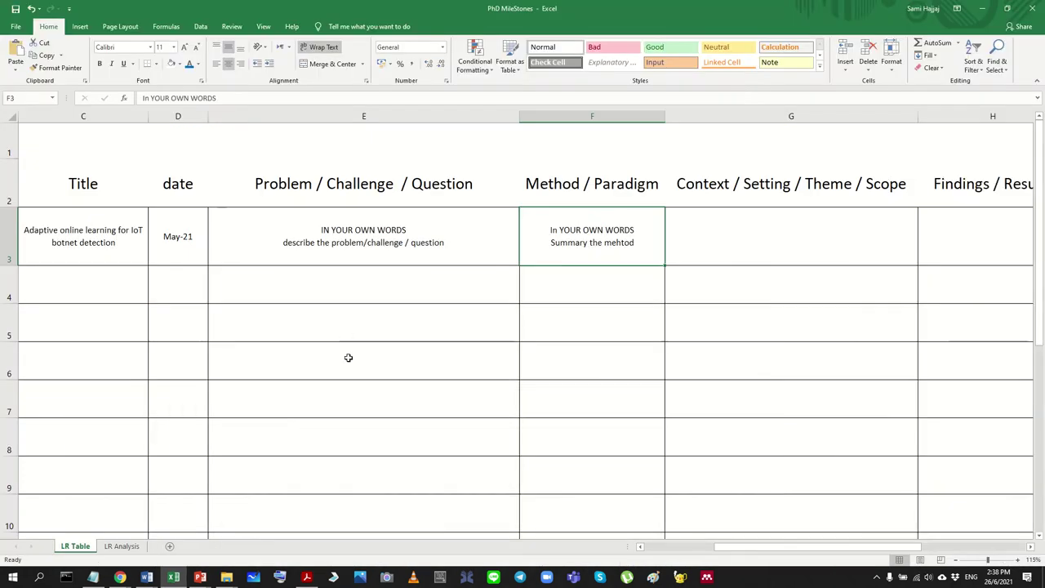
double_click(654, 234)
drag(646, 243, 549, 229)
click(637, 285)
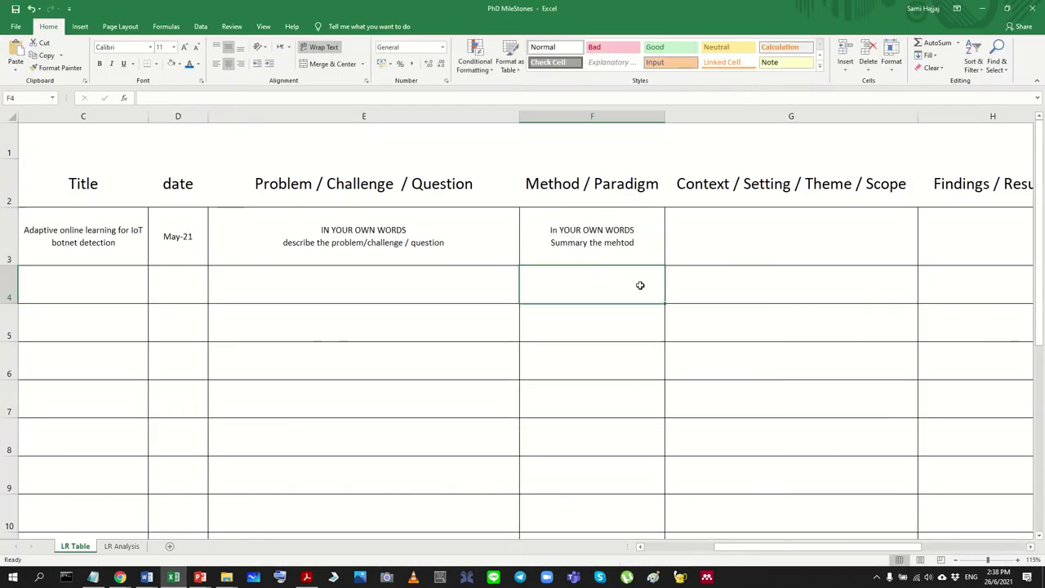
click(631, 230)
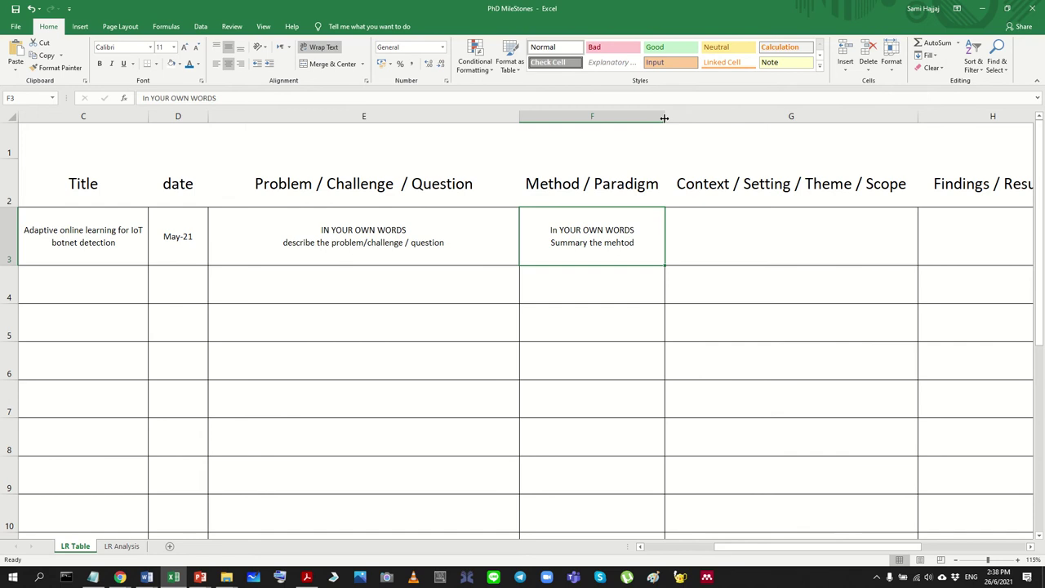
Step: Try a wider Method / Paradigm column and a taller row for entry 1, and undo both size changes
drag(664, 120, 802, 116)
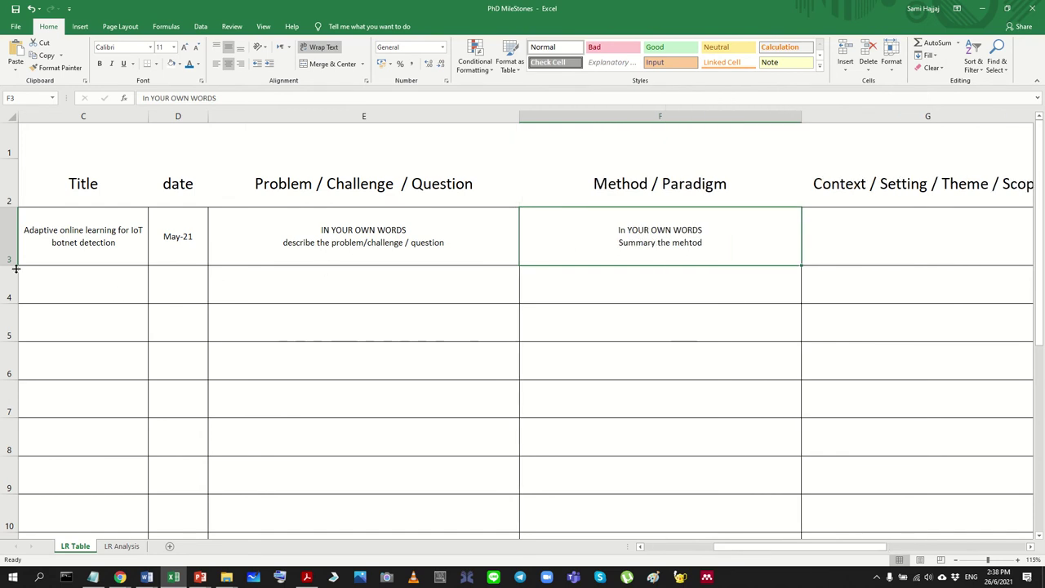
drag(14, 267, 14, 301)
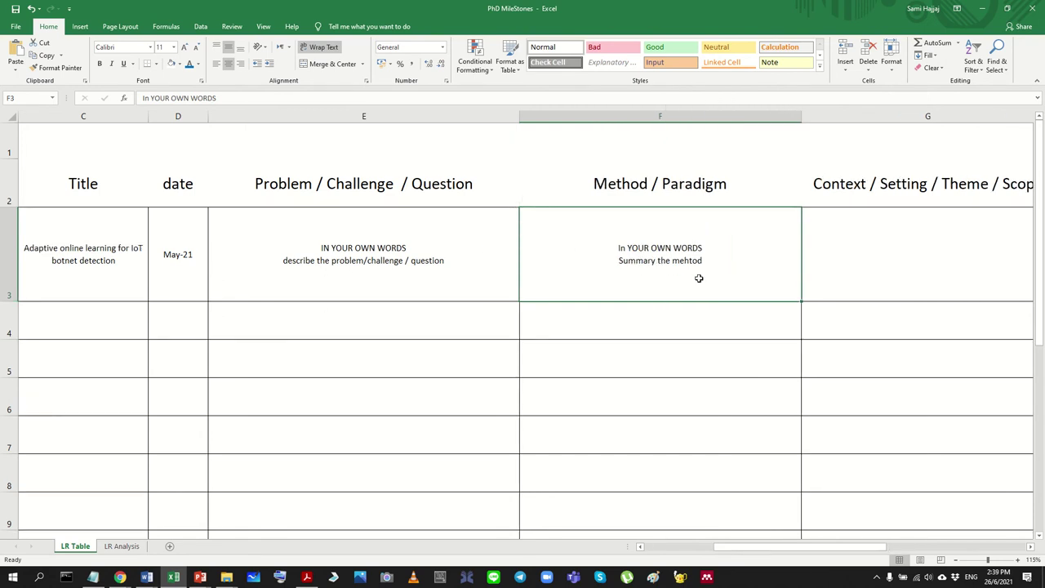
key(ctrl+z)
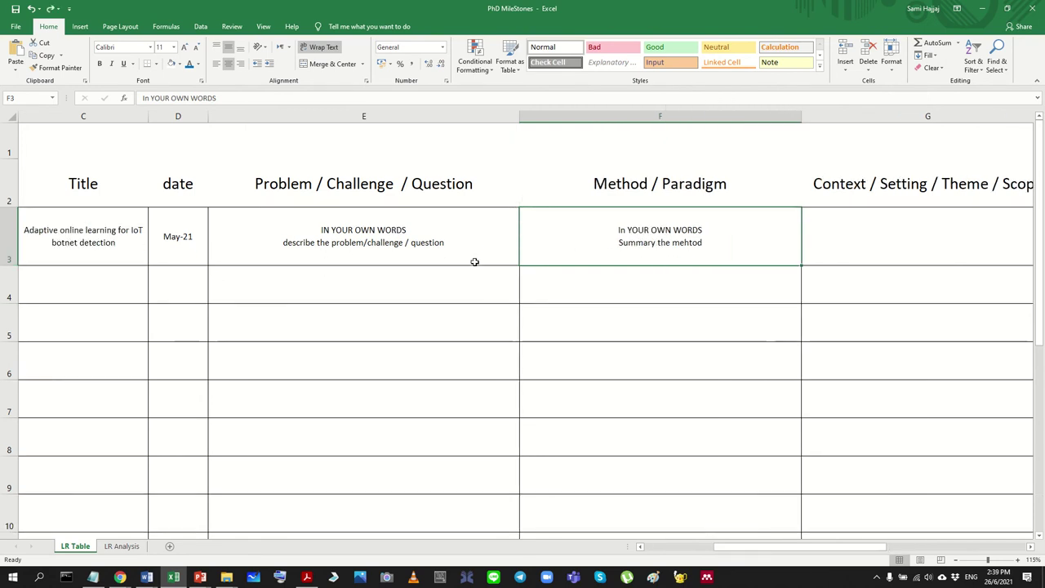
key(ctrl+z)
click(560, 283)
click(585, 230)
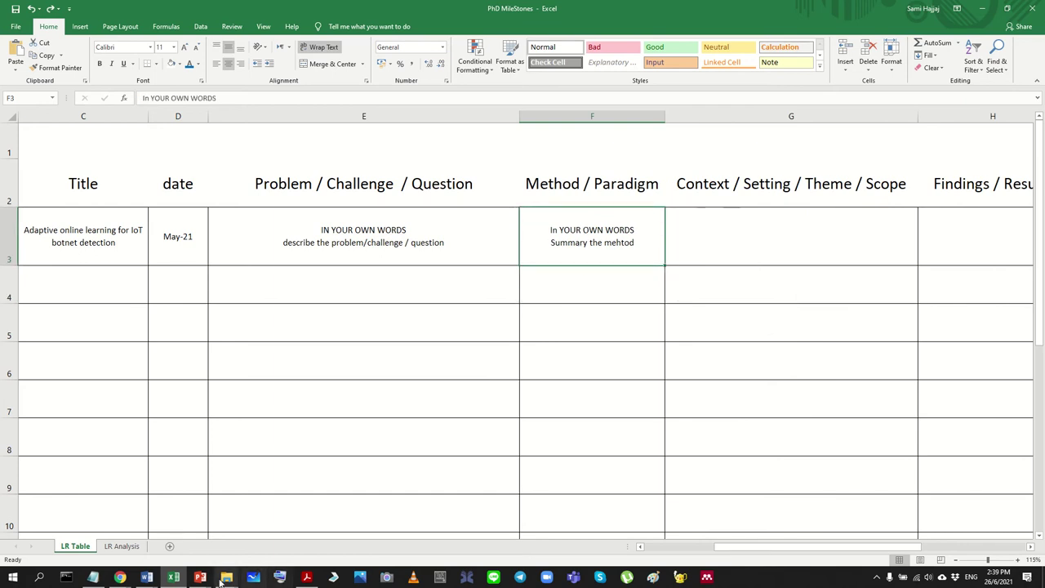
Step: Close the 0. Slides folder window and bring up the Literature Review folder on the desktop
mouse_move(226, 577)
click(327, 511)
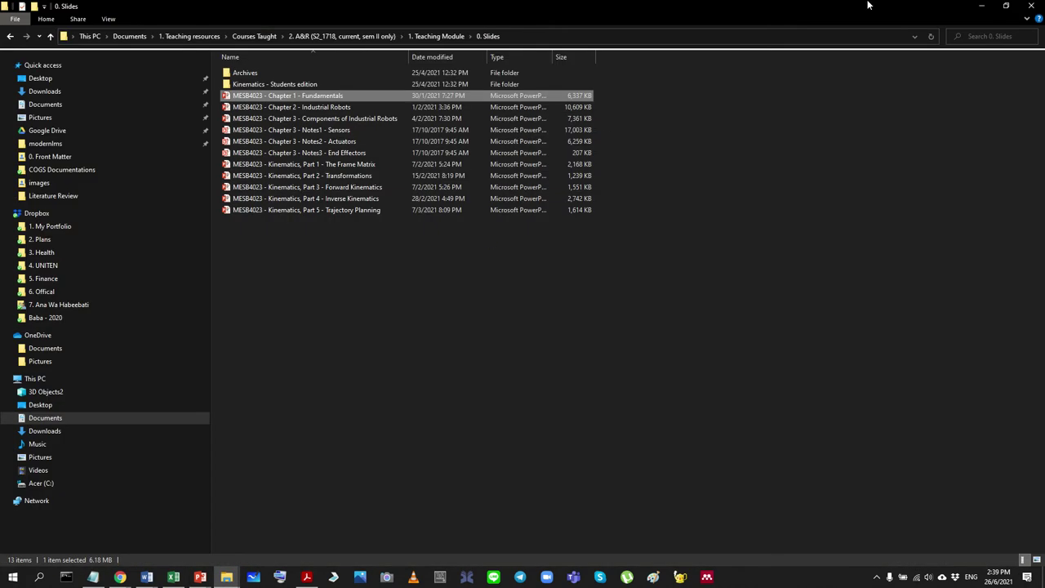
click(981, 7)
click(979, 8)
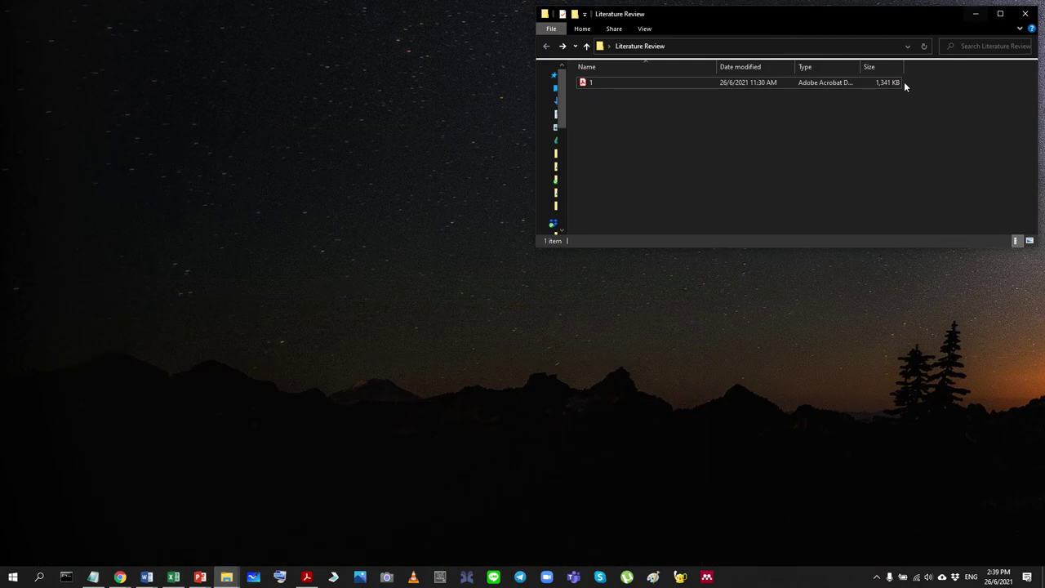
mouse_move(226, 578)
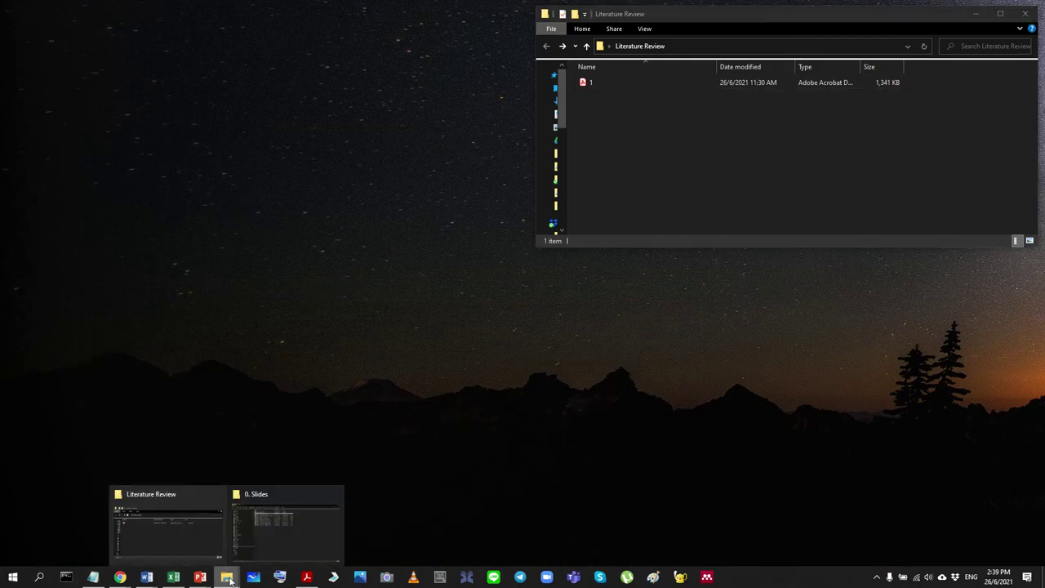
click(336, 495)
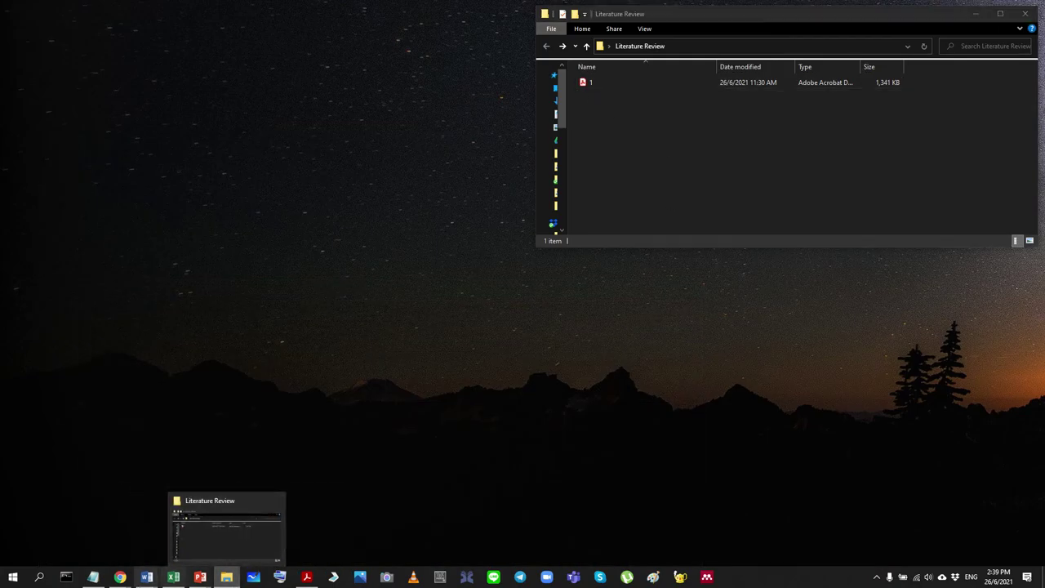
click(71, 531)
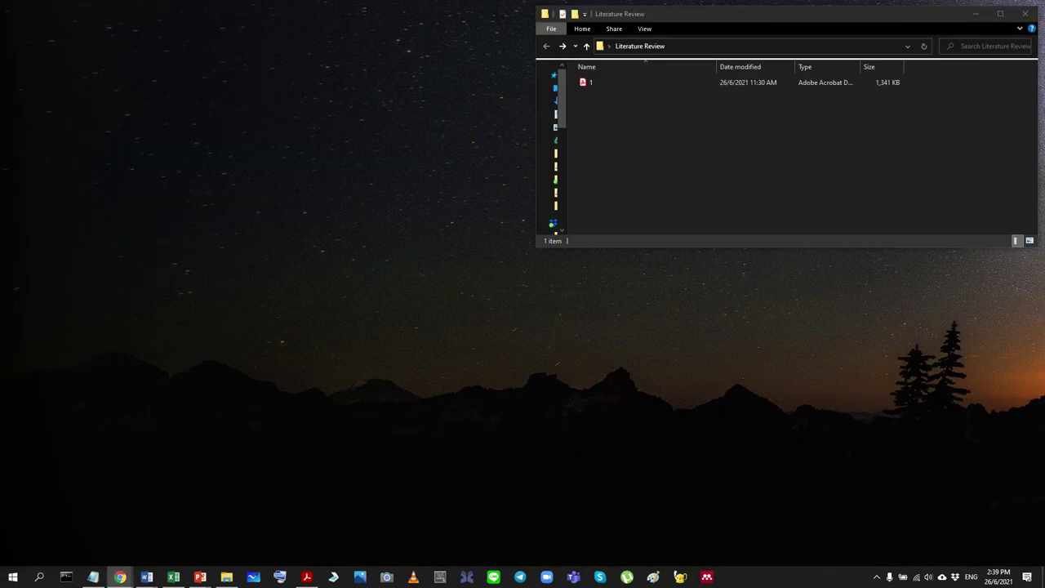
key(alt+Tab)
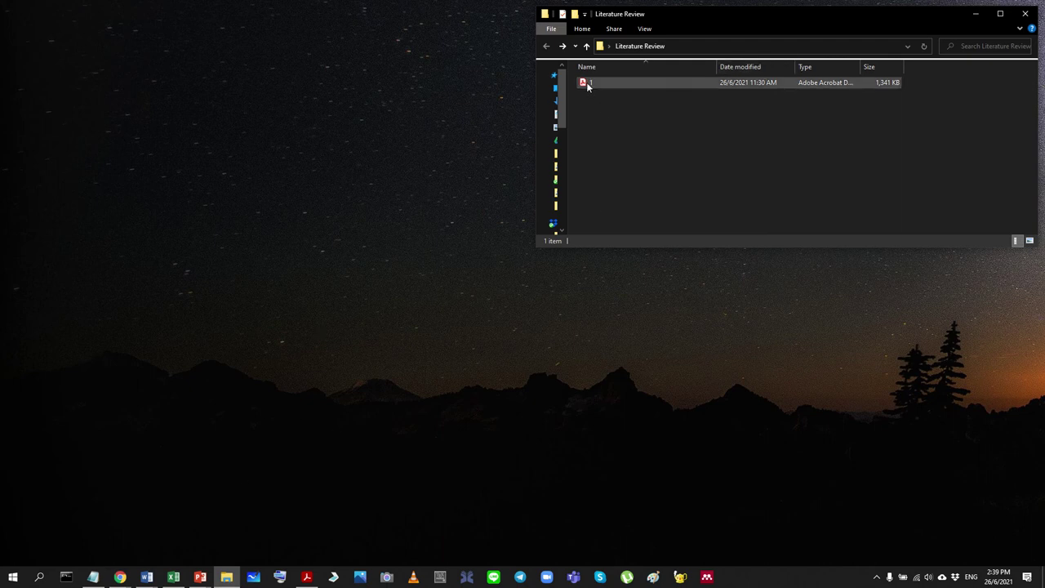
Step: Return to the LR Table and review entry 1's number, problem and method cells with the whole table in view
click(173, 577)
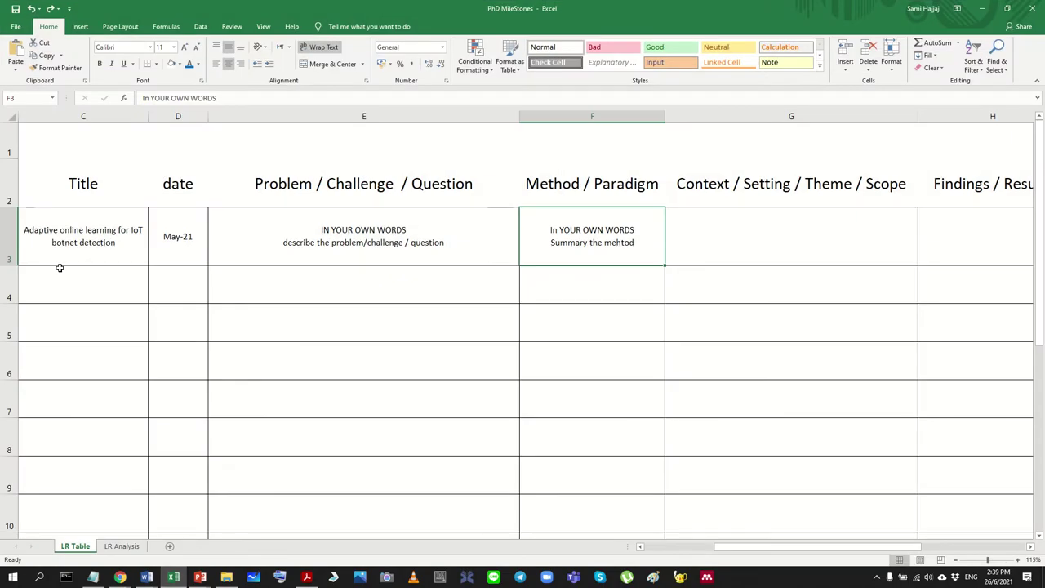
click(167, 354)
drag(775, 552, 702, 552)
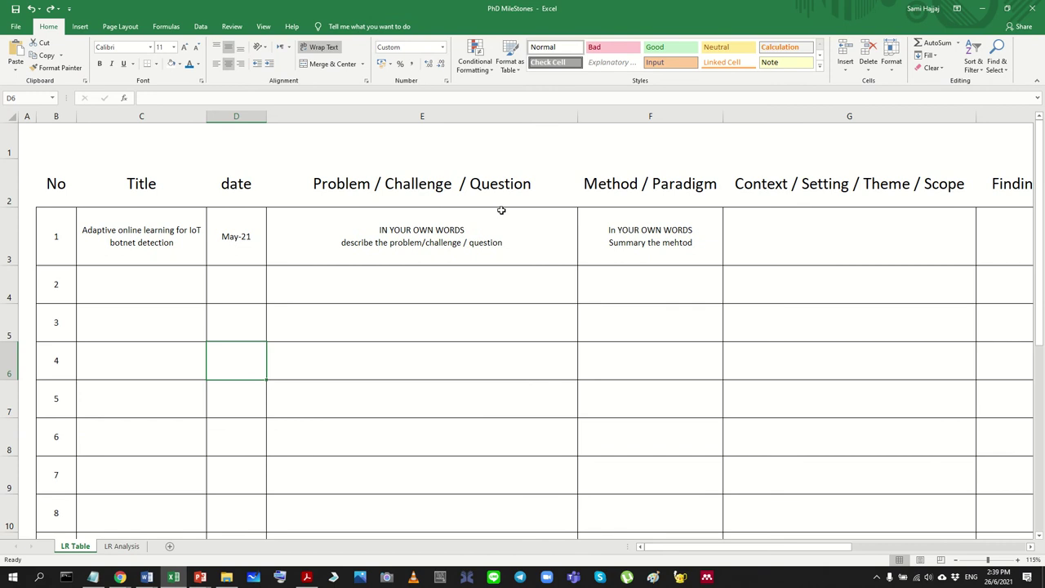
drag(670, 250, 281, 250)
ctrl+scroll(431, 324, down, 2)
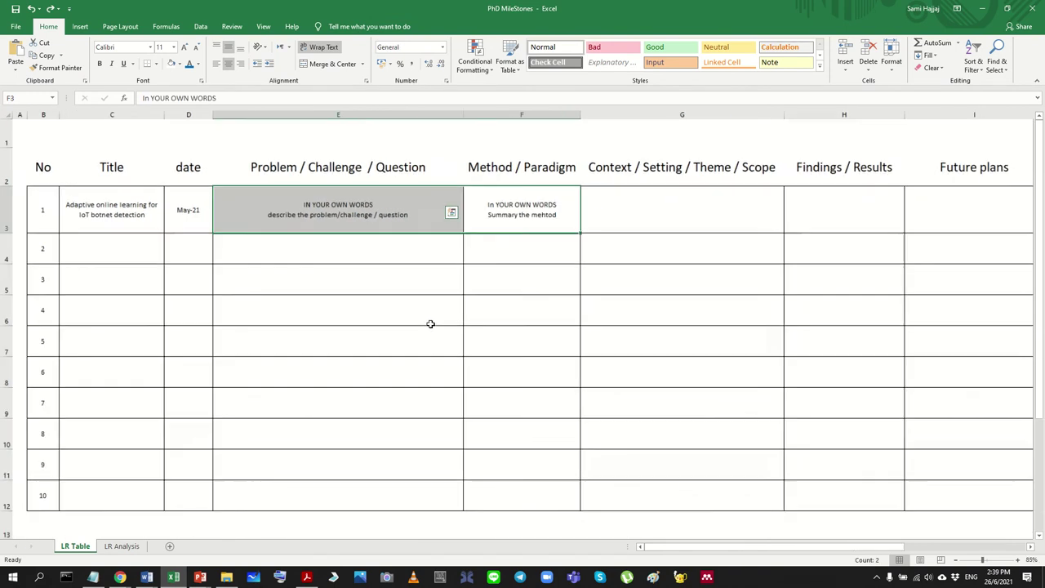
ctrl+scroll(431, 324, down, 1)
click(403, 190)
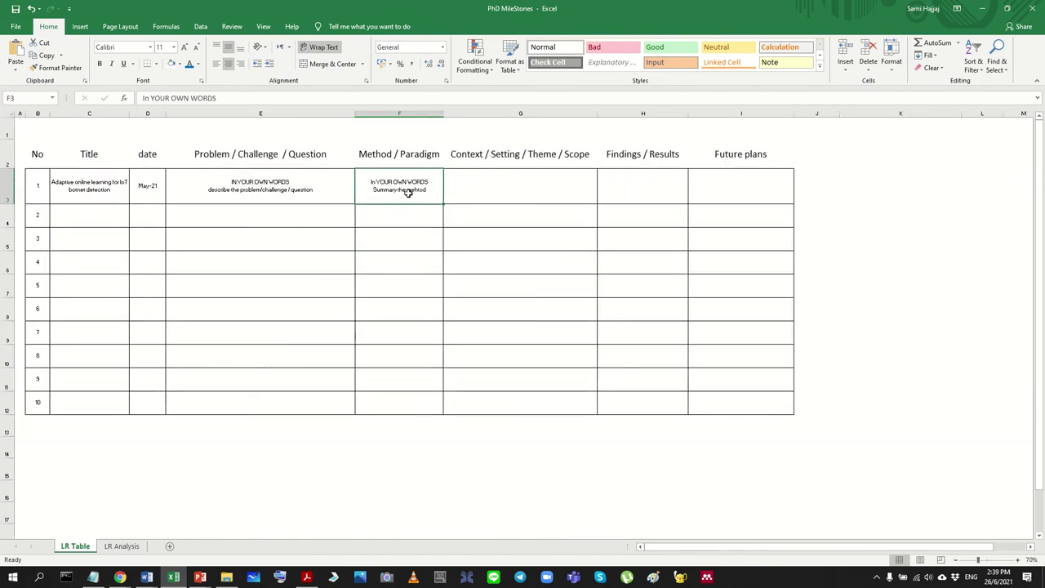
click(38, 187)
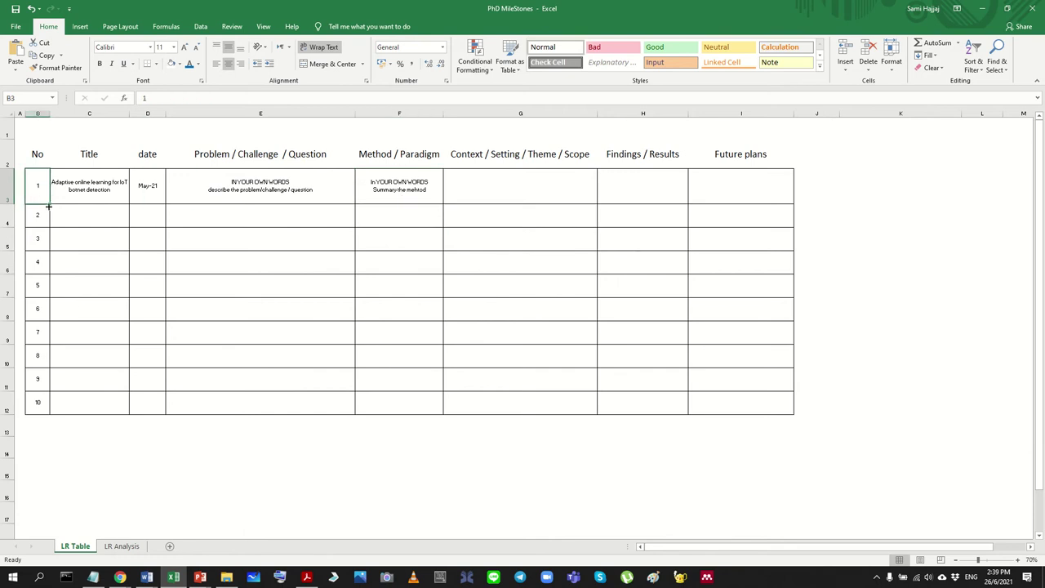
Step: Put article files 2 to 10 back into the Literature Review folder beside PDF 1
click(227, 578)
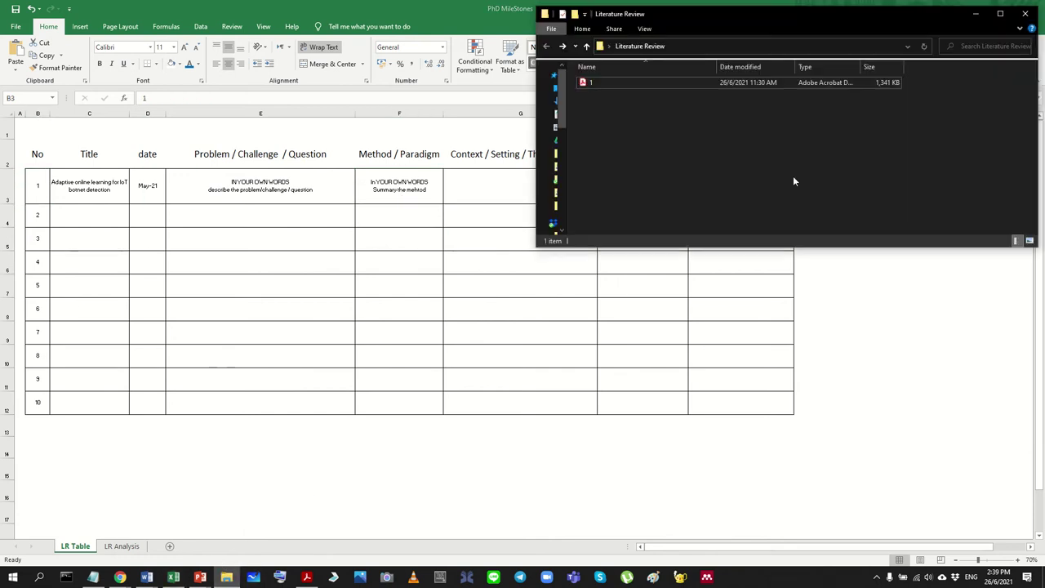
click(590, 84)
click(608, 128)
key(ctrl+v)
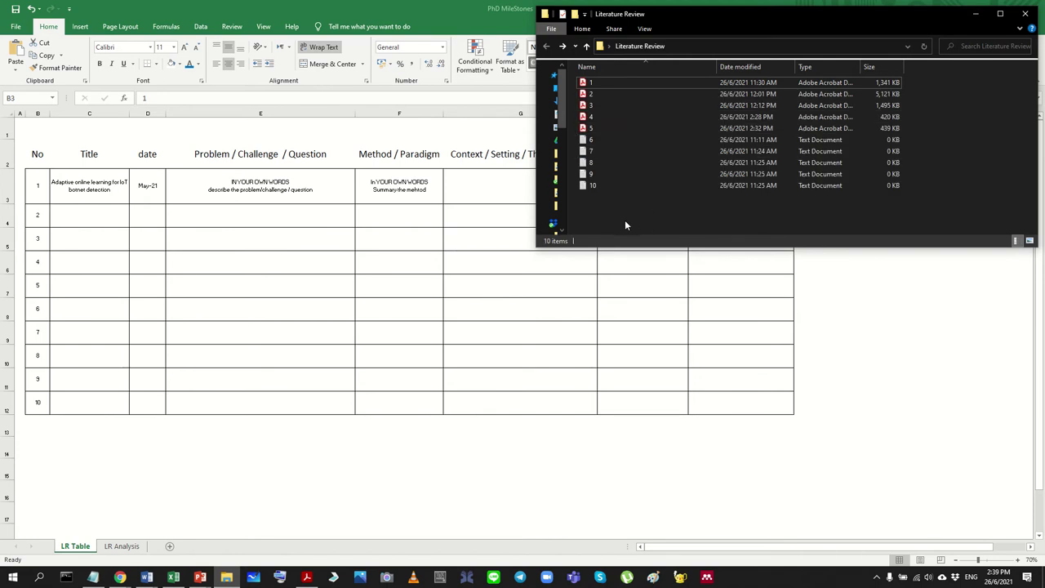
Step: Examine the empty LR Table rows, particularly entry 2 from Title to Future plans, and locate PDF 2 in the Literature Review folder
click(86, 214)
drag(87, 214, 631, 373)
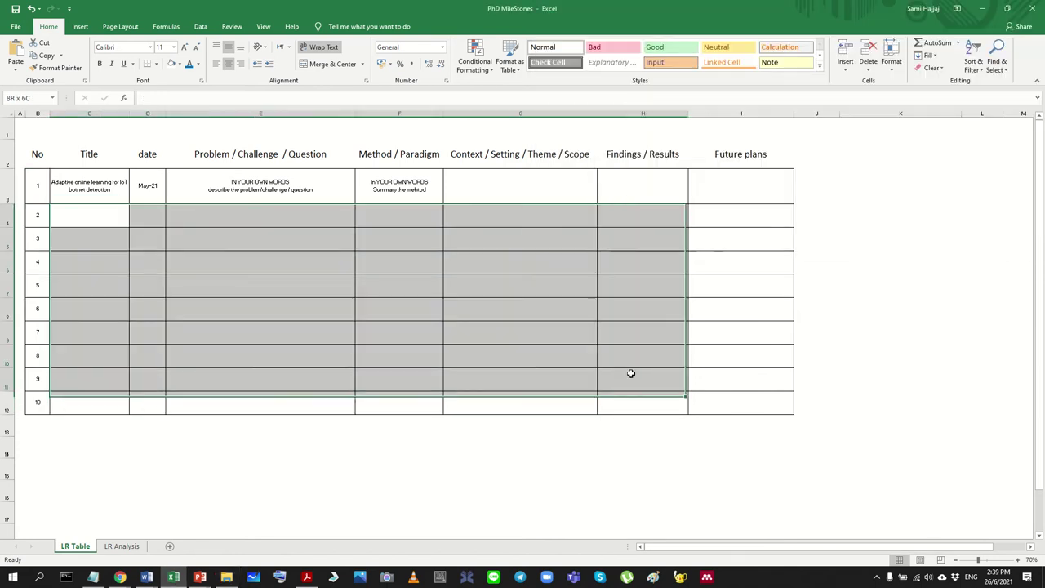
drag(104, 212, 736, 209)
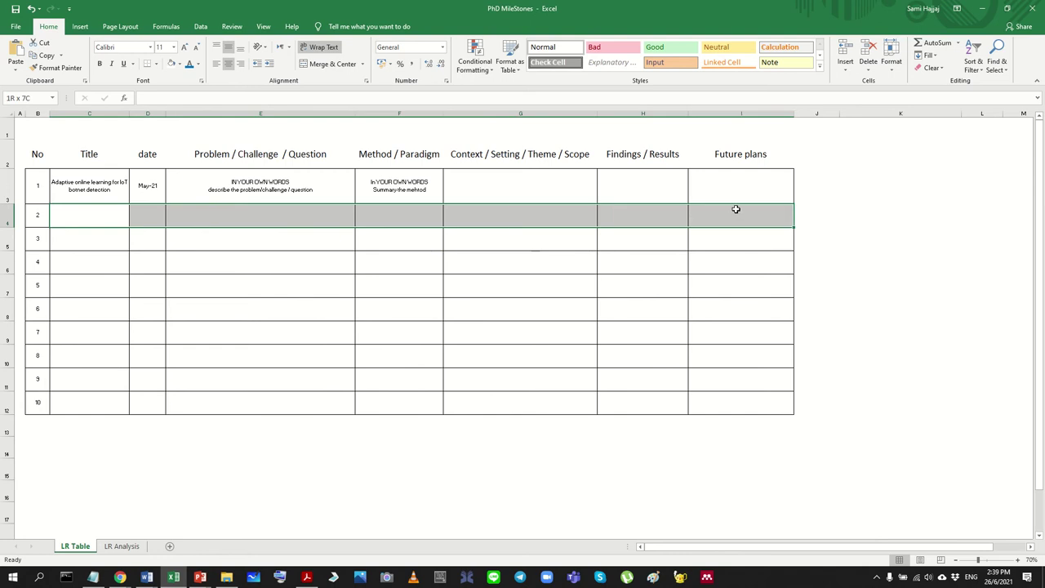
click(983, 8)
click(604, 93)
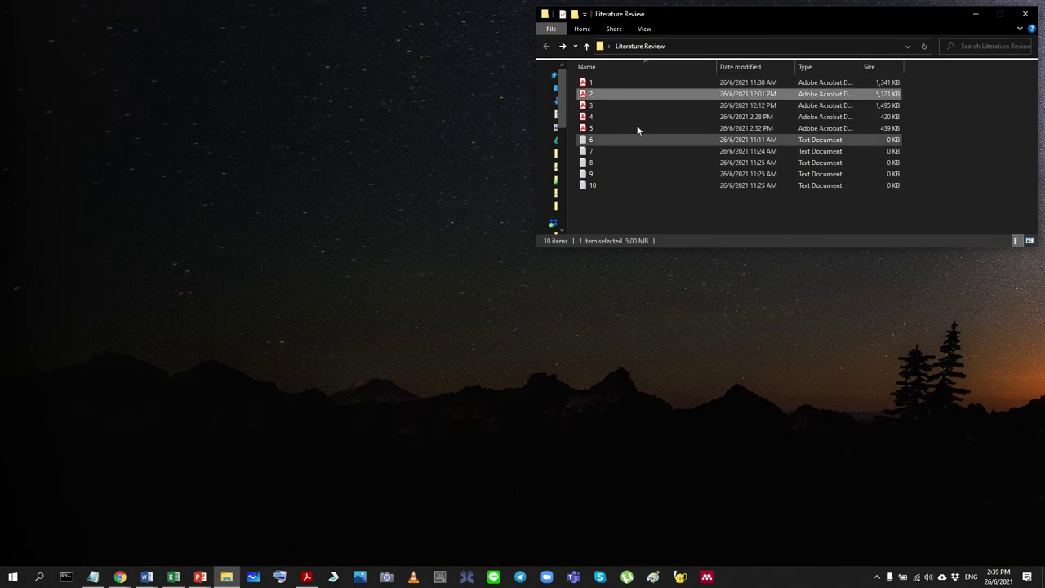
Step: Return to the LR Table and examine entry 1's Method / Paradigm cell and the Context / Setting / Theme / Scope column
click(173, 577)
ctrl+scroll(481, 205, up, 2)
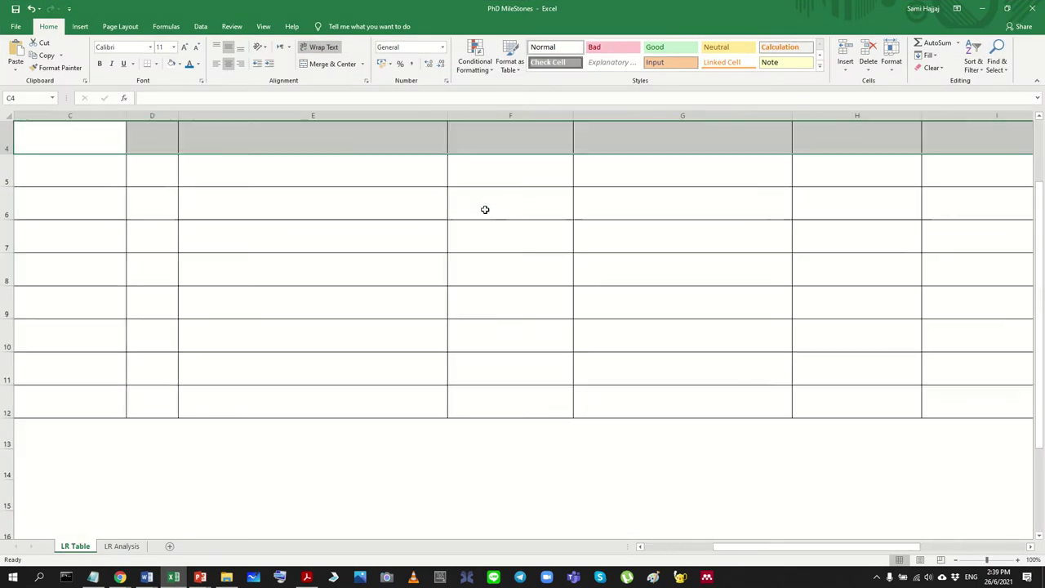
scroll(485, 210, up, 1)
click(531, 219)
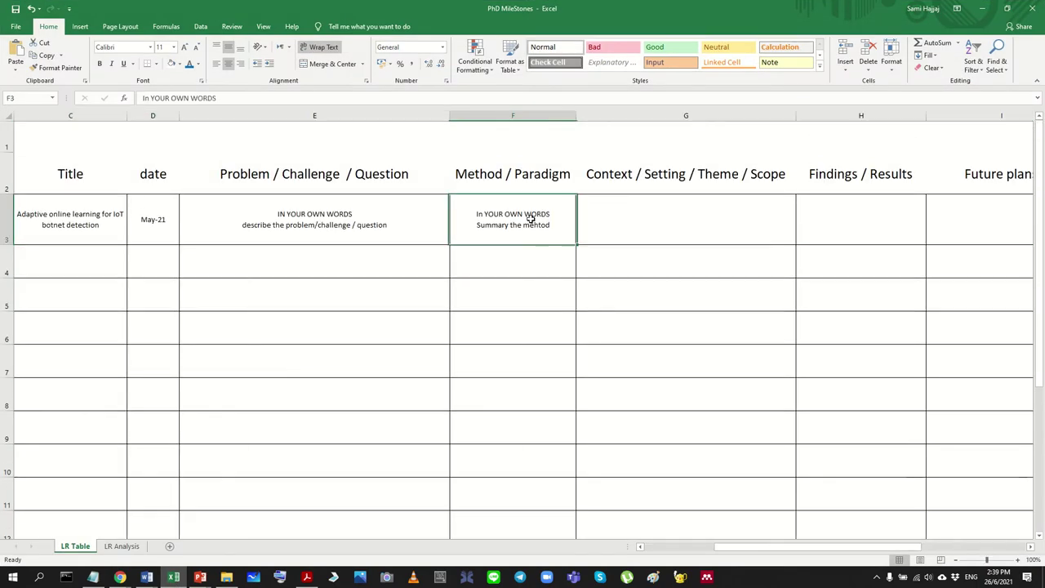
click(678, 232)
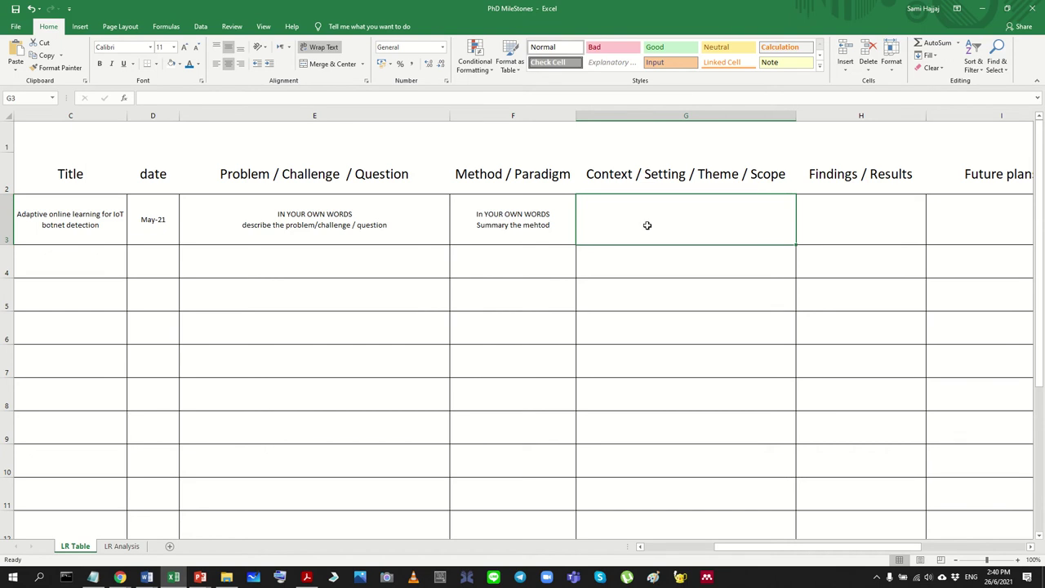
click(677, 179)
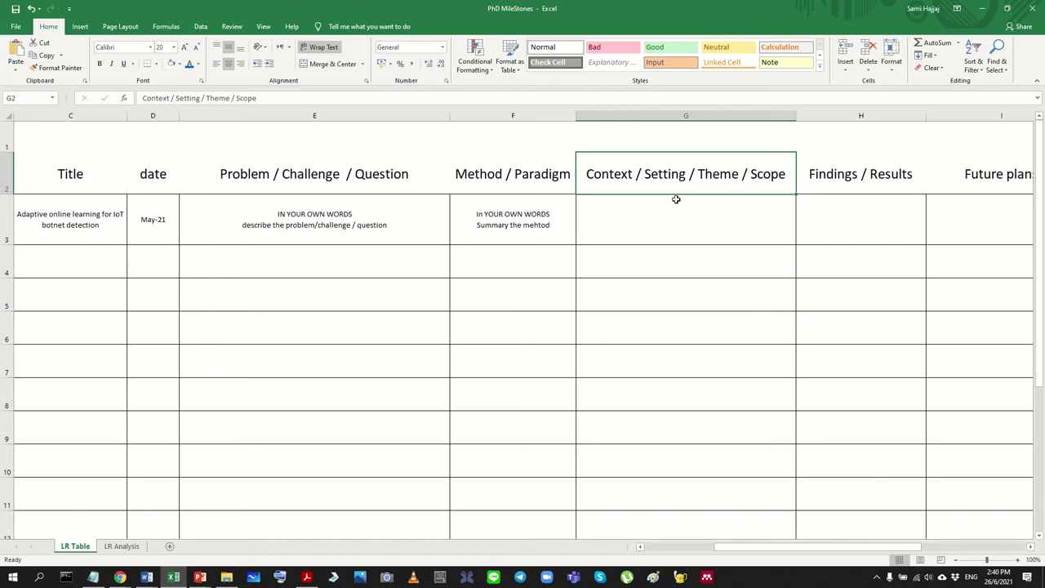
click(678, 236)
drag(665, 184, 662, 445)
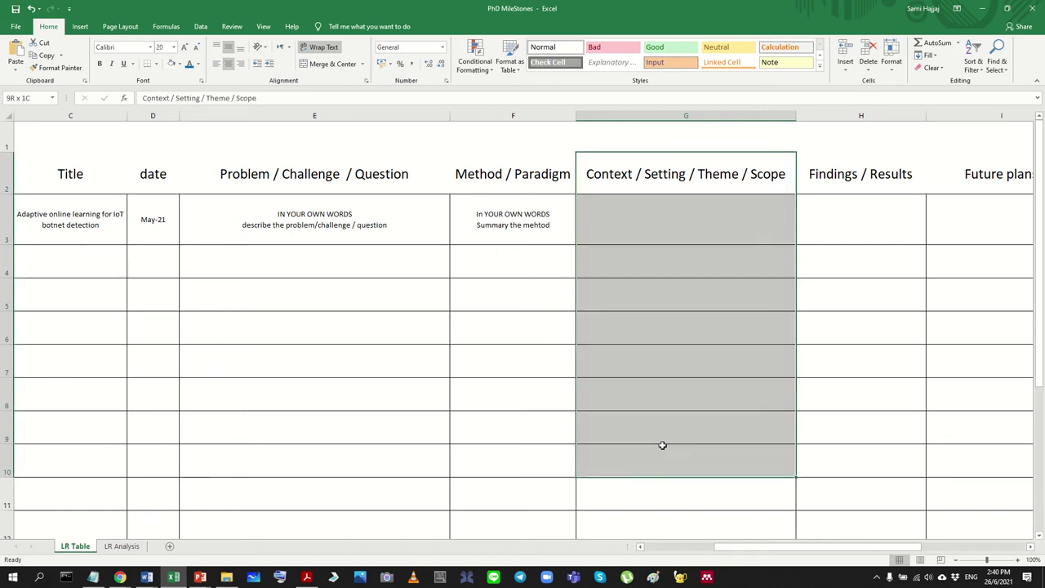
click(676, 214)
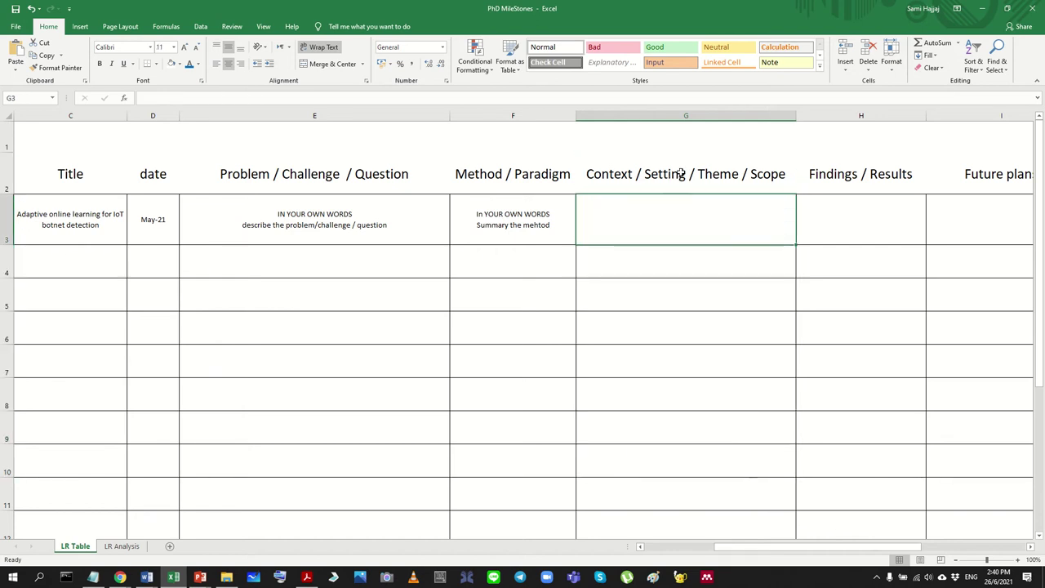
Step: Check entry 1's Findings / Results cell, and skim PDF 1's Experiments section from Setup through Evaluation metrics to the Conclusion
click(861, 221)
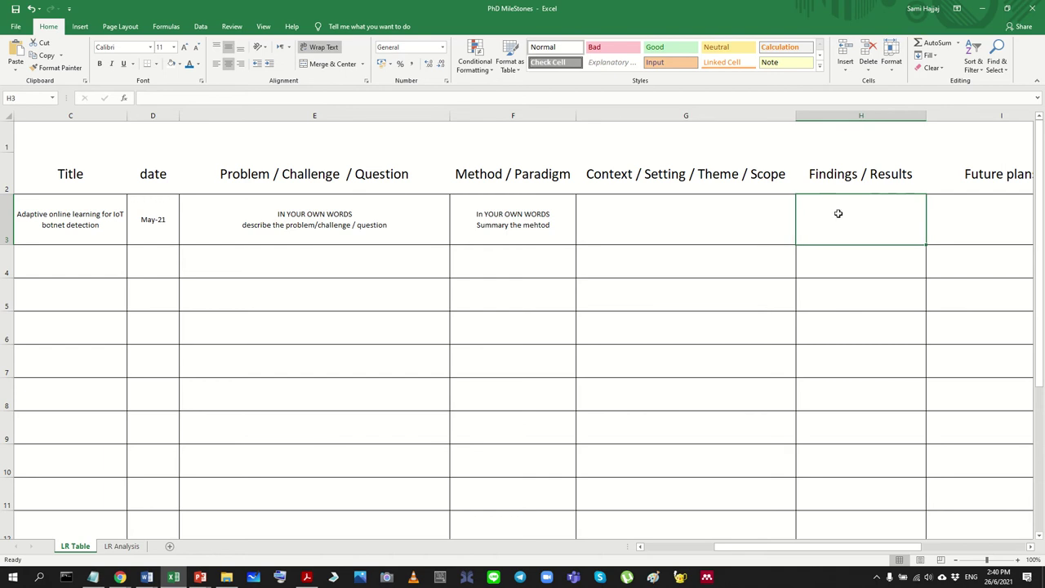
scroll(850, 235, down, 1)
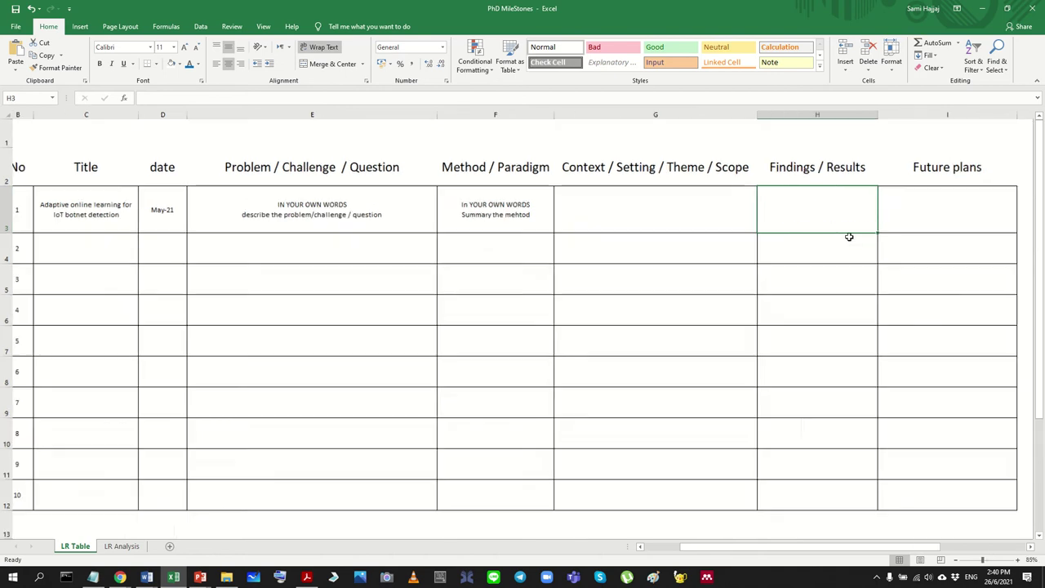
scroll(850, 237, down, 1)
click(307, 577)
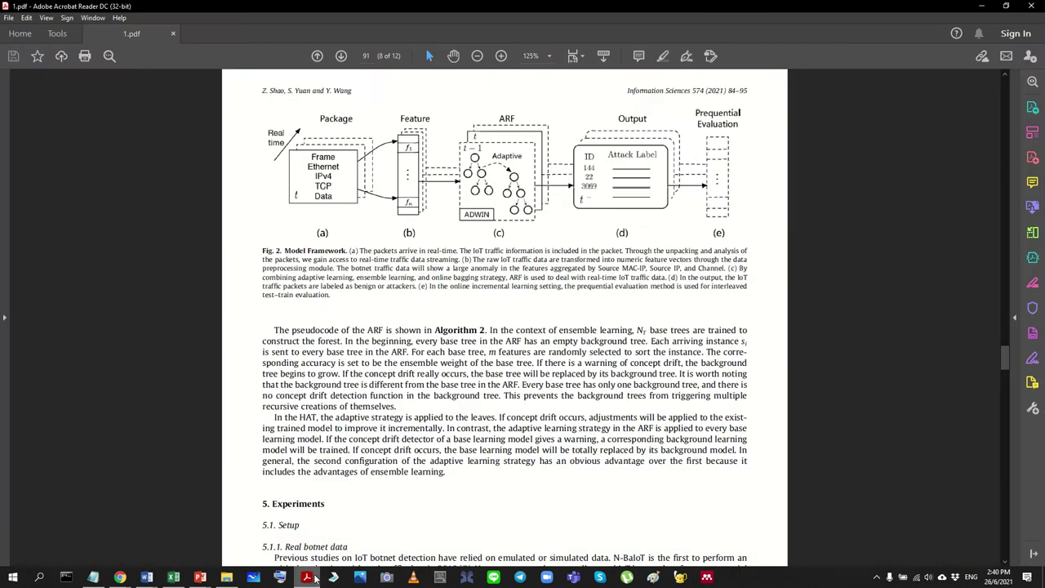
scroll(413, 461, down, 5)
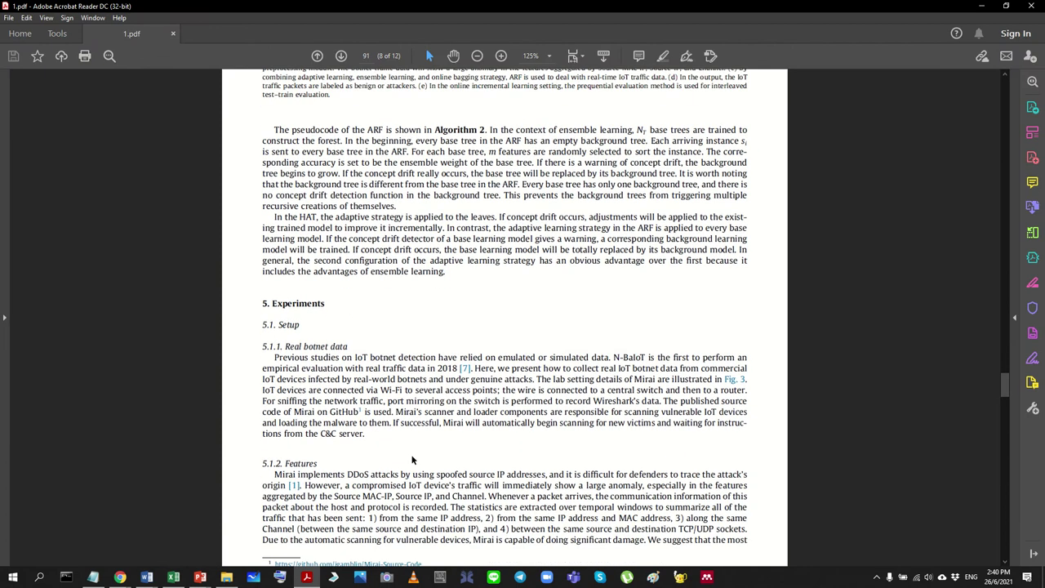
scroll(413, 462, down, 12)
scroll(411, 444, up, 12)
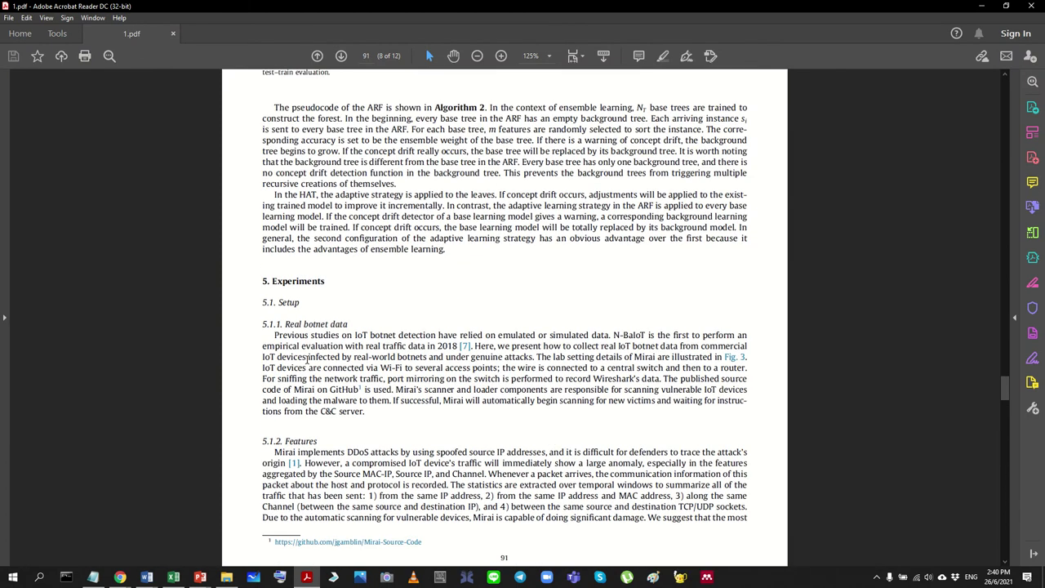
drag(282, 303, 490, 518)
scroll(406, 459, down, 10)
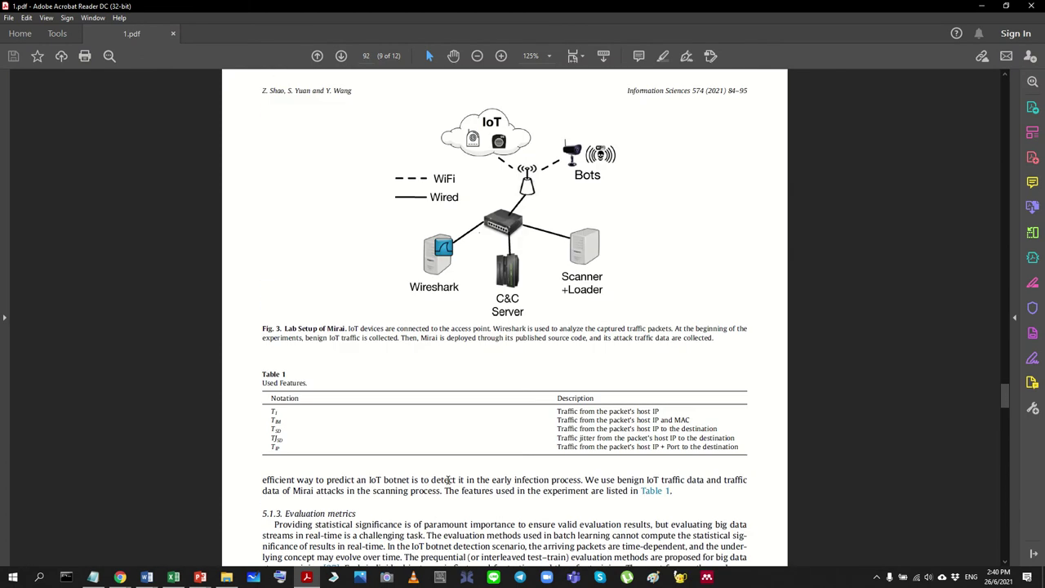
scroll(406, 459, down, 15)
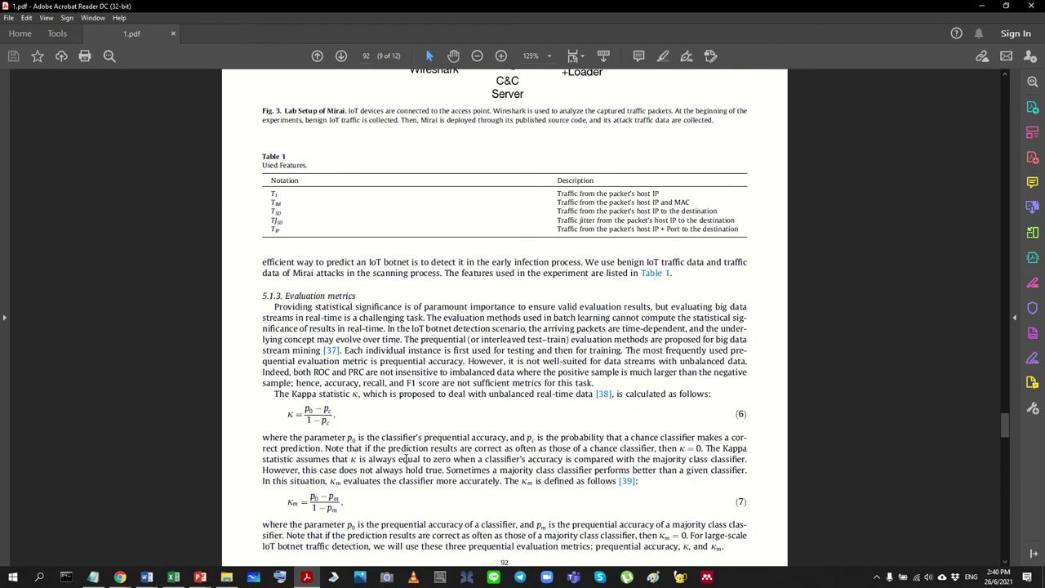
scroll(405, 459, down, 20)
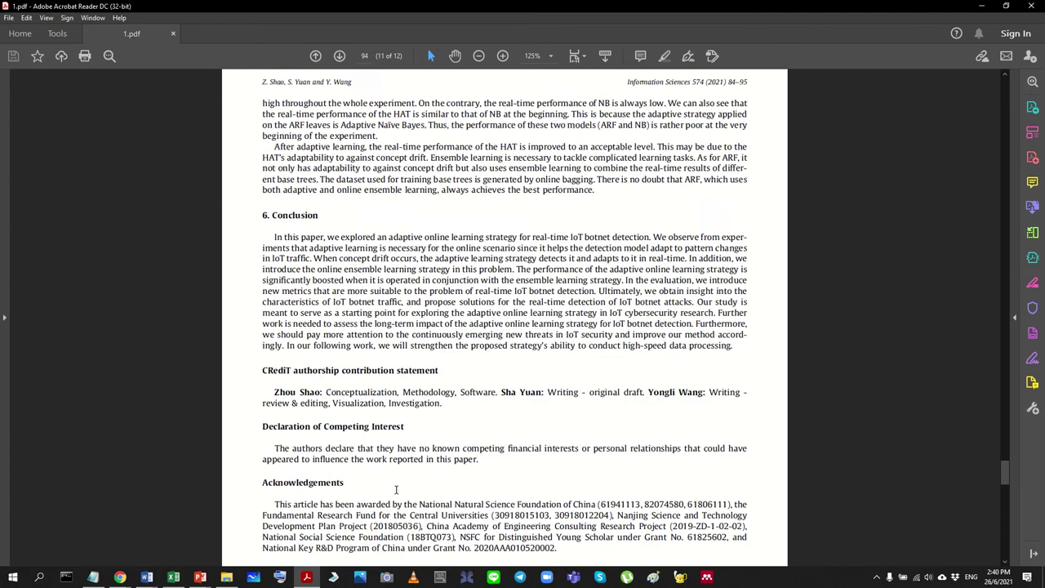
Step: Locate section 5.2.2 Results and analysis in PDF 1 and read it together with Table 2 and the Fig. 4 performance charts
scroll(395, 493, up, 10)
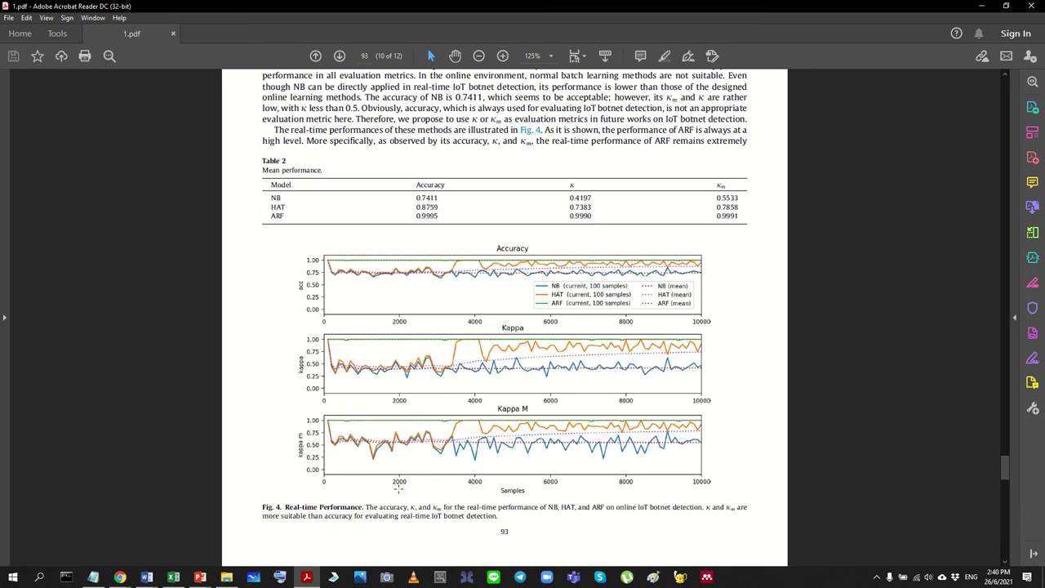
scroll(399, 488, down, 8)
scroll(445, 396, down, 3)
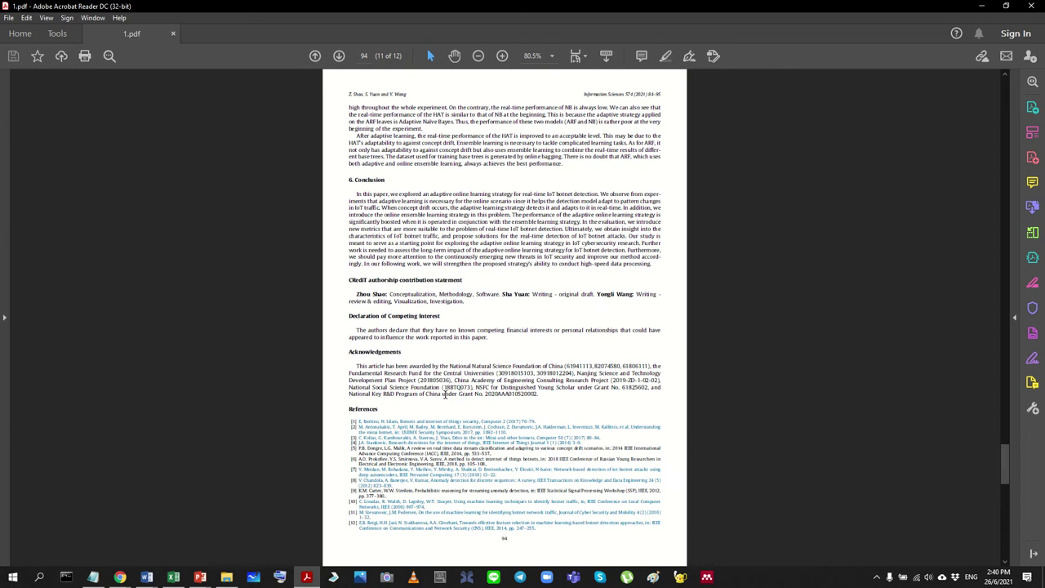
scroll(440, 258, up, 3)
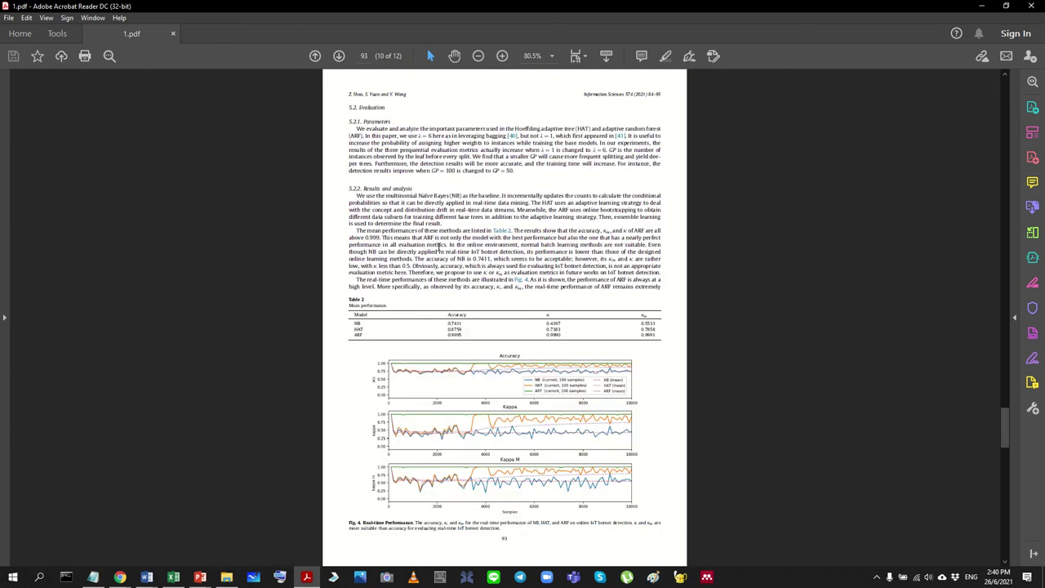
drag(364, 189, 462, 197)
scroll(462, 286, up, 2)
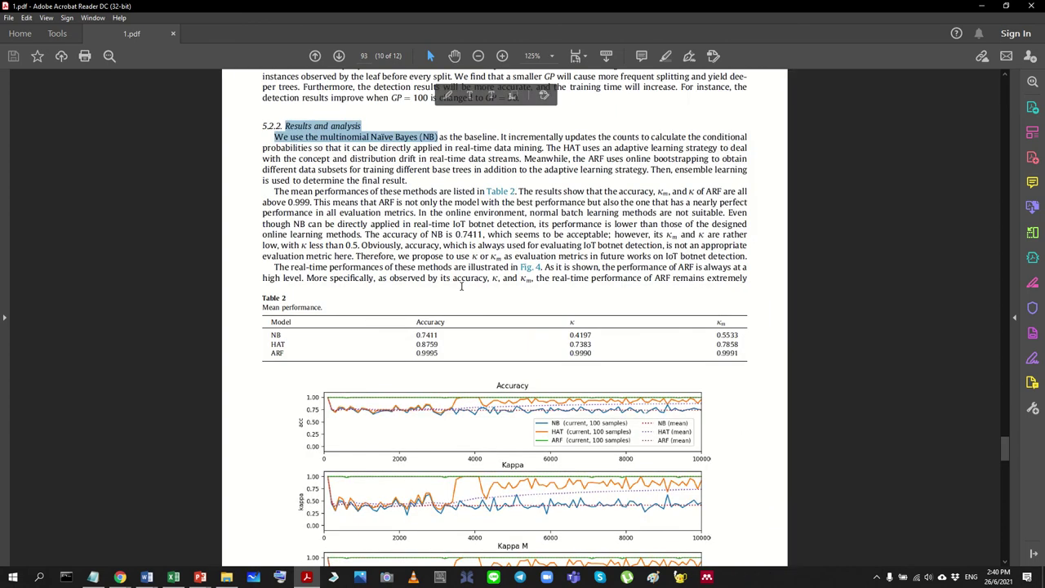
click(385, 245)
drag(270, 136, 623, 279)
click(623, 277)
scroll(549, 337, down, 1)
scroll(549, 337, down, 1)
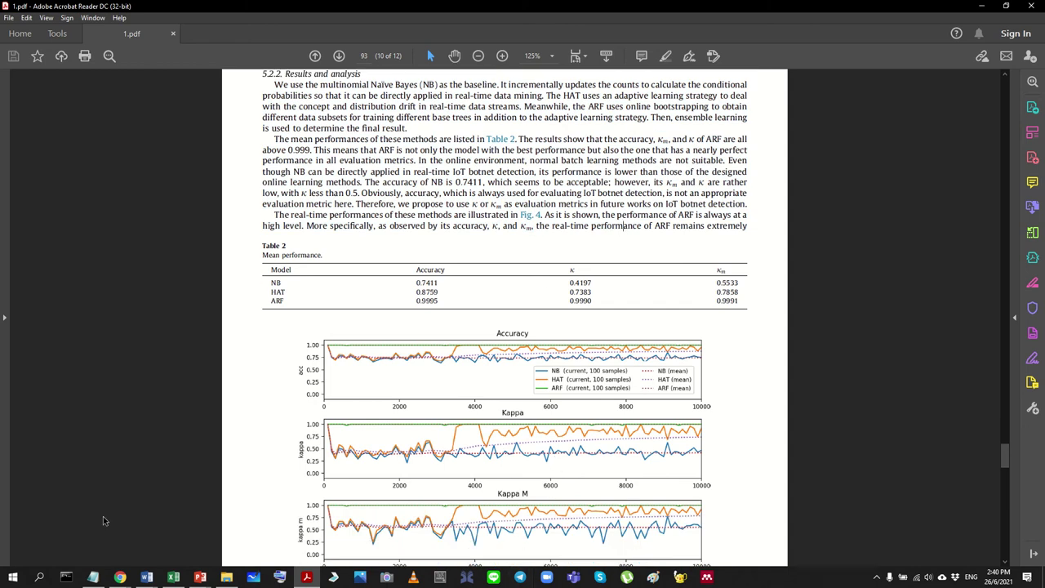
Step: In Excel, enter "IN YOUR OWN WORDS" and "summarize the findings, results, etc." on two lines in entry 1's Findings / Results cell and widen the column slightly
click(173, 577)
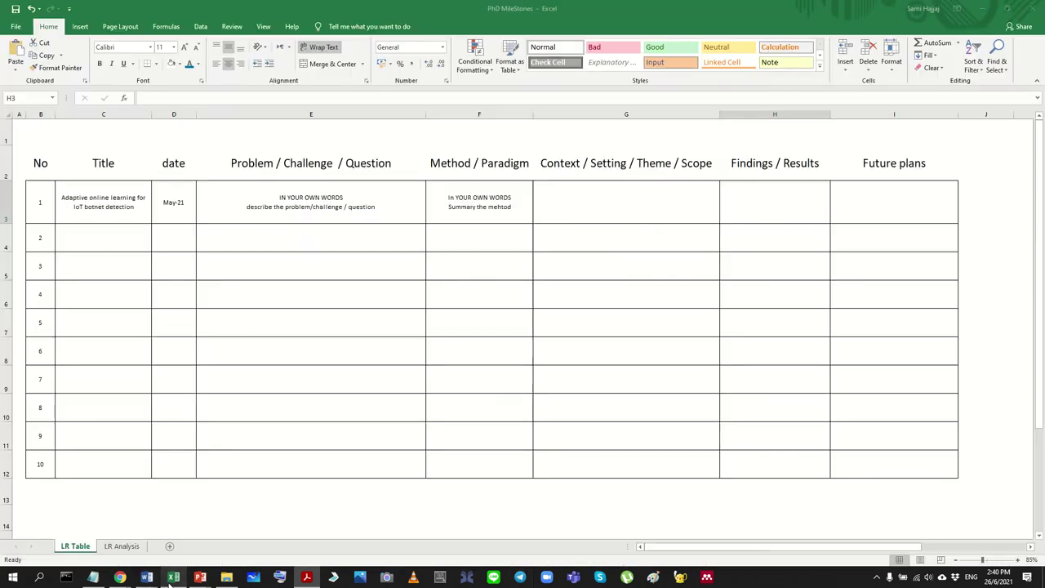
double_click(759, 206)
text(IN)
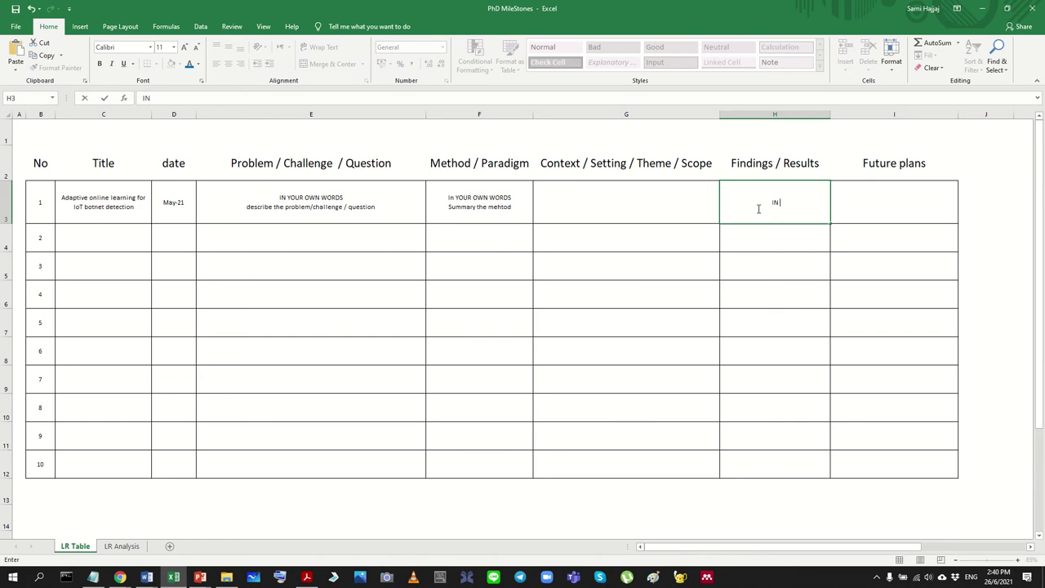
text( YOUR OWN WORDS)
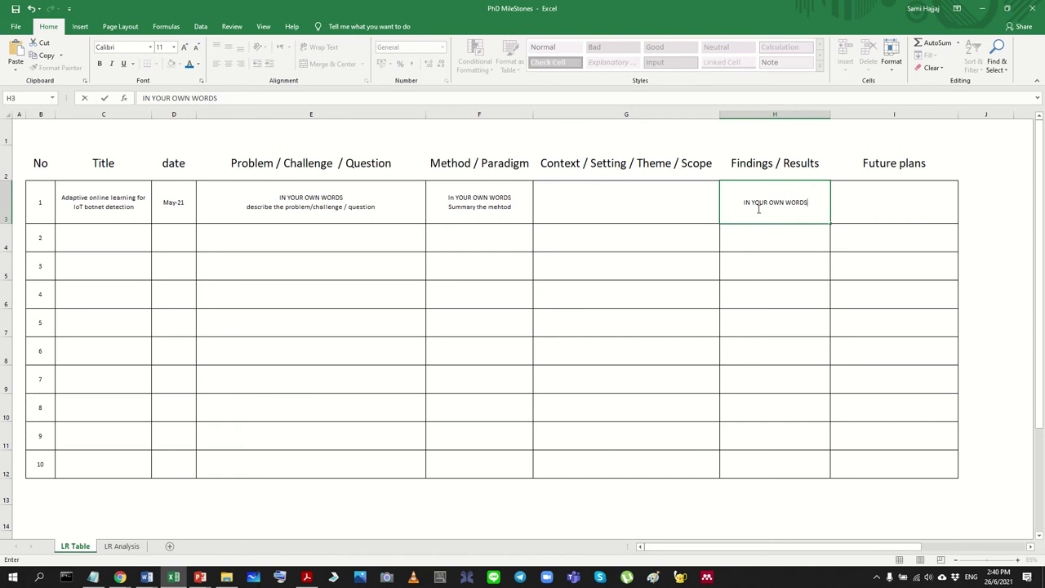
key(alt+Return)
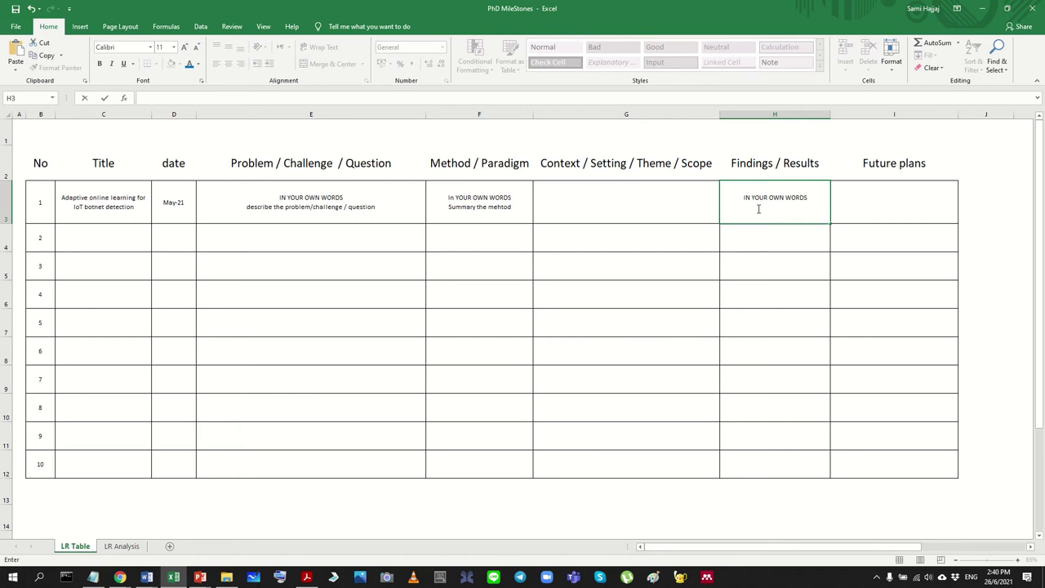
text(summarize the finding,)
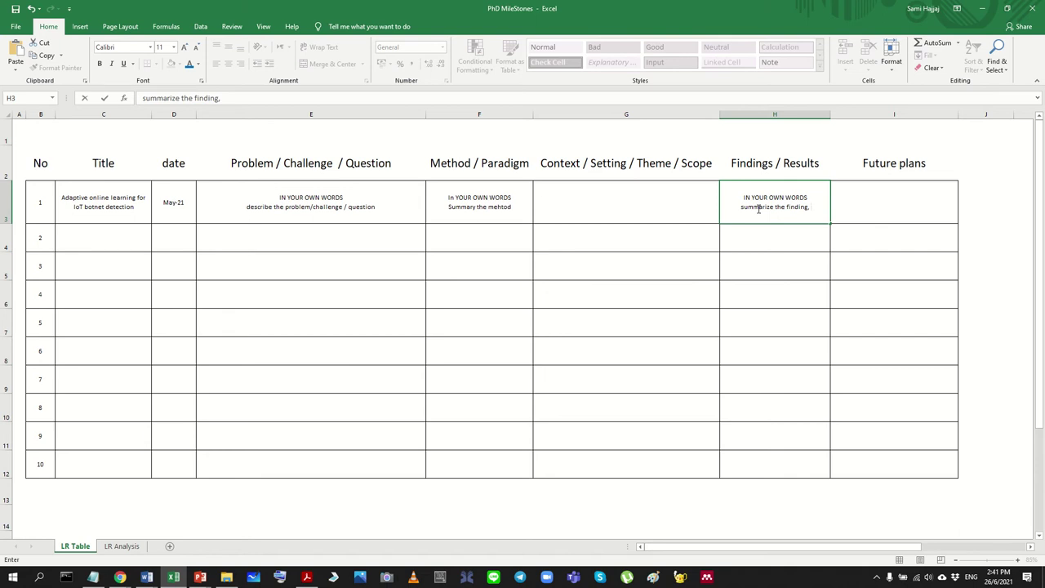
key(BackSpace)
key(BackSpace)
text(s, results, etc.)
key(Return)
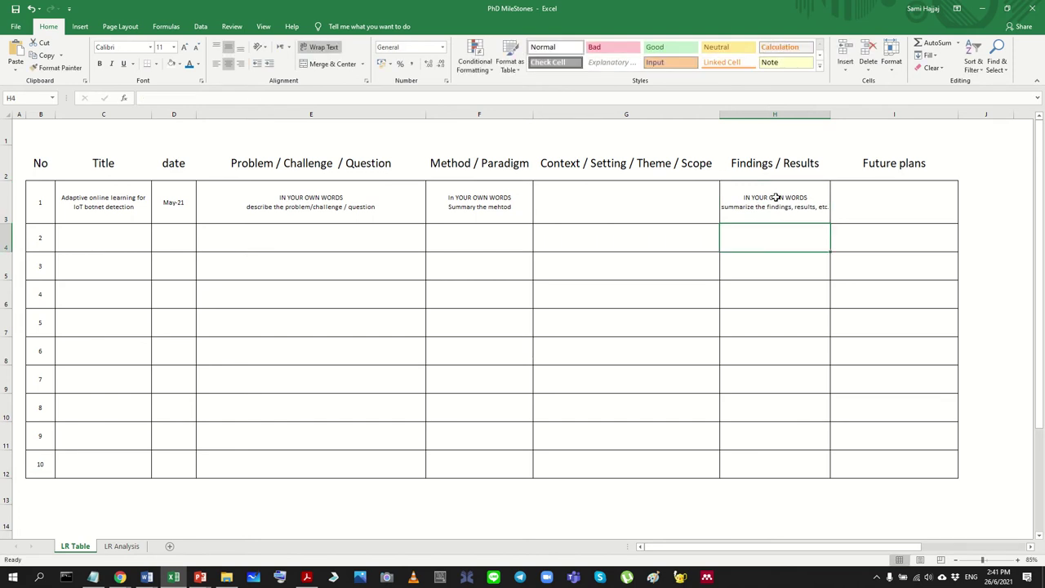
drag(831, 115, 838, 115)
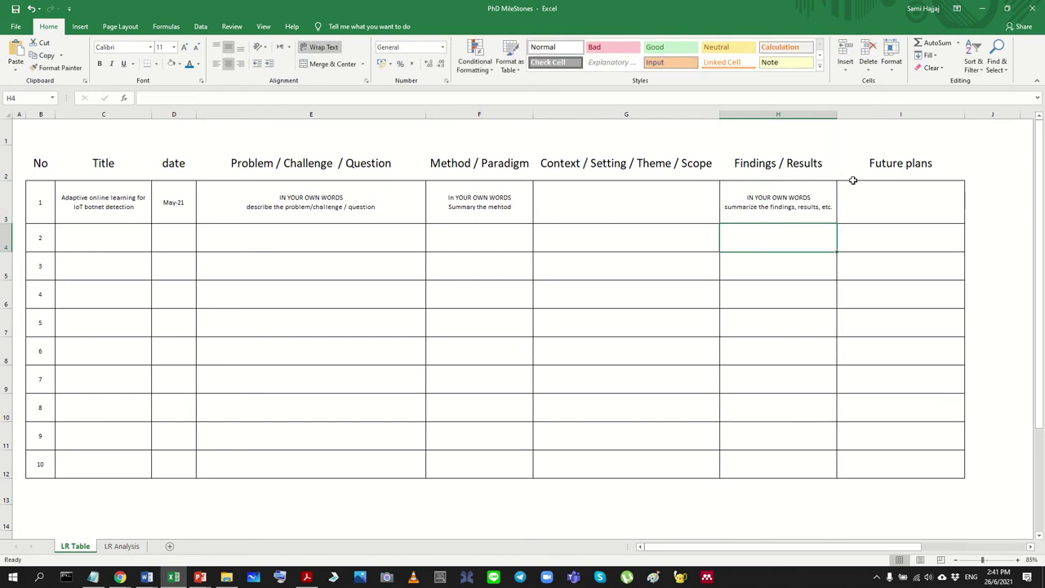
Step: Copy the sentence beginning "Further work is needed to assess the long-term impact" from PDF 1's Conclusion and return to the LR Table
click(884, 200)
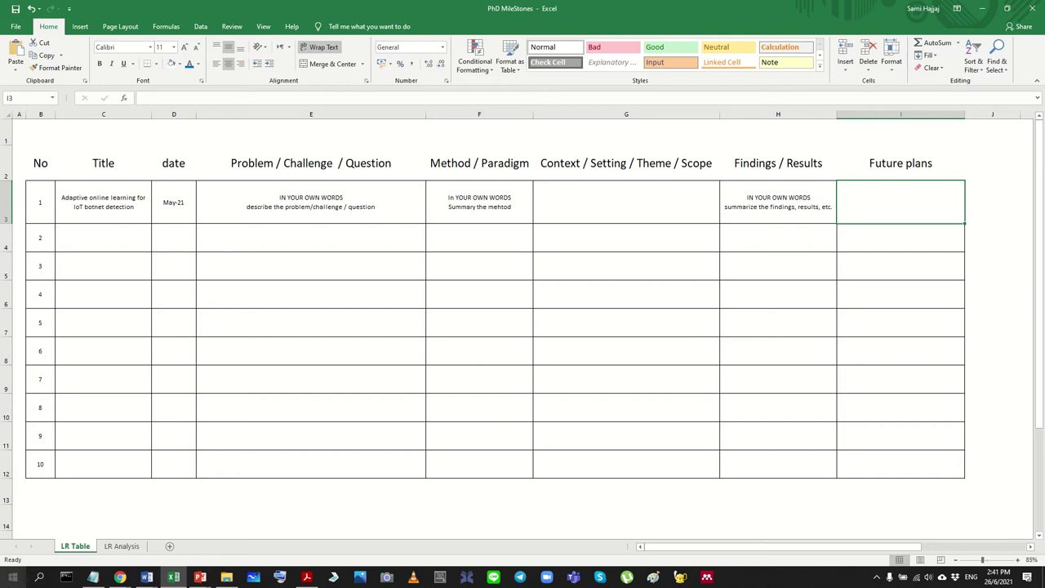
click(306, 577)
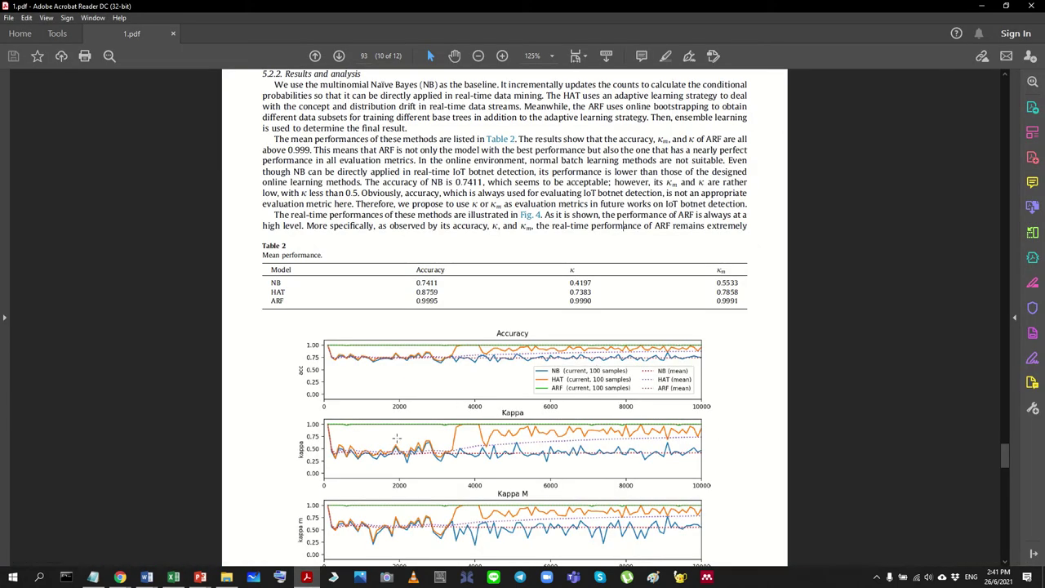
scroll(397, 479, down, 15)
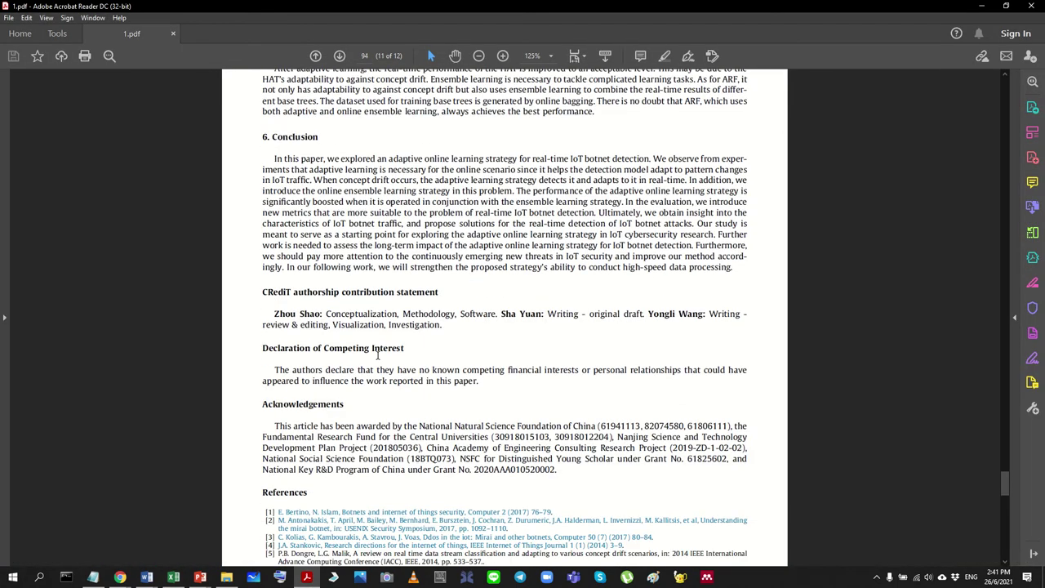
scroll(529, 256, up, 1)
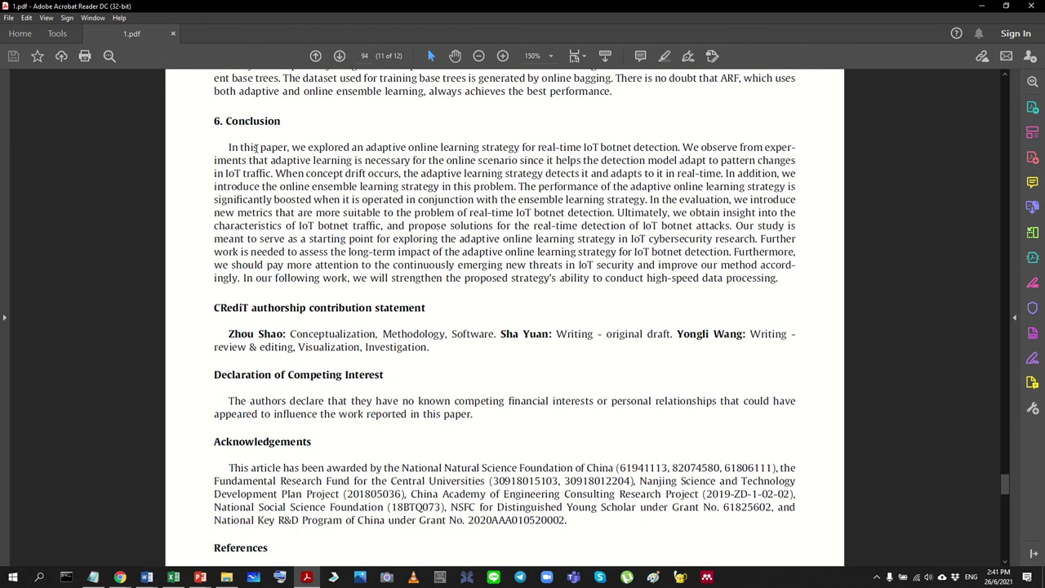
drag(227, 121, 780, 279)
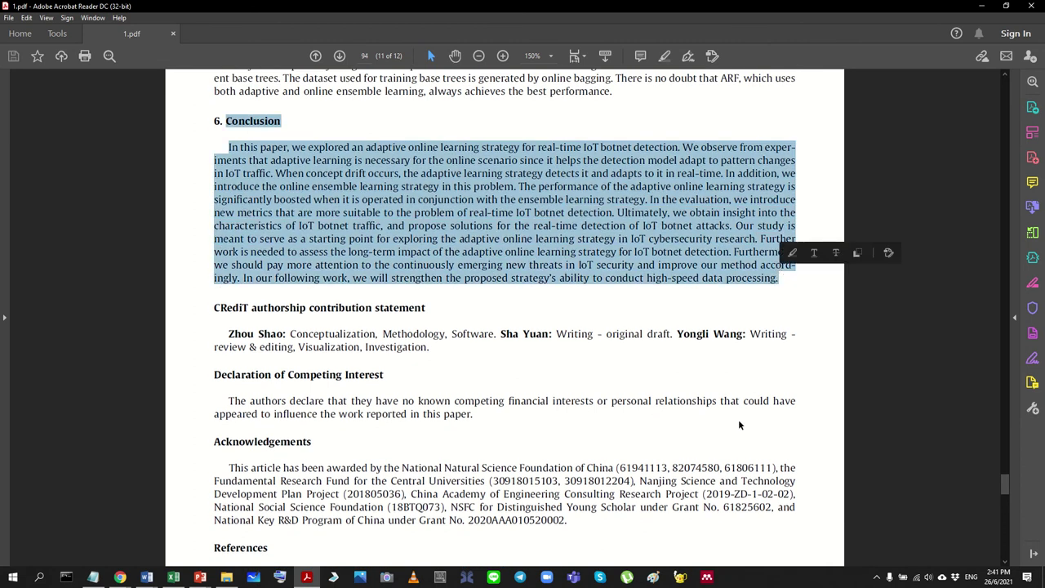
click(655, 429)
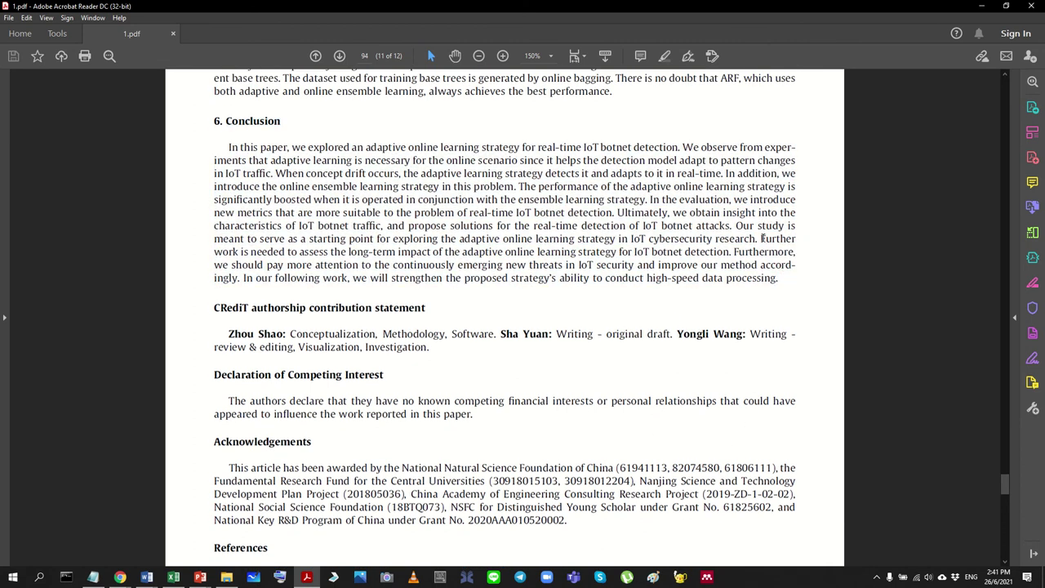
drag(762, 238, 730, 252)
click(706, 268)
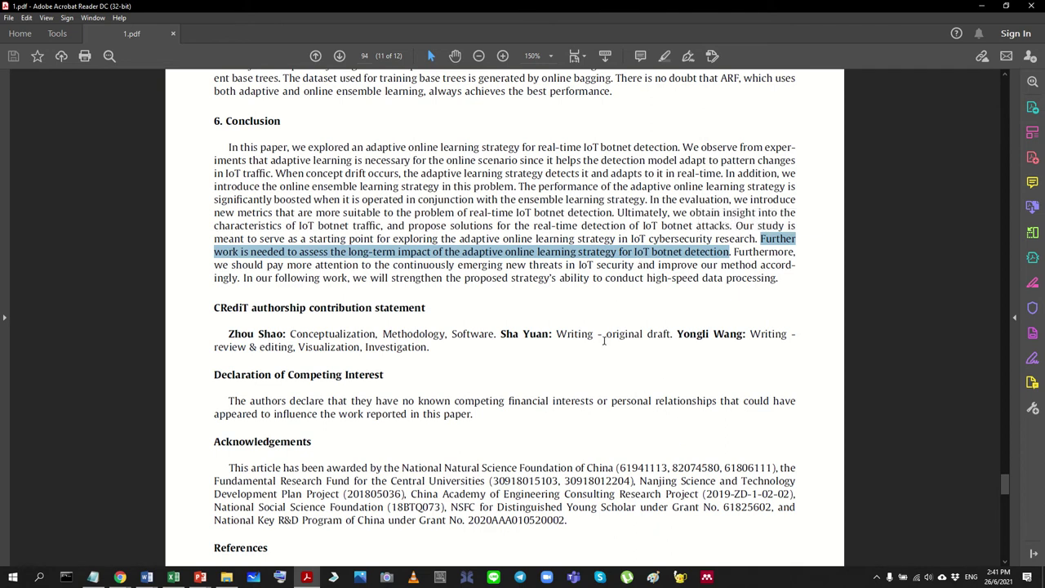
right_click(654, 254)
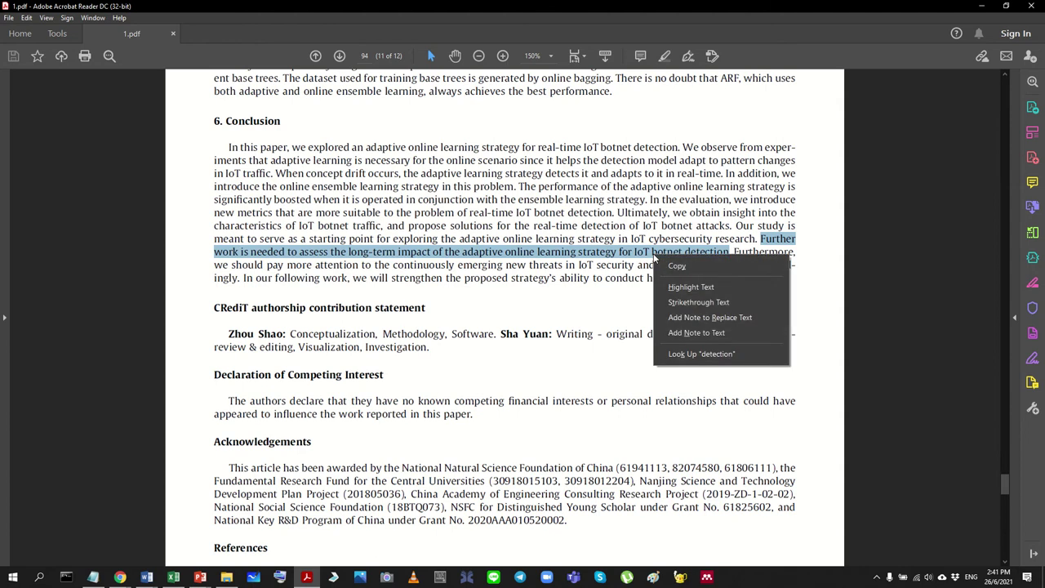
click(719, 269)
click(982, 6)
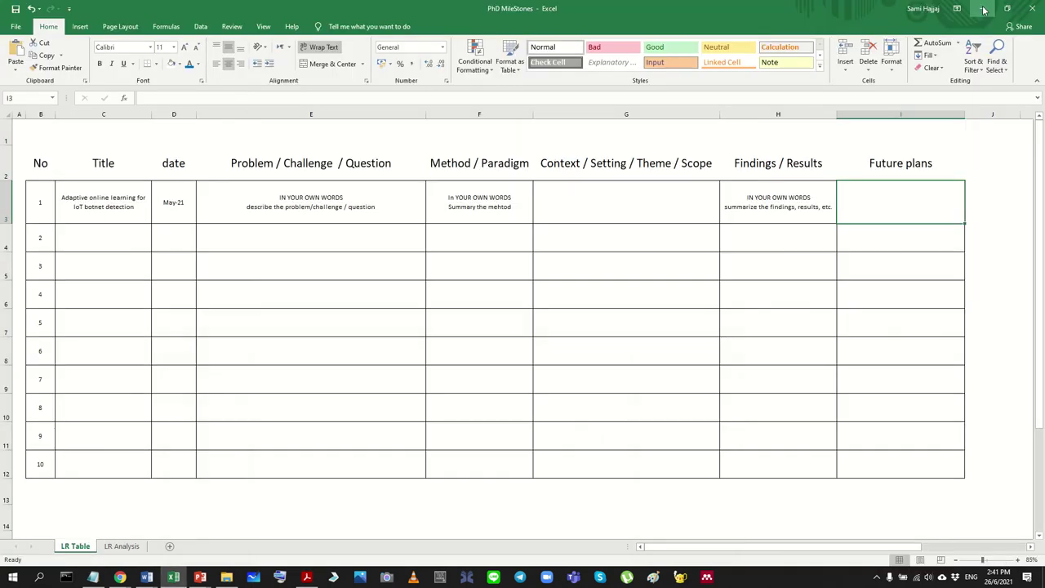
Step: Try pasting the copied sentence on its own into entry 1's Future plans cell, recheck PDF 1, and clear the cell
double_click(903, 201)
key(ctrl+v)
key(Return)
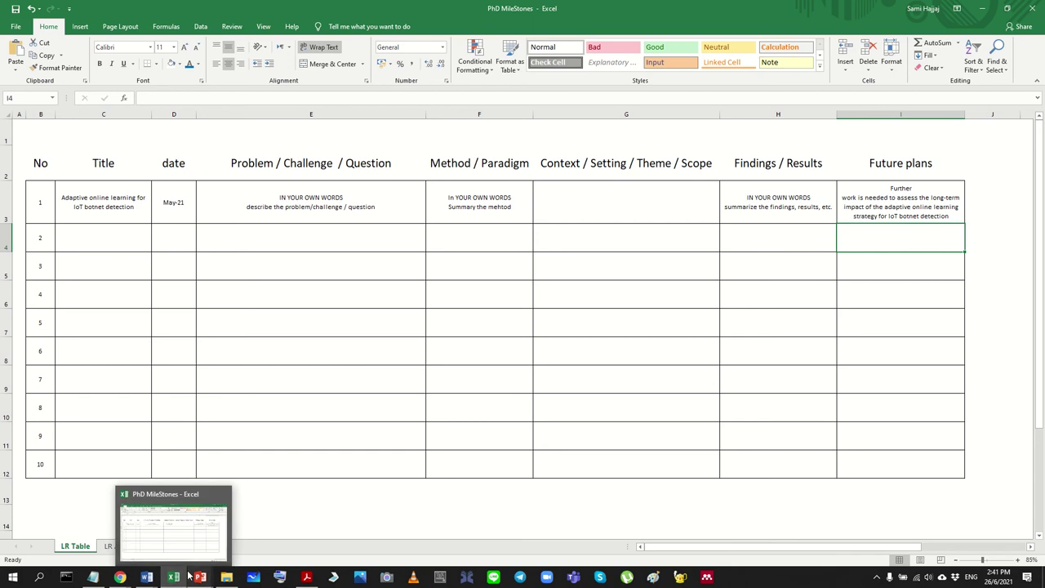
click(306, 577)
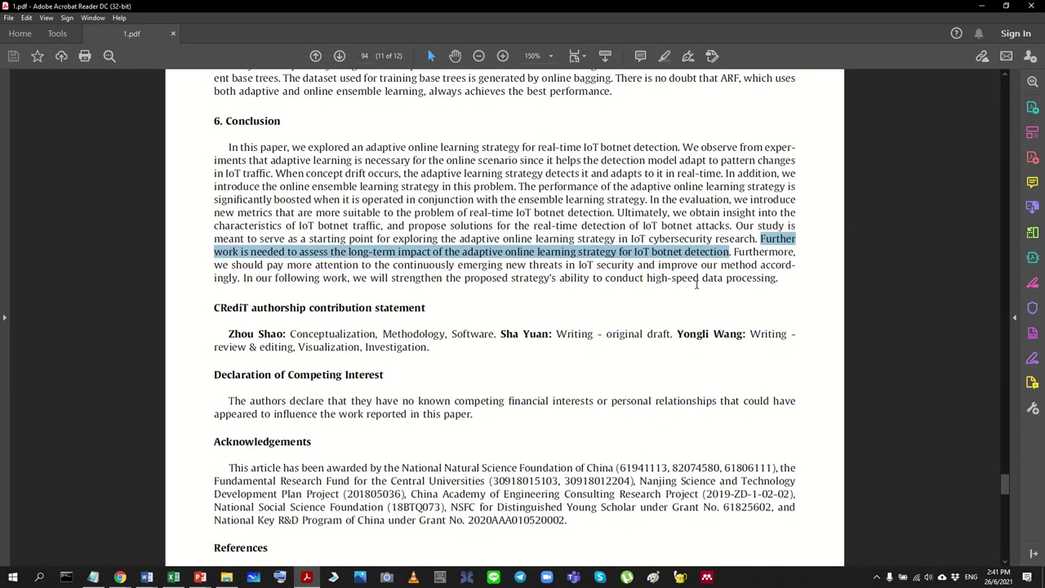
click(982, 6)
click(894, 207)
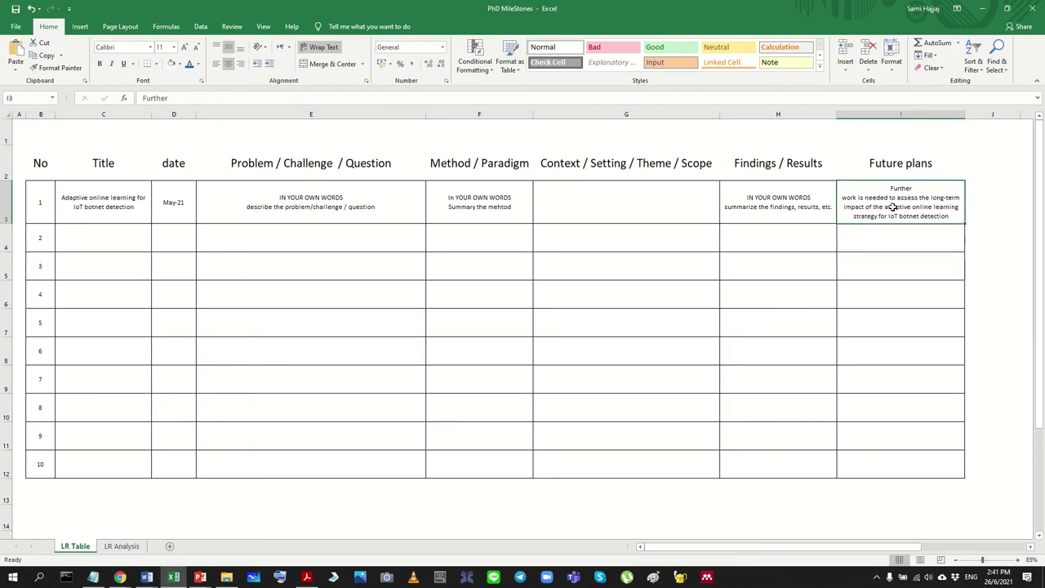
key(Delete)
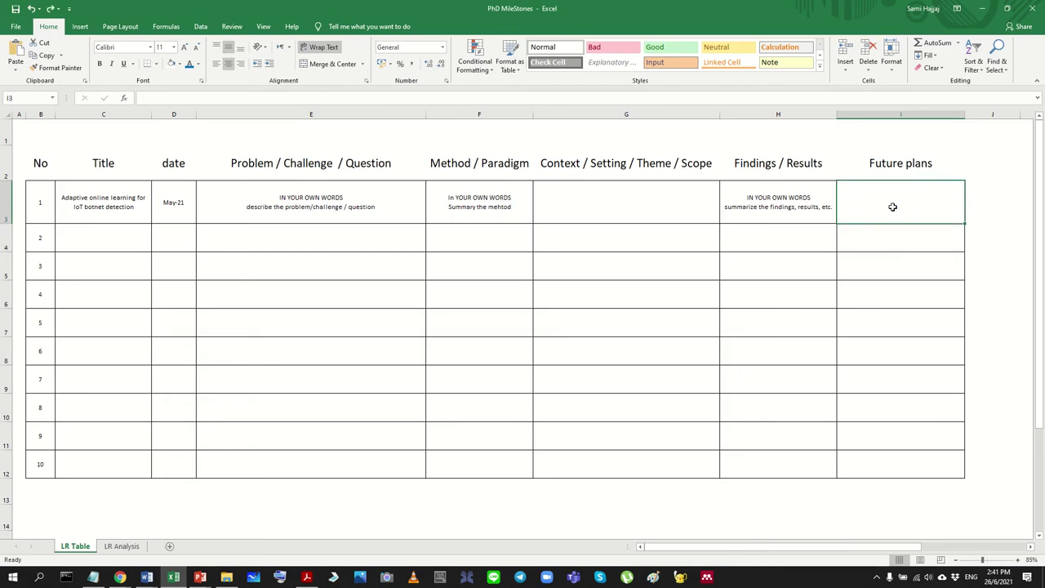
Step: Fill entry 1's Future plans with "IN YOUR OWN WORDS", "summarize future works", a blank line and the copied sentence, and make the row taller
text(IN YOUR OWN WORDS)
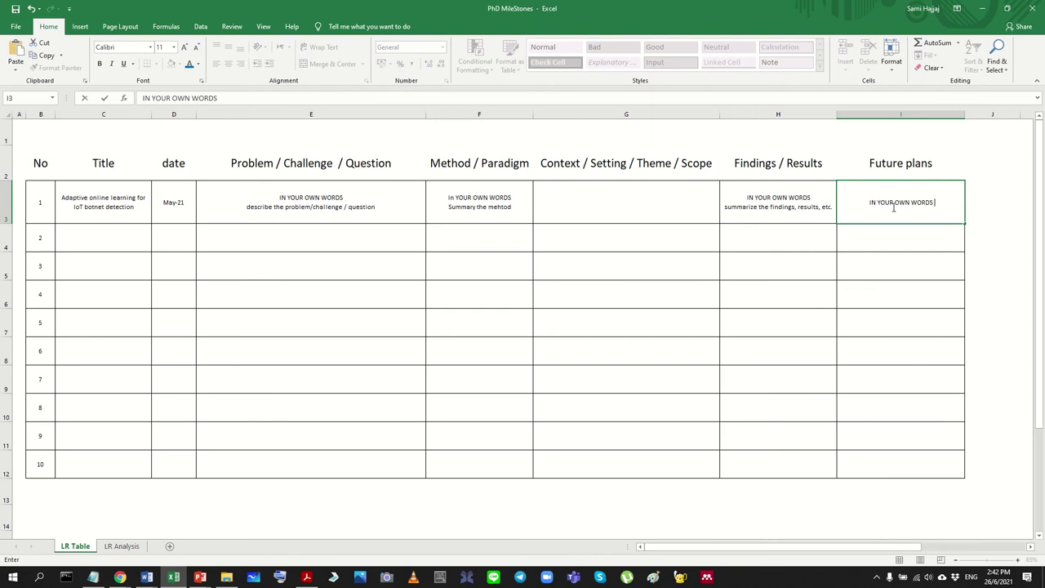
key(alt+Return)
text(summa)
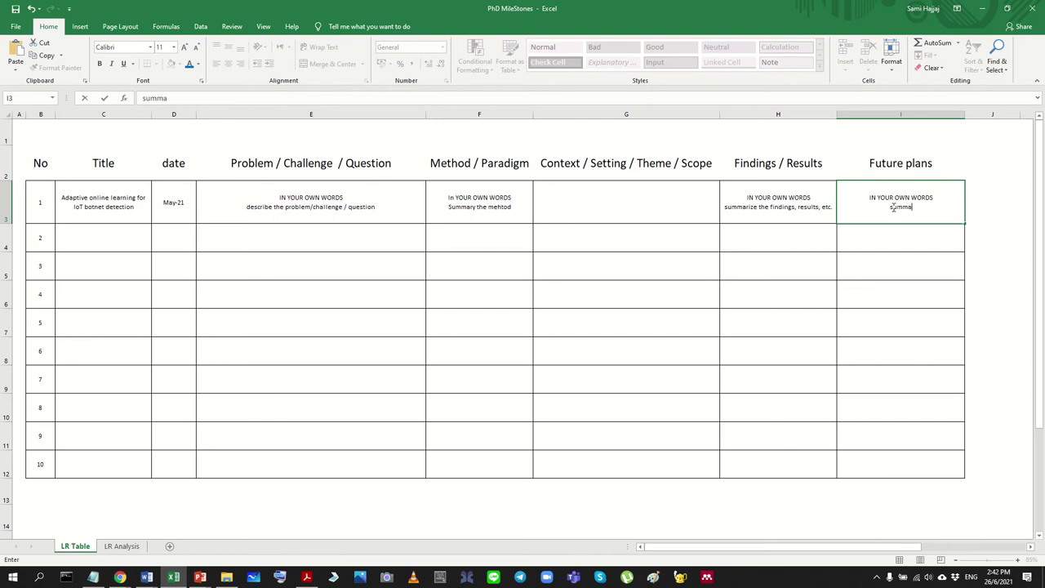
text(rize future works)
key(alt+Return)
key(alt+Return)
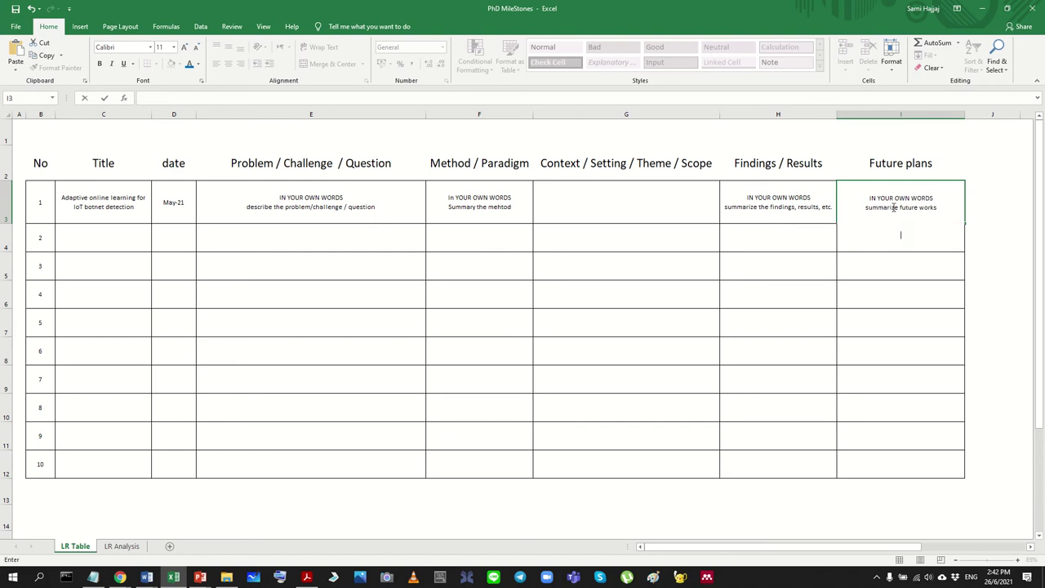
key(ctrl+v)
click(938, 382)
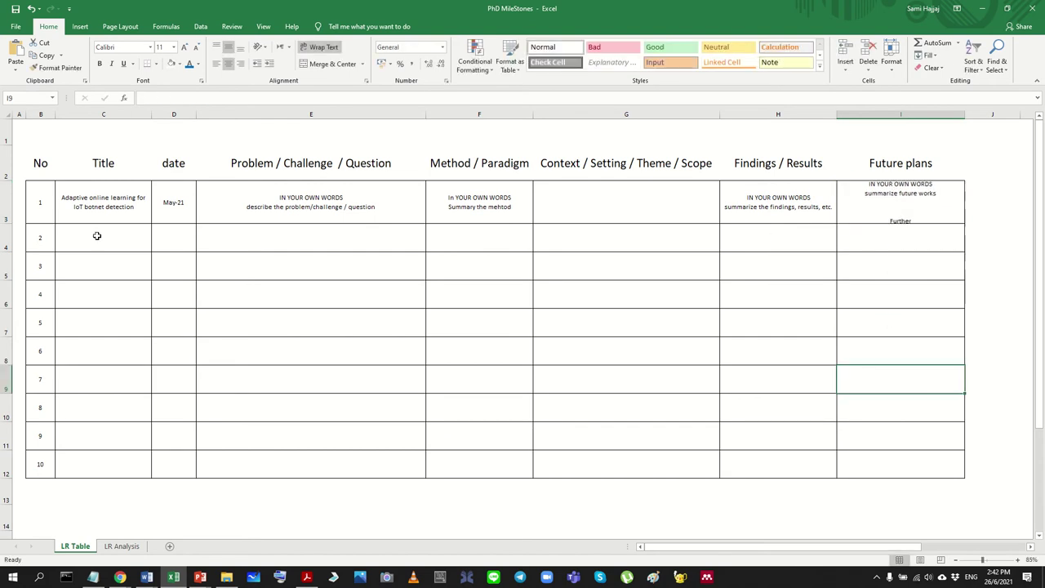
drag(4, 223, 4, 291)
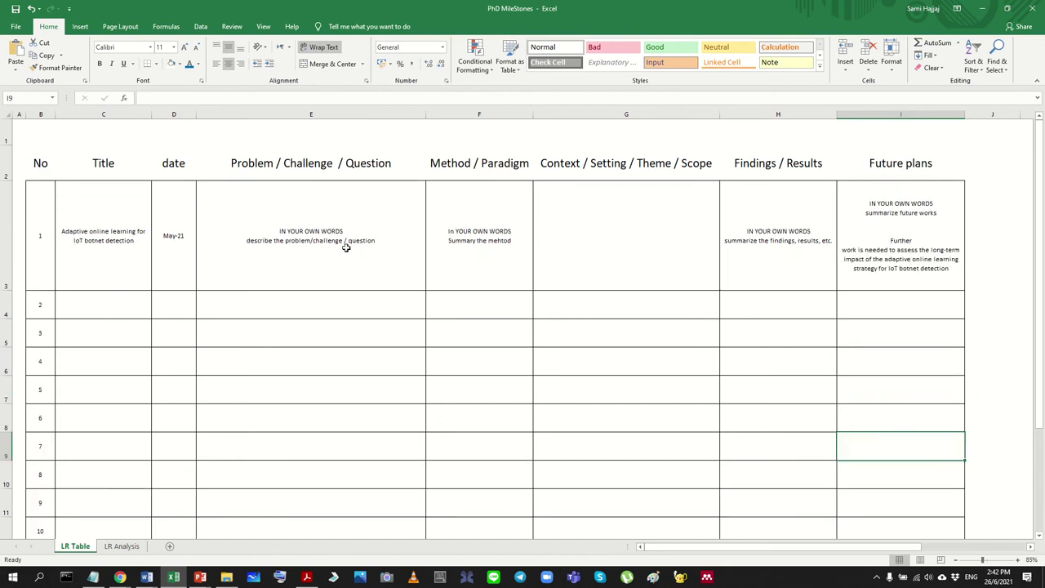
Step: Shorten the opening of the pasted Future plans sentence from "Further work is needed to assess" to "Assess"
double_click(918, 254)
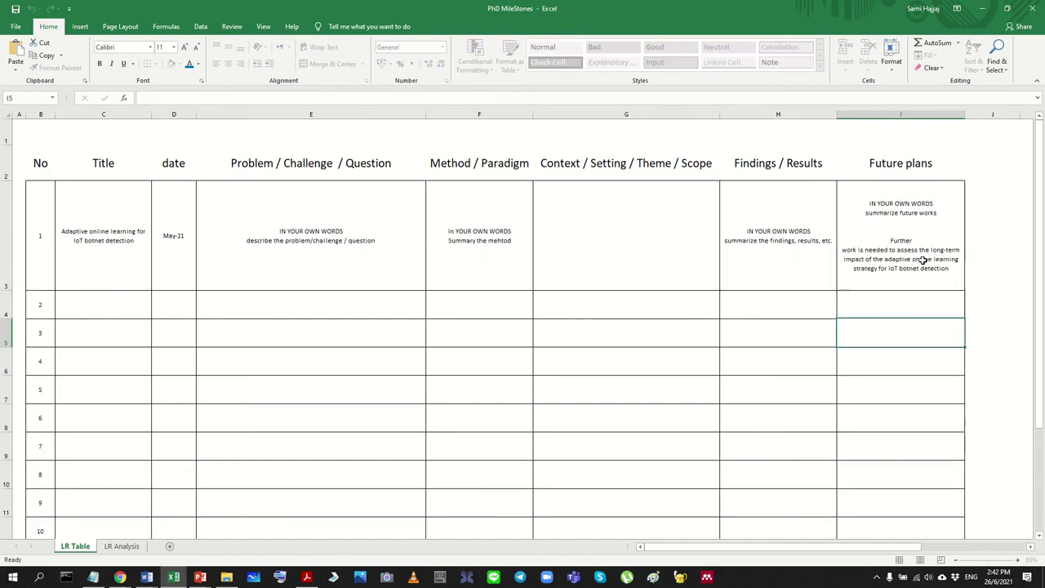
key(Escape)
double_click(914, 240)
key(Home)
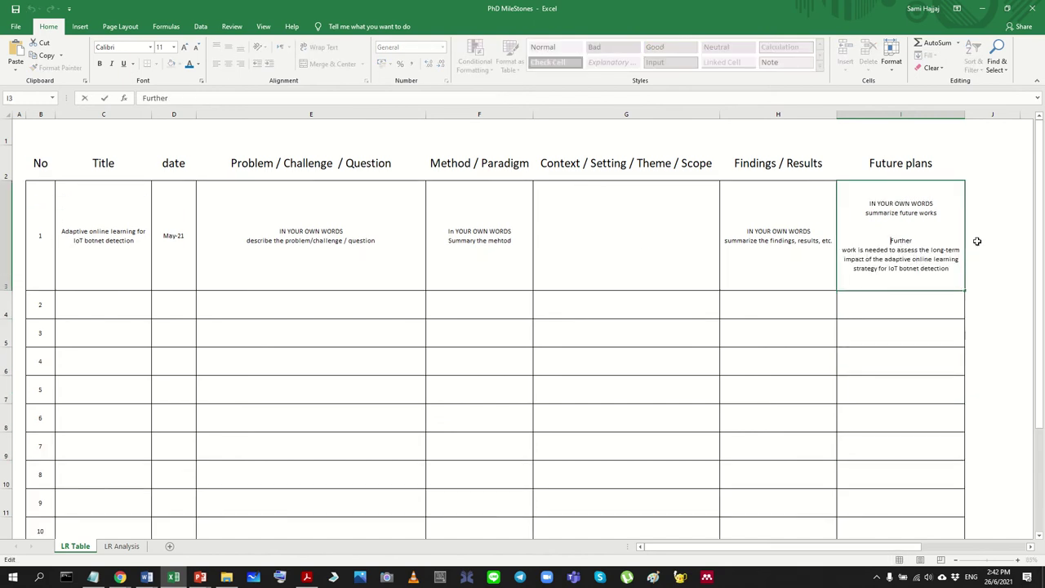
key(shift+End)
key(shift+Right)
key(shift+Right)
key(shift+Right)
key(shift+Right)
key(shift+Right)
key(shift+Right)
key(shift+Right)
key(shift+Right)
key(shift+Right)
key(shift+Right)
key(shift+Right)
key(shift+Right)
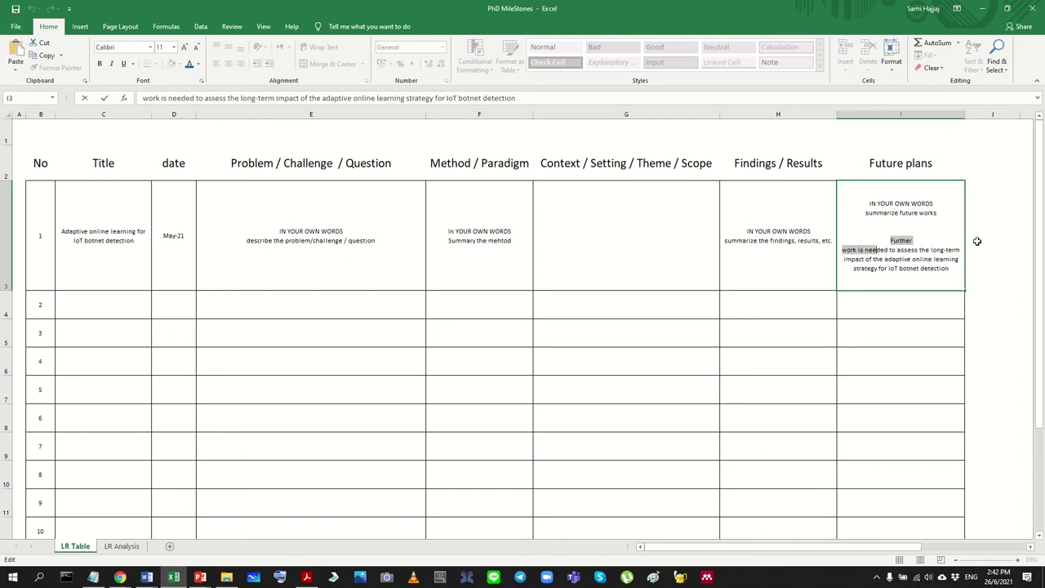
key(shift+Right)
key(shift+Right)
key(shift+Right)
key(shift+Right)
key(shift+Right)
key(shift+Right)
text(A)
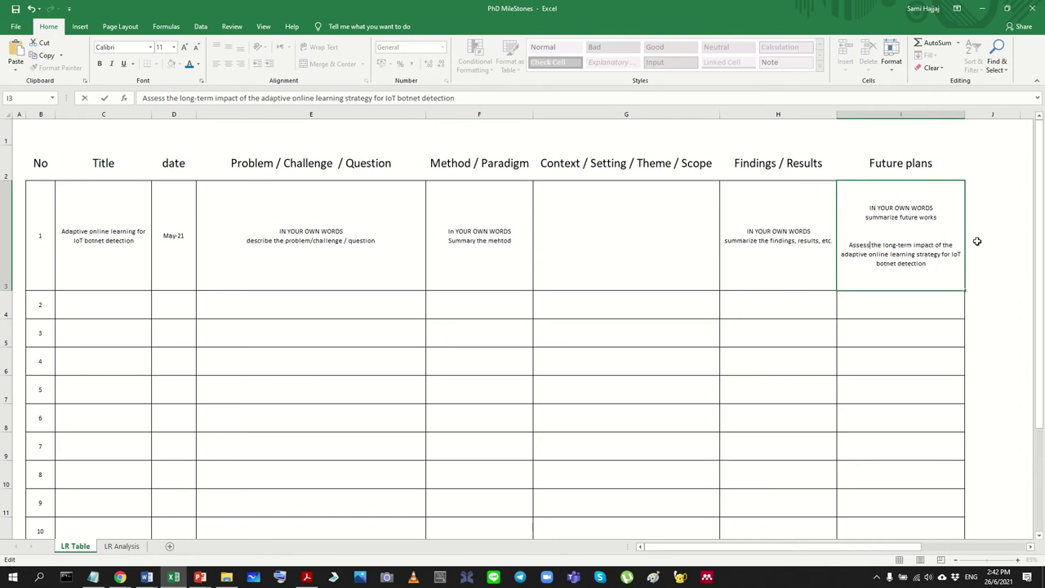
Step: Trim the Future plans sentence to "Assess long-term impact of adaptive online learning for IoT botnet detection" and reduce entry 1's row height
key(Delete)
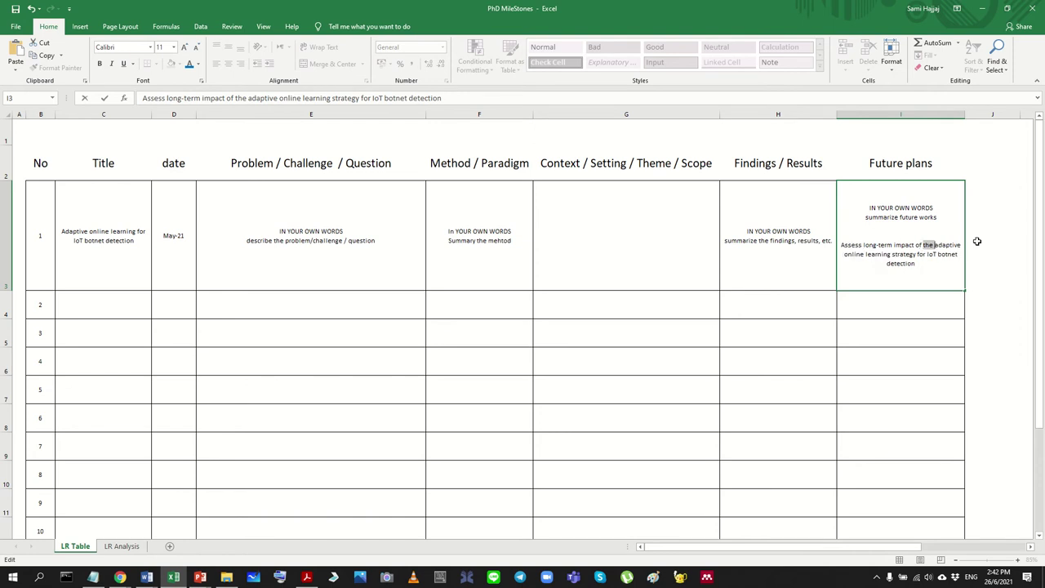
key(Delete)
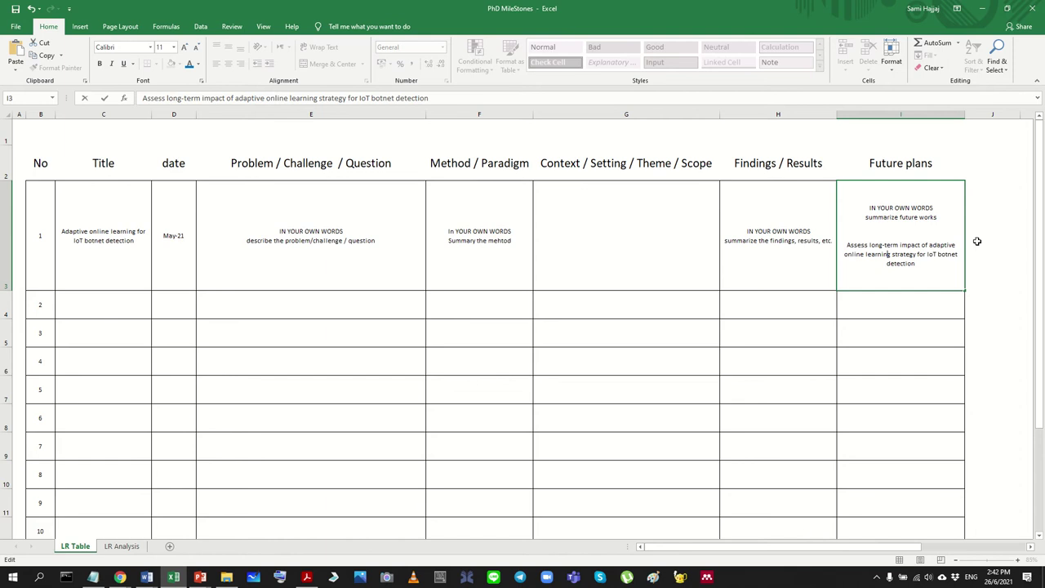
key(shift+Right)
key(shift+Right)
key(shift+Right)
key(shift+Right)
key(shift+Right)
key(shift+Right)
key(Delete)
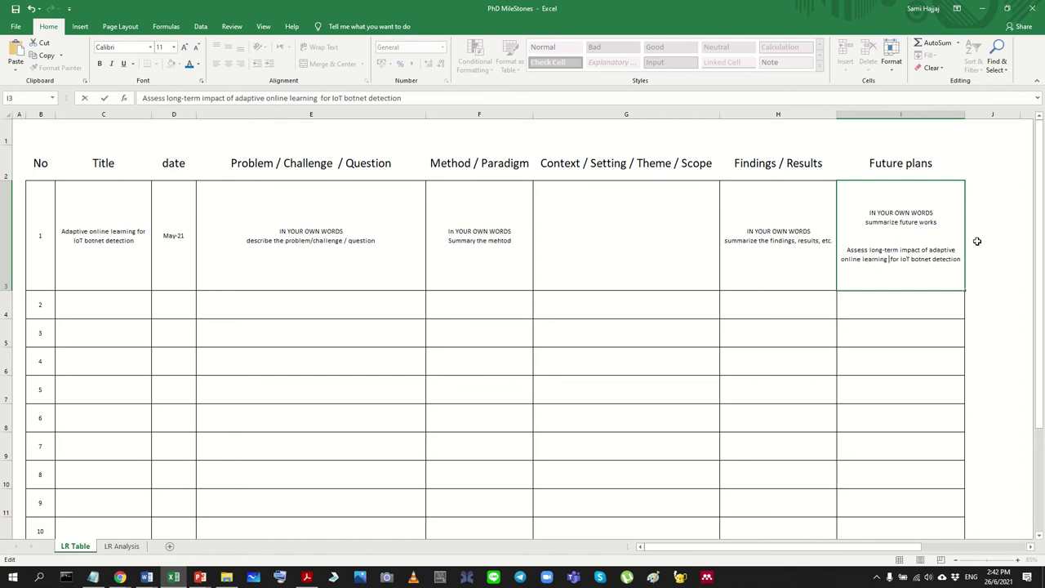
key(Delete)
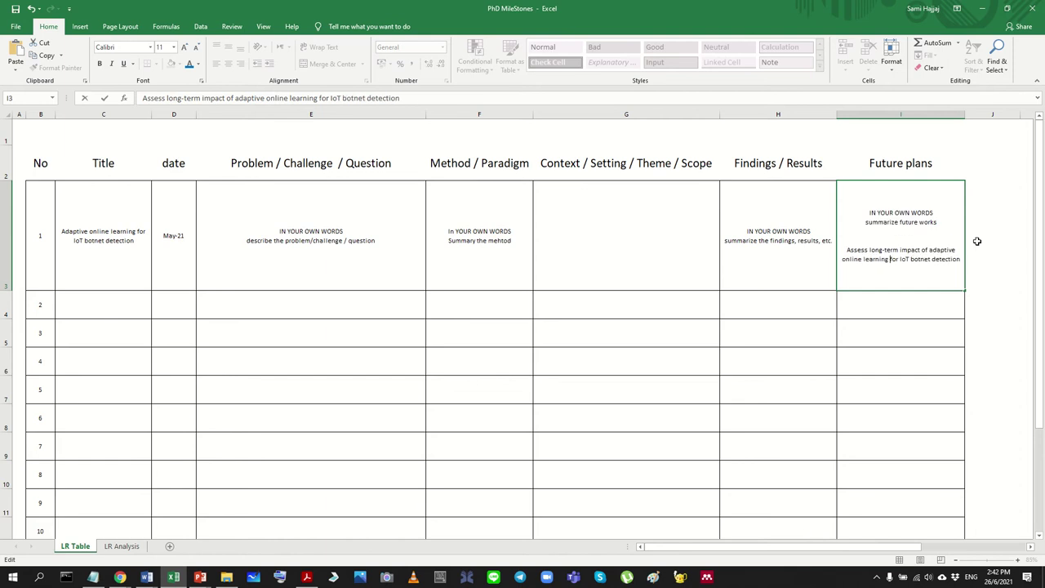
click(918, 315)
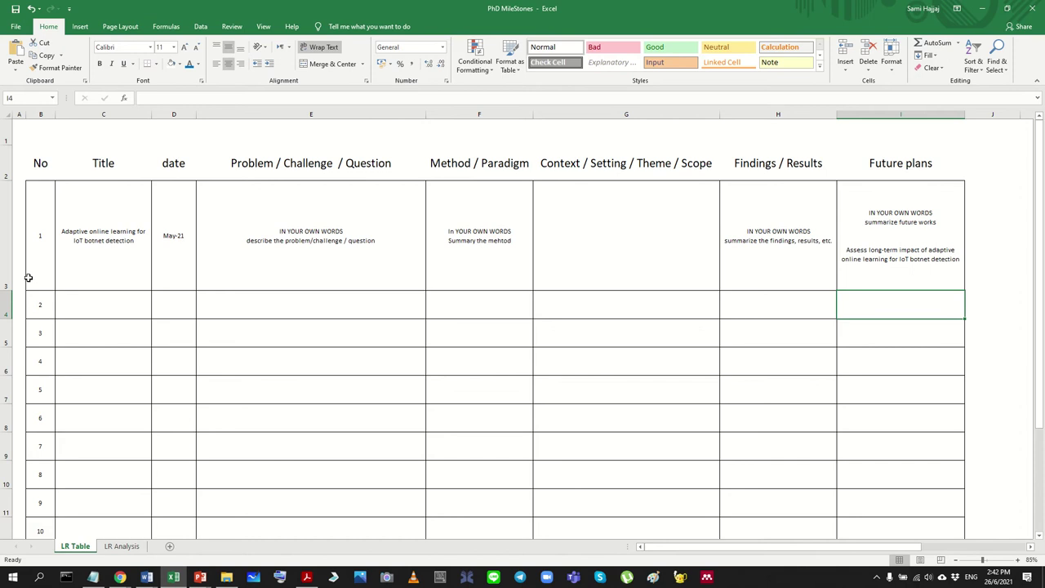
drag(9, 290, 8, 260)
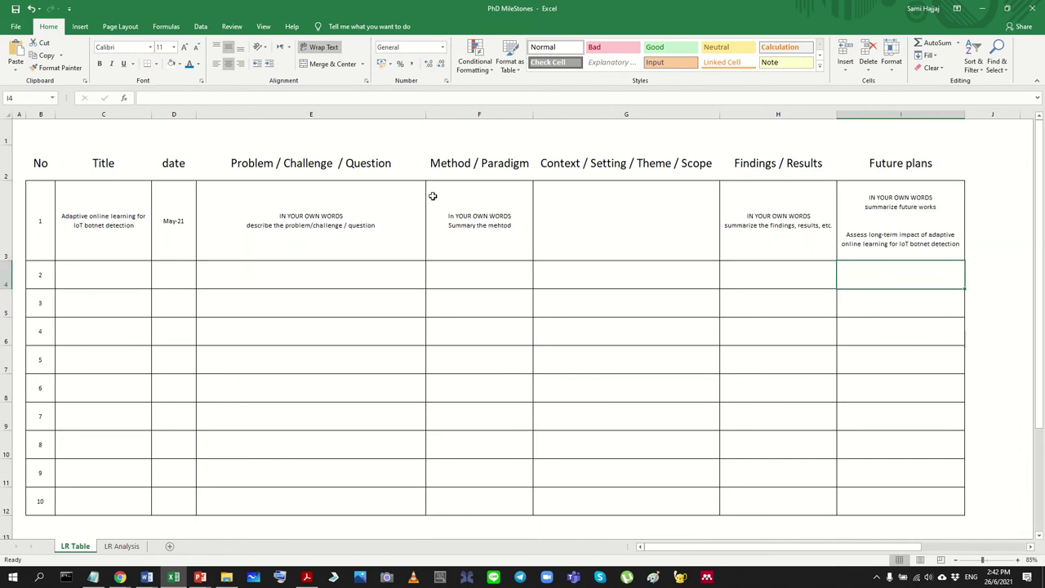
Step: Make the words "long-term impact" in entry 1's Future plans cell bold and red
click(935, 210)
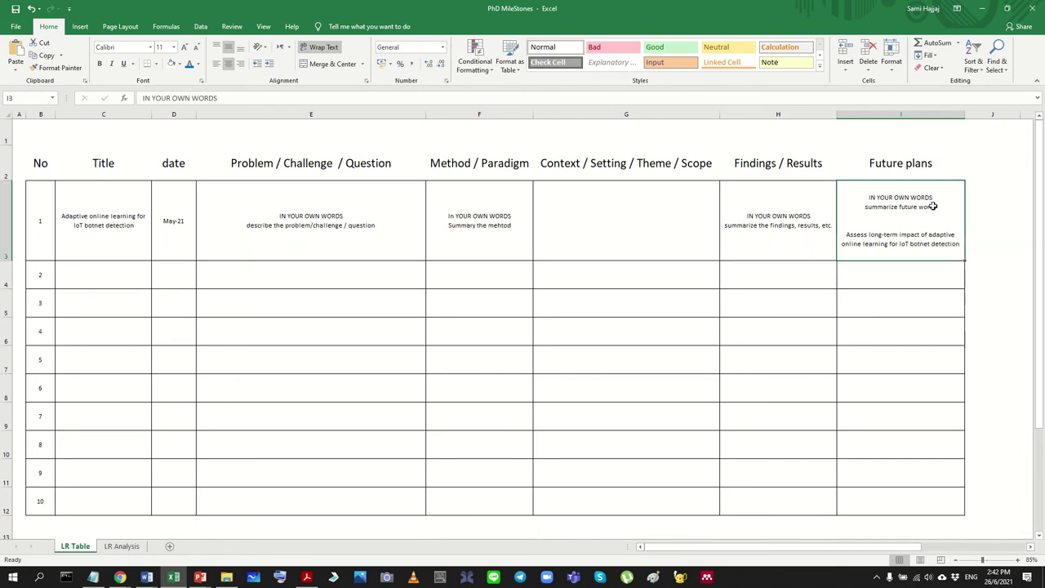
double_click(847, 237)
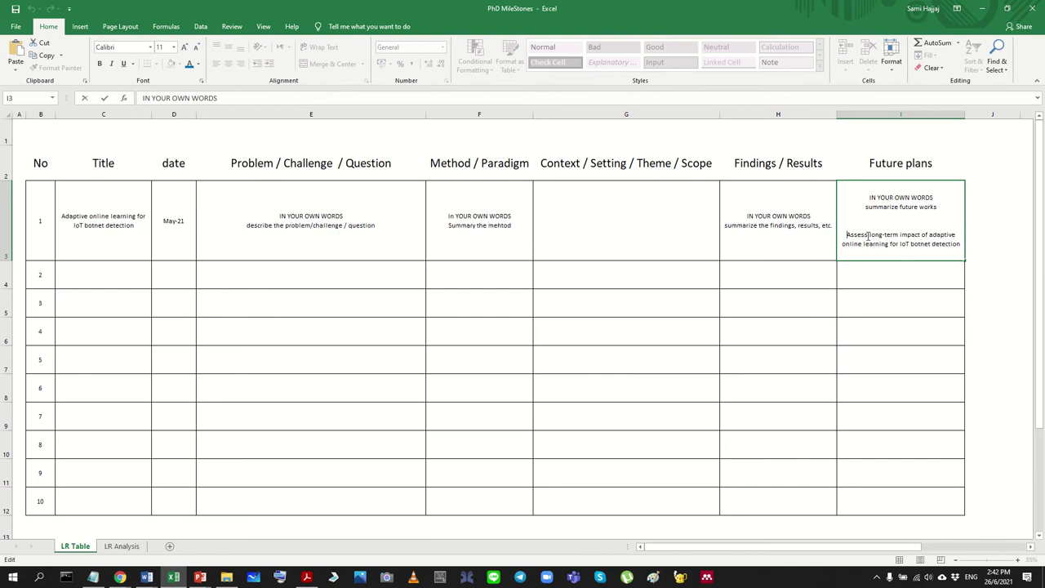
drag(869, 234, 920, 234)
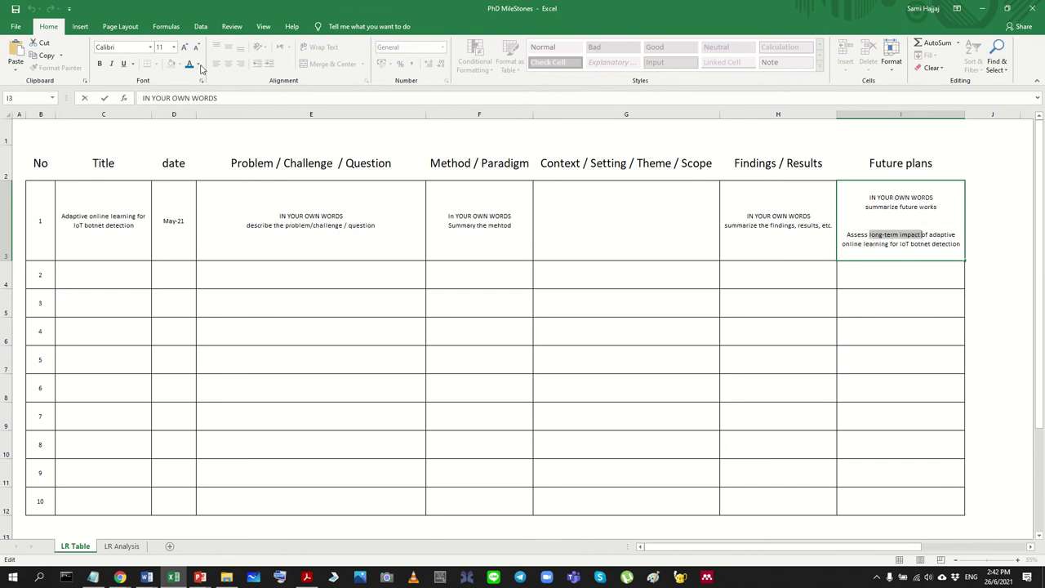
click(200, 65)
click(200, 164)
click(99, 64)
click(980, 302)
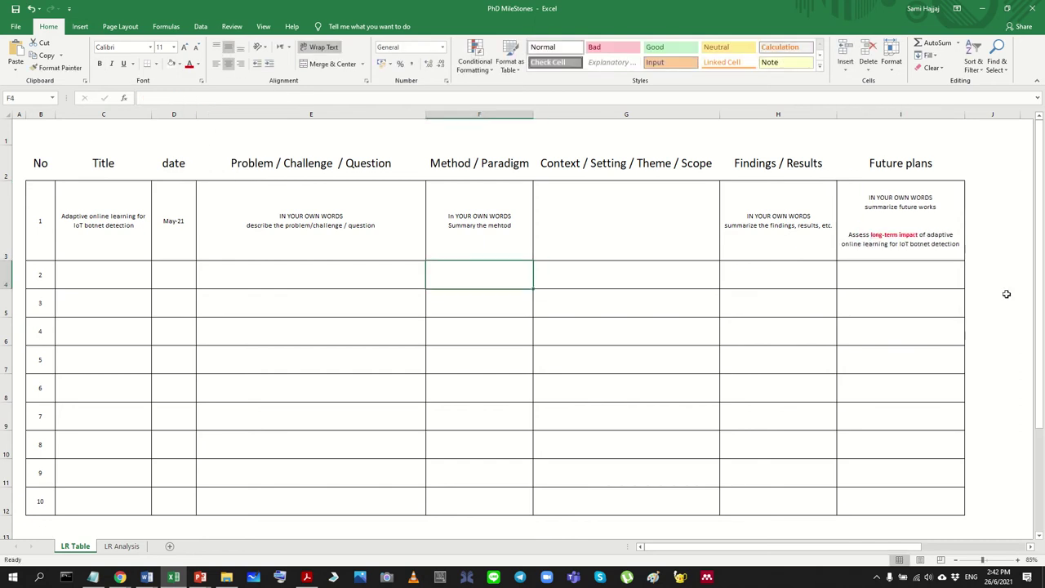
Step: Delete the "IN YOUR OWN WORDS" and "summarize future works" lines from entry 1's Future plans and reduce the row's height
double_click(915, 209)
drag(952, 210, 857, 191)
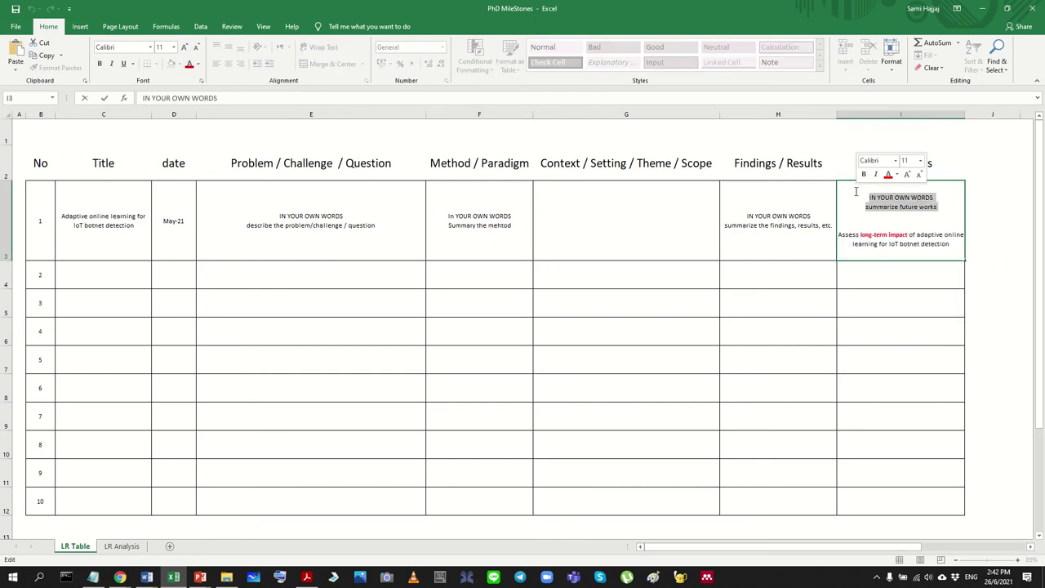
key(Delete)
key(Delete)
key(Delete)
key(Delete)
click(913, 309)
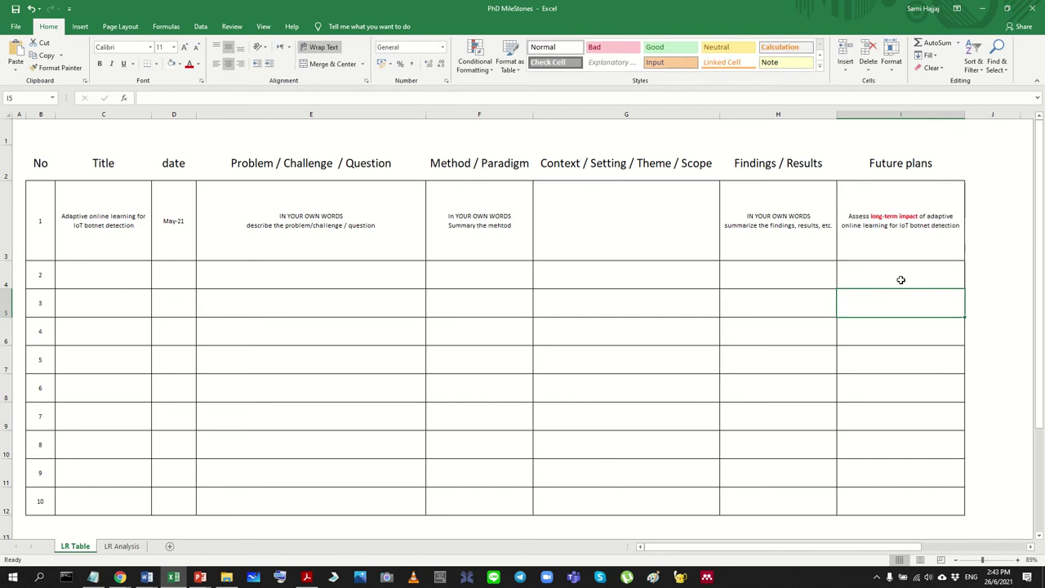
drag(8, 262, 8, 231)
click(650, 205)
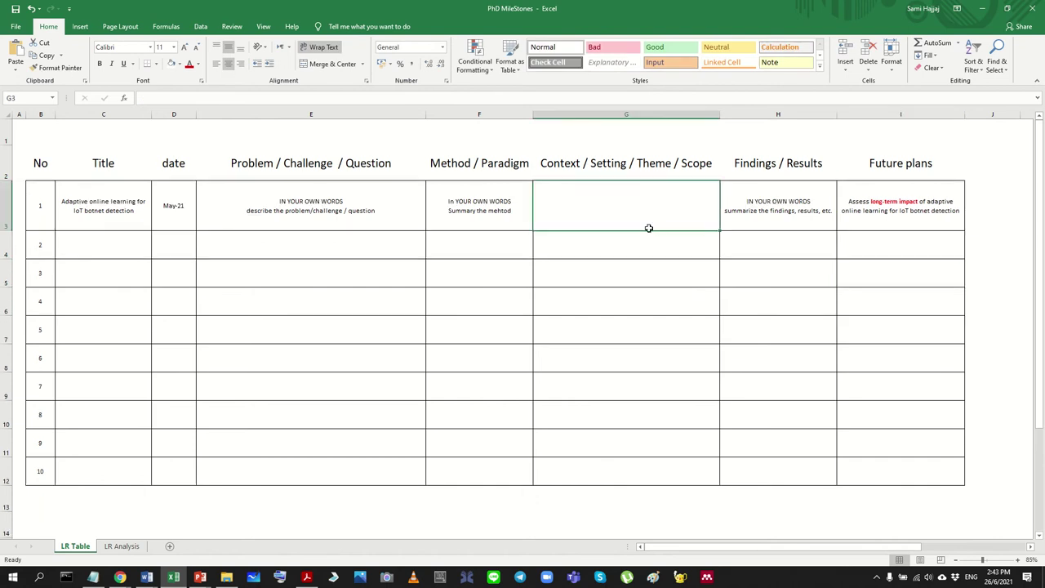
scroll(652, 233, down, 1)
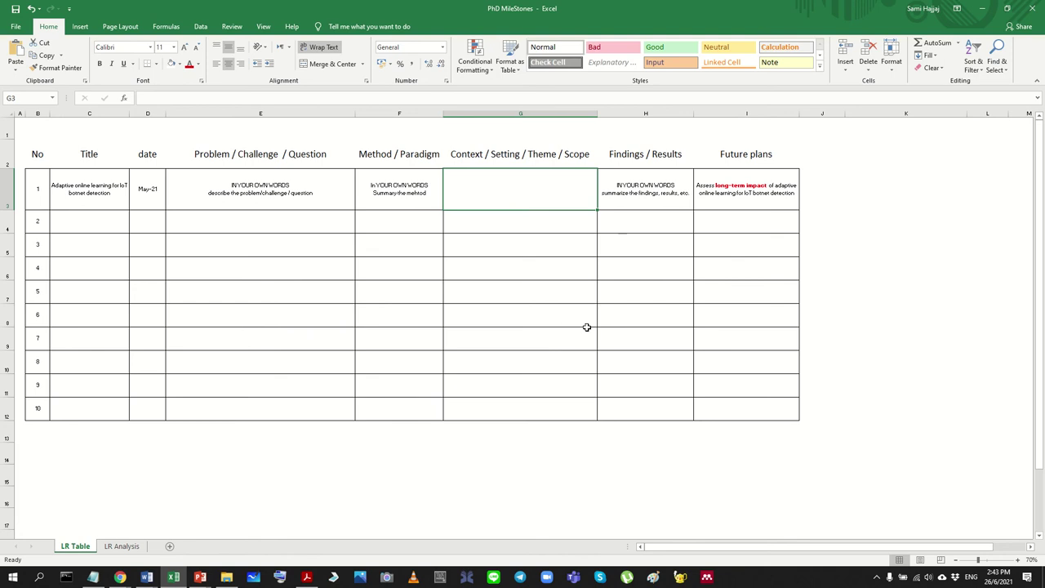
click(592, 353)
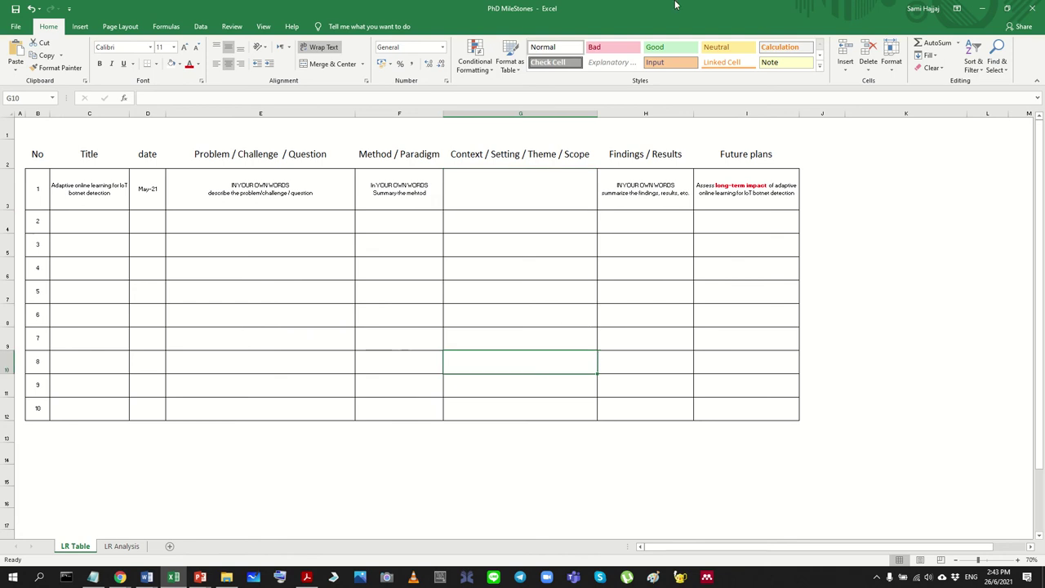
scroll(686, 306, up, 1)
scroll(686, 306, up, 1)
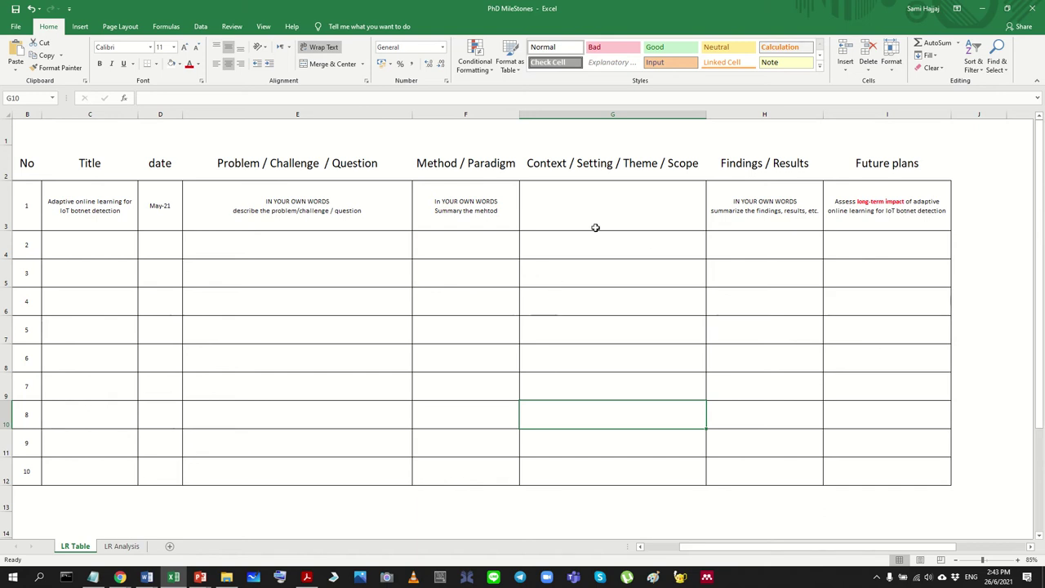
Step: Review entry 1 column by column, from its title and date through to its future plans
drag(740, 546, 707, 546)
drag(73, 200, 122, 228)
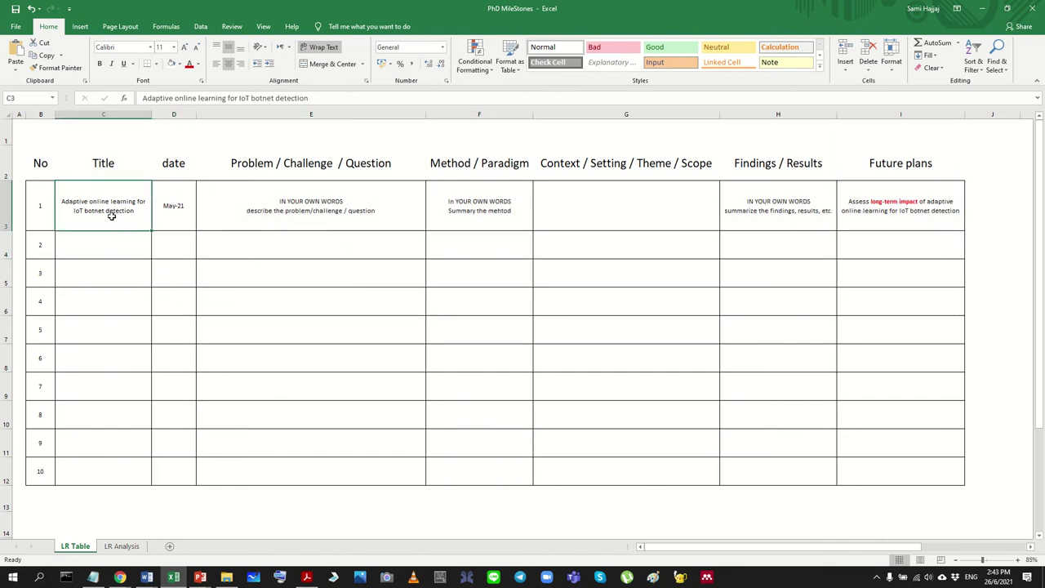
click(159, 216)
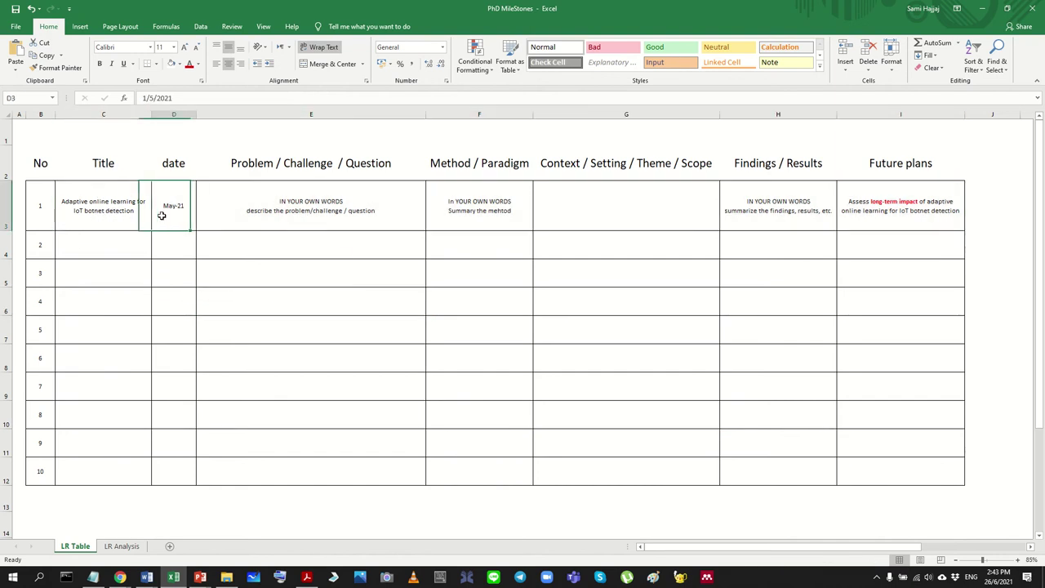
drag(168, 206, 123, 225)
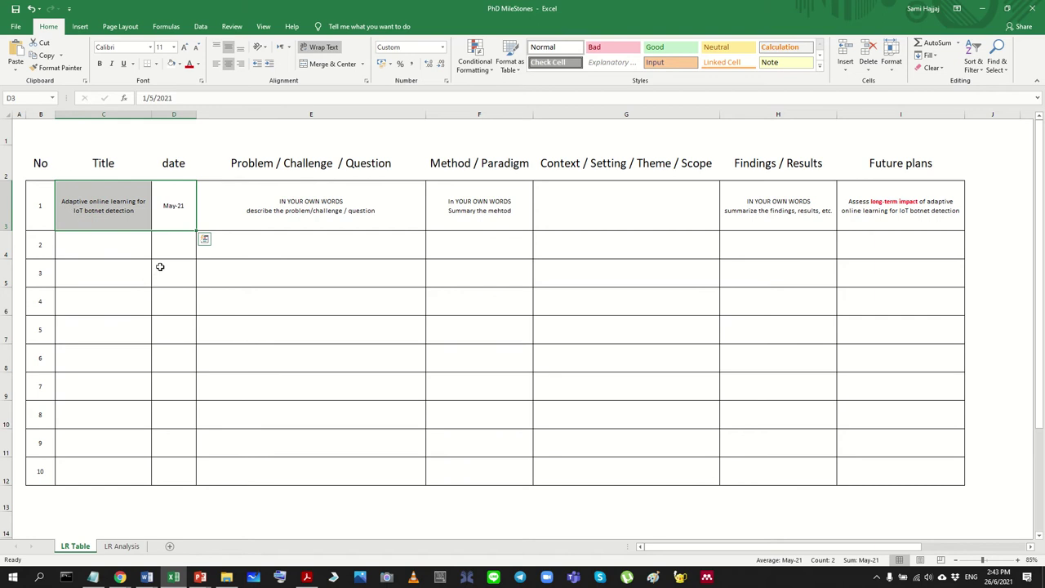
click(242, 205)
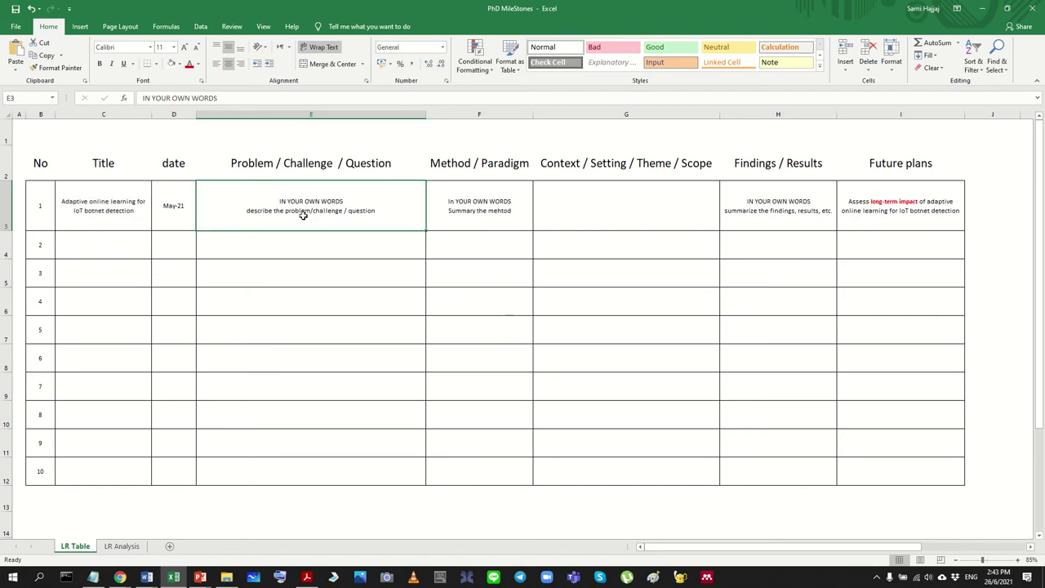
click(491, 209)
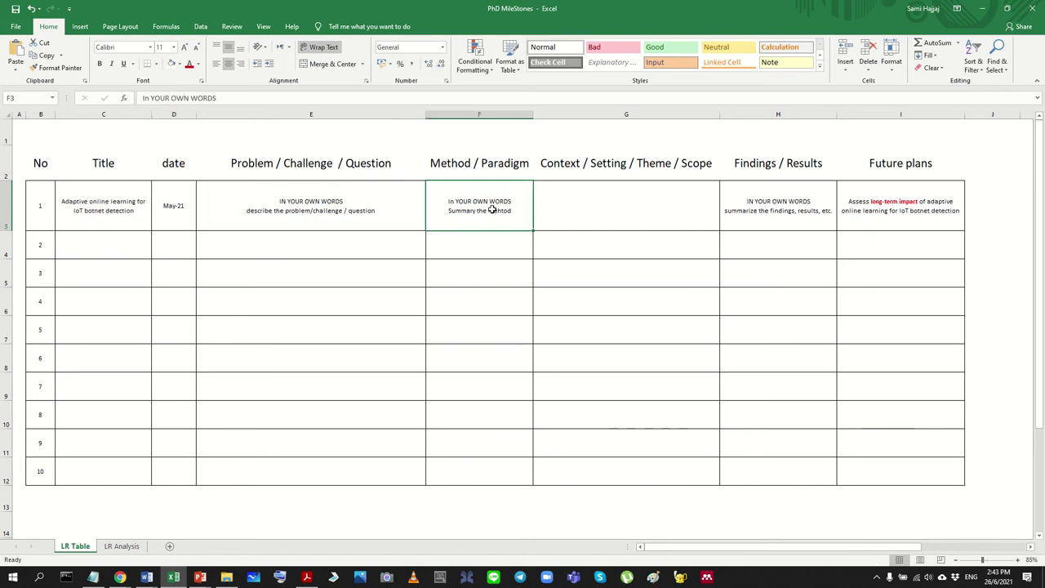
click(766, 195)
click(910, 200)
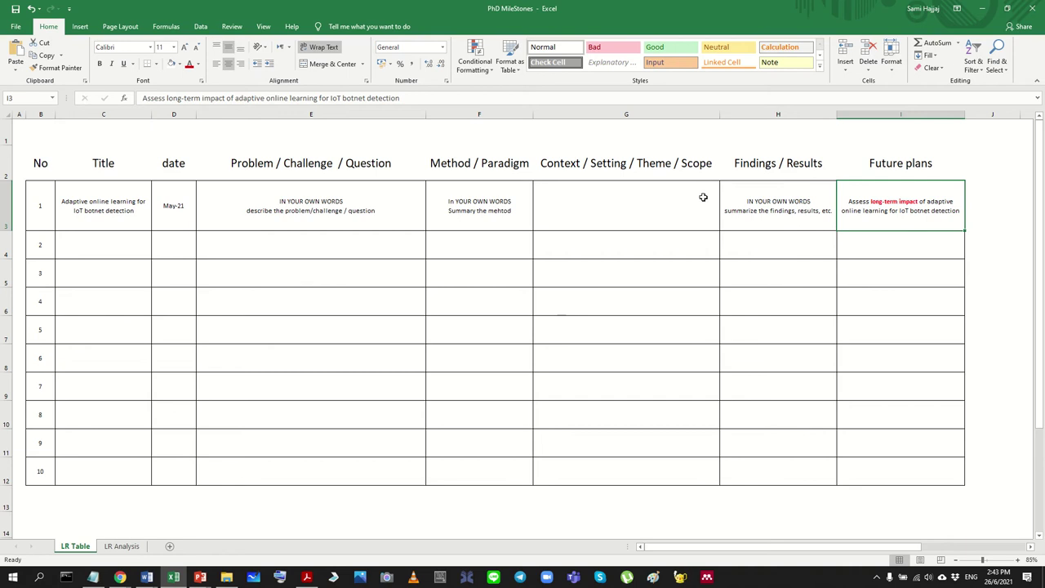
click(676, 203)
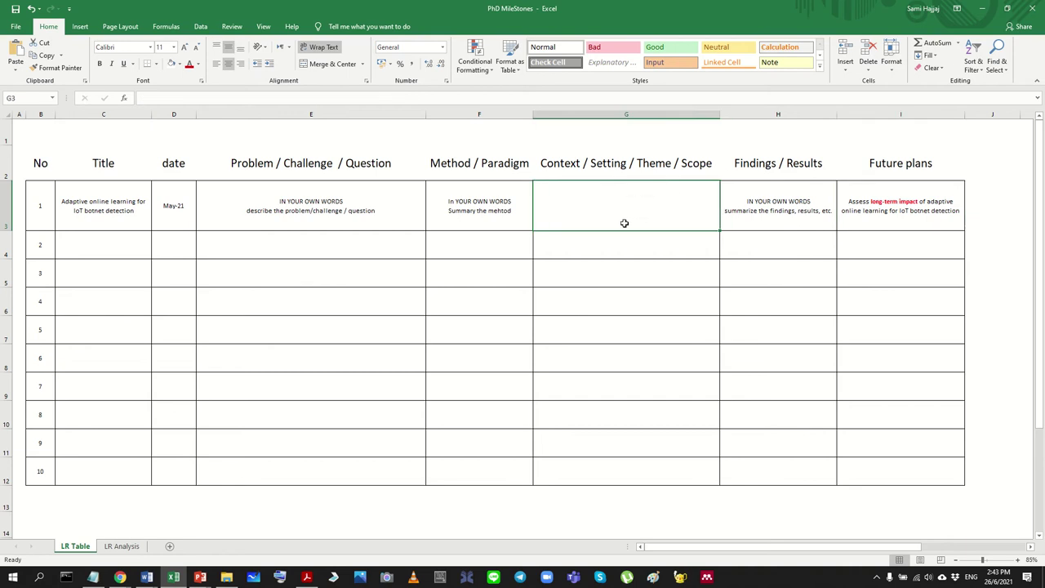
click(905, 204)
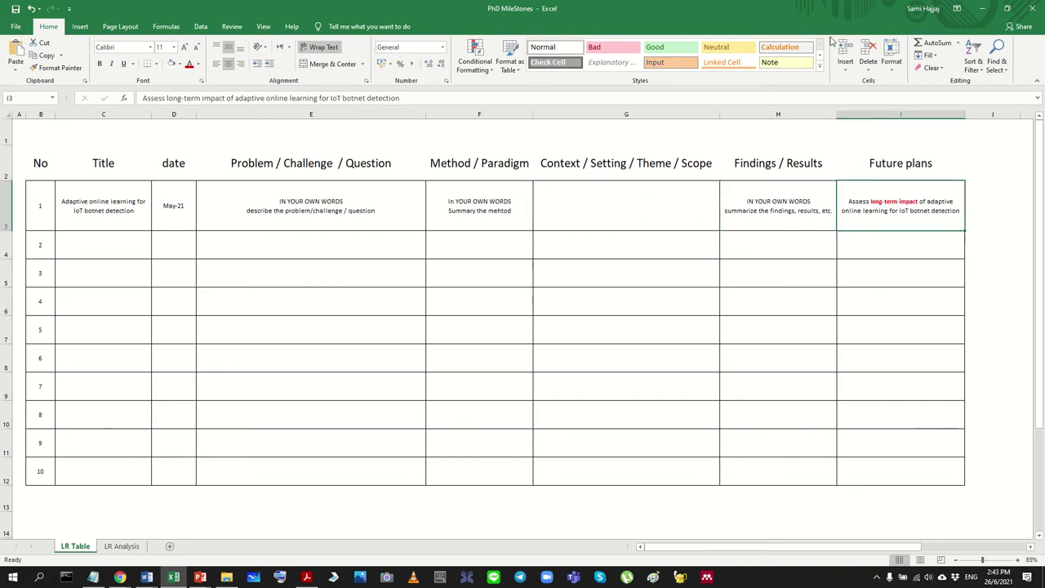
Step: Shrink and minimize the Literature Review folder window, and bring the Excel table back to full screen
click(982, 8)
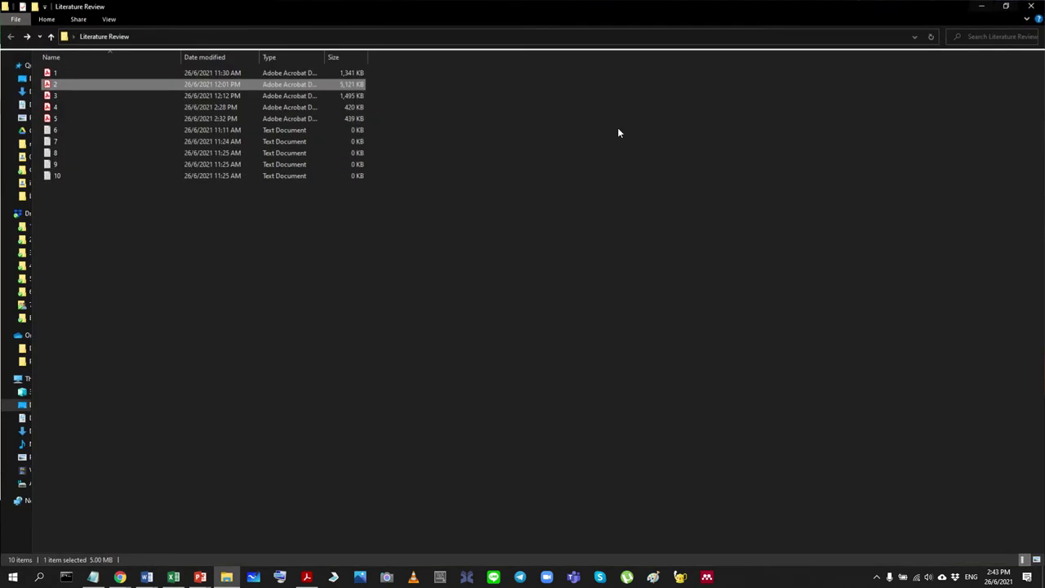
double_click(668, 6)
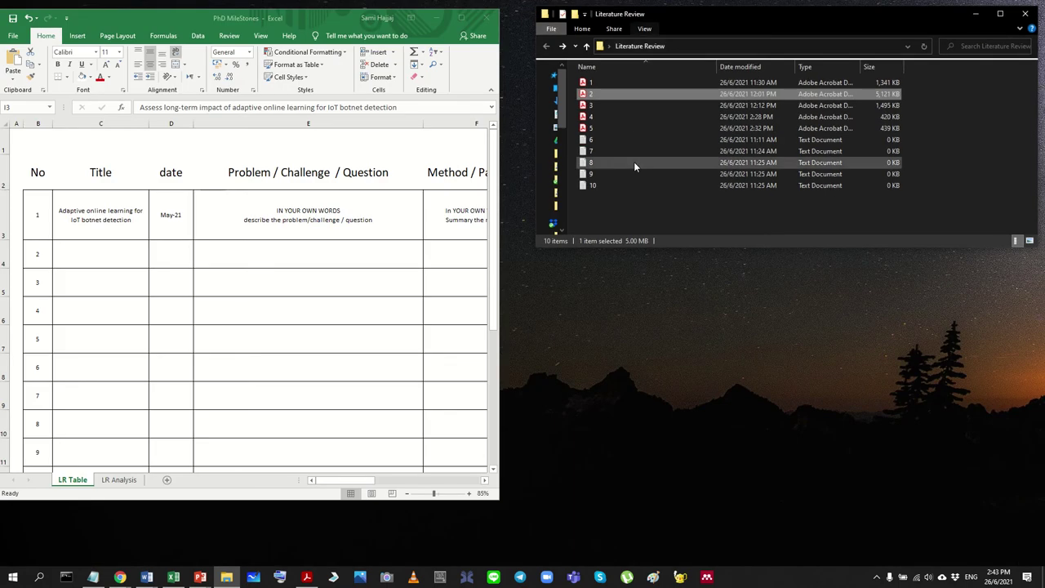
click(974, 18)
click(460, 17)
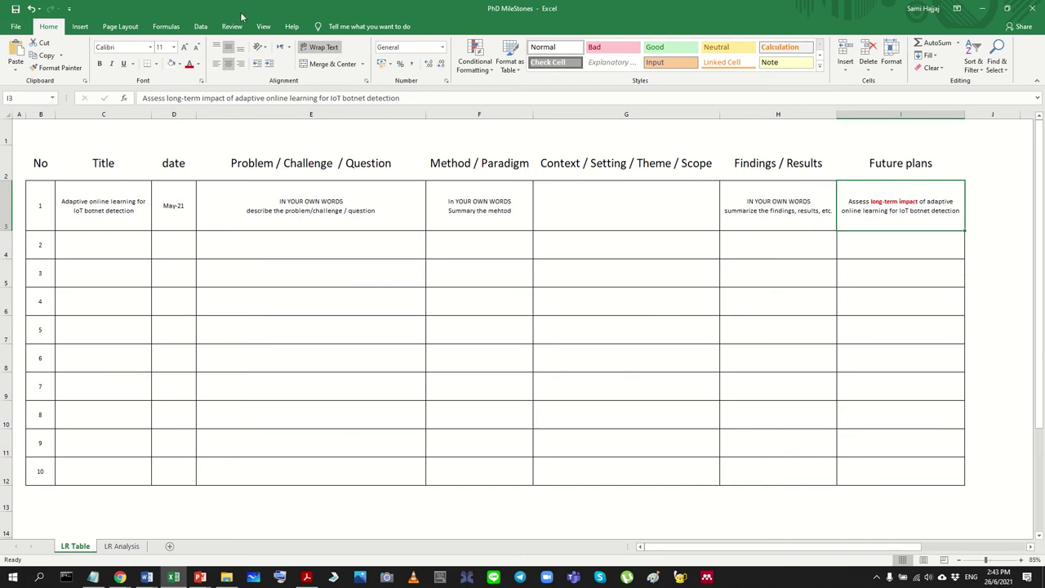
Step: Look over the literature review table, comparing entry 1's row with the empty rows for entries 2 to 10
click(241, 282)
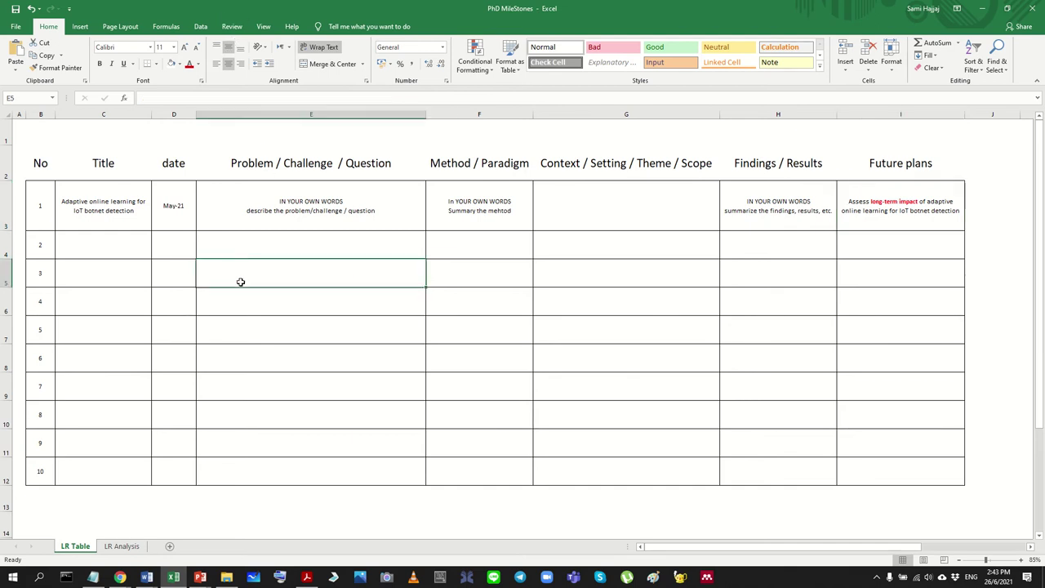
click(209, 321)
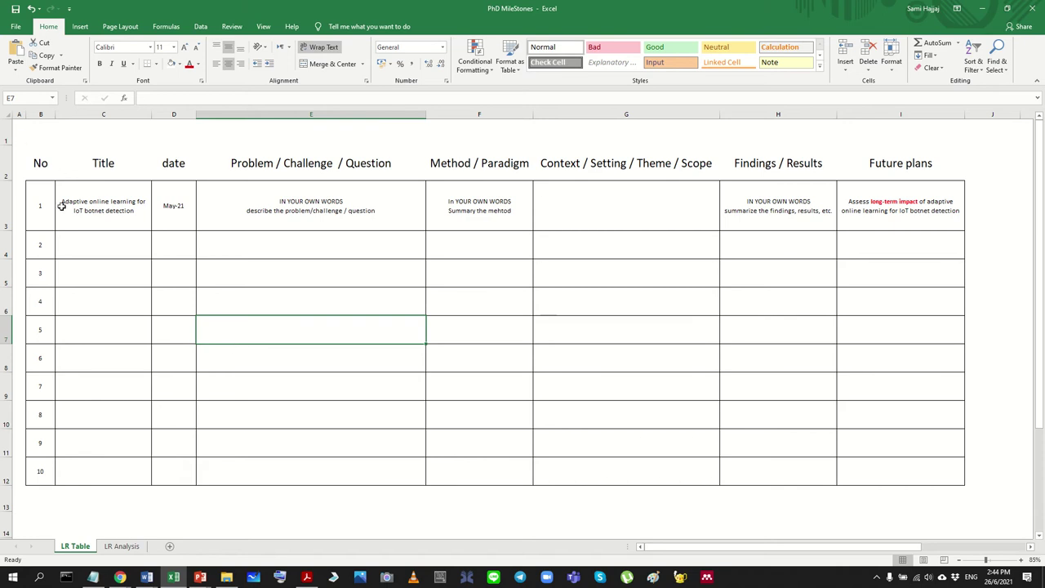
mouse_move(61, 207)
mouse_down()
mouse_move(858, 217)
mouse_move(899, 203)
mouse_move(61, 209)
mouse_up()
click(146, 254)
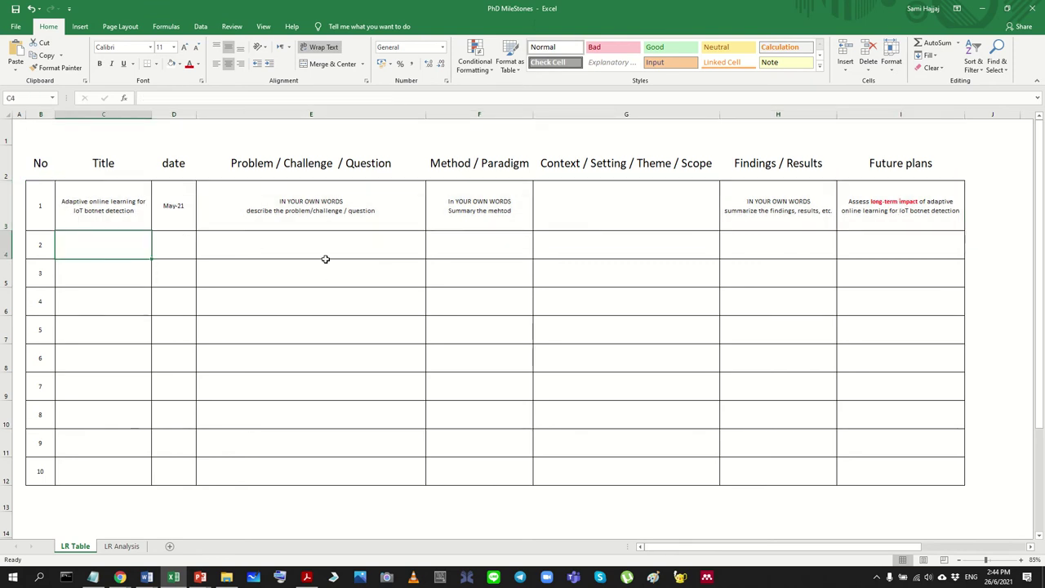
drag(35, 246, 122, 458)
click(134, 313)
drag(36, 241, 40, 474)
click(241, 374)
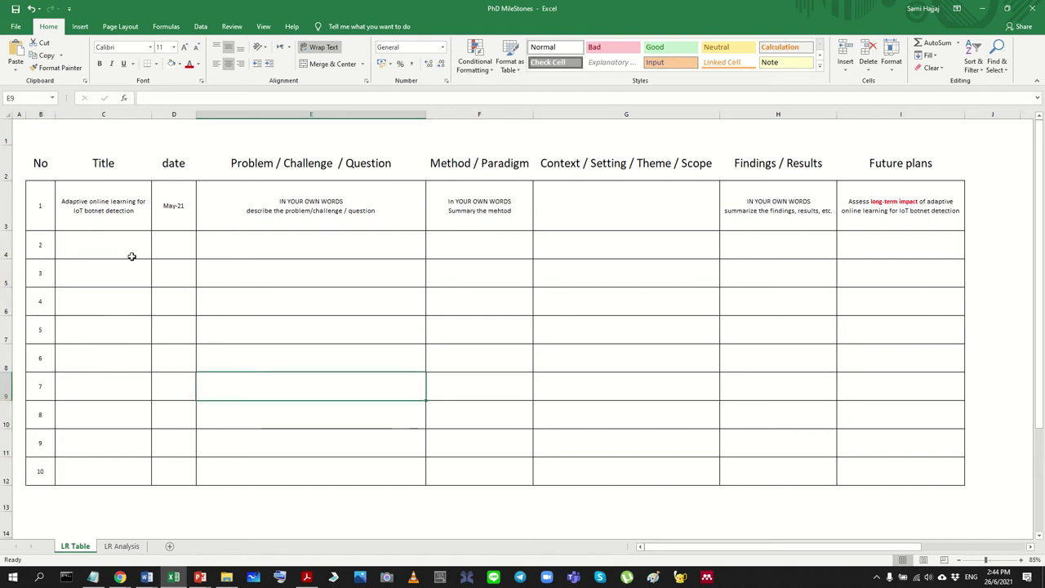
drag(68, 219, 933, 215)
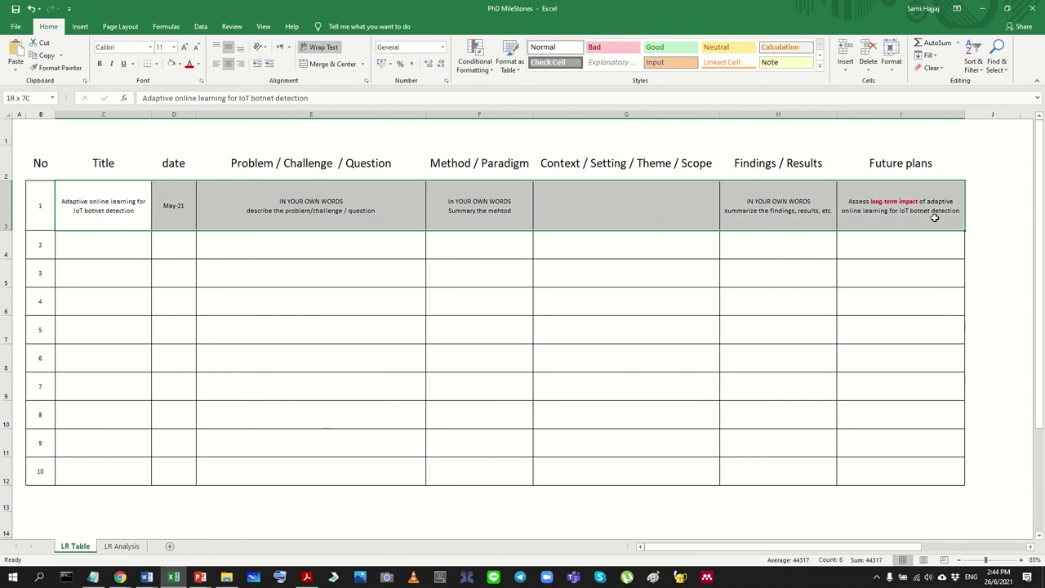
click(463, 255)
drag(43, 246, 38, 472)
click(165, 377)
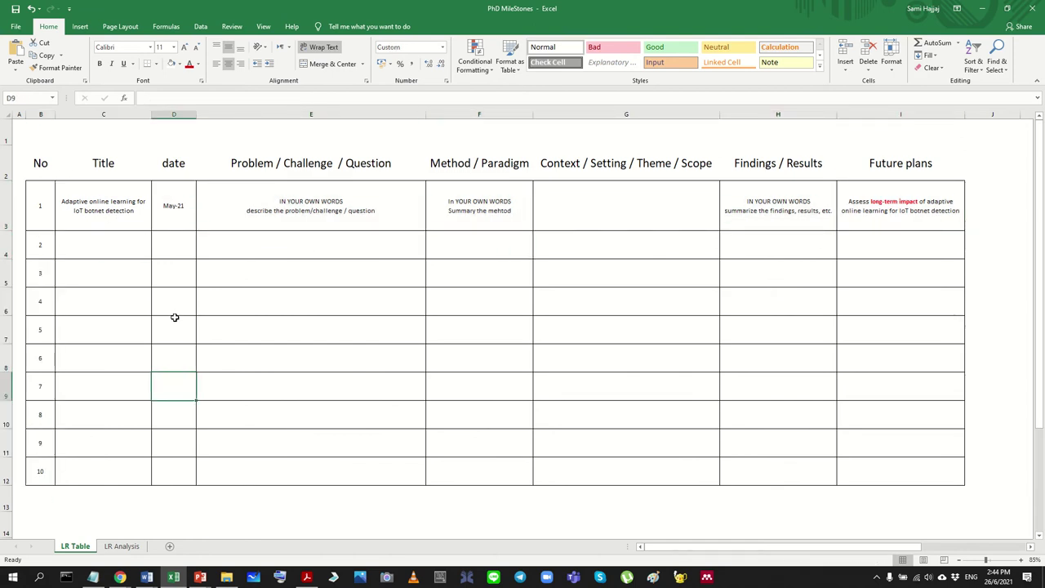
drag(46, 205, 863, 205)
click(444, 302)
click(98, 207)
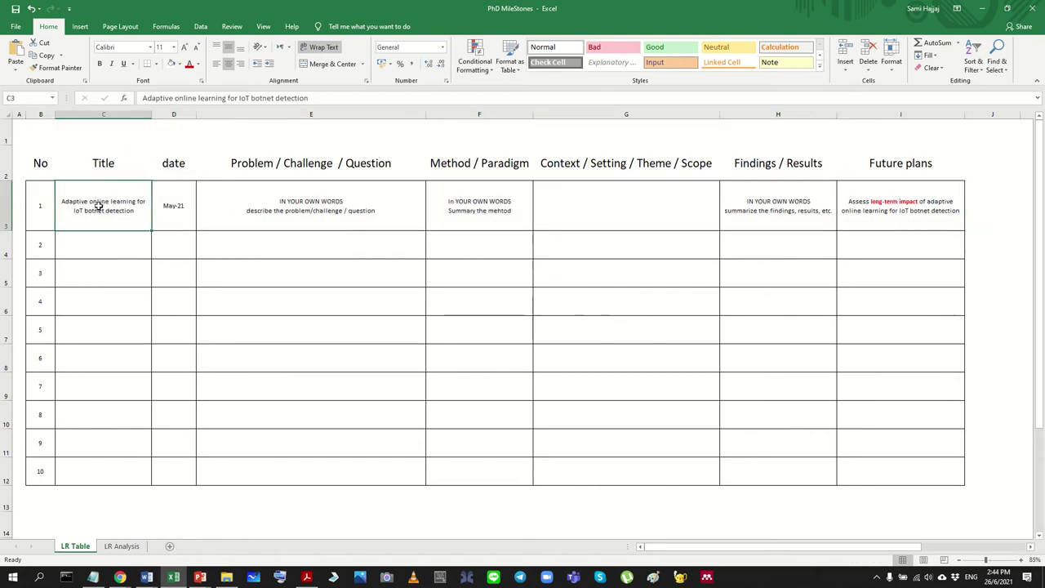
Step: Shrink the Excel window, switch to PDF 1 in Adobe Acrobat Reader, and examine its conclusion and reference list
click(1007, 9)
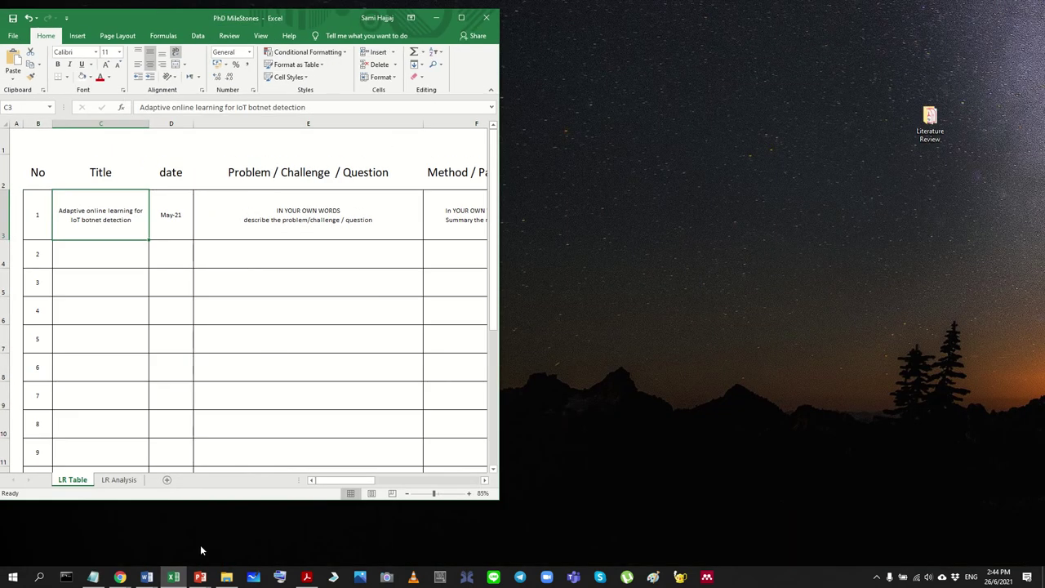
click(306, 577)
scroll(562, 406, down, 1)
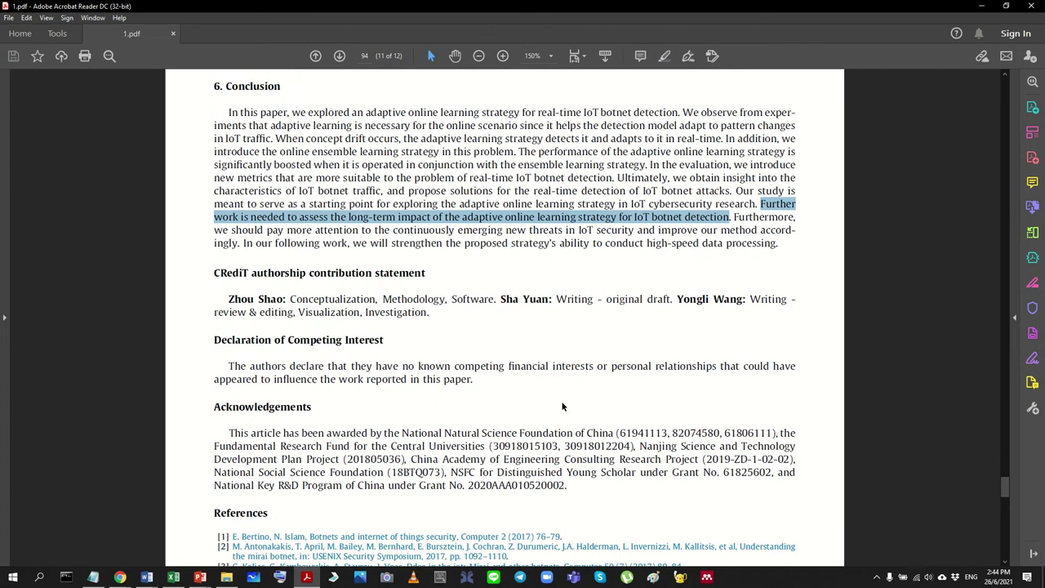
scroll(561, 400, down, 2)
click(547, 303)
scroll(545, 261, up, 4)
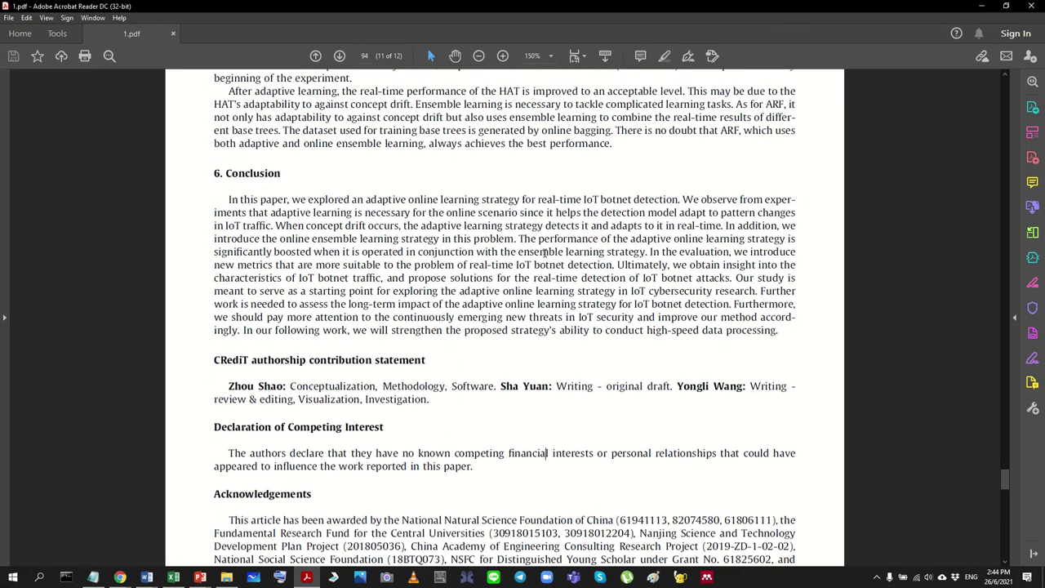
scroll(545, 252, down, 10)
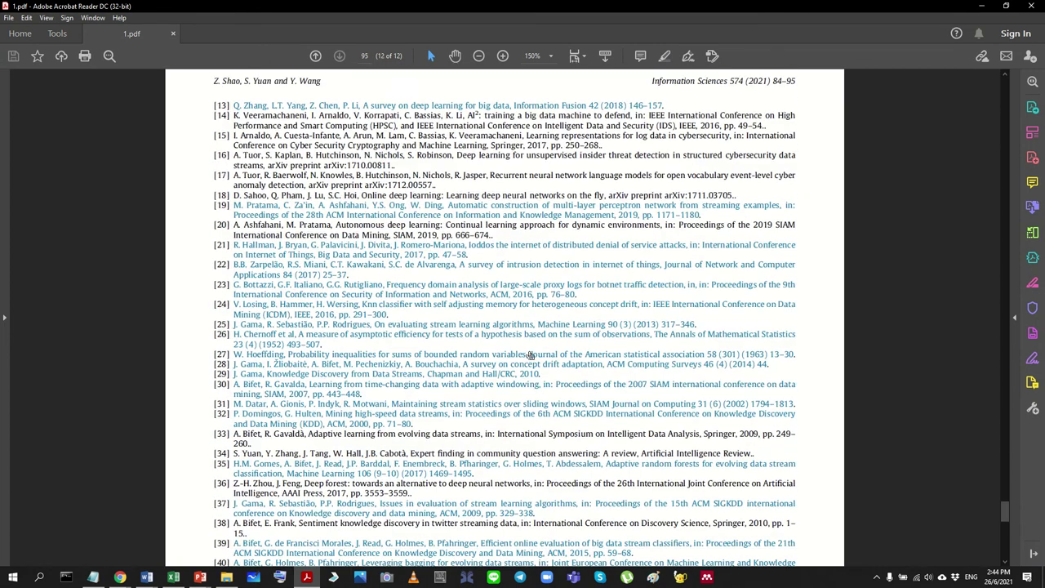
ctrl+scroll(530, 356, down, 3)
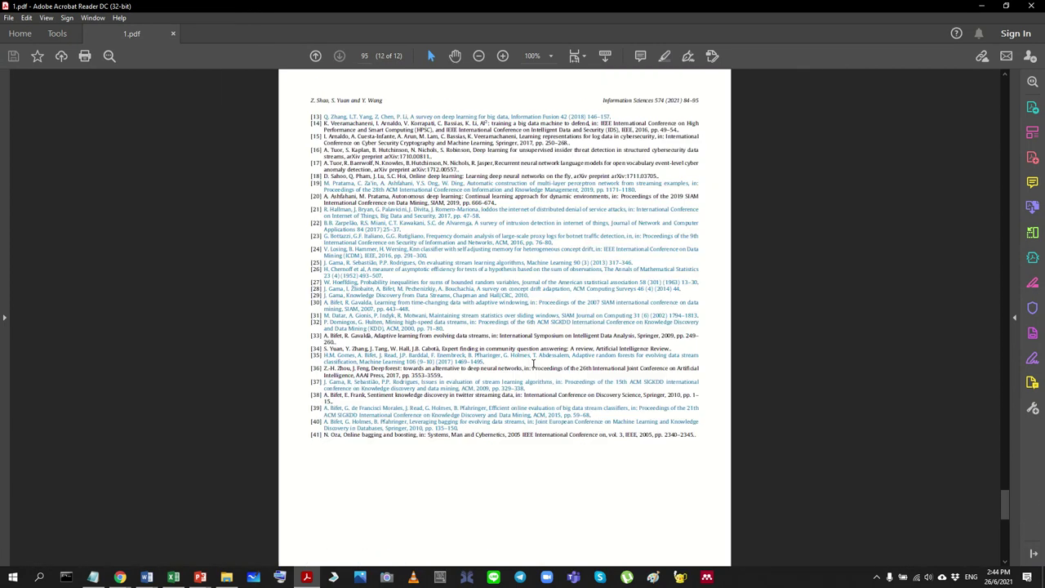
ctrl+scroll(533, 363, up, 2)
scroll(476, 363, up, 4)
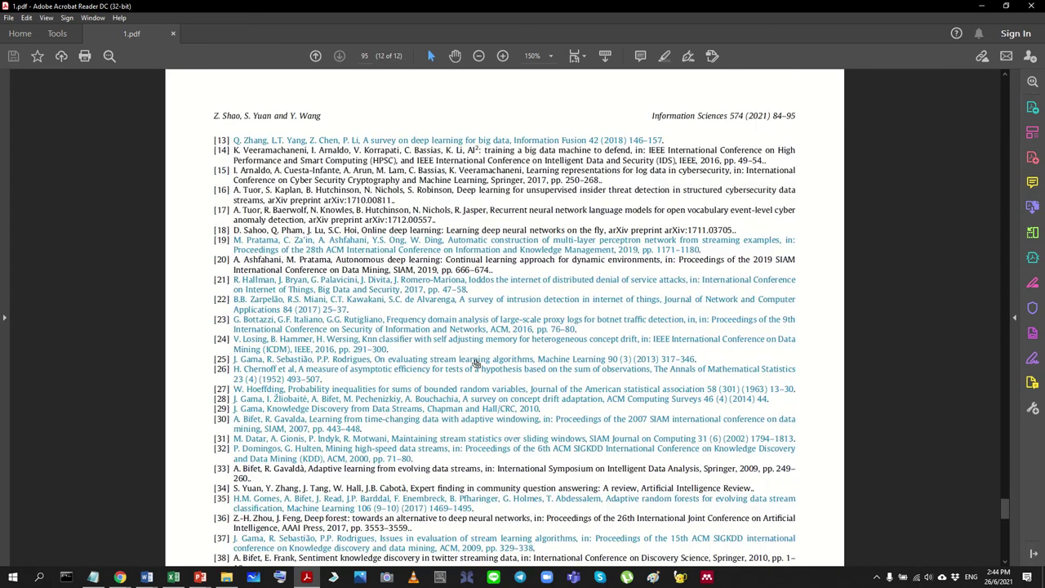
scroll(476, 363, up, 6)
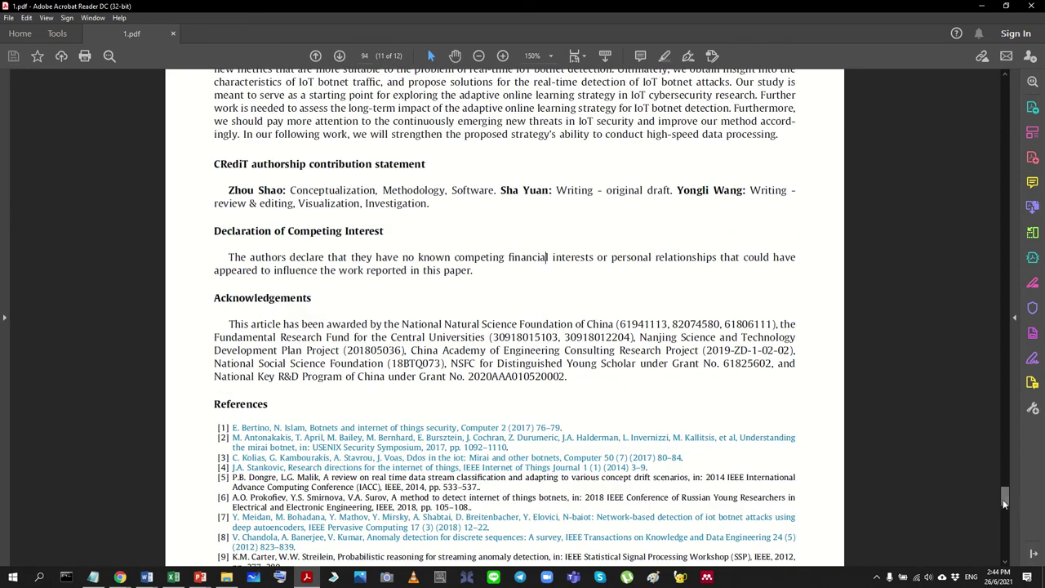
Step: Enlarge PDF 1's reference list, open the web link of reference 4, then close that page and minimize the PDF
mouse_move(1005, 504)
mouse_down()
mouse_move(985, 78)
mouse_move(1003, 260)
mouse_move(988, 513)
mouse_up()
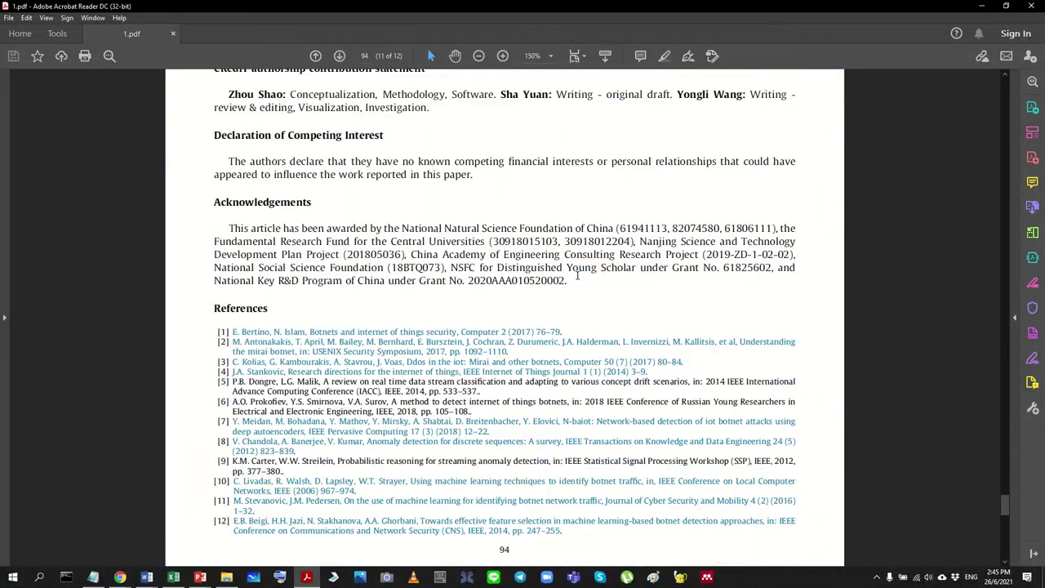
scroll(577, 276, up, 1)
ctrl+scroll(575, 358, up, 2)
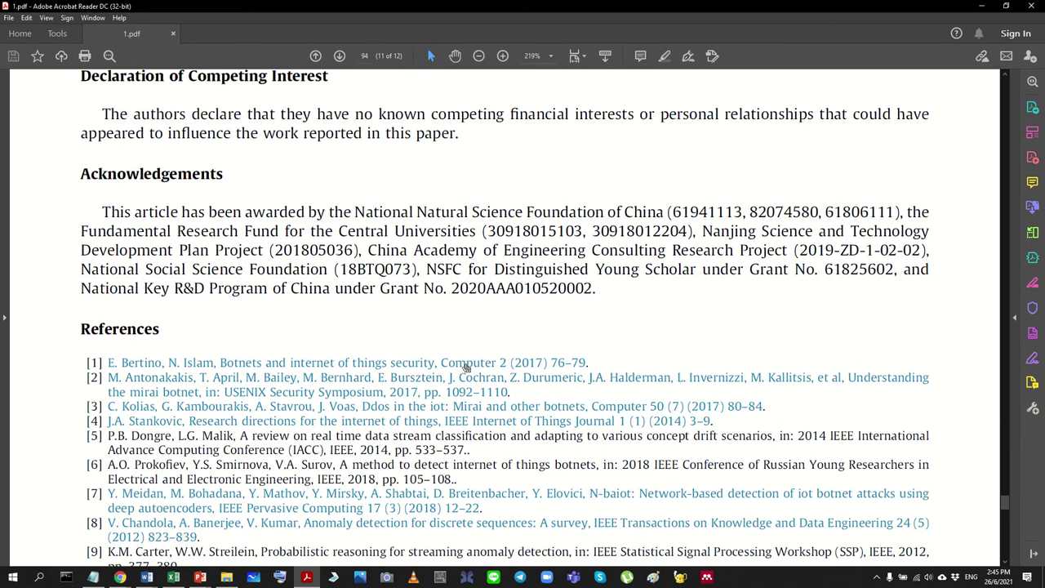
scroll(467, 367, down, 2)
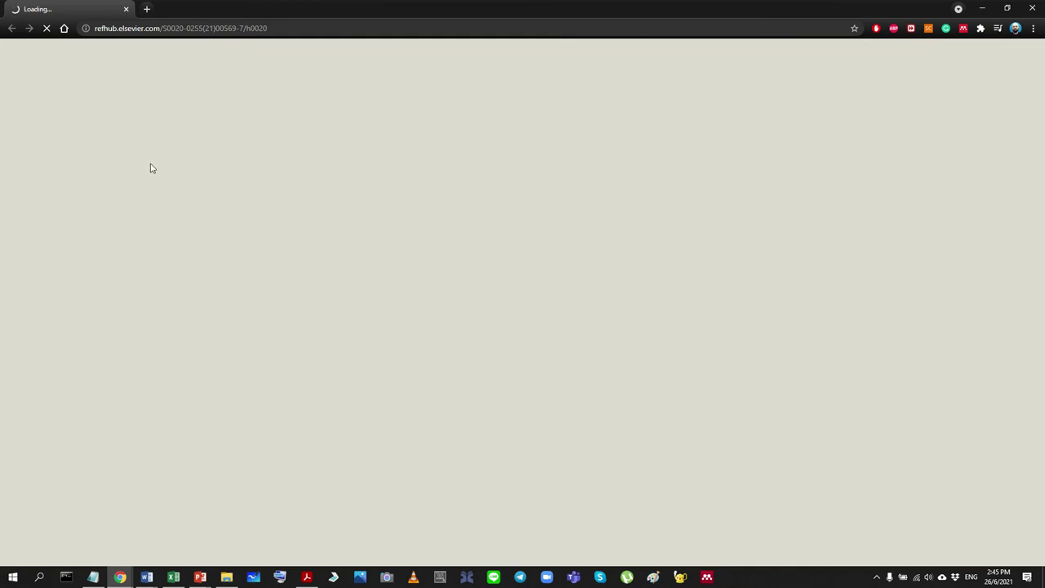
click(126, 9)
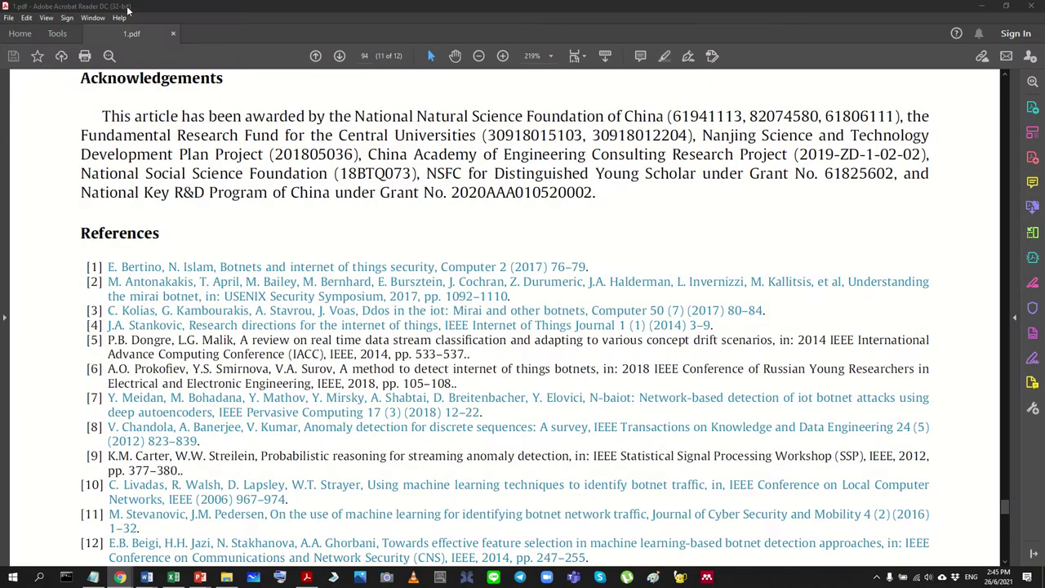
click(982, 6)
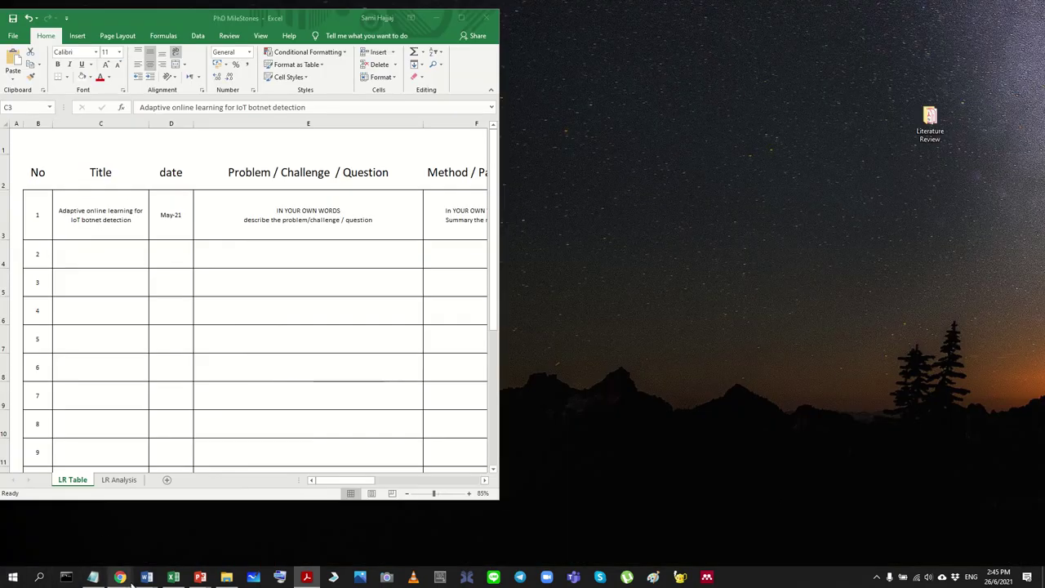
Step: Switch to Chrome, return from the wireless sensor network article to the "IoT review paper" search results on ScienceDirect, and look through the listed papers
mouse_move(120, 577)
click(171, 527)
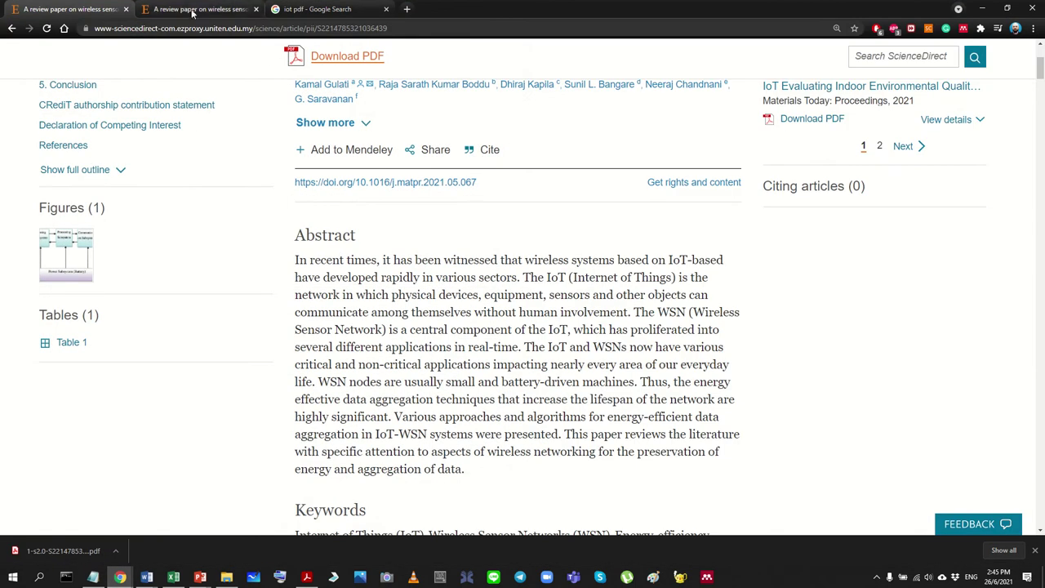
scroll(252, 289, up, 3)
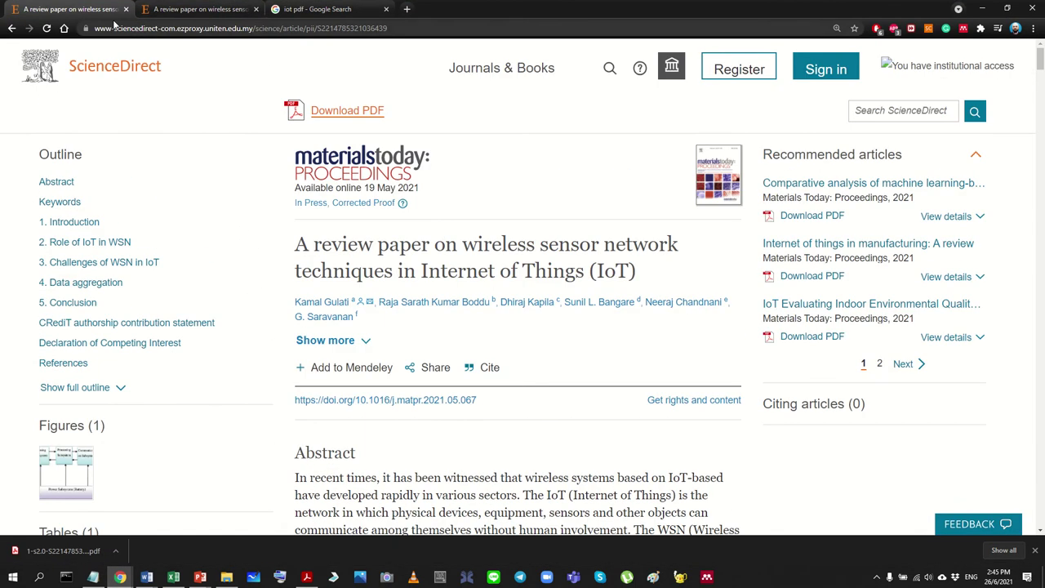
click(11, 28)
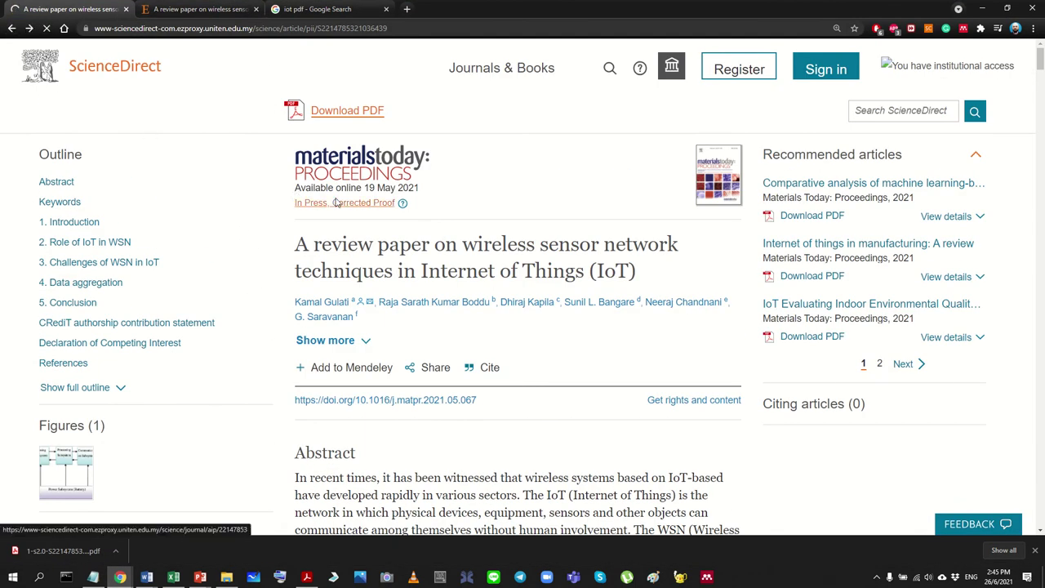
scroll(384, 270, down, 1)
scroll(395, 282, down, 13)
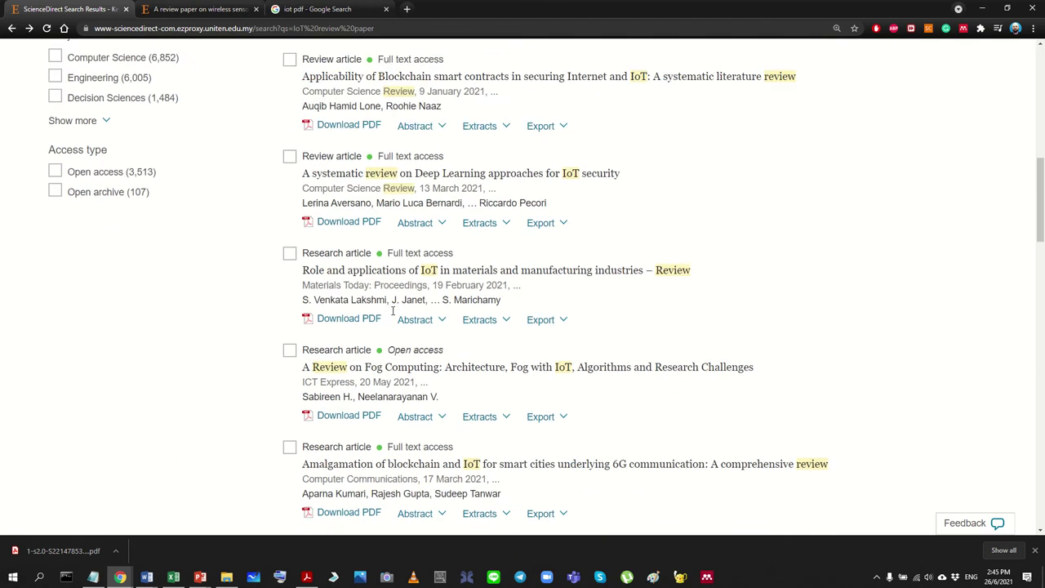
scroll(396, 272, up, 4)
scroll(397, 272, up, 4)
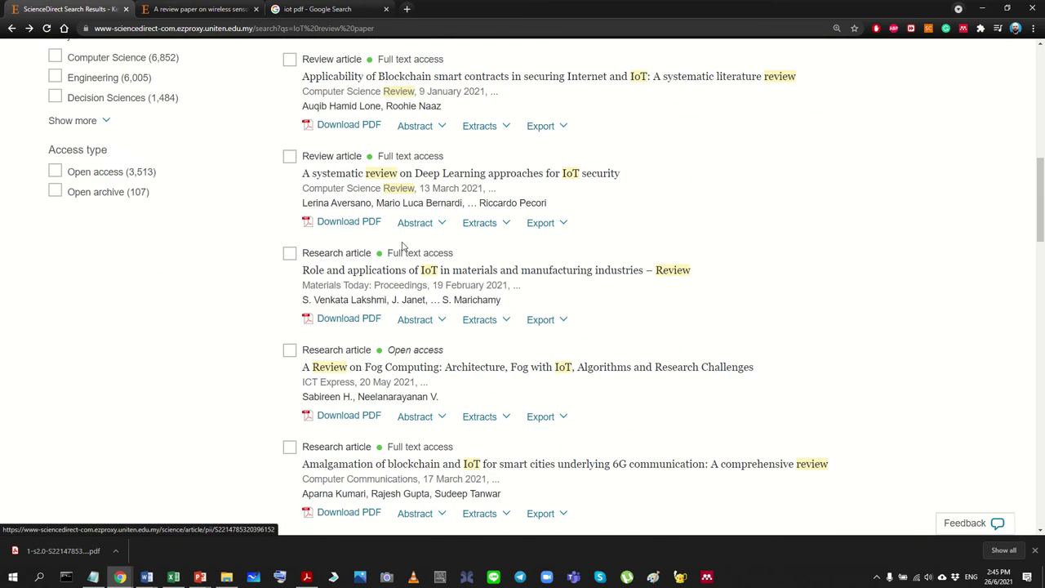
scroll(466, 211, up, 5)
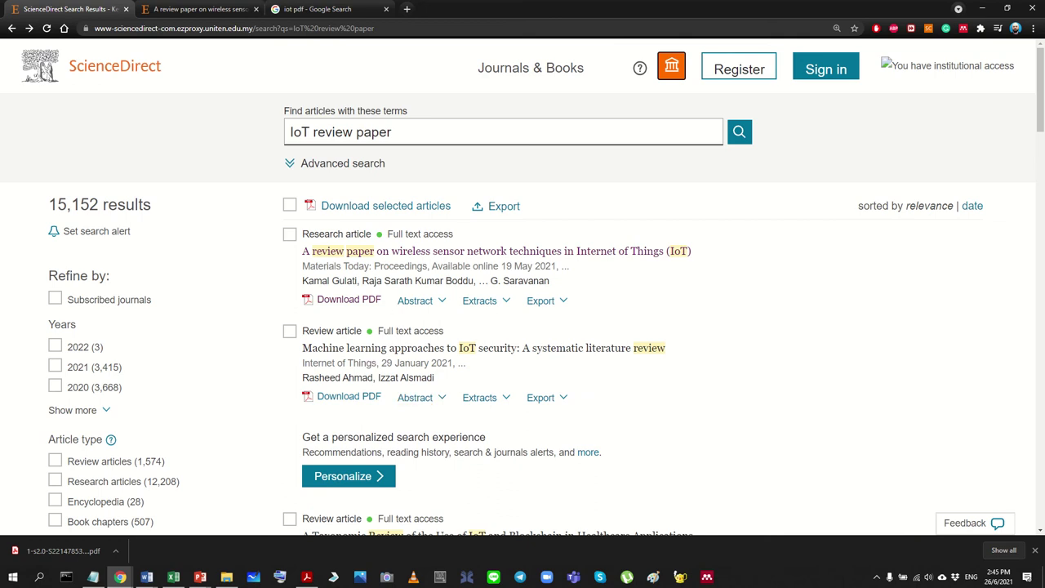
Step: Minimize the browser, bring up the Literature Review folder, and bring the Excel literature review table to full screen
click(982, 8)
click(227, 578)
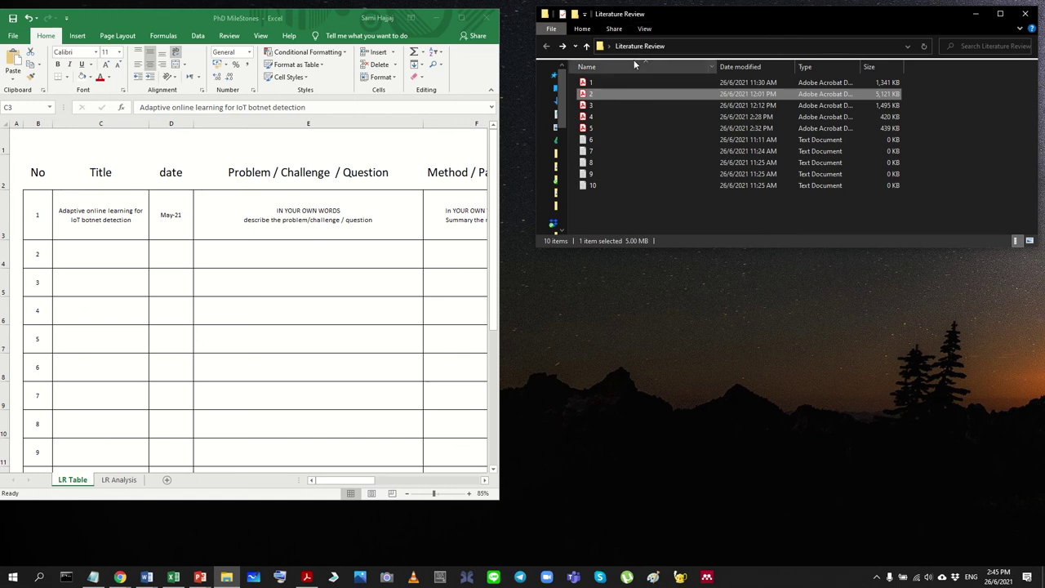
click(378, 17)
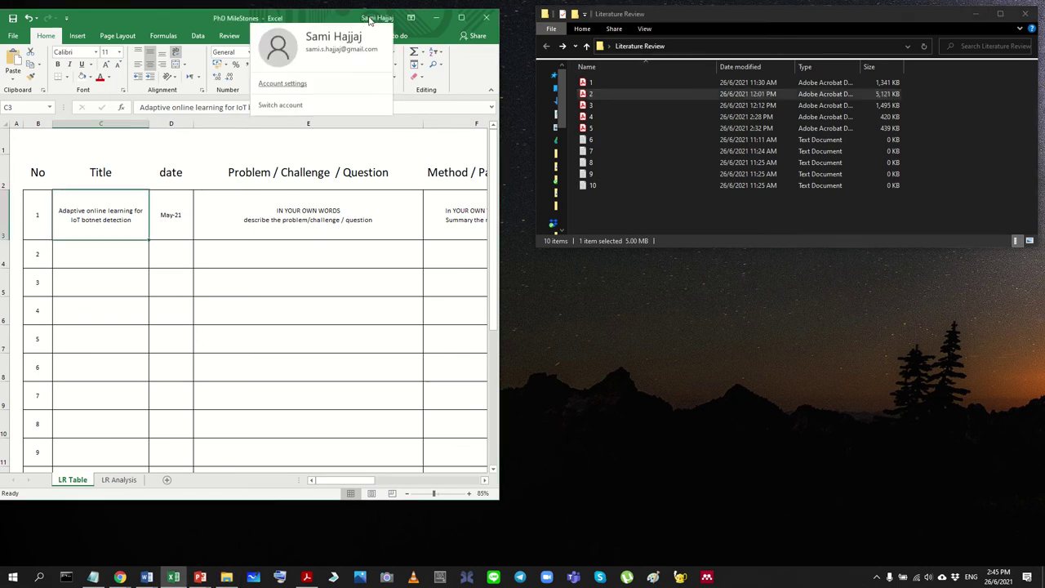
click(275, 23)
double_click(276, 23)
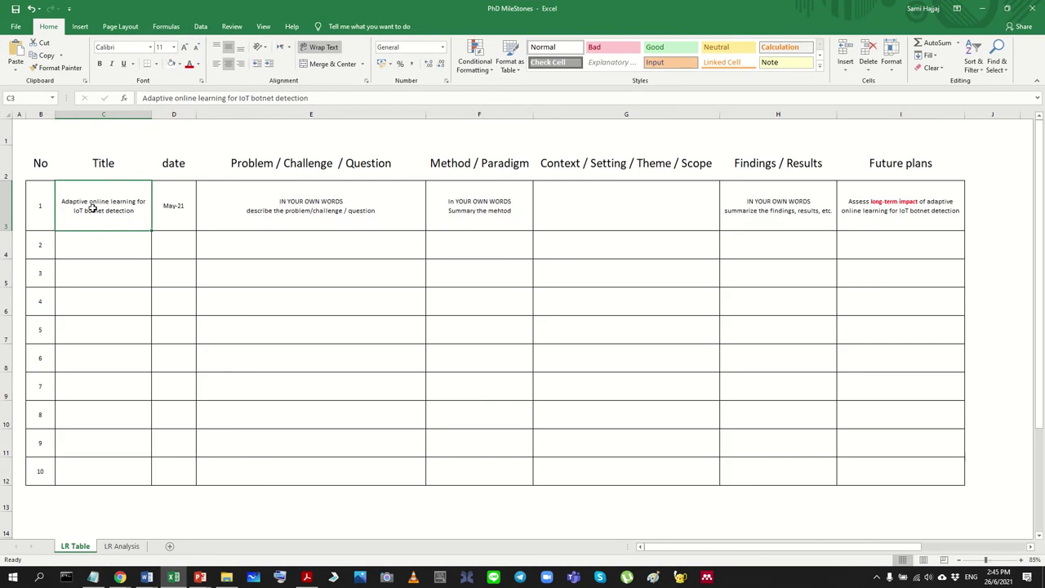
Step: Copy entry 1's cells from Title to Future plans and paste them into the rows of entries 2 to 10
drag(93, 205, 894, 222)
key(ctrl+c)
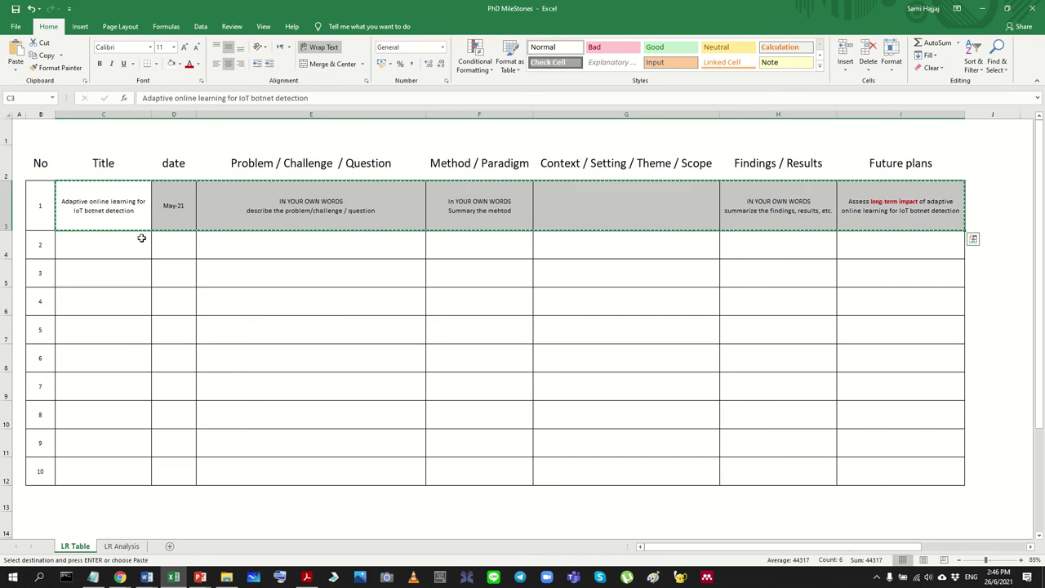
drag(135, 245, 880, 462)
key(ctrl+v)
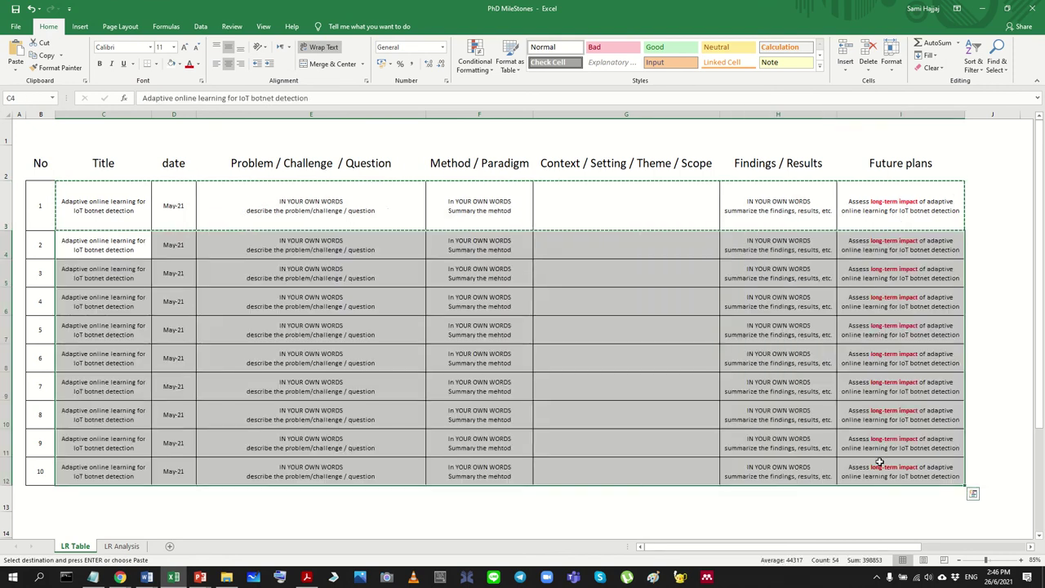
Step: Review the filled table as a whole and by column, covering titles, problems, methods, findings and future plans
click(755, 534)
drag(120, 214, 879, 478)
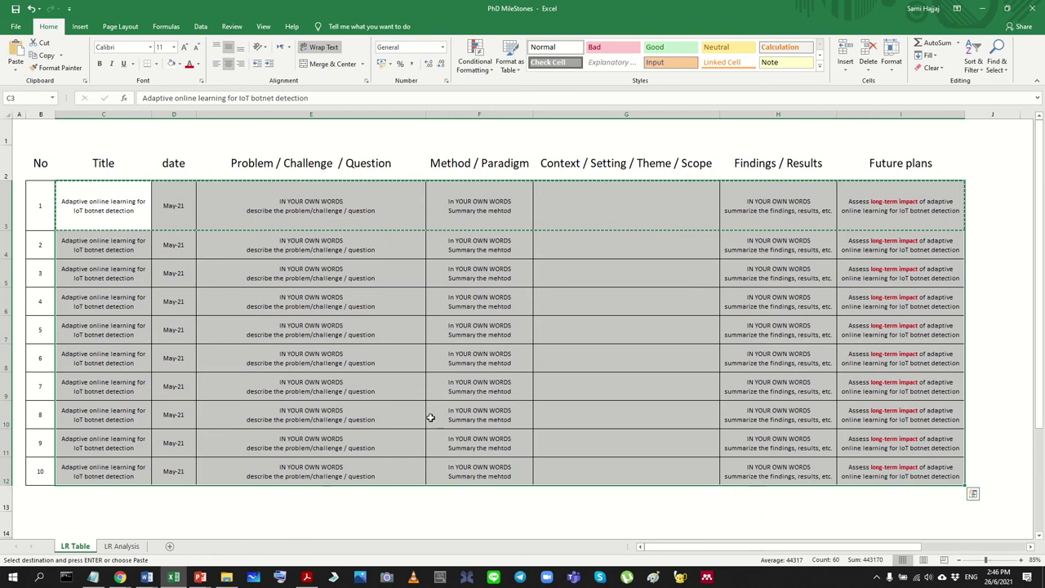
click(40, 331)
drag(102, 232, 103, 472)
click(170, 479)
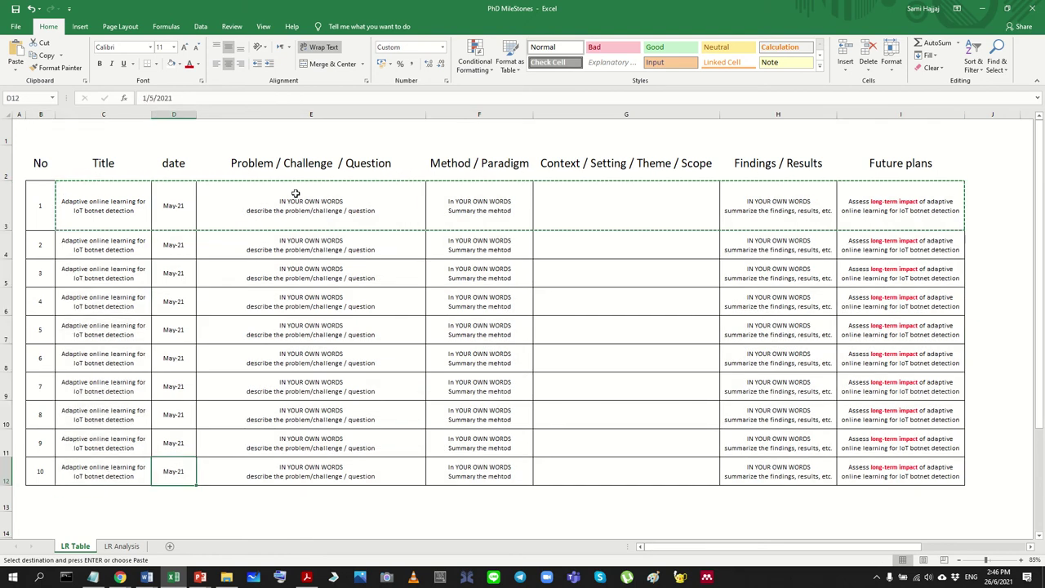
drag(299, 204, 347, 460)
key(ctrl+v)
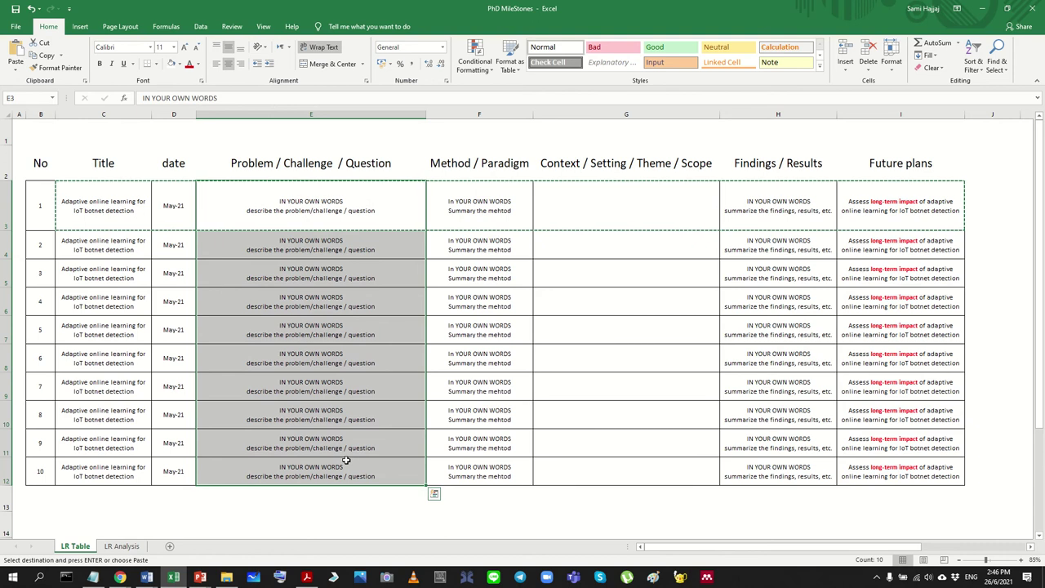
drag(462, 208, 478, 478)
key(ctrl+v)
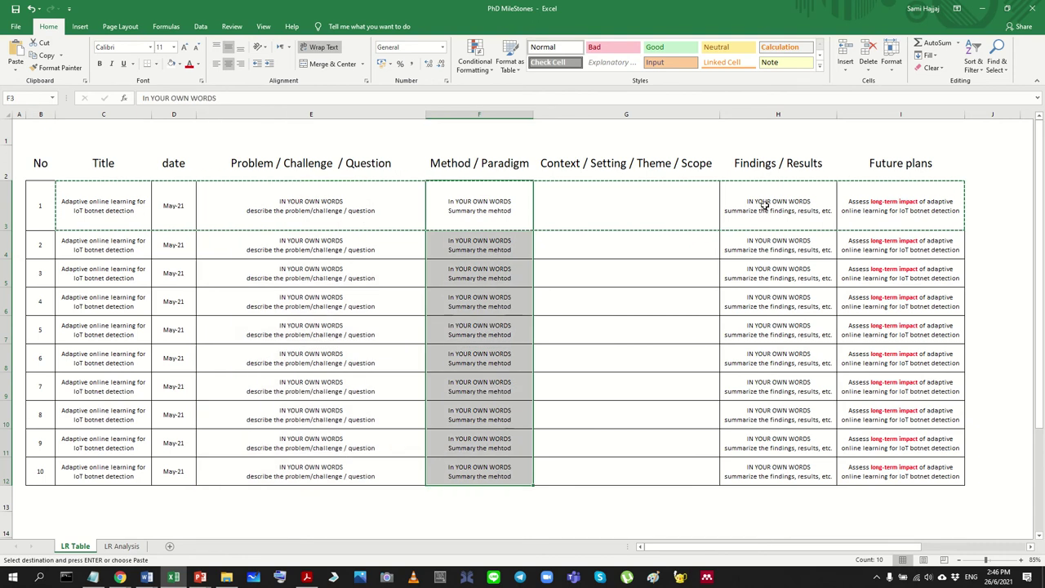
drag(766, 203, 793, 466)
key(ctrl+v)
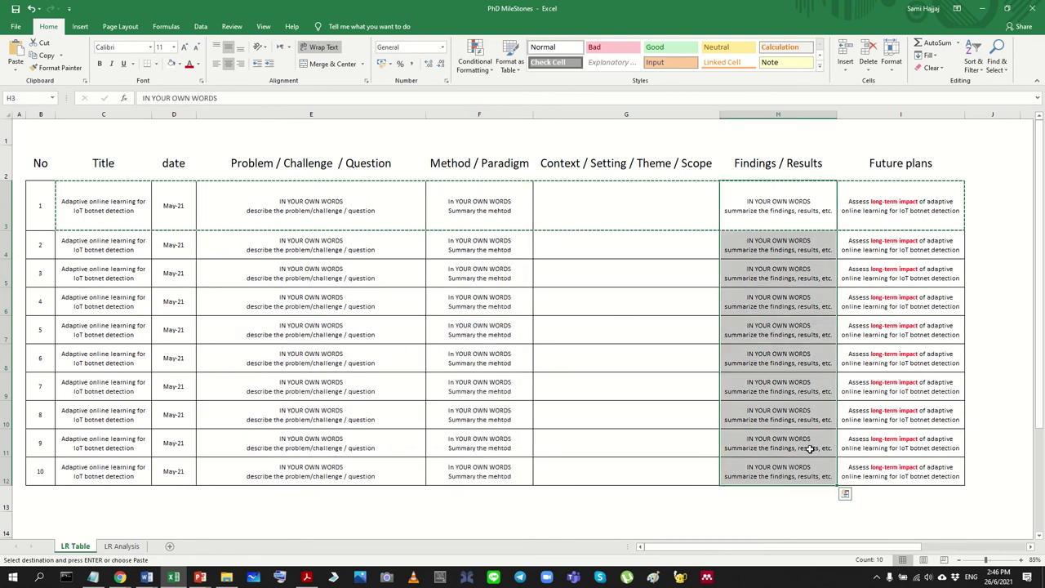
drag(867, 249, 866, 472)
key(ctrl+v)
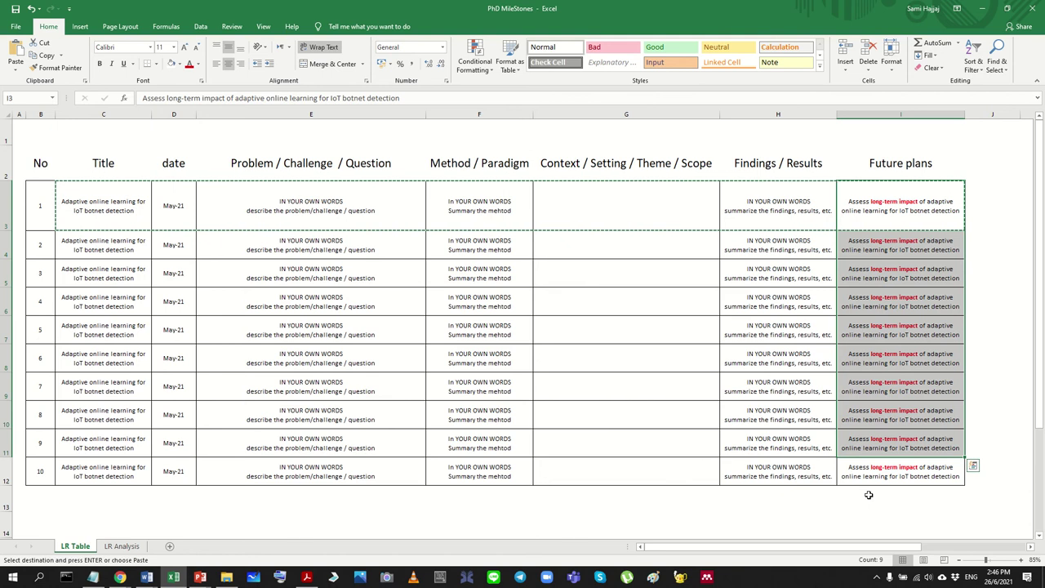
click(869, 495)
Step: Clear the Future plans cells of entries 4 and 8
click(895, 289)
key(Delete)
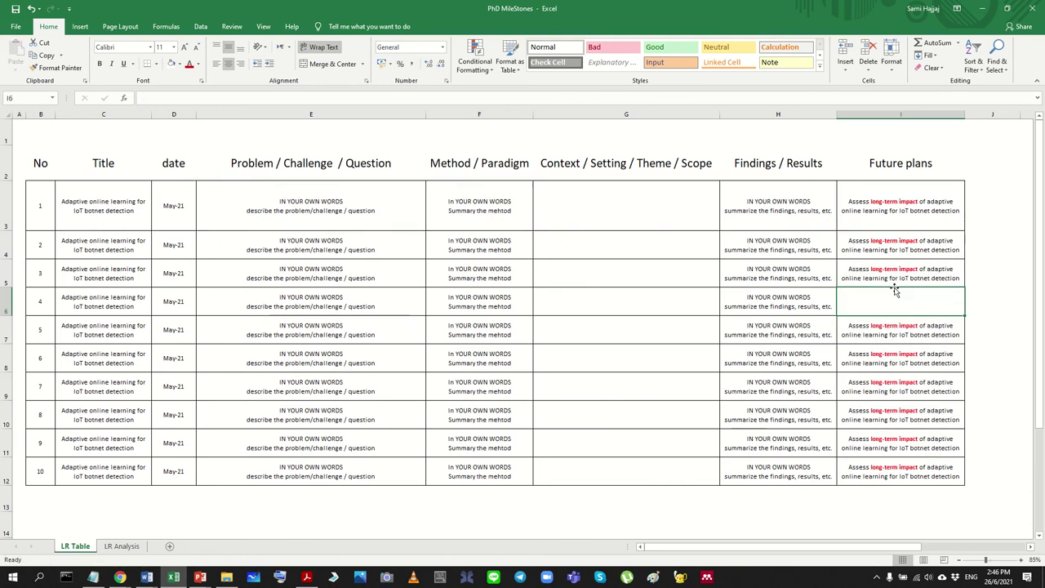
key(Down)
key(Down)
key(Down)
key(Down)
key(BackSpace)
Step: Check the Context, Findings and Future plans cells of entries 2 to 4, and clear entry 3's Findings / Results cell
key(Up)
key(Up)
key(Up)
key(Up)
key(Up)
key(Up)
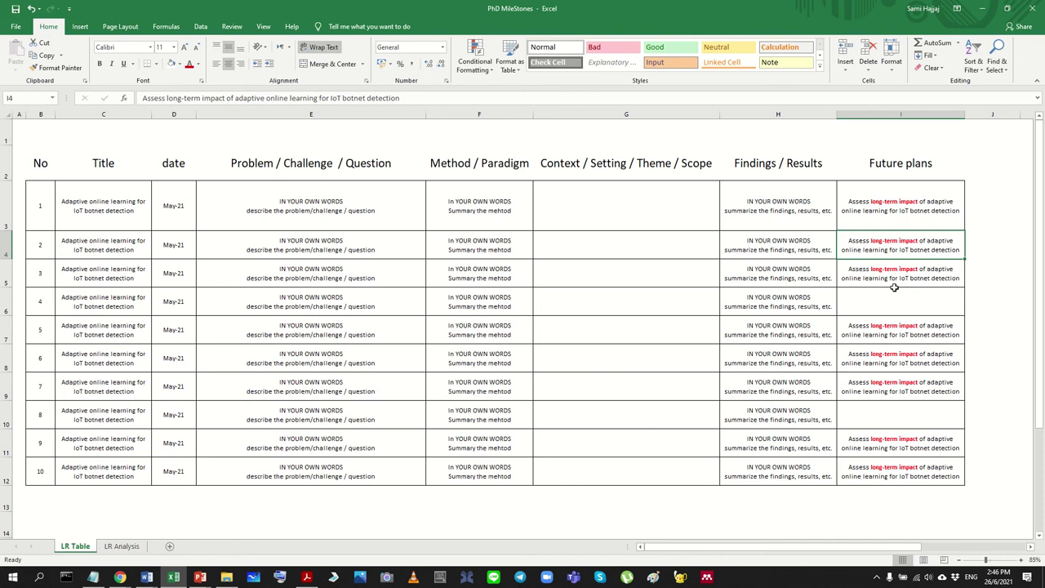
key(Left)
key(Left)
key(Right)
key(Down)
key(Left)
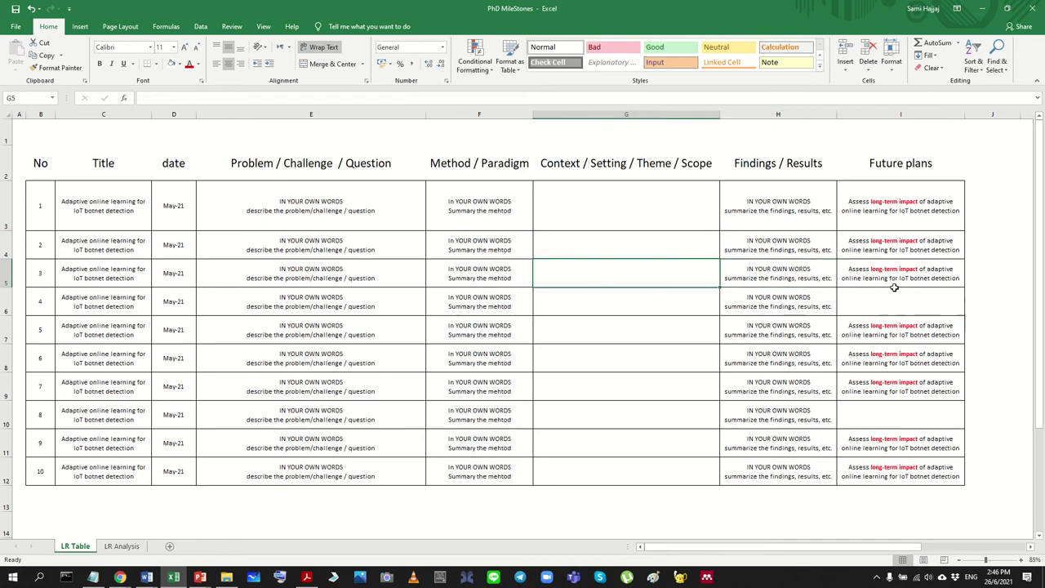
key(Right)
key(Right)
key(Down)
key(Left)
key(Left)
key(Right)
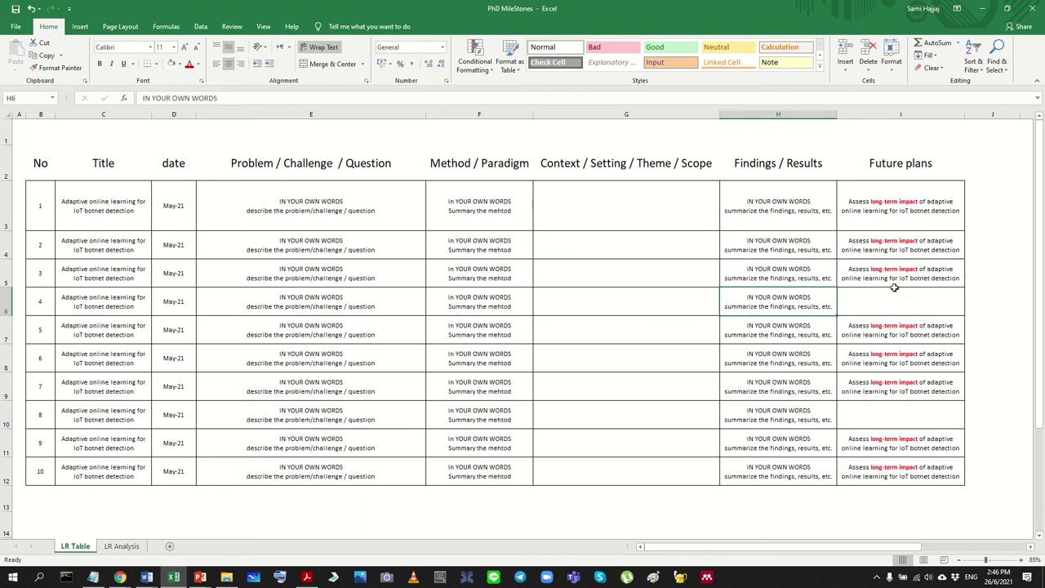
key(Up)
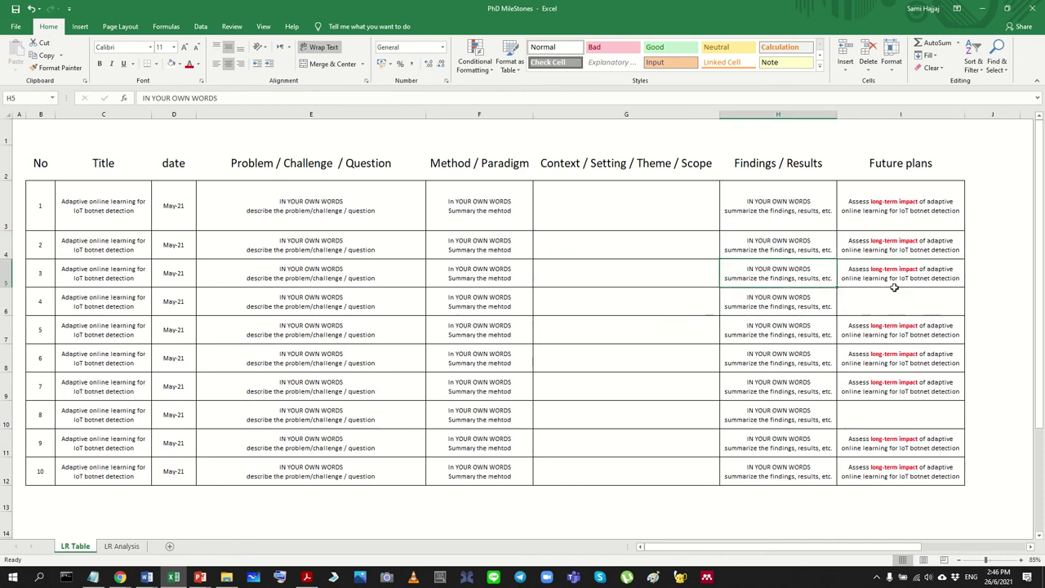
key(Delete)
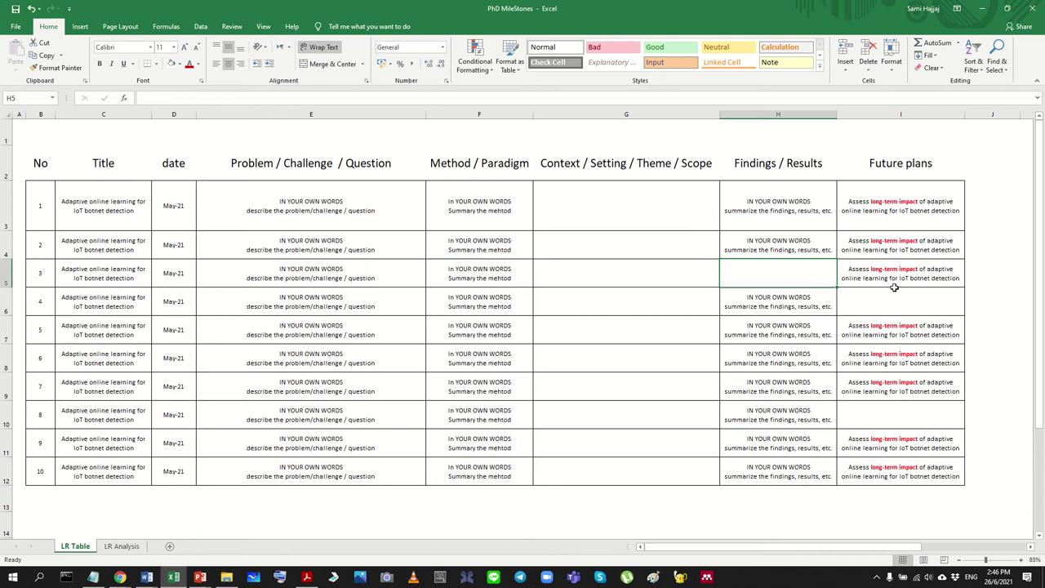
click(399, 367)
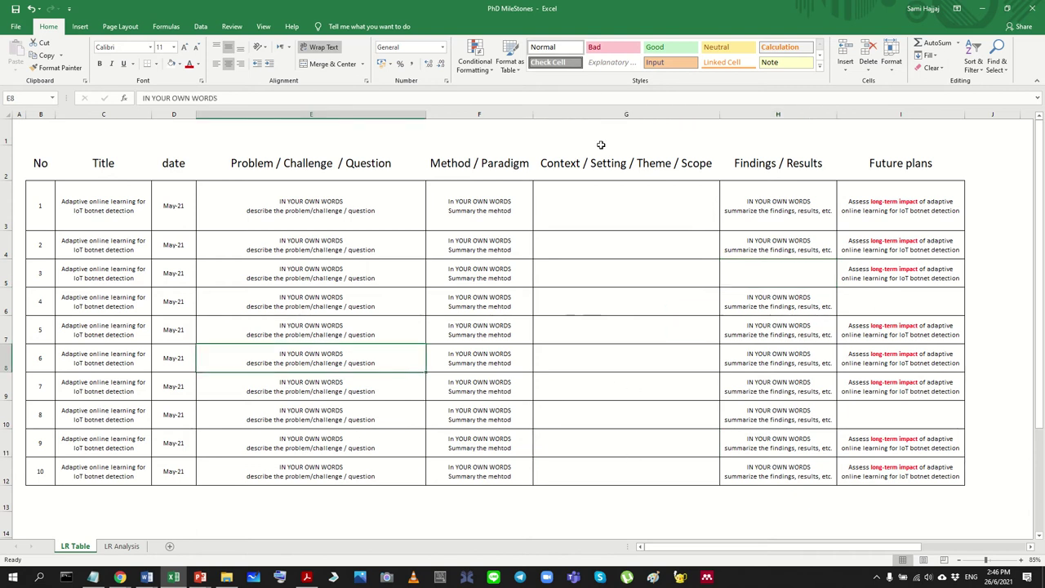
Step: Place the shrunken Excel window below the Literature Review folder window, and view the four-stage Cycle diagram in Word
key(super+Left)
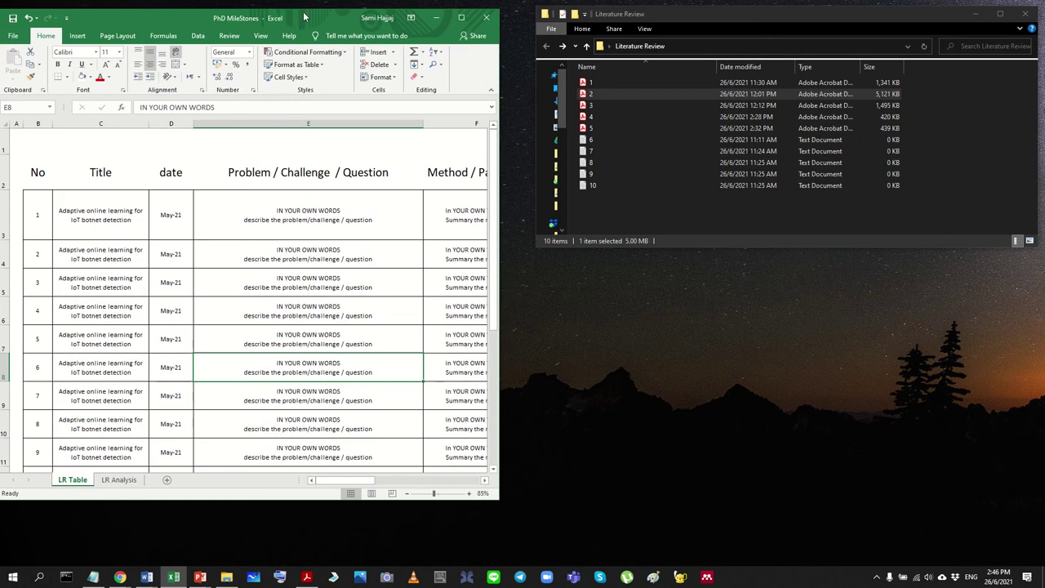
drag(304, 16, 834, 259)
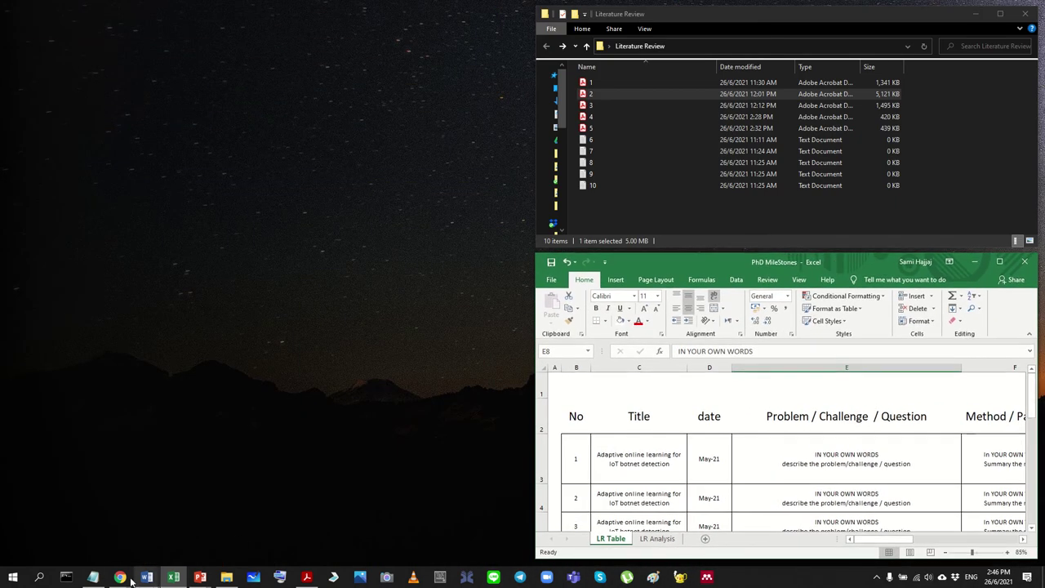
mouse_move(147, 577)
click(194, 526)
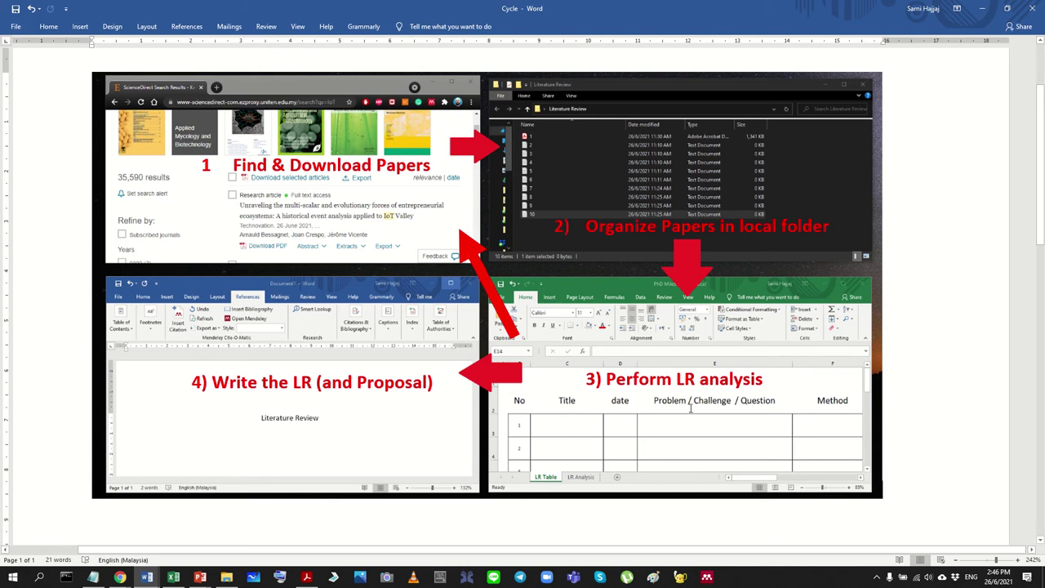
click(983, 8)
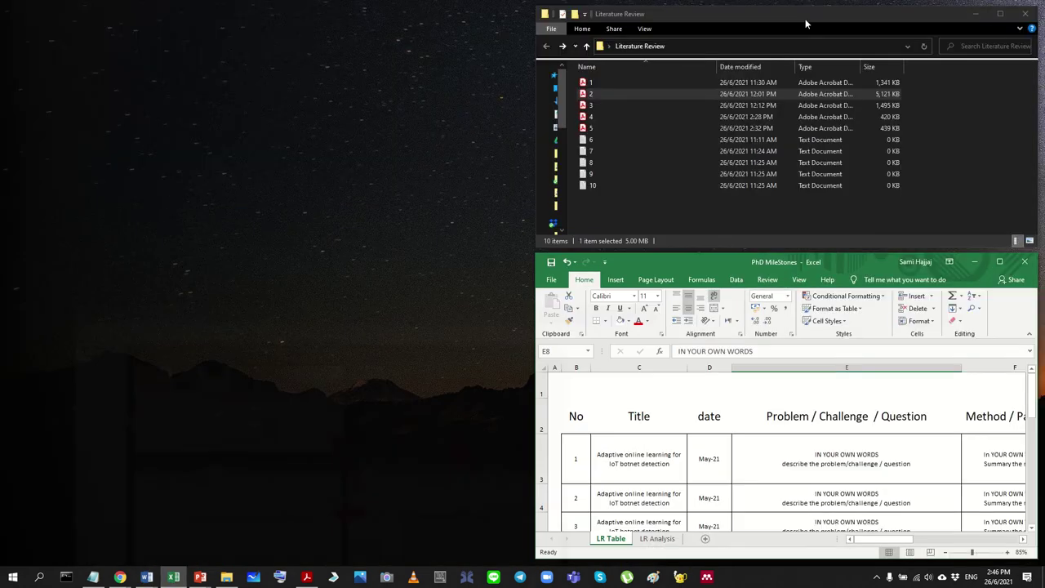
Step: Bring the Excel literature review table back to full screen and select empty cell G14 below it
double_click(725, 258)
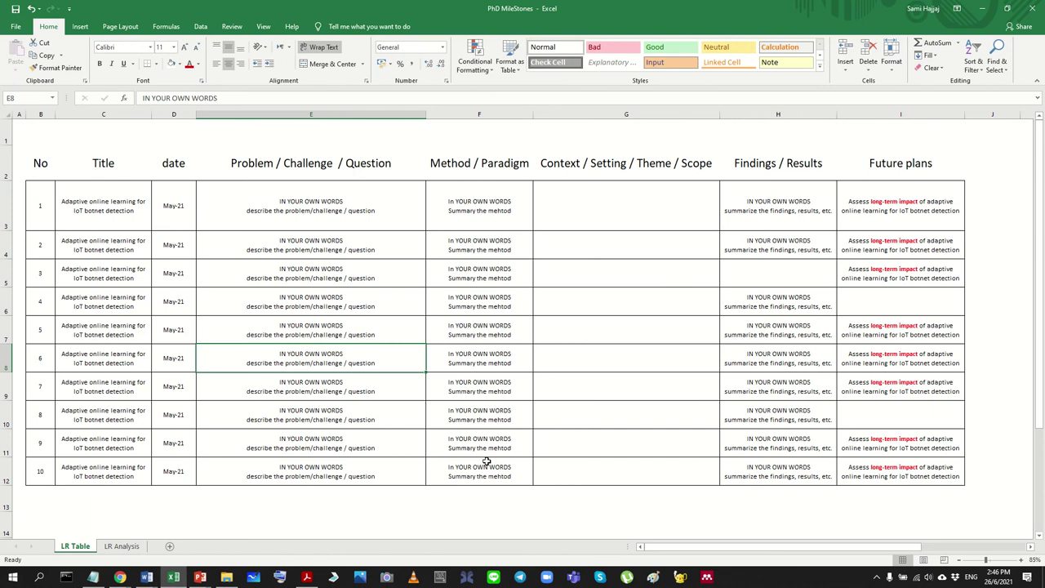
click(504, 499)
click(644, 522)
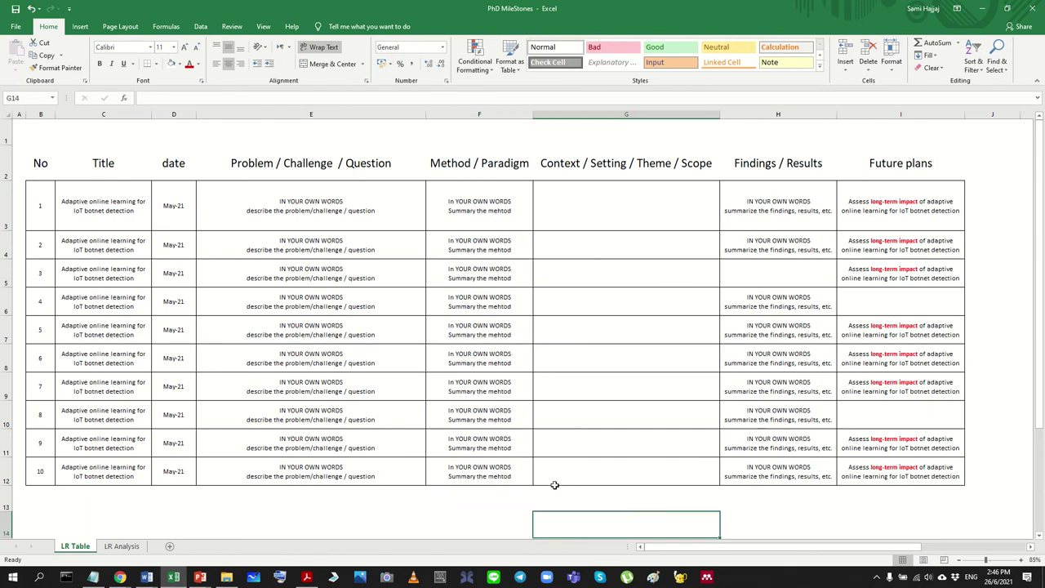
Step: Reduce the height of the ten entry rows together so that every entry has the same compact two-line height
click(489, 508)
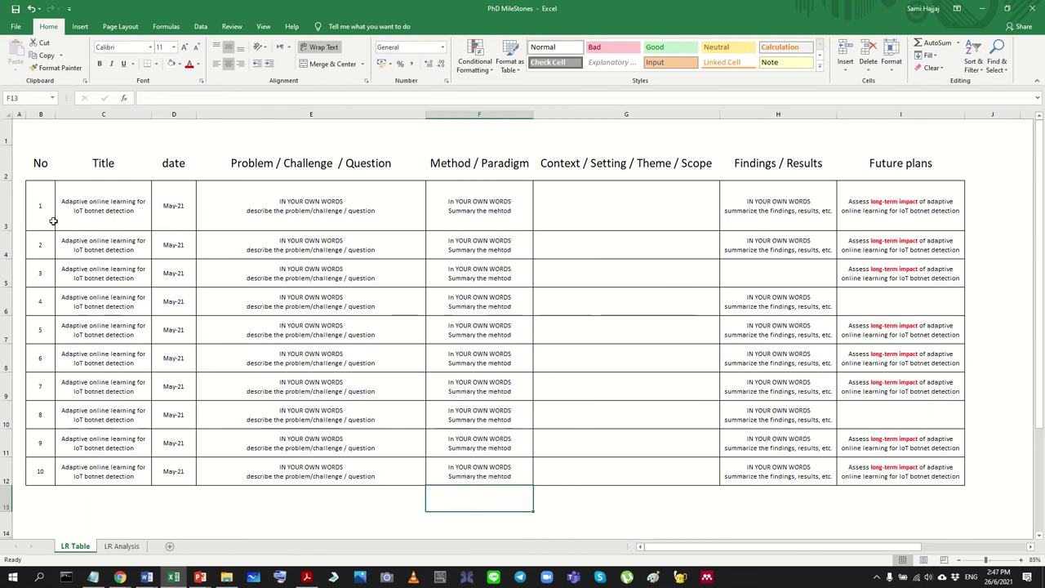
drag(9, 204, 15, 478)
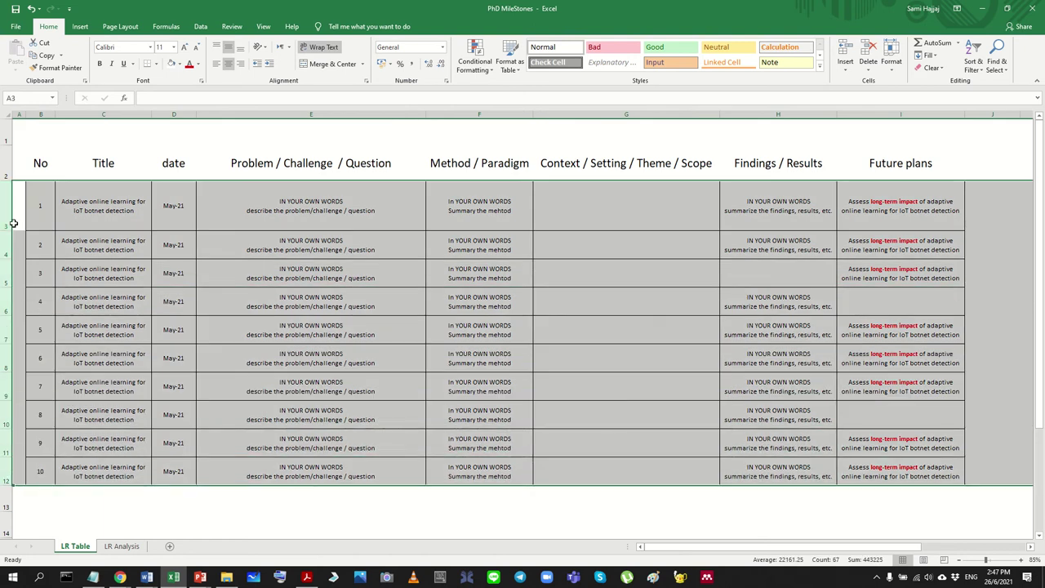
drag(10, 231, 8, 209)
click(380, 322)
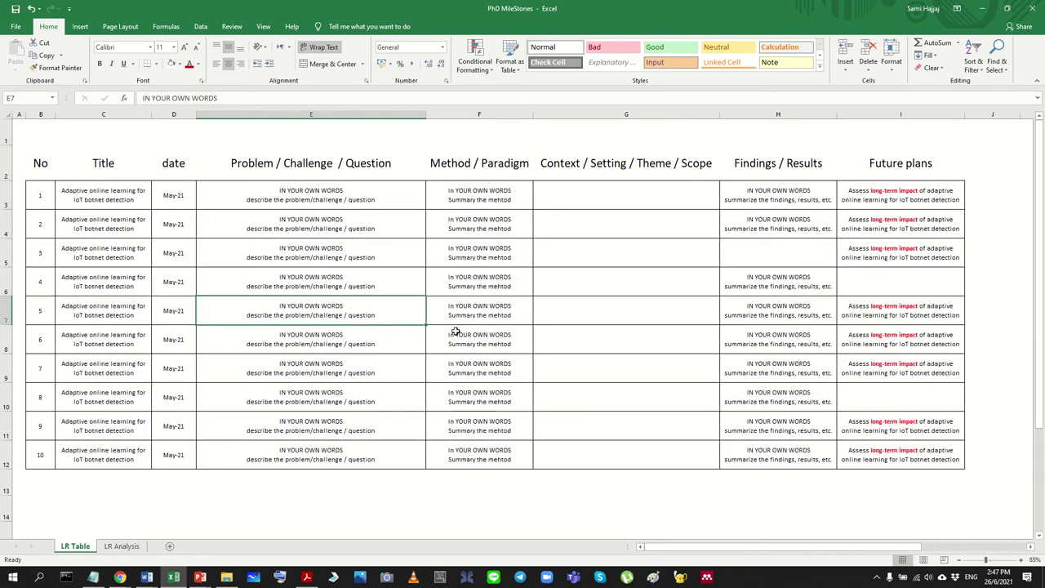
mouse_move(96, 206)
mouse_down()
mouse_move(832, 398)
mouse_move(872, 449)
mouse_up()
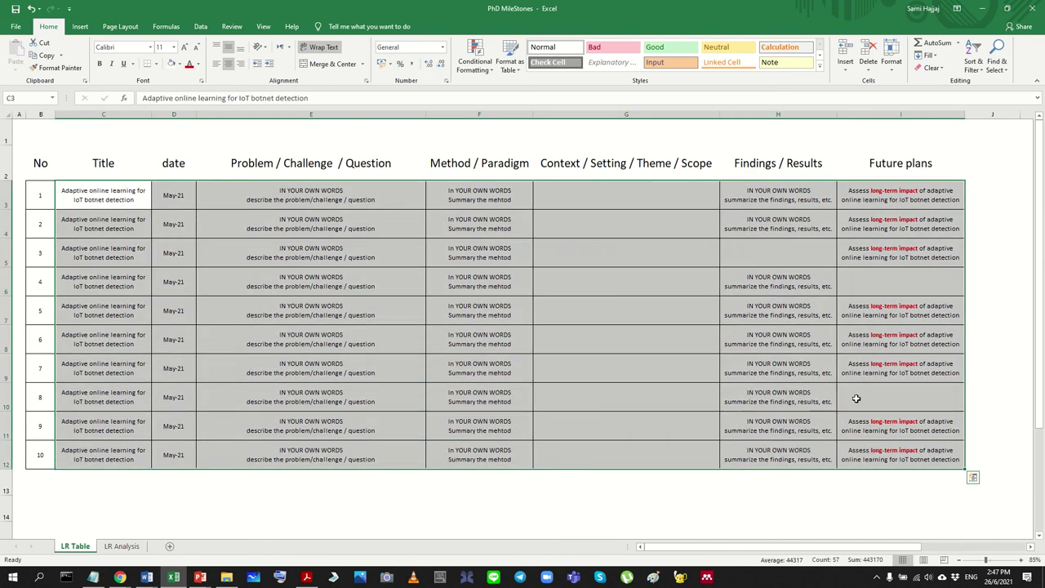
click(478, 343)
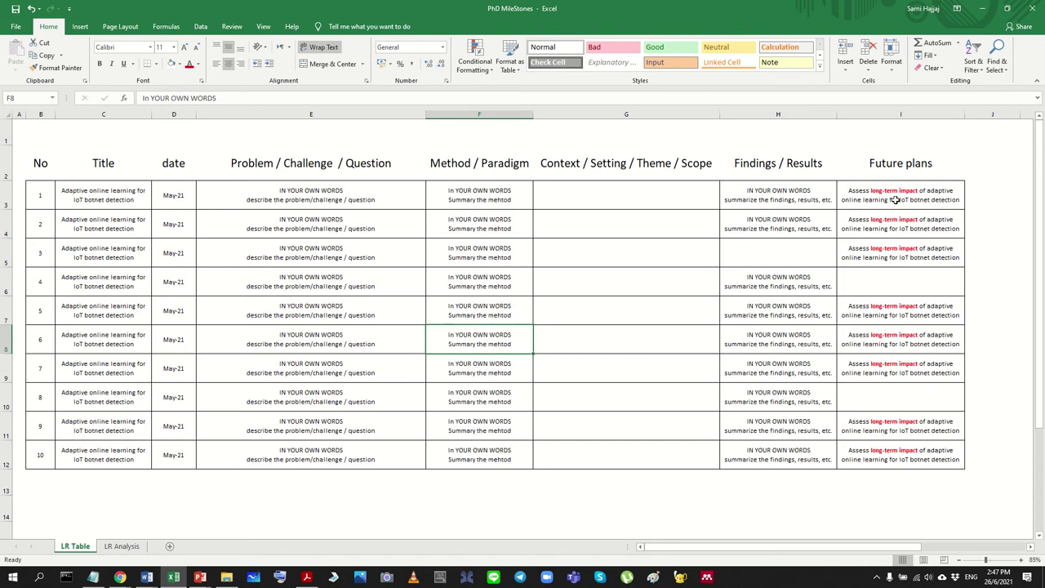
Step: Fill the table rows of entries 1 and 3 with light gold, from the No column through Future plans
drag(919, 198, 39, 201)
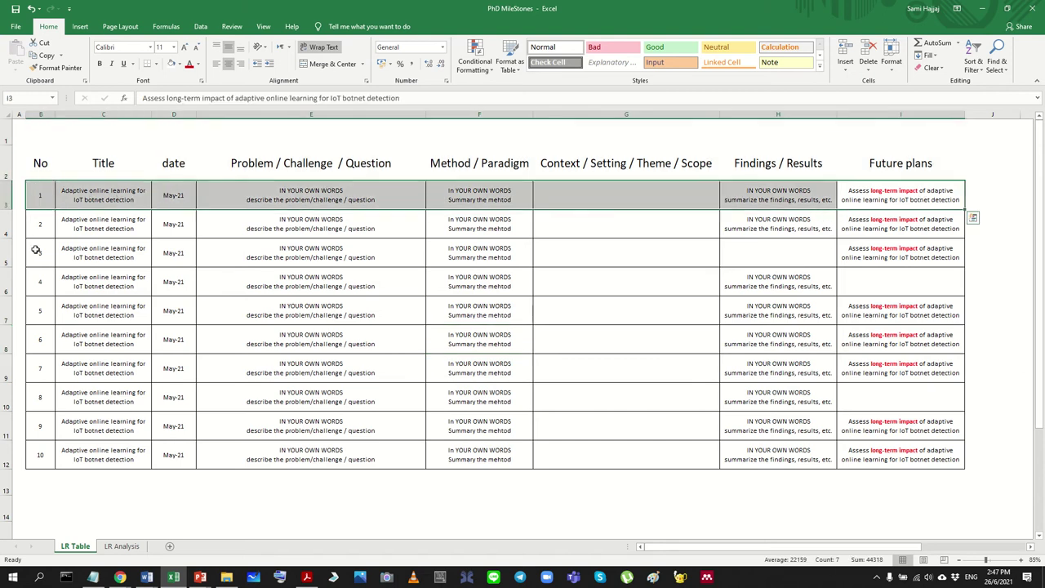
click(178, 64)
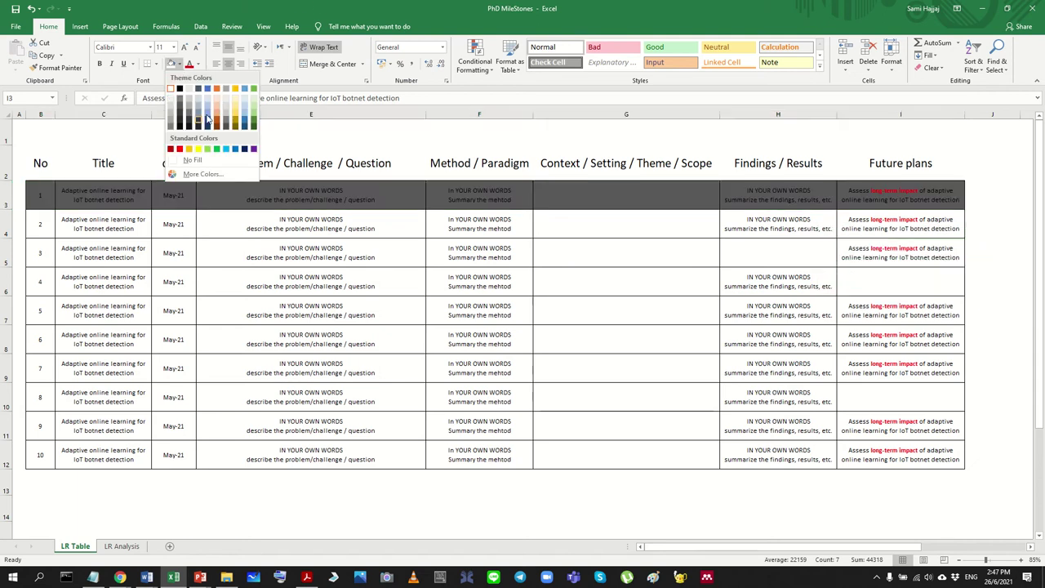
click(237, 96)
drag(42, 252, 943, 250)
click(181, 66)
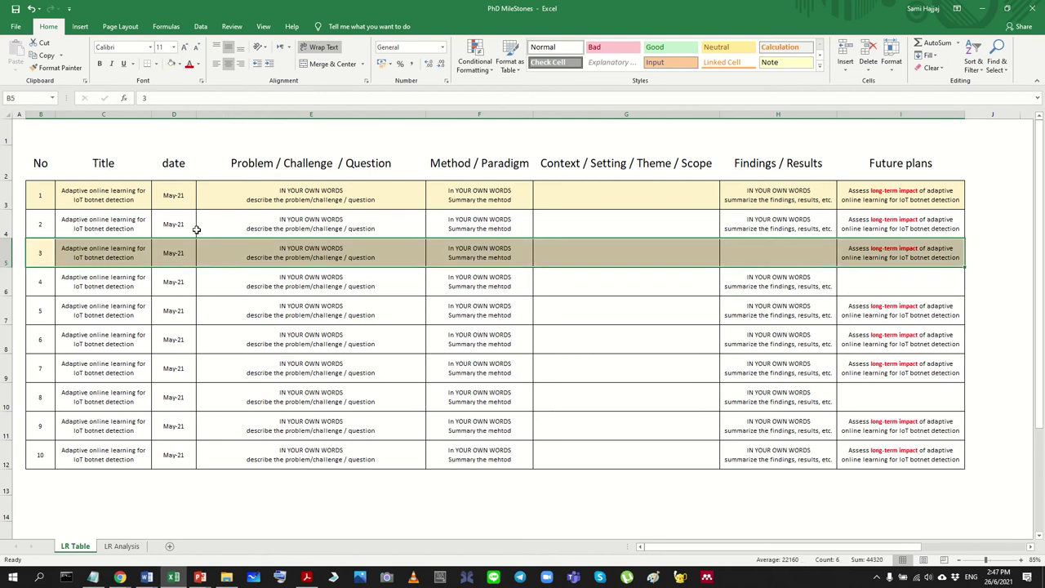
click(244, 334)
Step: Compare entries 1 and 3 by selecting their Problem / Challenge / Question cells and their Method / Paradigm cells in pairs
click(327, 262)
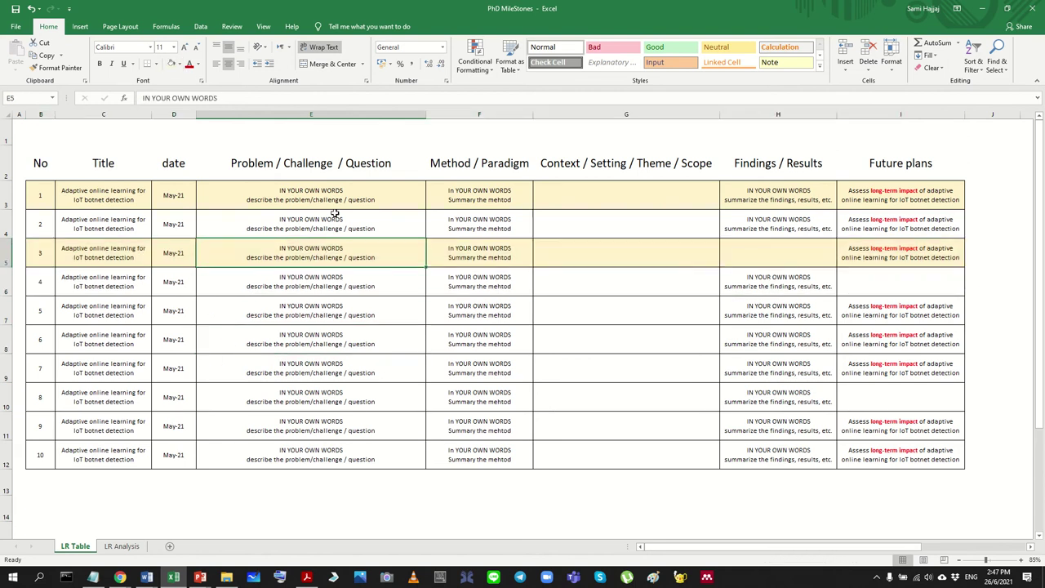
ctrl+click(327, 196)
click(327, 196)
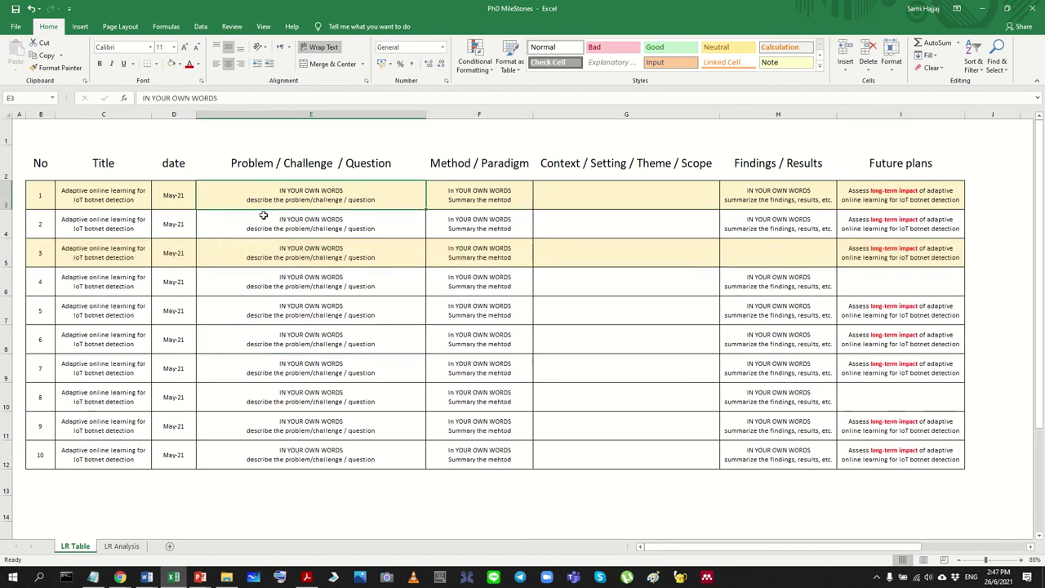
ctrl+click(325, 254)
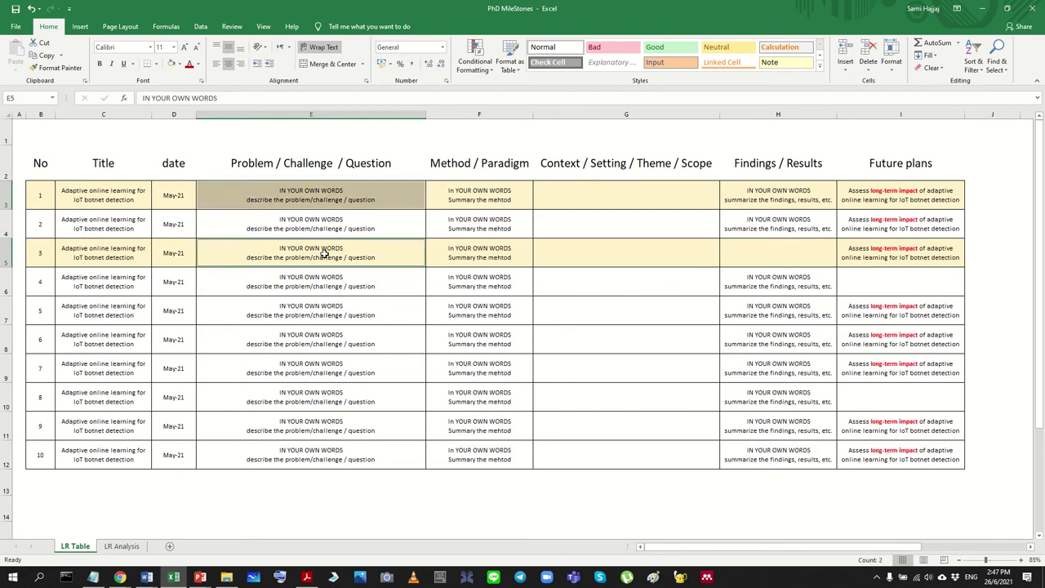
click(478, 255)
ctrl+click(486, 192)
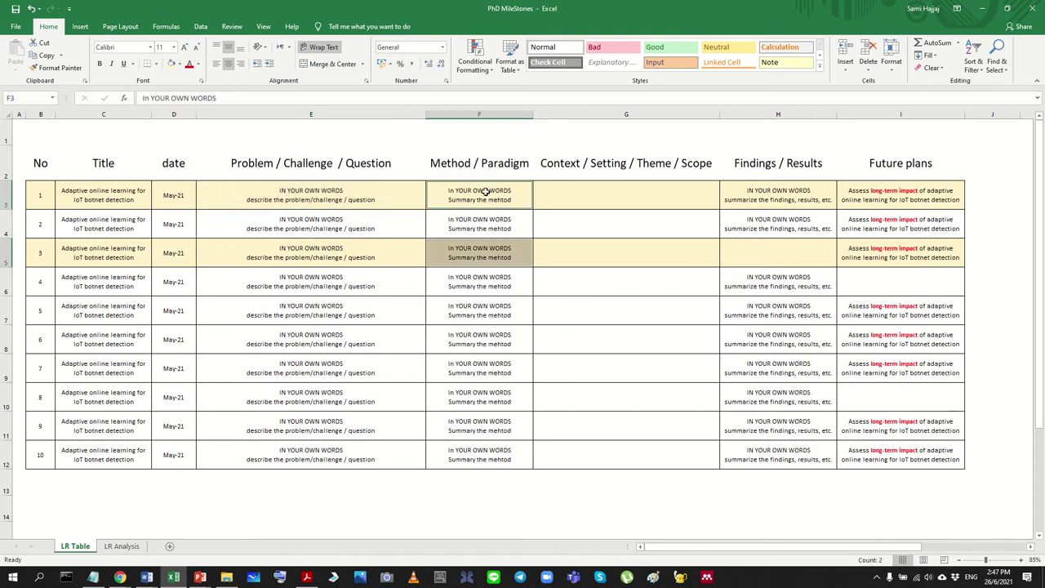
click(486, 192)
Step: Copy entry 1's Findings / Results cell into entry 3's empty one, and check entry 3's Future plans cell
click(751, 262)
click(771, 196)
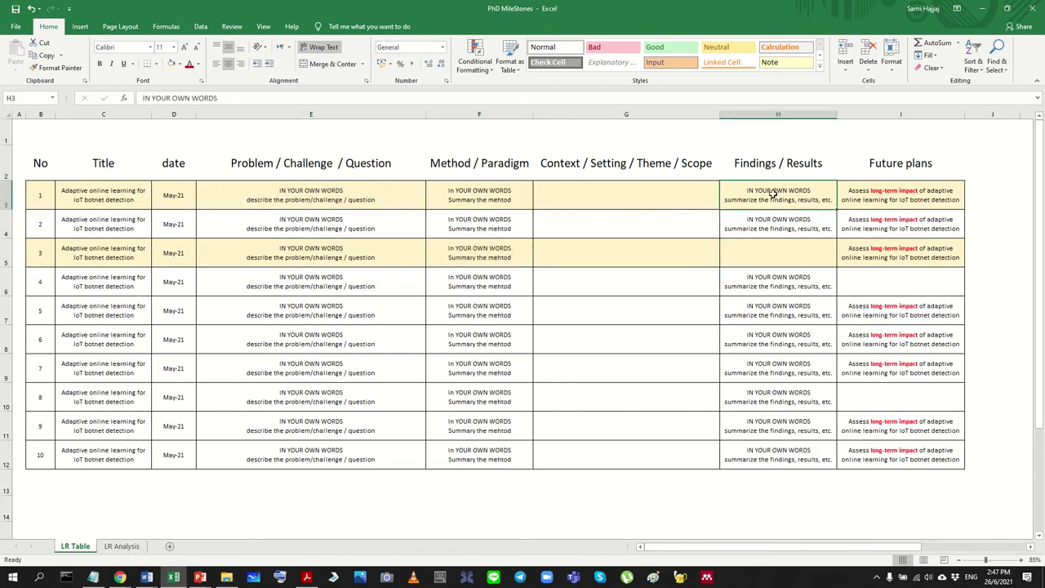
key(ctrl+c)
click(795, 259)
key(ctrl+v)
click(899, 249)
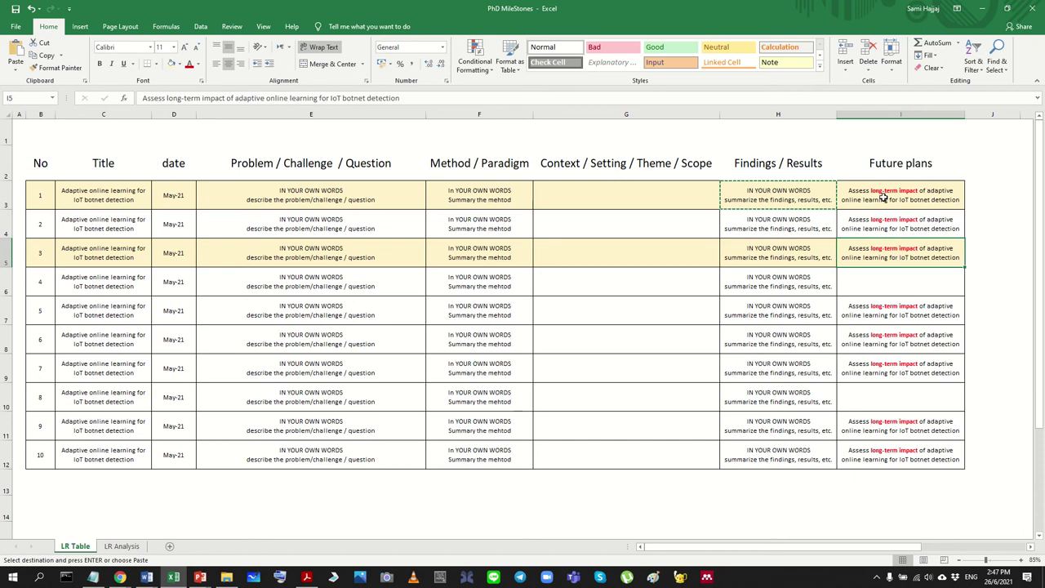
click(289, 331)
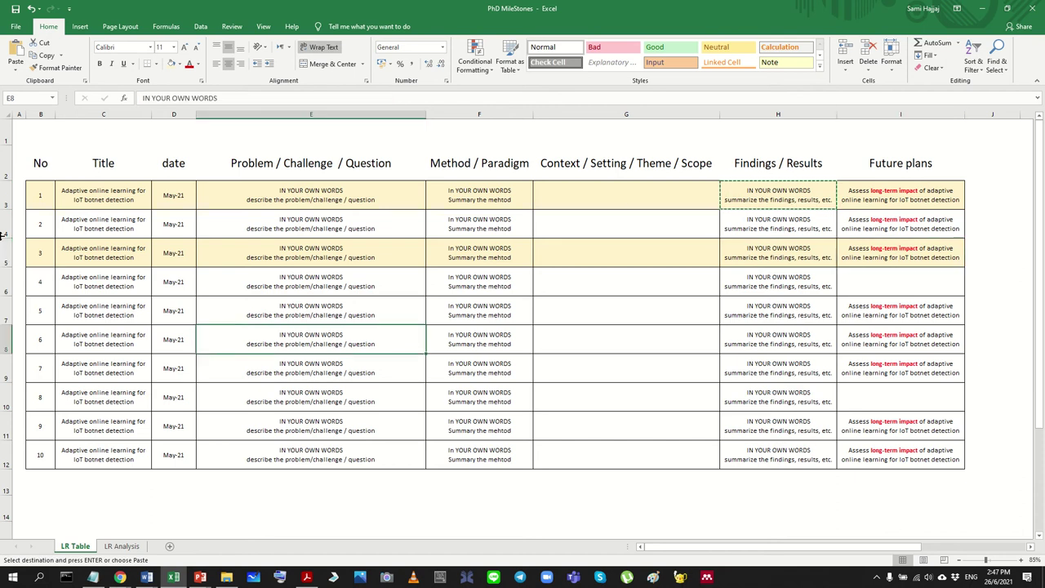
Step: Copy entry 3's entire highlighted row over the rows of entries 5 and 6
drag(36, 255, 931, 251)
key(ctrl+c)
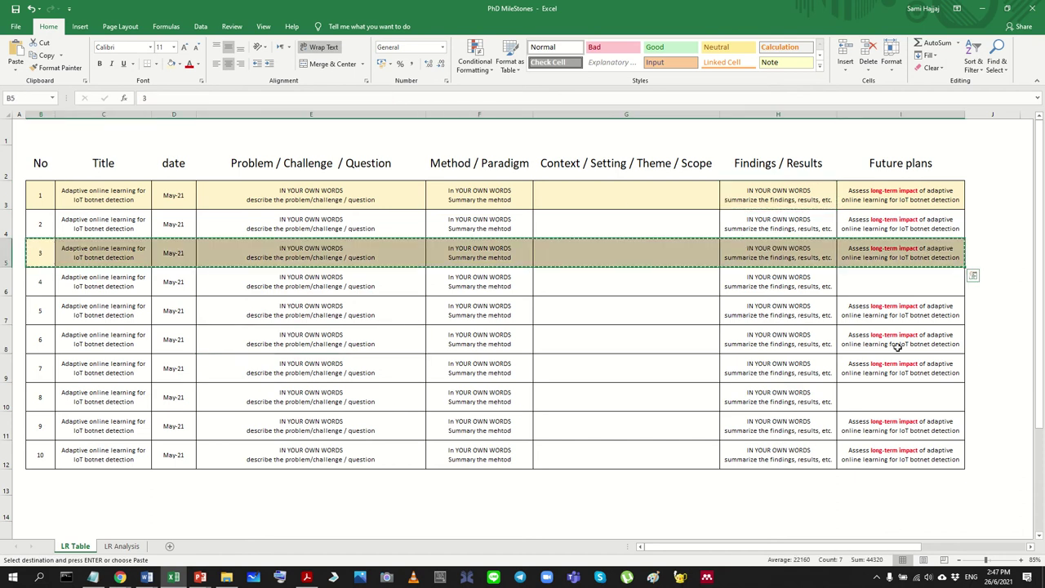
drag(899, 315, 899, 339)
drag(675, 331, 40, 340)
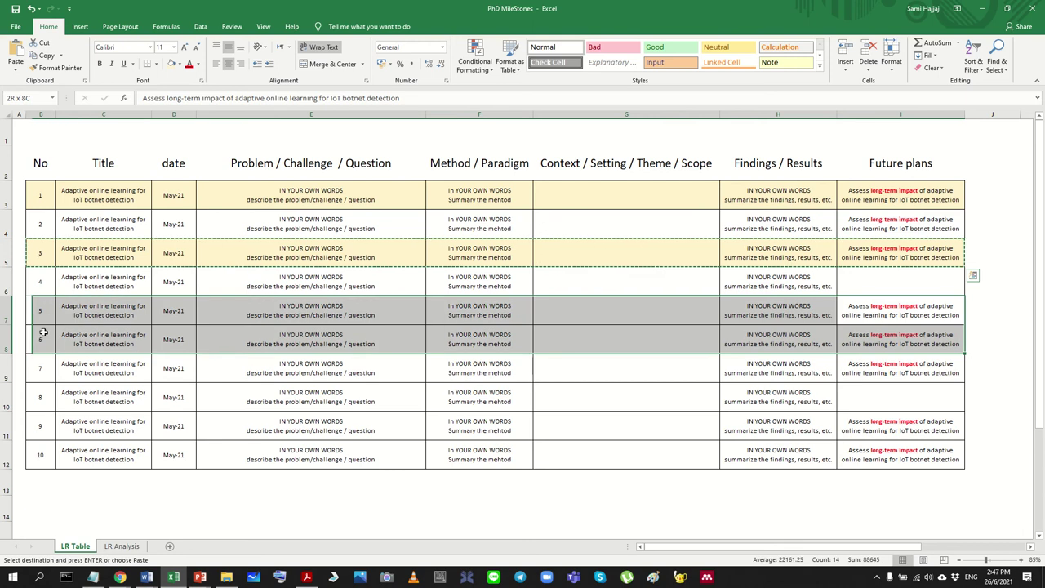
key(ctrl+v)
click(273, 412)
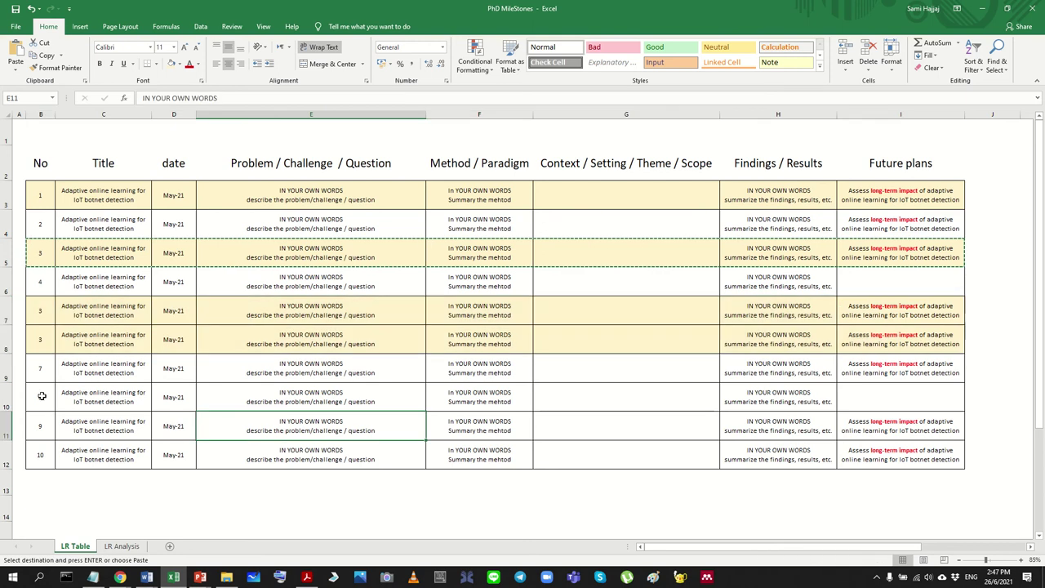
Step: Fill the table cells of record 8 with the same light gold colour as the other highlighted records
drag(78, 397, 901, 402)
key(ctrl+v)
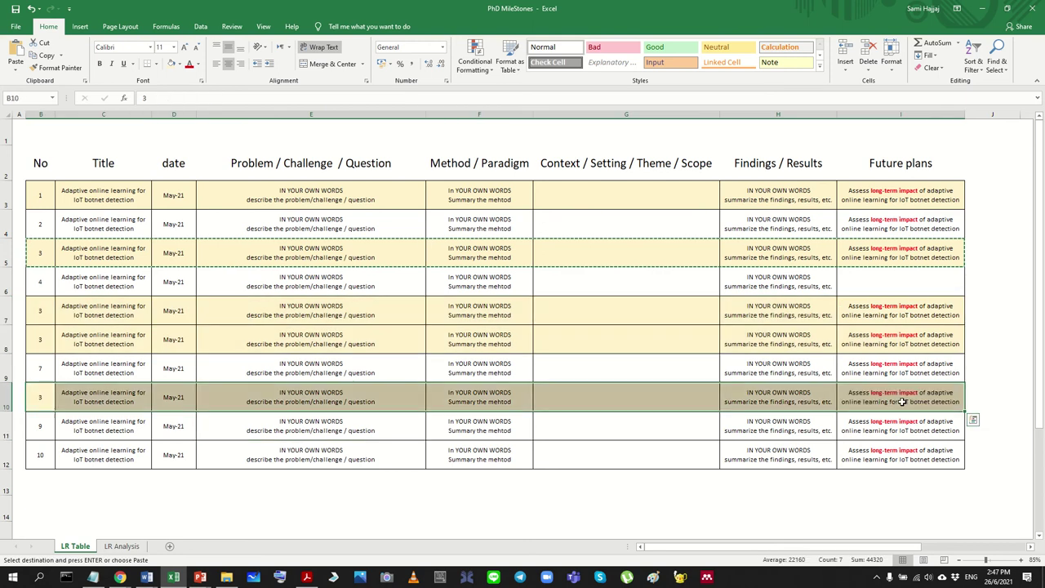
key(ctrl+z)
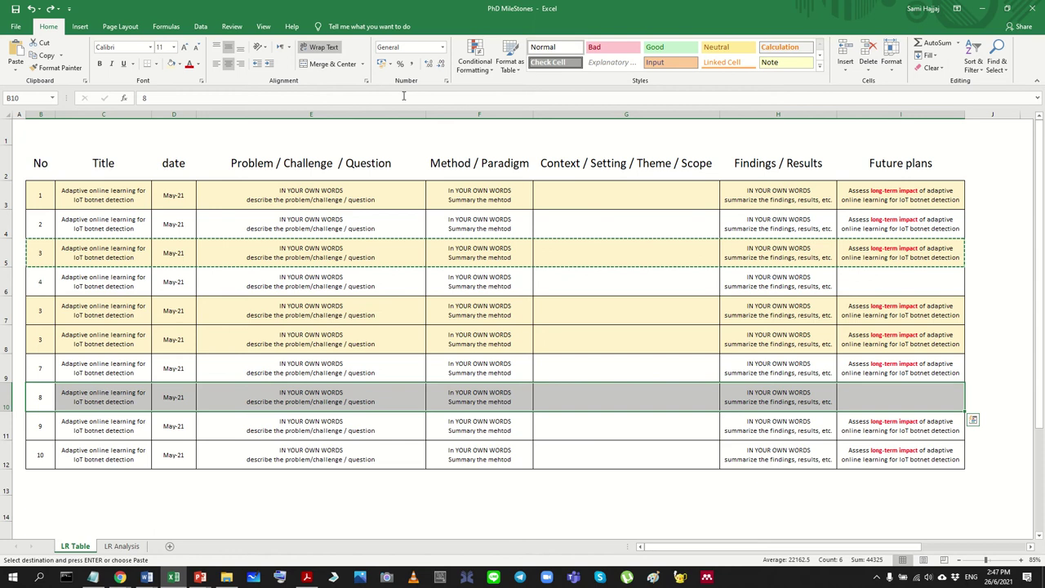
click(173, 65)
click(632, 367)
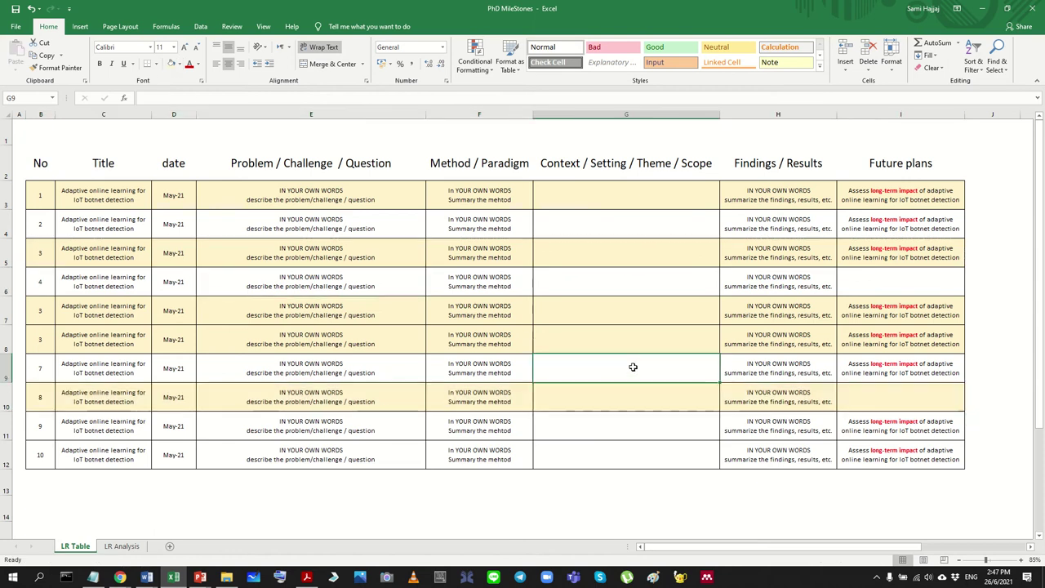
click(683, 408)
click(694, 428)
click(702, 449)
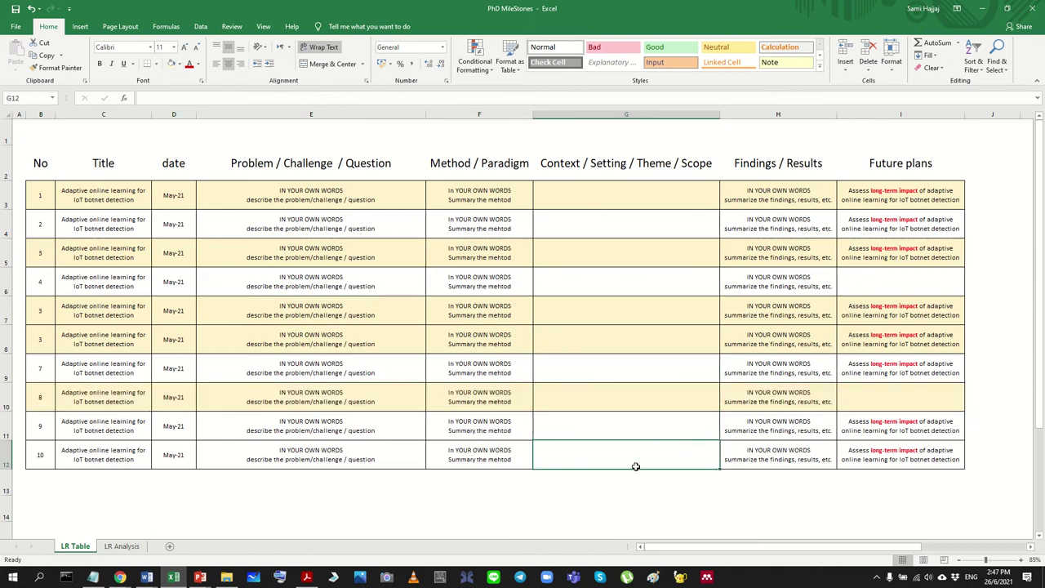
click(75, 196)
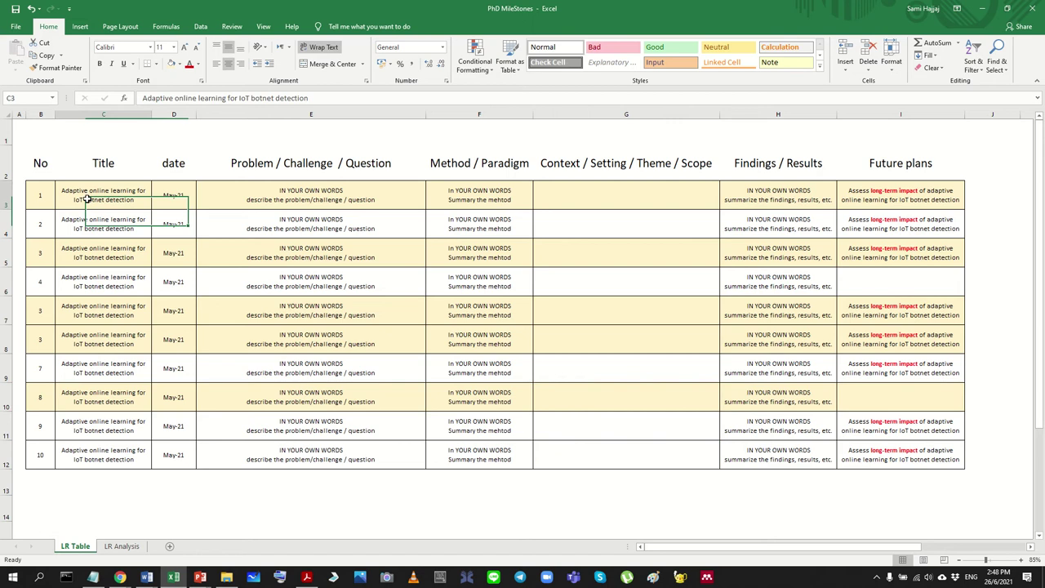
click(82, 253)
click(85, 307)
click(94, 343)
click(124, 380)
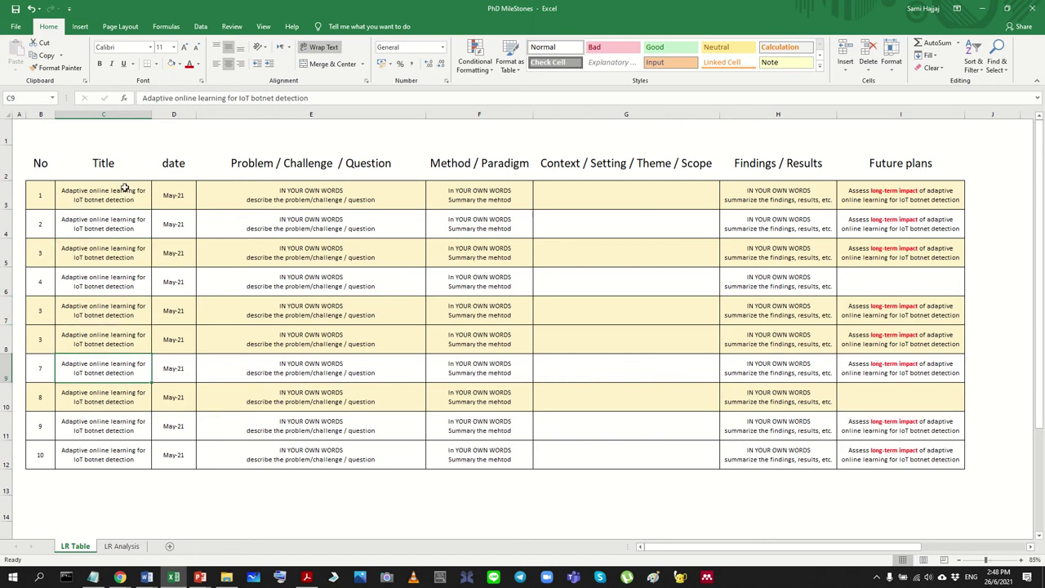
Step: Fill the table rows of records 2 and 4 with light green
drag(35, 222, 899, 225)
drag(882, 273, 117, 280)
drag(39, 282, 39, 282)
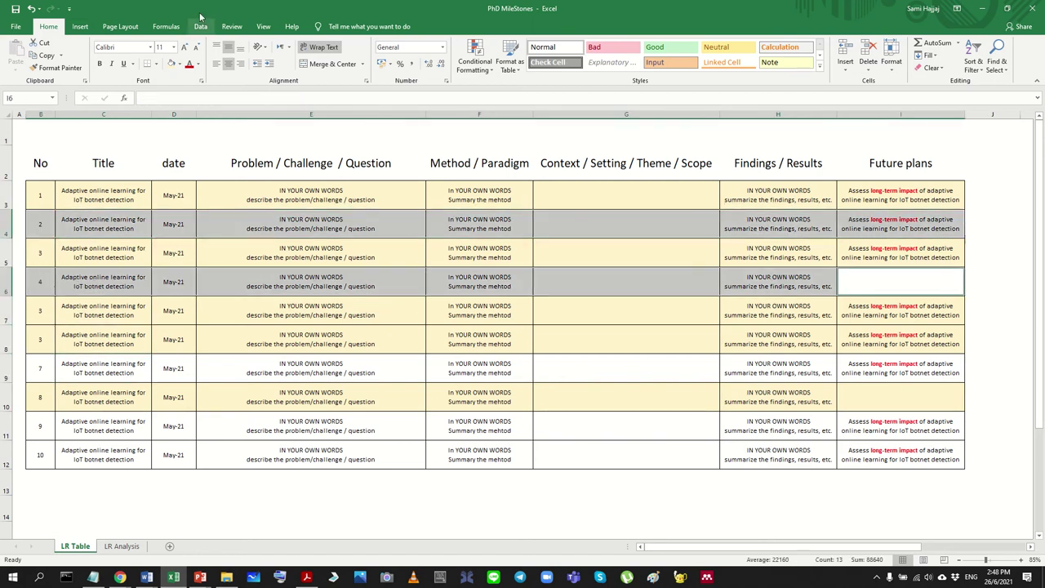
click(180, 64)
click(253, 98)
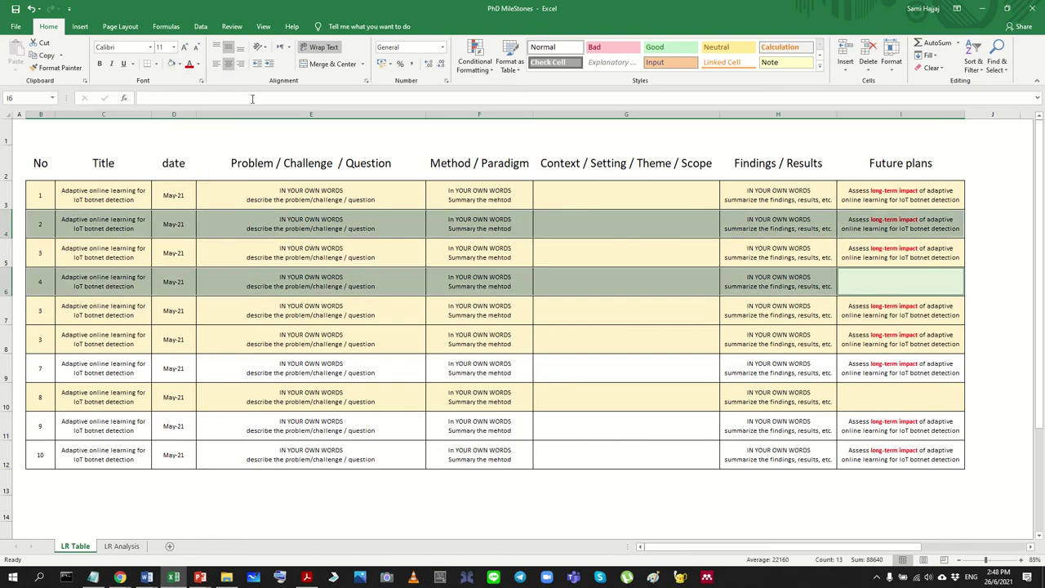
click(321, 294)
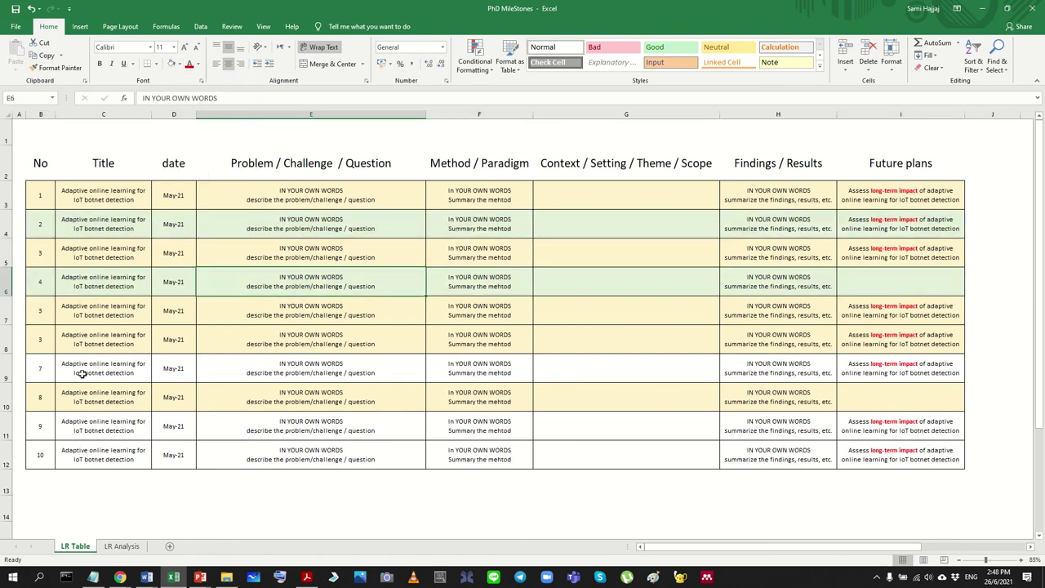
Step: Fill the table rows of records 7, 9 and 10 with light blue
drag(39, 369, 936, 395)
ctrl+click(937, 428)
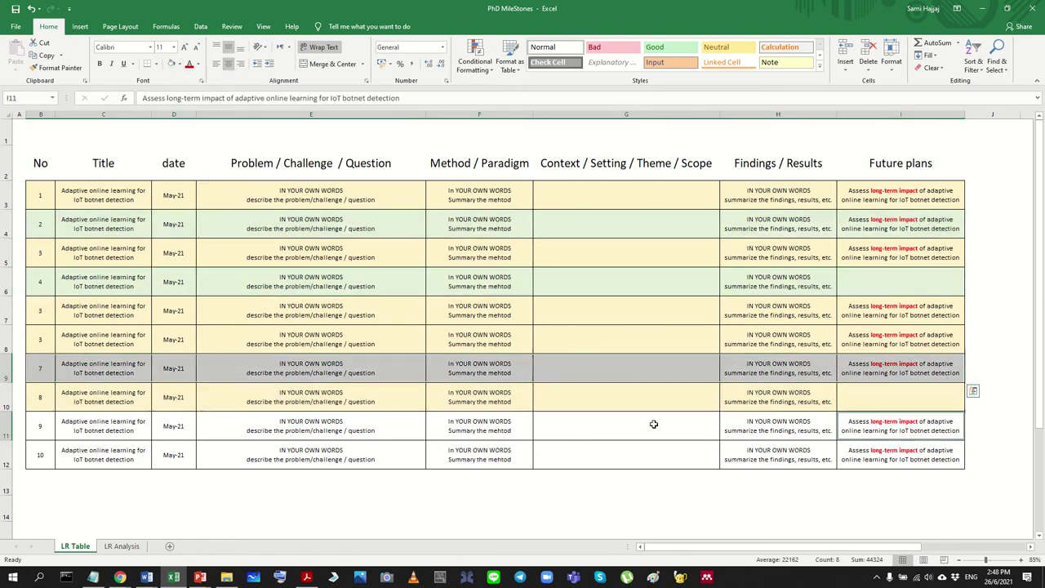
drag(653, 424, 45, 451)
click(179, 63)
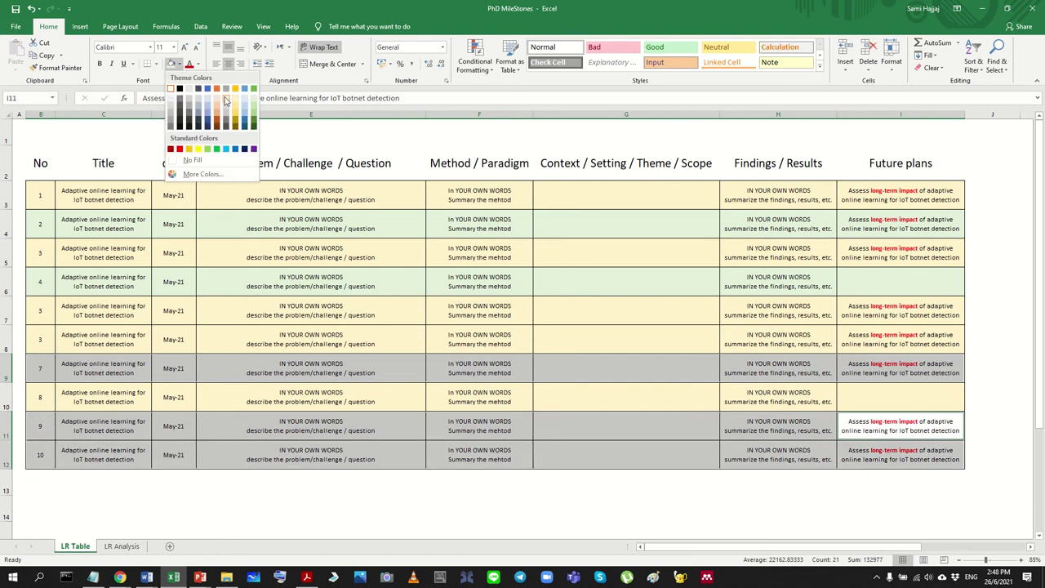
click(207, 98)
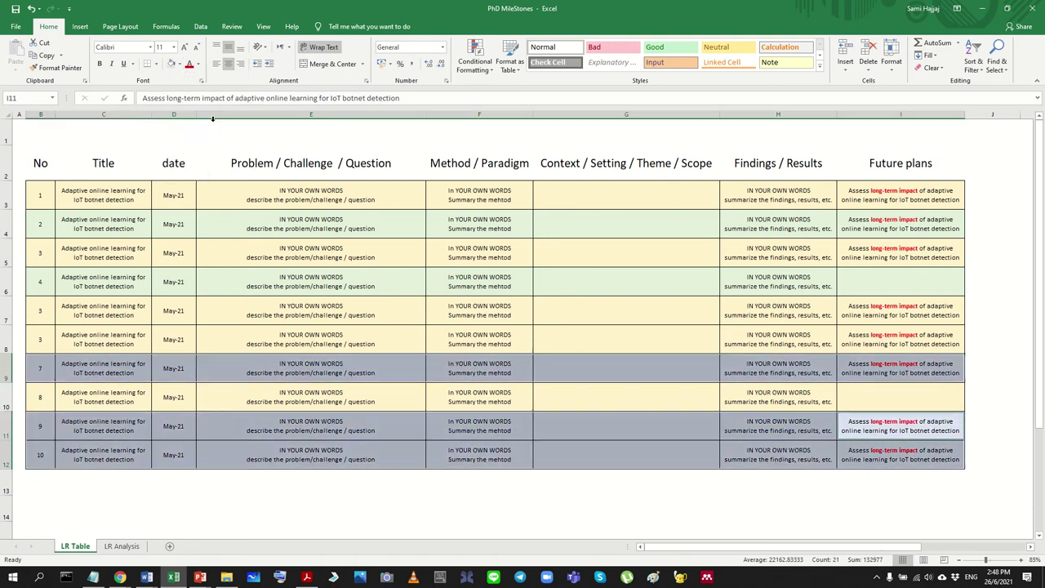
click(506, 524)
click(654, 514)
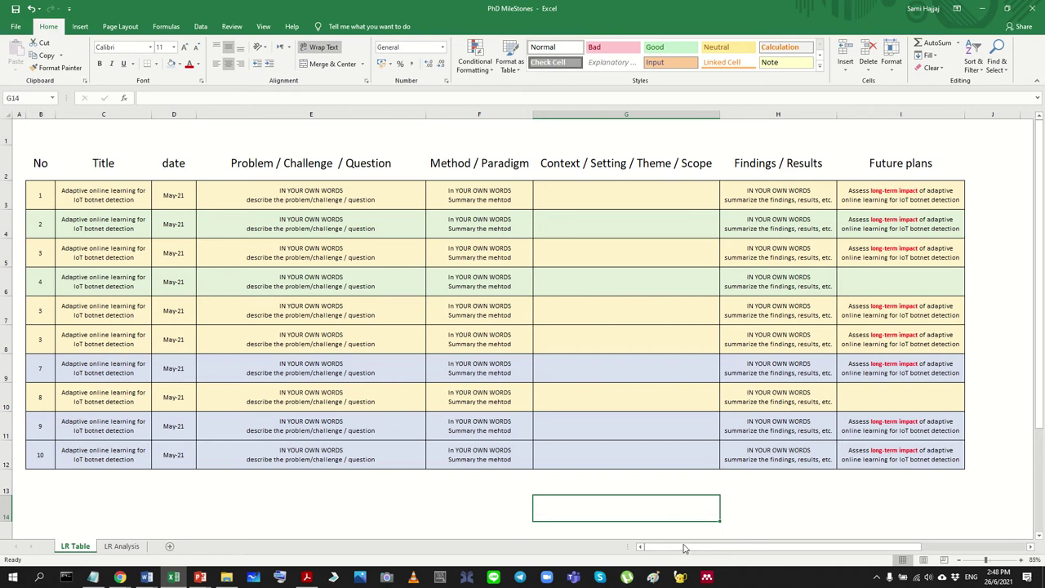
click(448, 499)
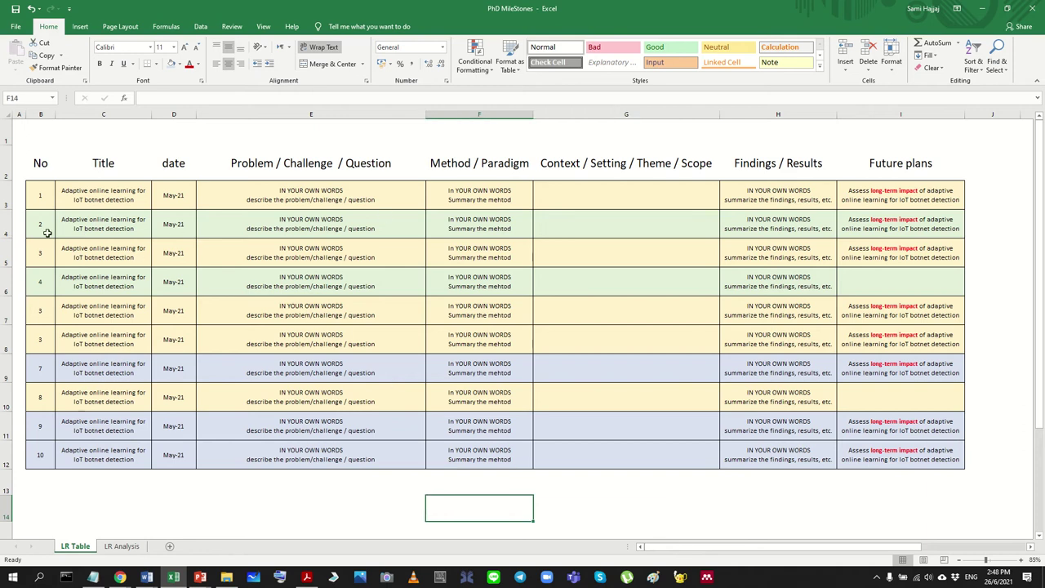
Step: Move sheet row 5 above row 4 so the two gold records sit together
right_click(7, 254)
click(24, 260)
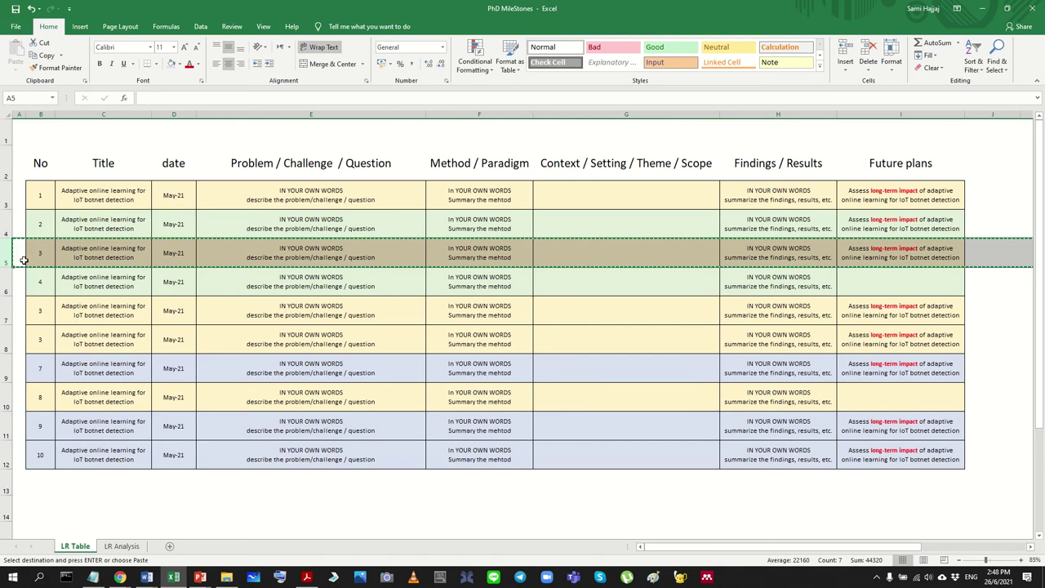
click(7, 224)
right_click(6, 222)
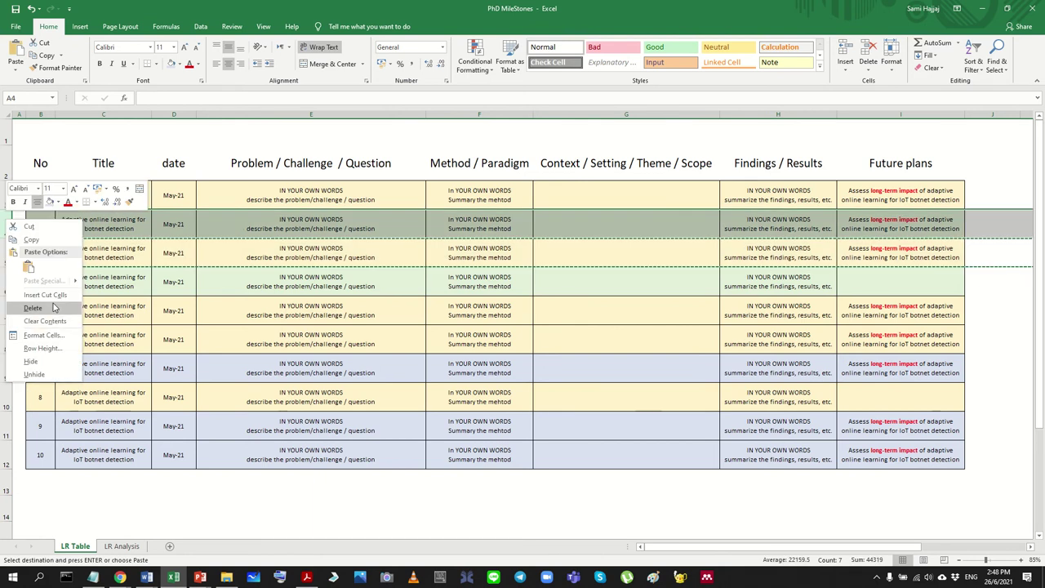
click(56, 295)
click(43, 222)
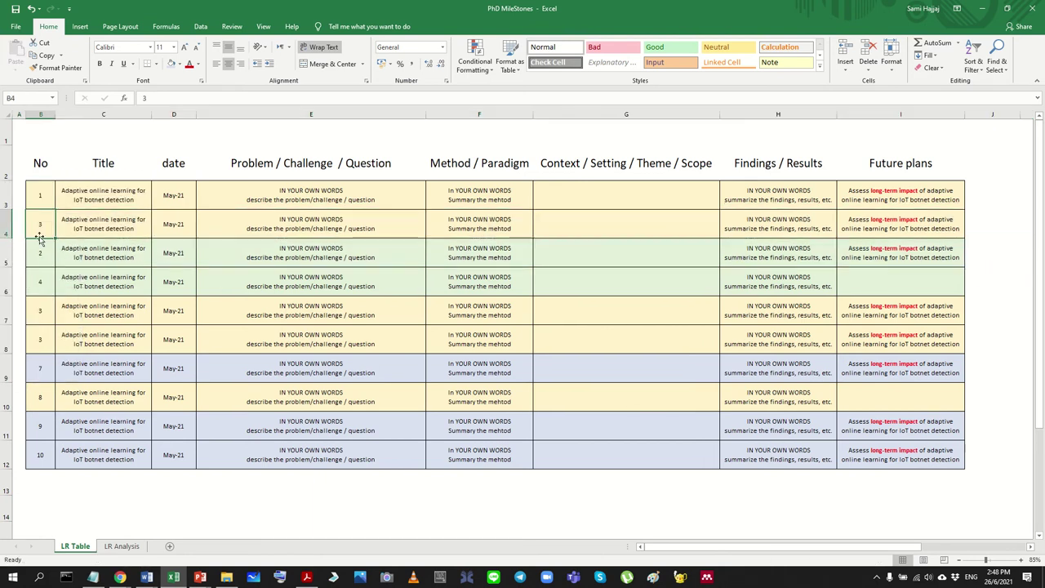
Step: Move gold sheet rows 7 and 8 above row 5, directly below the other gold records
drag(7, 310, 7, 339)
right_click(8, 335)
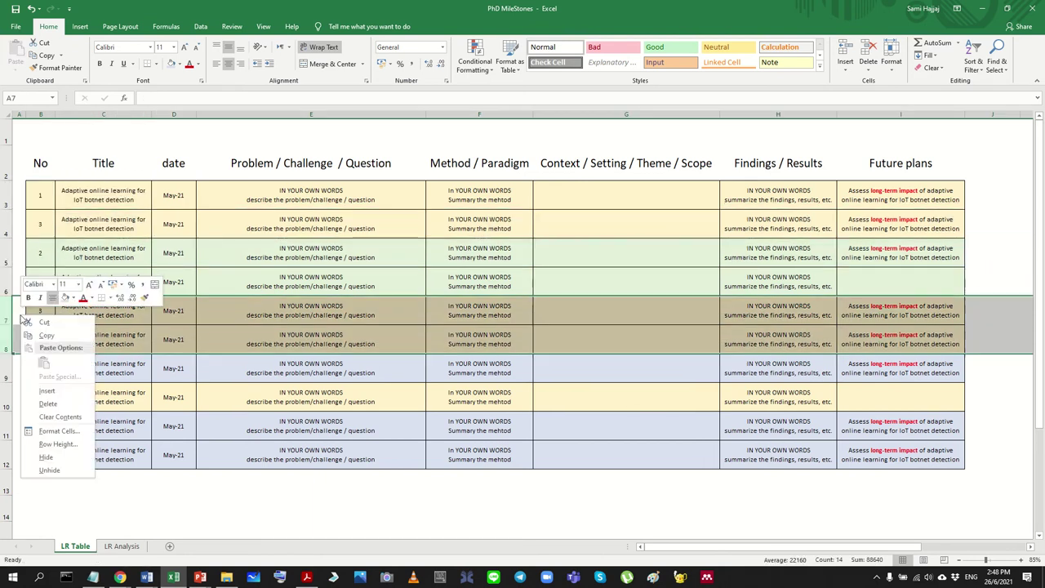
click(47, 324)
click(6, 253)
right_click(6, 253)
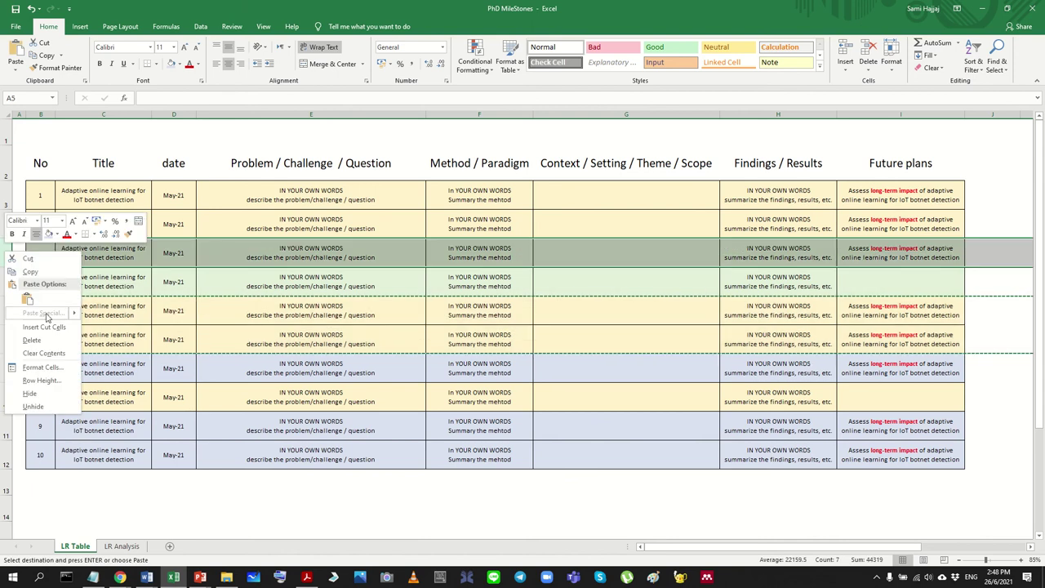
click(44, 327)
click(71, 258)
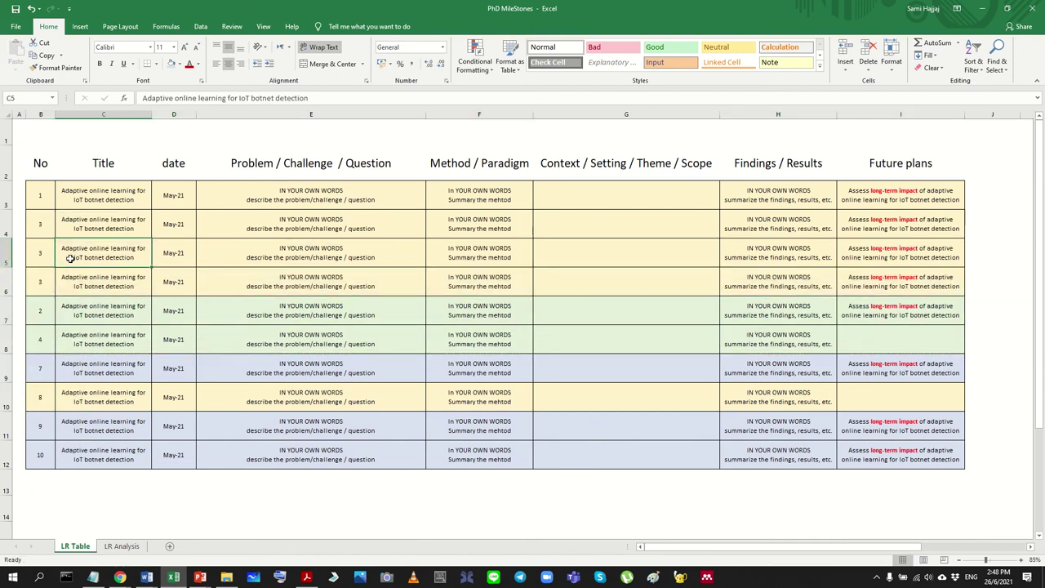
Step: Undo both row moves, keeping the blue fill on records 7, 9 and 10
key(ctrl+z)
key(ctrl+z)
key(ctrl+z)
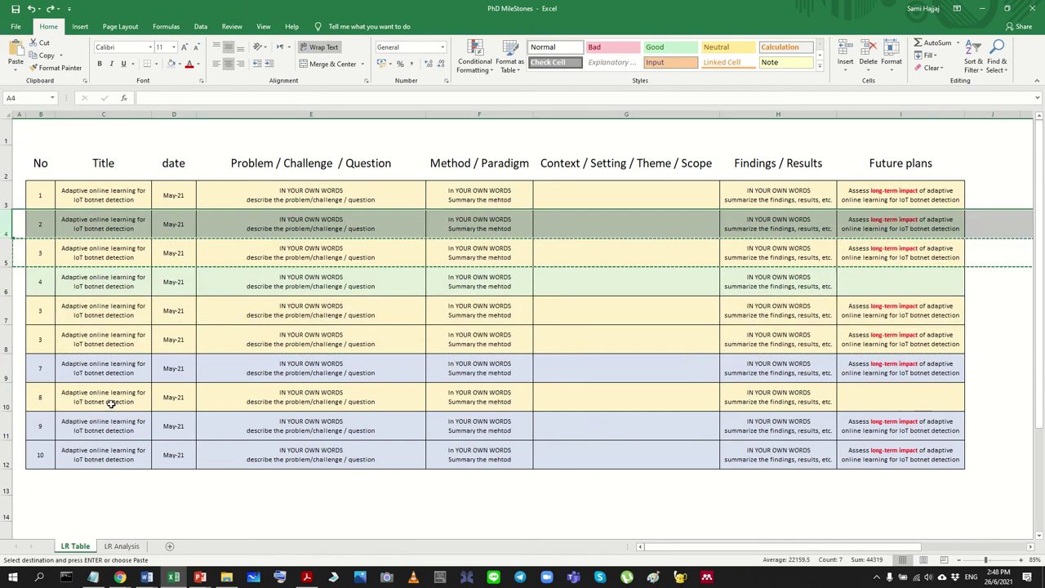
click(143, 482)
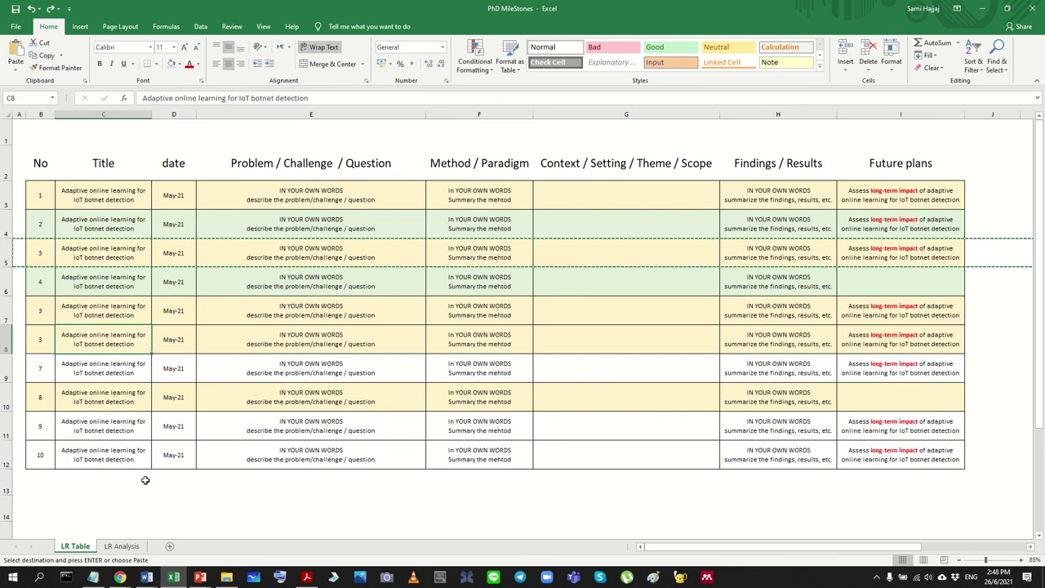
key(ctrl+z)
ctrl+click(191, 397)
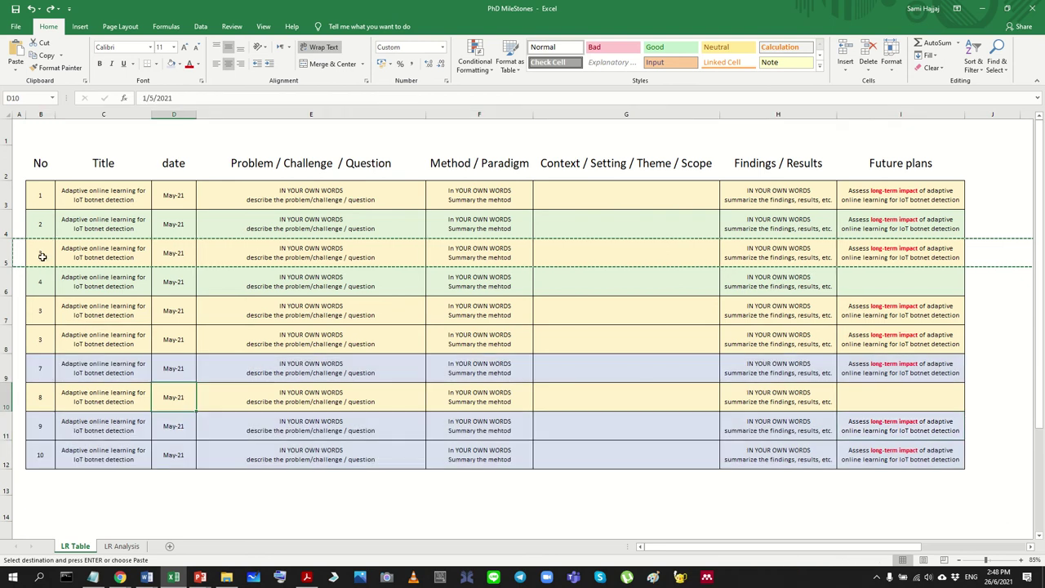
Step: Correct the record numbers in the No column to 5 in B7 and 6 in B8
click(41, 310)
text(5)
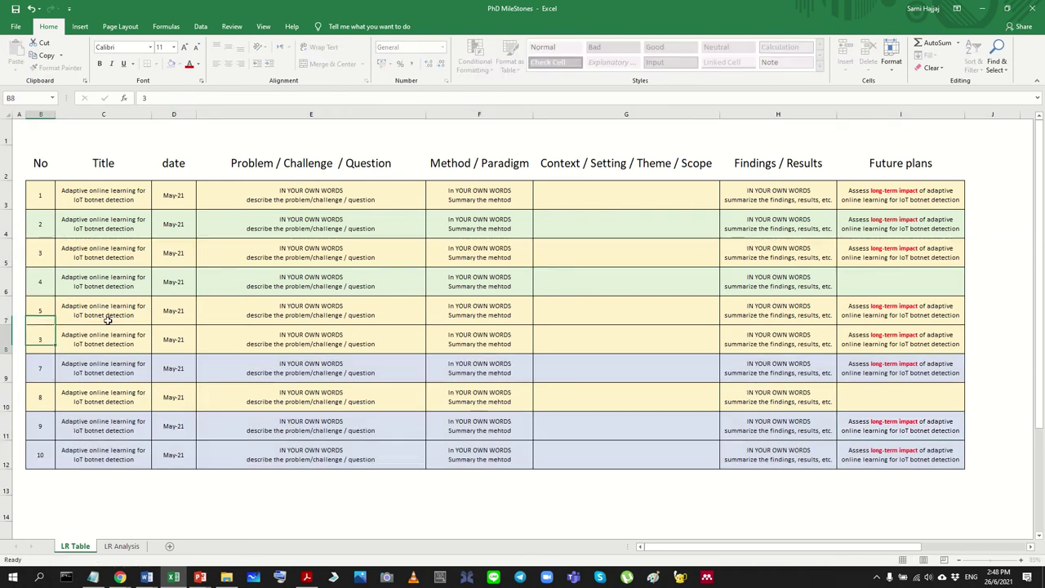
key(Return)
text(6)
key(Return)
key(Return)
key(Return)
key(Return)
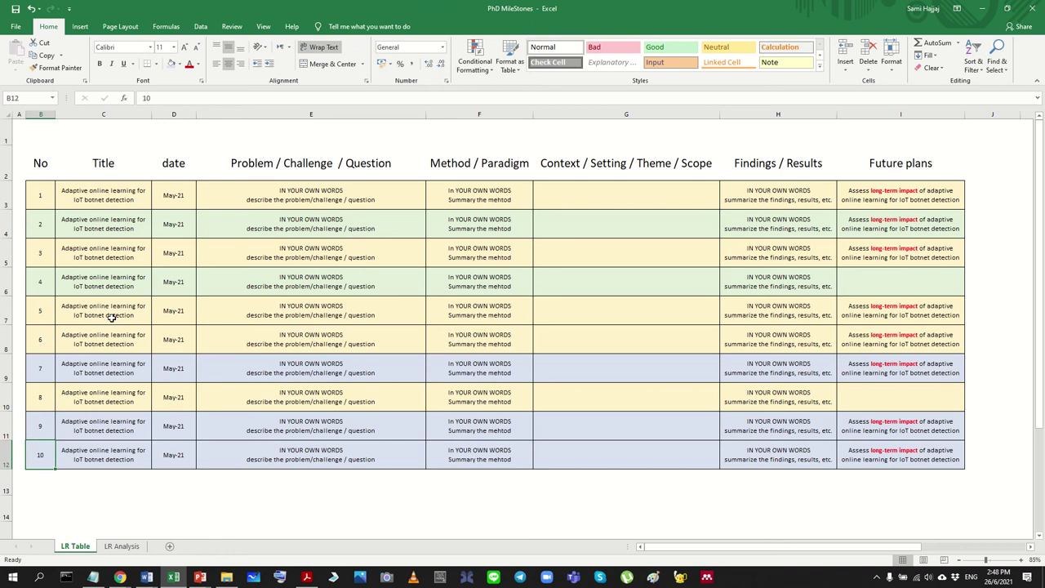
click(270, 455)
click(331, 498)
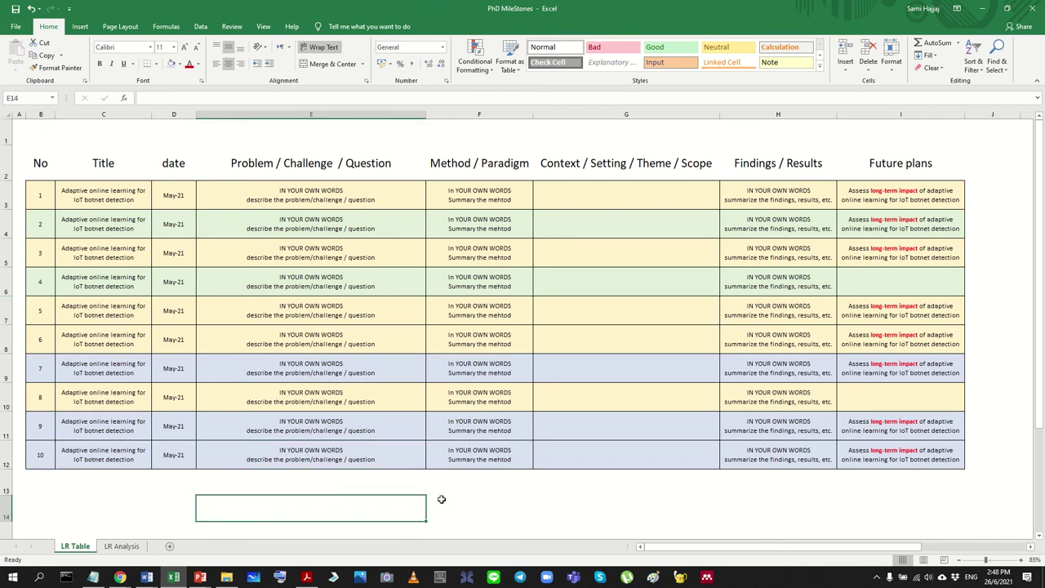
click(577, 488)
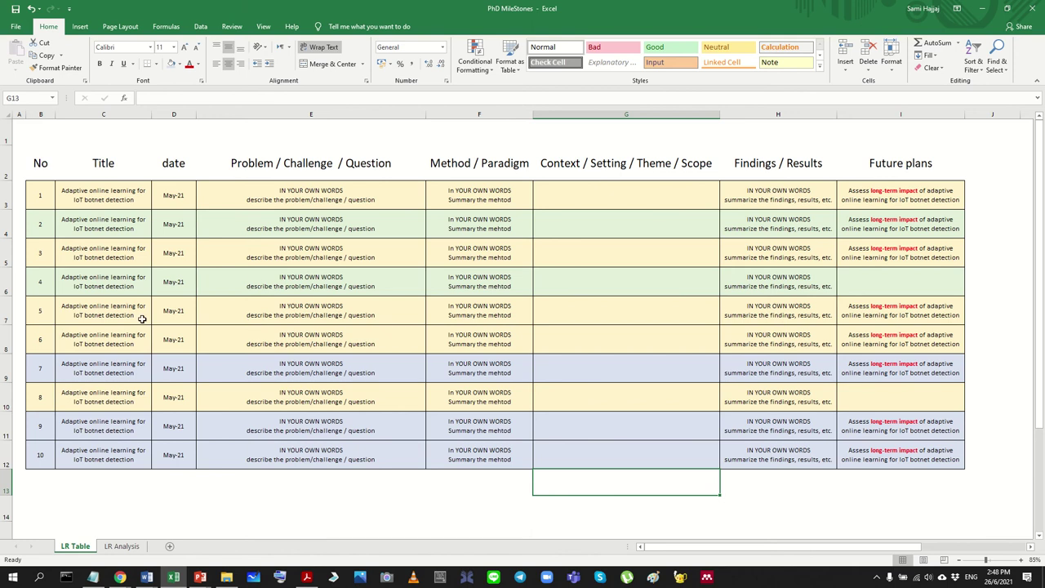
ctrl+scroll(87, 373, down, 3)
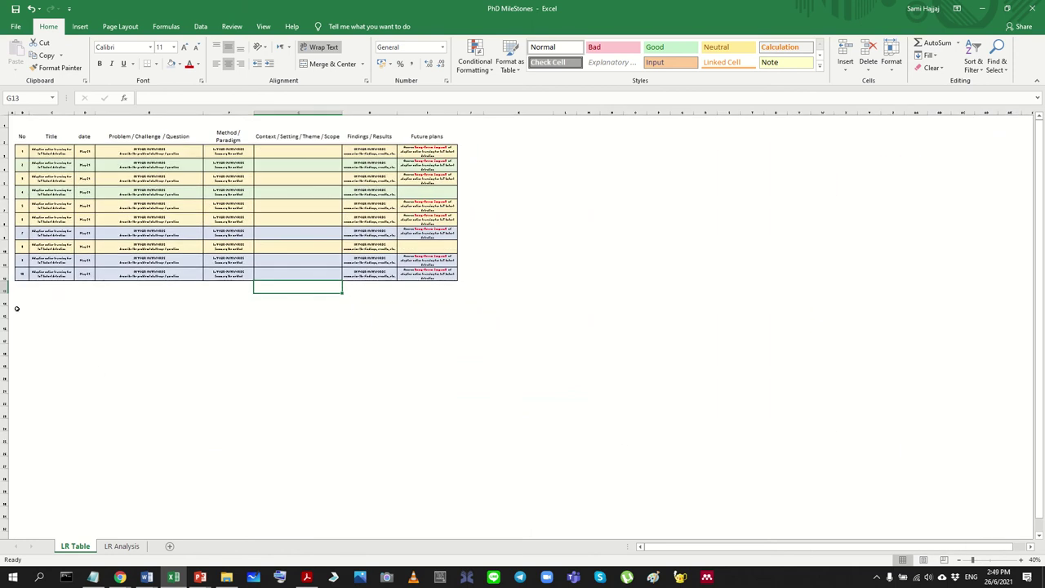
drag(6, 283, 77, 358)
scroll(92, 338, up, 10)
ctrl+scroll(166, 343, up, 3)
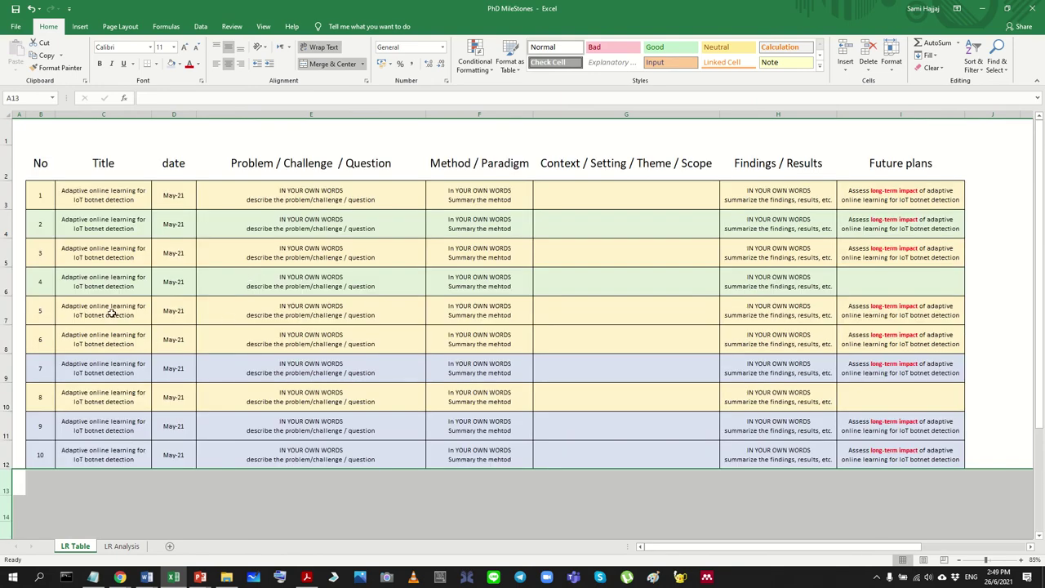
click(112, 313)
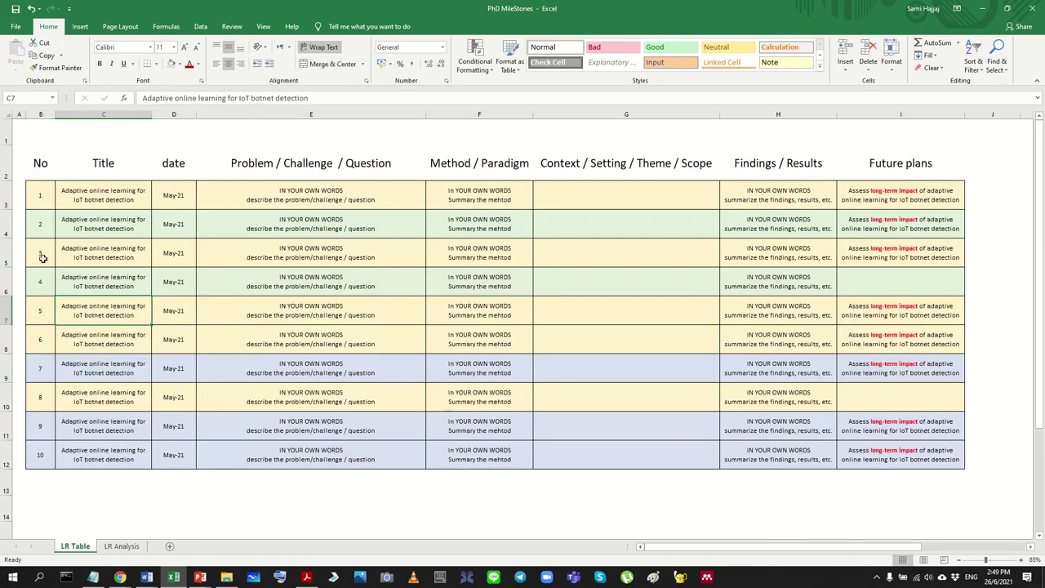
click(6, 196)
click(369, 233)
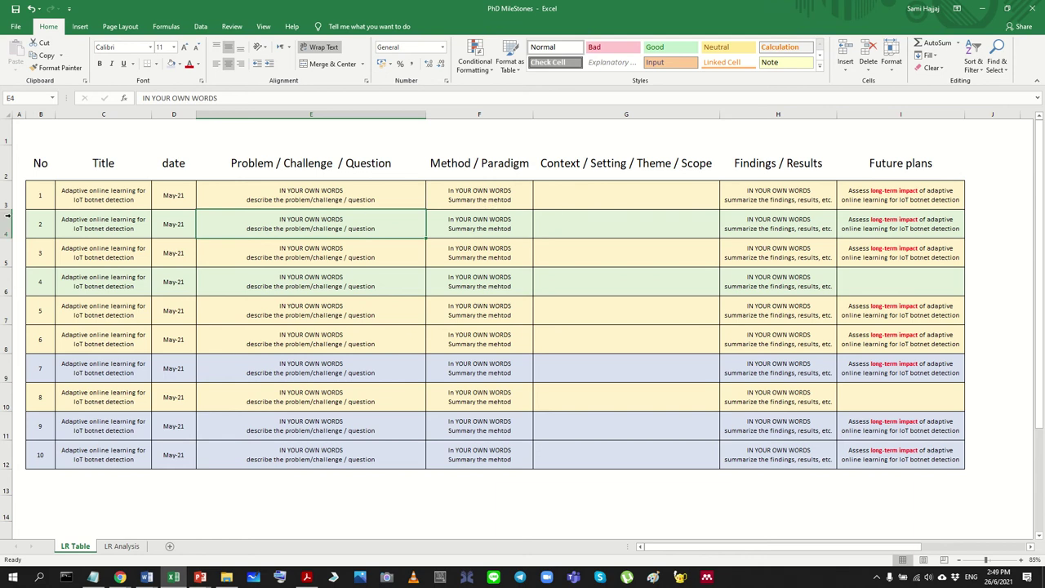
mouse_move(6, 196)
mouse_down()
mouse_move(58, 479)
mouse_move(63, 457)
mouse_up()
click(200, 517)
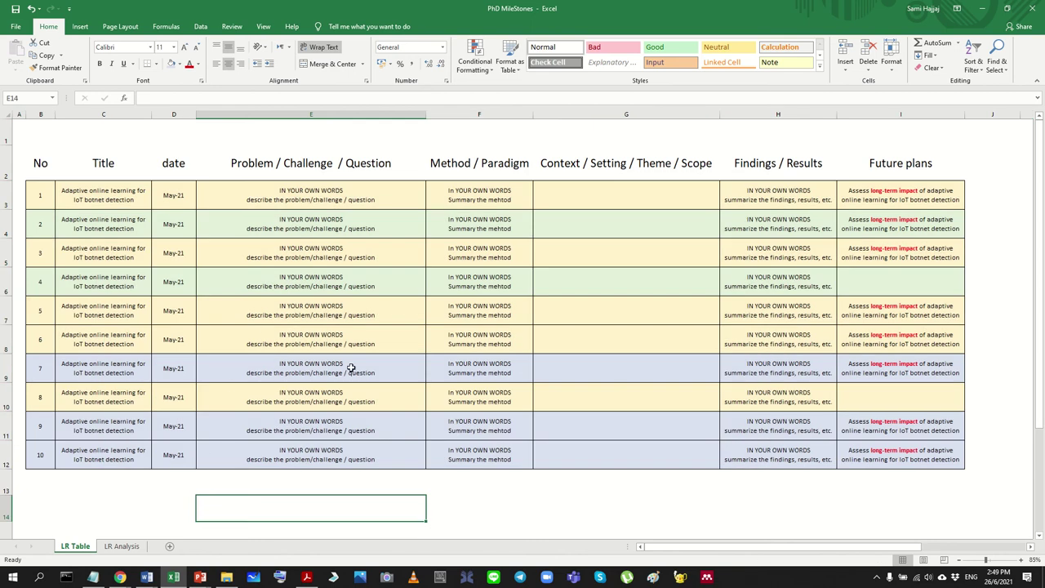
Step: Move the row of record 3 above record 2, directly below record 1
right_click(7, 260)
click(28, 262)
right_click(6, 227)
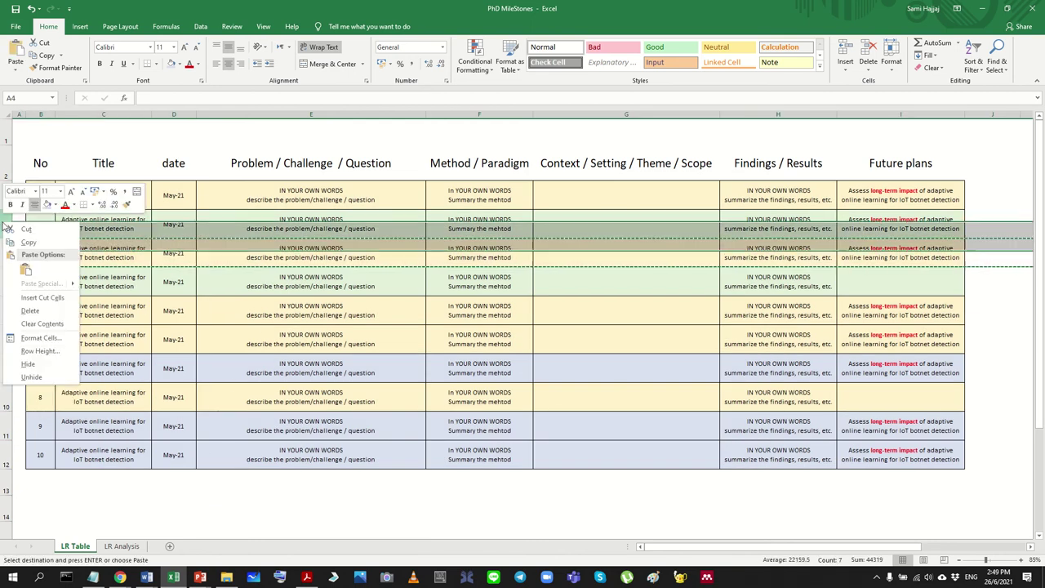
click(48, 297)
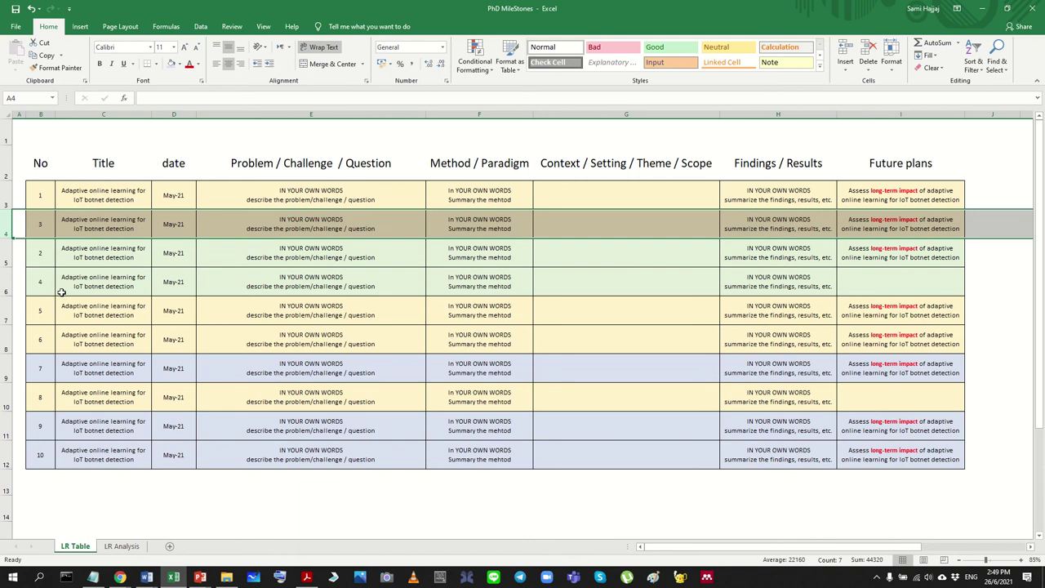
Step: Move the rows of records 5 and 6 above record 2, directly below record 3
drag(6, 310, 6, 336)
right_click(8, 323)
click(27, 328)
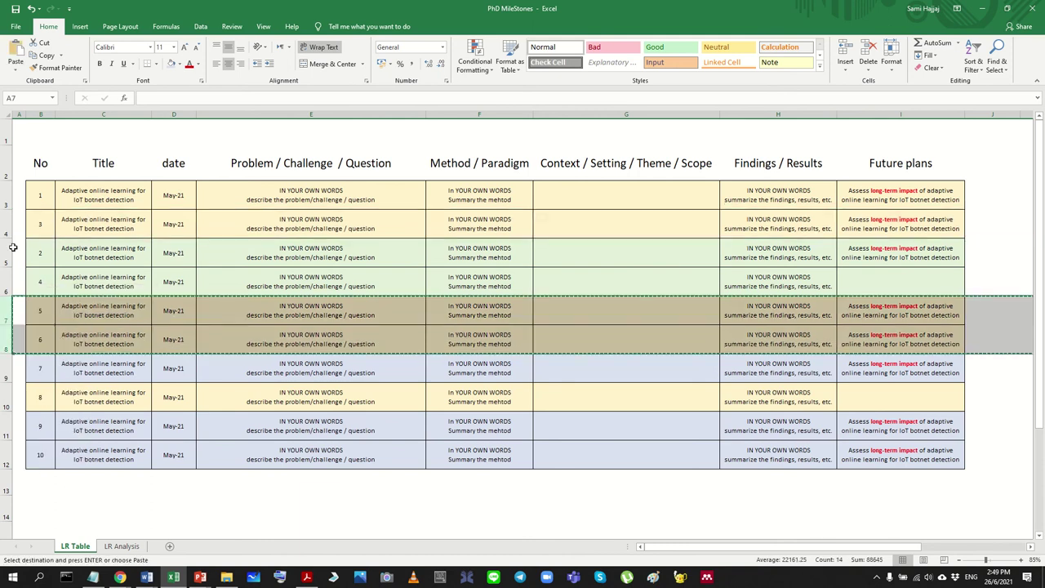
right_click(13, 247)
click(50, 323)
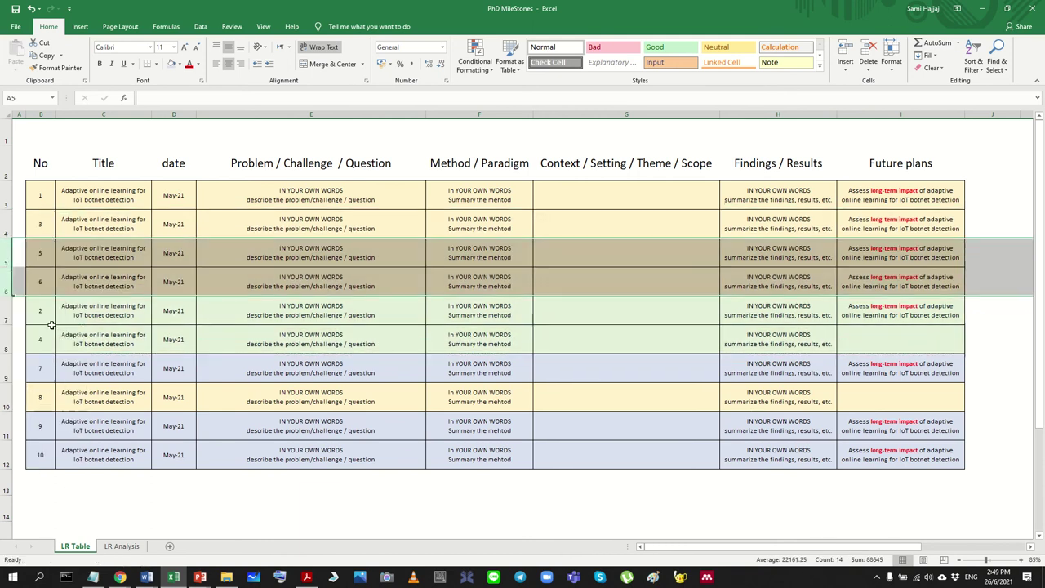
Step: Move the row of record 8 above record 2, directly below record 6
click(109, 406)
click(7, 397)
right_click(7, 399)
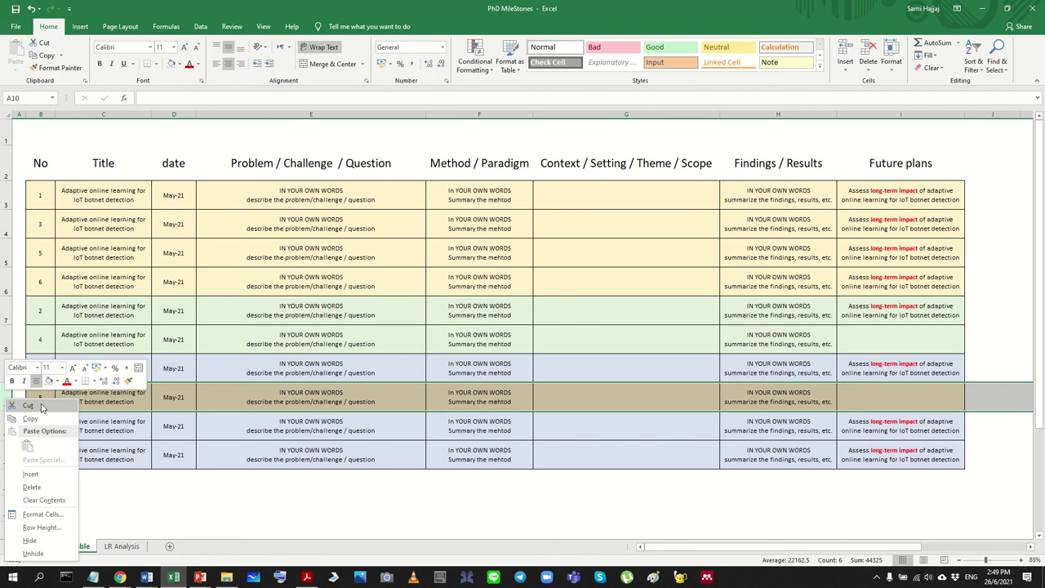
click(27, 406)
click(7, 312)
right_click(7, 313)
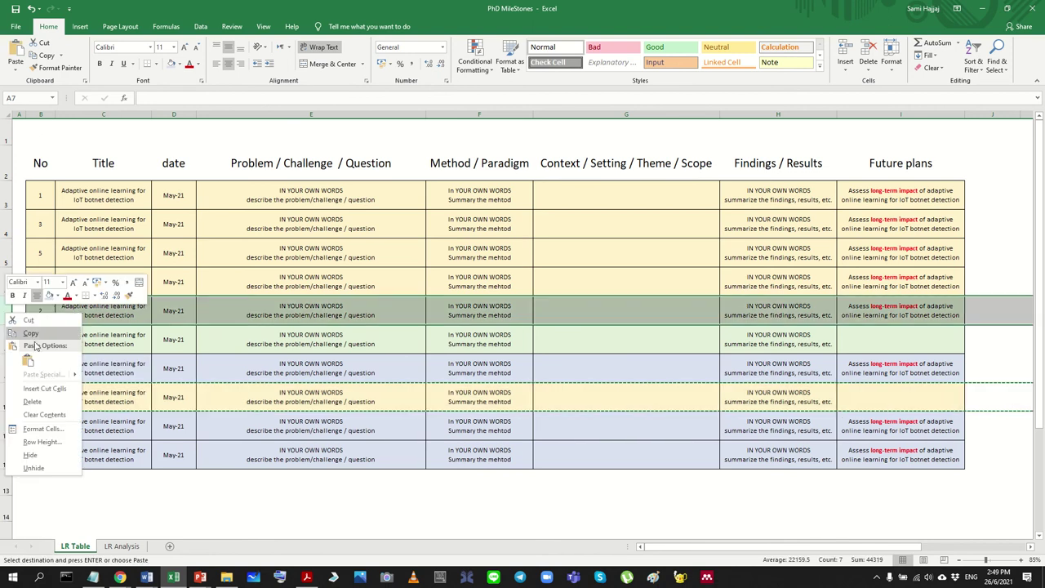
click(53, 390)
click(428, 525)
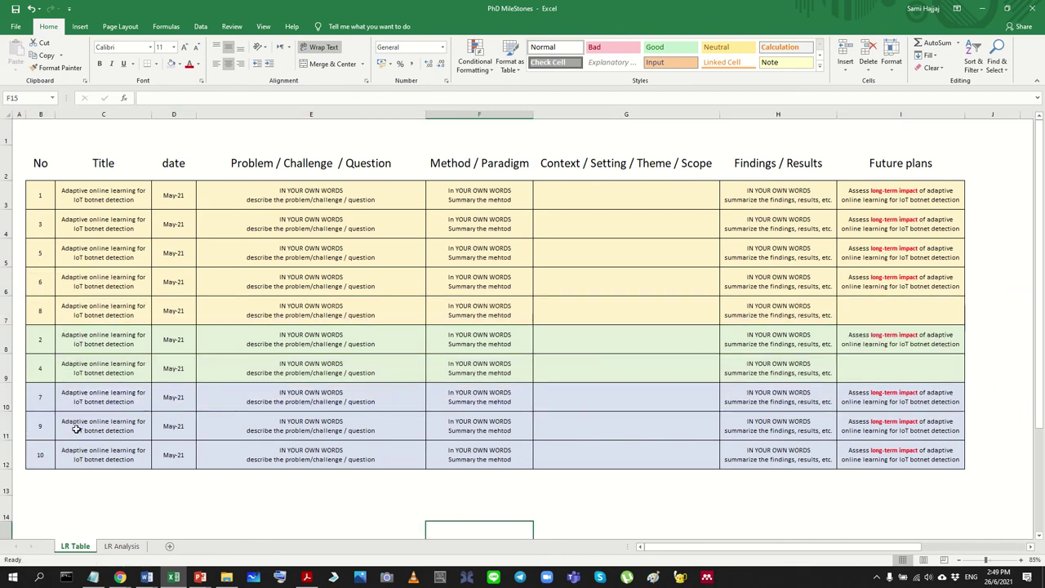
click(726, 507)
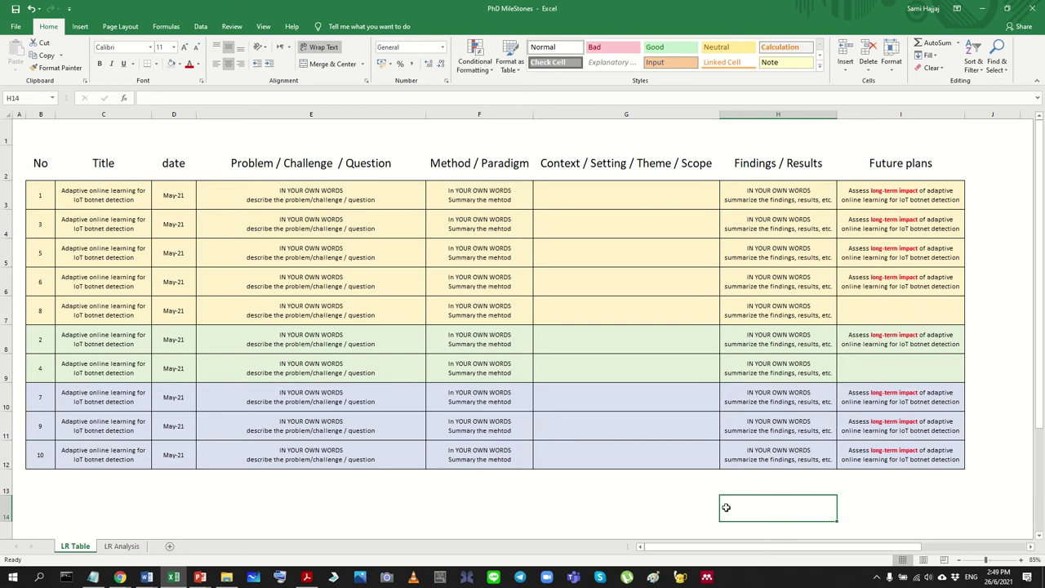
click(326, 498)
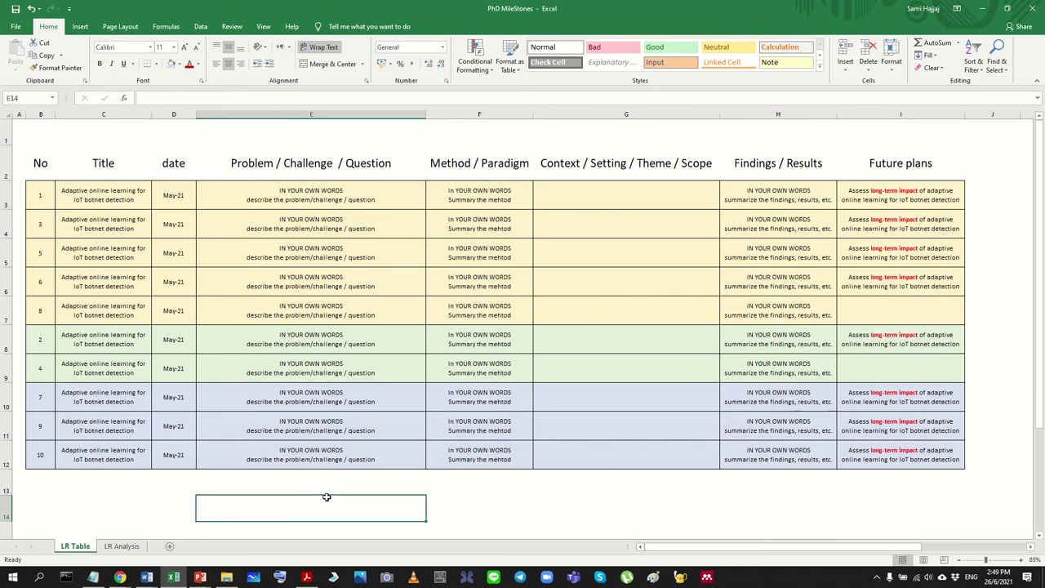
drag(54, 221, 49, 465)
click(102, 368)
click(38, 198)
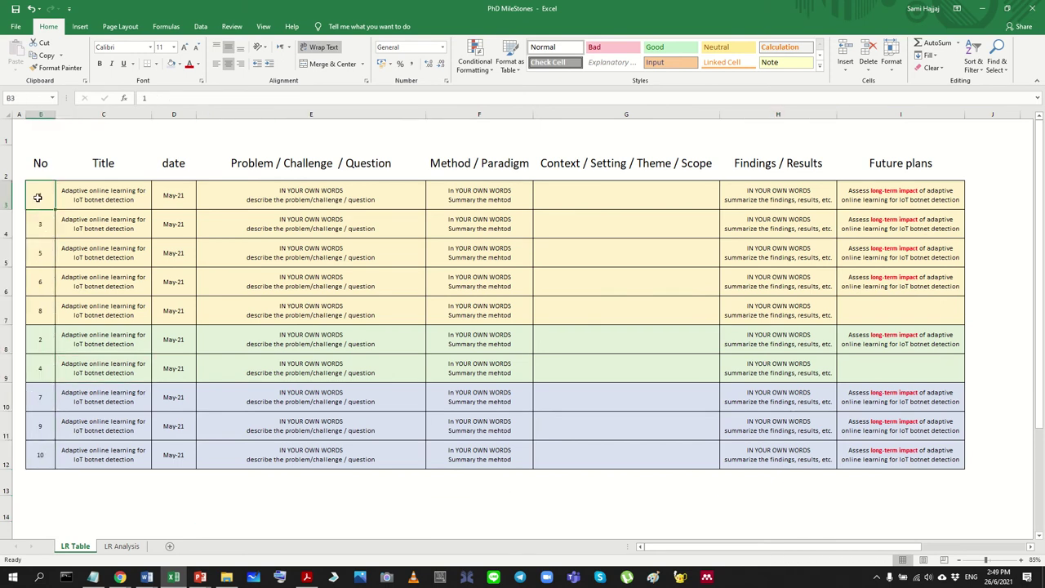
click(41, 215)
click(40, 260)
double_click(561, 6)
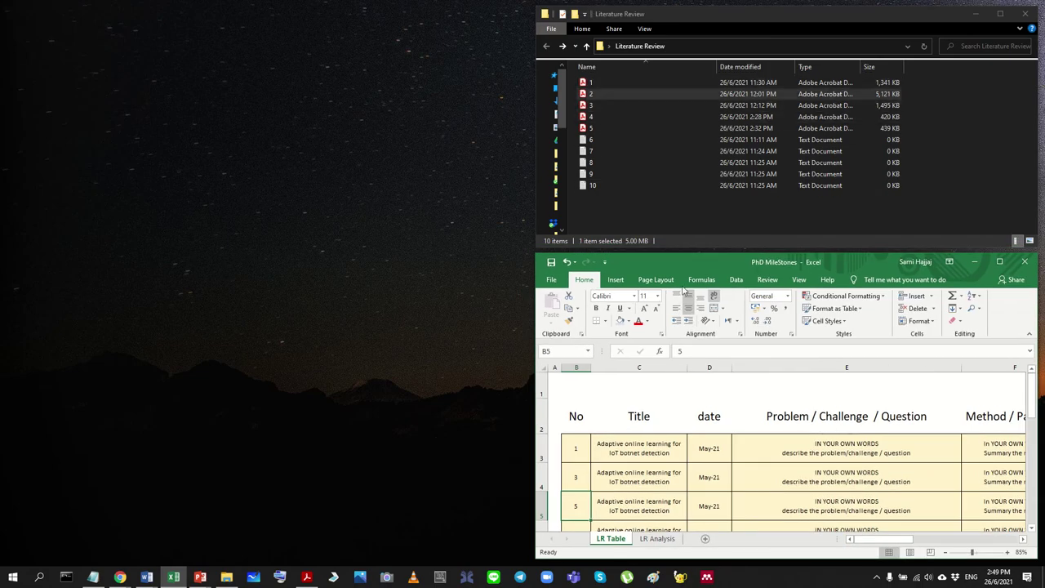
double_click(732, 259)
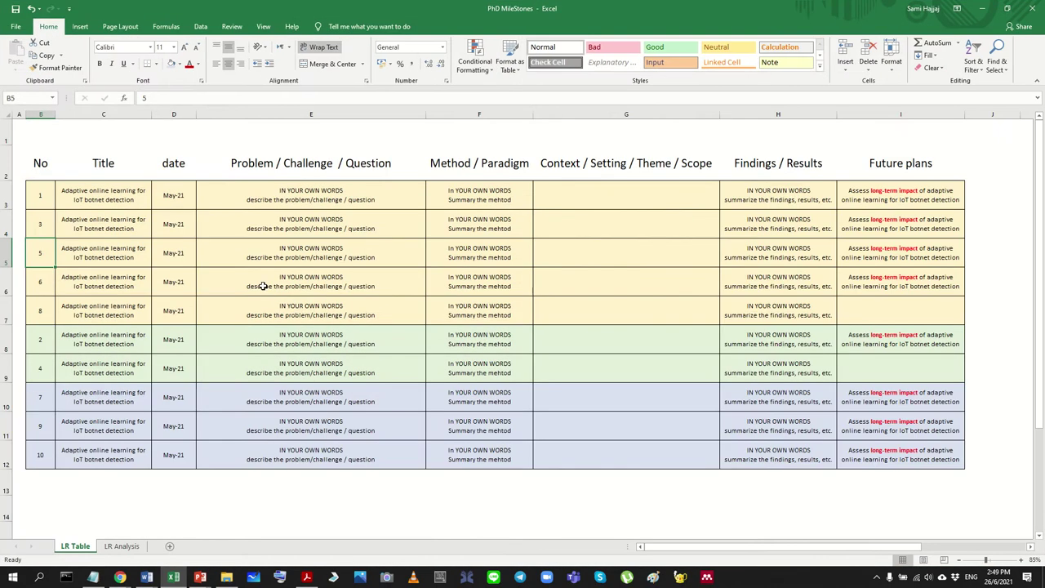
double_click(521, 4)
drag(662, 249, 474, 158)
double_click(474, 158)
Step: Examine the gold records across the Problem, Method, Findings and Context / Setting / Theme / Scope columns
drag(43, 198, 759, 319)
drag(908, 315, 903, 306)
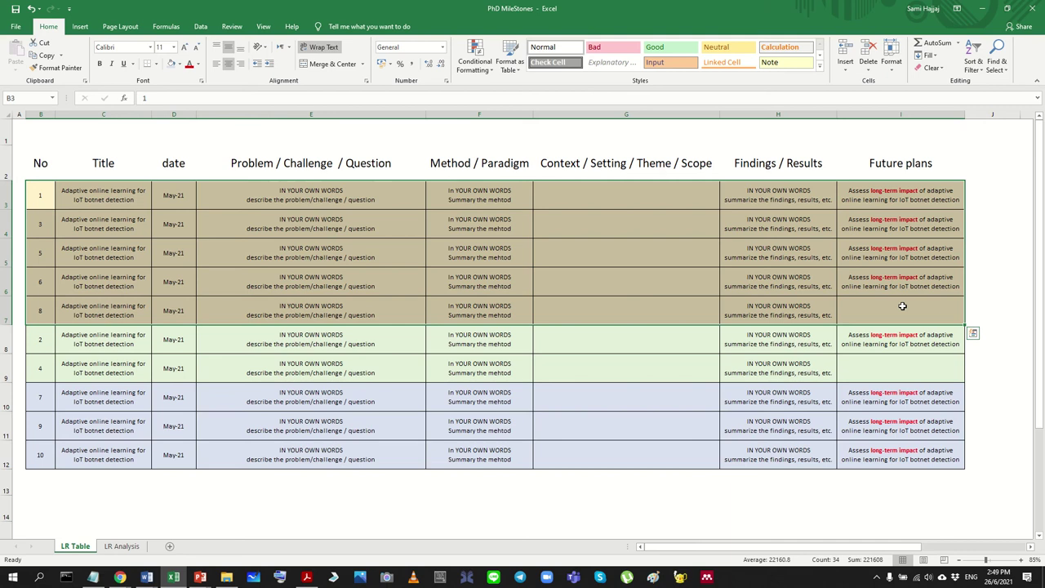
drag(305, 197, 317, 305)
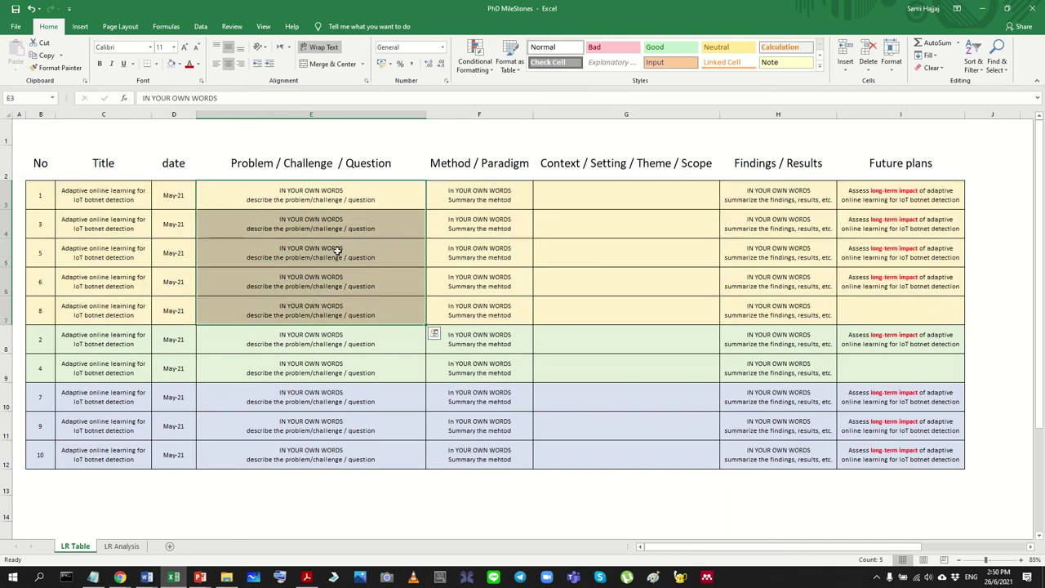
drag(488, 194, 484, 308)
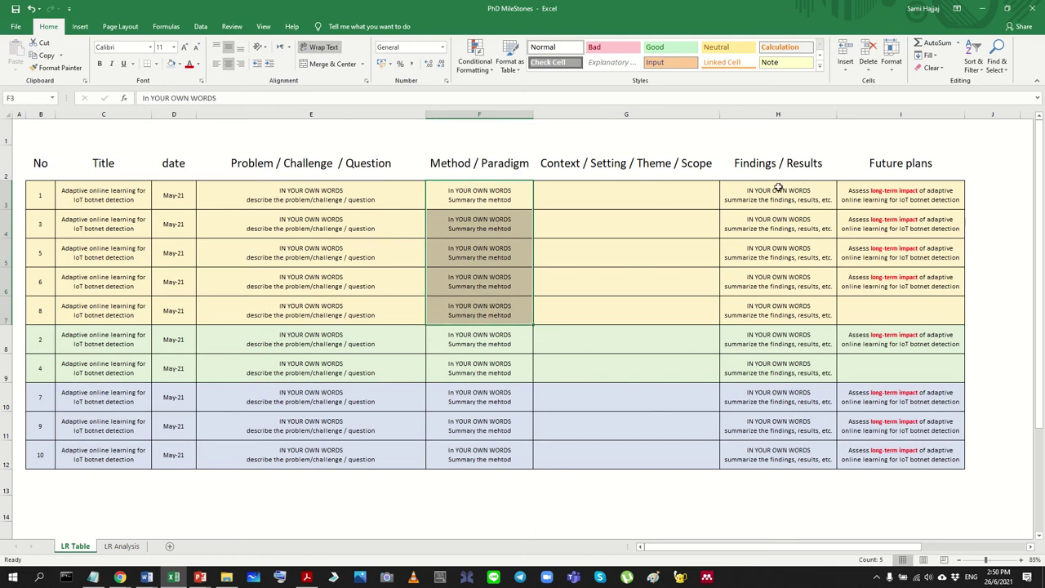
drag(779, 187, 758, 304)
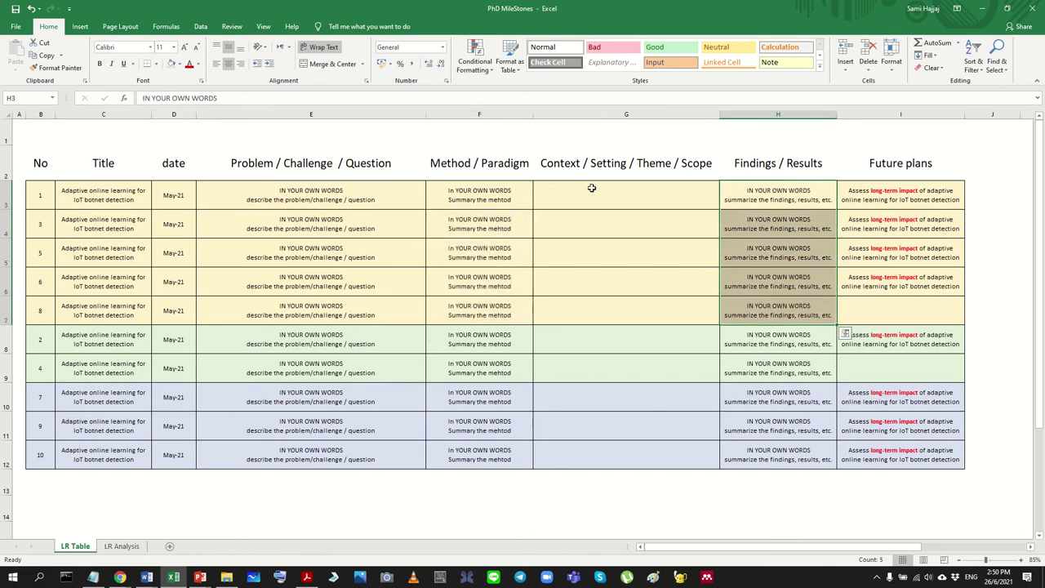
click(593, 188)
drag(592, 194, 589, 307)
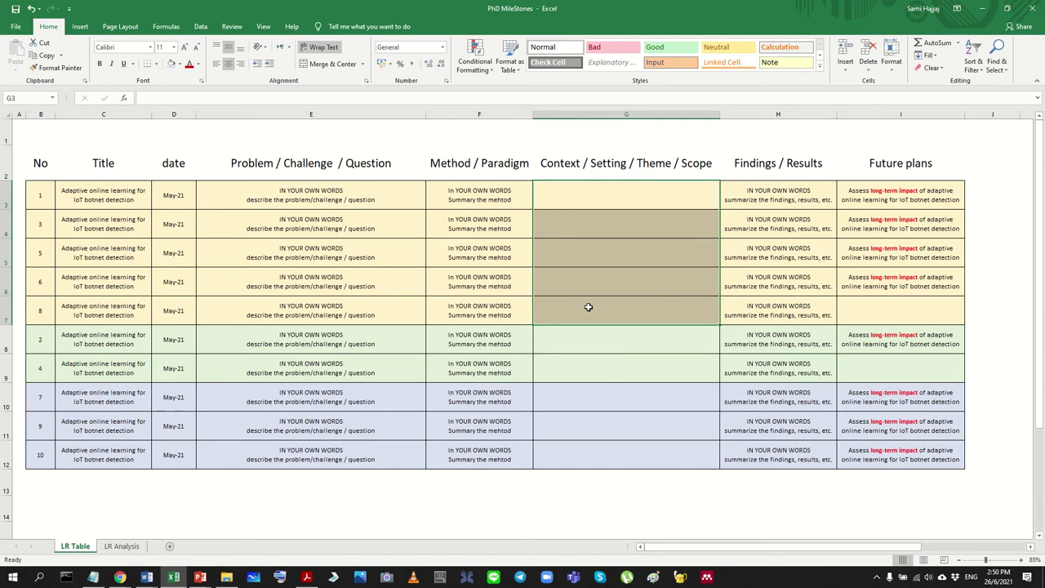
click(638, 196)
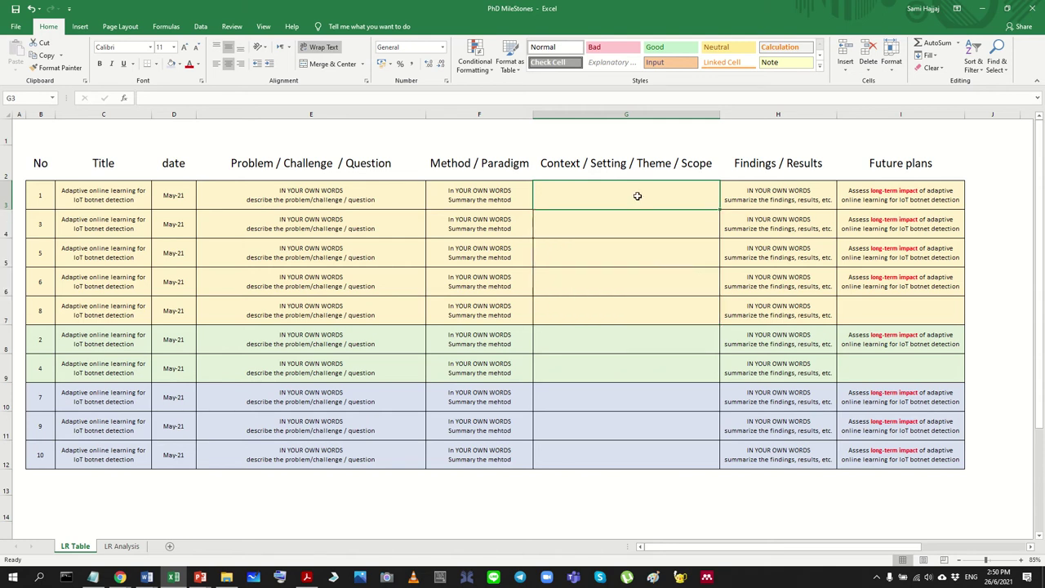
drag(638, 196, 654, 317)
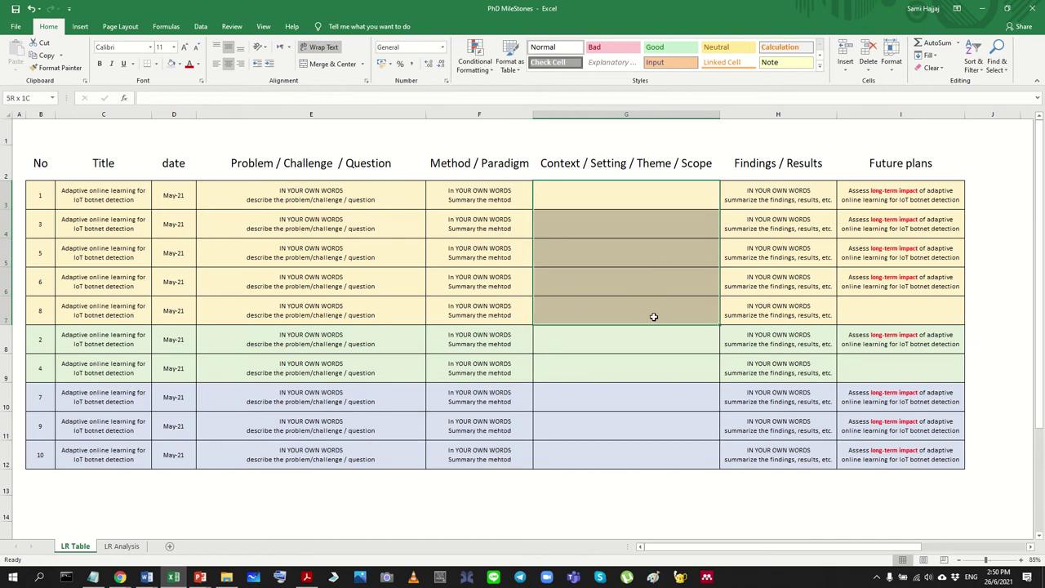
Step: Enter "Theme1 (WSN)" as the Context / Setting / Theme / Scope of record 1 in G3
click(613, 198)
text(Th)
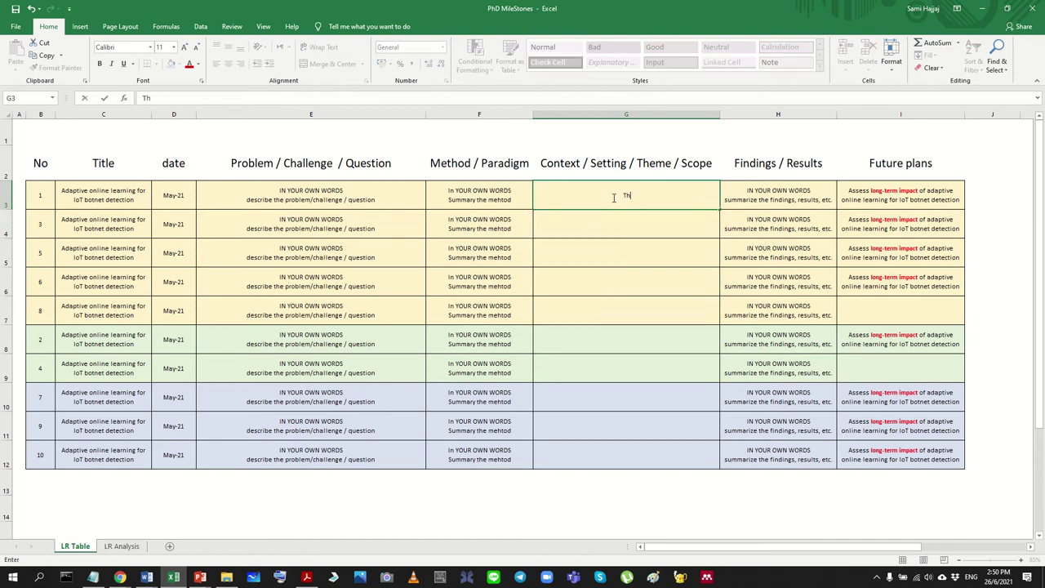
text(eme)
text(1 (WSN))
key(Return)
Step: Copy the theme of record 1 to the other gold records in G4:G7
key(Up)
key(ctrl+c)
key(Down)
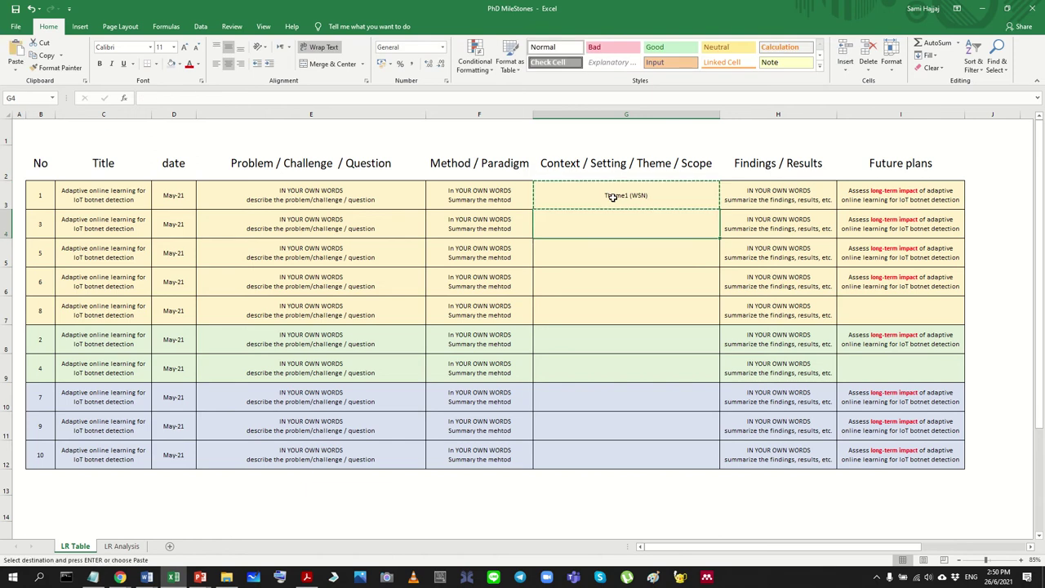
key(shift+Down)
key(shift+Down)
key(shift+Down)
key(ctrl+v)
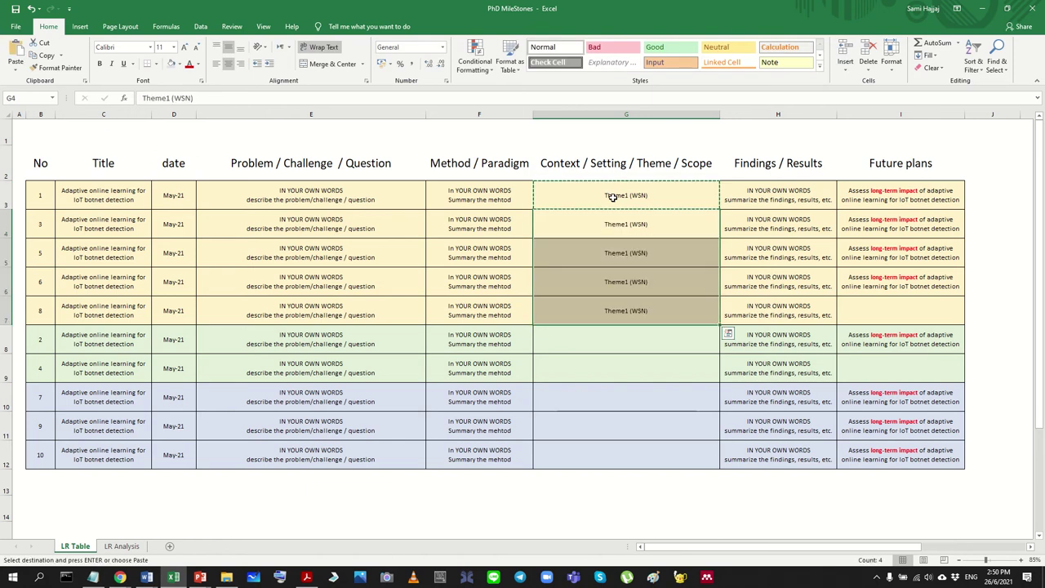
drag(643, 202, 677, 311)
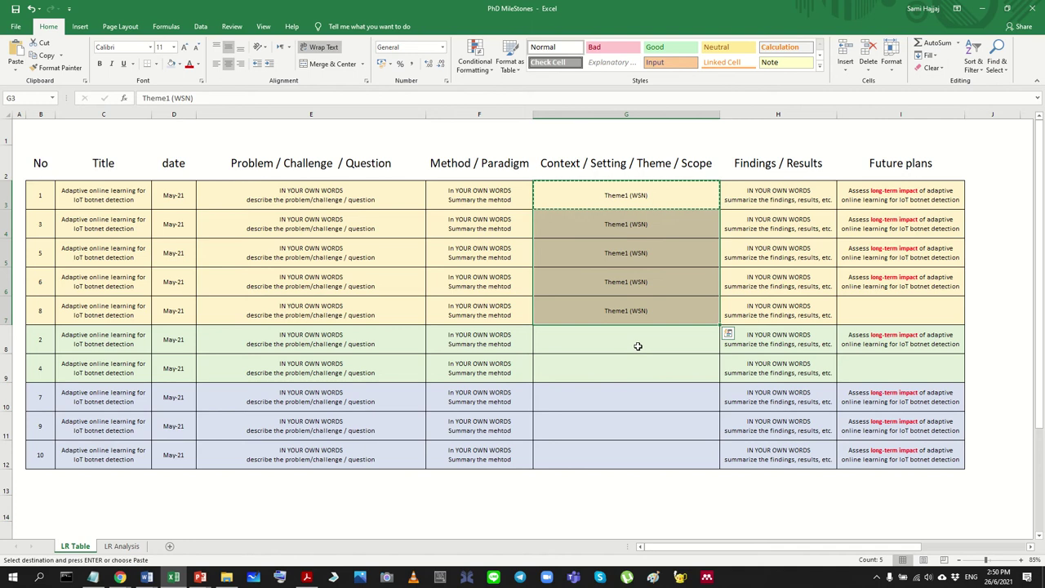
click(638, 346)
double_click(642, 340)
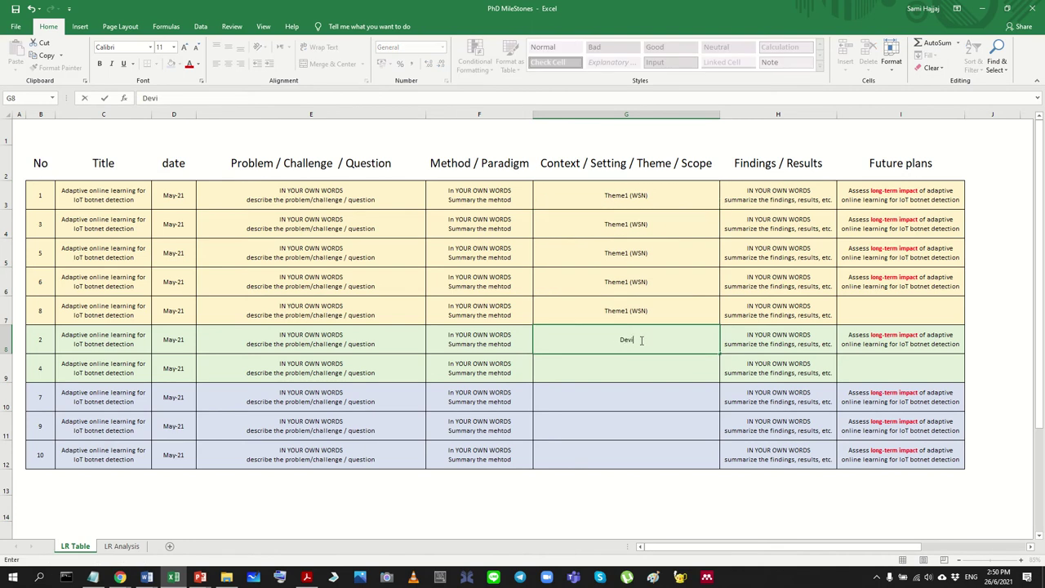
key(ctrl+Return)
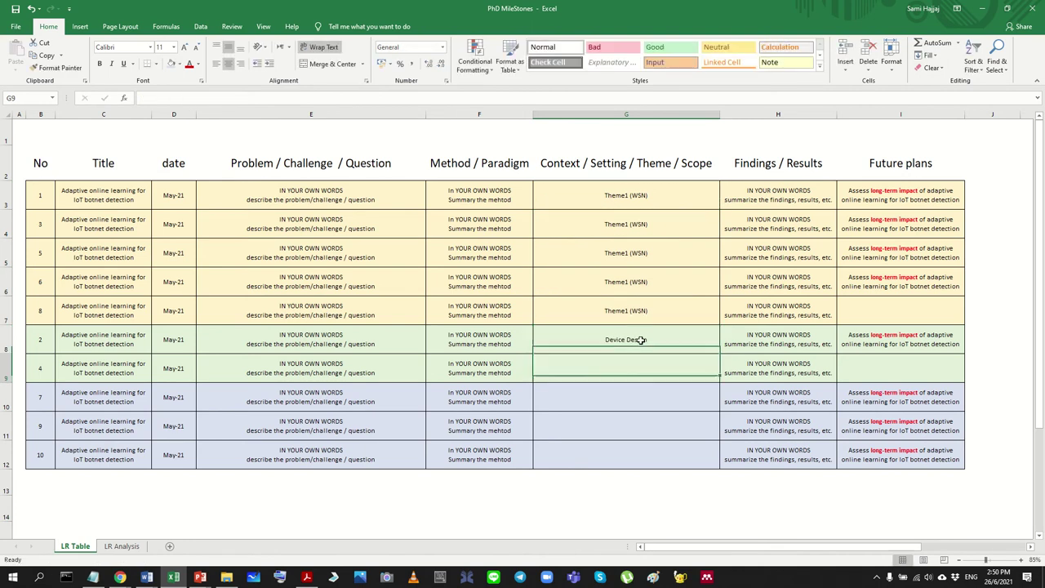
key(ctrl+c)
key(ctrl+Down)
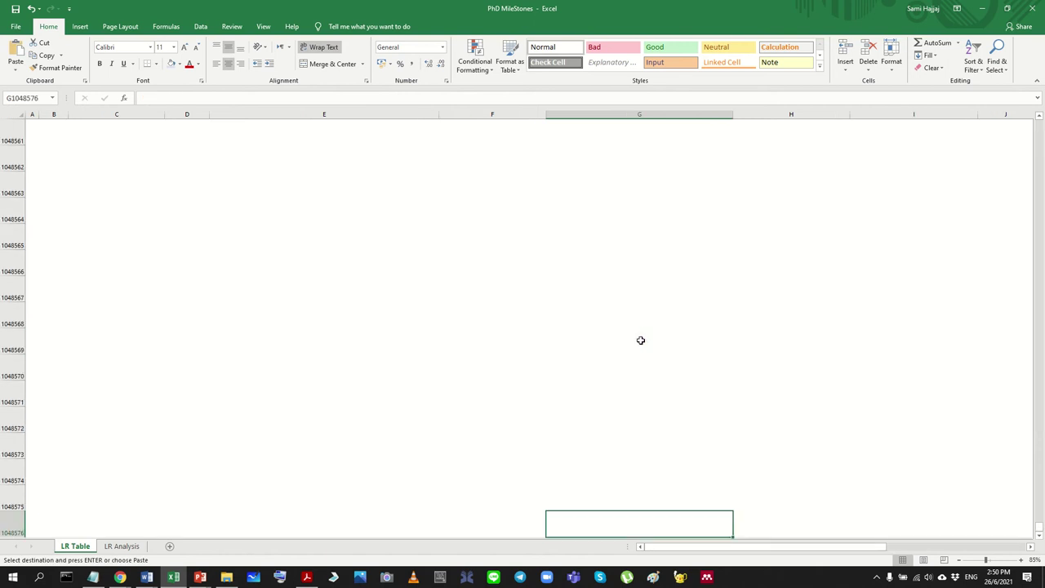
key(ctrl+Up)
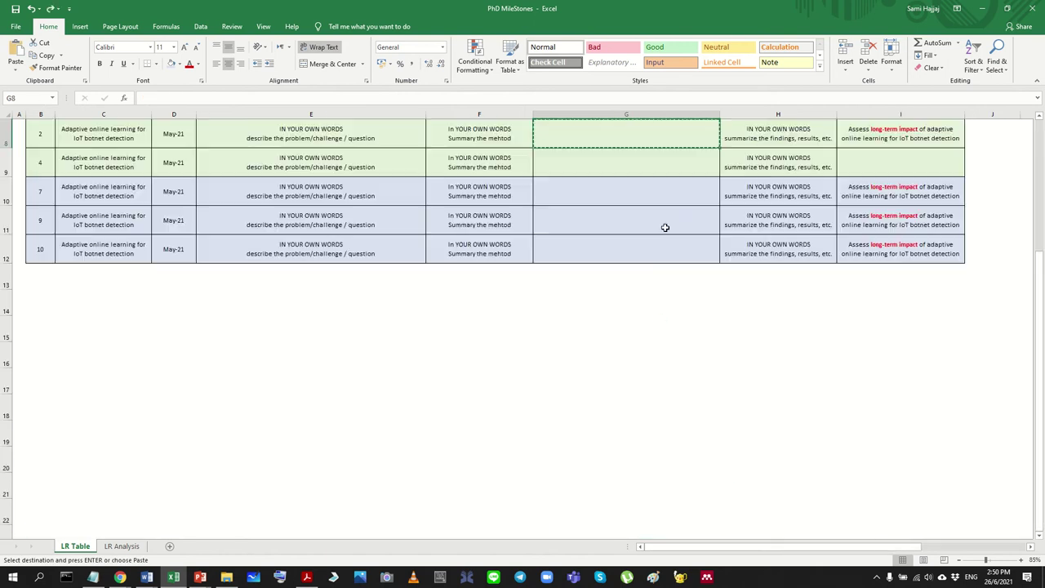
scroll(664, 229, up, 2)
Step: Enter "Device Dsign" as the theme of green record 2 in G8 and copy it to record 4 in G9
text(Device Dsign)
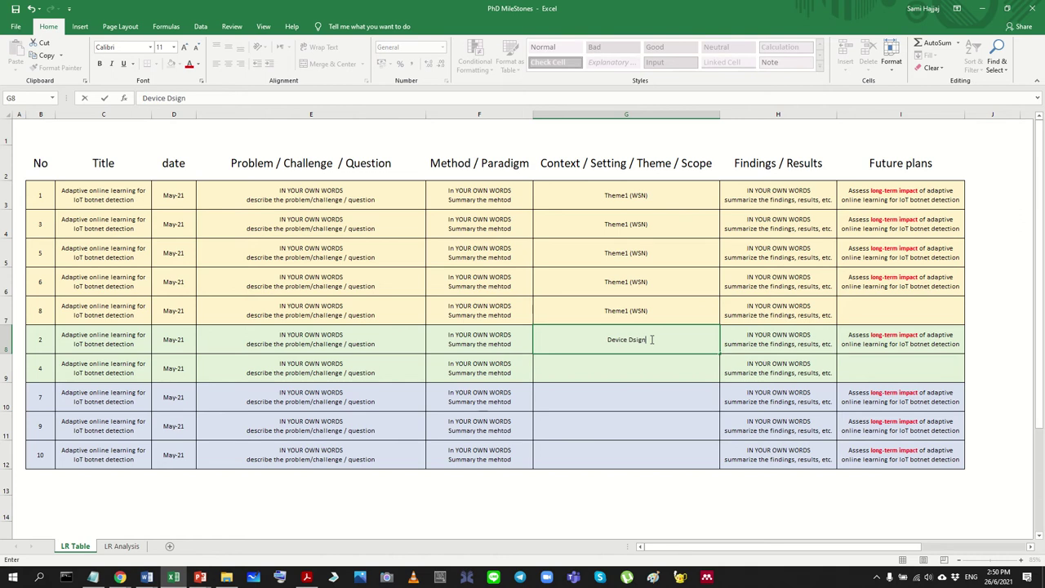
key(Return)
key(Up)
key(ctrl+c)
key(Down)
key(ctrl+v)
Step: Enter "Newtwrking" as the theme of blue record 7 in G10 and copy it to records 9 and 10 in G11:G12
key(Down)
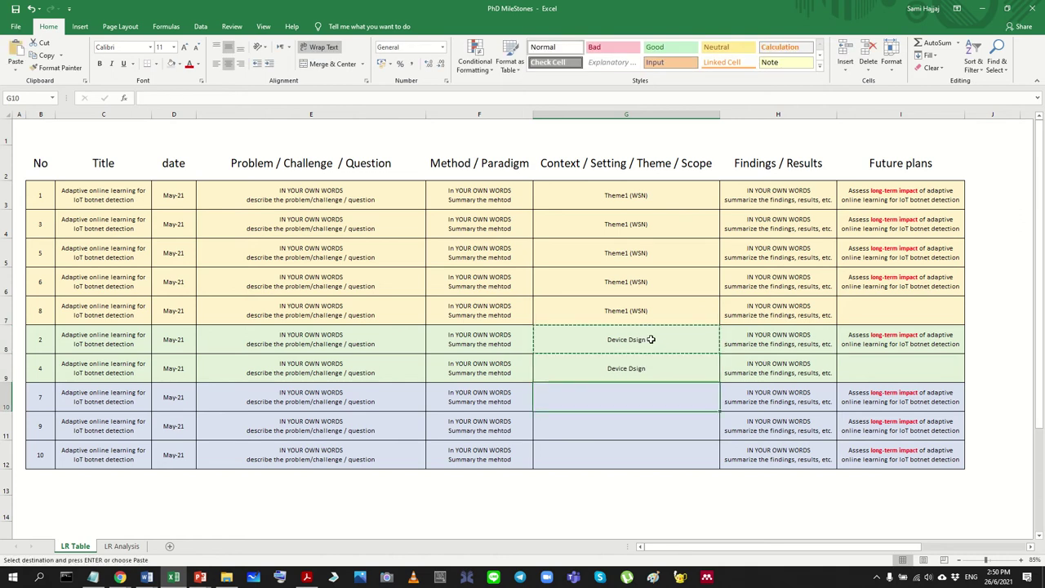
text(Ne)
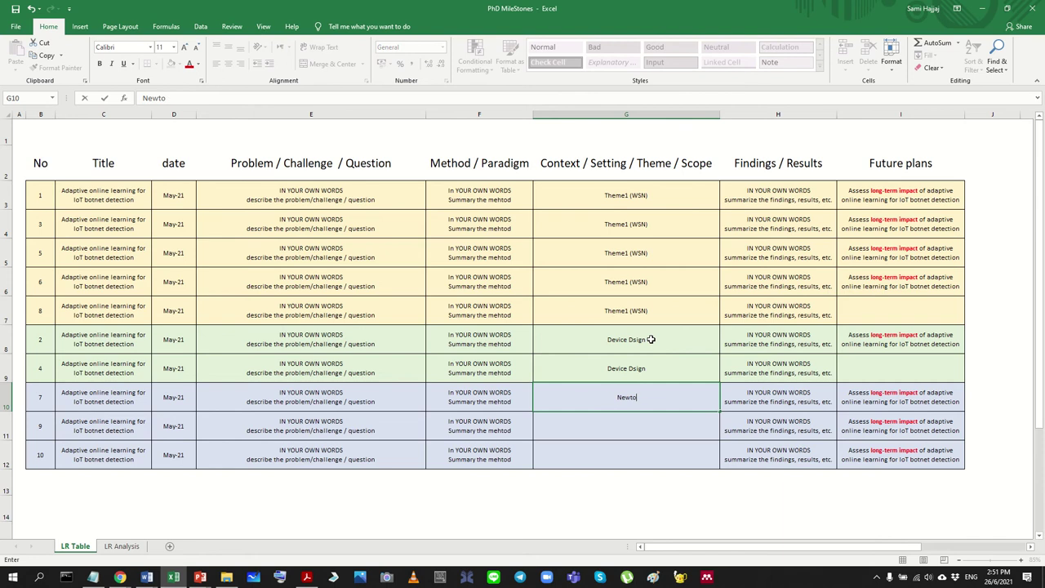
text(wtwrking)
key(Return)
text(])
key(Up)
key(ctrl+c)
key(Down)
key(shift+Down)
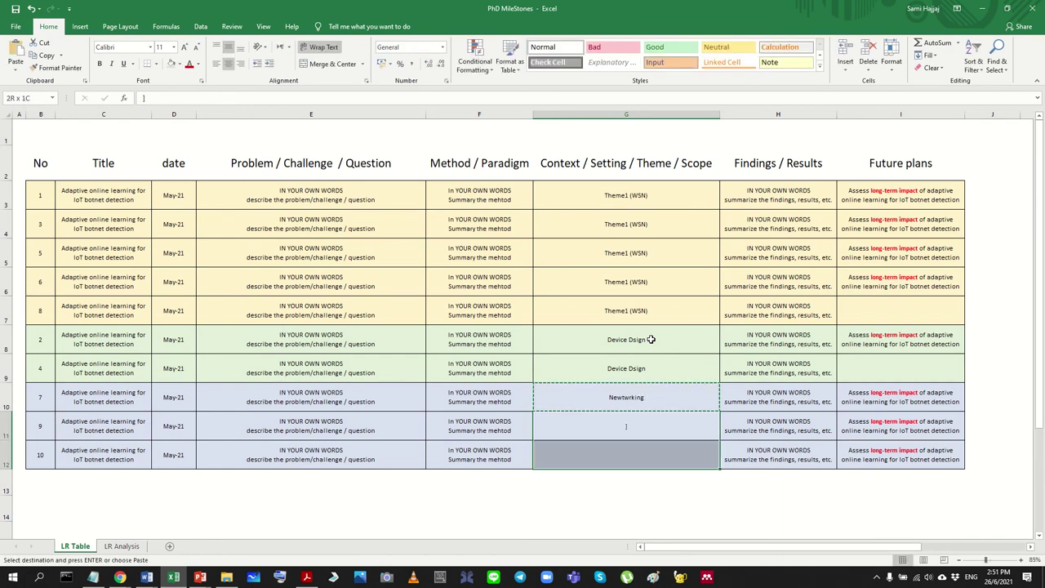
key(ctrl+v)
click(604, 328)
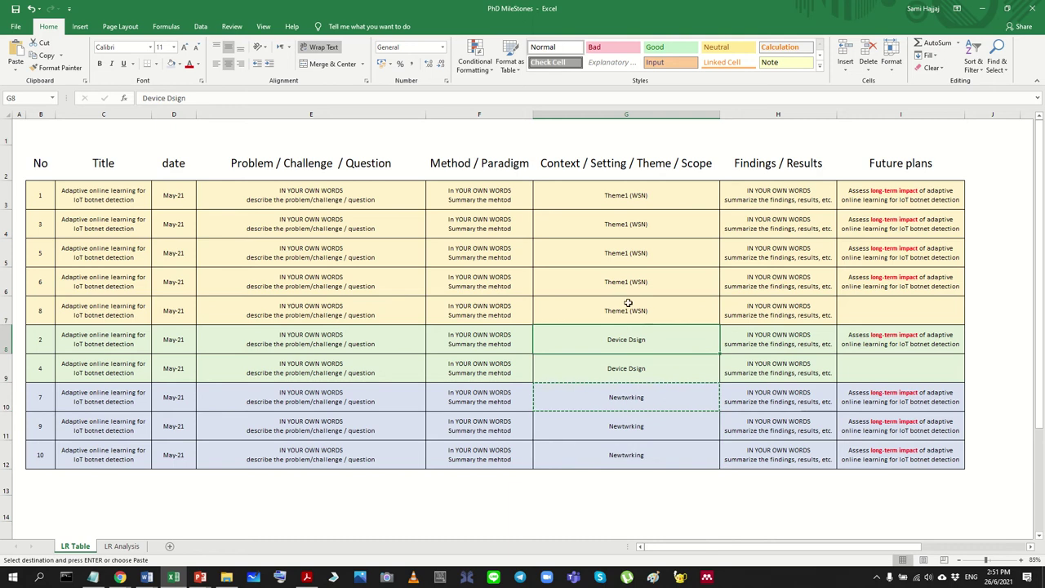
Step: Switch to the Literature Review folder in File Explorer and create a folder named Theme1
double_click(708, 16)
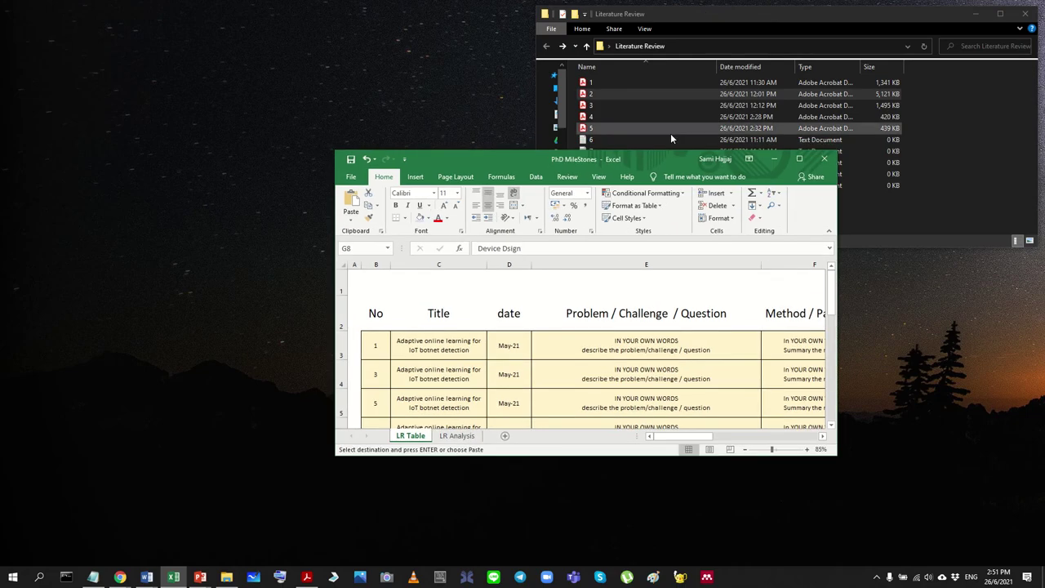
drag(652, 160, 834, 260)
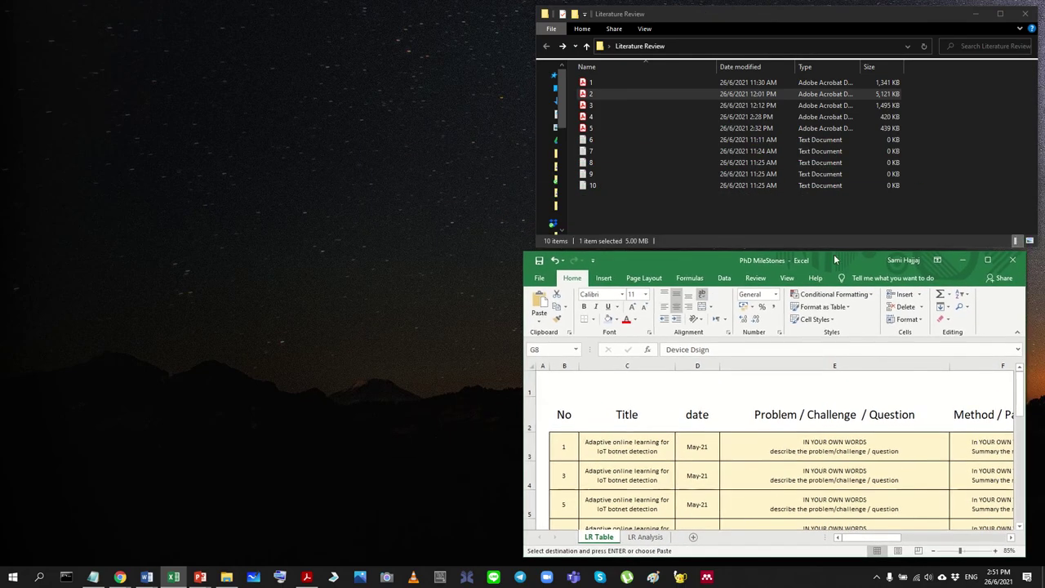
click(652, 197)
double_click(738, 15)
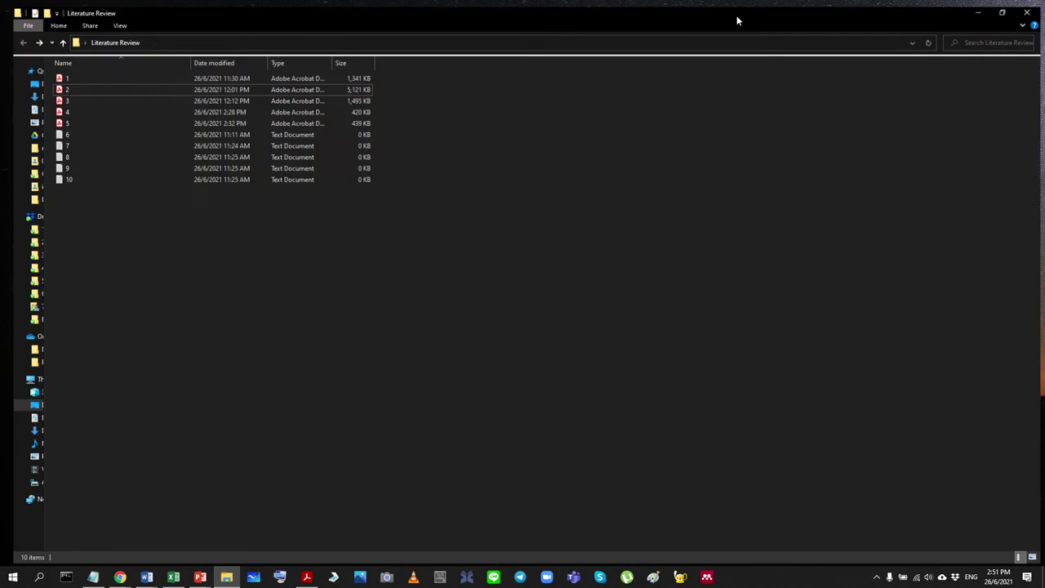
right_click(242, 241)
mouse_move(312, 422)
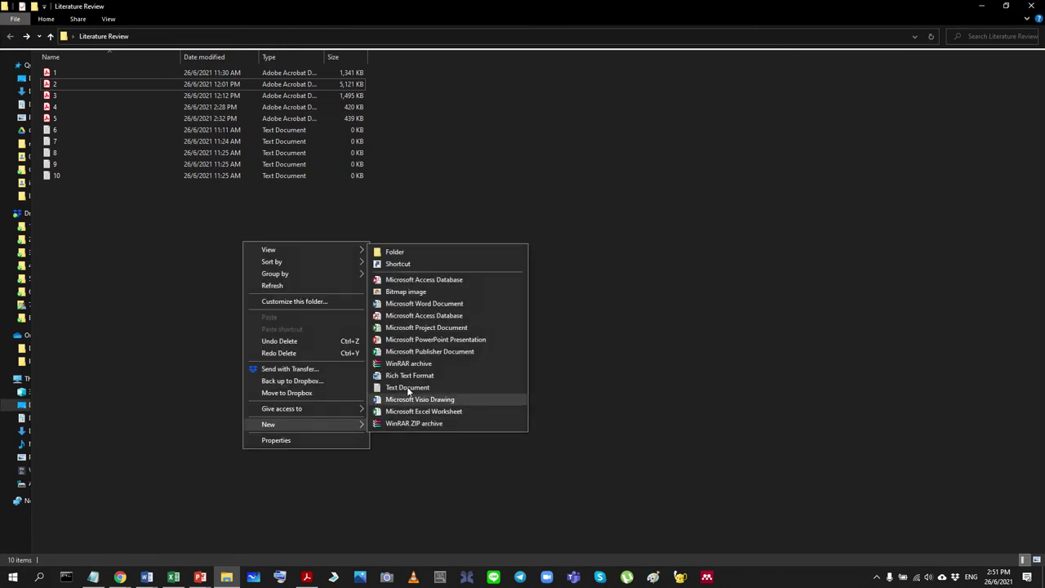
click(396, 253)
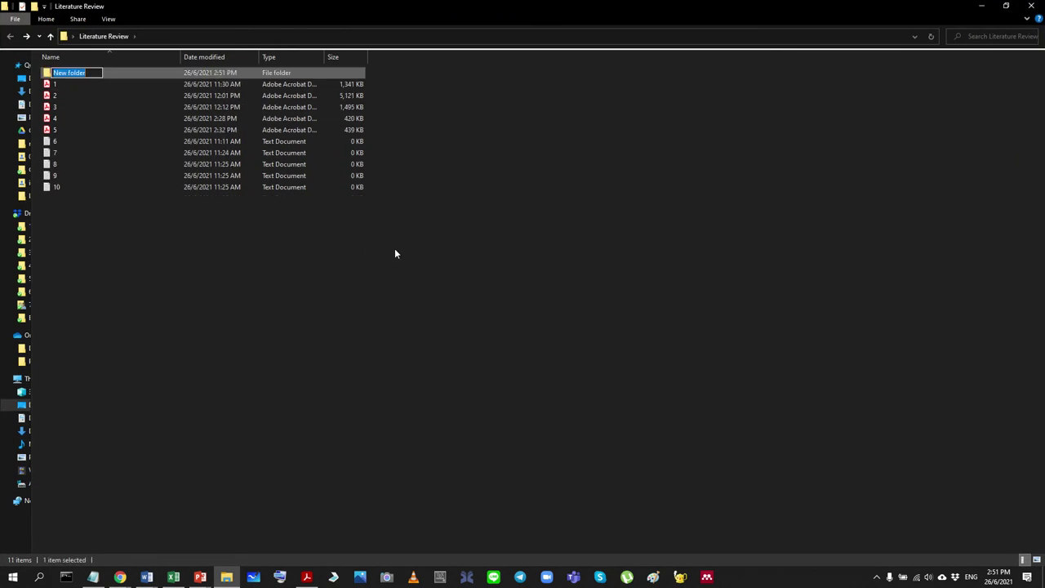
text(Theme1)
key(Return)
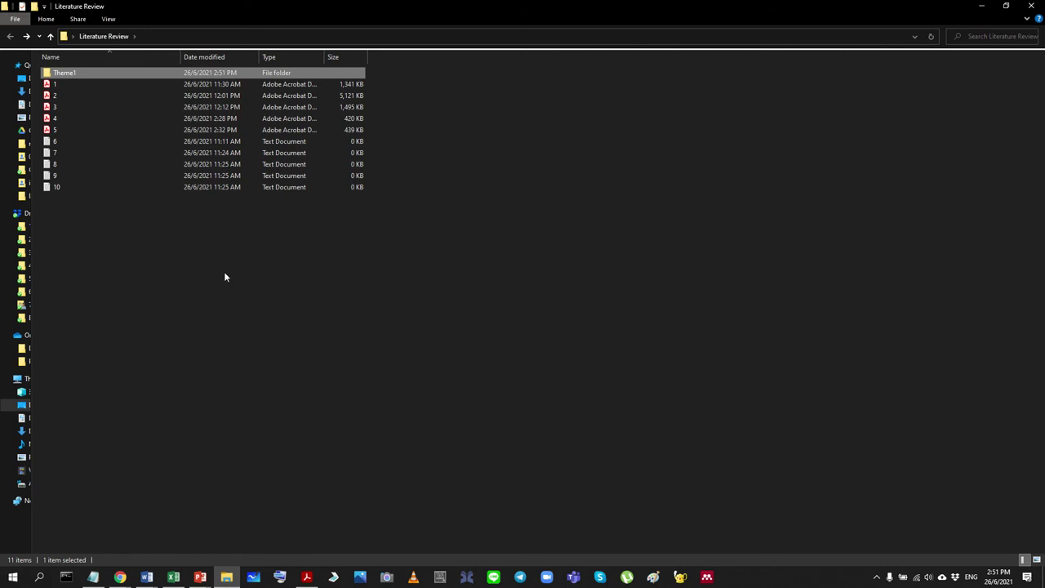
Step: Create a second folder named Theme2 in the Literature Review folder
right_click(224, 273)
mouse_move(306, 450)
click(377, 271)
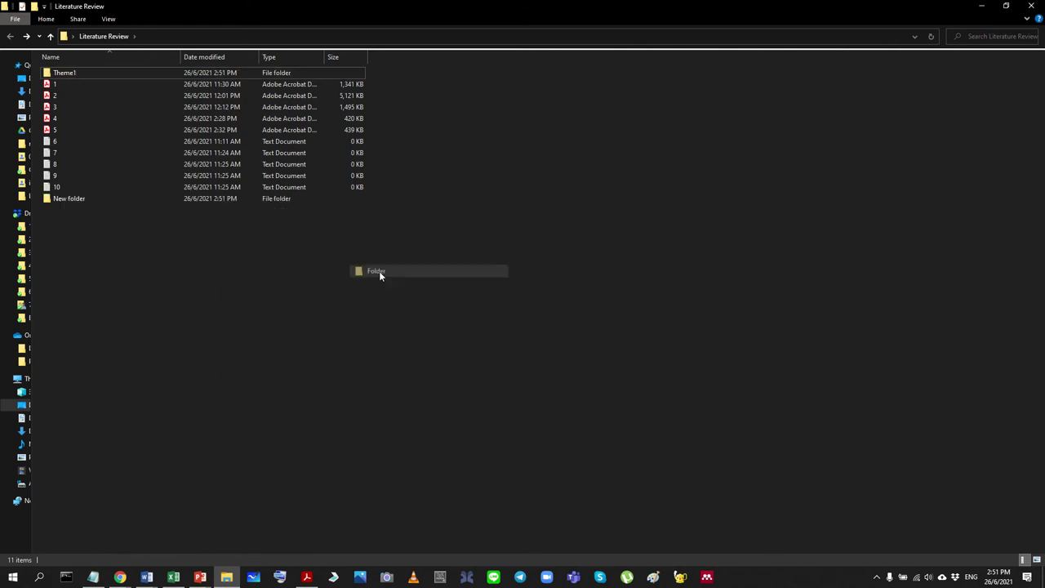
text(Theme2)
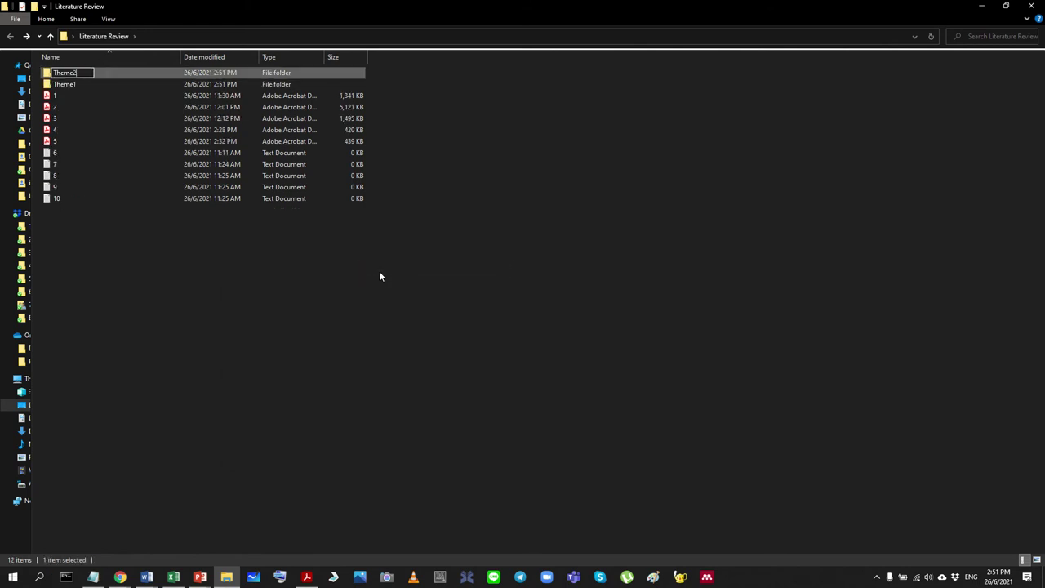
key(Return)
Step: Create a third folder named Theme3 in the Literature Review folder
right_click(294, 295)
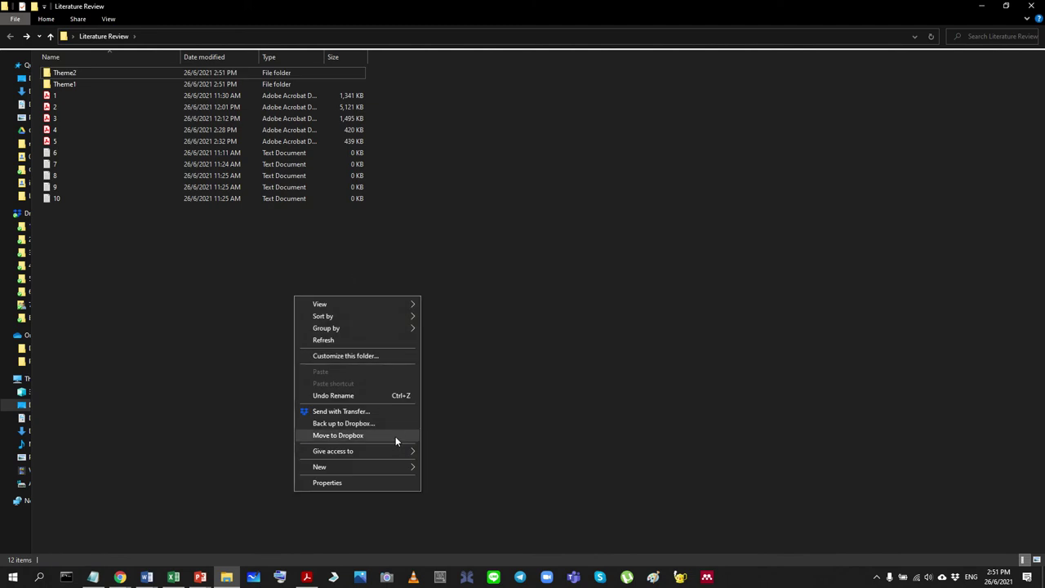
mouse_move(395, 466)
click(439, 295)
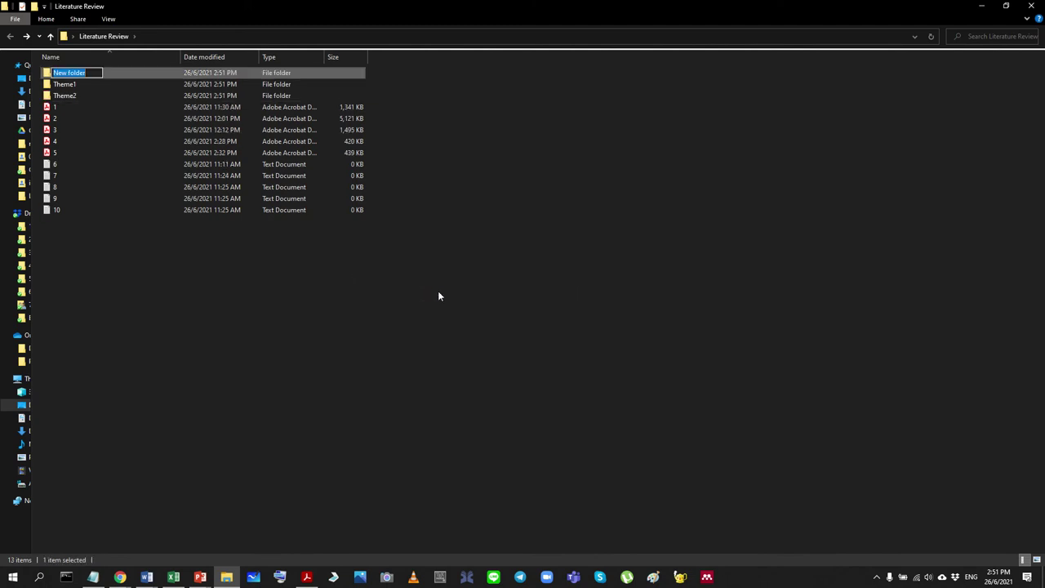
text(Theme3)
key(Return)
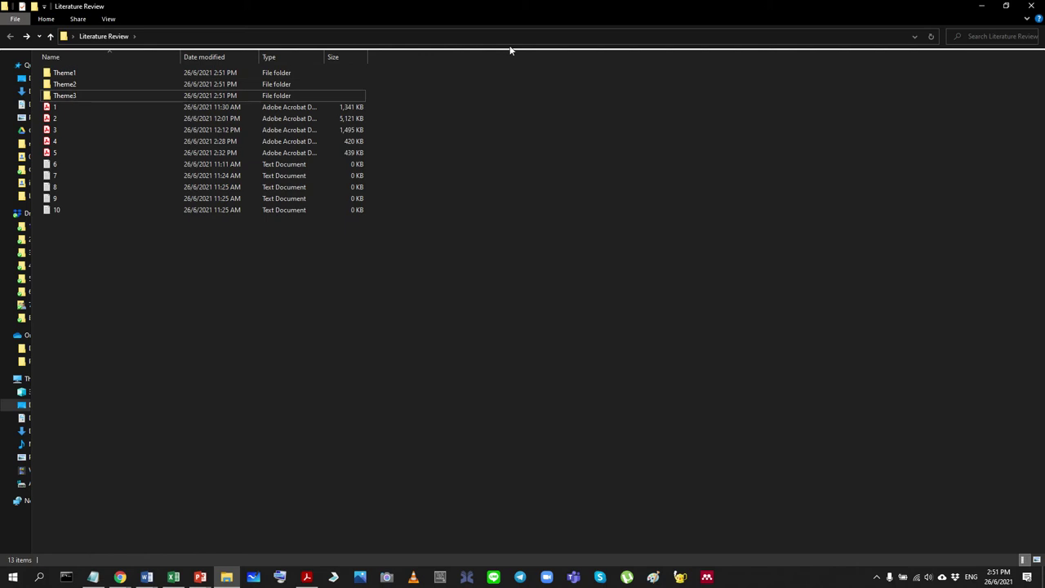
Step: Check the gold records in the Excel table and move the matching files 1, 3, 5, 6 and 8 into the Theme1 folder
double_click(528, 5)
scroll(621, 458, down, 2)
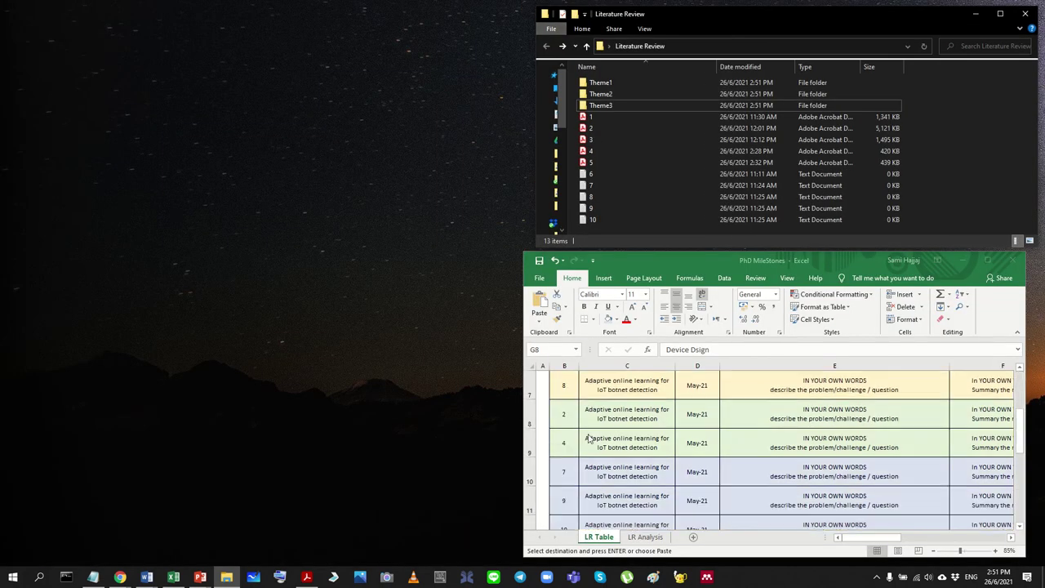
double_click(673, 257)
scroll(192, 155, up, 2)
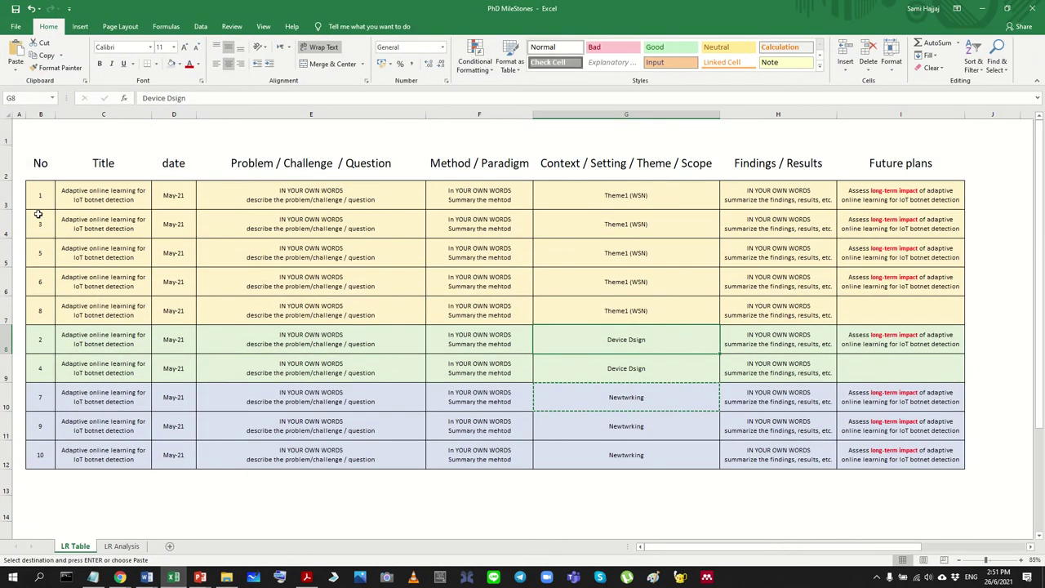
click(983, 8)
click(609, 119)
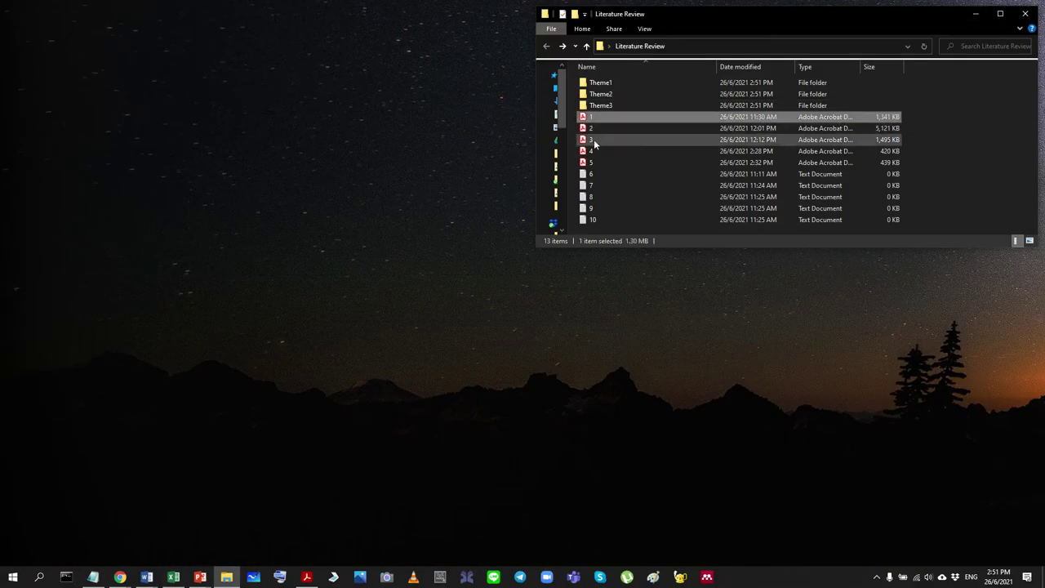
ctrl+click(597, 139)
ctrl+click(596, 162)
ctrl+click(594, 174)
ctrl+click(593, 200)
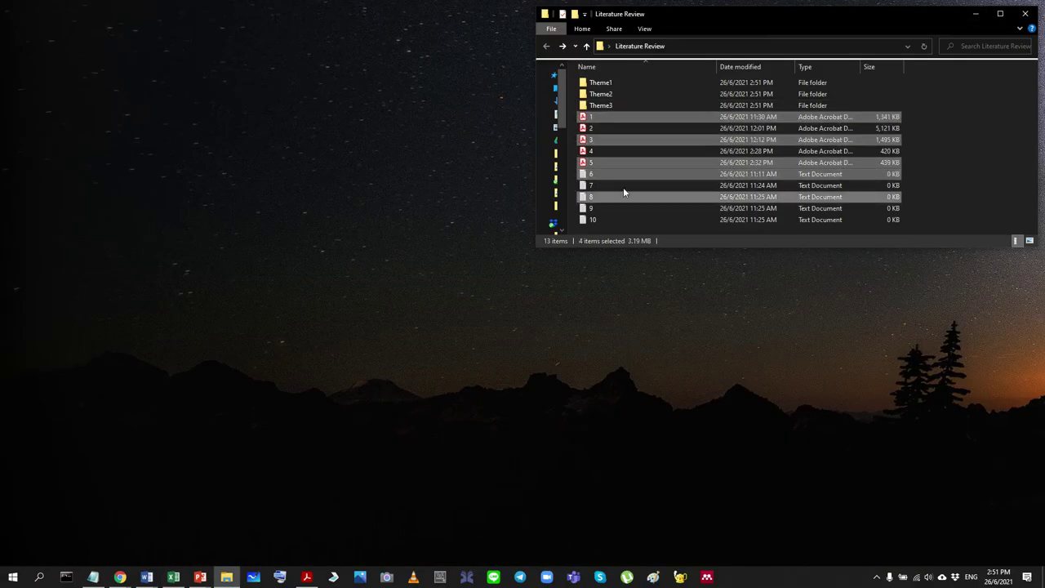
drag(638, 119, 629, 83)
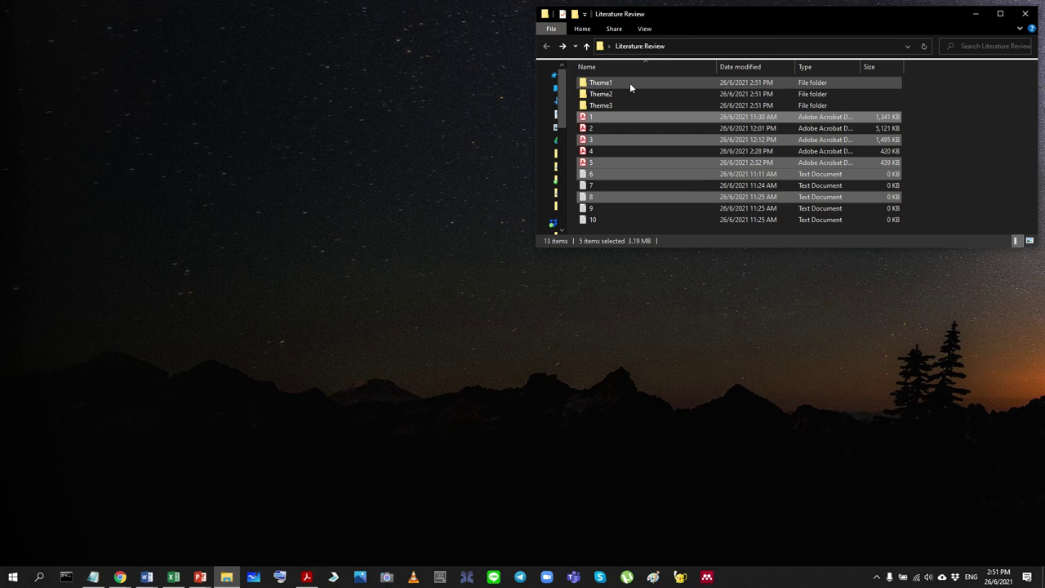
Step: Close the open PDF 1 in Adobe Acrobat Reader and retry moving it to Theme1
click(306, 578)
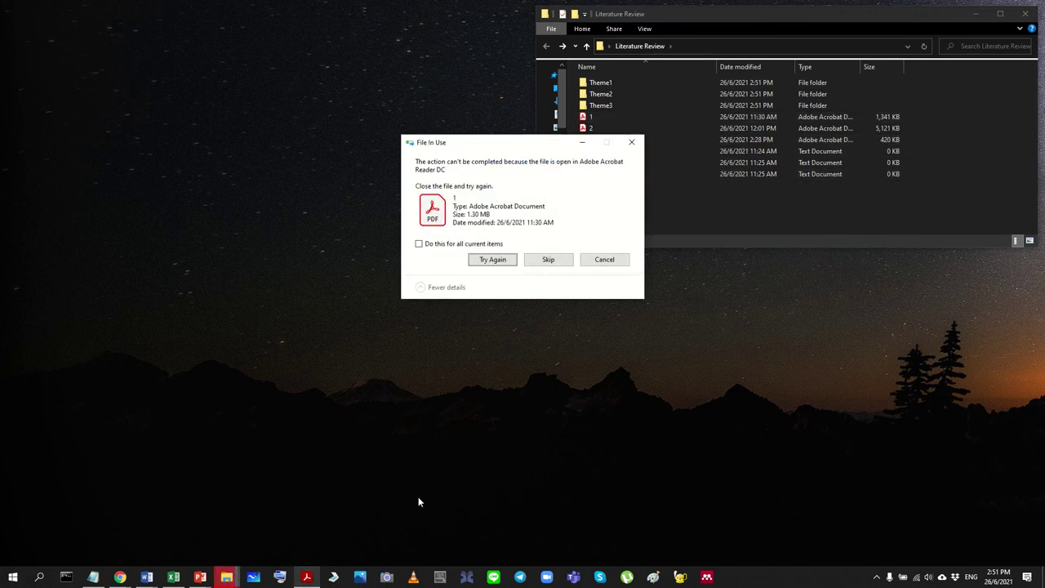
click(310, 576)
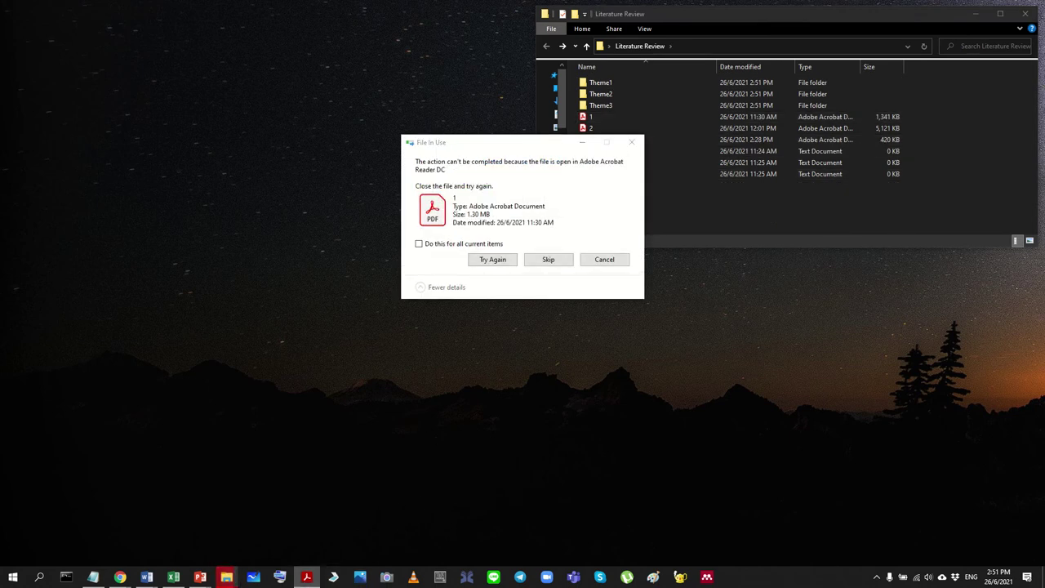
click(496, 261)
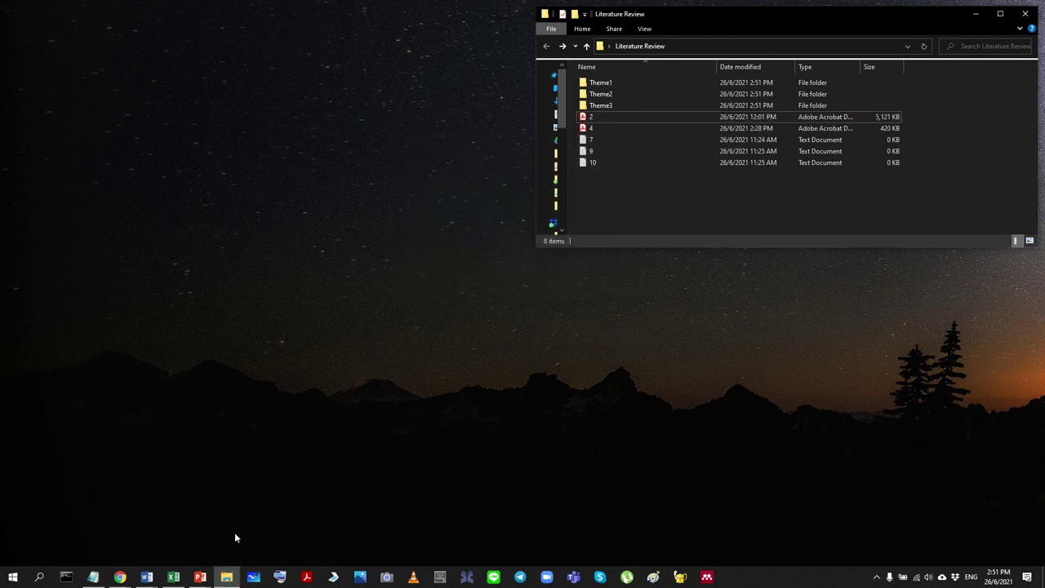
Step: Check the green records in the Excel table and move the matching files 2 and 4 into the Theme2 folder
click(169, 578)
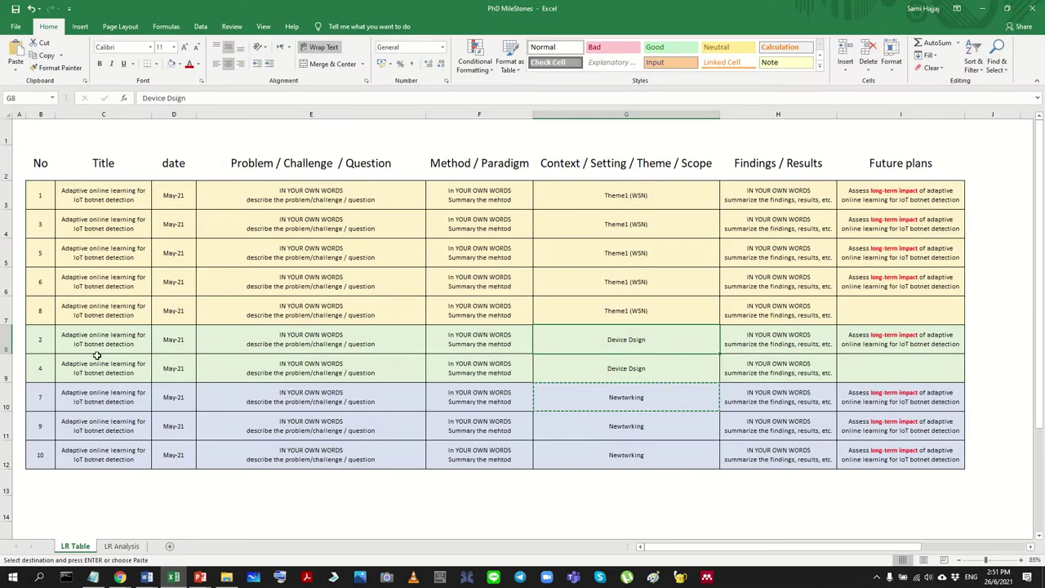
click(983, 8)
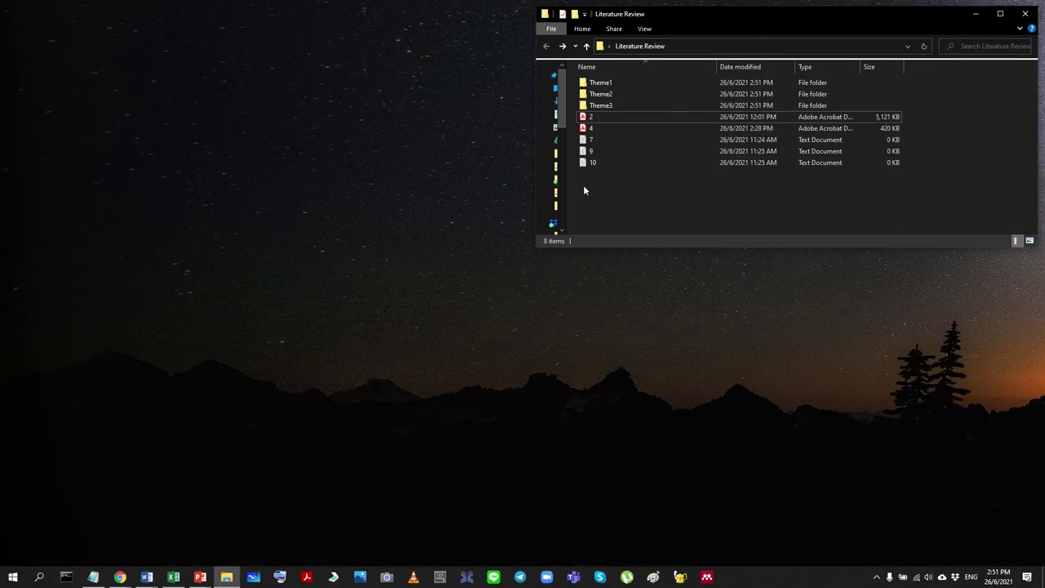
click(597, 127)
ctrl+click(600, 118)
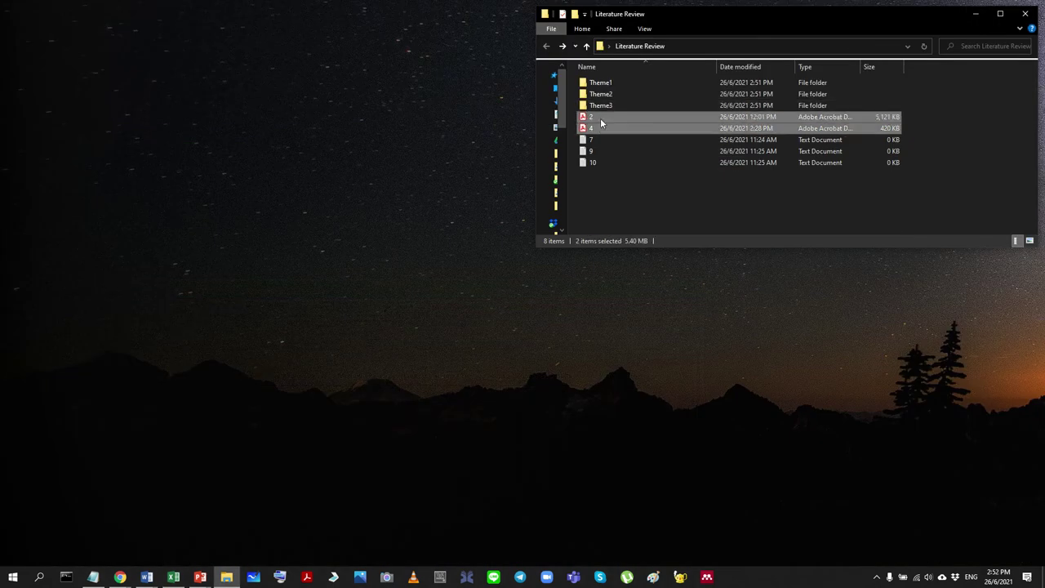
drag(601, 117, 604, 98)
Step: Move text files 7 and 9 into the Theme3 folder
click(593, 117)
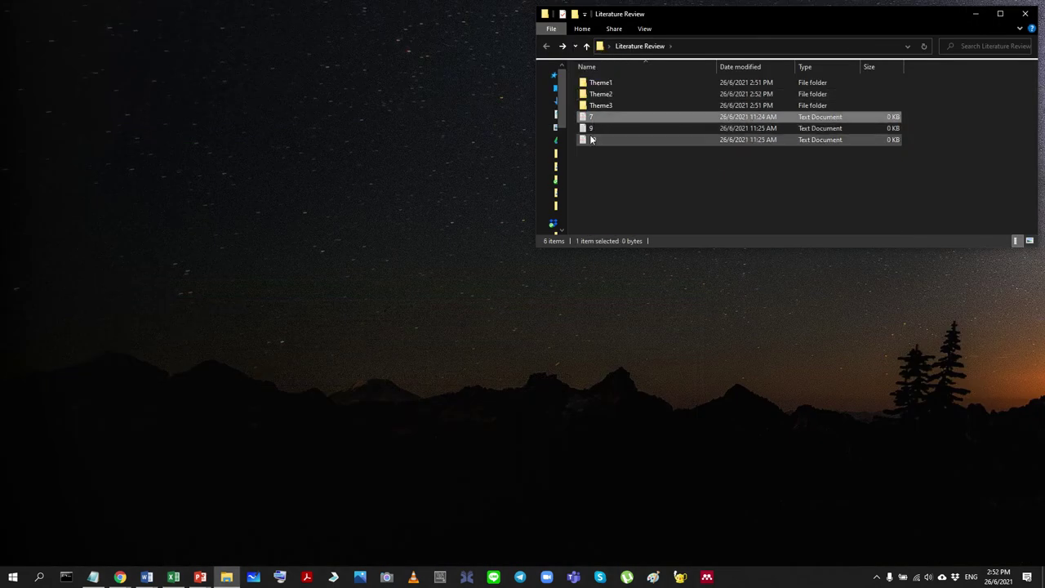
shift+click(598, 140)
click(607, 174)
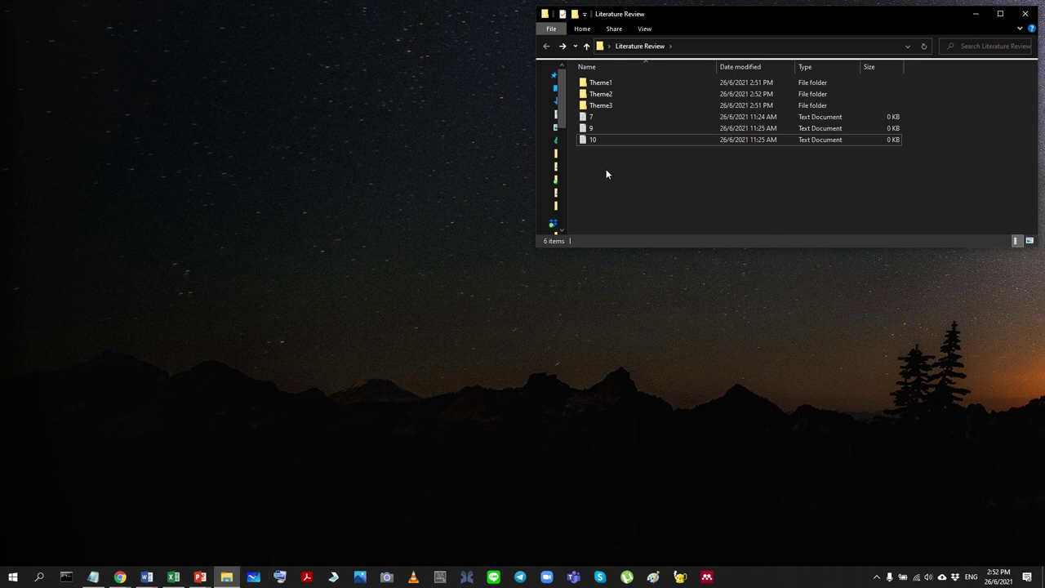
click(606, 129)
ctrl+click(605, 118)
drag(604, 119, 604, 105)
Step: Switch to the Excel table and change the fill of record 10's row, B12:I12, to white
click(173, 578)
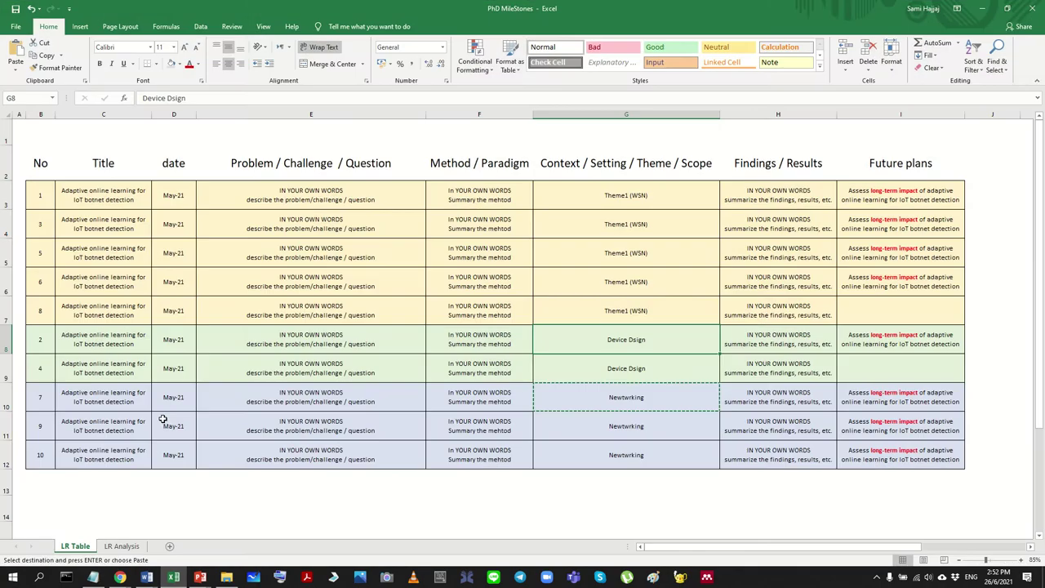
click(117, 453)
drag(40, 455, 892, 455)
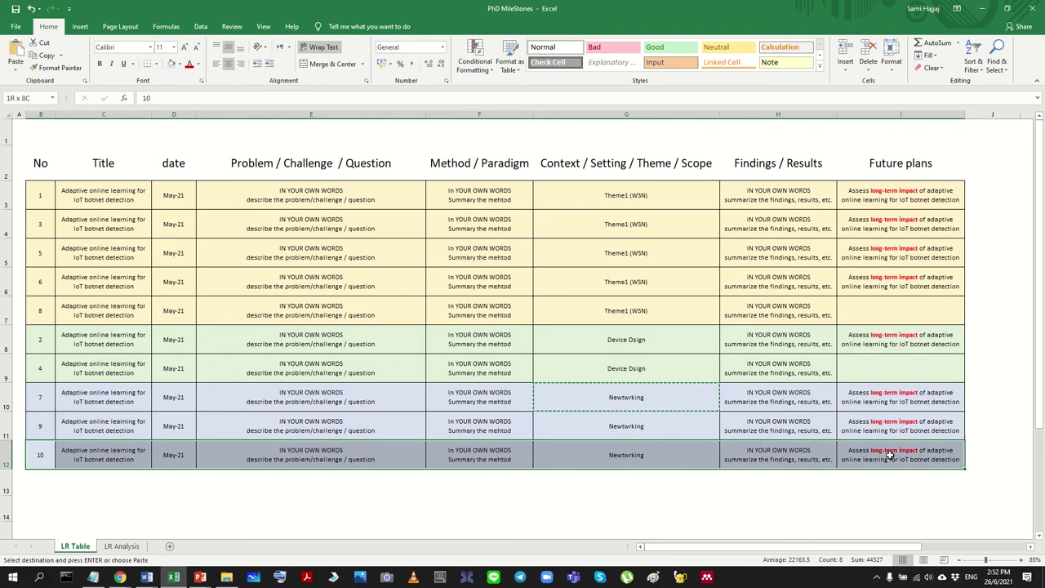
click(179, 65)
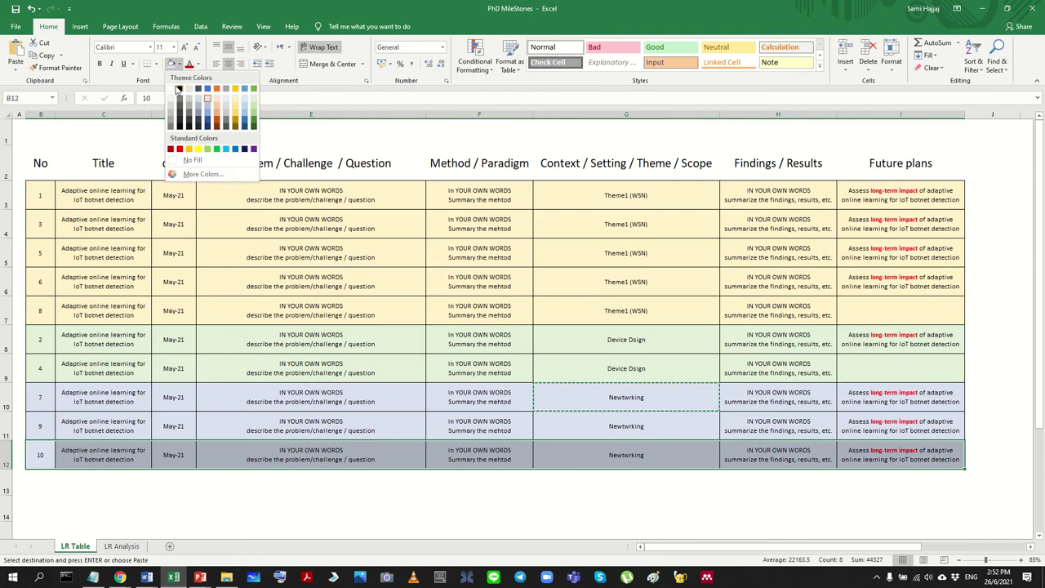
click(174, 100)
click(560, 508)
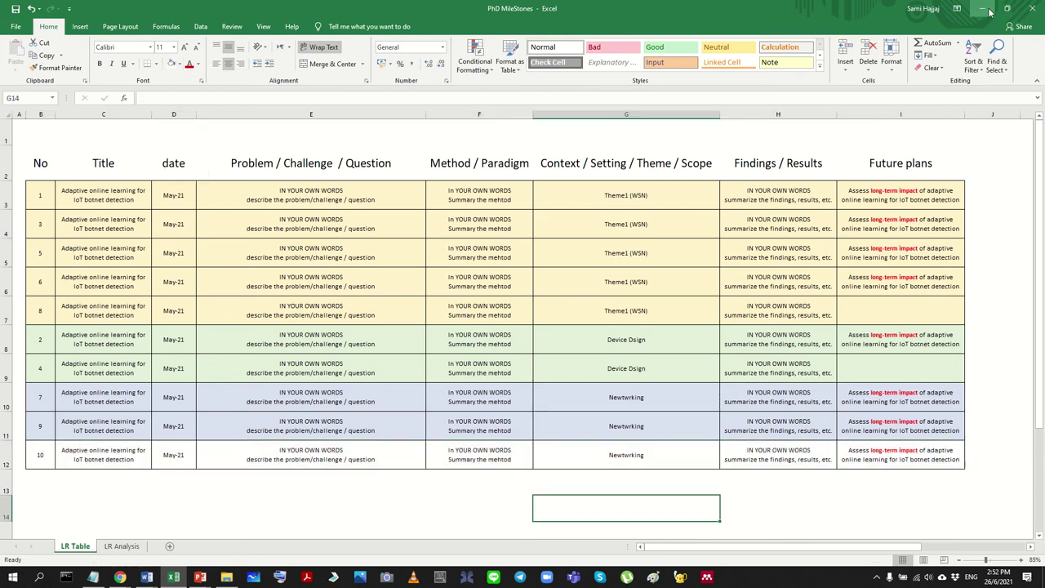
click(983, 8)
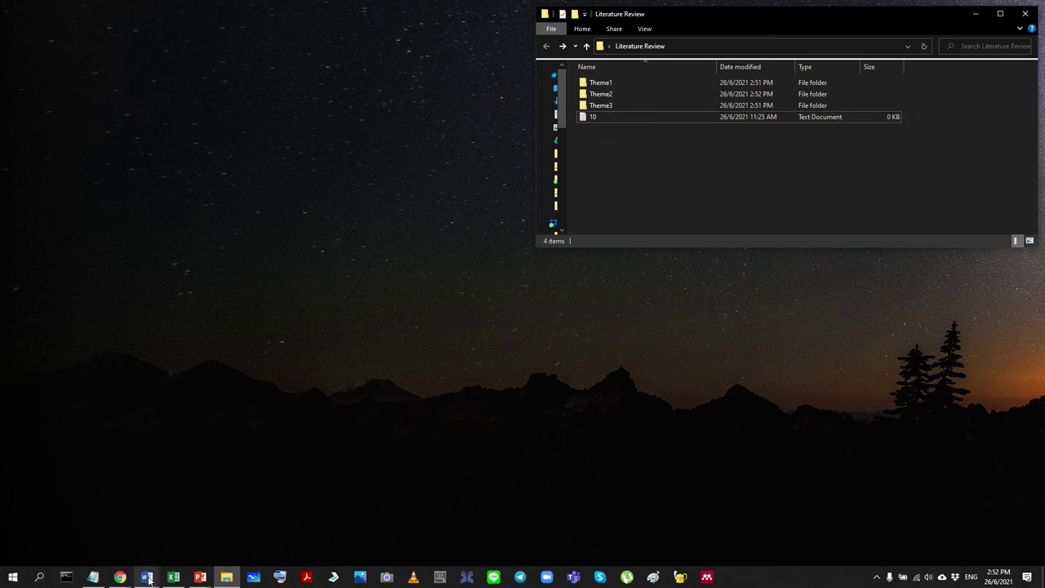
Step: Apply the same white fill to the rows of records 9 and 7 in the Excel table, then return to File Explorer
click(173, 578)
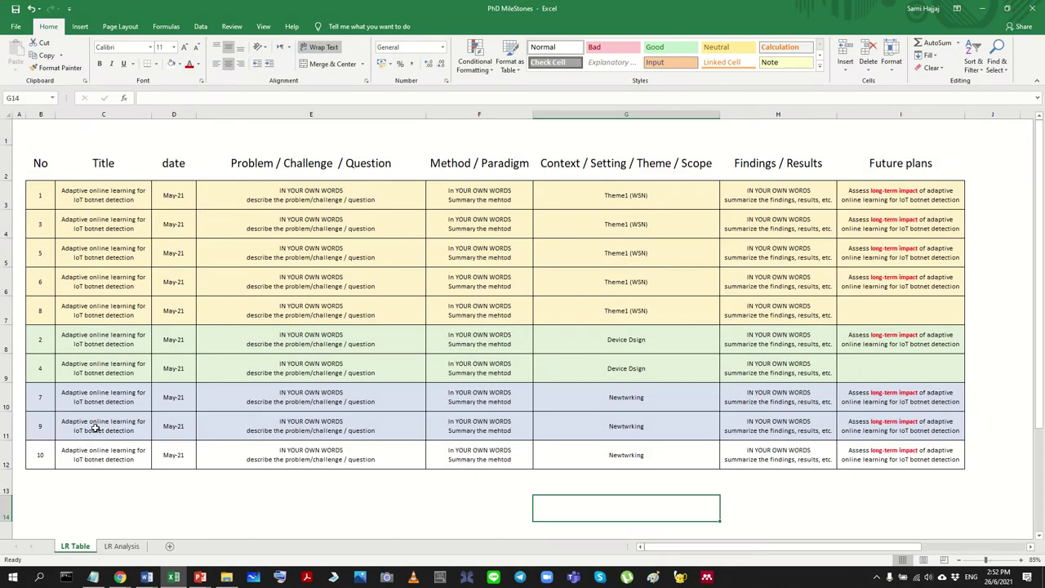
drag(44, 428, 882, 412)
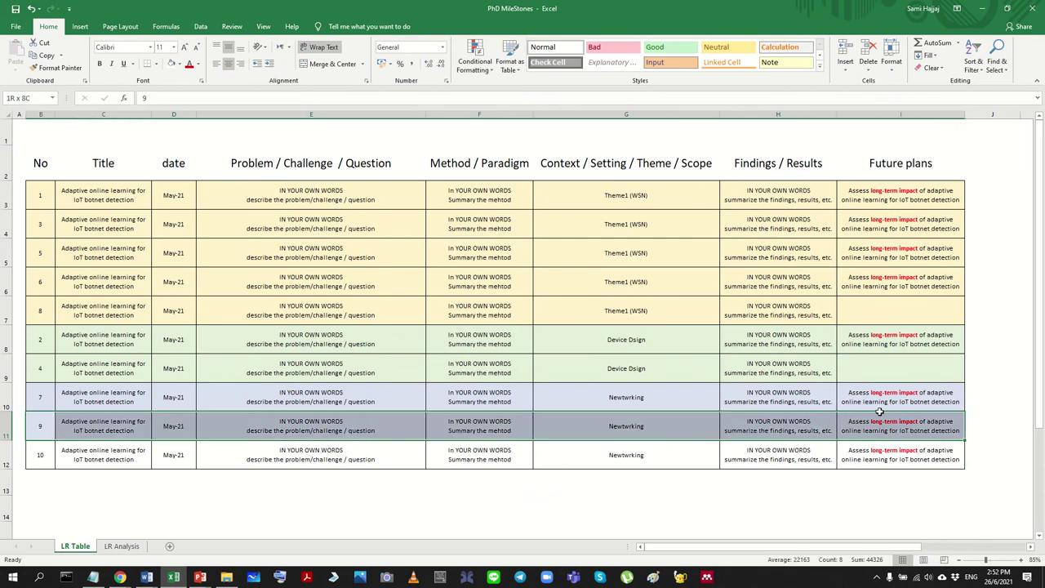
click(173, 65)
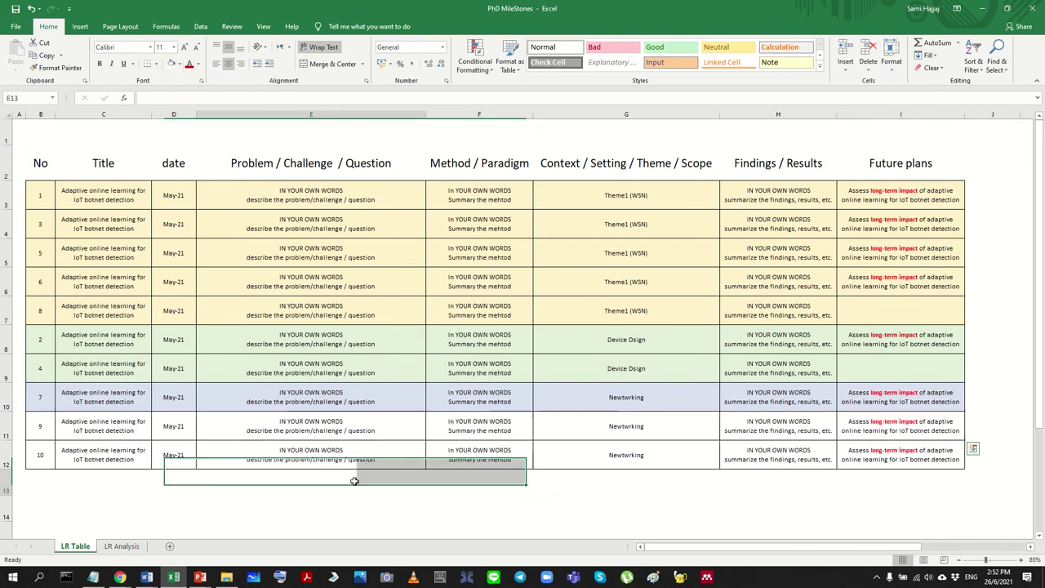
click(51, 392)
drag(105, 398, 915, 398)
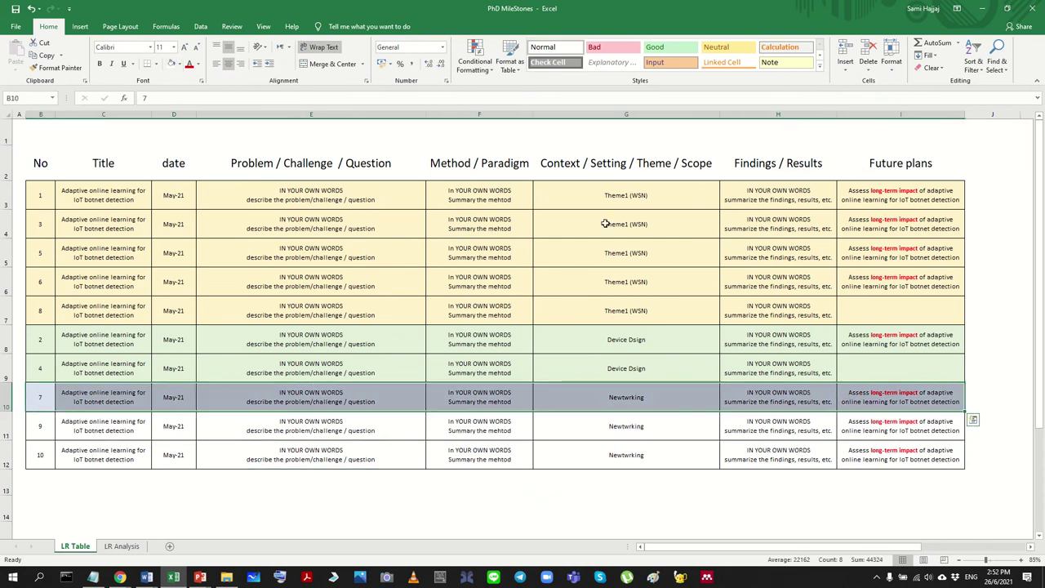
click(173, 65)
click(602, 504)
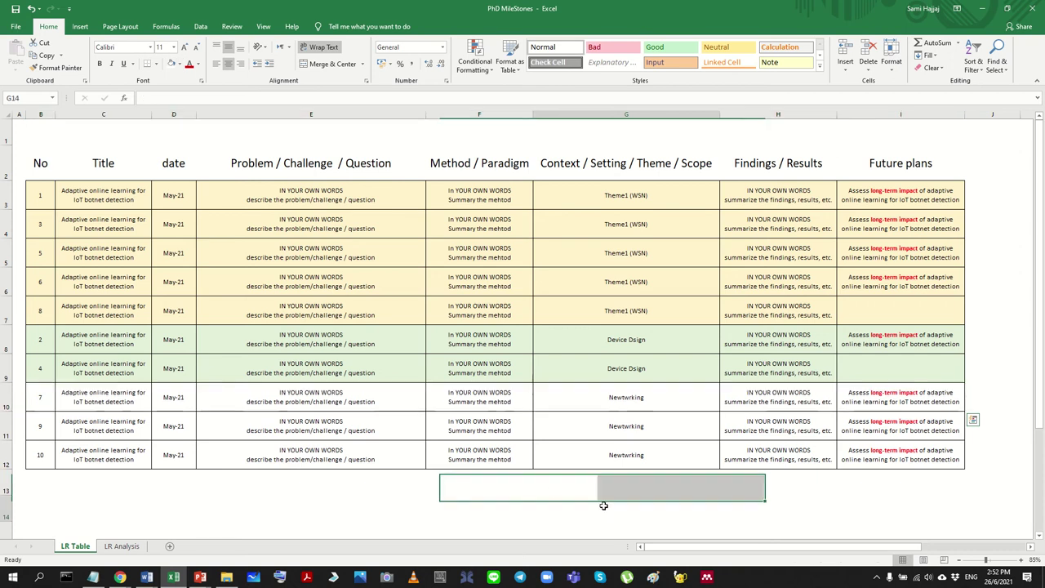
click(983, 9)
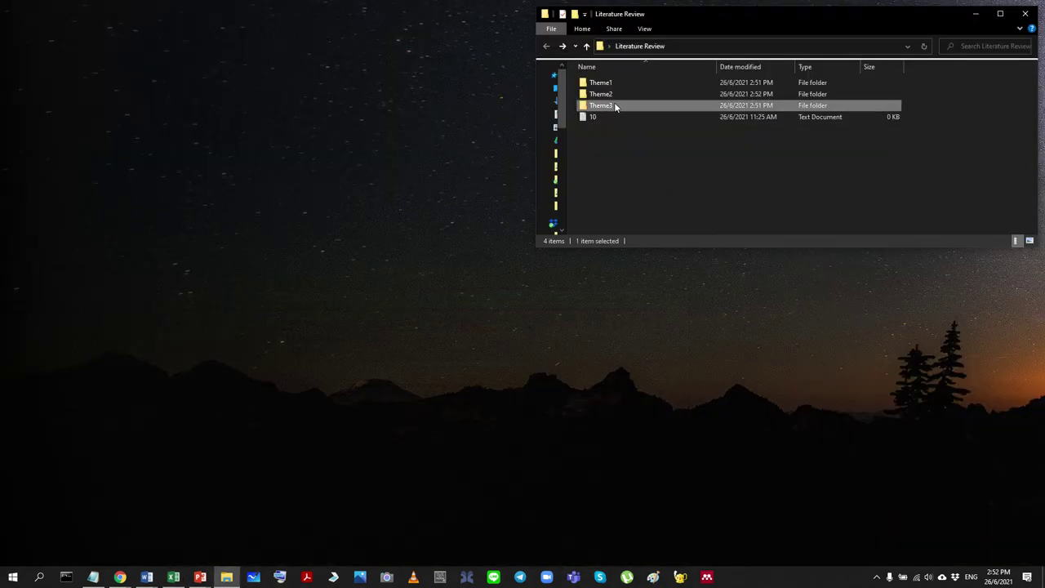
Step: Move files 7 and 9 from Theme3 back into the Literature Review folder and delete the Theme3 folder
double_click(614, 103)
drag(759, 123, 799, 69)
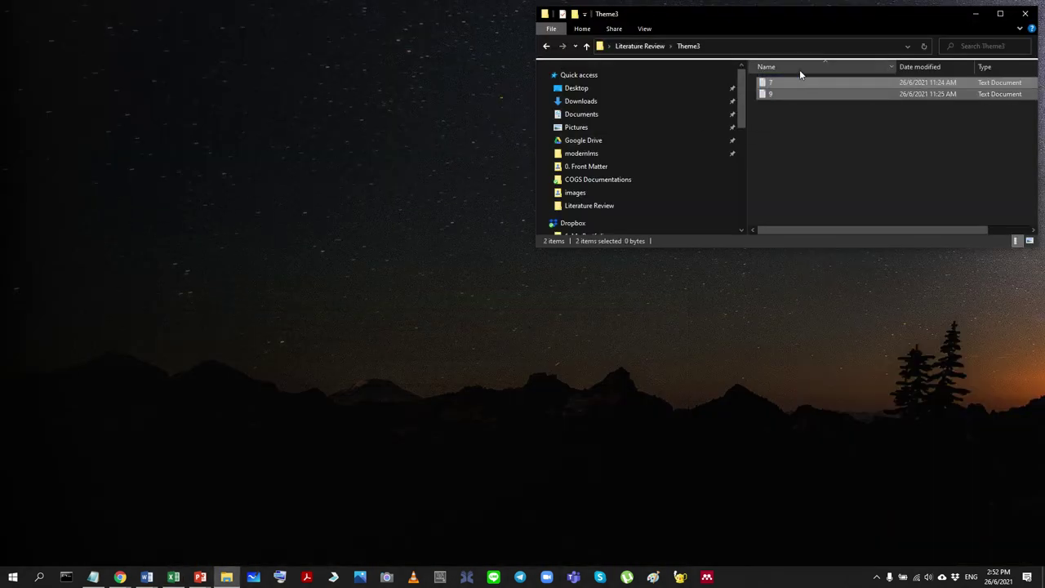
click(547, 47)
click(797, 183)
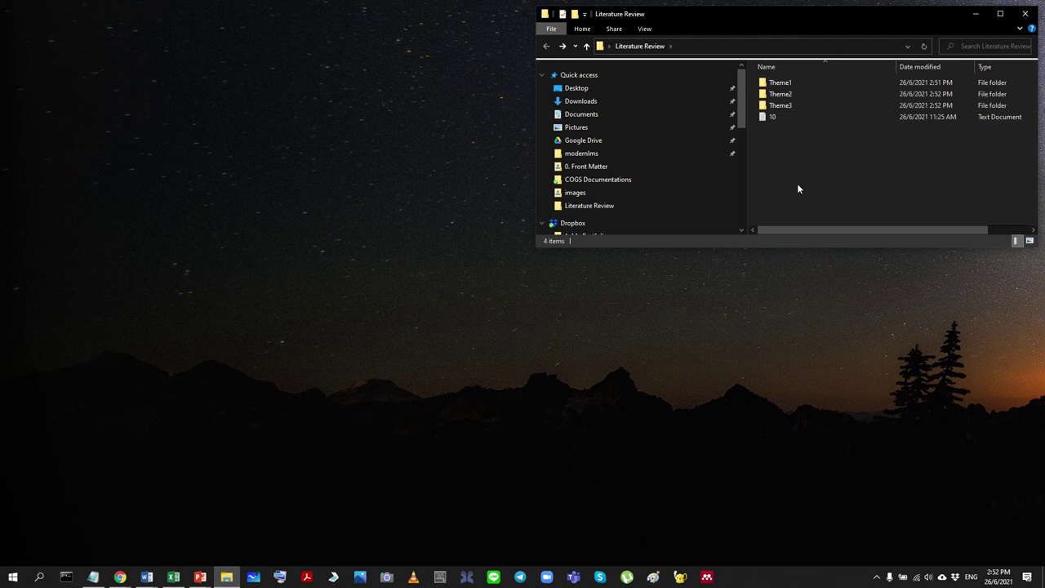
key(ctrl+v)
drag(746, 98, 588, 161)
click(588, 161)
click(602, 105)
key(Delete)
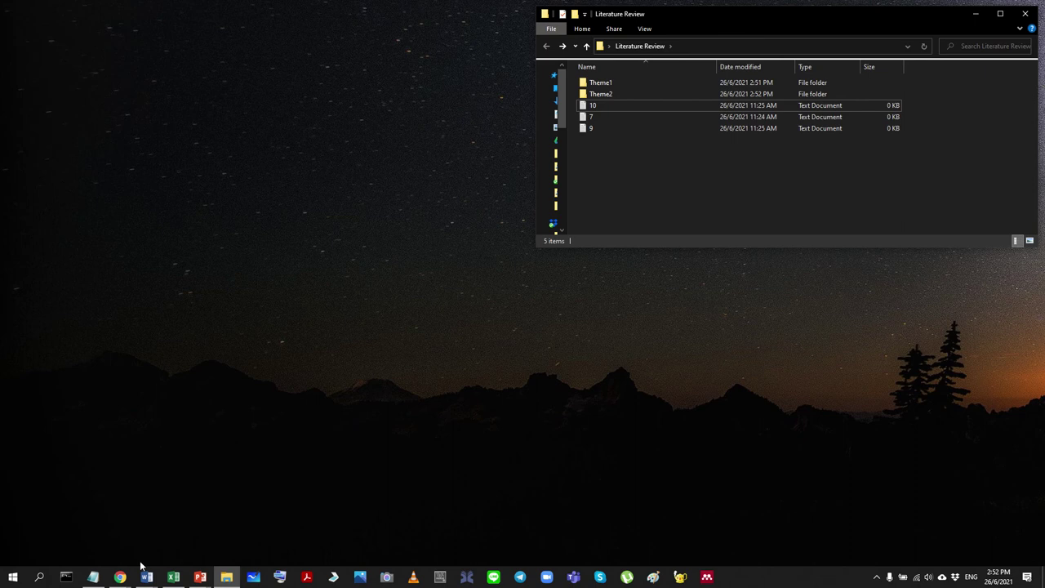
Step: Switch to the Excel table and review its yellow, green and white record groups
click(173, 577)
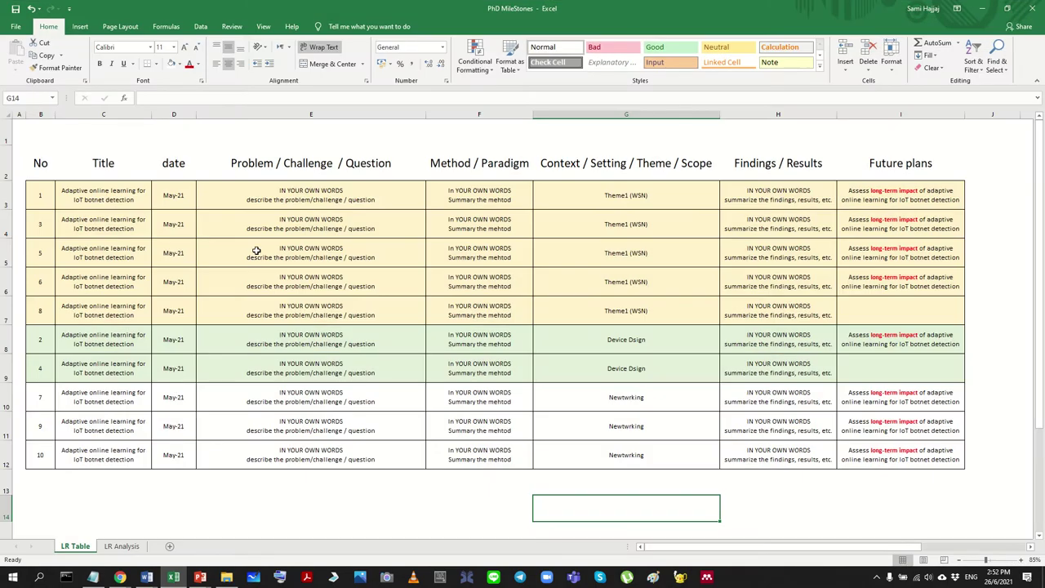
click(244, 441)
drag(90, 219, 490, 314)
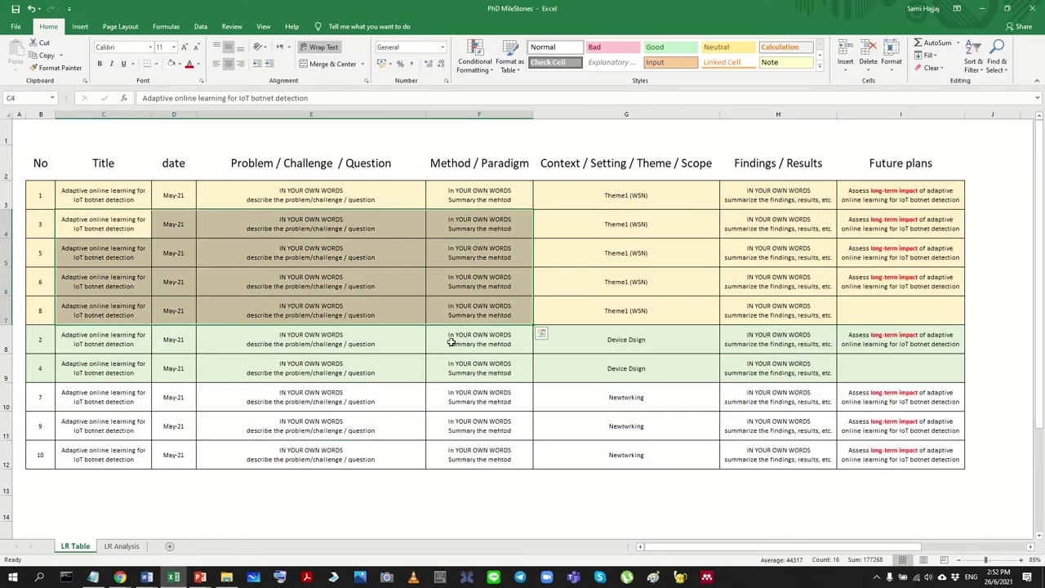
drag(361, 336, 576, 371)
click(584, 421)
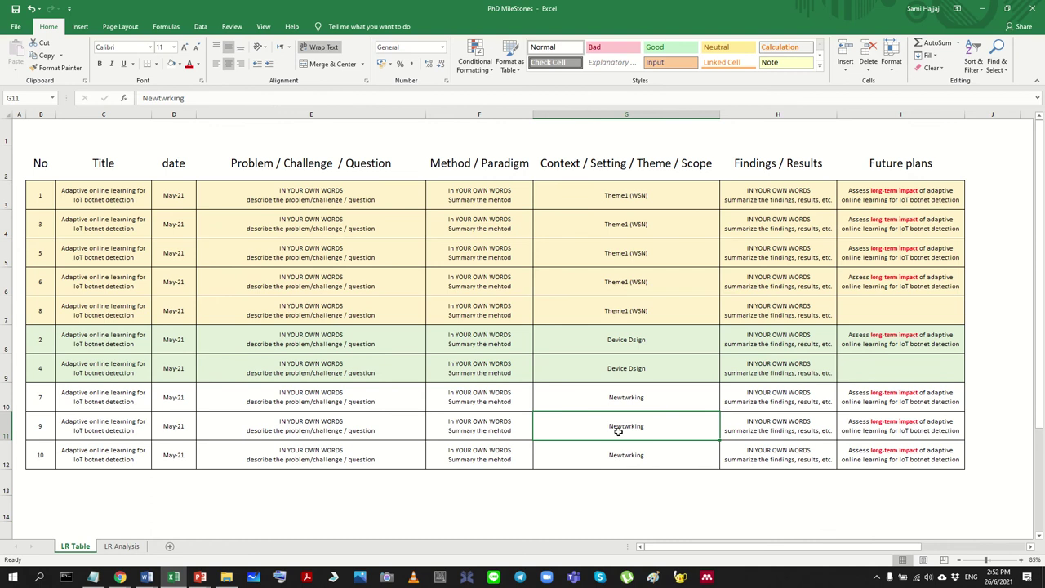
click(564, 476)
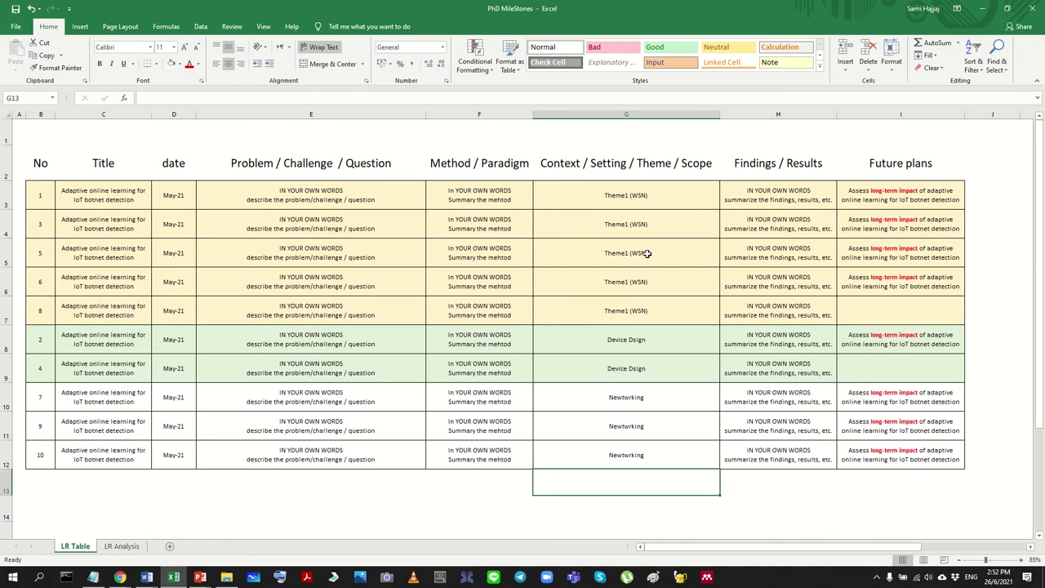
Step: Restore the Excel window to a smaller size below the folder window and collapse its ribbon to show more table rows
double_click(649, 8)
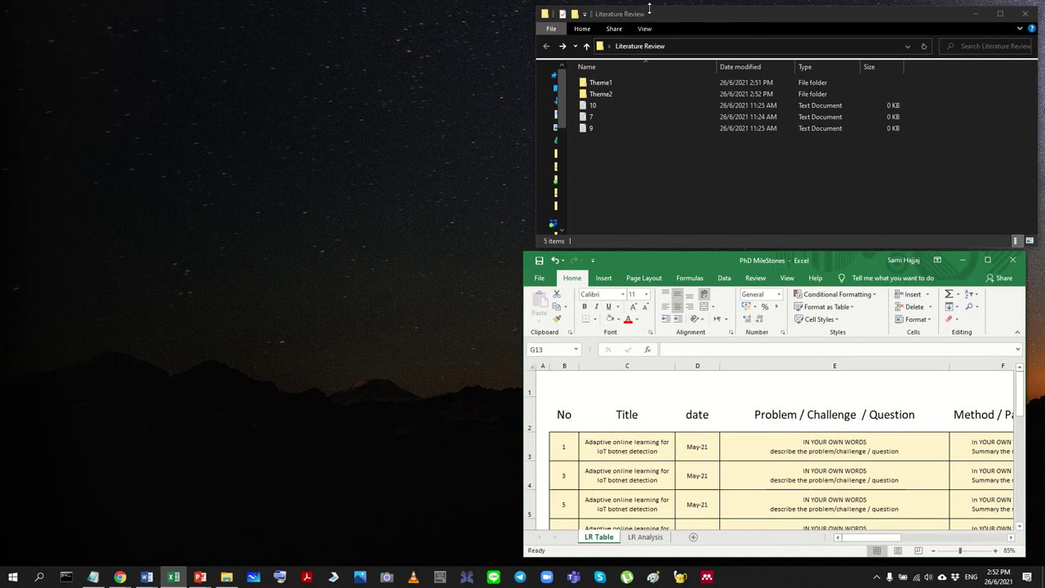
scroll(744, 403, down, 1)
scroll(739, 392, up, 1)
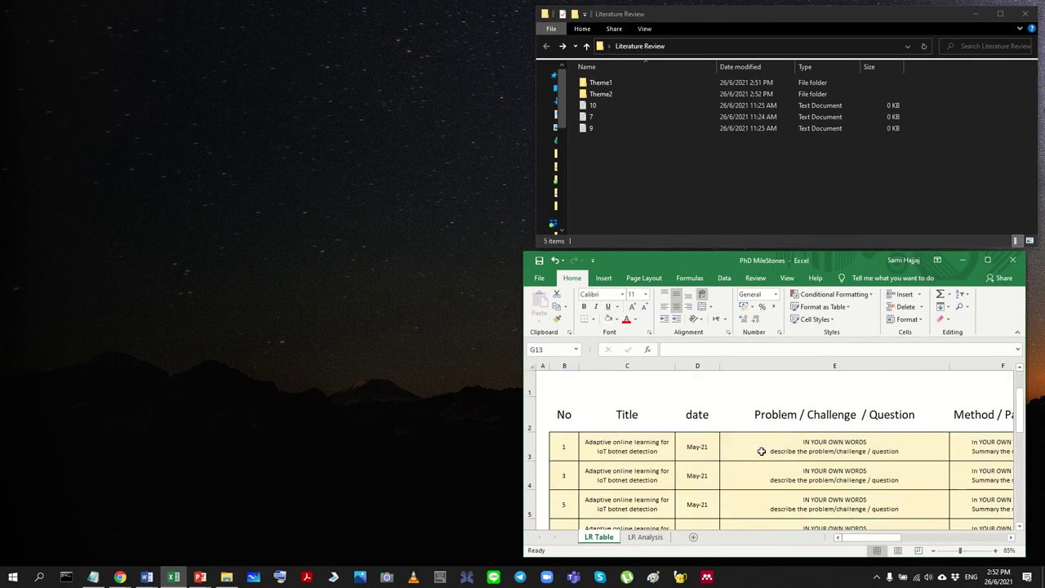
scroll(737, 387, down, 1)
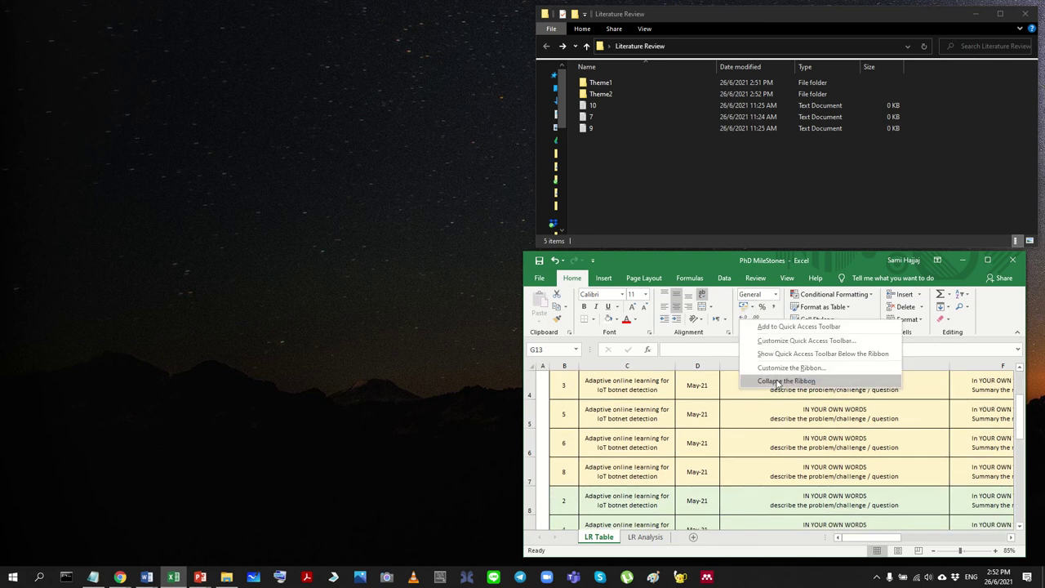
key(ctrl+F1)
scroll(756, 411, down, 2)
scroll(754, 410, up, 2)
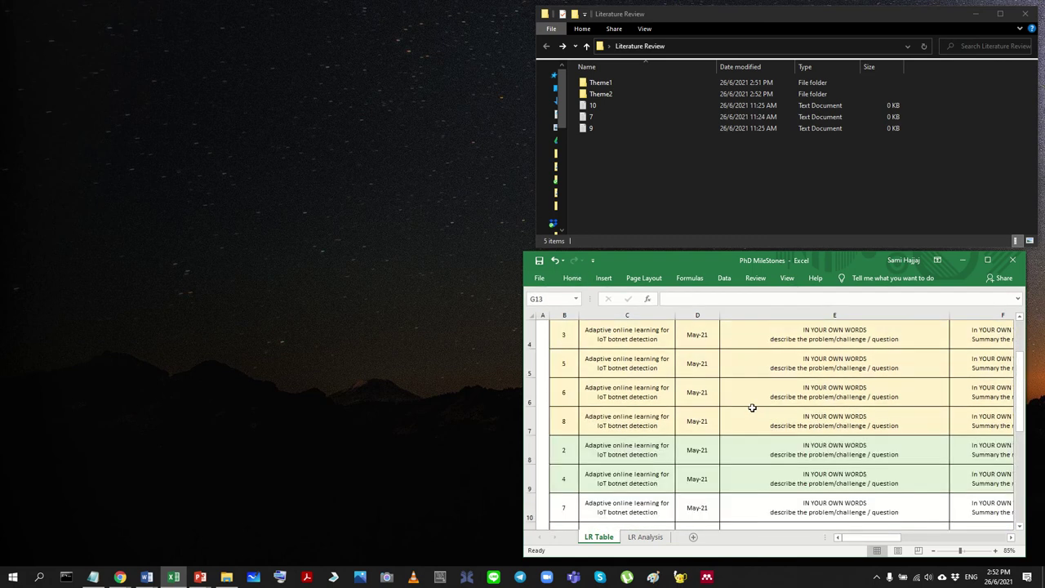
scroll(752, 408, down, 2)
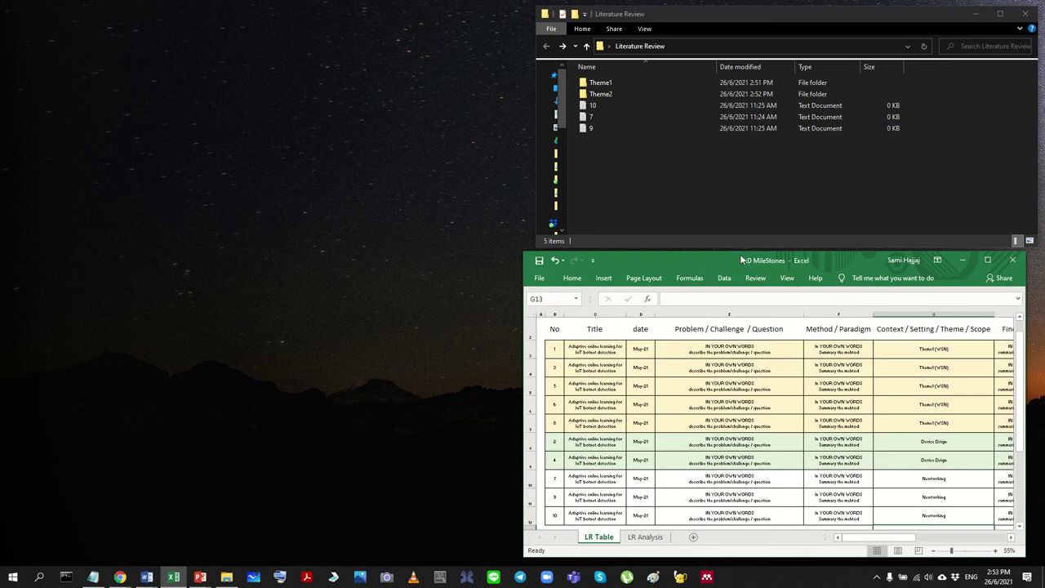
Step: Maximise the Excel window and set the sheet zoom to 85%
double_click(742, 260)
ctrl+scroll(373, 408, up, 3)
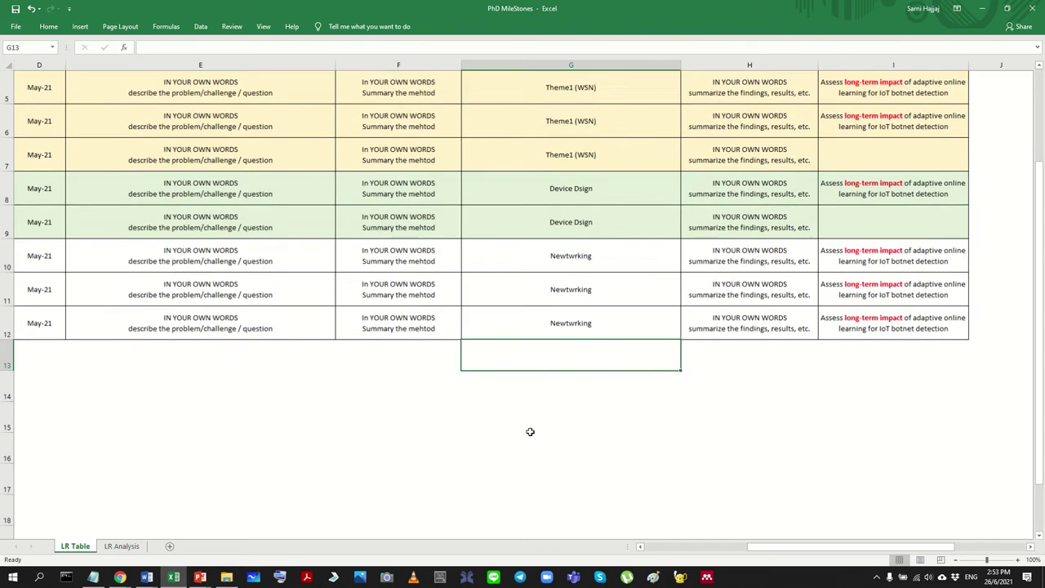
ctrl+scroll(530, 431, down, 3)
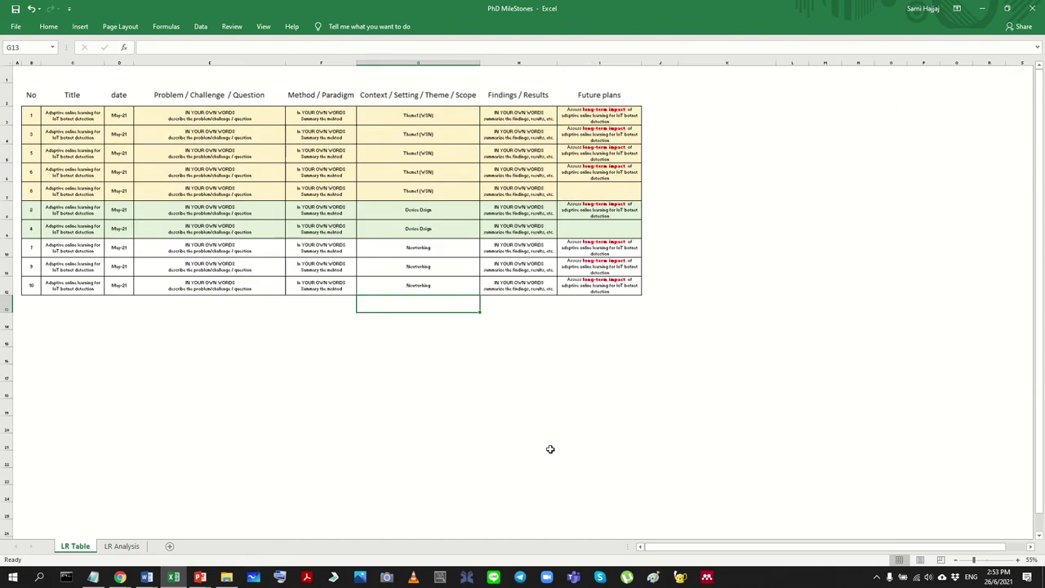
ctrl+scroll(547, 450, up, 2)
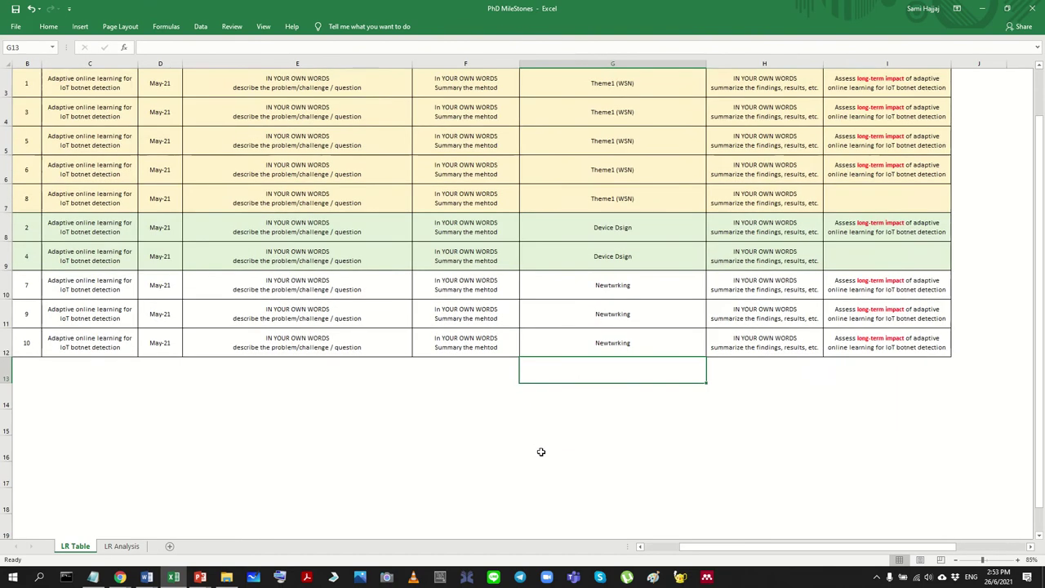
scroll(541, 452, up, 1)
Step: Examine the yellow records in B3:I7 and their theme entries in G3:G7
drag(910, 143, 30, 262)
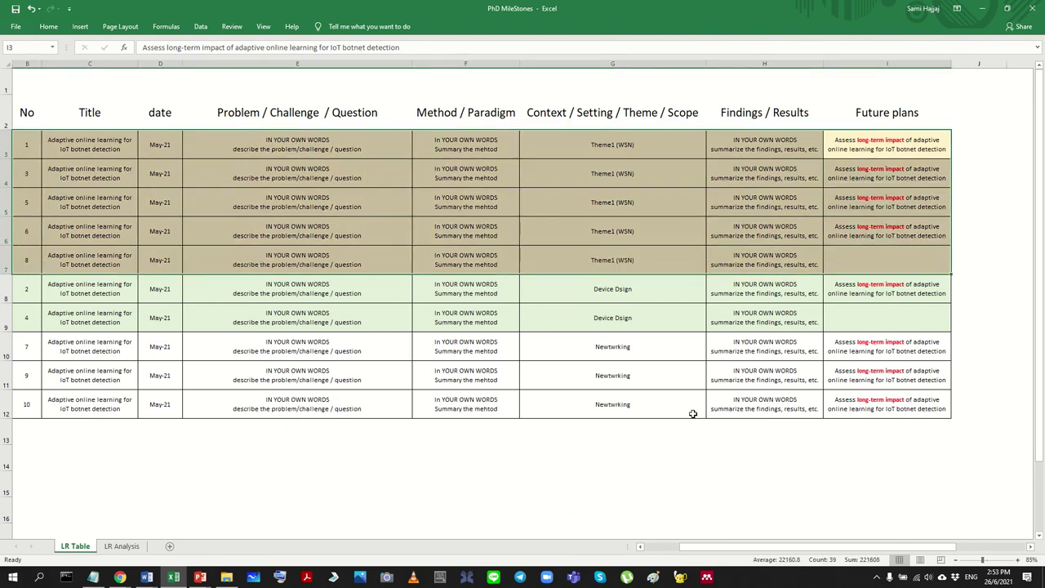
drag(856, 545, 867, 552)
drag(958, 547, 957, 547)
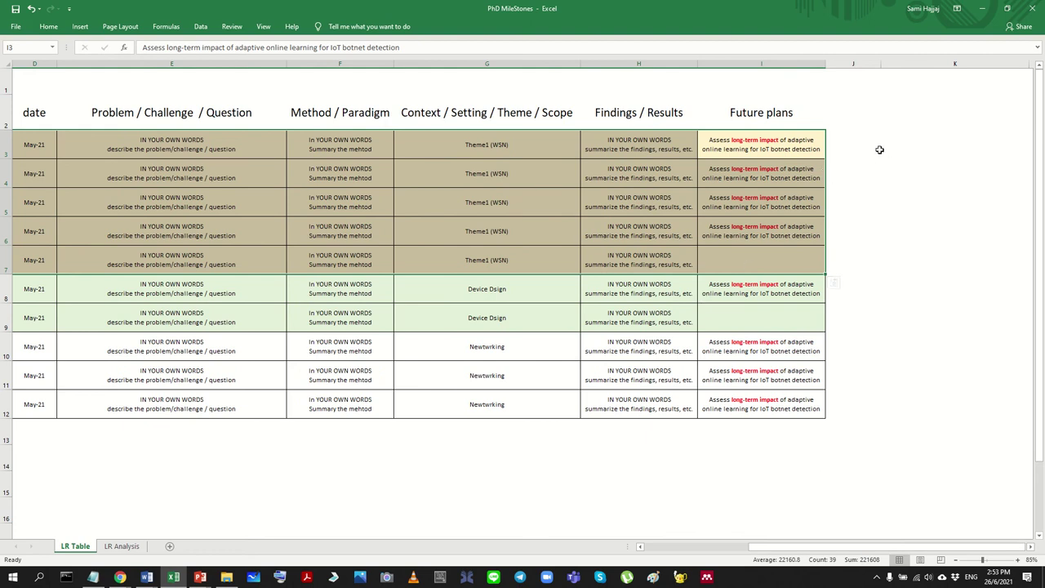
click(745, 143)
drag(474, 143, 483, 261)
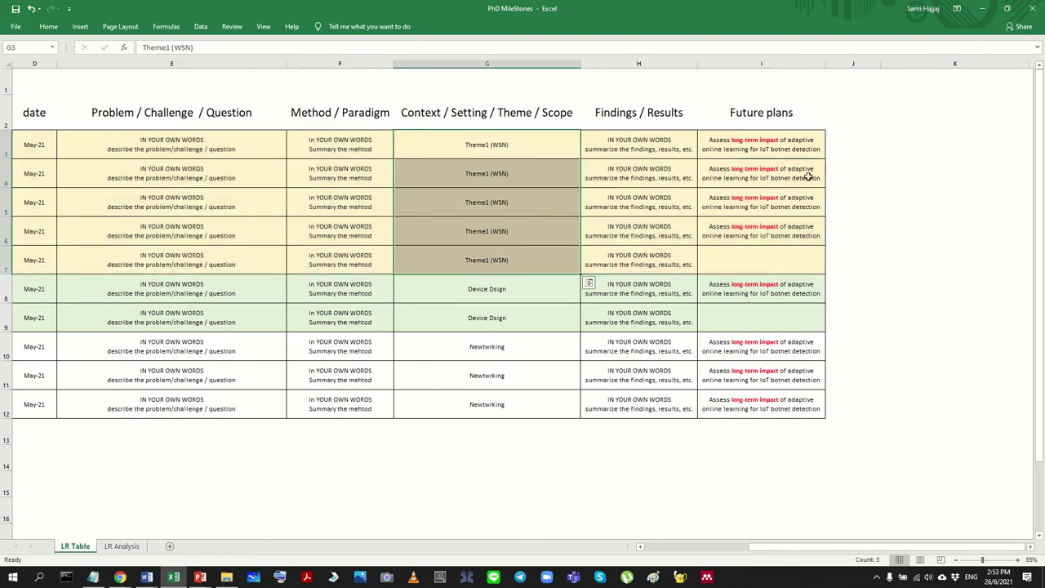
Step: Enter "PhD (WSN)" in cell K3, beside the yellow records
click(899, 142)
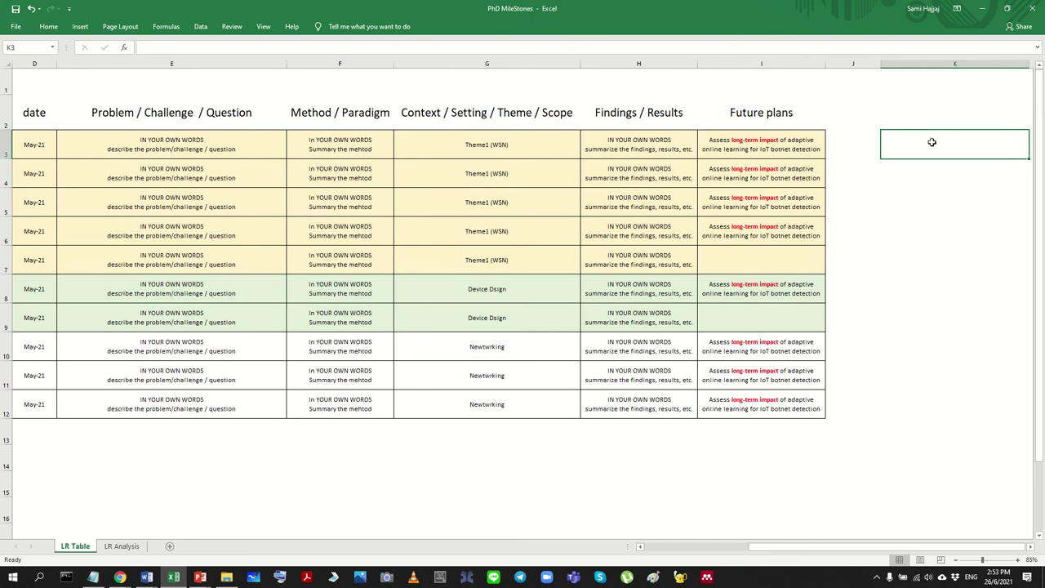
text(PHD)
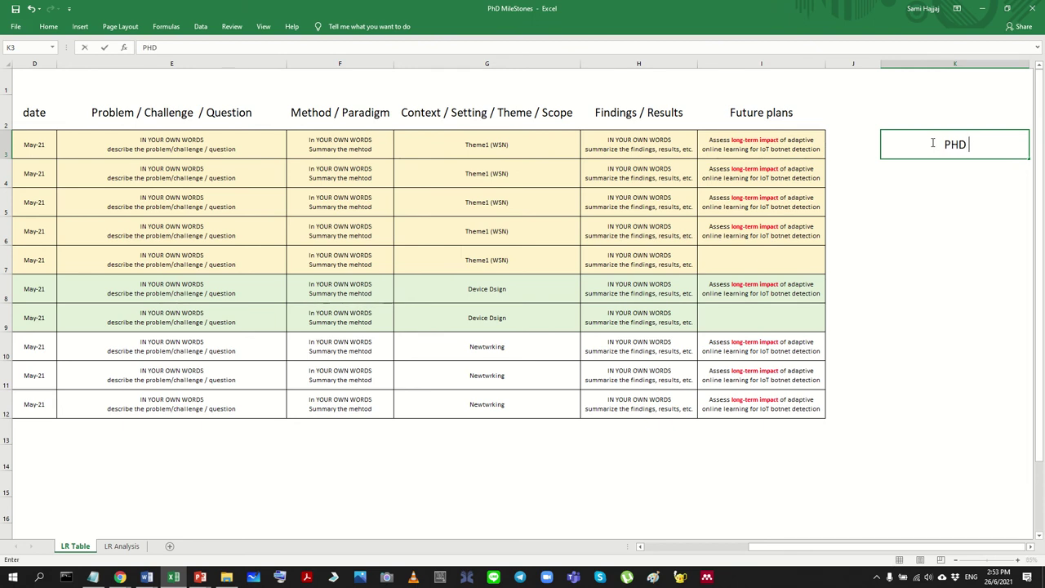
key(BackSpace)
key(BackSpace)
text(hD *()
key(BackSpace)
key(BackSpace)
text((WSN))
key(Return)
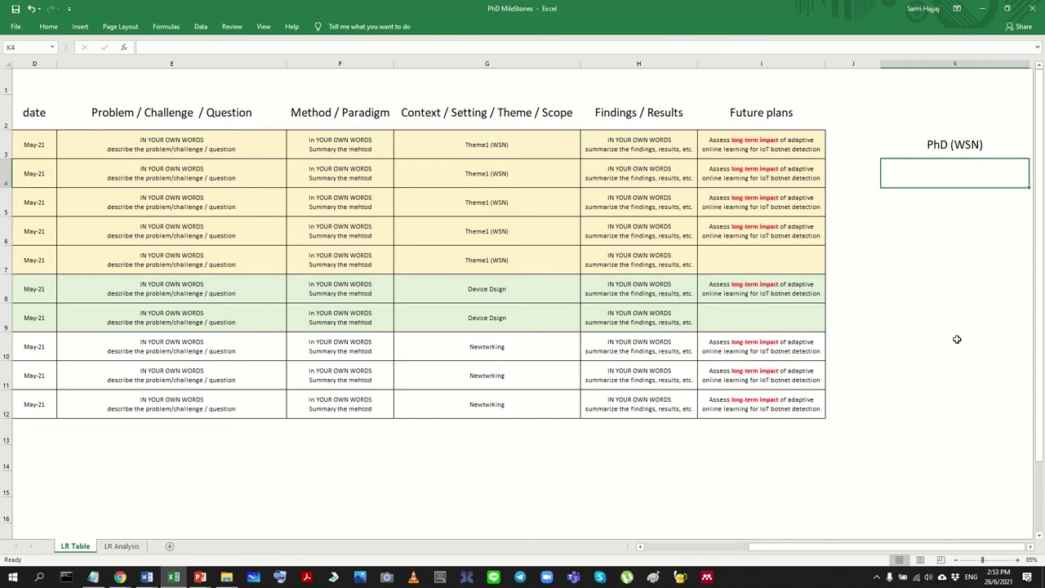
Step: Check the dates of the yellow Theme1 records in D3:D7
scroll(366, 296, left, 2)
drag(164, 144, 169, 258)
drag(780, 547, 962, 544)
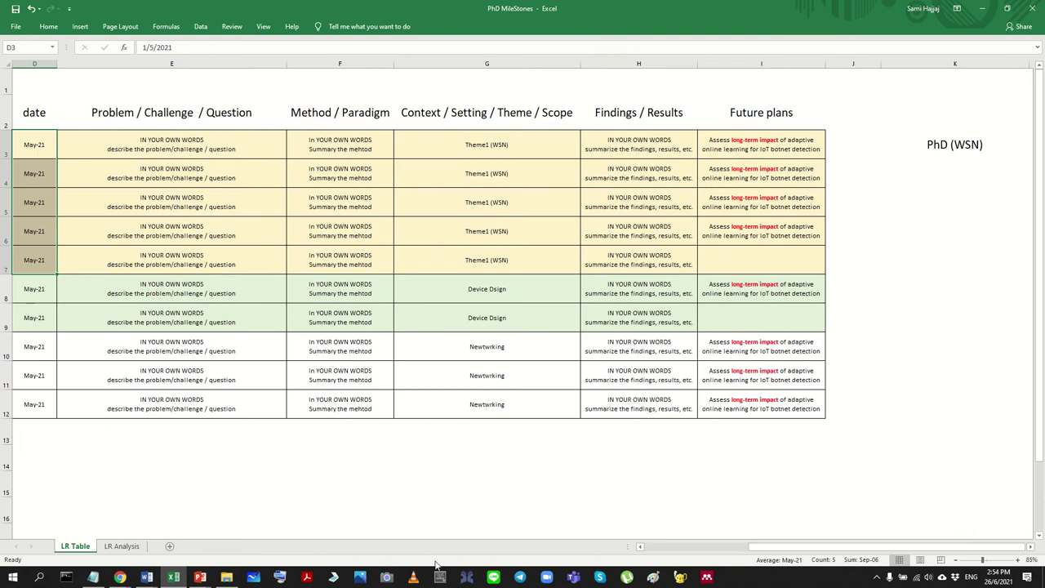
Step: Switch to Chrome to examine the ScienceDirect results and filters for "IoT review paper", and return to the Excel table
mouse_move(120, 577)
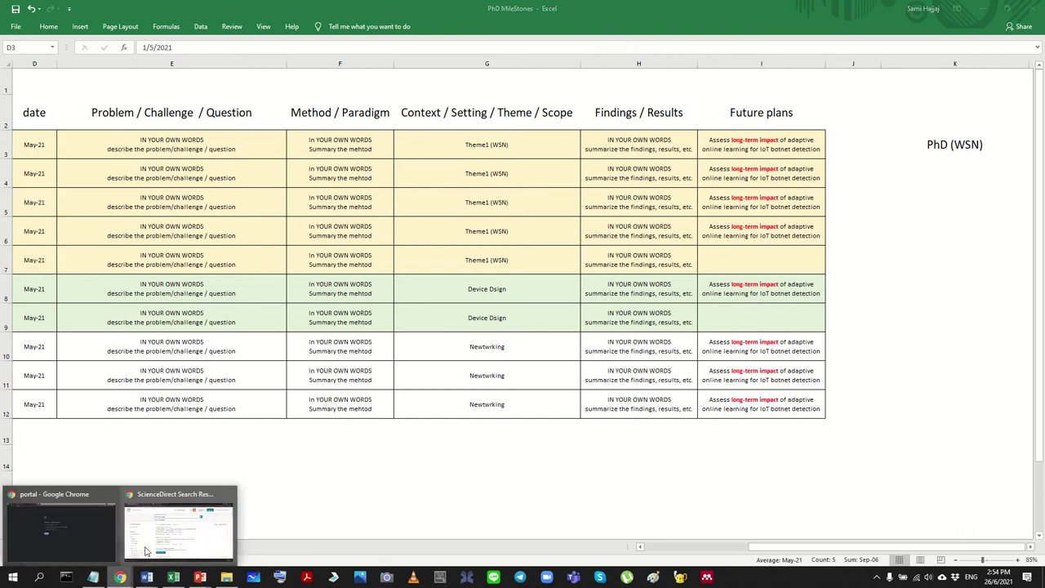
click(189, 534)
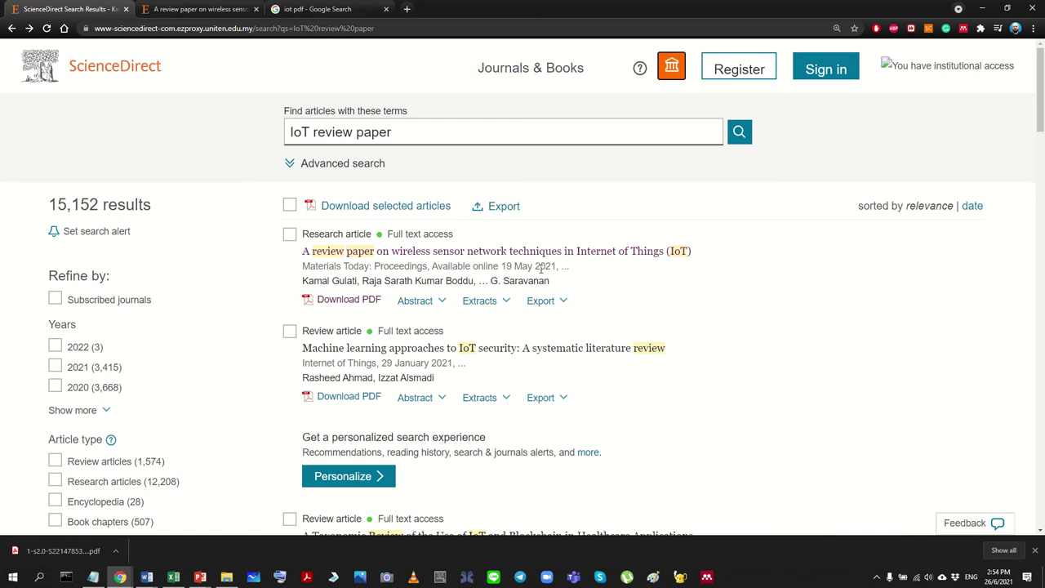
scroll(66, 372, down, 2)
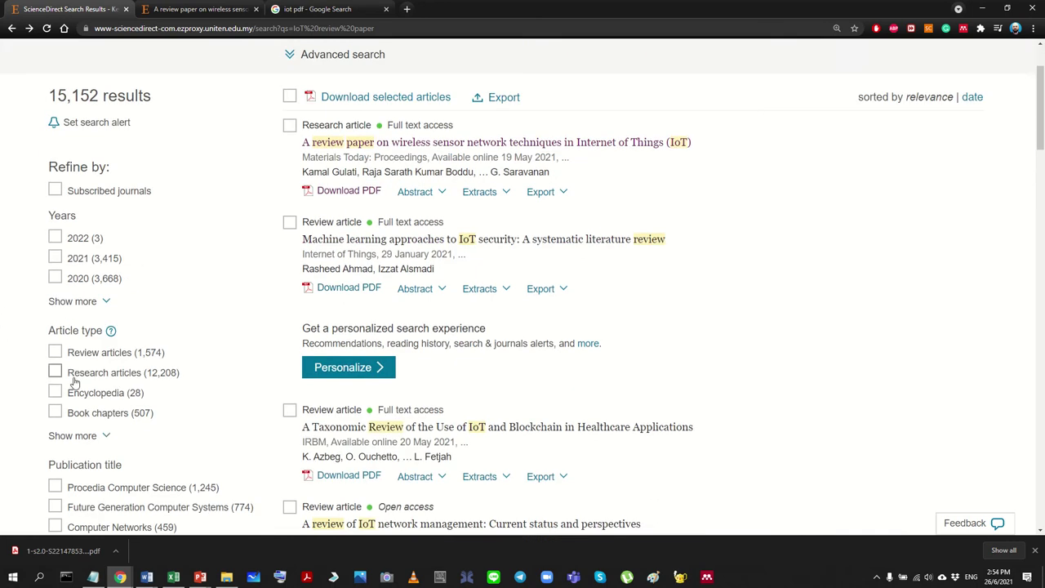
scroll(73, 380, down, 6)
scroll(65, 408, up, 7)
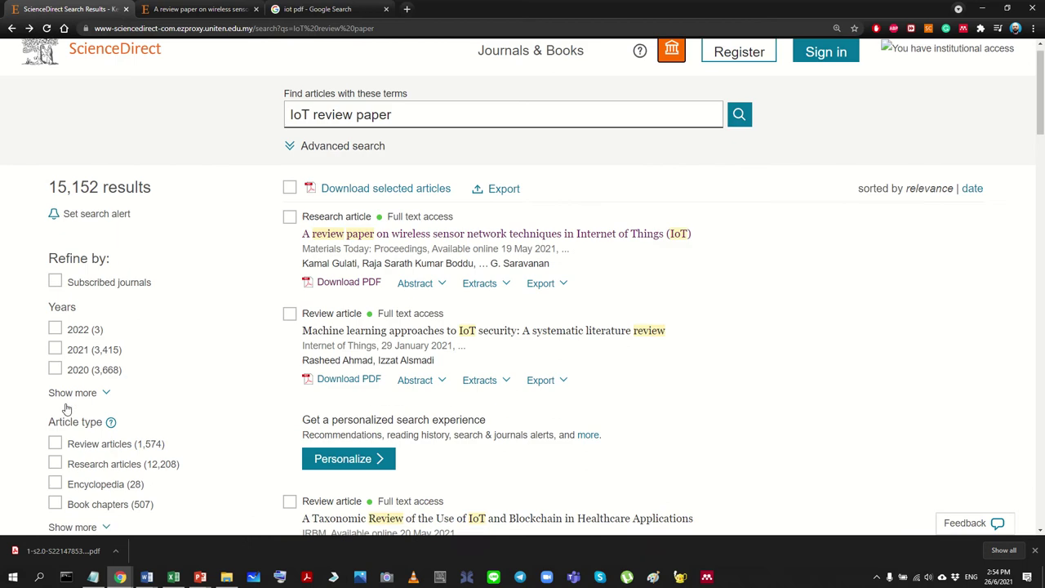
scroll(67, 409, up, 1)
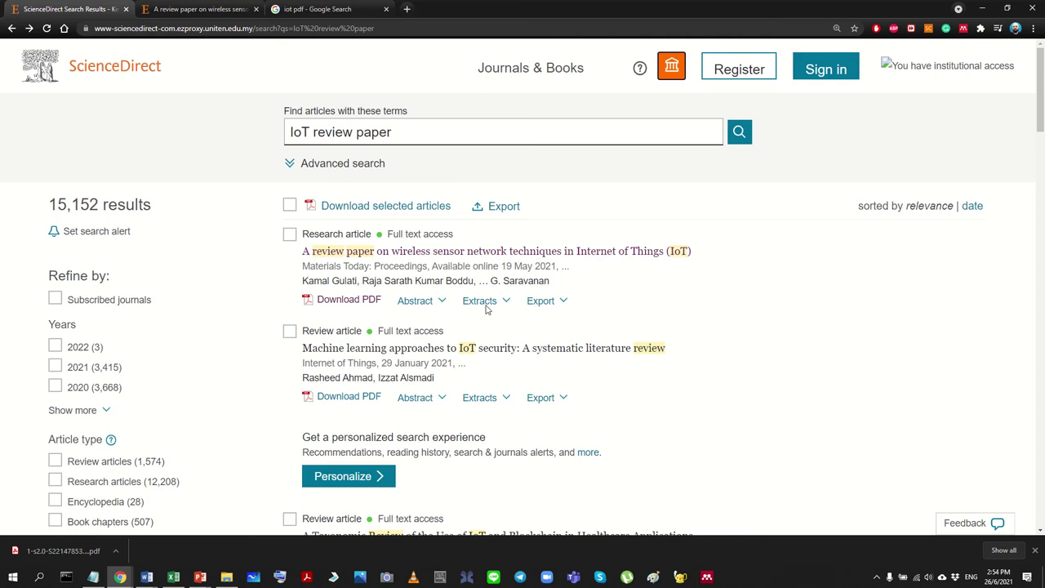
click(984, 11)
click(844, 221)
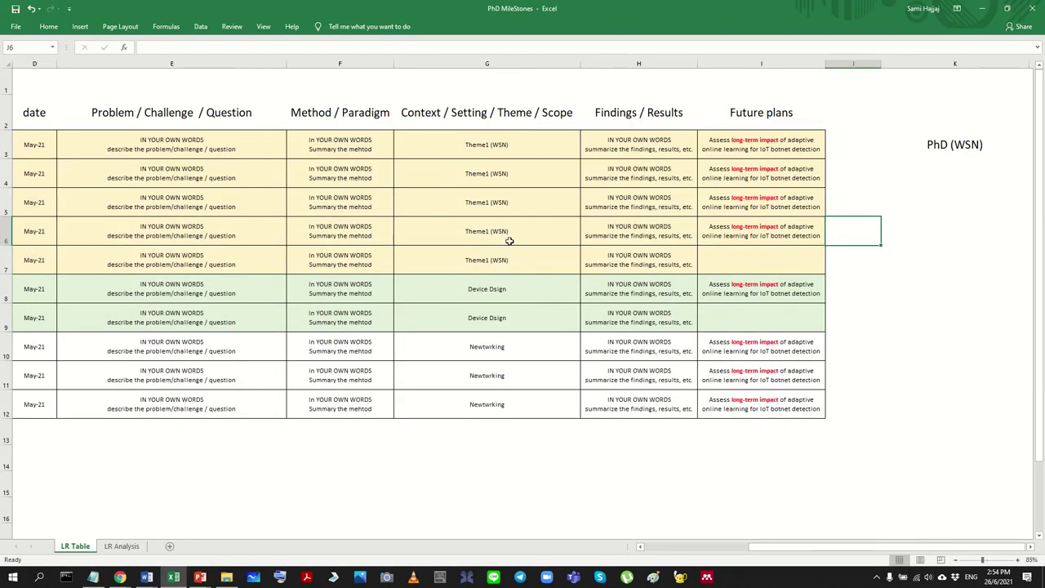
click(118, 249)
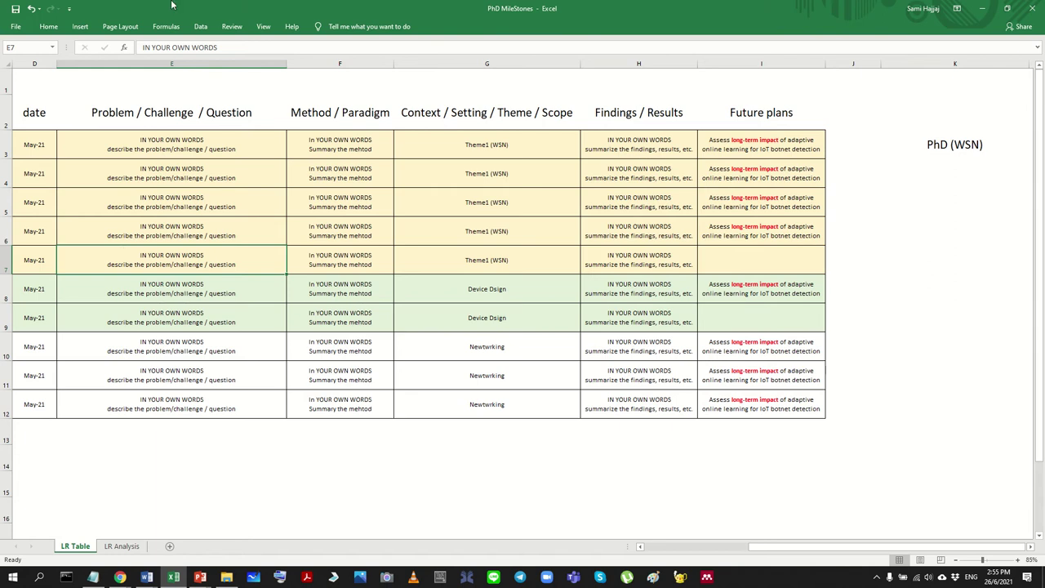
Step: Change the theme in G3 to "Theme1 (WSNs)" and copy it to G4:G7 for the other yellow records
drag(509, 150, 519, 260)
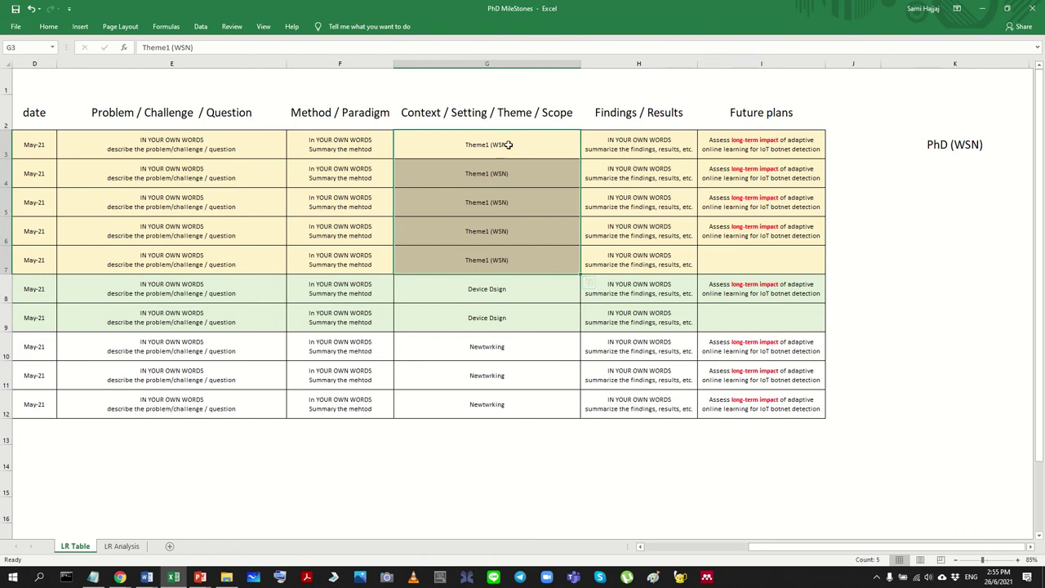
double_click(560, 153)
key(Left)
text(s)
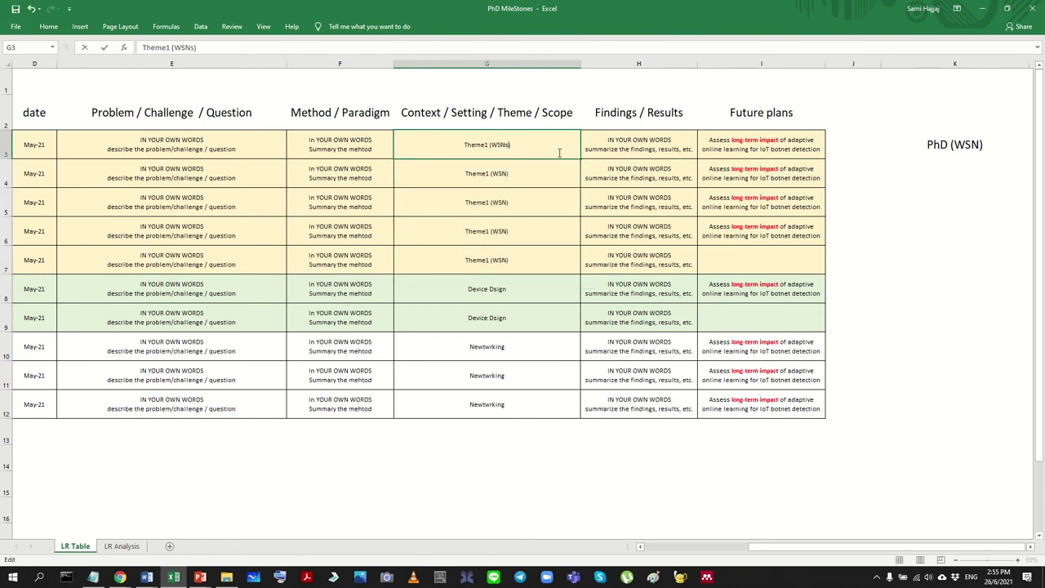
key(Return)
click(522, 143)
key(ctrl+c)
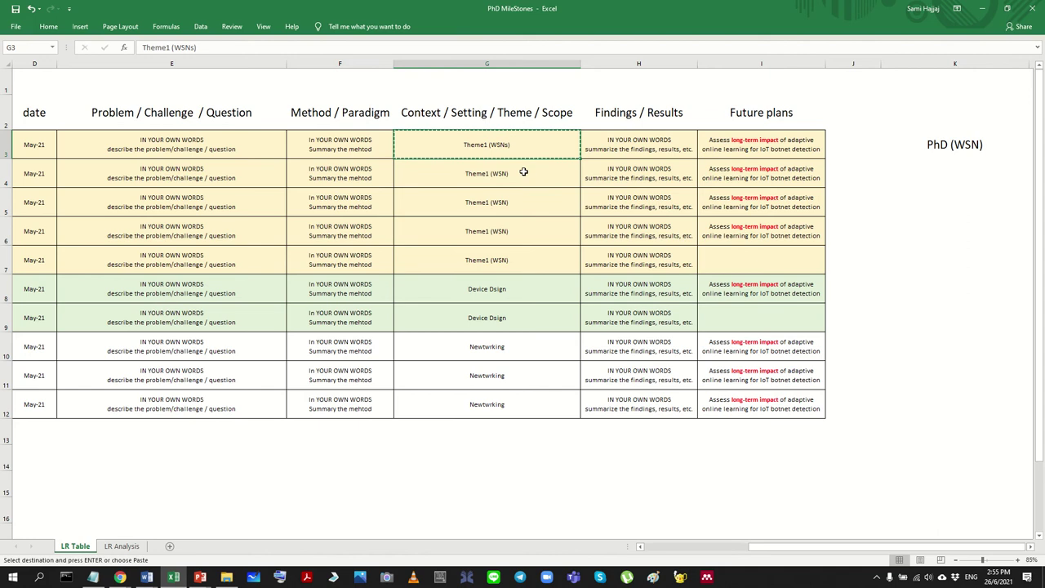
drag(520, 171, 534, 261)
key(ctrl+v)
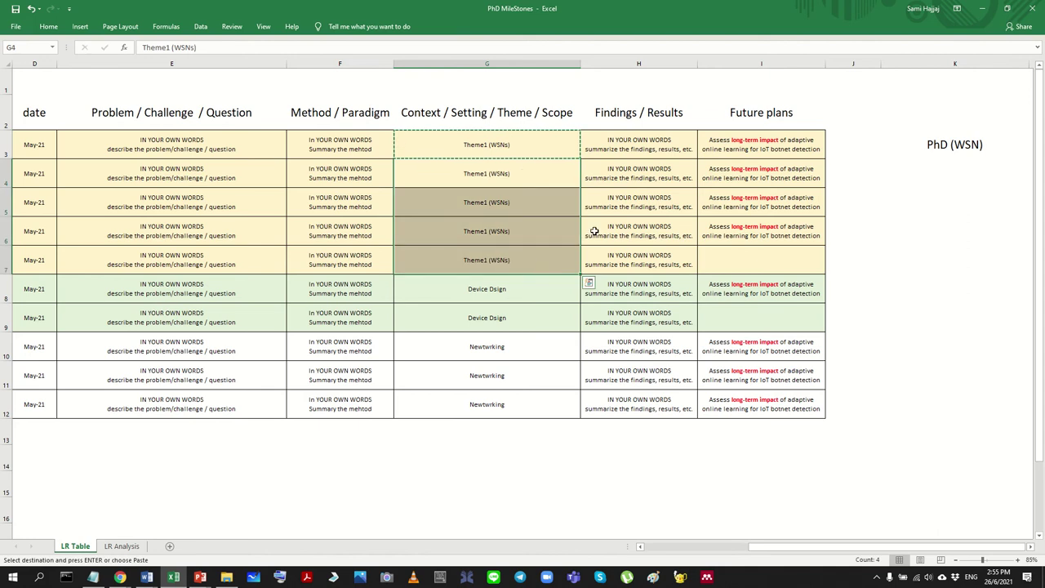
drag(533, 143, 527, 267)
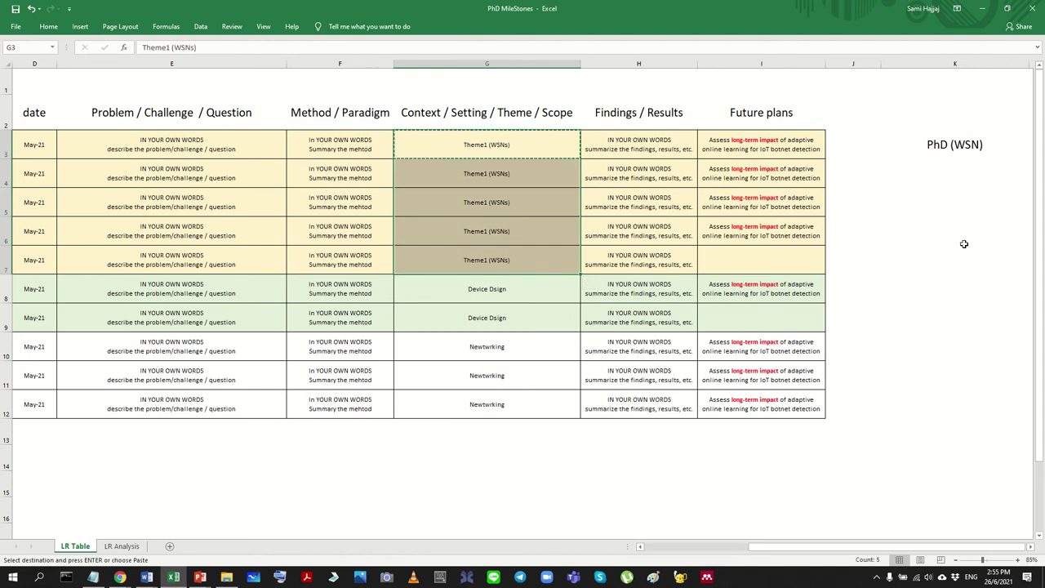
Step: Change the label in cell K3 to "PhD (WSNs)"
click(955, 202)
click(957, 173)
double_click(998, 154)
key(Left)
text(s)
click(970, 196)
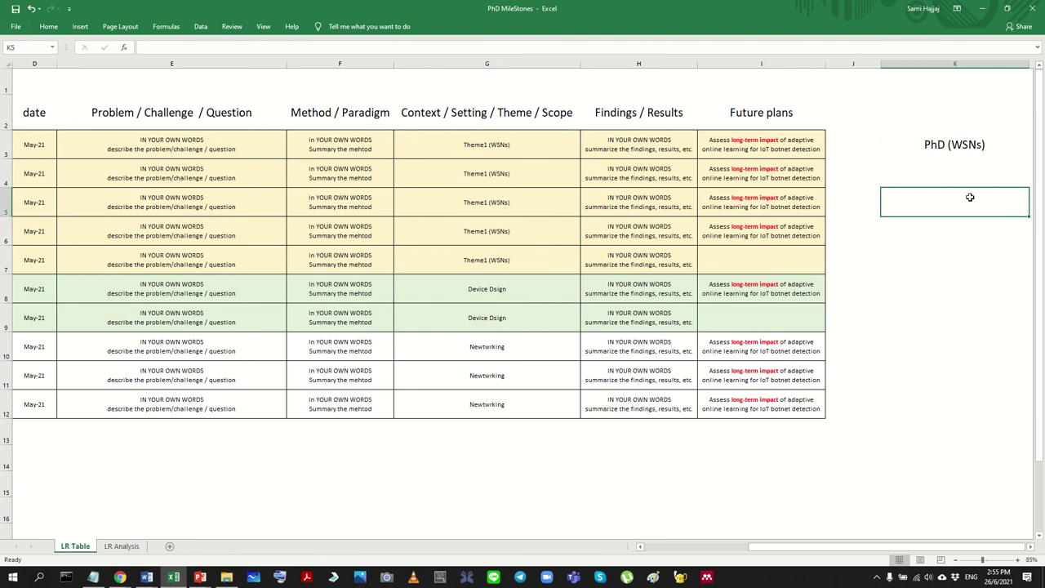
Step: Examine the yellow Theme1 (WSNs) records and the green Device Dsign record against the PhD (WSNs) label in K3
click(944, 129)
click(954, 146)
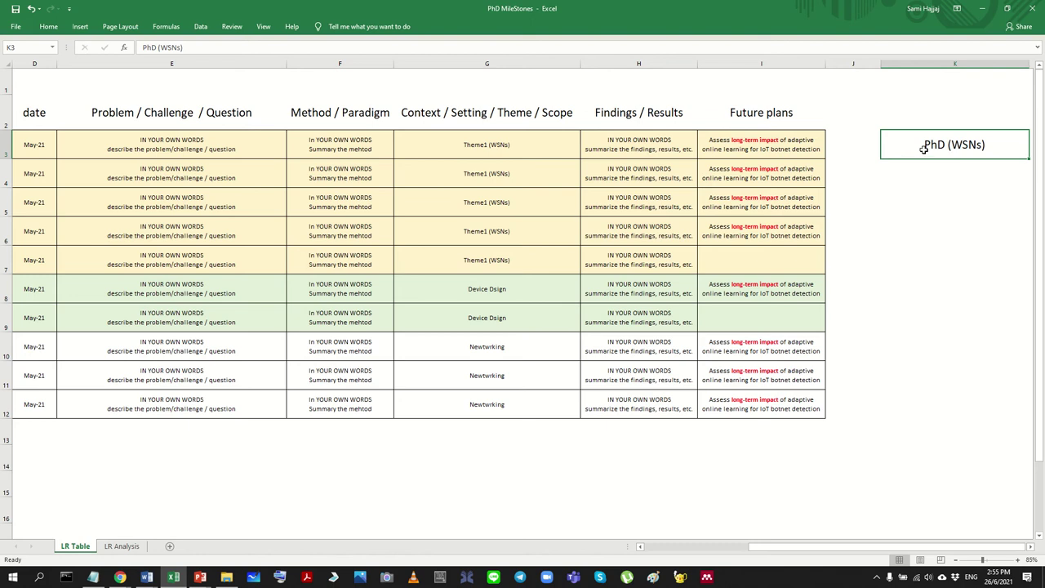
click(357, 155)
drag(425, 175, 745, 256)
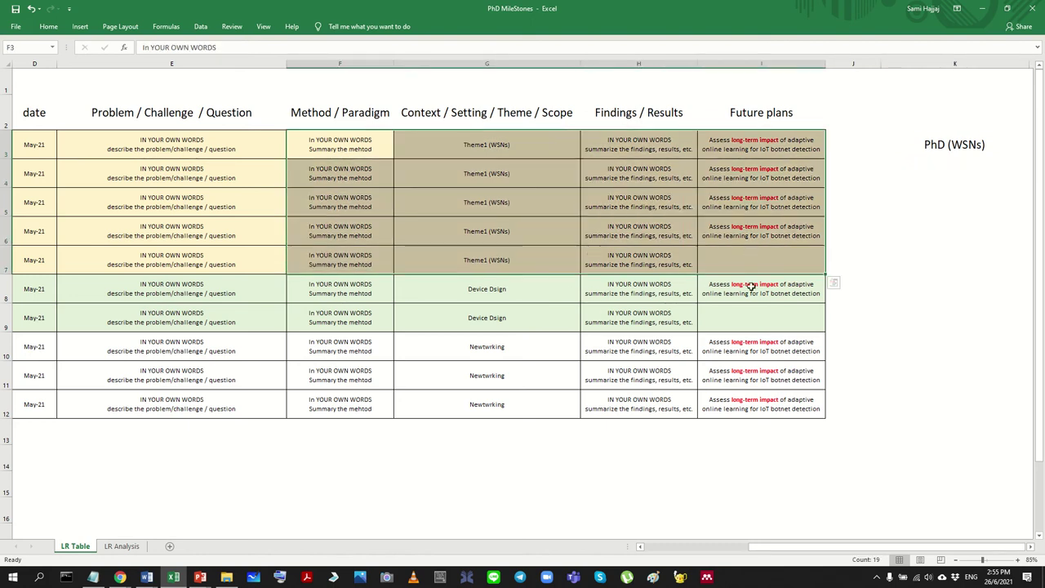
click(823, 286)
click(439, 290)
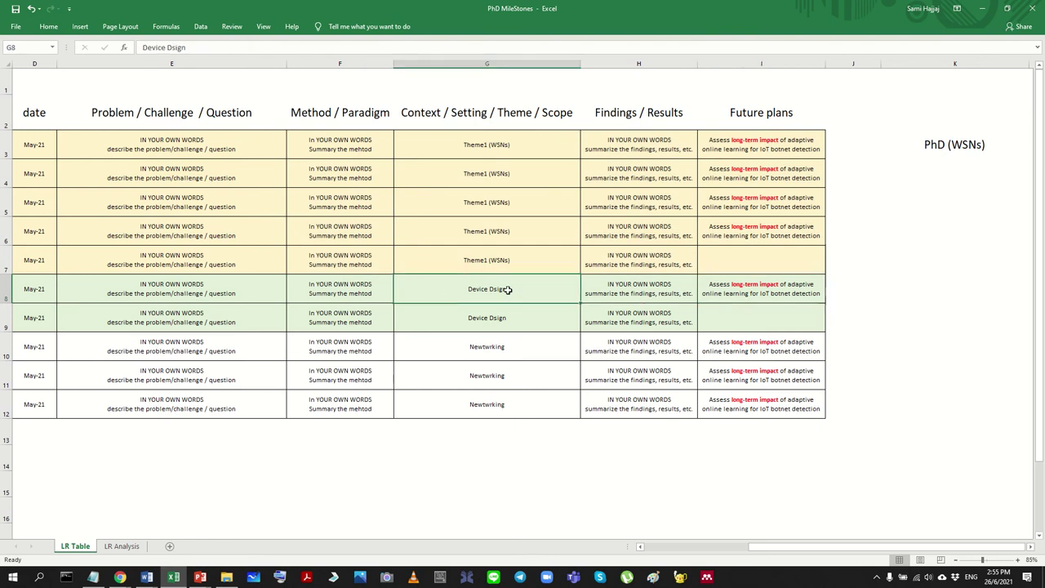
drag(764, 296, 43, 287)
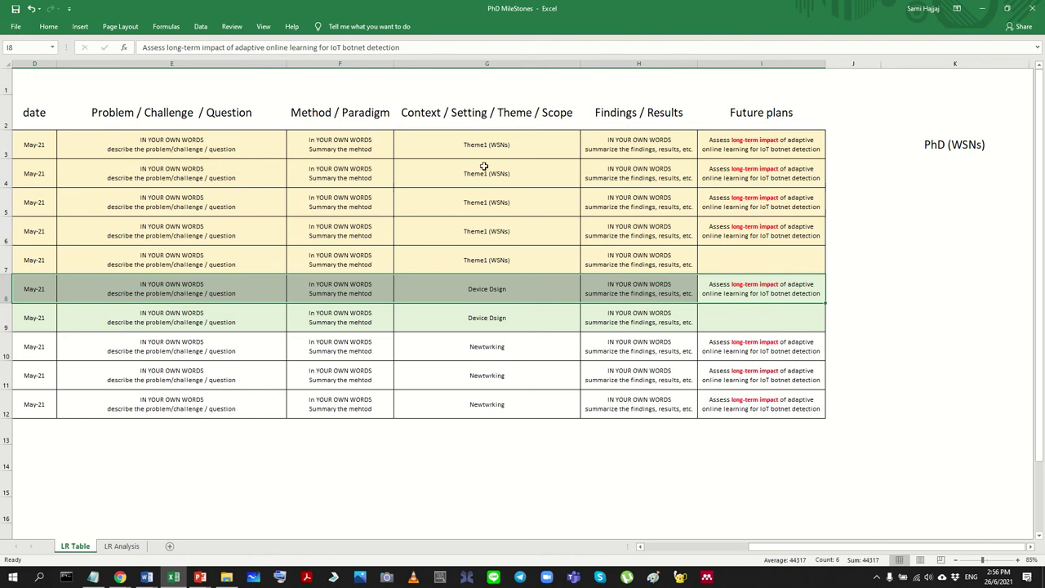
click(496, 224)
drag(455, 144, 66, 266)
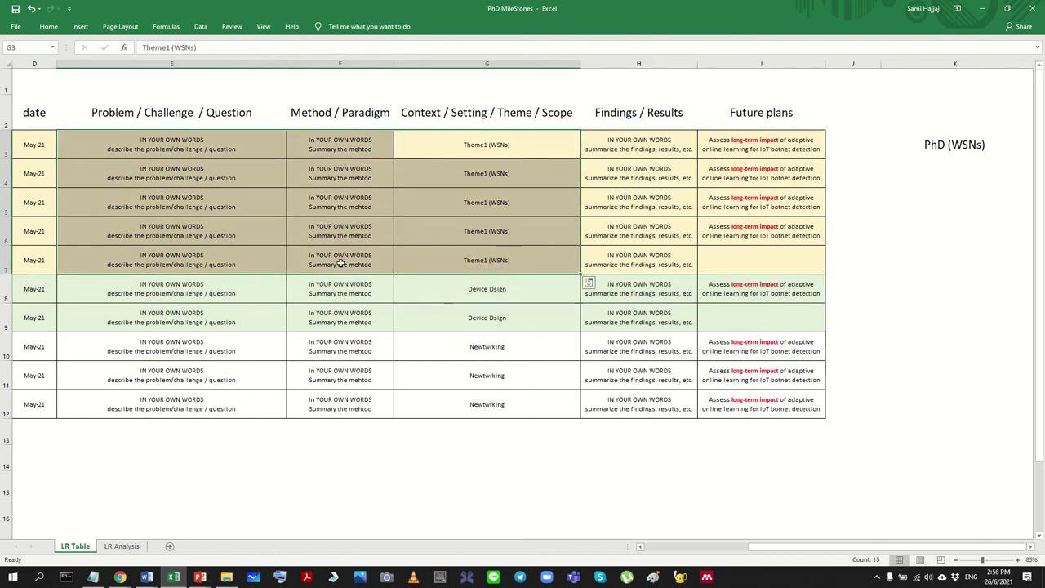
click(679, 259)
click(968, 166)
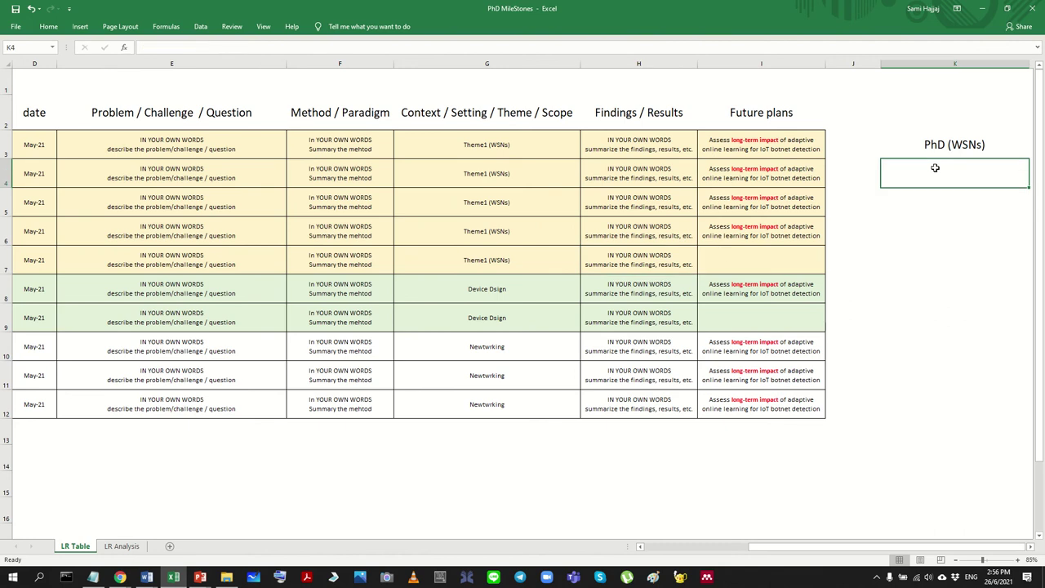
click(908, 151)
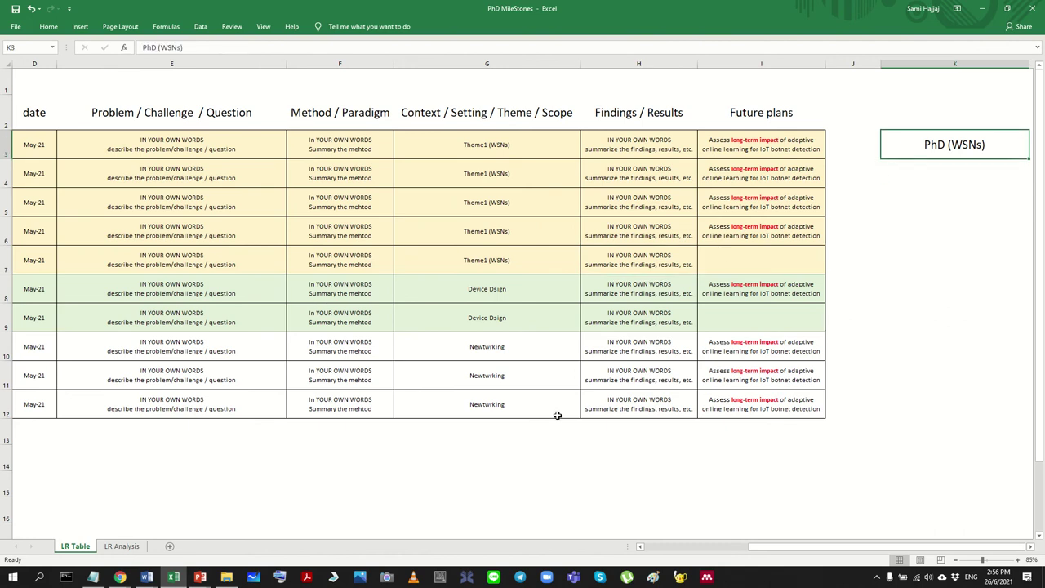
Step: On the LR Analysis sheet, draw a rectangle about 20.18 cm high and 31.9 cm wide over the items below "PhD Area / Theme"
click(123, 546)
scroll(432, 429, up, 2)
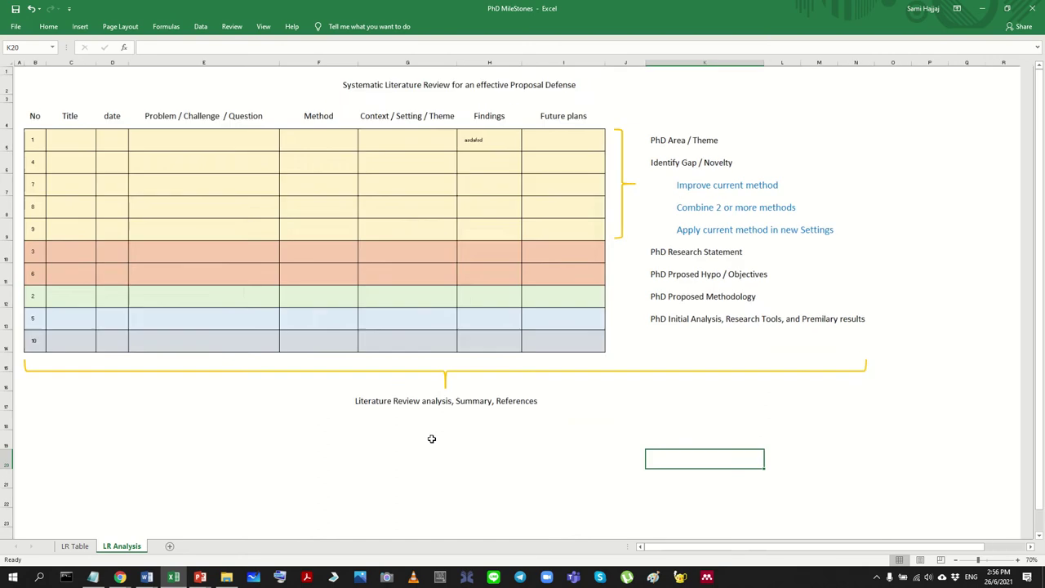
click(80, 26)
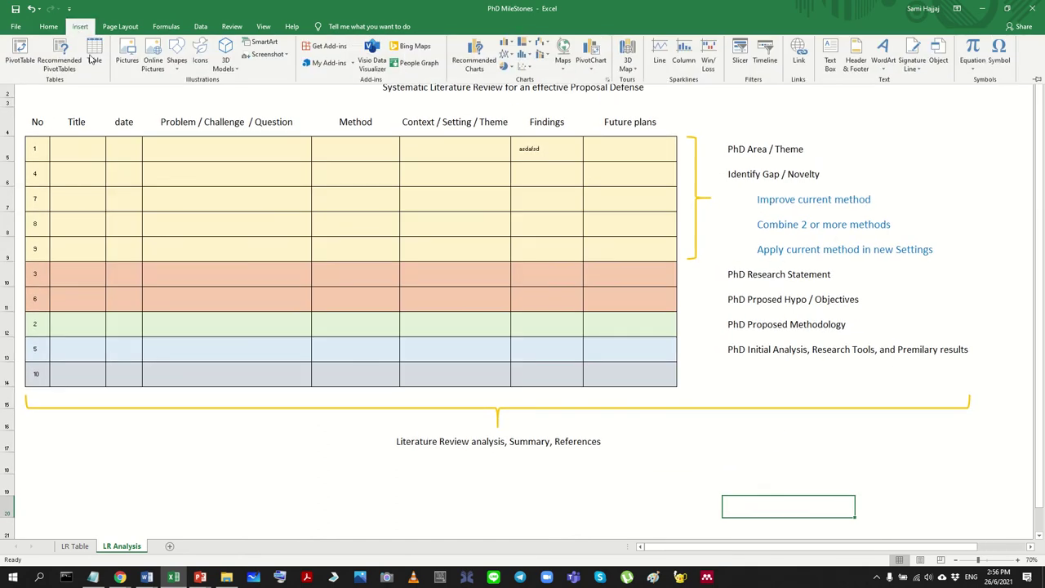
click(178, 56)
click(205, 94)
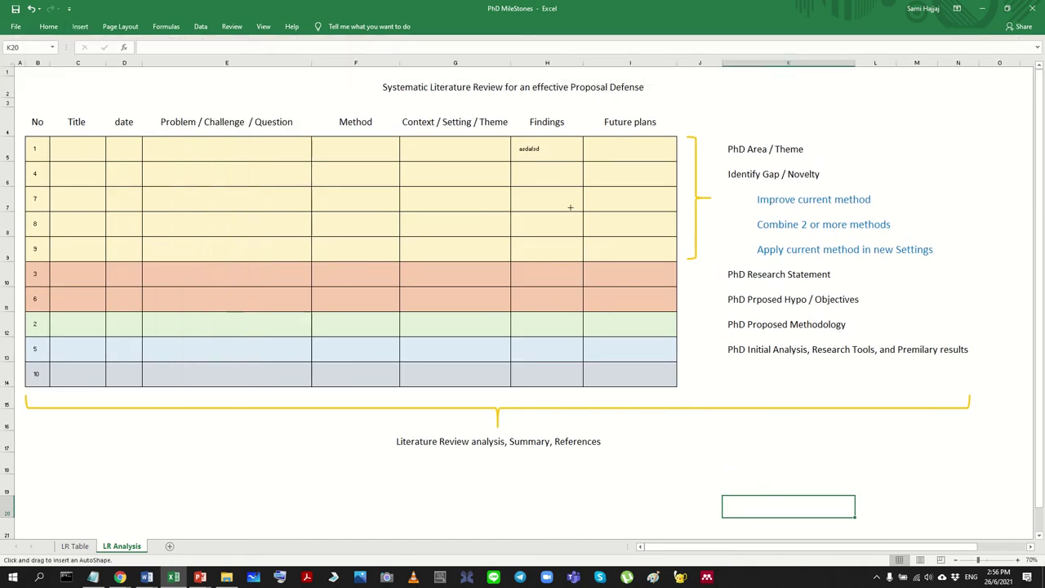
drag(698, 174, 1033, 453)
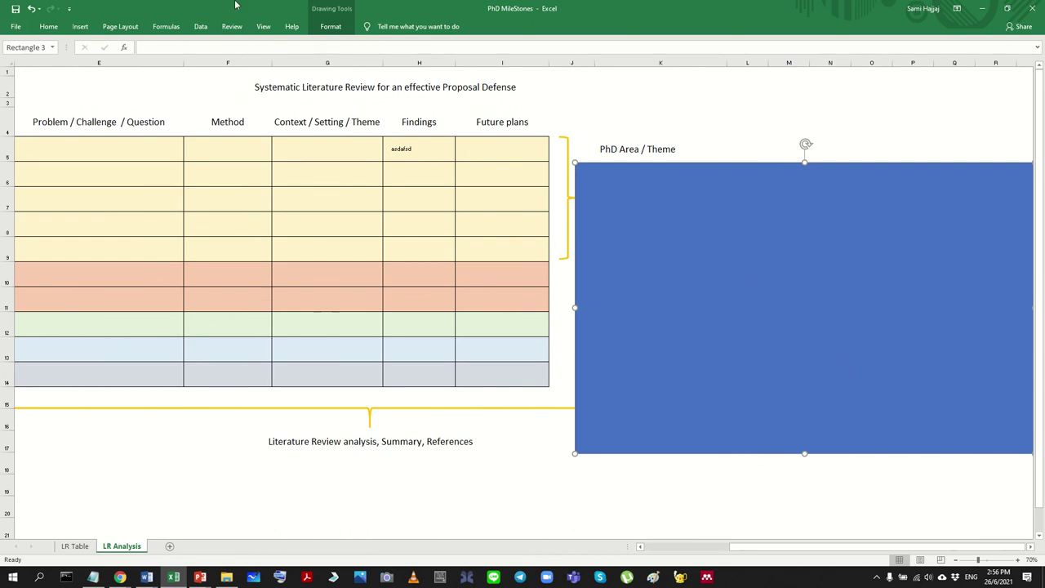
Step: Give the rectangle a white outline and a white fill so it hides the PhD items underneath
click(324, 27)
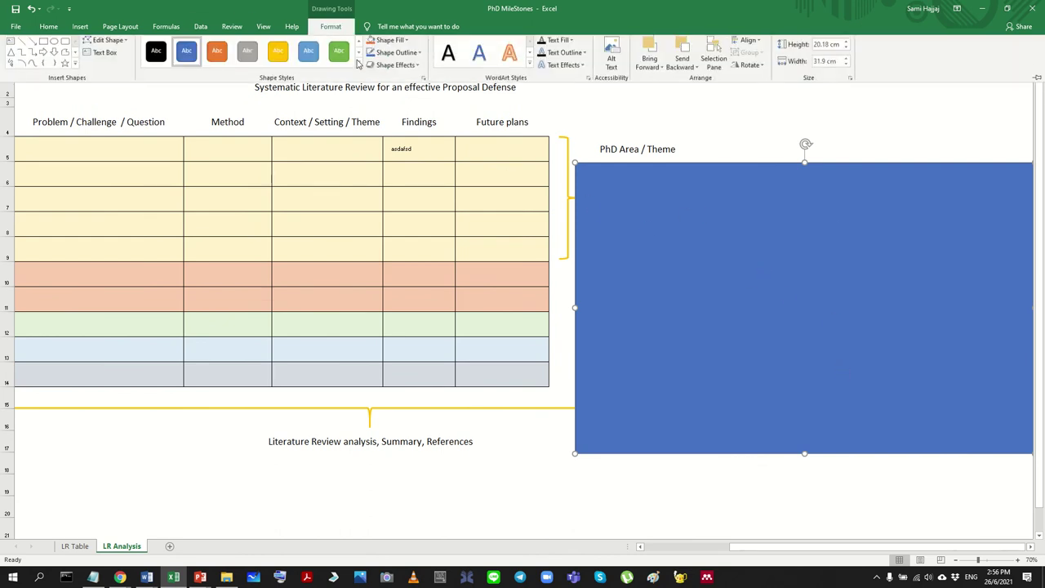
click(396, 55)
click(371, 93)
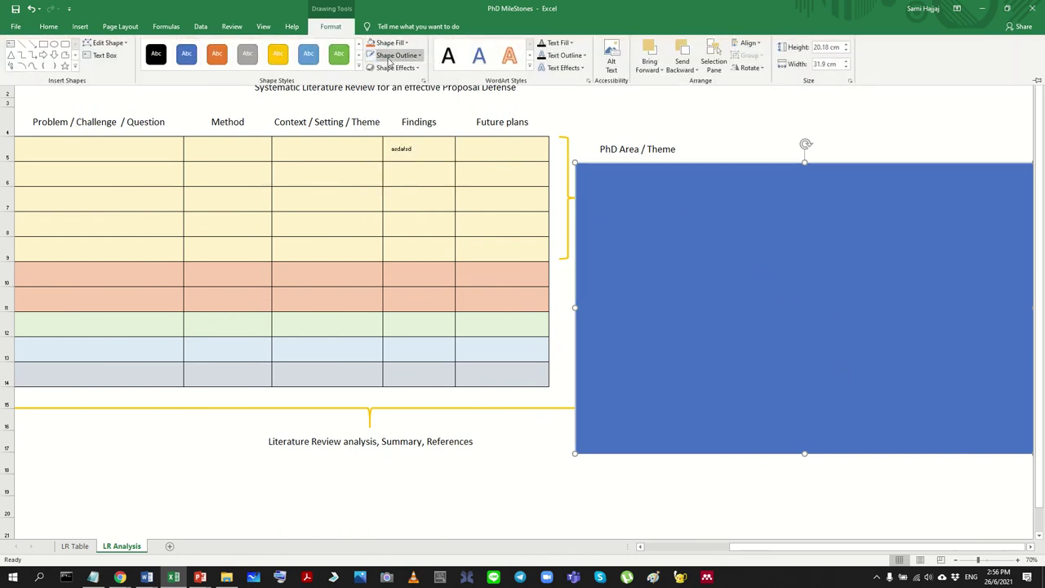
click(390, 43)
click(657, 212)
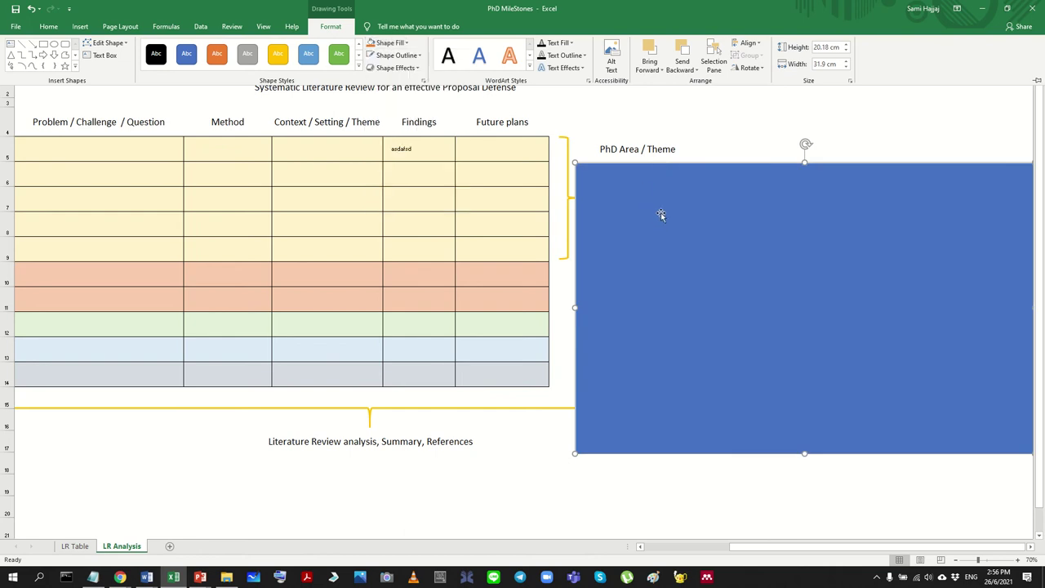
key(ctrl+F1)
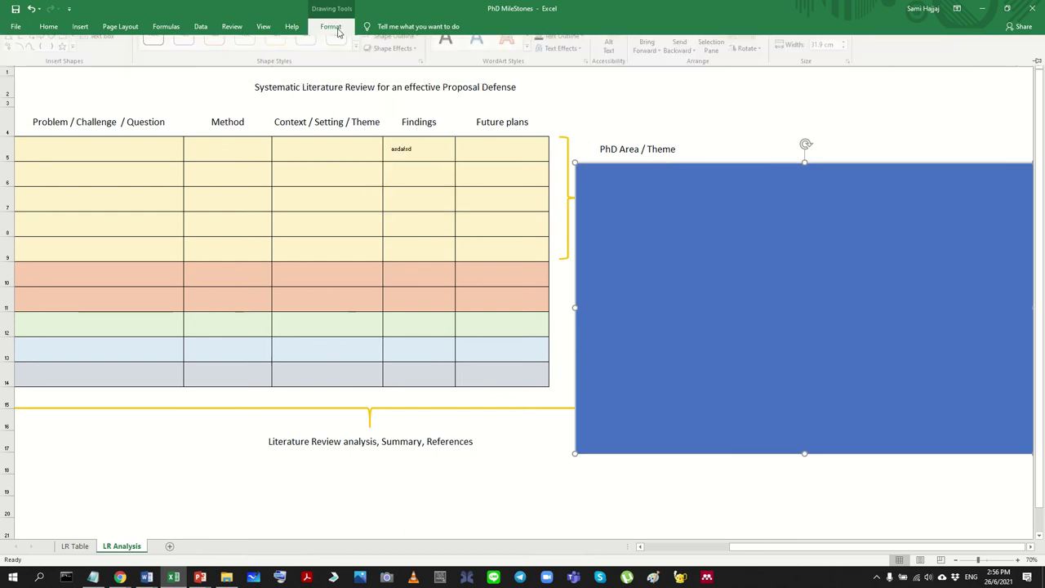
click(331, 26)
click(389, 43)
click(370, 79)
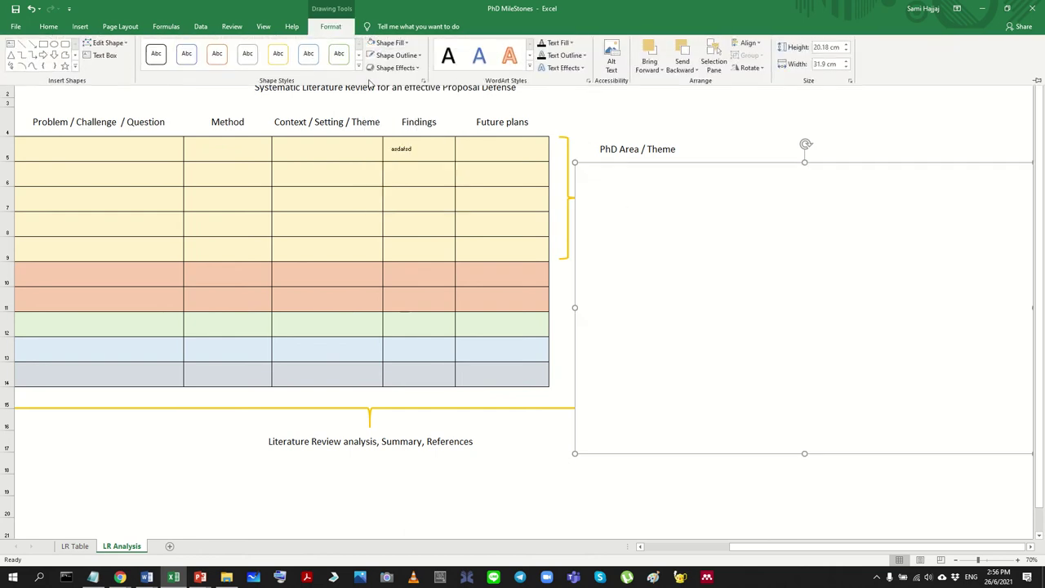
key(ctrl+F1)
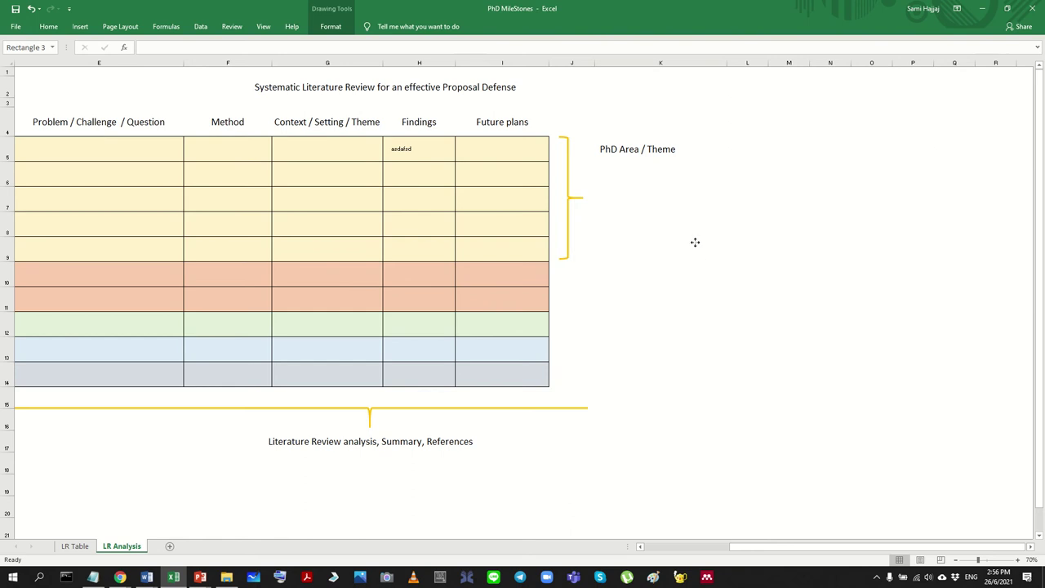
Step: Duplicate the white rectangle and shorten the copy to cover only the "Literature Review analysis, Summary, References" text below the bracket
click(695, 243)
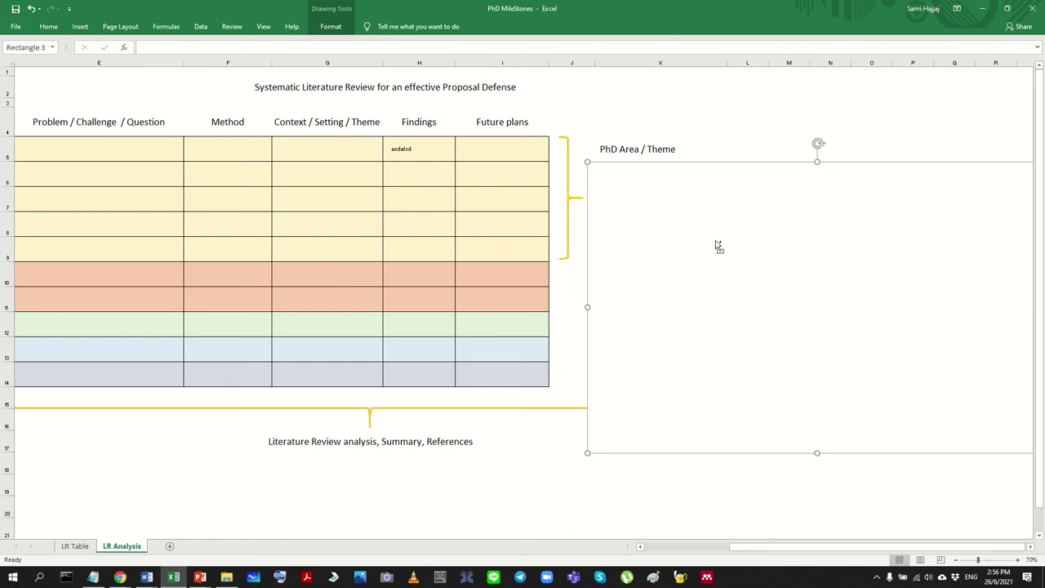
drag(716, 241, 267, 333)
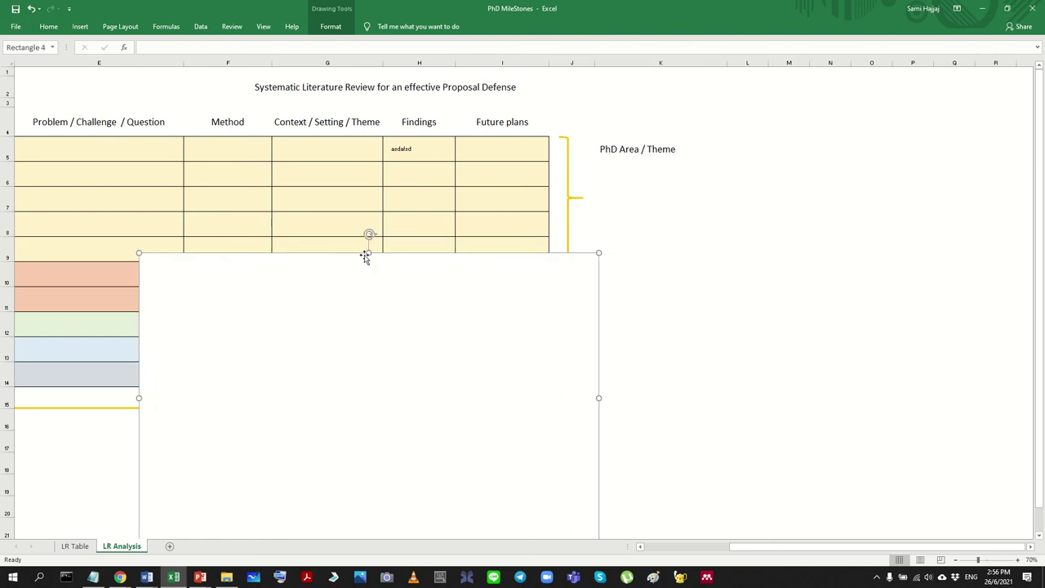
drag(366, 252, 369, 432)
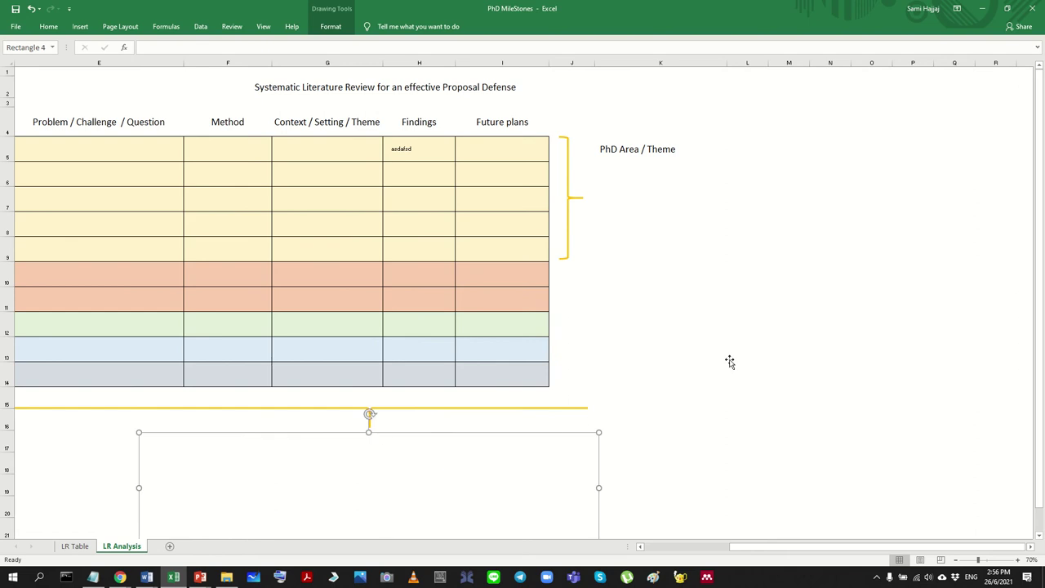
click(730, 362)
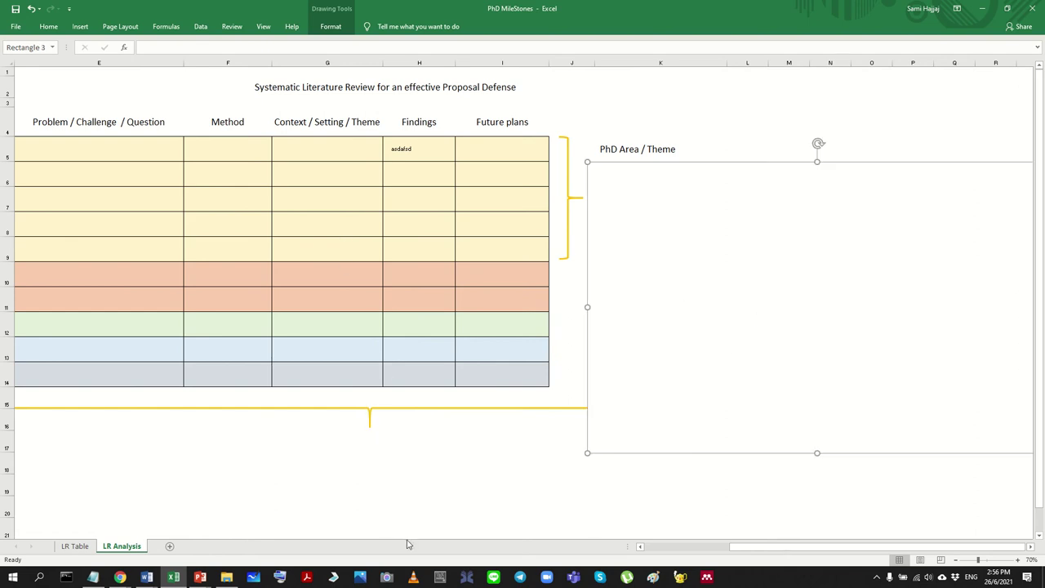
scroll(782, 562, down, 2)
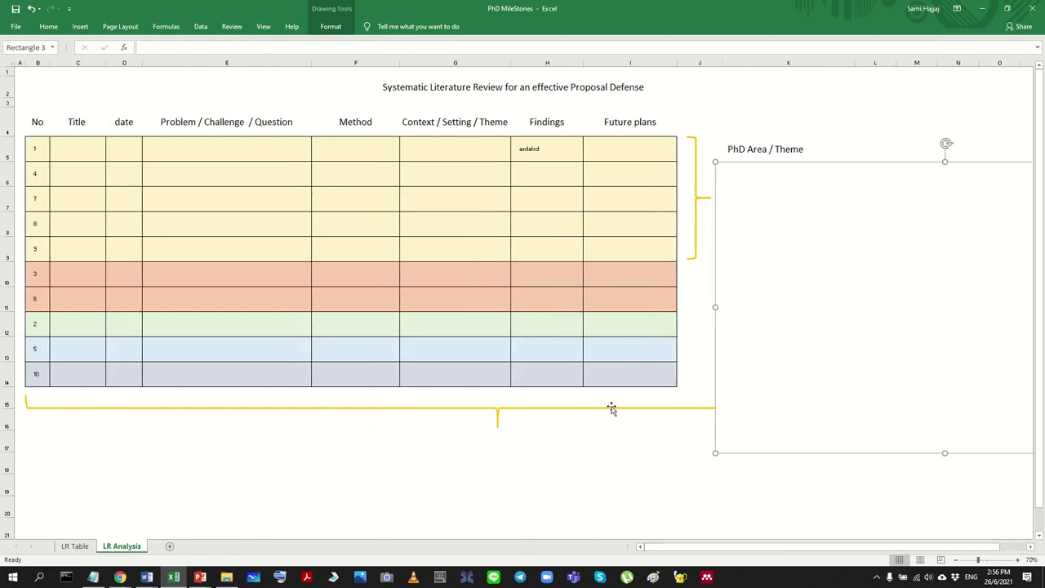
scroll(481, 353, up, 2)
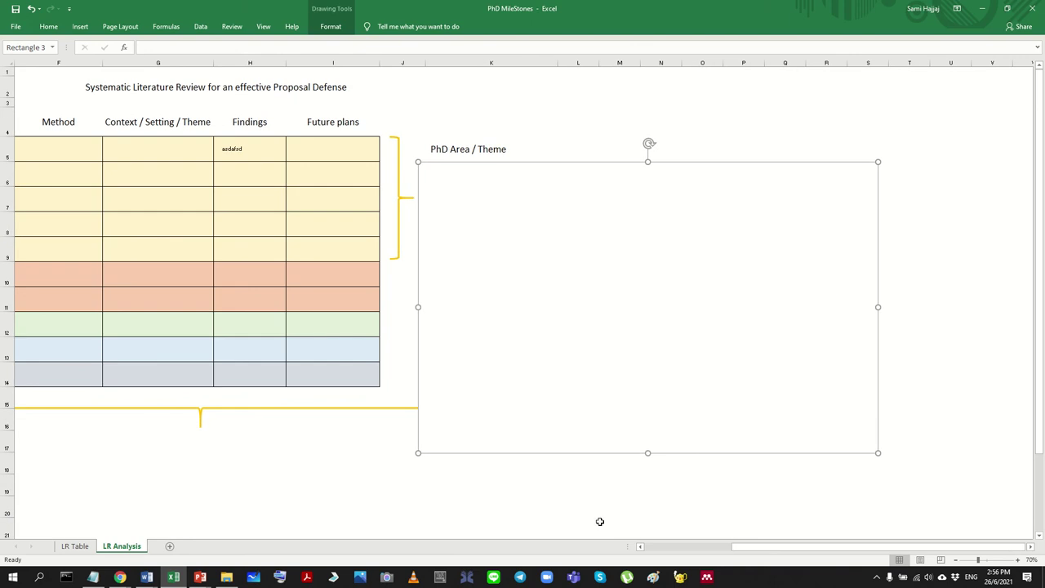
drag(783, 547, 686, 547)
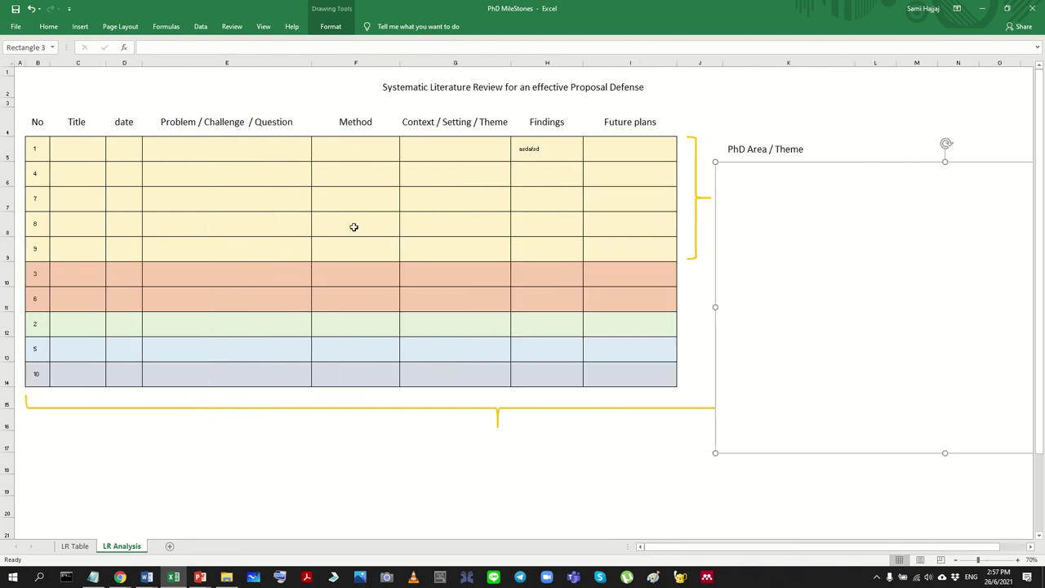
Step: Examine the yellow records in B5:I9 and the "PhD Area / Theme" label in K5 they lead to
drag(45, 157, 613, 253)
click(539, 151)
click(800, 293)
drag(36, 149, 647, 250)
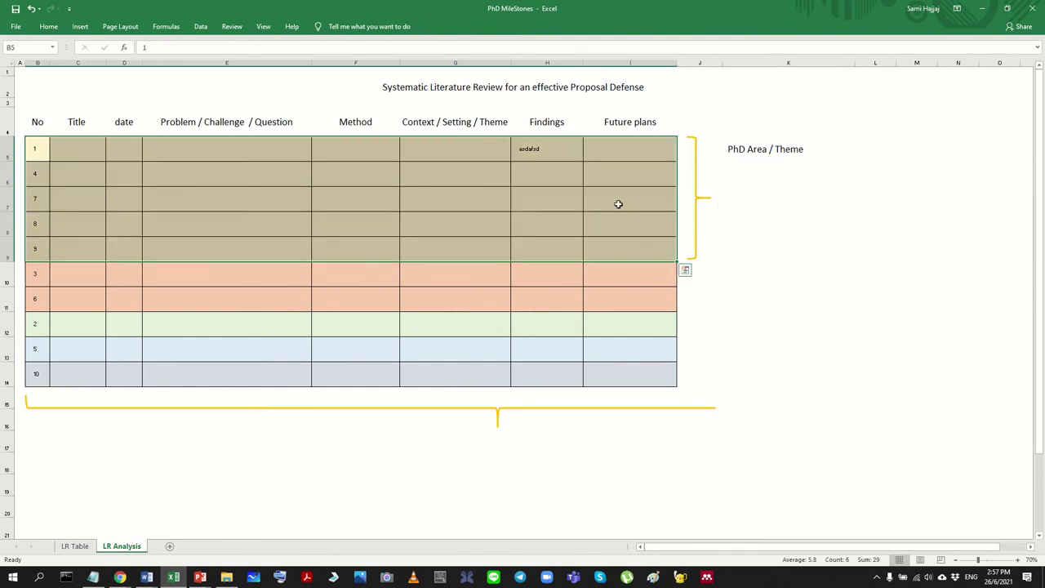
click(727, 149)
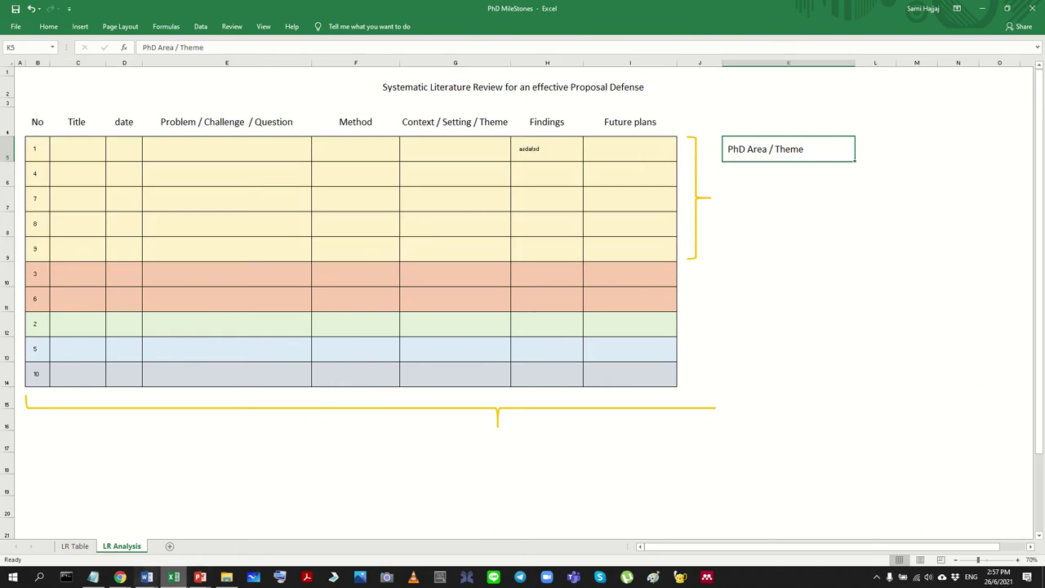
mouse_move(149, 583)
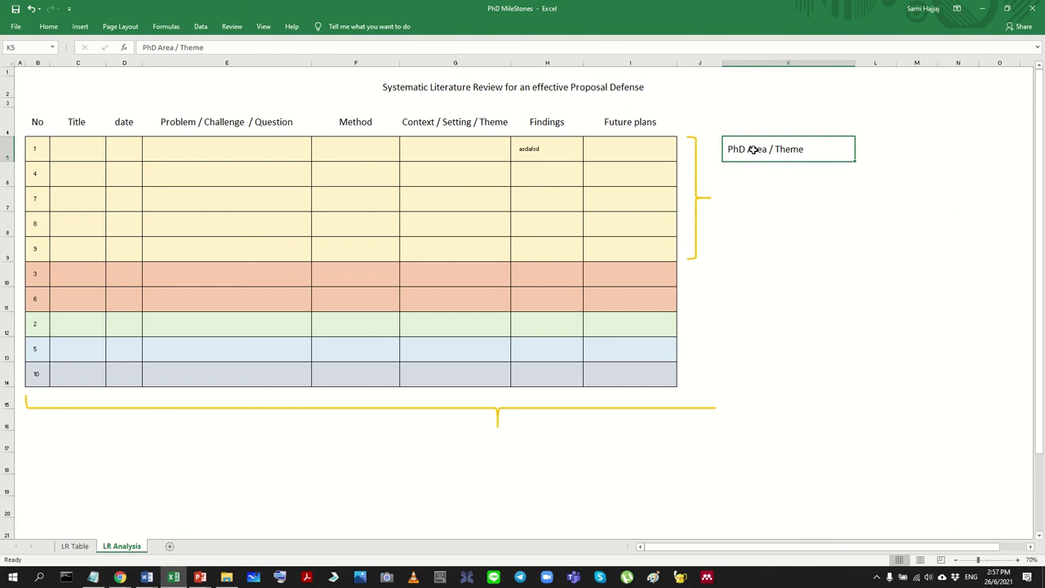
Step: Nudge the white cover rectangle slightly down and to the left, keeping the "PhD Area / Theme" label uncovered
click(802, 205)
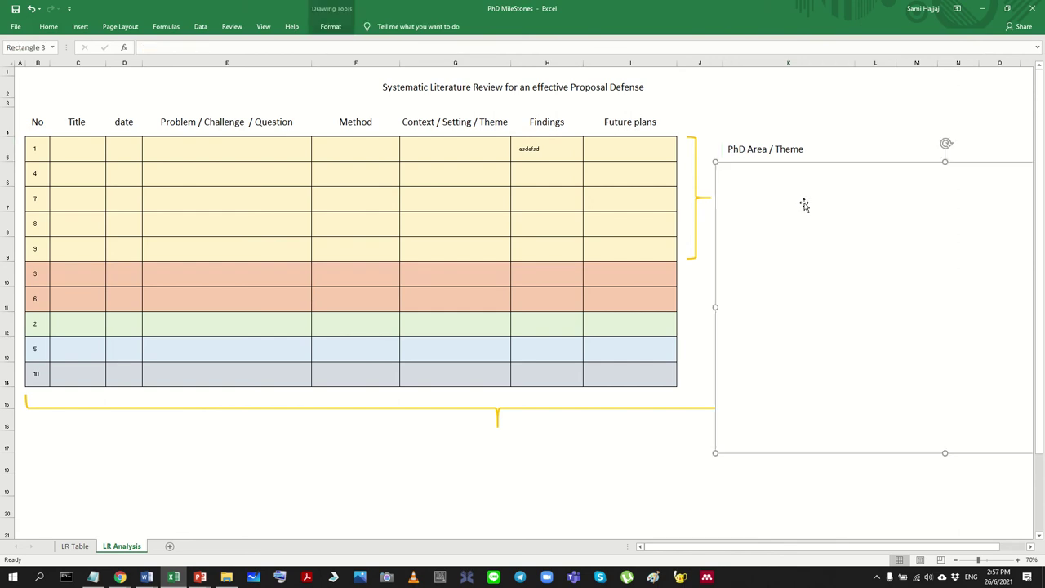
mouse_move(800, 223)
mouse_down()
mouse_move(796, 234)
mouse_move(797, 216)
mouse_up()
click(743, 151)
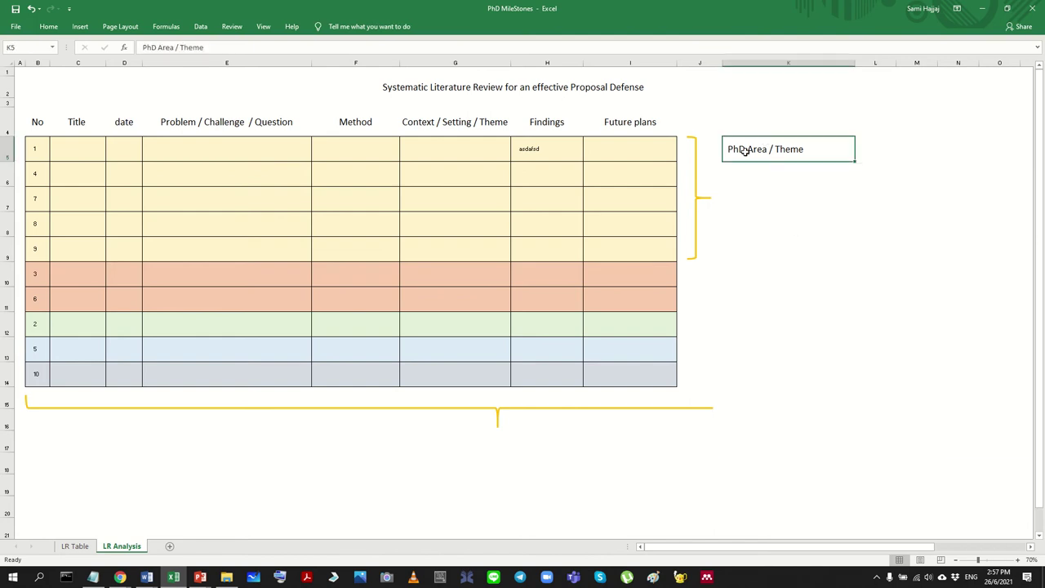
click(805, 215)
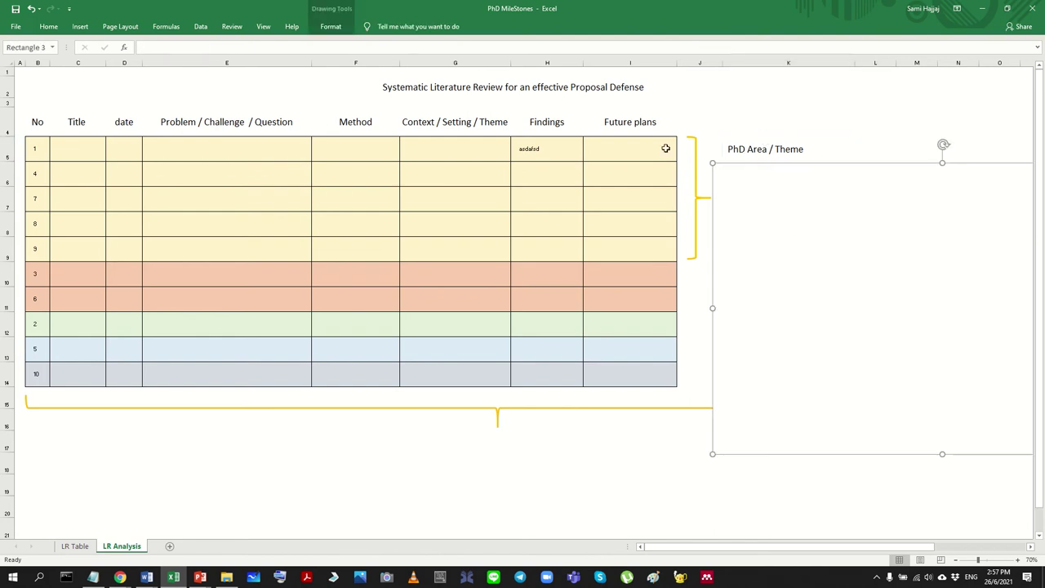
Step: Enter "WSN" as the Context / Setting / Theme of record 1 in G5, the first of the yellow records
drag(665, 147, 32, 249)
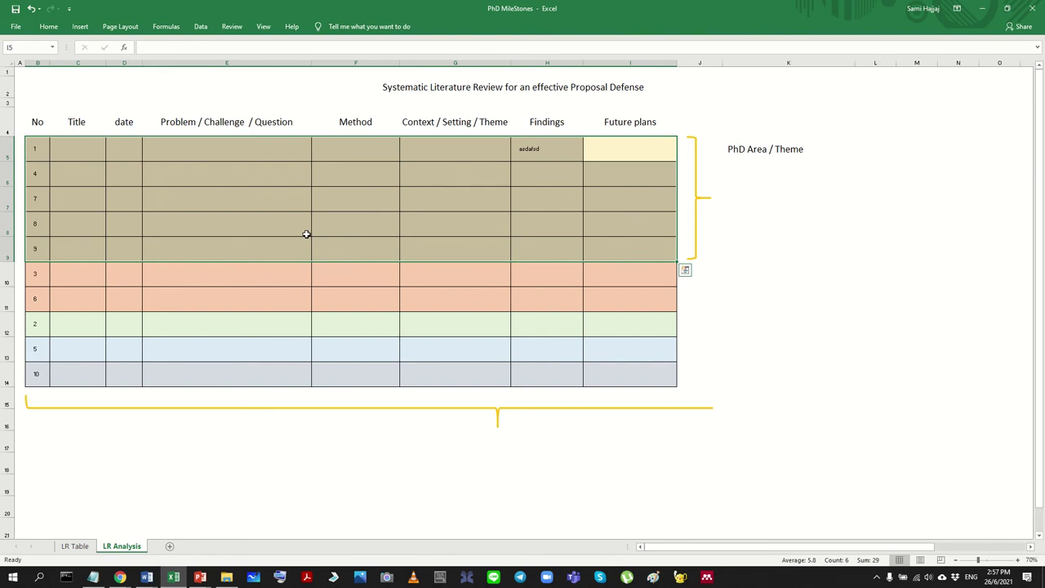
click(461, 147)
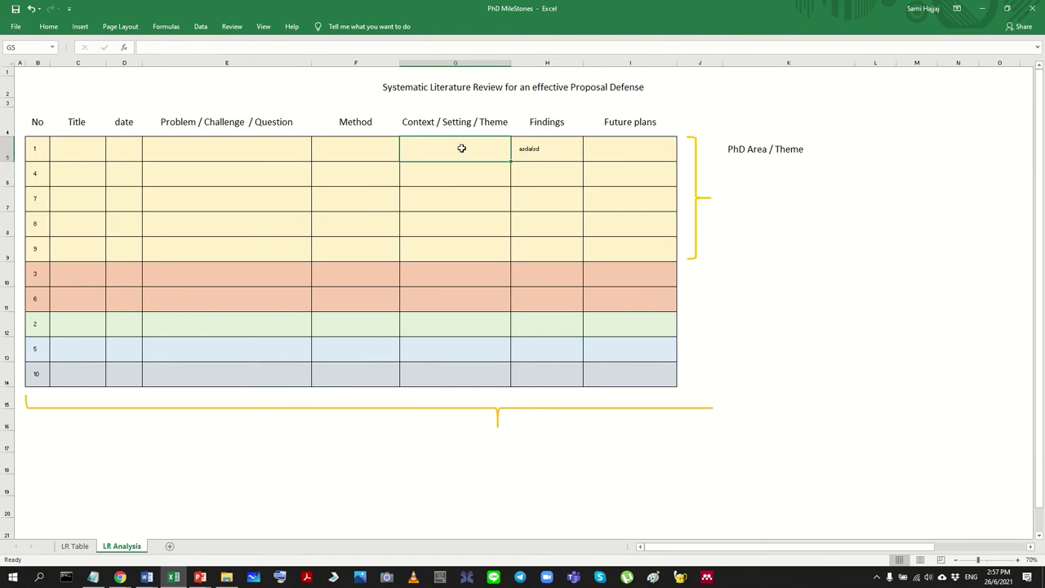
text(WS)
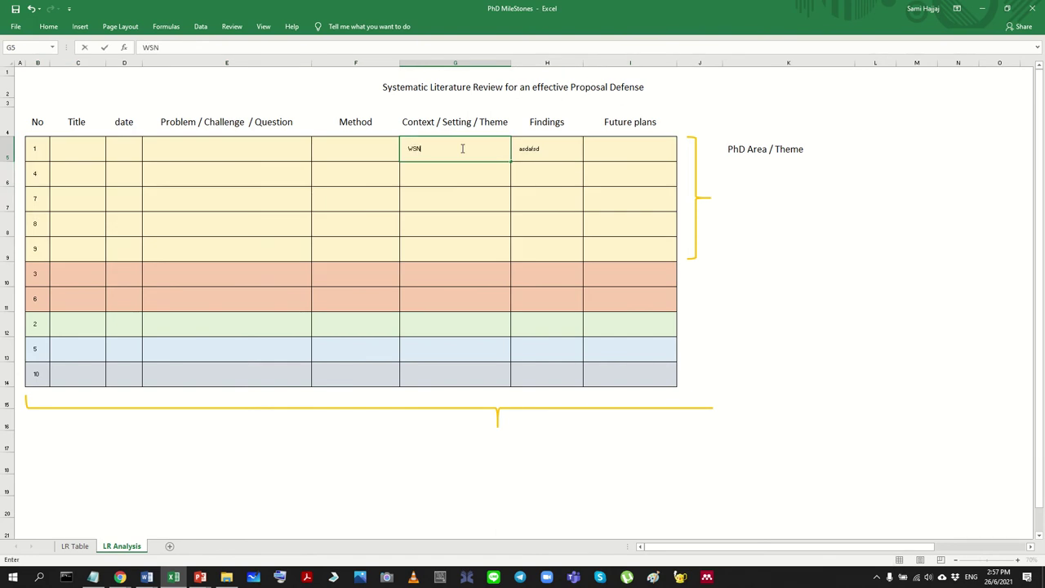
text(N)
key(Return)
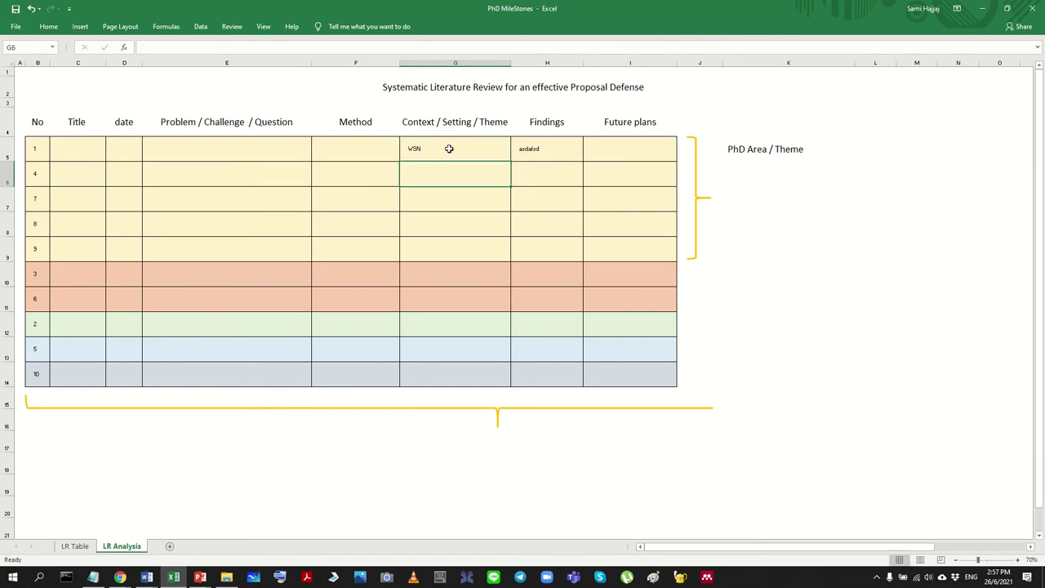
click(449, 149)
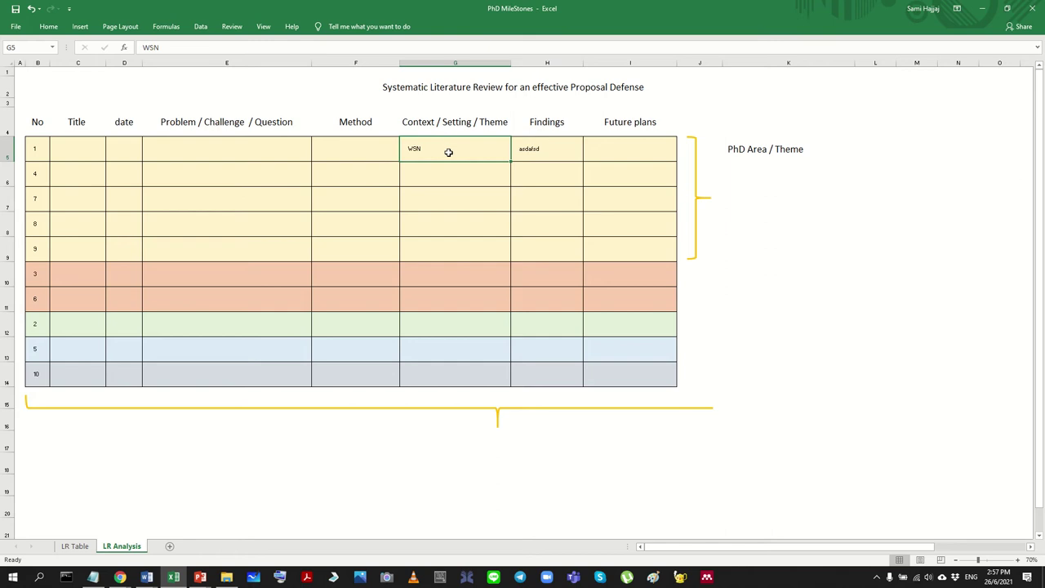
Step: Keep the full ribbon displayed and enlarge the "WSN" text in G5 to font size 24
right_click(90, 25)
click(123, 71)
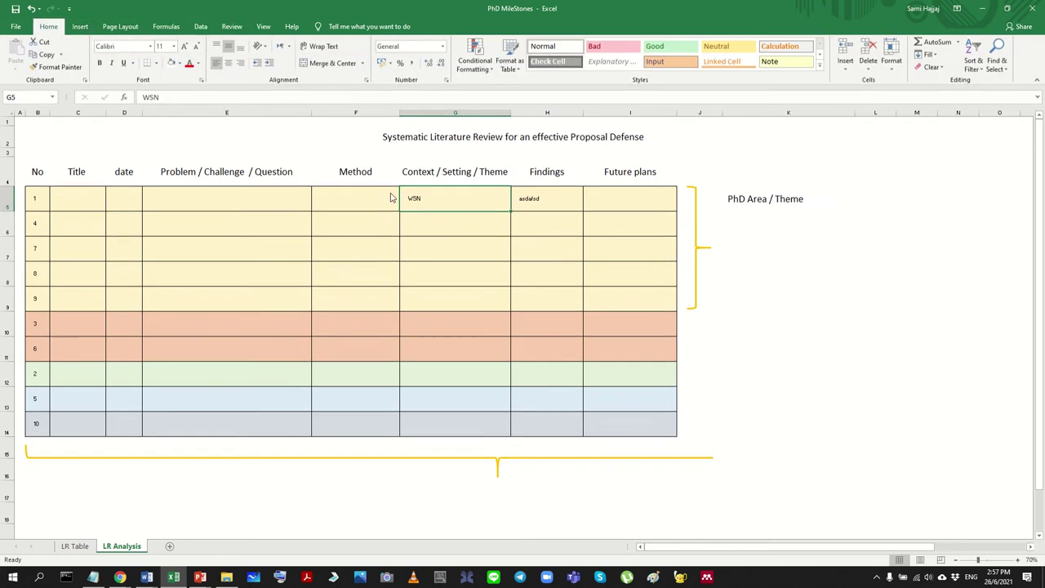
click(184, 49)
click(185, 49)
click(184, 49)
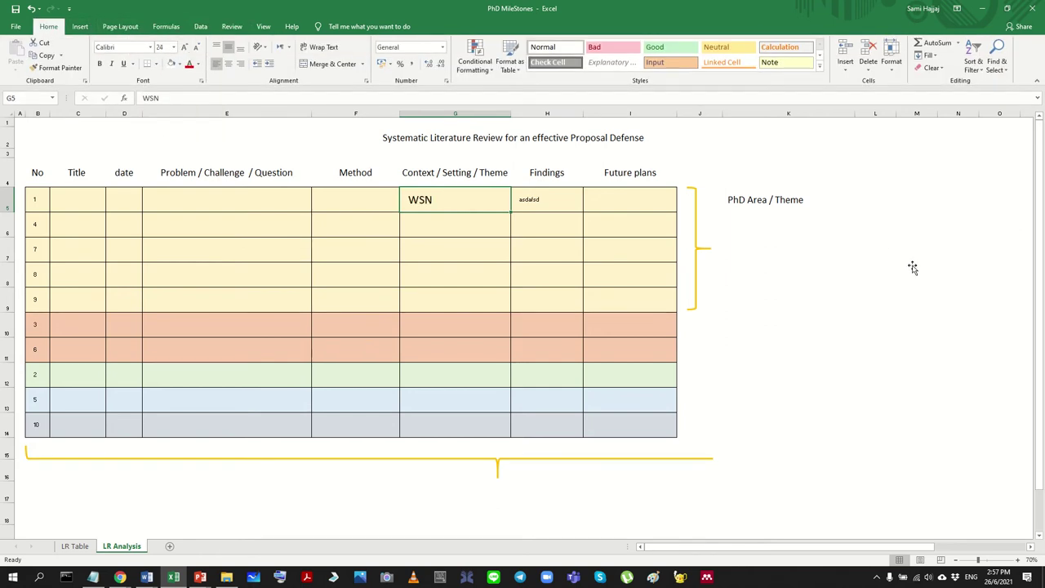
Step: Append "(WSNs)" to the "PhD Area / Theme" label in K5, and lower the white cover rectangle to uncover "Identify Gap / Novelty" in K6
click(790, 200)
double_click(823, 200)
key(BackSpace)
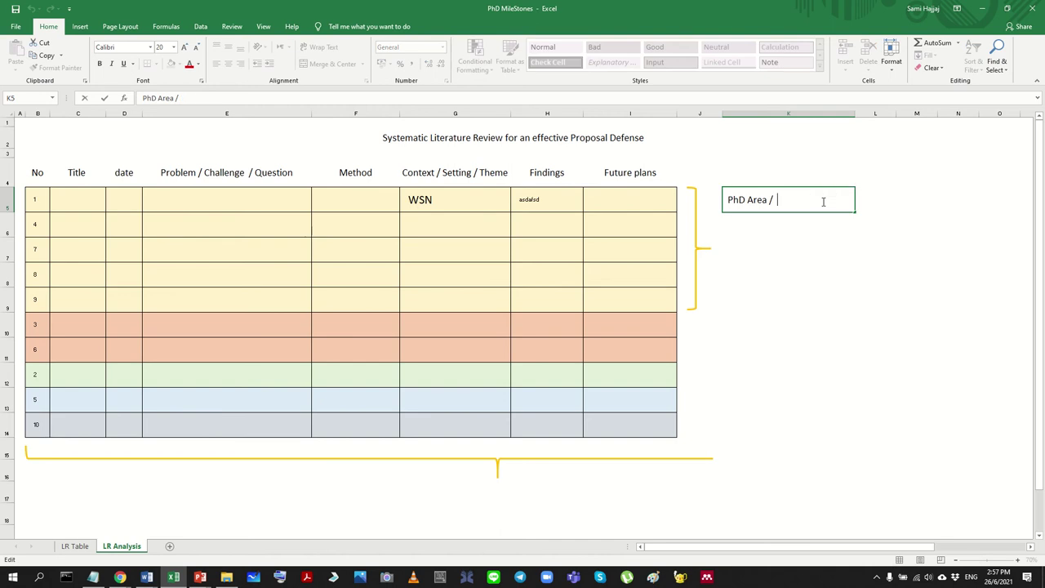
key(ctrl+z)
click(830, 197)
text(WSNs))
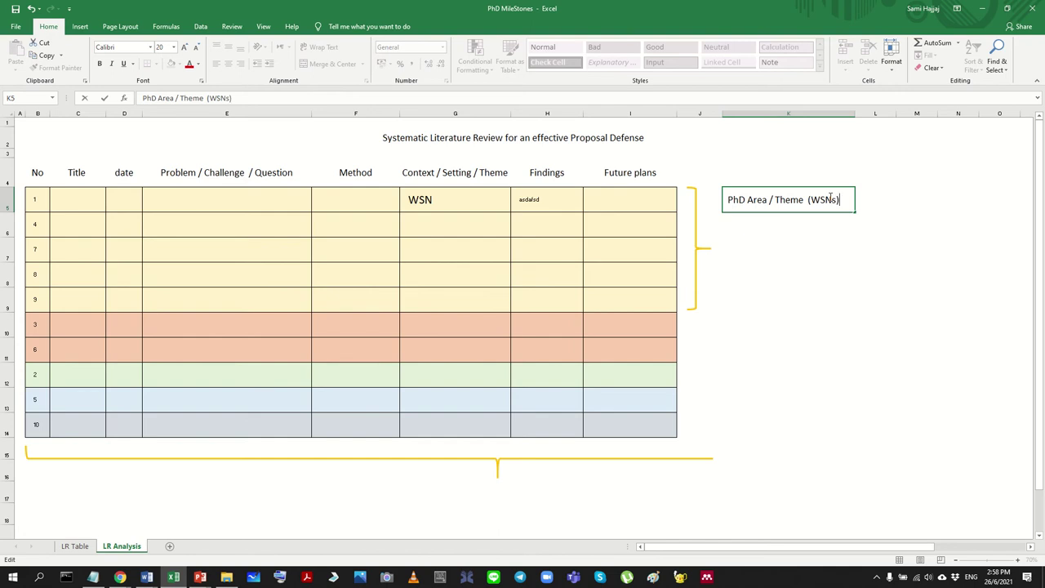
key(Return)
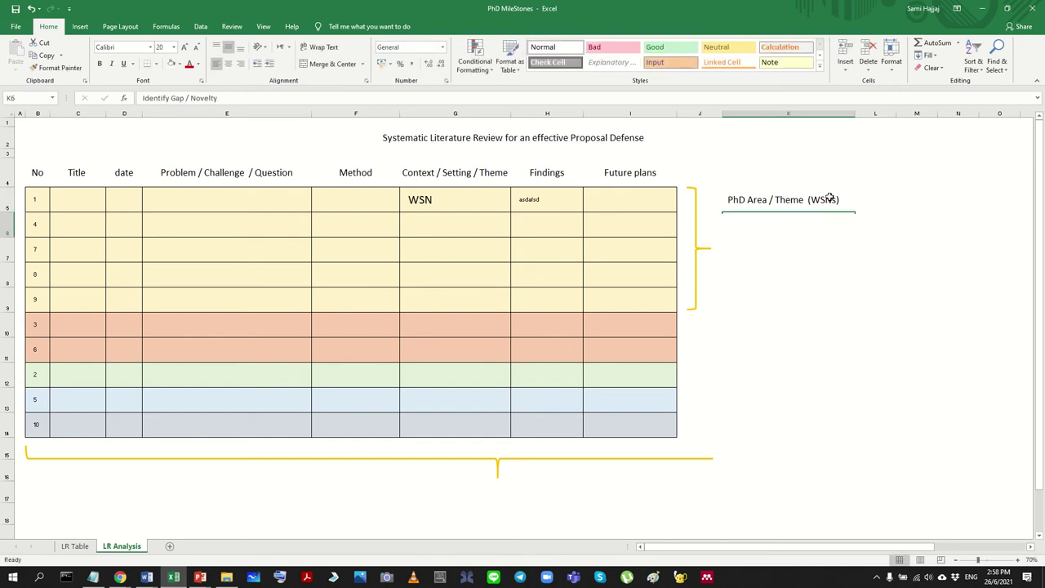
key(ctrl+v)
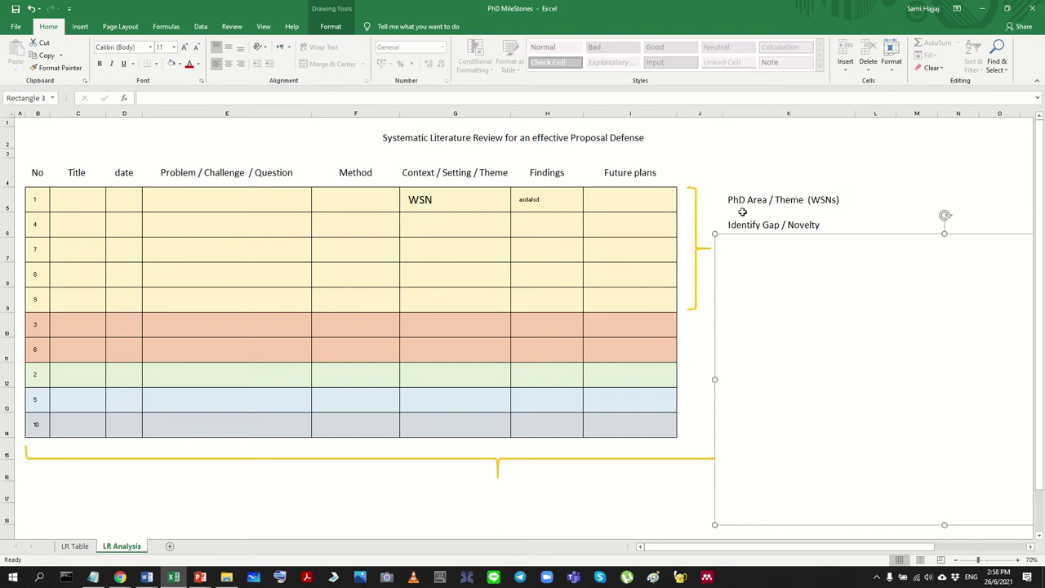
Step: Clear the sample entries from record 1's Context / Setting / Theme and Findings cells, G5 and H5
click(485, 192)
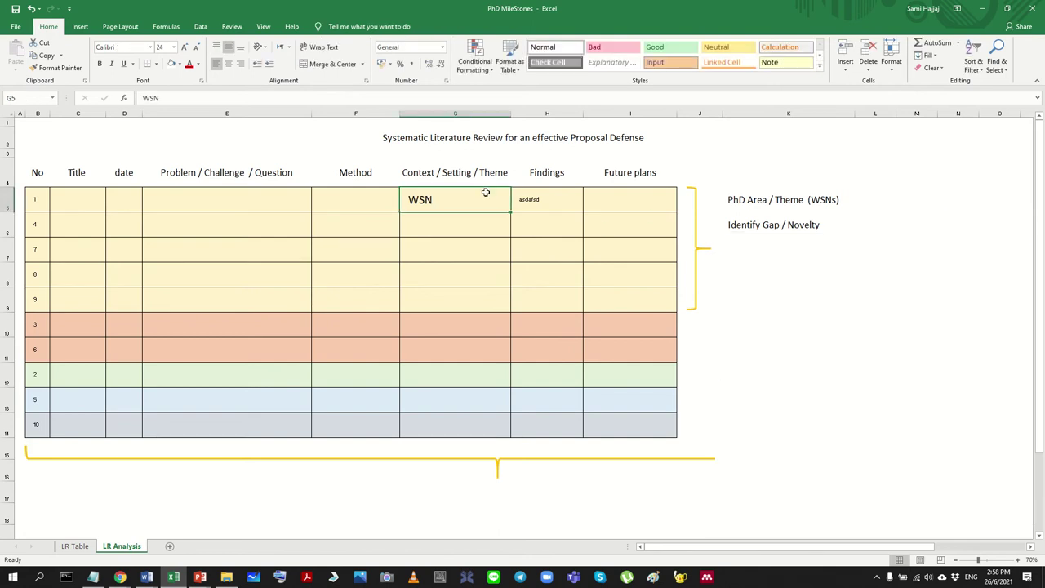
key(Delete)
click(553, 208)
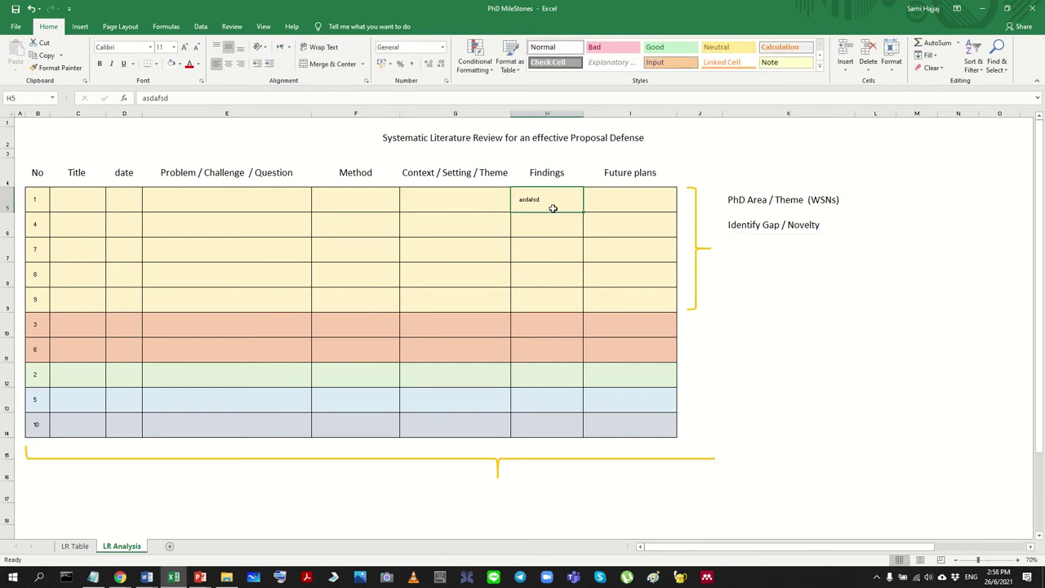
key(Delete)
Step: Enter the placeholder text "dsfasdafsdfa" as the Problem / Challenge / Question of record 1 in E5
drag(63, 201, 630, 303)
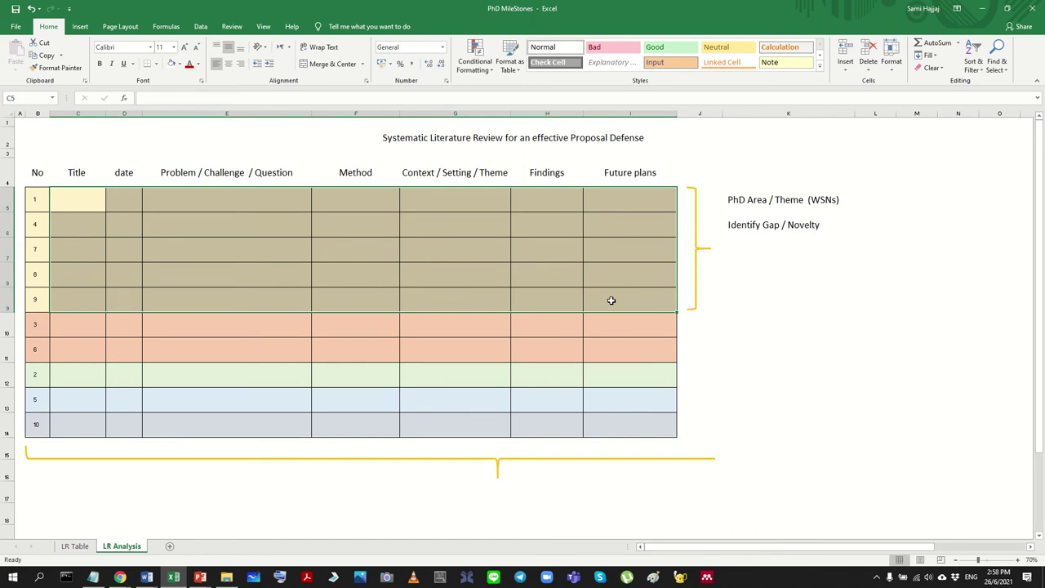
click(537, 292)
click(445, 203)
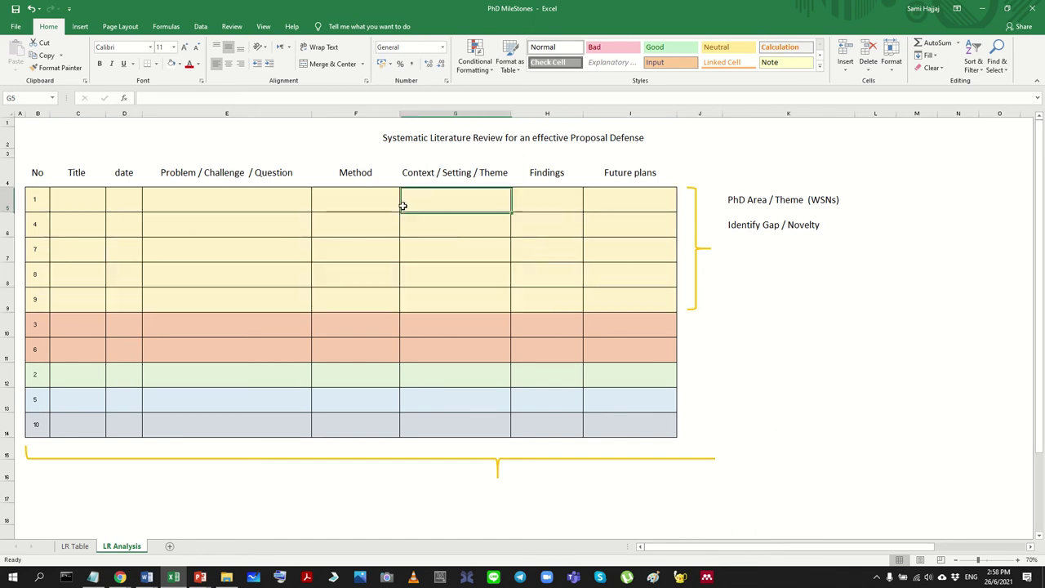
click(343, 198)
click(213, 196)
text(dsfasdfsdfa)
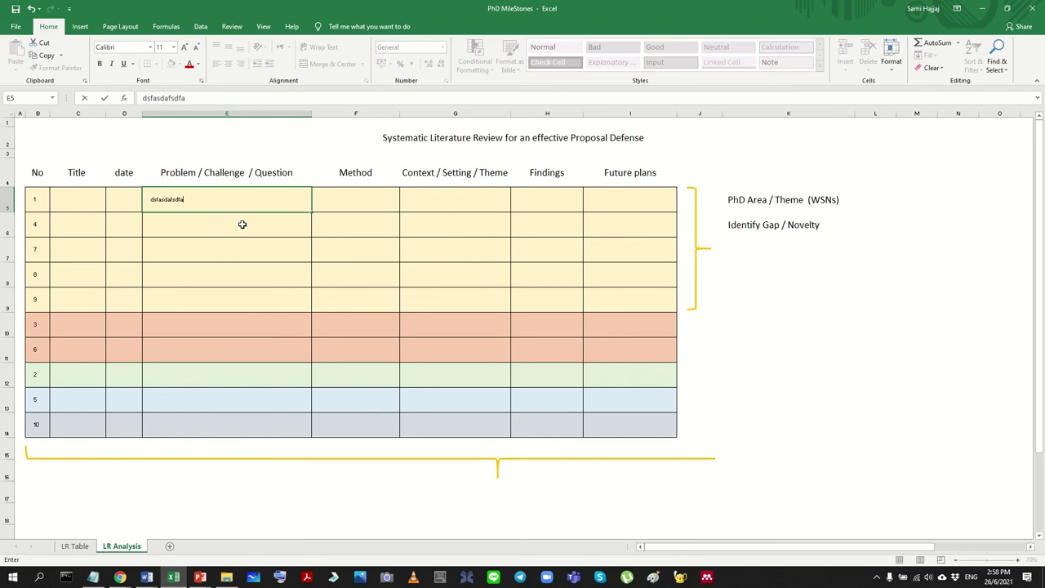
click(270, 235)
Step: Enlarge the font of all record cells from Title to Future plans, C5:I14, to size 22
drag(68, 197, 609, 427)
click(185, 46)
click(184, 47)
click(184, 46)
click(185, 47)
click(185, 47)
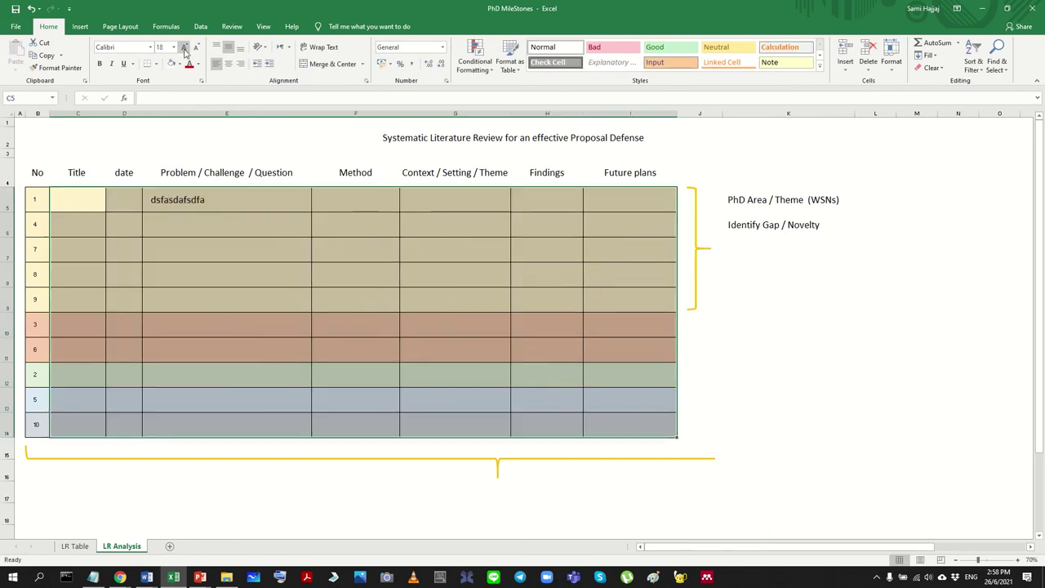
click(185, 46)
Step: Fill record 1 with placeholder text: "asdfasda" as the Problem in E5, "sfdasdaf" as the Method in F5 and "asdfasd" as the Findings in H5
click(219, 200)
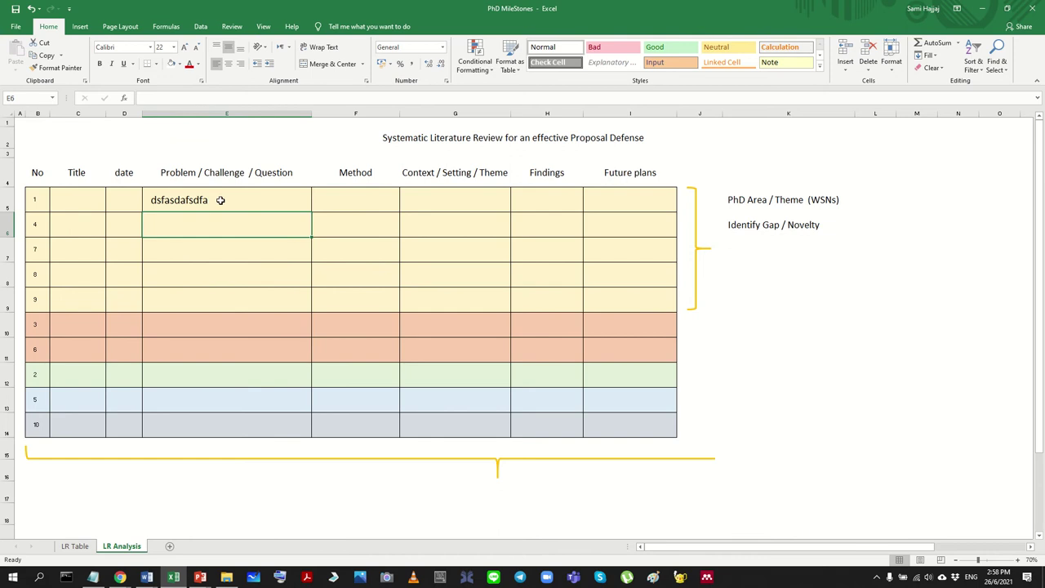
key(BackSpace)
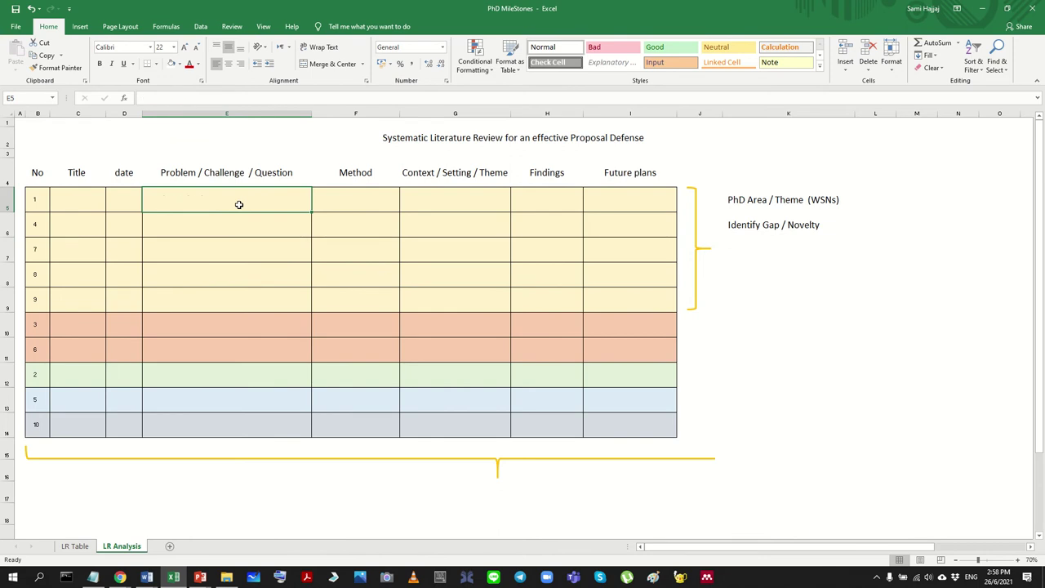
text(asdfasda)
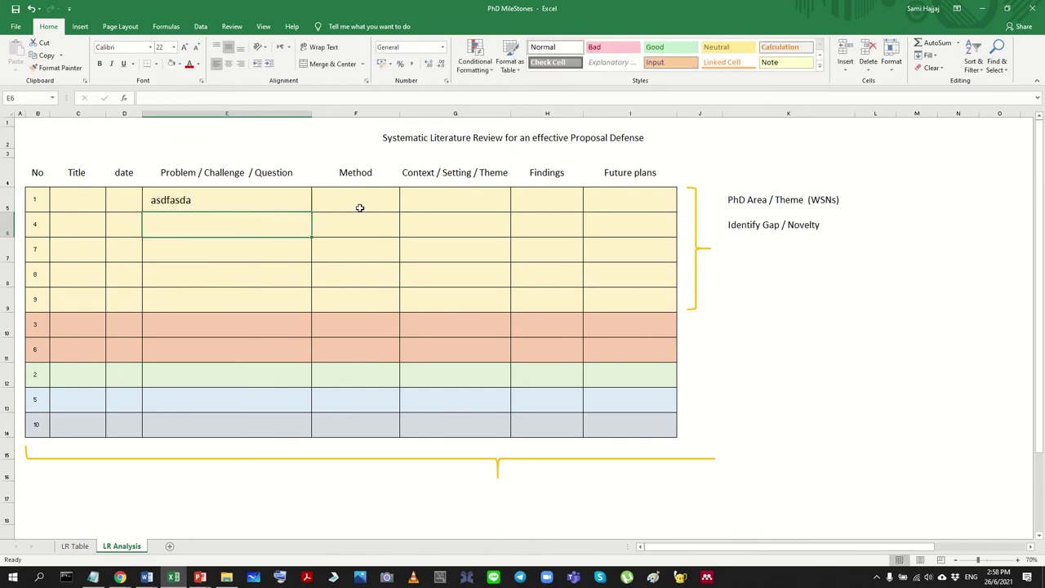
click(363, 205)
text(sfdasdaf)
click(560, 201)
text(asdfasd)
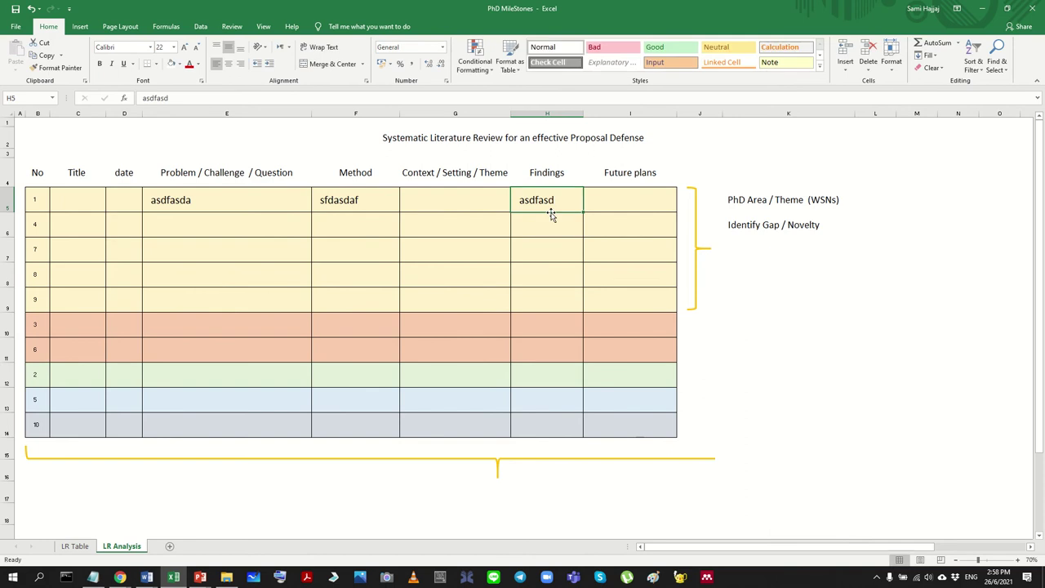
key(Return)
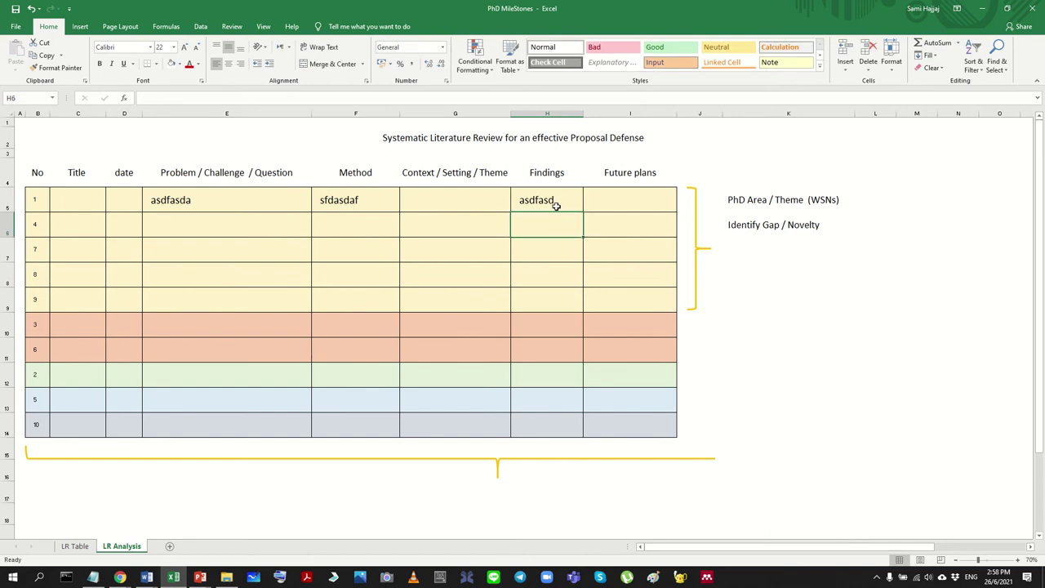
Step: Enter the placeholder text "dfadasda" as the Future plans of record 1 in I5
click(555, 206)
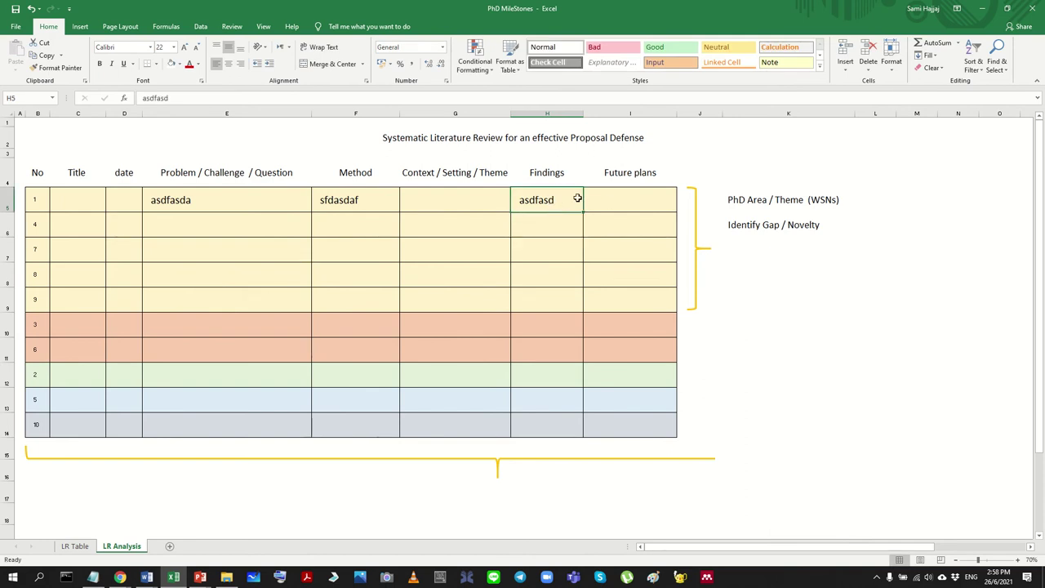
click(349, 201)
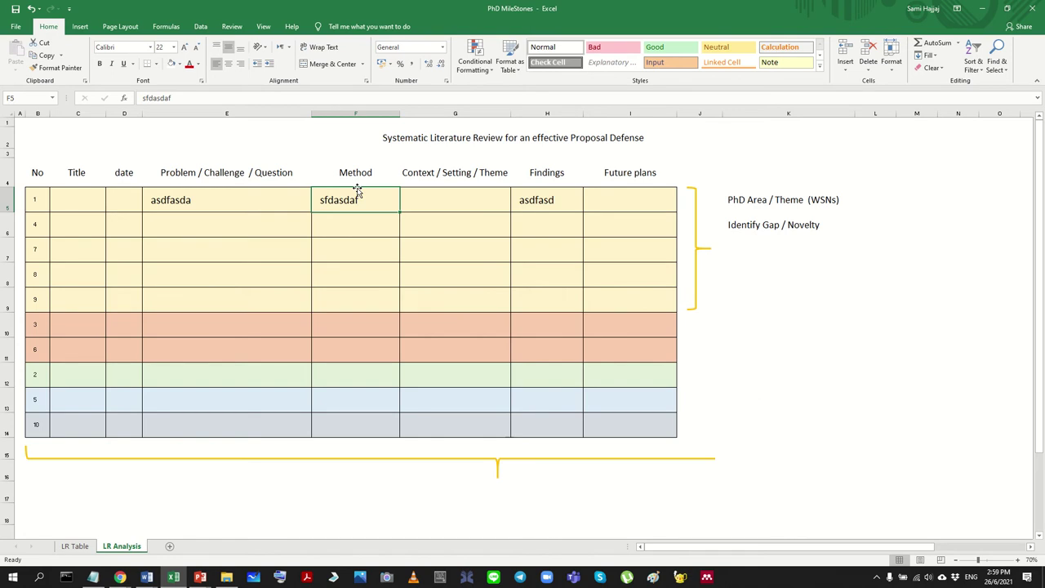
double_click(645, 204)
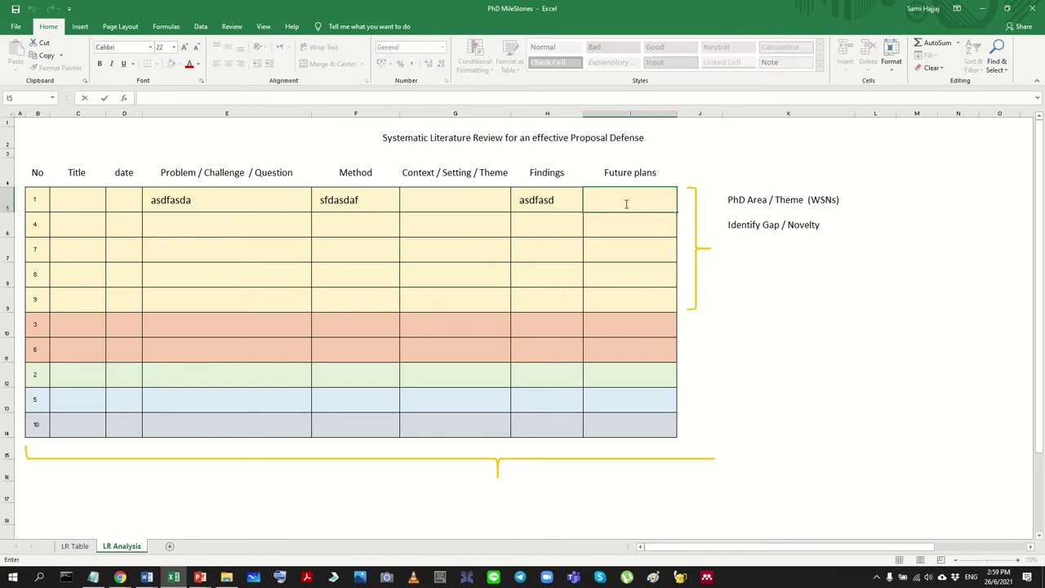
text(dfadasda)
key(Return)
key(Up)
Step: Move the white cover rectangle down to uncover the "Improve current method" entry in K7
click(360, 196)
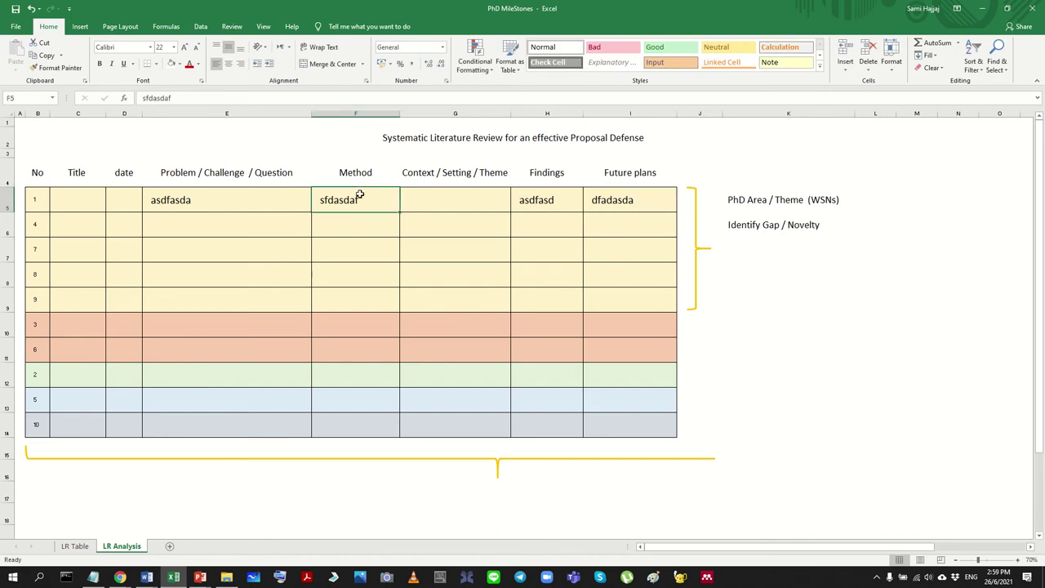
click(609, 201)
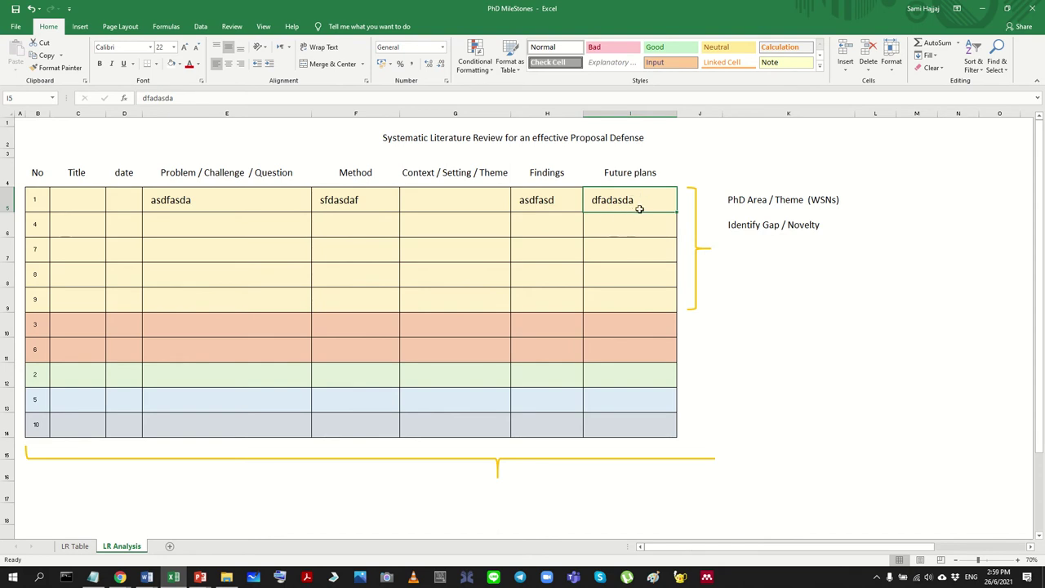
click(784, 268)
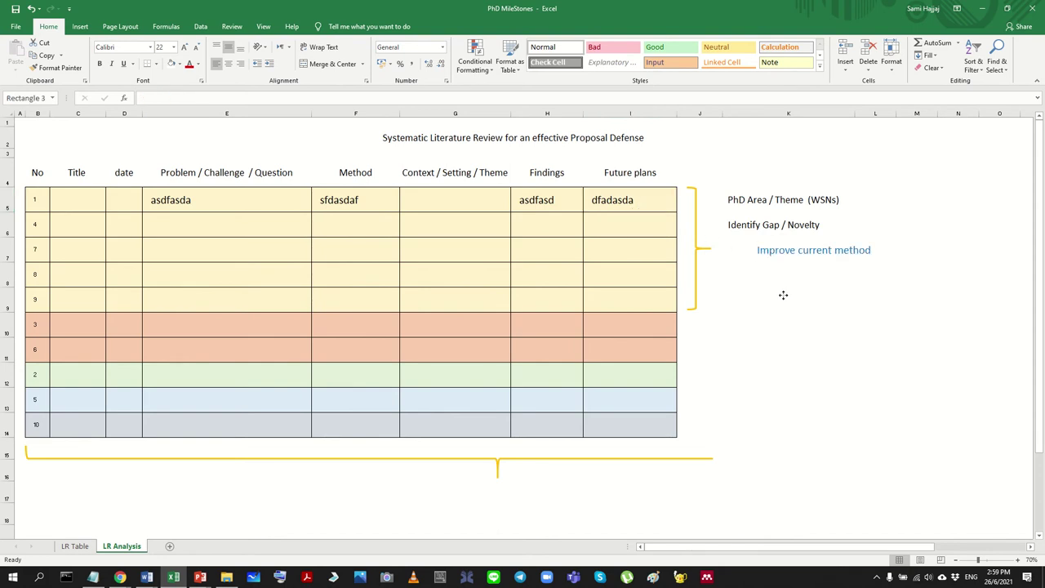
Step: Enter "WSNs" as the Context / Setting / Theme of record 1 in G5
click(334, 200)
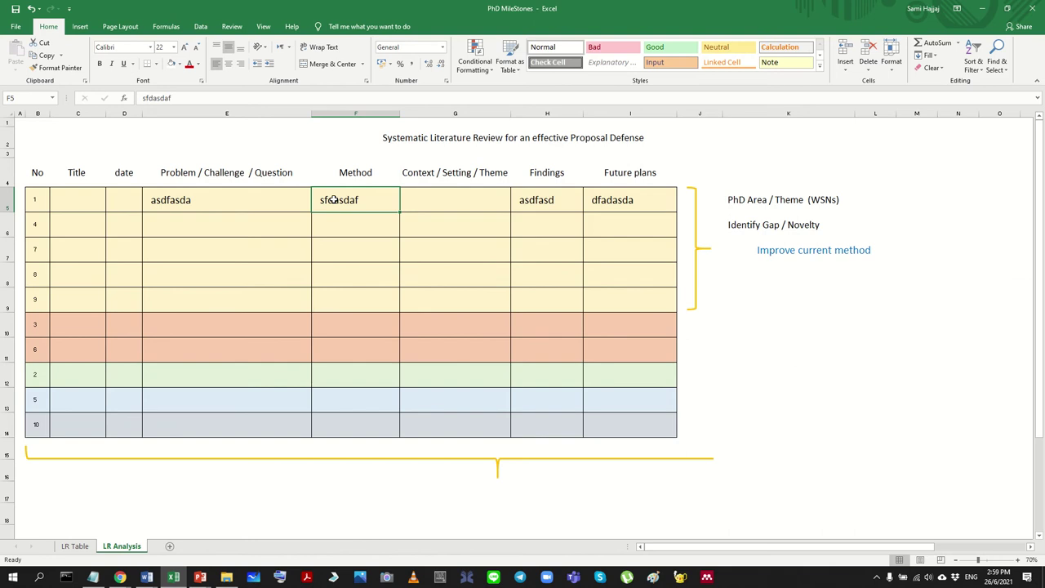
click(448, 206)
text(W)
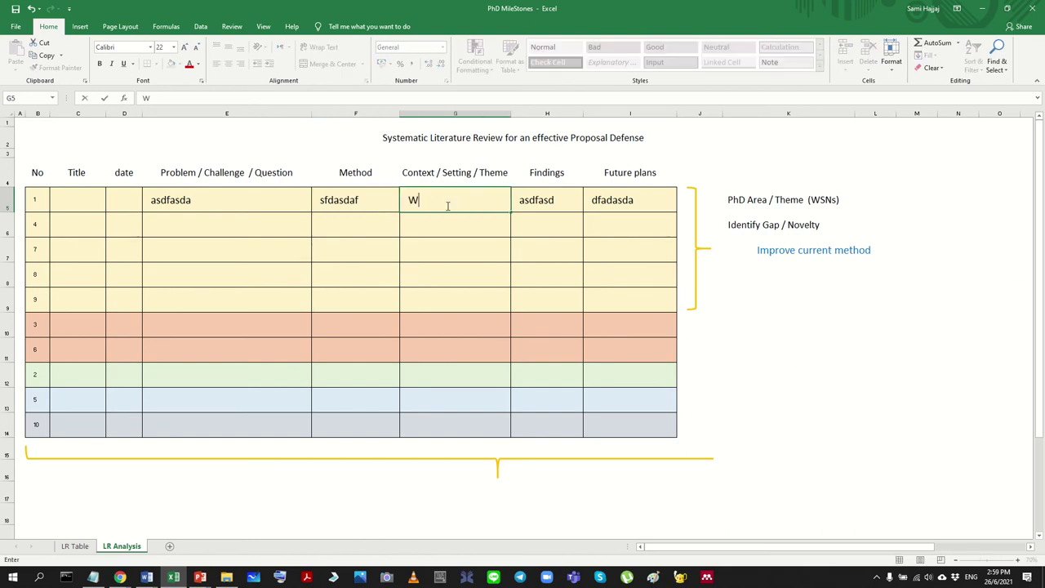
text(SNs)
key(Return)
Step: Go through record 1's entries cell by cell between Problem / Challenge / Question and Future plans
click(446, 205)
key(Left)
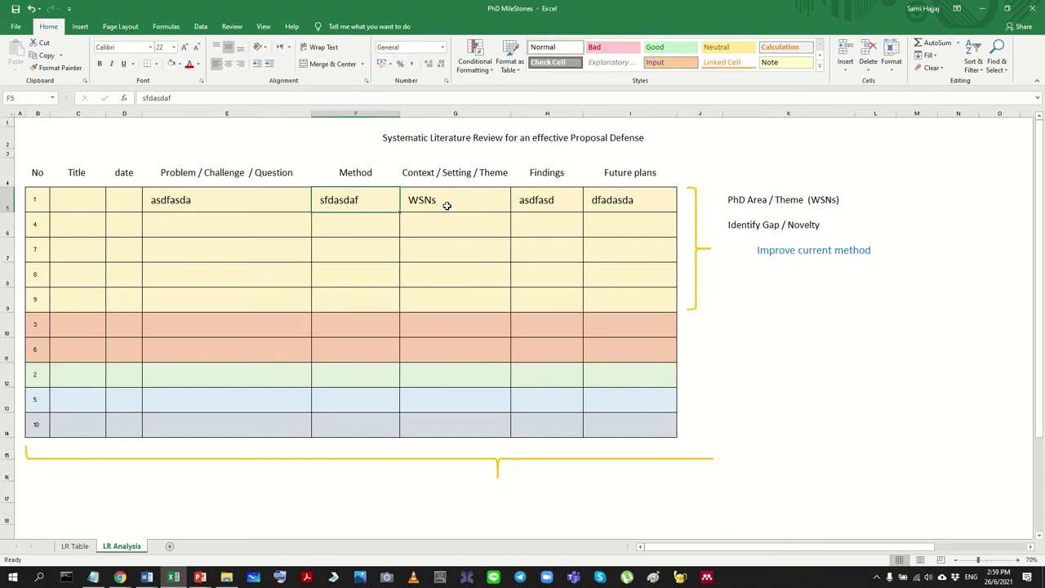
key(Left)
key(Right)
key(Right)
key(Right)
key(Right)
key(Right)
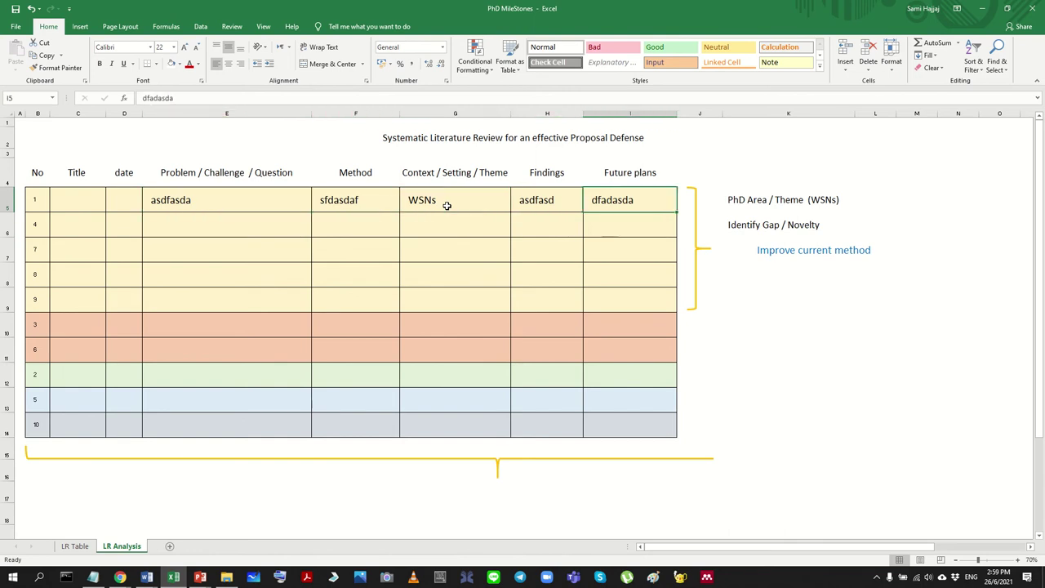
Step: Examine the "Improve current method" option in K7 against record 1's Method and its other entries up to Future plans
click(748, 255)
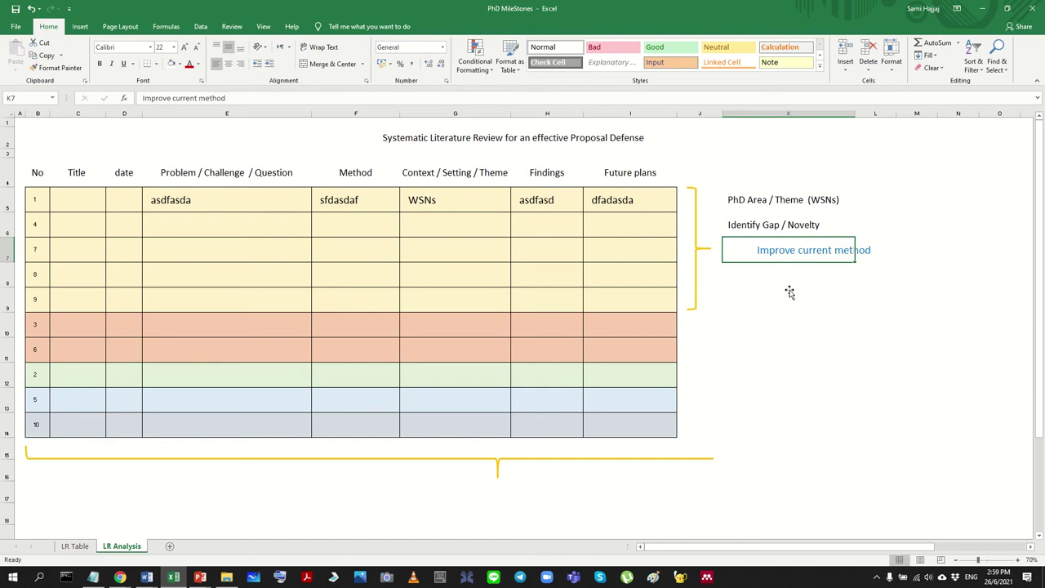
click(336, 205)
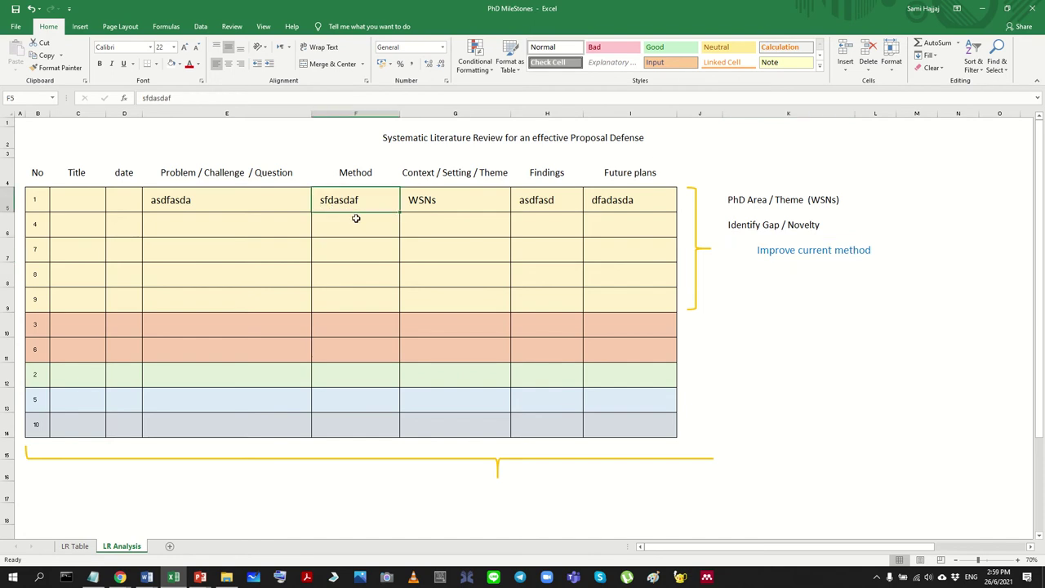
click(801, 254)
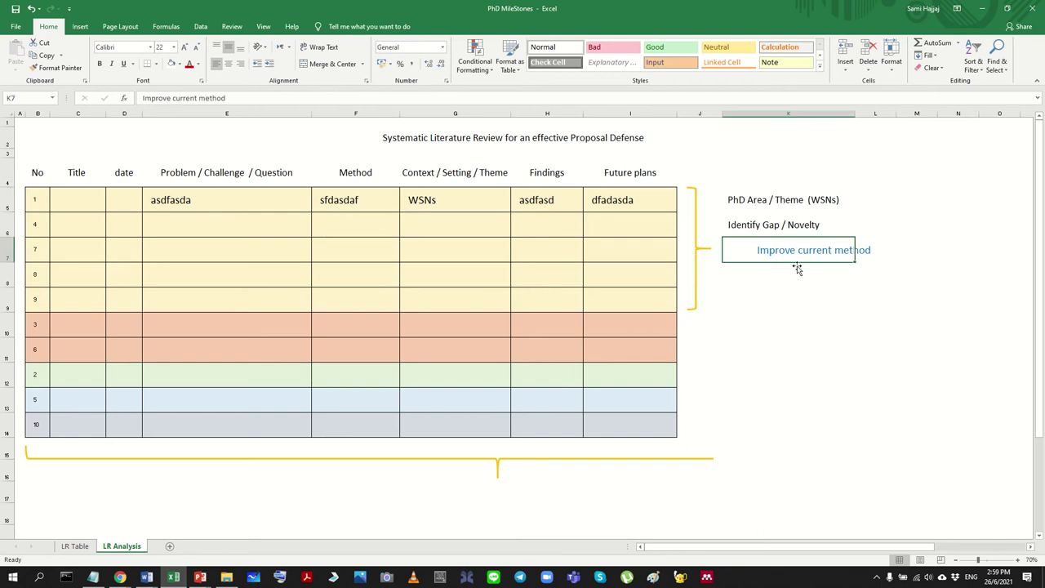
click(787, 272)
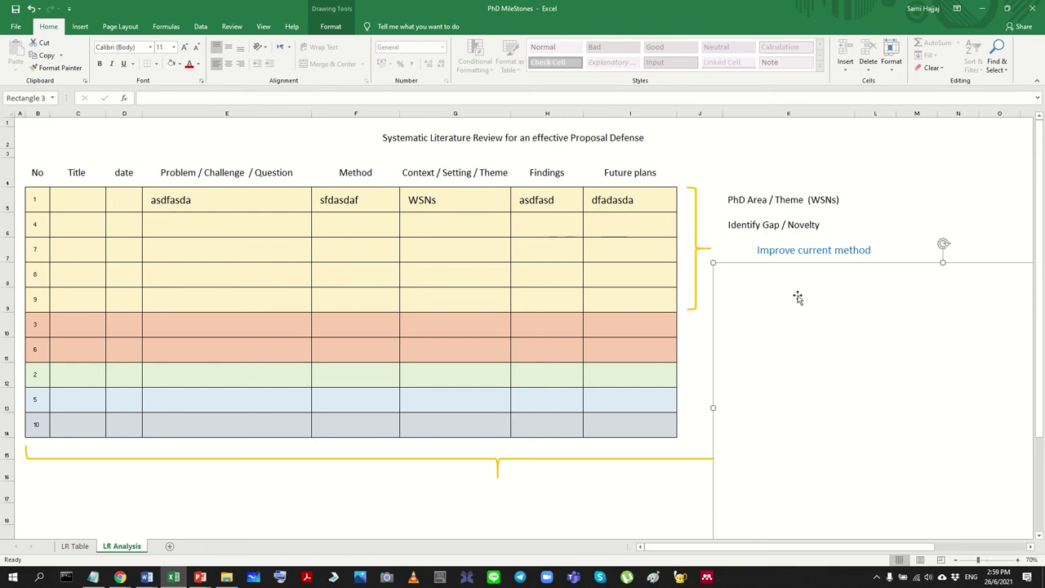
drag(258, 202, 642, 198)
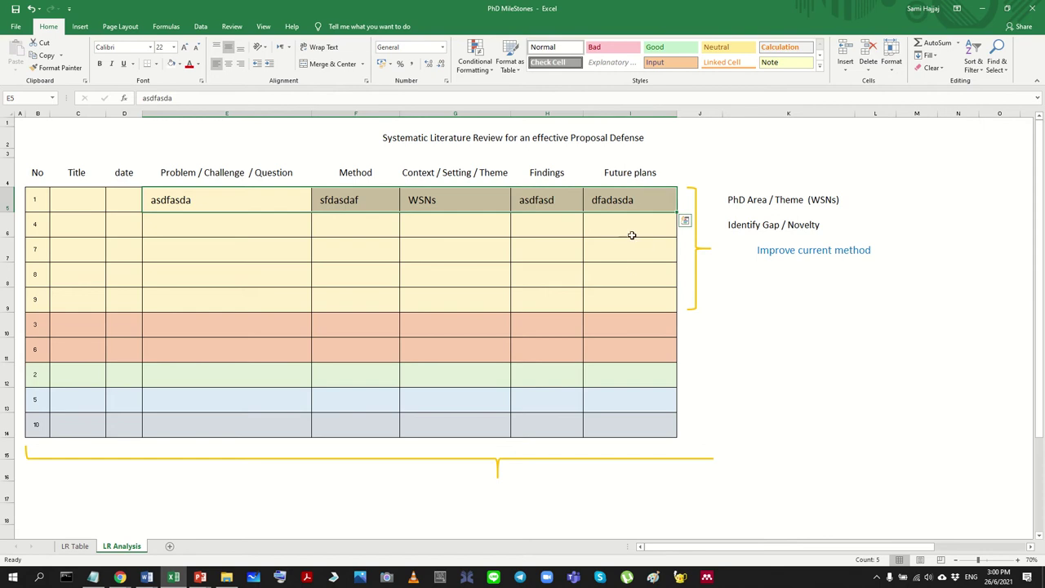
click(527, 247)
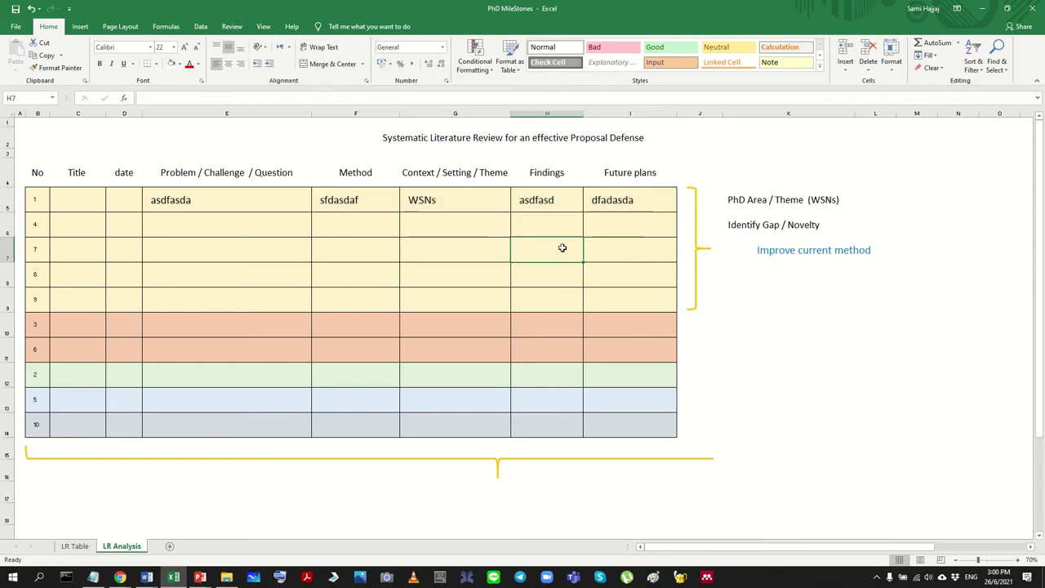
click(812, 289)
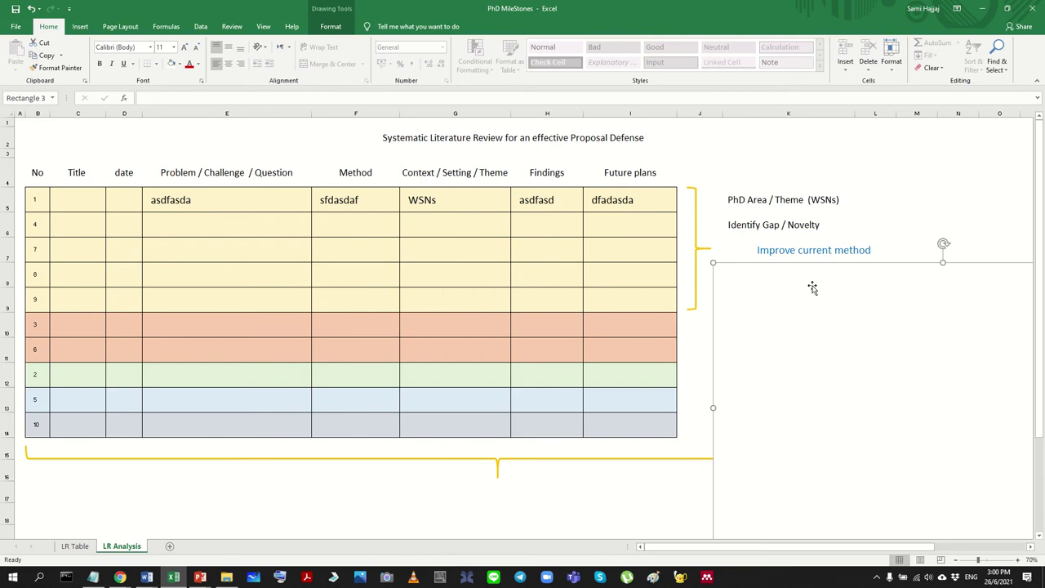
drag(611, 199, 144, 199)
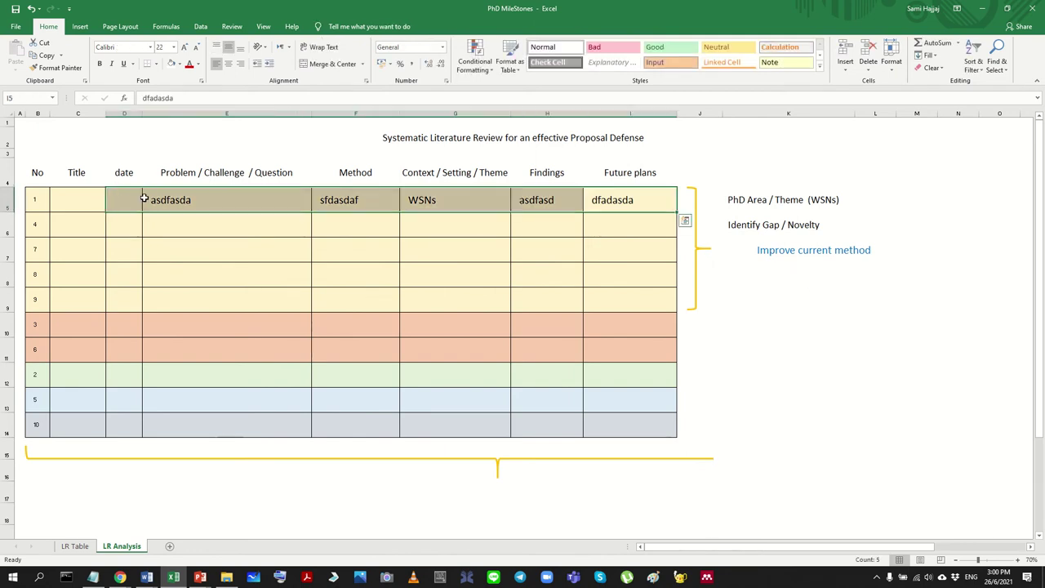
Step: Clear record 1's entries from date through Future plans
key(Delete)
click(870, 285)
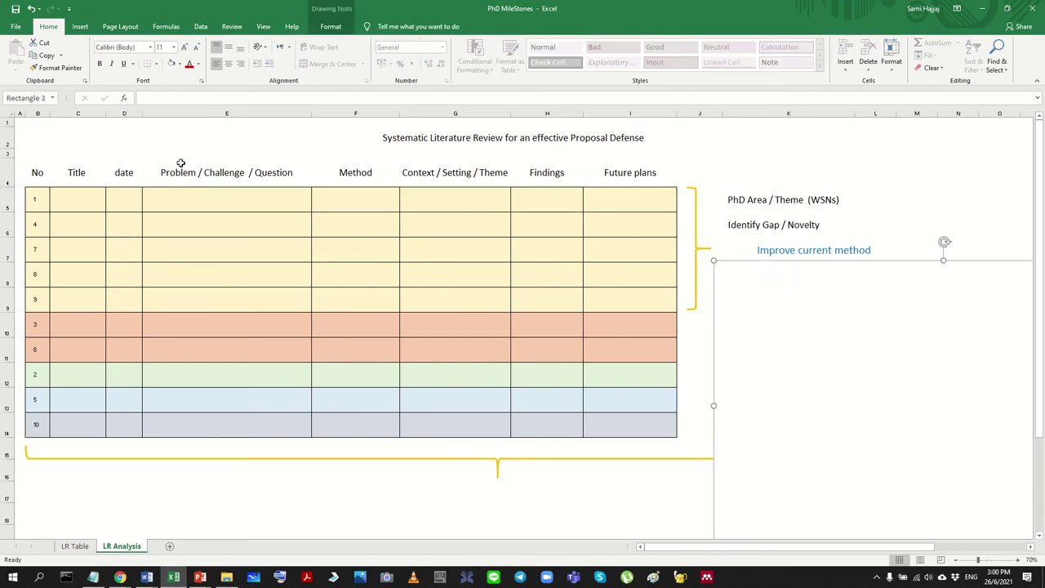
Step: Enter "gsdfgfsg" as the Problem / Challenge / Question and "fasdfasf" as the Method of record 1
click(231, 208)
text(gsdfgfsg)
key(Return)
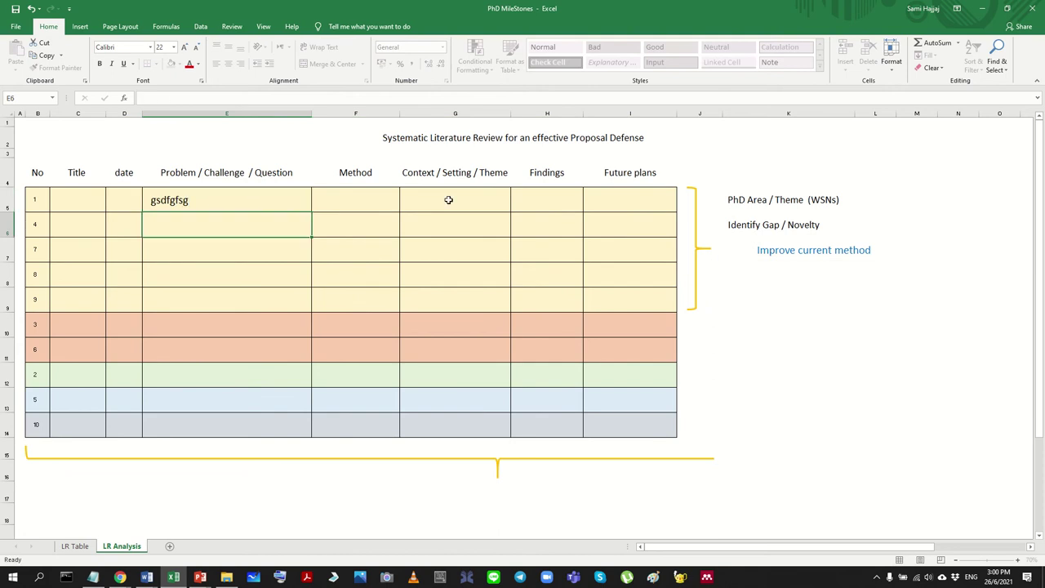
click(355, 191)
text(fasdfasf)
Step: Fill record 7 with the problem "asdfasdfas", the method "adasdfasfd" and the findings "asfasd"
click(210, 250)
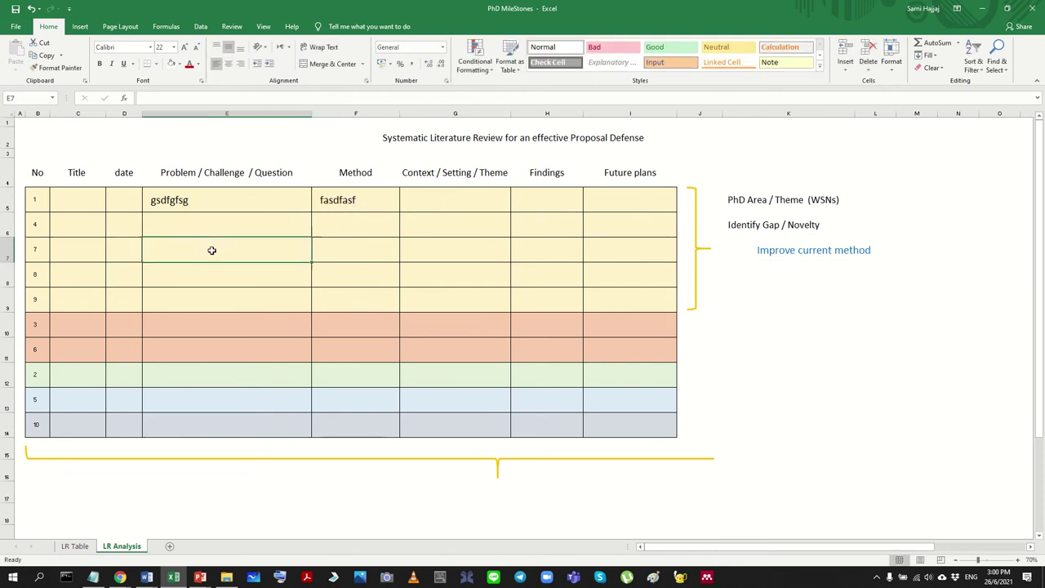
text(asdfasdfas)
click(364, 247)
text(adasdfasfd)
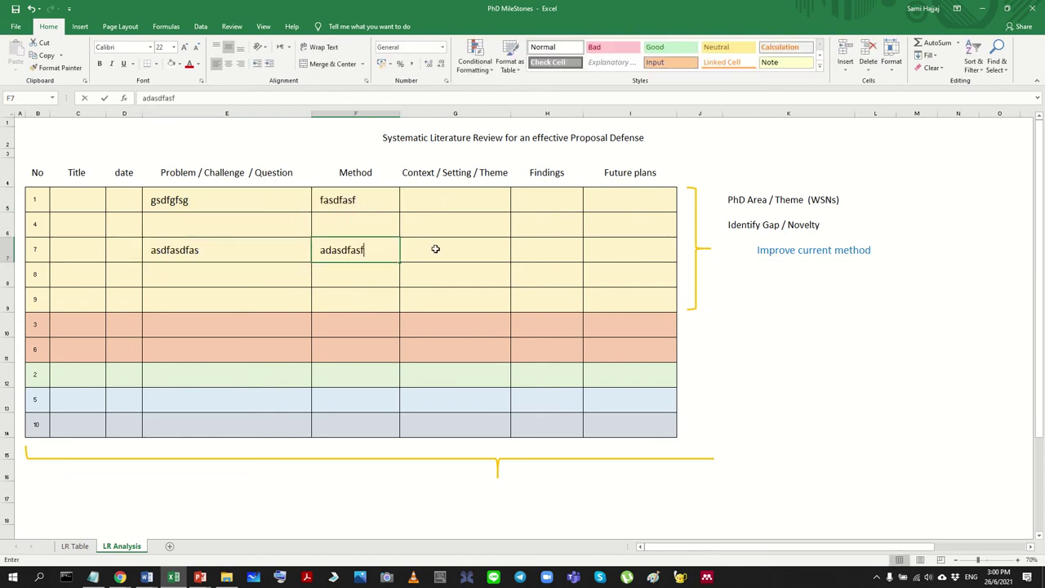
click(433, 247)
click(554, 253)
text(asfasd)
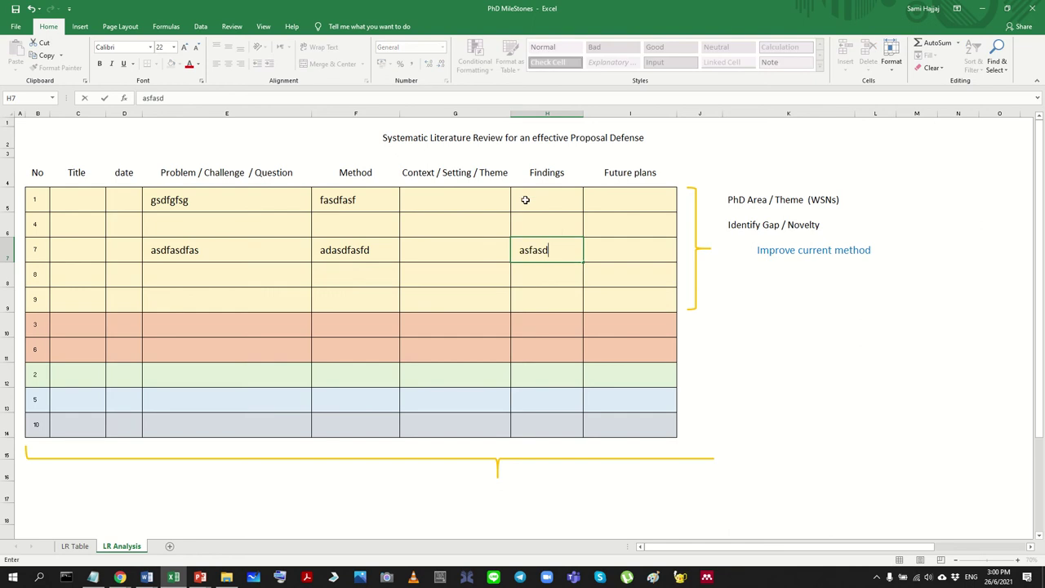
Step: Enter "asdfasdfa" as the Findings of record 1 in H5
click(529, 196)
text(asdfasdfa)
key(Return)
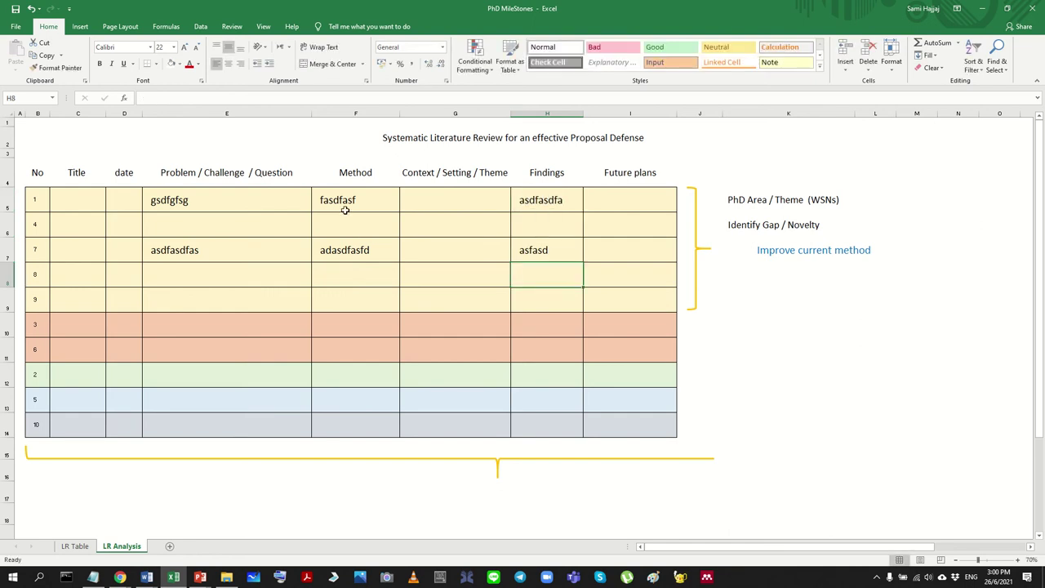
Step: Compare the Method and Findings entries of records 1 and 7
click(345, 206)
drag(345, 206, 349, 250)
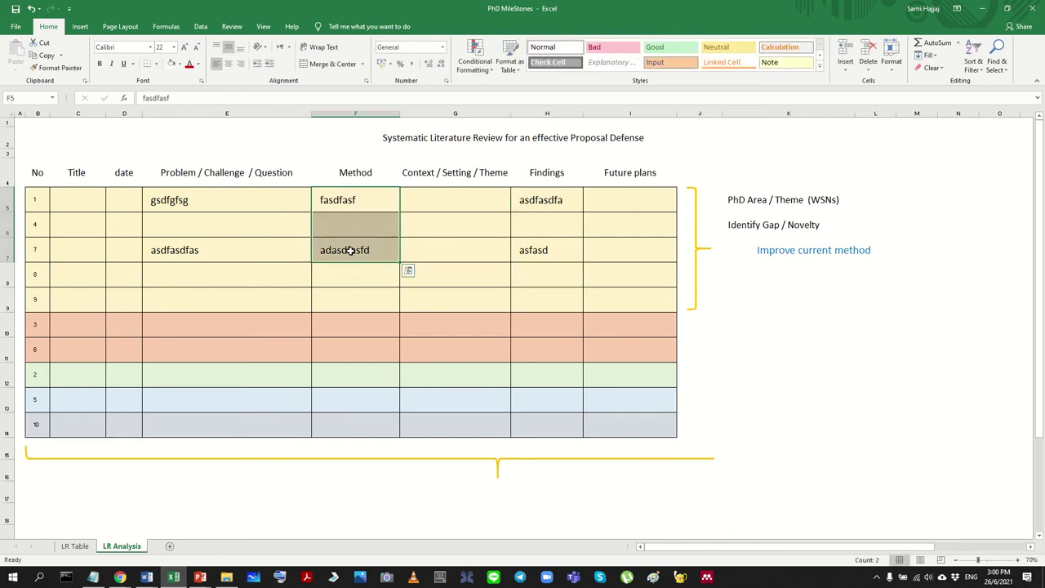
click(406, 235)
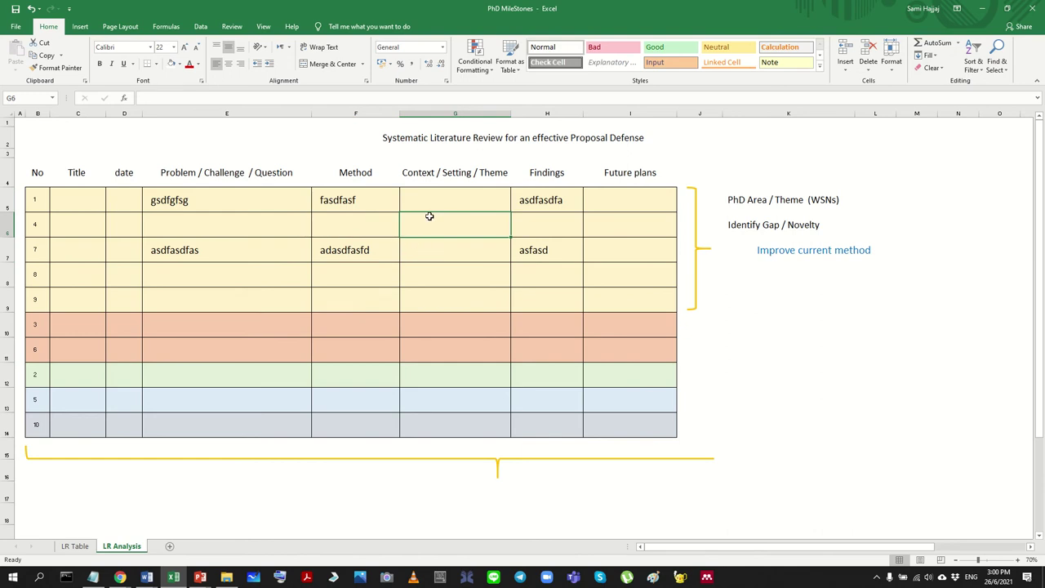
drag(321, 201, 422, 248)
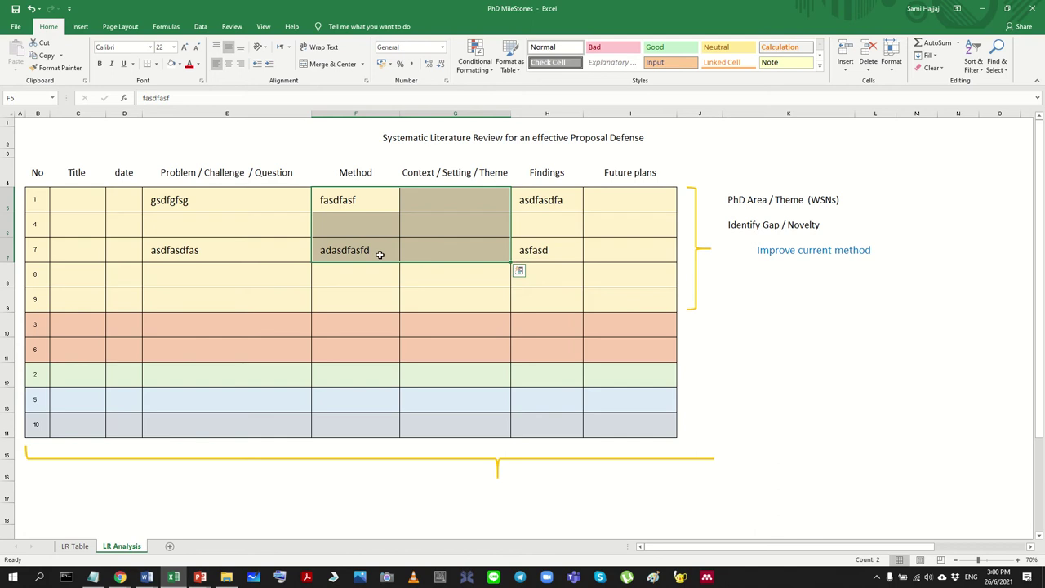
click(434, 249)
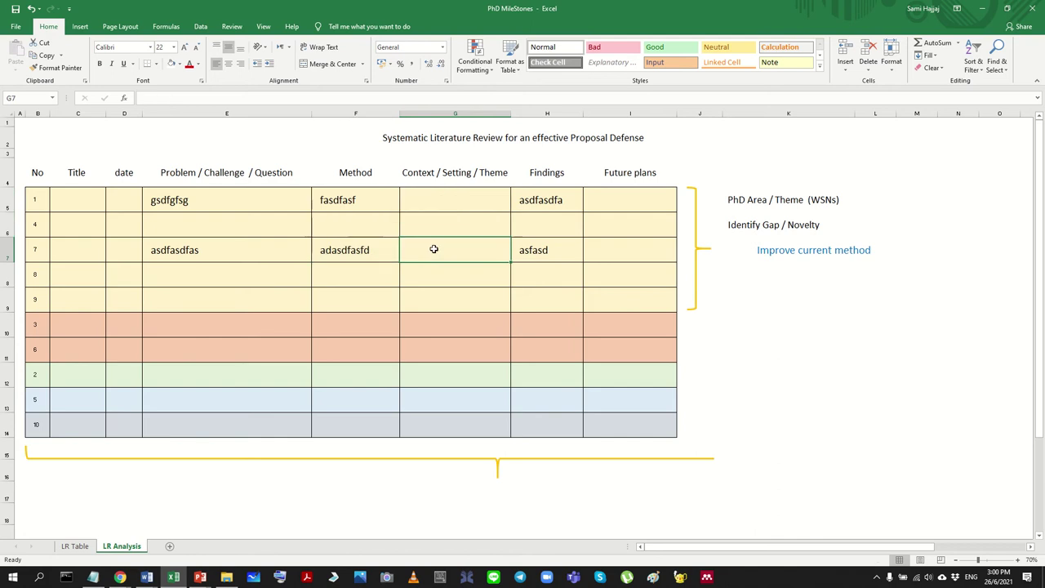
click(552, 200)
drag(553, 200, 558, 249)
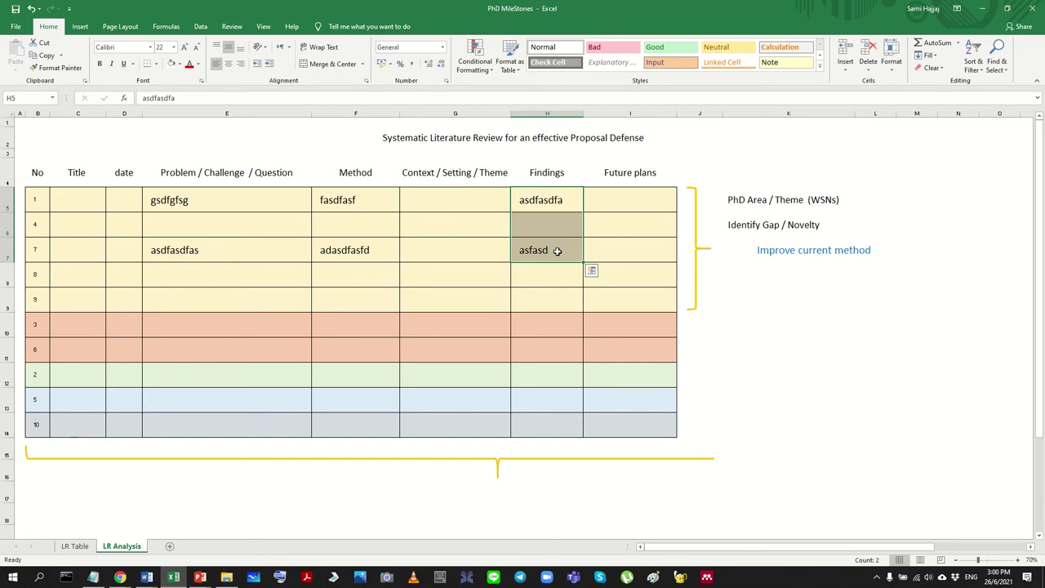
click(644, 249)
Step: Move the white cover rectangle down to uncover the "Combine 2 or more methods" entry in K8
click(799, 266)
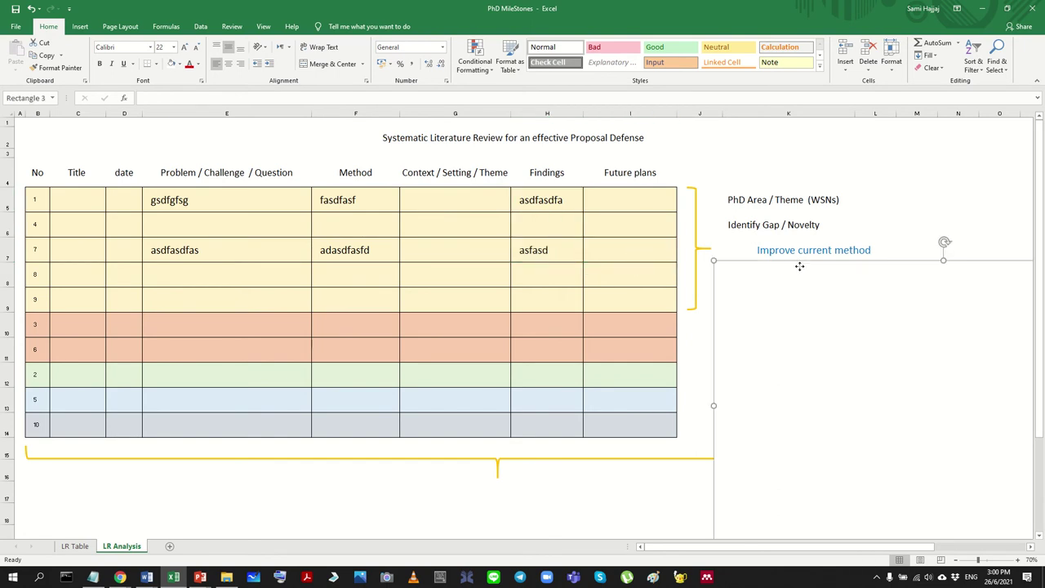
drag(800, 266, 801, 297)
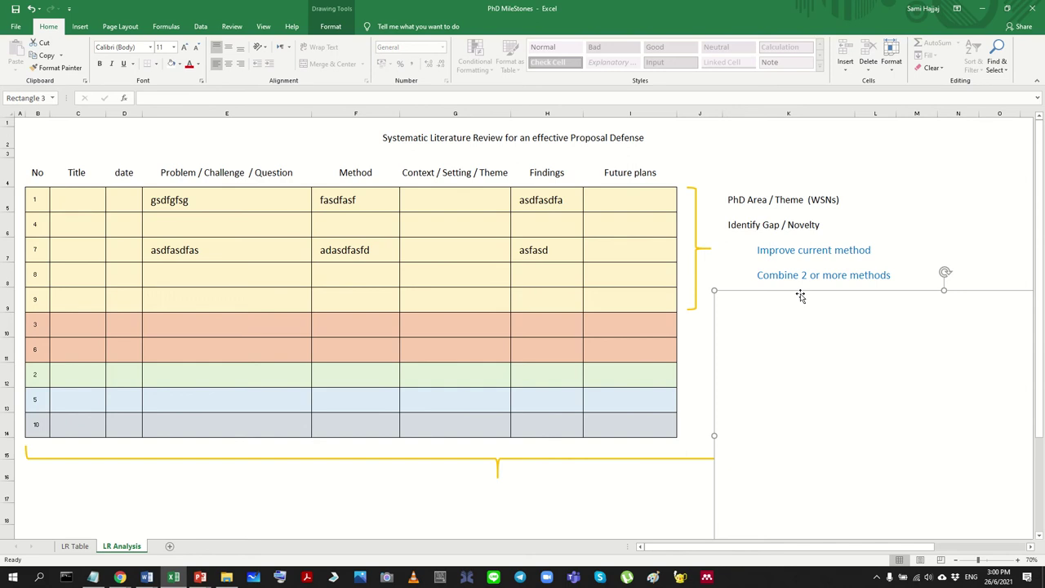
Step: Fill record 8 with the problem "safdsf", the method "asdfasdfas" and the findings "asdfad"
click(213, 279)
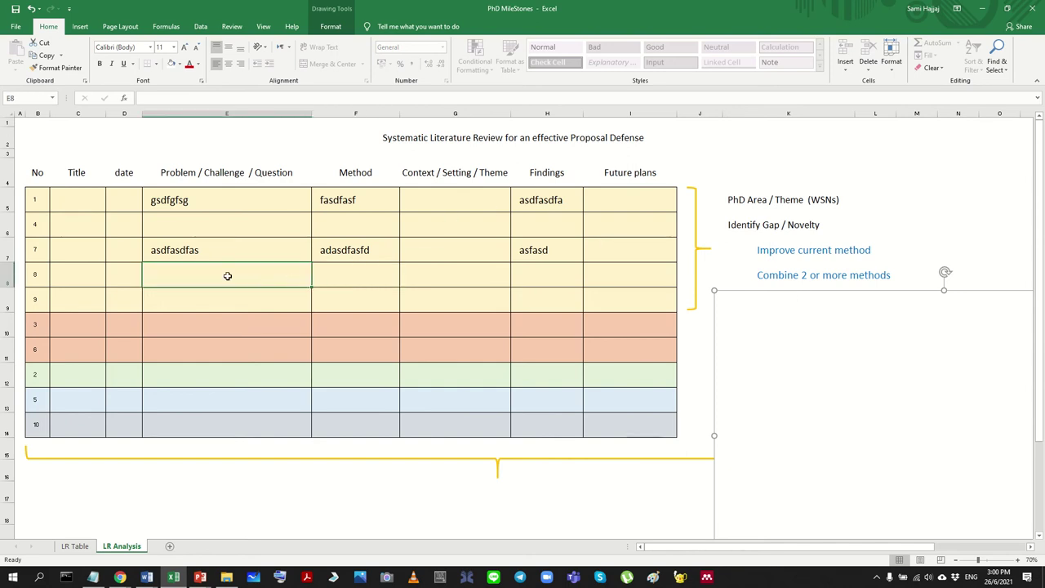
text(safdsf)
key(Tab)
text(asdfasdfas)
click(437, 283)
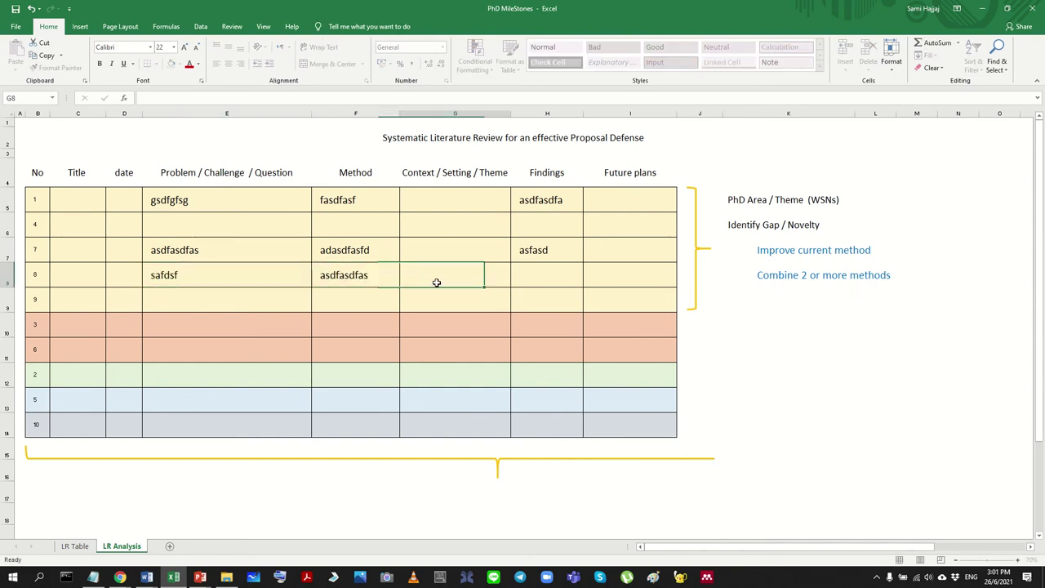
click(548, 275)
text(asdfad)
click(602, 275)
click(547, 275)
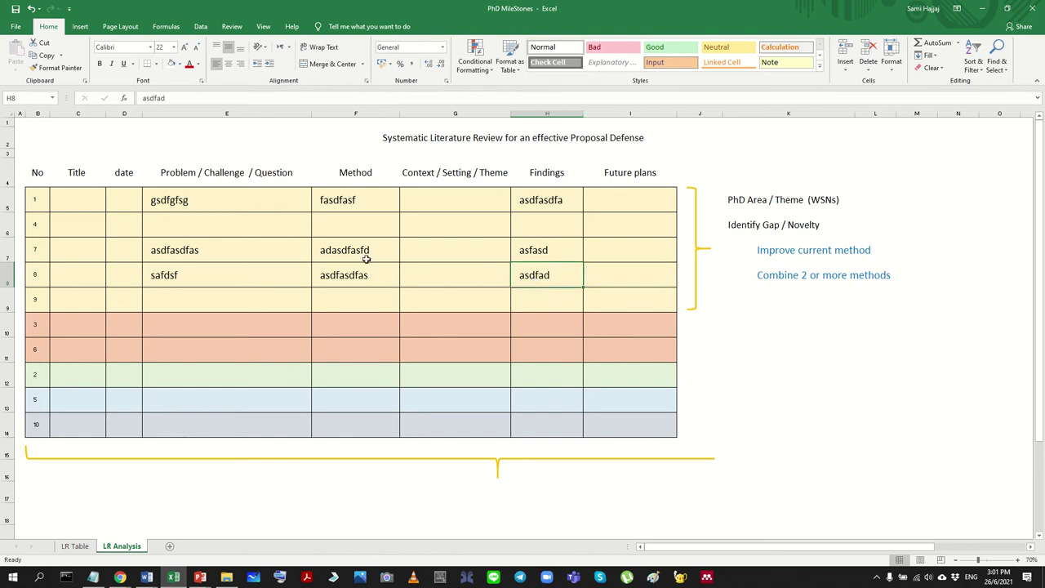
Step: Examine the "Combine 2 or more methods" option in K8 against the Method entries of records 1, 7 and 8
drag(211, 199, 560, 280)
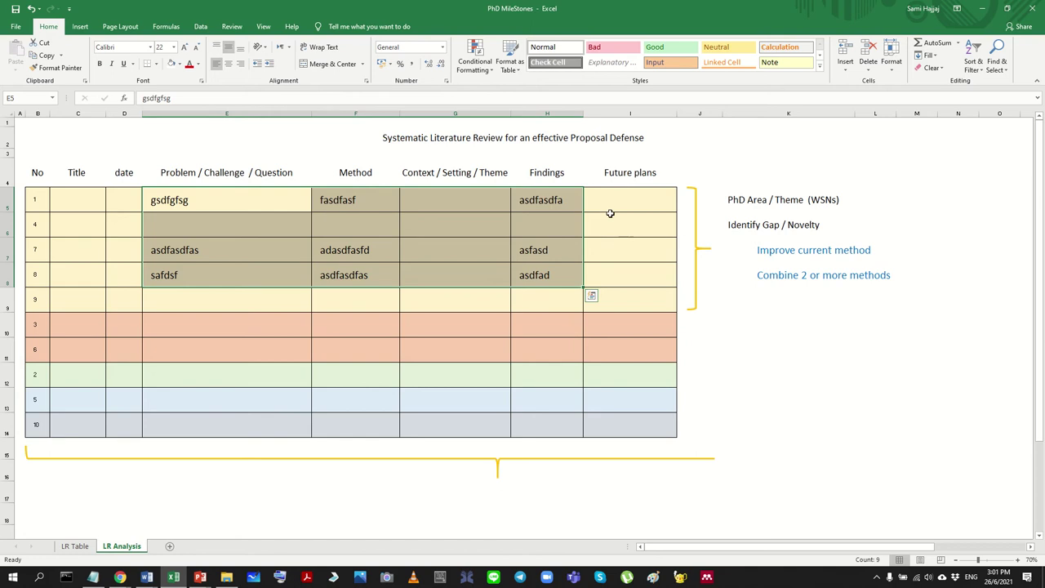
click(804, 279)
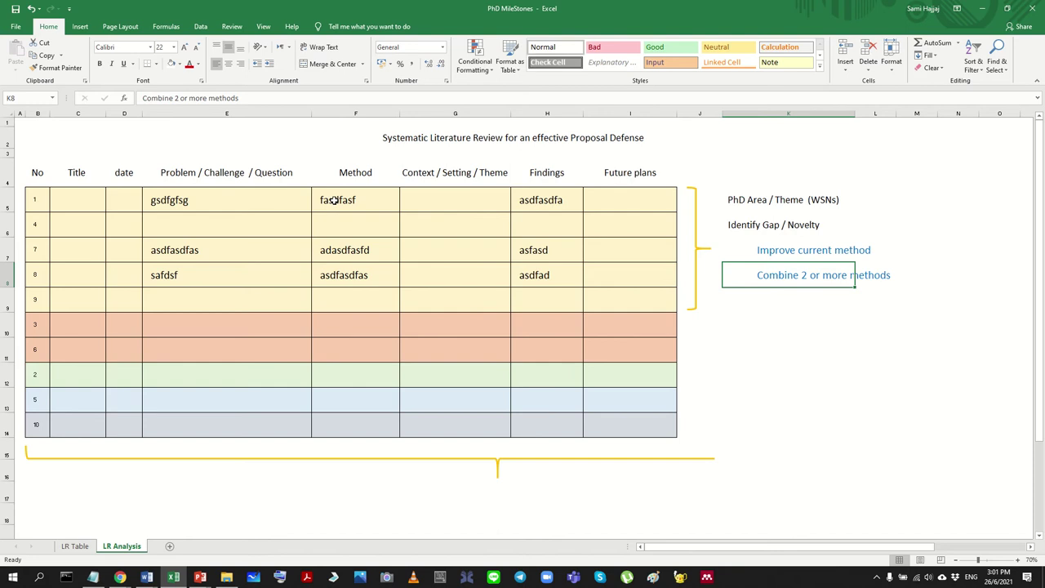
drag(334, 201, 350, 260)
click(351, 272)
click(342, 203)
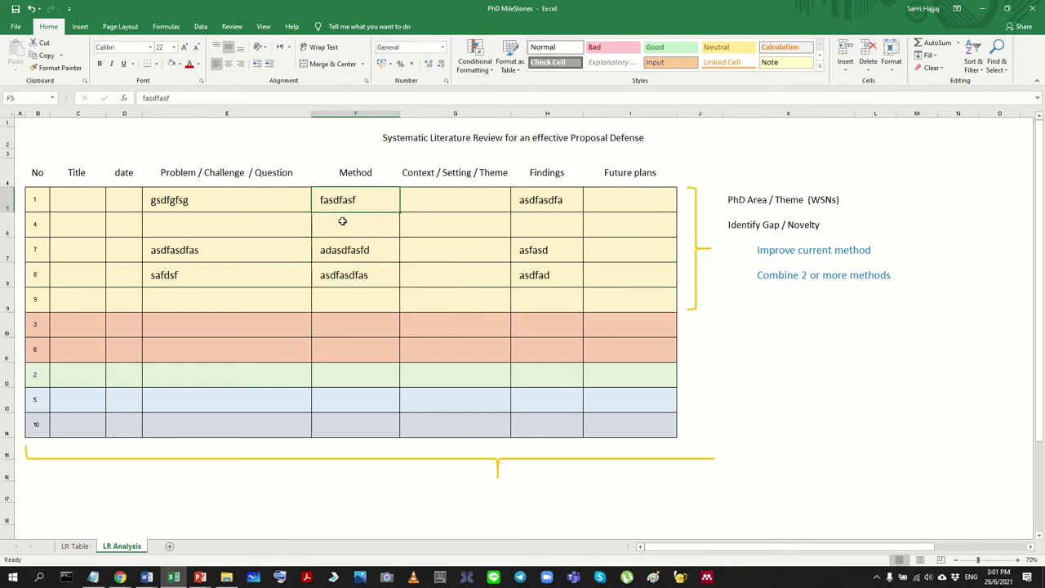
drag(343, 221, 353, 270)
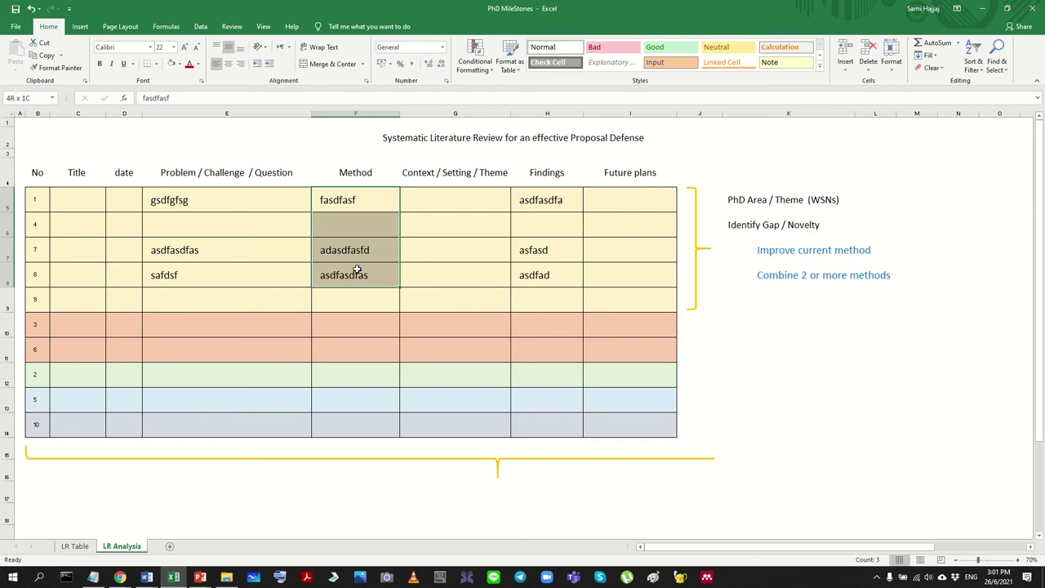
drag(357, 269, 357, 270)
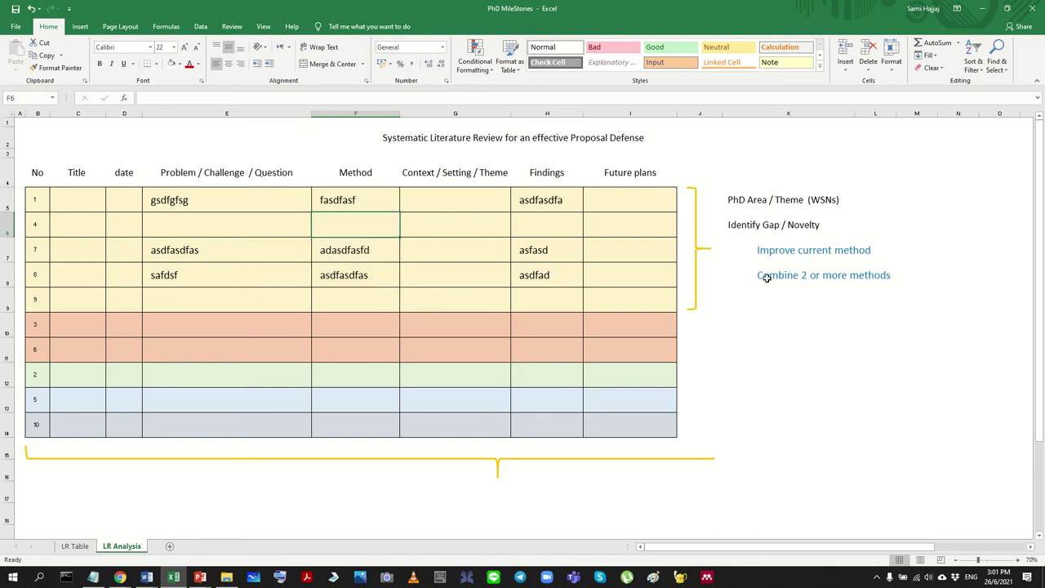
Step: Clear the entries of records 1, 4, 7 and 8 from Problem / Challenge / Question through Future plans
click(841, 314)
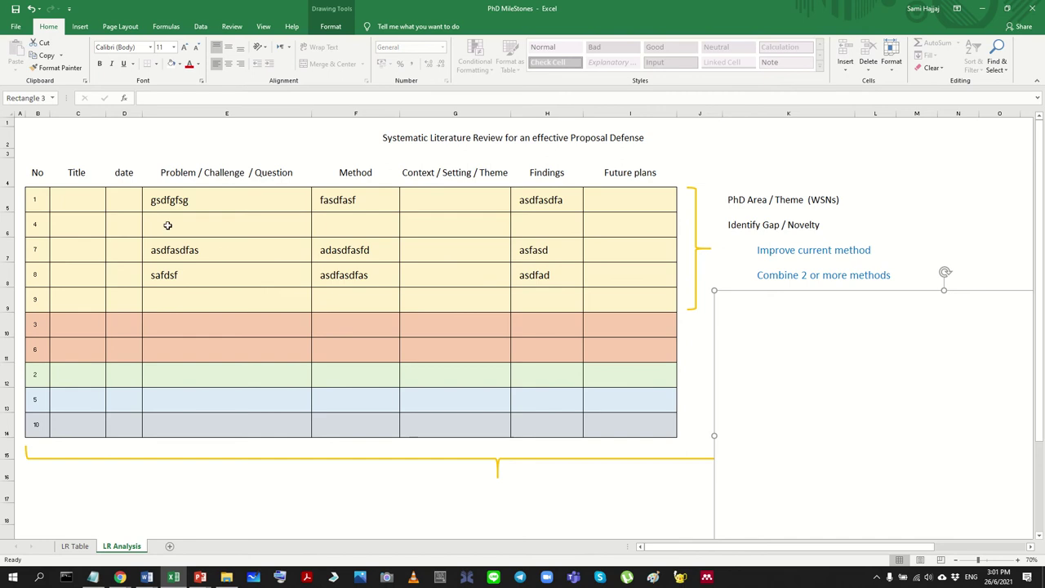
drag(167, 207, 598, 282)
key(Delete)
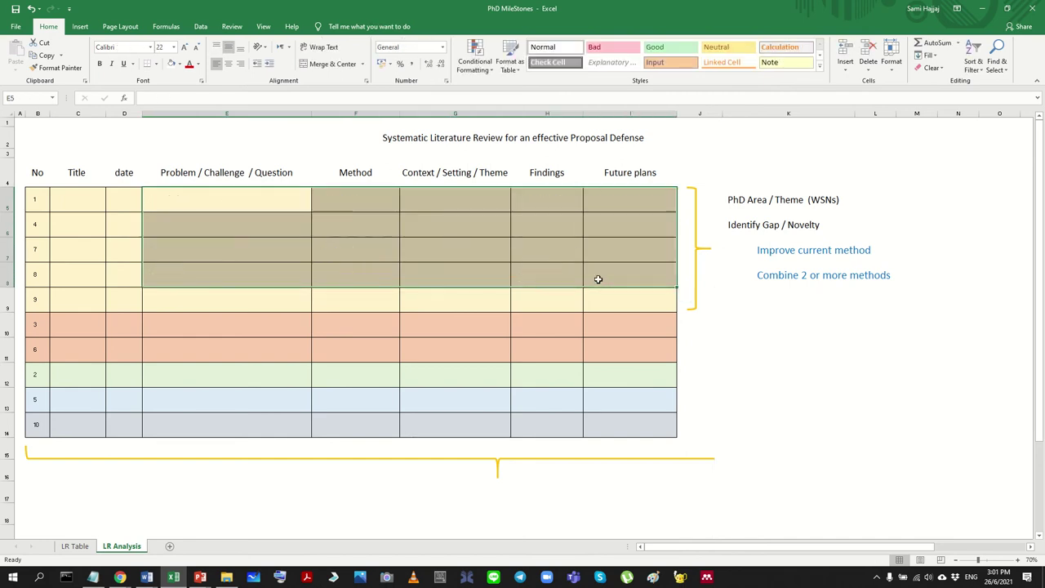
click(858, 326)
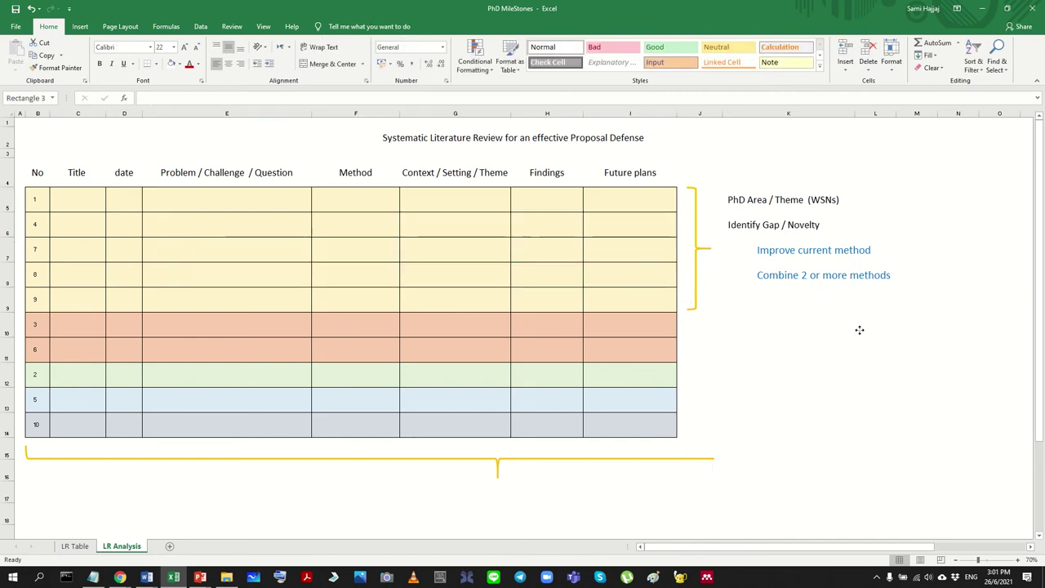
Step: Fill record 1 with the problem "fasdasdfa", the method "asdfasdfa" and the findings "adfadsf"
click(254, 200)
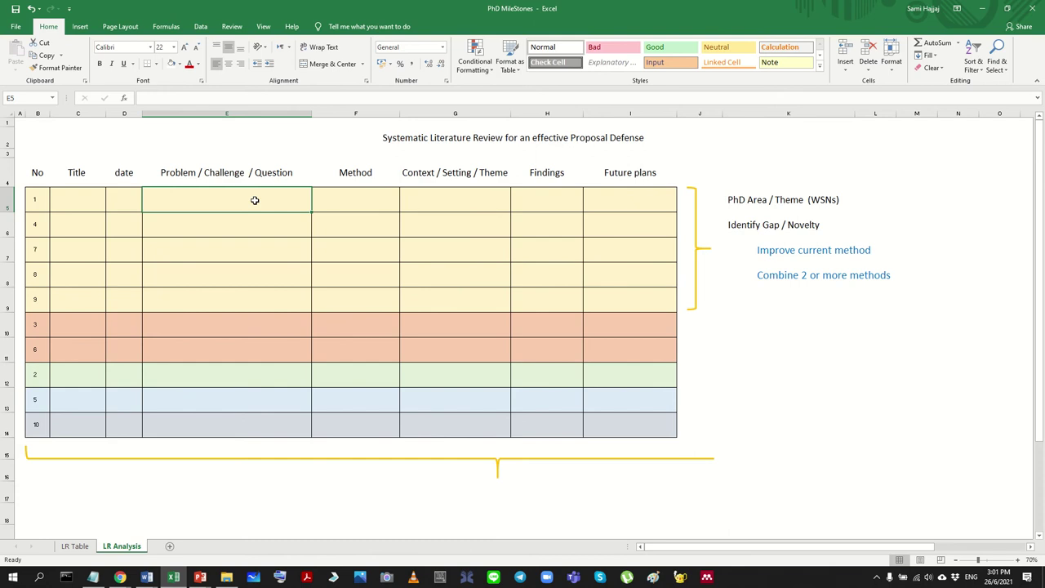
text(fasdasdfa)
key(Tab)
text(asdfasdfa)
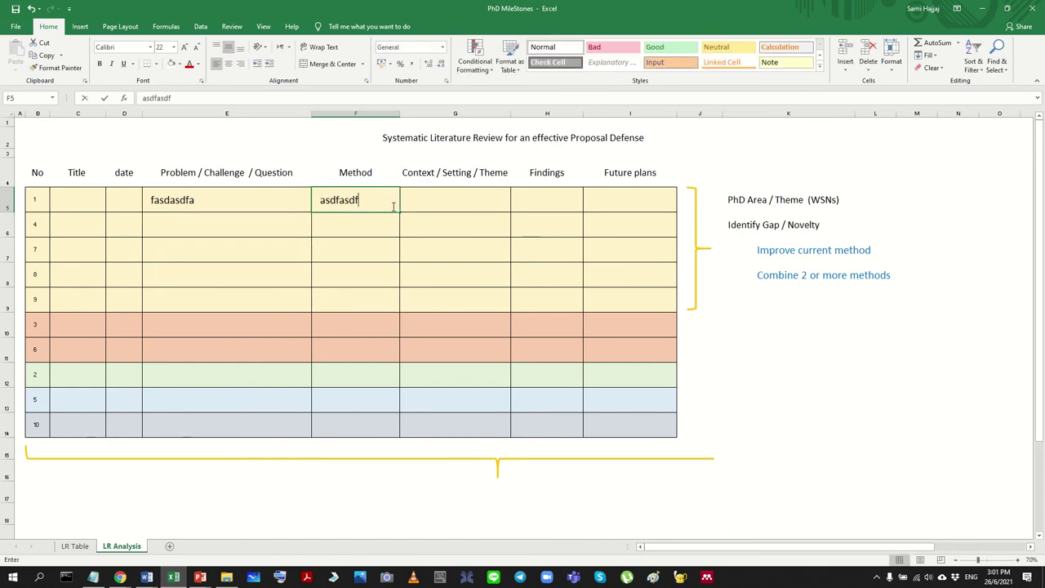
key(Tab)
click(545, 202)
text(adfadsf)
click(448, 299)
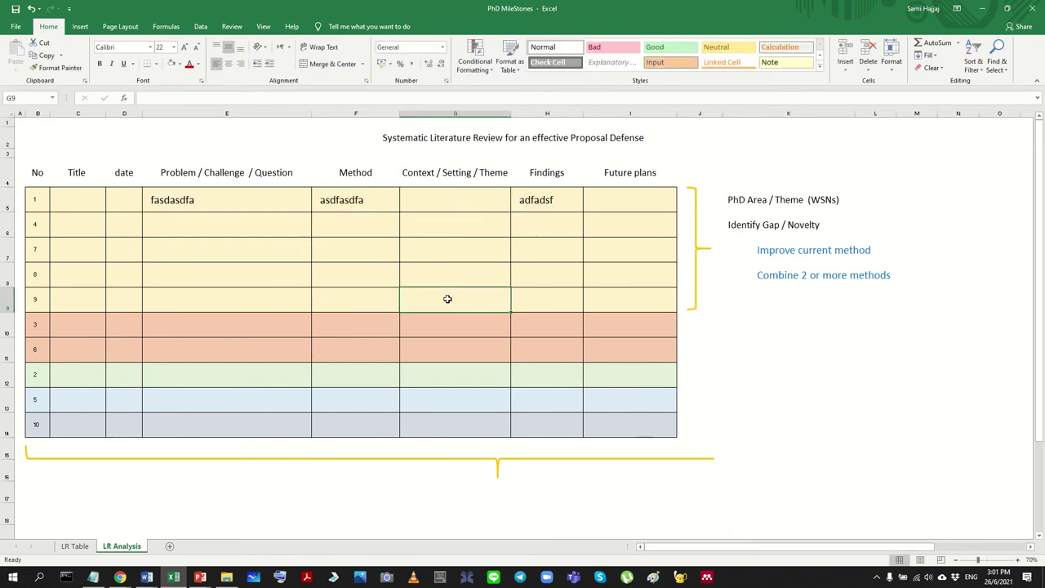
Step: Enter "asfasdfa" as the Method of record 3 in F10
click(336, 199)
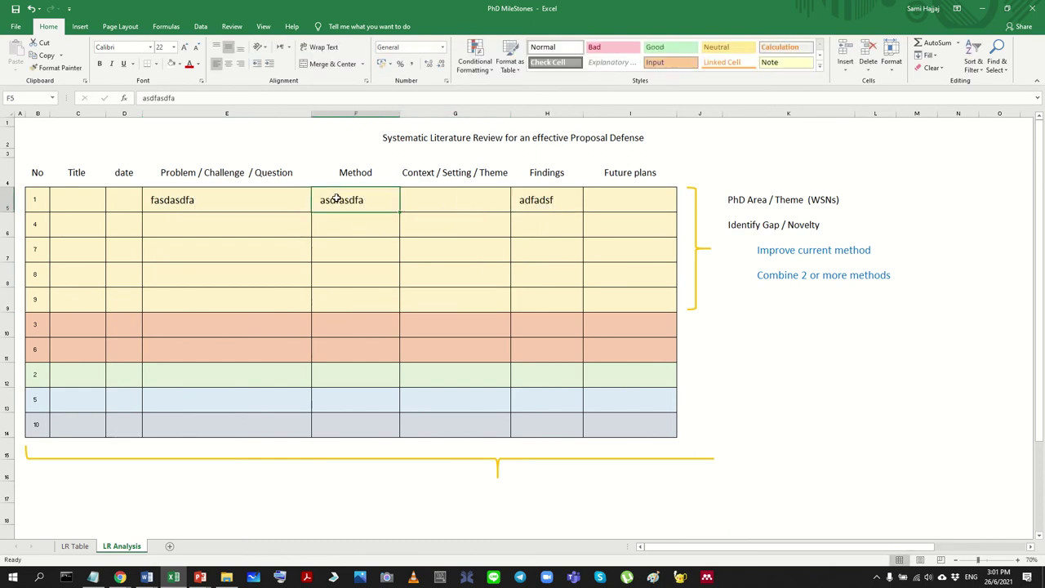
click(352, 346)
click(353, 327)
text(asfasdfa)
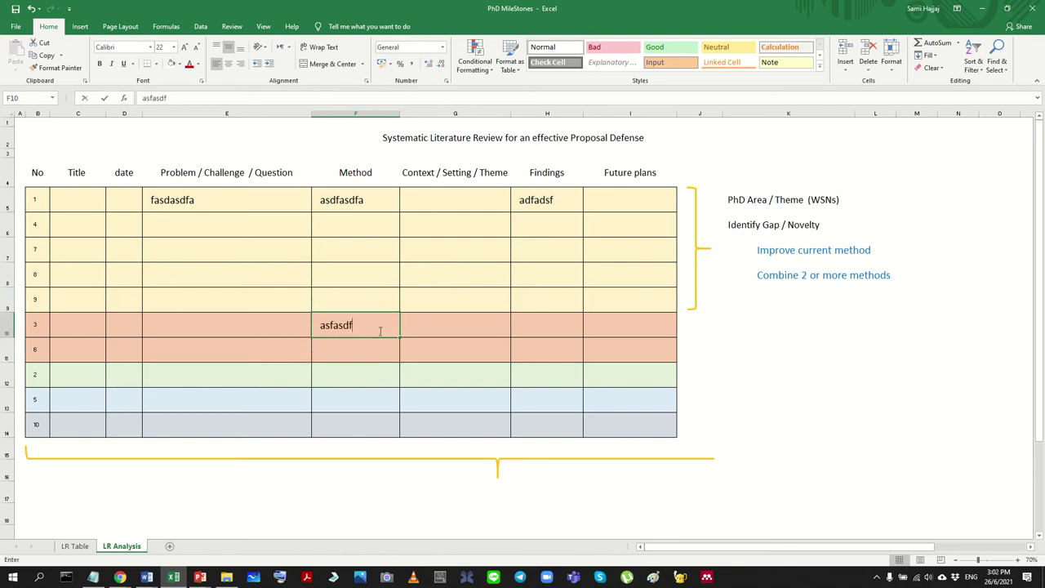
click(445, 338)
click(438, 324)
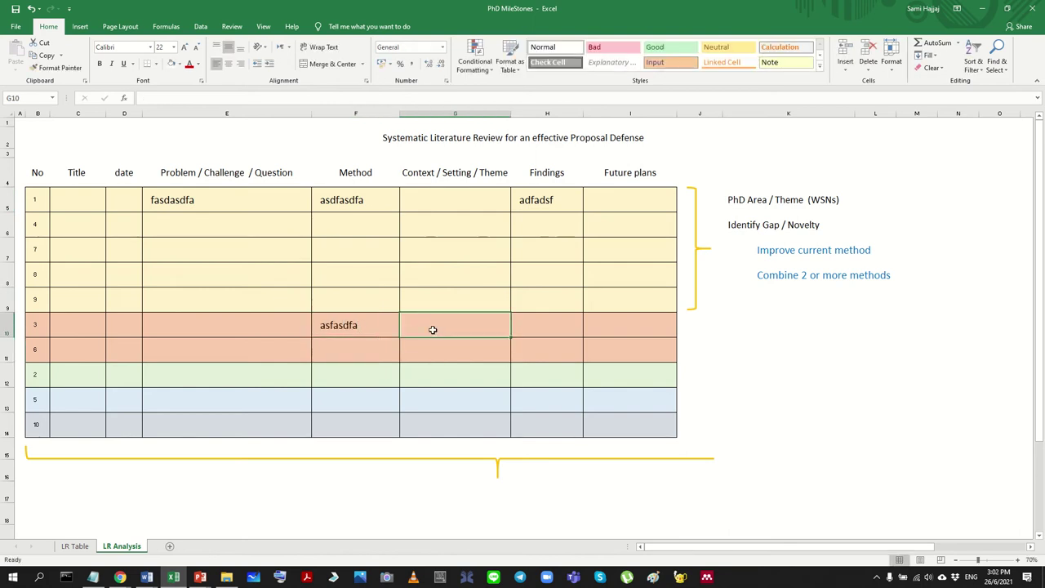
Step: Enter "IoT Industry" as record 1's Context / Setting / Theme and "IoT Agriculture" as record 3's
click(455, 196)
text(l)
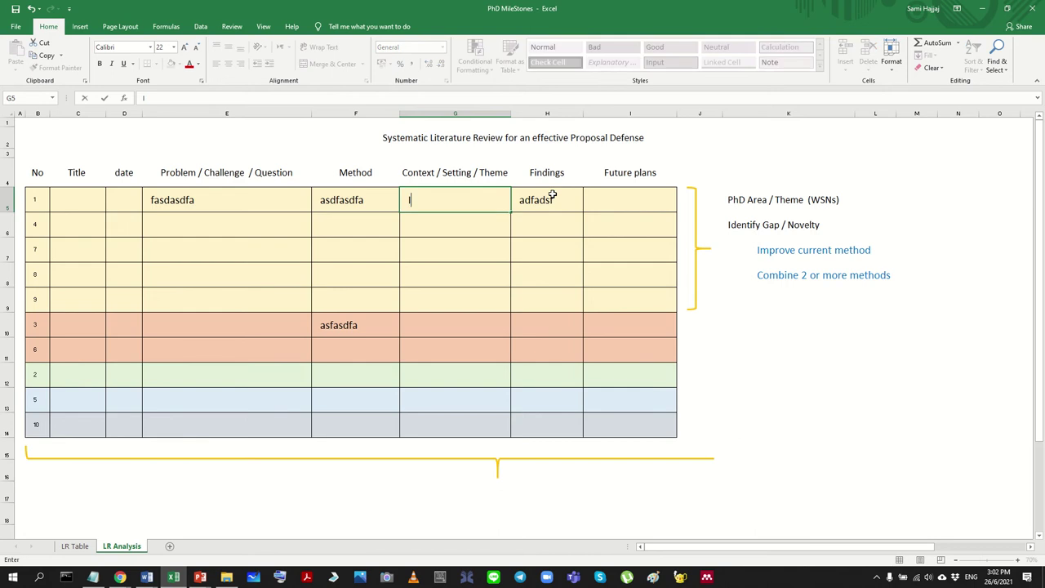
text(oT Industry)
key(Return)
key(Return)
key(Return)
key(Return)
key(Return)
text(I)
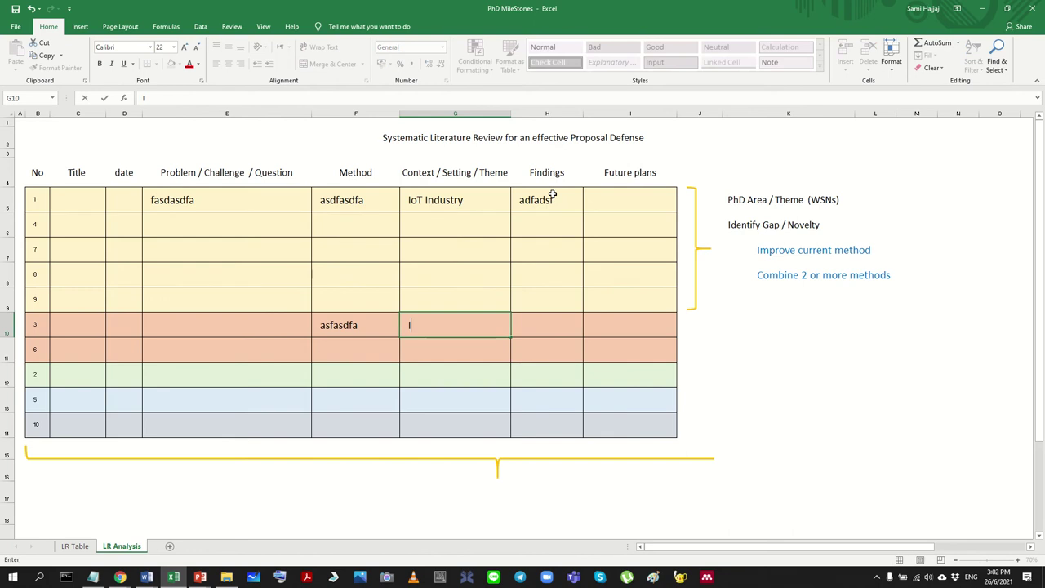
text(oT Agriculture)
key(Return)
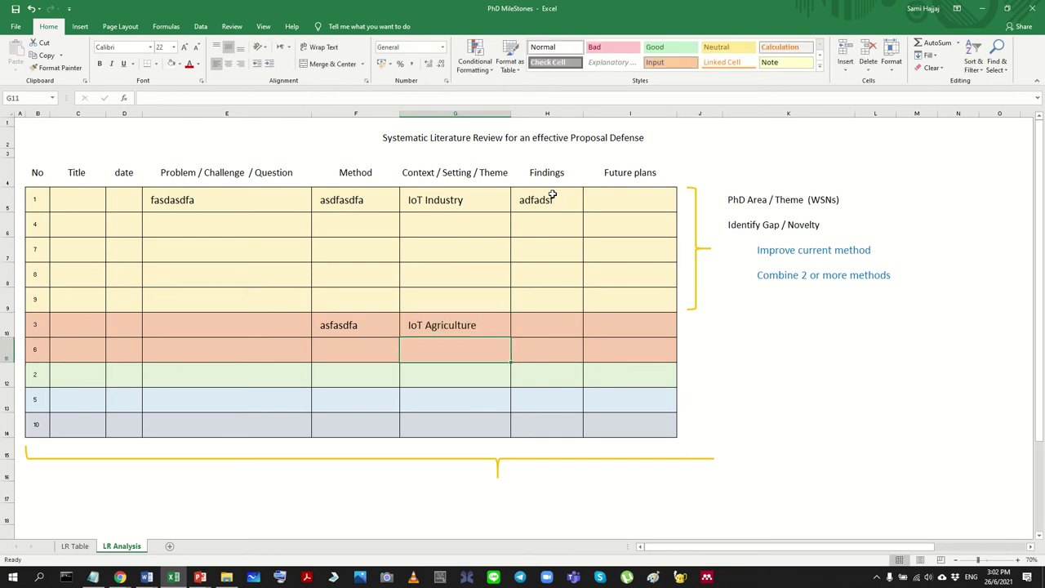
Step: Compare record 1's problem, method, context and findings with record 3's method and context
key(Up)
key(Up)
key(Up)
key(Up)
key(Up)
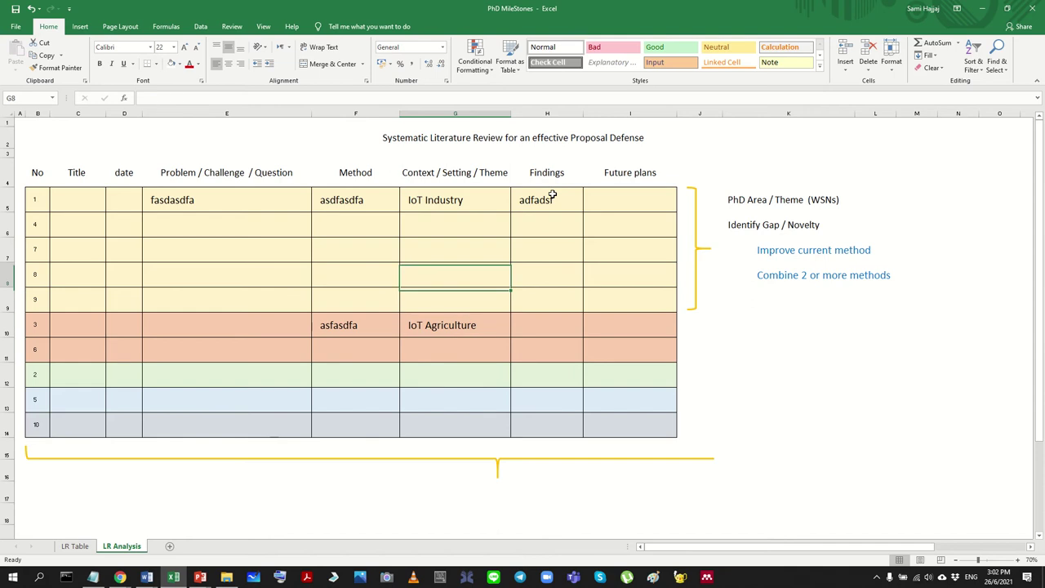
key(Up)
key(shift+Left)
key(shift+Left)
key(Left)
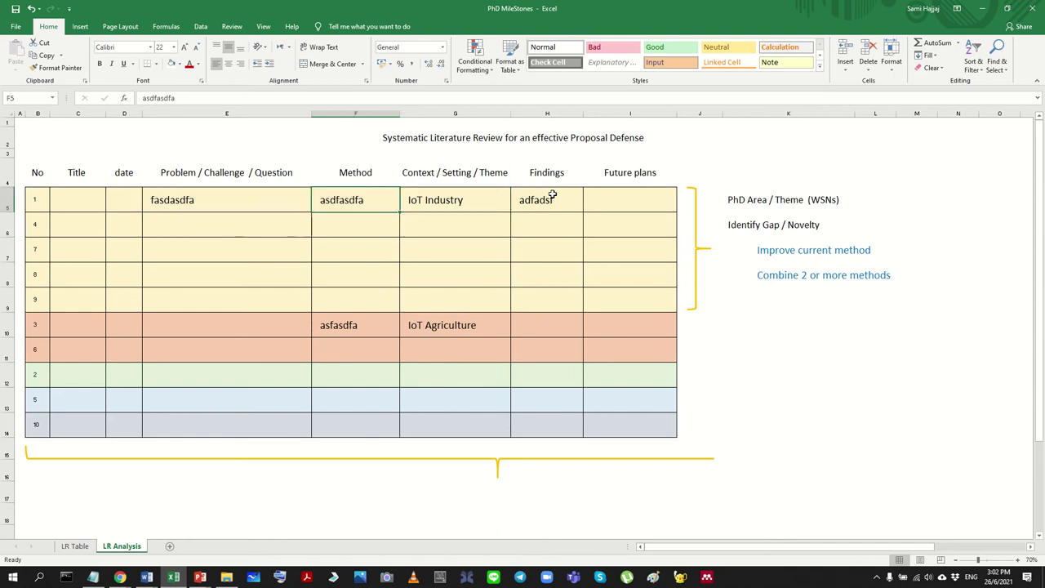
key(Left)
key(shift+Right)
key(shift+Right)
key(shift+Right)
key(shift+Right)
key(shift+Left)
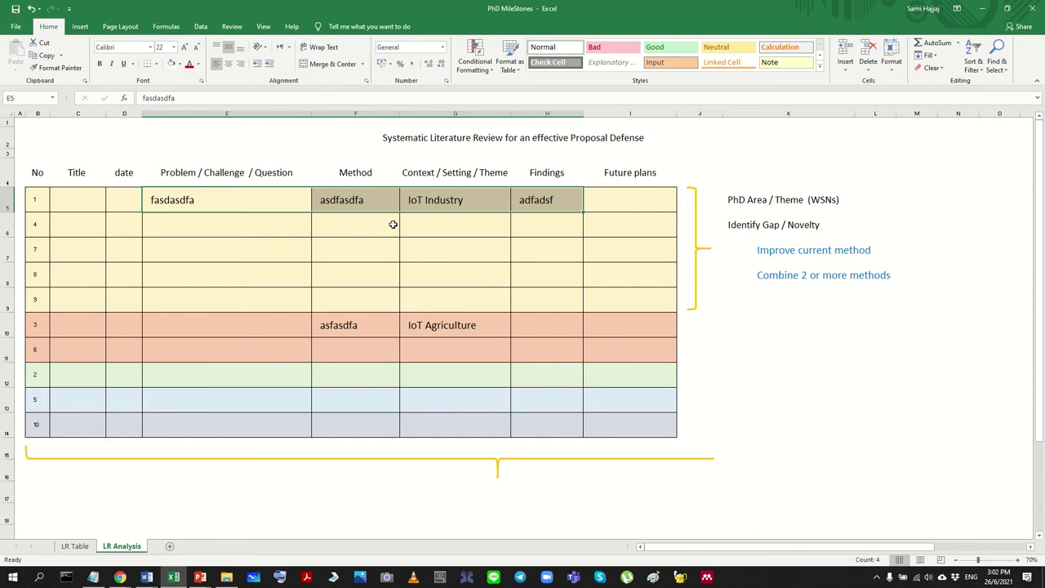
click(351, 206)
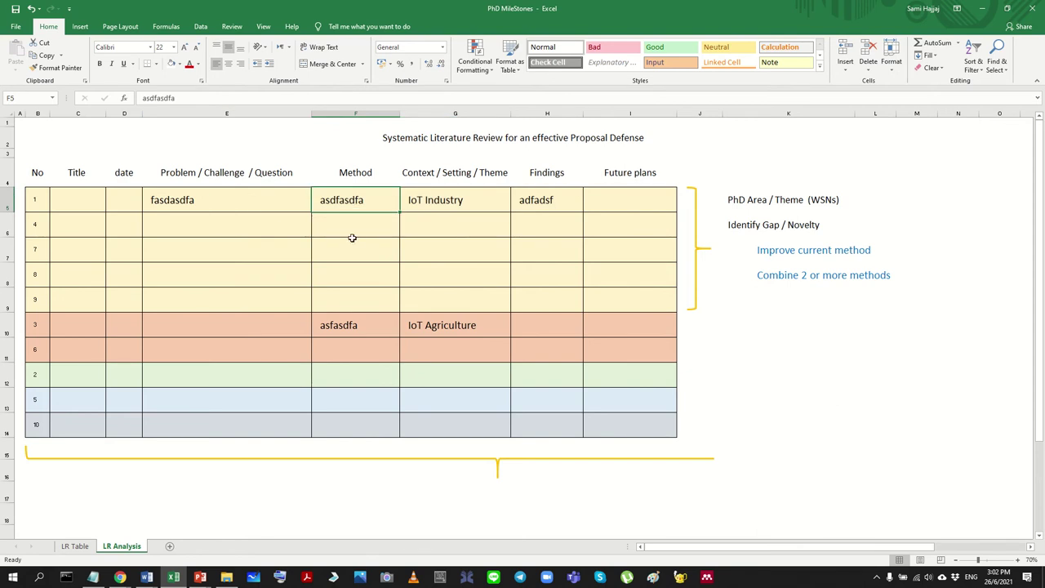
click(360, 325)
key(Right)
key(shift+Left)
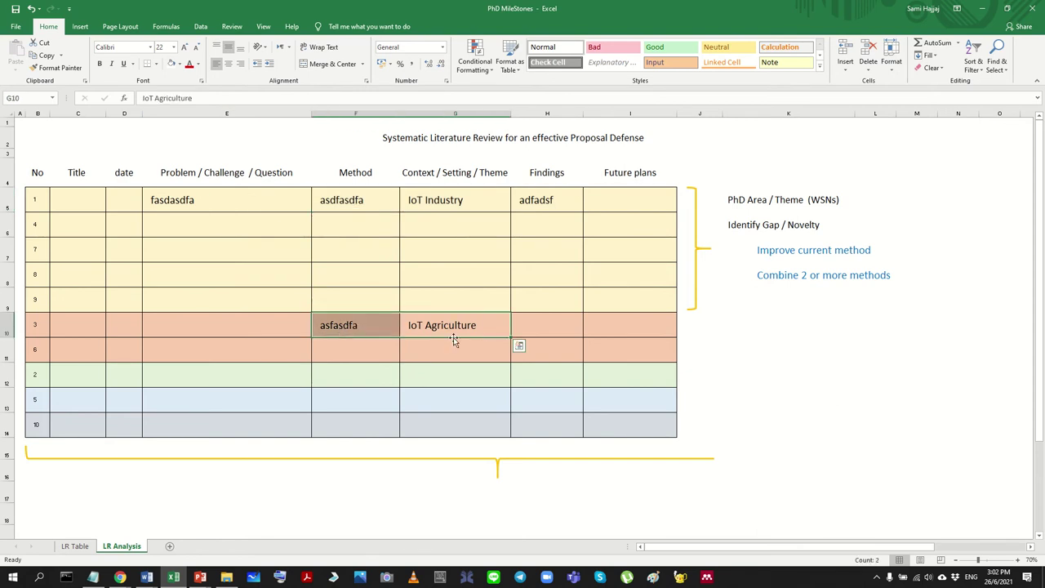
click(369, 331)
click(532, 332)
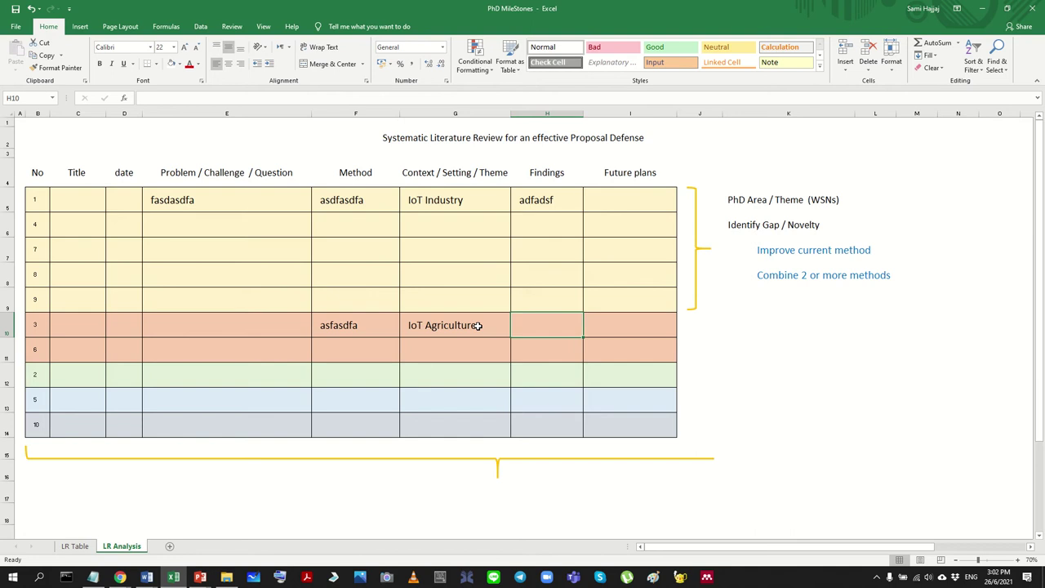
Step: Set record 3's Context / Setting / Theme in G10 to "IoT Industry" and compare its row with the yellow records
click(441, 201)
click(470, 324)
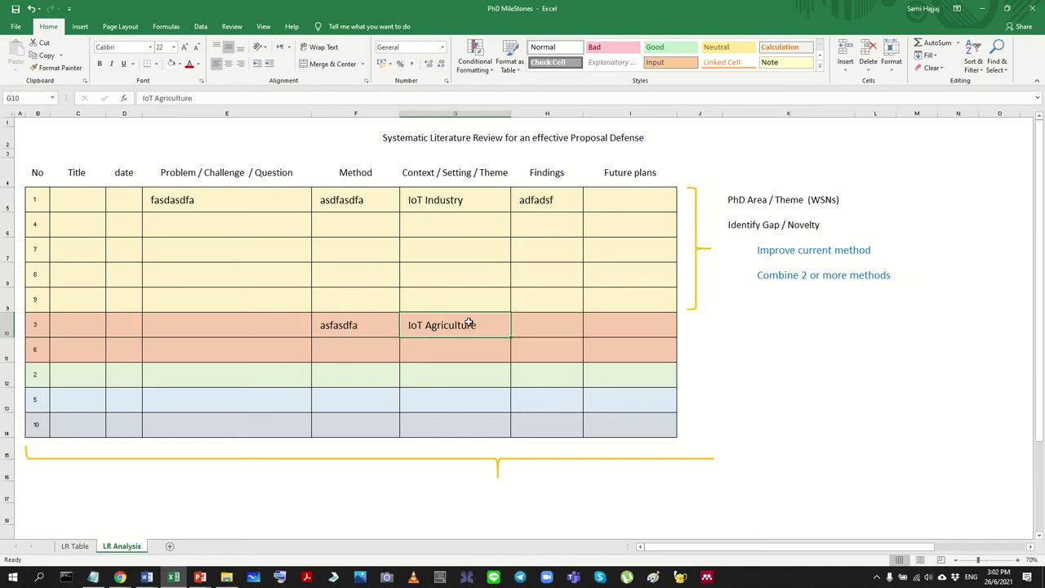
text(IoT I)
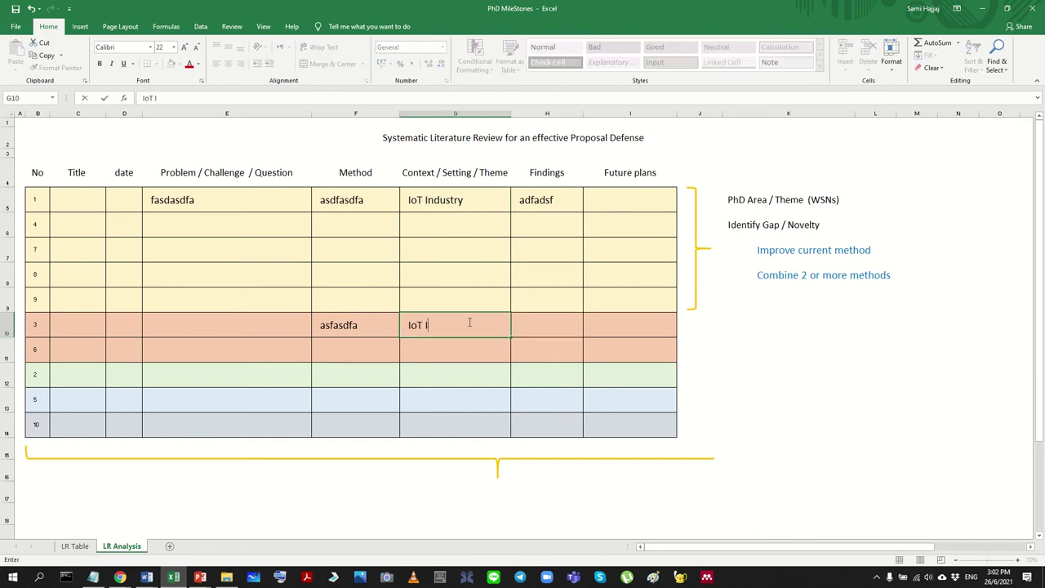
text(ndustry)
key(Return)
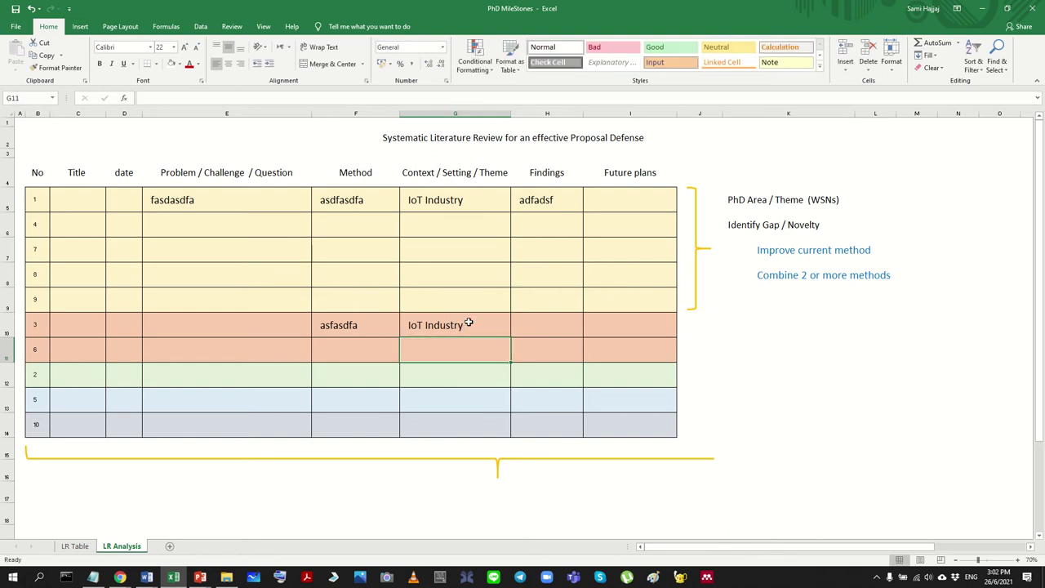
click(392, 324)
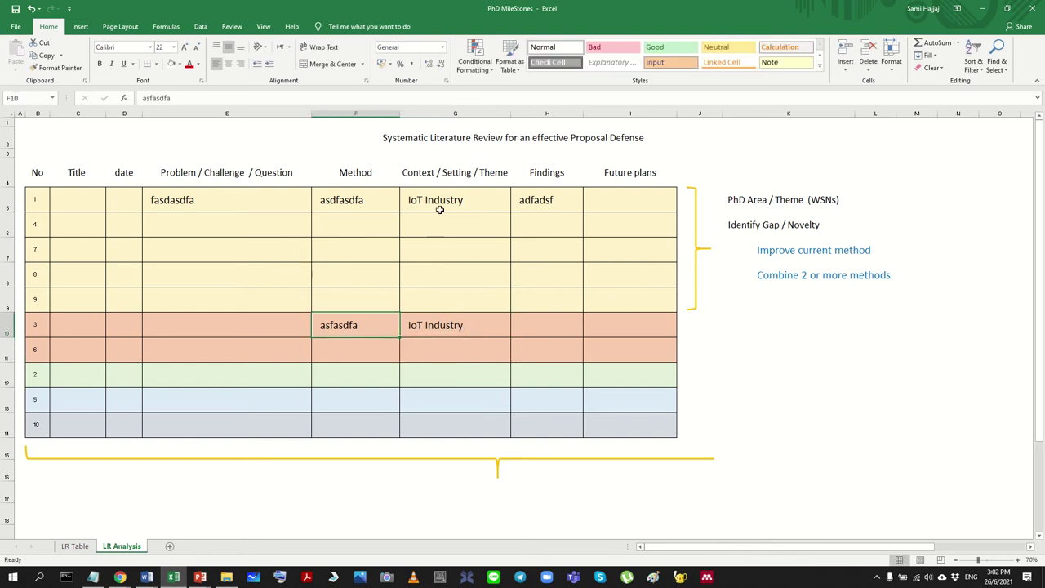
drag(366, 193, 596, 299)
click(433, 327)
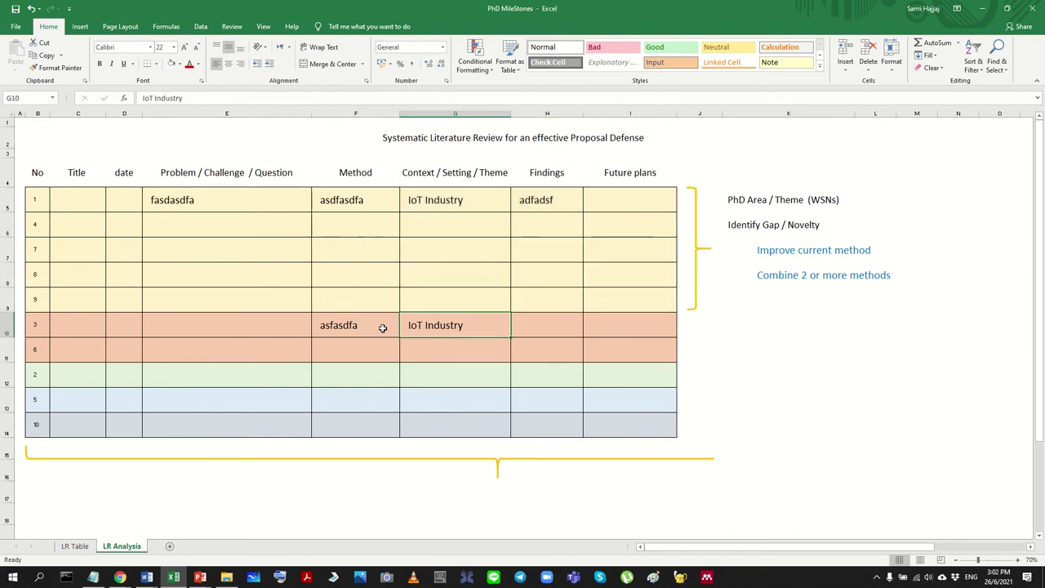
drag(382, 328, 549, 353)
Step: Restore "IoT Agriculture" as record 3's Context / Setting / Theme and compare it with record 1's context
click(470, 330)
text(IoT Agriculture)
click(465, 270)
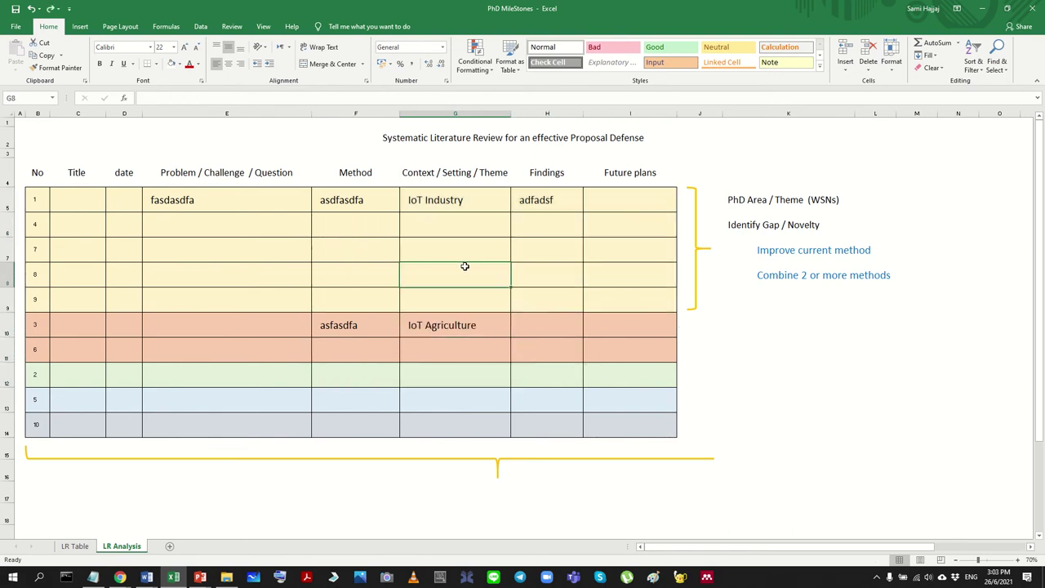
click(442, 200)
click(465, 330)
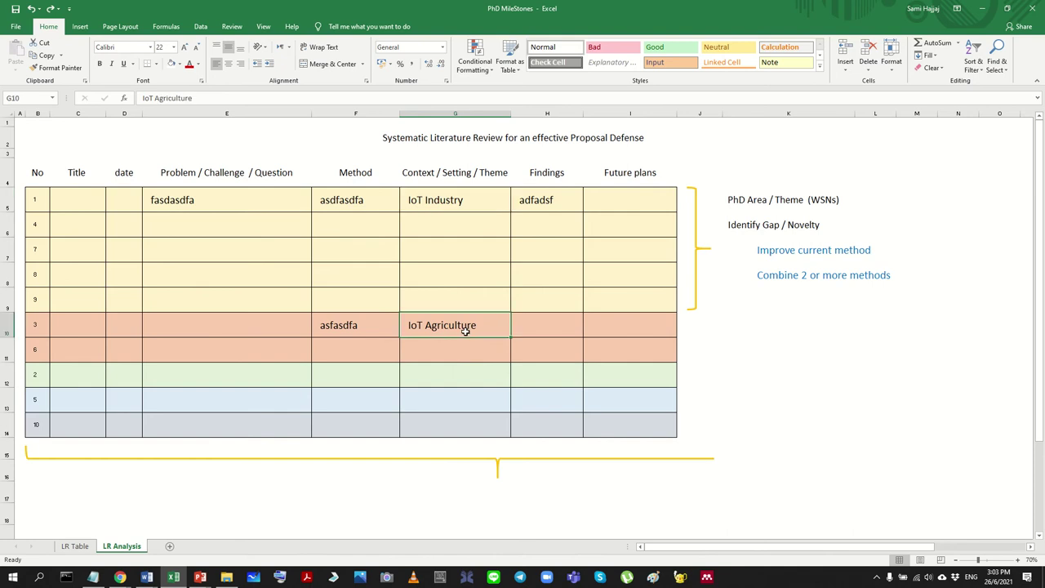
drag(336, 204, 565, 204)
click(493, 239)
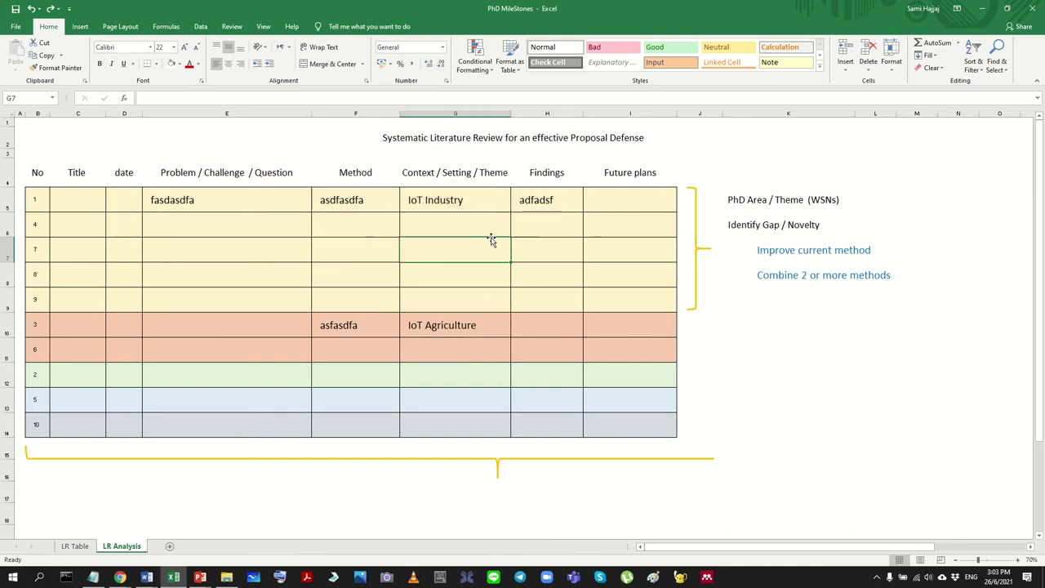
Step: Enter "sdafs" as record 7's Problem / Challenge / Question and "sdfaasdfa" as its Method
click(358, 255)
click(275, 256)
text(sdafs)
click(390, 251)
text(sdfaasdfa)
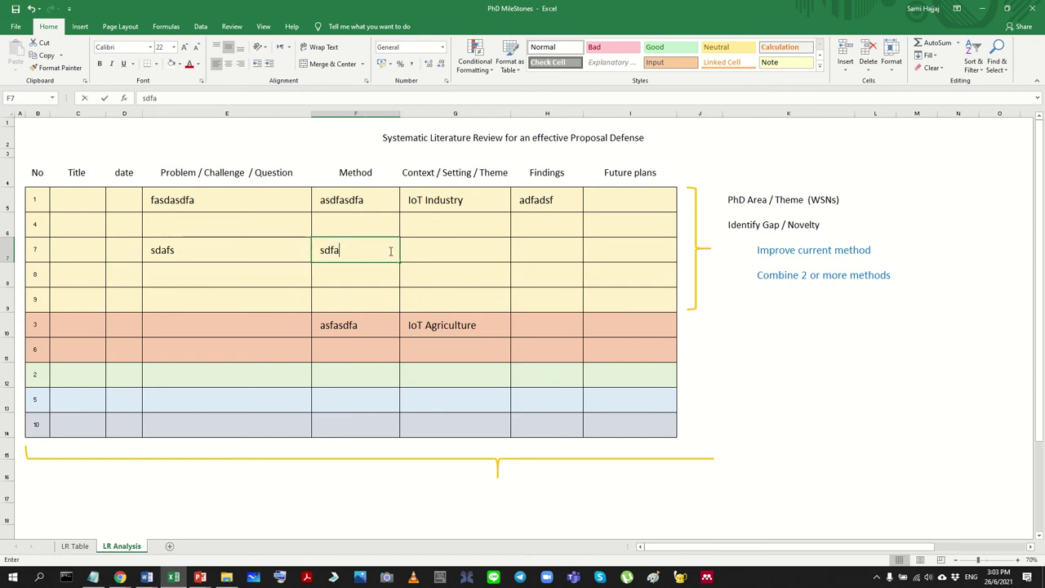
Step: Enter "asdfsafe" as record 7's Findings, leaving its Context / Setting / Theme blank
click(454, 254)
text(asdfasdf)
key(BackSpace)
key(BackSpace)
key(BackSpace)
key(BackSpace)
key(BackSpace)
key(BackSpace)
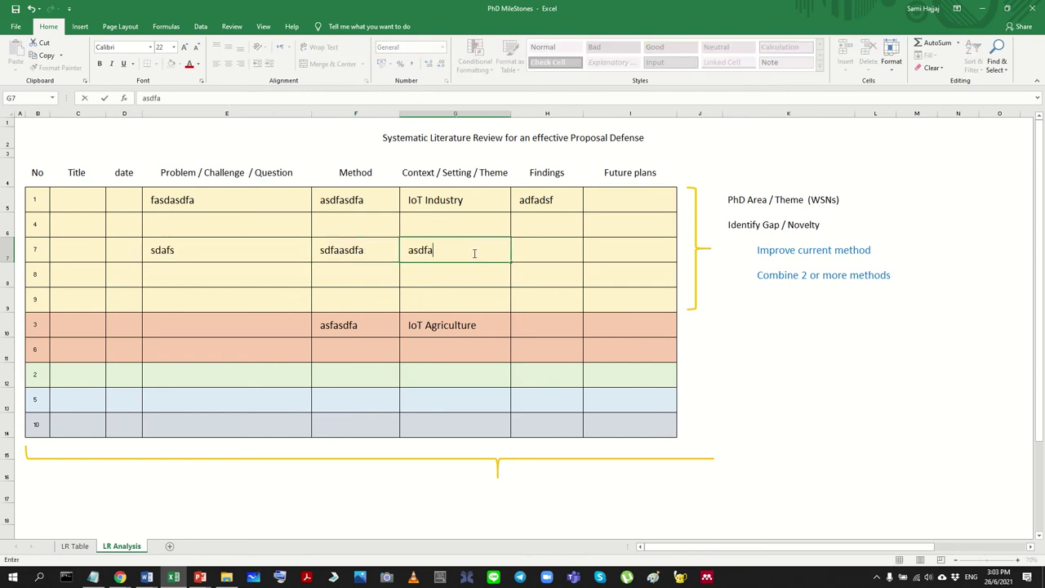
key(BackSpace)
key(BackSpace)
key(Left)
text(asdfsafe)
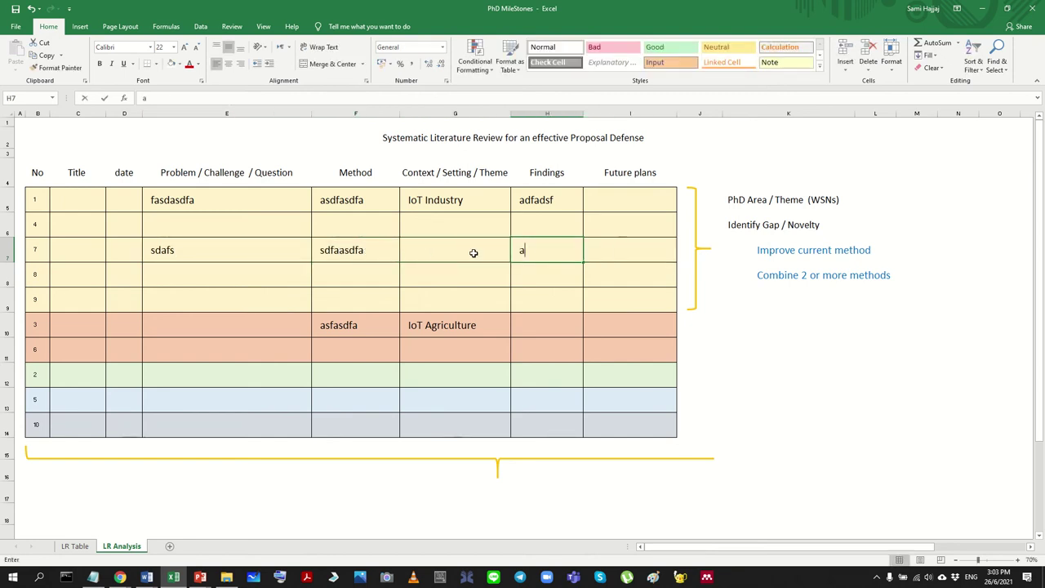
Step: Copy record 1's context "IoT Industry" into record 7's Context / Setting / Theme cell
click(475, 208)
key(ctrl+c)
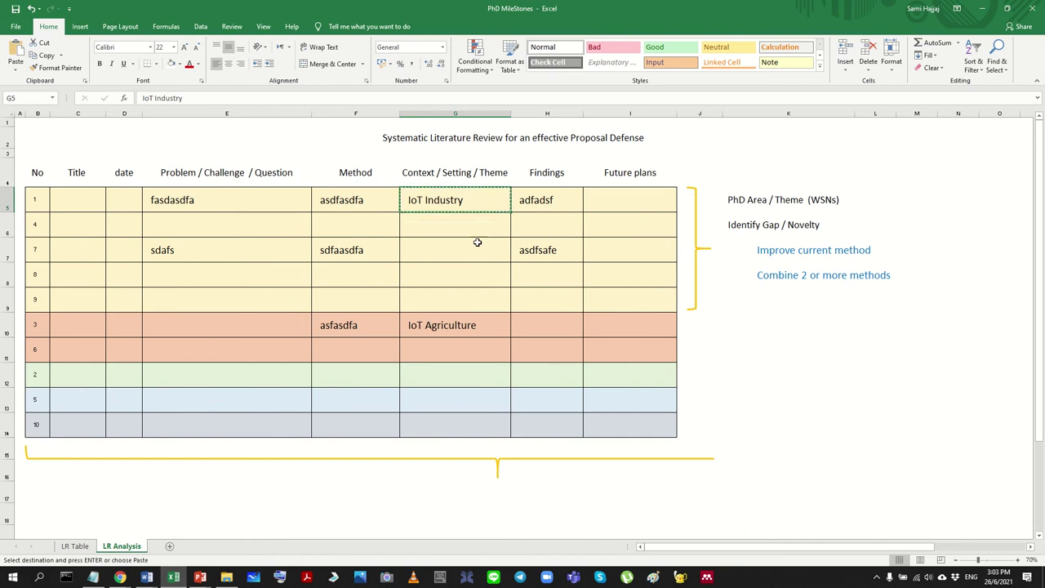
click(476, 245)
key(ctrl+v)
Step: Move the white cover rectangle down to uncover the novelty option "Apply current method in new Settings" in K9
click(882, 310)
drag(841, 335, 838, 327)
drag(323, 204, 529, 250)
drag(358, 331, 469, 327)
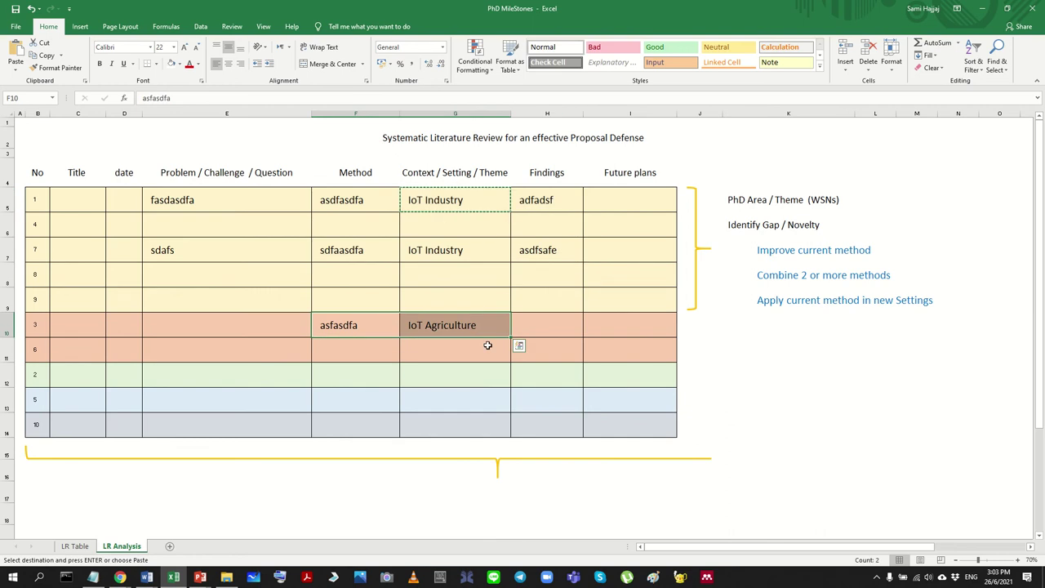
click(811, 323)
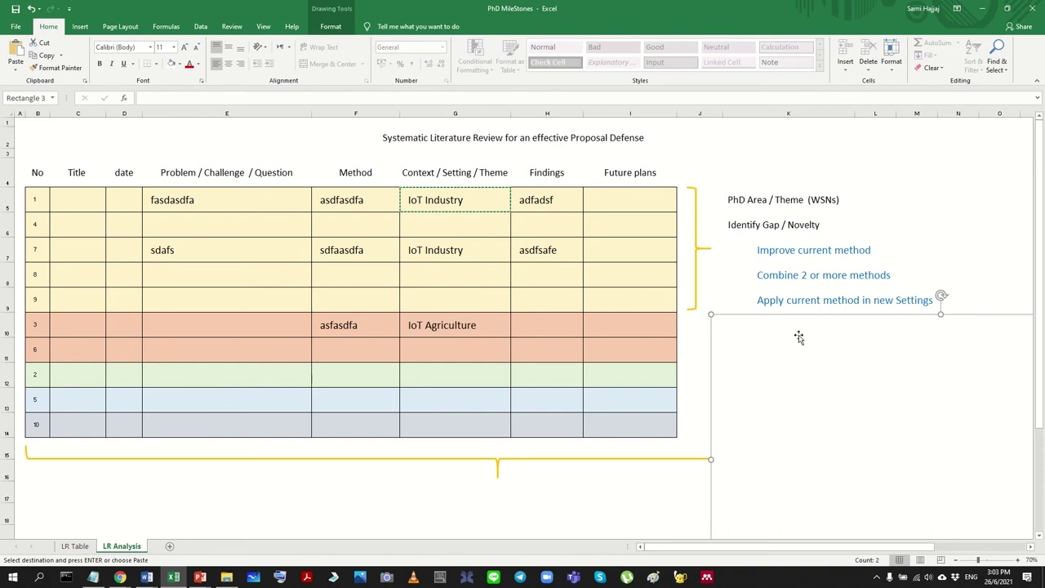
click(777, 252)
click(778, 280)
click(779, 297)
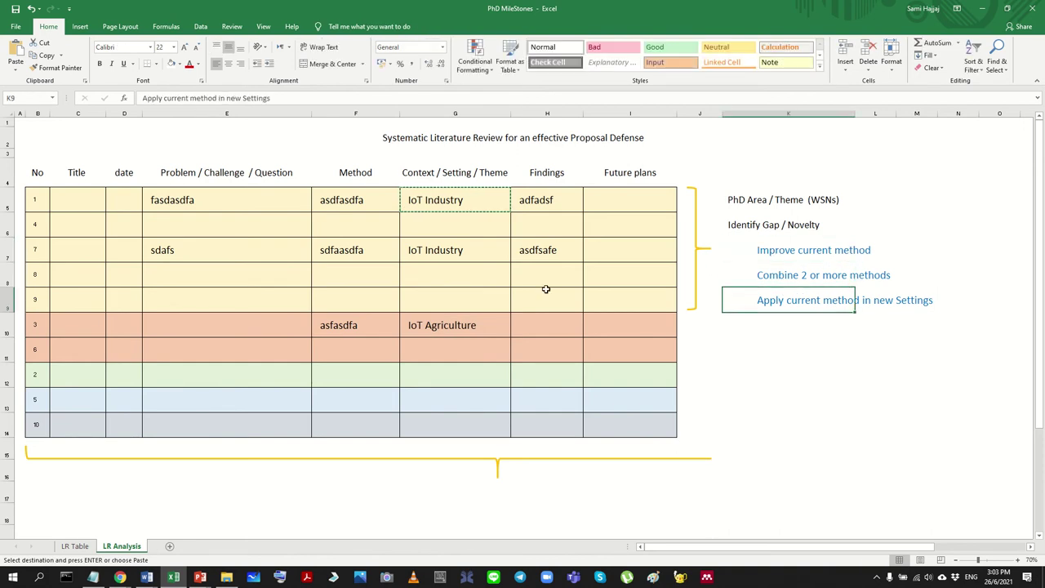
Step: Clear the entries in E5:H10 from Problem / Challenge / Question through Findings, and review the three novelty options
mouse_move(190, 207)
mouse_down()
mouse_move(551, 308)
mouse_move(569, 329)
mouse_up()
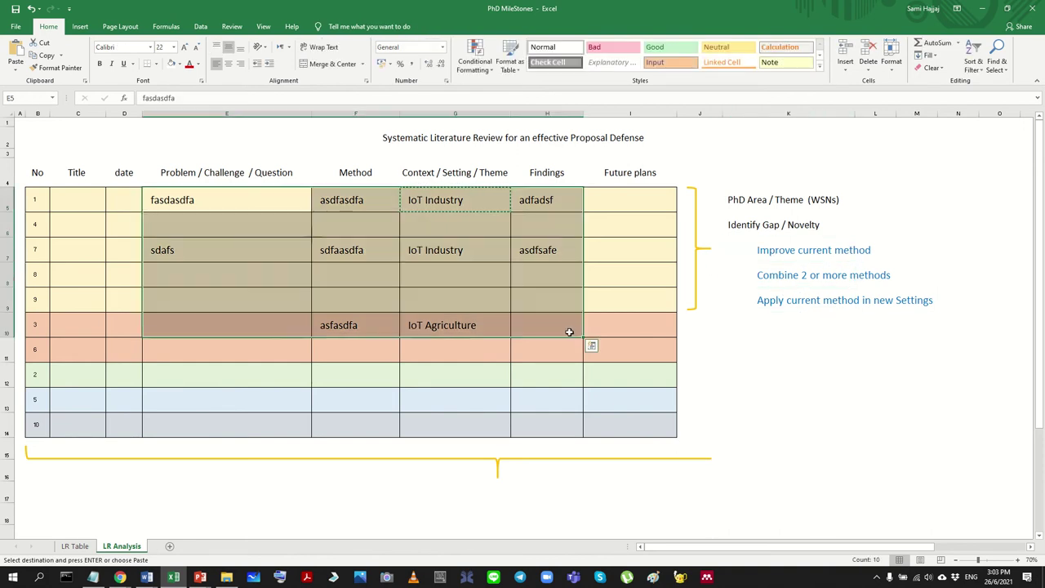
key(Delete)
click(886, 364)
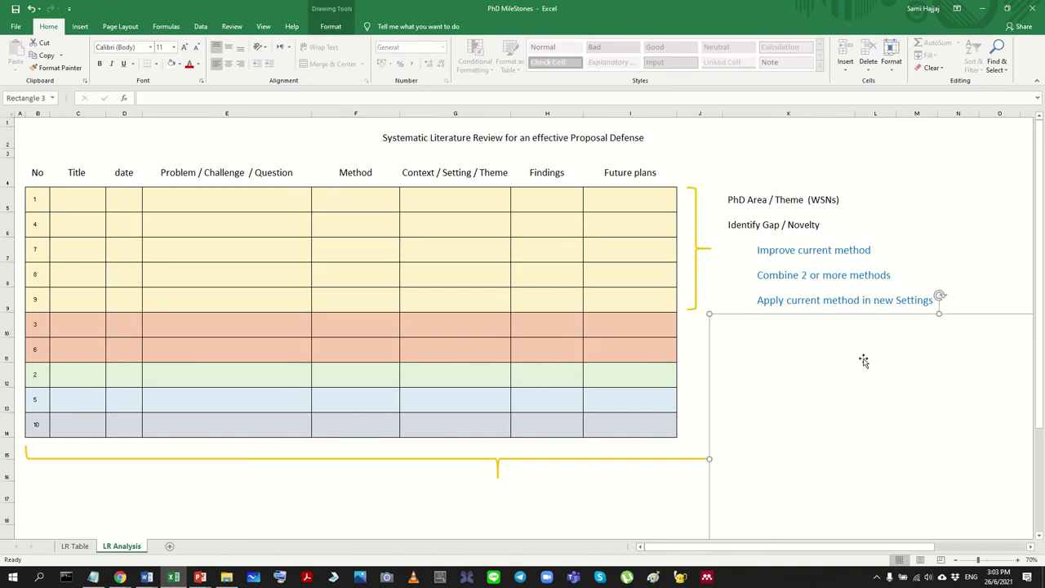
click(787, 254)
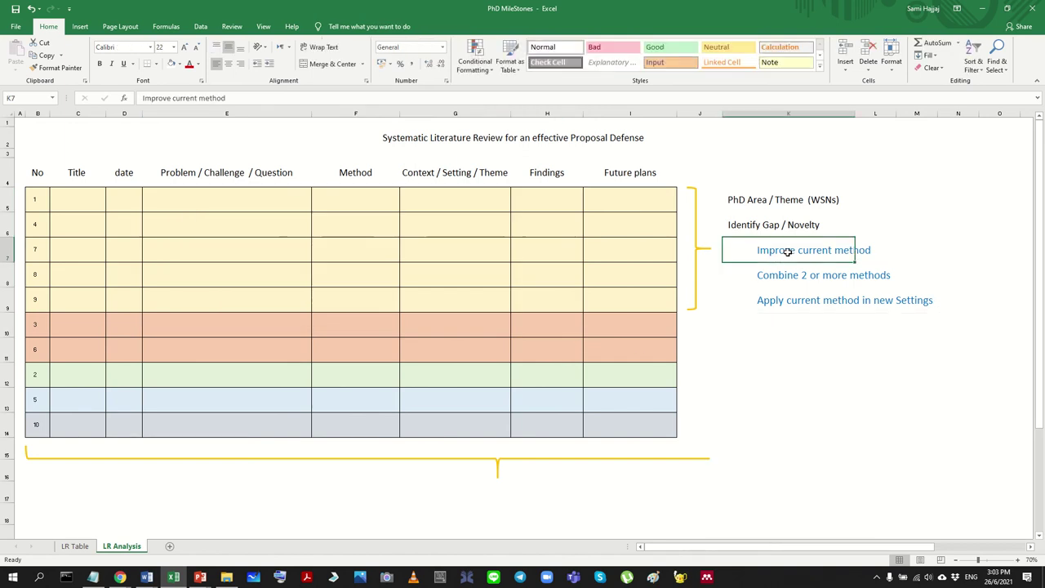
click(790, 285)
click(796, 304)
click(807, 353)
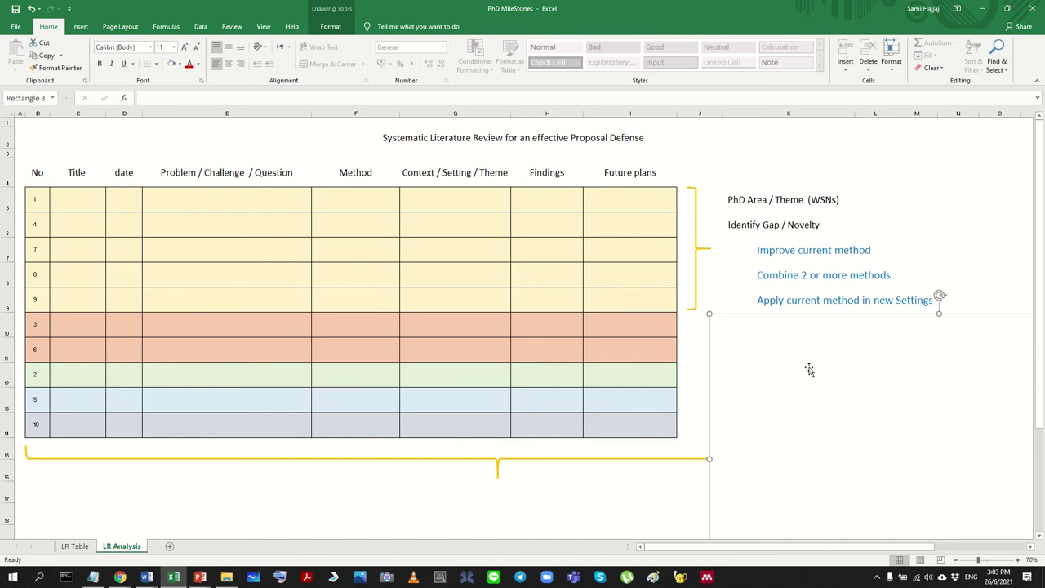
Step: Fill record 1 with the problem "fasdsaf", the method "asdfas" and the findings "asdfa"
click(199, 196)
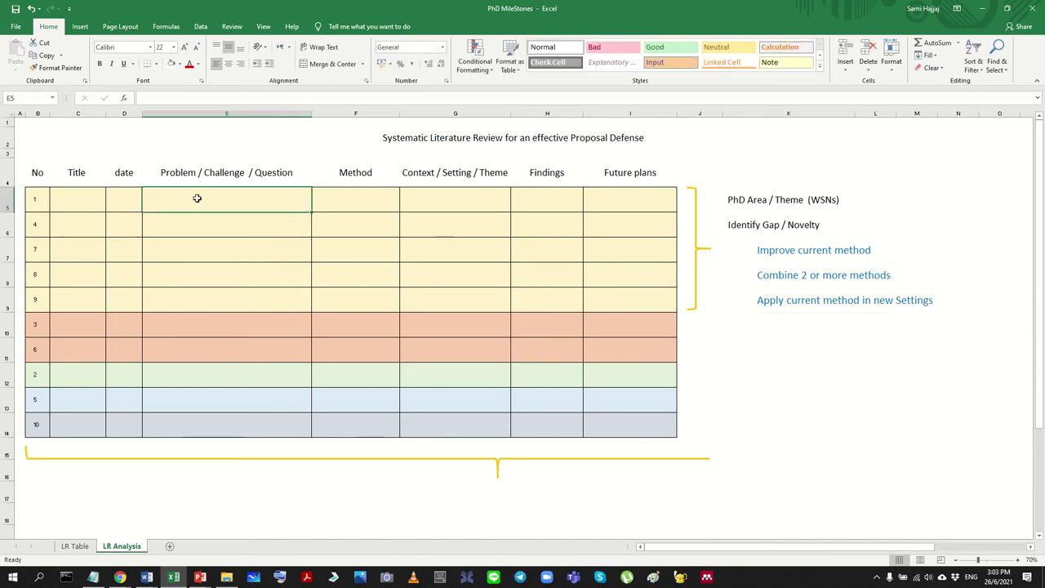
text(fasdsaf)
click(378, 203)
text(asdfas)
click(542, 205)
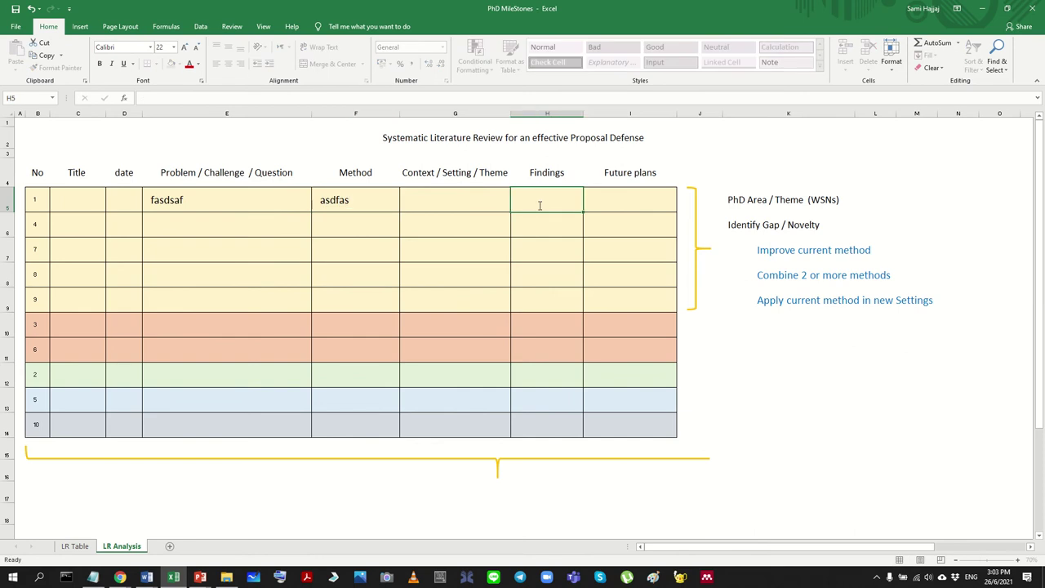
text(asdfa)
click(545, 267)
click(205, 250)
text(adfasdf)
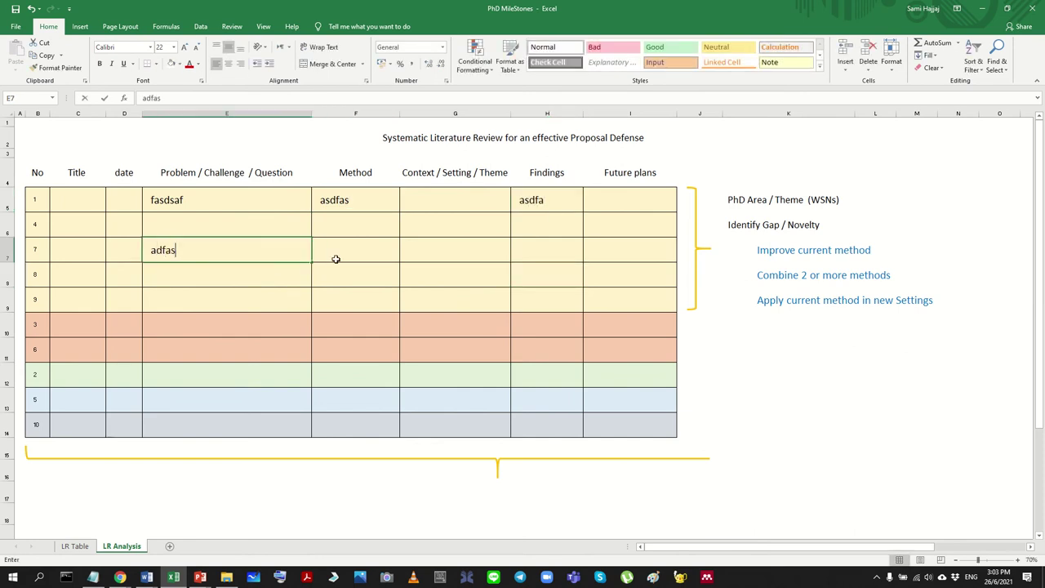
click(345, 251)
click(165, 249)
key(Delete)
Step: Fill record 7 with the problem "Zxsadfsad", the method "sdfasdfa" and the findings "dsfasdfa"
drag(188, 194, 563, 206)
drag(507, 275, 539, 278)
drag(548, 327, 239, 333)
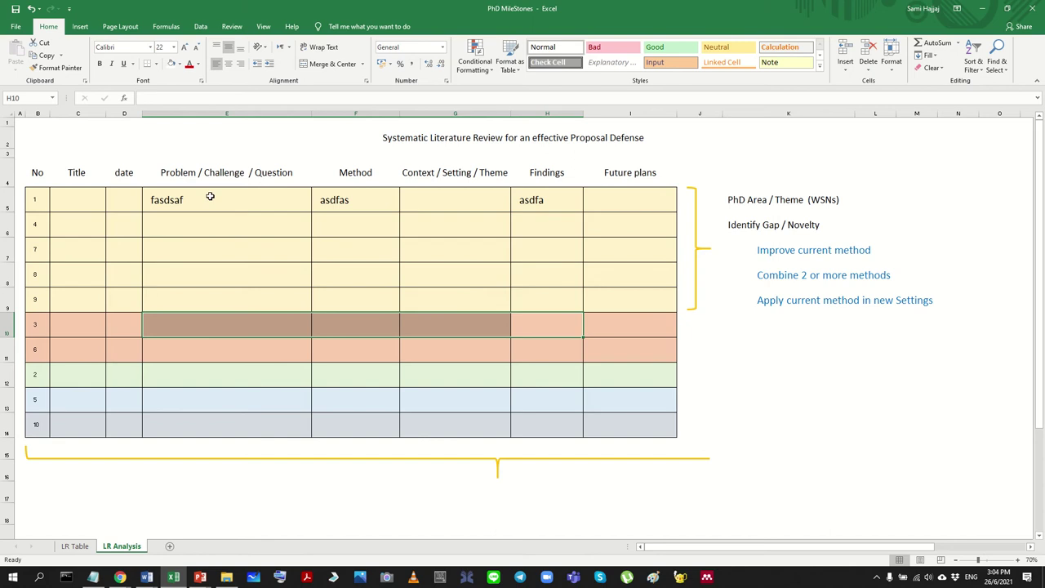
drag(208, 196, 539, 192)
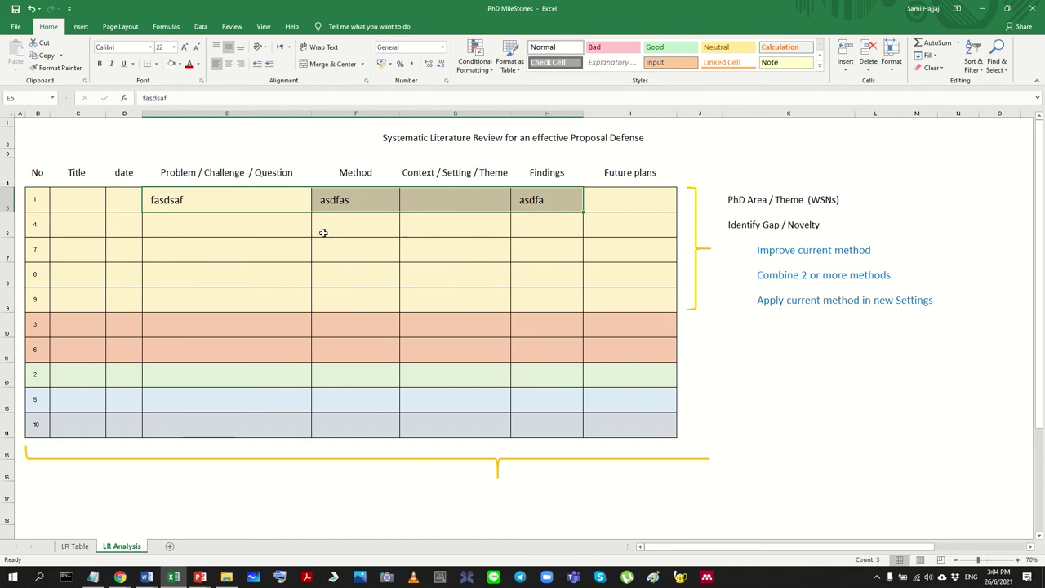
click(258, 250)
text(Zxsadfsad)
click(343, 250)
text(sdfasdfa)
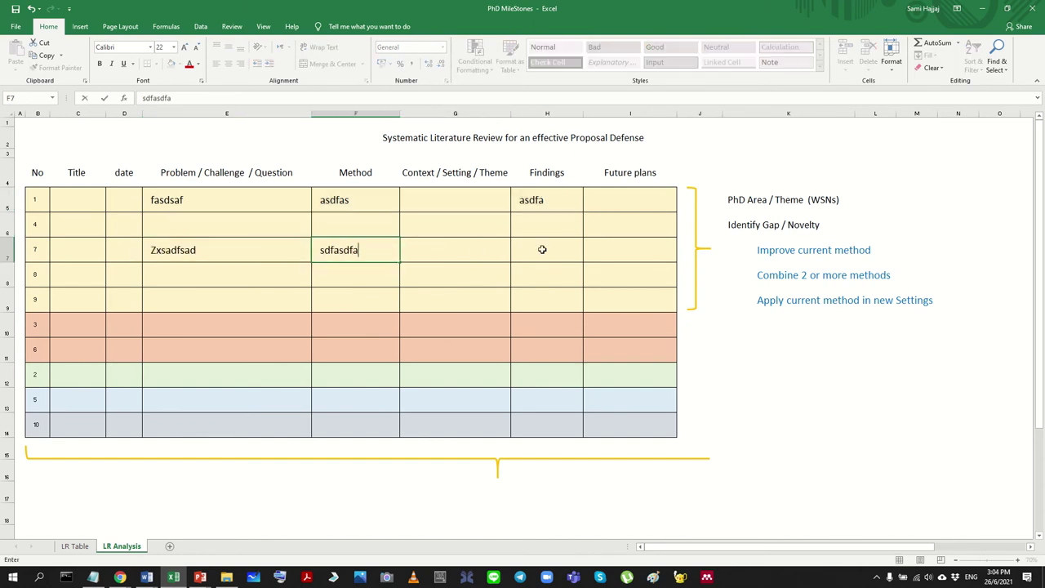
click(541, 248)
text(dsfasdfa)
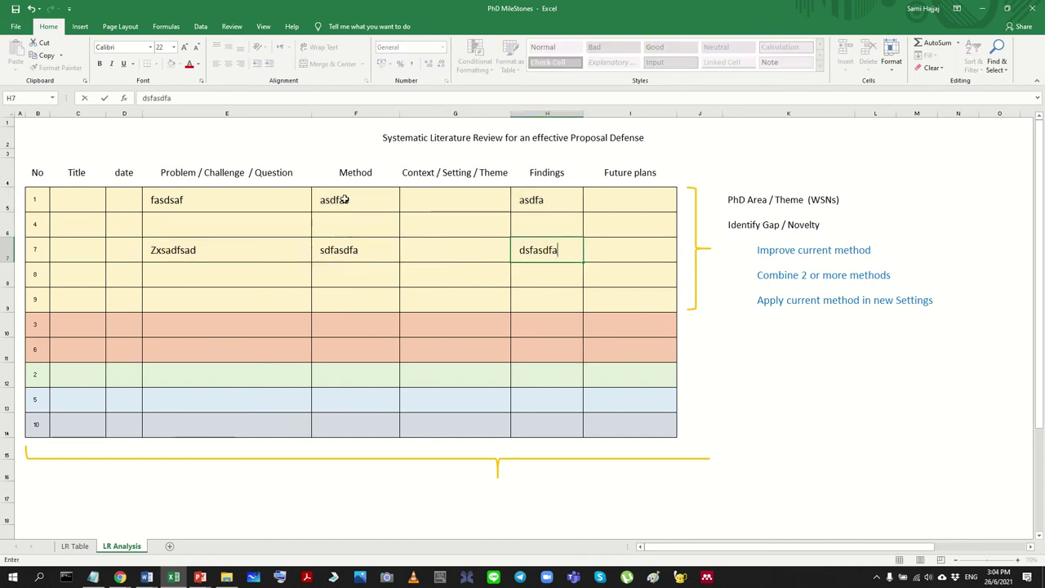
Step: Compare the methods of records 1 and 7, along with their problems and findings
drag(338, 205, 345, 259)
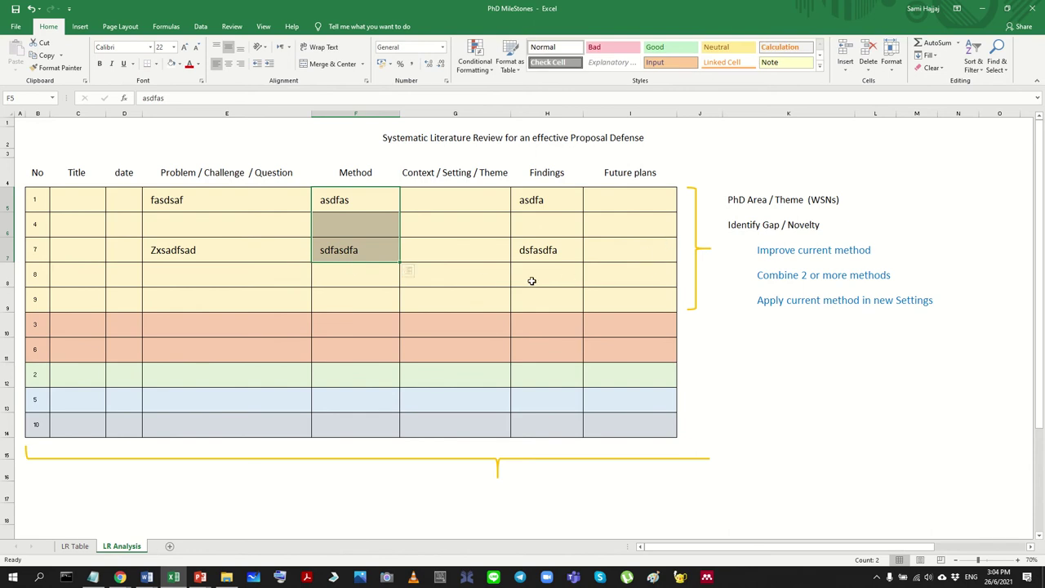
click(366, 324)
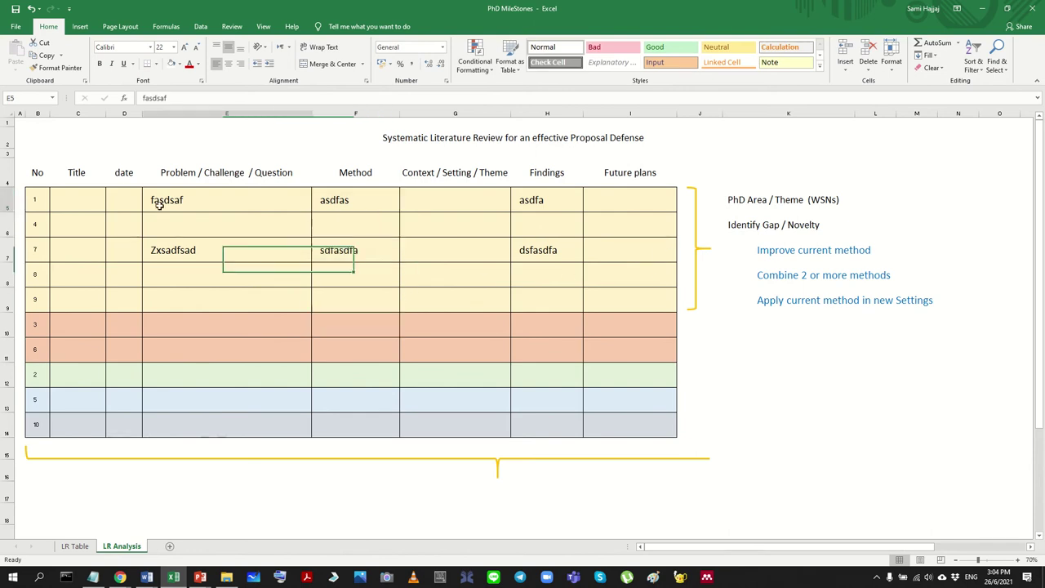
drag(152, 205, 593, 256)
click(359, 350)
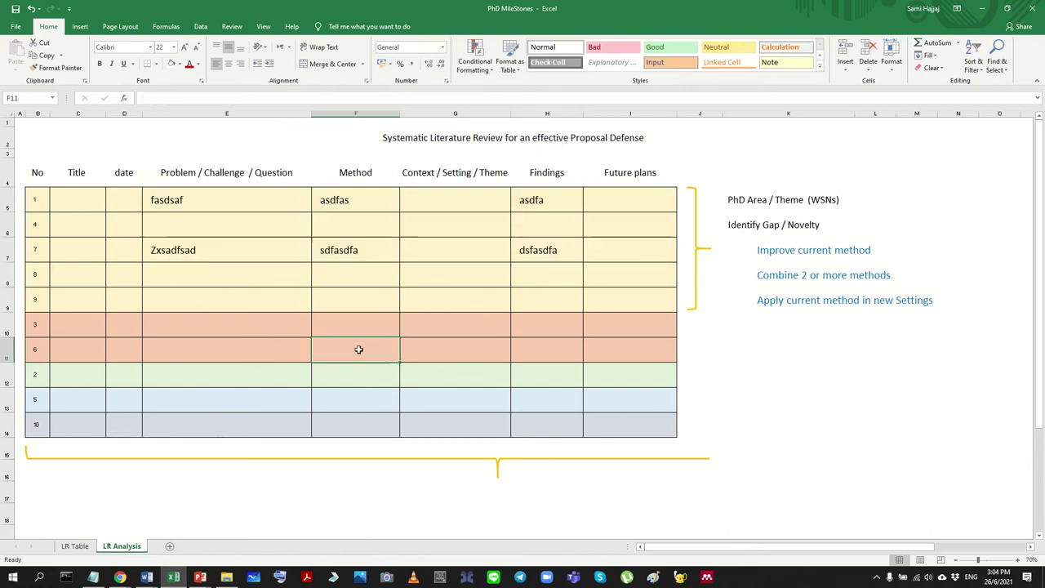
Step: Fill record 6's method with "sdfasdfa" and move the white cover rectangle down to uncover "PhD Research Statement"
text(sdfasdfa)
click(506, 355)
click(782, 343)
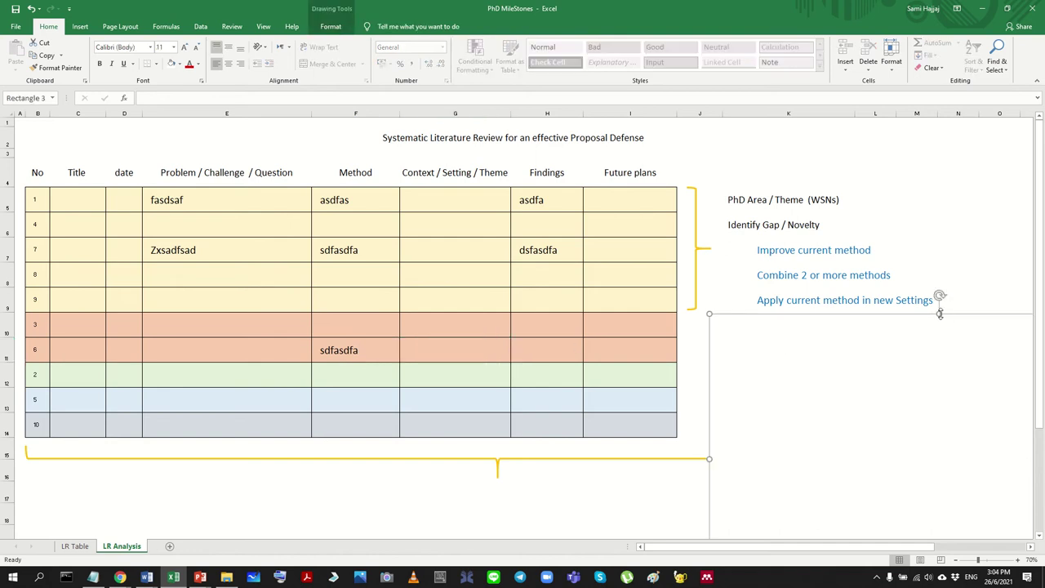
key(Delete)
key(ctrl+z)
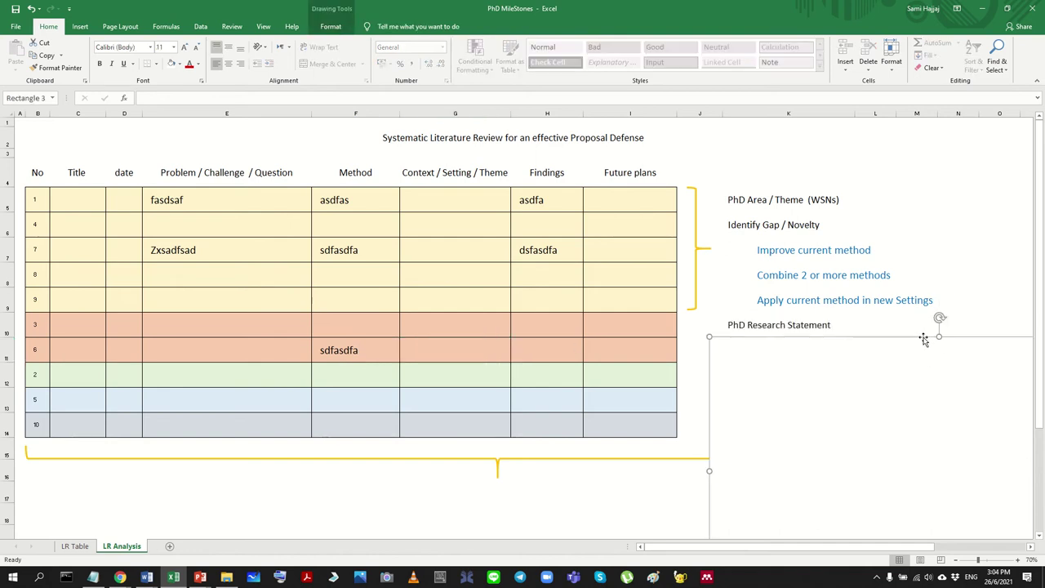
Step: Review the three novelty options, and clear the method of record 6 and the entries of record 7 from problem through findings
drag(793, 259, 907, 300)
click(858, 378)
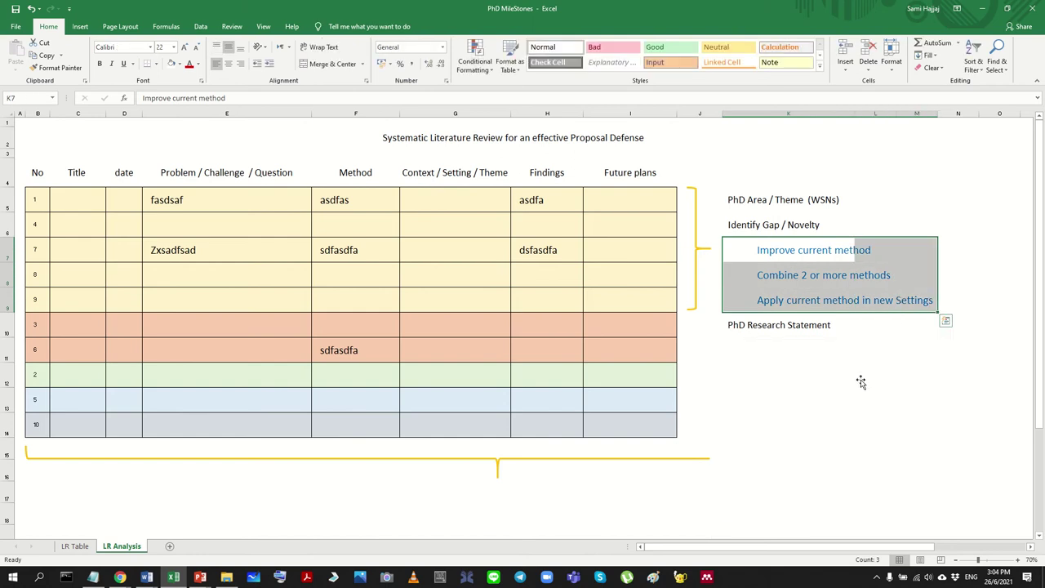
click(350, 352)
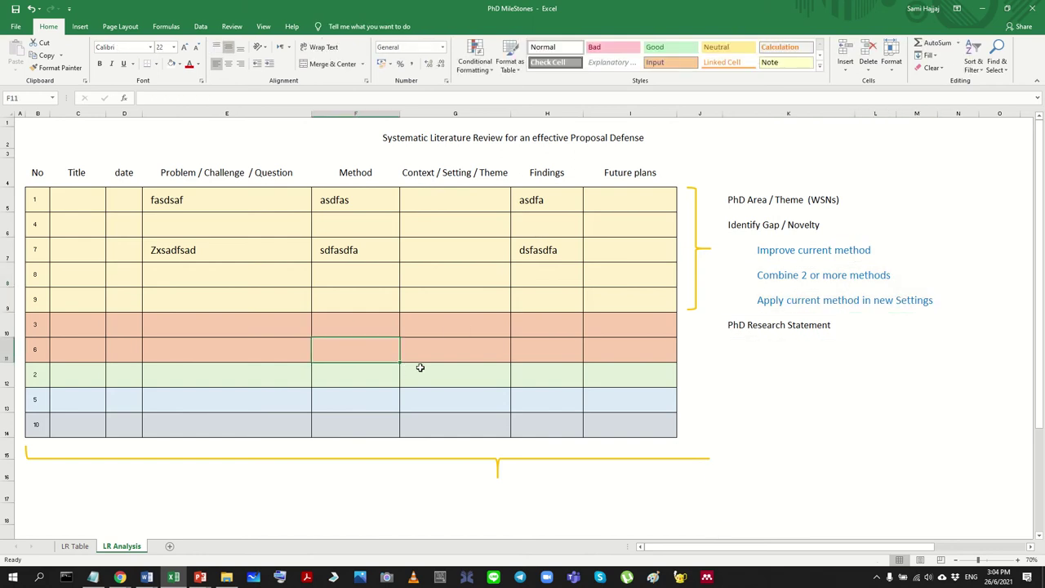
click(761, 363)
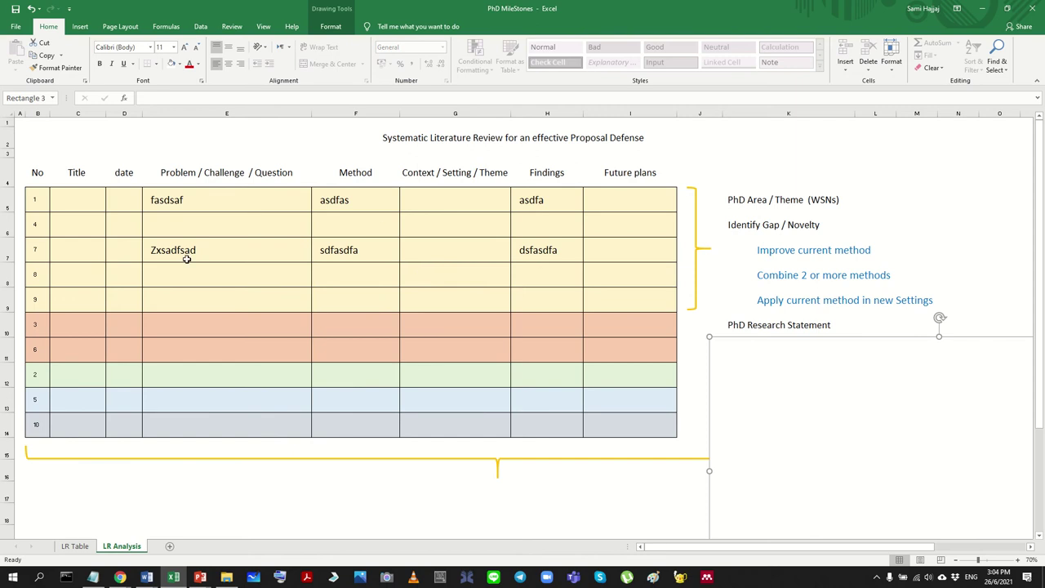
drag(187, 259, 536, 247)
key(Delete)
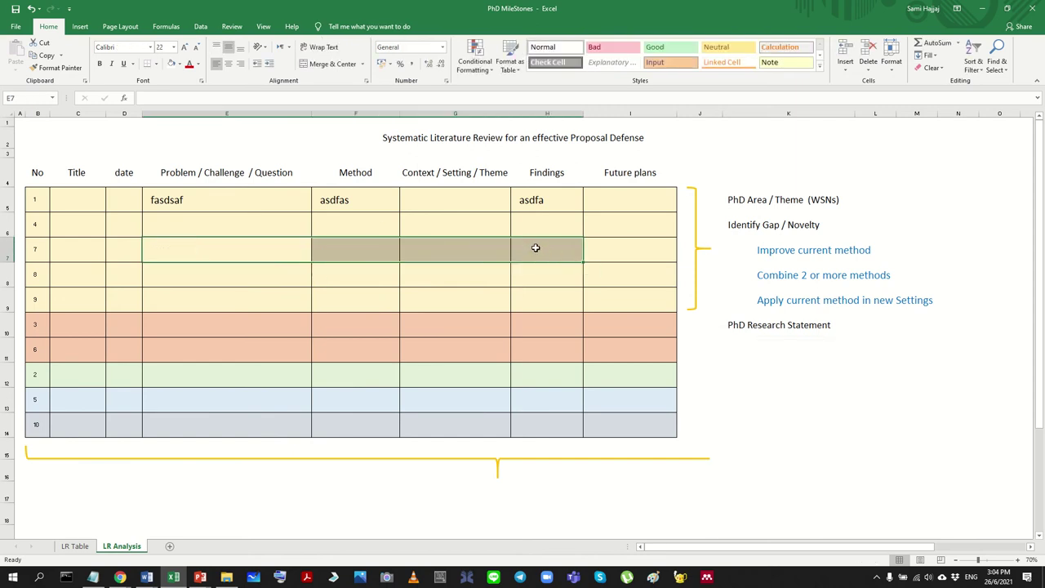
Step: Change the font colour of the novelty option "Improve current method" to red
click(792, 325)
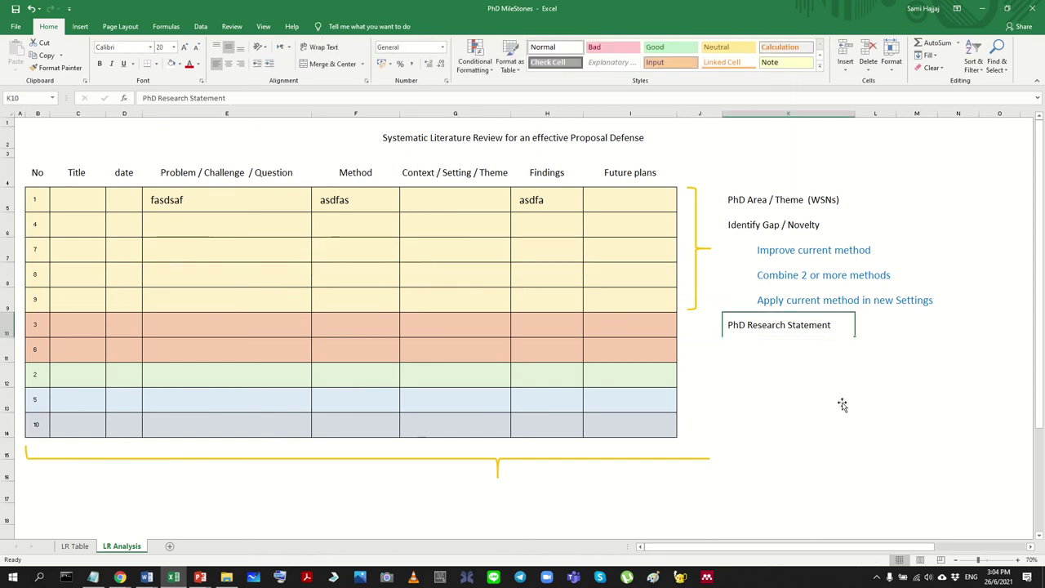
click(843, 405)
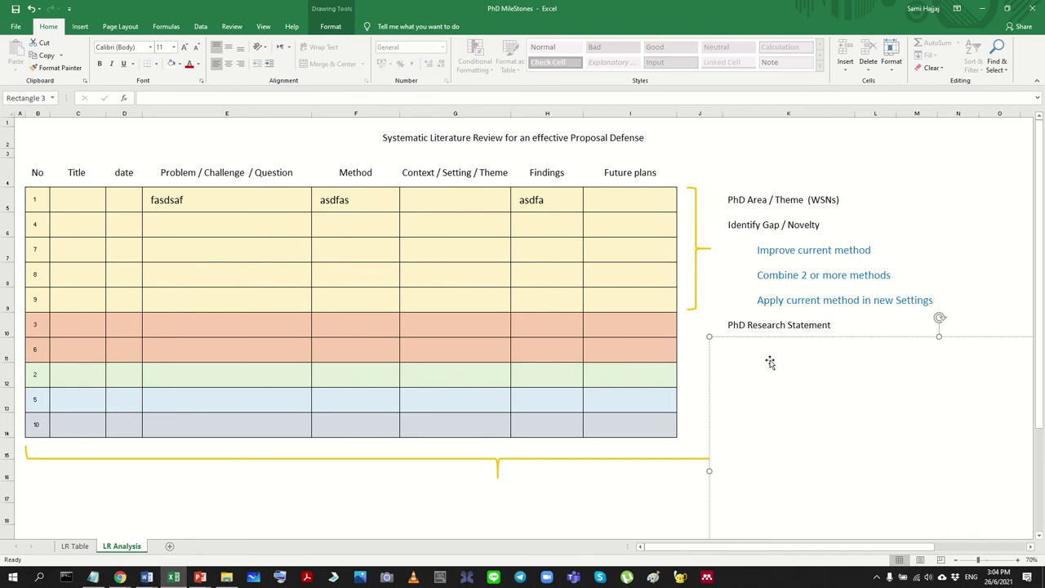
click(249, 217)
click(805, 255)
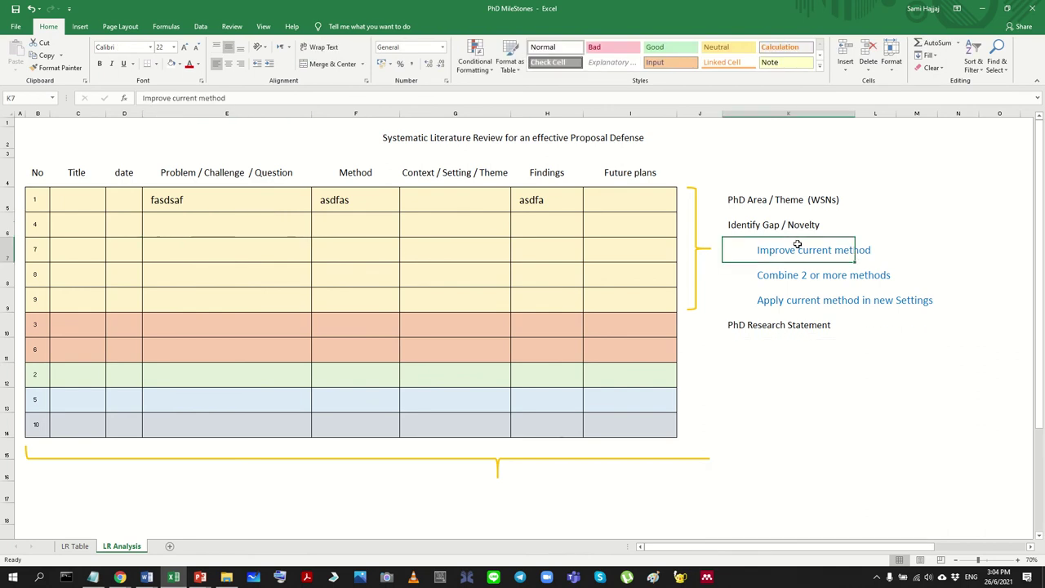
click(189, 64)
click(890, 403)
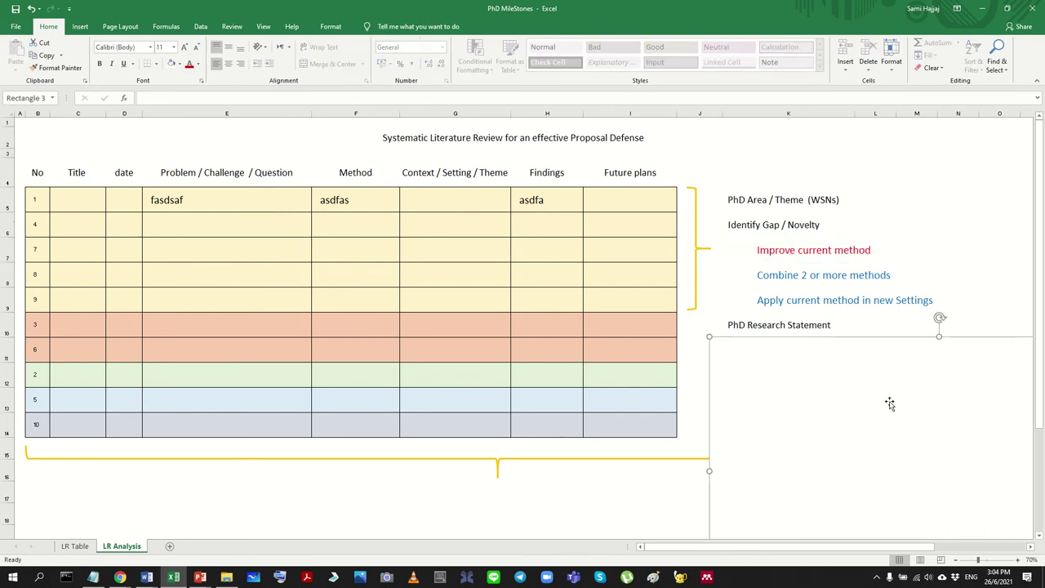
Step: Examine the problem, method and findings of record 1 as the basis for the PhD Research Statement
click(760, 323)
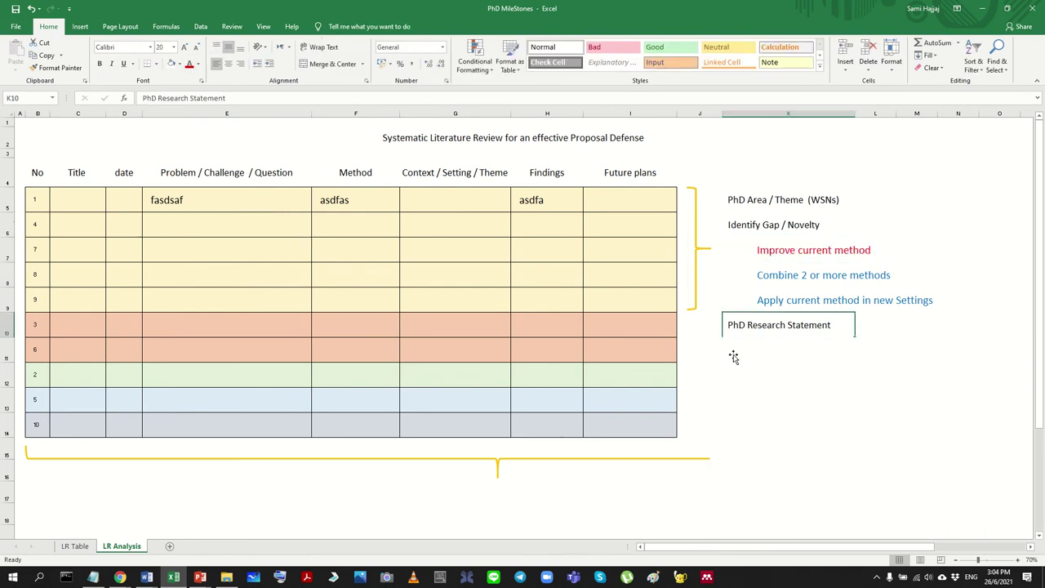
click(790, 362)
mouse_move(784, 352)
mouse_down()
mouse_move(781, 362)
mouse_move(778, 348)
mouse_up()
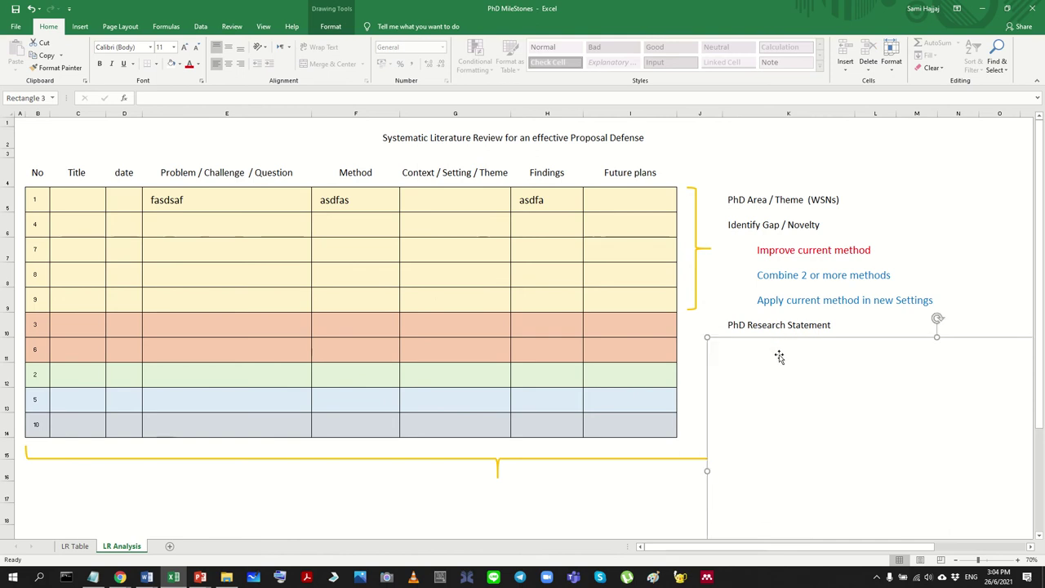
click(197, 198)
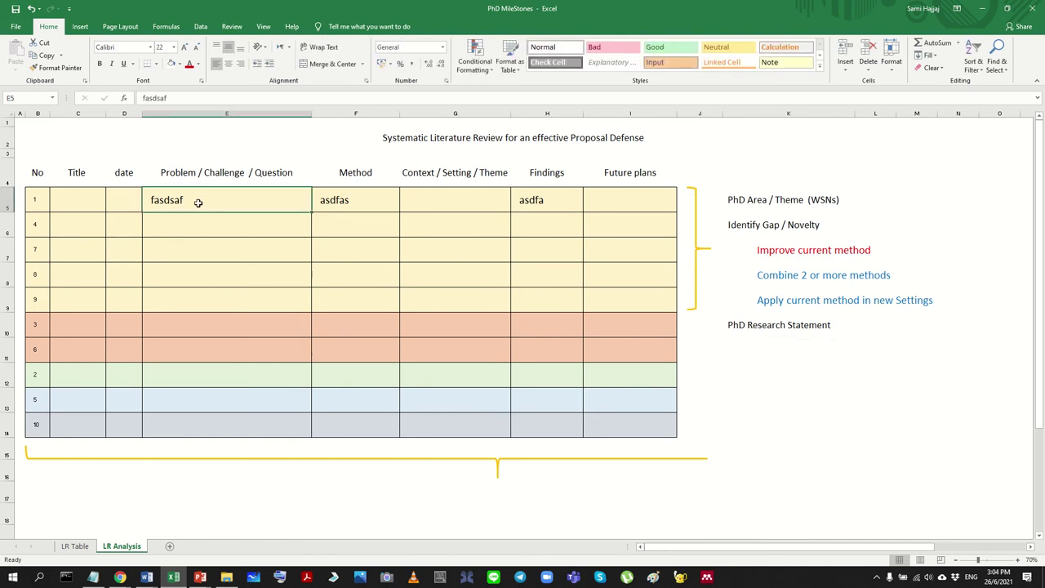
click(357, 200)
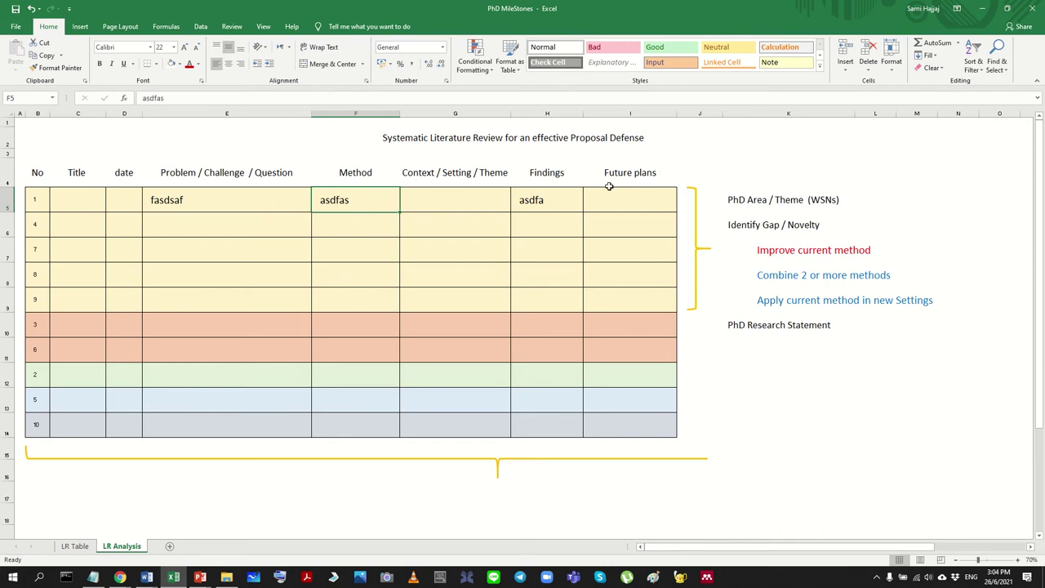
click(544, 201)
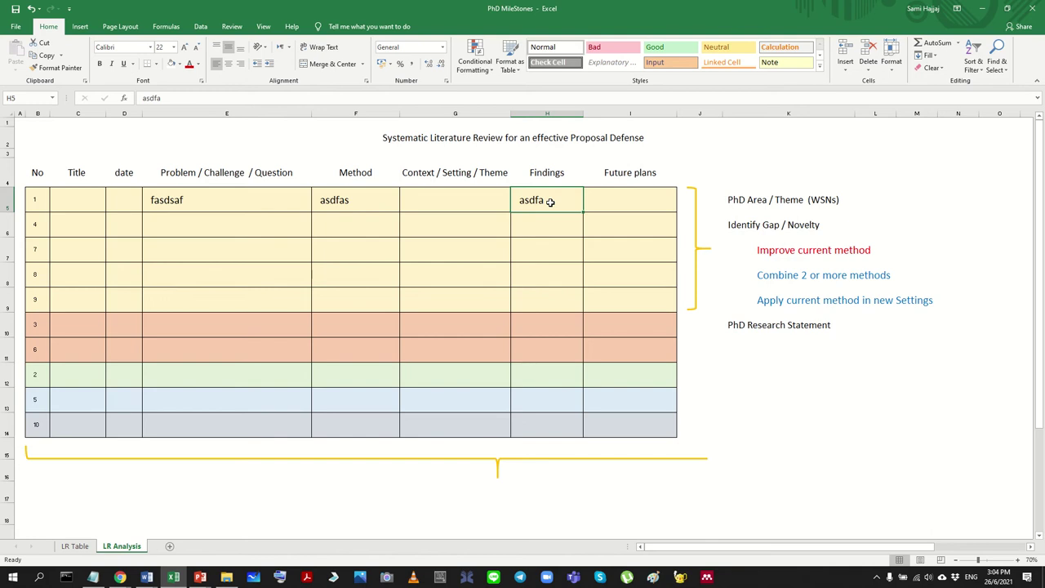
click(544, 238)
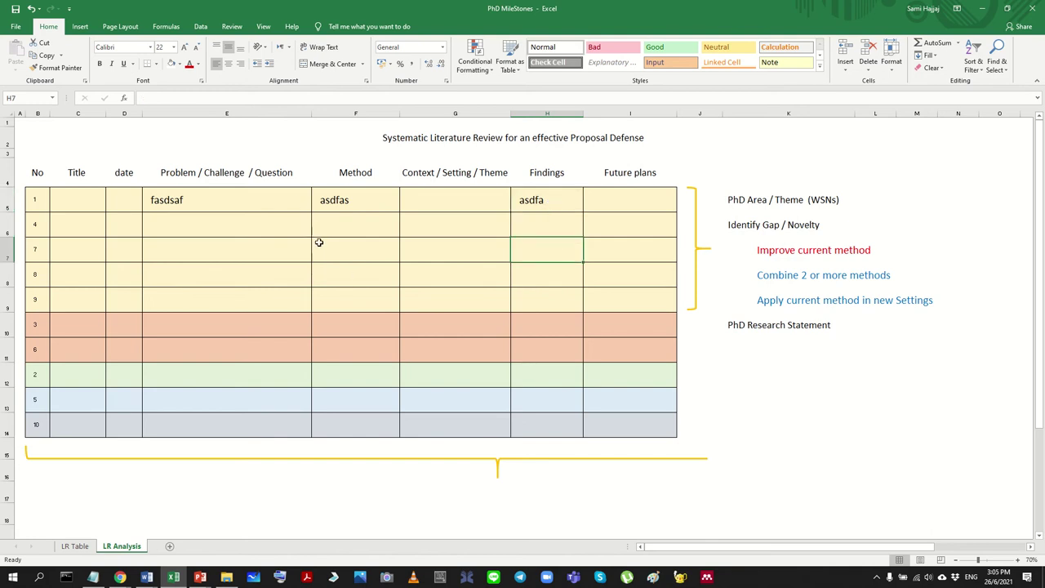
click(347, 199)
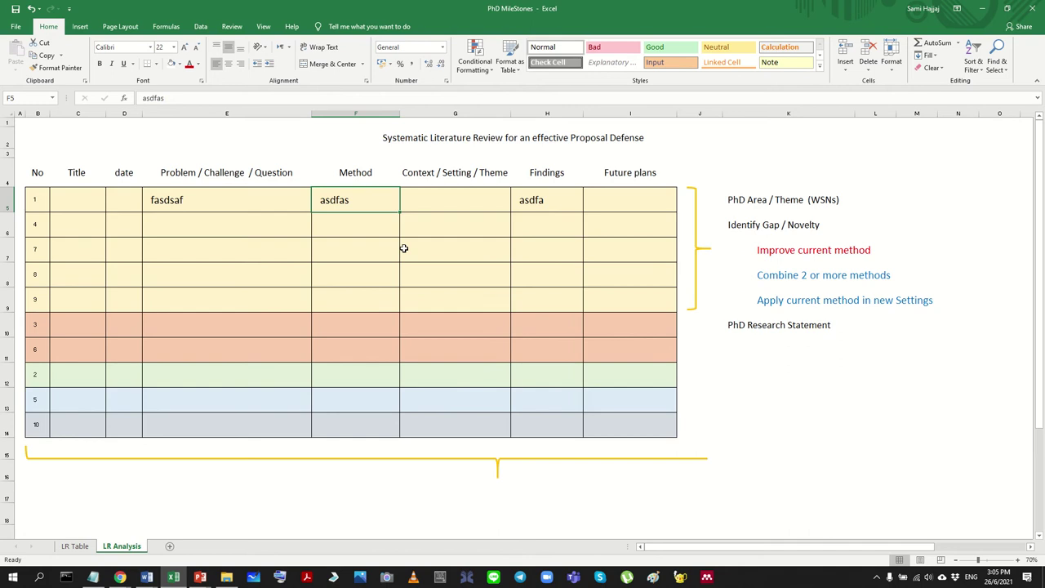
Step: Move the cover rectangle down to uncover "PhD Prposed Hypo / Objectives", and compare that item with record 1's method
click(769, 323)
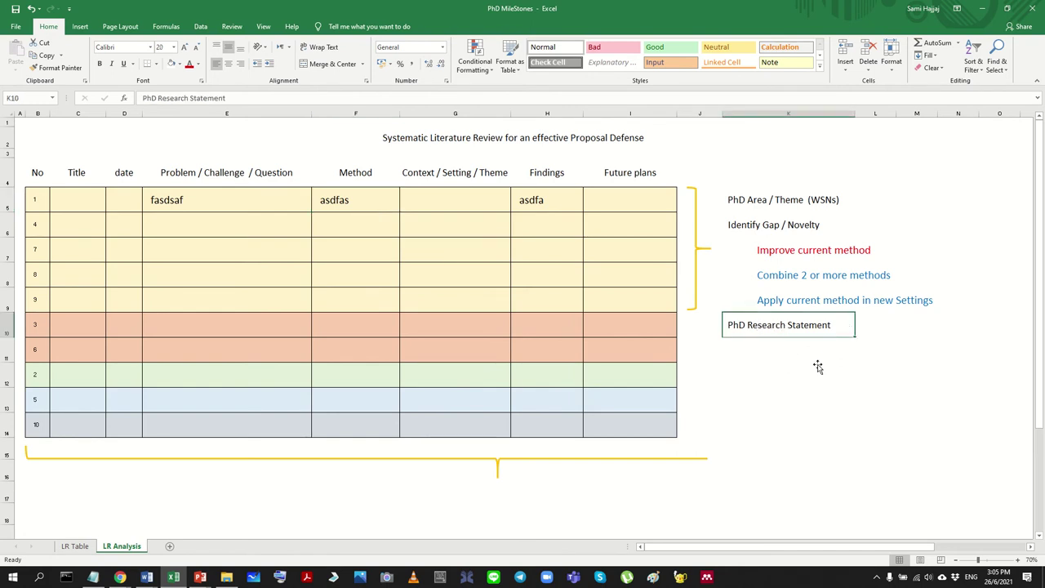
drag(818, 365, 816, 392)
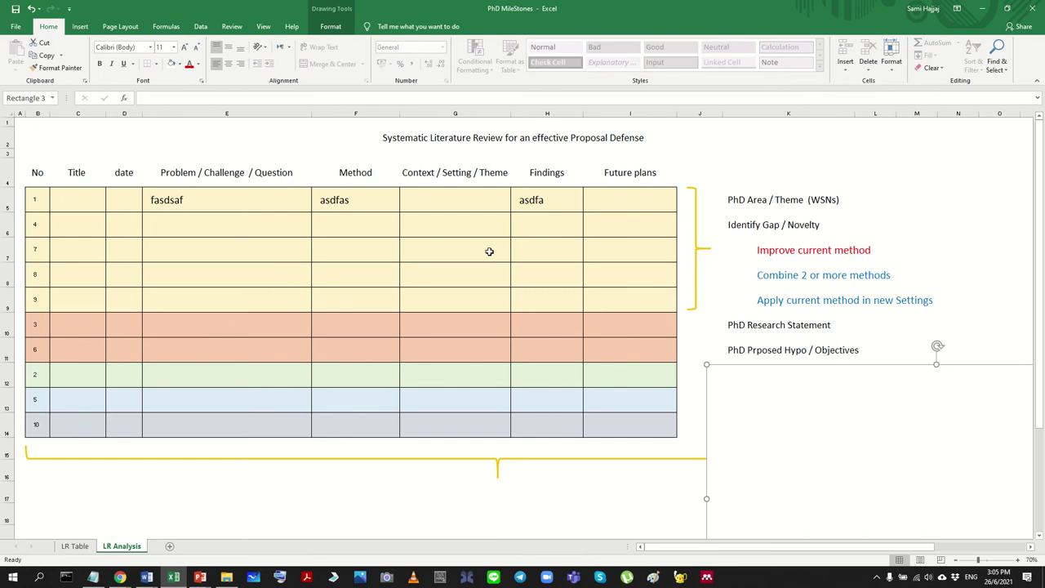
click(350, 202)
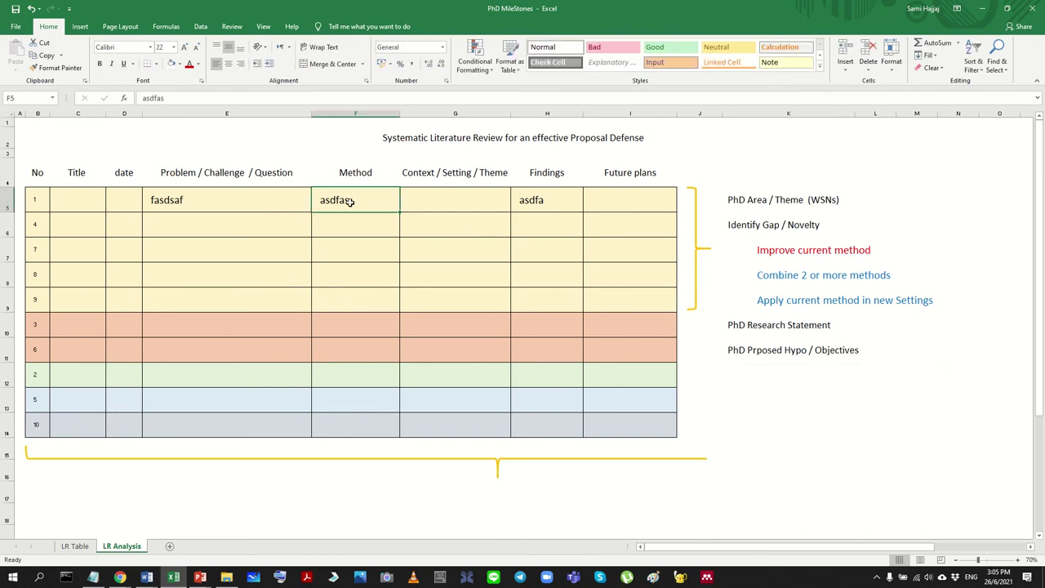
click(848, 350)
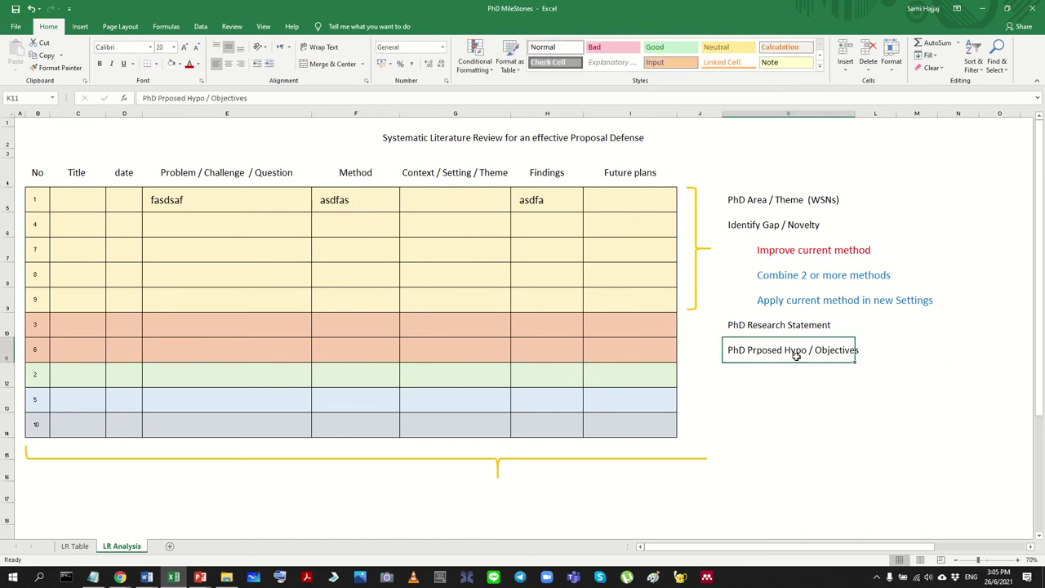
click(345, 210)
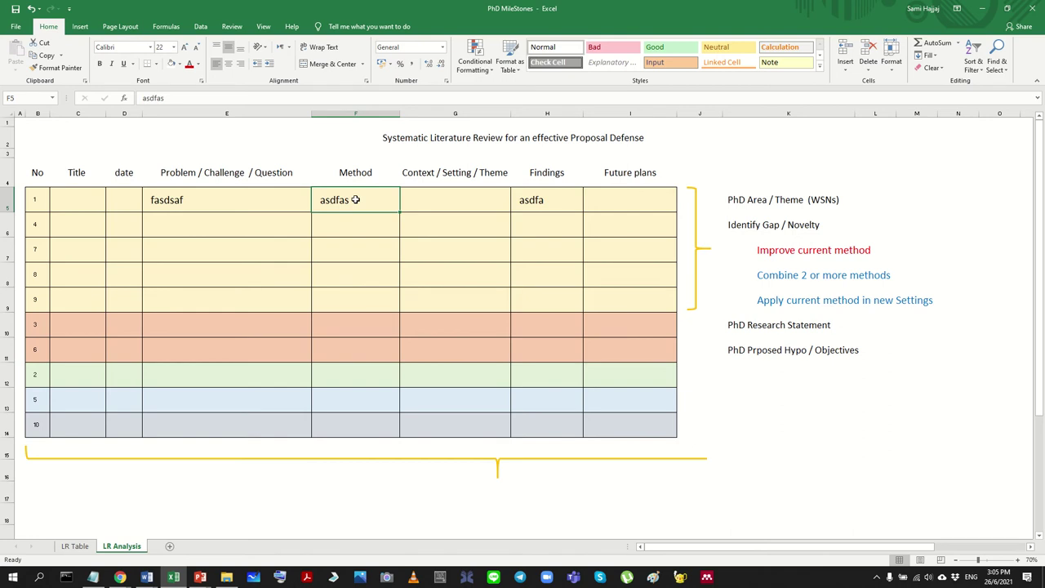
click(790, 349)
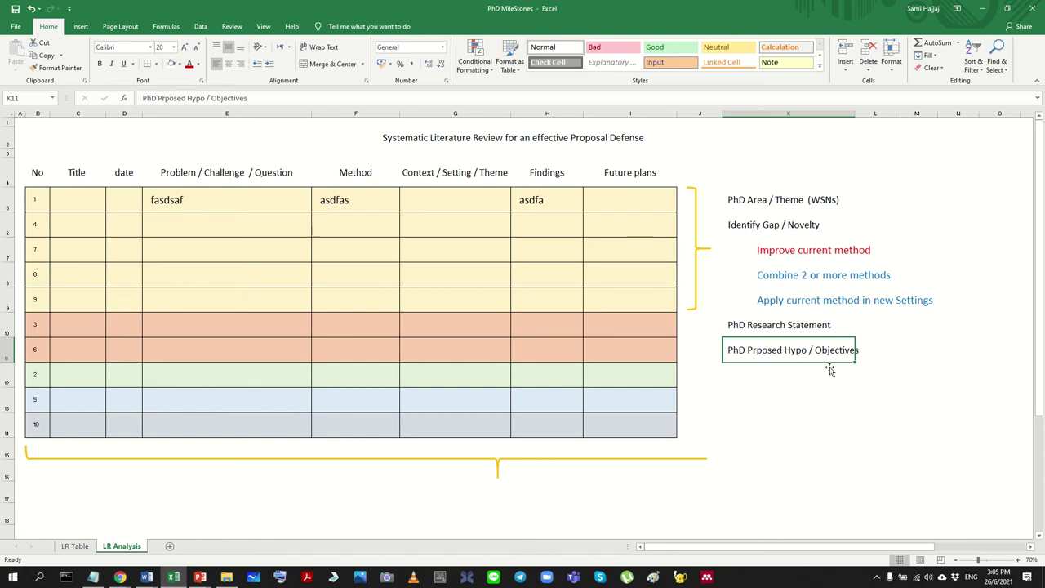
Step: Move the cover rectangle down to uncover "PhD Proposed Methodology", and relate that item to record 1's method
click(814, 377)
key(Escape)
click(805, 413)
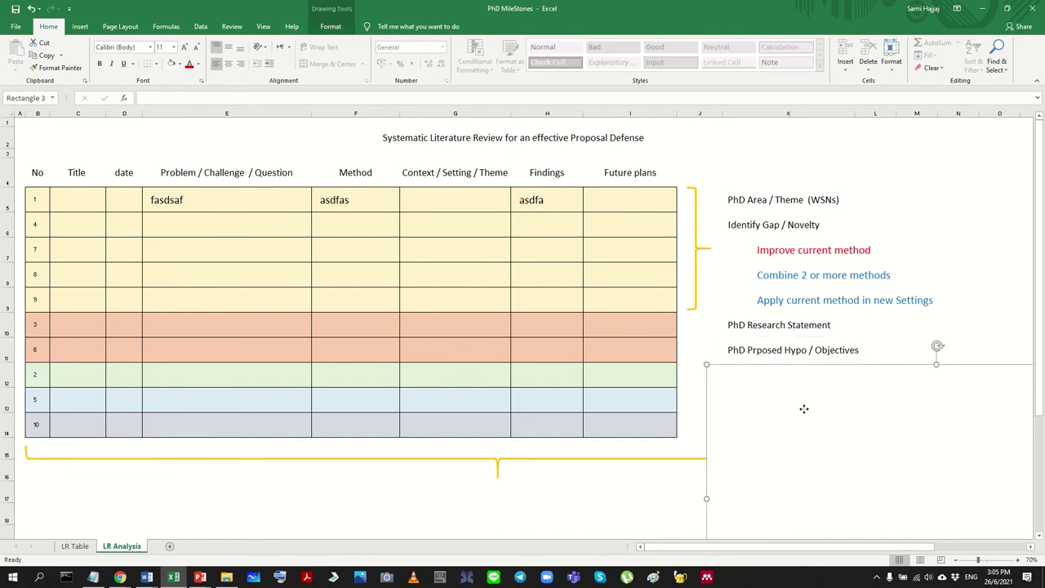
text(PhD Proposed Methodology)
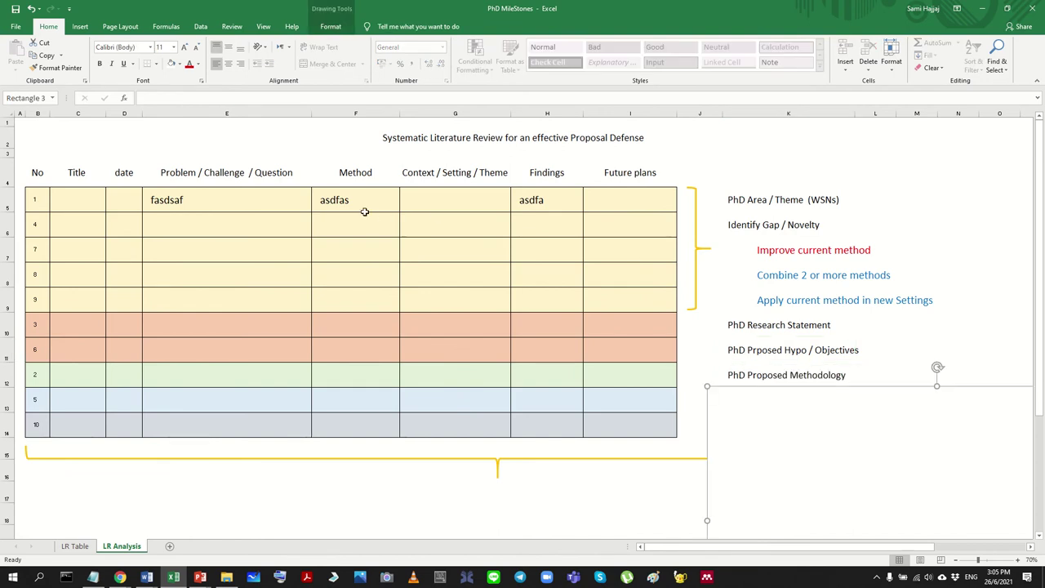
click(364, 204)
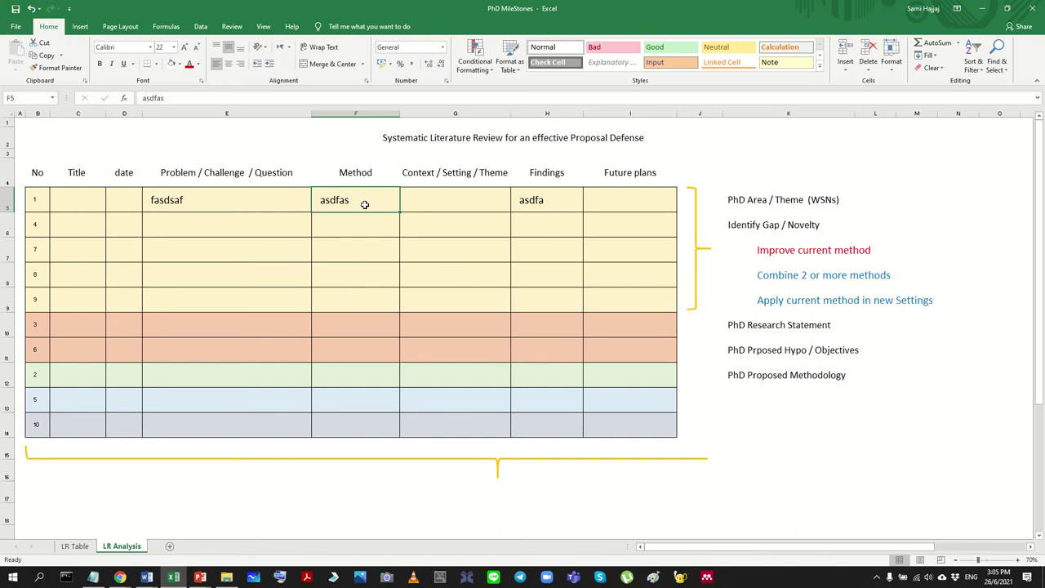
click(802, 373)
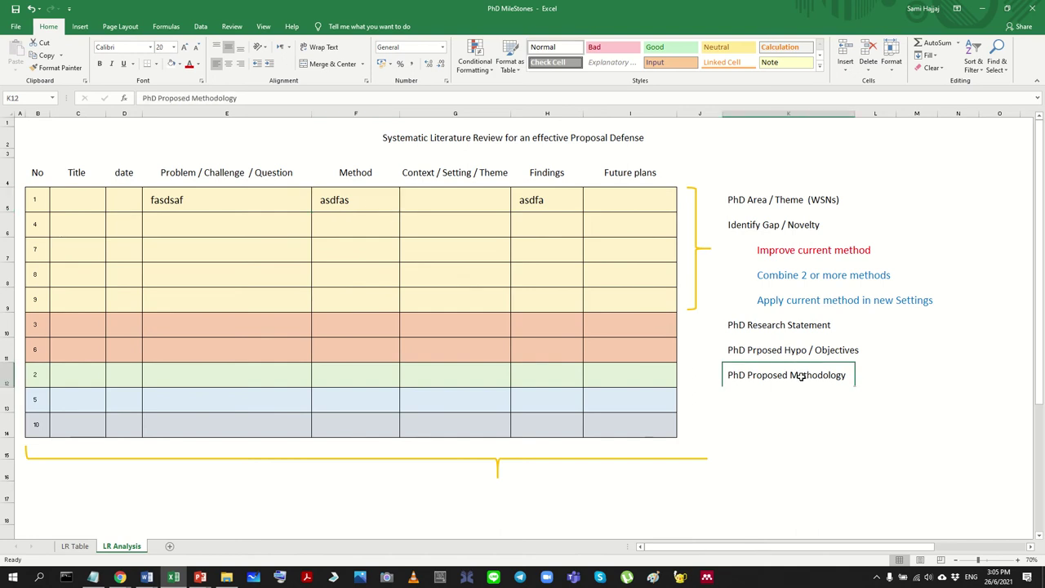
Step: Move the cover rectangle below "PhD Initial Analysis, Research Tools, and Premilary results", and relate that item to record 1's method
click(802, 421)
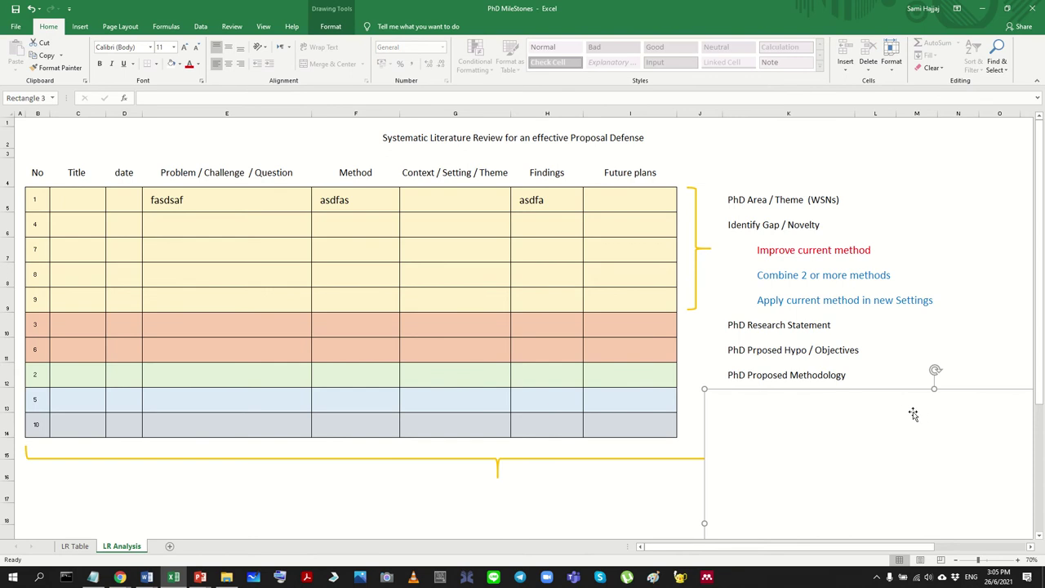
drag(895, 413, 894, 442)
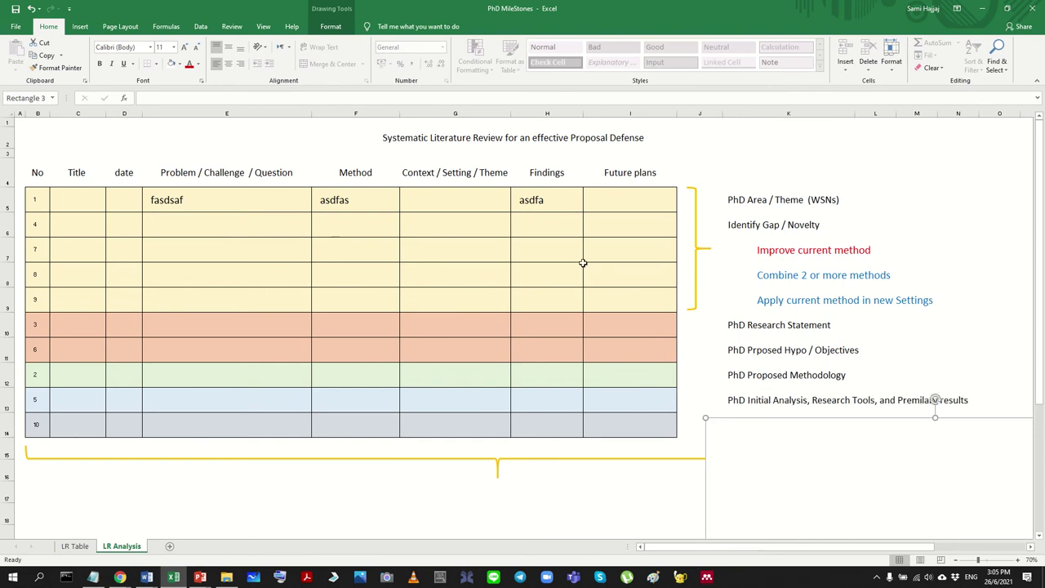
click(438, 201)
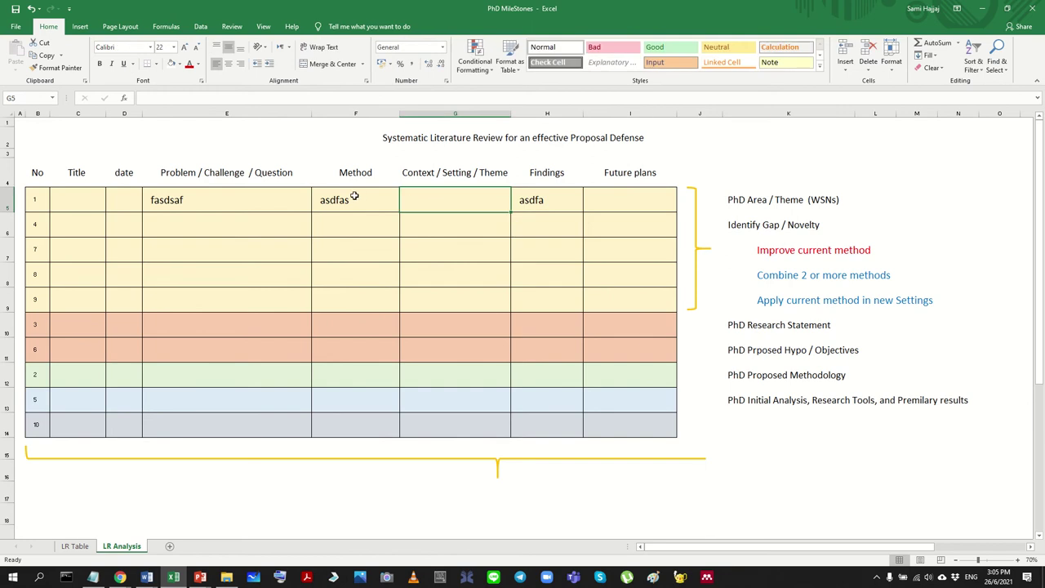
click(355, 197)
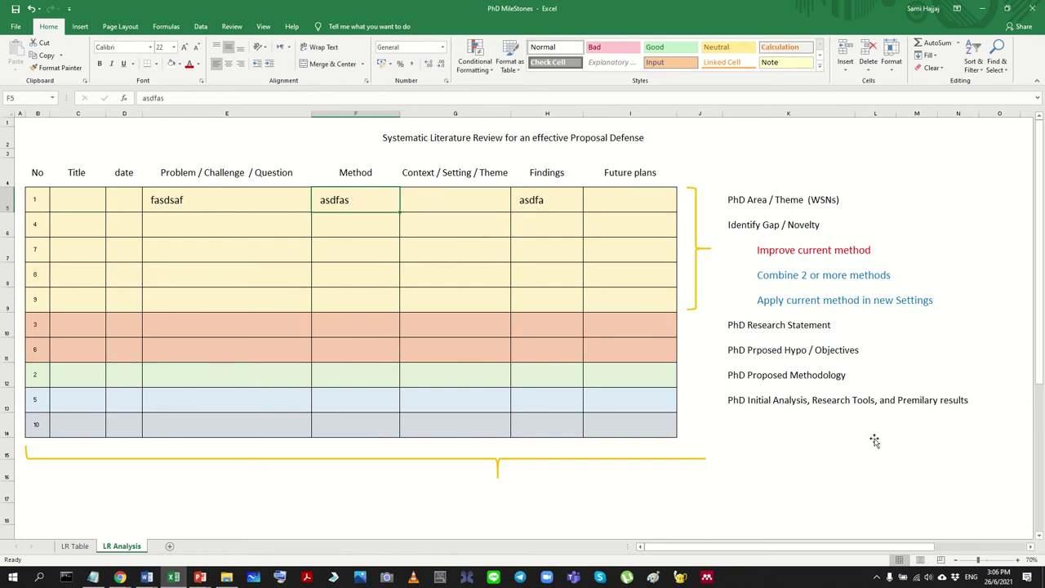
click(827, 397)
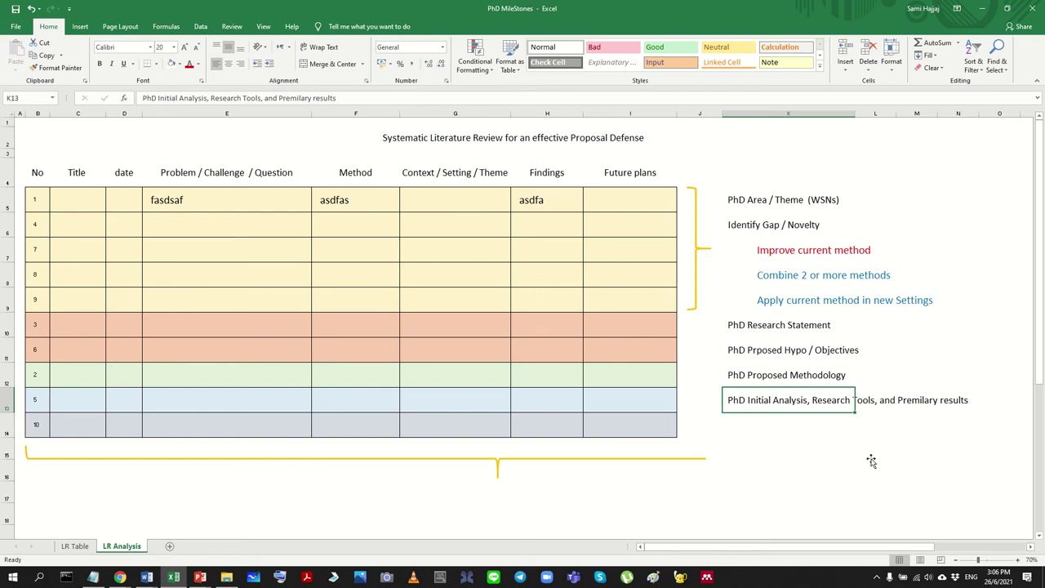
Step: Select all ten records of the review table, view the LR Table sheet and return to LR Analysis
click(833, 437)
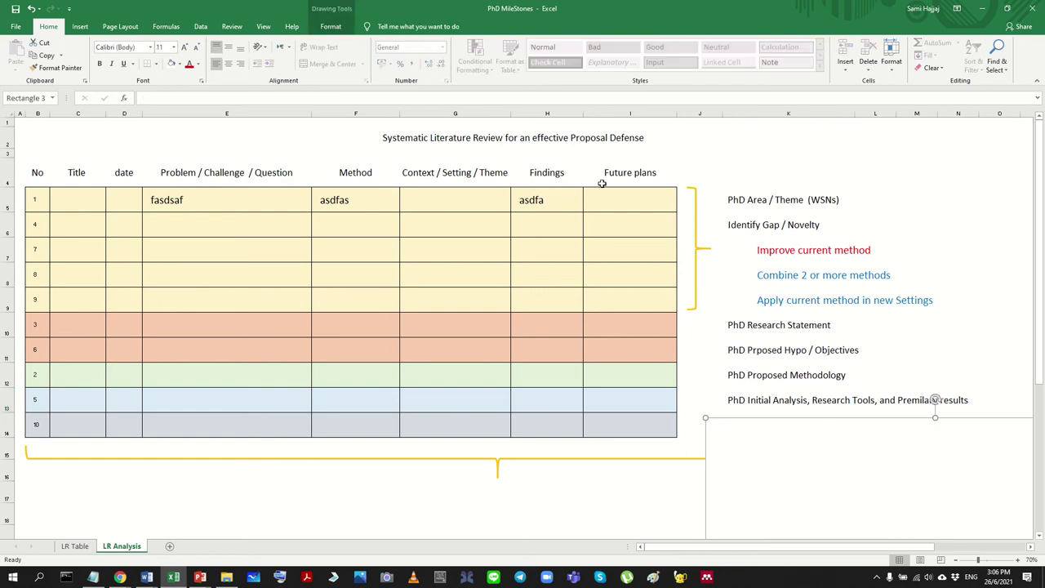
drag(631, 192, 70, 515)
click(75, 546)
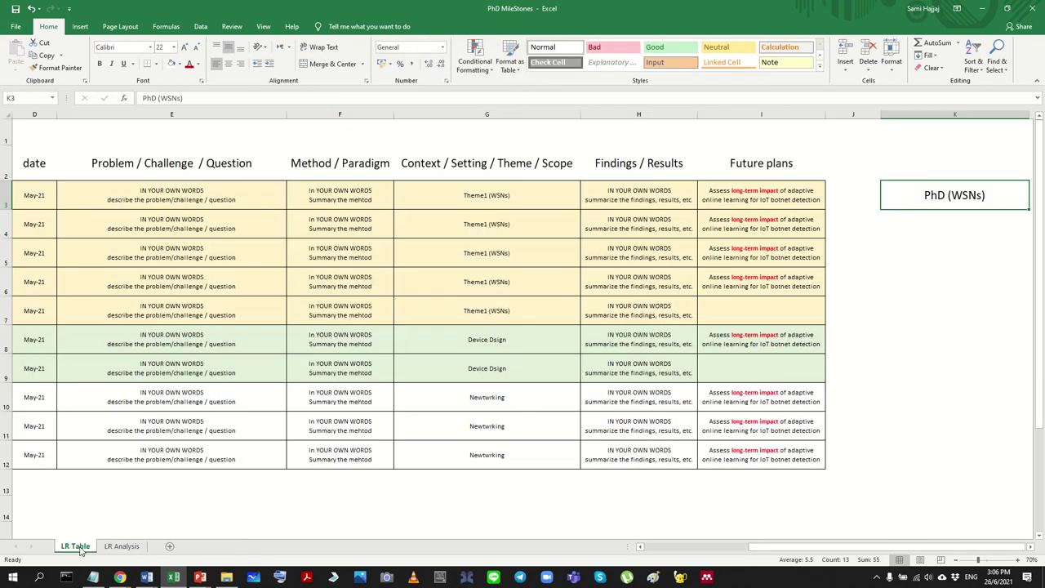
click(120, 546)
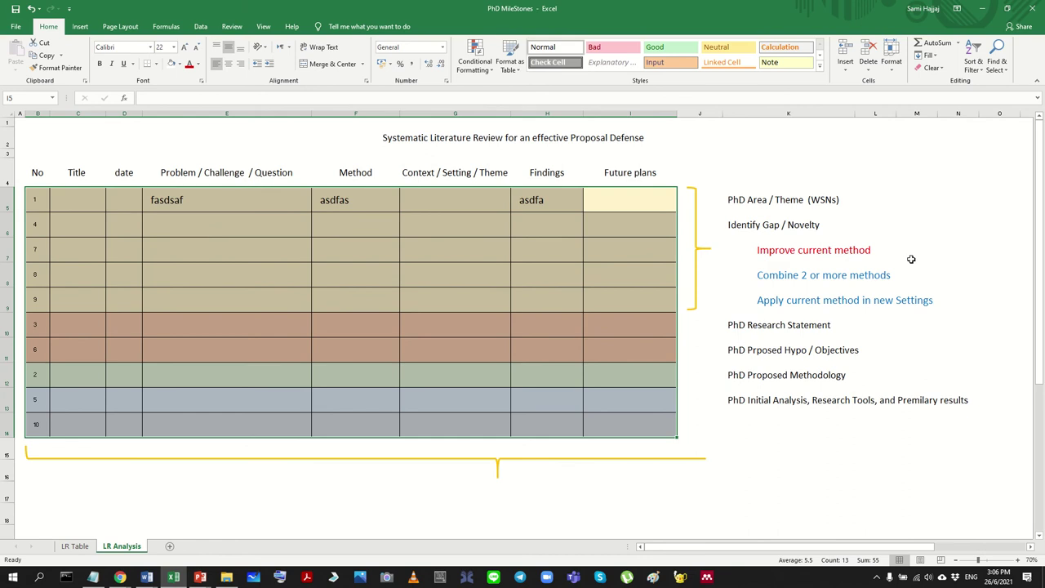
Step: Remove "(WSNs)" from the "PhD Area / Theme" item in the PhD list
click(875, 199)
drag(796, 196, 994, 415)
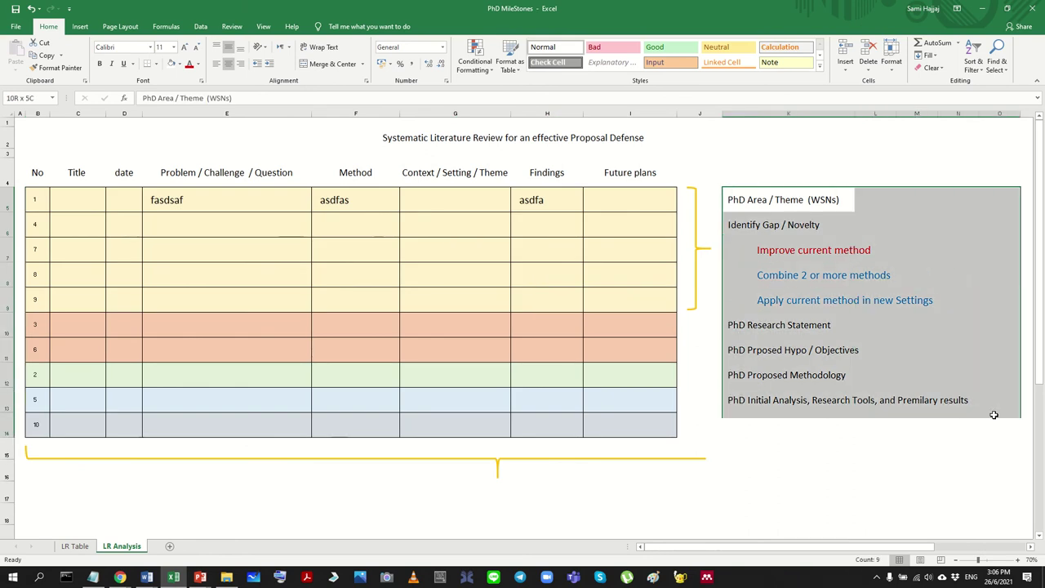
click(994, 417)
mouse_move(725, 199)
mouse_down()
mouse_move(899, 211)
mouse_move(903, 194)
mouse_up()
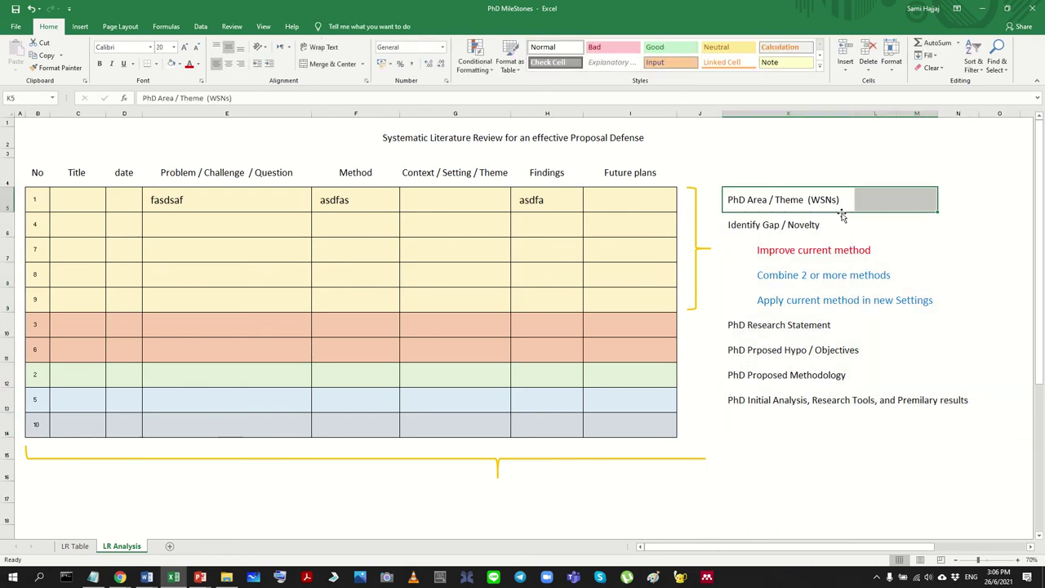
click(870, 200)
double_click(815, 203)
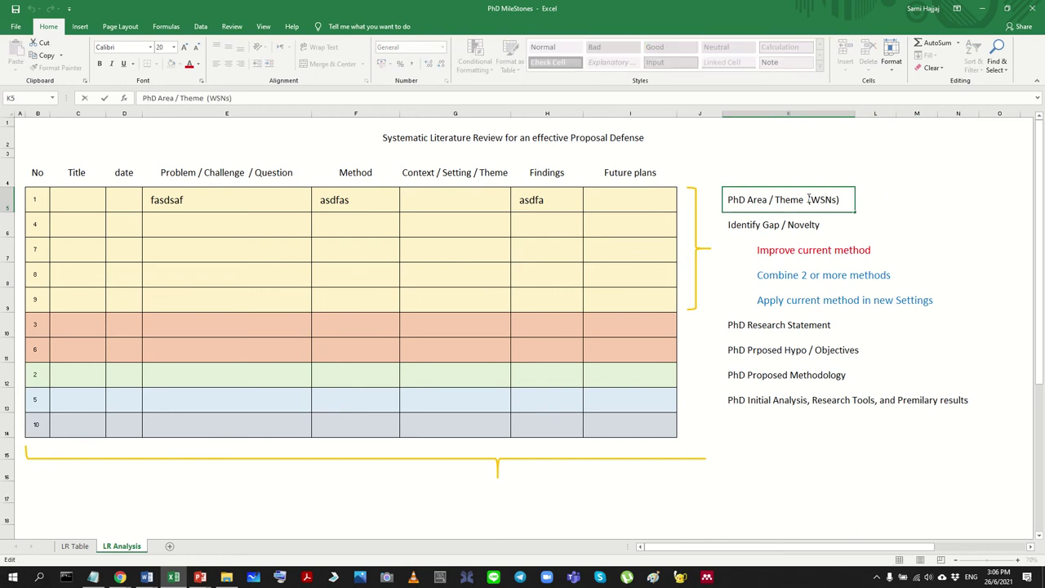
drag(809, 199, 942, 193)
key(BackSpace)
key(Return)
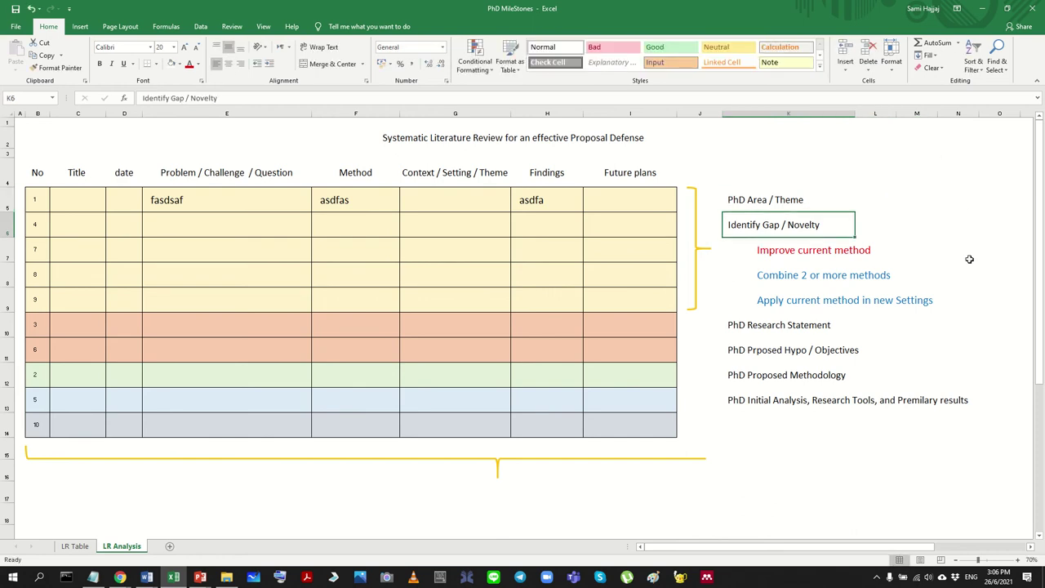
Step: Append "/ title" to the item so it reads "PhD Area / Theme / title"
click(747, 198)
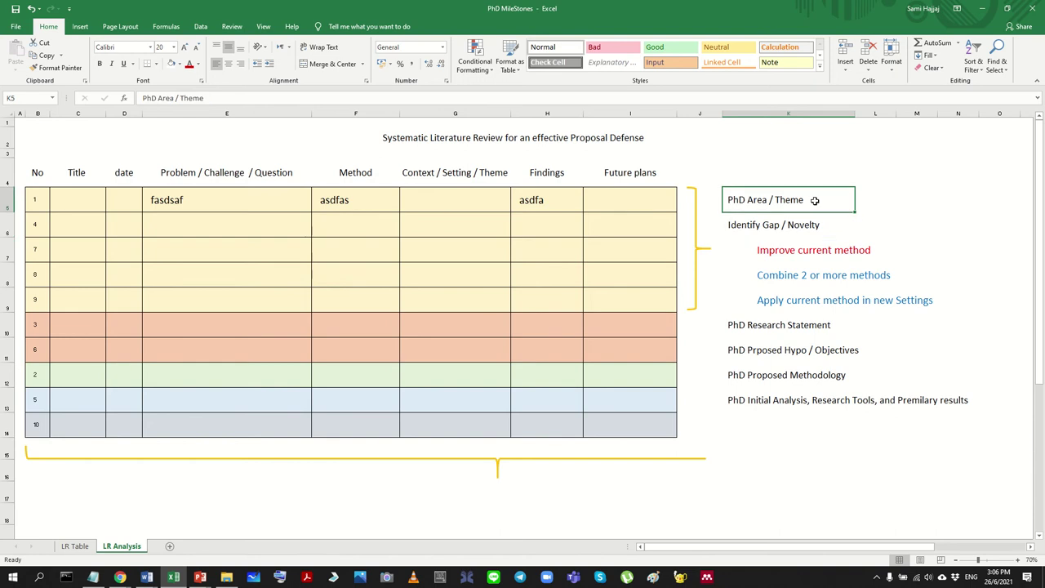
double_click(817, 199)
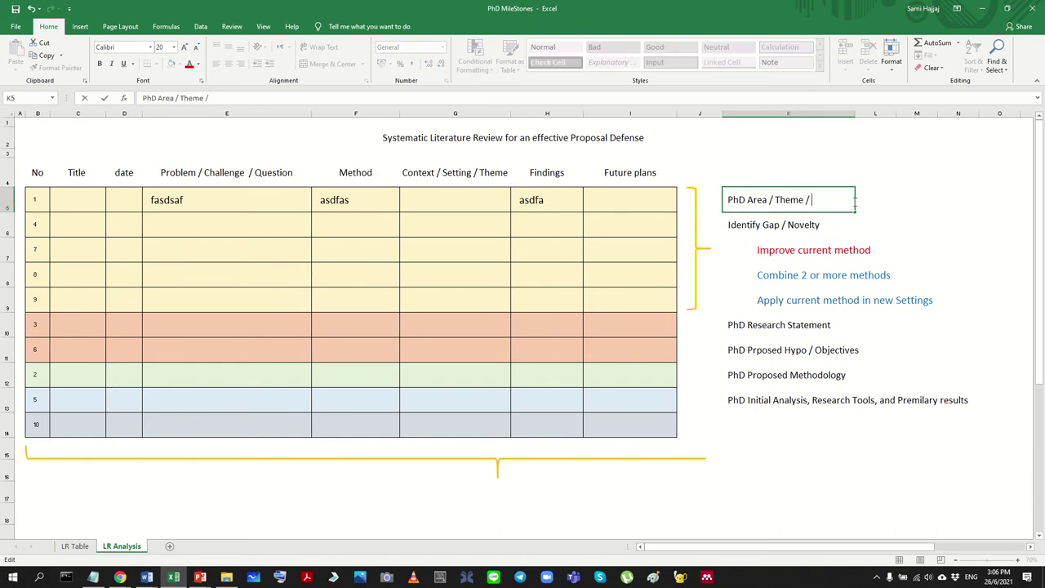
text(/ title)
key(Return)
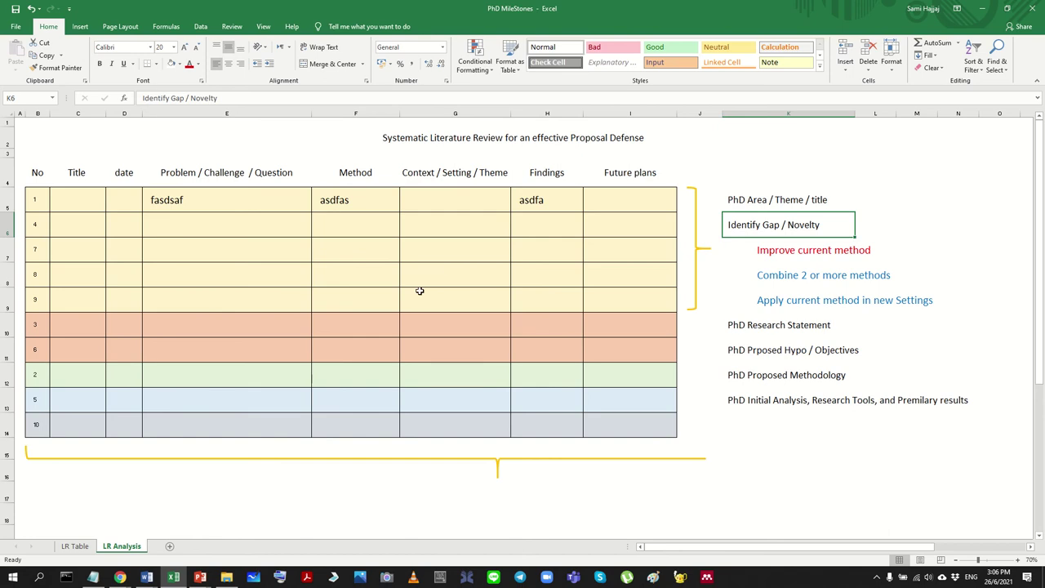
Step: Set the font colour of "Improve current method" to the theme blue
drag(766, 255, 947, 299)
click(787, 266)
click(788, 252)
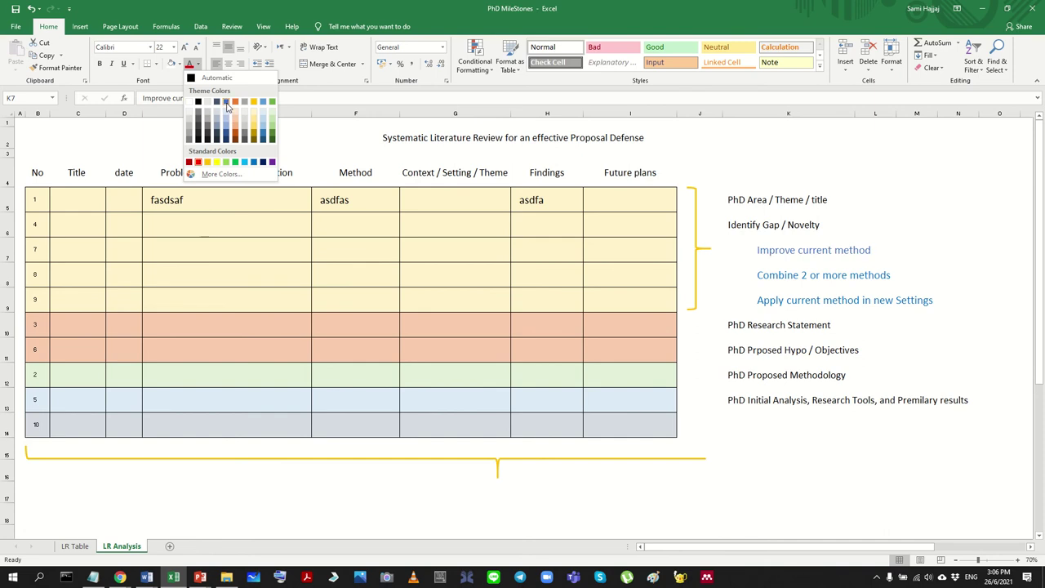
click(228, 102)
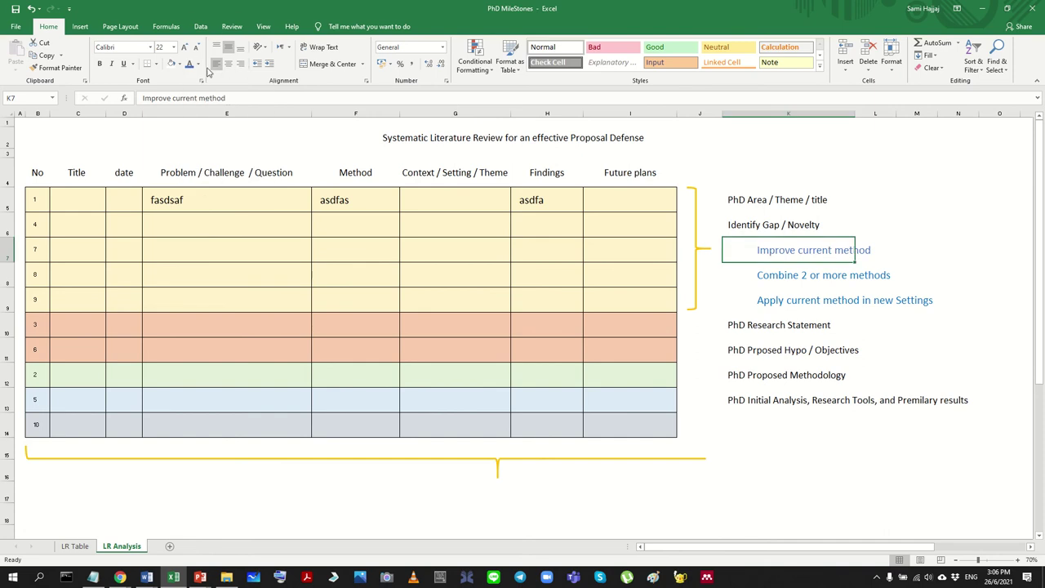
click(198, 65)
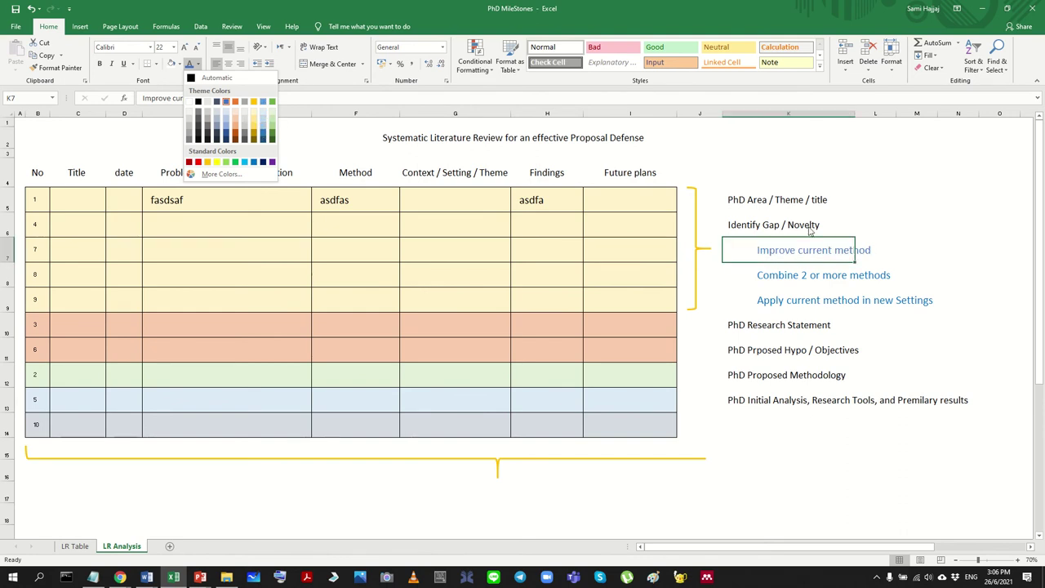
Step: Copy the formatting of "Combine 2 or more methods" onto "Improve current method" with Format Painter
click(795, 275)
click(55, 67)
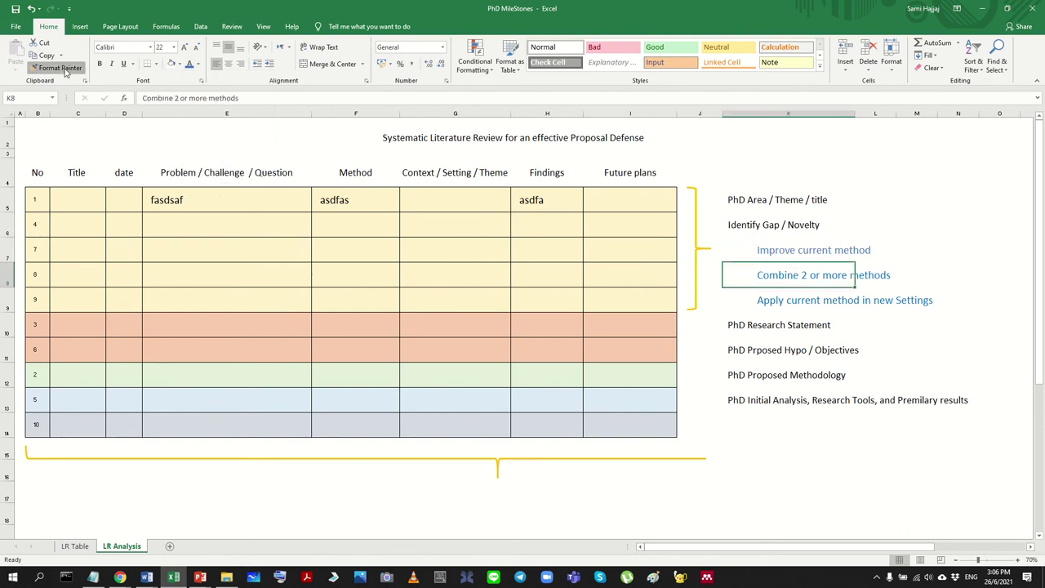
click(785, 250)
click(854, 302)
click(763, 254)
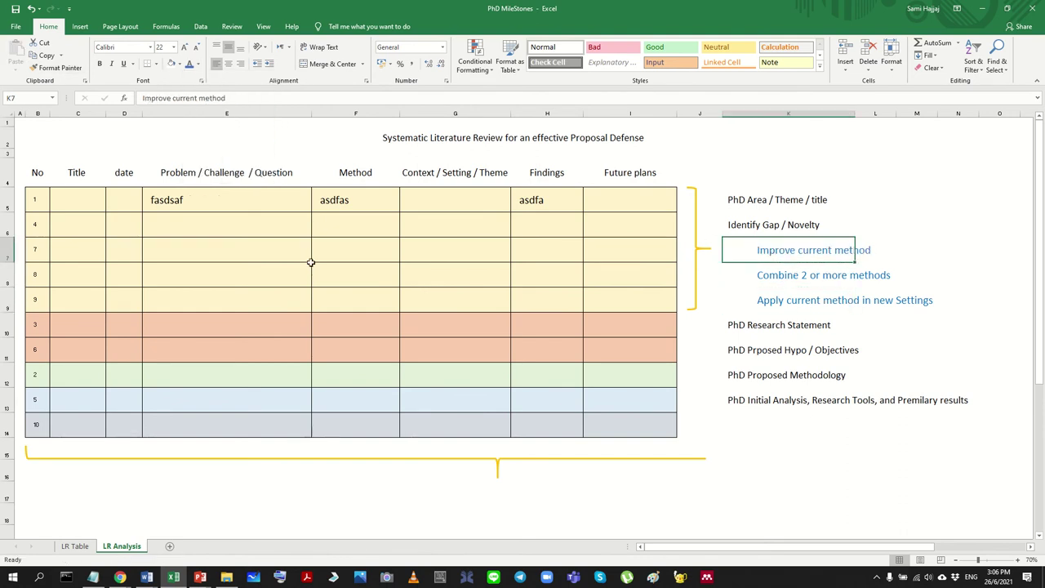
Step: Compare "PhD Area / Theme / title" with the five yellow records of the review table
click(7, 249)
click(797, 244)
drag(852, 251, 884, 224)
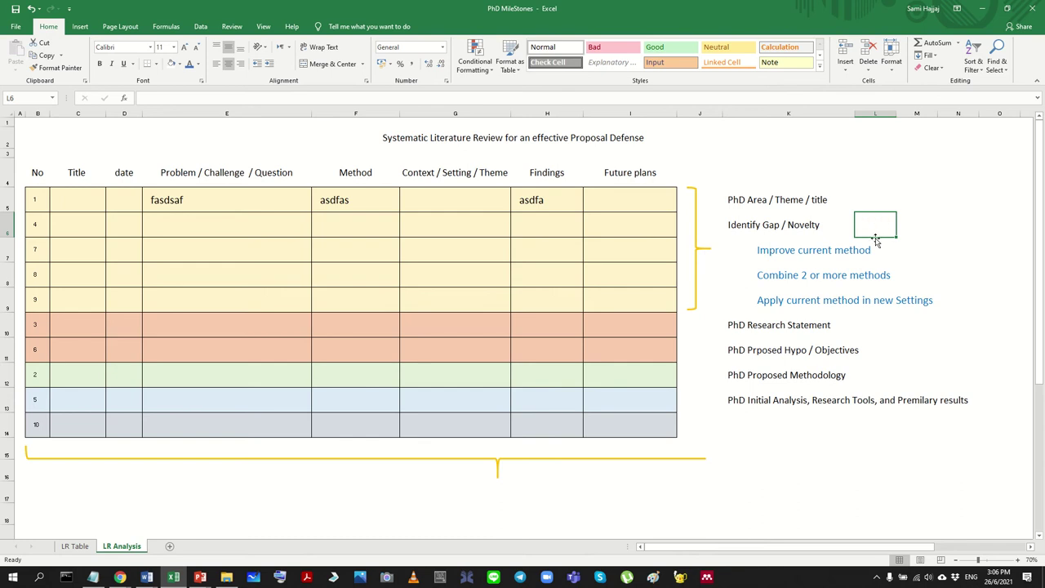
drag(733, 200, 882, 203)
drag(78, 200, 638, 294)
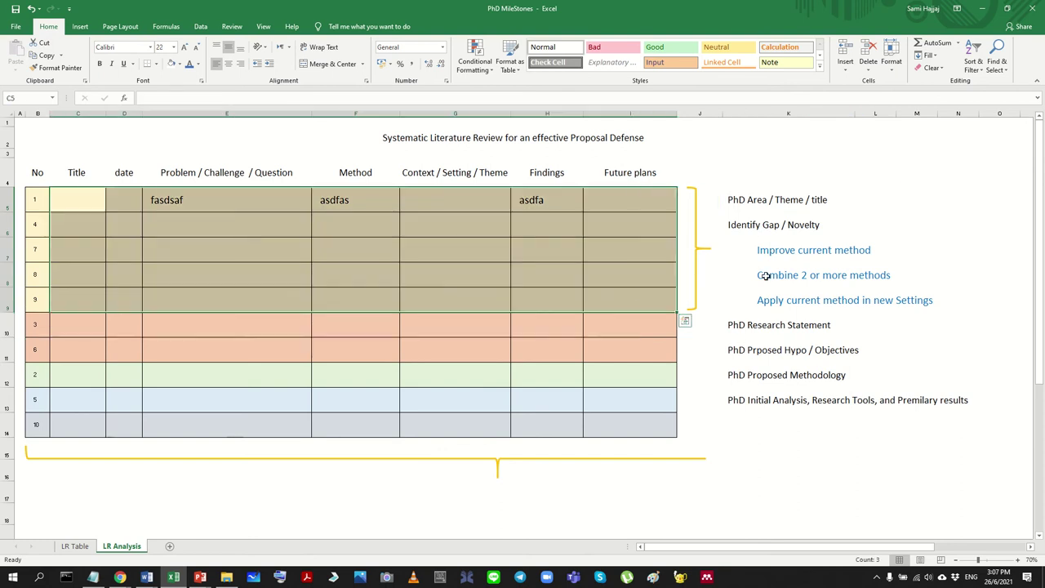
click(780, 252)
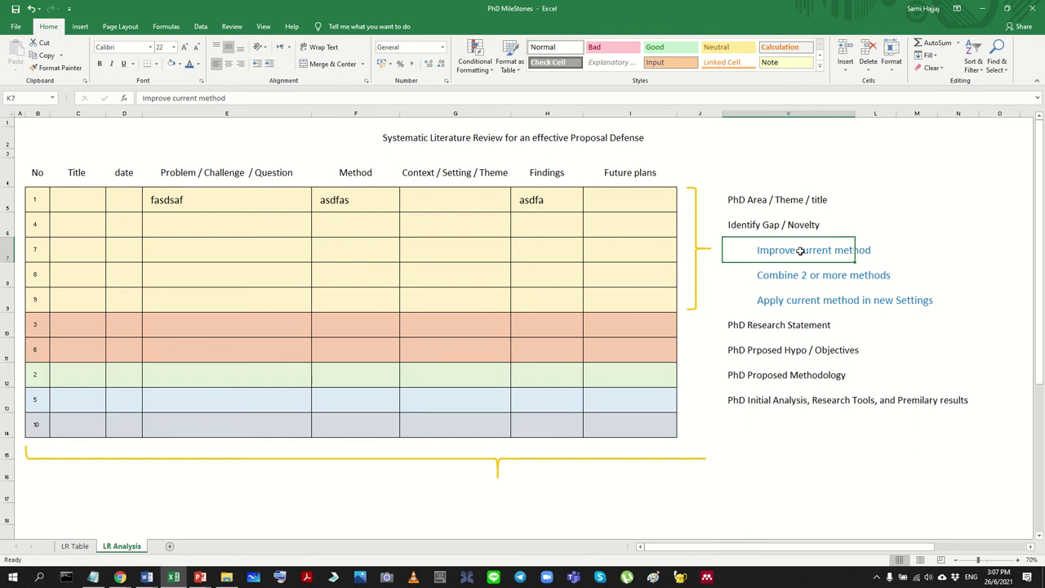
drag(843, 250, 918, 250)
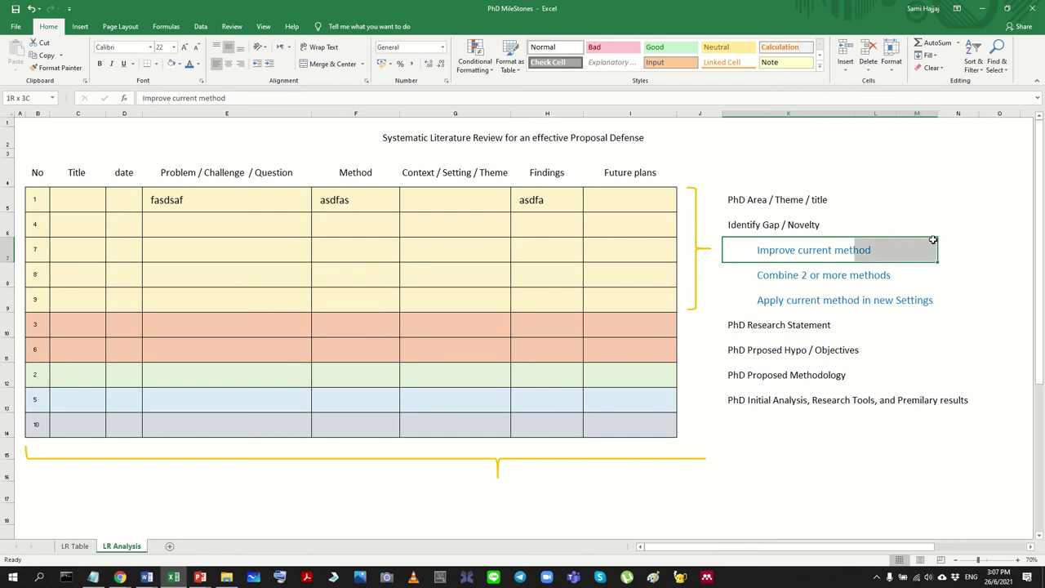
right_click(918, 250)
click(944, 351)
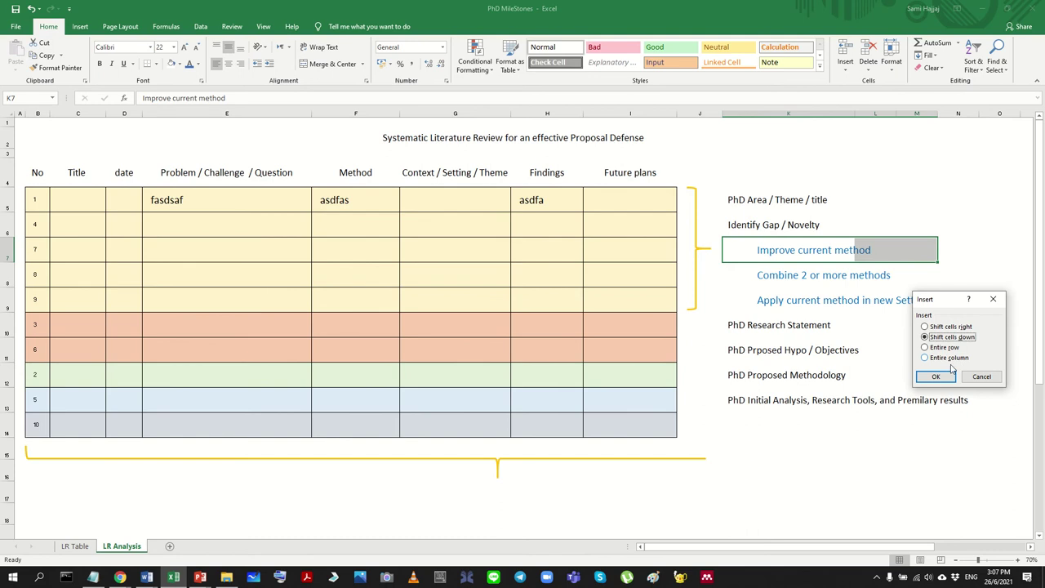
click(939, 376)
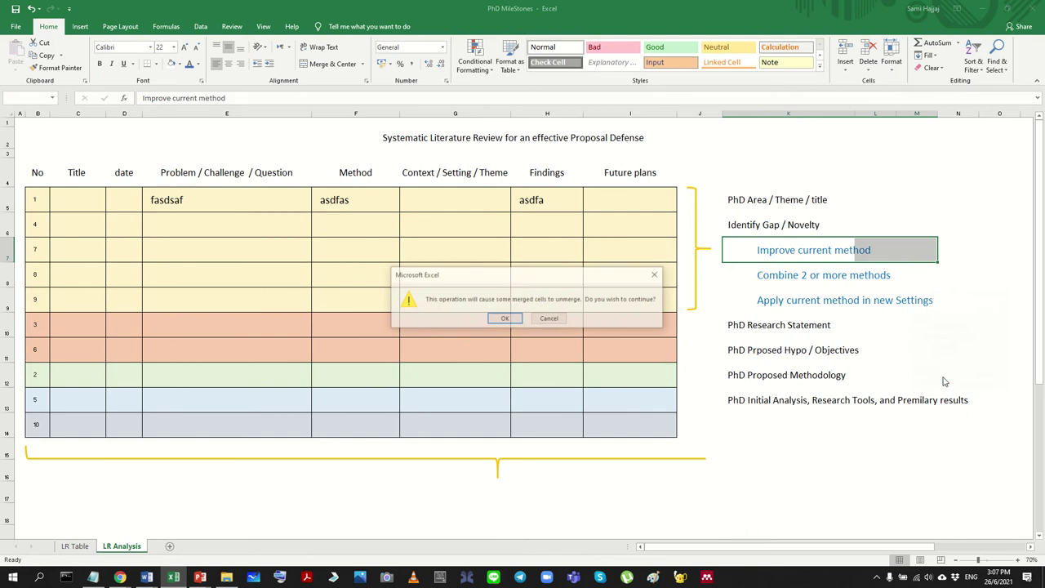
click(559, 321)
Step: Insert blank cells above "Improve current method" across K7:N7, shifting cells down and accepting the unmerging of merged cells
drag(732, 248, 970, 246)
right_click(953, 253)
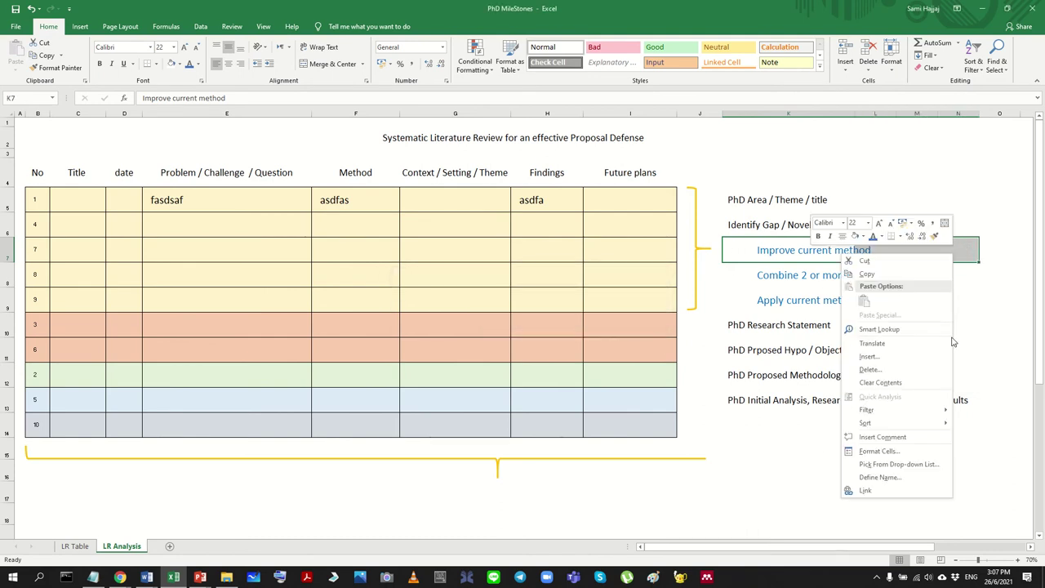
click(871, 357)
click(875, 386)
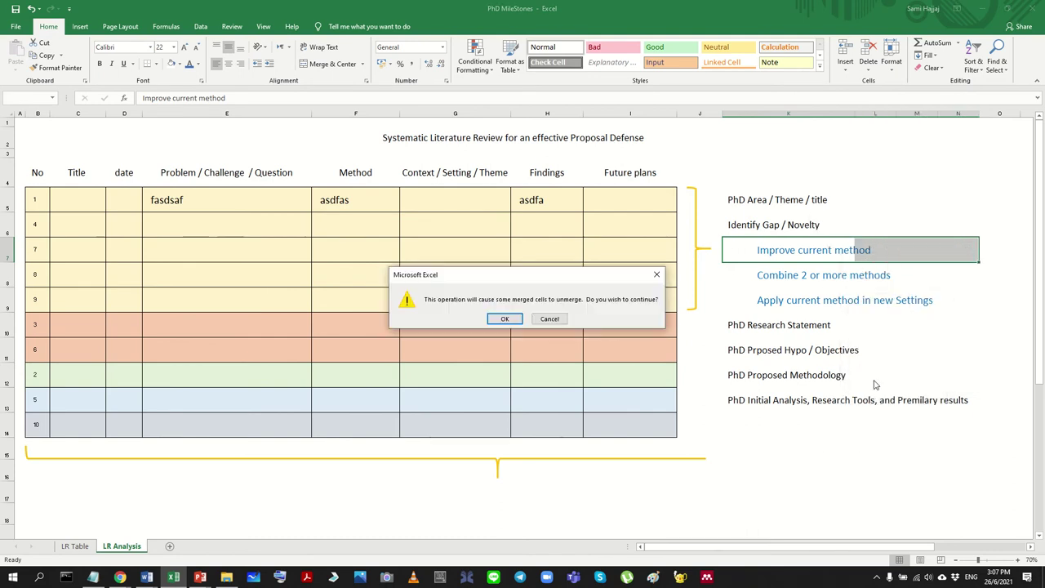
click(510, 319)
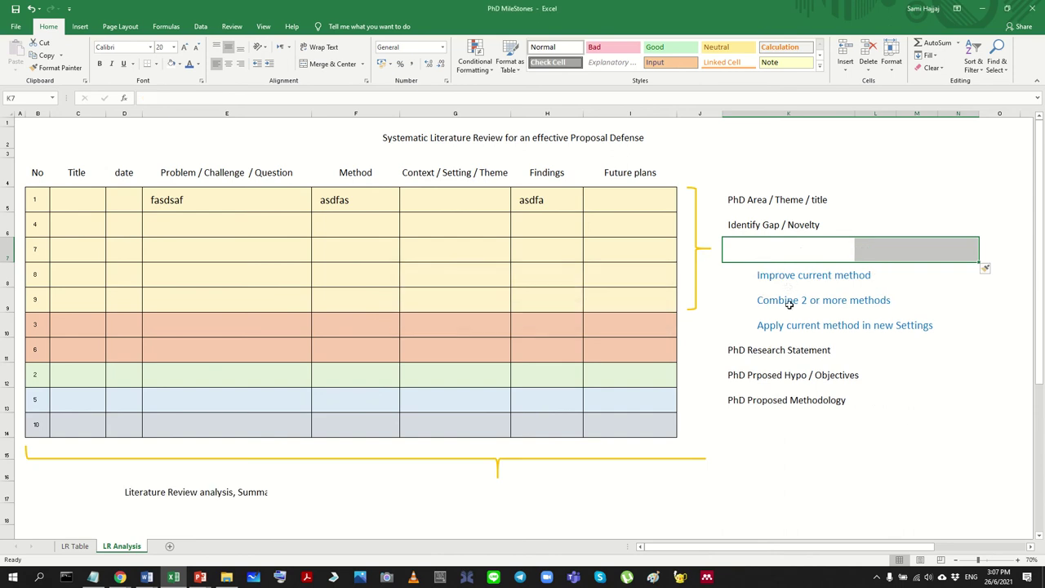
Step: Move "Literature Review analysis, Summary, References" below the initial-analysis item and try to indent it in line with the list
click(793, 423)
drag(866, 482, 870, 511)
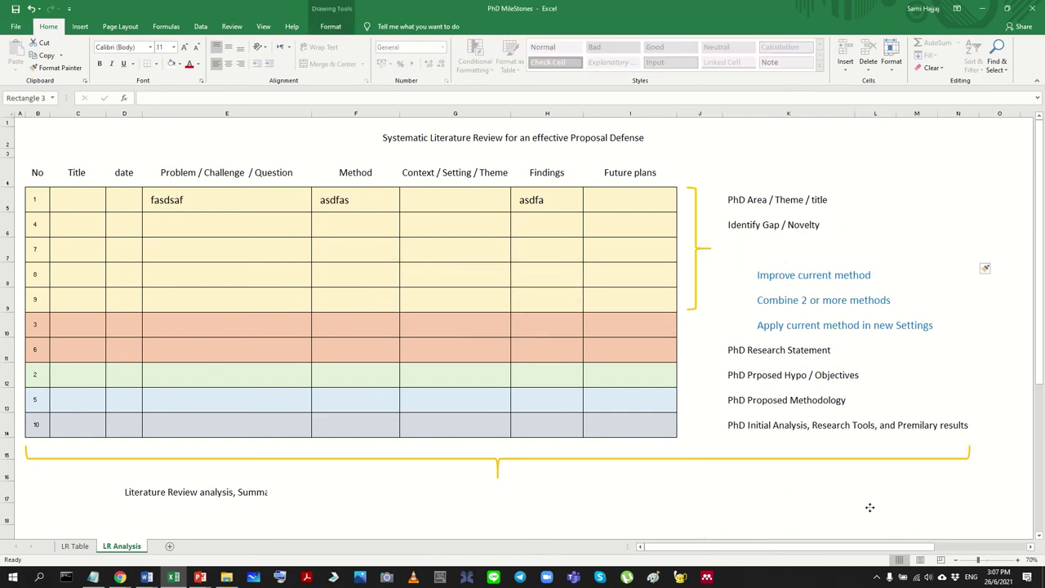
click(183, 495)
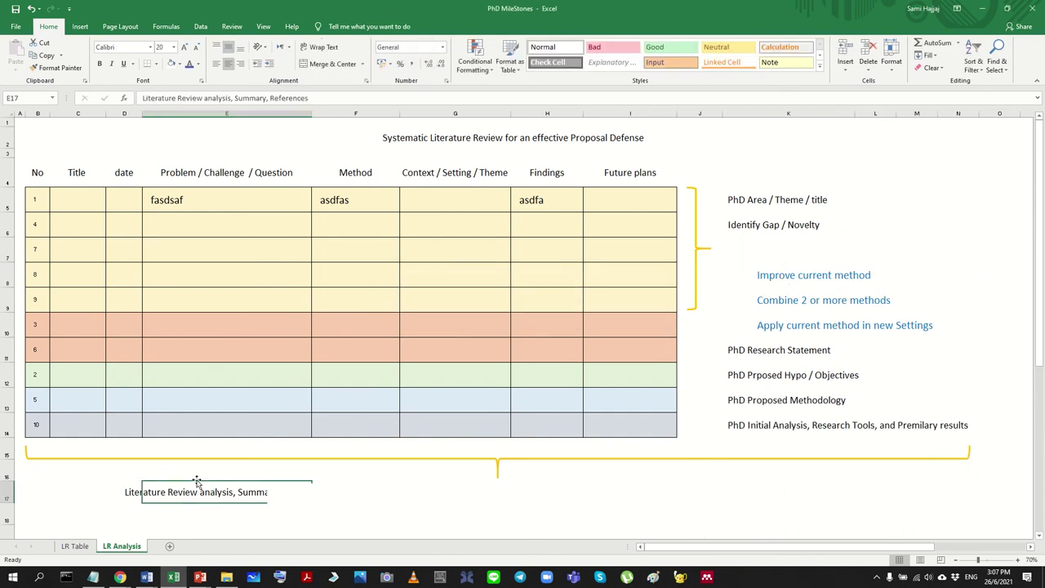
drag(196, 481, 814, 450)
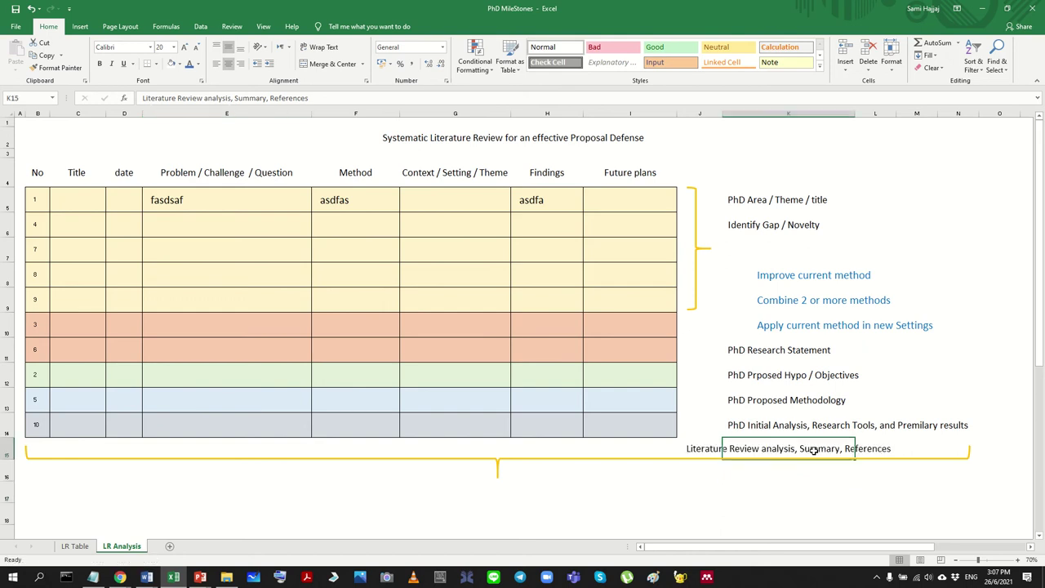
click(684, 449)
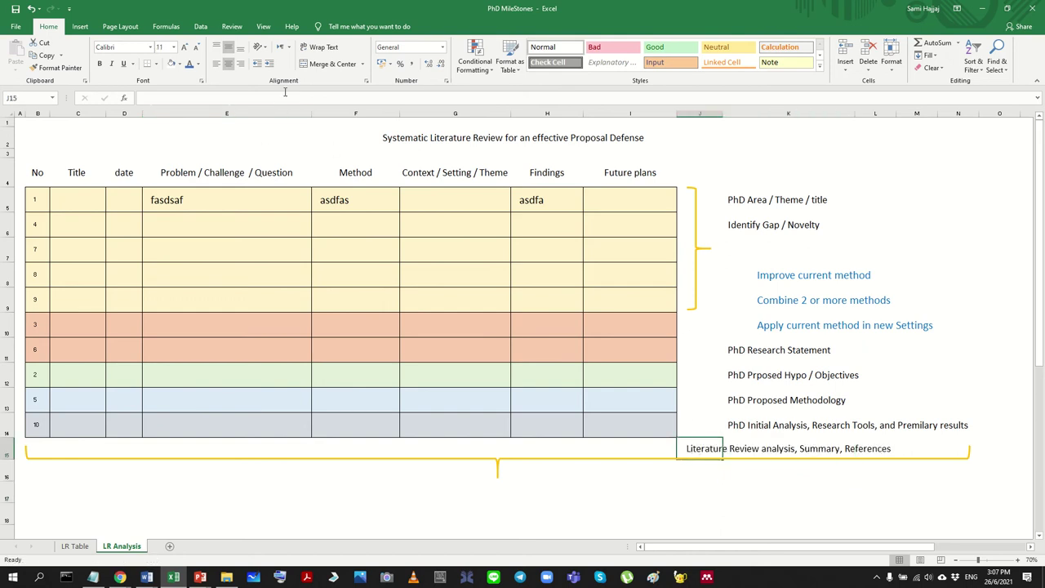
click(270, 64)
drag(731, 425, 731, 449)
click(714, 458)
click(700, 447)
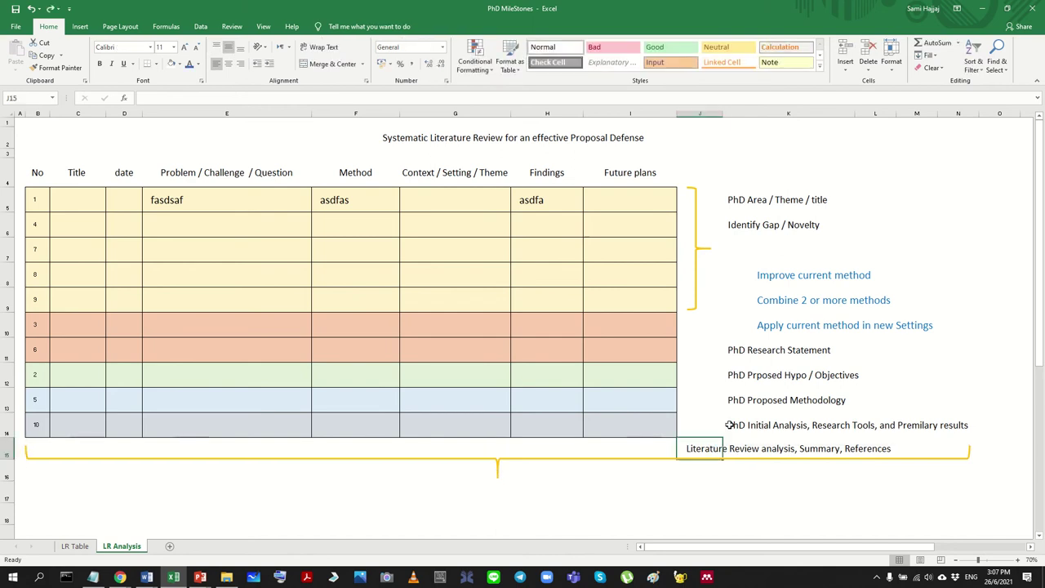
Step: Undo the moved literature review text, the cover rectangle shift and the cell insertion above "Improve current method"
key(ctrl+z)
key(ctrl+z)
key(ctrl+z)
key(ctrl+z)
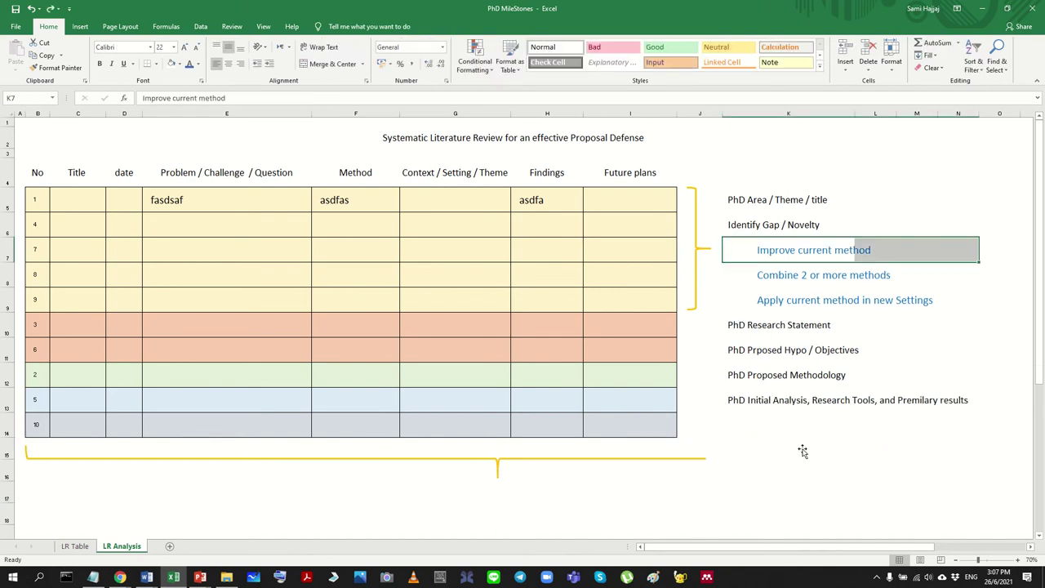
key(ctrl+z)
key(ctrl+z)
key(ctrl+z)
key(ctrl+z)
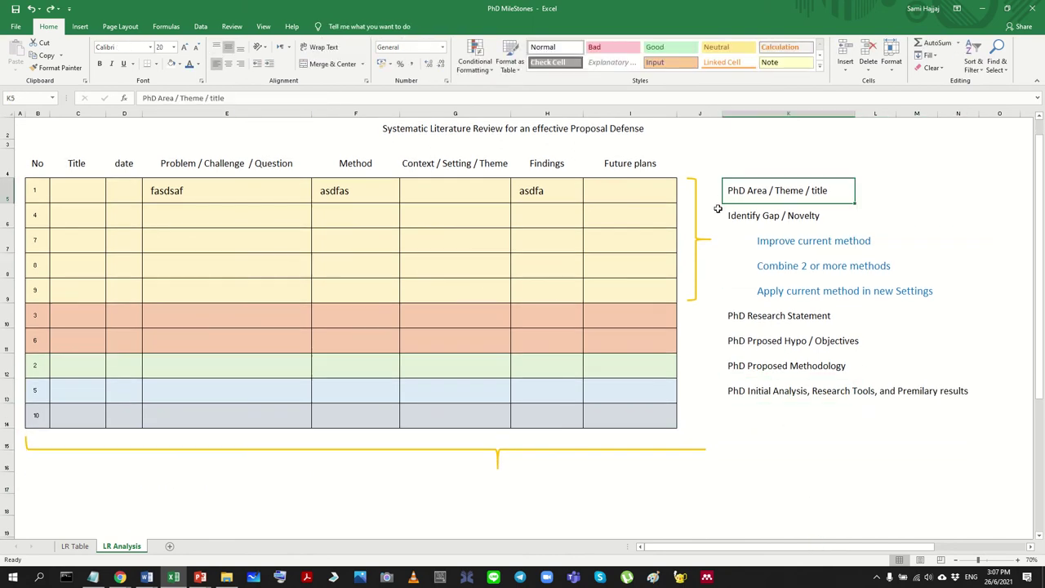
key(ctrl+z)
key(ctrl+z)
key(ctrl+z)
key(ctrl+z)
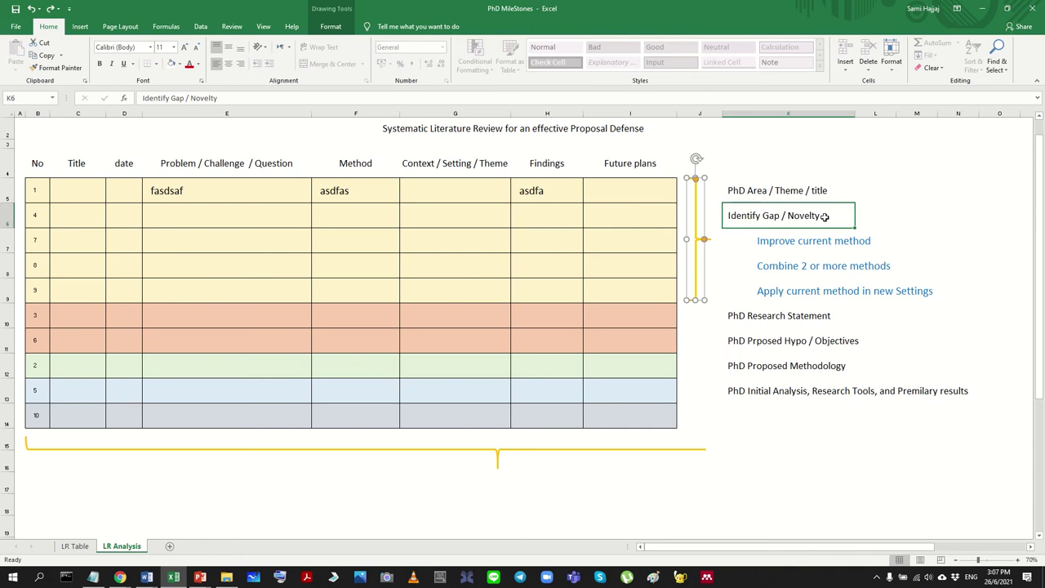
drag(825, 216, 1008, 215)
click(797, 414)
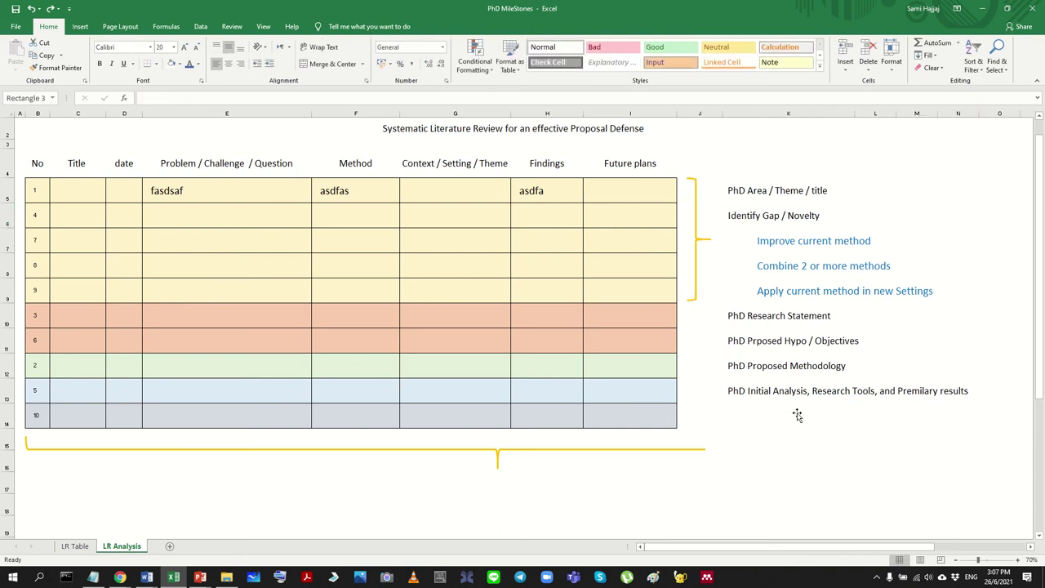
click(776, 394)
drag(741, 215, 1027, 210)
right_click(970, 209)
click(898, 309)
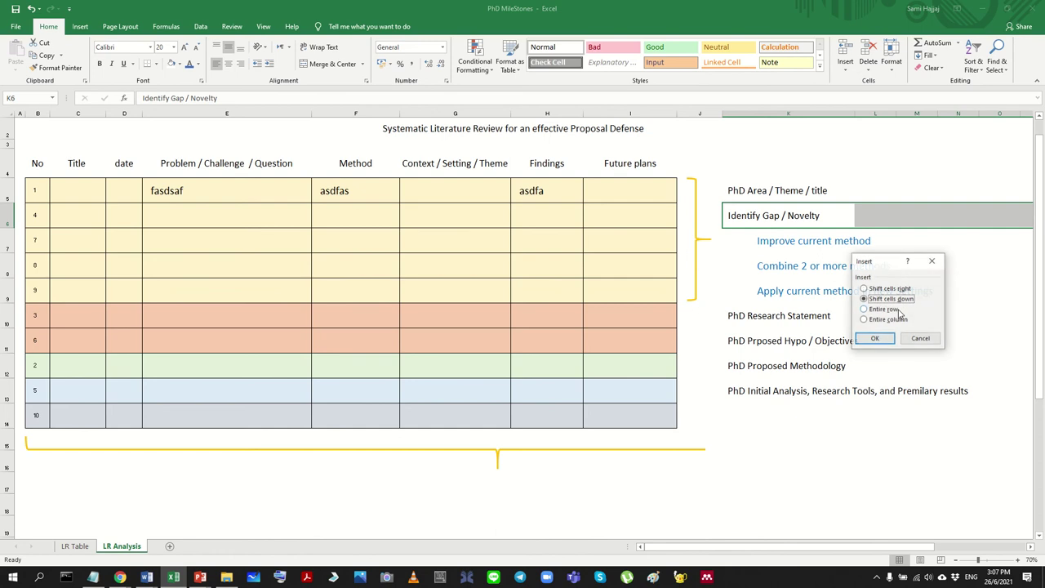
click(877, 339)
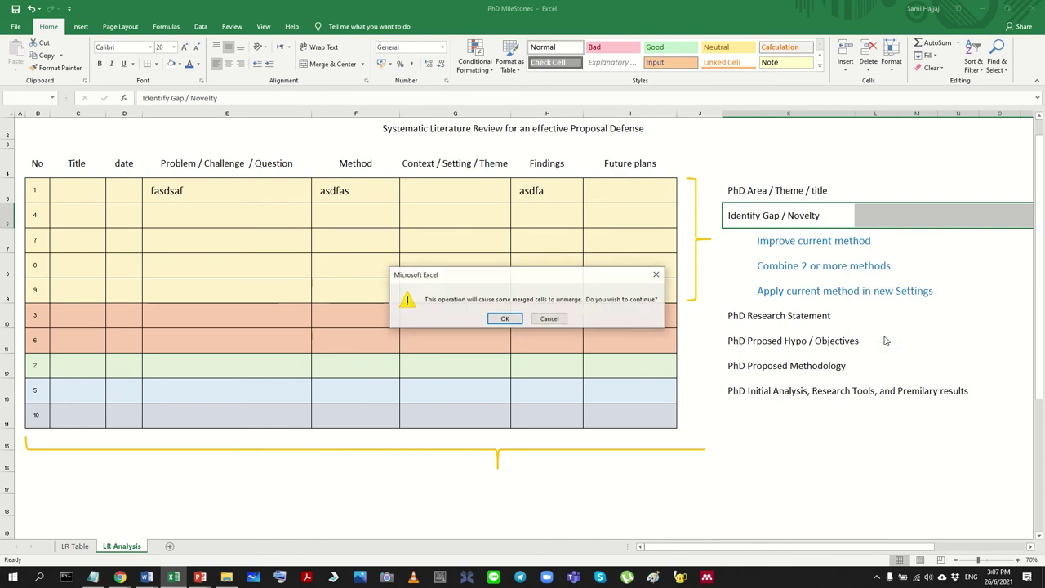
click(549, 319)
Step: Move the cover rectangle down to uncover the rest of the yellow brace beneath the review table and PhD list
drag(706, 448, 969, 445)
scroll(756, 540, down, 1)
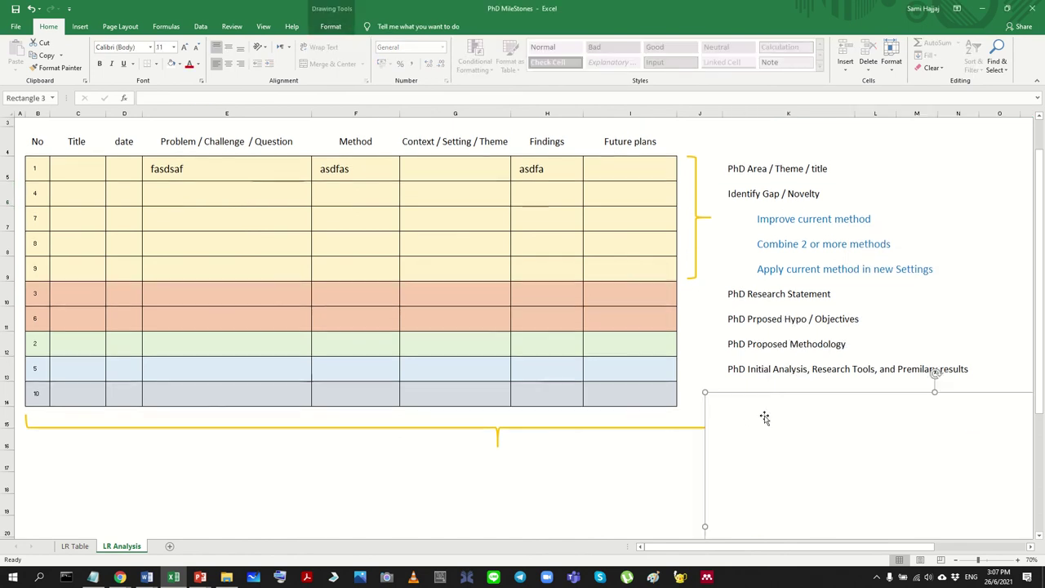
click(776, 372)
click(772, 416)
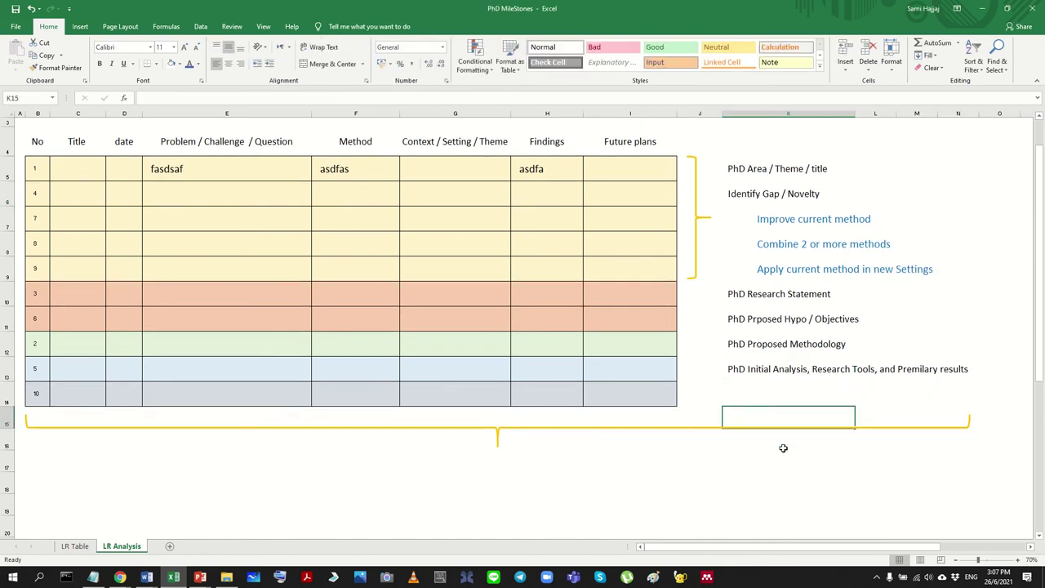
click(781, 478)
key(ctrl+v)
key(ctrl+z)
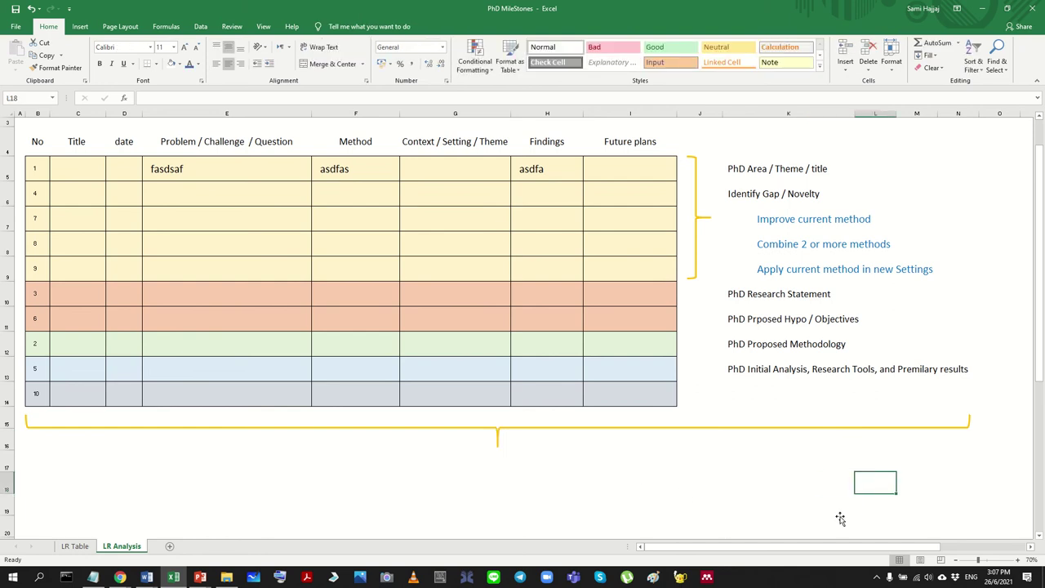
key(ctrl+v)
click(699, 461)
key(ctrl+v)
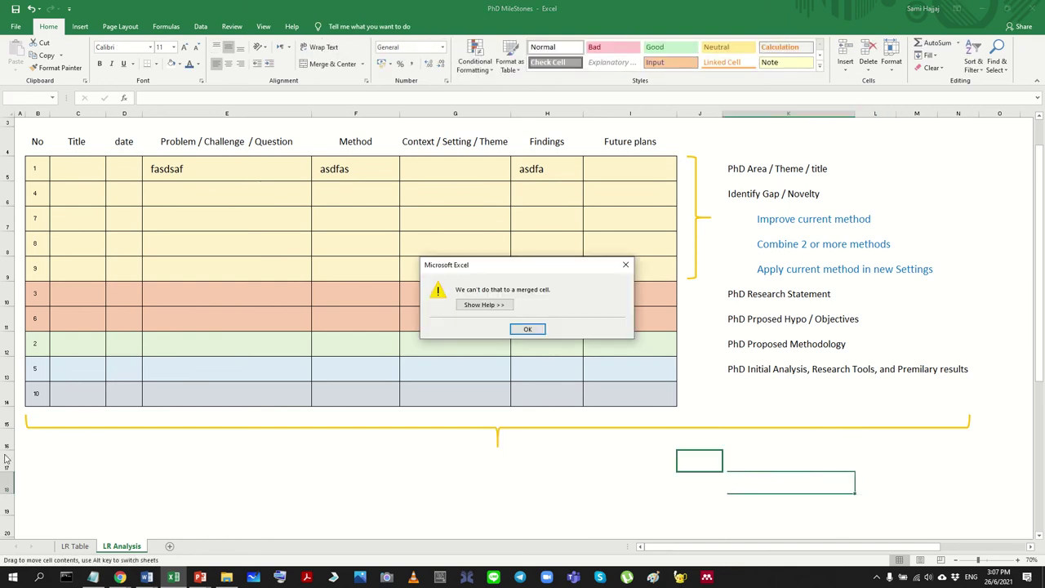
click(525, 328)
Step: Unmerge all cells in row 16 and the rows below it, beneath the review table
drag(22, 450, 12, 514)
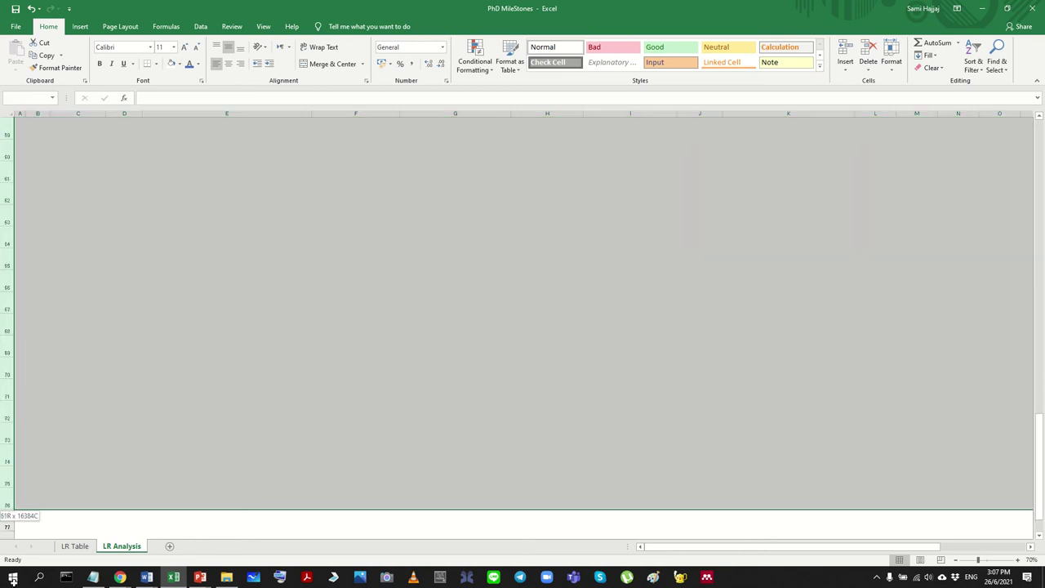
right_click(209, 285)
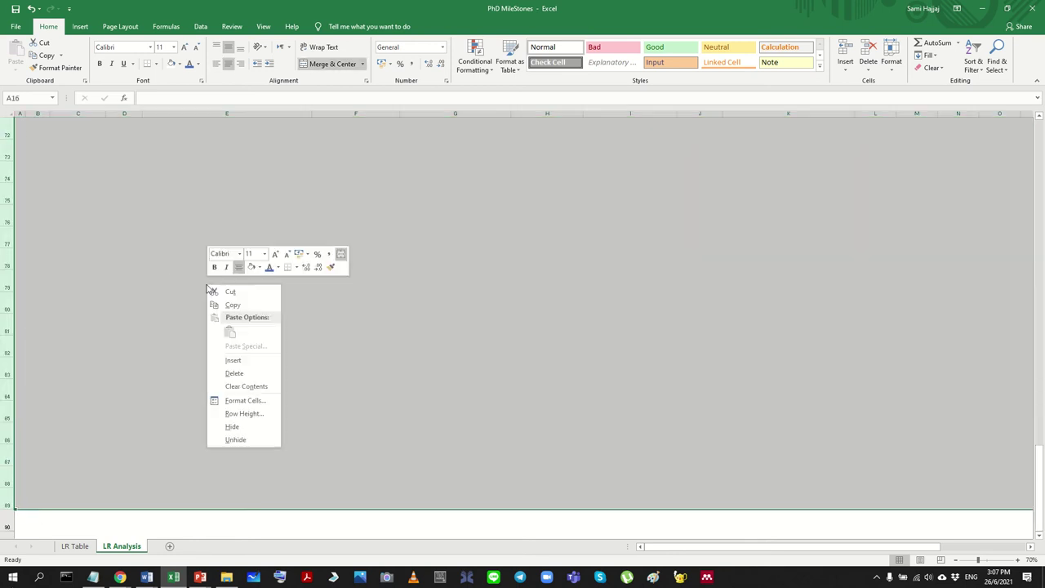
click(363, 65)
click(342, 114)
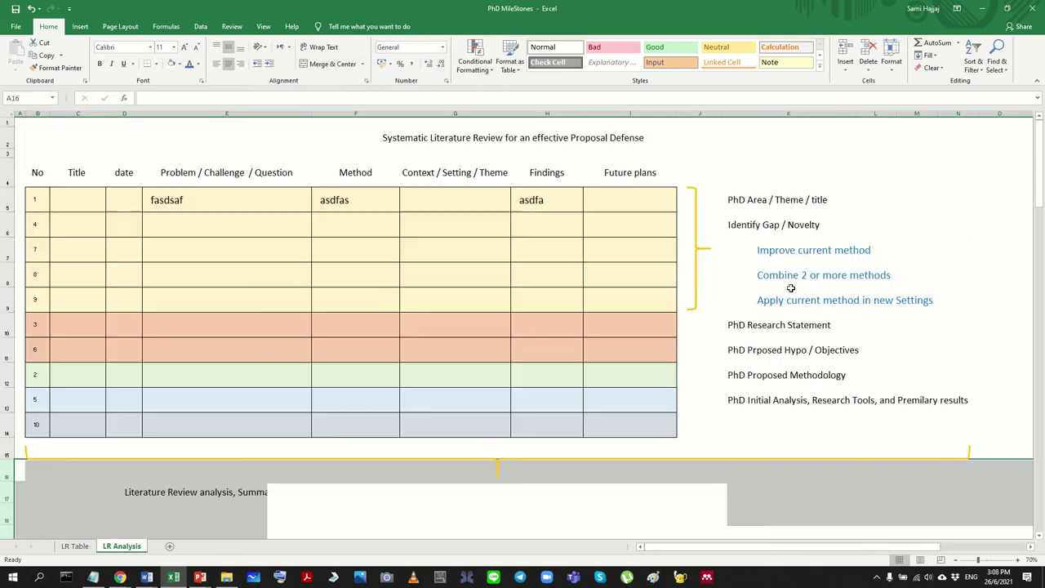
click(802, 259)
drag(735, 248, 1009, 250)
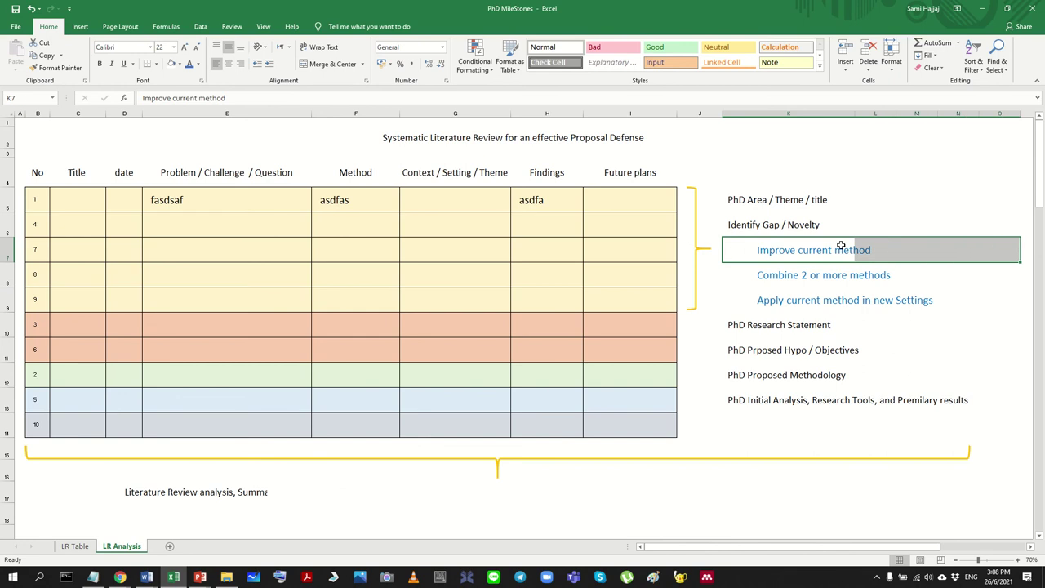
click(360, 65)
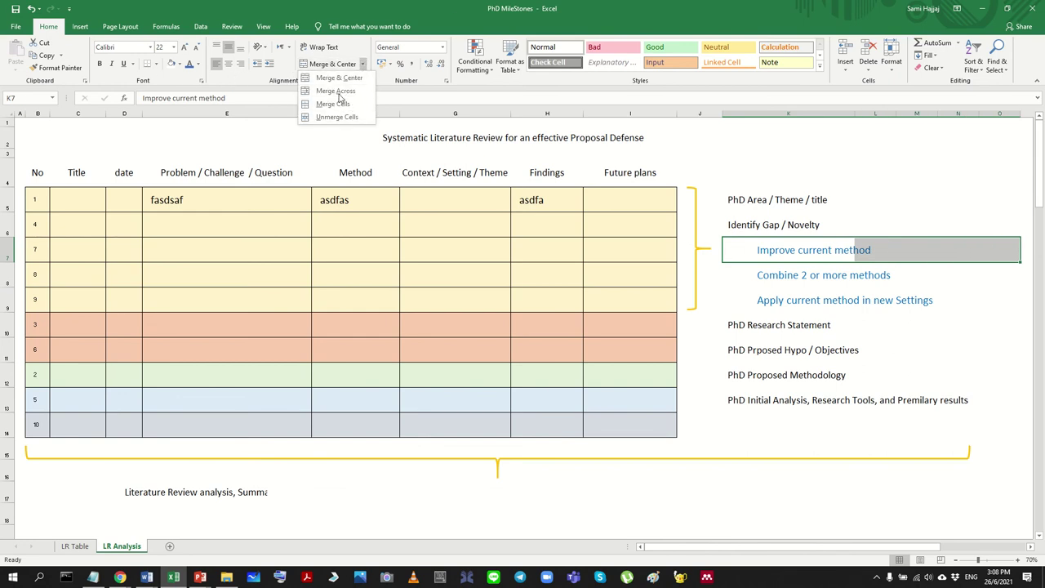
right_click(807, 252)
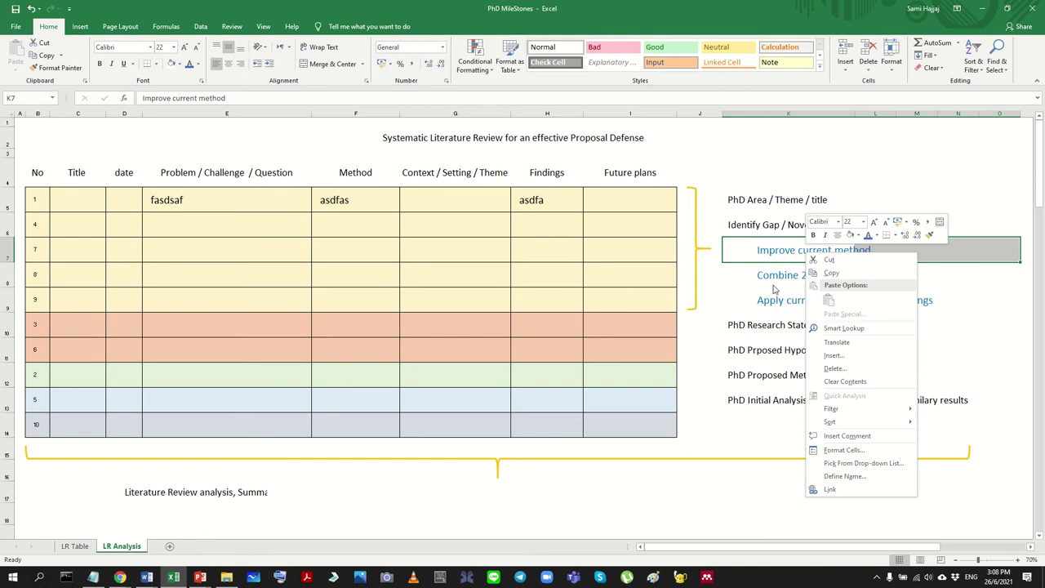
click(735, 248)
drag(735, 247, 1017, 249)
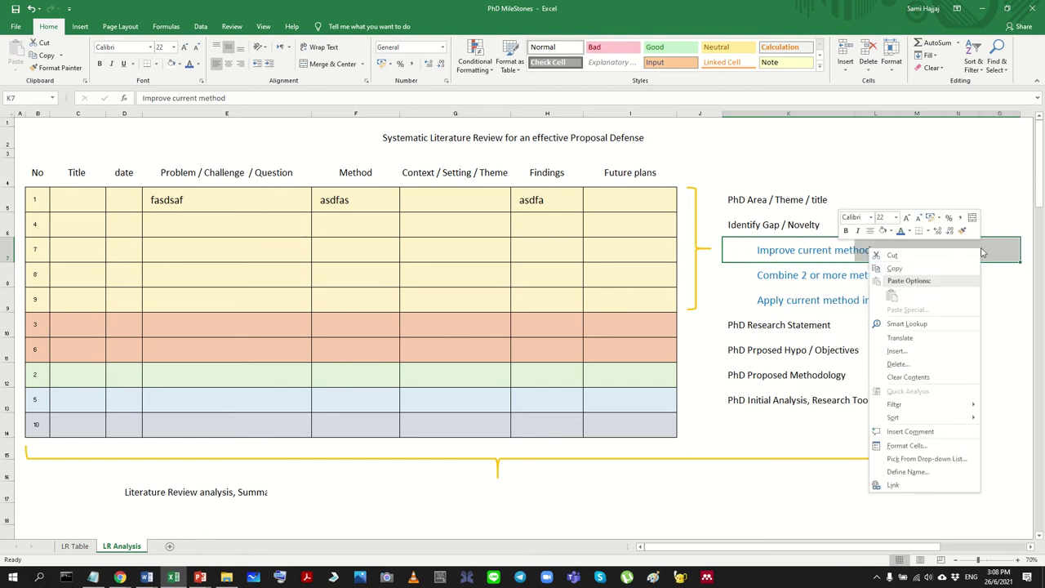
right_click(869, 248)
click(809, 259)
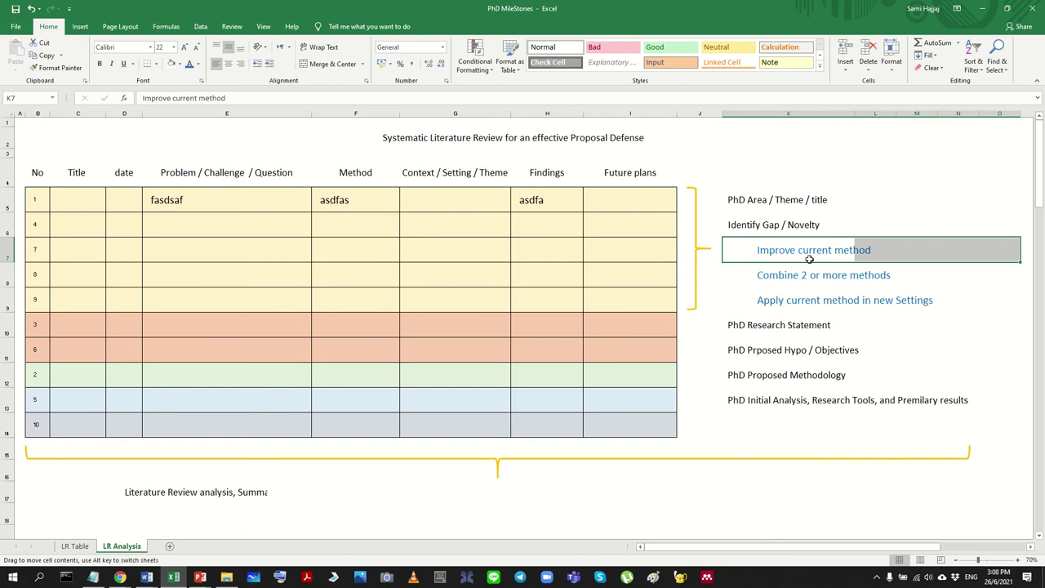
double_click(817, 138)
click(782, 252)
drag(781, 252, 981, 257)
right_click(868, 258)
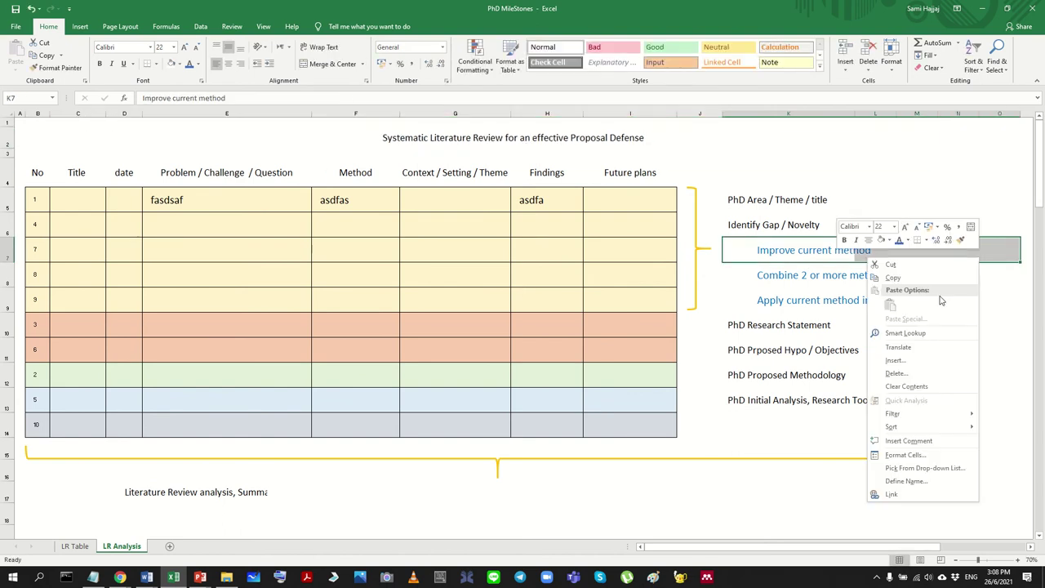
click(915, 351)
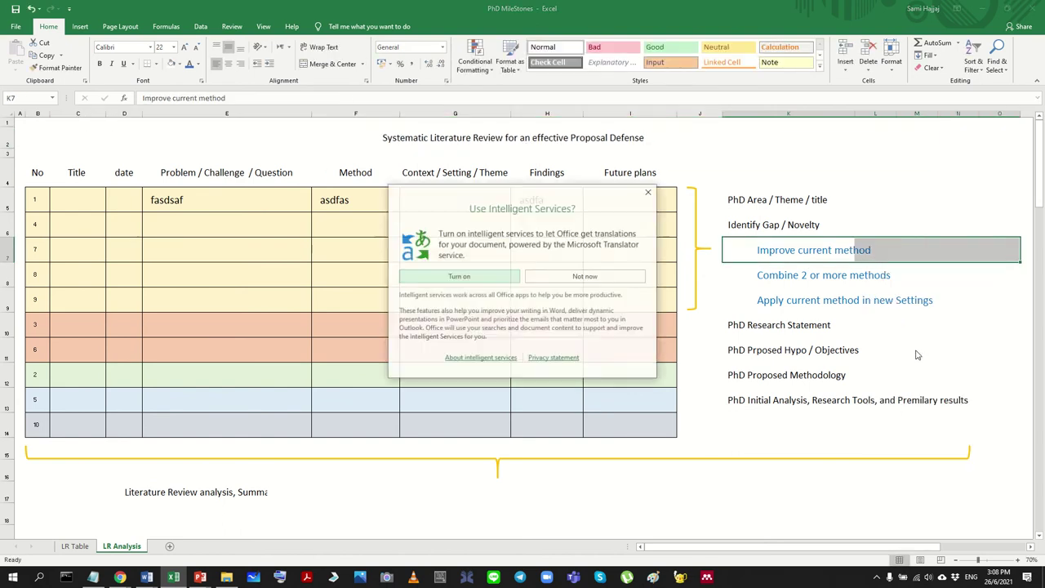
click(650, 190)
right_click(847, 255)
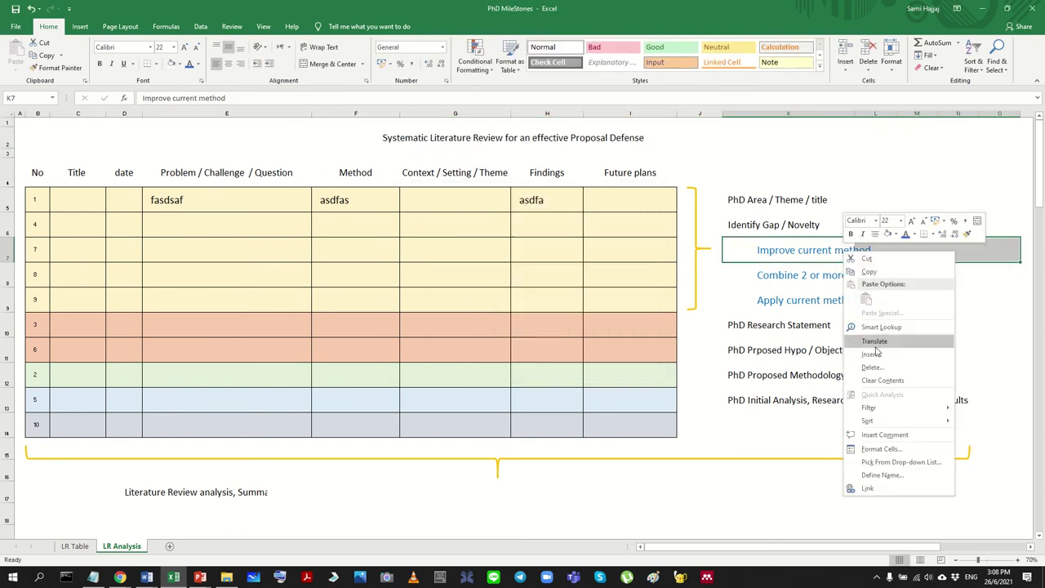
key(Escape)
key(Up)
key(Up)
key(Up)
key(Left)
Step: Insert blank cells above "Improve current method" across K7:O7, shifting the cells down
drag(733, 246, 1003, 242)
right_click(868, 255)
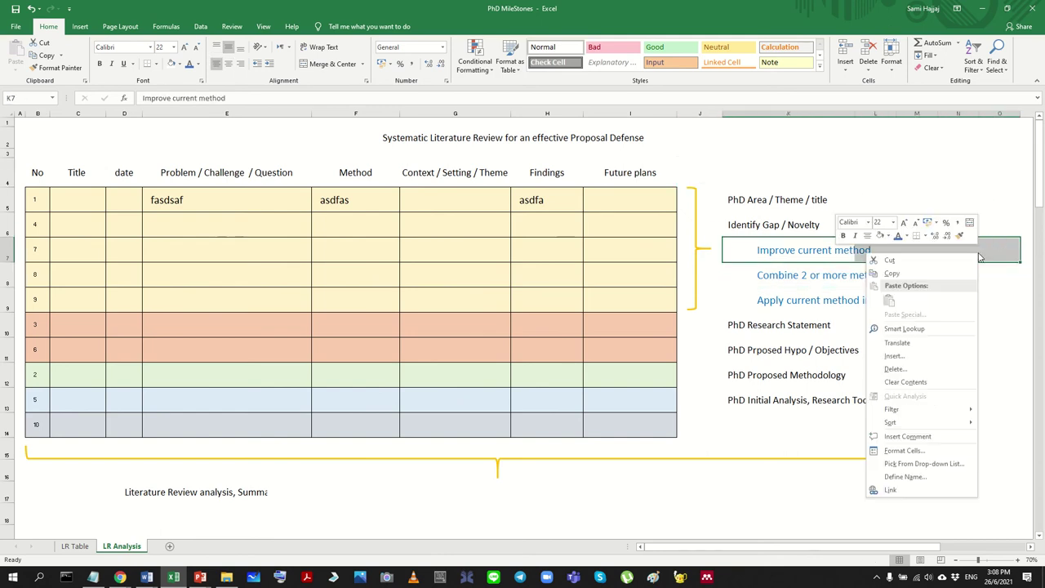
click(918, 356)
click(893, 383)
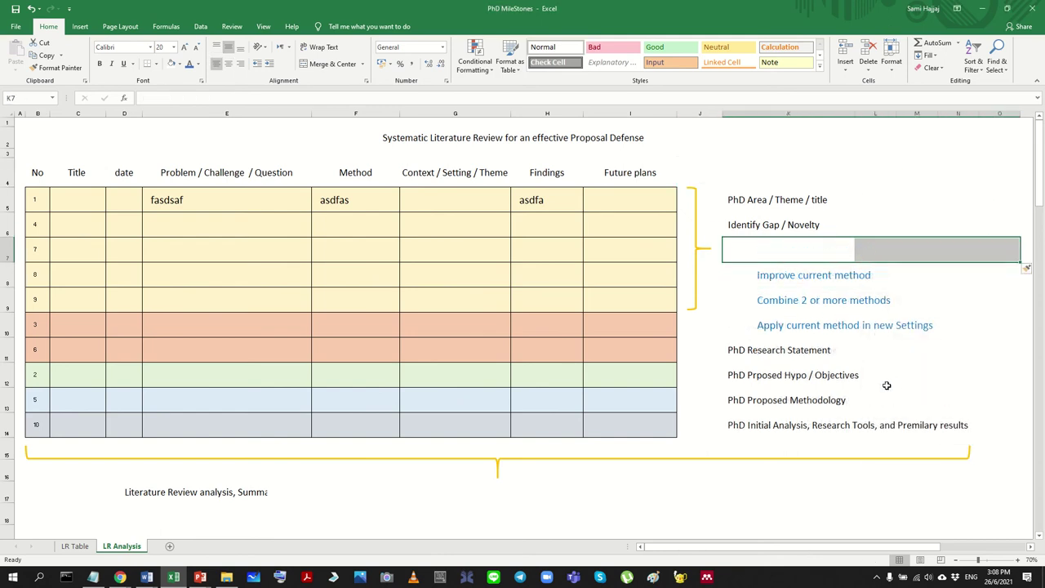
click(761, 272)
click(772, 250)
drag(775, 271, 813, 250)
key(ctrl+z)
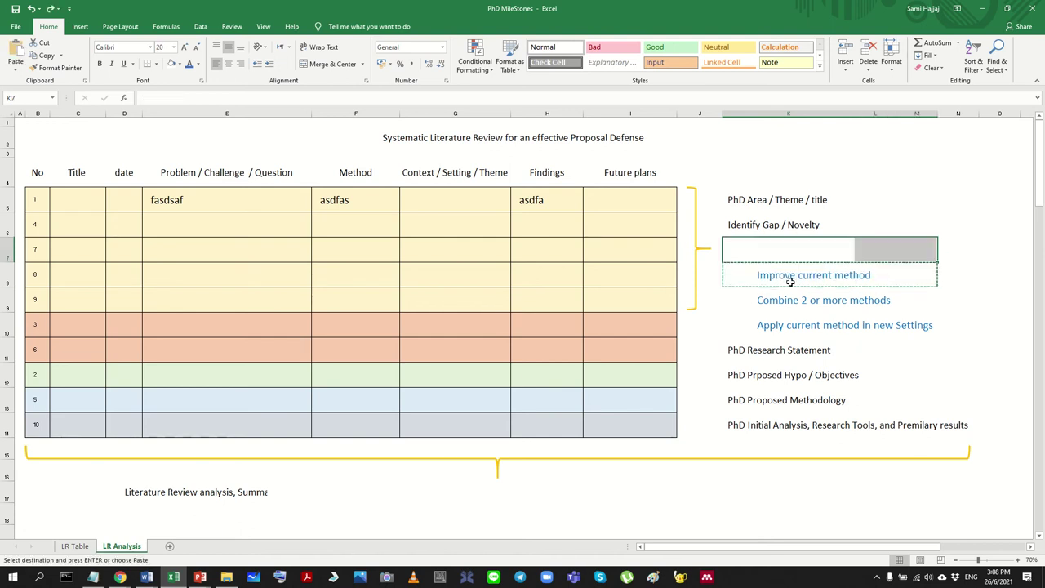
Step: Copy the "Improve current method" cell into the blank cell K7 above it to reuse its indent and blue formatting
key(ctrl+c)
click(782, 278)
key(ctrl+c)
click(767, 244)
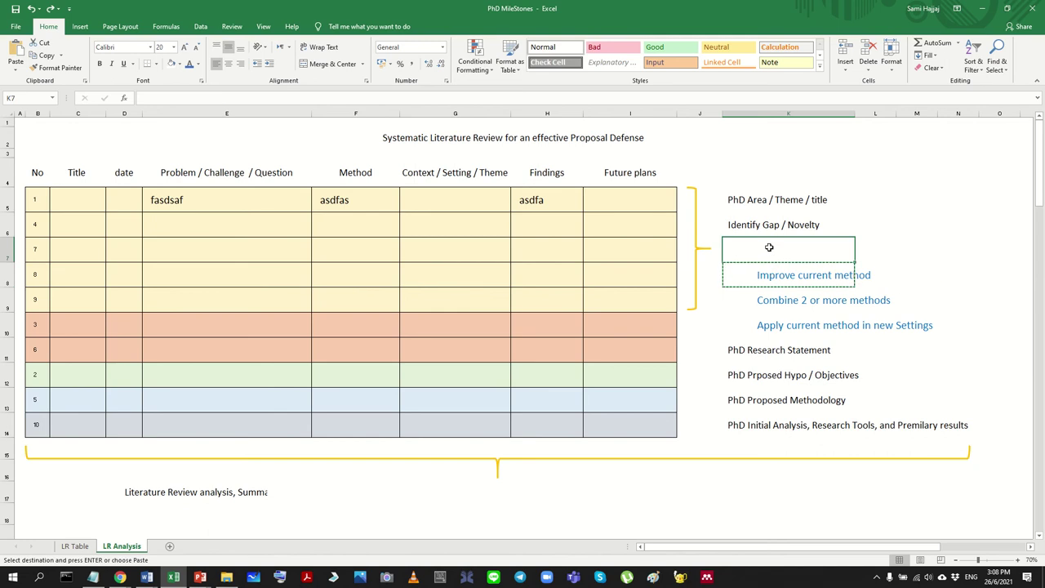
key(ctrl+v)
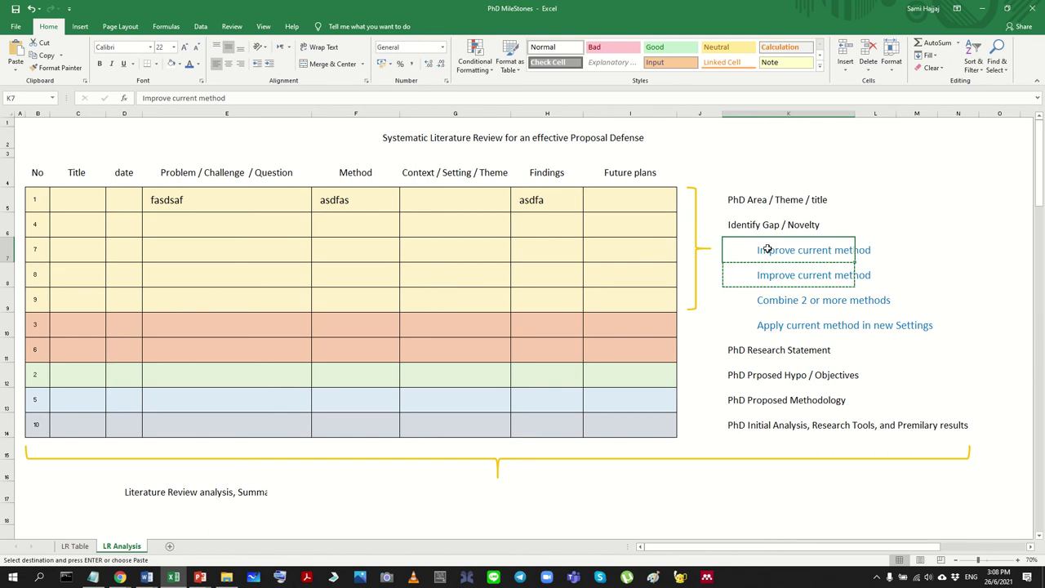
Step: Replace the text in K7 under "Identify Gap / Novelty" with "Develop new/Original approach altogether"
text(O)
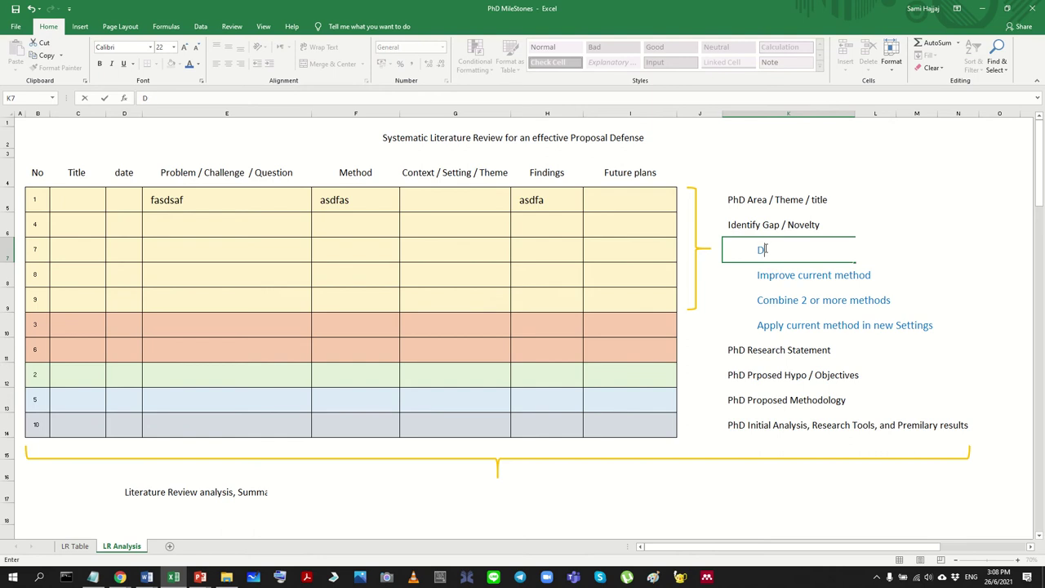
text(v)
key(BackSpace)
text(evem)
text(Orig)
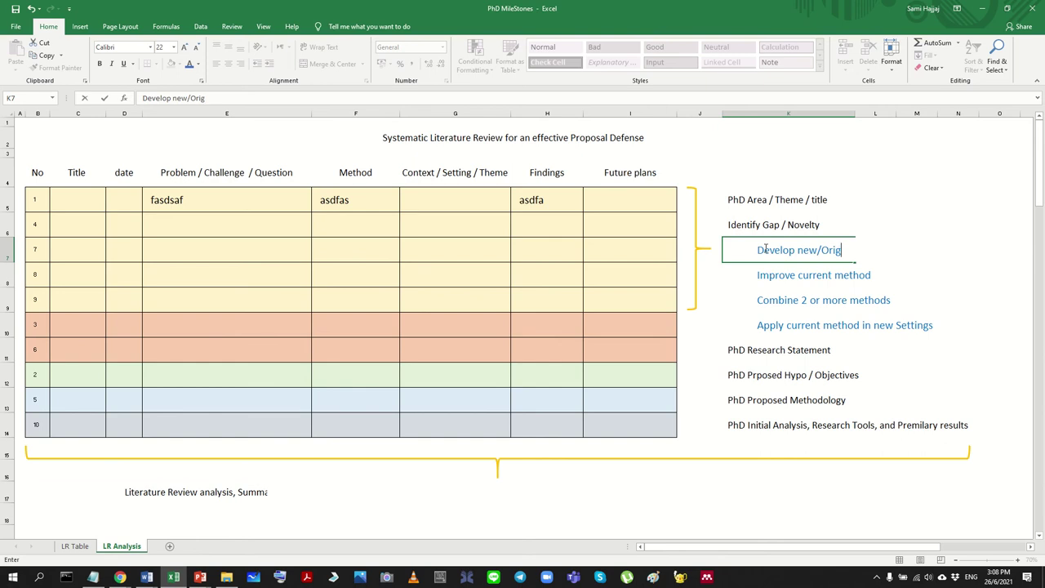
text(inal )
text(d)
key(BackSpace)
text(me)
key(BackSpace)
key(BackSpace)
text(approach)
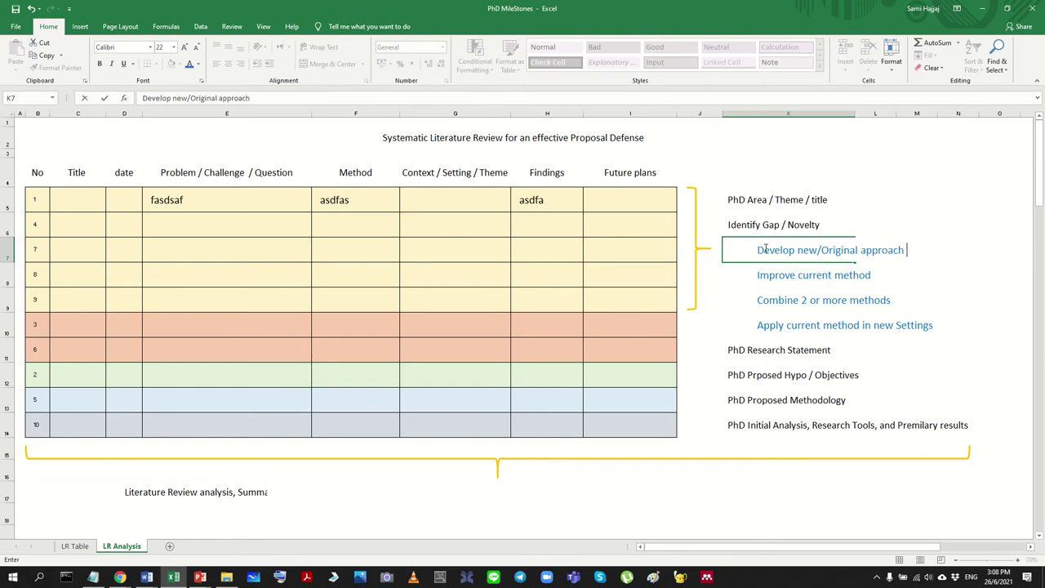
text( altogether)
key(Return)
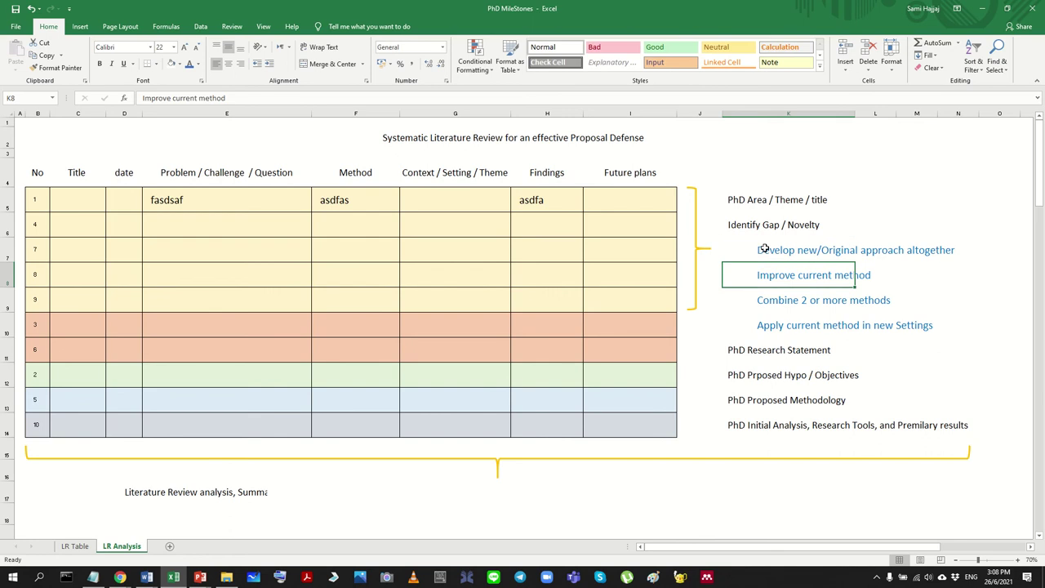
click(796, 247)
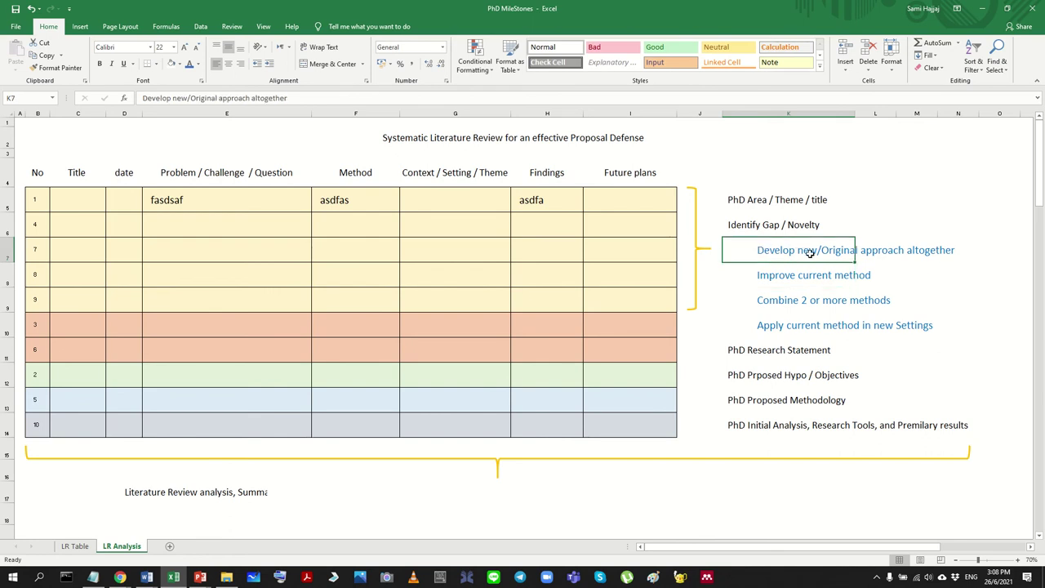
Step: Reduce the indent of the "Develop new/Original approach altogether" entry in cell K7
click(256, 64)
click(256, 65)
click(255, 65)
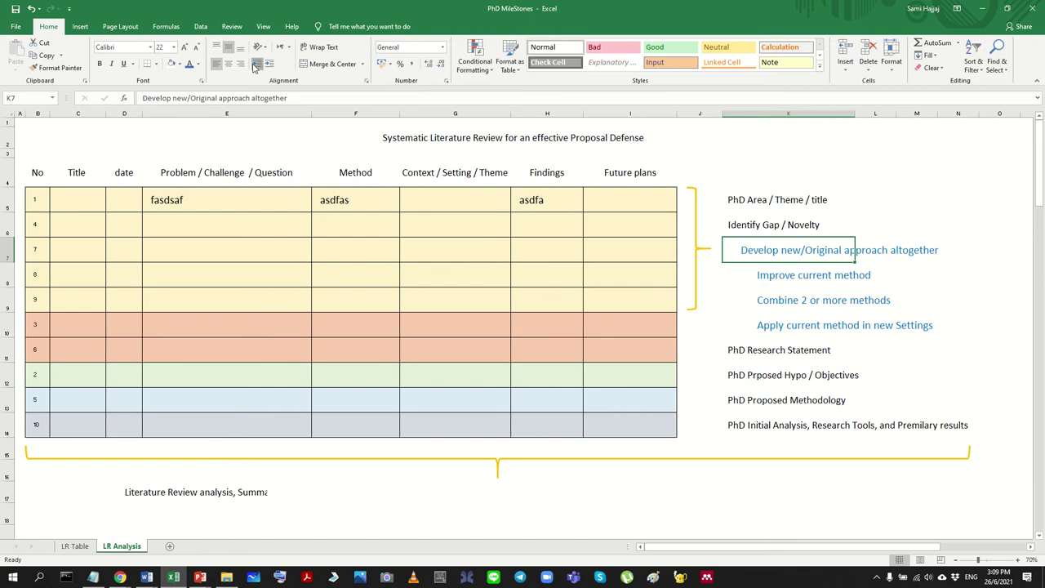
click(255, 65)
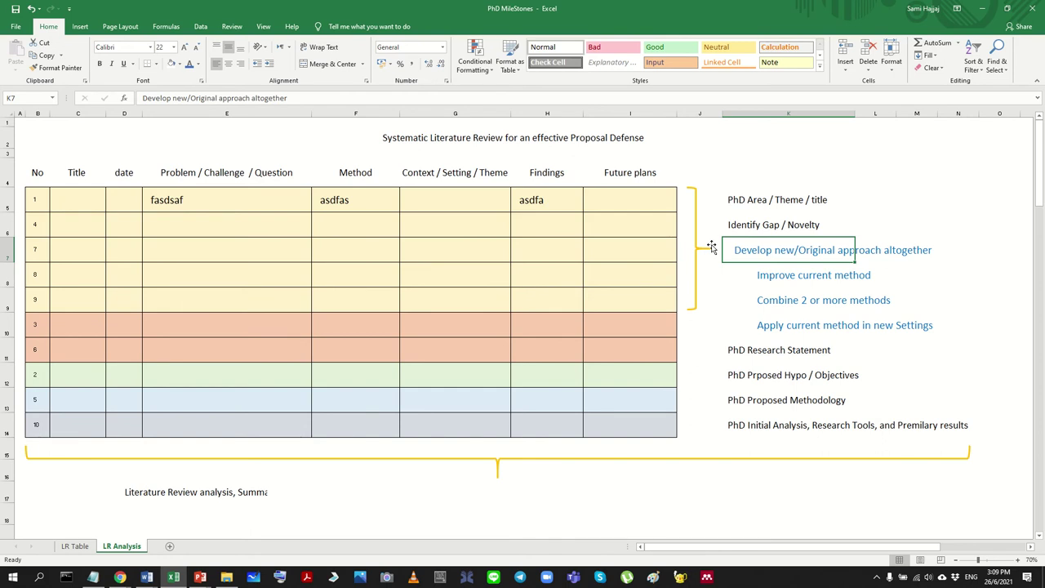
Step: Clear the "Develop new/Original approach altogether" entry and delete its cells K7:O7, shifting the cells below up
click(772, 276)
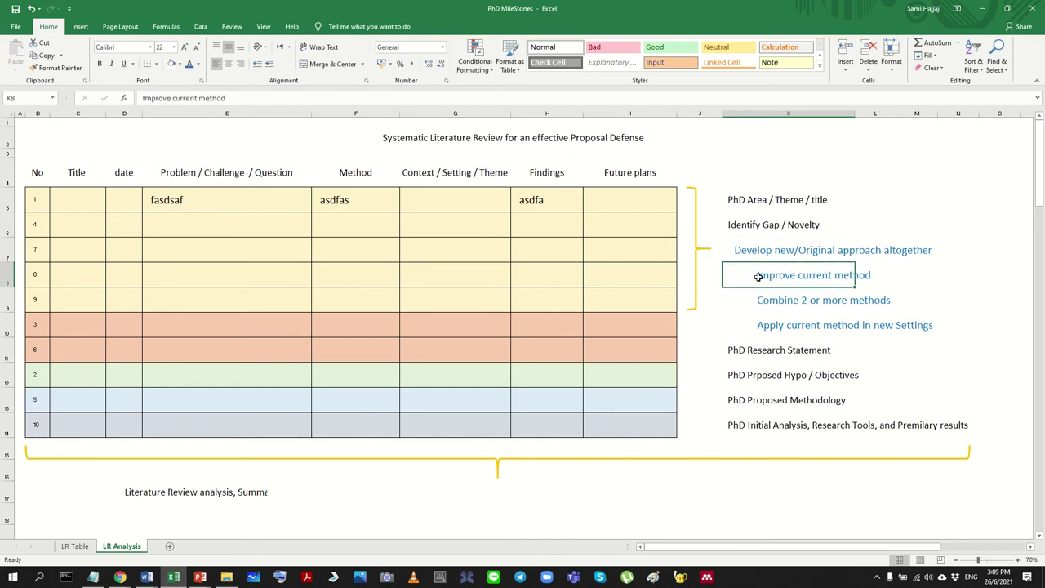
drag(758, 277, 945, 323)
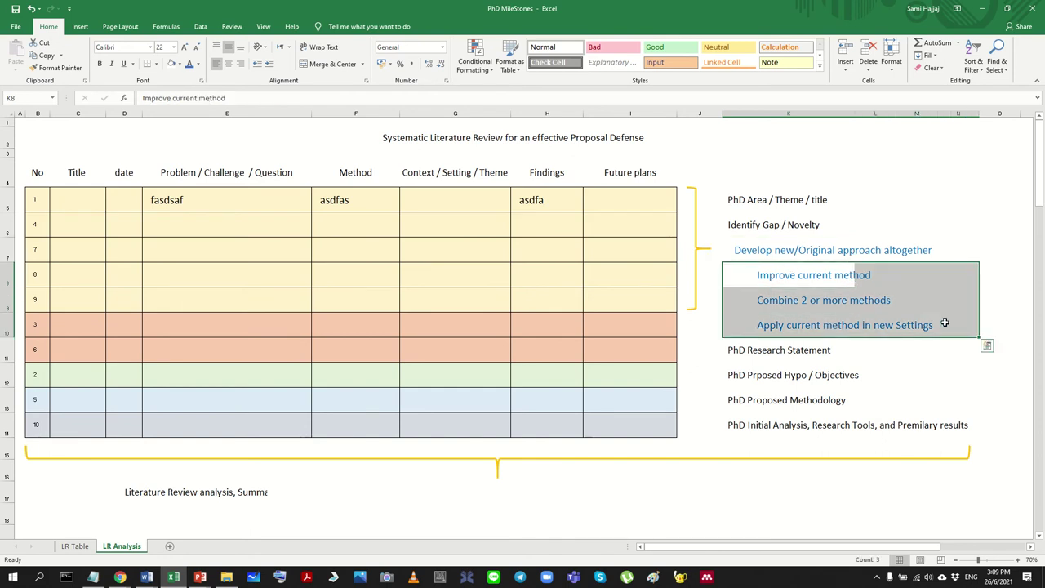
click(783, 276)
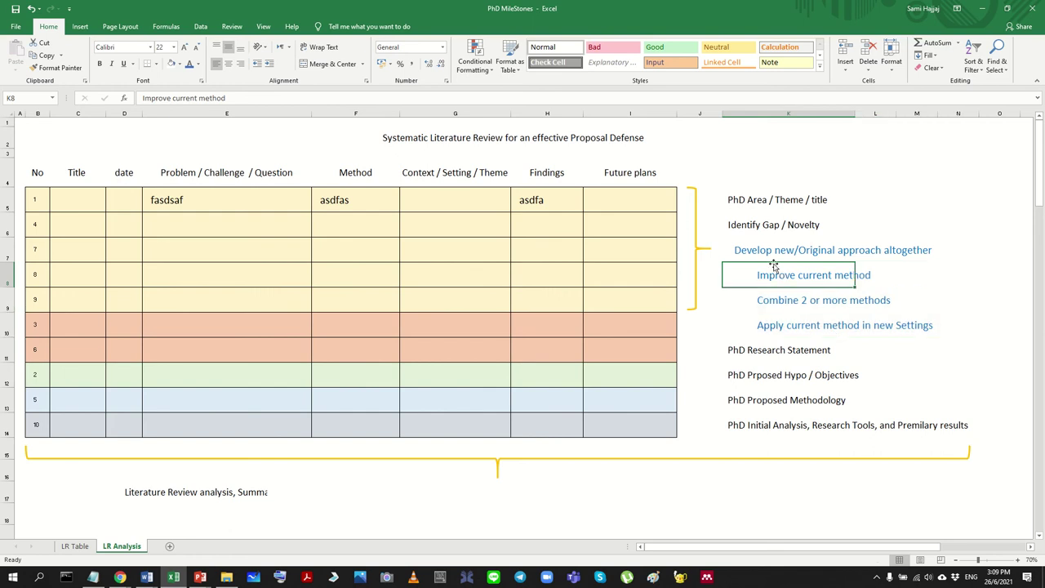
click(764, 247)
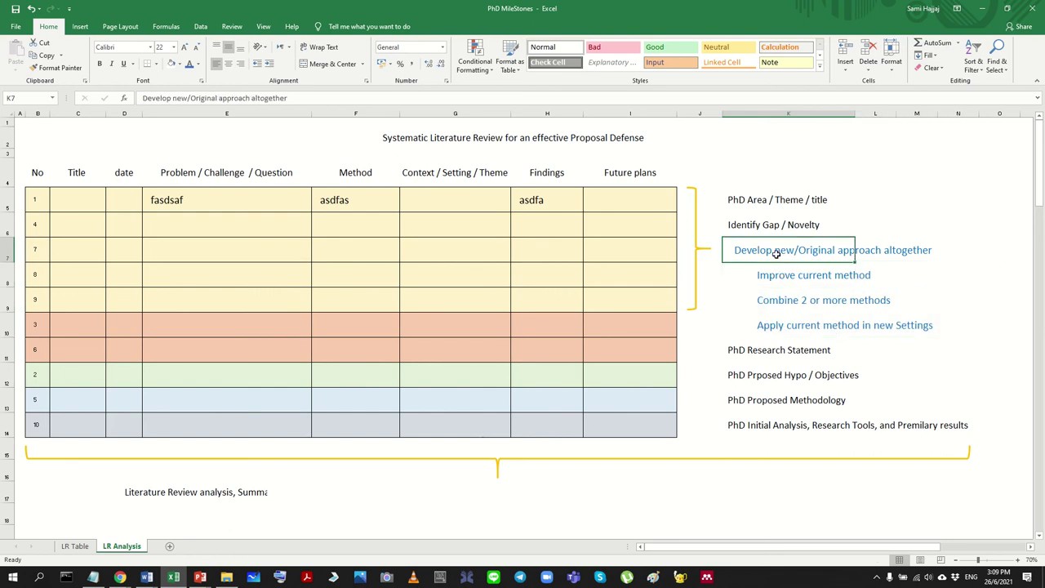
key(Delete)
drag(768, 252, 1009, 253)
right_click(950, 252)
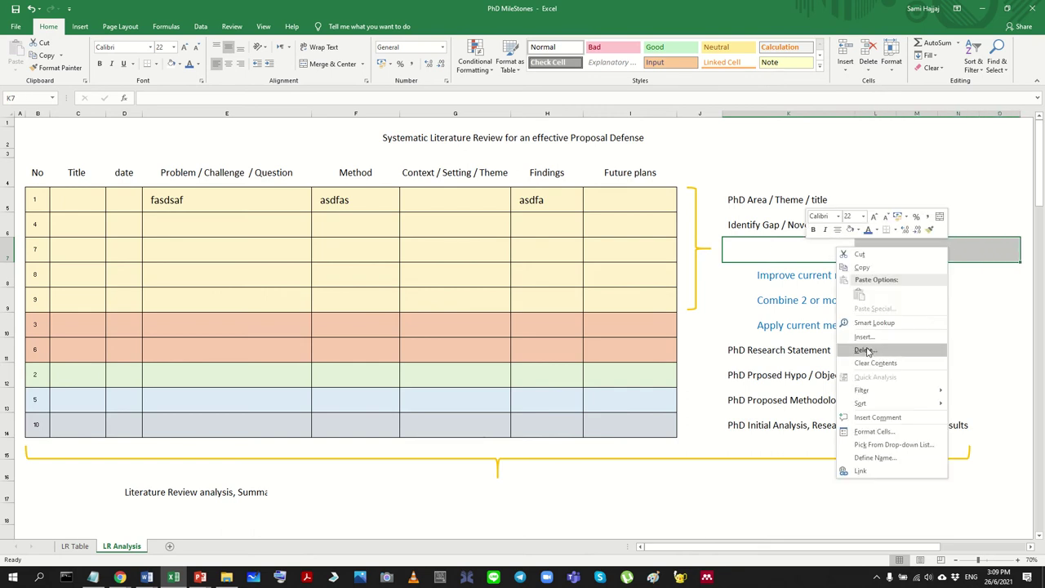
click(867, 351)
click(843, 381)
click(852, 326)
click(786, 259)
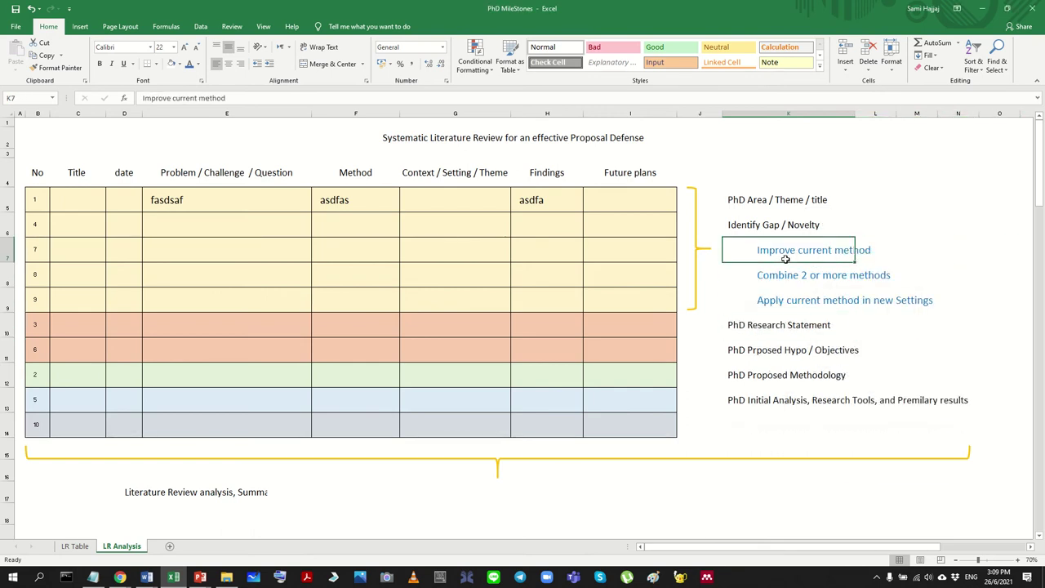
Step: Undo the recent edits back to before the "Develop new/Original approach altogether" entry was added to the outline
key(ctrl+z)
key(ctrl+z)
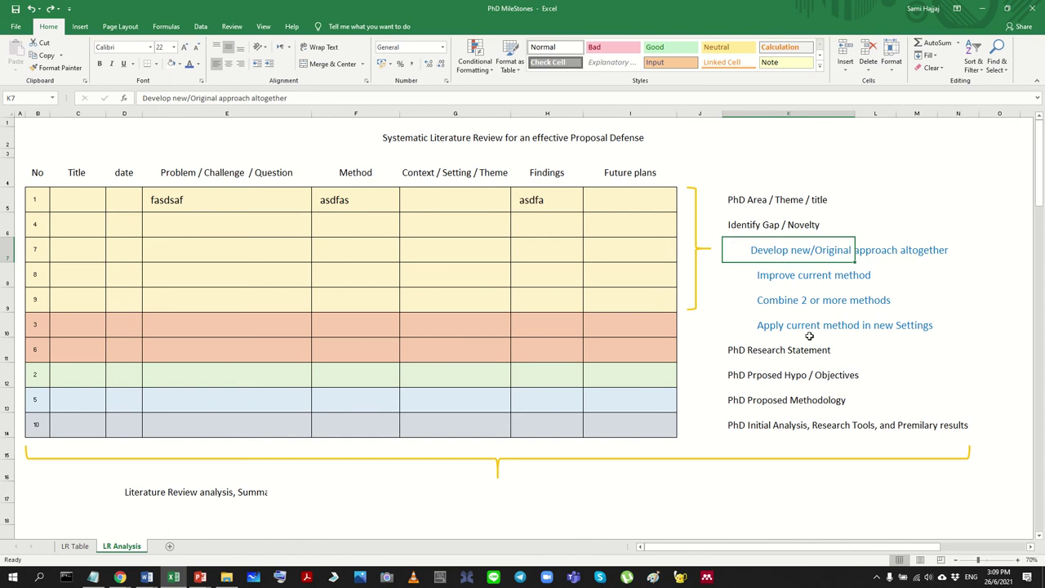
key(ctrl+z)
key(ctrl+z)
key(ctrl+c)
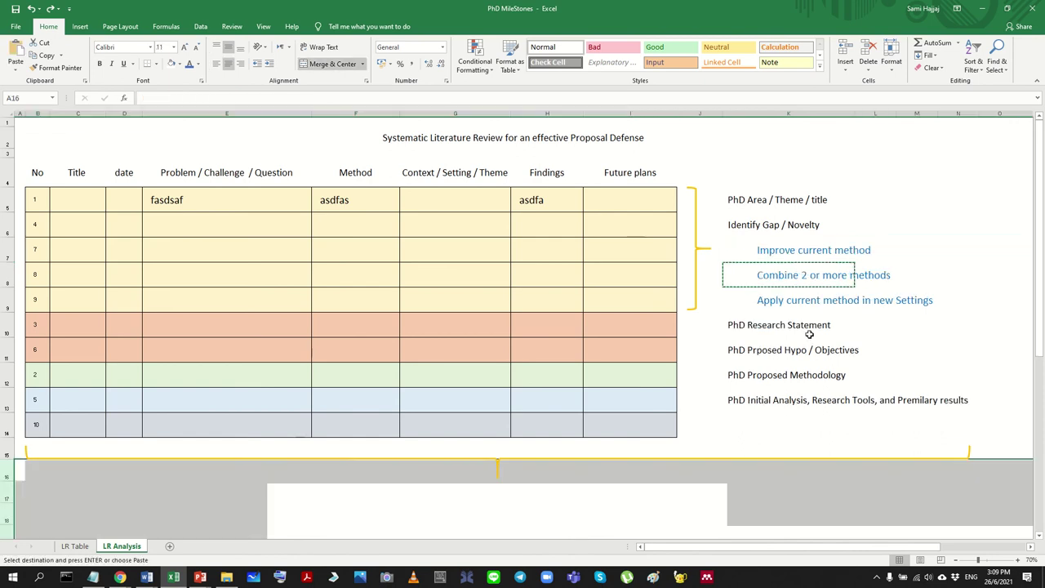
click(780, 245)
click(785, 375)
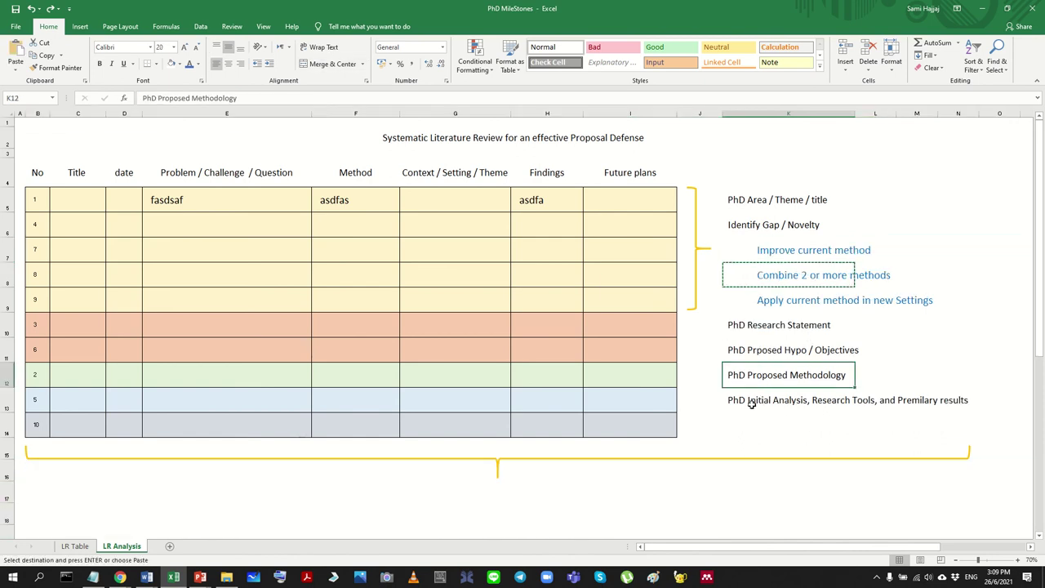
click(783, 316)
drag(784, 274, 757, 259)
click(772, 274)
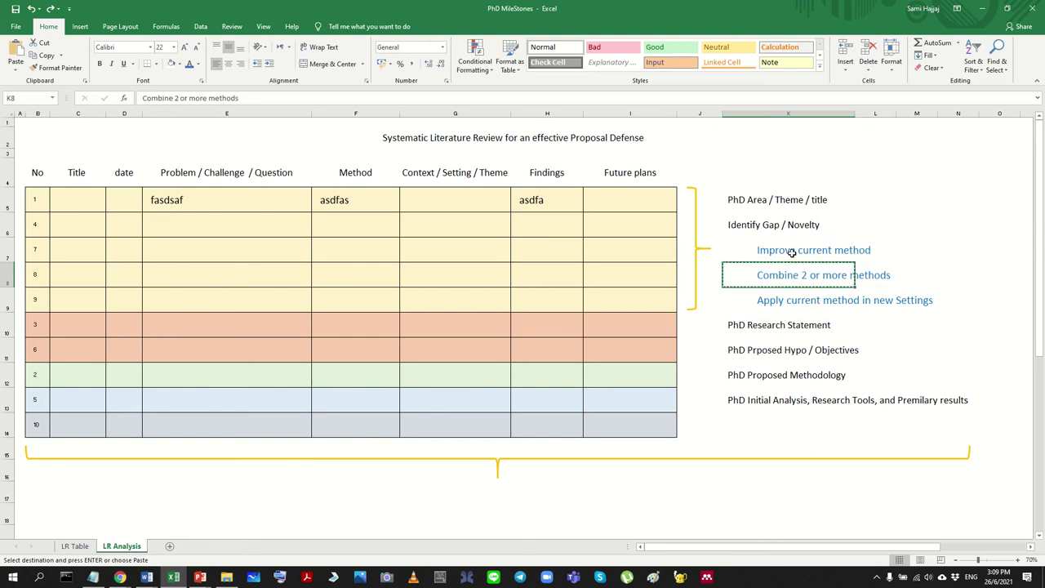
Step: Replace "current" with "exit" in cell K7 so the entry reads "Improve exit method"
click(796, 250)
double_click(798, 250)
text(exit)
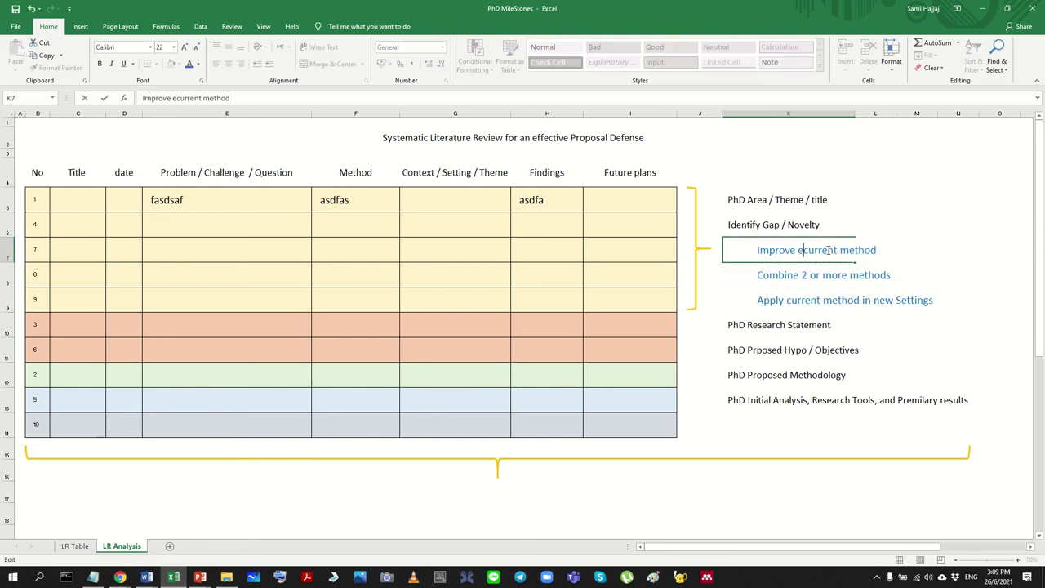
key(Delete)
key(Delete)
key(Delete)
key(Delete)
key(Delete)
key(Delete)
key(Delete)
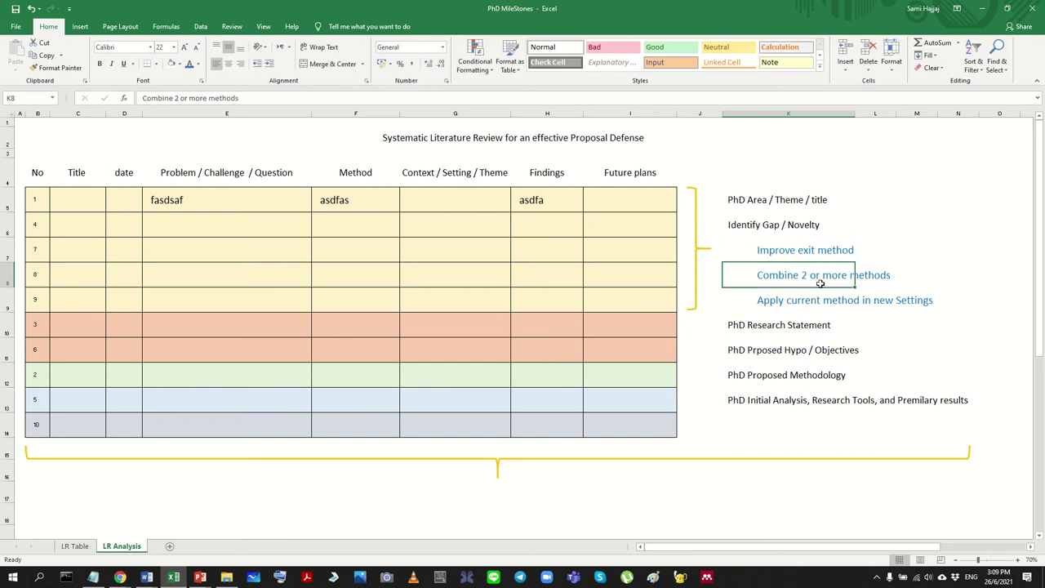
Step: Examine the three novelty options, the literature review table and the full list of PhD proposal items
click(819, 257)
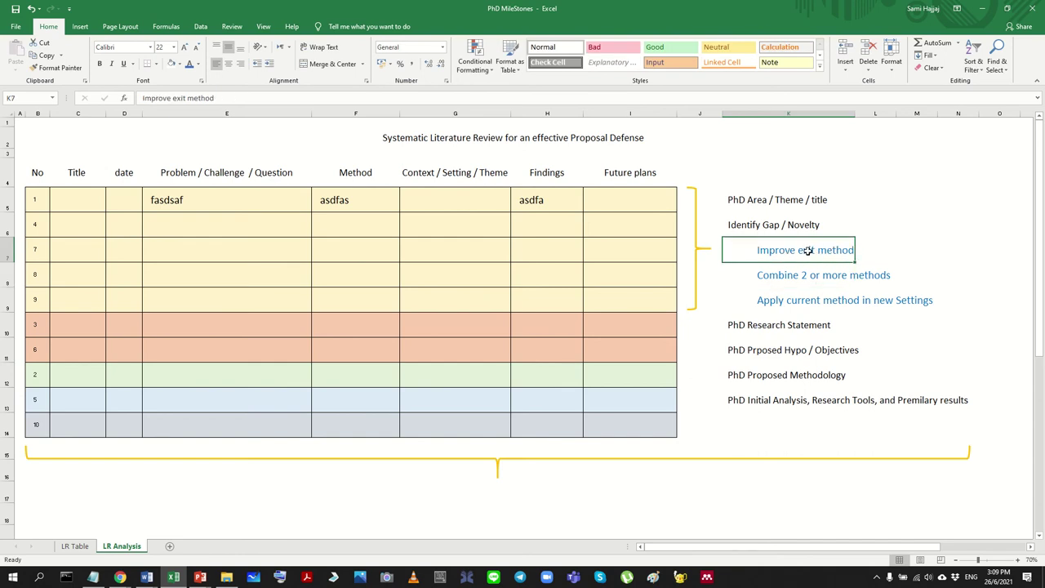
click(879, 252)
click(946, 250)
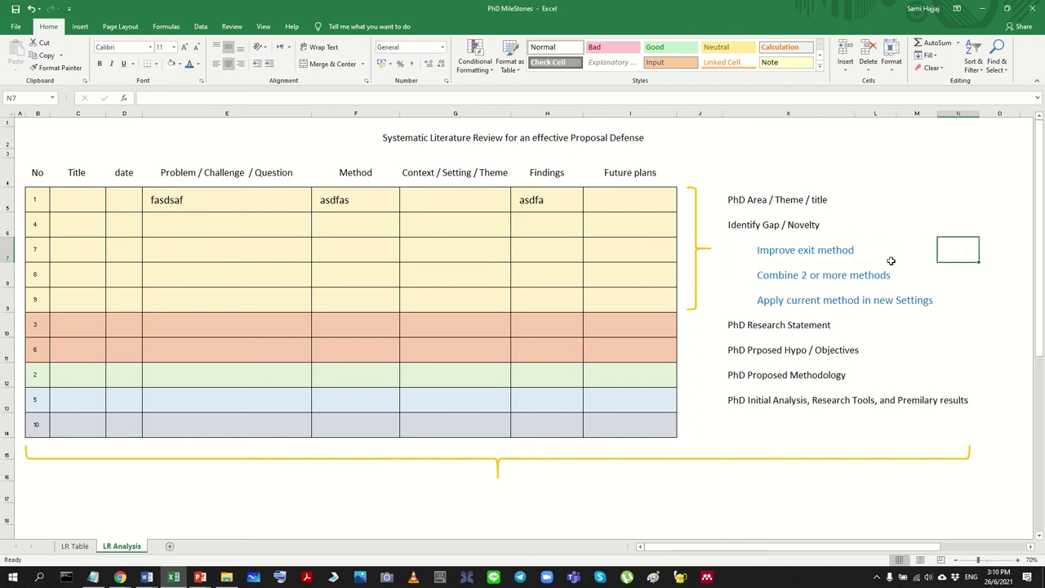
click(790, 273)
click(869, 274)
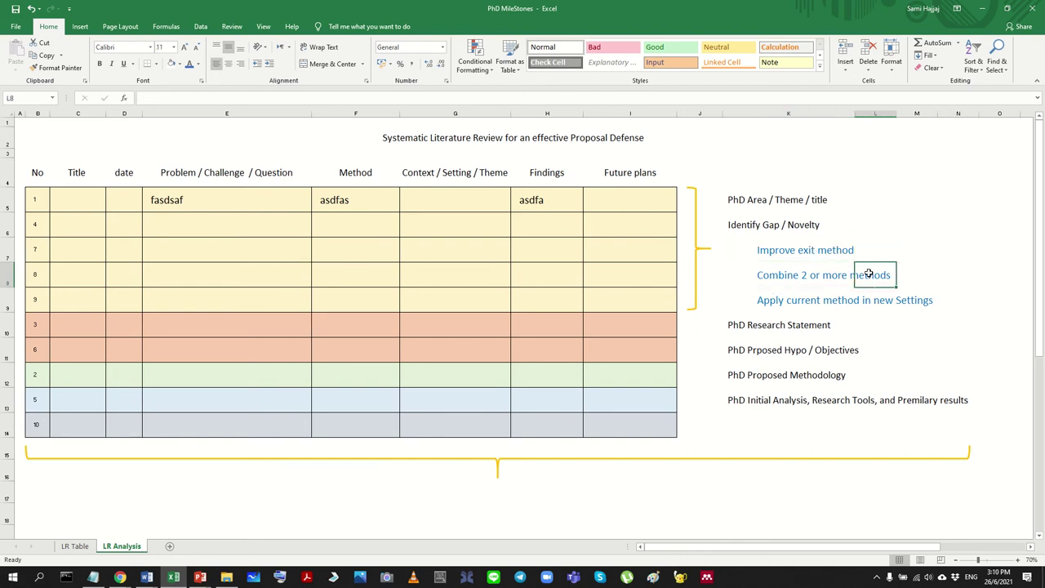
drag(789, 251, 880, 272)
click(951, 278)
click(833, 296)
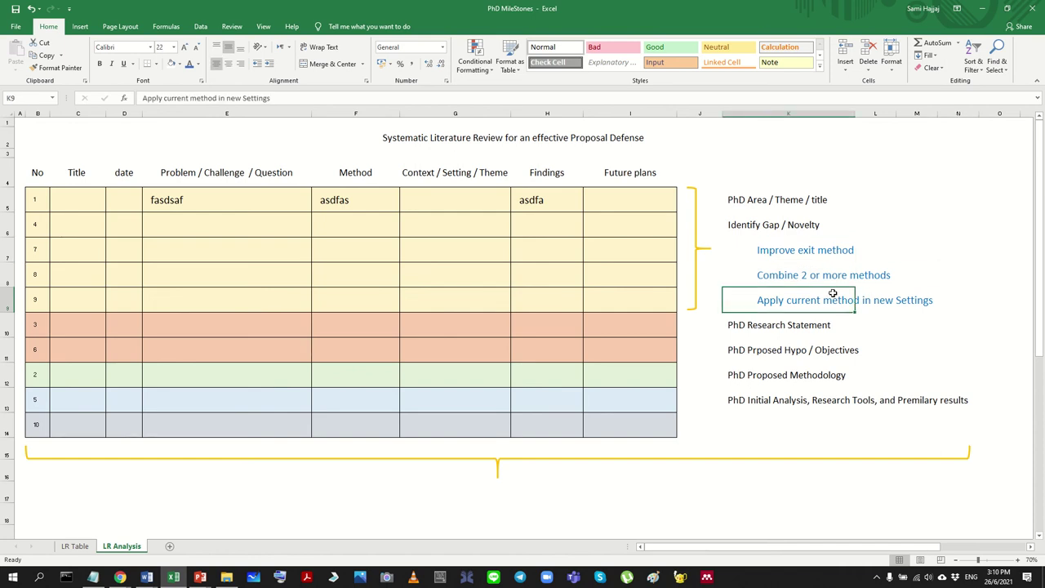
click(745, 341)
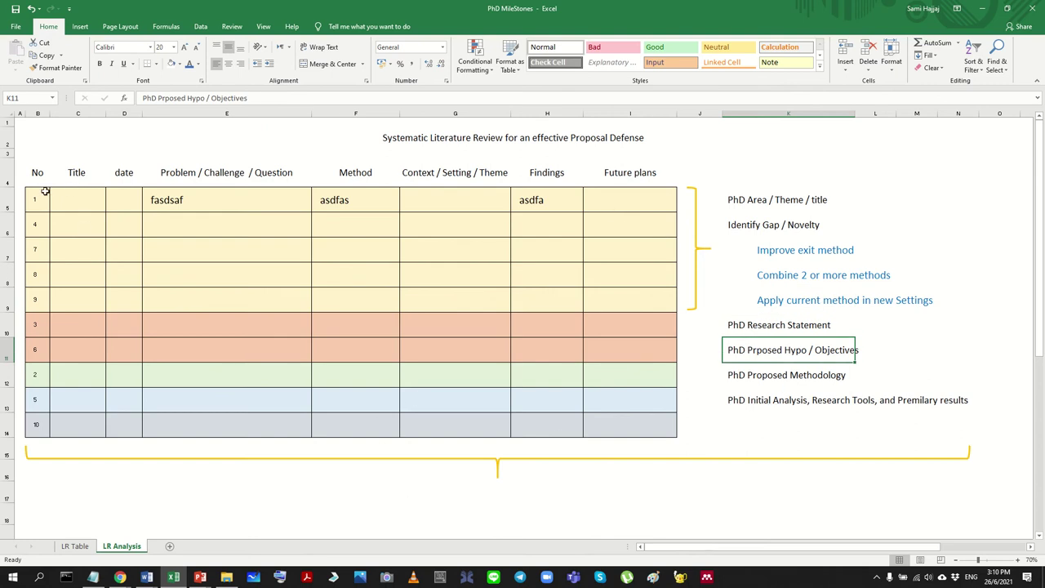
drag(41, 193, 662, 421)
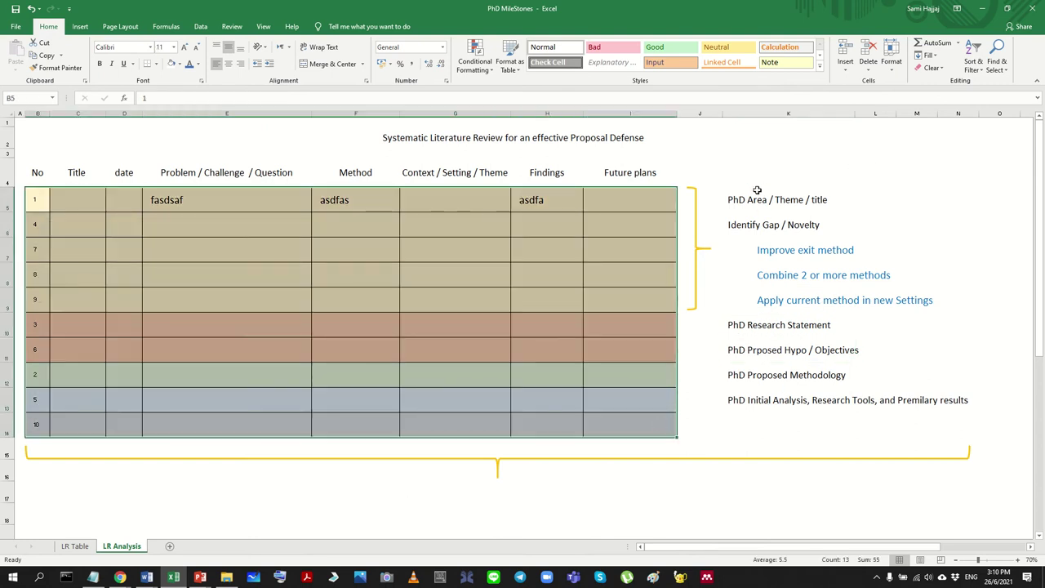
drag(754, 196, 954, 409)
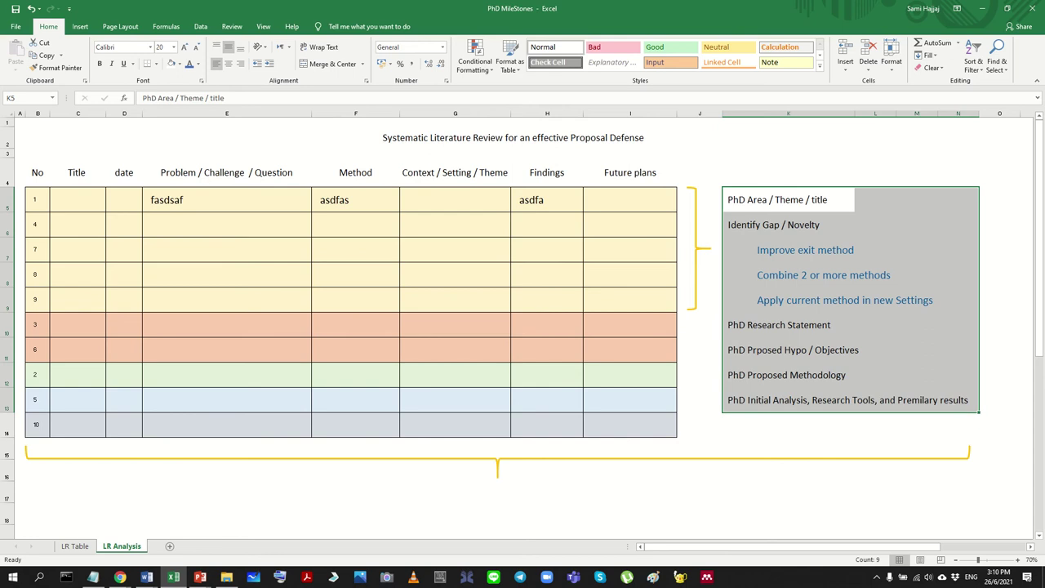
Step: Remove the blank rectangle covering the text beneath the wide bottom bracket
scroll(784, 483, down, 2)
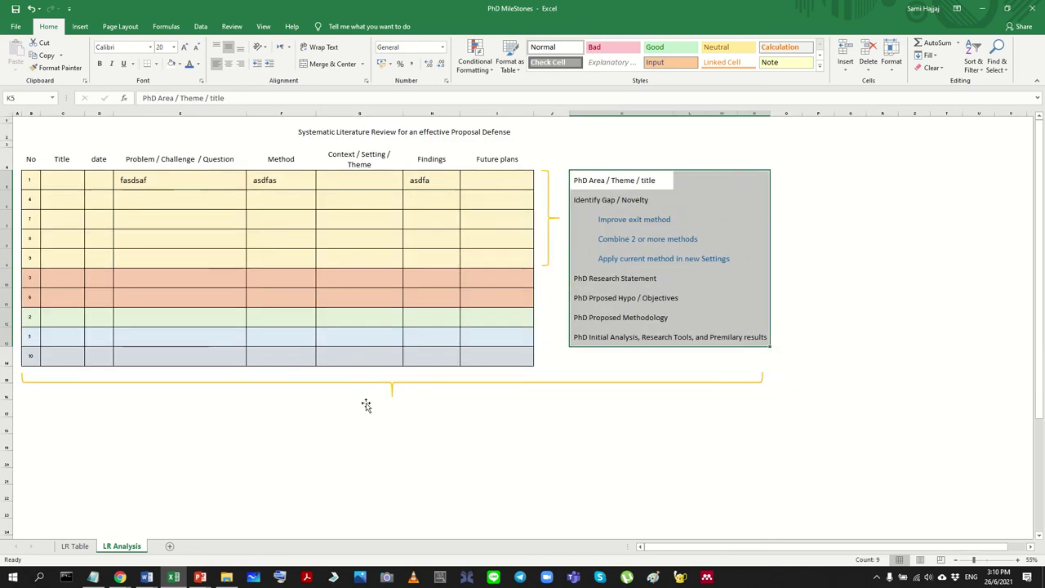
click(406, 445)
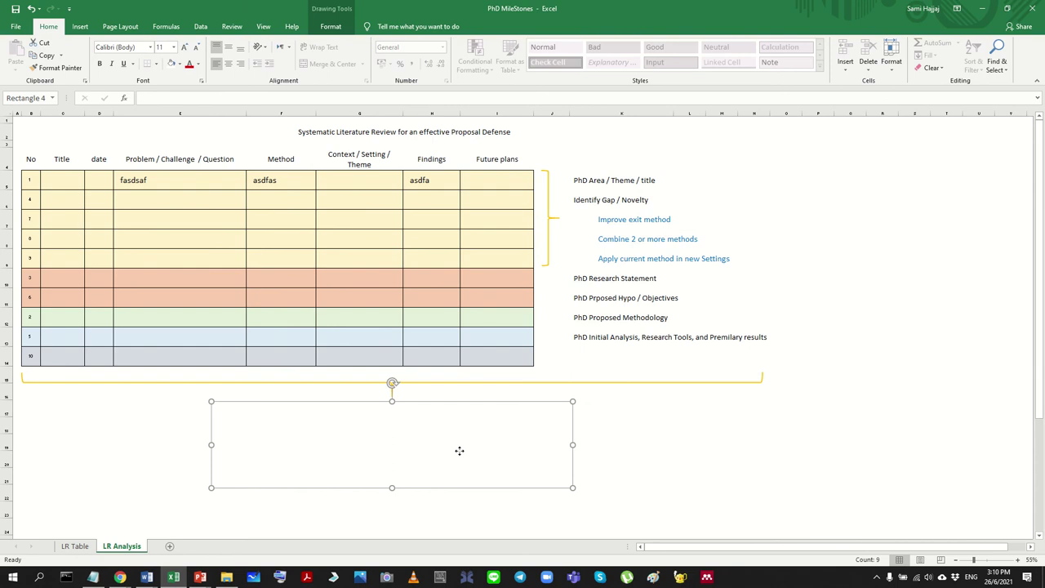
key(Escape)
click(372, 482)
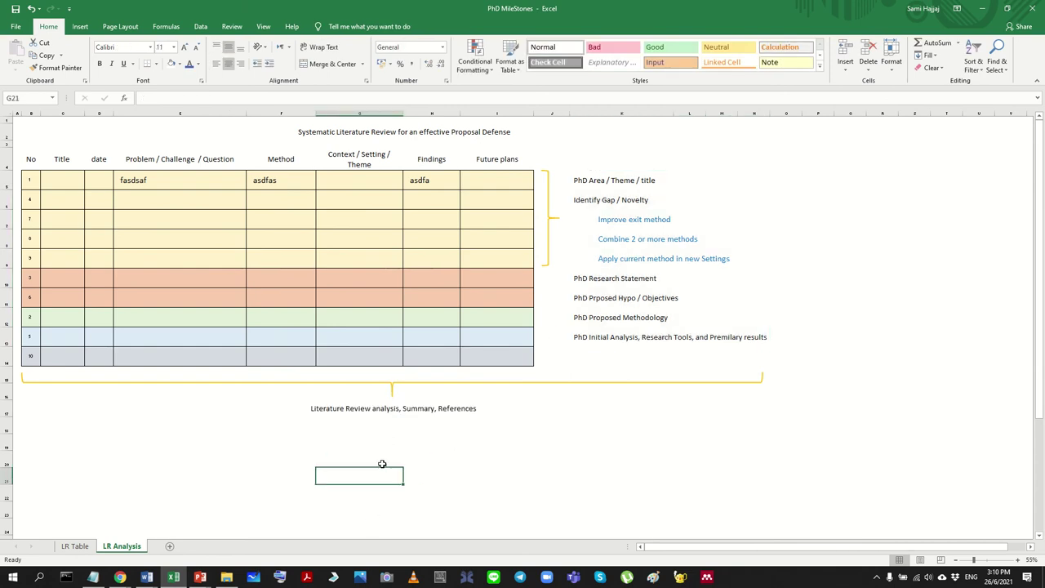
Step: Remove "Summary," from the merged cell E17 so it reads "Literature Review analysis, References"
scroll(382, 464, up, 2)
click(443, 425)
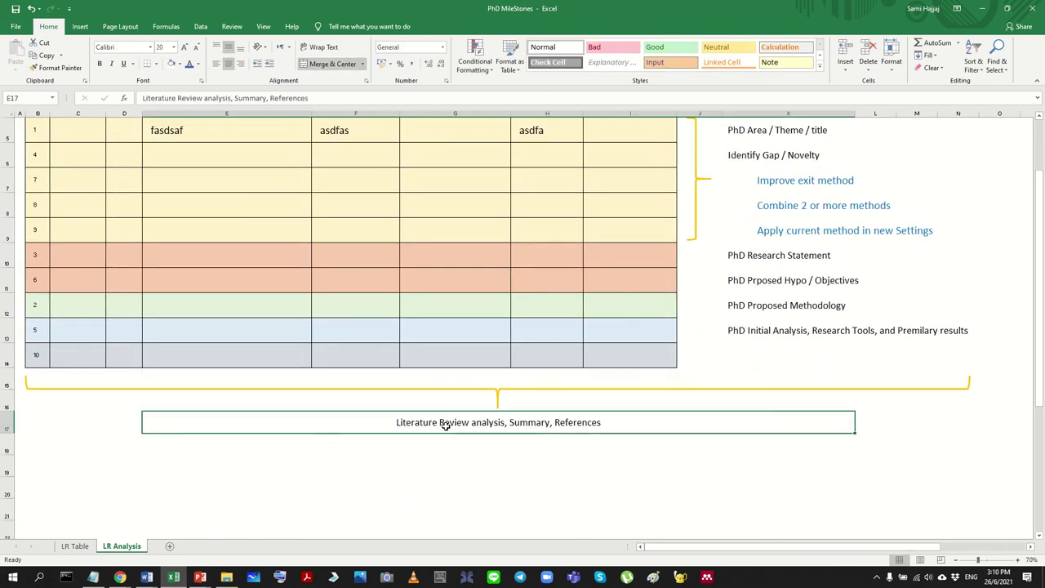
scroll(447, 425, up, 1)
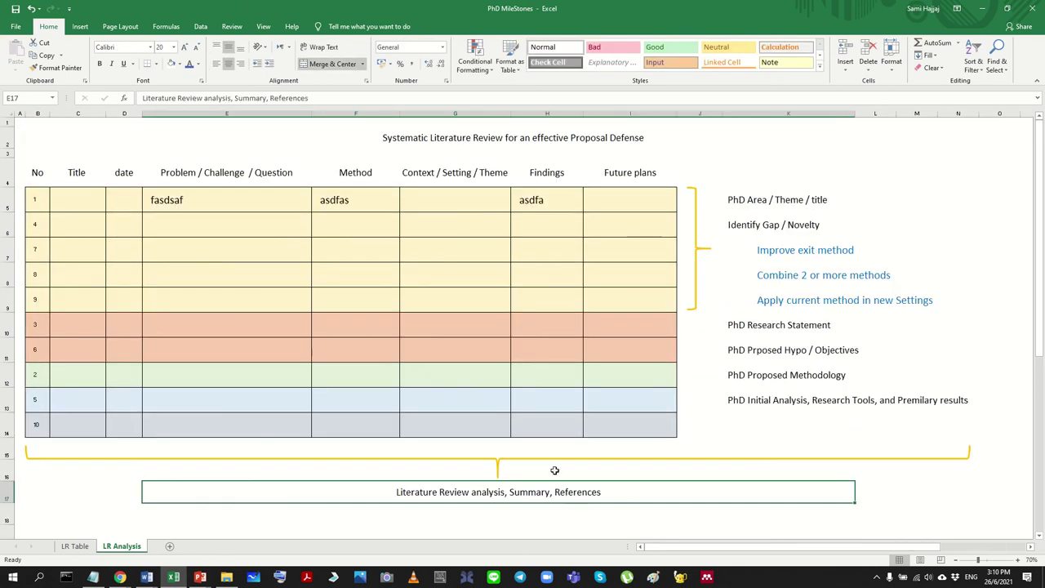
double_click(511, 492)
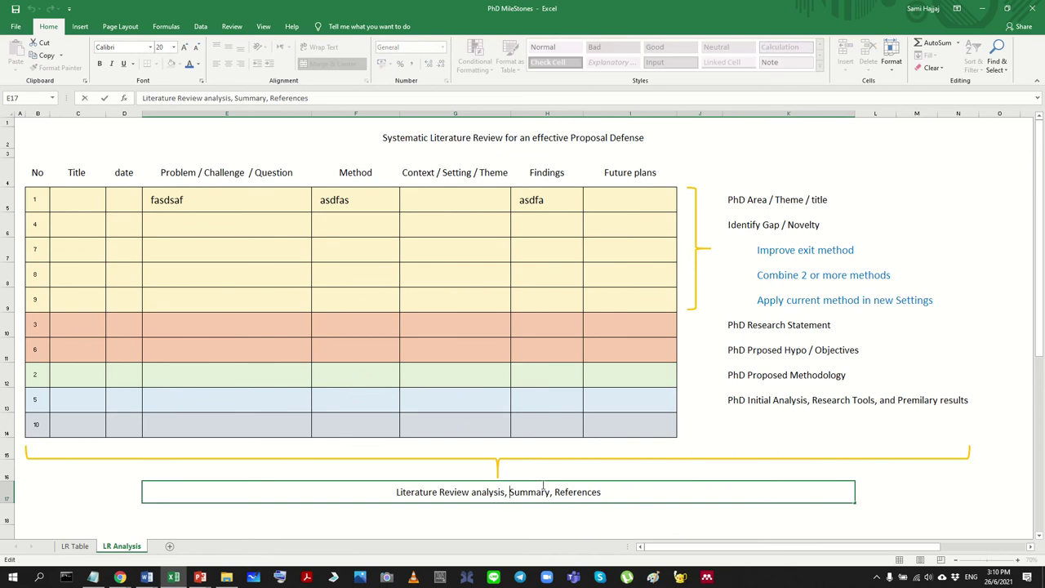
key(ctrl+shift+Right)
key(ctrl+shift+Right)
key(BackSpace)
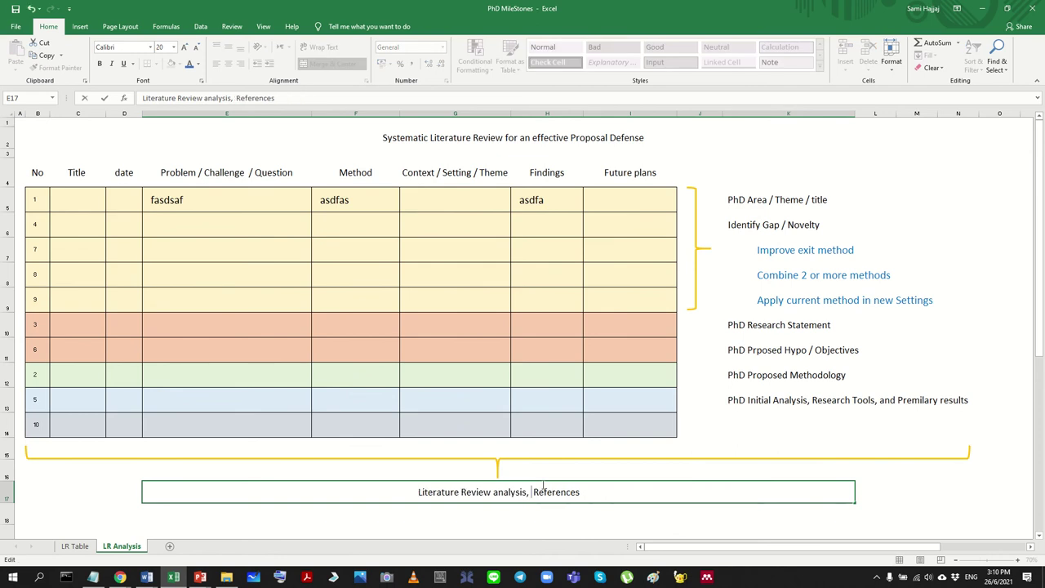
click(588, 441)
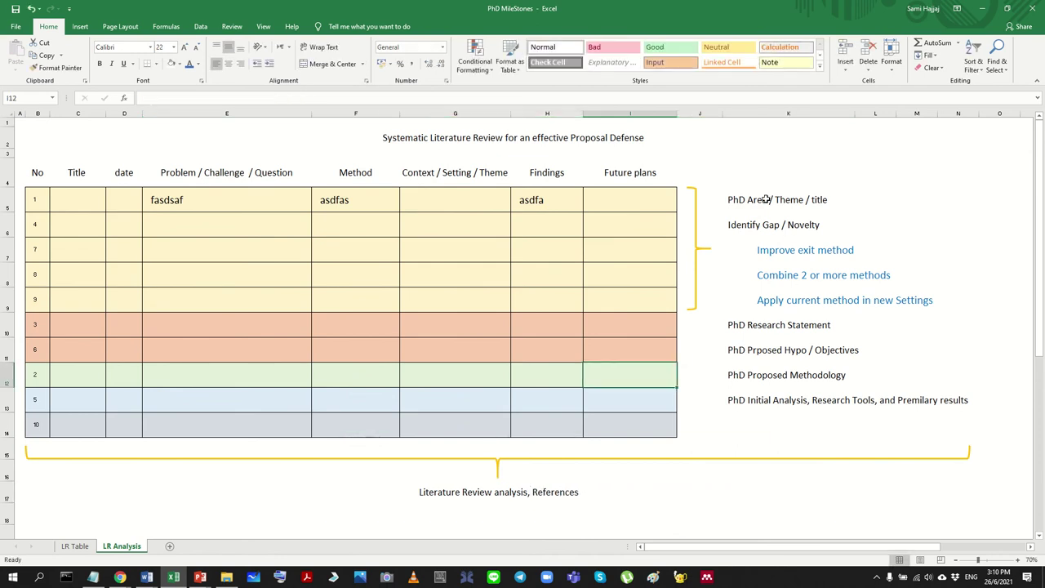
drag(729, 199, 1026, 445)
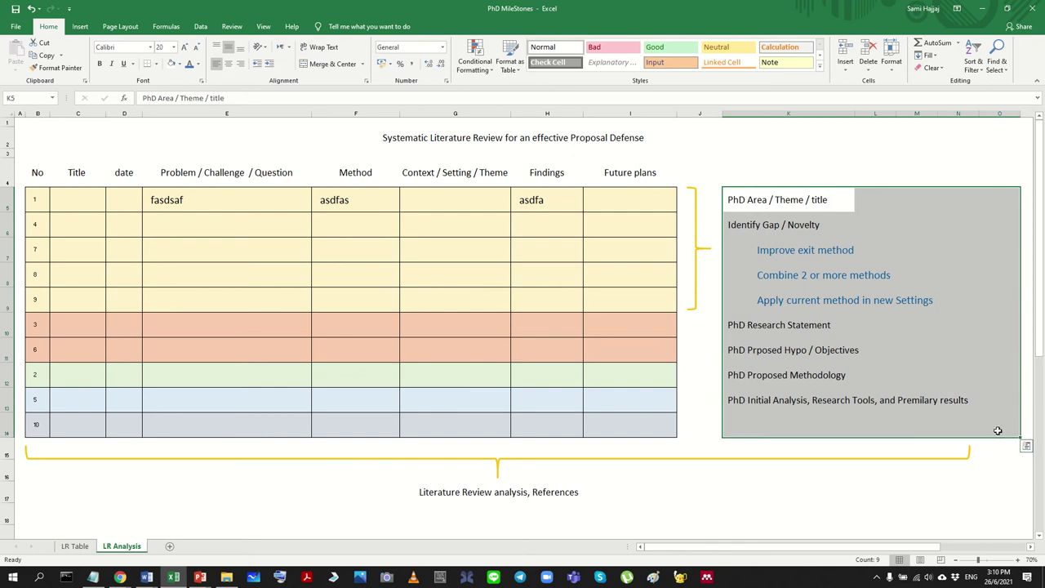
click(839, 402)
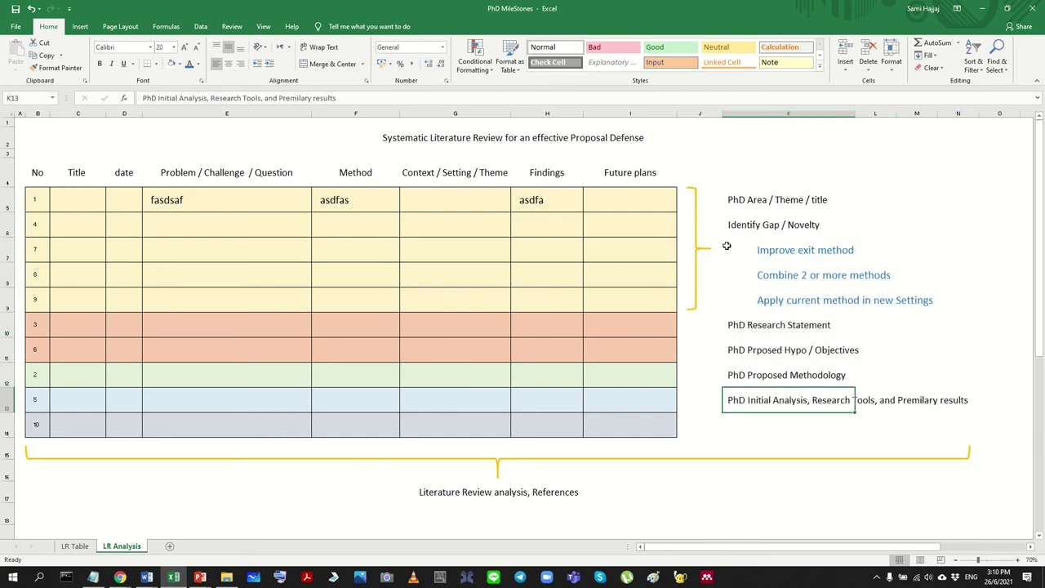
mouse_move(727, 204)
mouse_down()
mouse_move(793, 248)
mouse_move(972, 427)
mouse_up()
click(777, 476)
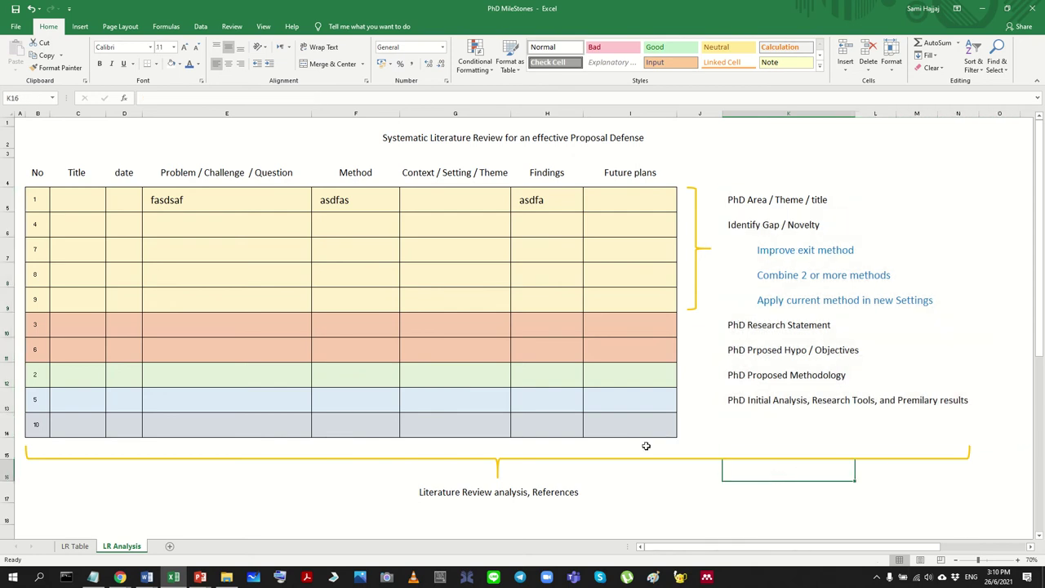
scroll(637, 451, up, 1)
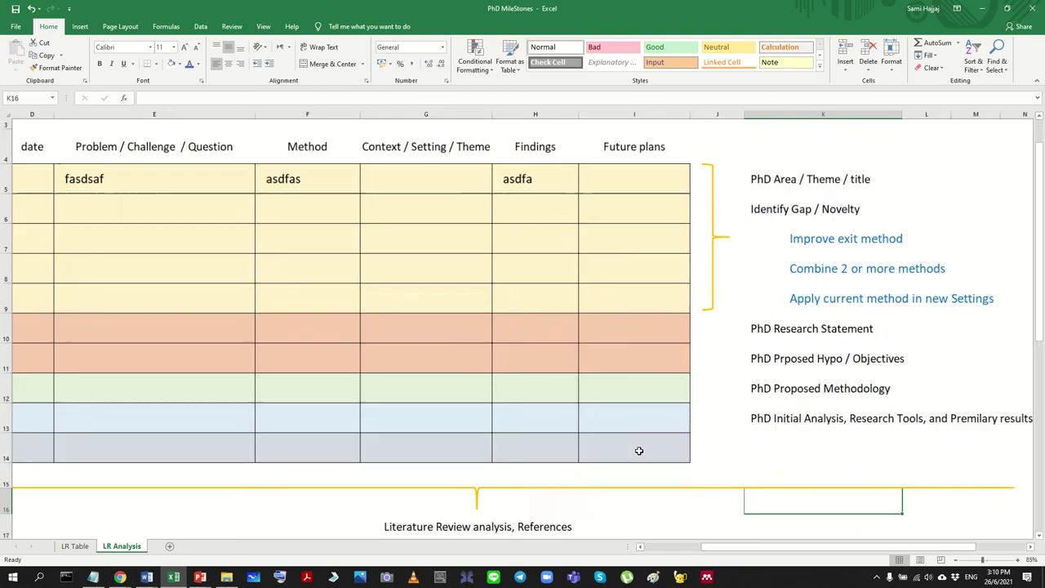
scroll(639, 458, down, 1)
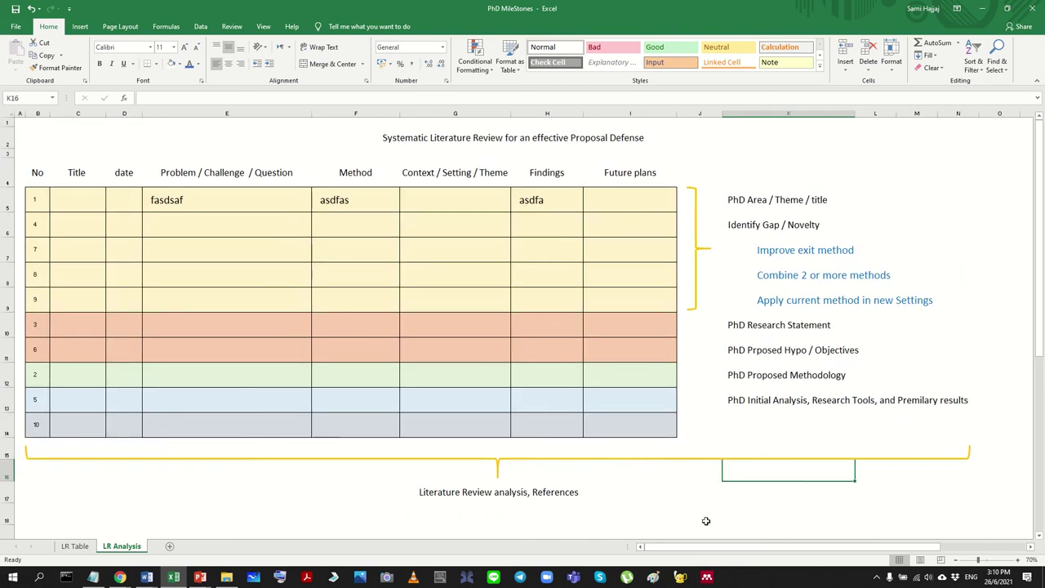
Step: Restore the maximized workbook window to a smaller size so the Literature Review folder window can be seen
double_click(599, 23)
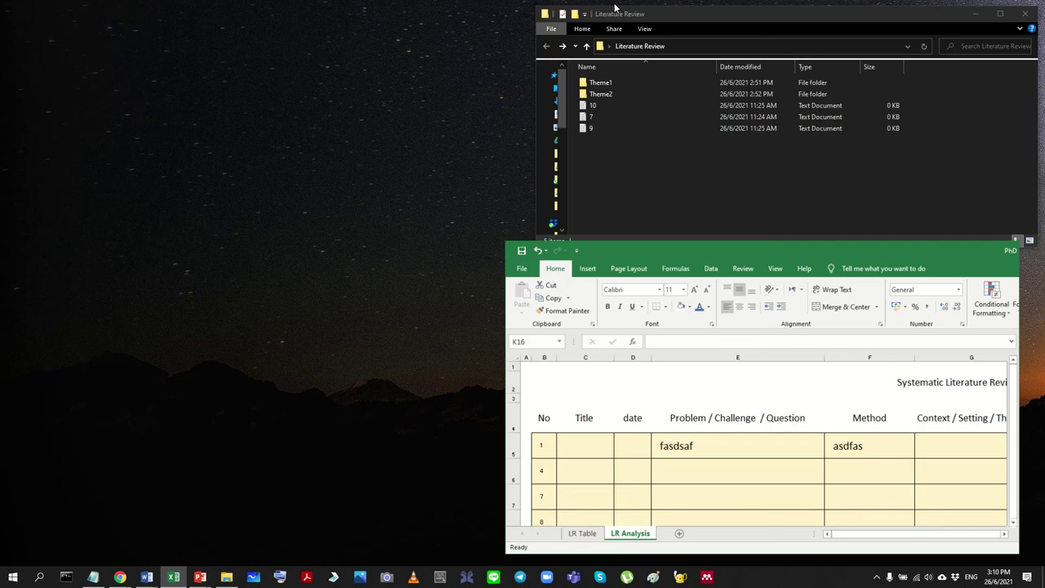
Step: Review the literature review cycle diagram in the Cycle document in Word, undoing any accidental move of its text box
click(202, 530)
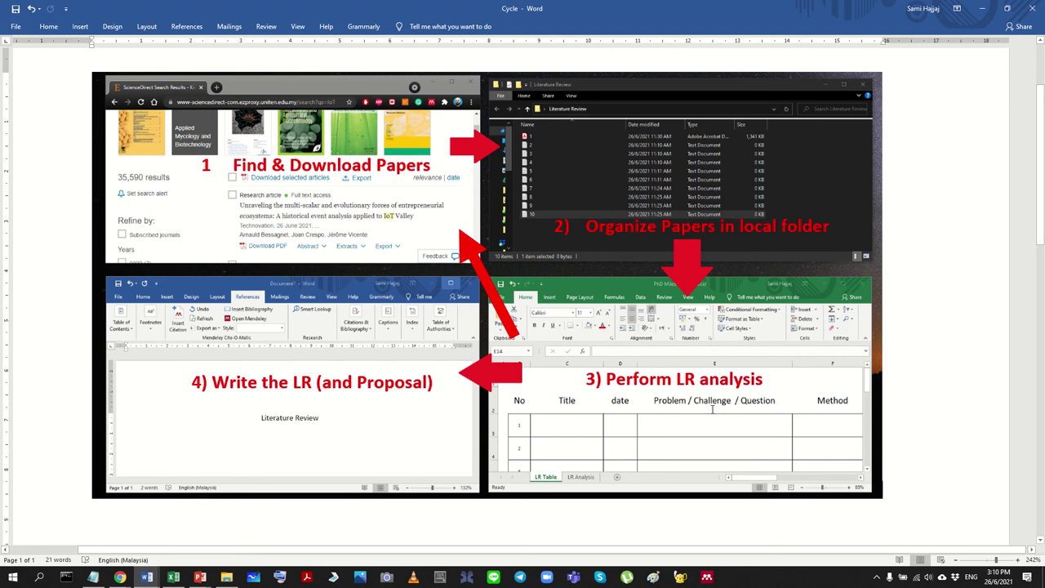
click(698, 368)
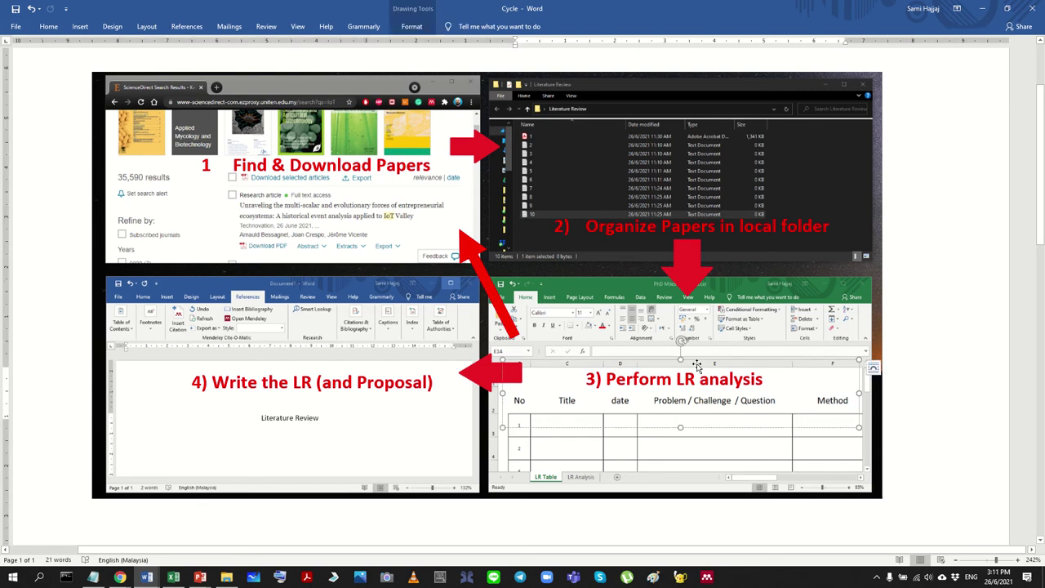
drag(698, 367, 701, 411)
key(ctrl+z)
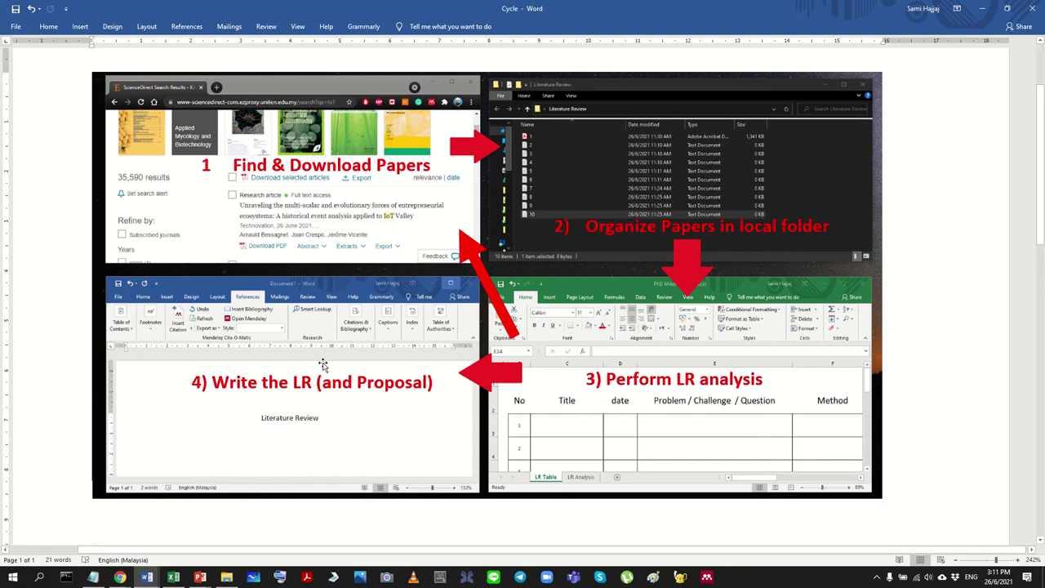
Step: Minimize the Cycle document and bring up the PhD research proposal document, Document1
click(983, 8)
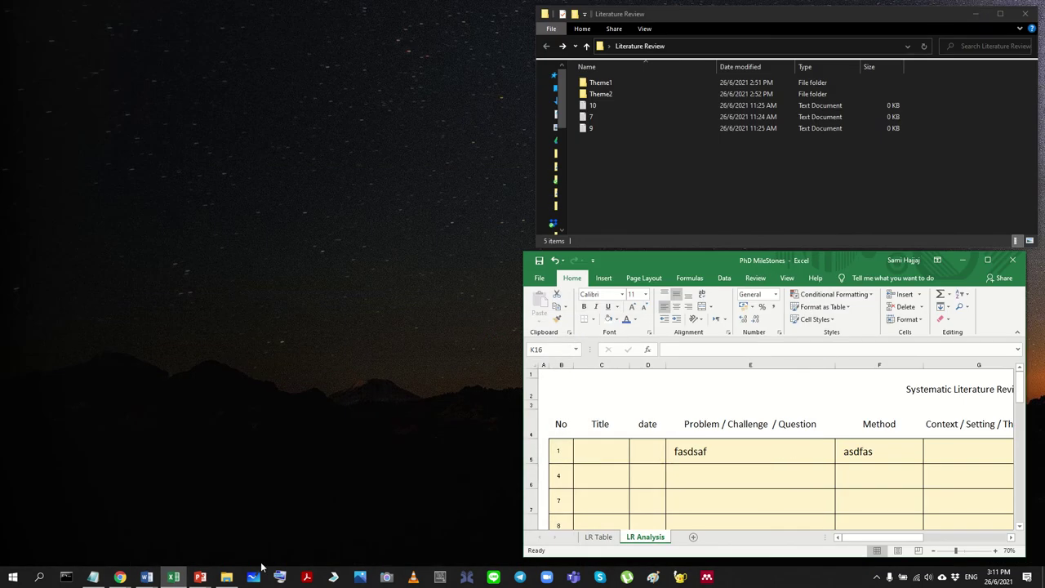
mouse_move(147, 578)
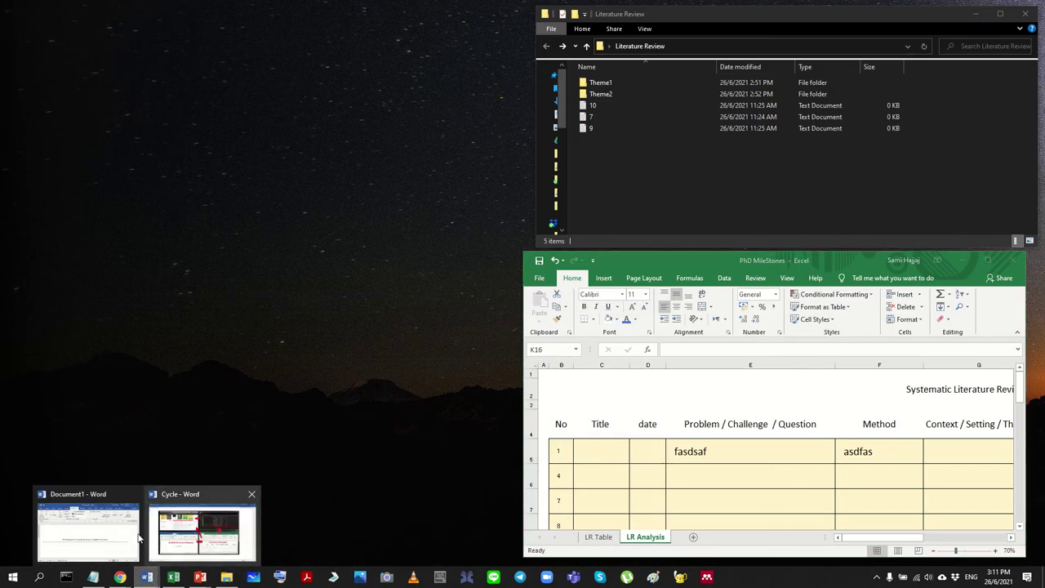
click(86, 539)
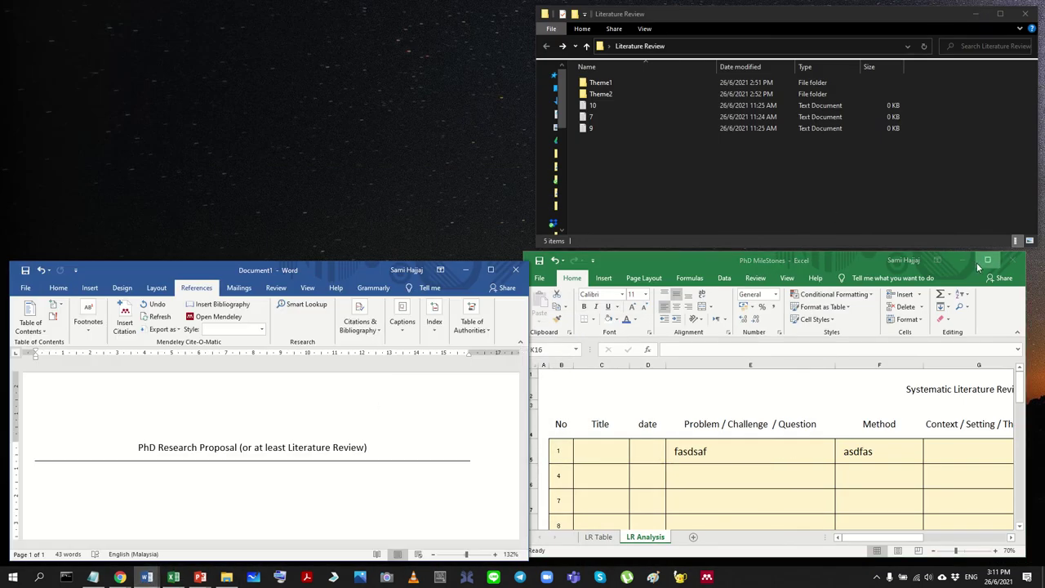
Step: Maximize the PhD MileStones workbook in Excel and collapse its ribbon to show more of the LR Analysis sheet
click(977, 14)
click(766, 260)
drag(766, 260, 635, 7)
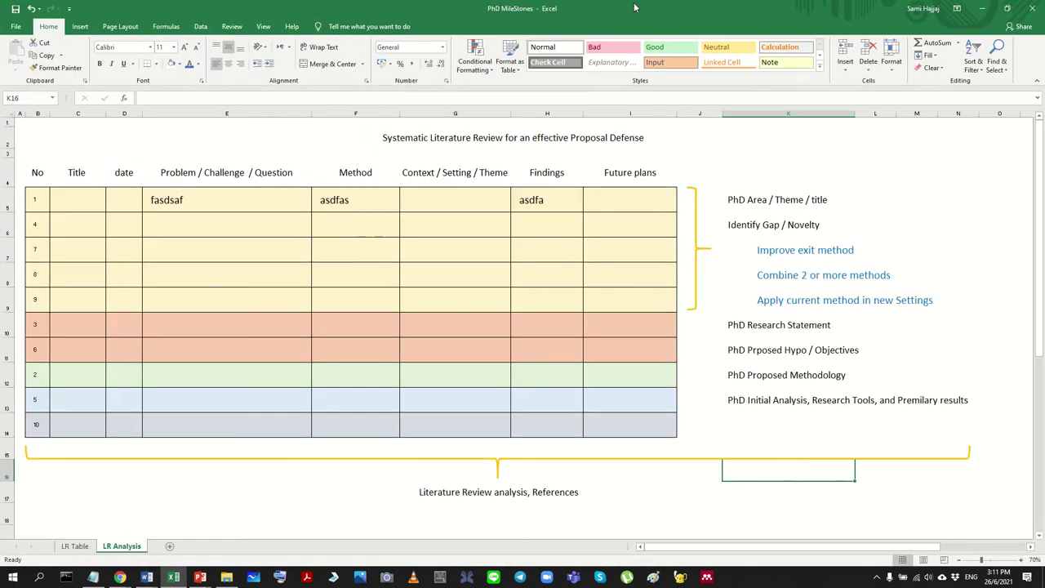
double_click(636, 6)
click(717, 274)
double_click(723, 259)
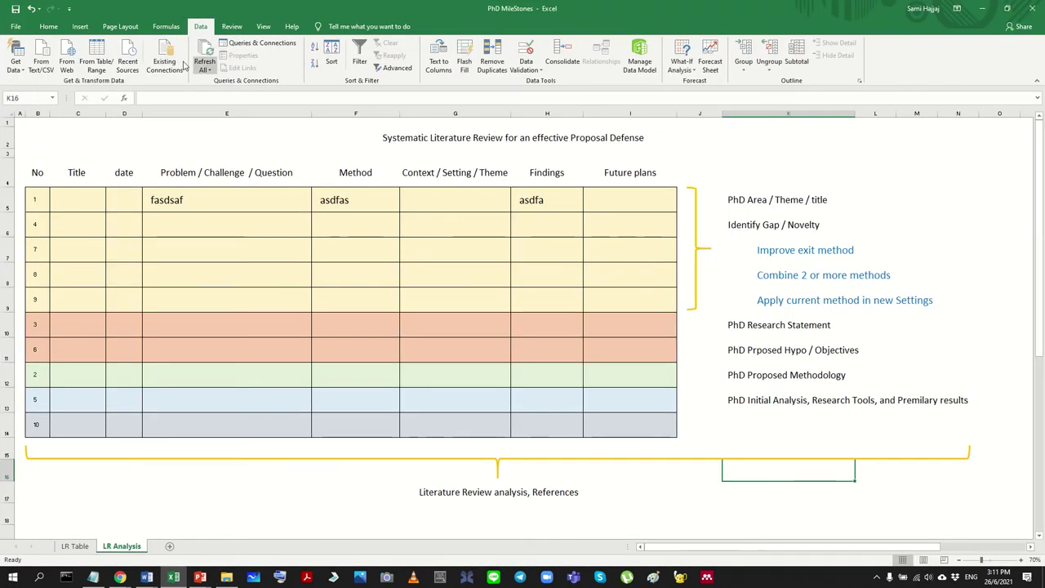
right_click(344, 44)
click(416, 105)
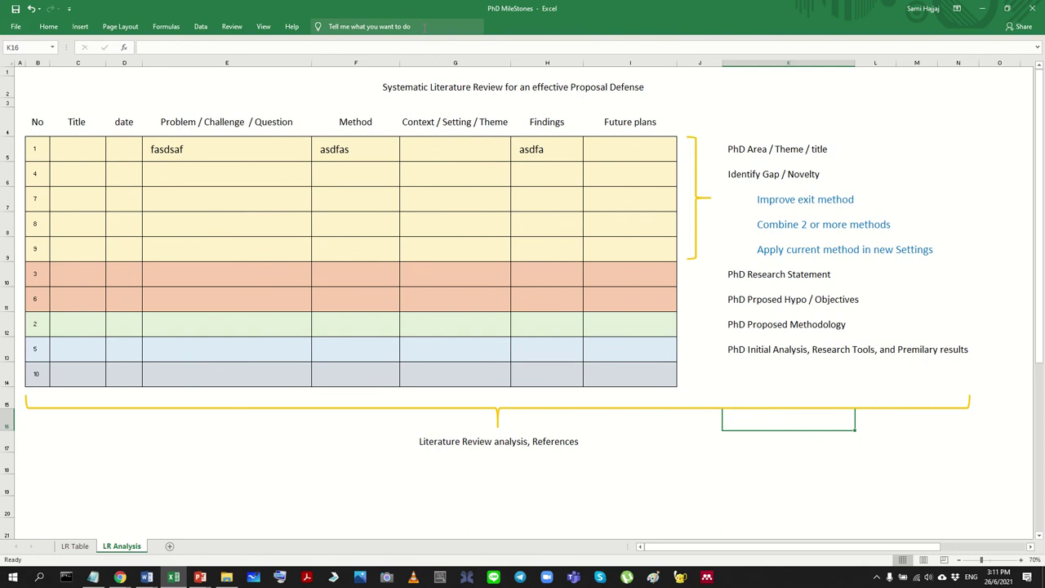
Step: Bring the Document1 proposal window in front of the workbook, reposition it and make it taller to show the outline
mouse_move(147, 577)
click(96, 535)
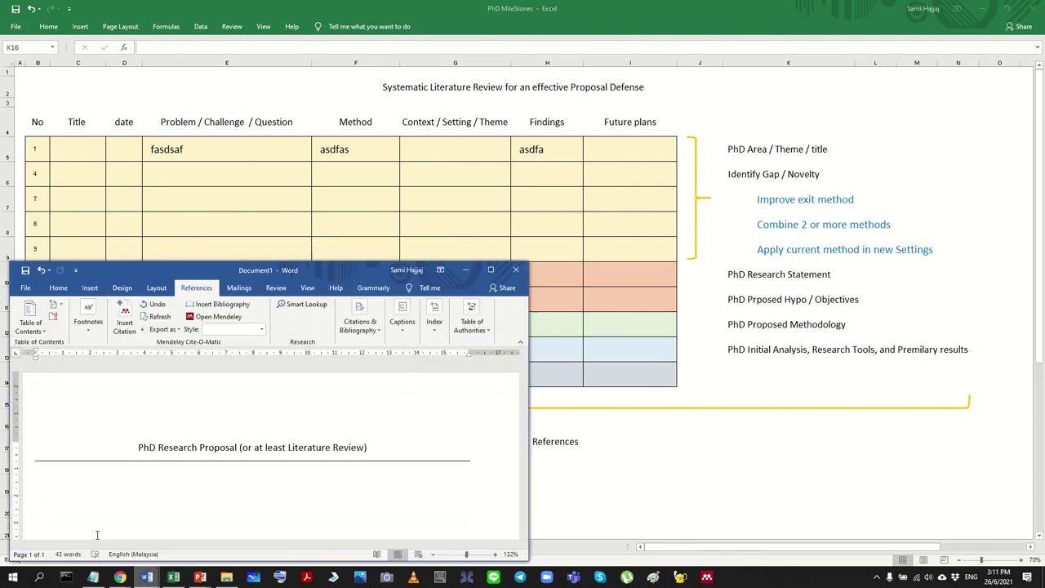
drag(344, 274, 507, 97)
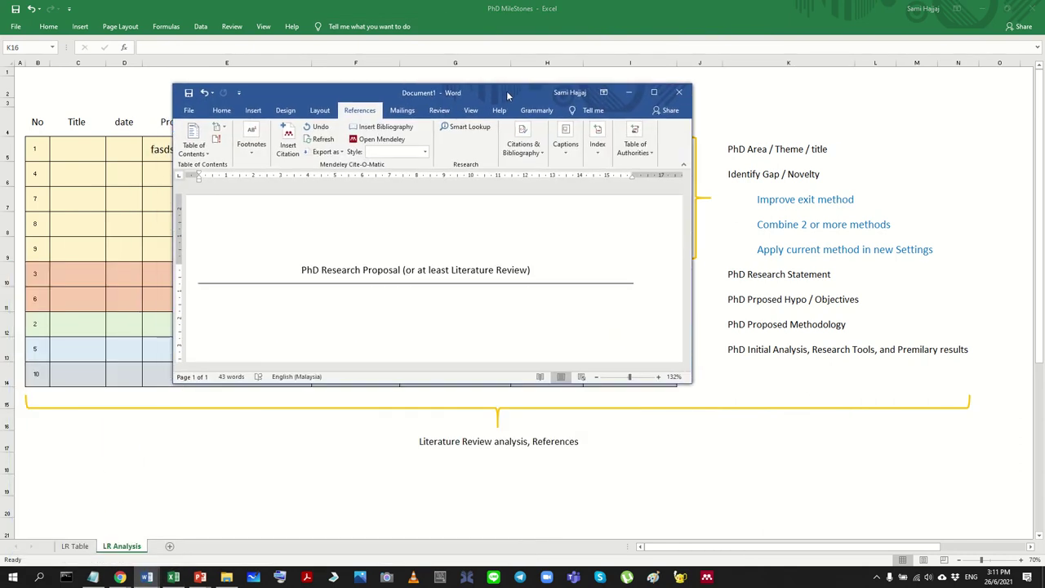
drag(461, 383, 457, 549)
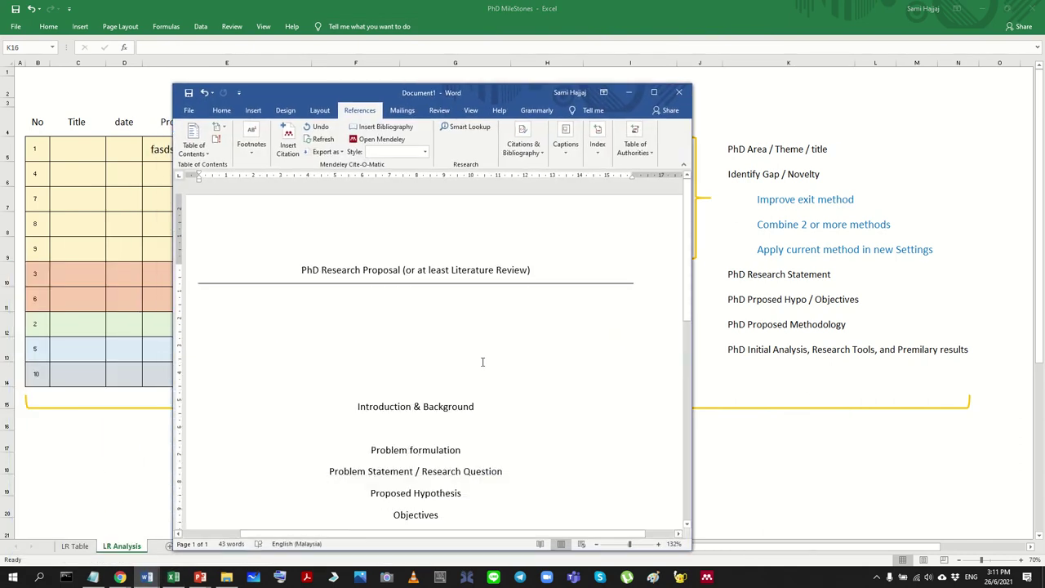
Step: Delete three blank lines between the document heading and "Introduction & Background" in the proposal outline
scroll(490, 343, down, 5)
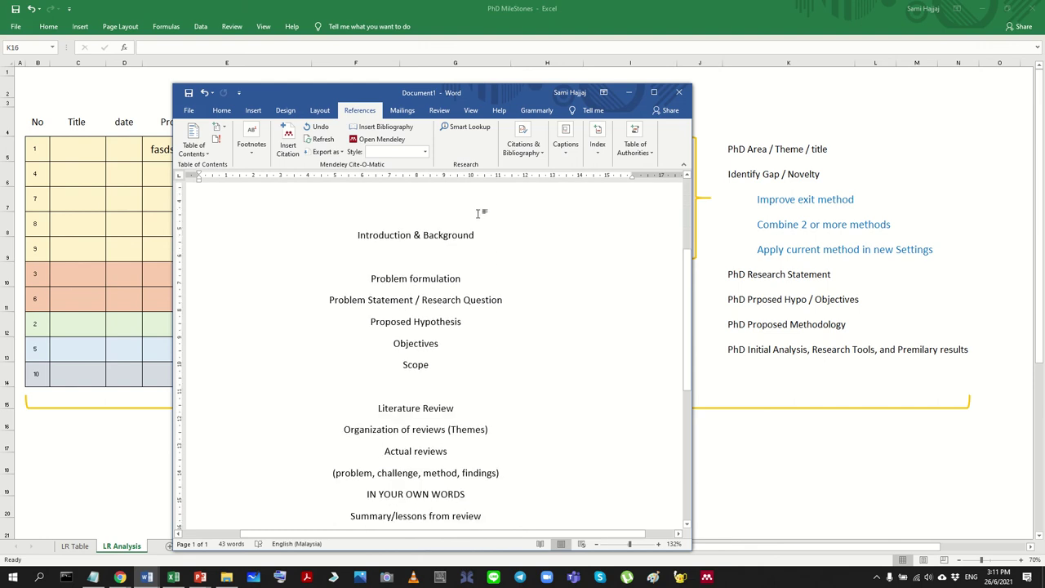
scroll(477, 245, up, 4)
click(447, 294)
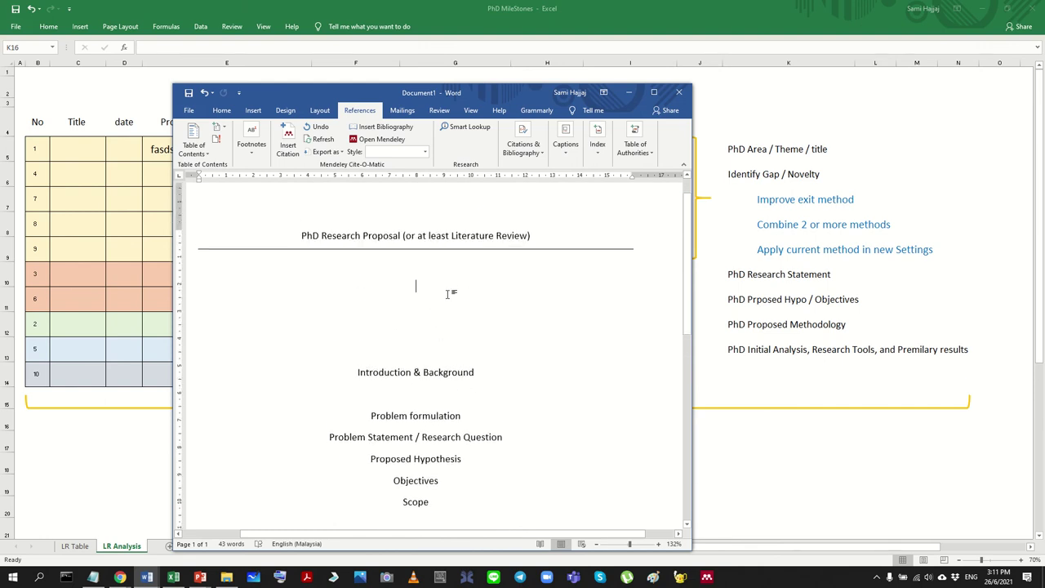
key(Delete)
key(Delete)
key(Delete)
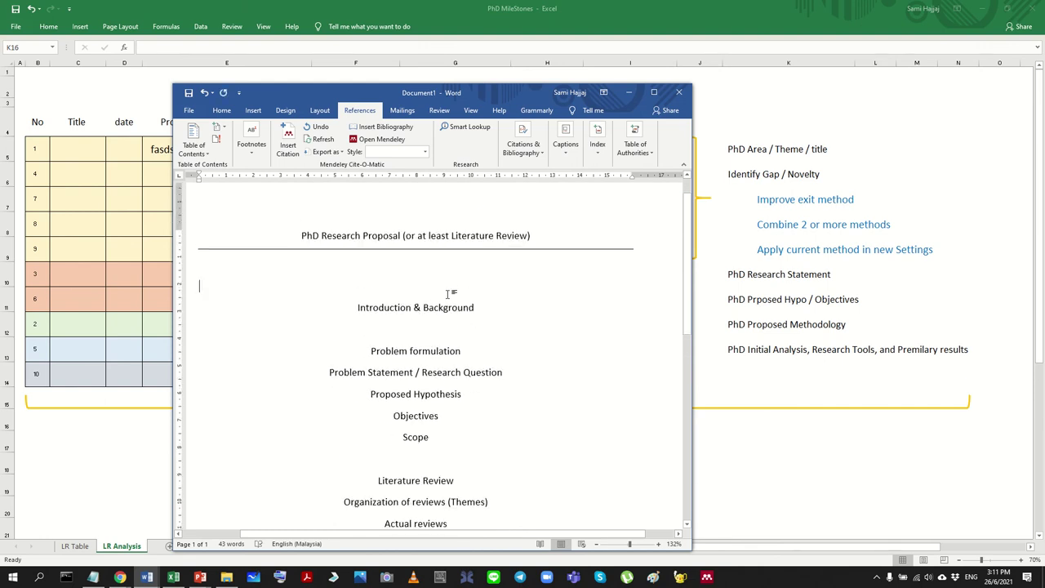
key(Down)
key(Down)
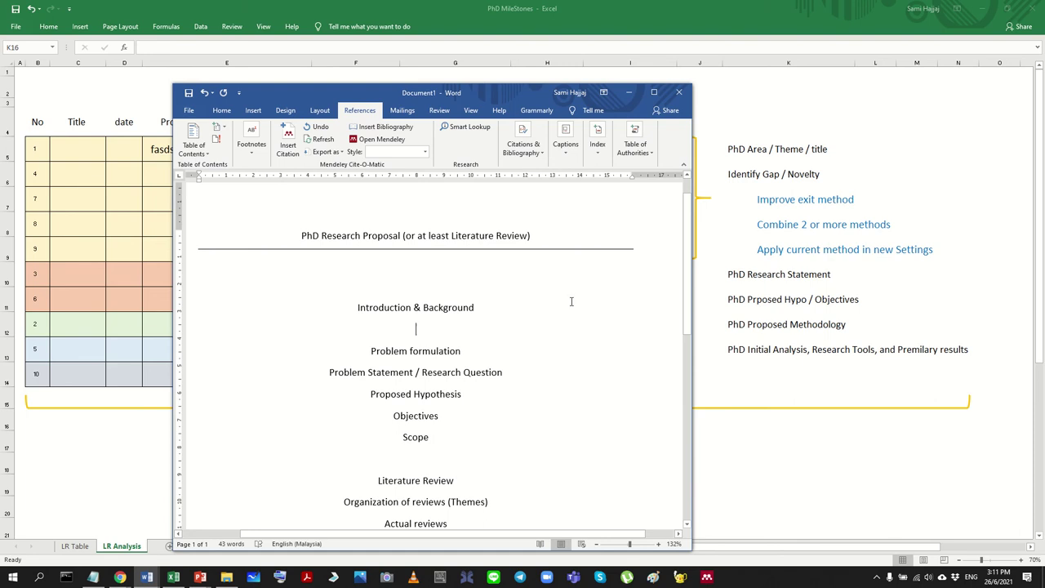
click(770, 148)
drag(770, 149, 906, 474)
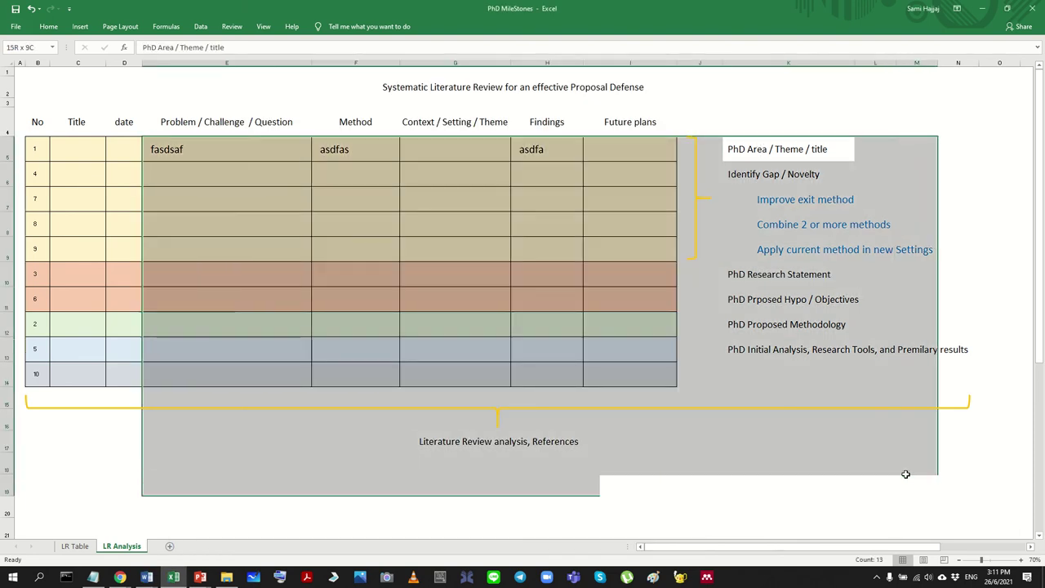
click(816, 482)
click(147, 577)
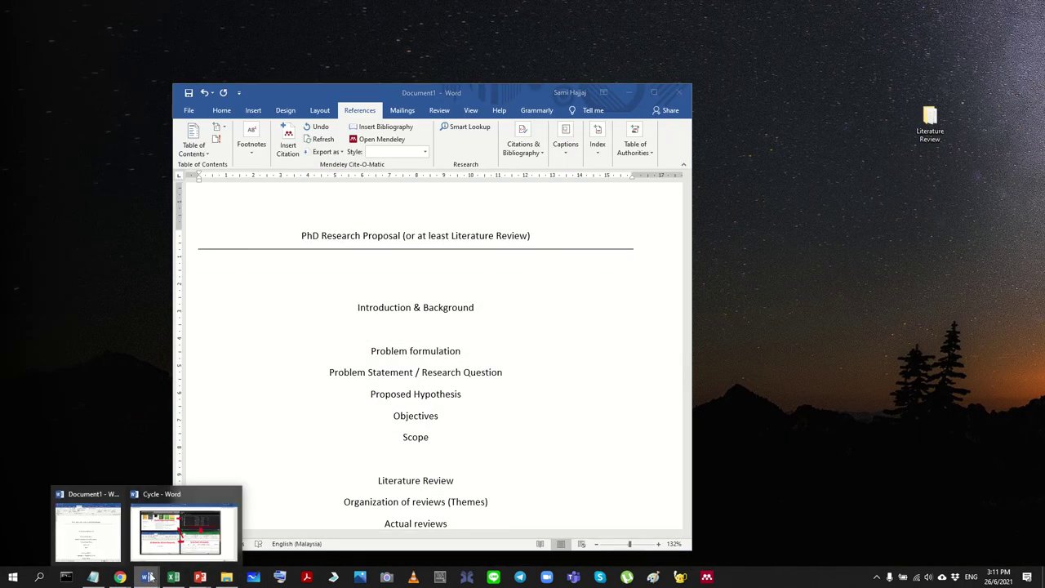
click(423, 263)
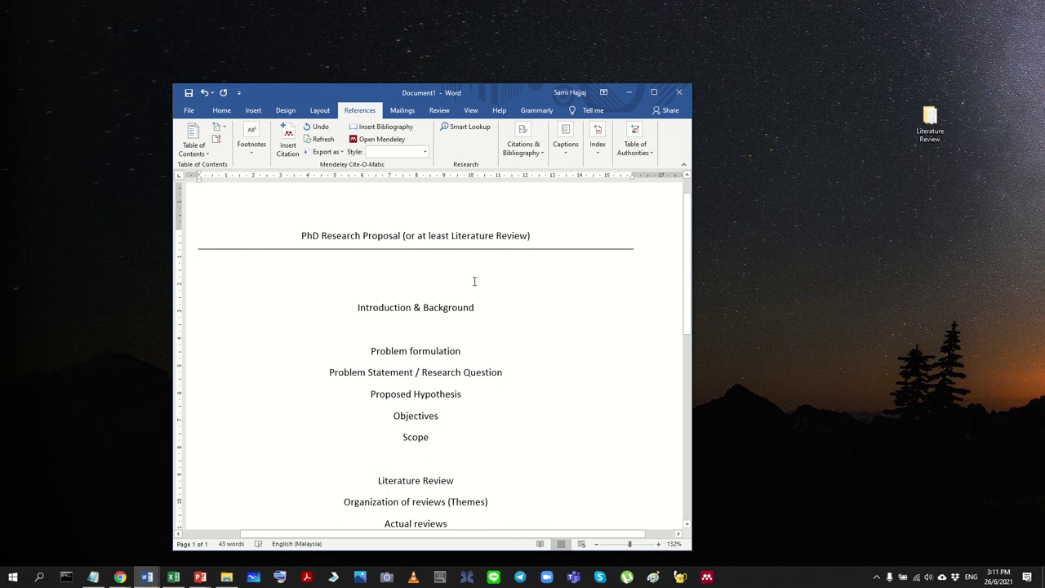
click(173, 578)
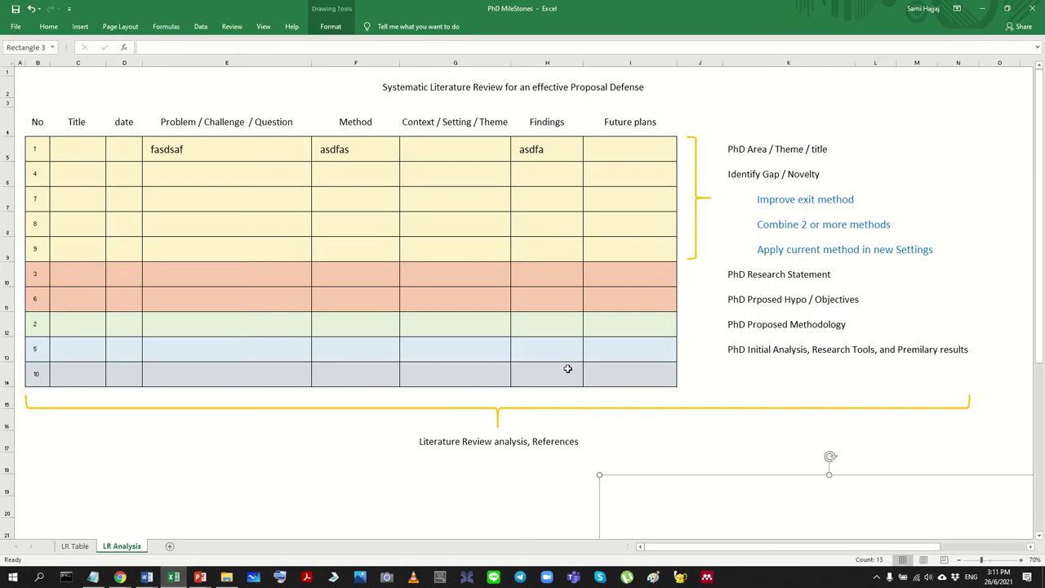
shift+click(400, 490)
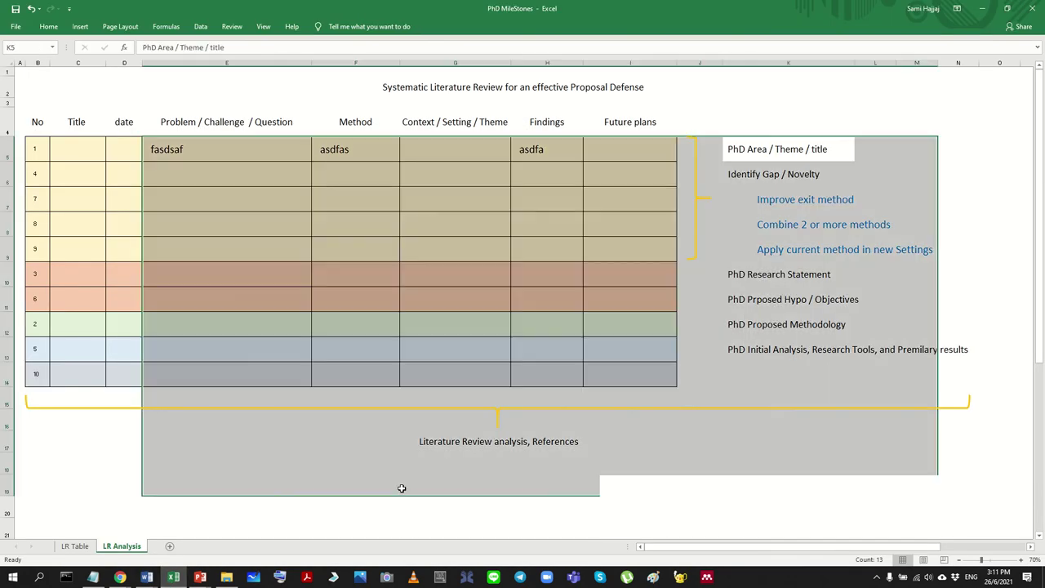
click(696, 488)
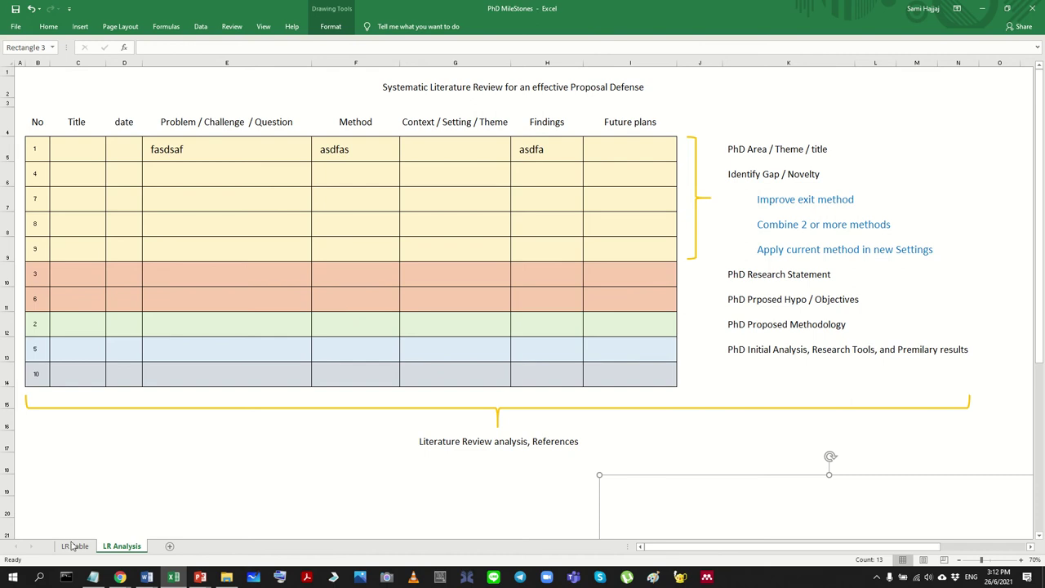
Step: Bring the Document1 proposal back in front of the workbook and move its window up with the heading in view
click(147, 577)
click(114, 495)
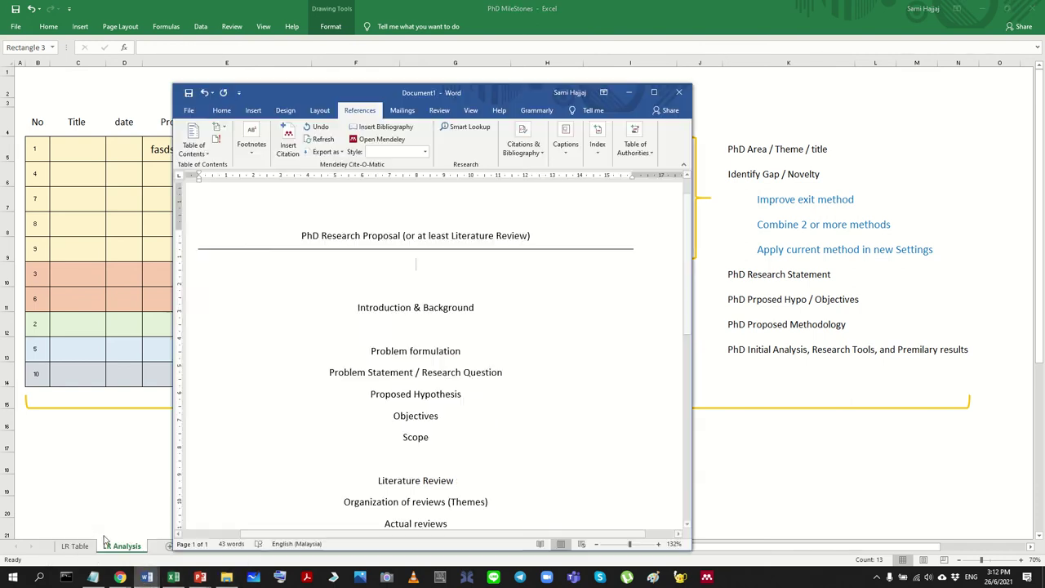
scroll(466, 343, down, 3)
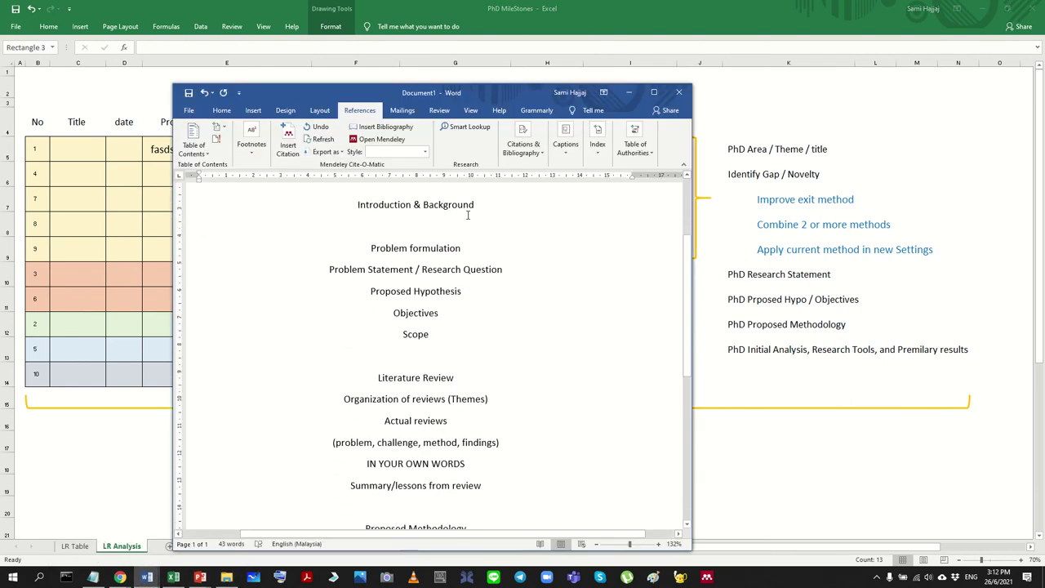
scroll(608, 288, up, 1)
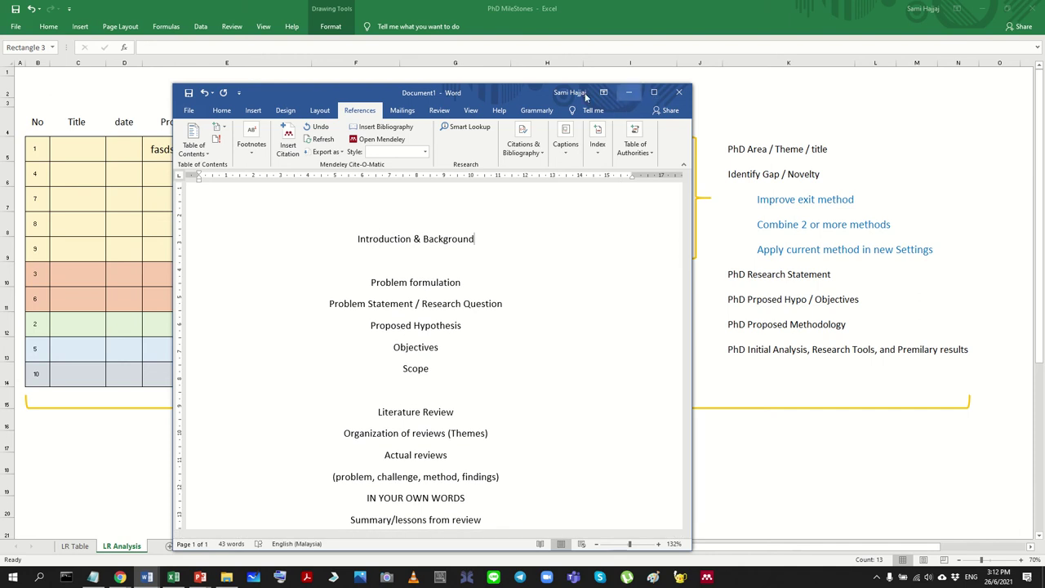
drag(576, 84, 572, 16)
scroll(381, 144, up, 2)
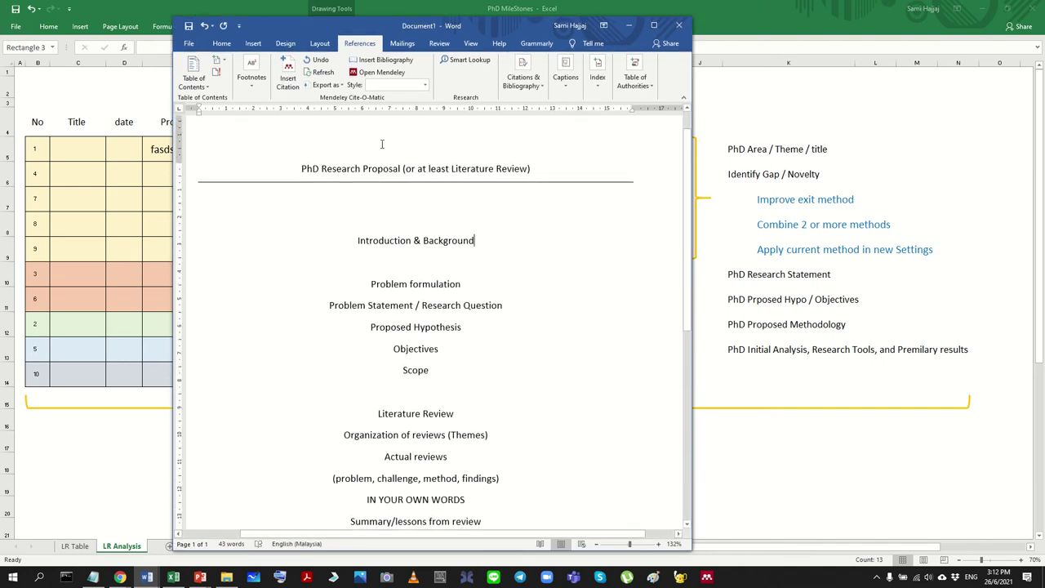
Step: Insert "Title -" before the heading "PhD Research Proposal (or at least Literature Review)" and select the "Introduction & Background" line
drag(301, 169, 497, 169)
click(300, 168)
text(Title )
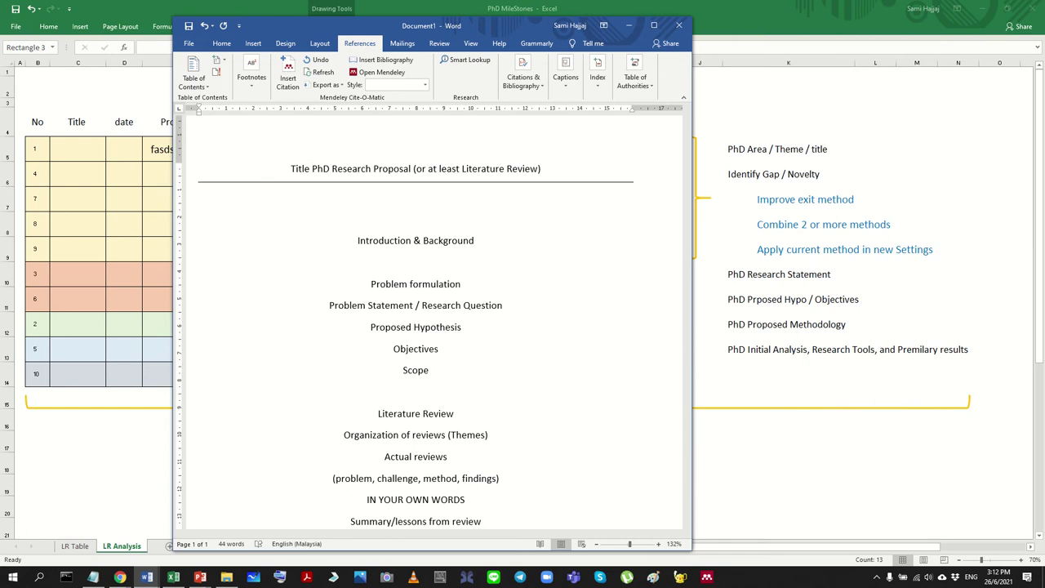
text(-)
scroll(427, 173, down, 3)
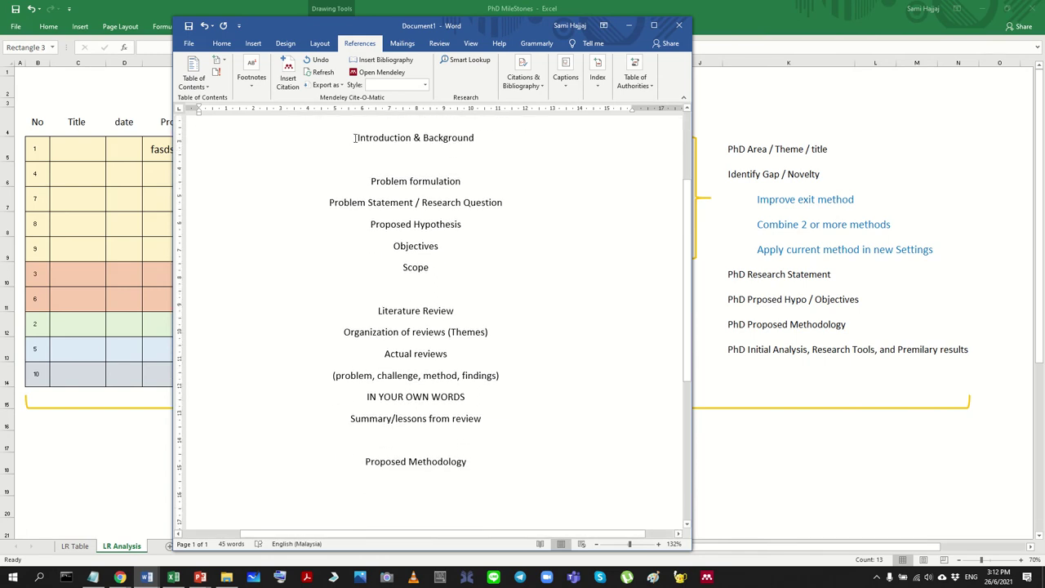
drag(354, 137, 515, 140)
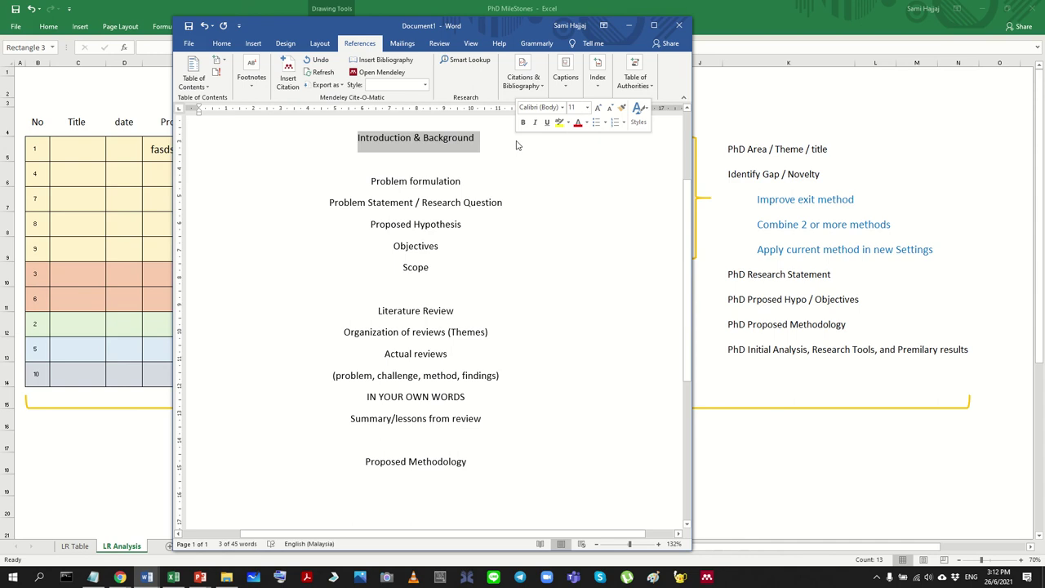
Step: Restore the PhD MileStones workbook to a tall, narrow window beside the proposal document, showing the list of PhD proposal items
click(734, 15)
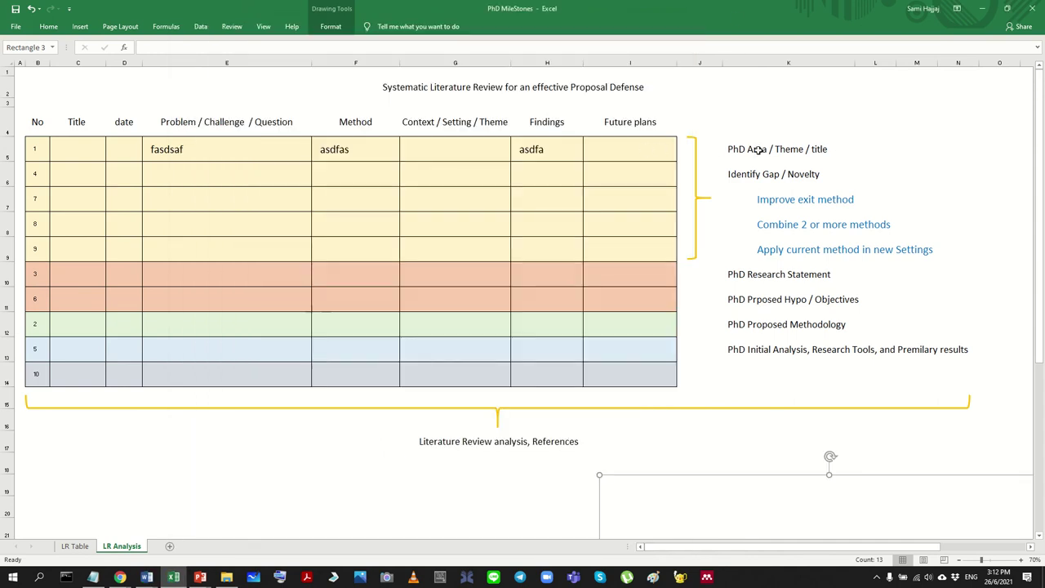
double_click(733, 15)
drag(760, 260, 772, 18)
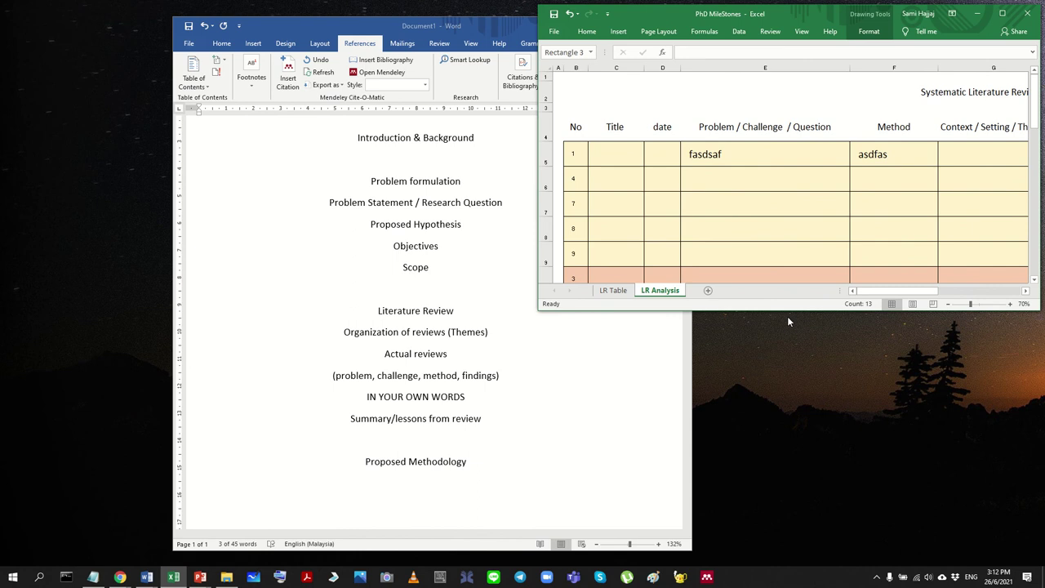
drag(792, 381, 792, 570)
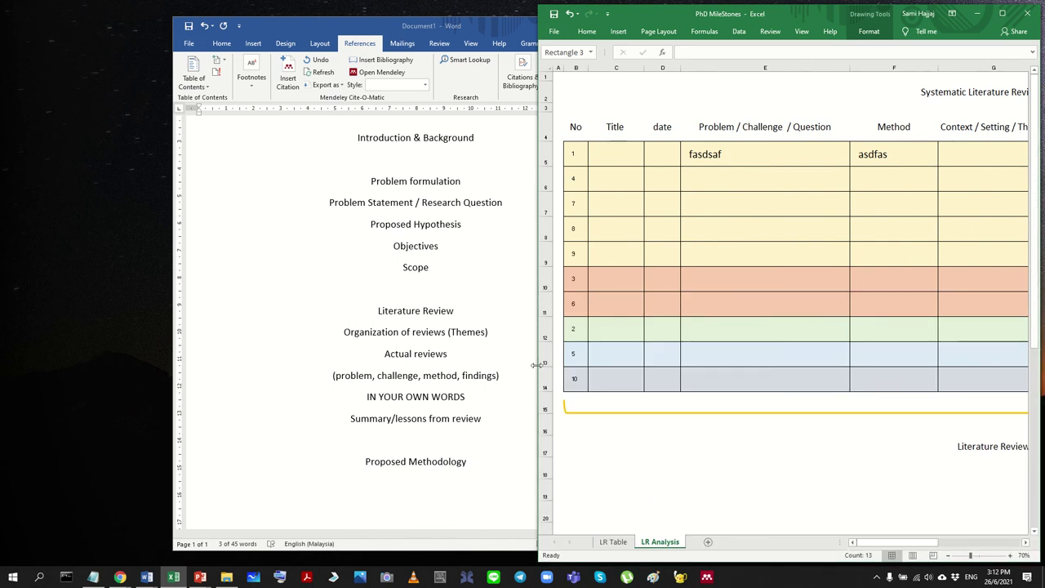
drag(537, 366, 703, 369)
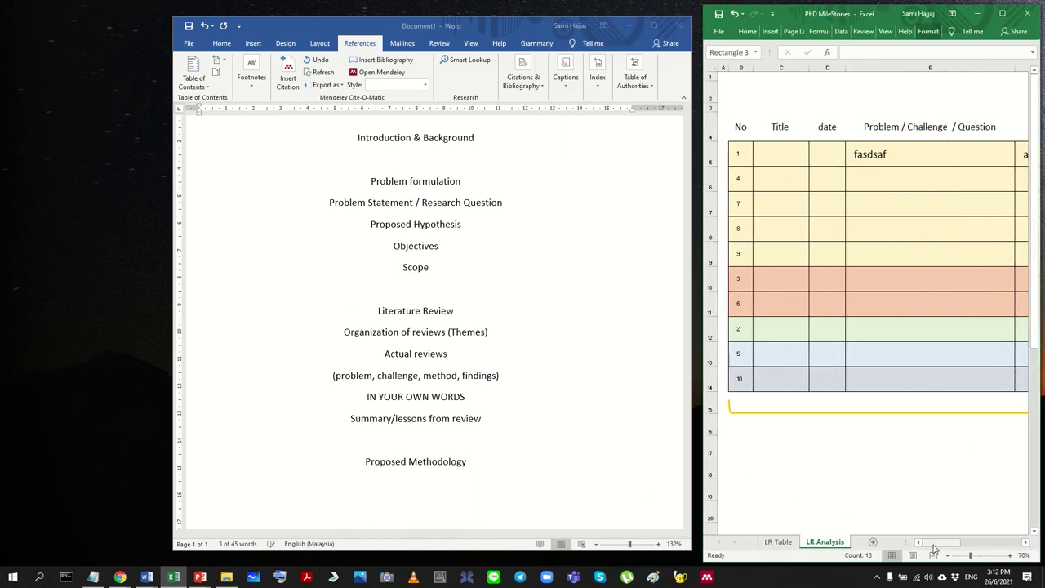
drag(944, 543, 1010, 546)
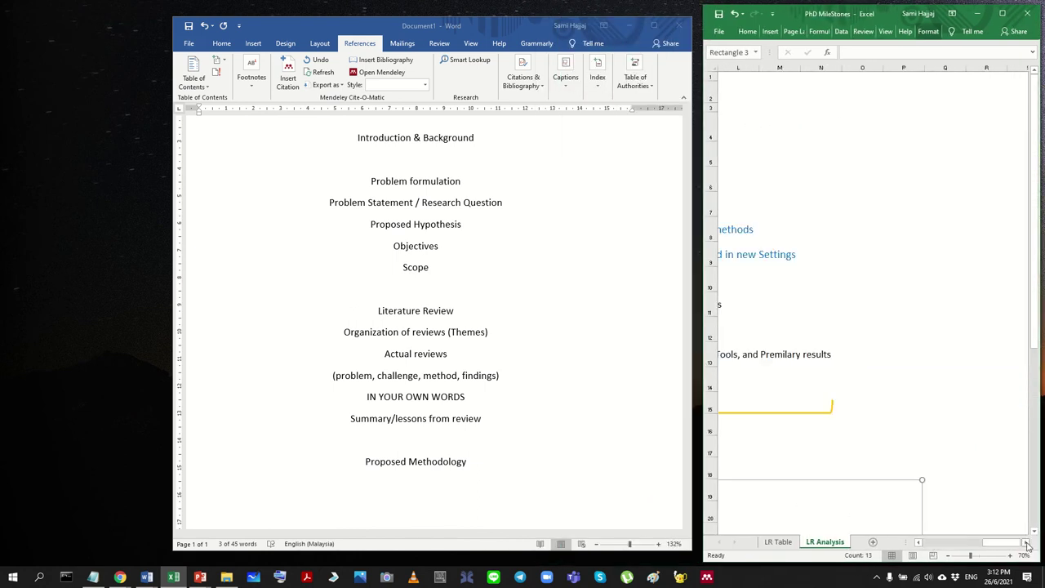
scroll(1007, 547, right, 2)
click(919, 542)
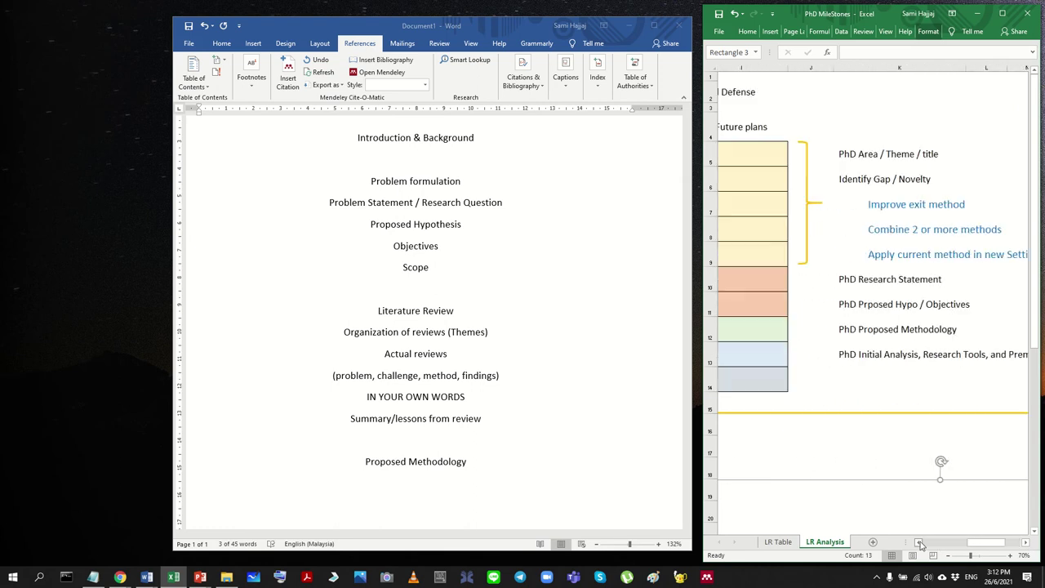
Step: Insert a long run of blank lines below "Introduction & Background" so only that section stays in view, and highlight its heading
click(1026, 542)
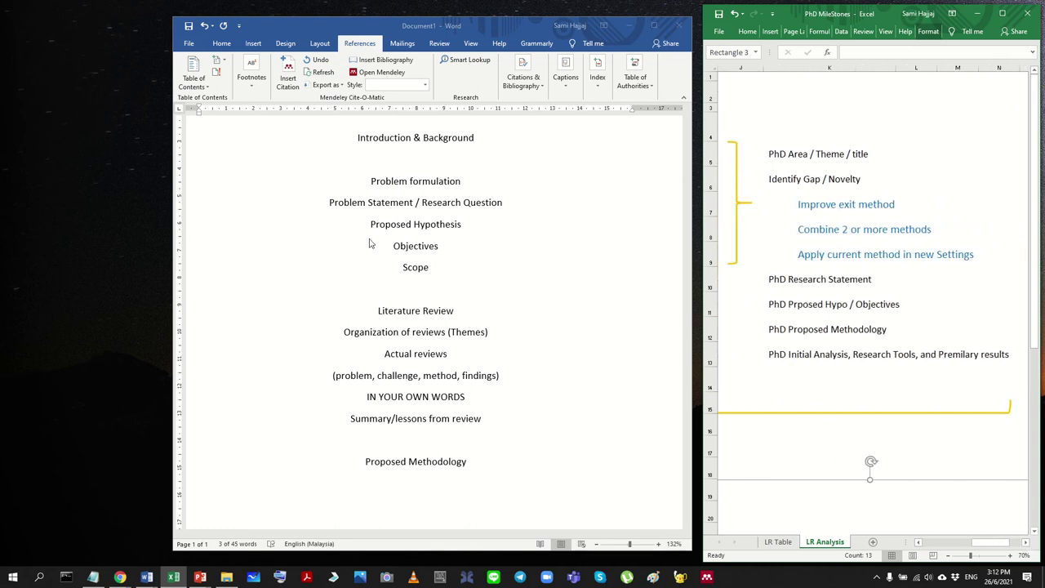
scroll(455, 249, up, 2)
scroll(454, 210, down, 2)
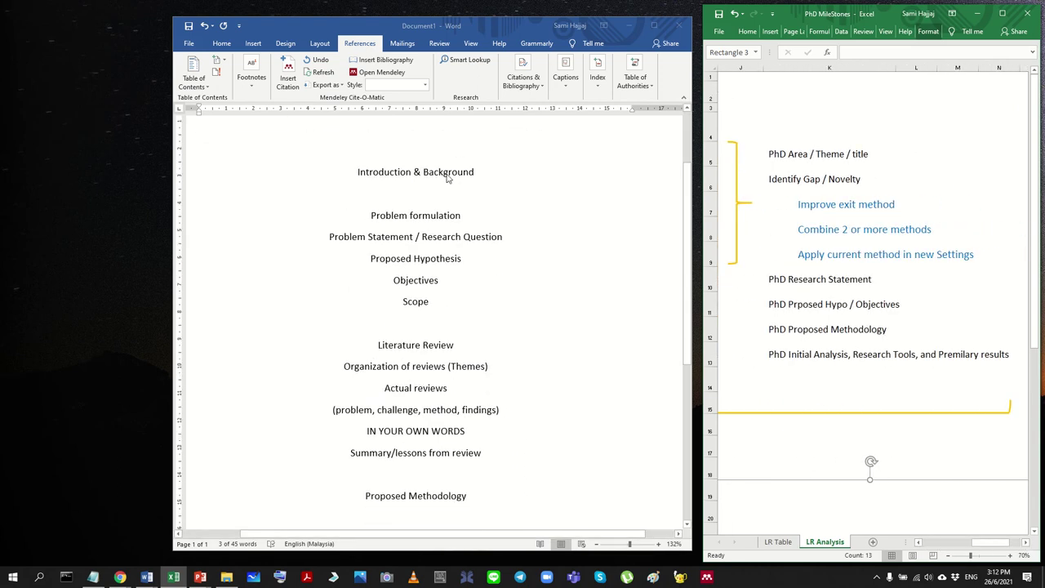
click(527, 175)
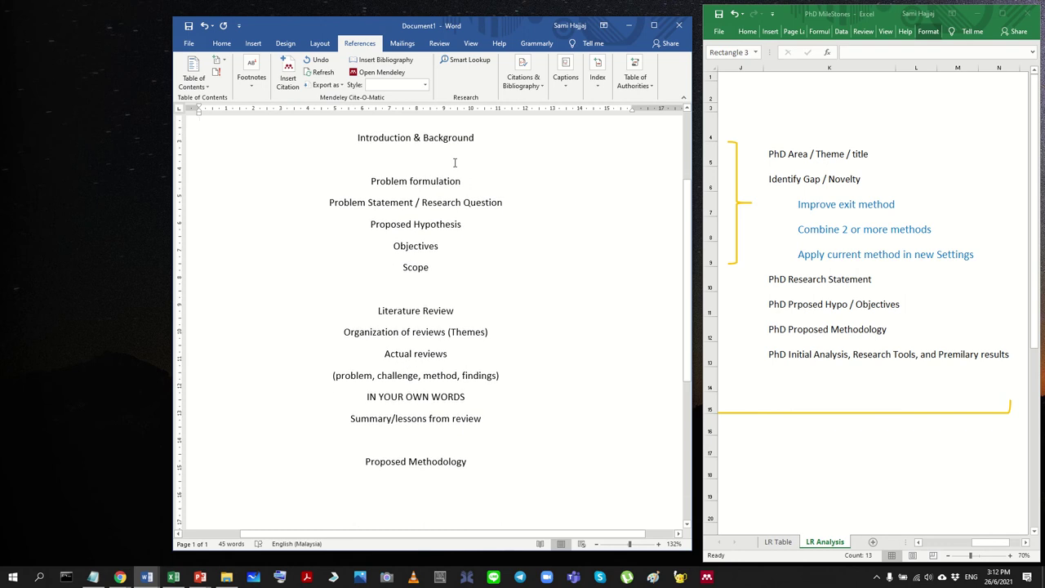
key(Return)
key(Return)
key(Return)
key(Return)
key(Return)
key(Return)
key(Return)
key(Return)
key(Return)
key(Return)
key(Return)
key(Return)
key(Return)
key(Return)
key(Return)
key(Return)
key(Return)
key(Return)
key(Return)
key(Return)
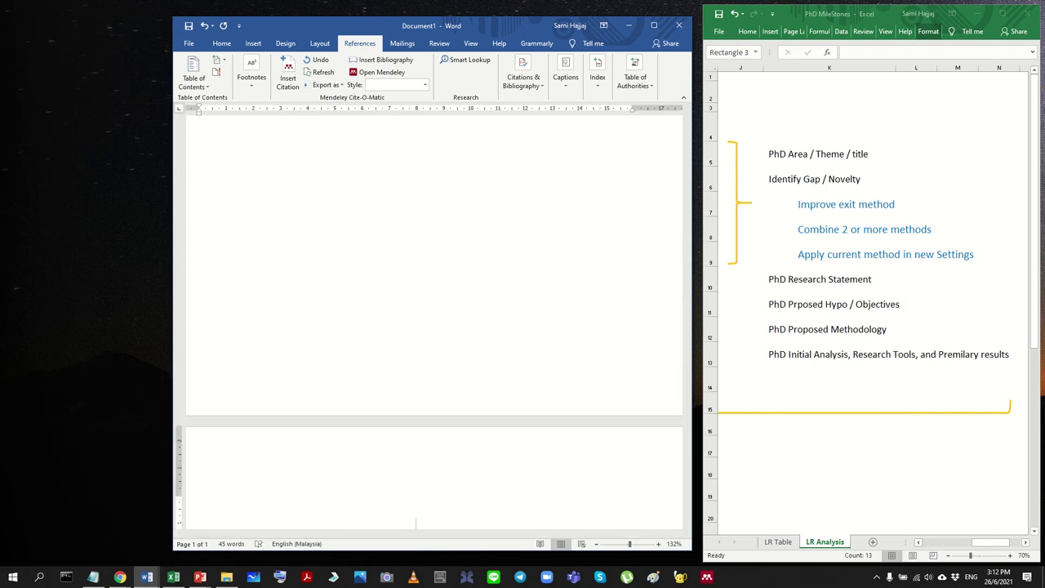
scroll(441, 185, up, 3)
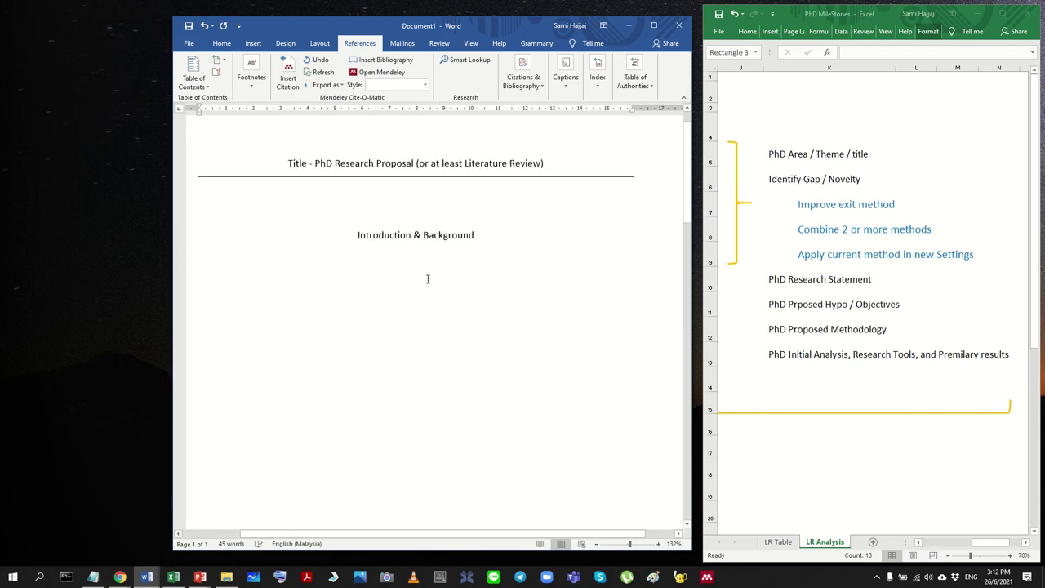
drag(340, 230, 548, 226)
scroll(598, 228, down, 1)
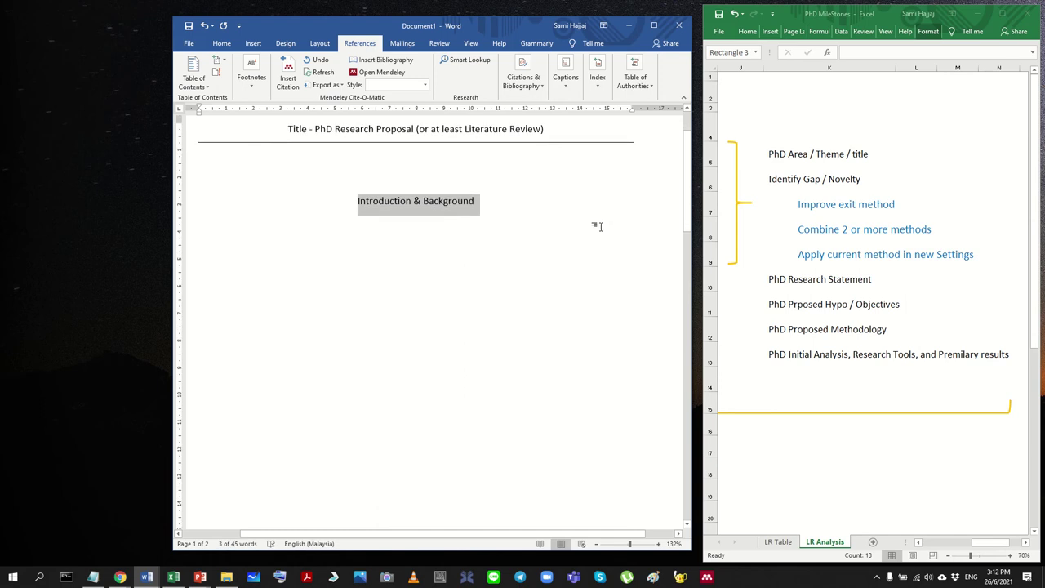
drag(687, 175, 688, 191)
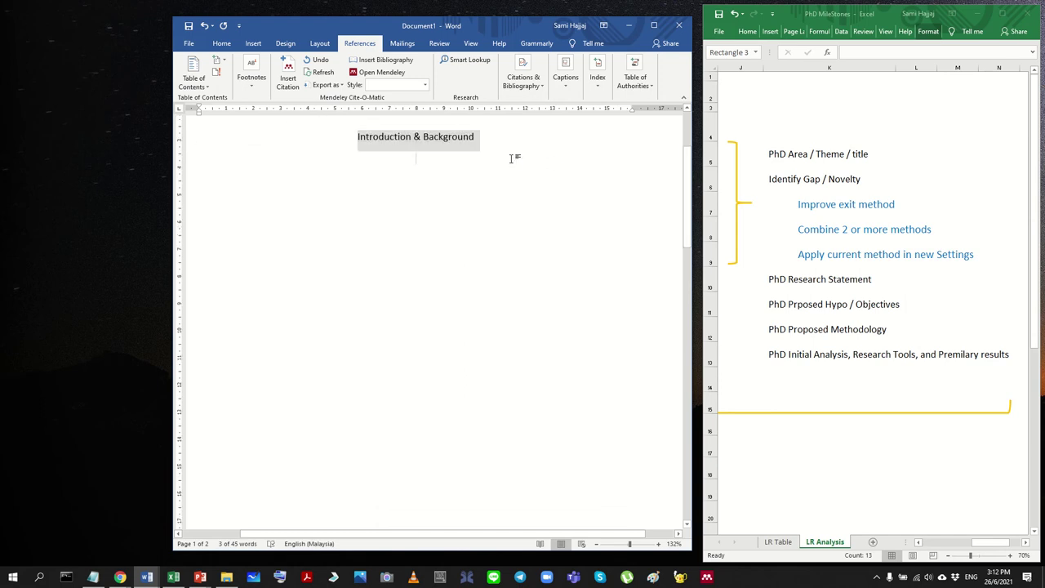
click(513, 158)
Step: Shorten the first PhD item in the LR Analysis sheet to "PhD Area / Theme"
click(773, 151)
click(782, 153)
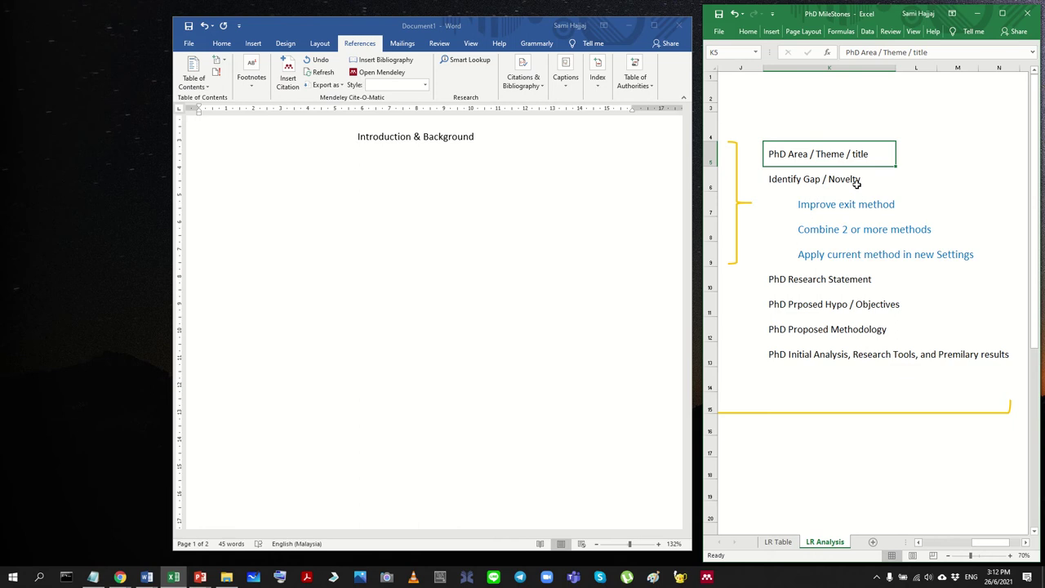
double_click(857, 155)
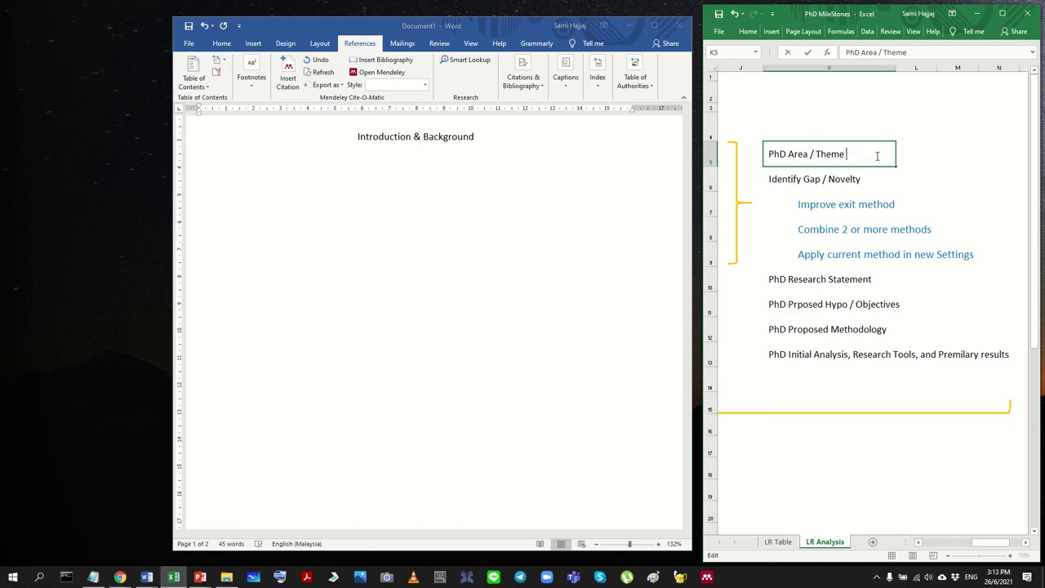
Step: Append "(WSNs)" to the "Introduction & Background" heading in the proposal outline
click(505, 152)
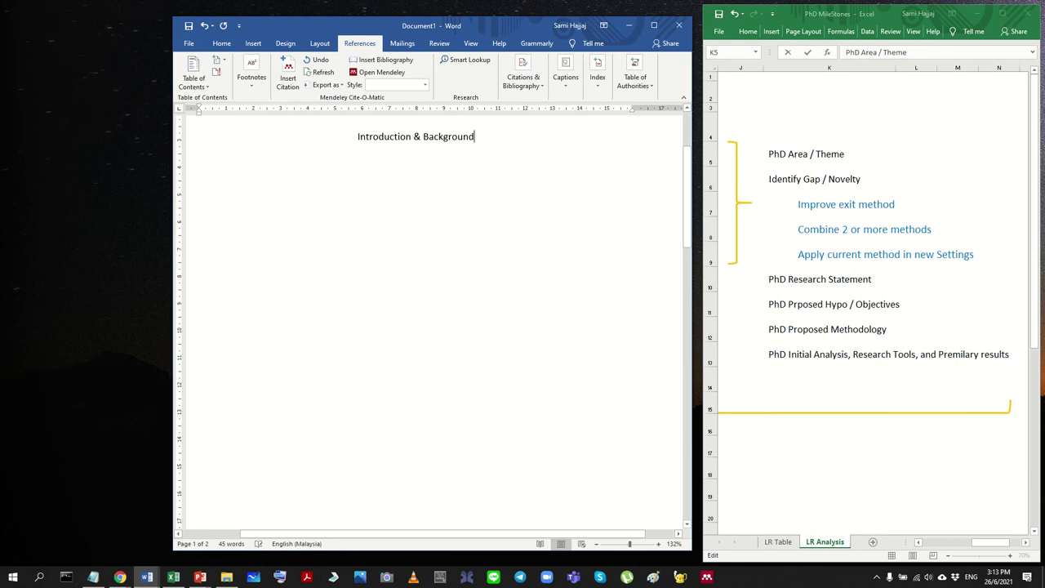
text((W)
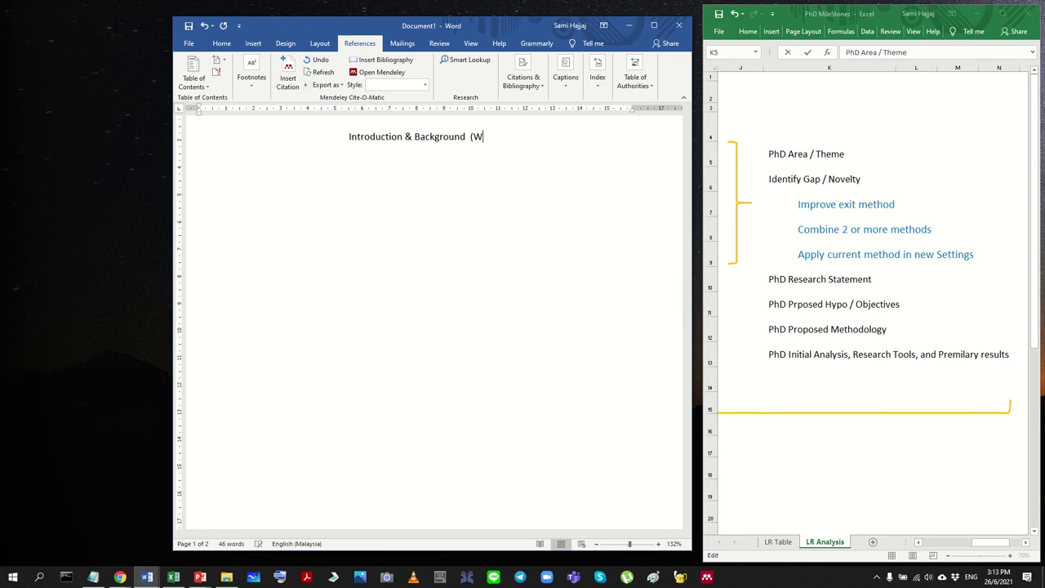
text(SN)
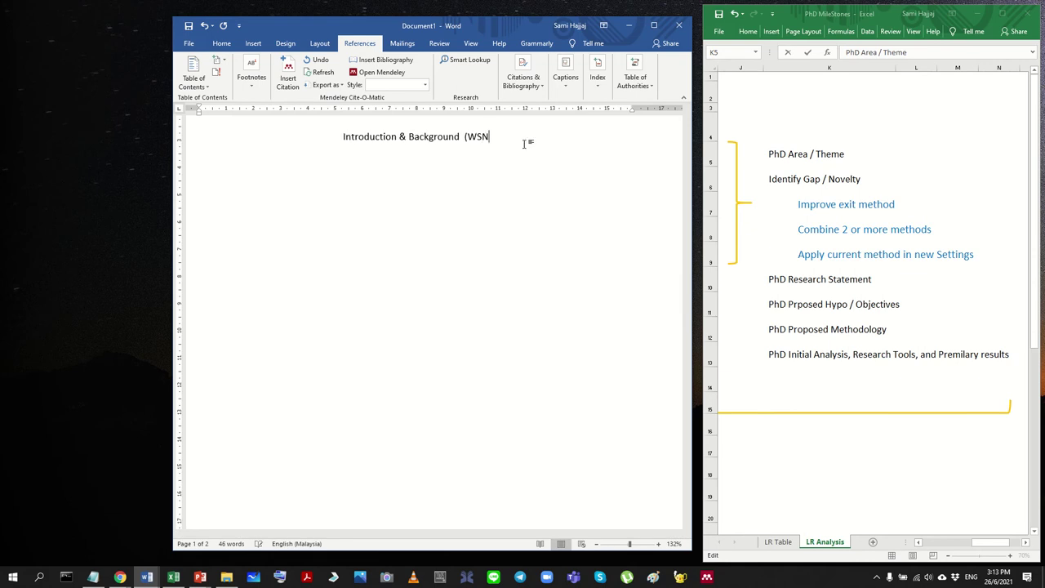
key(BackSpace)
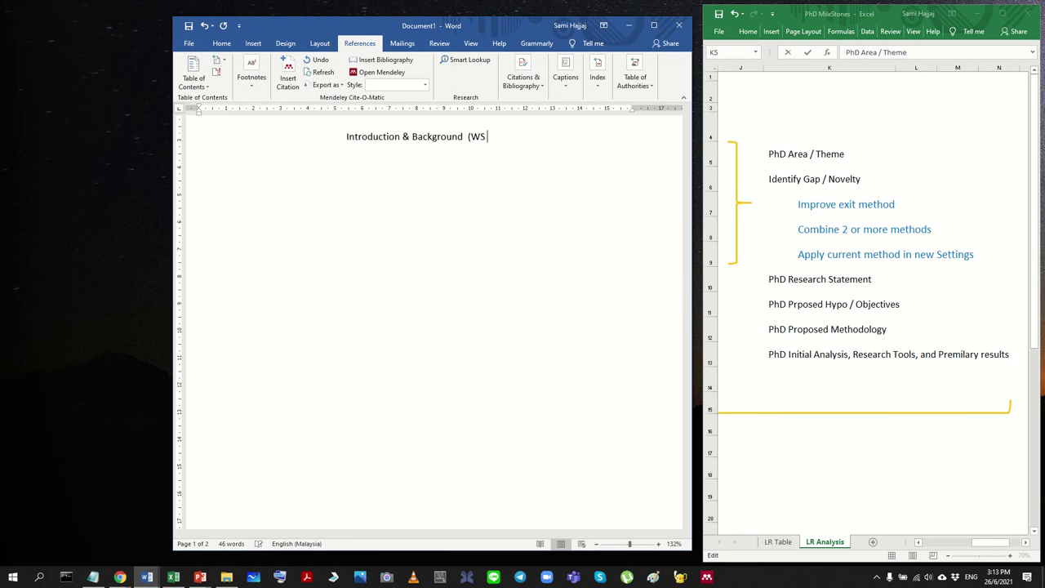
key(BackSpace)
text(NS)
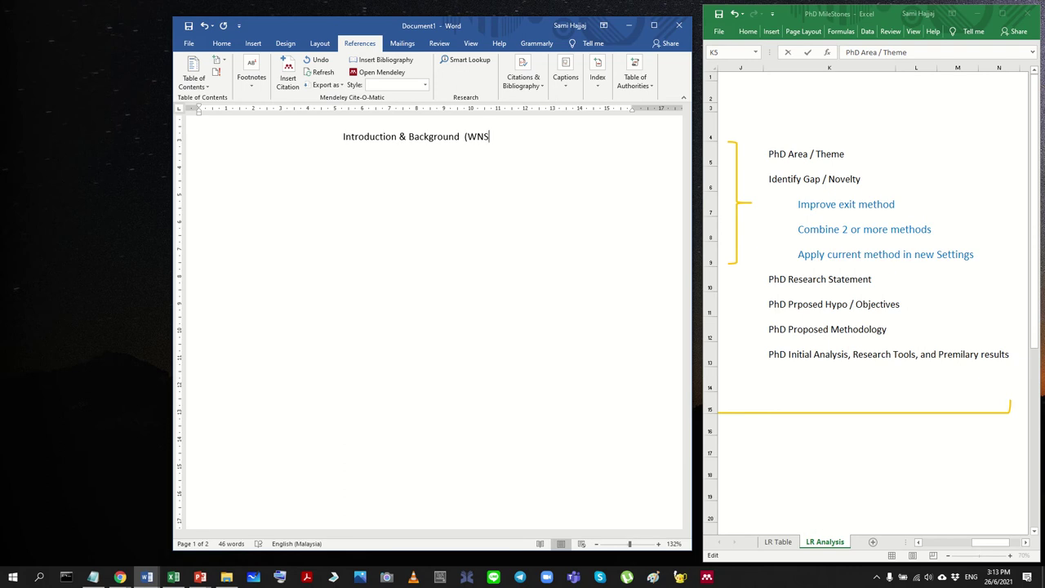
text(s)
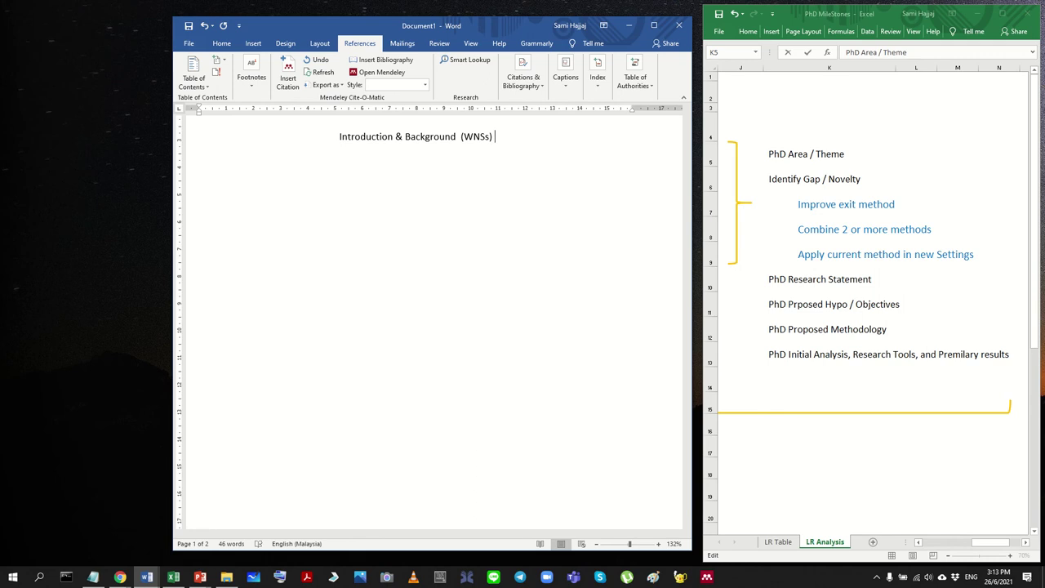
key(BackSpace)
key(BackSpace)
text(S)
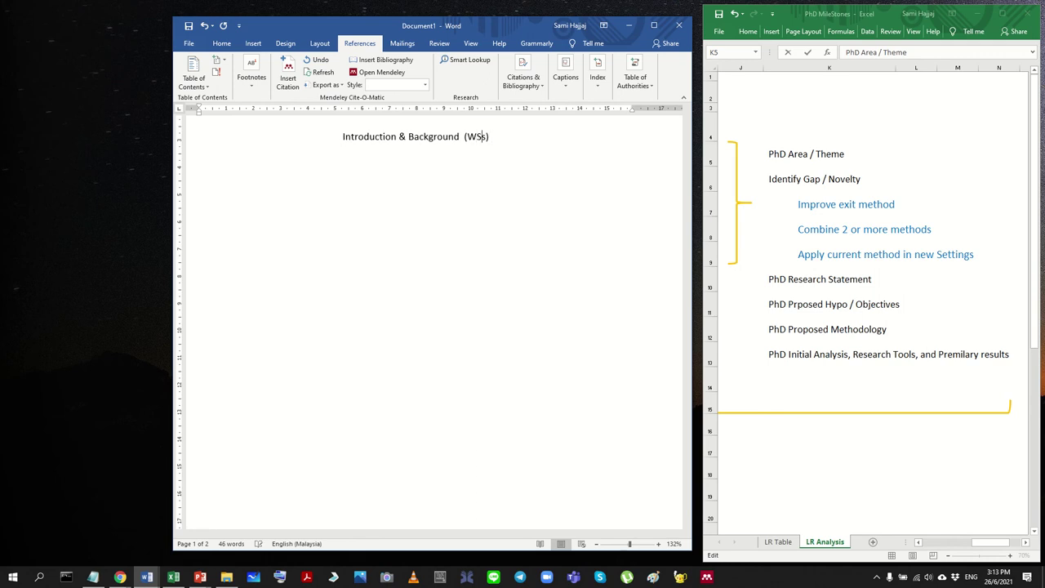
text(N)
key(BackSpace)
text(N)
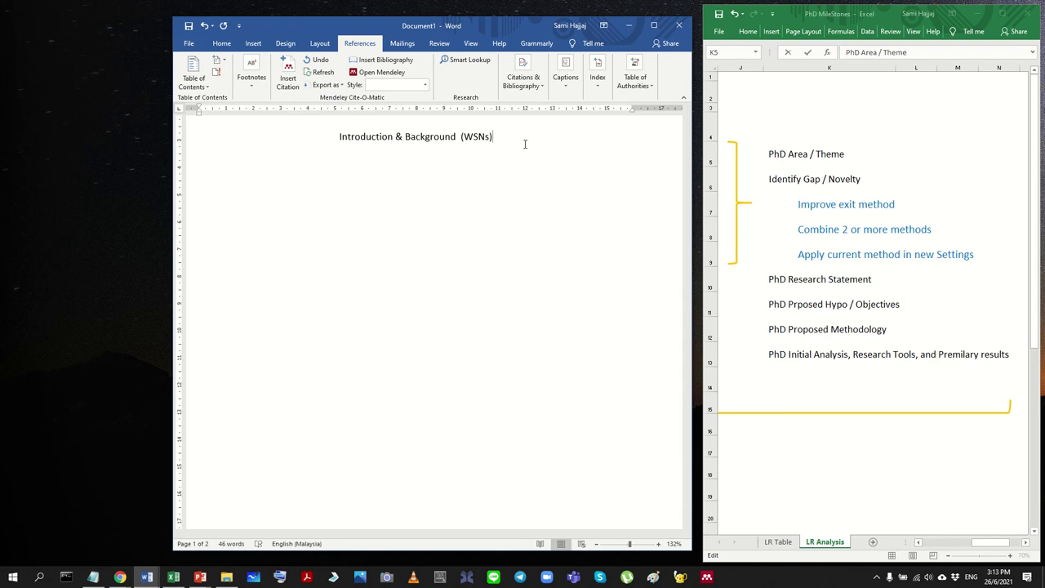
Step: Delete the extra blank lines between "Introduction & Background (WSNs)" and "Problem formulation"
key(Return)
key(Delete)
key(Delete)
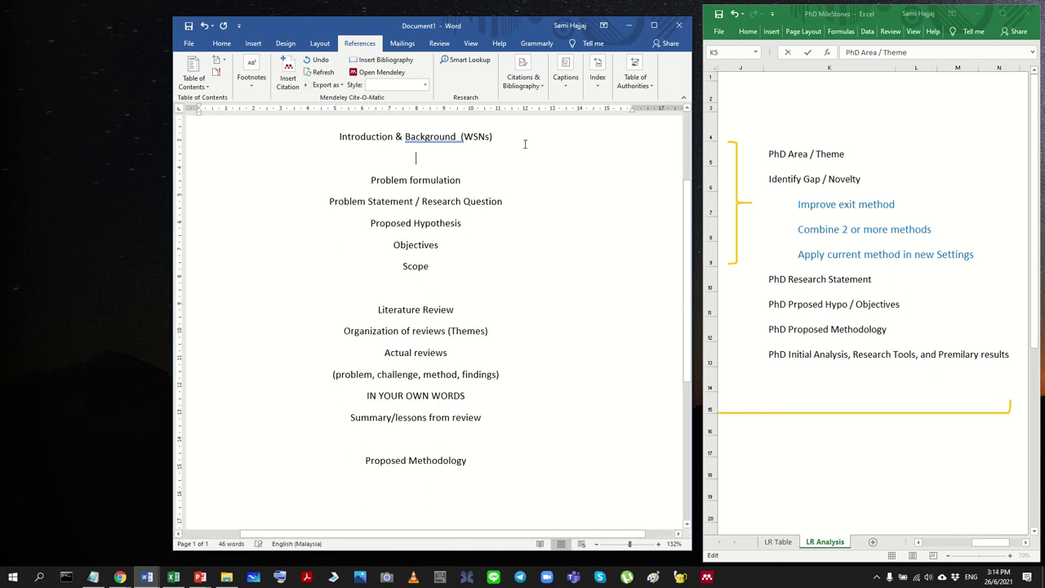
key(Return)
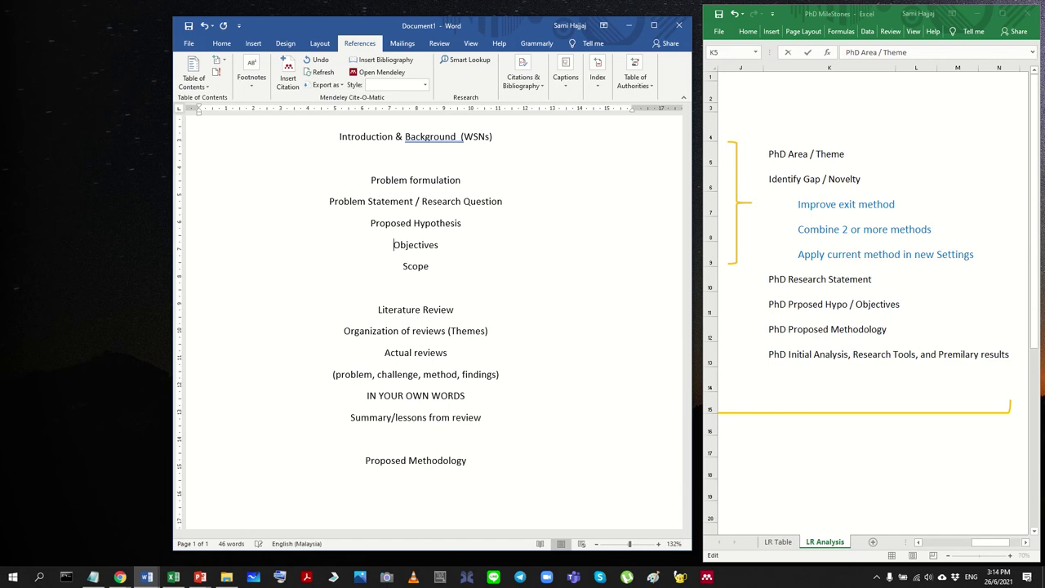
Step: Insert a page break before "Proposed Hypothesis", leaving "Problem formulation" and "Problem Statement / Research Question" on the first page
key(Down)
key(Up)
key(Up)
key(Up)
key(Down)
key(ctrl+Return)
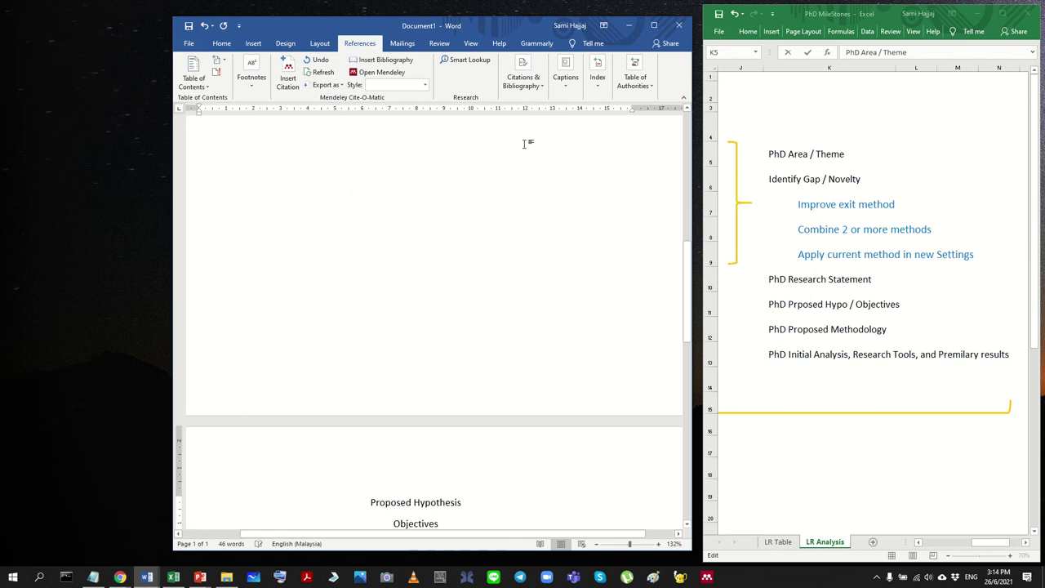
scroll(415, 350, up, 10)
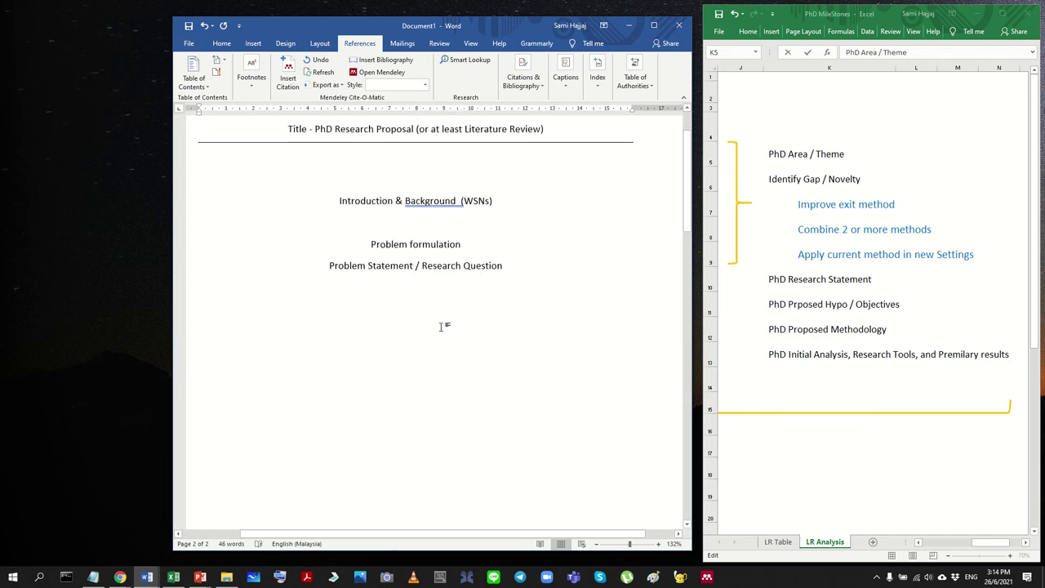
scroll(482, 283, down, 1)
Step: Replace "exit" with "current" in the first novelty option under "Identify Gap / Novelty" in the workbook
click(825, 205)
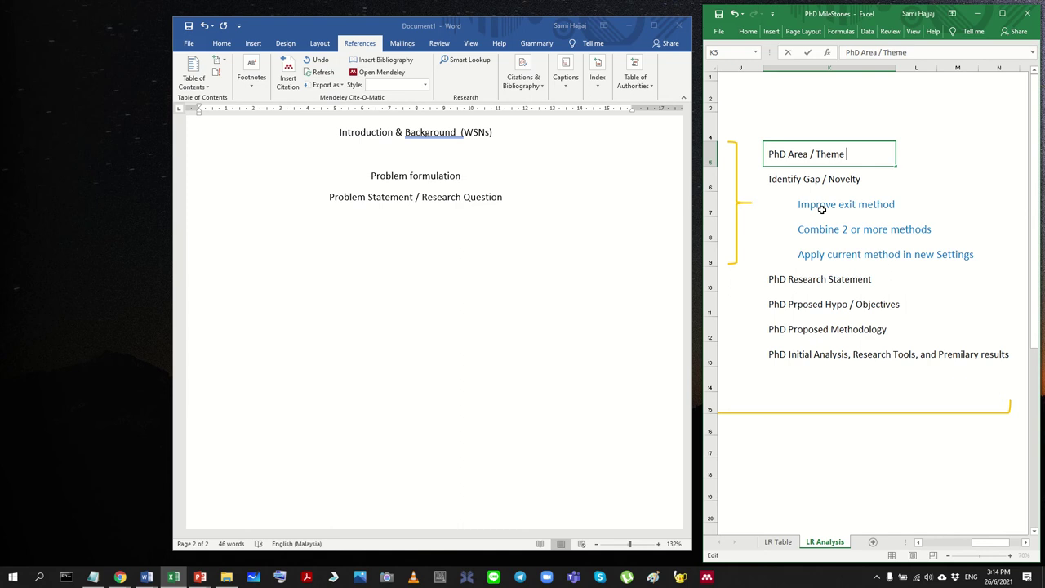
mouse_move(825, 205)
mouse_down()
mouse_move(945, 252)
mouse_move(833, 205)
mouse_up()
double_click(838, 205)
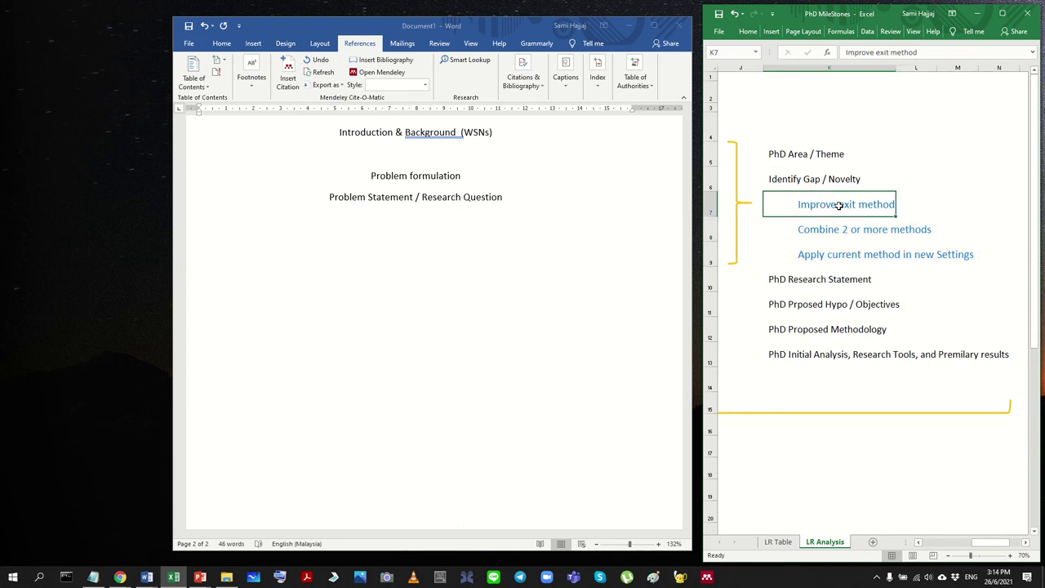
key(shift+Right)
key(shift+Right)
key(shift+Right)
key(shift+Right)
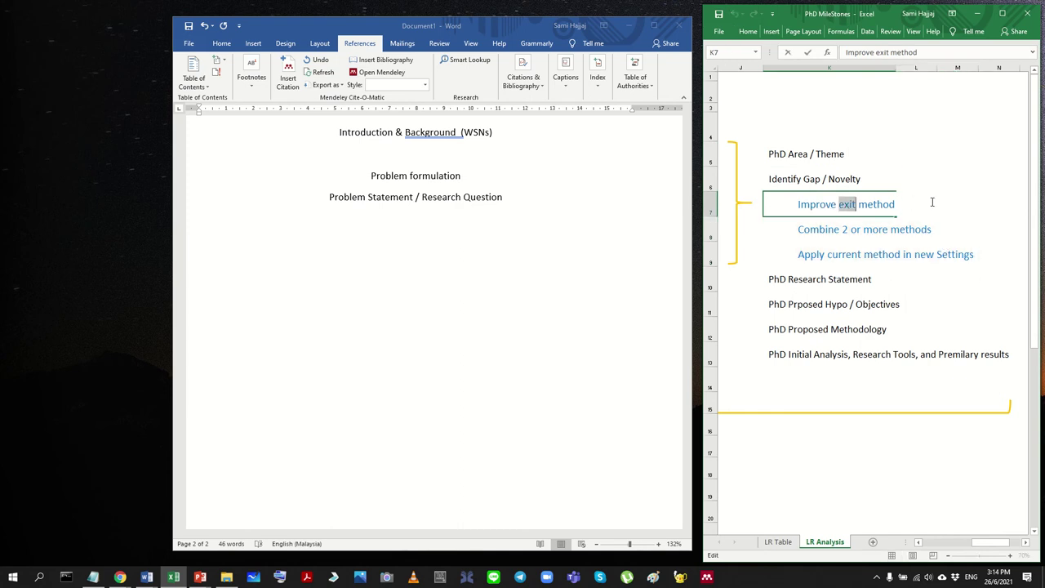
text(current)
key(Return)
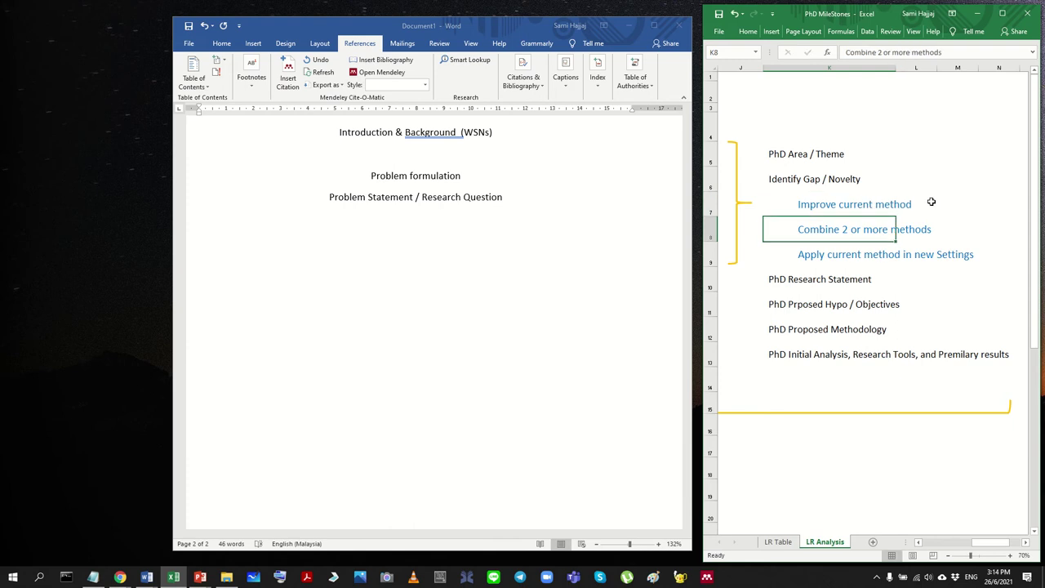
Step: Replace the word "method" in cell K7 so the option reads "Improve current approach"
double_click(880, 205)
double_click(896, 205)
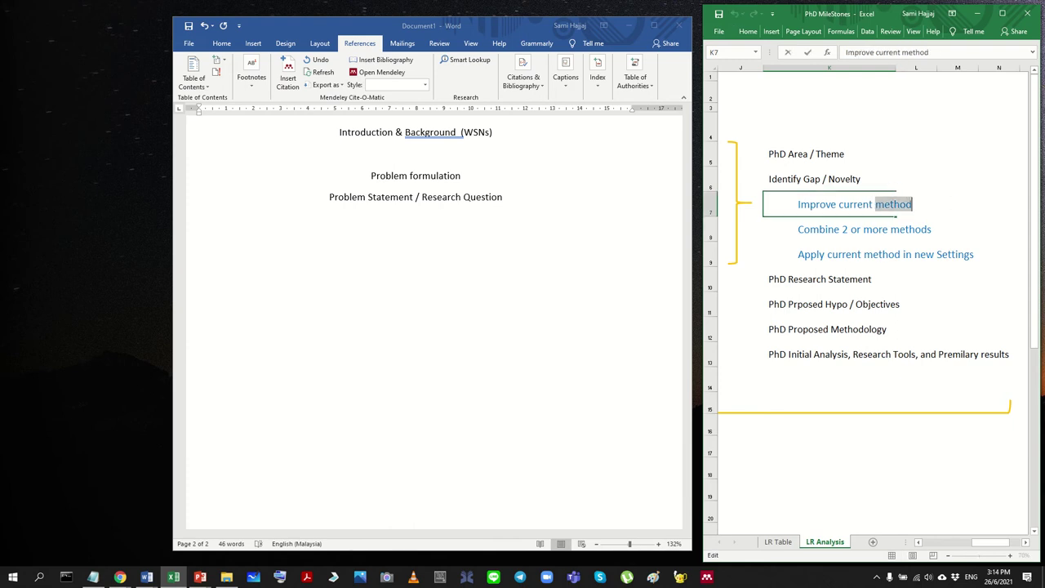
text(a)
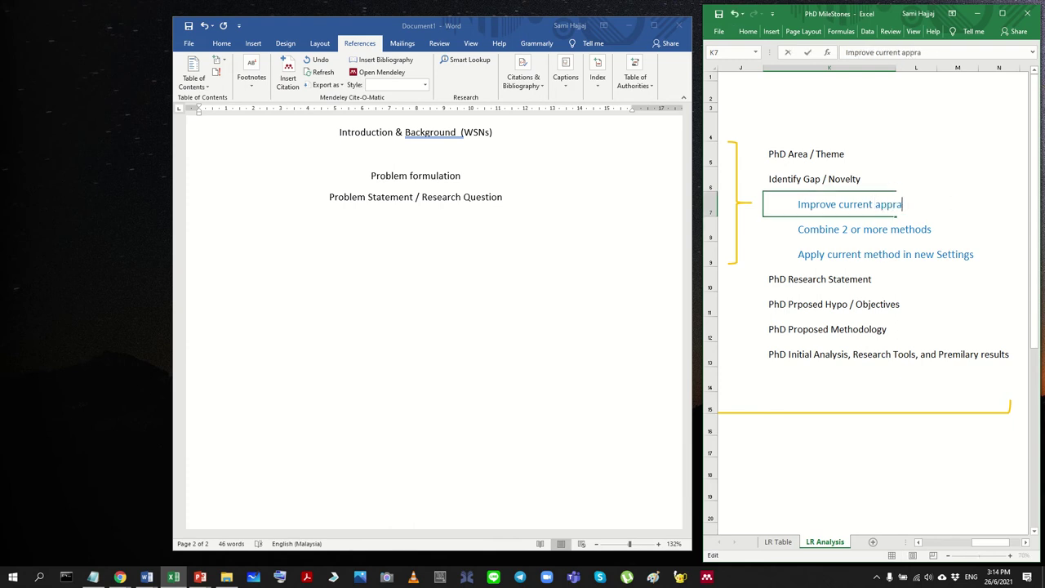
text(pproach)
key(Return)
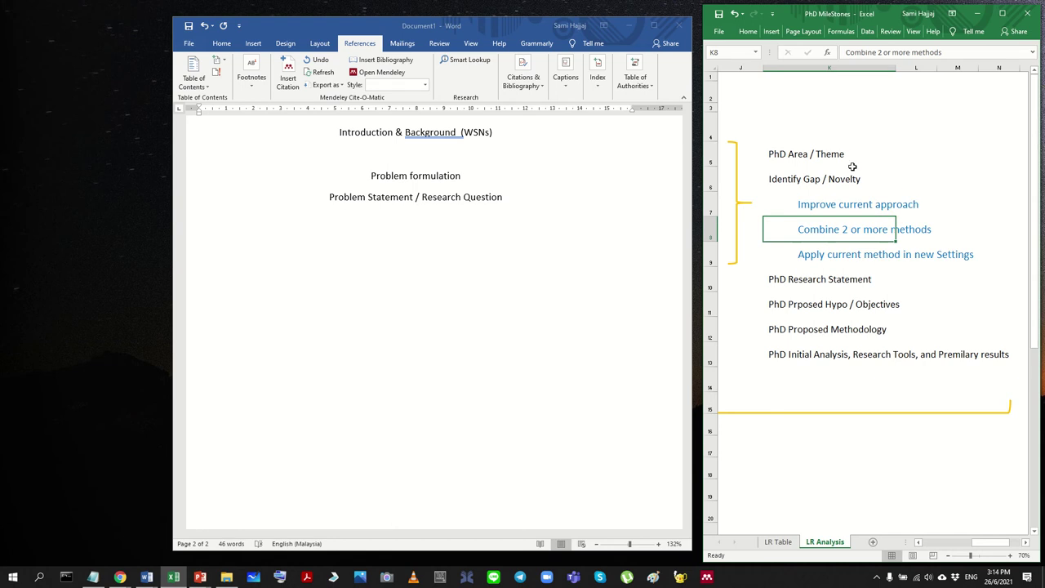
Step: Reword the second novelty option in cell K8 to "Combine 2 or more approaches"
double_click(863, 231)
key(Right)
key(Right)
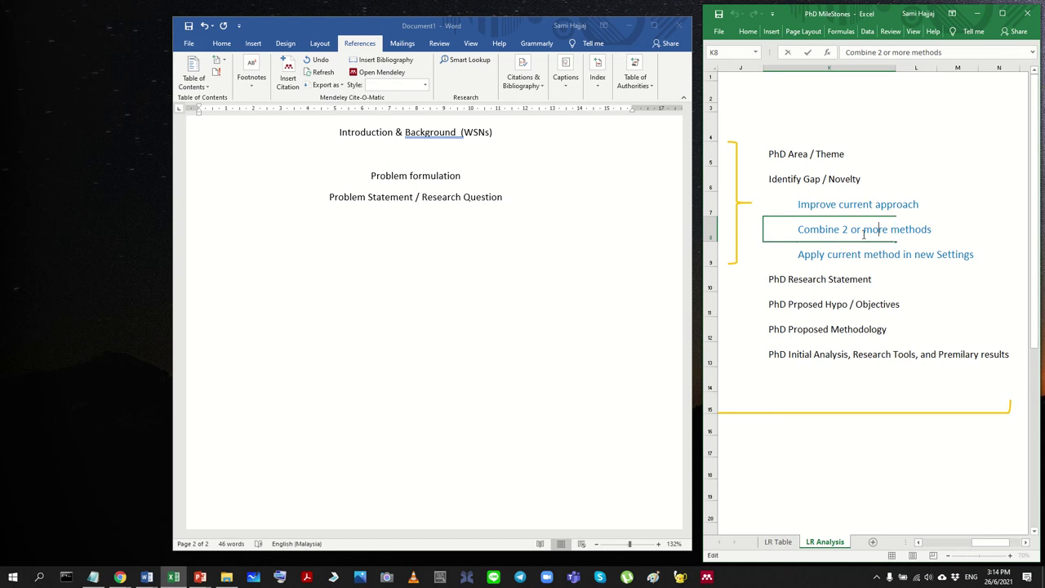
key(shift+Right)
key(shift+Right)
key(shift+Right)
key(shift+Right)
key(shift+Right)
key(shift+Right)
key(shift+Right)
text(aproa)
key(BackSpace)
key(BackSpace)
key(BackSpace)
text(proaches)
key(Return)
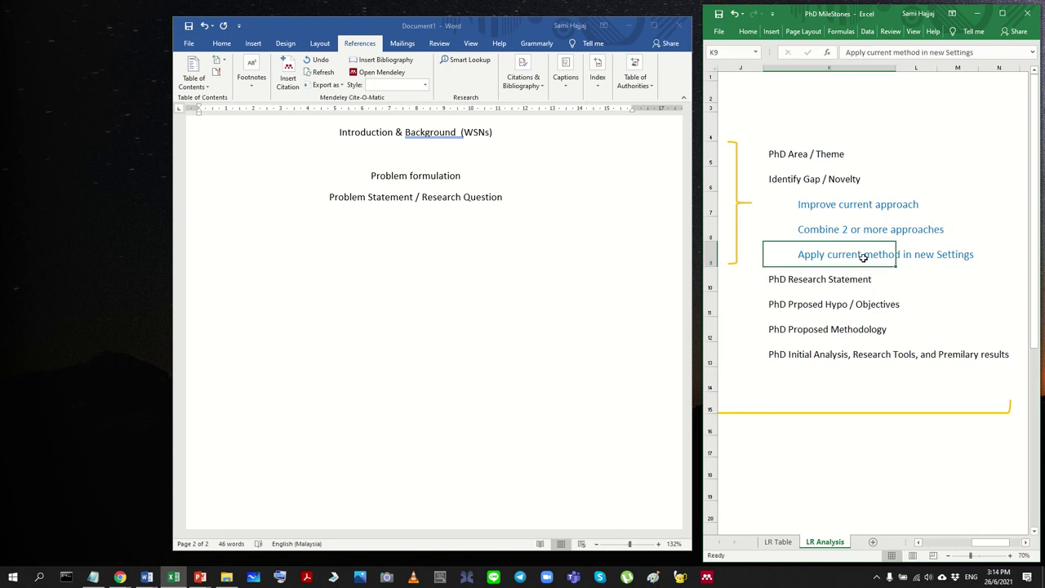
Step: Reword the third novelty option to "Apply current approach in new Settings" and select its cell K9
drag(864, 254, 900, 255)
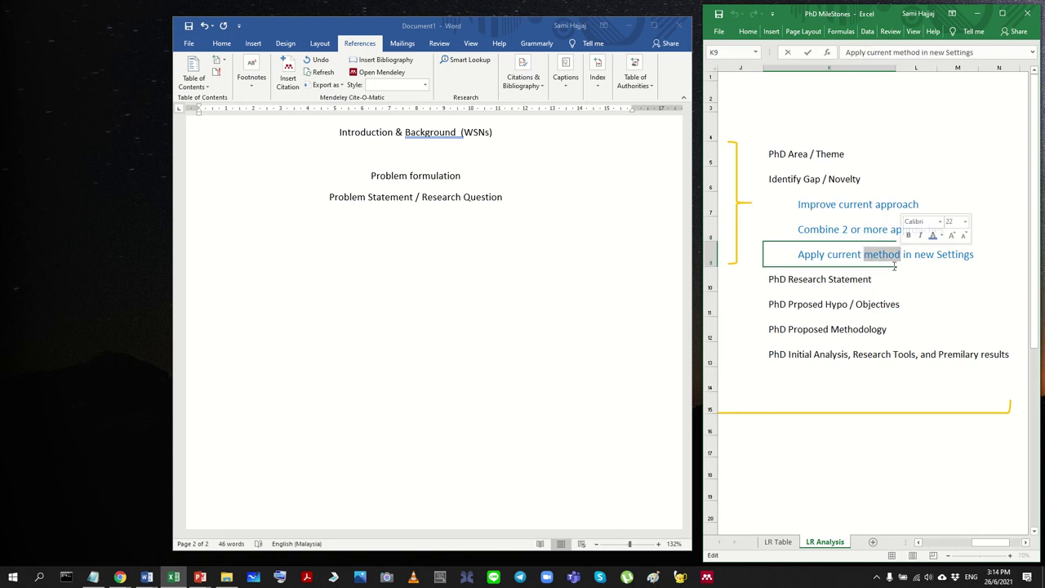
text(appr)
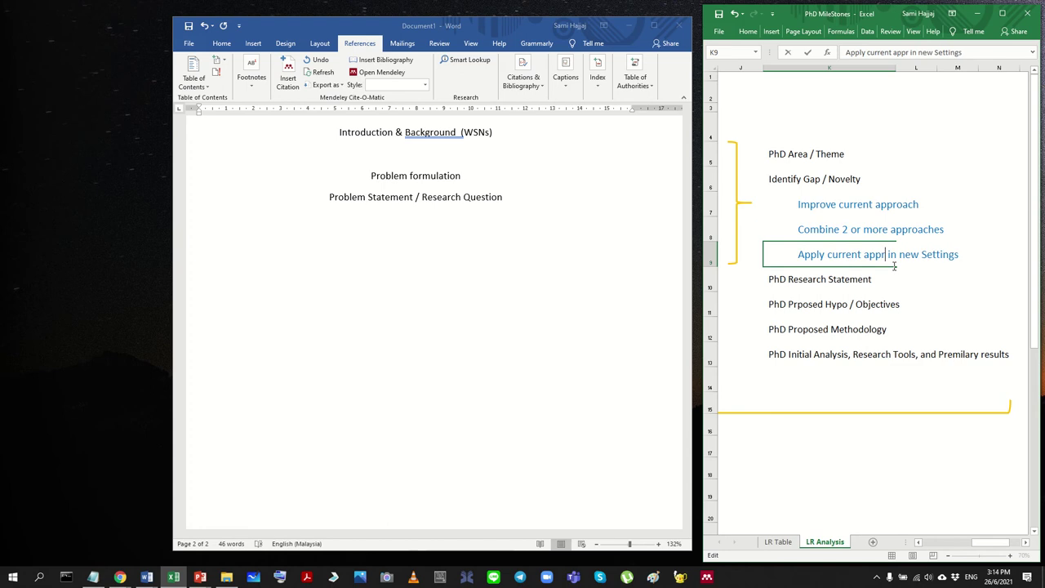
text(oacch)
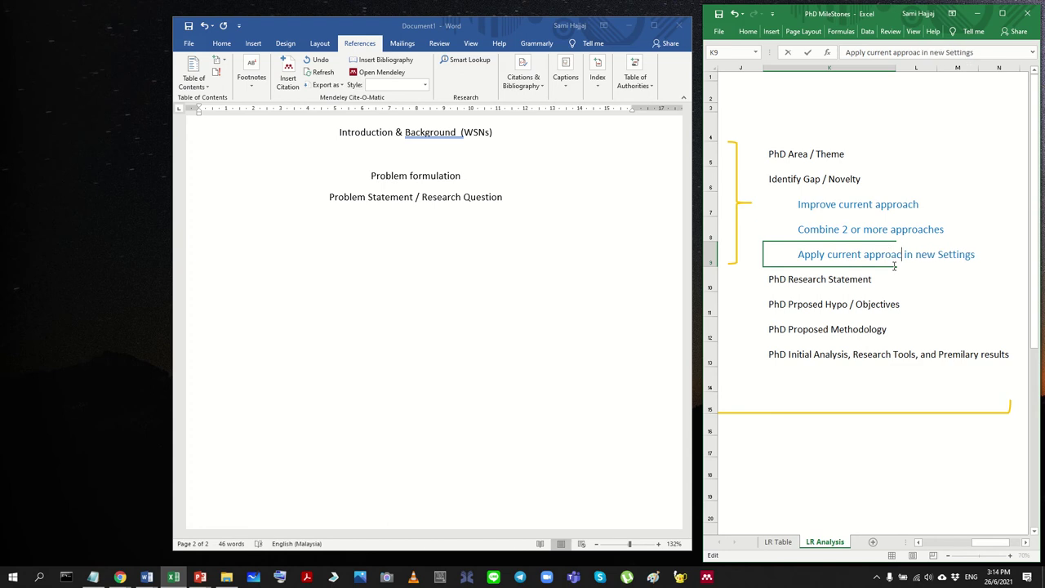
key(BackSpace)
key(BackSpace)
text(h)
key(Return)
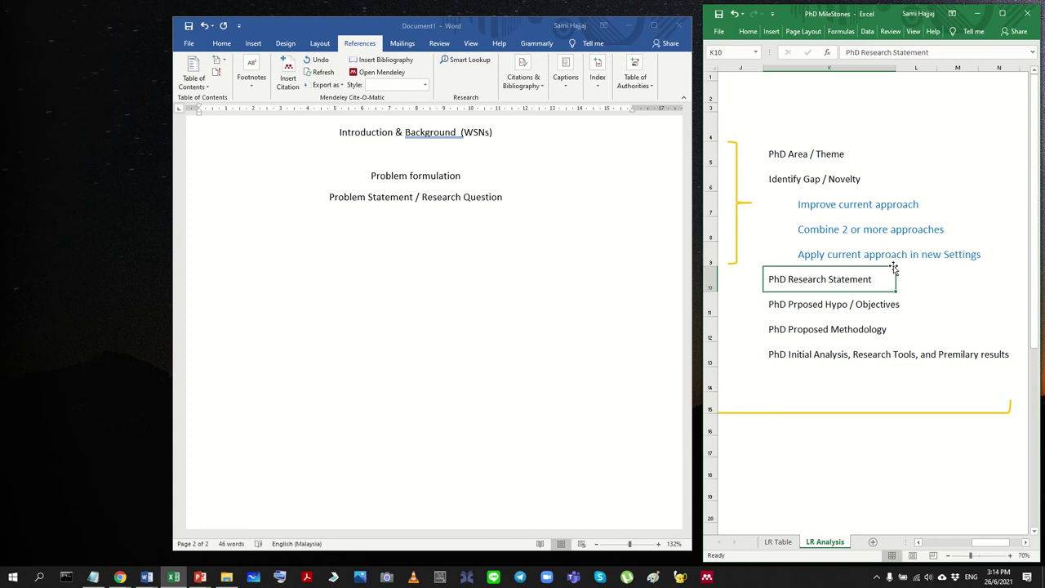
click(903, 253)
click(864, 259)
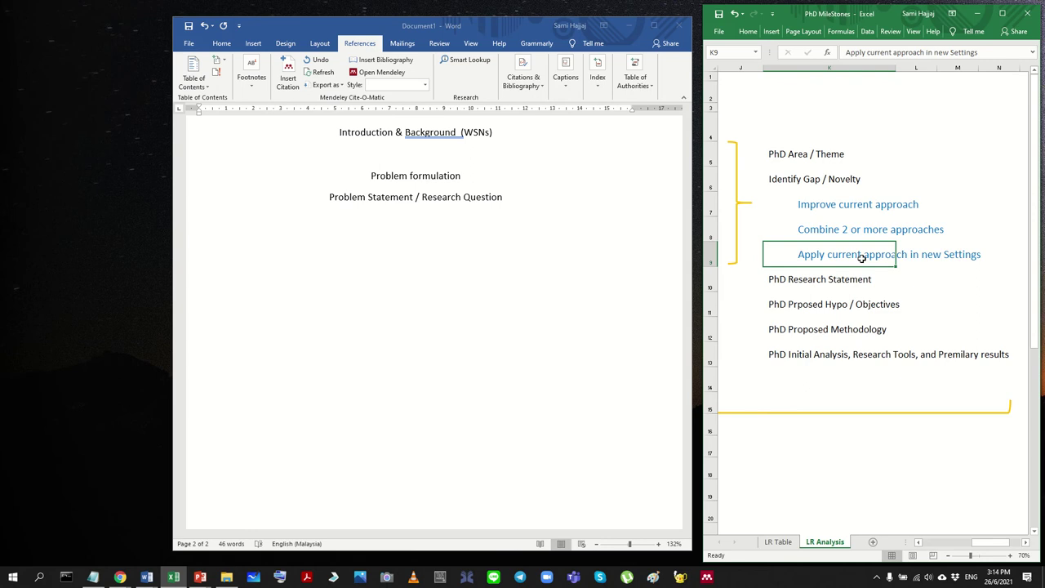
Step: Compare the three novelty options in K7:K9 of the workbook with the "Problem formulation" heading in the Word outline
click(473, 226)
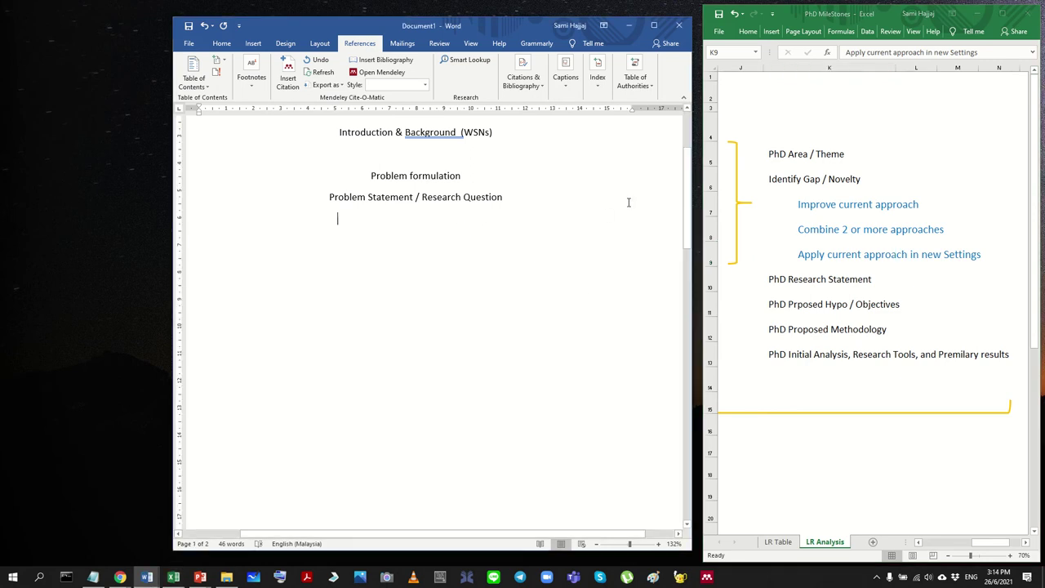
drag(689, 199, 688, 199)
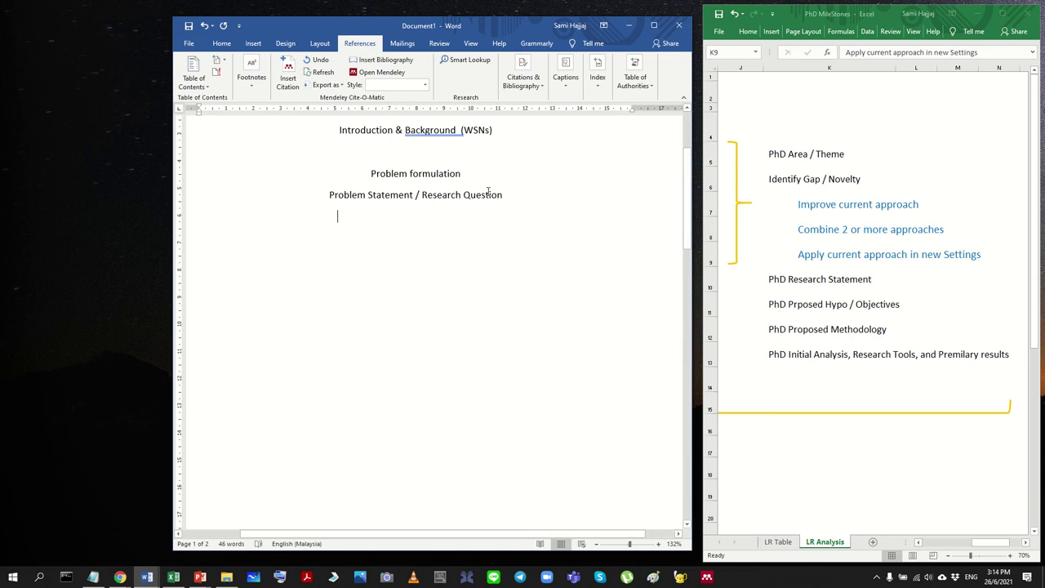
click(800, 205)
drag(801, 205, 926, 252)
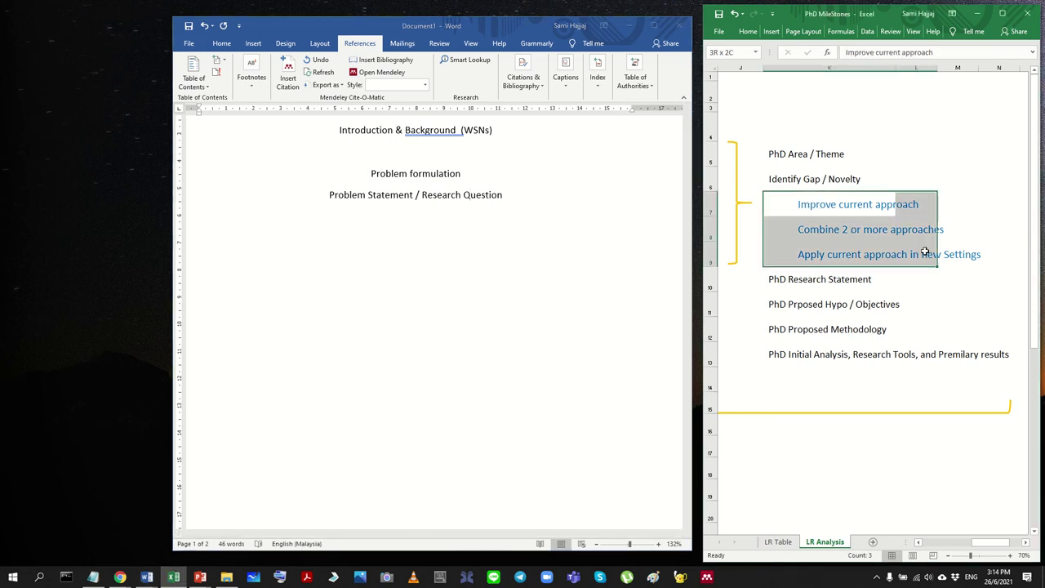
click(370, 173)
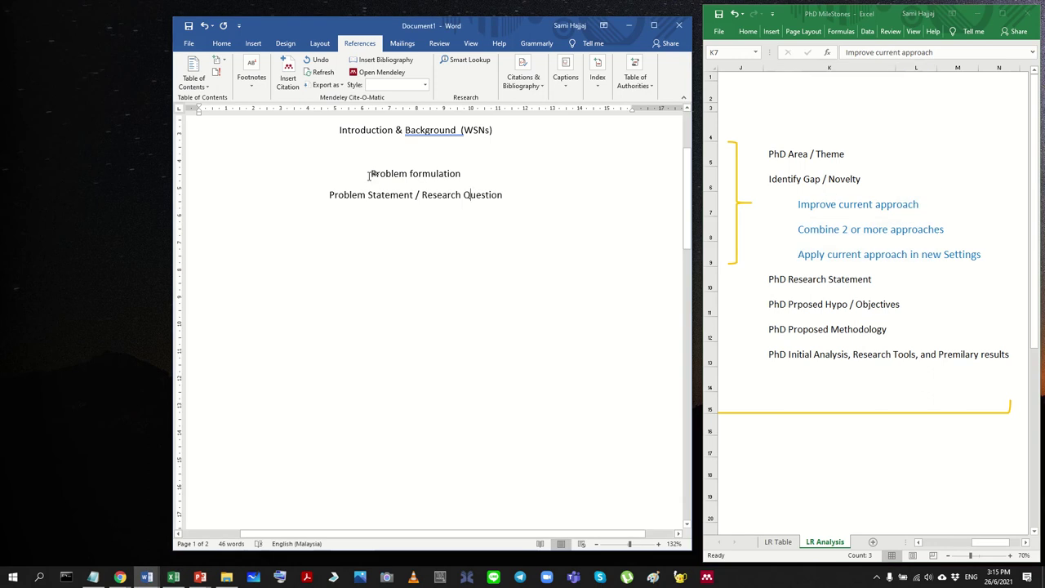
drag(370, 173, 532, 185)
key(Left)
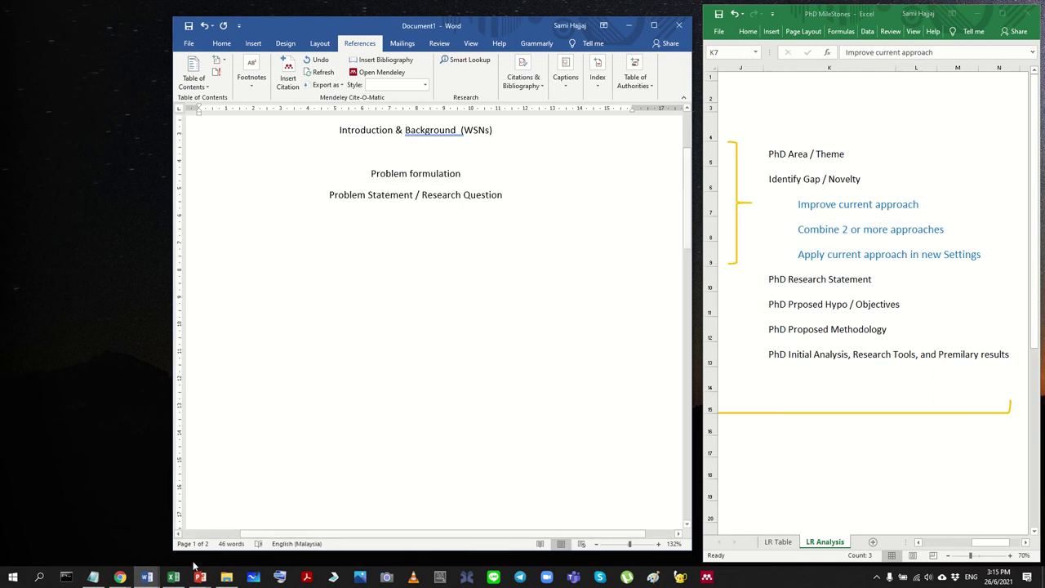
drag(979, 552, 962, 552)
click(791, 182)
text(sd)
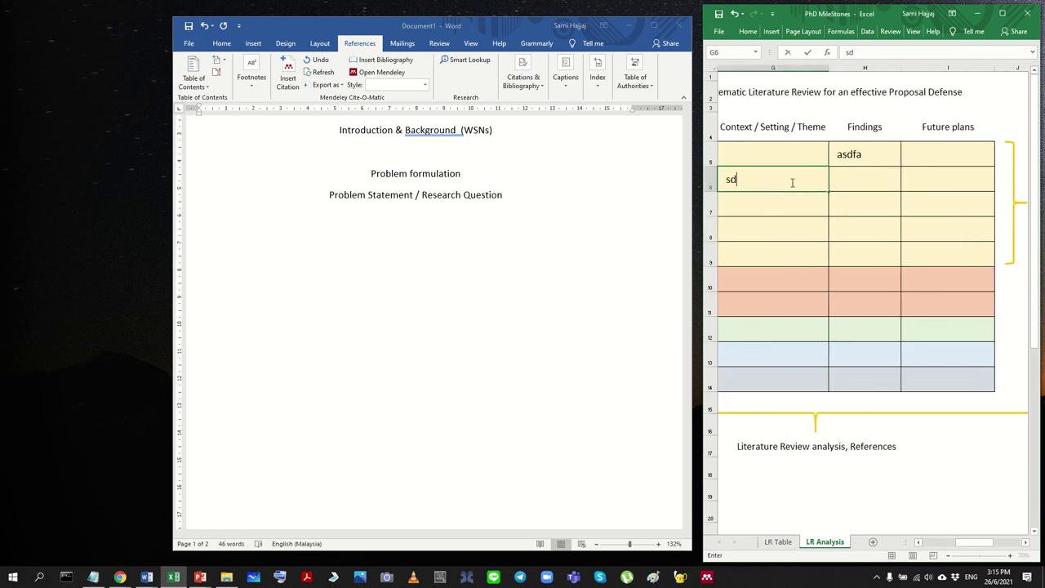
double_click(825, 13)
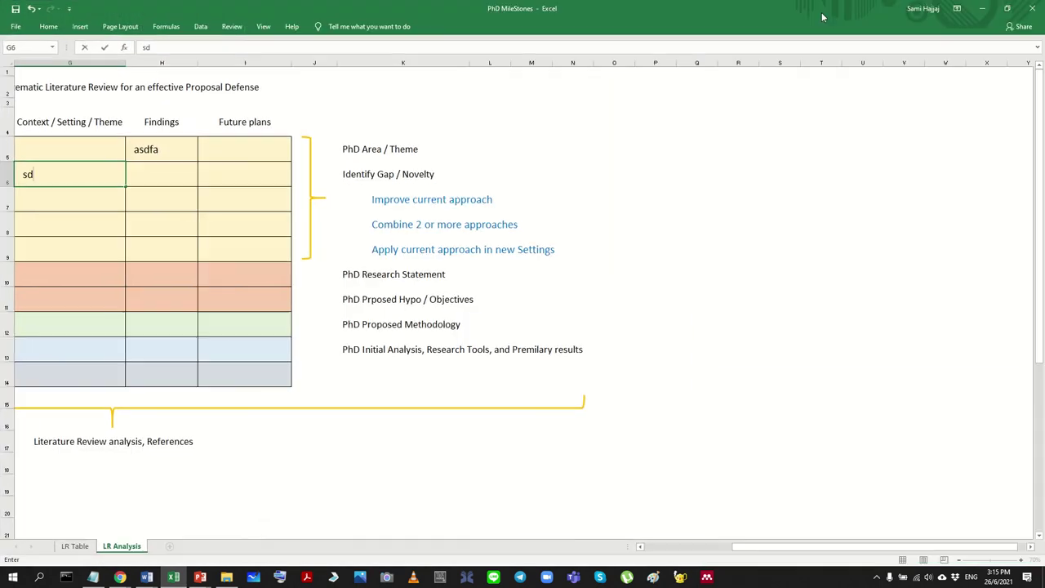
drag(827, 547, 702, 549)
key(BackSpace)
key(BackSpace)
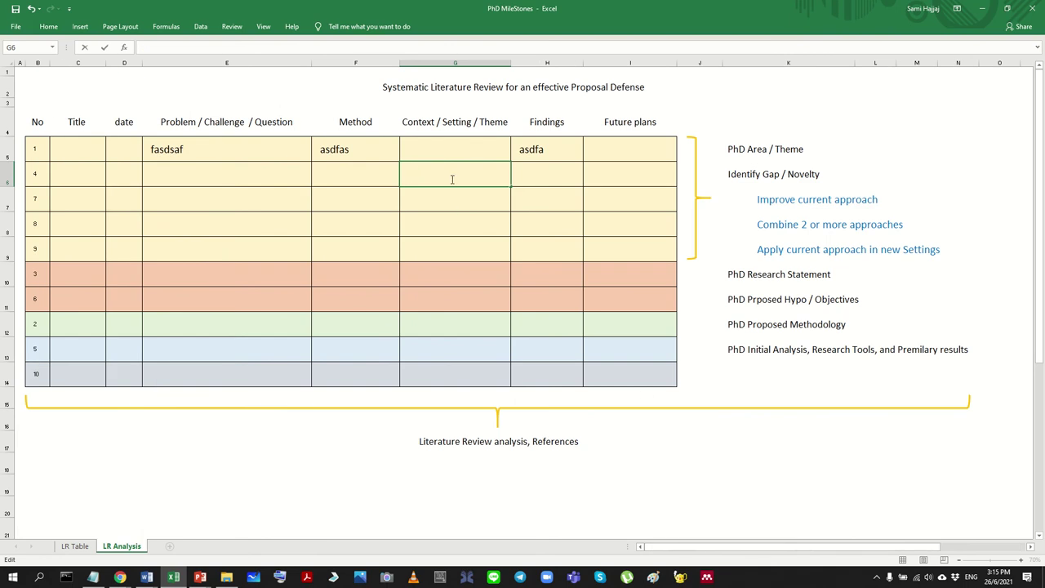
key(Return)
Step: For paper 4, enter the placeholder texts "asdfasdfa" as the problem in E6 and "asdfasdf" as the method in F6
key(Up)
text(asdfasdfa)
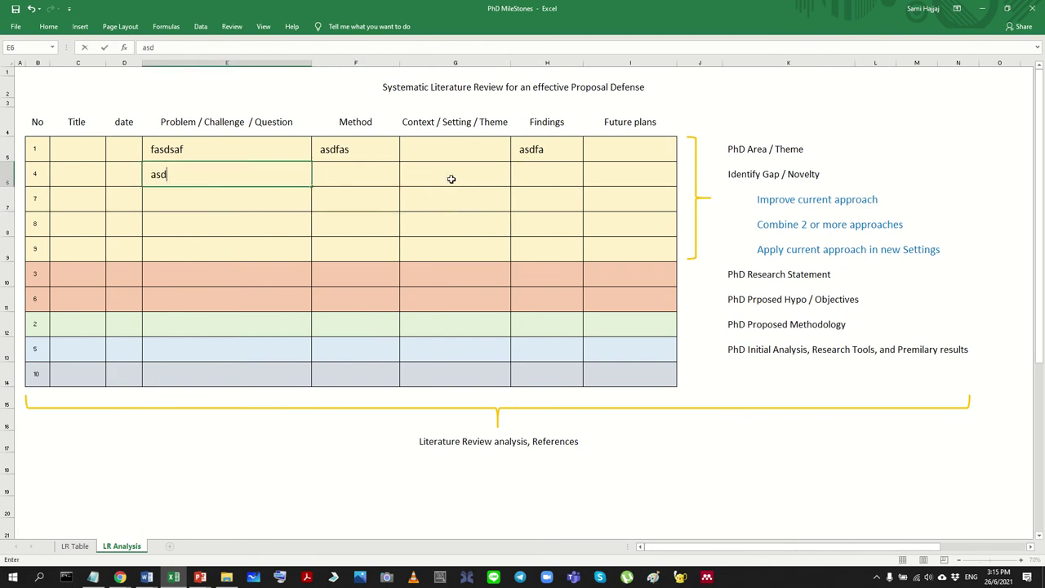
key(Tab)
text(asdfasdf)
key(Tab)
Step: Enter "a" under Future plans in I6 and "asdfadfa" under Findings in H6 for paper 4
key(Tab)
key(Tab)
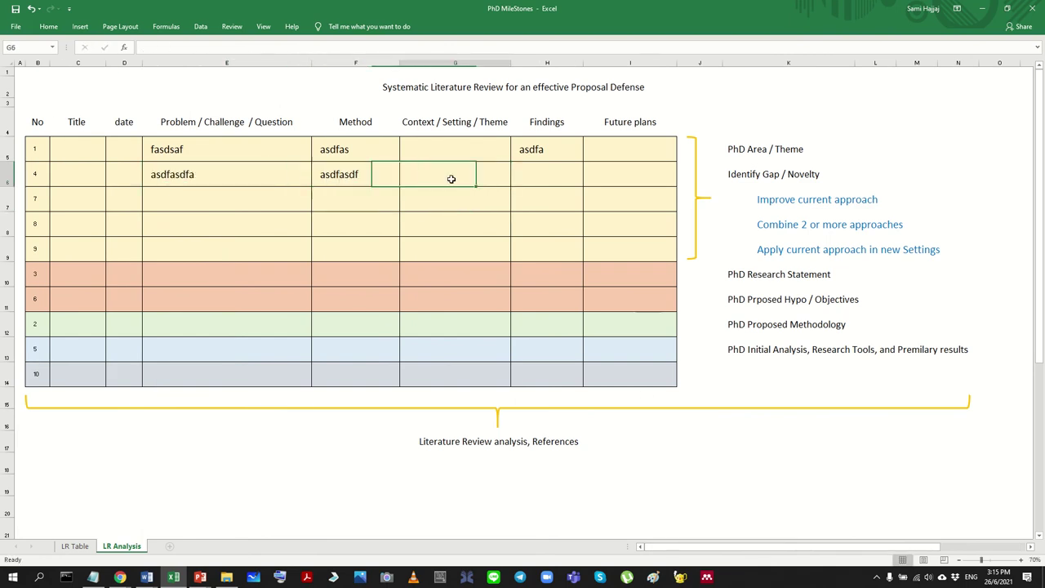
text(a)
key(Left)
key(Left)
key(Right)
text(asdfadfa)
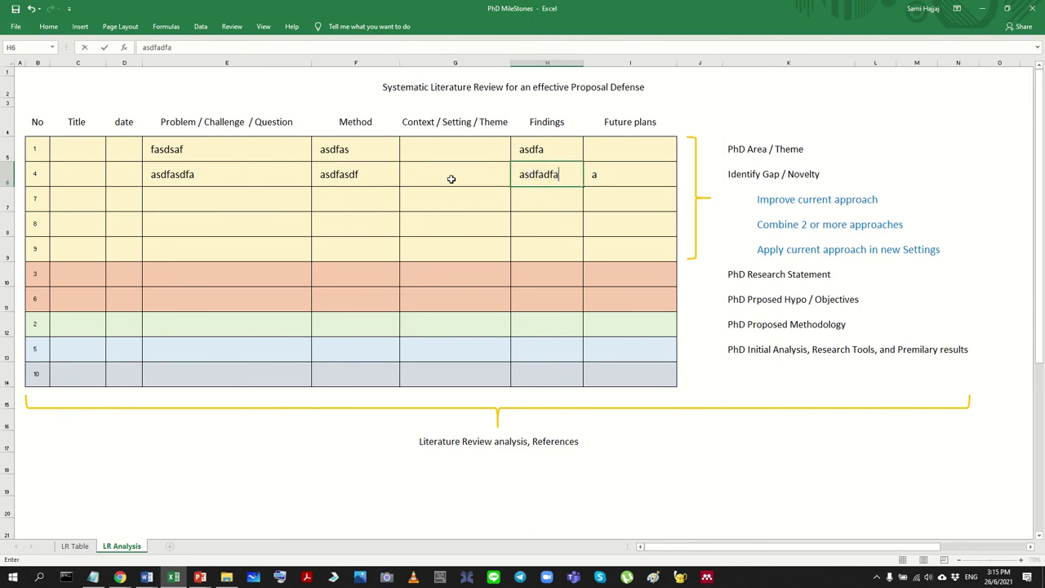
key(Return)
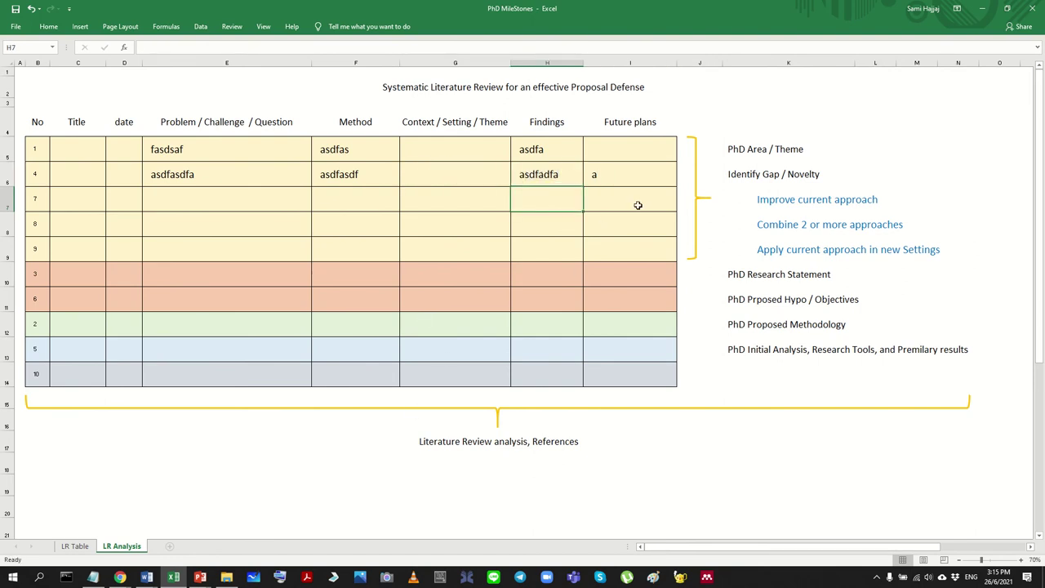
Step: Restore the workbook window beside Word and add the line "IN OWN YOUR WORDS" below the "Problem formulation" heading
double_click(717, 13)
click(463, 222)
click(493, 175)
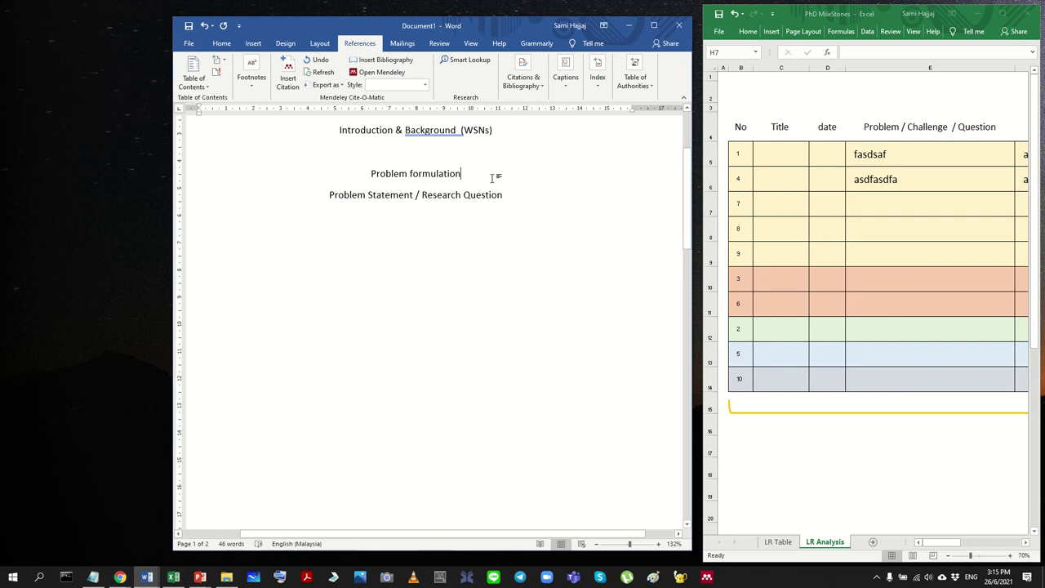
key(Return)
key(Return)
click(416, 194)
text(IN )
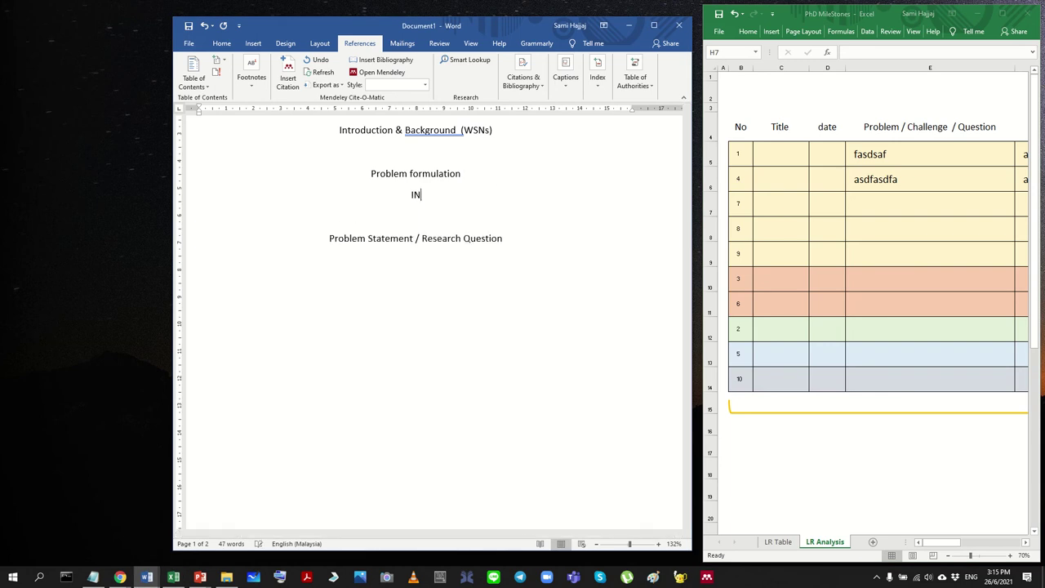
text(OWN YOUR WORDS)
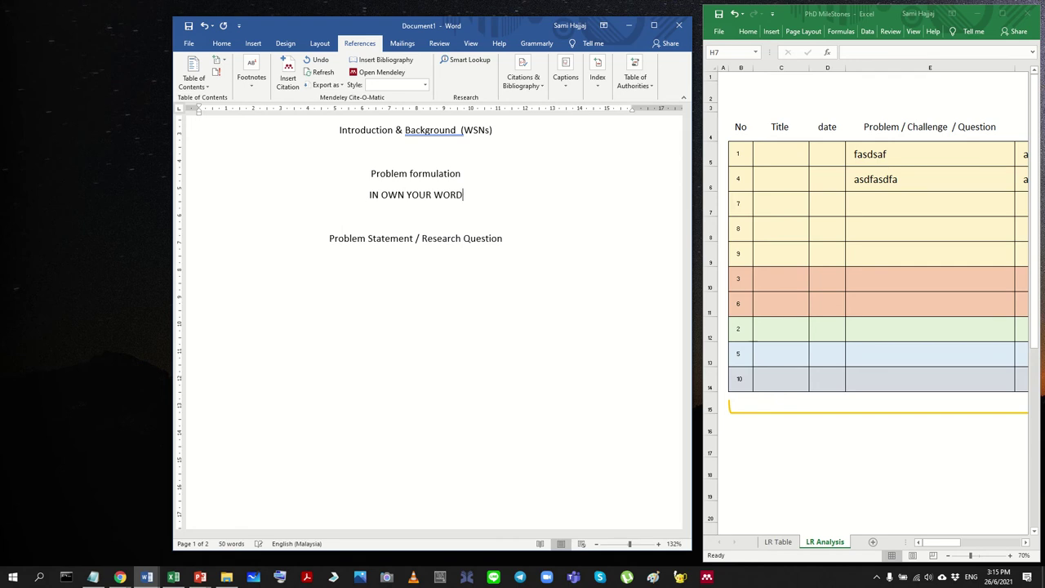
key(Return)
Step: Highlight the filled-in review entries starting at E5 and the "IN OWN YOUR WORDS" line in Word to relate them
click(871, 154)
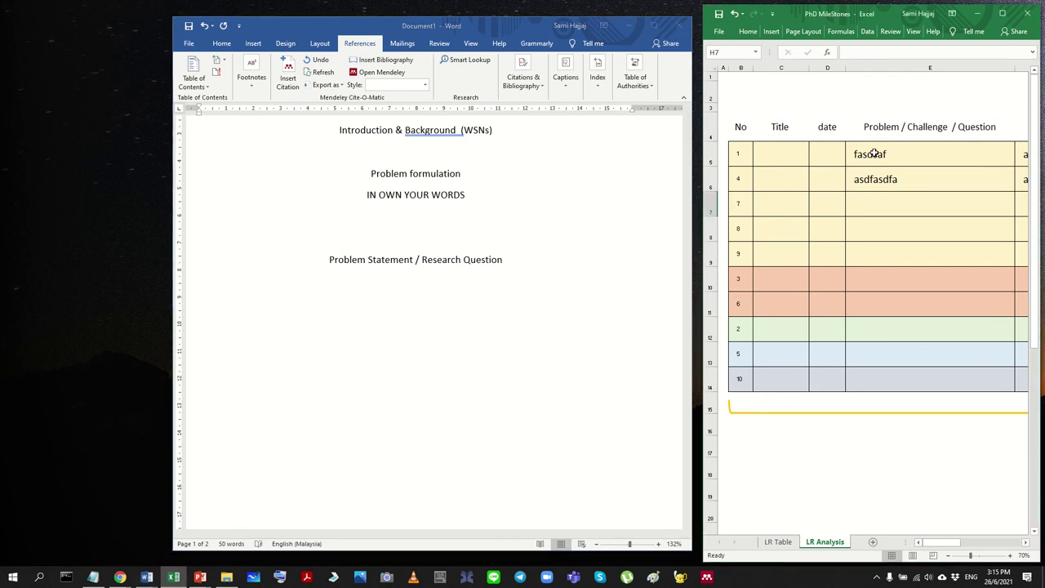
drag(871, 154, 980, 223)
click(437, 200)
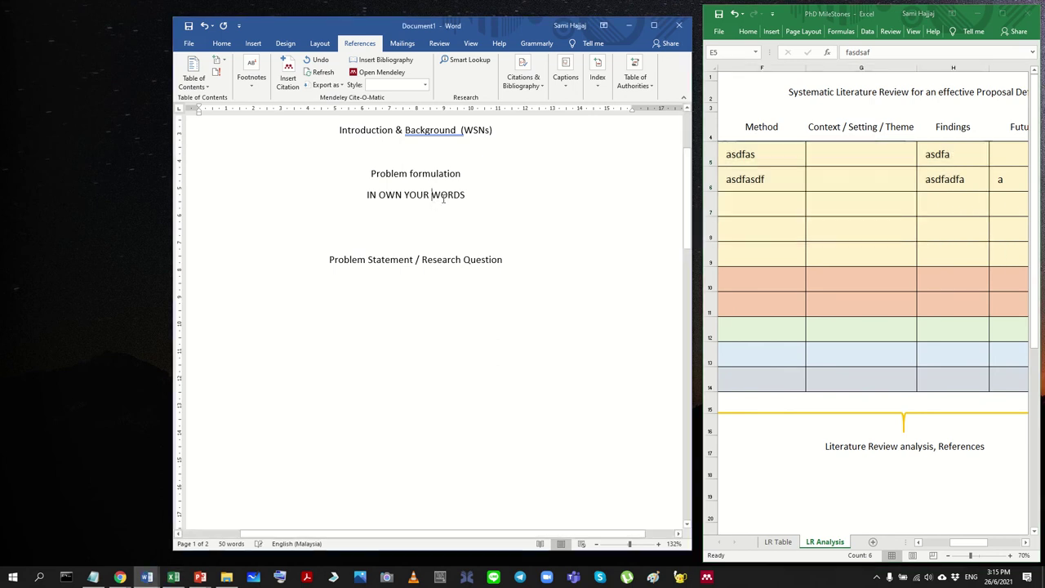
drag(470, 195, 366, 196)
click(497, 219)
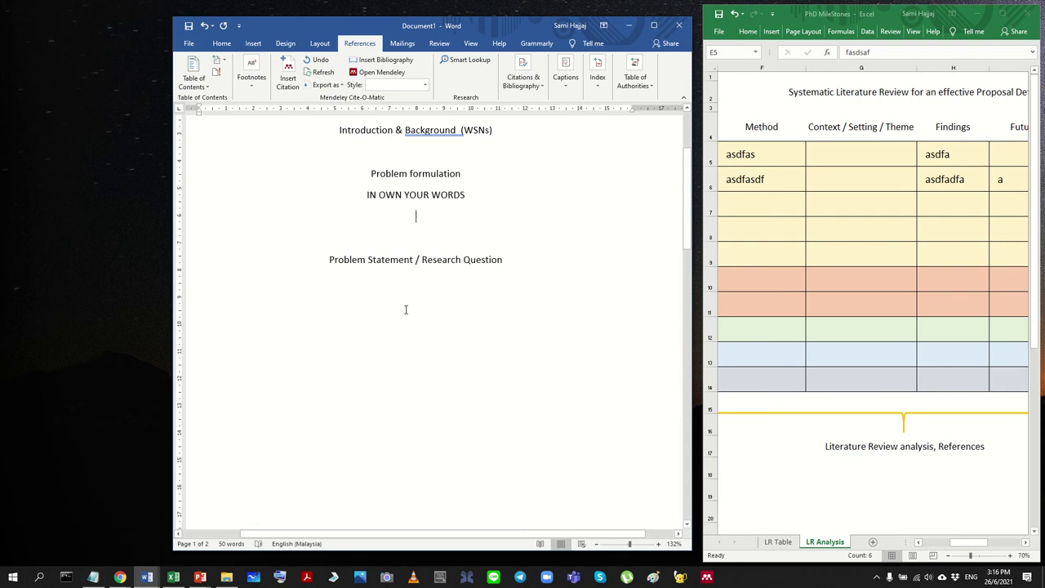
Step: Compare the Method to Findings entries in F5:H6 with the "Problem formulation" heading and the line below it in Word
click(749, 154)
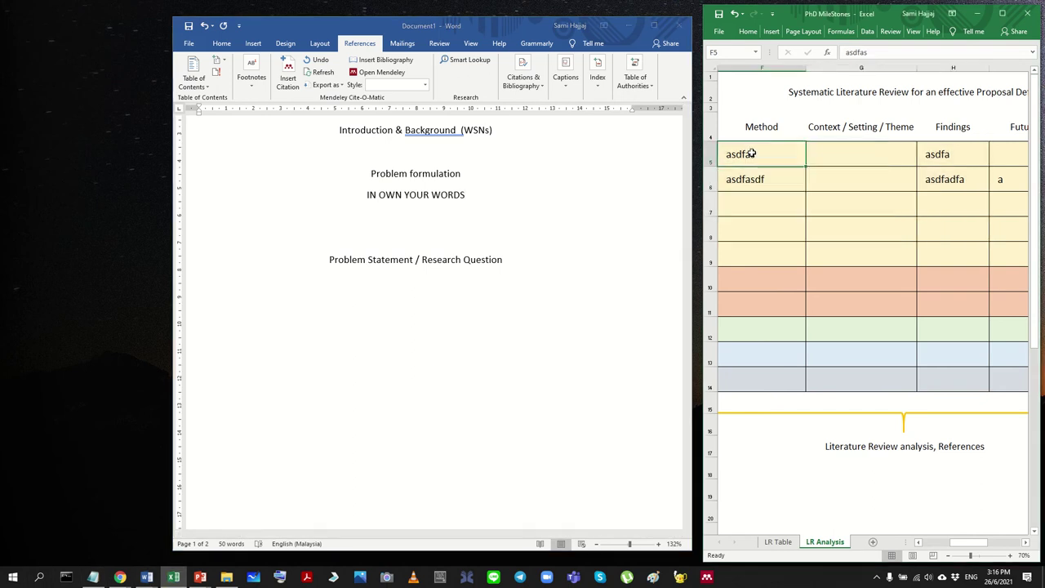
mouse_move(782, 152)
mouse_down()
mouse_move(927, 149)
mouse_move(936, 160)
mouse_up()
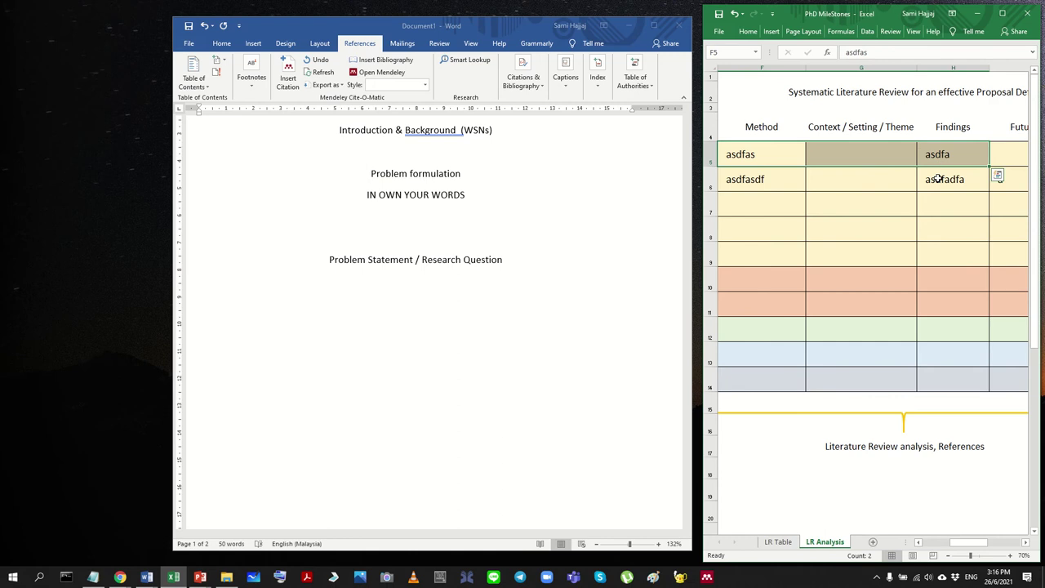
click(977, 184)
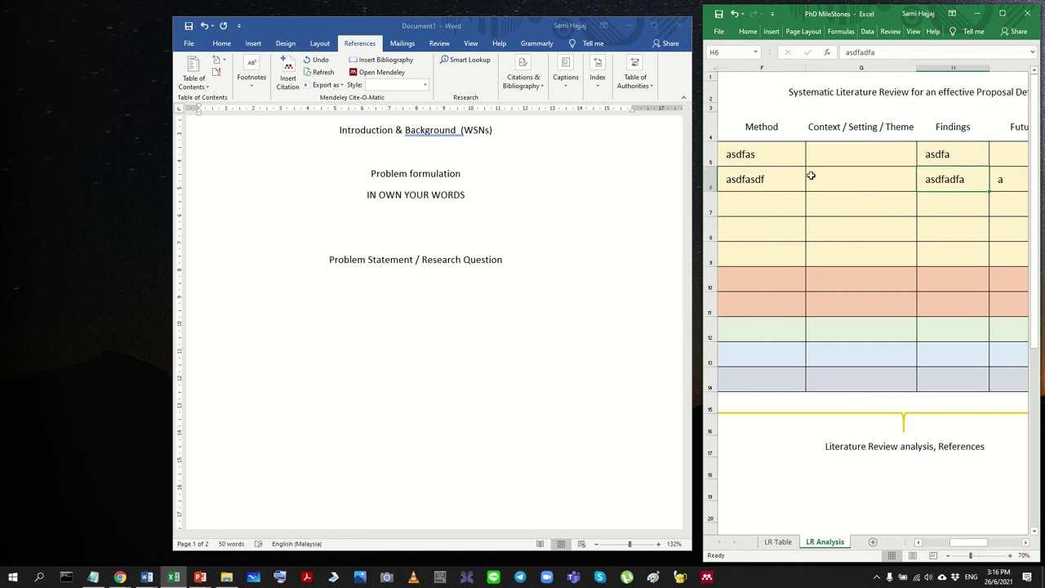
click(768, 158)
drag(768, 158, 978, 179)
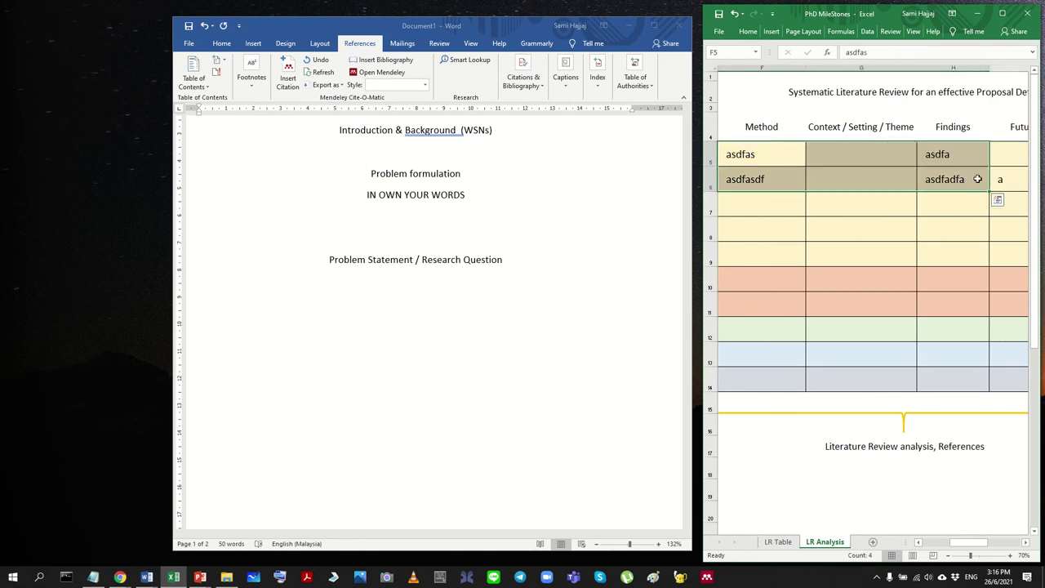
click(475, 196)
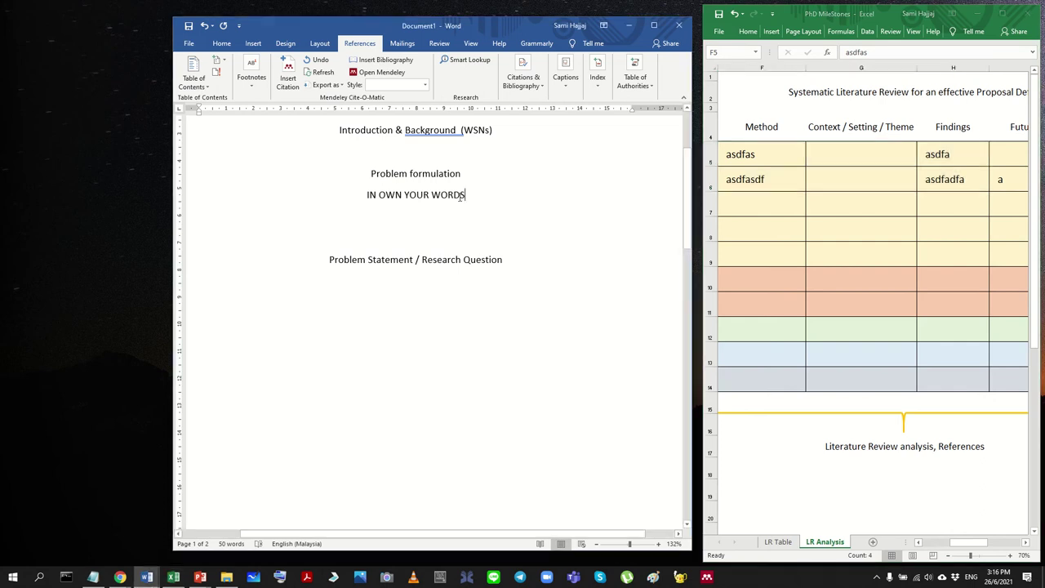
drag(471, 196, 326, 179)
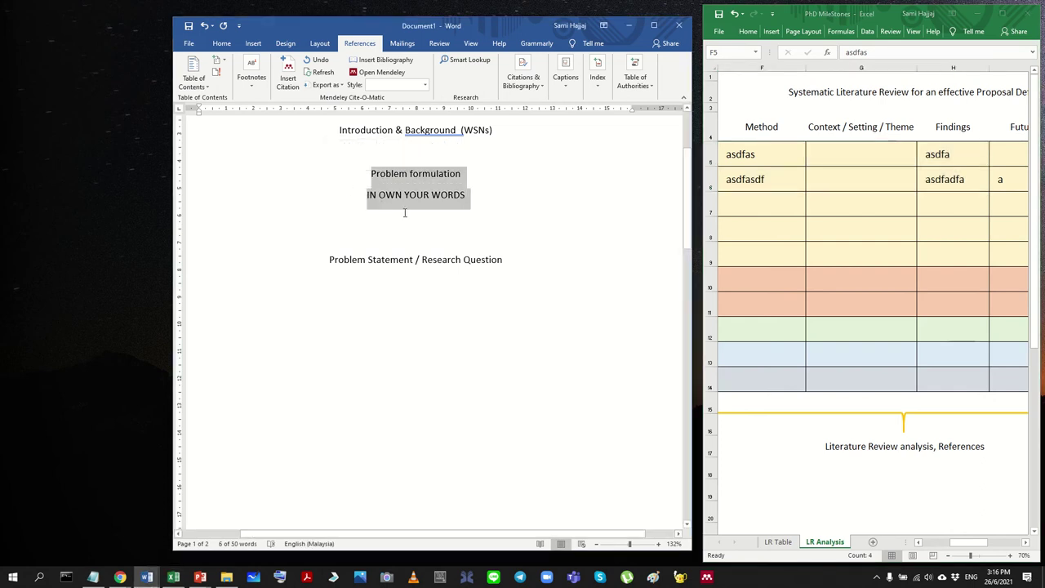
Step: Delete the "IN OWN YOUR WORDS" line and the blank lines between "Problem formulation" and "Problem Statement / Research Question"
click(513, 204)
click(257, 201)
key(Delete)
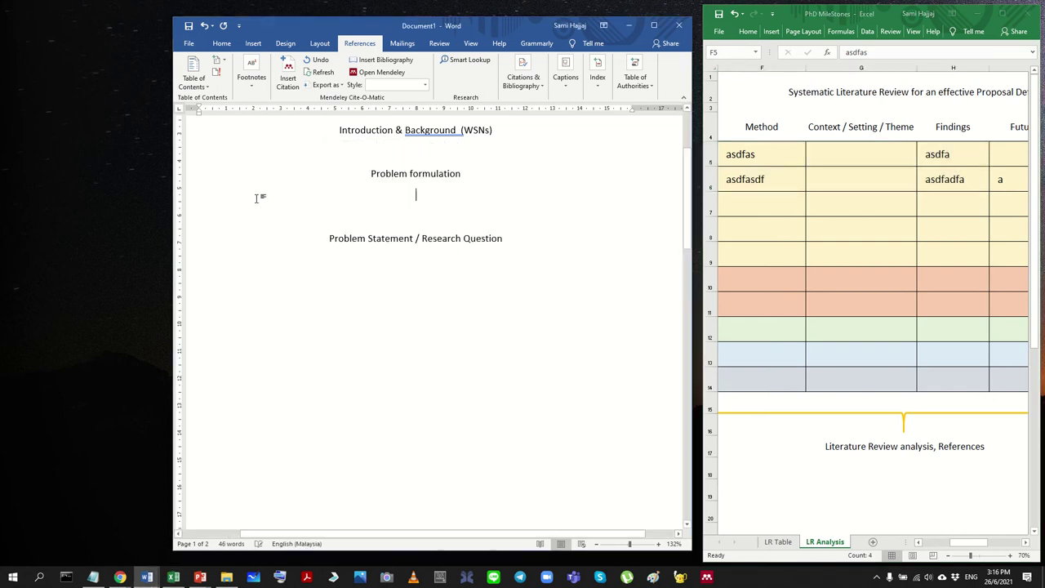
key(Delete)
key(Delete)
click(257, 201)
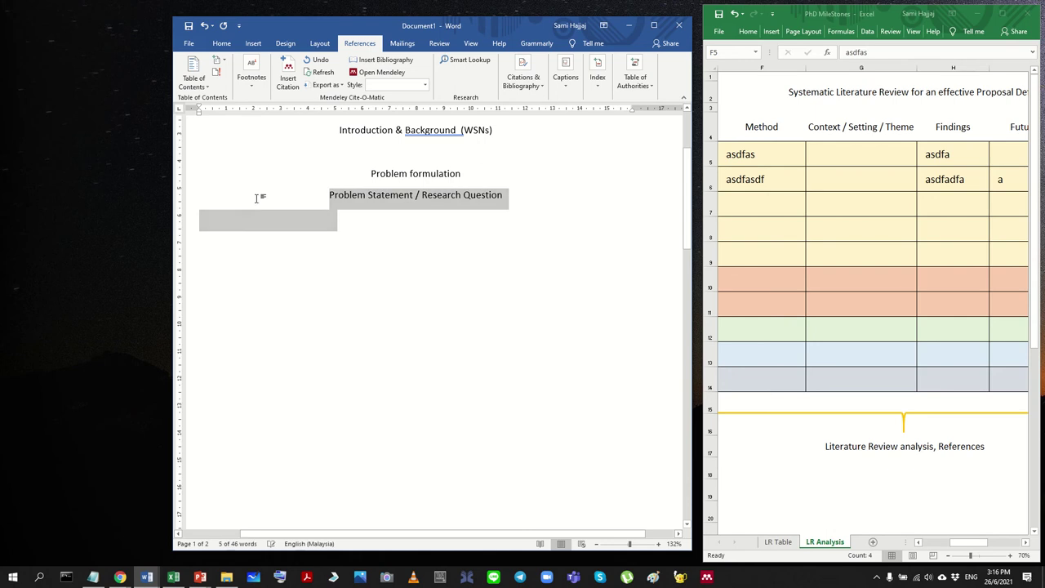
click(256, 197)
click(258, 202)
click(258, 200)
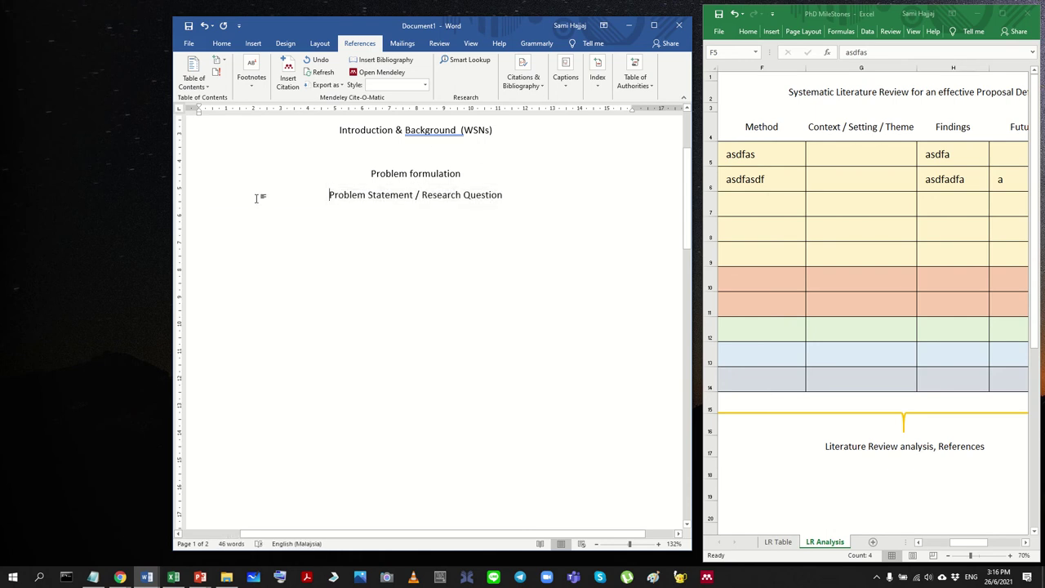
Step: Add a new line reading "Ccould be few pages" directly below the "Problem formulation" heading
drag(486, 174, 375, 178)
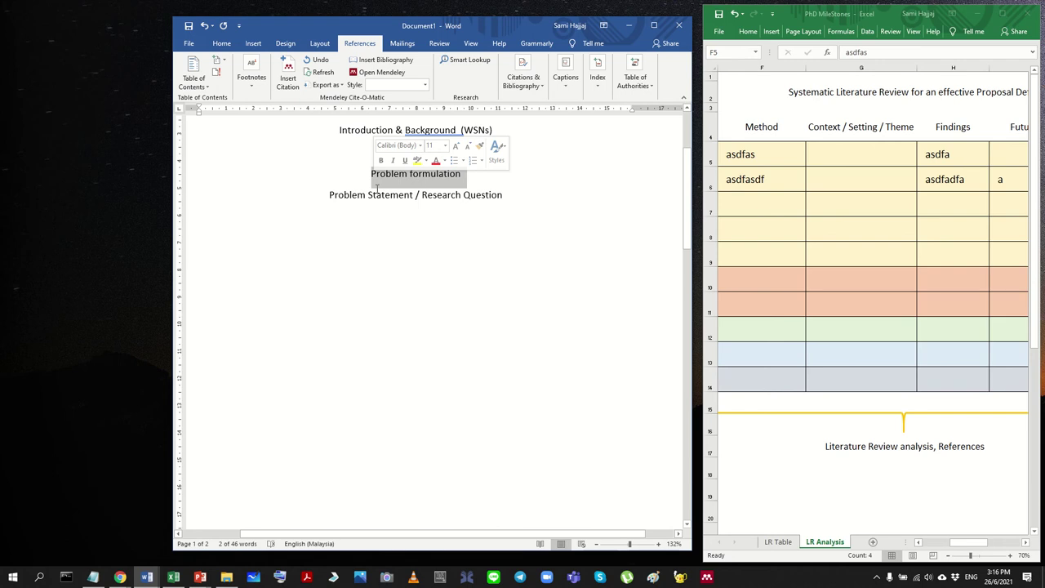
click(490, 177)
key(Return)
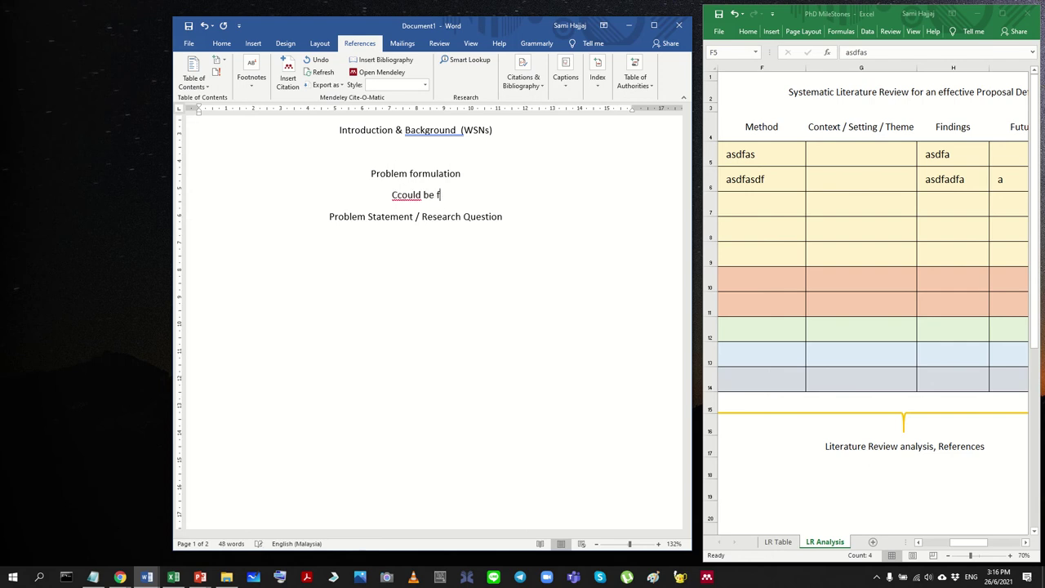
text(w)
key(BackSpace)
text(e)
key(BackSpace)
text(w pages)
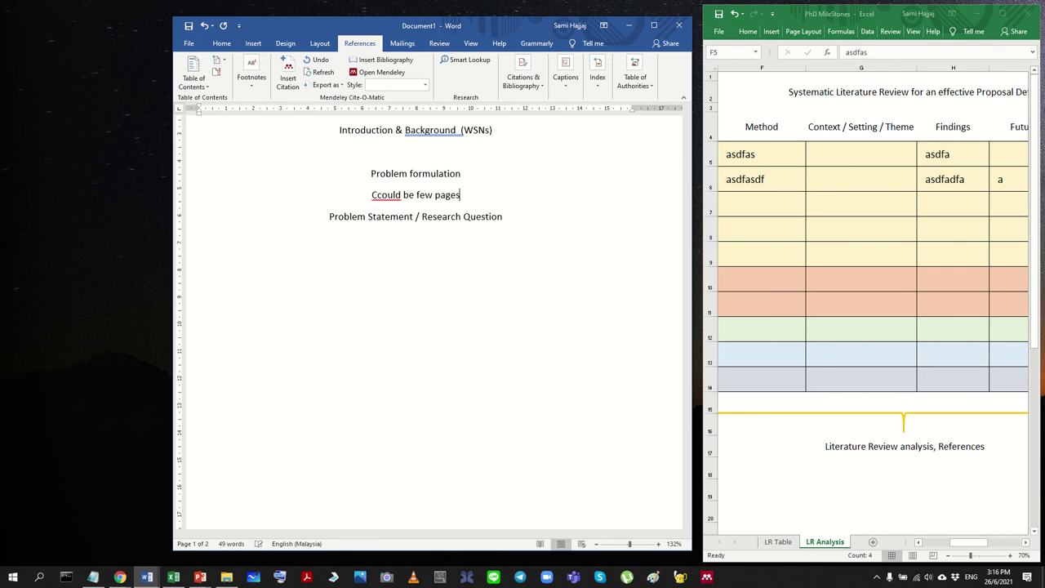
Step: Extend the note below the "Problem formulation" heading with ", you could include ur framework,"
text(, you co)
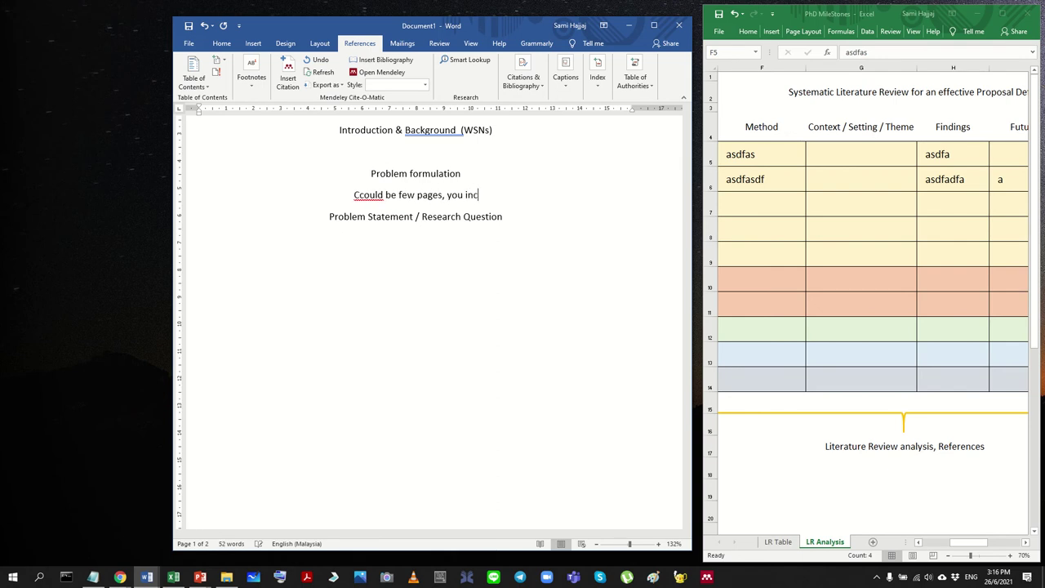
text(uld inldu)
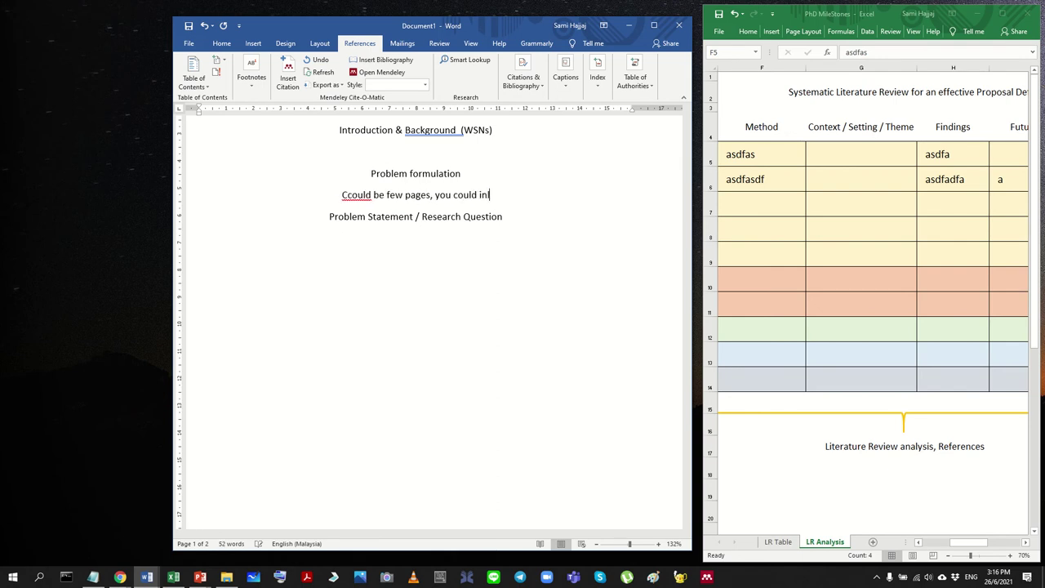
key(BackSpace)
key(BackSpace)
key(BackSpace)
key(BackSpace)
text(clude)
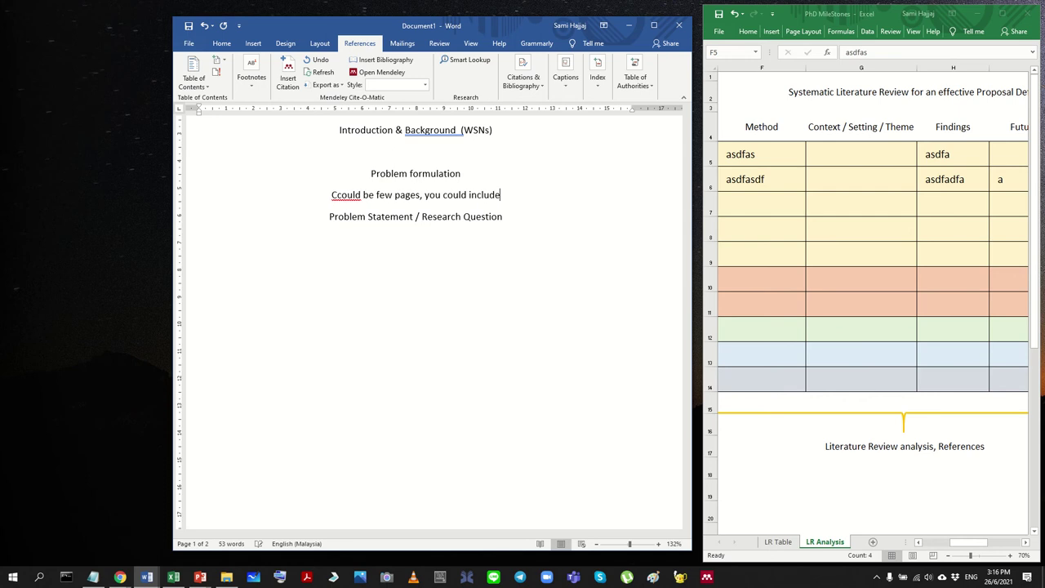
text( ur framrwork)
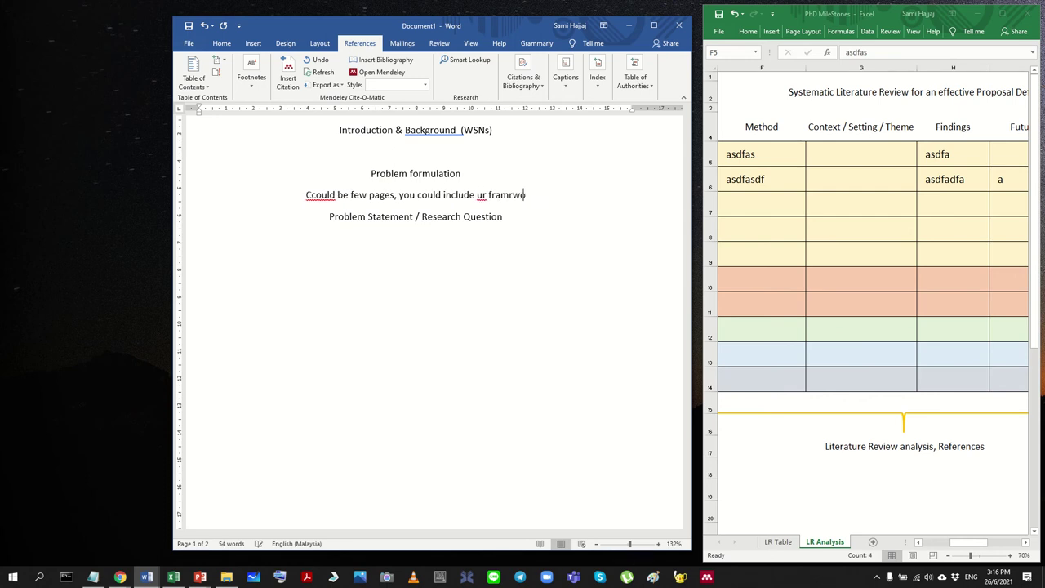
key(BackSpace)
key(BackSpace)
key(BackSpace)
key(BackSpace)
key(BackSpace)
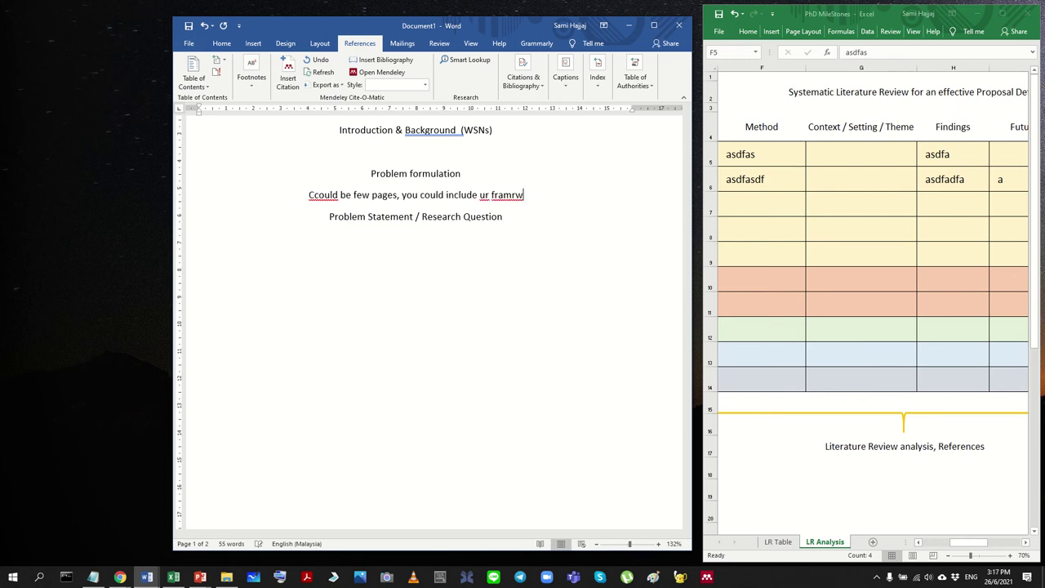
text(ework,)
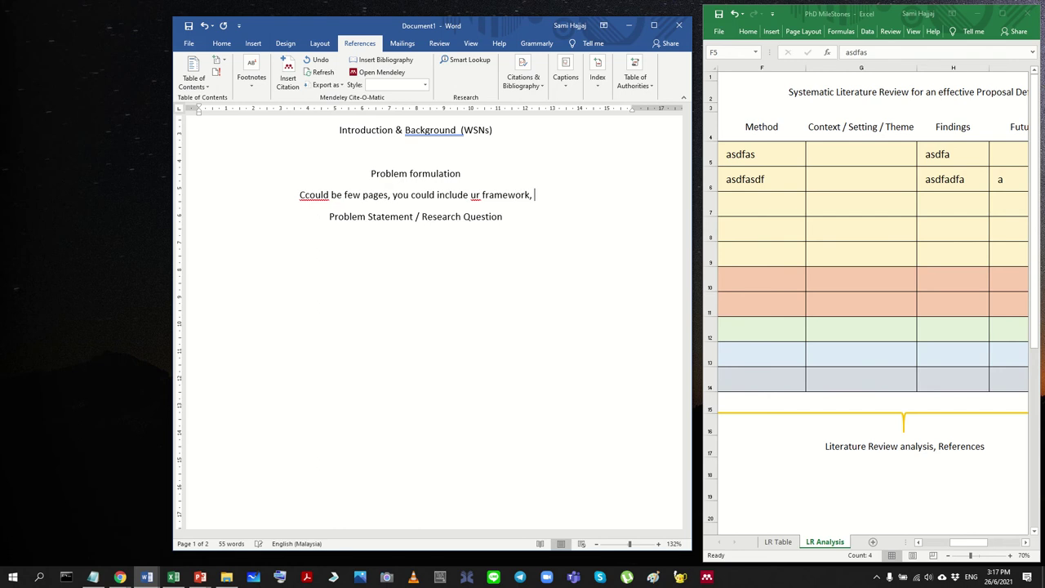
Step: Continue the note with "digrams, reference, quote," and add a blank line below it
text( dig)
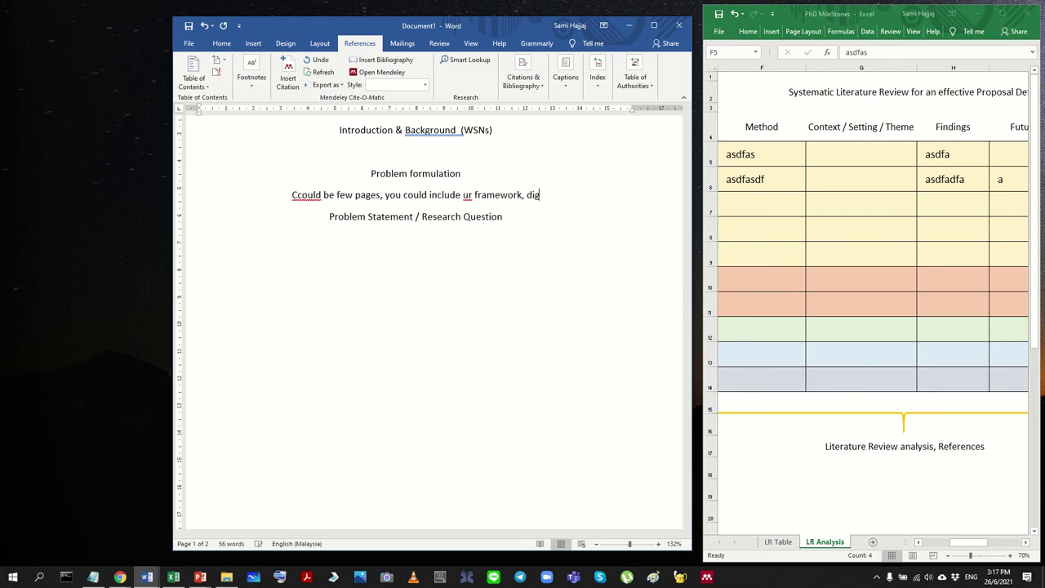
text(rams, referen)
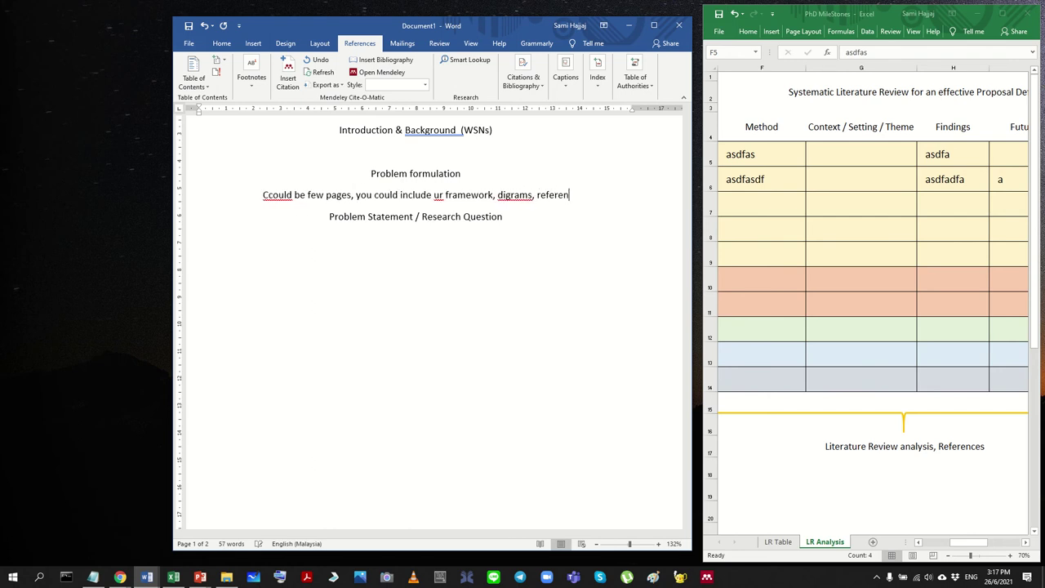
text(ce,s)
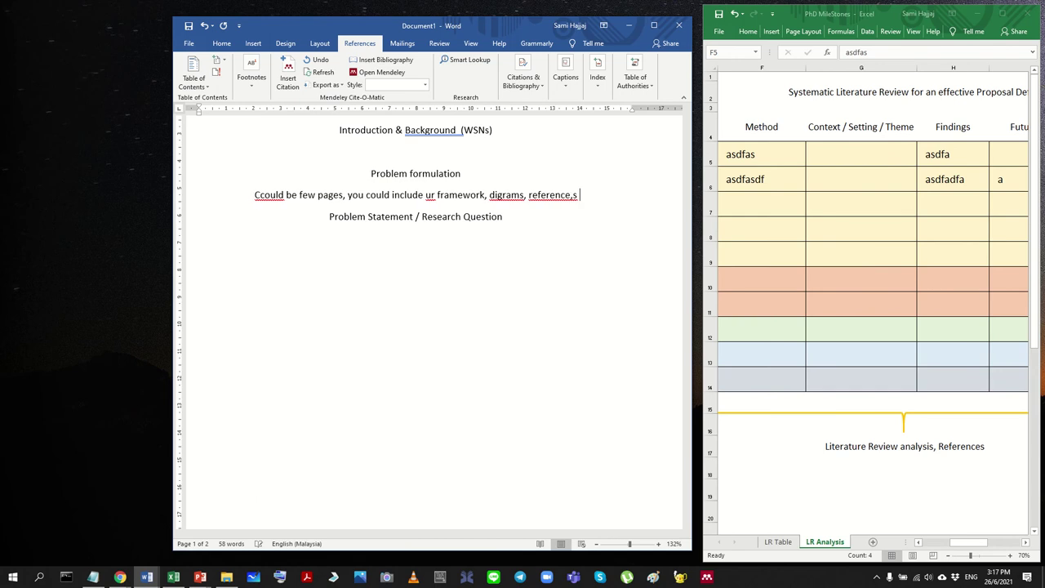
key(BackSpace)
key(BackSpace)
text(quote)
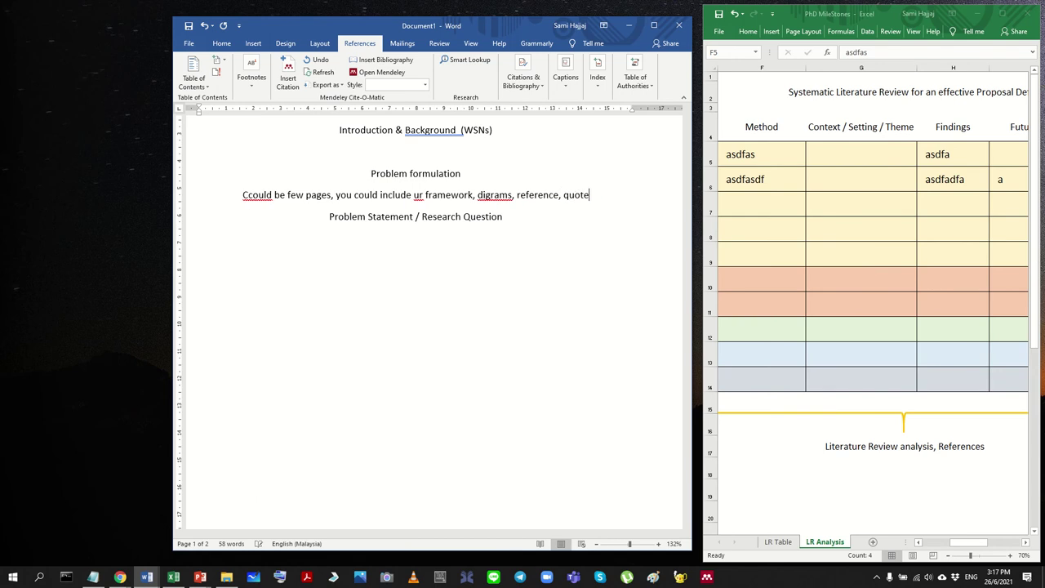
text(,)
key(Return)
Step: Highlight "Problem Statement", the note under "Problem formulation" and "Research Question" in turn to relate them
click(382, 262)
scroll(496, 170, down, 5)
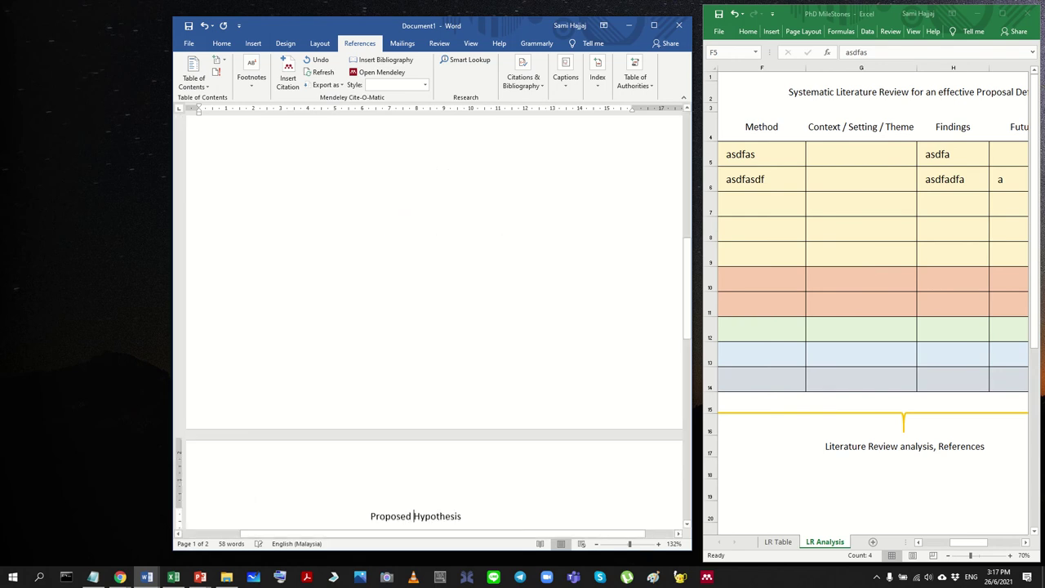
scroll(497, 170, up, 5)
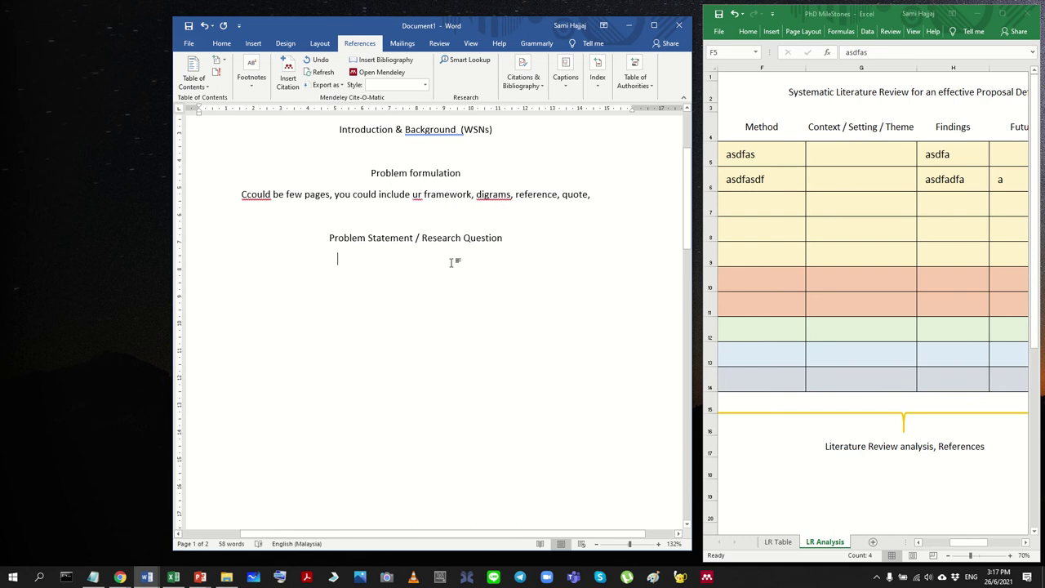
key(Home)
drag(414, 238, 368, 237)
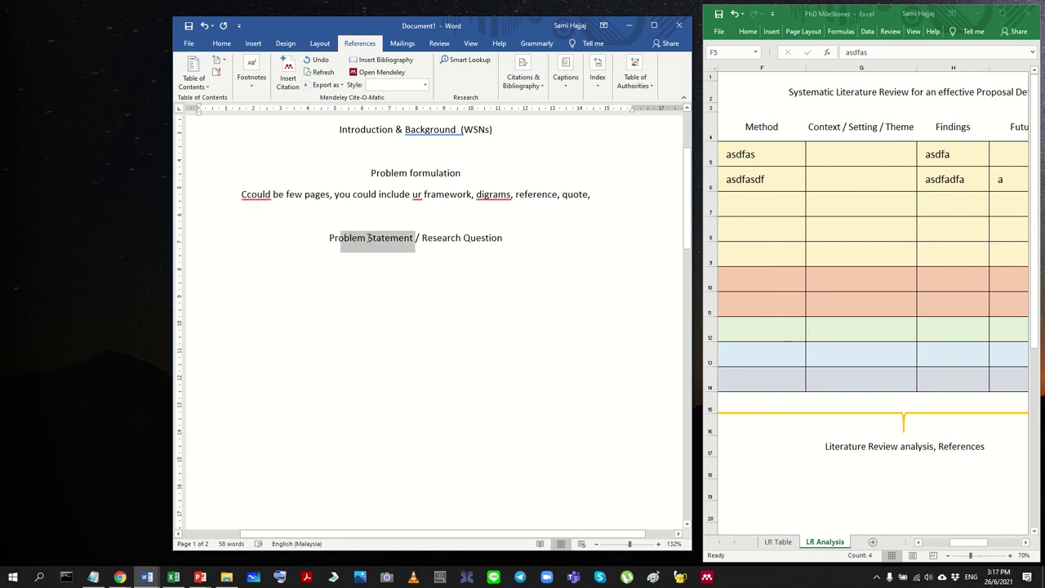
drag(606, 196, 226, 201)
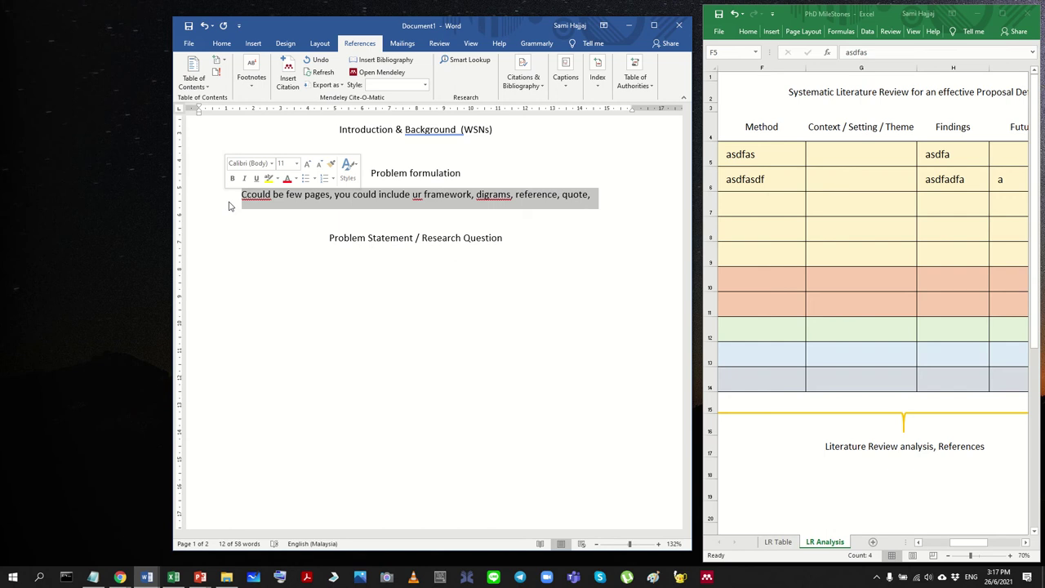
drag(414, 238, 371, 239)
click(379, 253)
drag(597, 194, 243, 196)
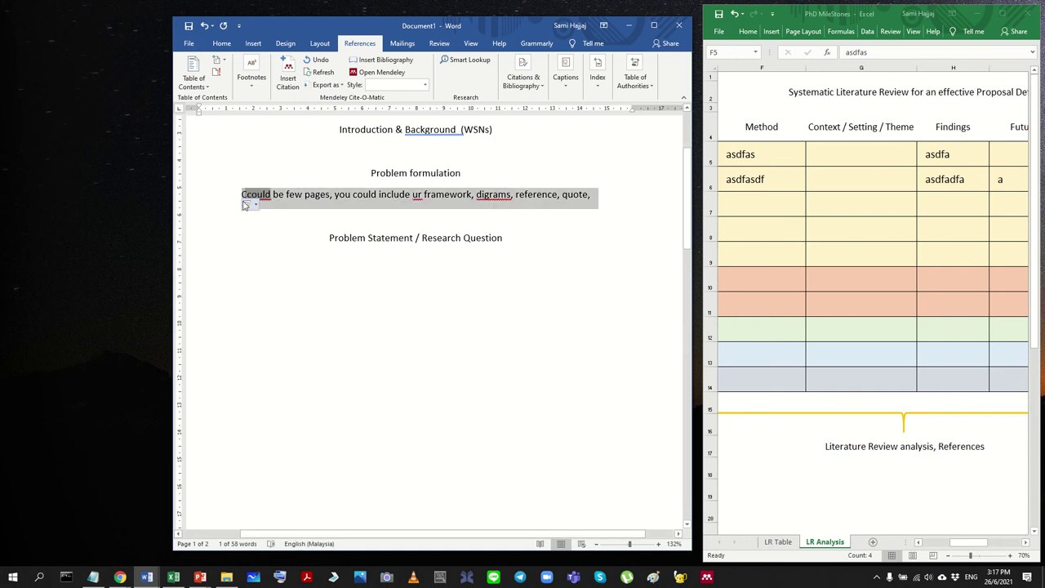
click(409, 269)
drag(422, 239, 501, 245)
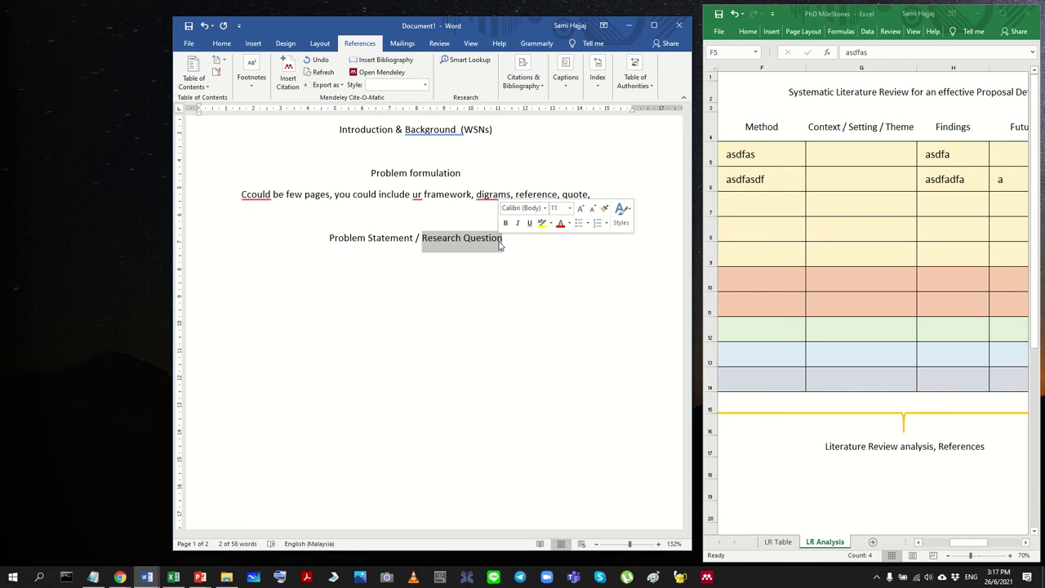
Step: Clear the Method to Findings entries in F6:H6 of the LR Analysis sheet in Excel
click(759, 155)
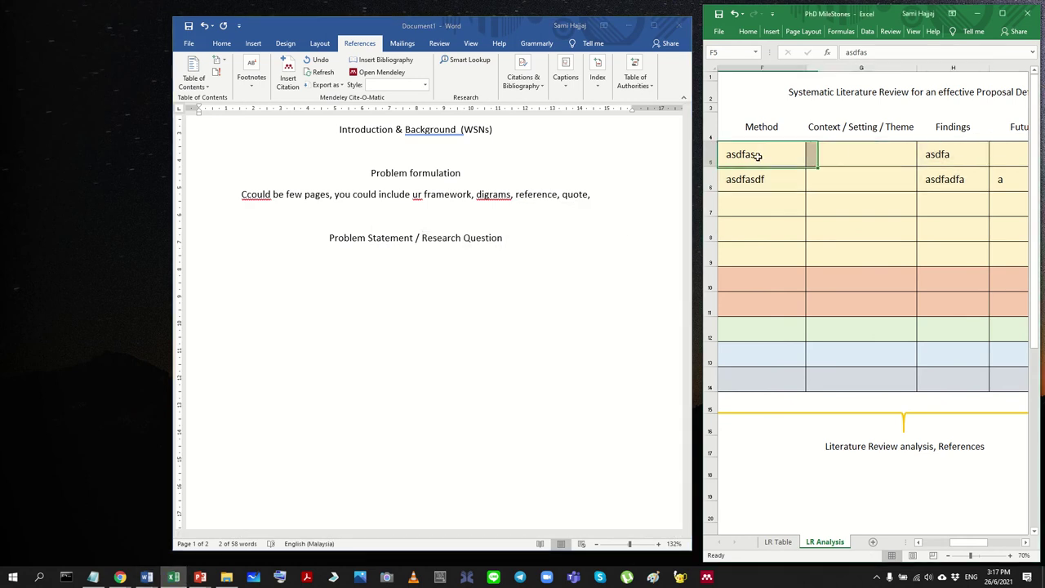
drag(756, 175, 939, 180)
key(Delete)
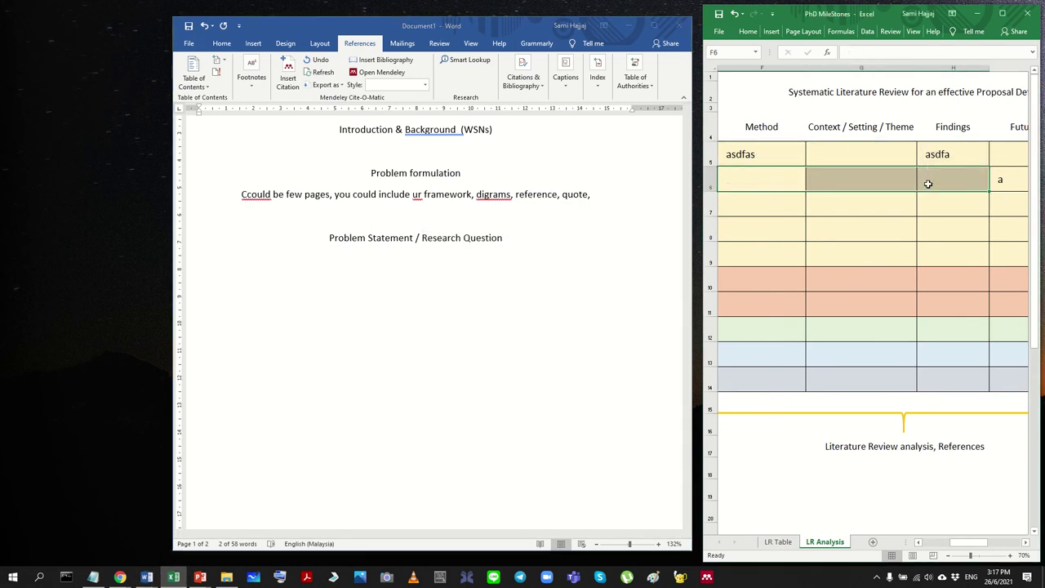
key(Up)
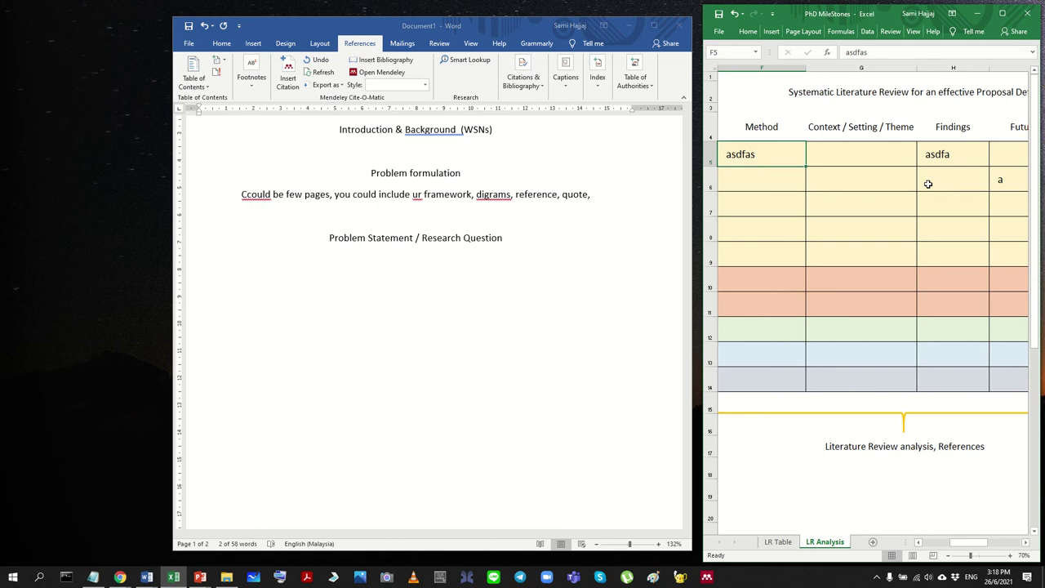
Step: Delete the blank line above the "Problem Statement / Research Question" heading in Word
click(482, 237)
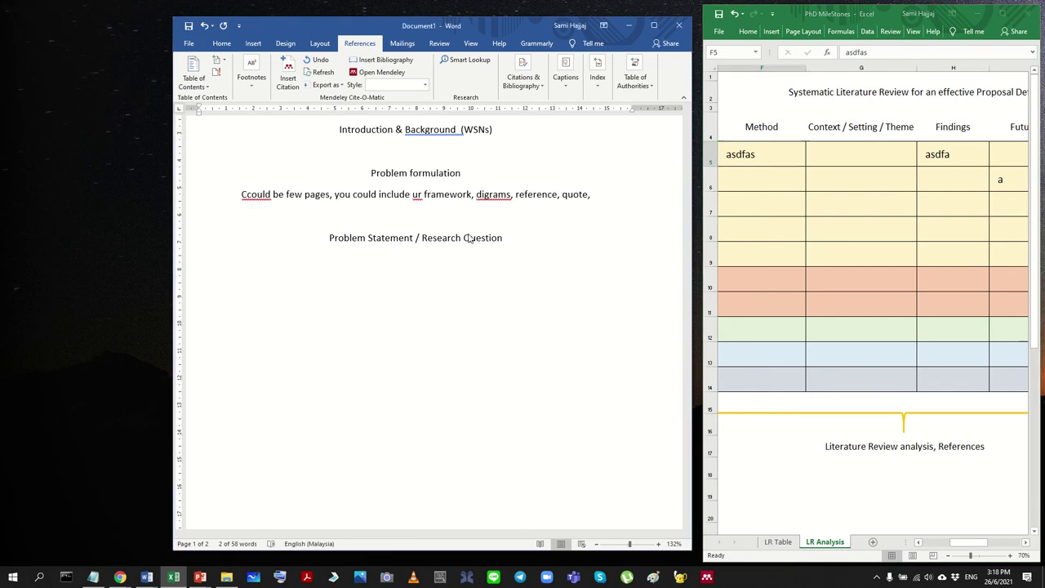
drag(511, 242, 461, 240)
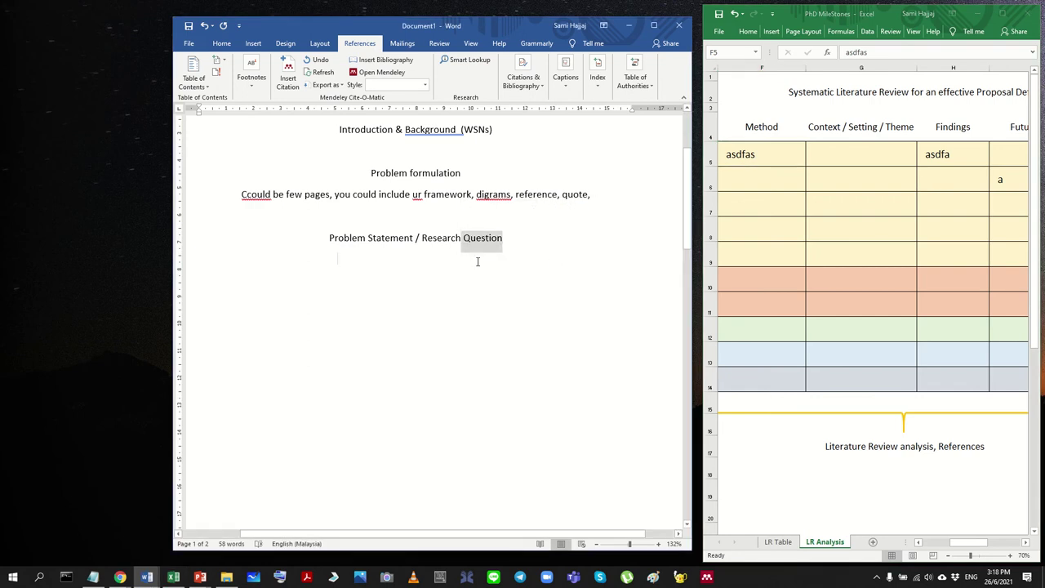
click(479, 261)
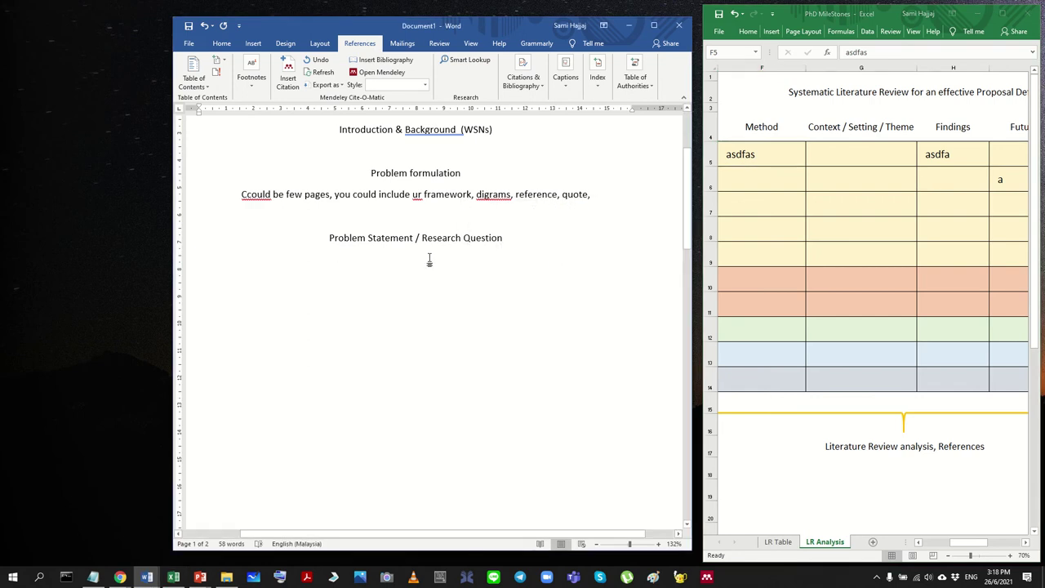
click(461, 225)
key(BackSpace)
Step: Compare the entries in E5:H6 of the full LR Analysis table with the note under "Problem formulation" in Word
click(913, 14)
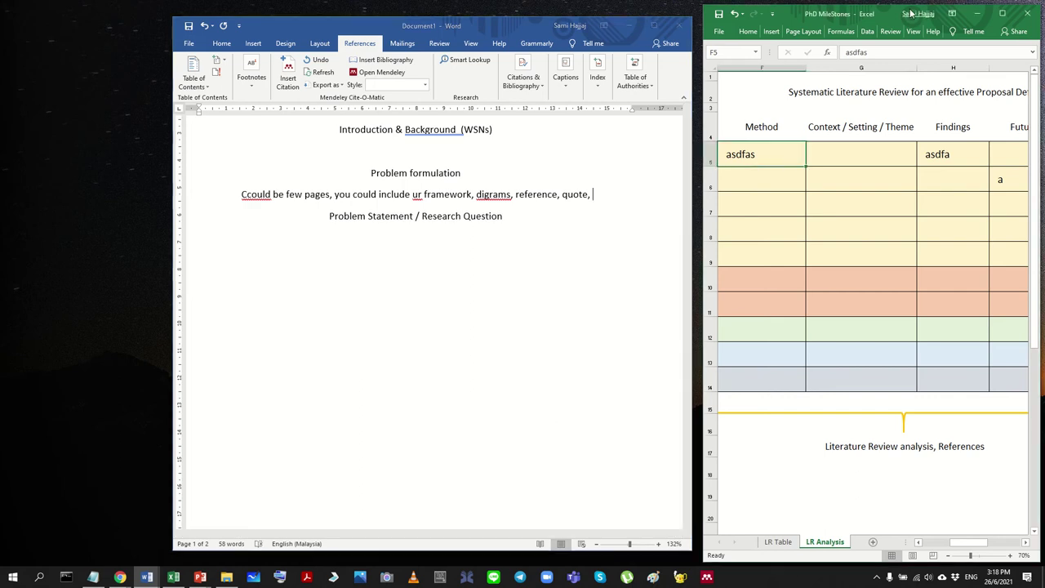
double_click(913, 14)
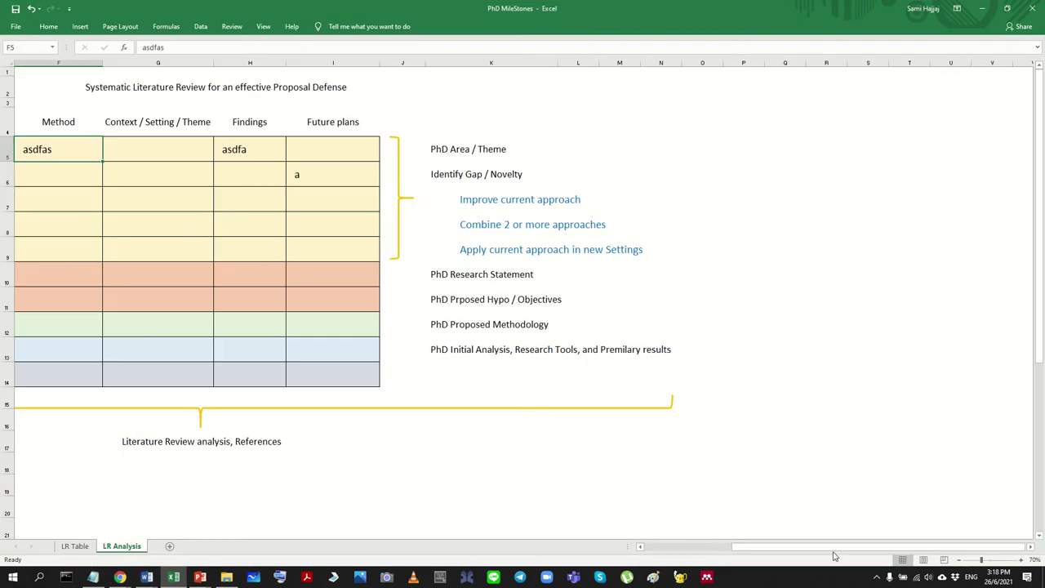
drag(835, 556, 747, 556)
click(180, 152)
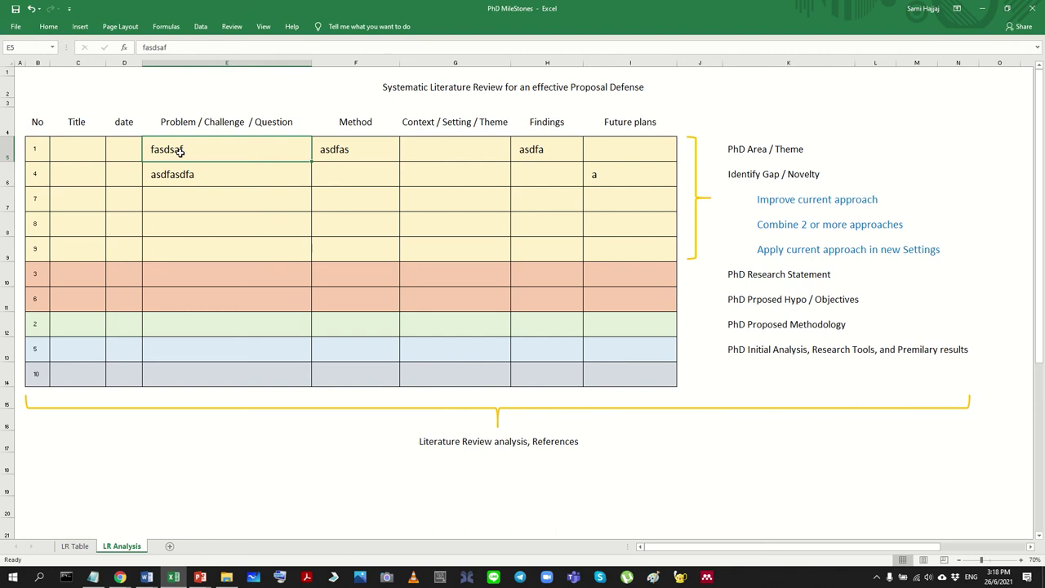
drag(180, 152, 527, 175)
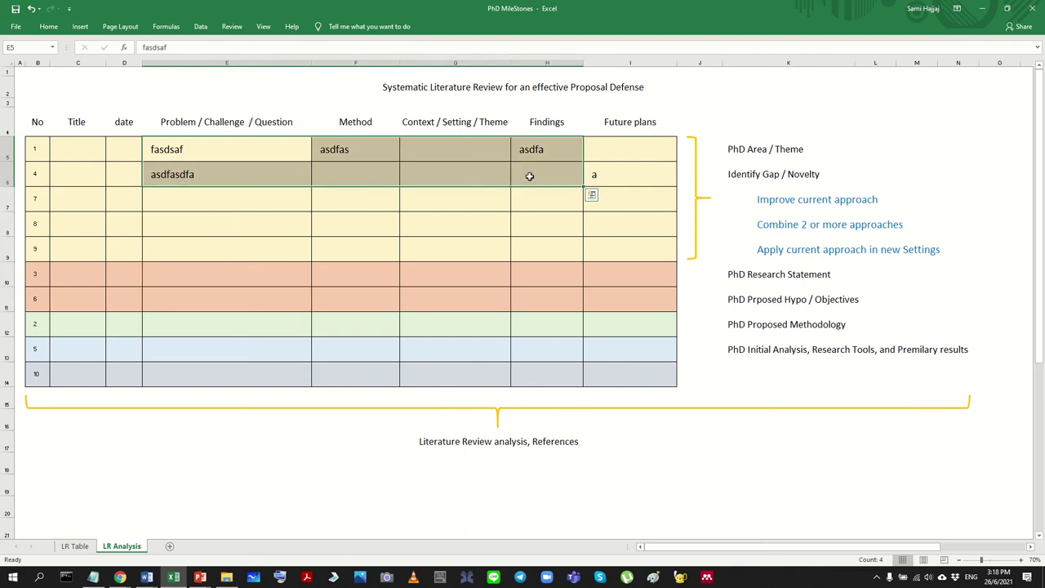
double_click(733, 7)
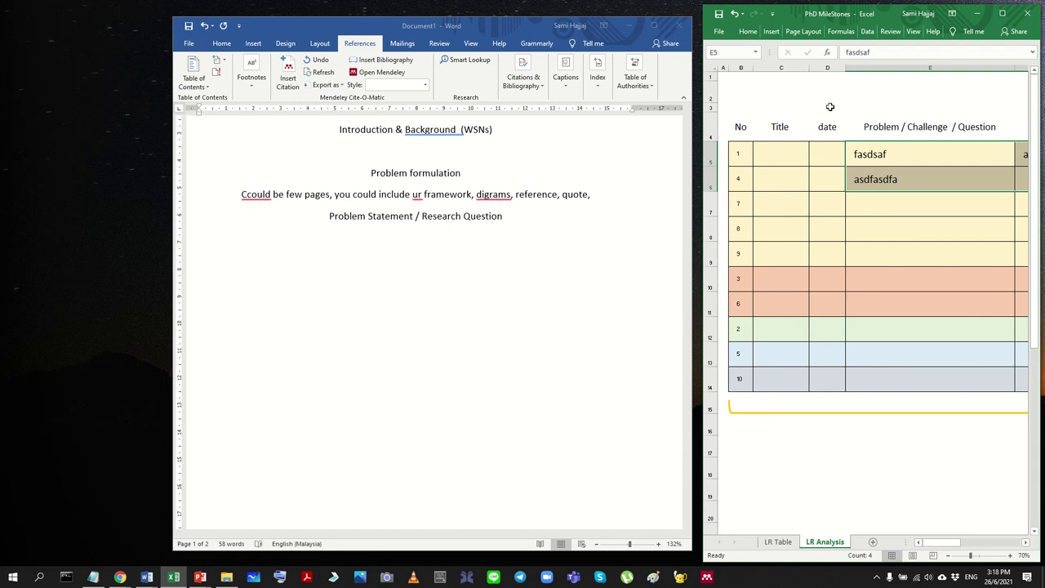
click(275, 240)
drag(232, 196, 626, 191)
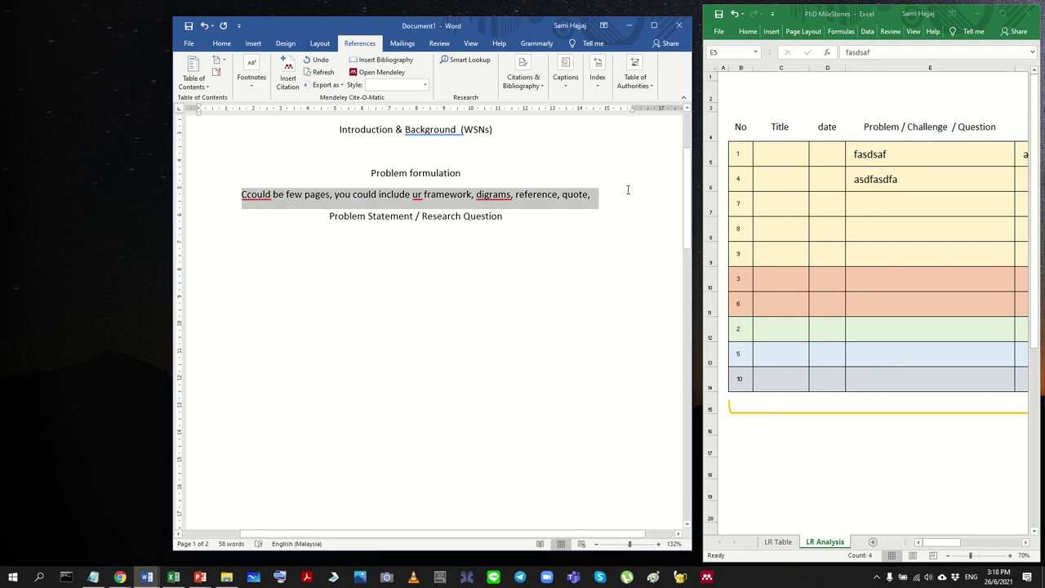
click(402, 238)
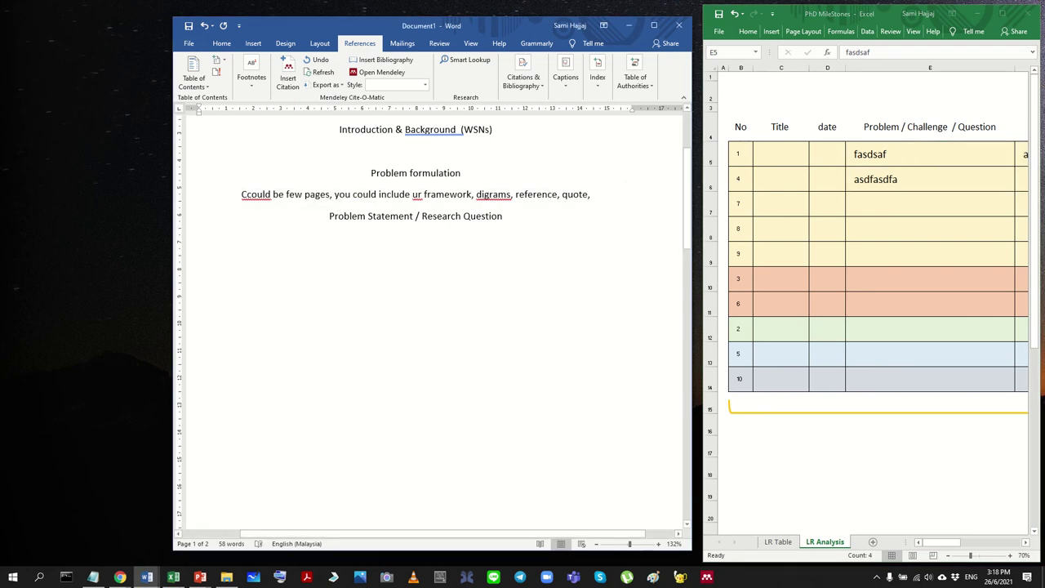
Step: Add the placeholder line "asdfasdafsd" directly below the "Problem Statement / Research Question" heading
scroll(466, 227, down, 5)
scroll(458, 250, up, 10)
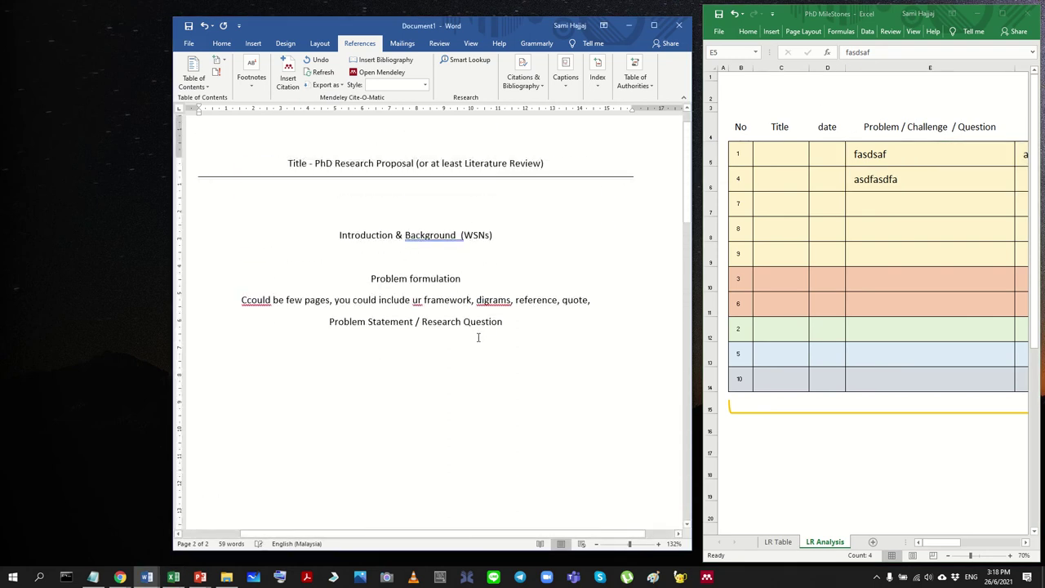
key(Return)
text(asdfasdafsd)
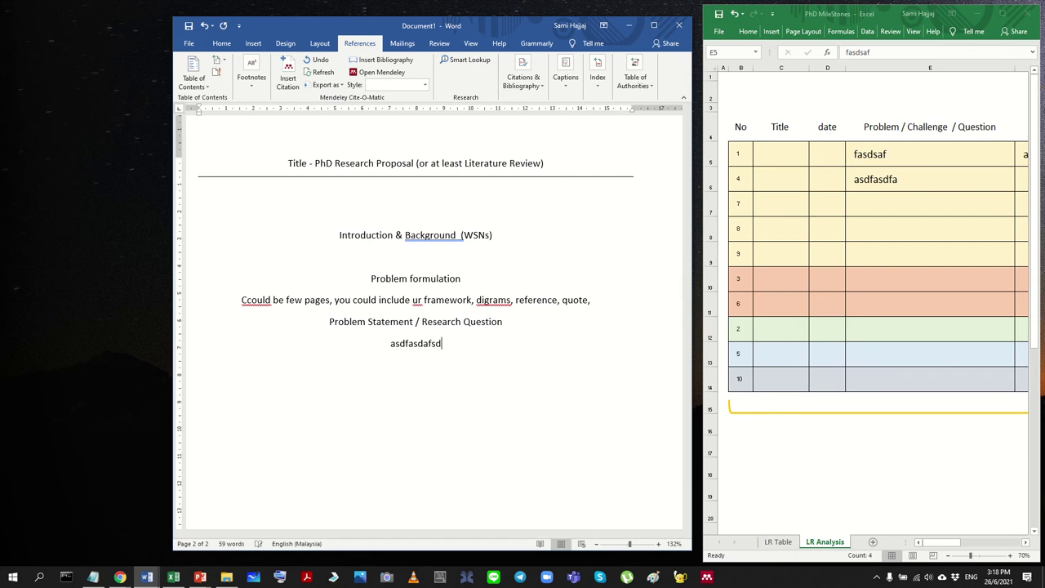
Step: Insert a blank line between the note and the "Problem Statement / Research Question" heading
key(Return)
key(Home)
key(Down)
key(Return)
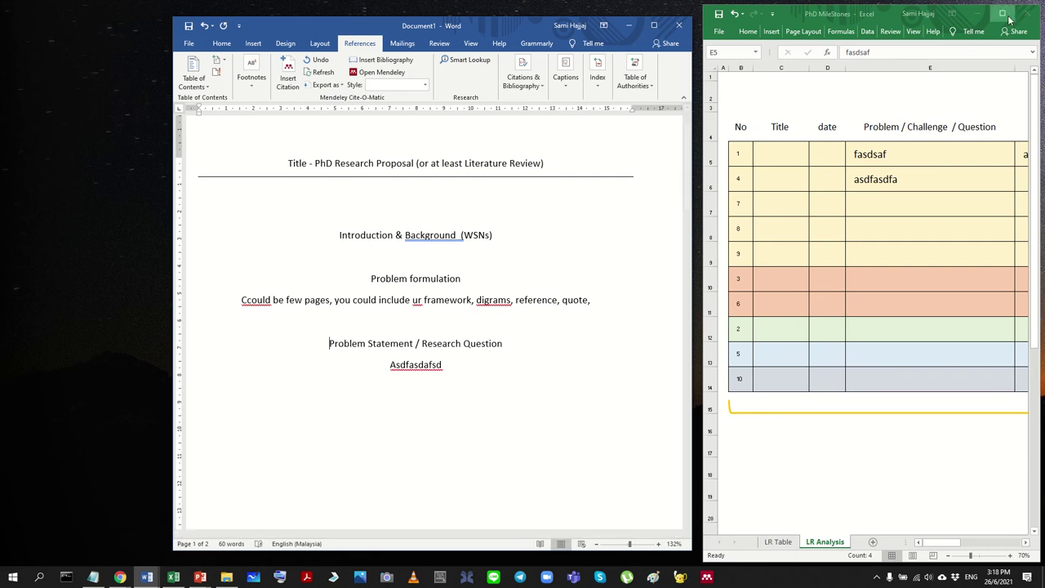
Step: Check the Future plans column of the full LR Analysis table in Excel and return to the Word outline
click(1003, 14)
click(623, 175)
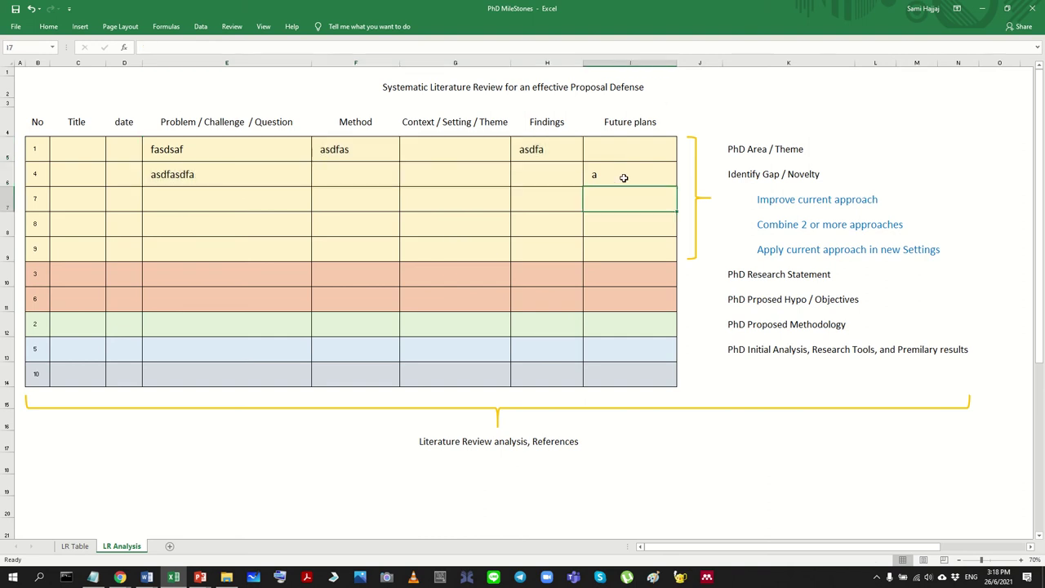
double_click(733, 7)
click(446, 323)
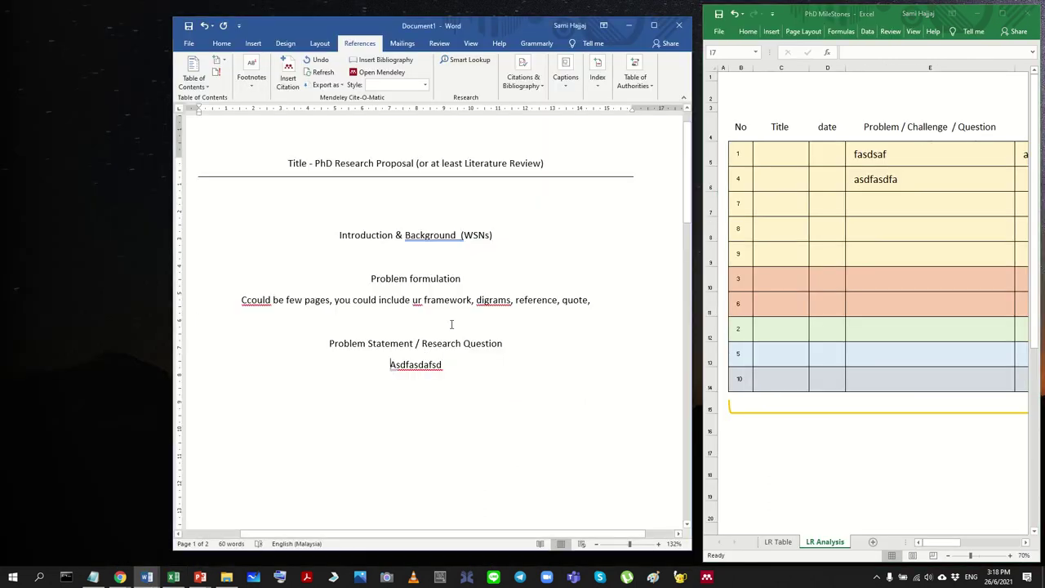
Step: Undo the placeholder text below "Problem Statement / Research Question" and place the insertion point after the "Problem formulation" heading
key(ctrl+z)
key(ctrl+z)
key(ctrl+z)
key(ctrl+z)
click(476, 282)
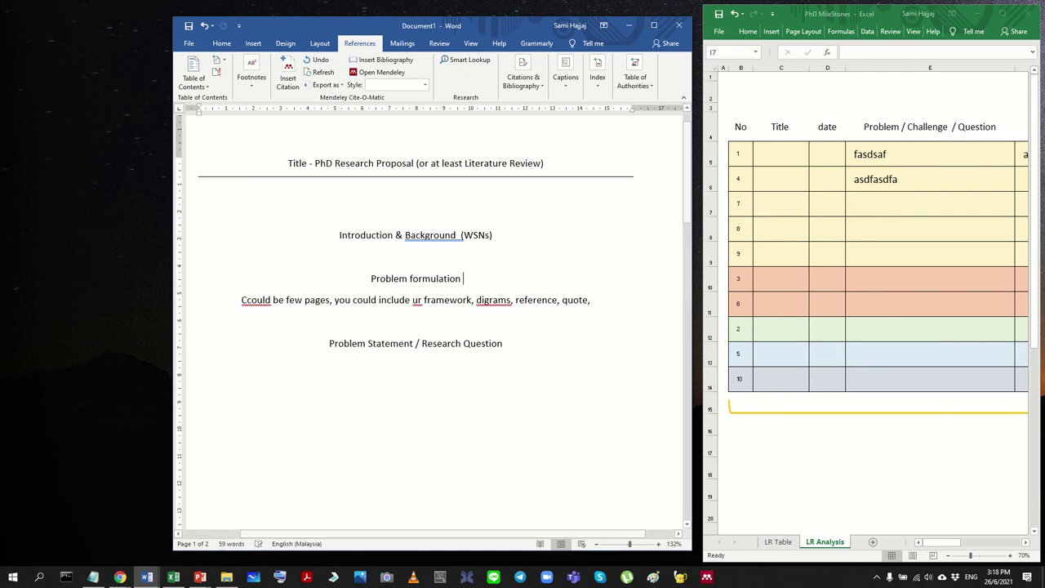
Step: Delete the note and blank line below "Problem formulation" and the "fasdfasd" placeholder line above "Proposed Hypothesis"
triple_click(548, 310)
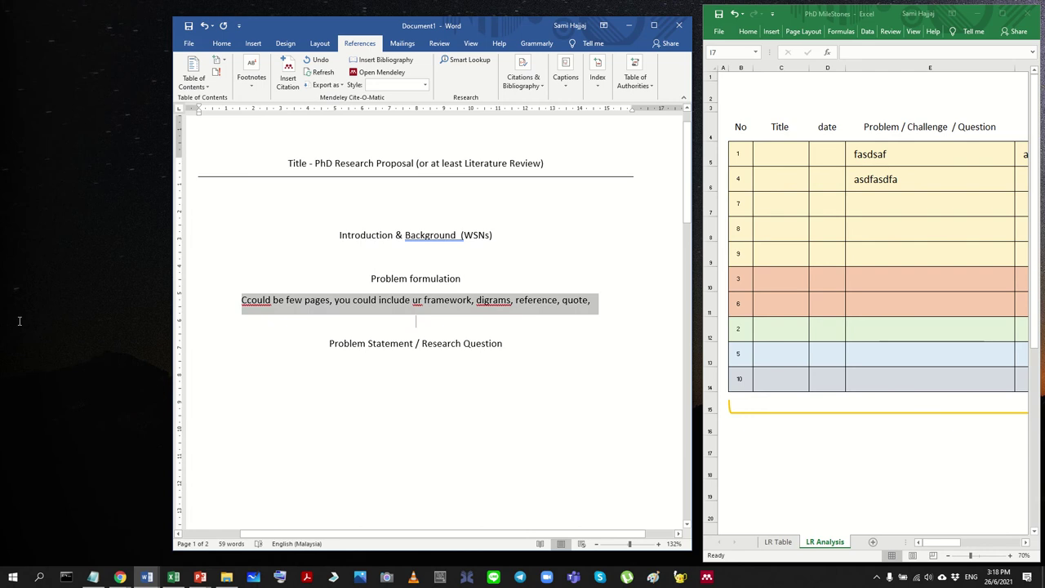
key(BackSpace)
key(BackSpace)
key(BackSpace)
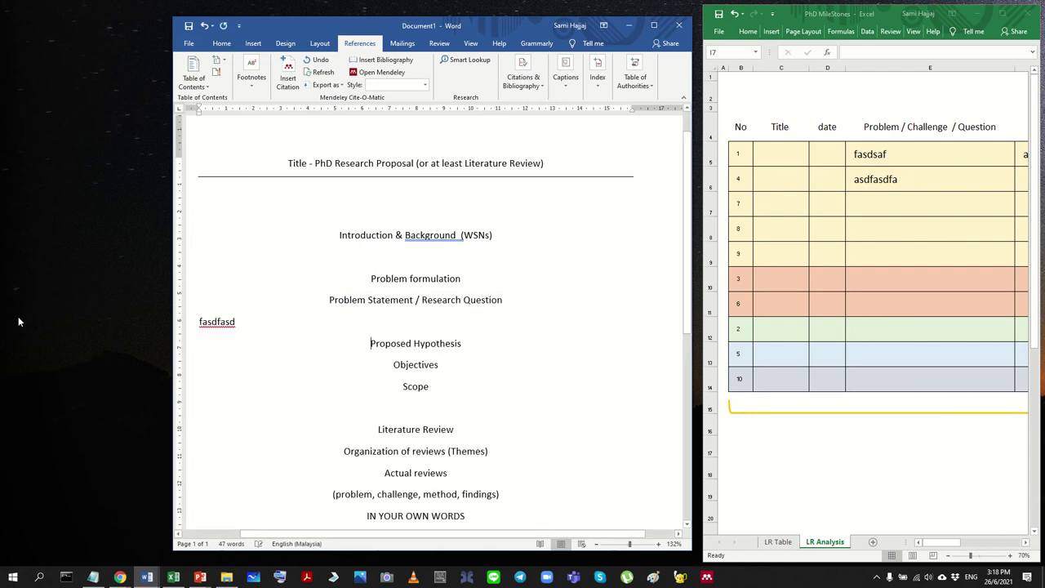
key(Up)
key(Home)
key(shift+Down)
key(Delete)
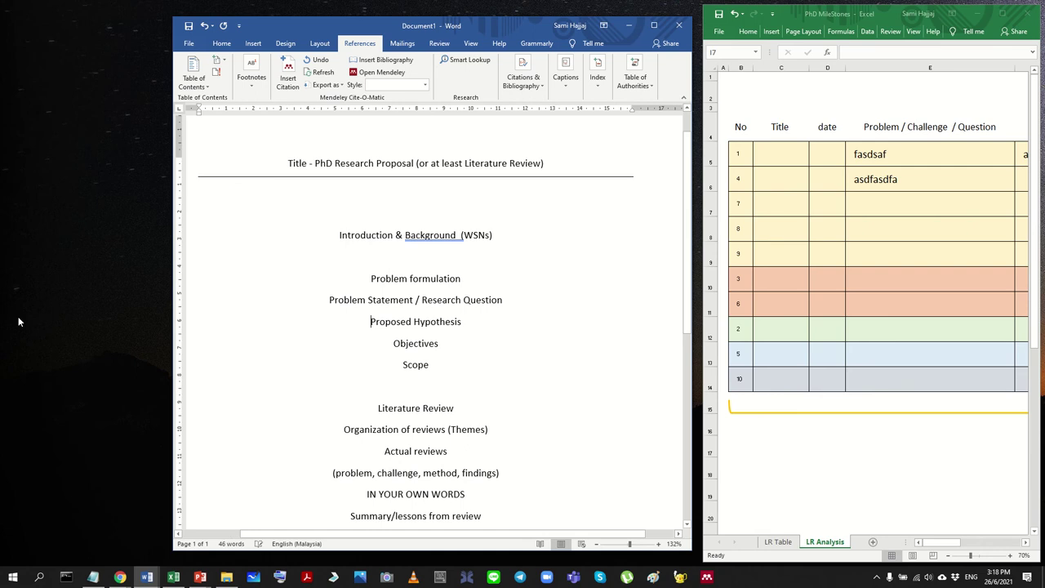
Step: Add blank space above "Proposed Hypothesis" and insert a page break before the "Scope" heading
key(Return)
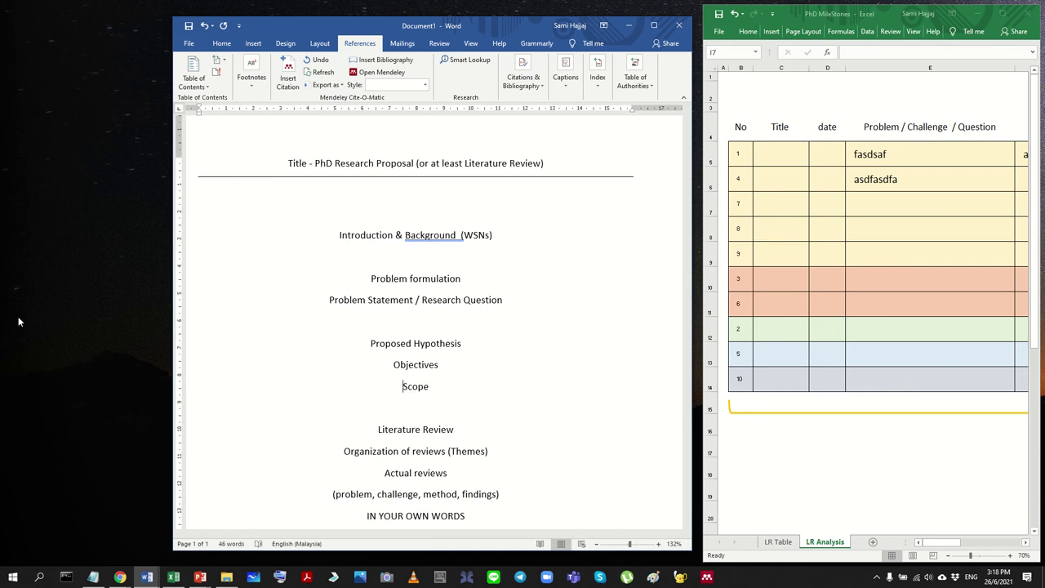
key(ctrl+Return)
scroll(450, 388, up, 10)
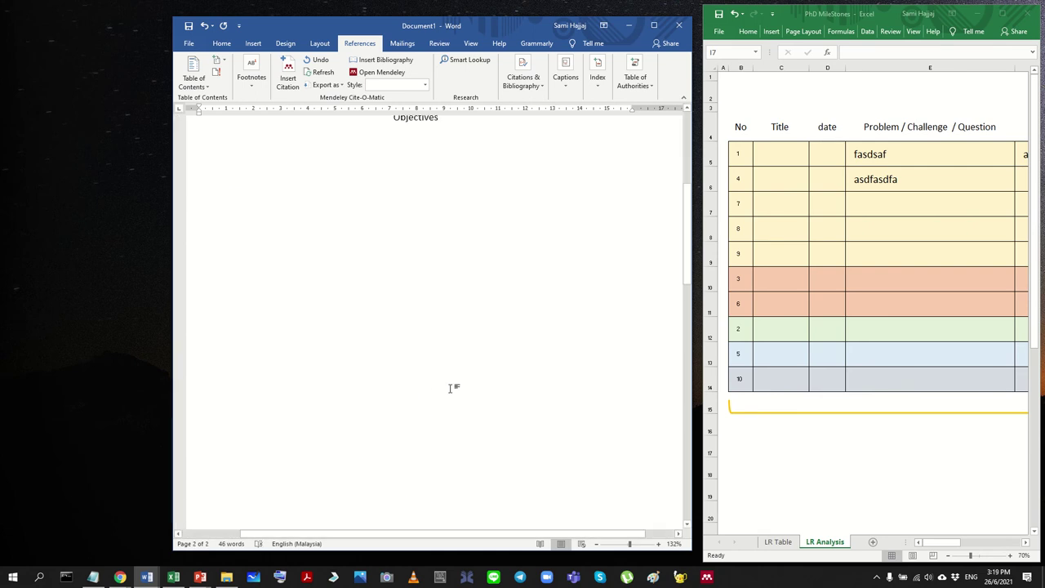
click(416, 288)
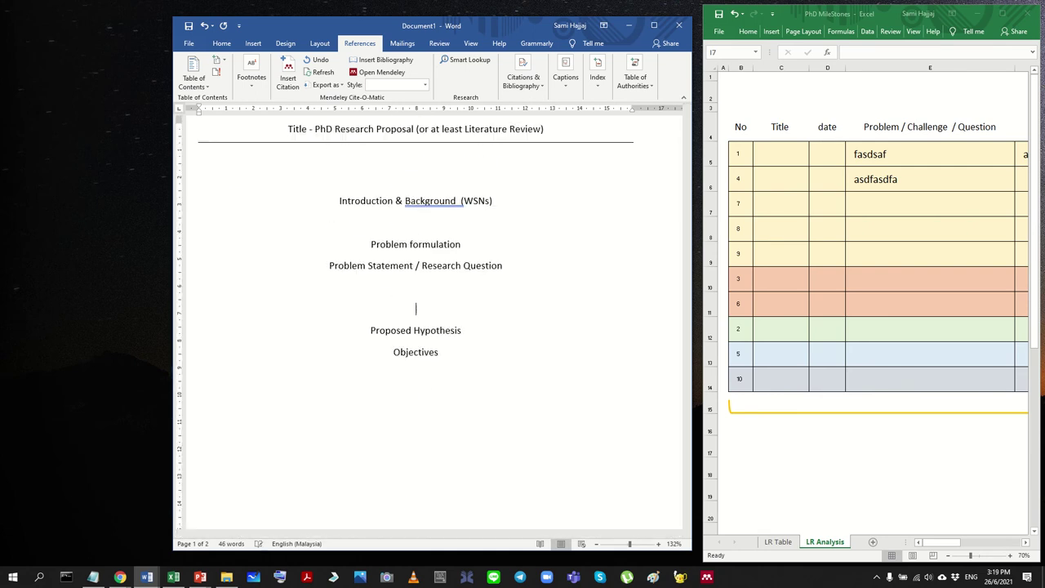
Step: Switch to Excel, clear the Problem / Challenge / Question entry of paper 4 in LR Analysis, and select the one for paper 1
click(1001, 13)
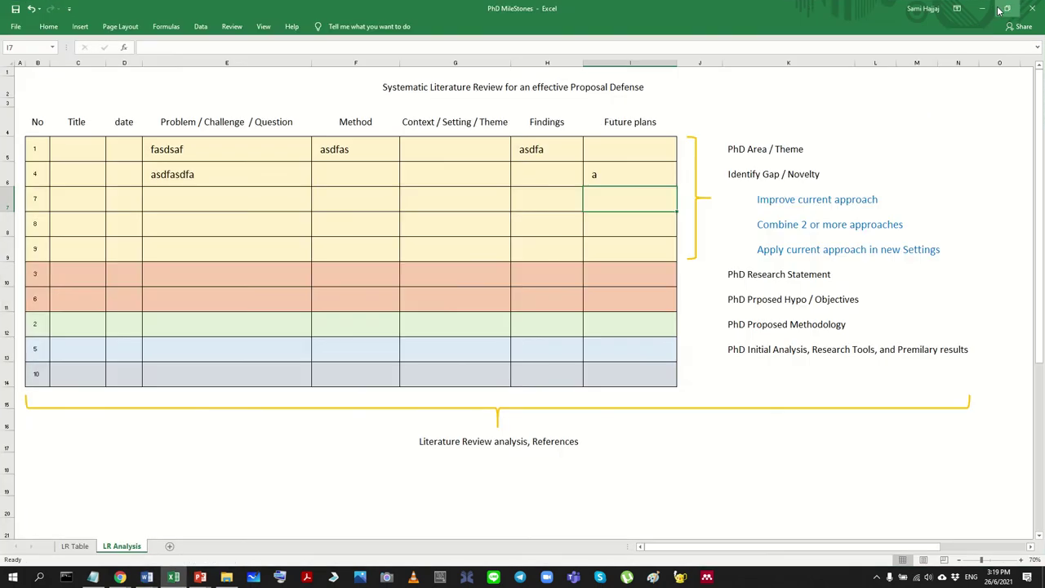
click(197, 149)
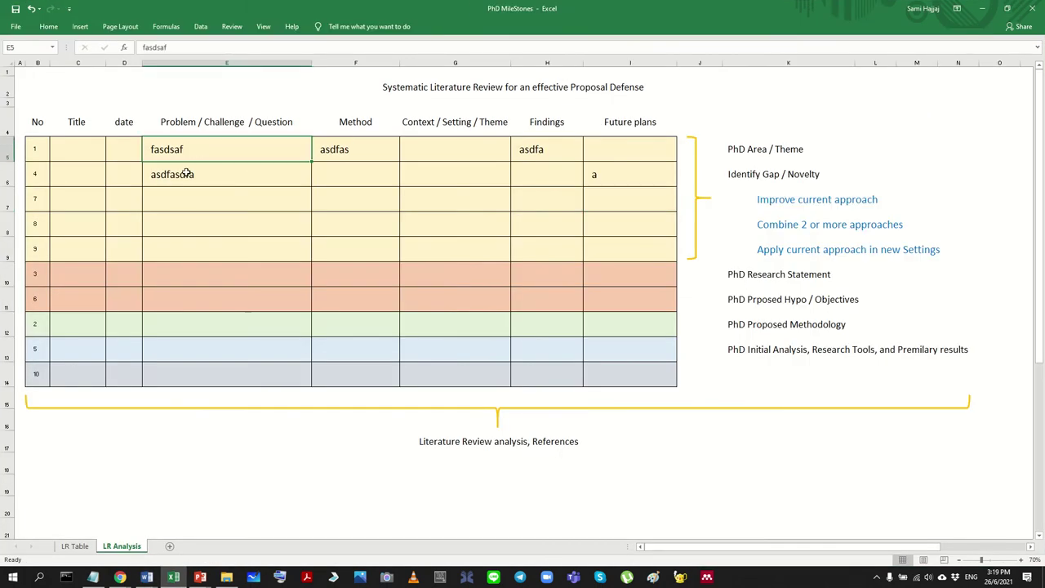
click(186, 174)
key(Delete)
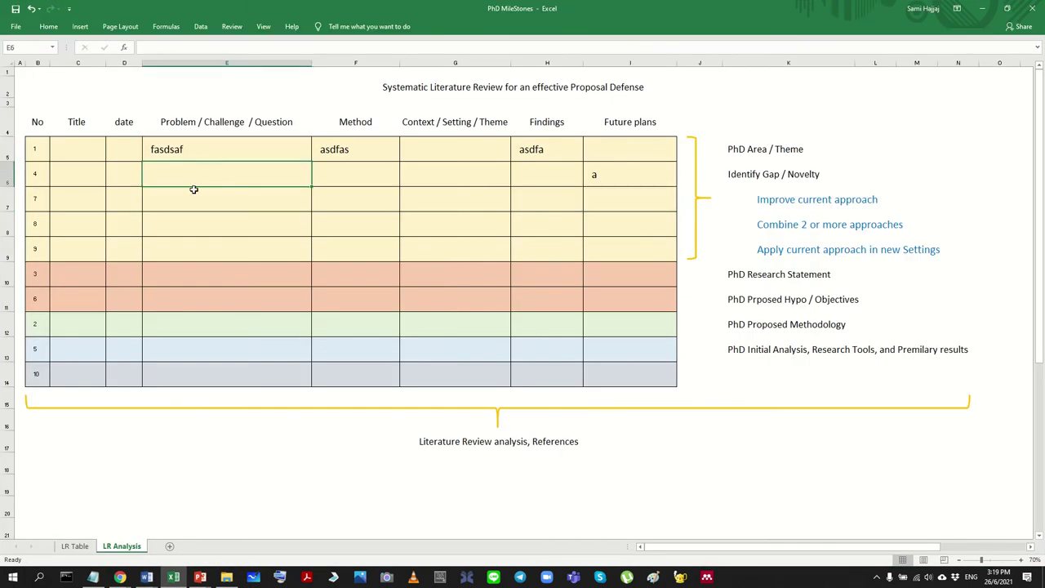
click(238, 148)
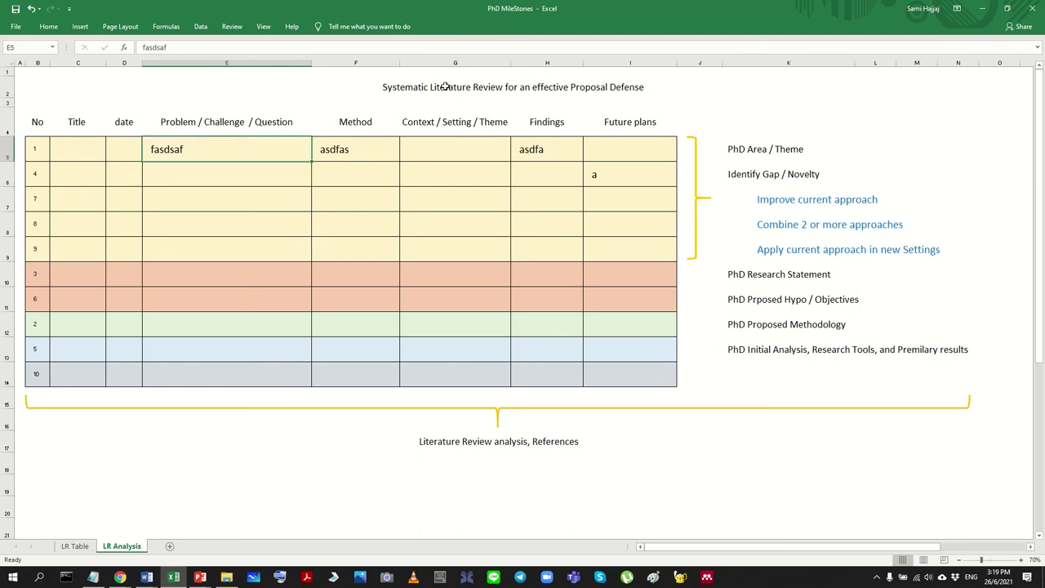
double_click(596, 10)
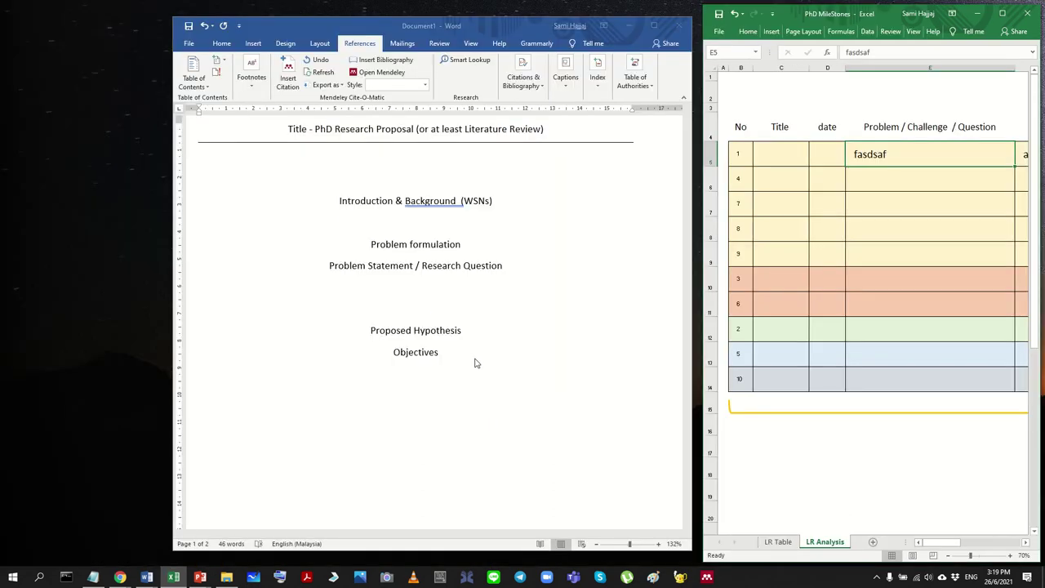
Step: In the Word outline, insert blank lines below "Proposed Hypothesis" and enter "Improve (" on the first one
click(447, 357)
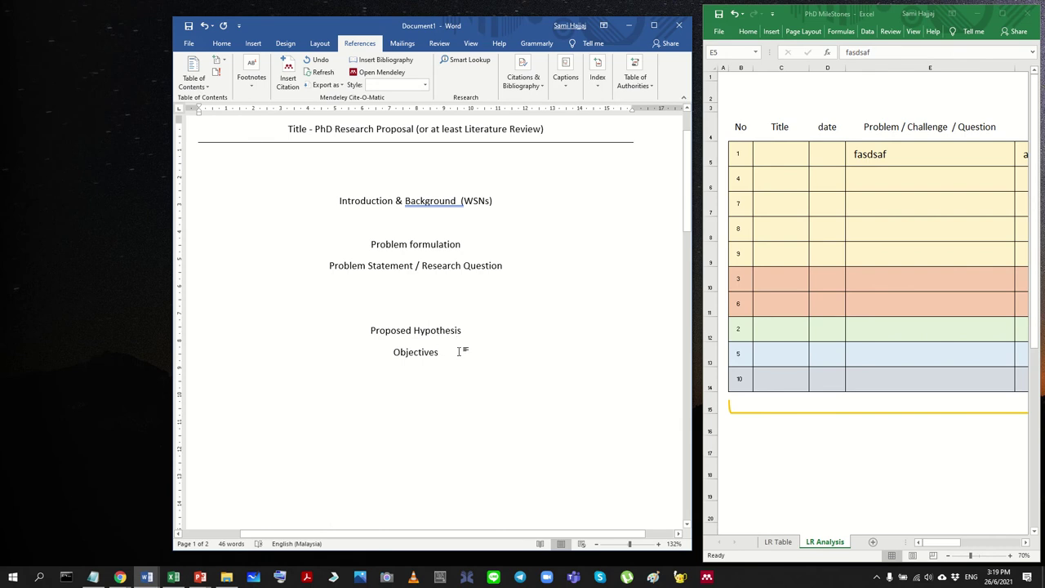
click(494, 327)
key(Return)
key(Return)
key(Up)
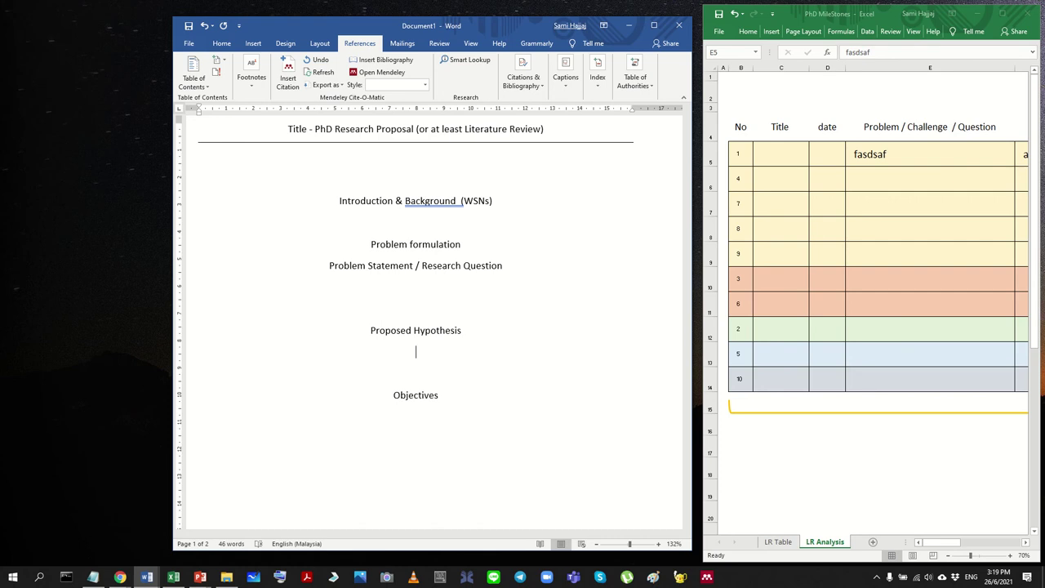
text(Improve ()
Step: Copy the three approach entries, from "Improve current approach" to "Apply current approach in new Settings", from the Excel sheet
double_click(850, 13)
click(784, 210)
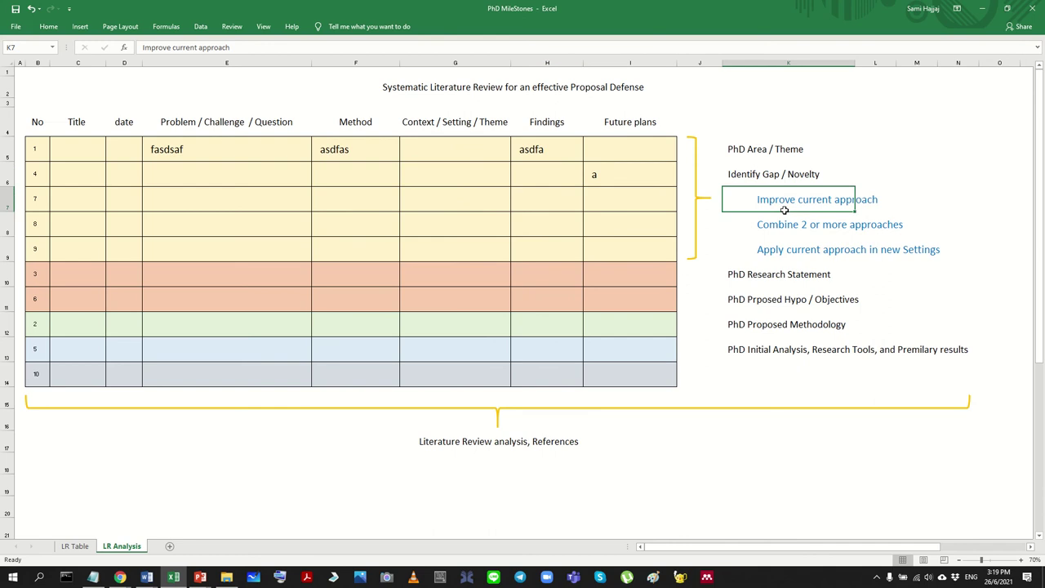
drag(784, 210, 798, 247)
key(super+c)
right_click(798, 247)
click(831, 270)
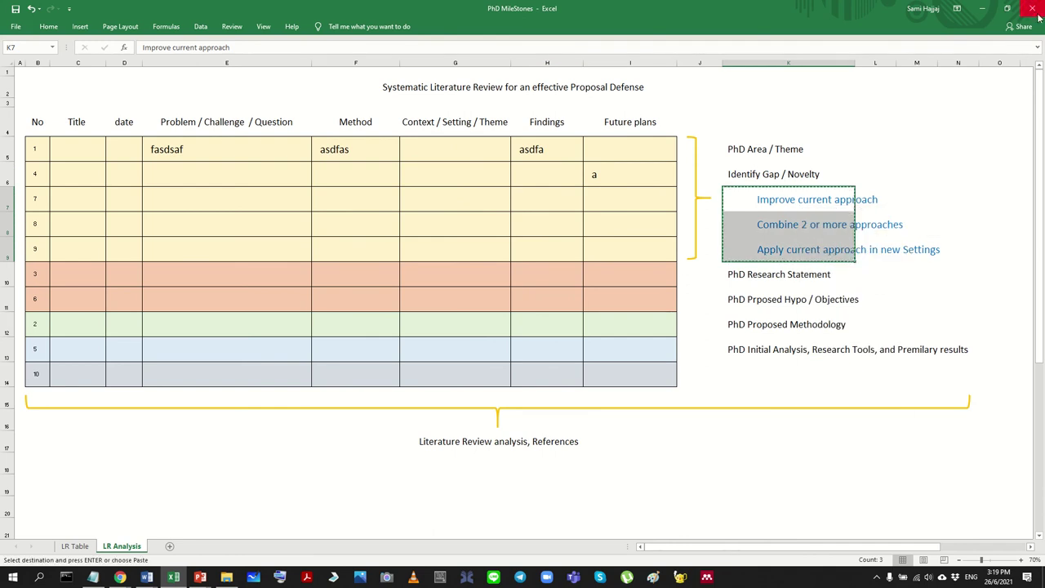
Step: Replace "Improve (" in the Word outline with the copied approaches as plain text and centre the three lines
click(982, 9)
drag(397, 352, 440, 353)
right_click(423, 356)
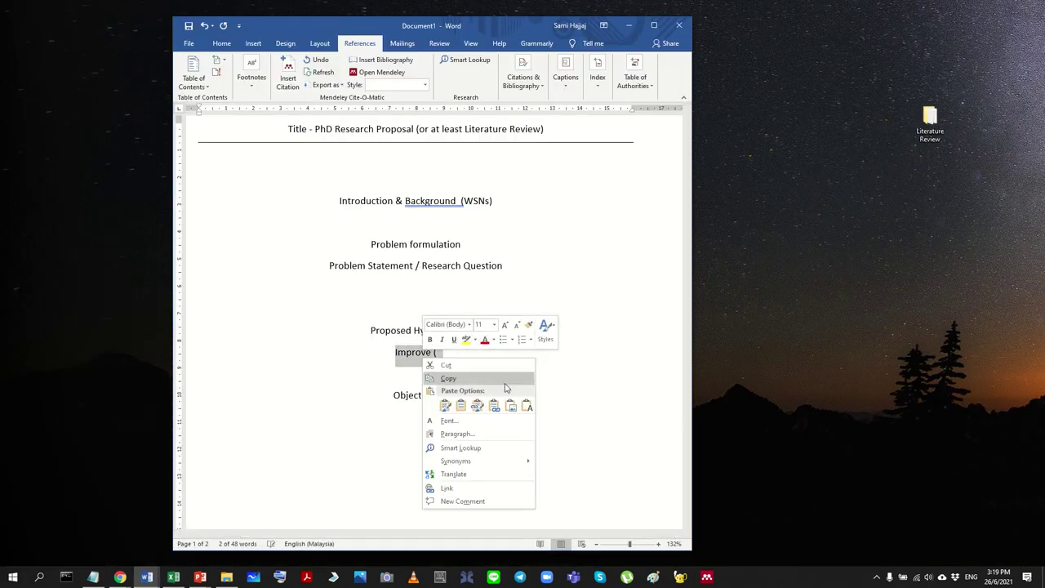
click(526, 406)
drag(502, 411, 204, 343)
key(ctrl+e)
Step: Highlight each of the three approaches in turn and add a blank line after "Apply current approach in new Settings"
click(359, 352)
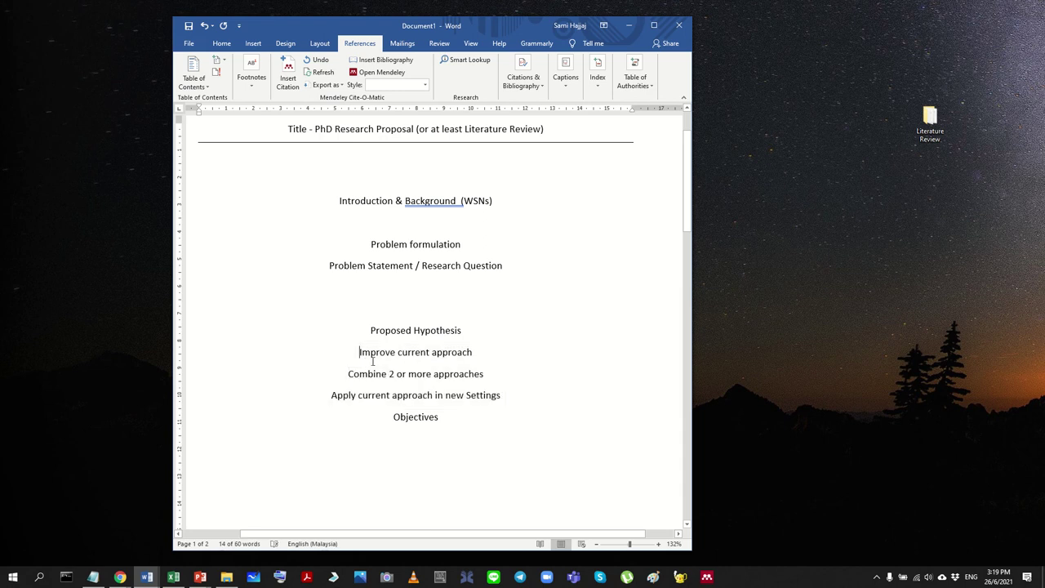
drag(359, 352, 558, 355)
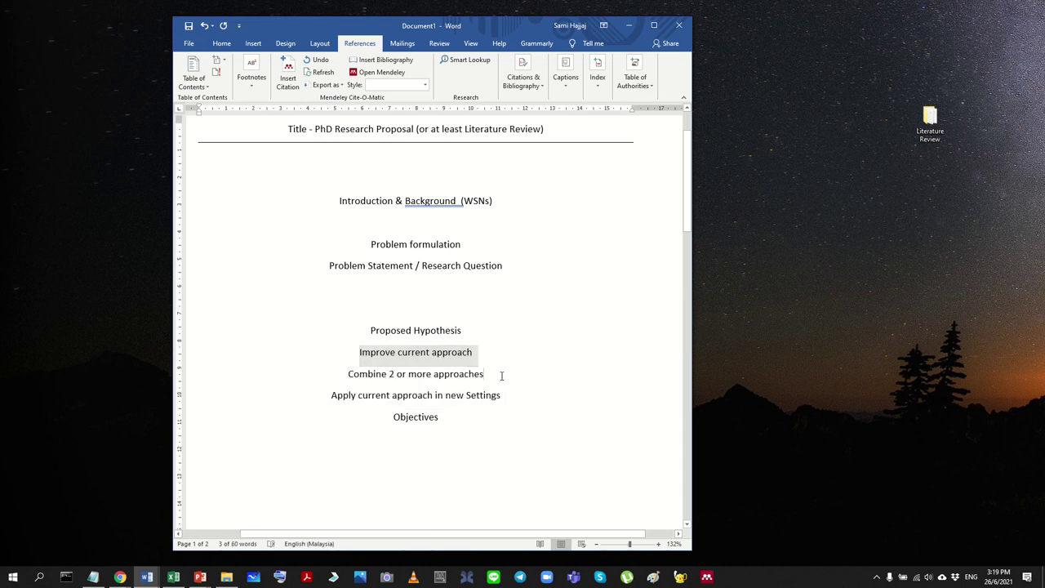
drag(501, 374, 348, 374)
drag(522, 394, 280, 395)
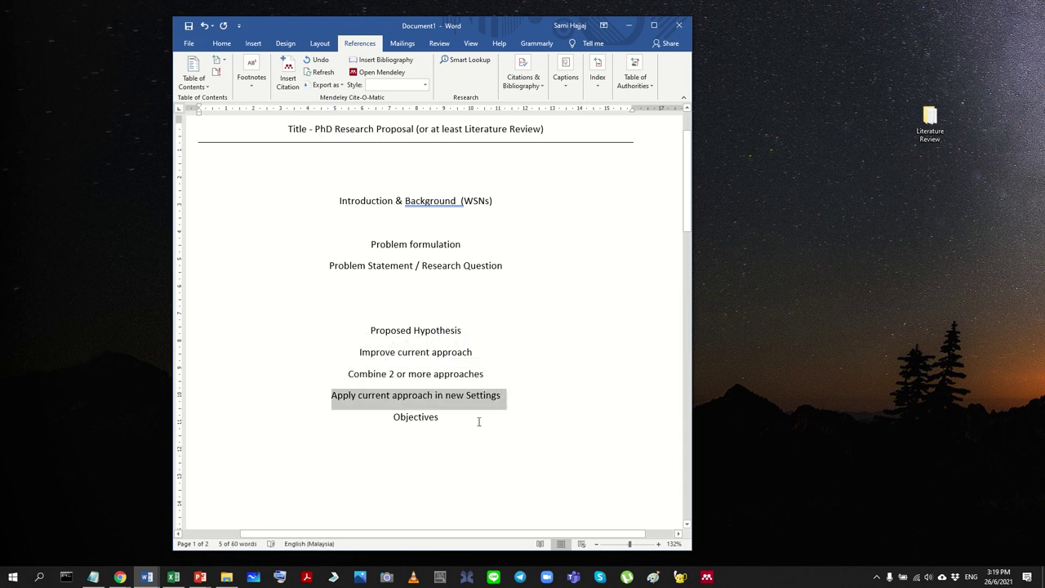
click(537, 395)
key(Return)
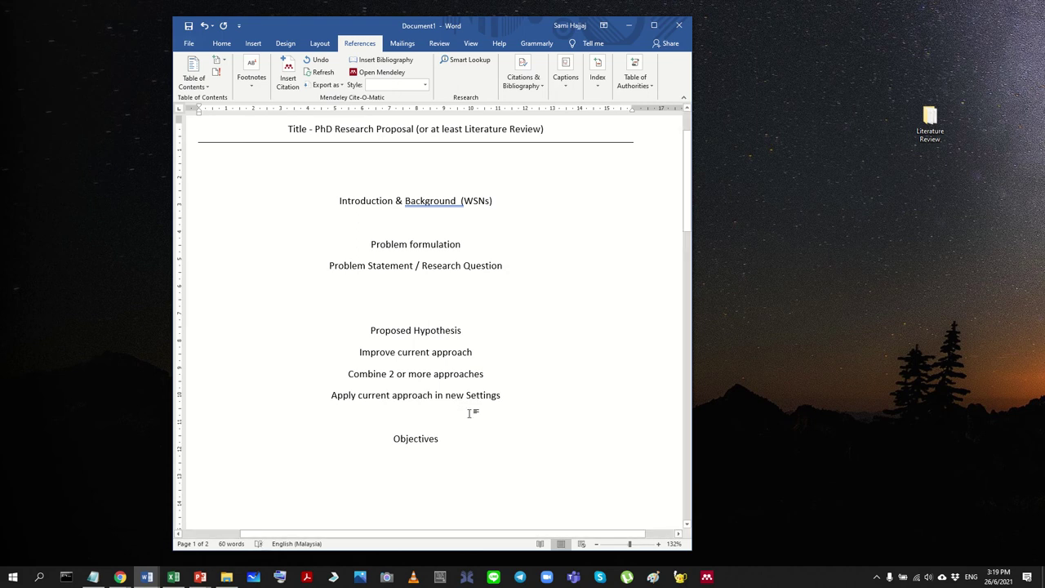
Step: Add spacing above "Improve current approach" and another blank line above the "Objectives" heading
drag(508, 406, 270, 351)
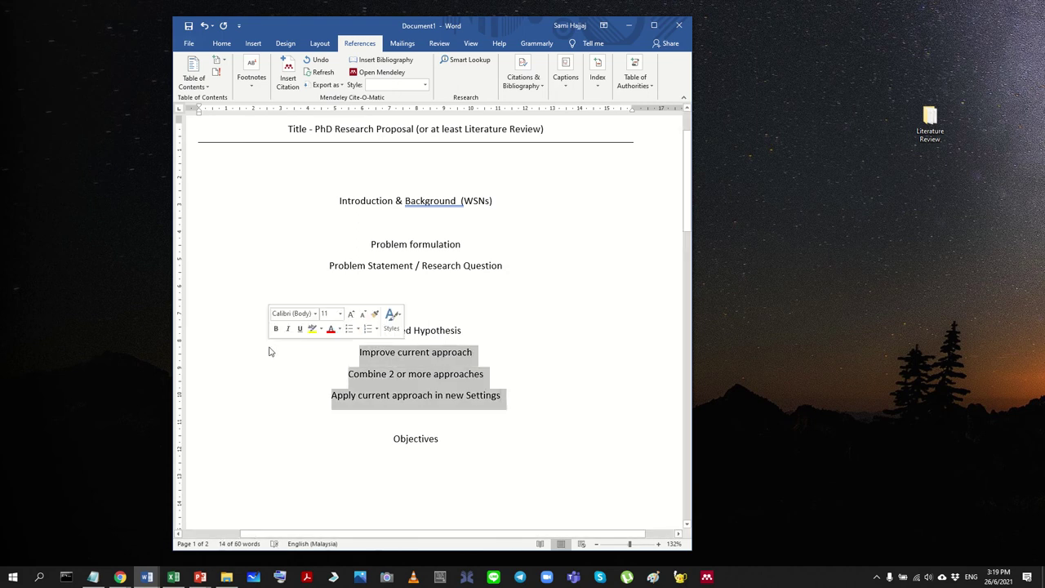
click(270, 351)
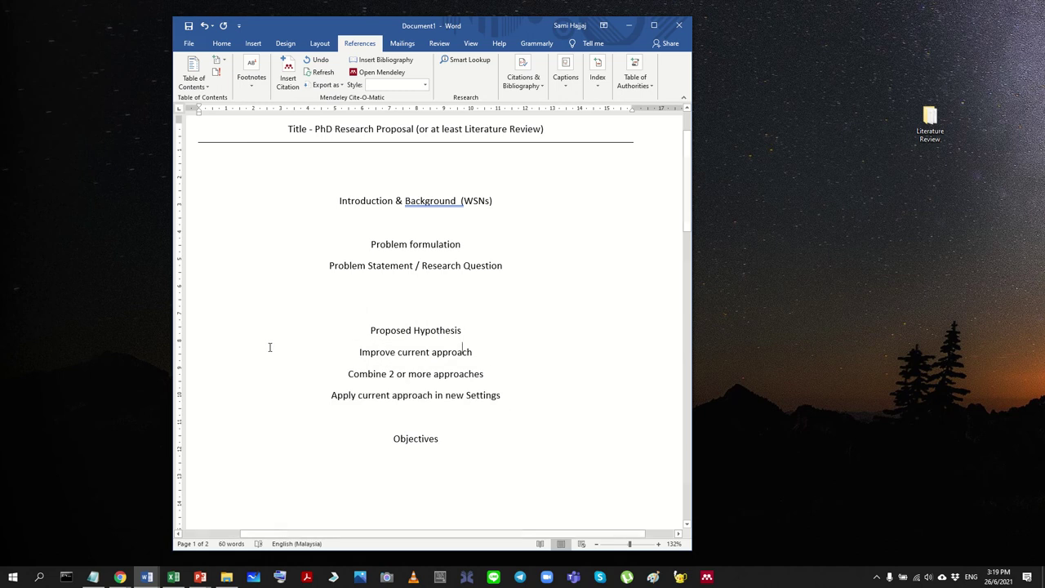
key(Return)
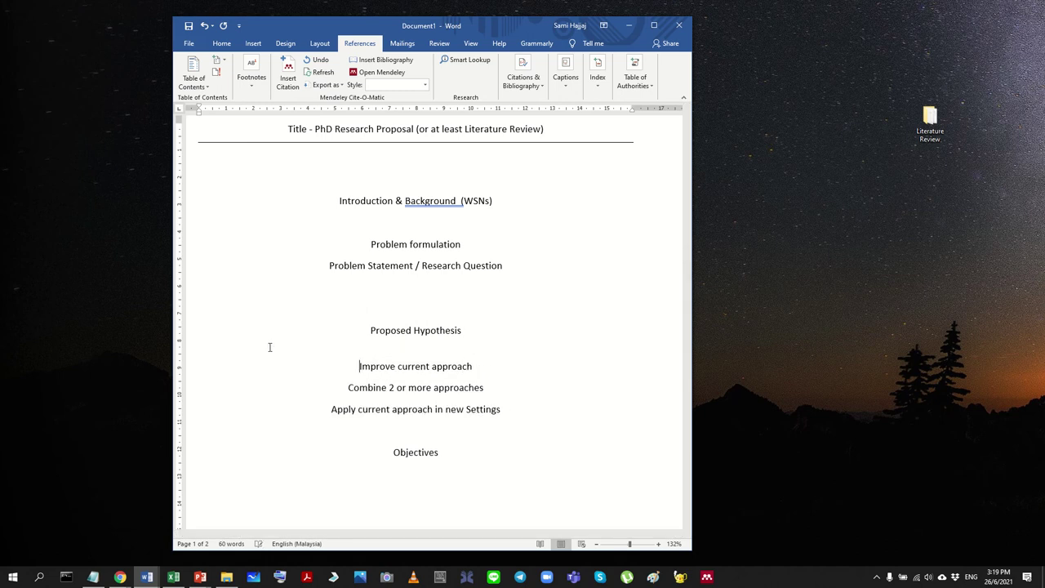
key(Down)
key(Down)
key(Down)
key(Return)
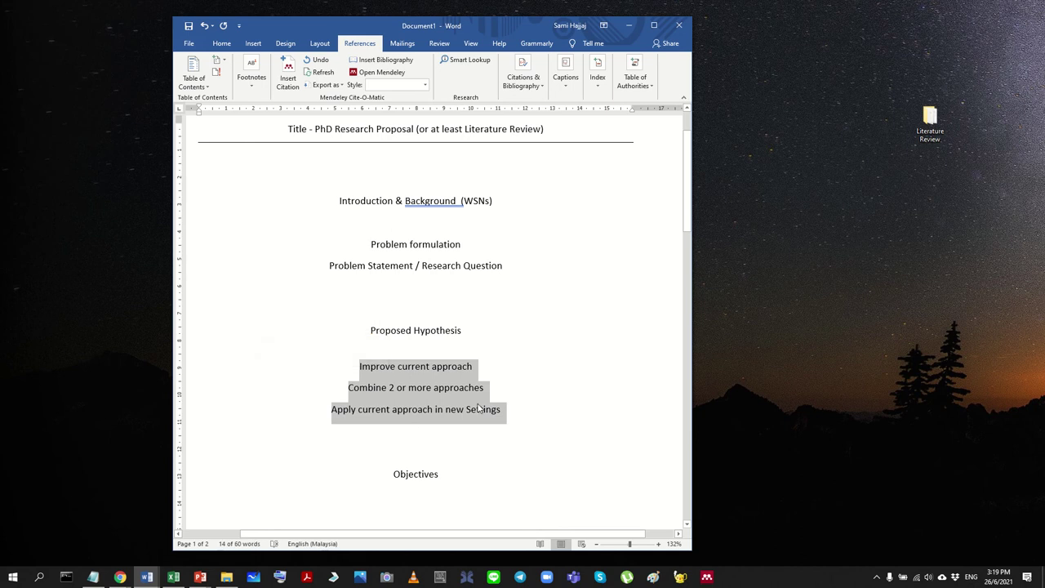
Step: Review the outline from the proposed approaches through "Objectives" to the "Scope" and "Literature Review" headings on the second page
click(508, 418)
scroll(508, 421, down, 5)
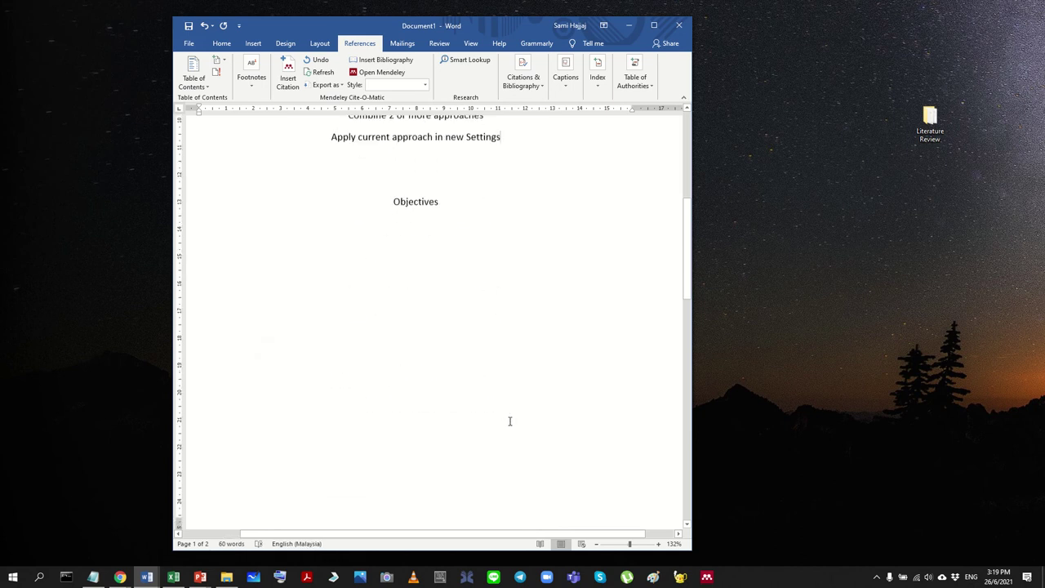
scroll(508, 421, down, 5)
scroll(439, 421, up, 4)
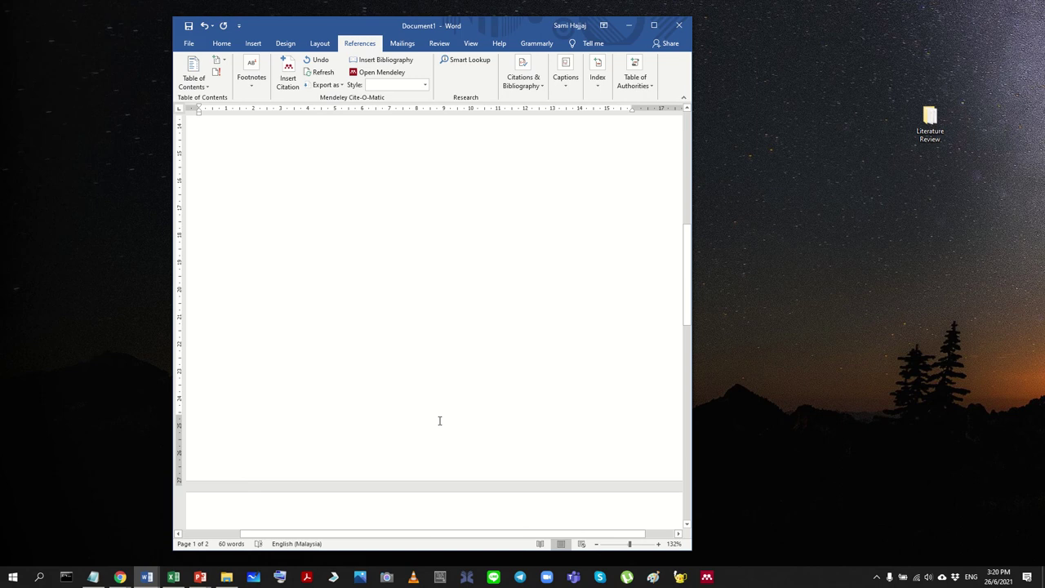
scroll(439, 420, up, 3)
scroll(395, 387, down, 5)
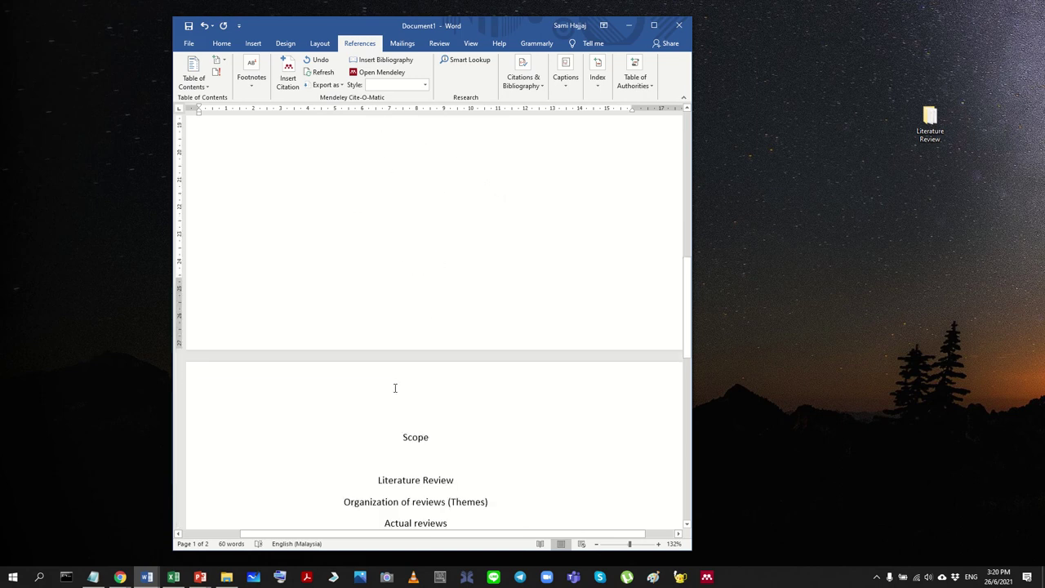
scroll(395, 387, down, 3)
scroll(397, 387, up, 10)
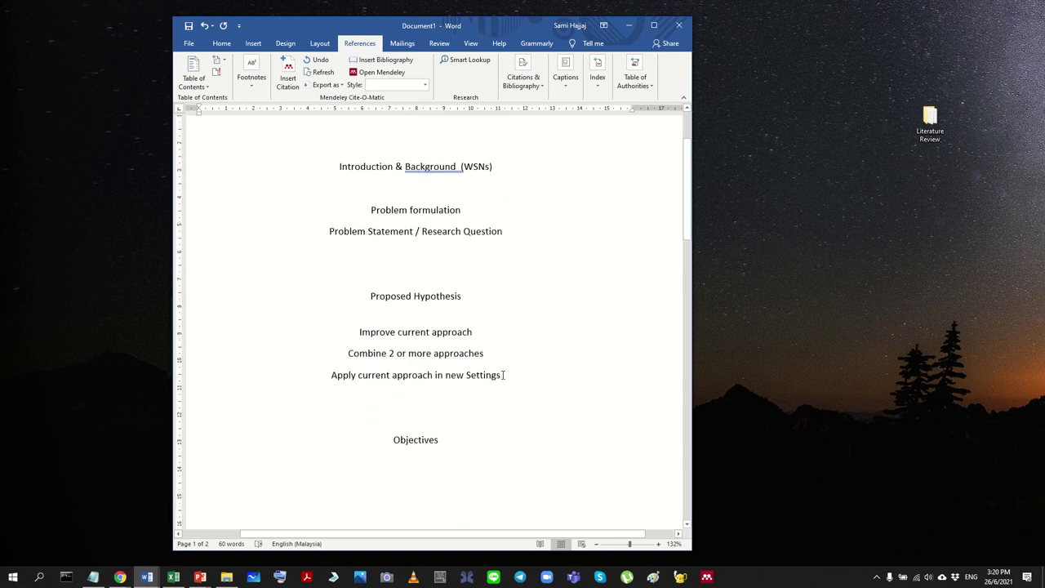
Step: Remove the space after the "Proposed Hypothesis" paragraph
click(434, 286)
right_click(437, 297)
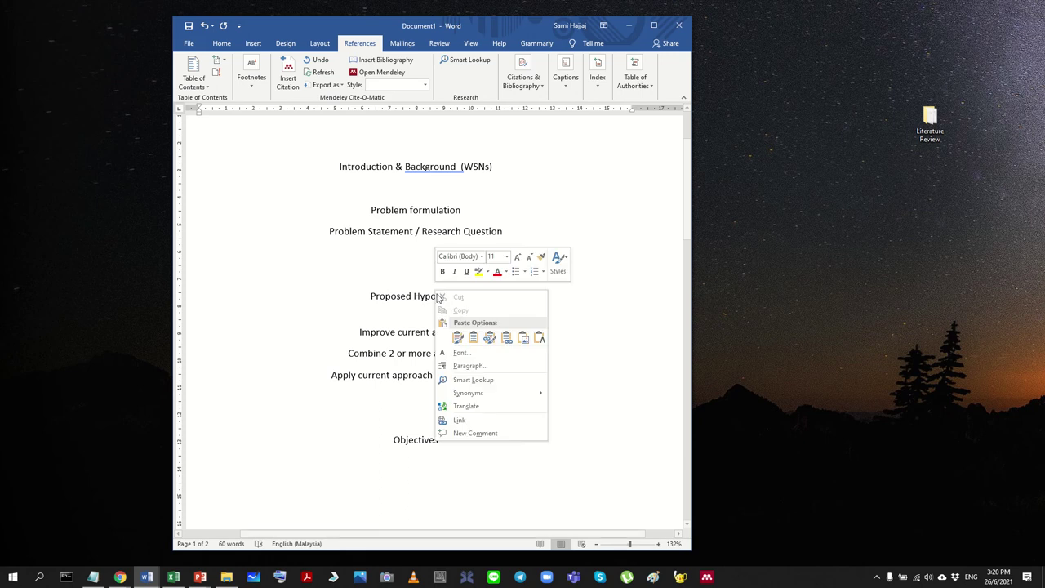
click(415, 258)
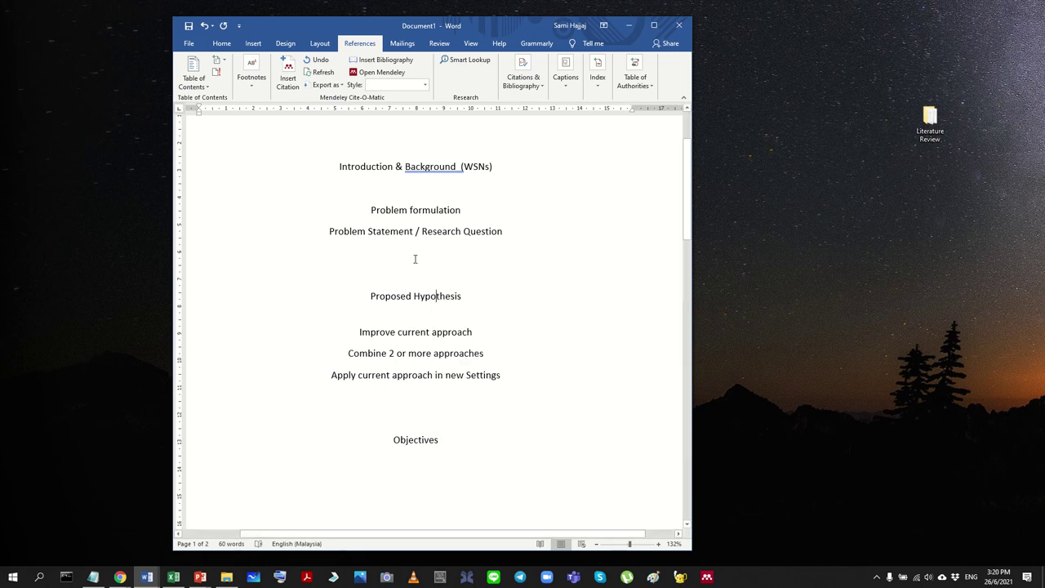
click(221, 44)
click(398, 72)
click(410, 192)
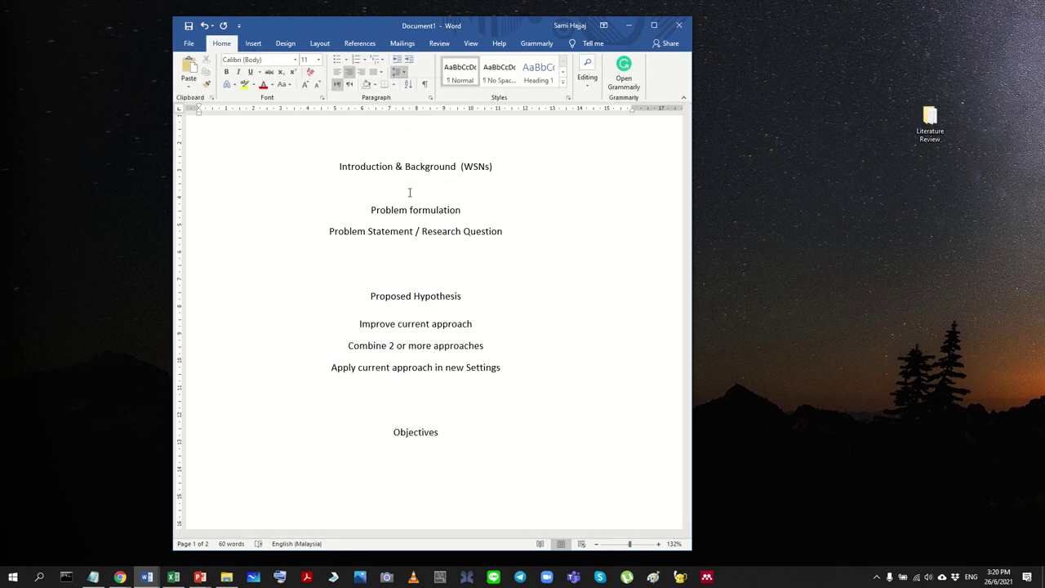
Step: Make the "Proposed Hypothesis", "Problem formulation" and "Problem Statement / Research Question" headings bold
drag(466, 296, 331, 297)
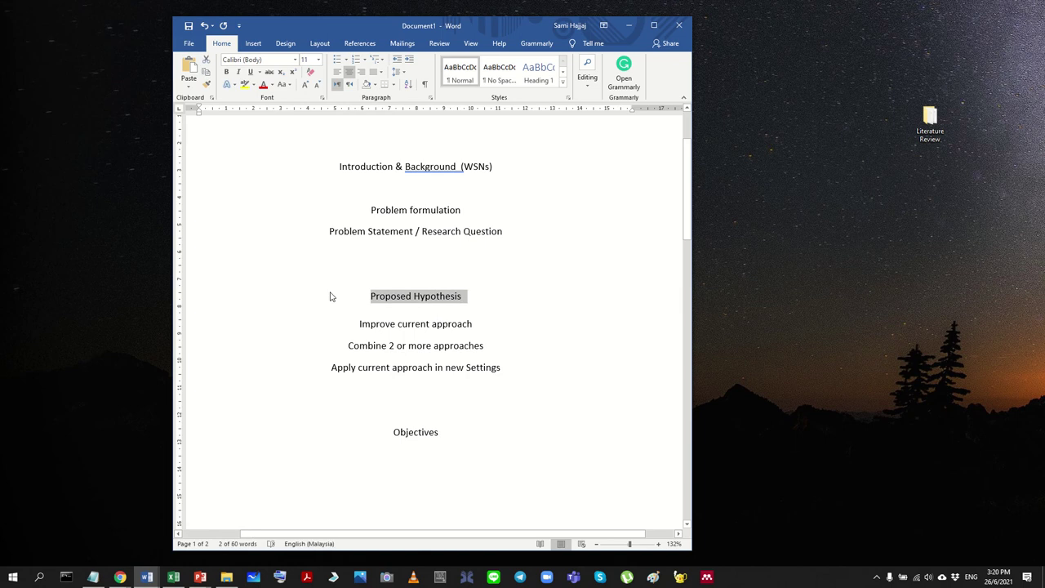
key(ctrl+b)
scroll(431, 269, up, 3)
drag(468, 319, 345, 319)
key(ctrl+b)
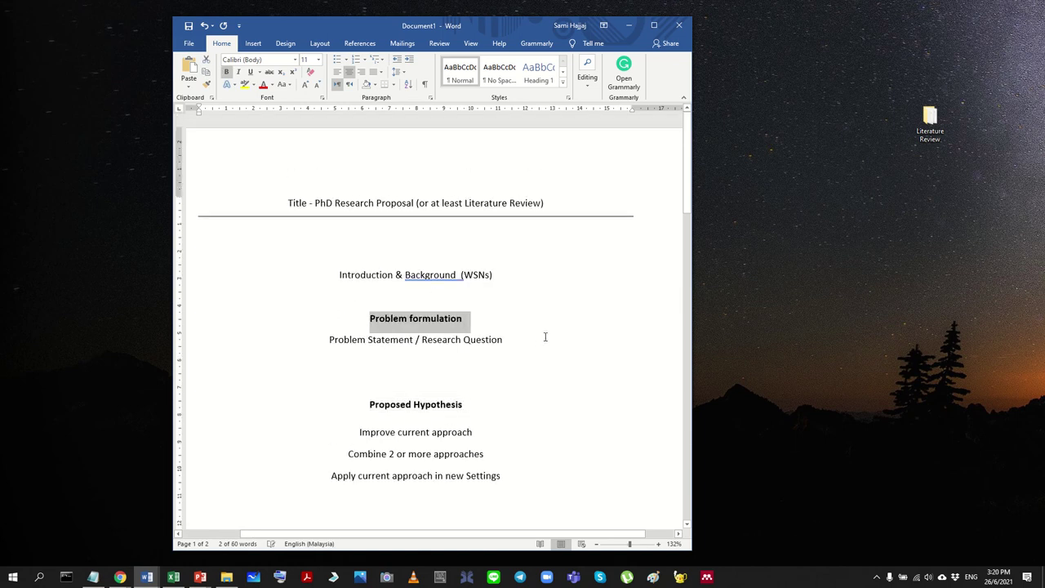
drag(546, 336, 330, 339)
key(ctrl+b)
Step: Delete one blank line above "Proposed Hypothesis" and leave the remaining blank line left-aligned
click(463, 389)
key(ctrl+l)
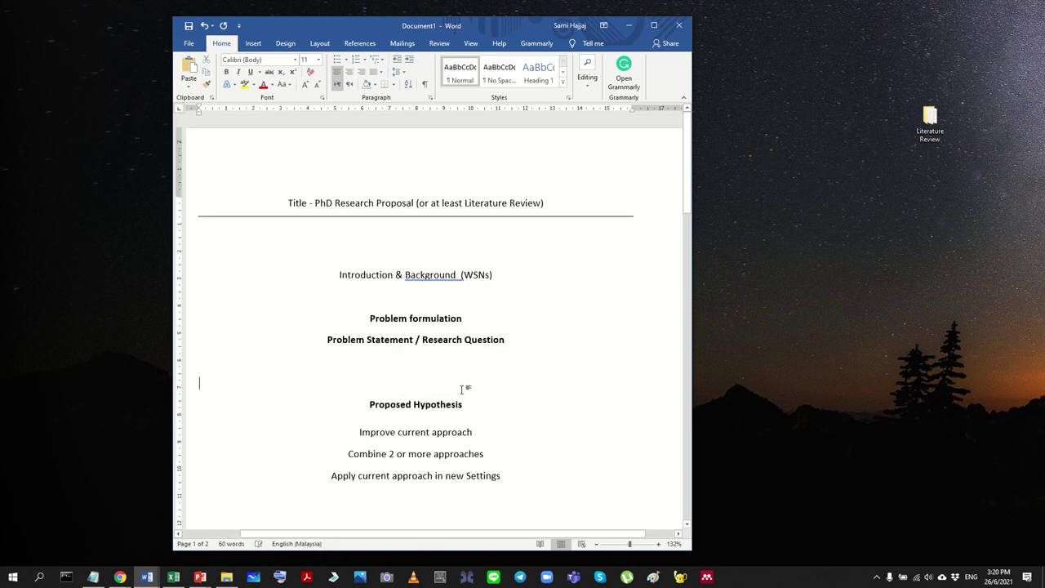
key(BackSpace)
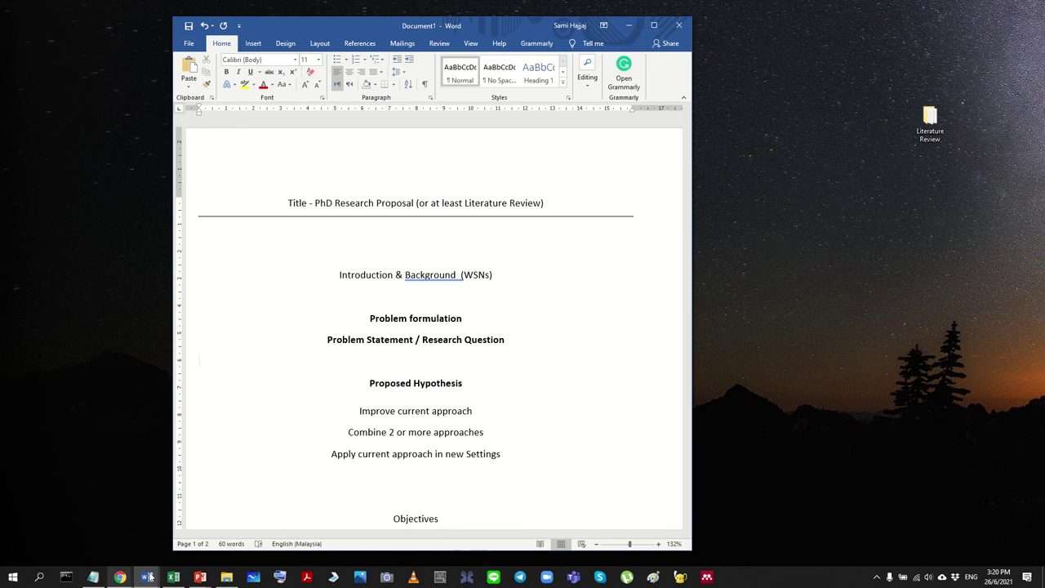
Step: Switch to the PhD MileStones workbook in Excel and shrink its window beside the Word outline, with the LR Analysis approach list in view
click(173, 578)
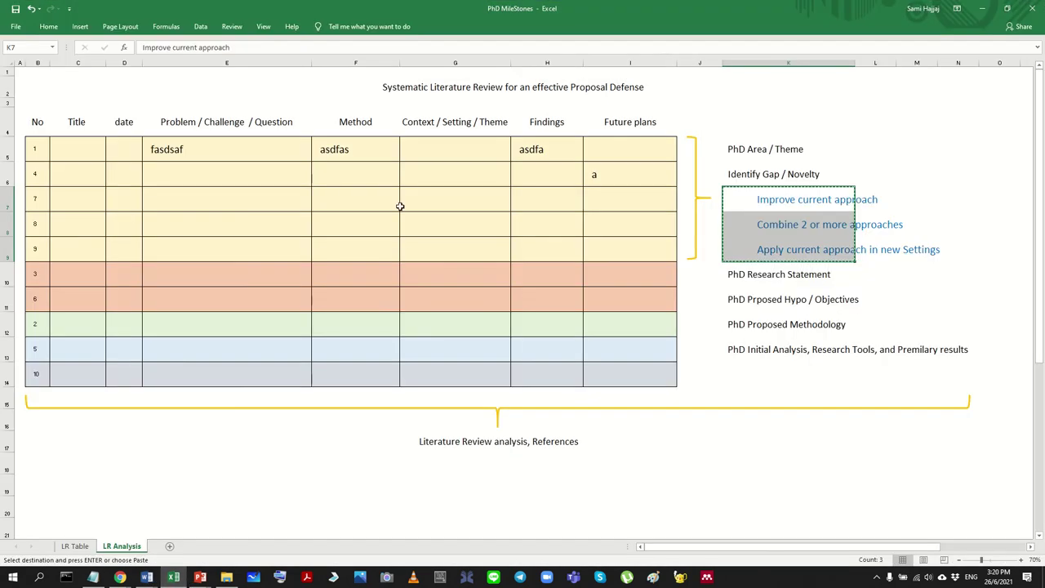
key(super+Down)
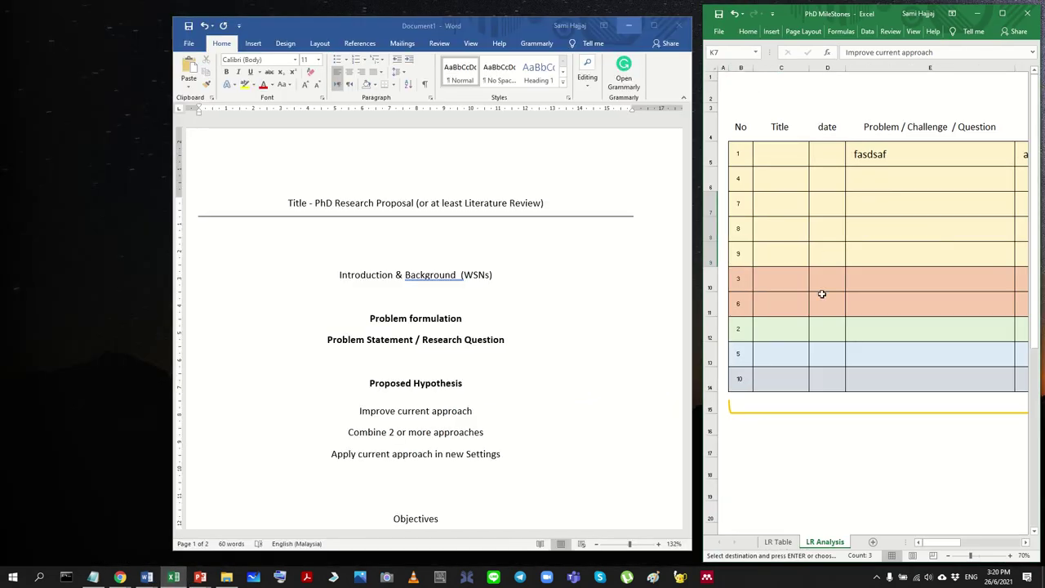
click(433, 432)
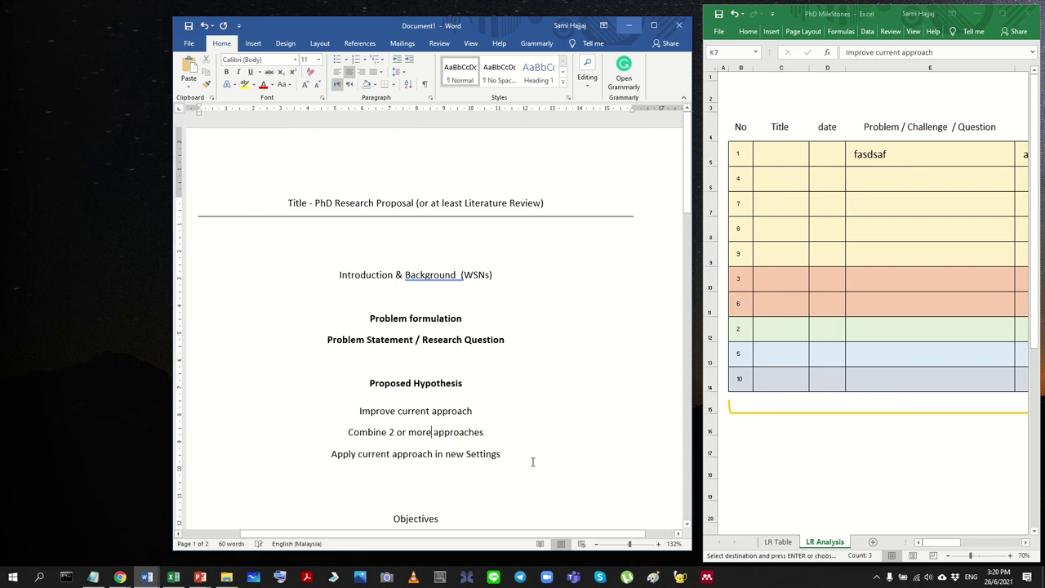
drag(533, 462, 215, 411)
key(ctrl+c)
click(972, 546)
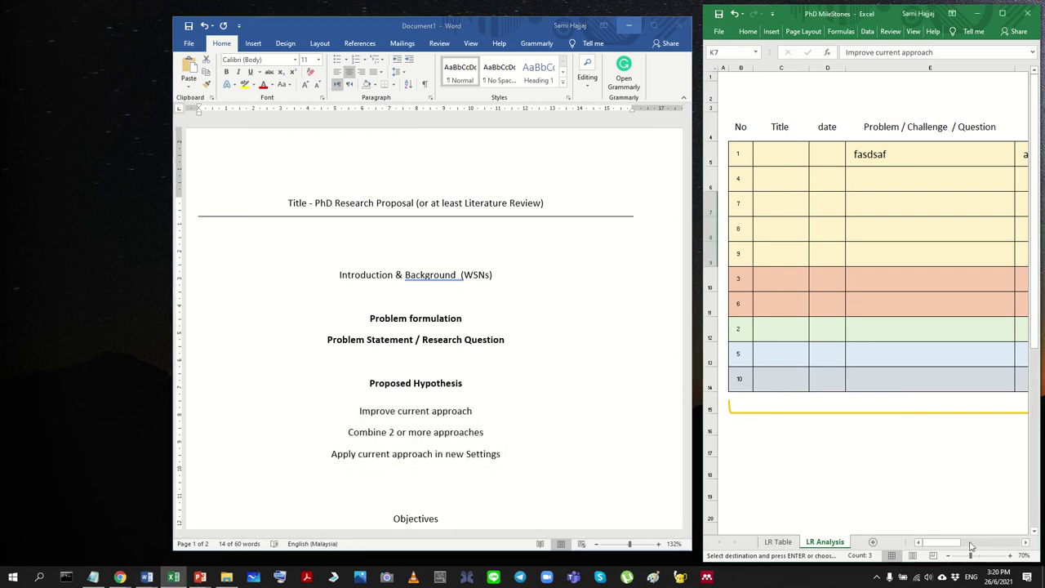
scroll(972, 546, right, 6)
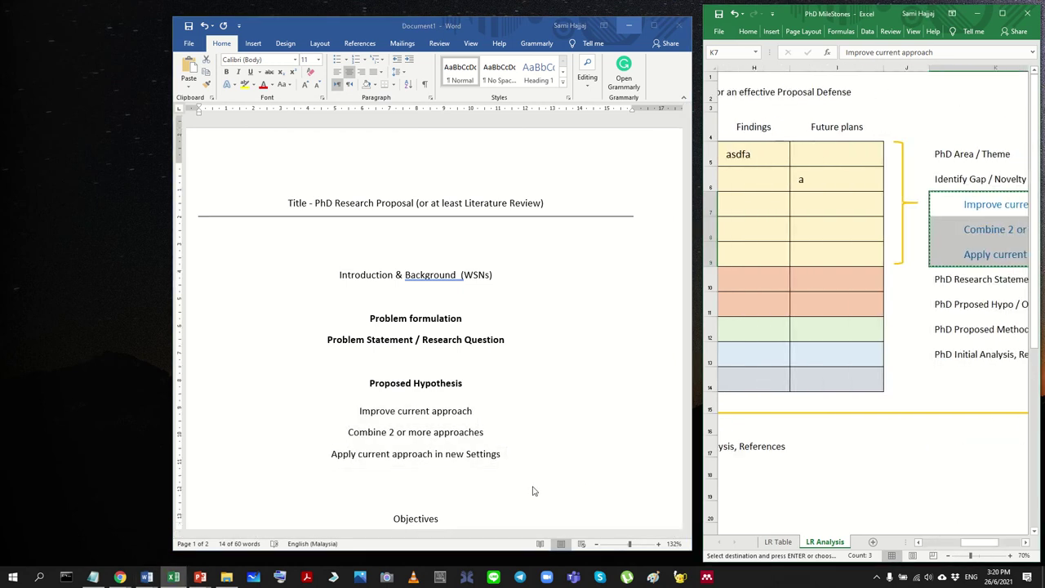
Step: Move the "Objectives" heading directly below "Proposed Hypothesis" in the Word outline and make it bold
scroll(532, 491, down, 2)
click(416, 427)
drag(447, 450, 382, 455)
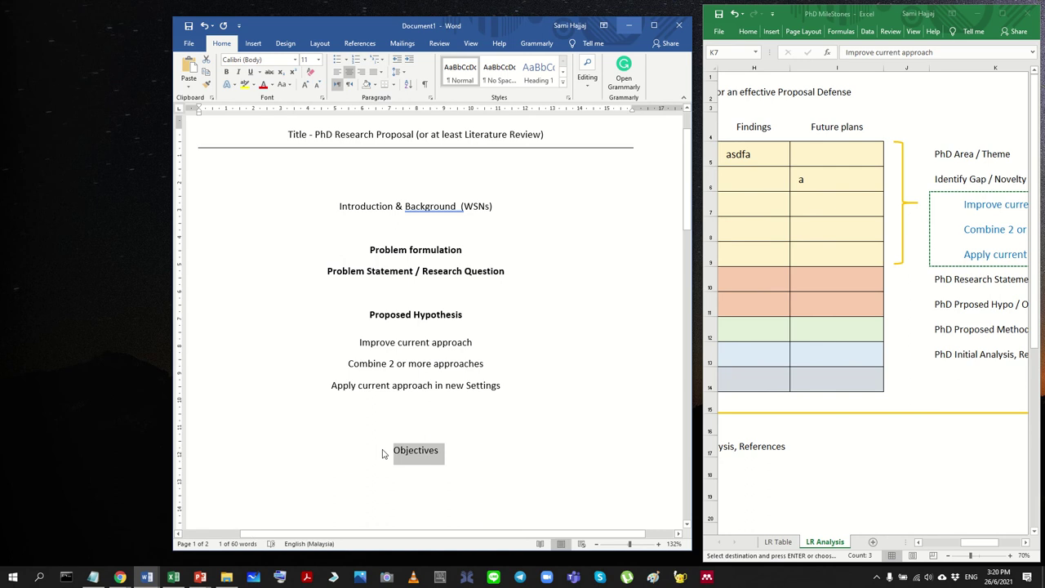
key(ctrl+c)
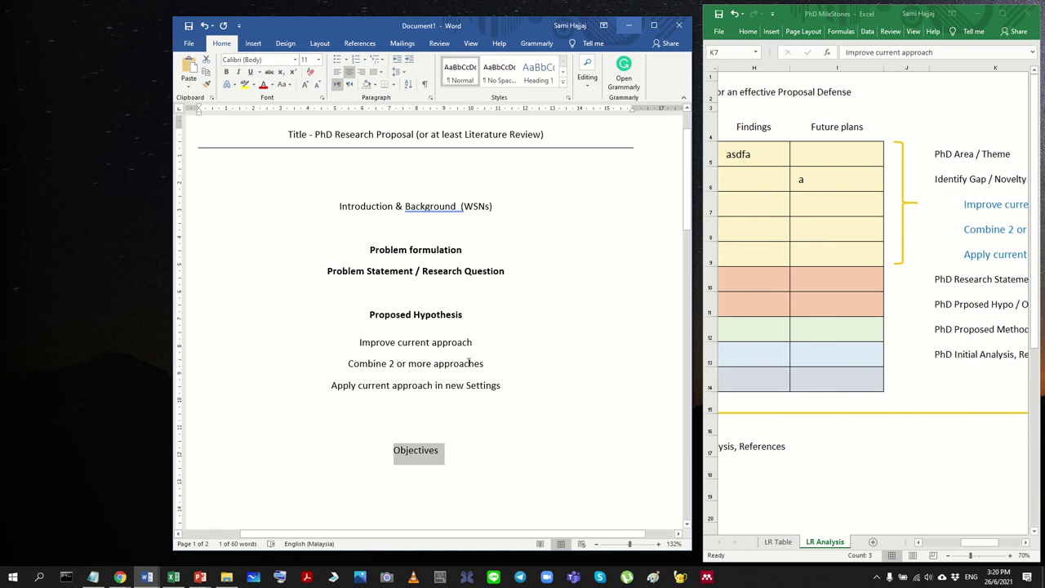
key(ctrl+x)
click(486, 318)
key(Return)
key(ctrl+v)
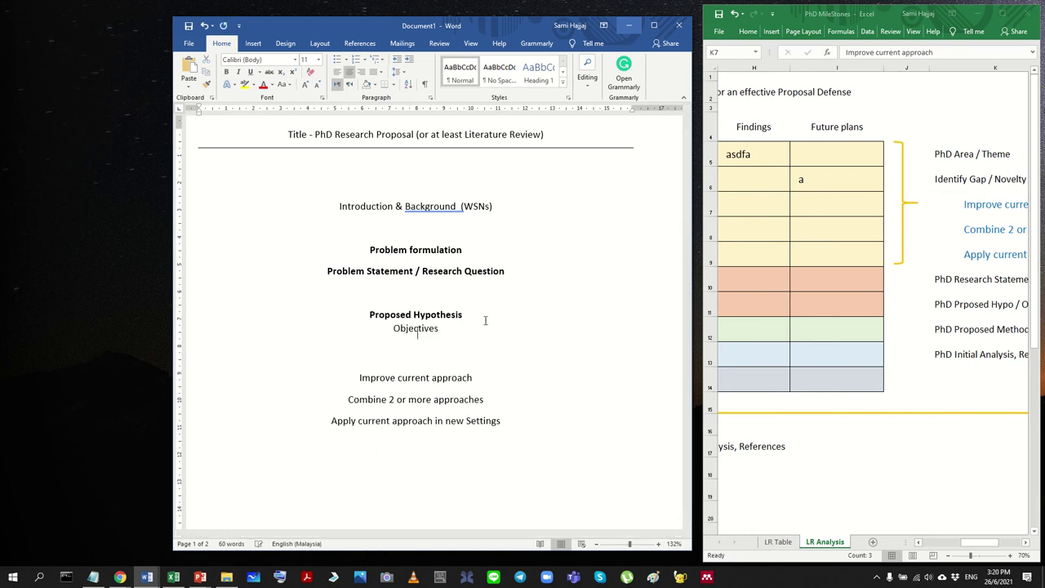
key(Home)
key(shift+End)
key(ctrl+b)
Step: Delete one blank line below "Objectives", then left-align "Improve current approach" and indent it to sit above the other two approaches
key(Down)
key(Down)
key(Up)
key(ctrl+l)
key(Delete)
key(Tab)
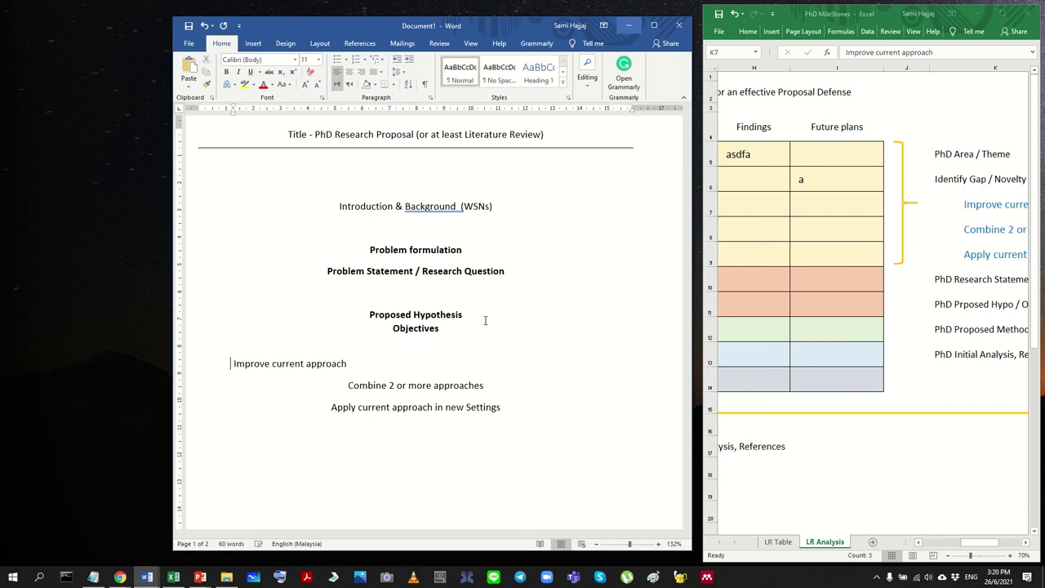
key(Tab)
key(Tab)
key(Tab)
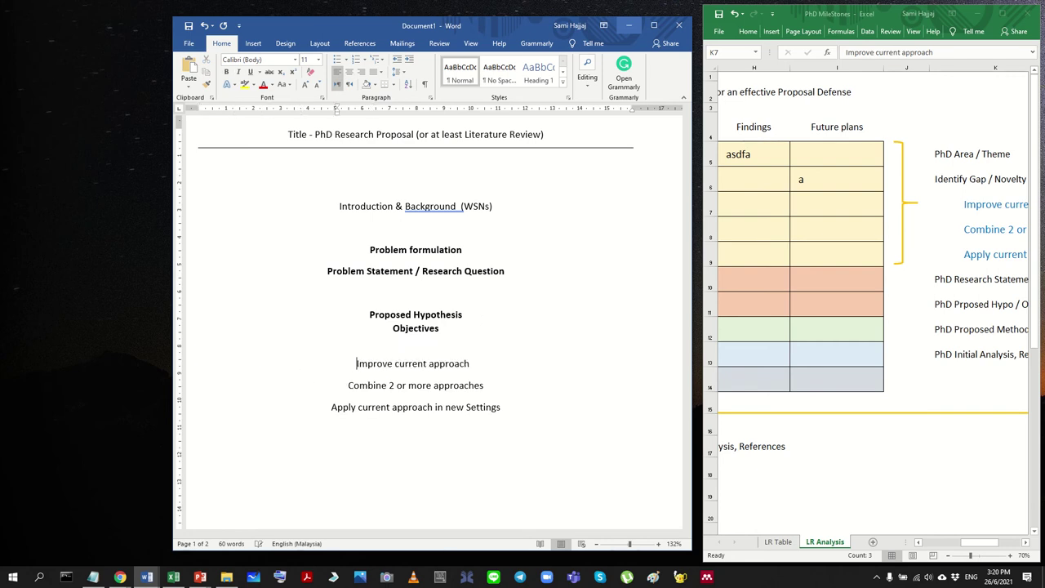
Step: Examine the problem headings, "Proposed Hypothesis" and "Objectives" in relation to the three approaches listed below them
click(469, 322)
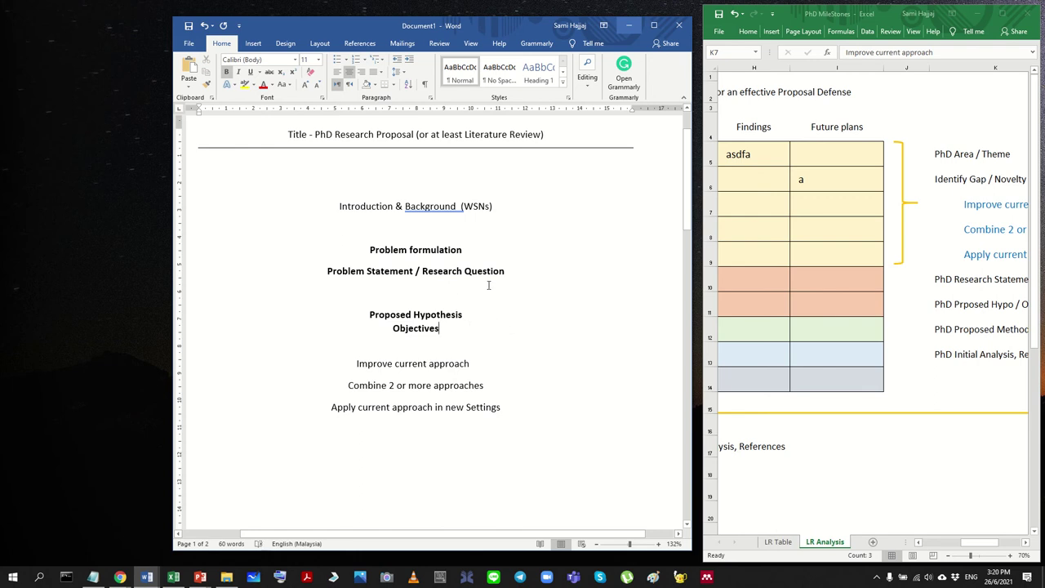
drag(365, 250, 299, 277)
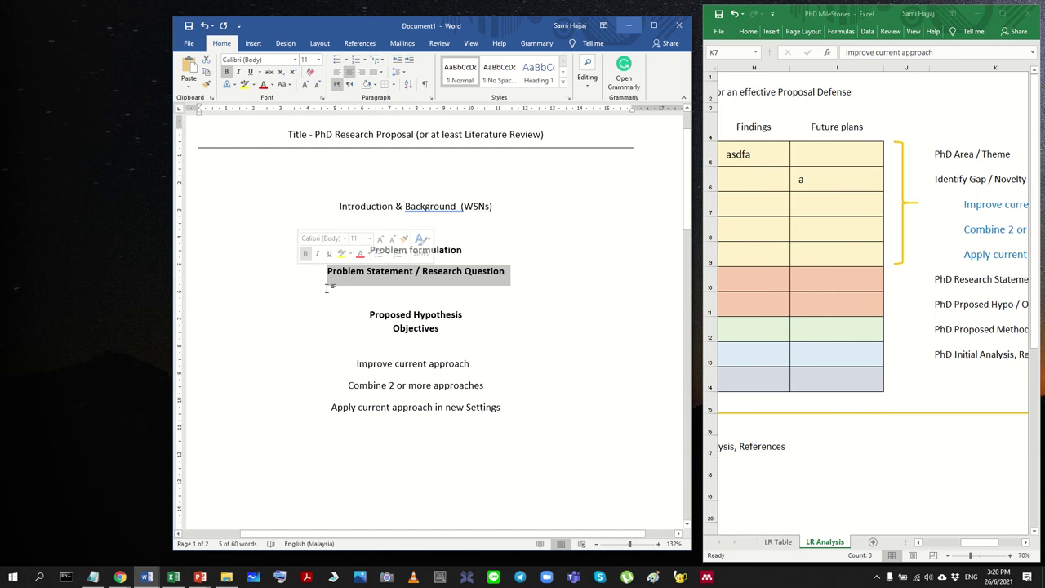
drag(439, 330, 356, 318)
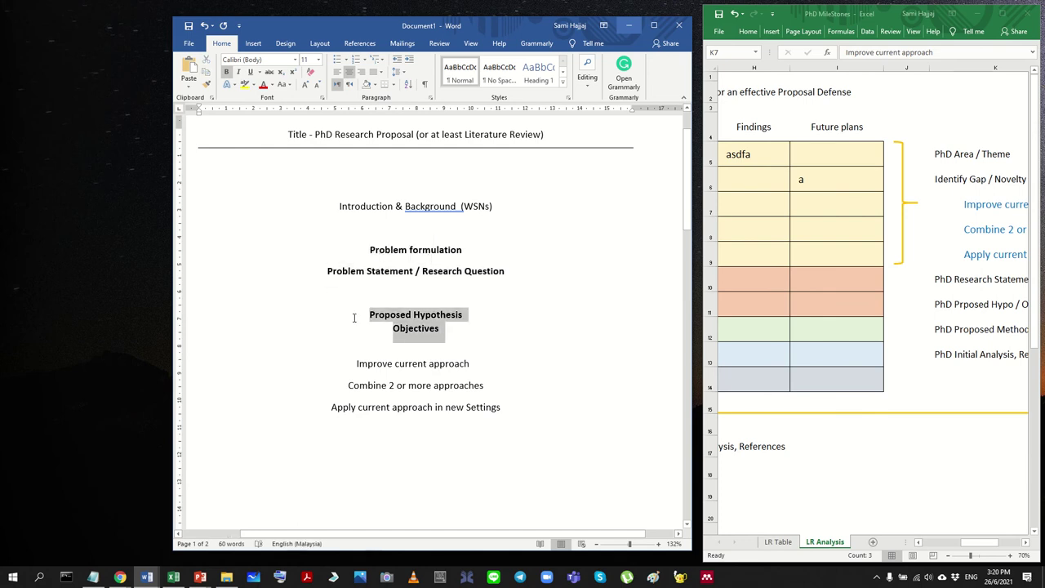
click(441, 337)
drag(473, 316, 367, 315)
click(444, 329)
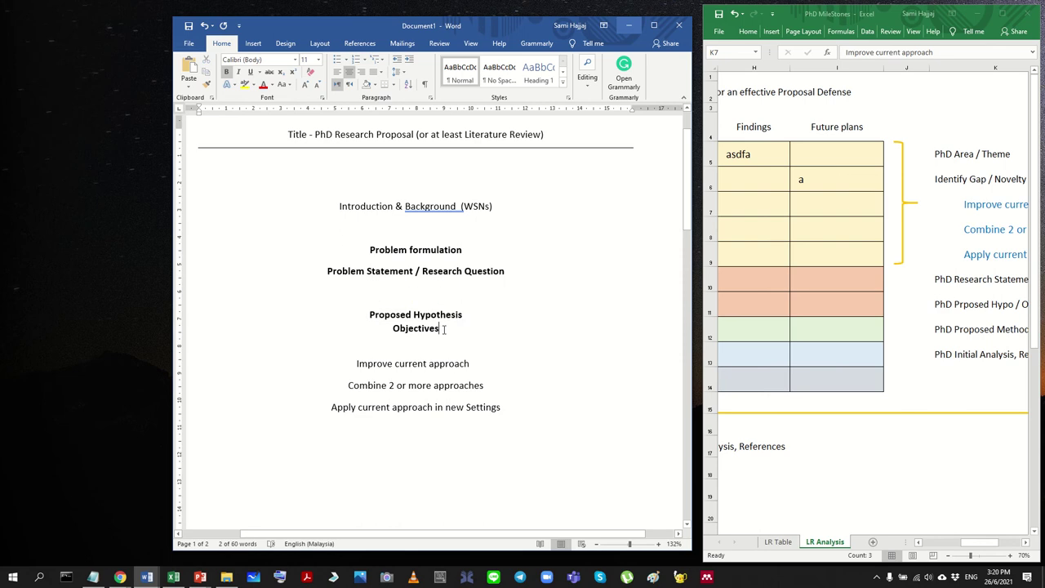
drag(445, 329, 366, 326)
click(495, 385)
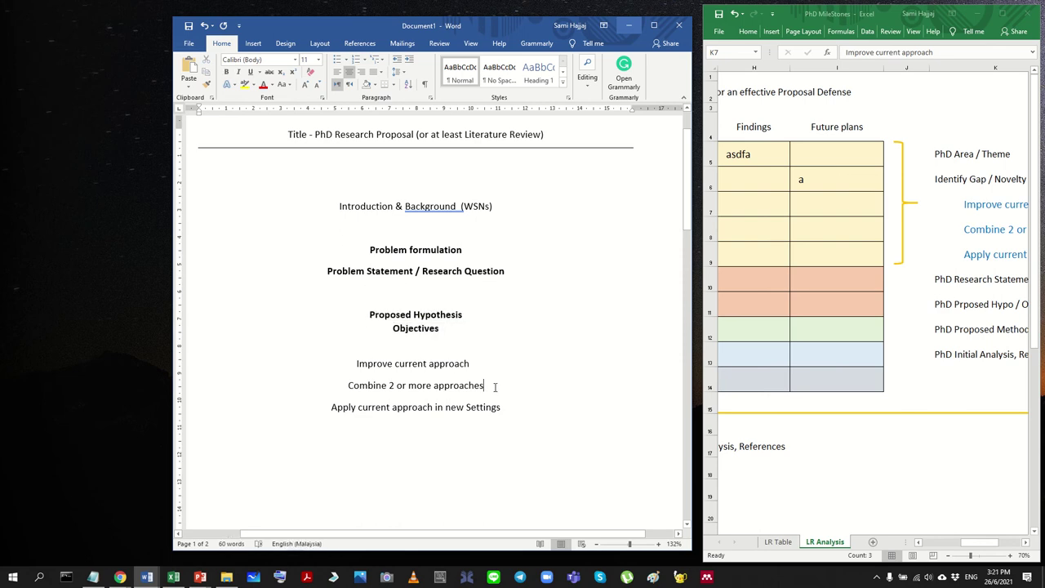
Step: Remove the remaining blank line between "Objectives" and "Improve current approach"
double_click(448, 351)
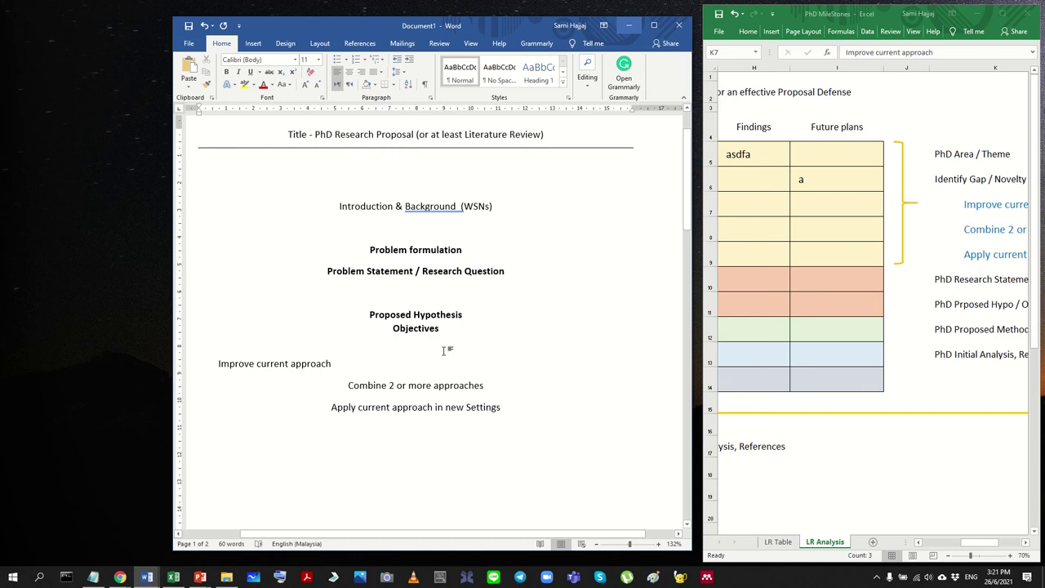
double_click(448, 351)
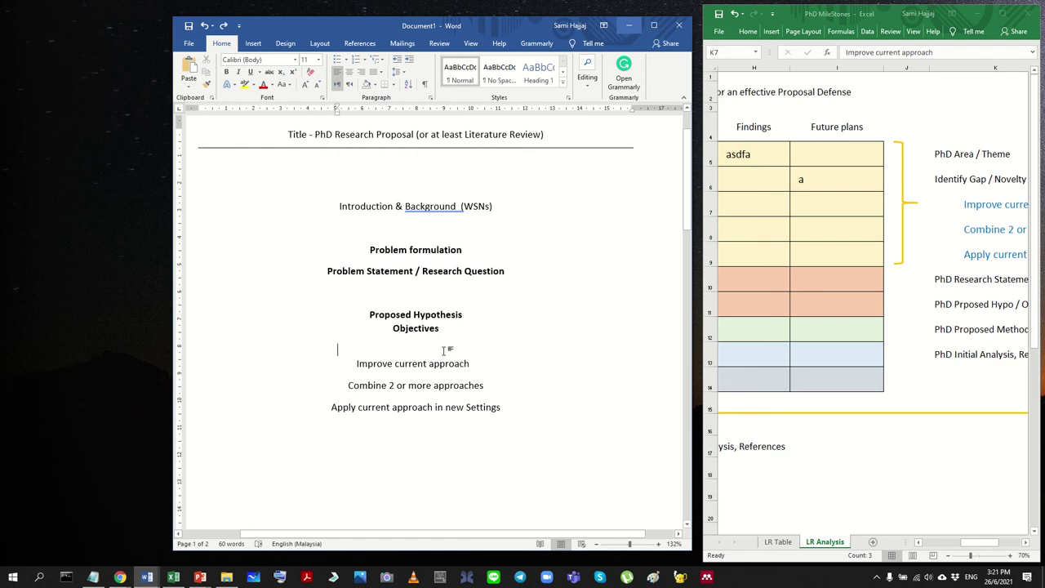
key(ctrl+z)
key(ctrl+z)
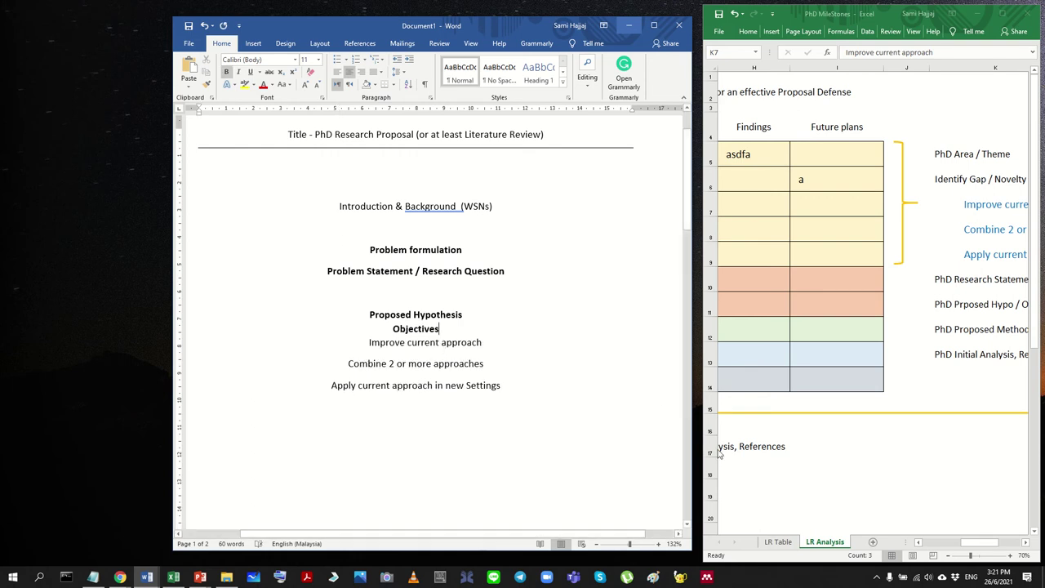
Step: Delete the surplus blank space above the "Scope" line to bring it up under the three approaches on the first page
scroll(932, 507, down, 2)
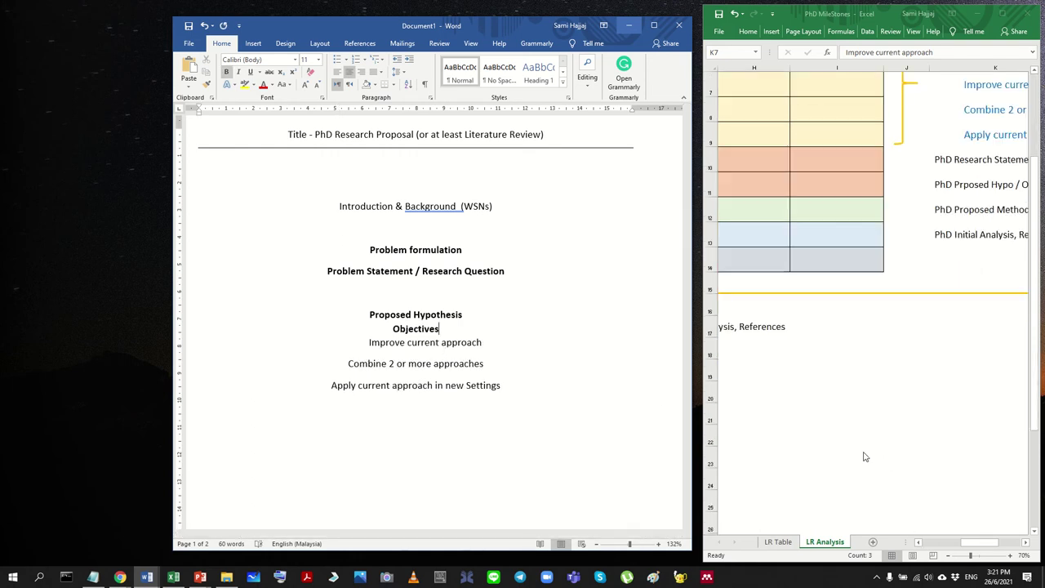
scroll(932, 507, up, 2)
scroll(603, 420, down, 4)
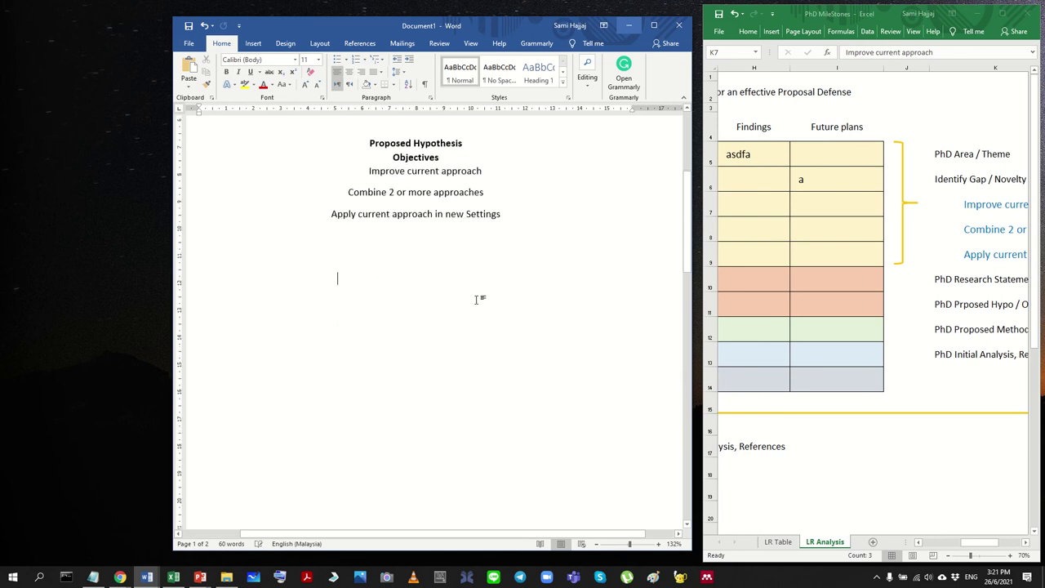
scroll(478, 296, down, 5)
scroll(477, 300, down, 5)
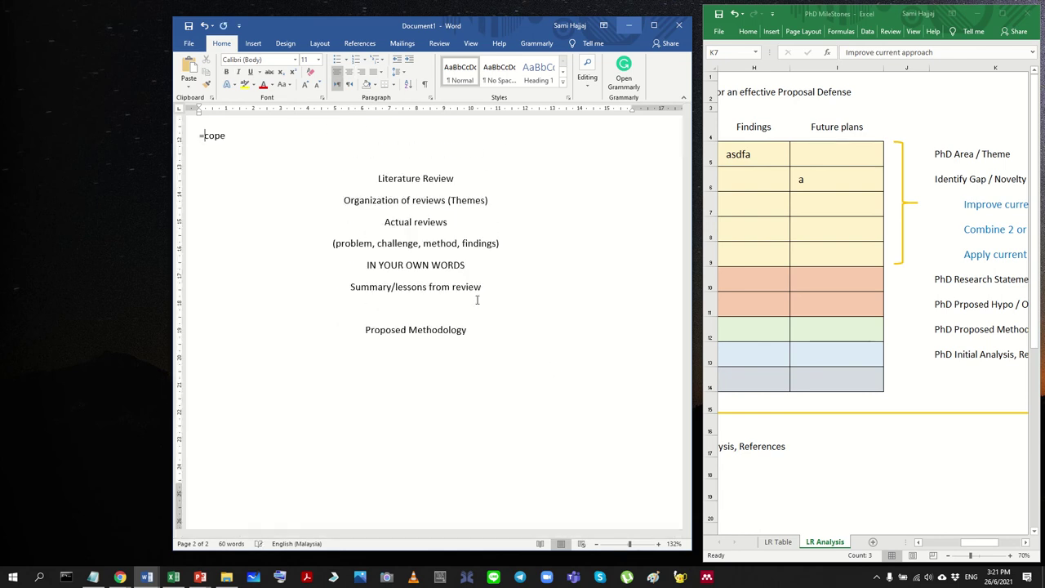
scroll(478, 295, up, 3)
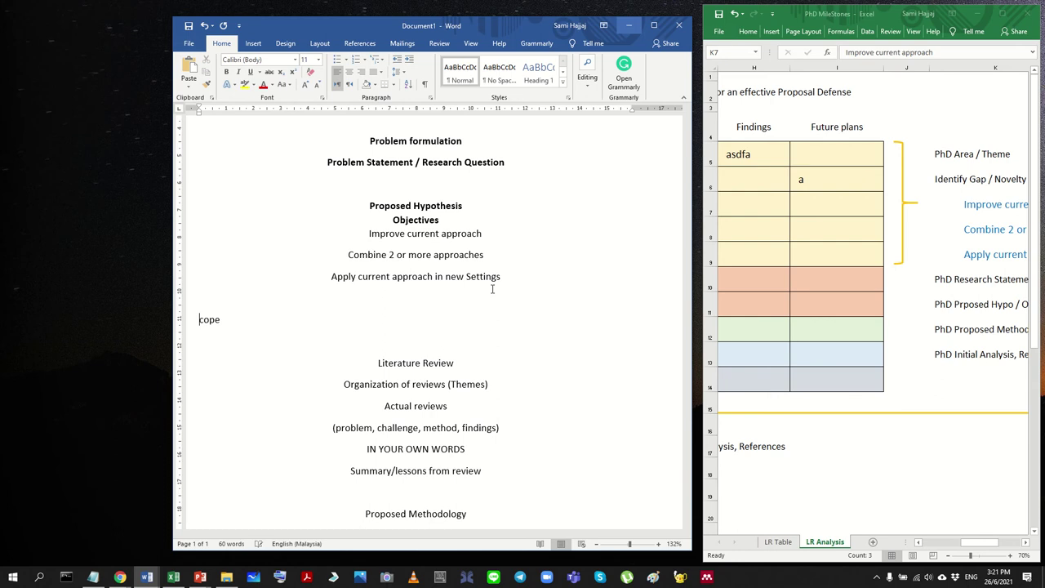
Step: Correct the heading's first letter so it reads "Scope", center it and make it bold
text(S)
key(ctrl+e)
key(Home)
key(shift+End)
key(ctrl+b)
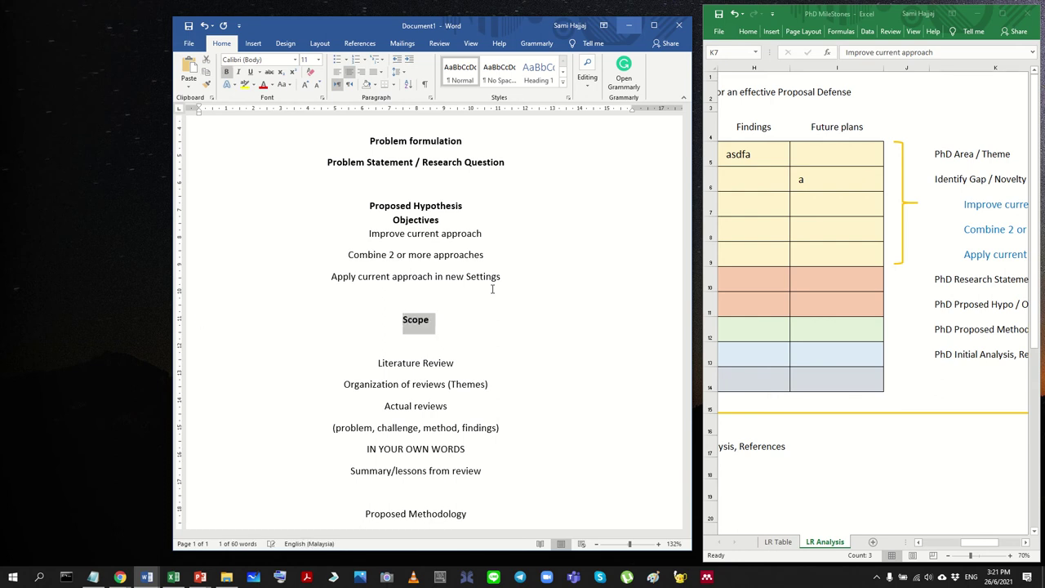
Step: Insert two blank lines between "Scope" and "Literature Review", leaving the cursor on the line below "Scope"
key(Down)
key(Return)
key(Return)
key(Up)
key(Up)
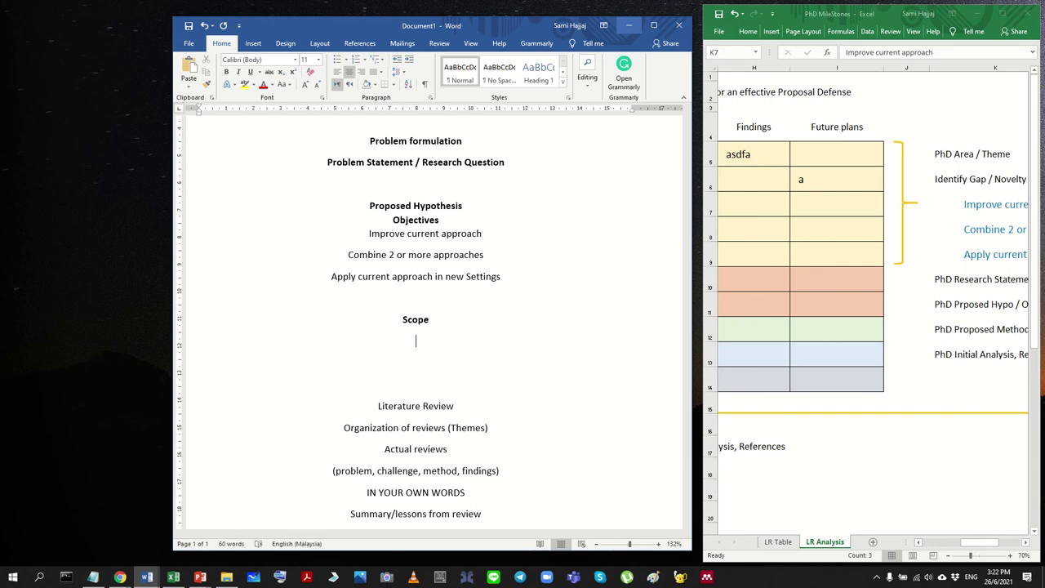
Step: Review the outline from "Problem formulation" through "Proposed Hypothesis" and "Objectives" to "Scope"
scroll(558, 362, up, 8)
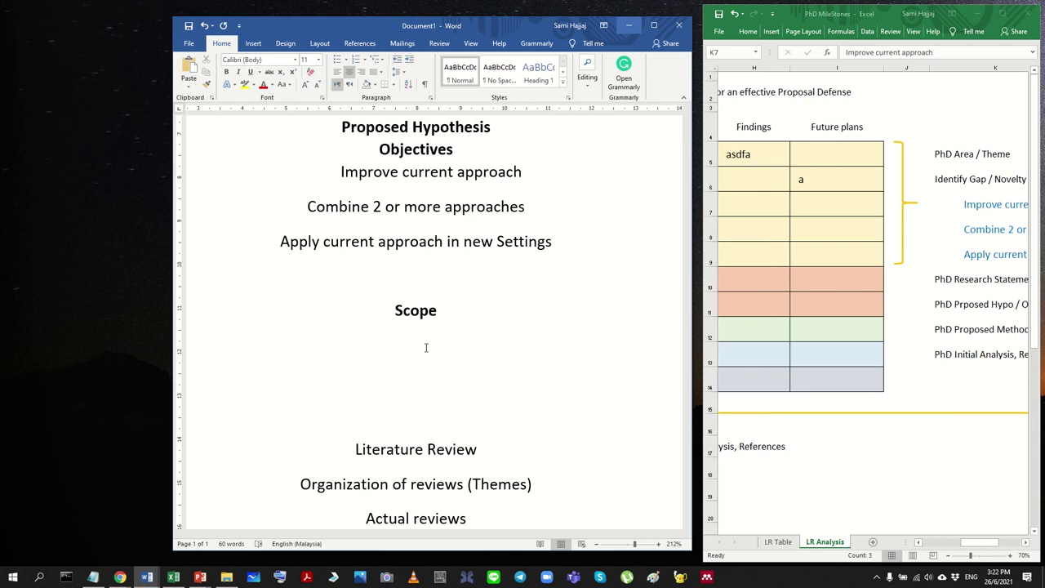
scroll(400, 318, up, 1)
scroll(436, 359, down, 1)
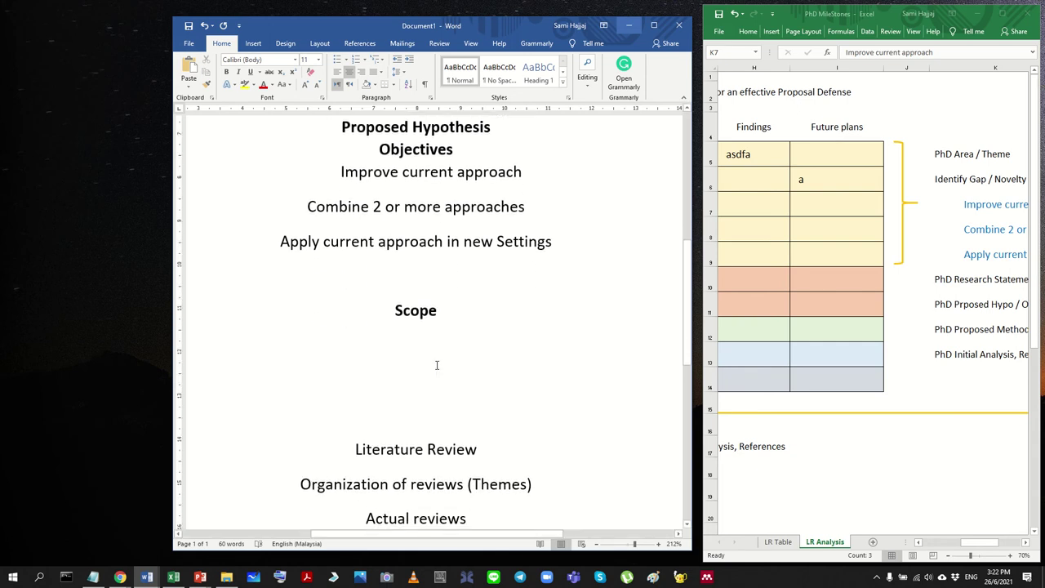
drag(395, 309, 466, 351)
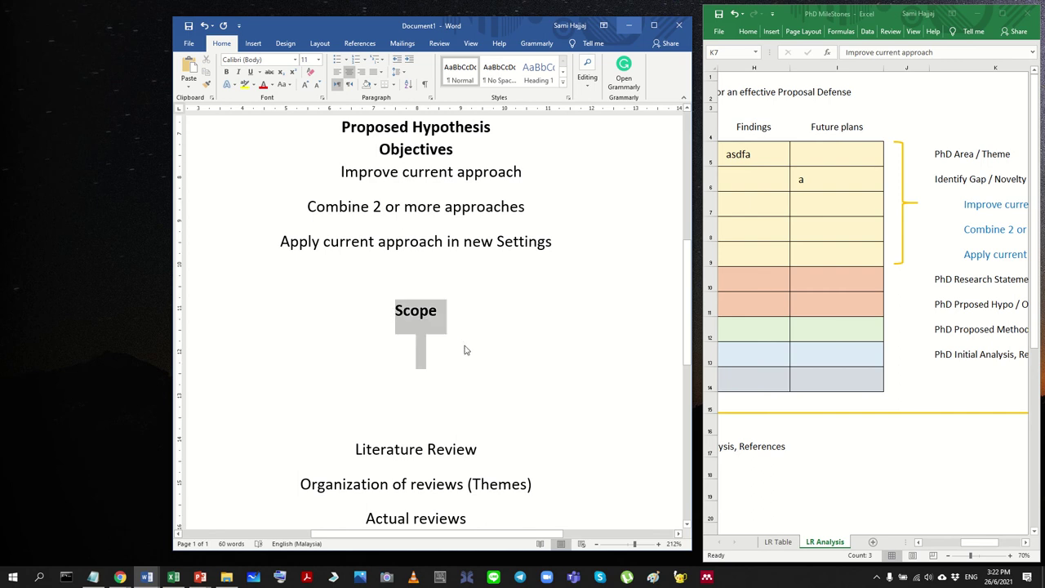
click(457, 355)
scroll(439, 335, up, 5)
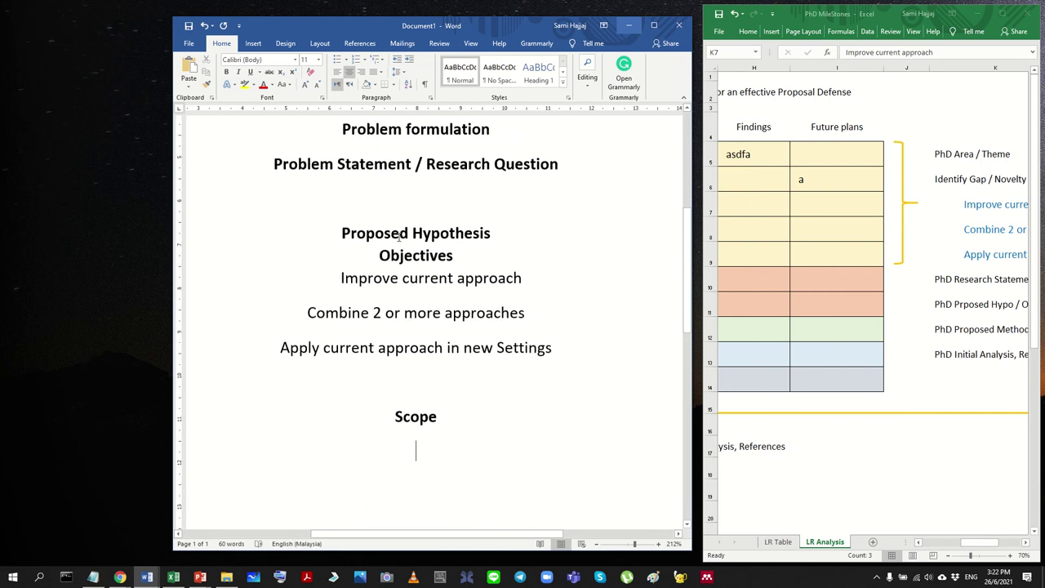
scroll(418, 270, down, 5)
scroll(438, 287, up, 1)
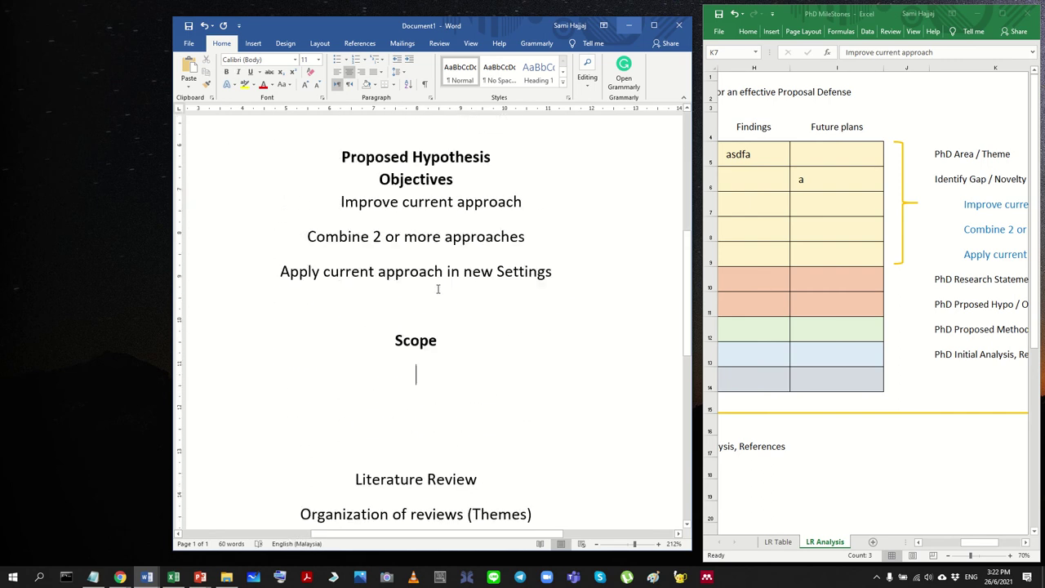
drag(392, 378, 465, 390)
click(436, 398)
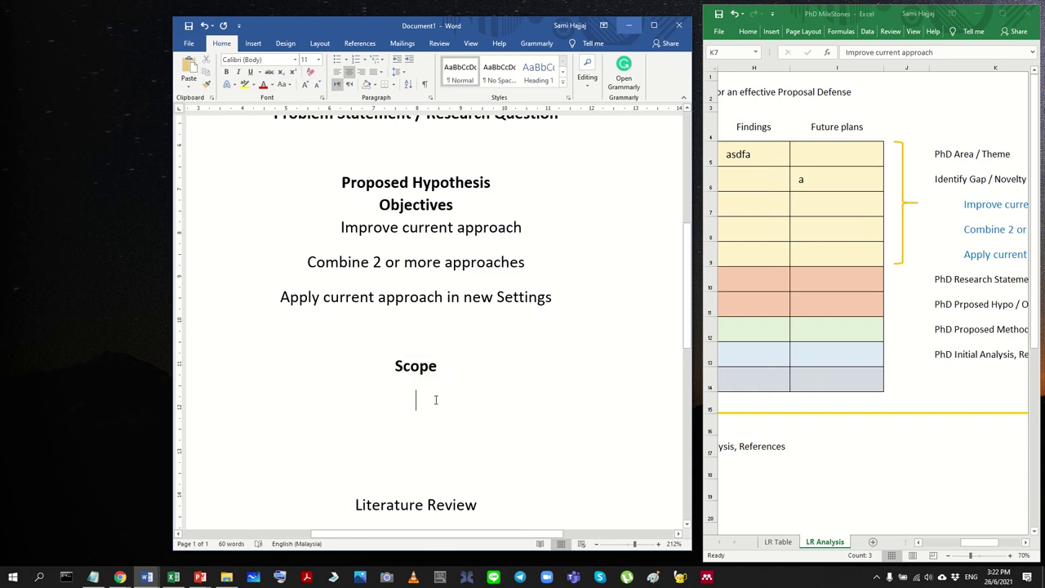
scroll(436, 394, up, 2)
scroll(445, 424, down, 2)
scroll(454, 449, up, 2)
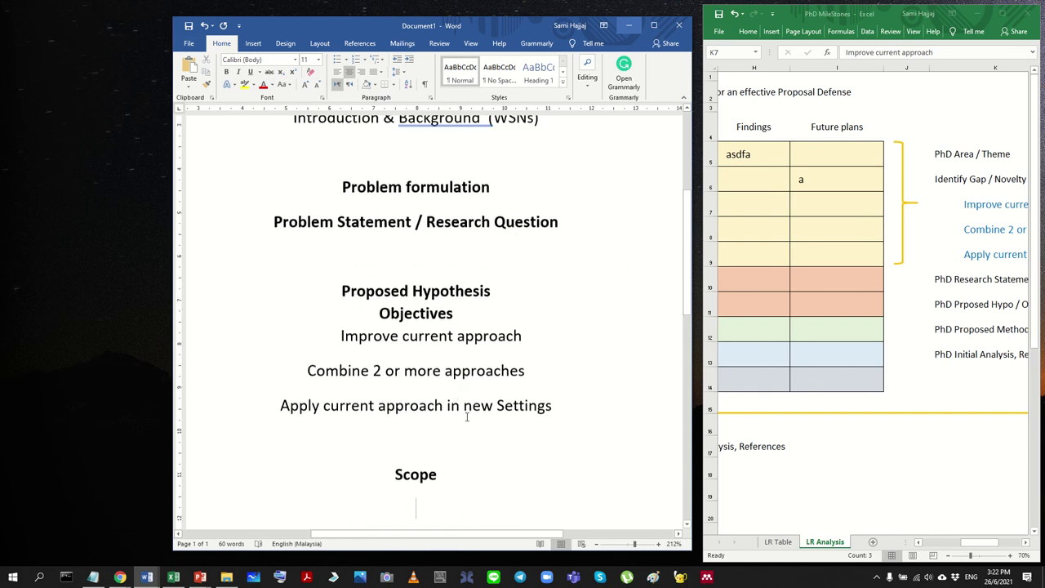
drag(458, 468, 373, 279)
scroll(373, 280, down, 2)
scroll(479, 229, up, 2)
Step: Add a centered, bold "Chapter 1" heading on the blank line above "Introduction & Background (WSNs)"
click(480, 270)
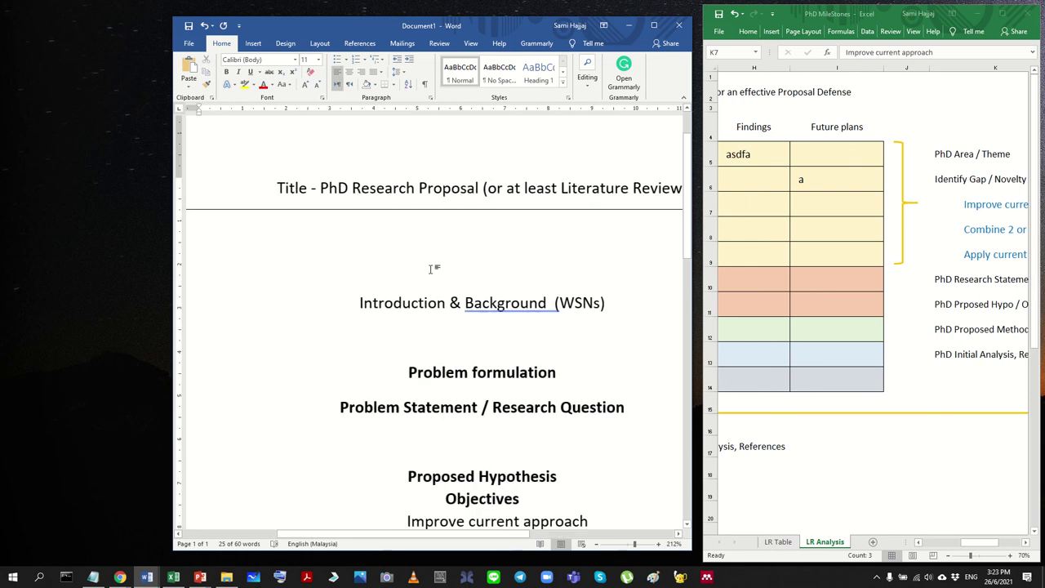
key(ctrl+e)
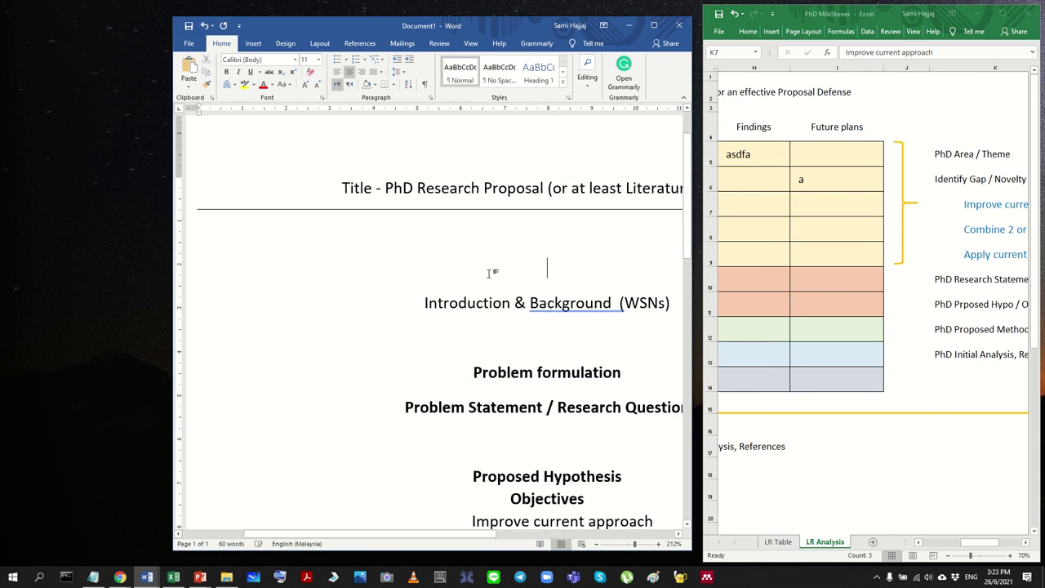
text(Chapter 1)
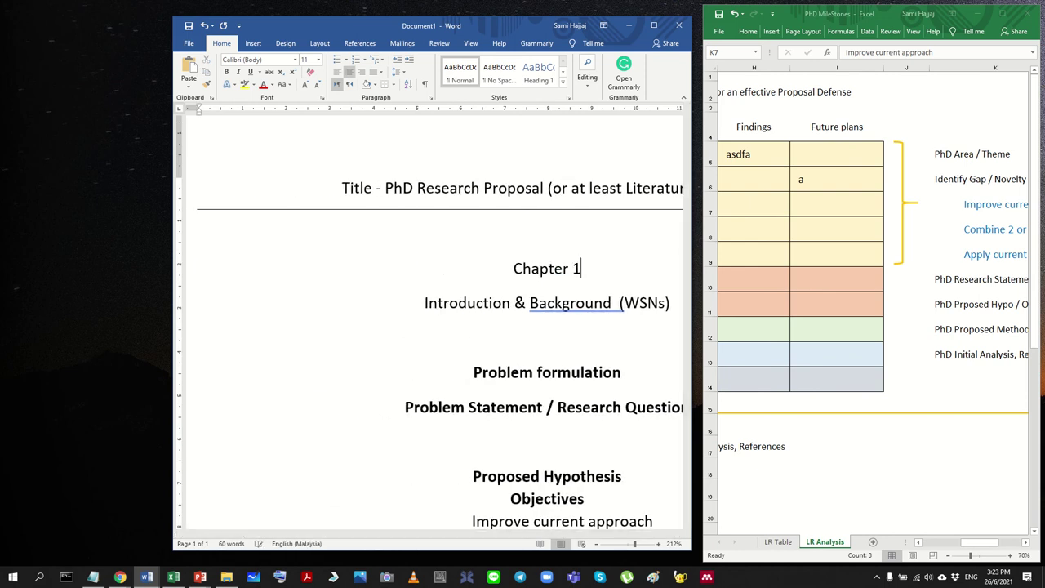
triple_click(520, 280)
key(ctrl+b)
key(Right)
key(Left)
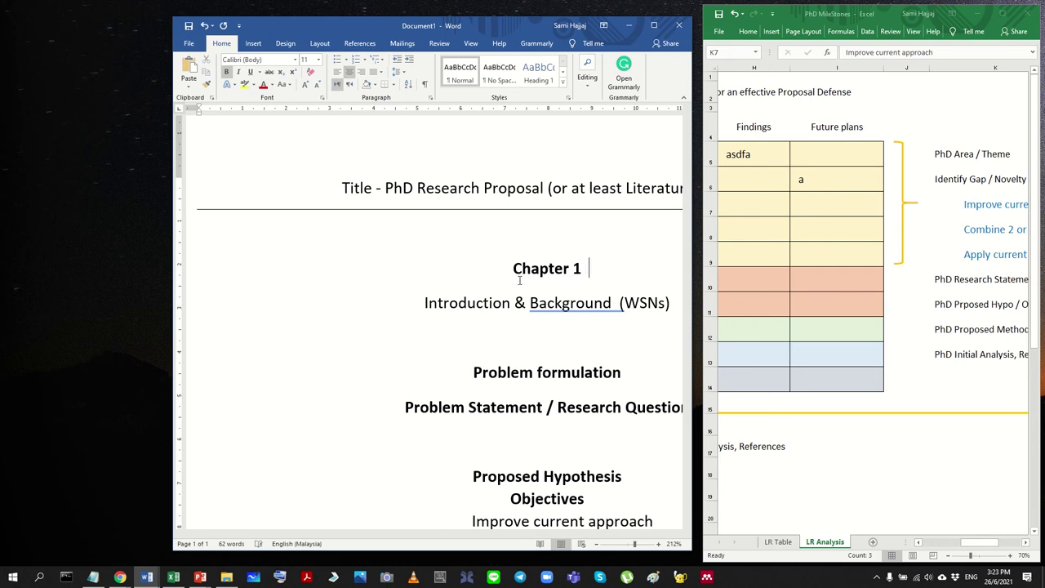
Step: Extend the "Chapter 1" heading with "- Introduction" and remove "Introduction &" from the line below it
text(- Introduction)
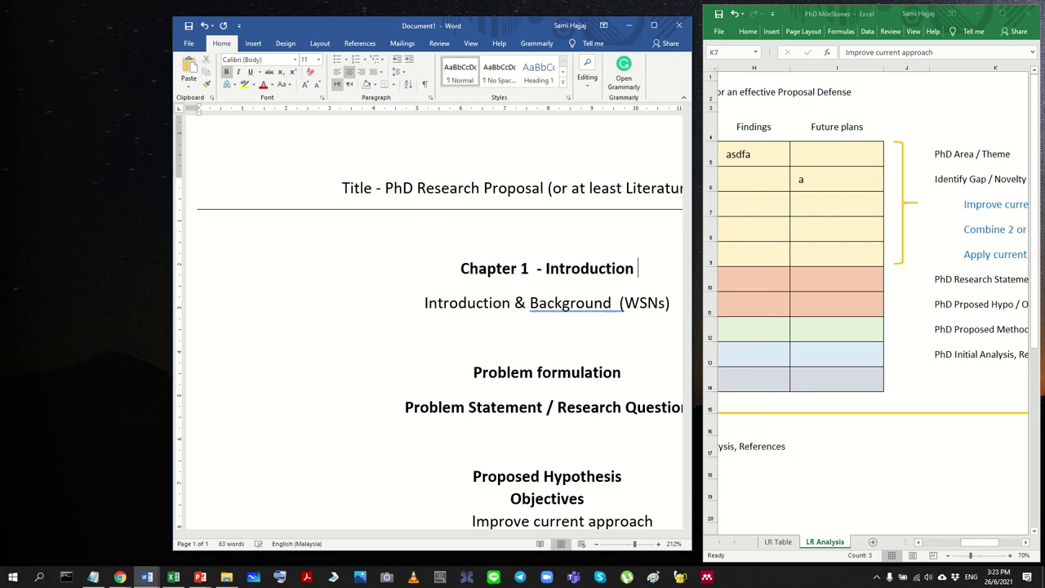
click(425, 304)
drag(425, 304, 508, 307)
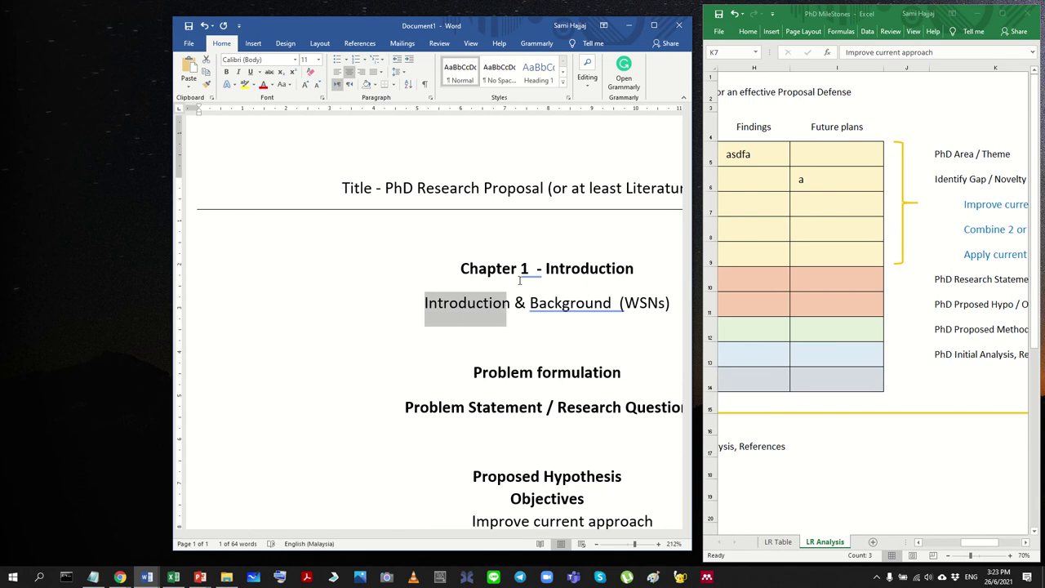
key(shift+Right)
key(shift+Right)
key(shift+Right)
key(BackSpace)
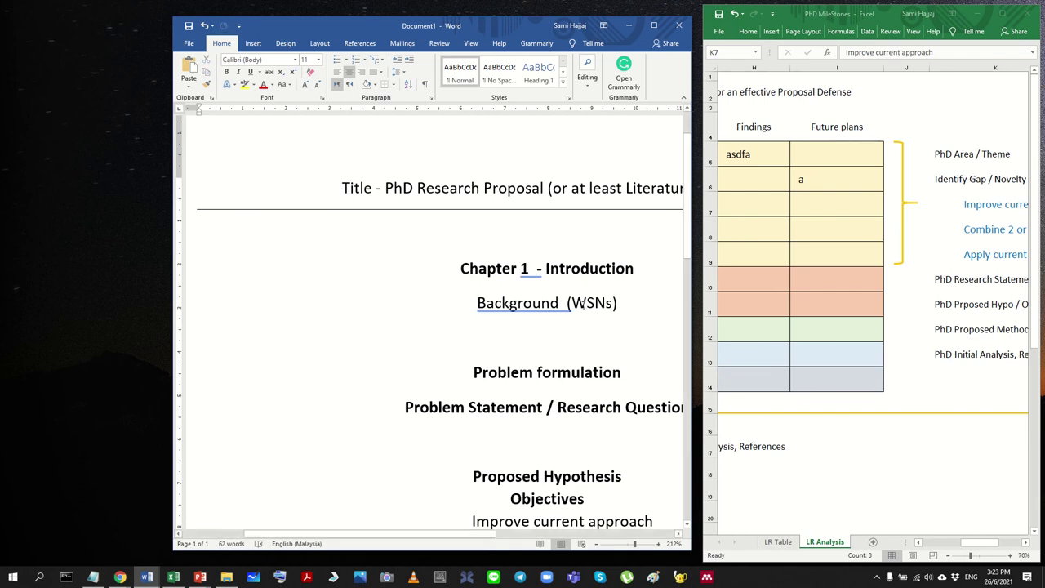
Step: Delete "(WSNs)" after "Background" and remove the blank line before "Problem formulation"
drag(568, 303, 630, 303)
key(Delete)
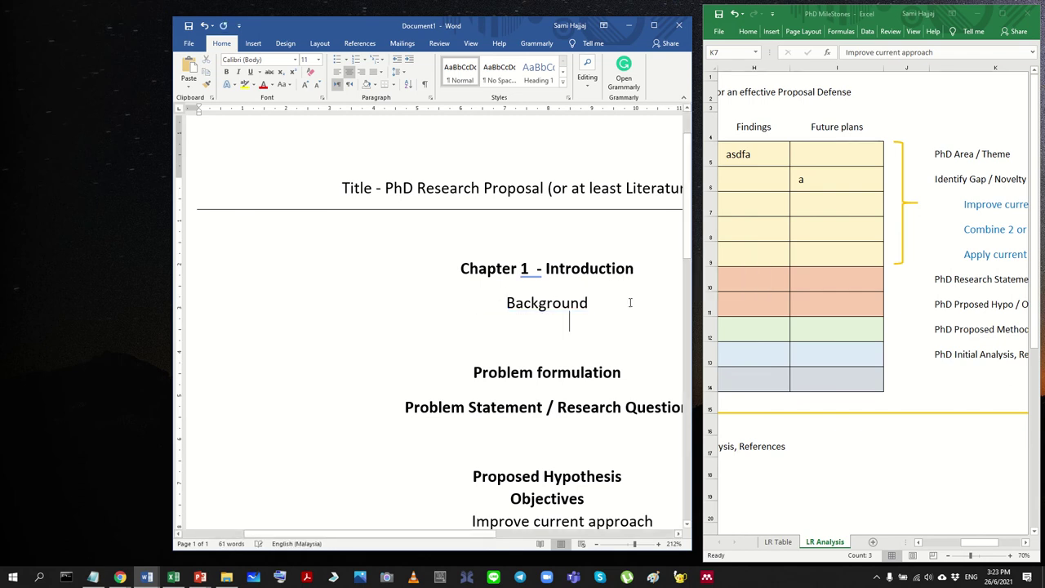
key(Down)
key(Down)
key(Return)
key(BackSpace)
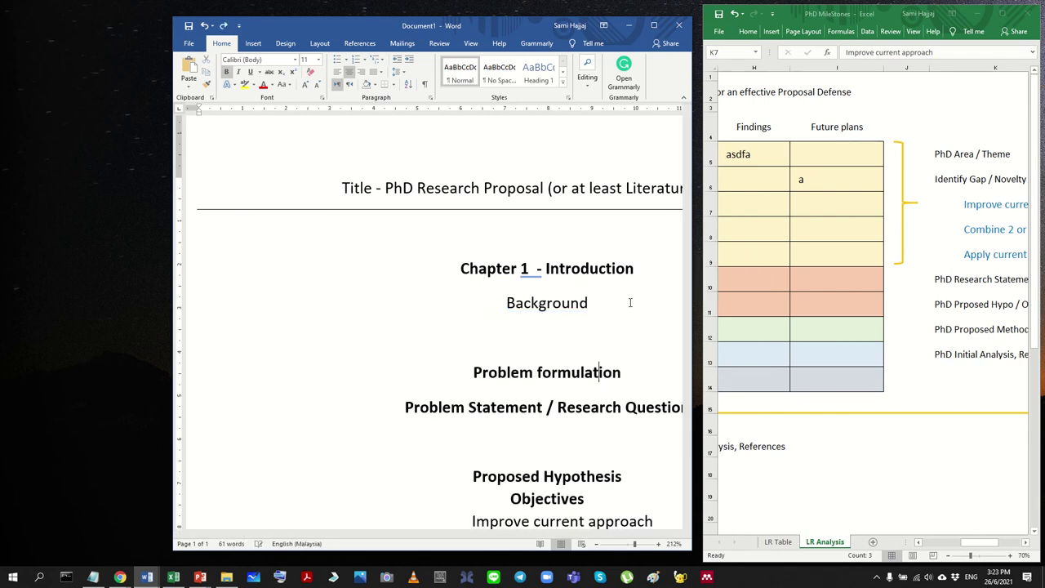
key(Up)
key(ctrl+l)
key(BackSpace)
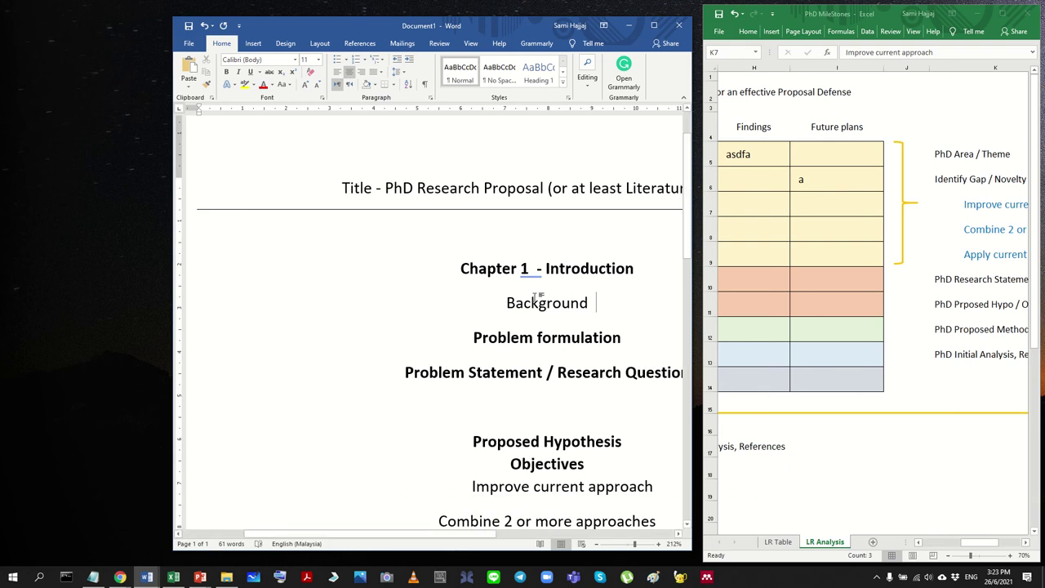
Step: Make "Background" bold and remove the blank line between "Problem Statement / Research Question" and "Proposed Hypothesis"
drag(560, 304, 492, 312)
double_click(519, 26)
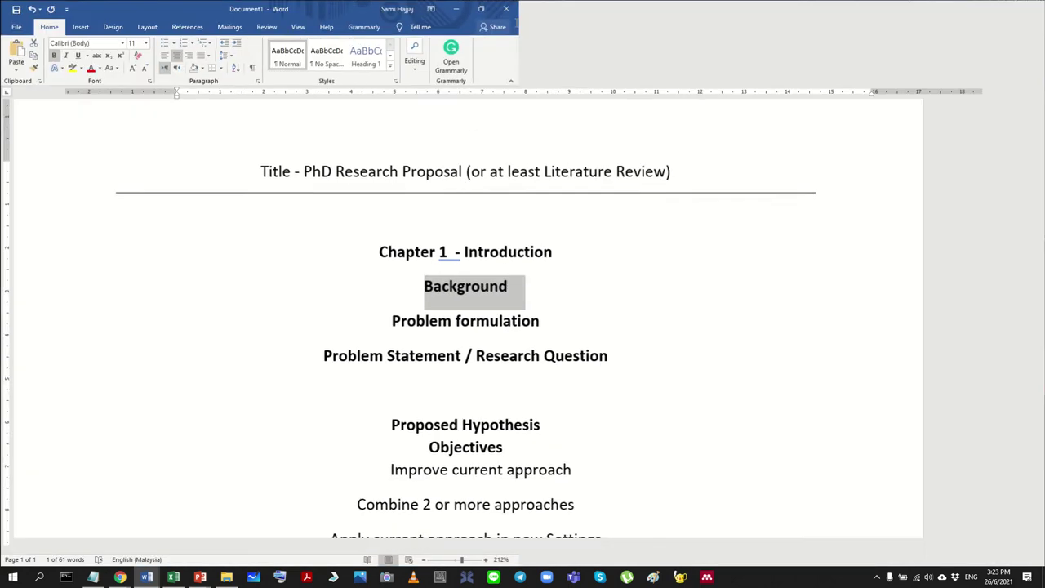
scroll(660, 357, down, 1)
click(516, 355)
key(Up)
key(Up)
key(Up)
key(End)
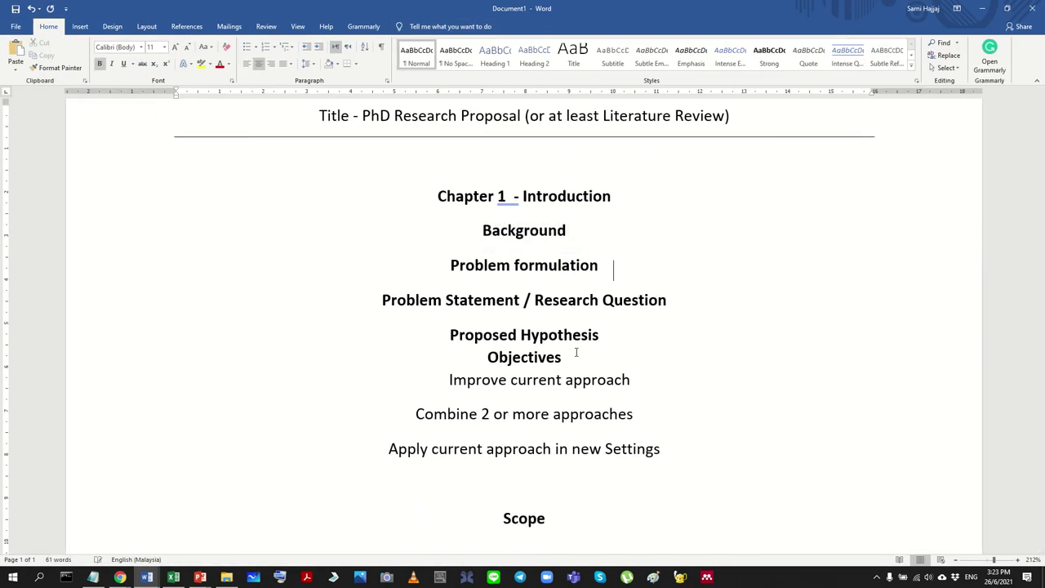
Step: Left-align all outline lines from "Background" down to "Scope"
key(shift+Down)
key(shift+Down)
key(shift+Down)
key(shift+Down)
key(shift+Down)
key(shift+Down)
key(shift+Down)
key(shift+Down)
key(shift+Down)
key(shift+Down)
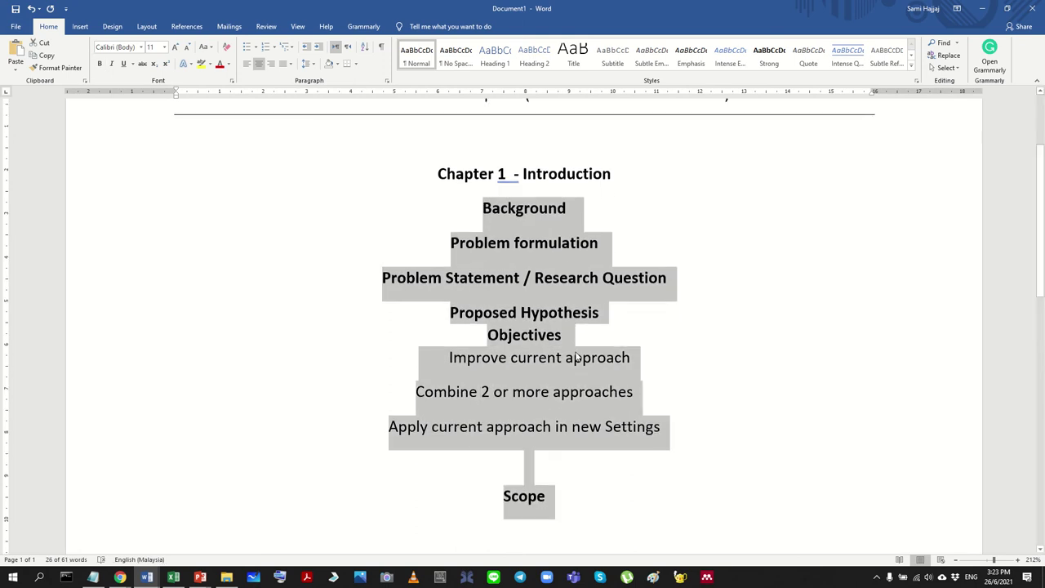
key(ctrl+l)
Step: Number the "Background" heading as 1.1
key(Left)
text(1.)
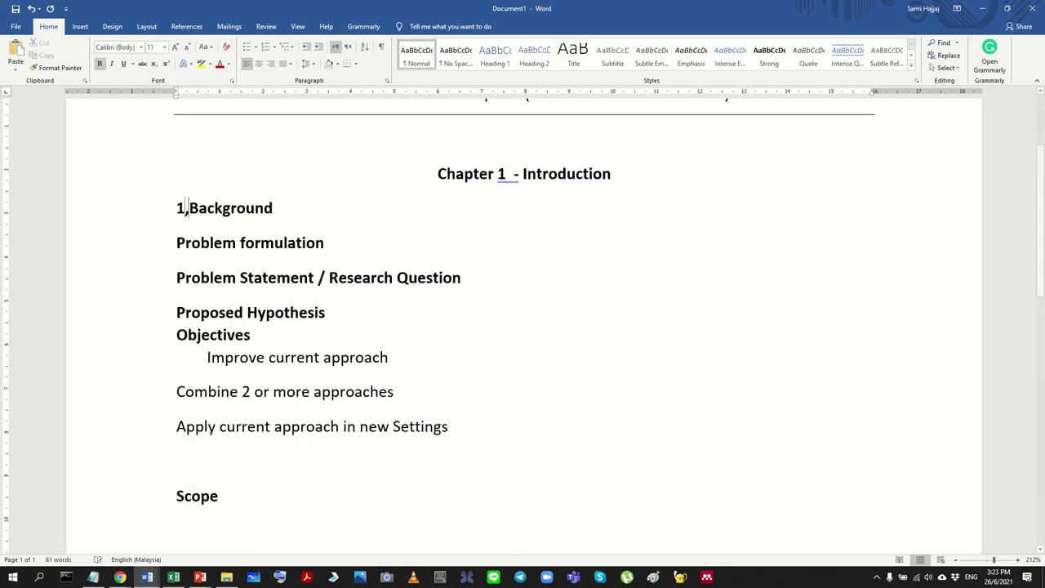
text(1)
key(BackSpace)
key(BackSpace)
text(1 )
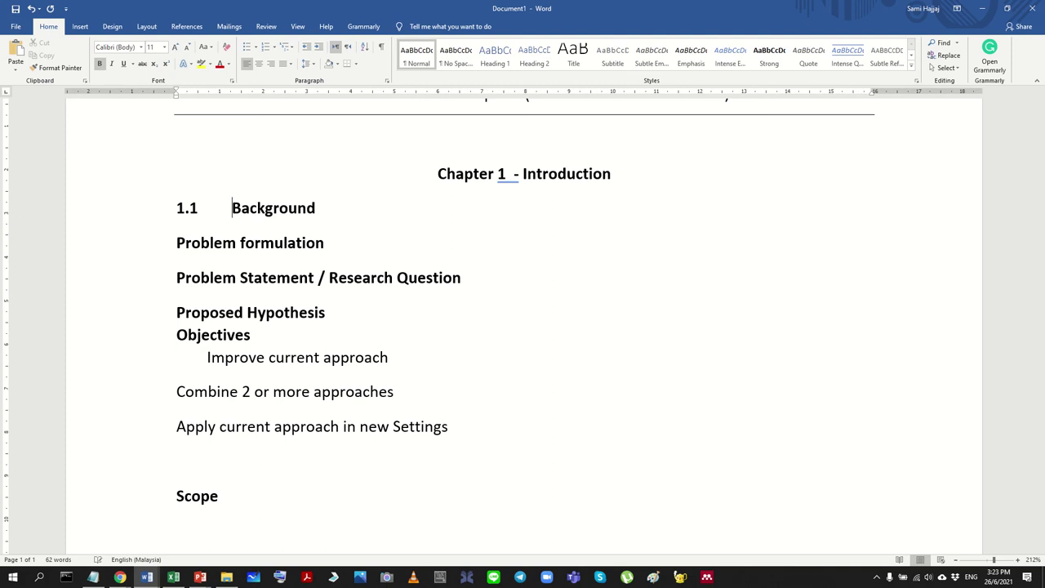
Step: Try to number "Problem formulation" by hand as "1. 2" and join the following heading to its line
text(1. 1)
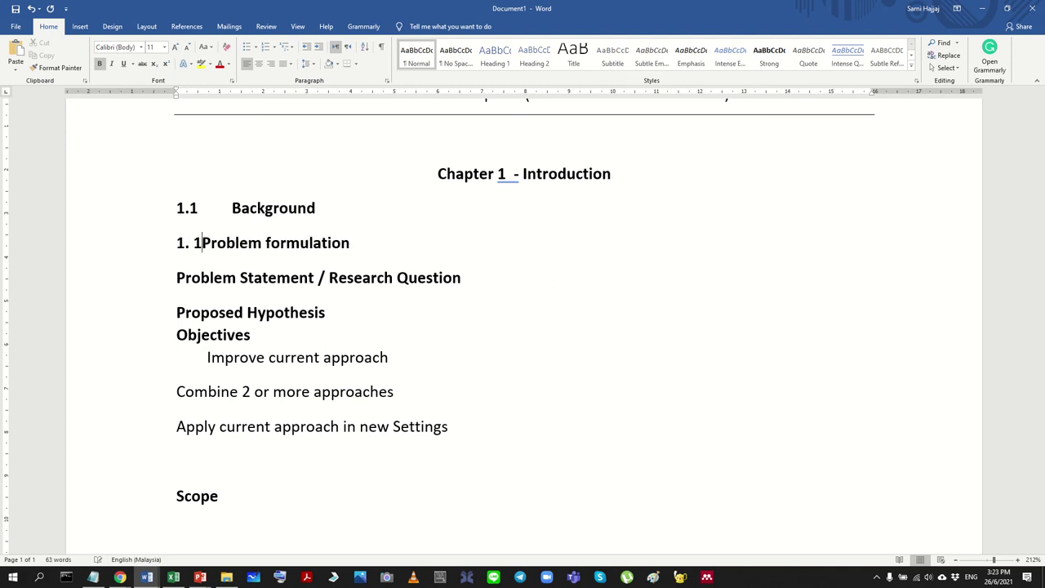
key(BackSpace)
key(BackSpace)
key(BackSpace)
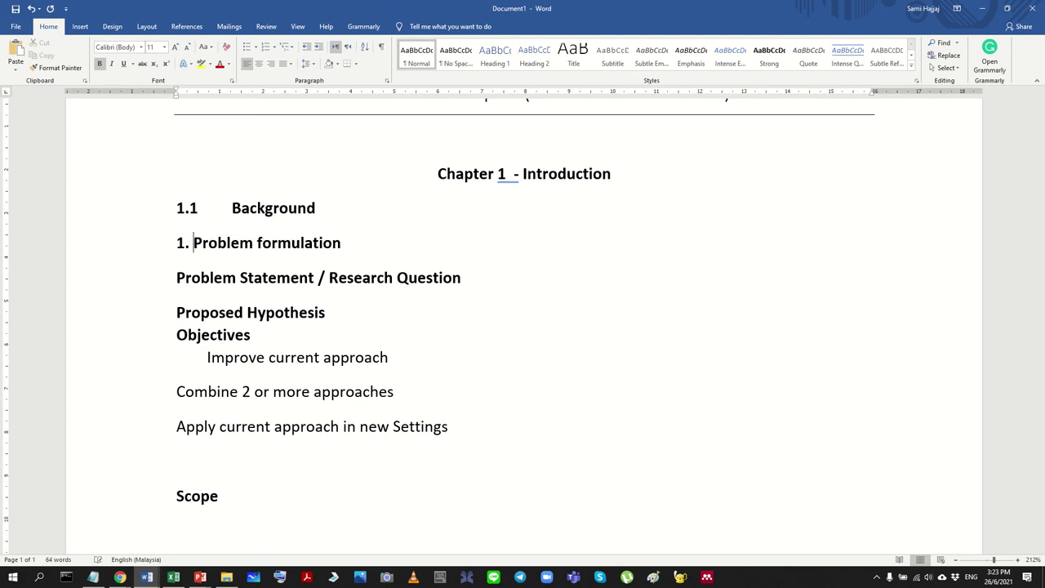
text(2)
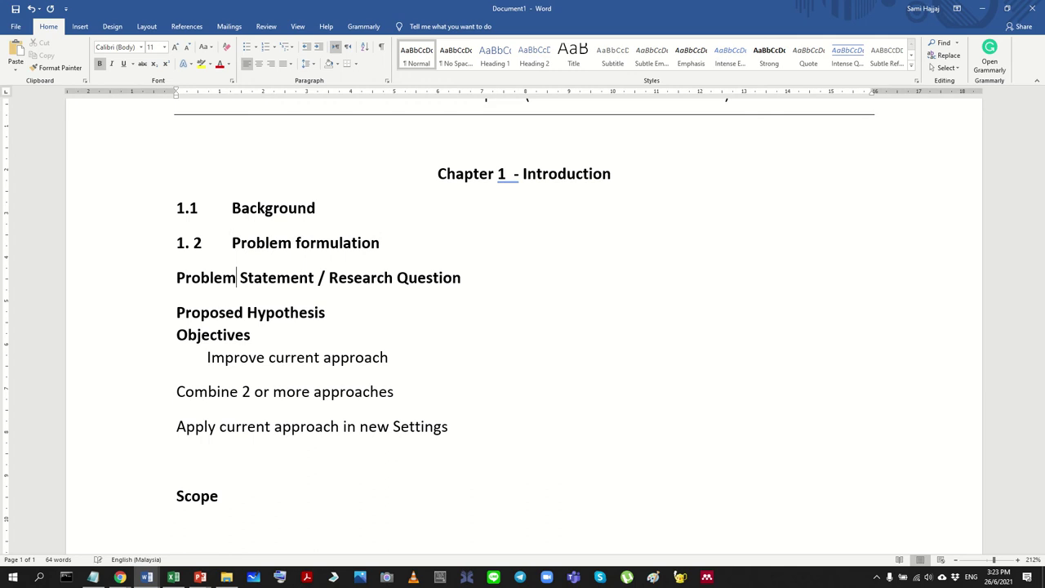
click(380, 242)
key(Delete)
Step: Undo the joined heading and the hand-entered number edits on the "Problem formulation" line
key(ctrl+z)
key(ctrl+z)
key(ctrl+z)
key(ctrl+z)
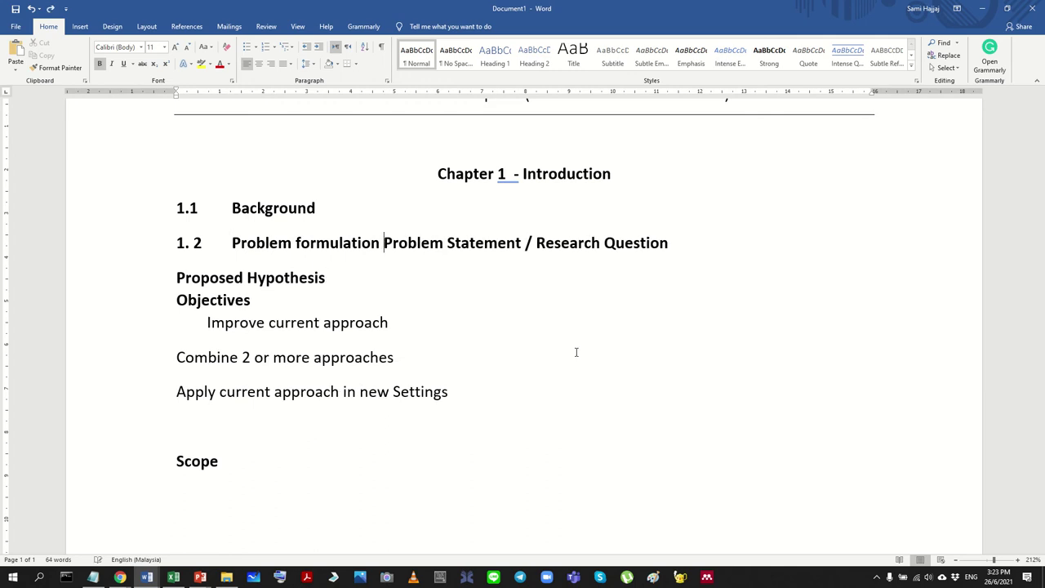
key(ctrl+z)
key(ctrl+z)
key(ctrl+z)
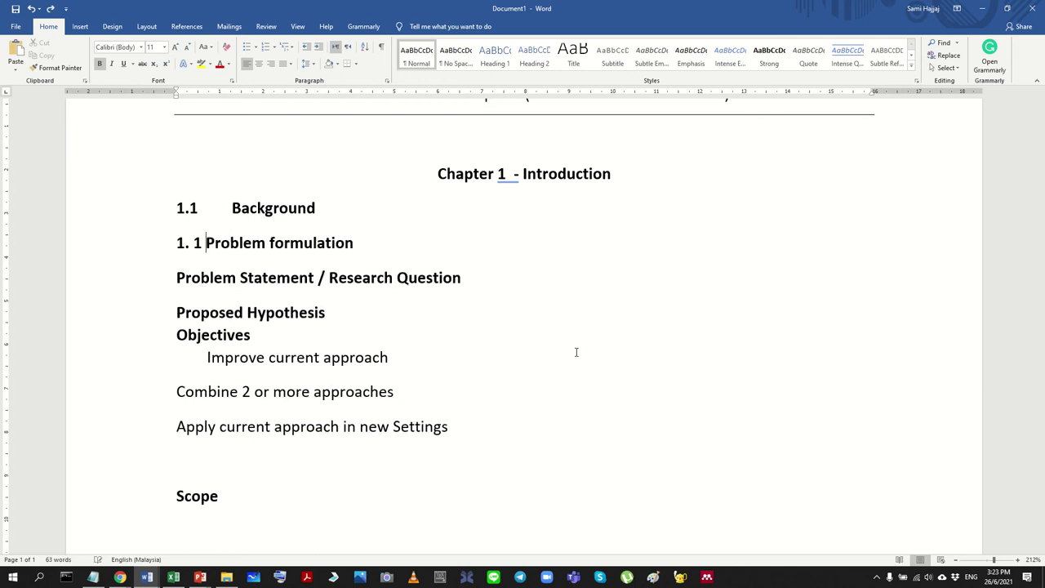
Step: Continue the automatic numbering with "Problem formulation" as 1.2 and "Problem Statement / Research Question" as sub-item 1.2.1
key(BackSpace)
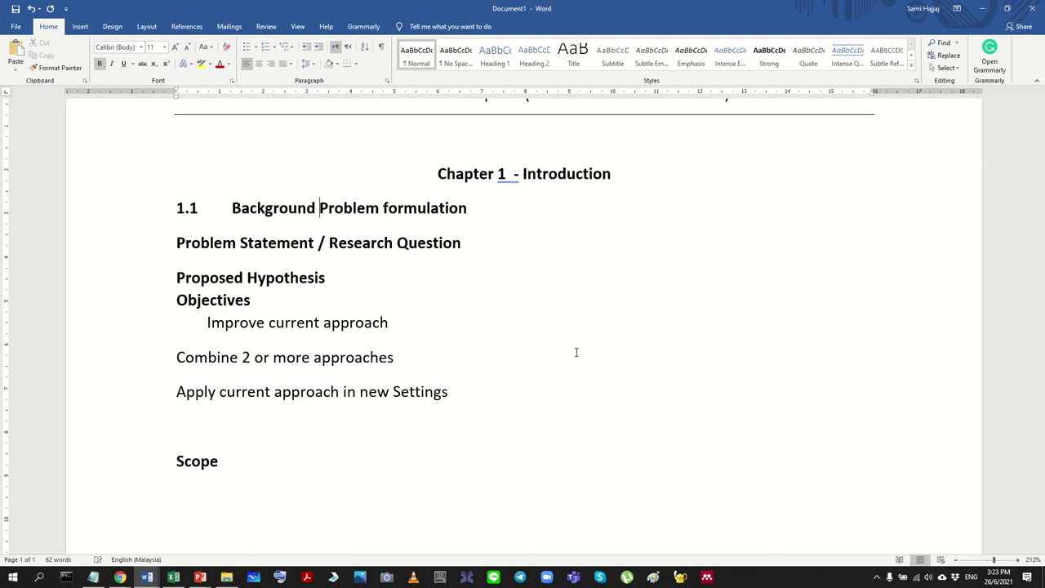
key(Return)
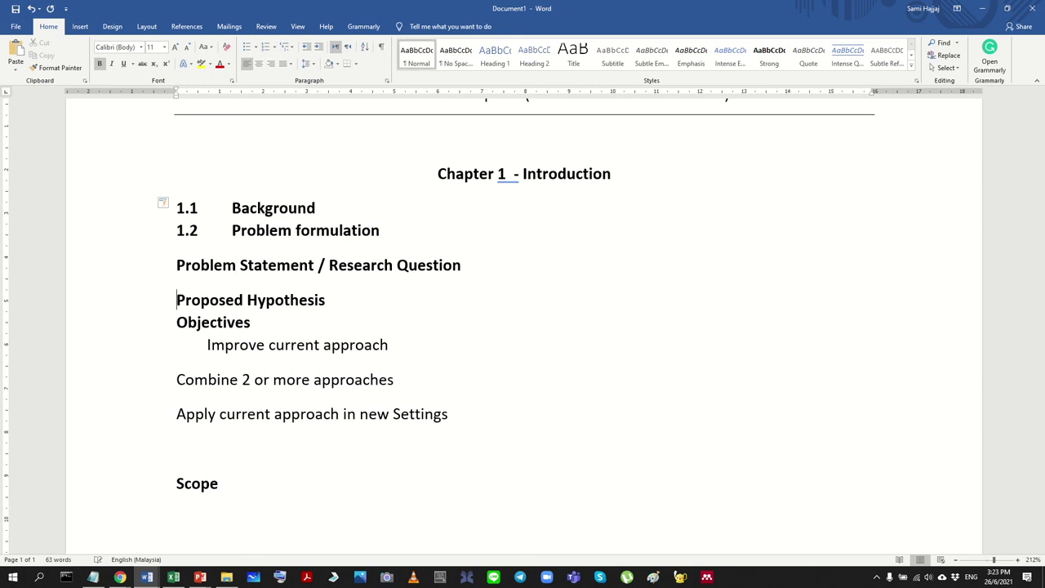
key(BackSpace)
key(Return)
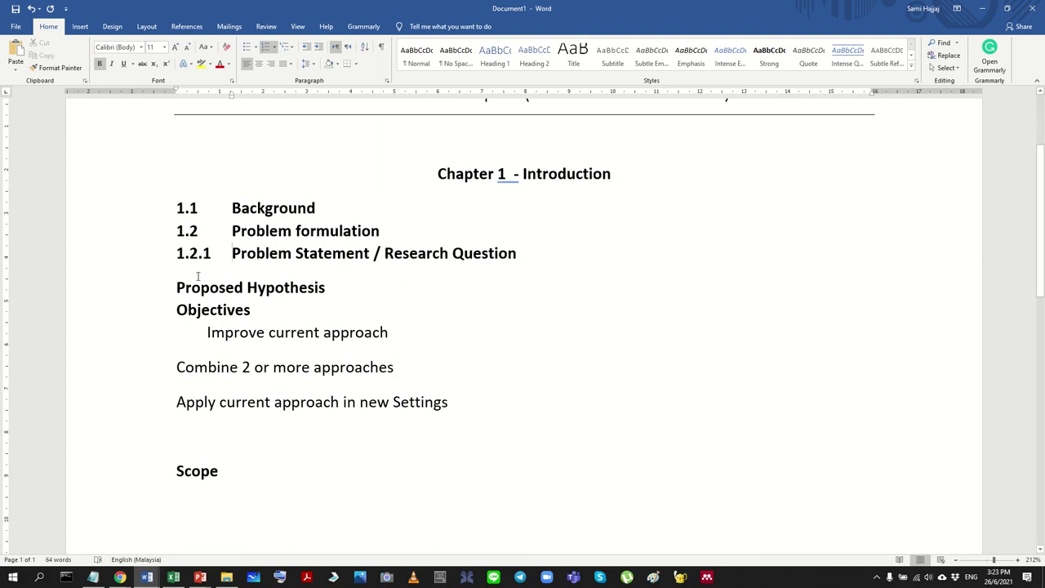
Step: Indent the number of the "Problem Statement / Research Question" heading by about 0.5 cm
click(180, 253)
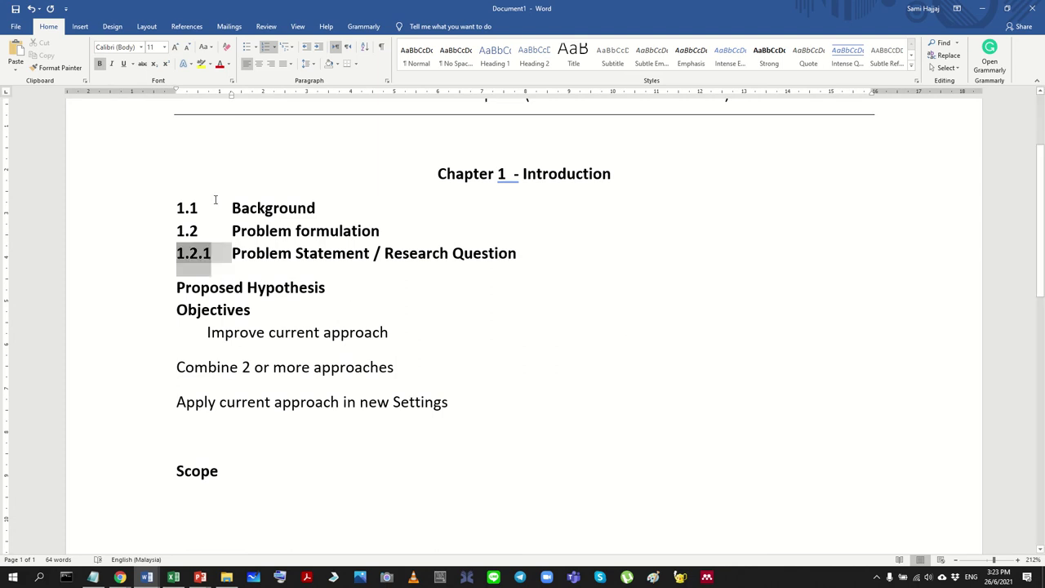
click(278, 253)
drag(177, 92, 201, 92)
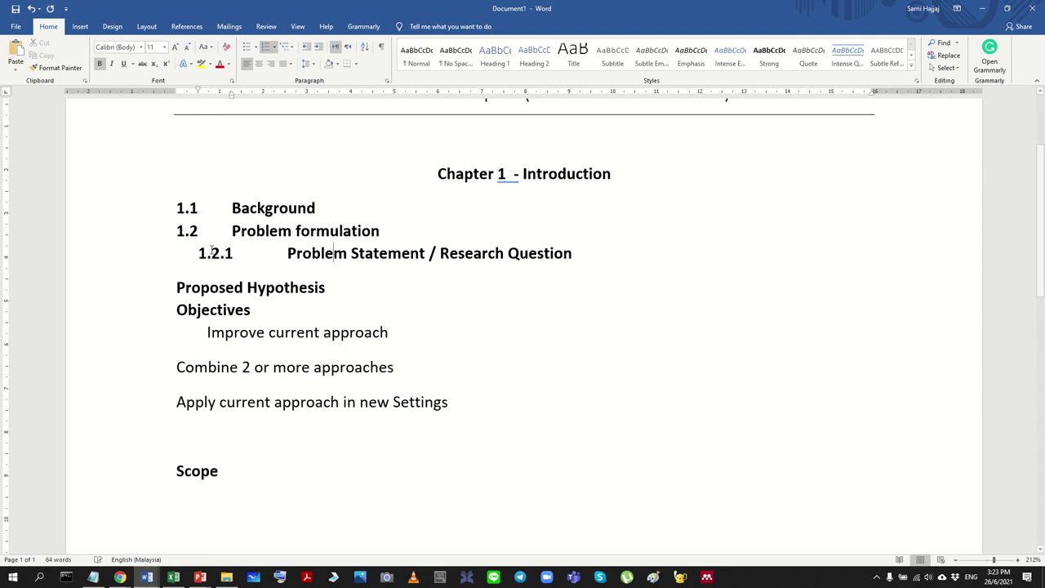
Step: Add "Proposed Hypothesis" to the numbered list as main-level item 1.3, keeping "Question" spelled in full above it
click(178, 288)
key(BackSpace)
key(BackSpace)
key(Return)
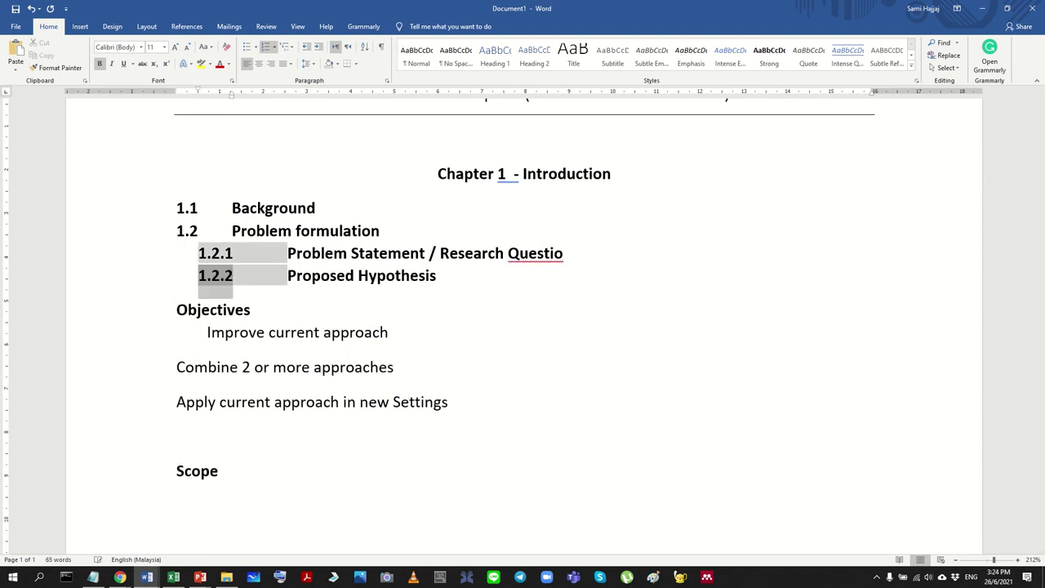
text(n)
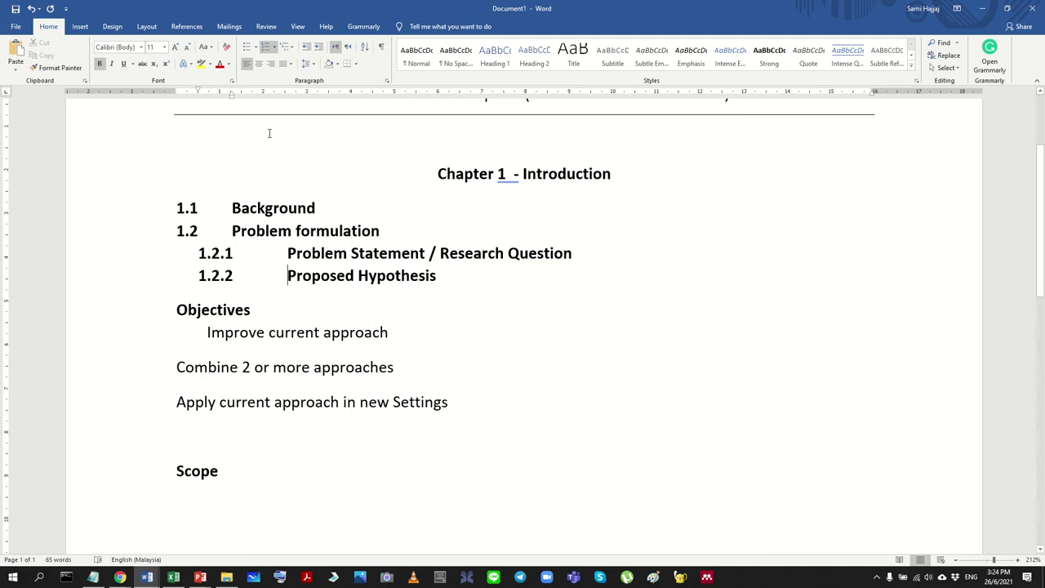
click(307, 47)
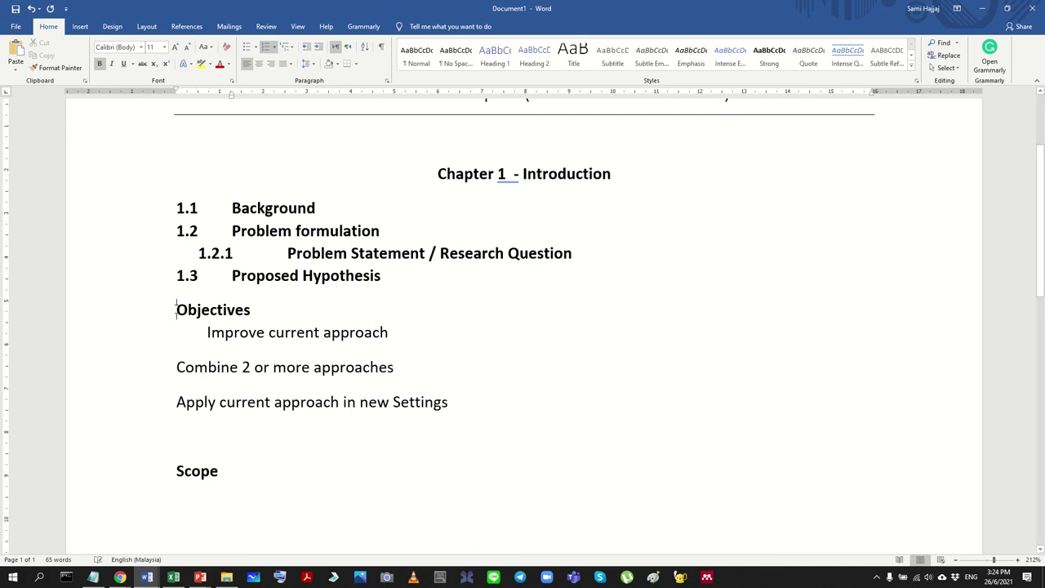
Step: Number "Objectives" as indented sub-item 1.3.1 under "Proposed Hypothesis" and insert empty lines below it
key(BackSpace)
key(Return)
key(Down)
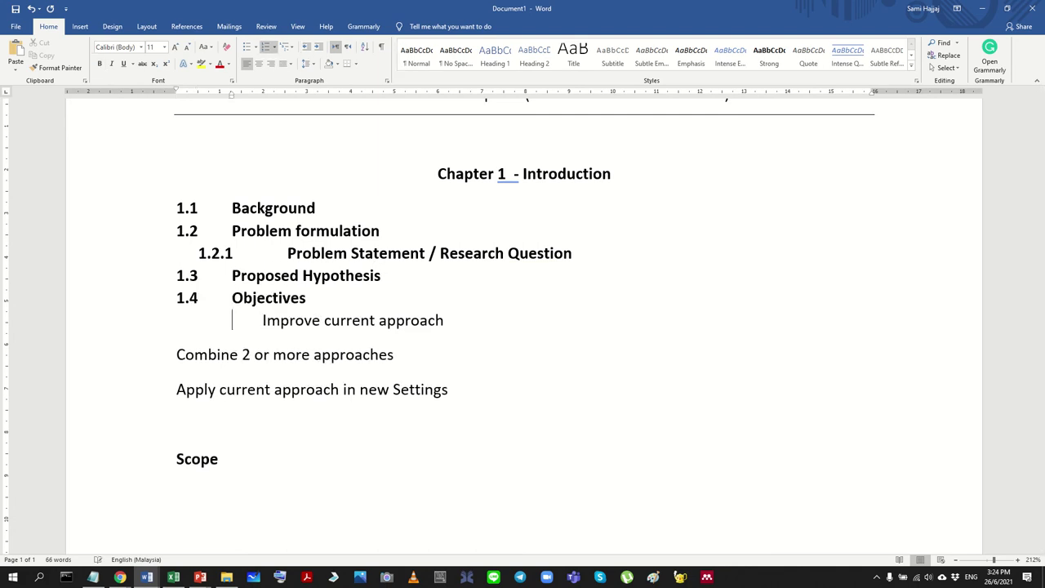
key(Return)
key(Return)
key(Up)
key(Up)
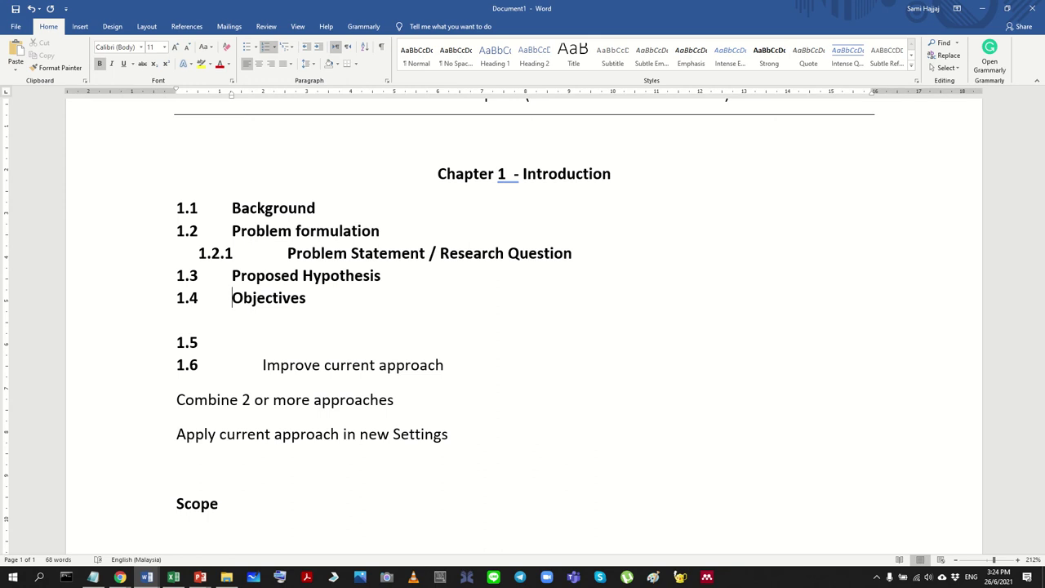
key(Tab)
mouse_move(177, 90)
mouse_down()
mouse_move(211, 92)
mouse_move(199, 91)
mouse_up()
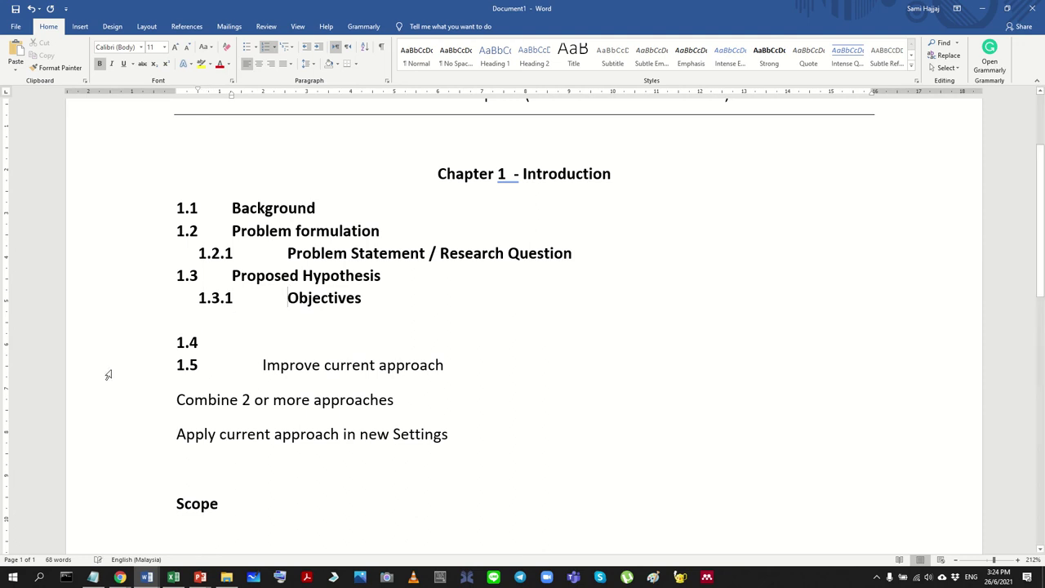
Step: Remove the numbering from the empty item and from "Improve current approach" below "Objectives"
key(BackSpace)
key(Return)
key(Down)
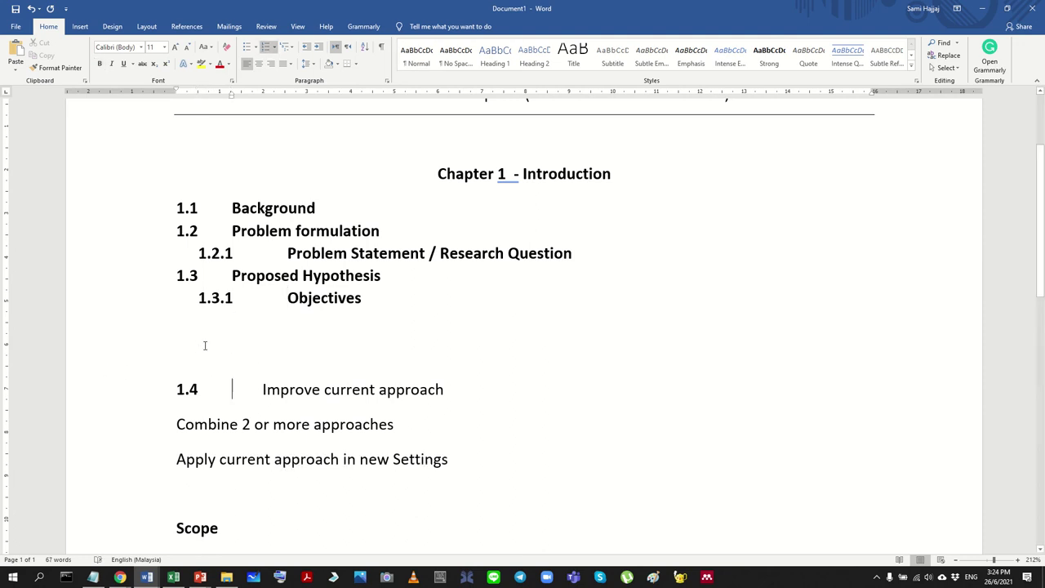
key(Down)
key(Up)
key(BackSpace)
Step: Copy the three approach lines, from "Improve current approach" to "Apply current approach in new Settings", and delete them above "Scope"
key(shift+Down)
key(shift+Down)
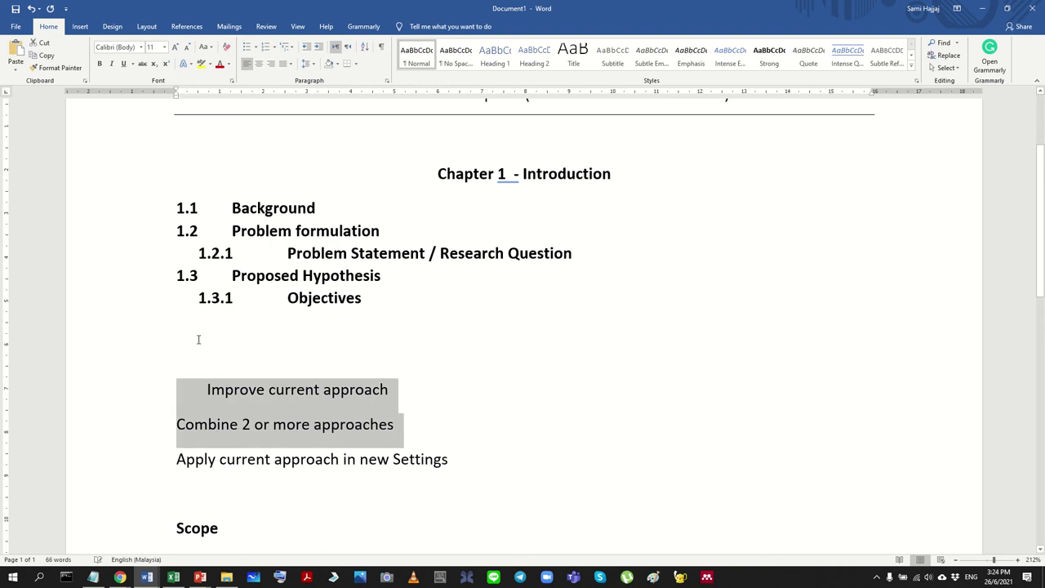
key(shift+Down)
key(ctrl+c)
key(BackSpace)
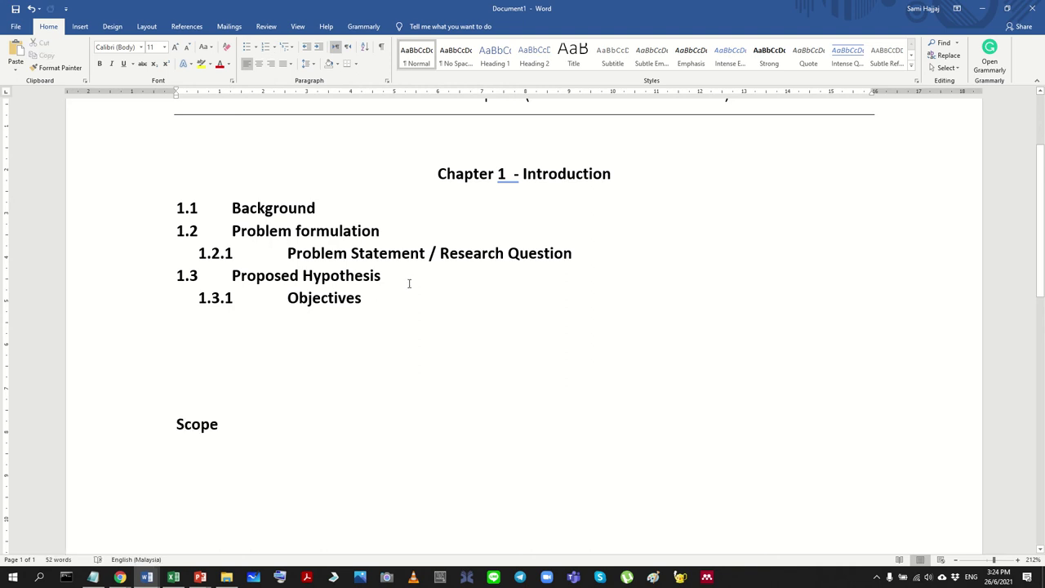
Step: Paste the three copied approach lines on a new line directly below "Objectives"
click(409, 283)
key(Return)
key(ctrl+v)
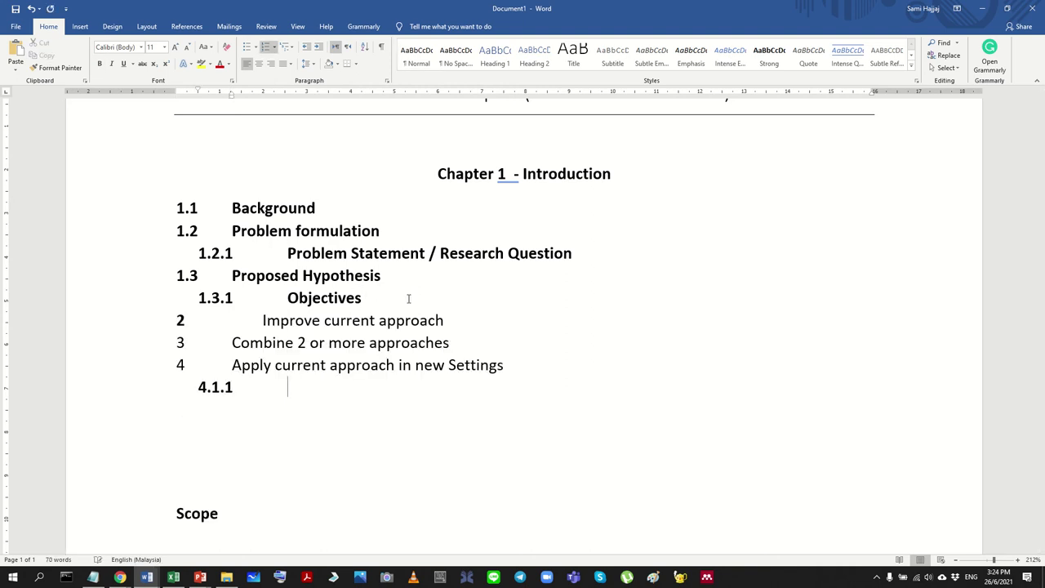
Step: Remove the leading spaces before "Improve current approach" and delete the empty numbered item after the pasted lines
key(Delete)
key(Delete)
key(Delete)
key(Delete)
key(Delete)
key(Delete)
key(Delete)
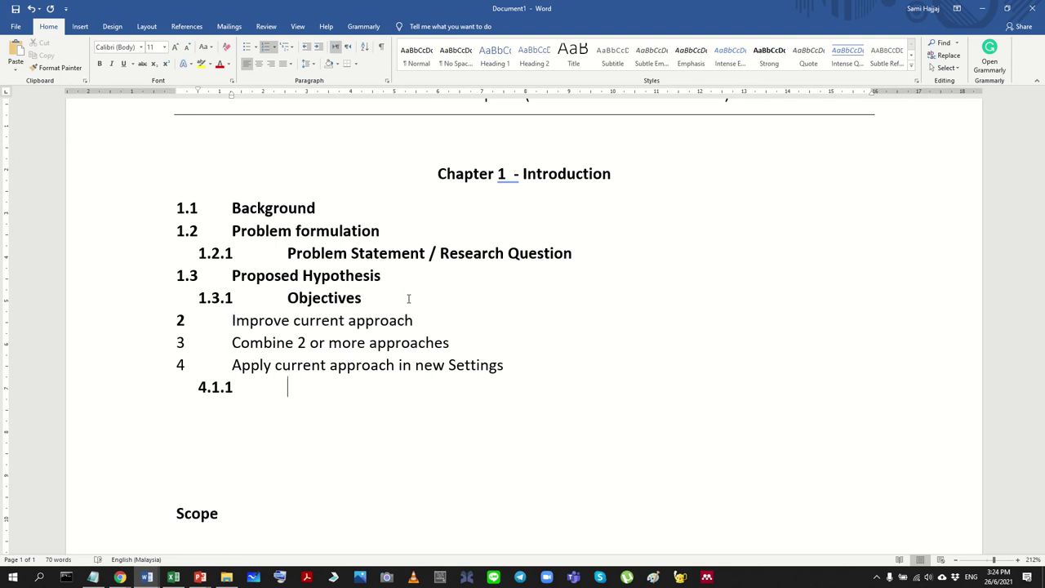
key(BackSpace)
key(BackSpace)
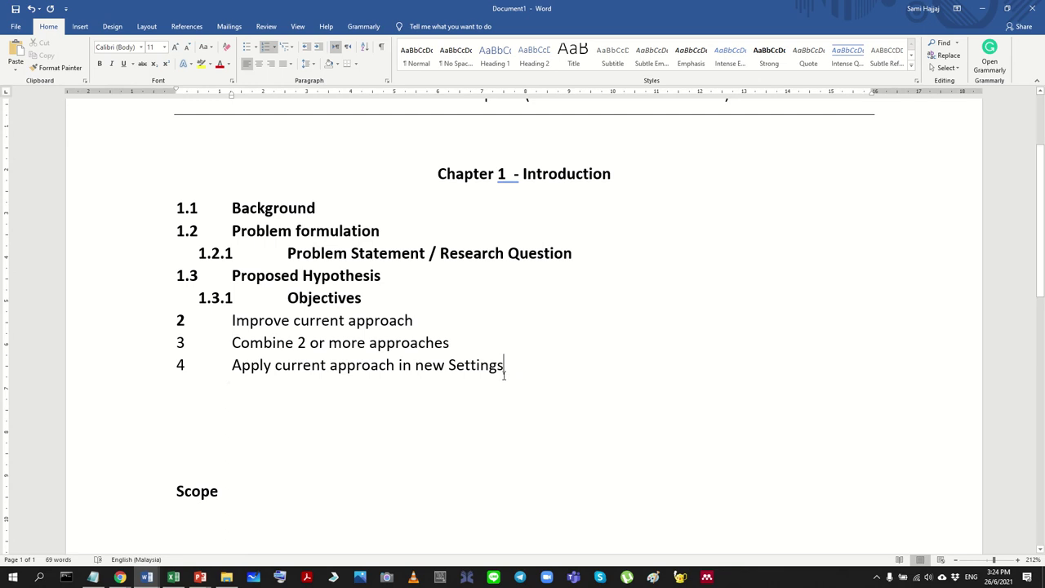
drag(504, 374, 210, 318)
text(`)
key(Tab)
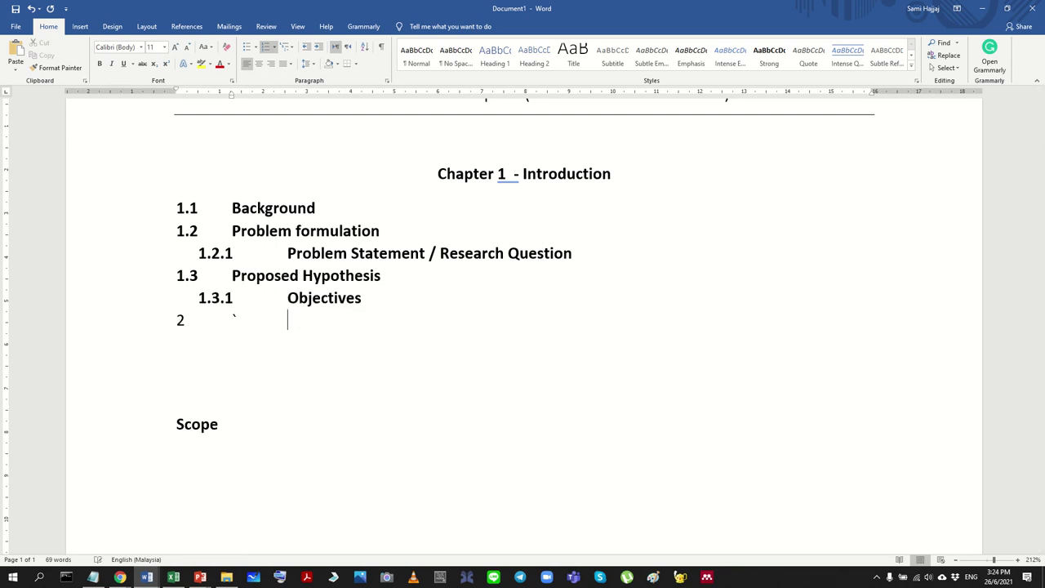
key(ctrl+z)
Step: Delete the three pasted approach lines below "Objectives" and indent the remaining unnumbered blank line
click(397, 399)
drag(397, 399, 130, 328)
key(BackSpace)
key(Tab)
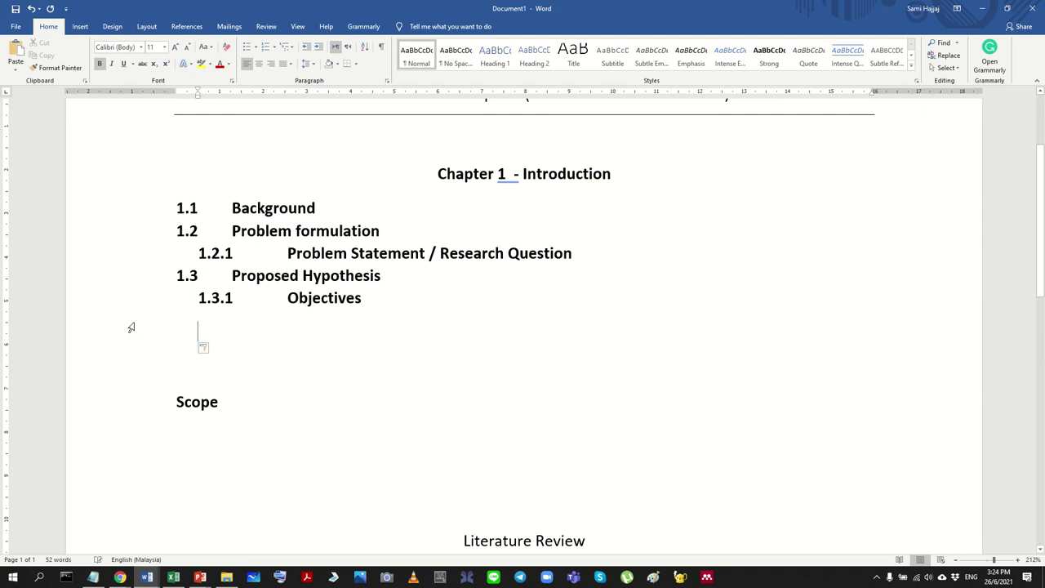
Step: Delete the blank lines between "Objectives" and "Scope" and make "Scope" the numbered sub-item following "Objectives"
key(Tab)
key(Down)
key(Down)
key(BackSpace)
key(BackSpace)
key(BackSpace)
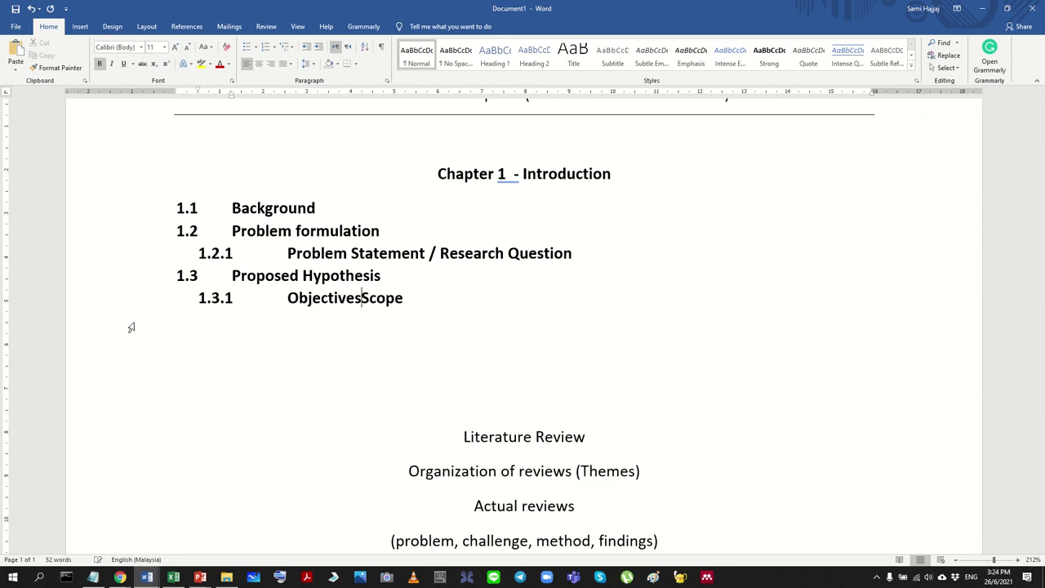
key(Return)
key(End)
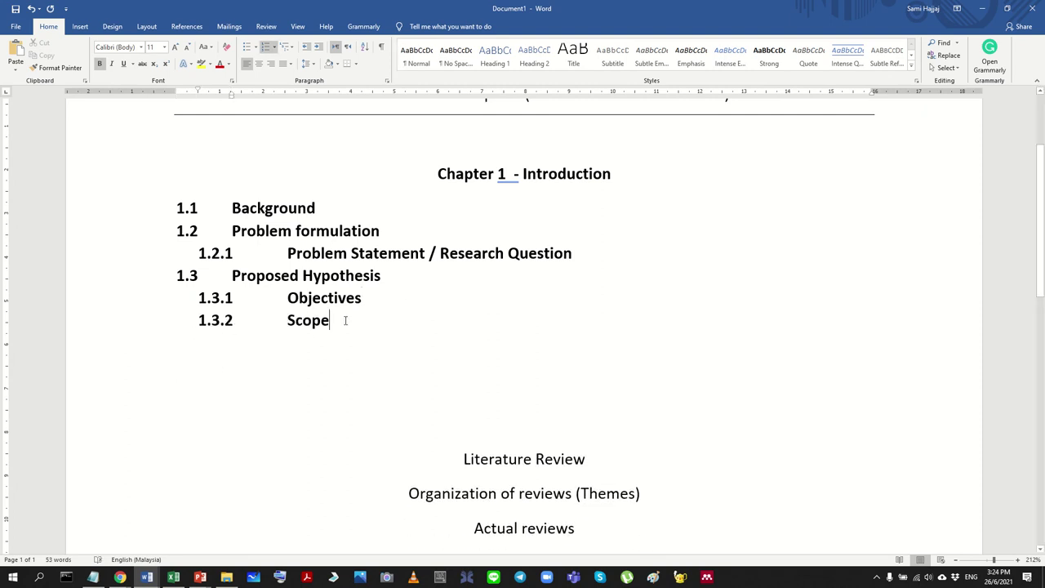
Step: Add a numbered sub-item reading "Organization of this thesis" below "Scope"
key(Return)
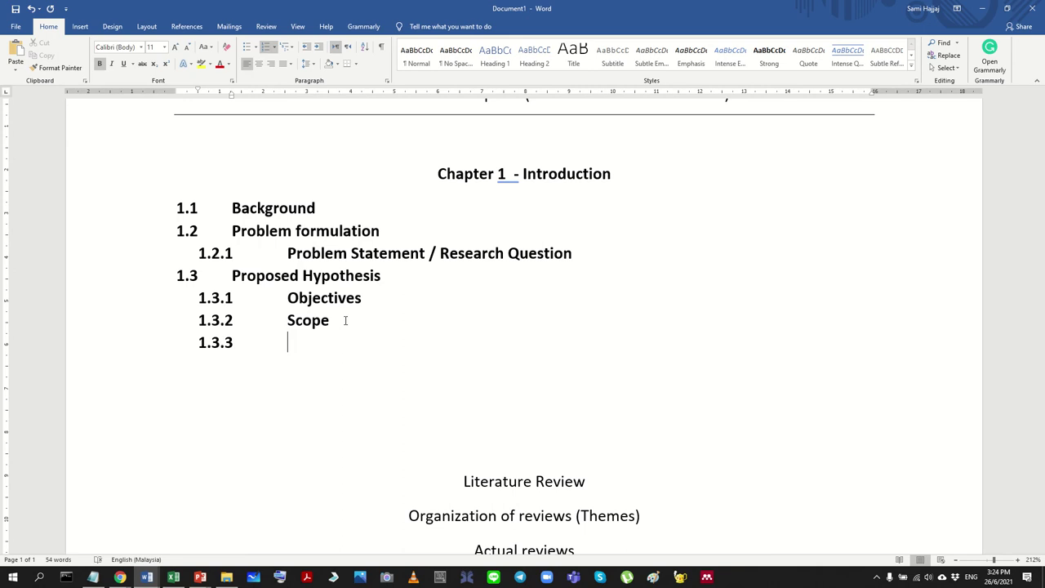
text(Organizatiuon)
key(BackSpace)
key(BackSpace)
key(BackSpace)
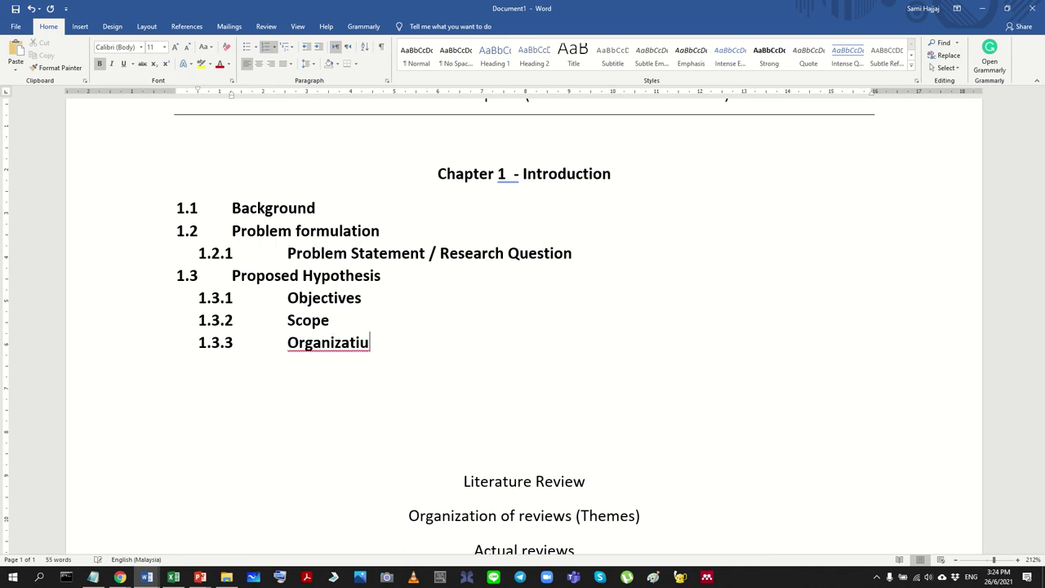
key(BackSpace)
text(on of th)
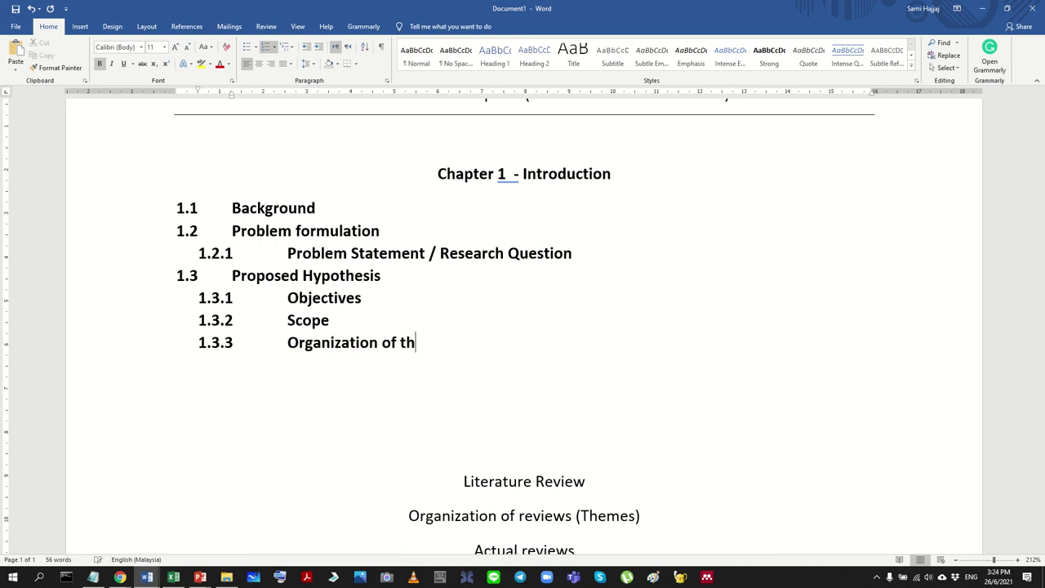
key(BackSpace)
text(th)
key(BackSpace)
key(BackSpace)
key(BackSpace)
text(this rth)
key(BackSpace)
key(BackSpace)
key(BackSpace)
text(thesis,)
key(Return)
key(shift+Tab)
key(BackSpace)
Step: Delete the "Organization of this thesis" item from the outline
key(Up)
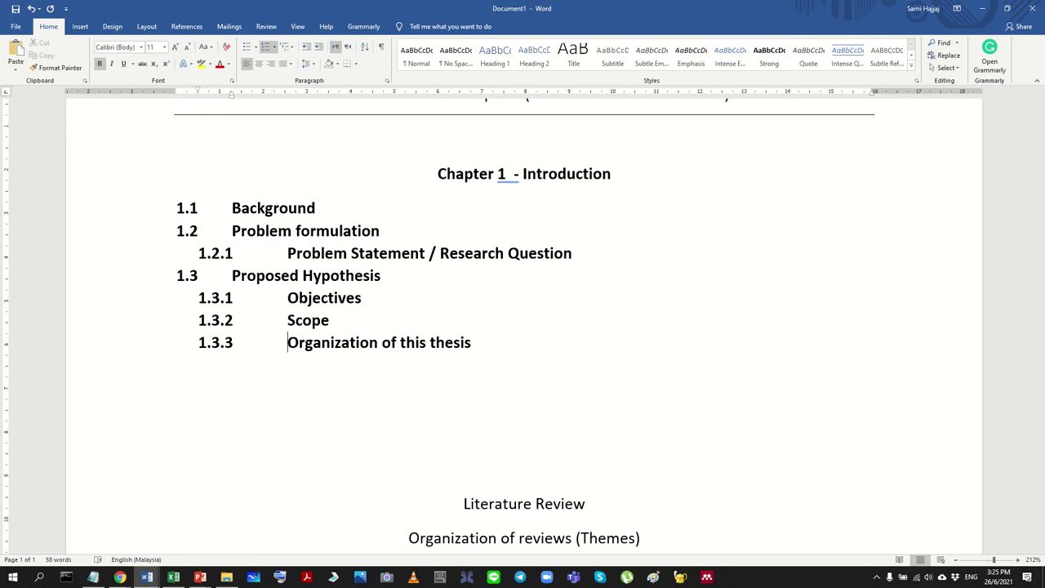
key(shift+Down)
key(Delete)
key(Up)
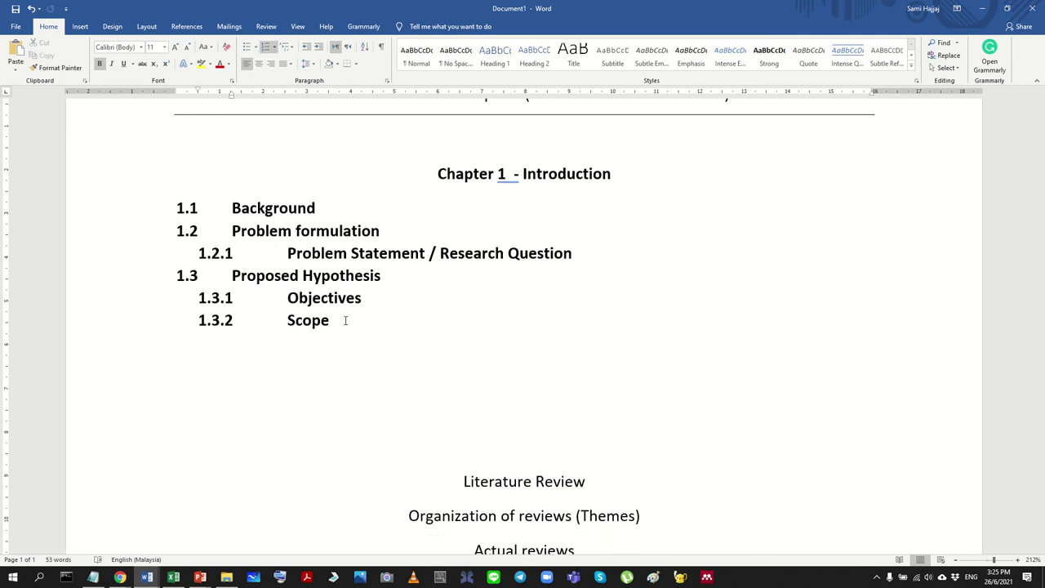
Step: Append "(optional for proposal, must for thesis)" to the "Scope" heading
key(shift+Down)
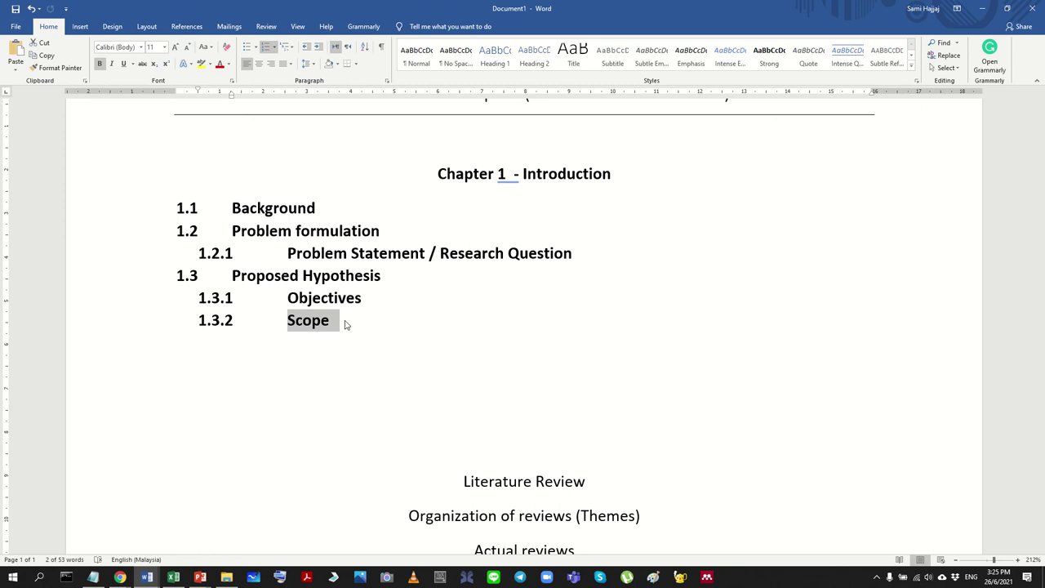
key(Right)
key(Left)
key(Left)
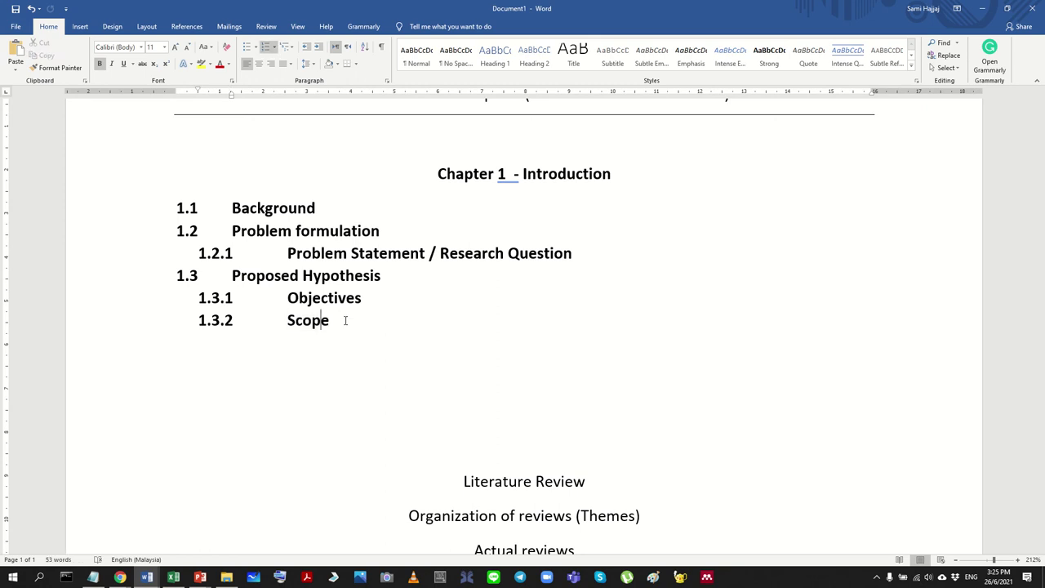
text(()ptiopa)
key(BackSpace)
key(BackSpace)
text(nL)
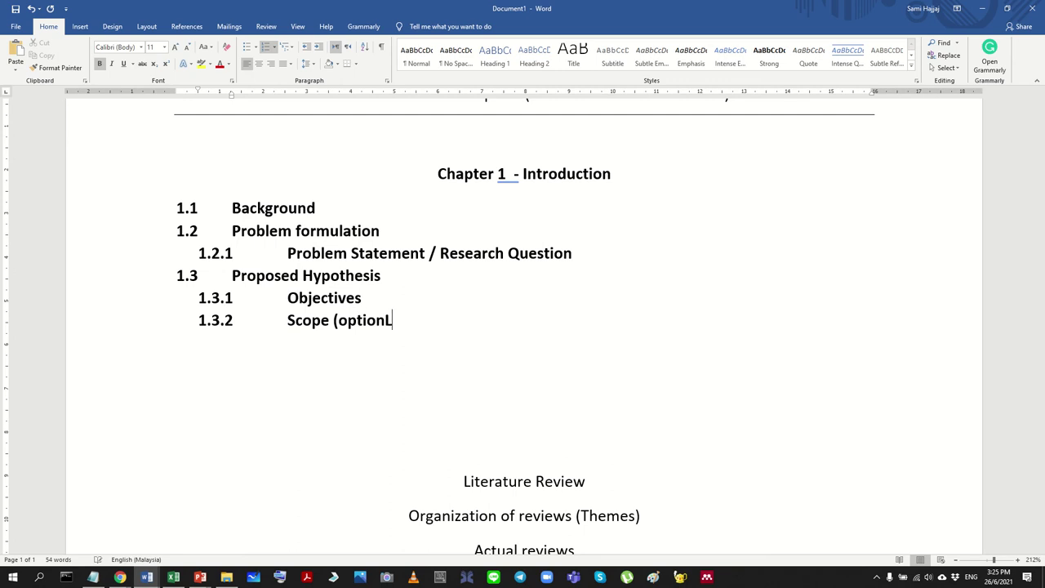
text())
key(BackSpace)
text(al for theis)
key(BackSpace)
key(BackSpace)
key(BackSpace)
key(BackSpace)
key(BackSpace)
text(proposal)
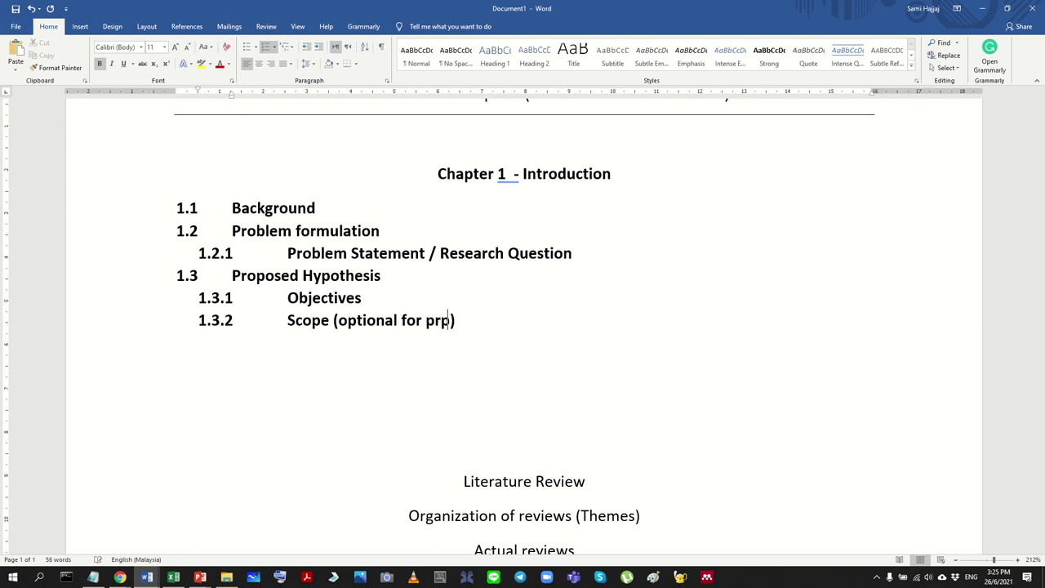
text(, must for the)
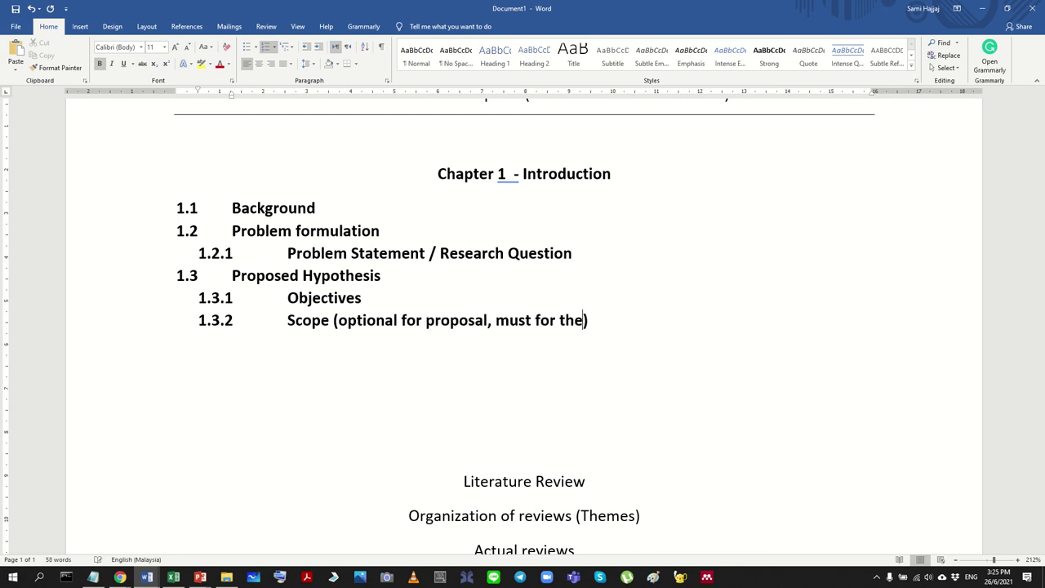
text(is)
key(BackSpace)
key(BackSpace)
text(sis)
Step: Add an unnumbered blank line without indentation below the "Scope" item
triple_click(345, 321)
key(Left)
key(End)
key(Return)
key(BackSpace)
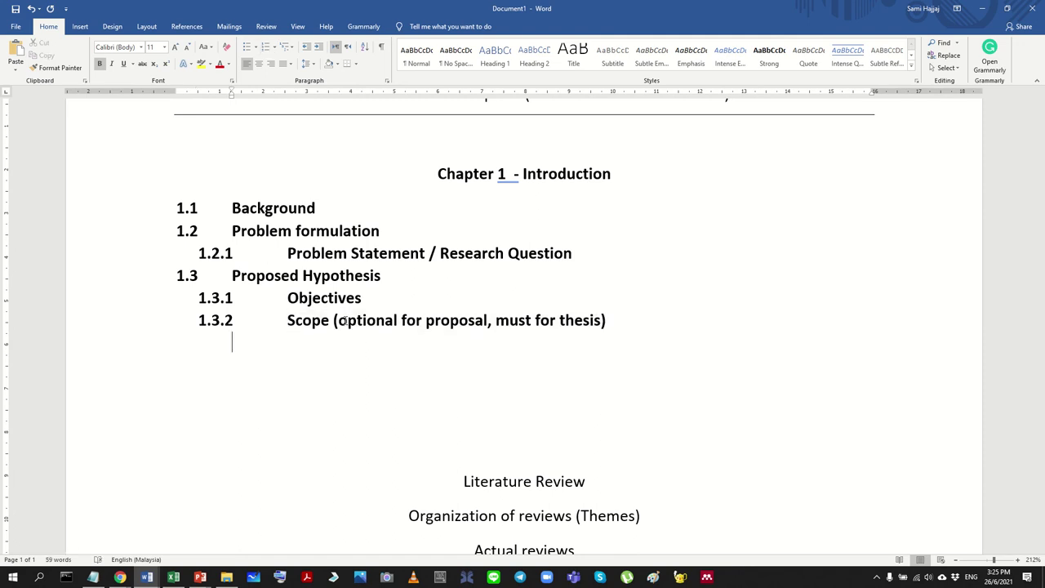
key(BackSpace)
key(Return)
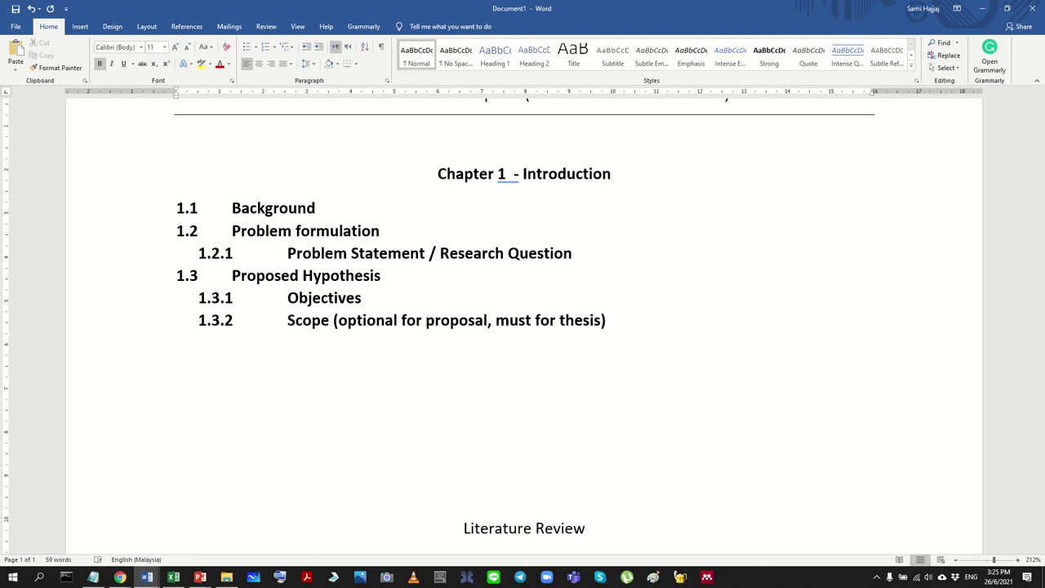
Step: Set the hanging indent of "Problem Statement / Research Question" to about 1.5 cm and copy its formatting to the "Objectives" and "Scope" items
click(290, 245)
drag(232, 95, 243, 98)
key(ctrl+z)
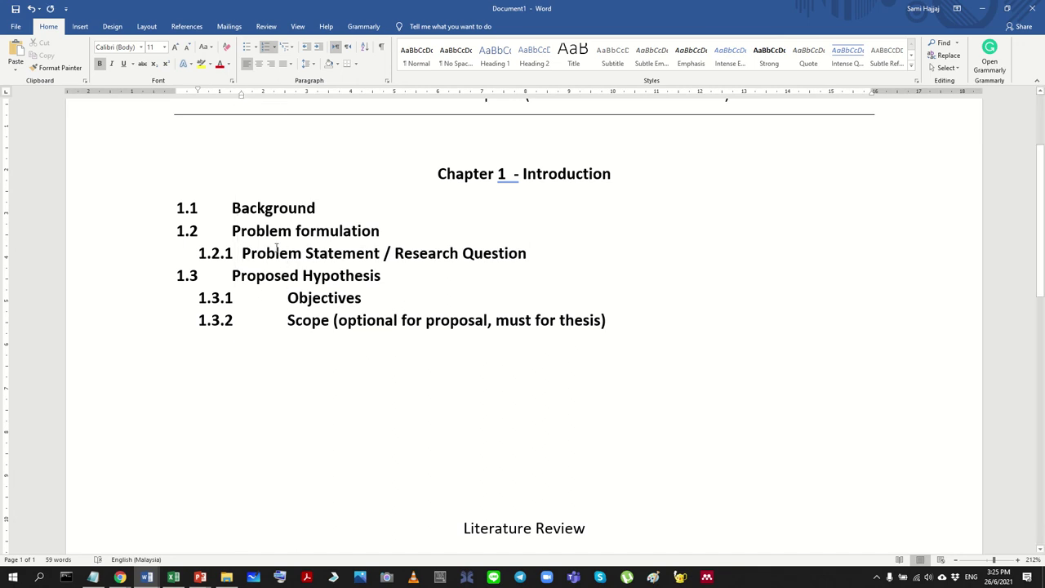
click(53, 67)
drag(603, 319, 156, 294)
click(346, 365)
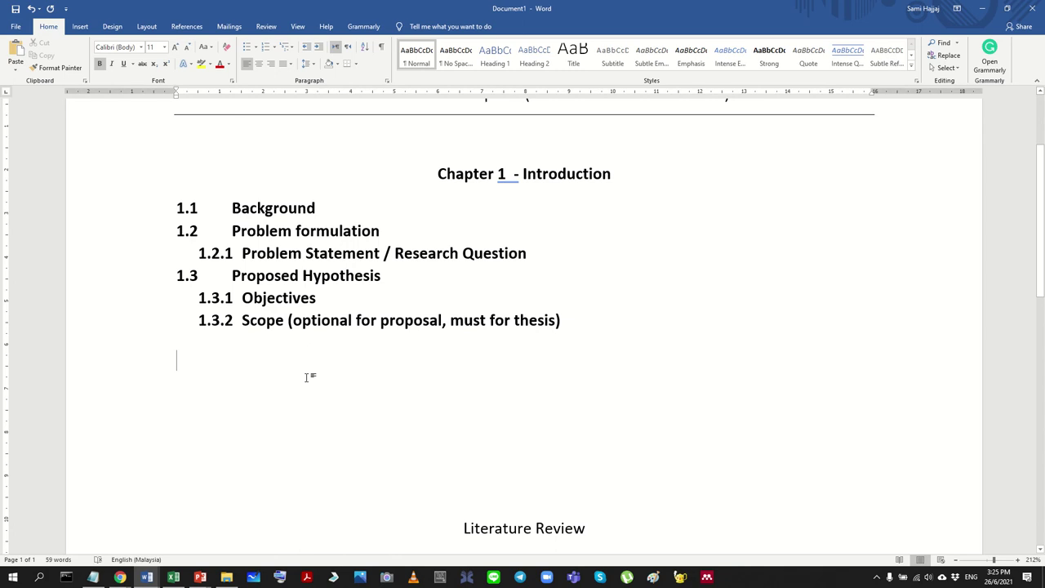
key(Return)
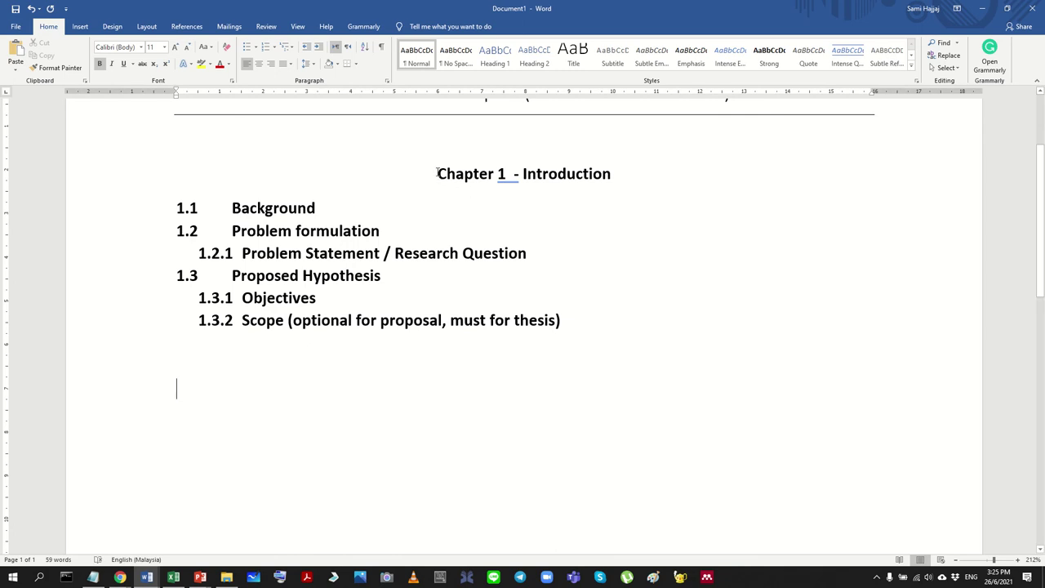
Step: Remove the blank line above the "Chapter 1 - Introduction" title and left-align the title
click(437, 172)
key(BackSpace)
key(ctrl+l)
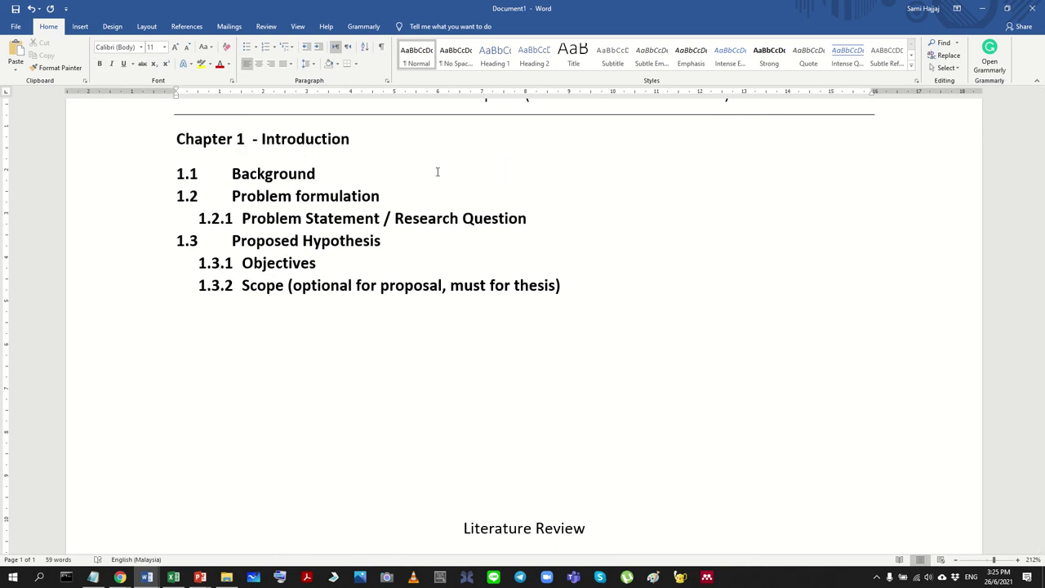
Step: Copy the "Chapter 1 - Introduction" title with its "Background" and "Problem formulation" headings and paste them below the "Scope" item
key(shift+Down)
key(shift+Down)
key(shift+Down)
key(shift+Down)
key(shift+Down)
key(shift+Up)
key(shift+Up)
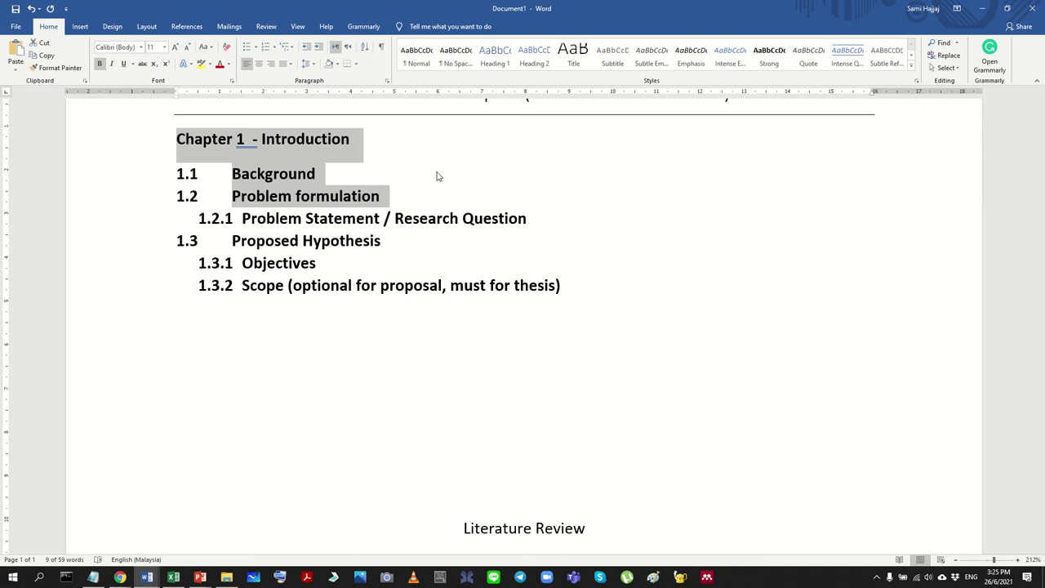
key(ctrl+c)
key(Down)
key(Down)
key(Down)
key(Down)
key(ctrl+v)
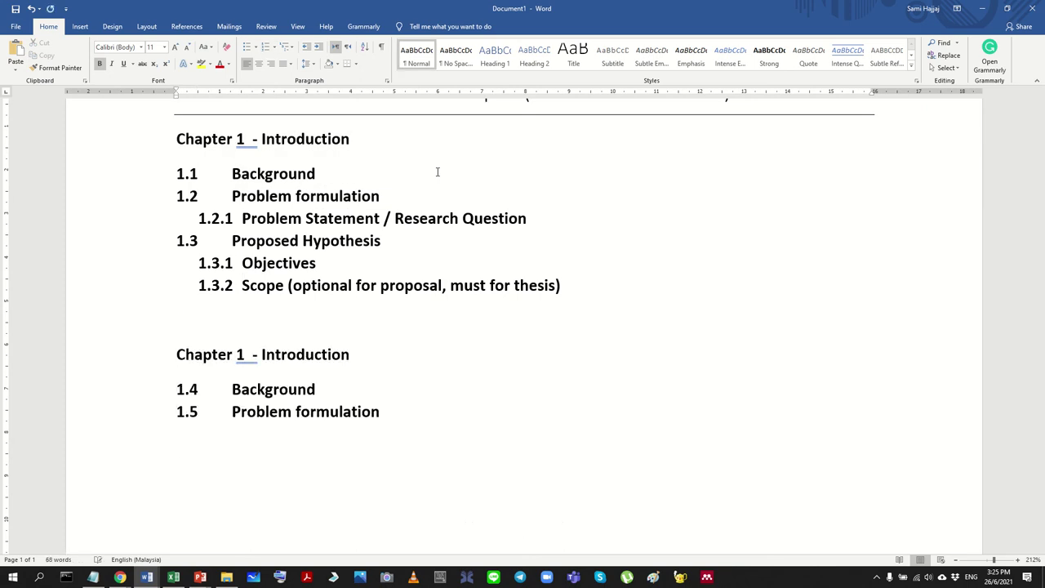
Step: Change the chapter number in the pasted title to 2
key(Up)
key(Up)
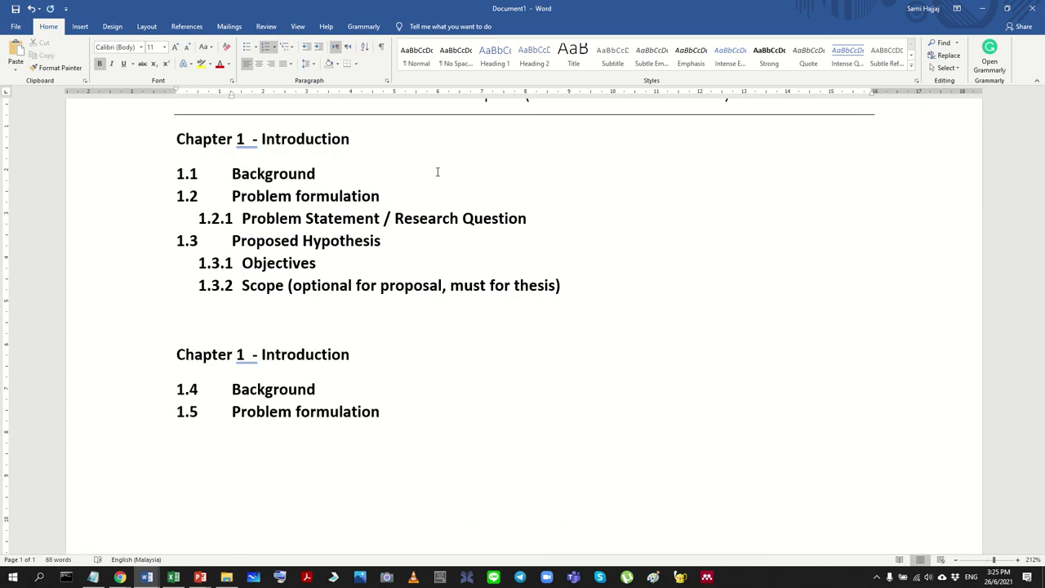
click(238, 353)
key(Delete)
text(2)
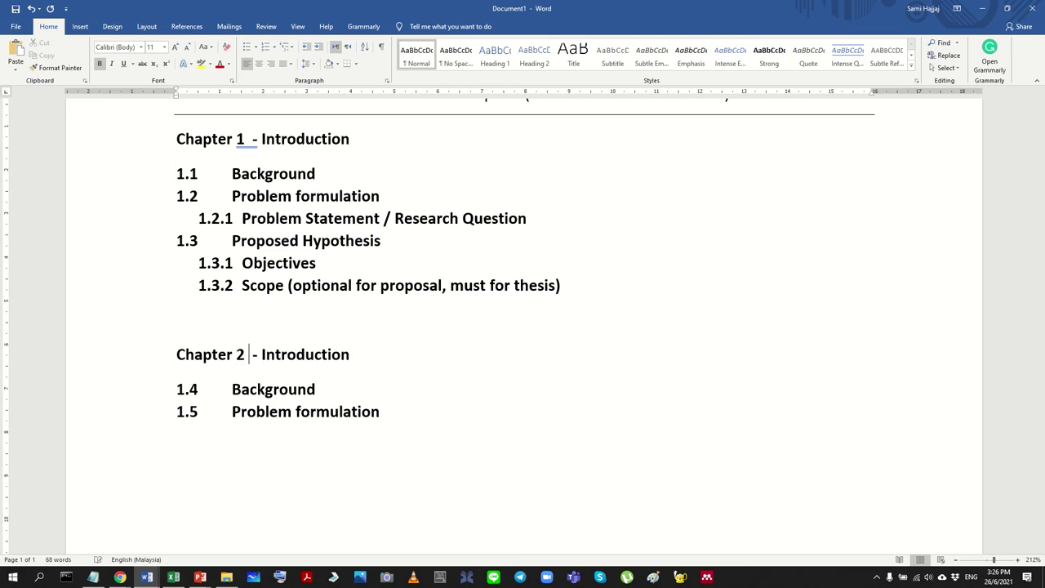
Step: Switch to the LR Analysis sheet in Excel and clear the Future plans entry of paper No 4
click(173, 577)
double_click(786, 17)
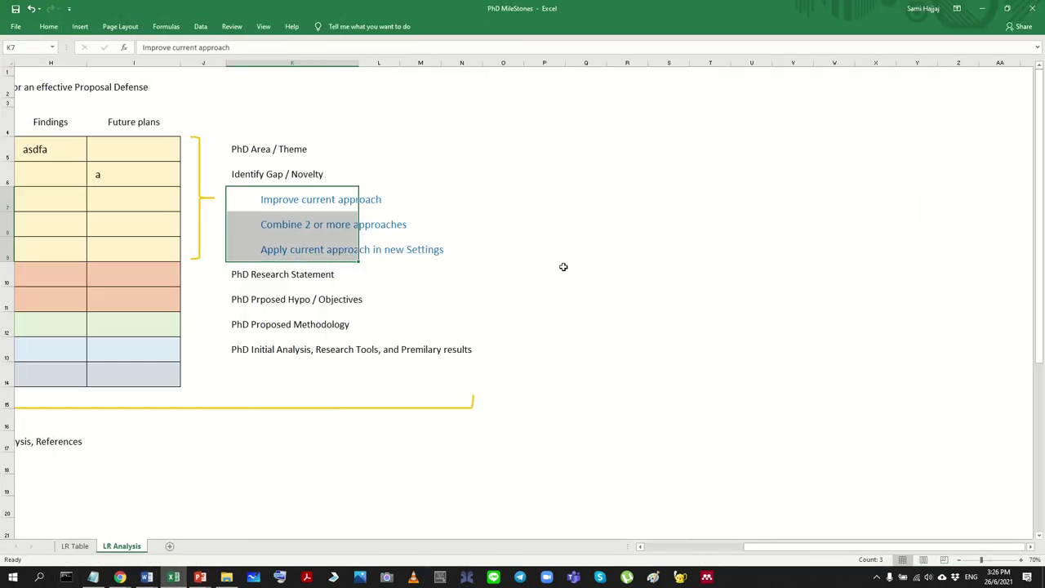
scroll(565, 535, left, 5)
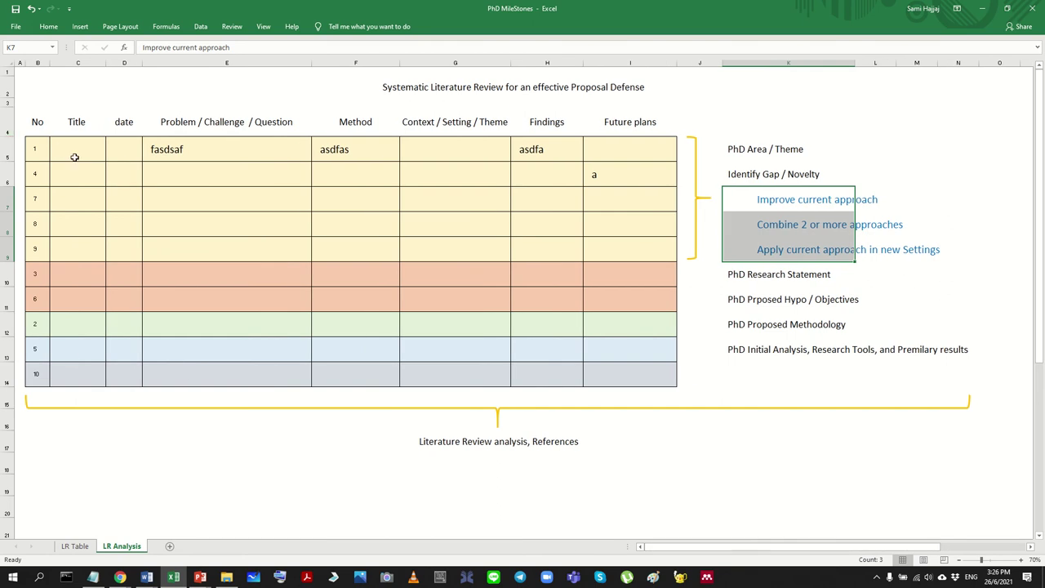
drag(59, 152, 737, 369)
click(588, 352)
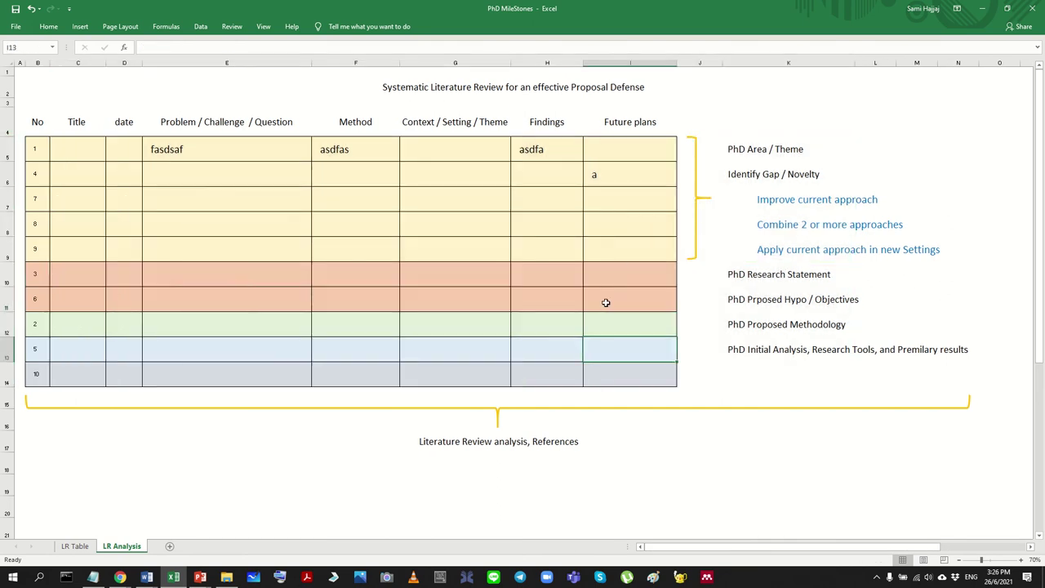
click(616, 181)
key(Delete)
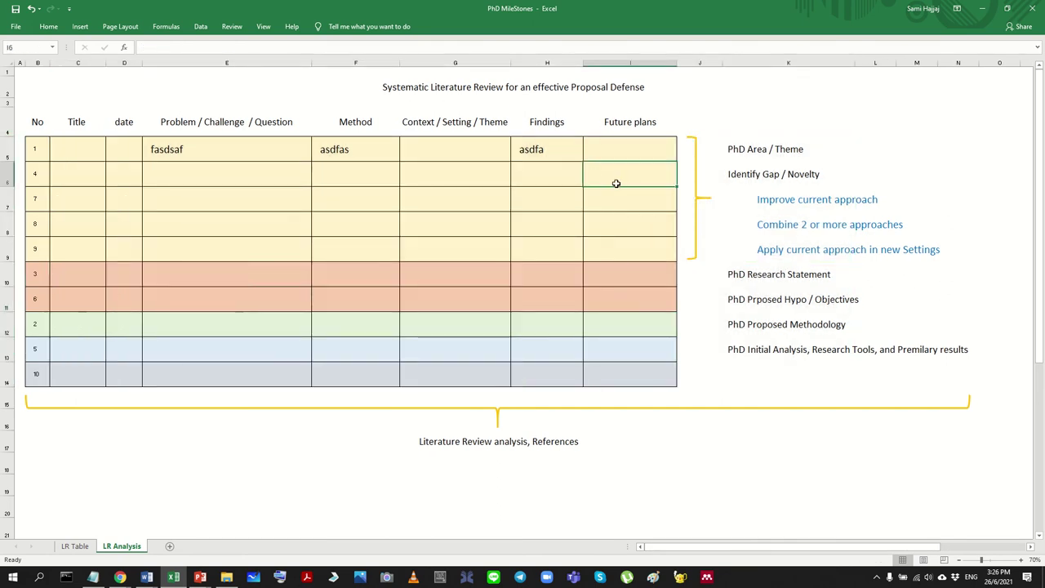
Step: Examine the colour-grouped rows of the literature review table and the problem, method and findings entries of paper No 1
drag(624, 161, 36, 400)
click(122, 427)
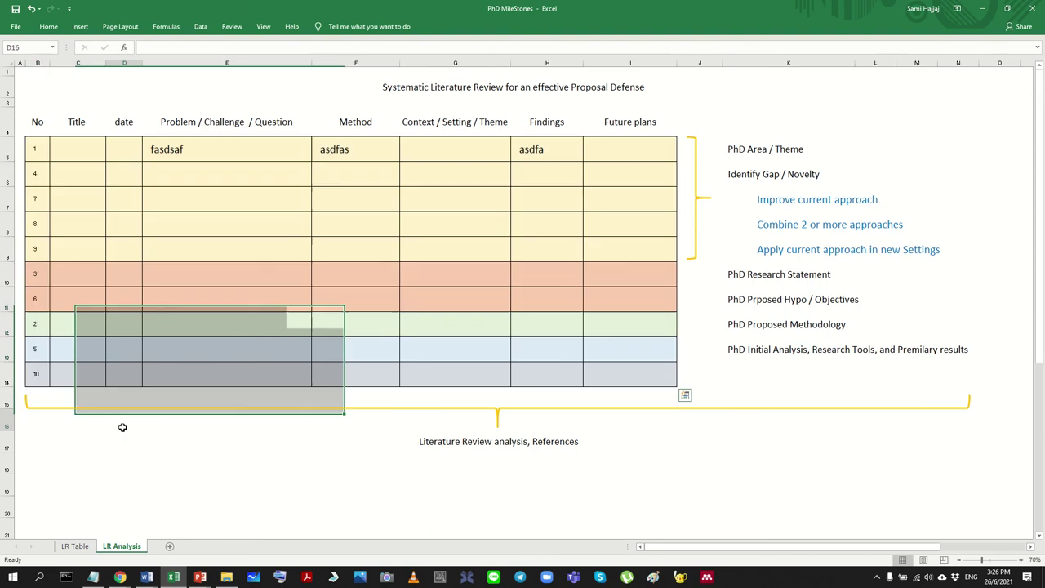
click(34, 146)
drag(35, 147, 32, 376)
click(51, 245)
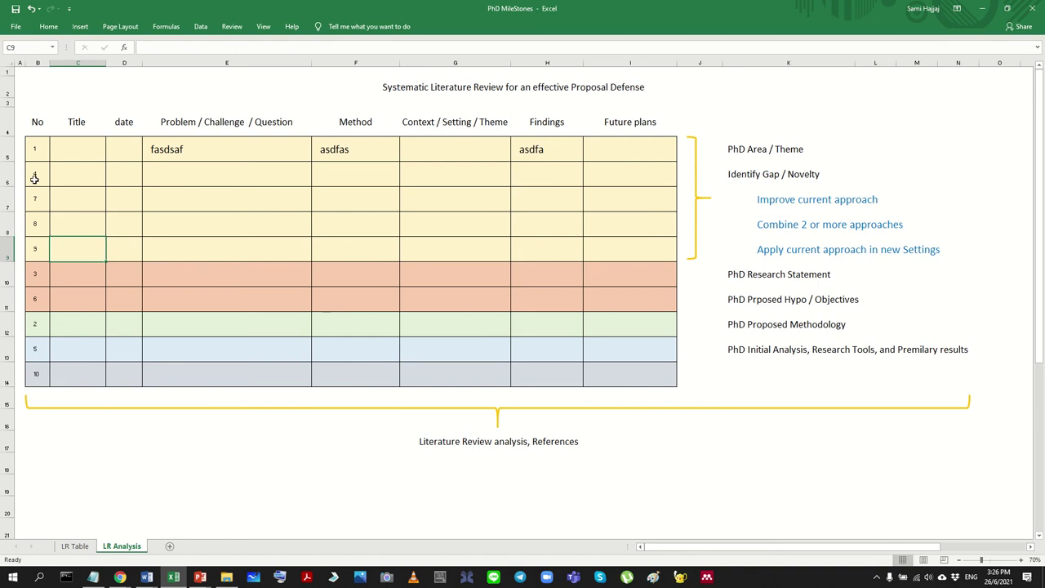
drag(30, 145, 645, 333)
drag(547, 224, 611, 201)
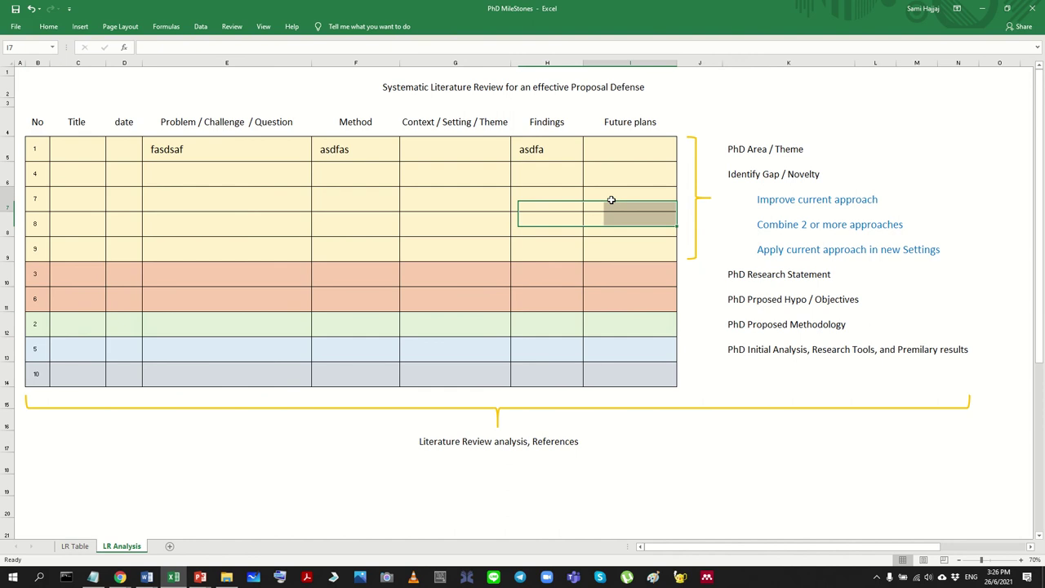
drag(629, 148, 427, 291)
drag(558, 289, 456, 357)
click(234, 291)
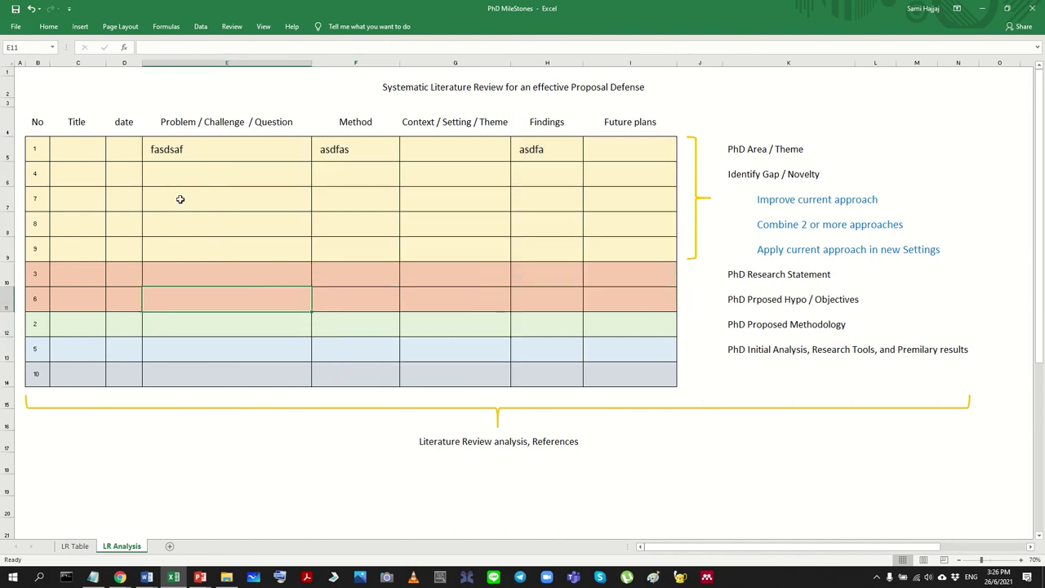
click(165, 166)
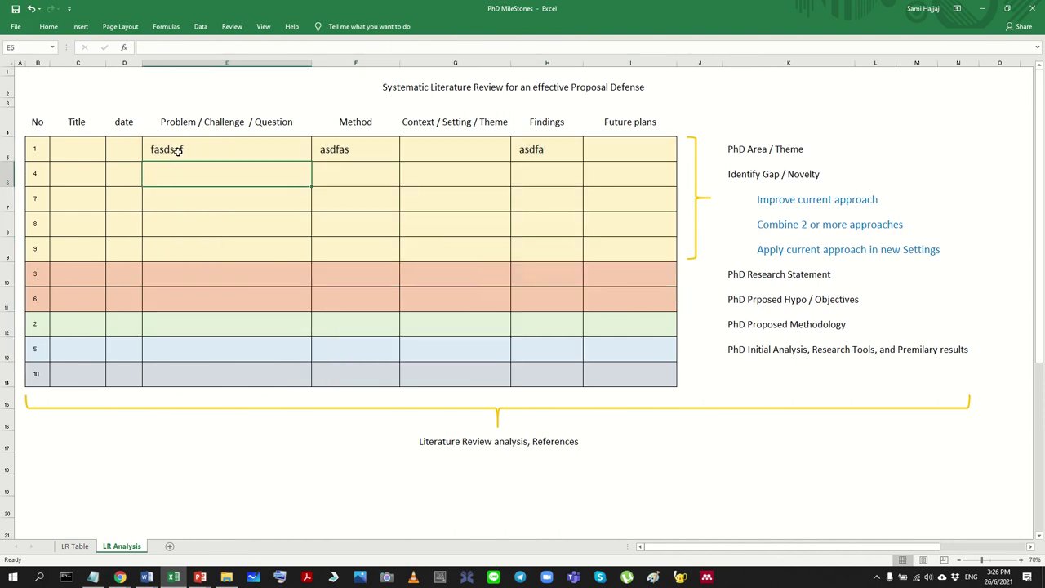
mouse_move(168, 150)
mouse_down()
mouse_move(514, 143)
mouse_move(178, 147)
mouse_up()
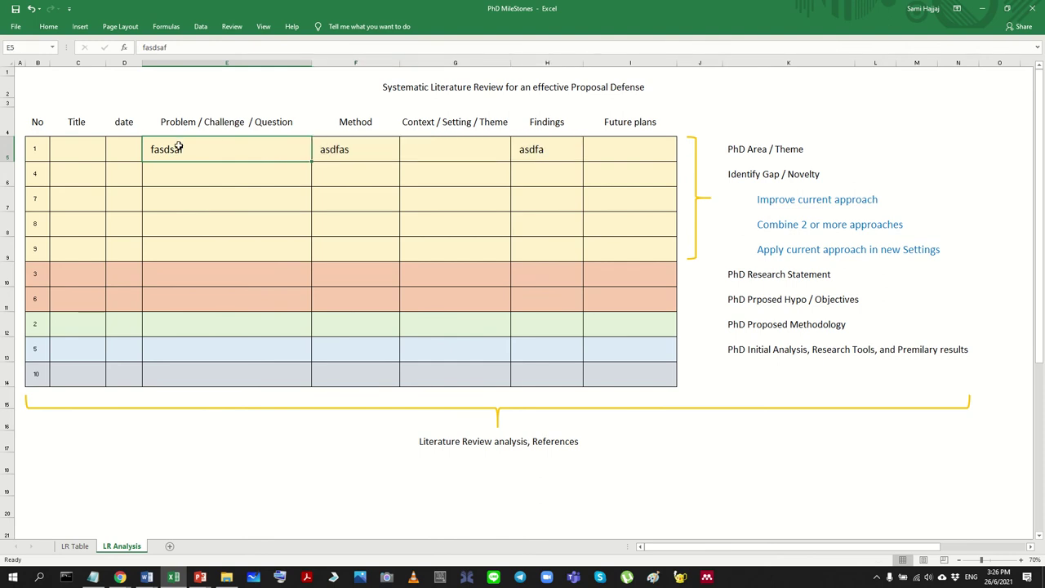
click(319, 145)
click(545, 146)
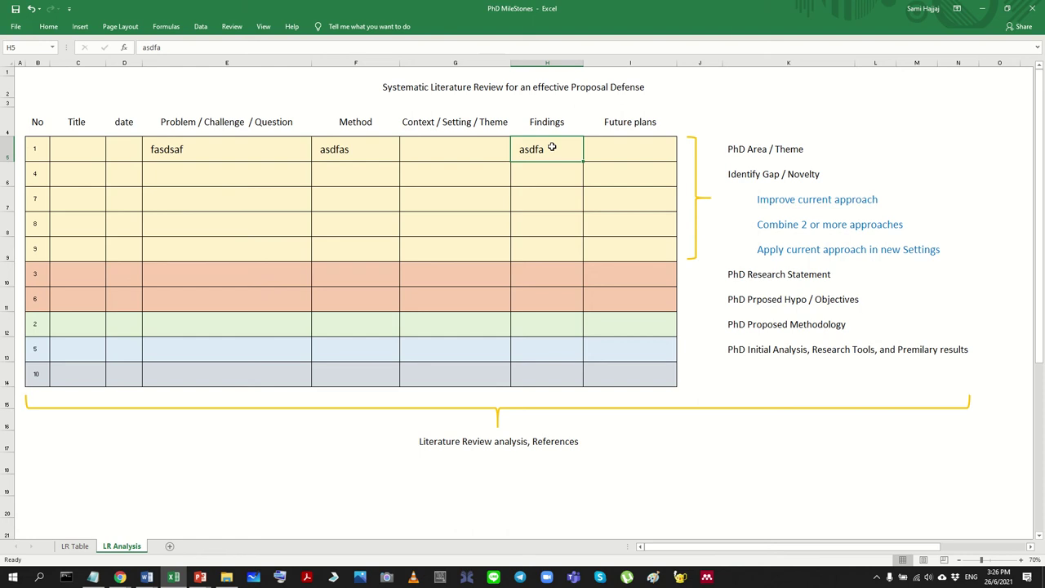
Step: Enter "gfasdfa" as the Future plans of paper No 1 and select its cells from Problem to Future plans
click(652, 155)
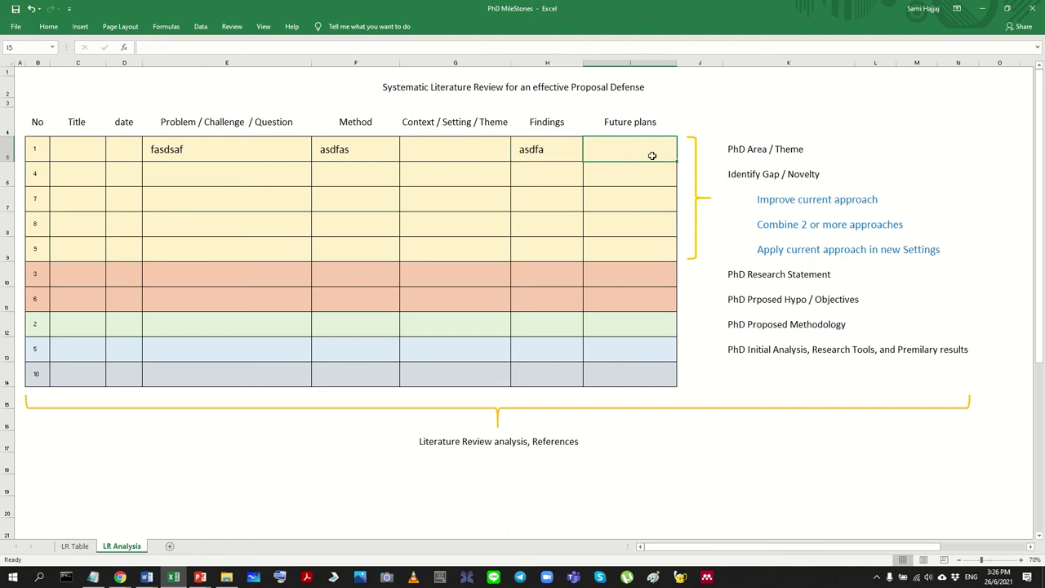
text(gfasdfa)
key(Return)
drag(654, 129, 668, 153)
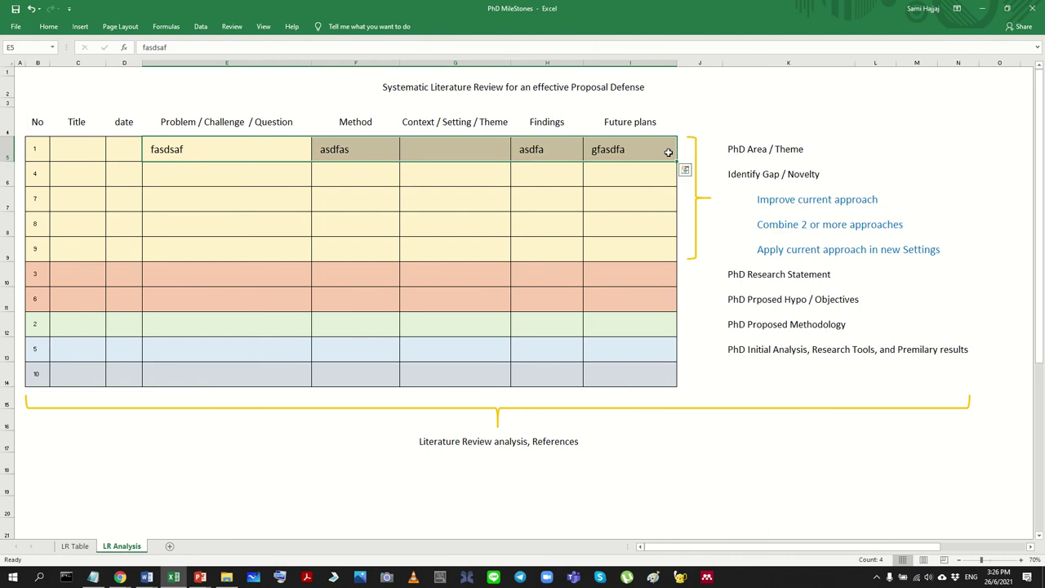
Step: Return to the Word document and delete the title Background from the first section heading under Chapter 2
click(983, 8)
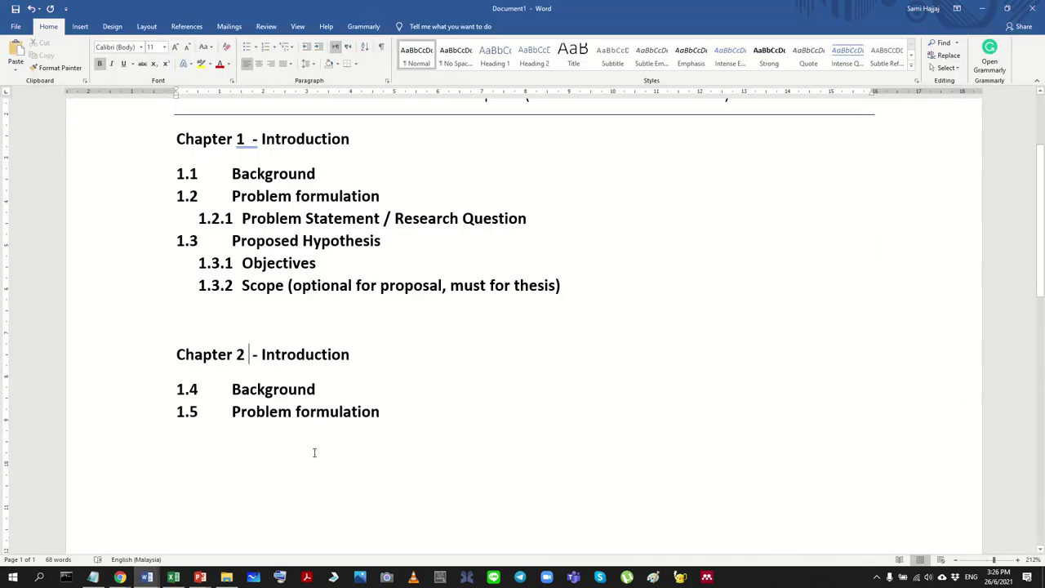
scroll(314, 452, down, 3)
click(377, 169)
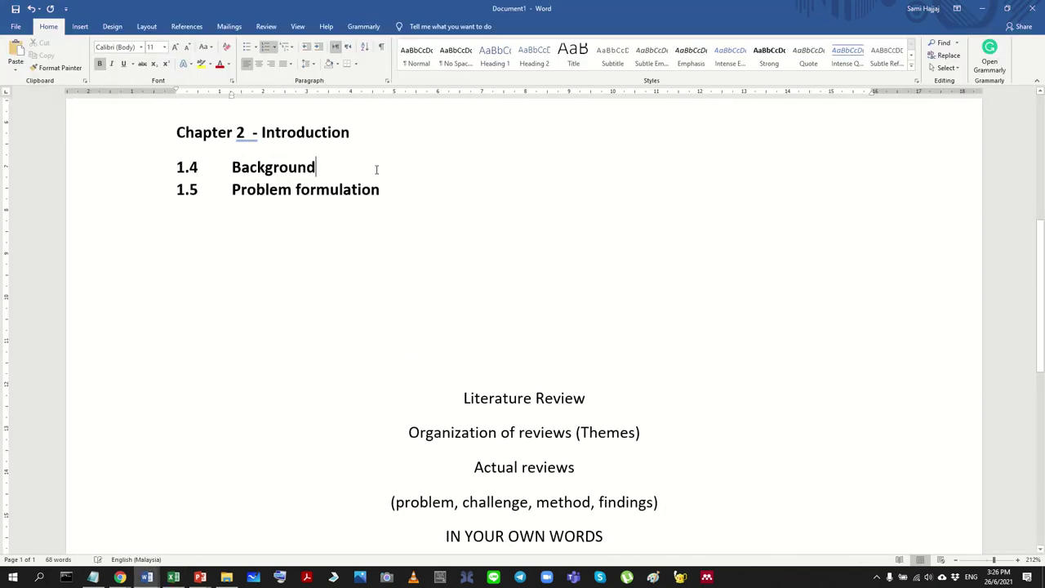
key(BackSpace)
key(BackSpace)
key(BackSpace)
key(BackSpace)
key(BackSpace)
key(BackSpace)
key(BackSpace)
key(BackSpace)
key(BackSpace)
key(BackSpace)
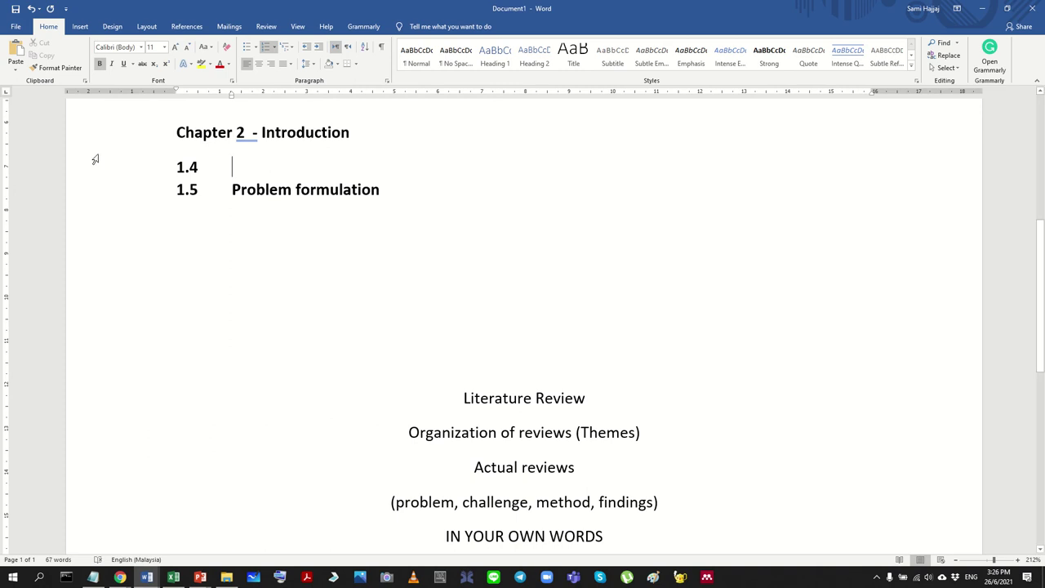
Step: Replace the automatic number of the empty first heading under Chapter 2 with 2.1
click(181, 163)
key(BackSpace)
text(2.1)
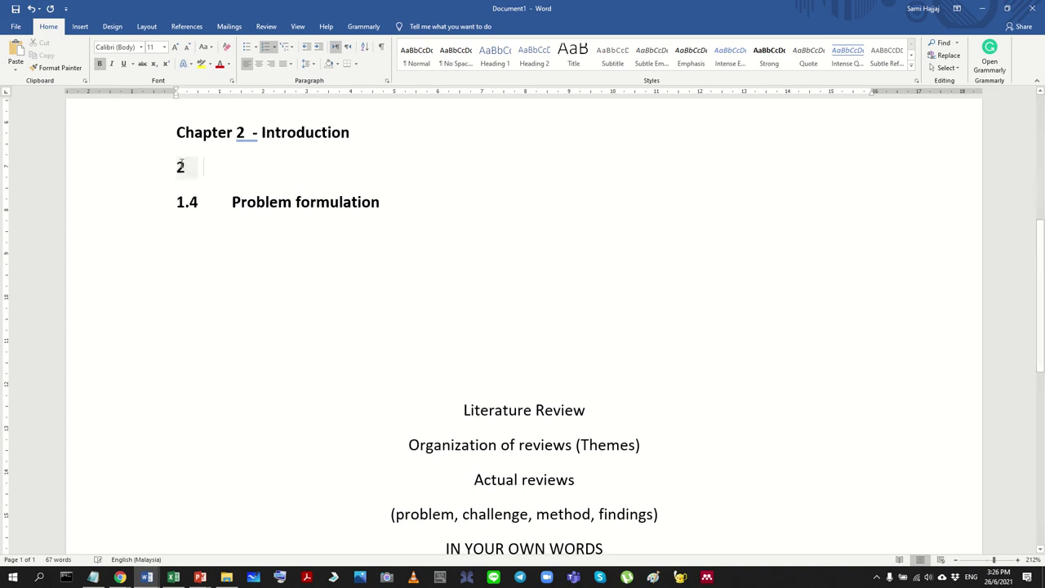
key(BackSpace)
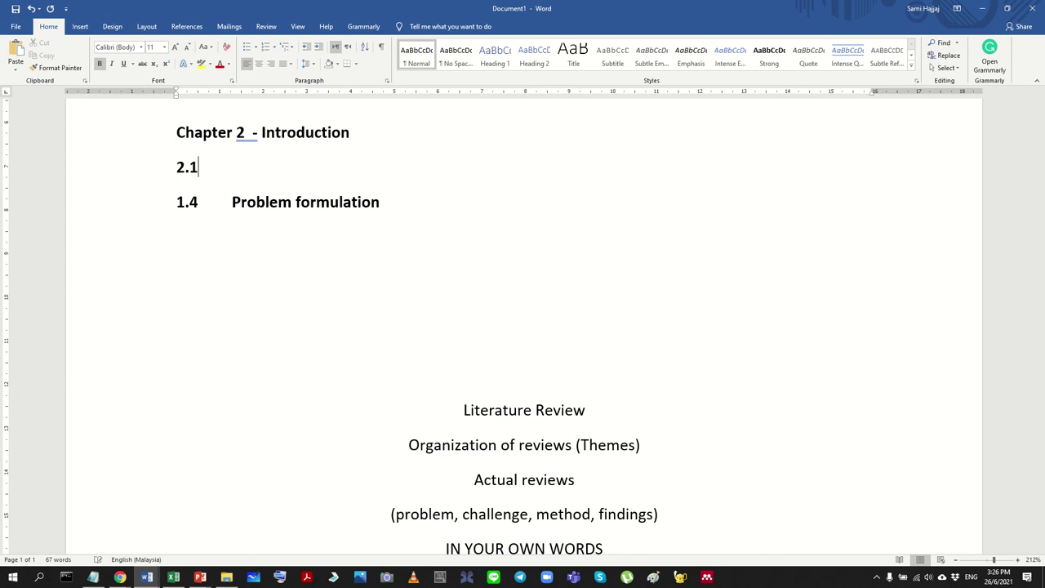
Step: Enter the placeholder title "asfdasdfa'" beside section number 2.1, removing the stray "W1" line below it
key(Return)
key(BackSpace)
key(Return)
key(BackSpace)
text(asfdasdfaf)
key(Return)
text(W1)
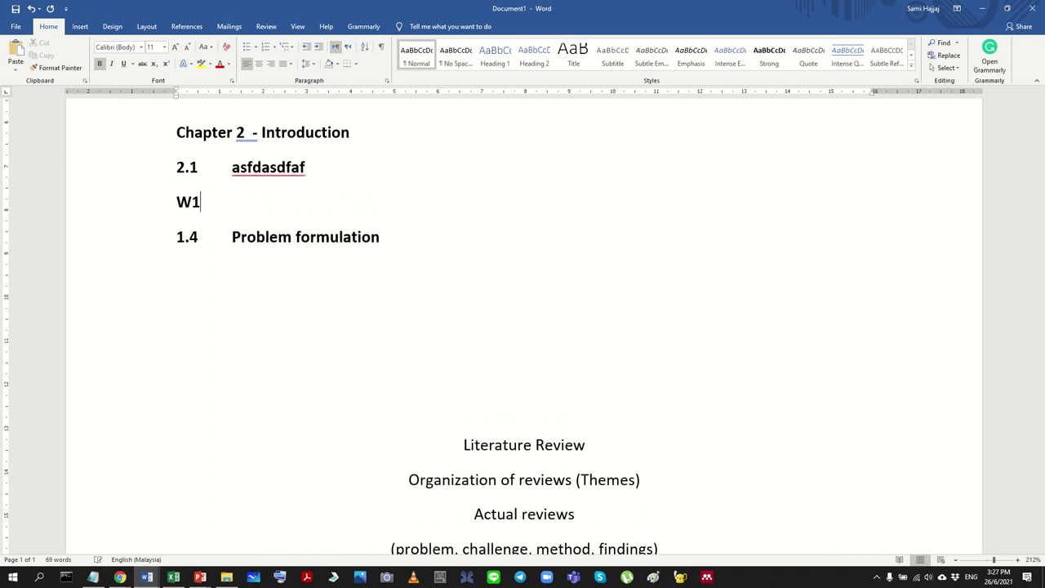
key(BackSpace)
key(BackSpace)
key(BackSpace)
key(BackSpace)
text(')
Step: Renumber the Problem formulation heading under Chapter 2 as 2.2
key(Return)
text(2,2=)
key(BackSpace)
key(BackSpace)
key(BackSpace)
text(.2)
key(Delete)
key(Delete)
Step: Replace the placeholder title of section 2.1 with "Current Practice"
click(233, 167)
key(shift+Right)
key(shift+Right)
key(ctrl+shift+Right)
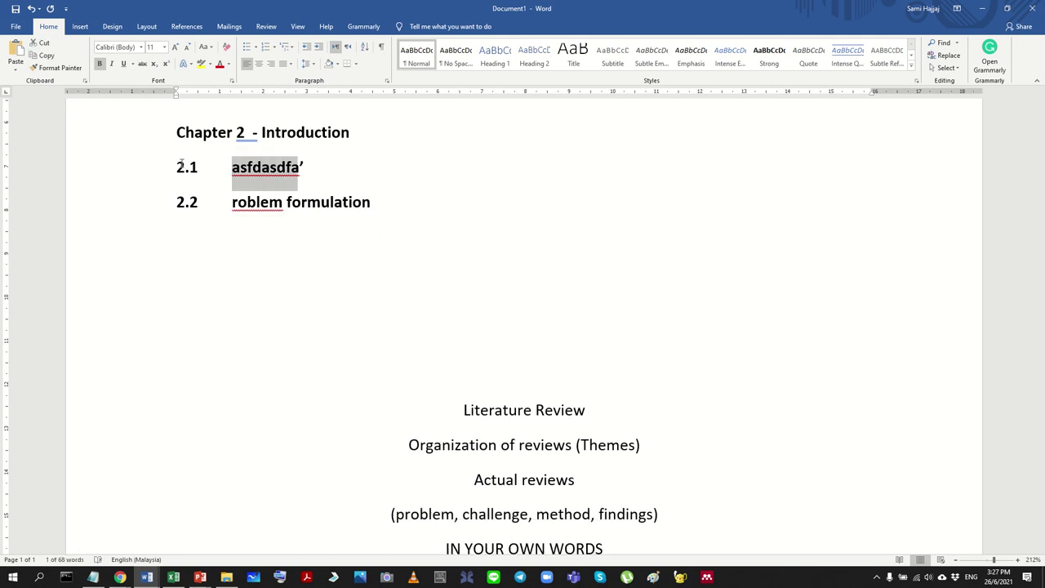
key(ctrl+shift+Right)
key(shift+Left)
text(Current Practice)
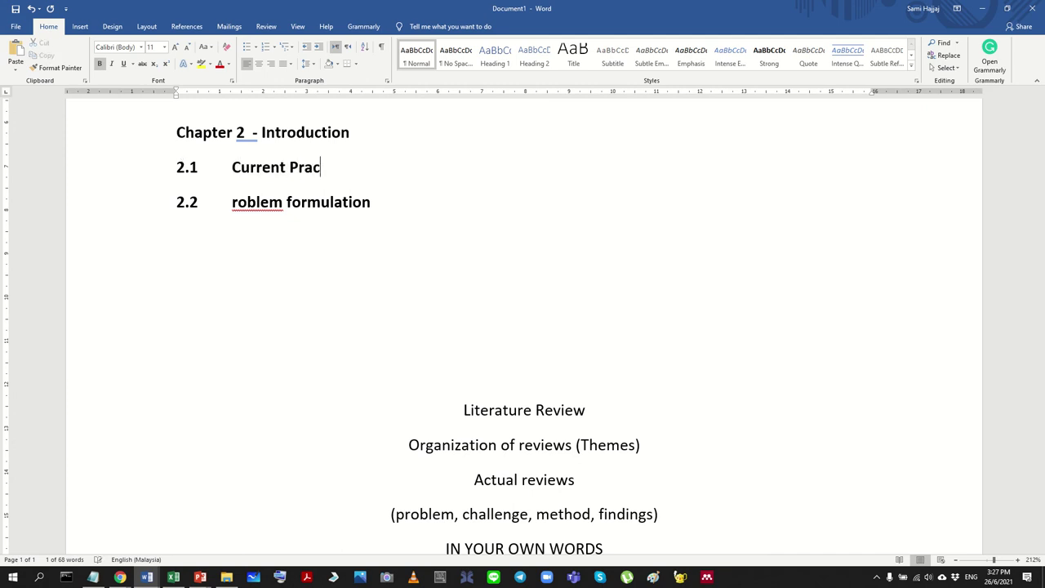
Step: Replace the title of section 2.2 with "Review of elements of proposed hypothesis"
click(351, 132)
drag(381, 202, 231, 204)
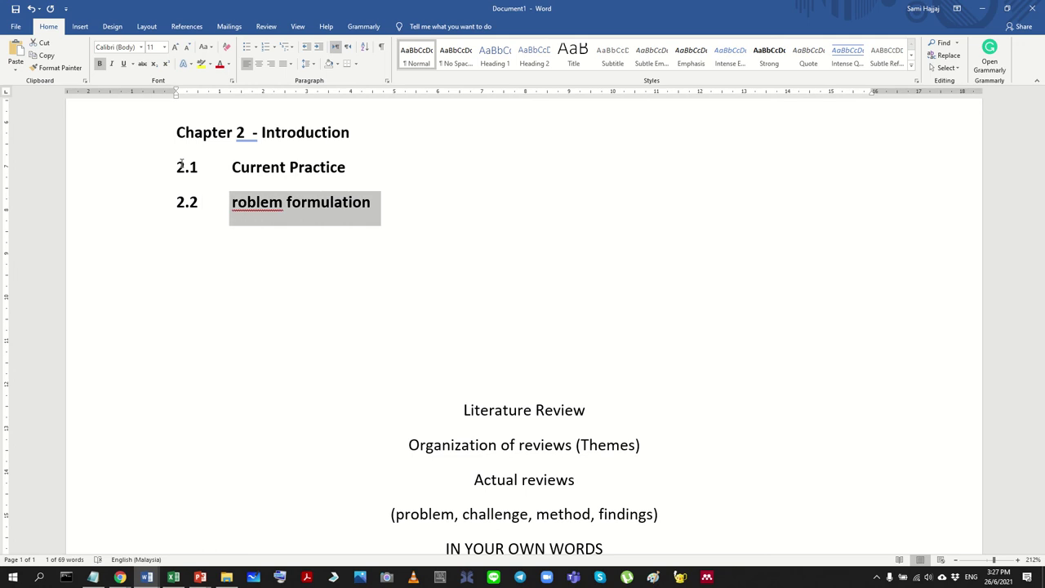
text(Review )
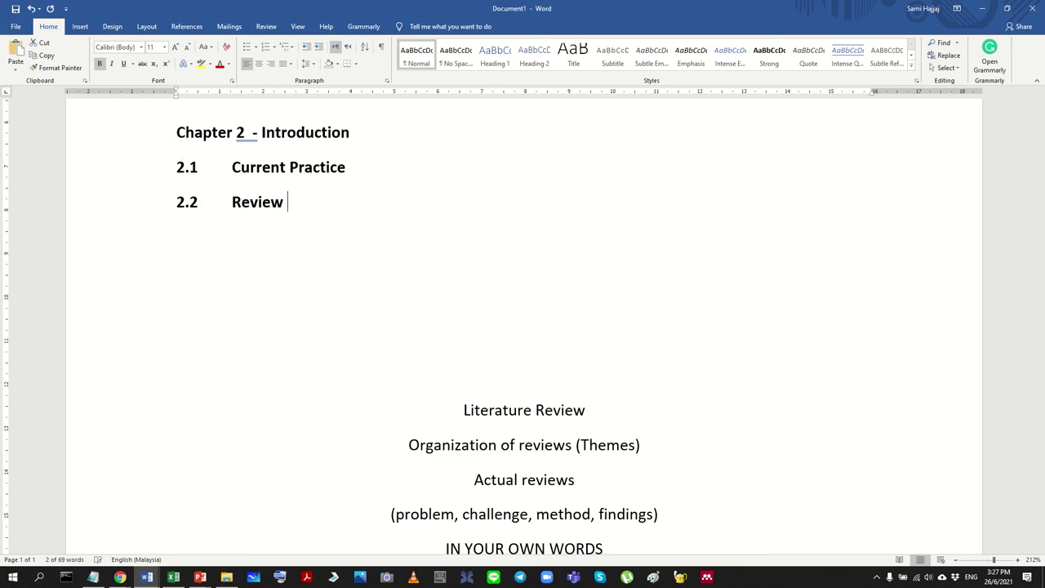
text(of elemetns)
key(BackSpace)
key(BackSpace)
key(BackSpace)
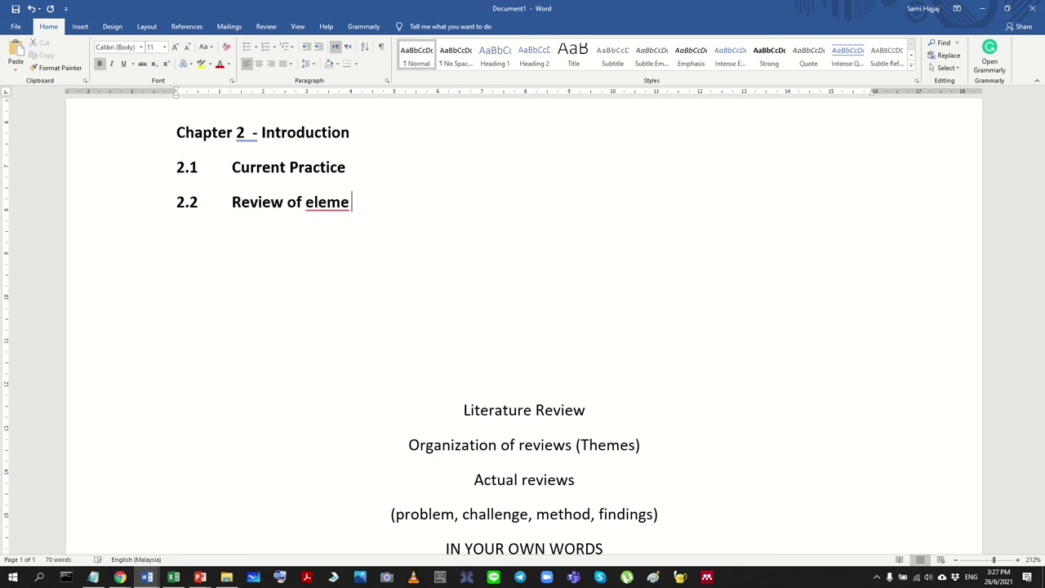
text(nts of propo)
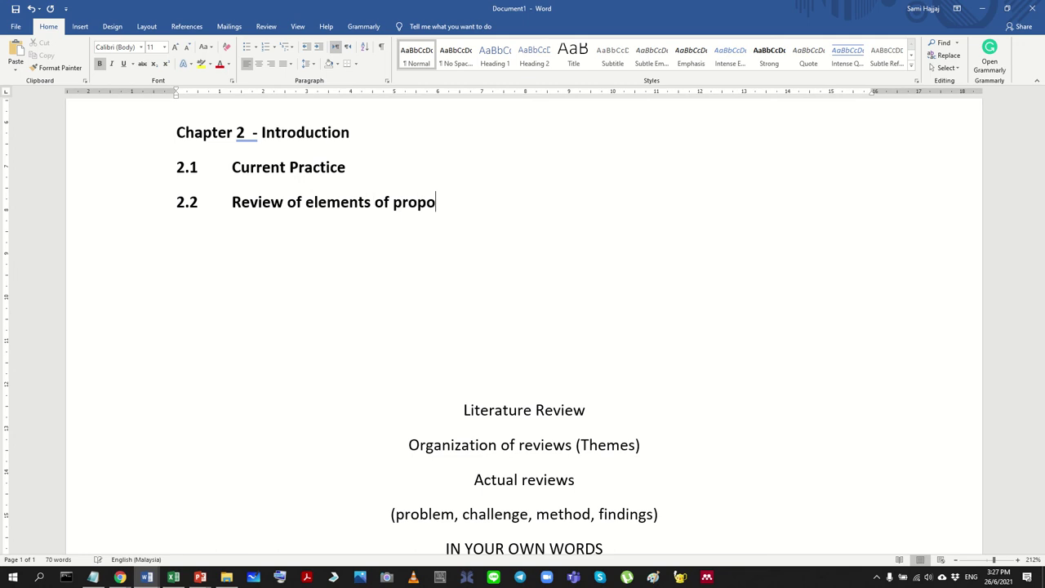
text(sed hypot)
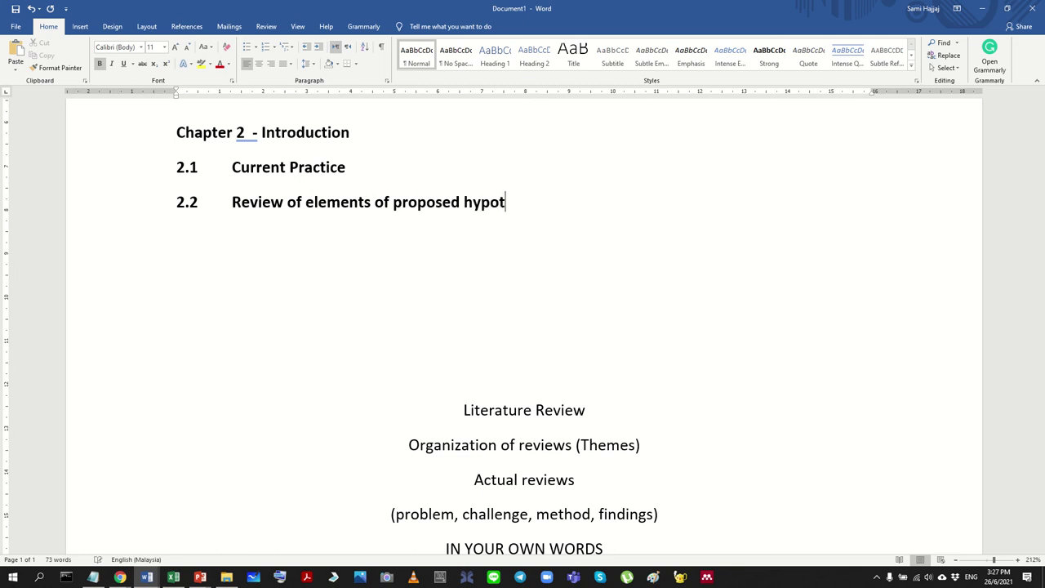
text(hesis)
Step: Insert an untitled heading 2.1 above Current Practice and renumber the two headings below it as 2.2 and 2.3
key(Return)
key(Up)
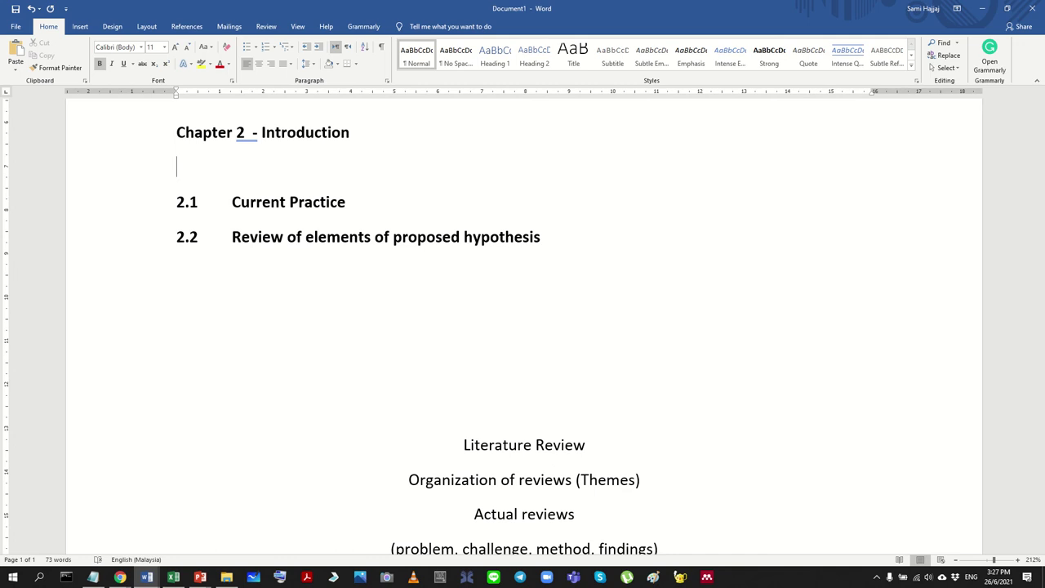
text(2.`)
key(BackSpace)
text(1)
text(2)
click(199, 236)
key(BackSpace)
Step: Add a section heading numbered 2.4 with the title "Summary Of LR" below section 2.3
text(22.54)
key(BackSpace)
key(BackSpace)
text(4)
key(Tab)
text(SUmmayr of)
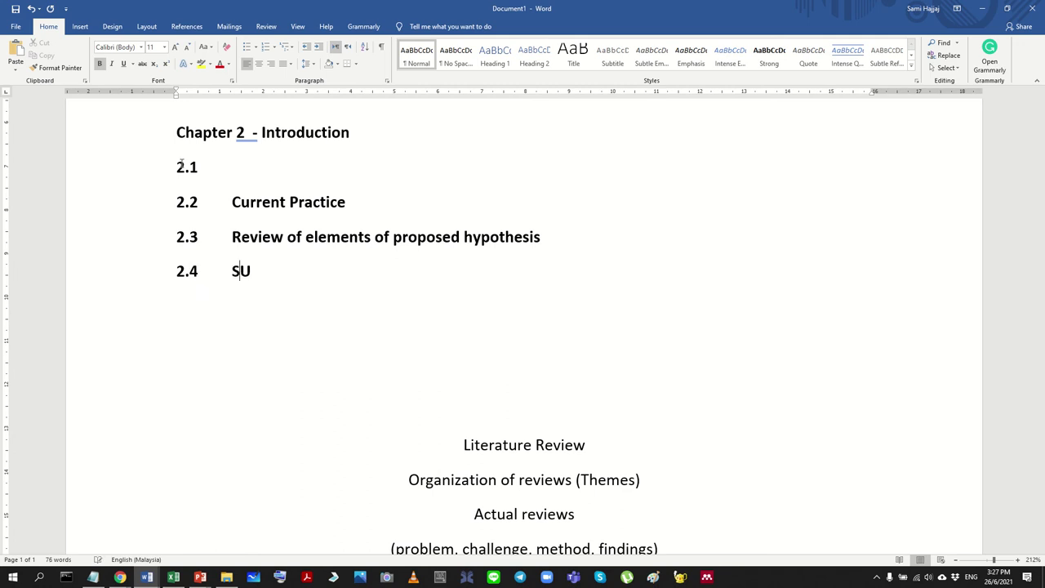
key(BackSpace)
key(BackSpace)
key(BackSpace)
key(BackSpace)
key(BackSpace)
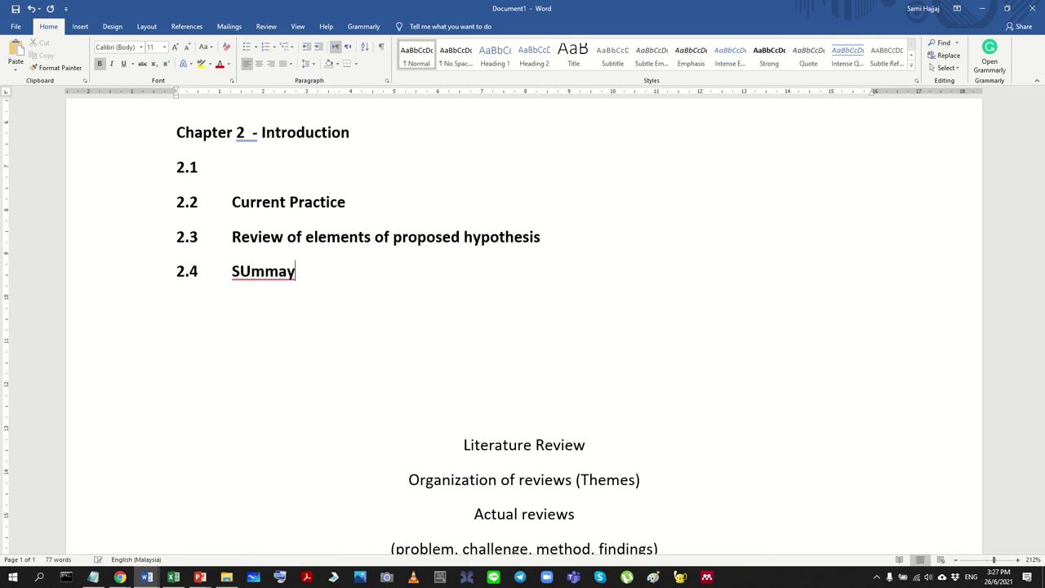
text(ry Or LR)
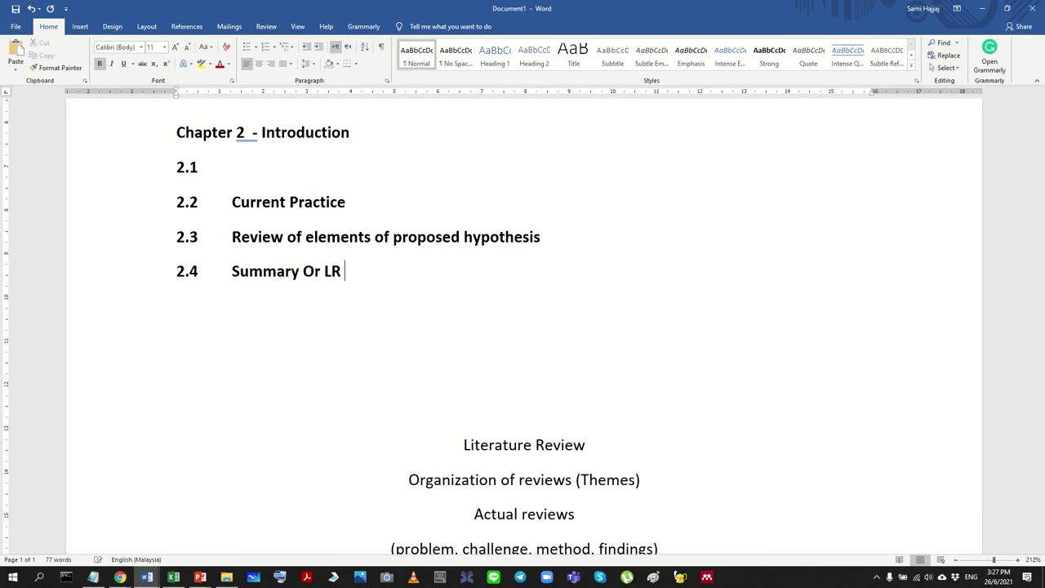
key(Delete)
text(f)
Step: Give section 2.1 the title "Breakdown/organization of Reviews"
click(242, 161)
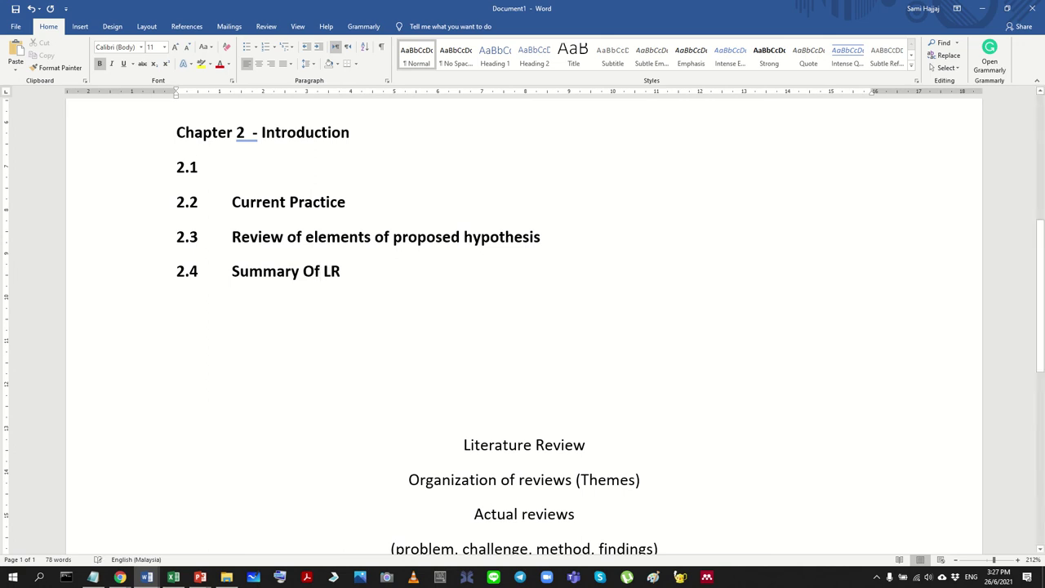
key(Tab)
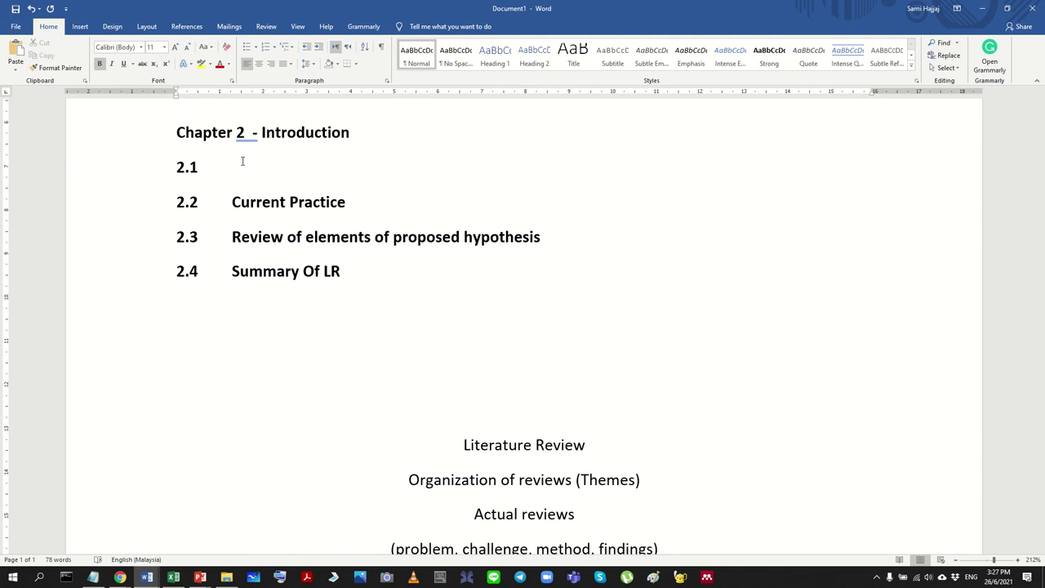
text(Breakdouwn)
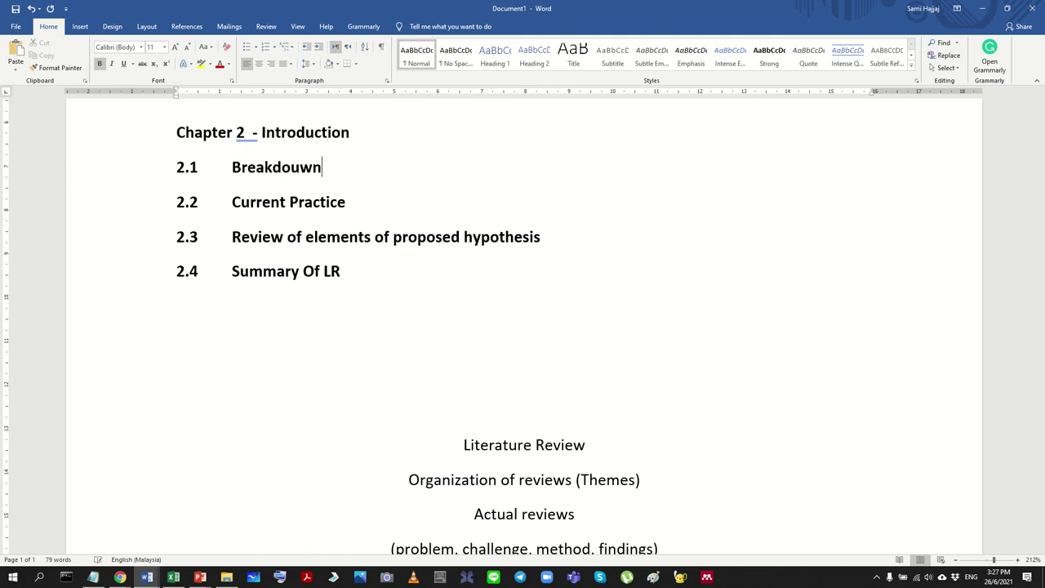
key(BackSpace)
key(BackSpace)
text(n)
key(BackSpace)
key(BackSpace)
text(wn/organization of Review)
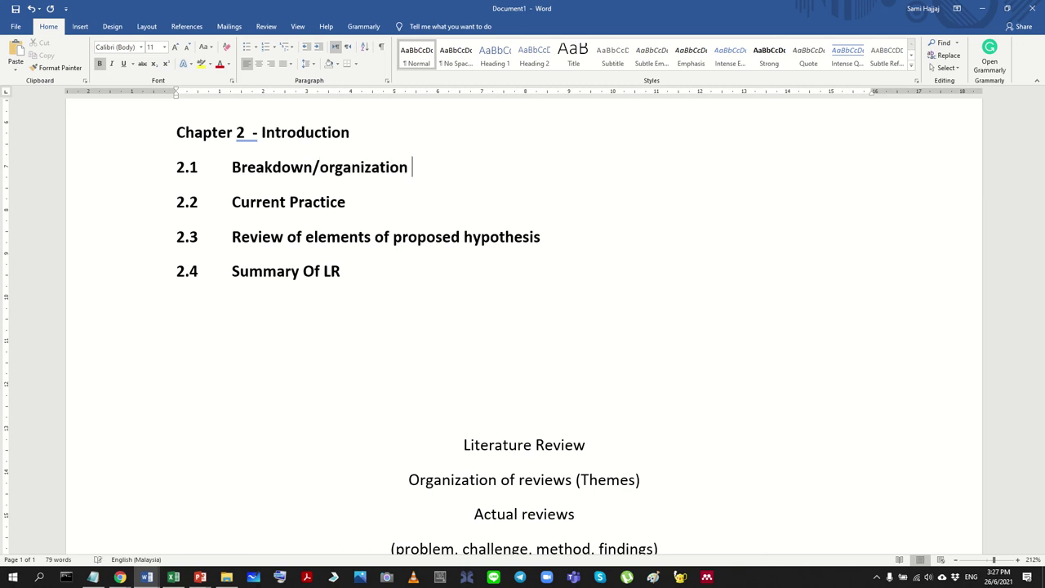
text(s)
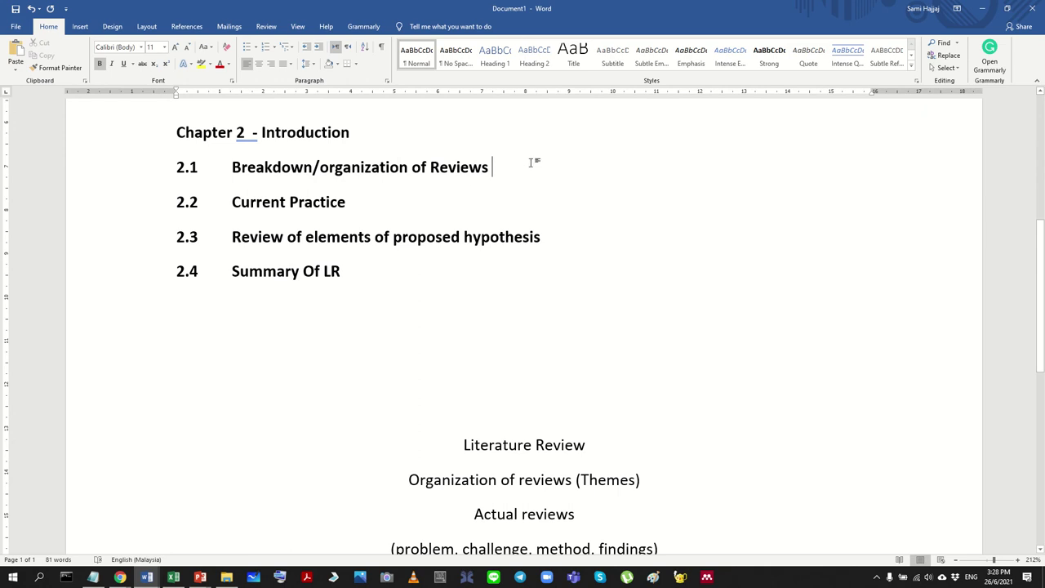
Step: Add an indented line under heading 2.1 for a volume entry, leaving it as "volu"
key(Return)
key(Tab)
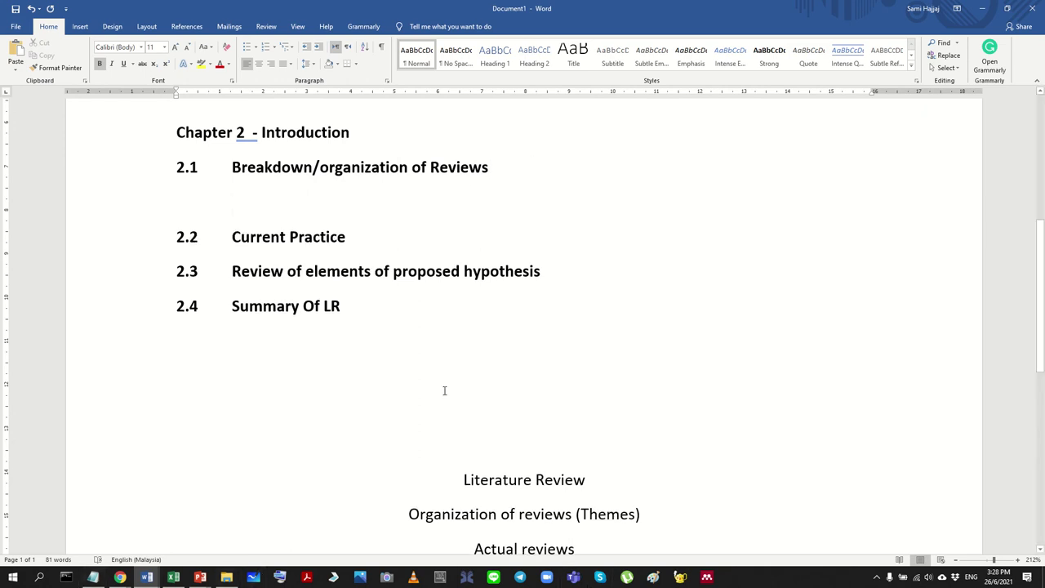
text(volume)
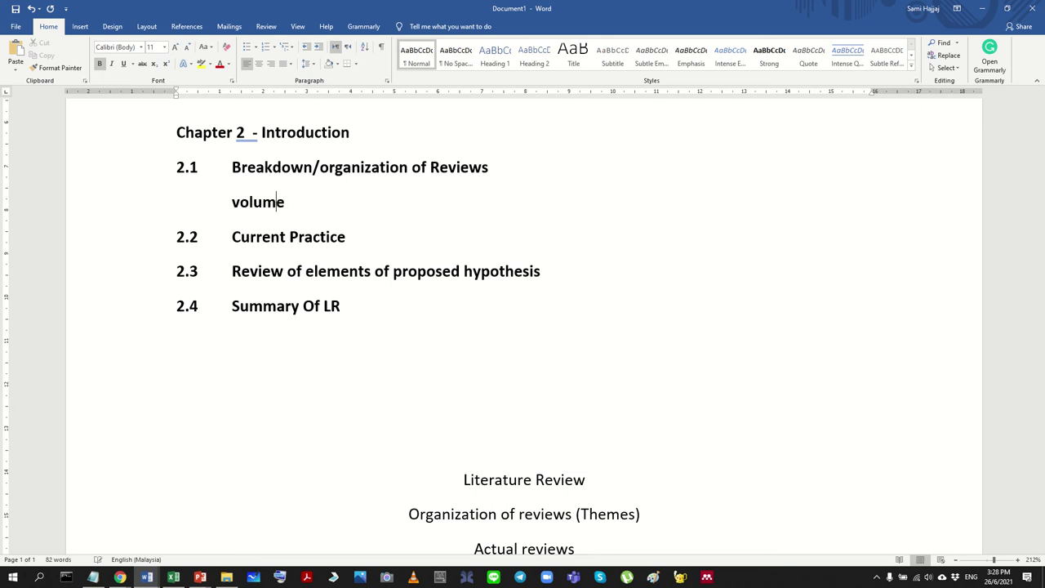
key(Return)
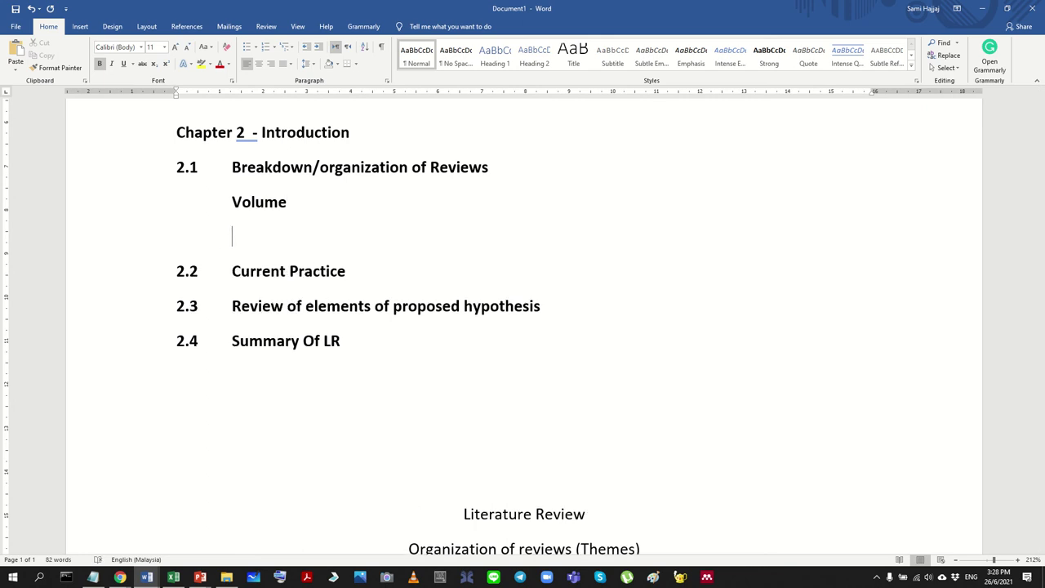
key(ctrl+z)
key(ctrl+z)
key(BackSpace)
key(BackSpace)
Step: Set the line spacing of the lines from 2.1 to 2.4 to 1.0 and remove the space after their paragraphs
drag(394, 342, 142, 174)
click(307, 63)
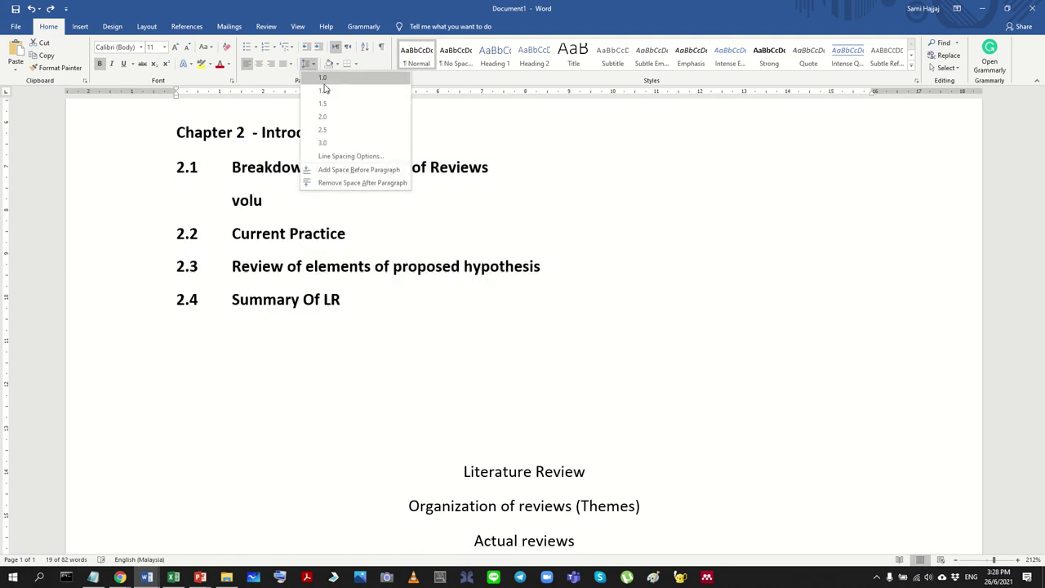
click(325, 90)
click(307, 64)
click(327, 182)
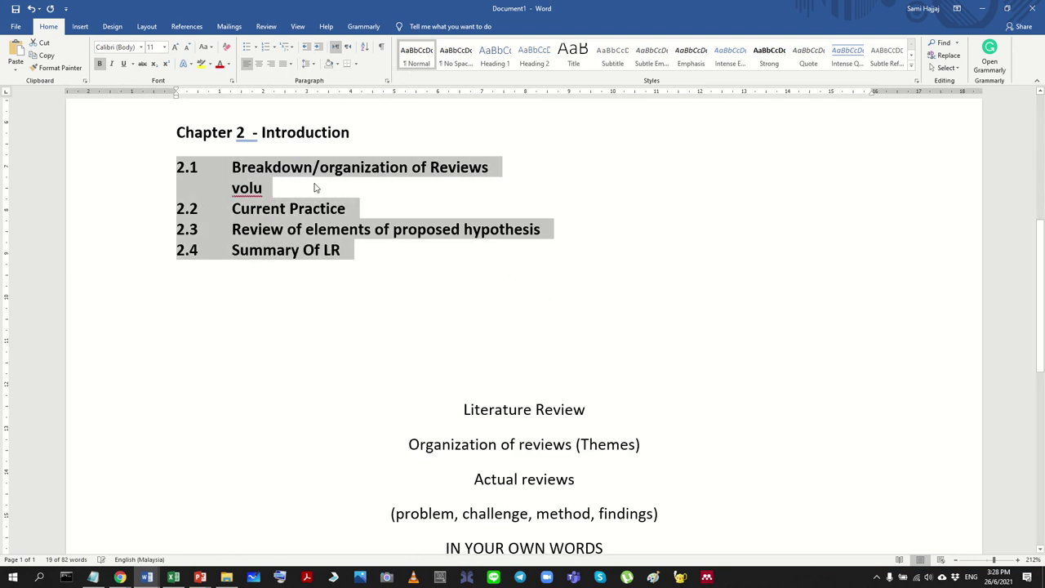
Step: Shorten the title of section 2.1 to "Breakdown/organization of Review" and break the line before the "volu" entry
click(302, 188)
key(Home)
key(BackSpace)
key(BackSpace)
key(shift+Return)
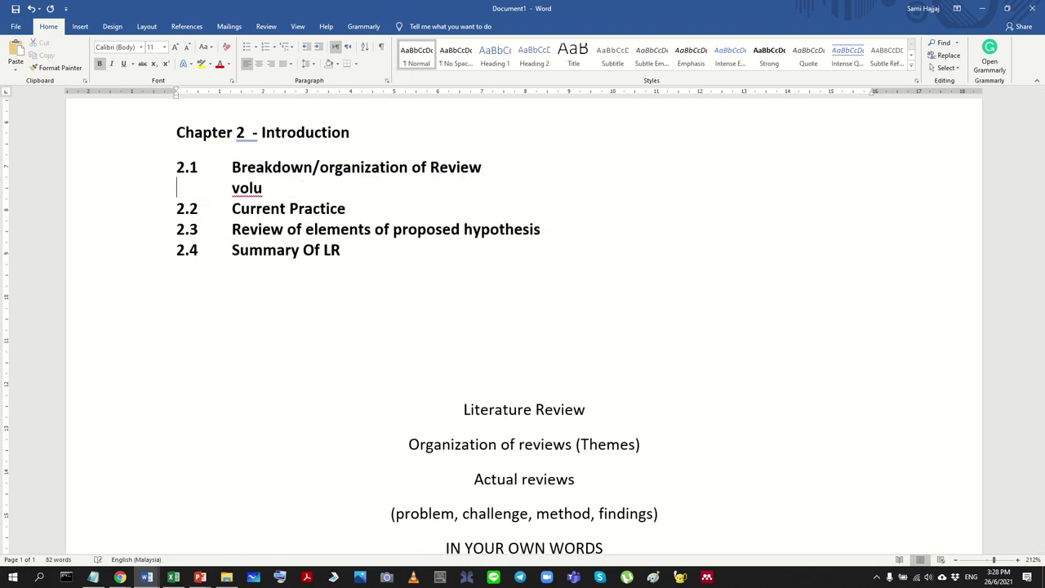
Step: Replace the "volu" entry under section 2.1 with the non-bold lines "How many papers" and "Years"
key(Right)
key(Delete)
key(Delete)
key(Delete)
key(Delete)
key(ctrl+b)
text(SHow many re)
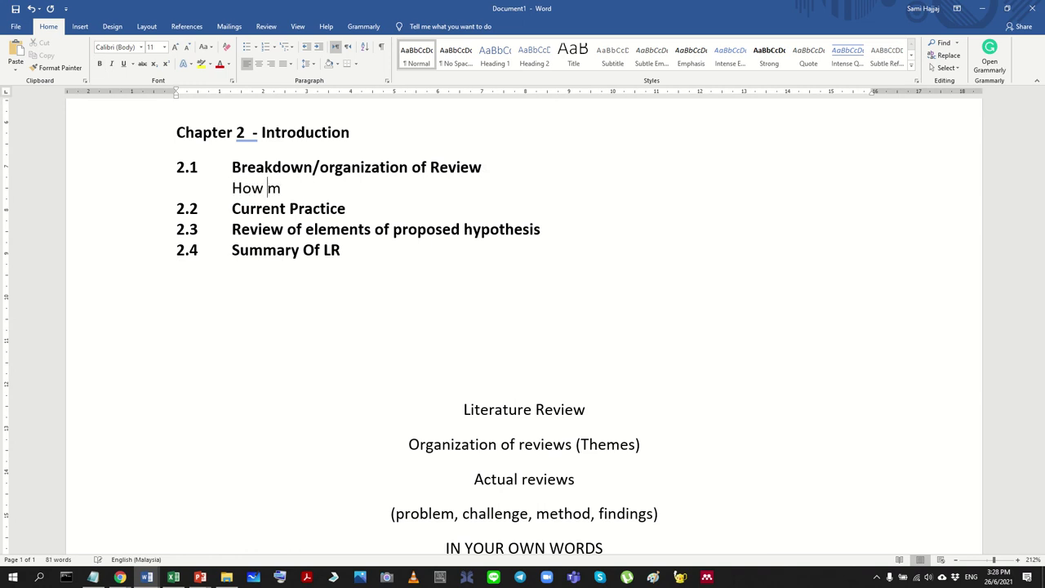
key(BackSpace)
key(BackSpace)
text(papers)
key(Return)
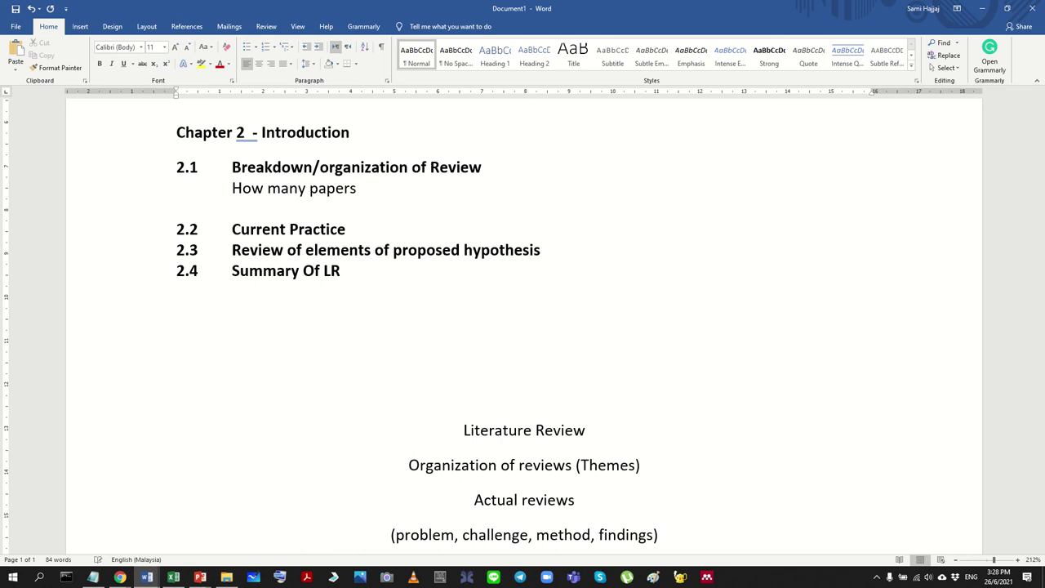
text(years)
Step: Add the line "Themes/categories/sections" below Years in section 2.1, followed by an empty line
key(Return)
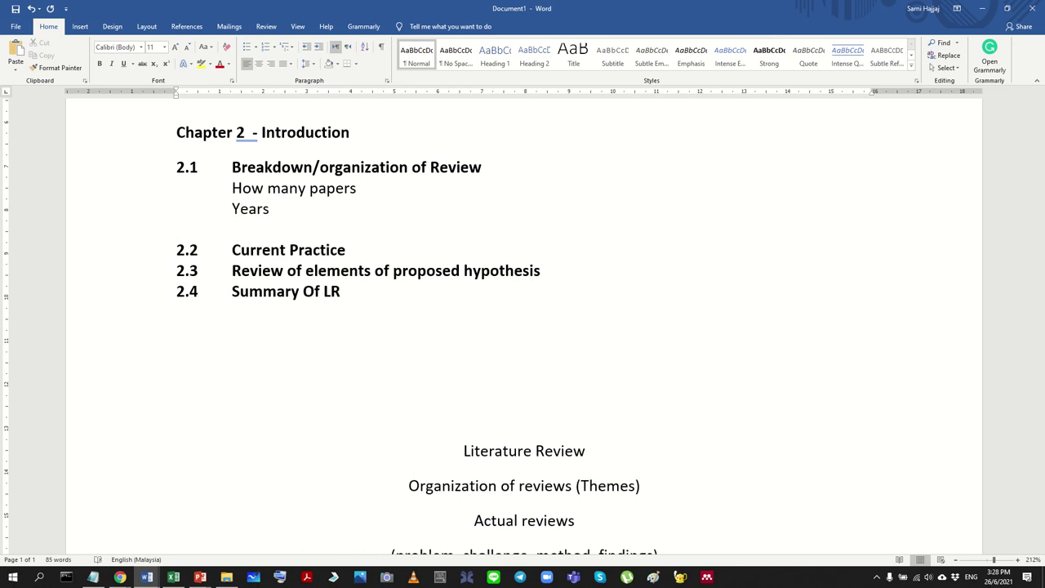
text(thre)
key(BackSpace)
key(BackSpace)
text(emese/categor)
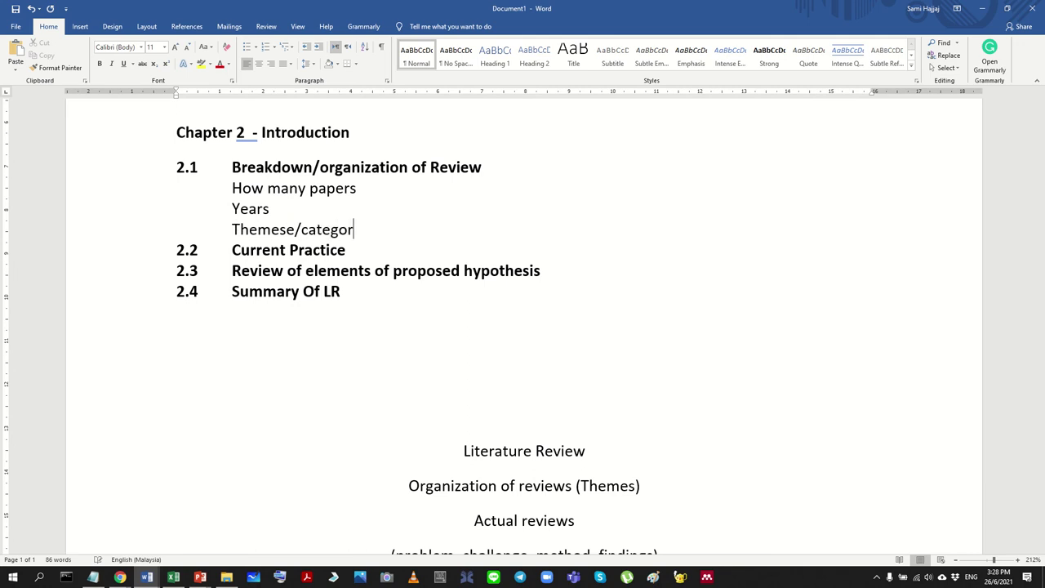
text(ies, or)
key(BackSpace)
key(BackSpace)
key(BackSpace)
text(/sections)
key(BackSpace)
key(BackSpace)
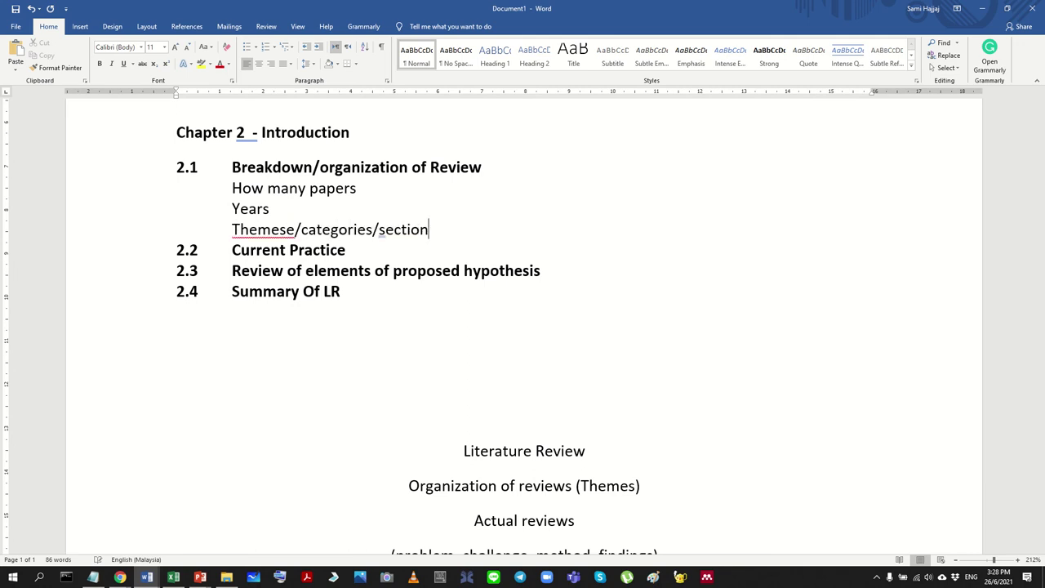
text(s)
key(Return)
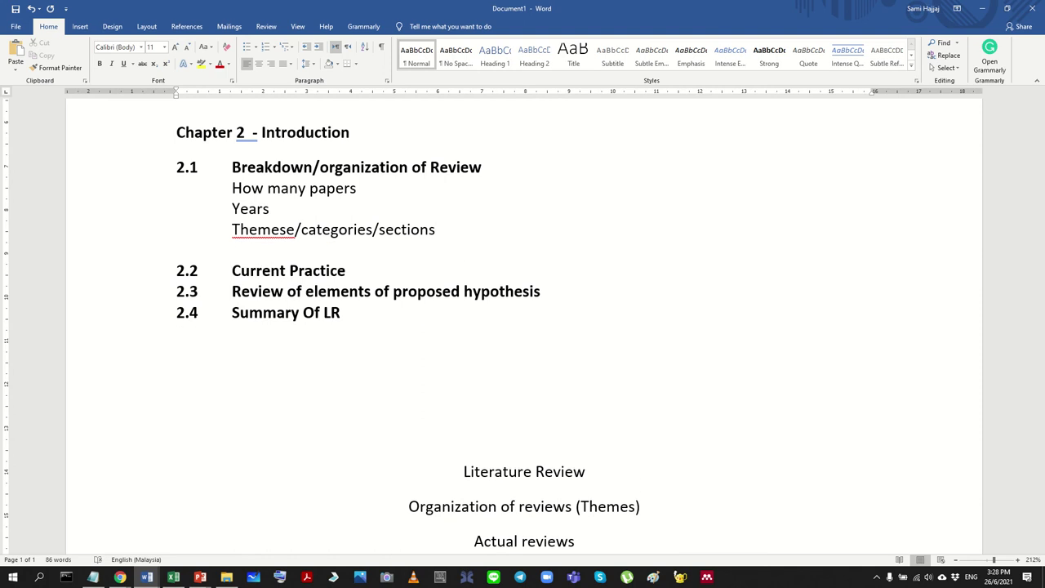
key(BackSpace)
key(Down)
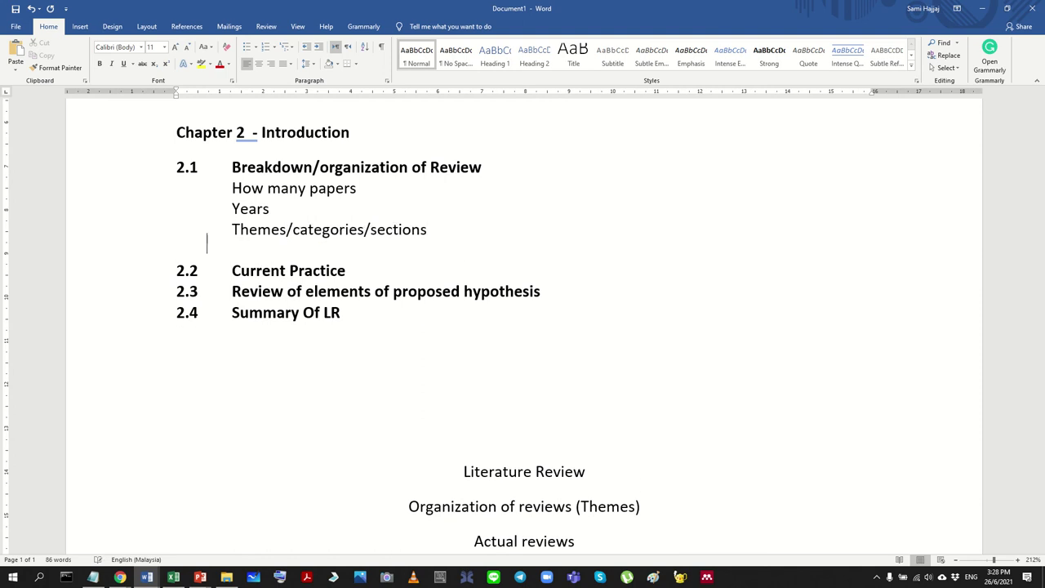
Step: Add an empty line under the 2.2 Current Practice heading, checking the LR Analysis sheet in Excel before returning to Word
key(BackSpace)
click(286, 271)
key(Return)
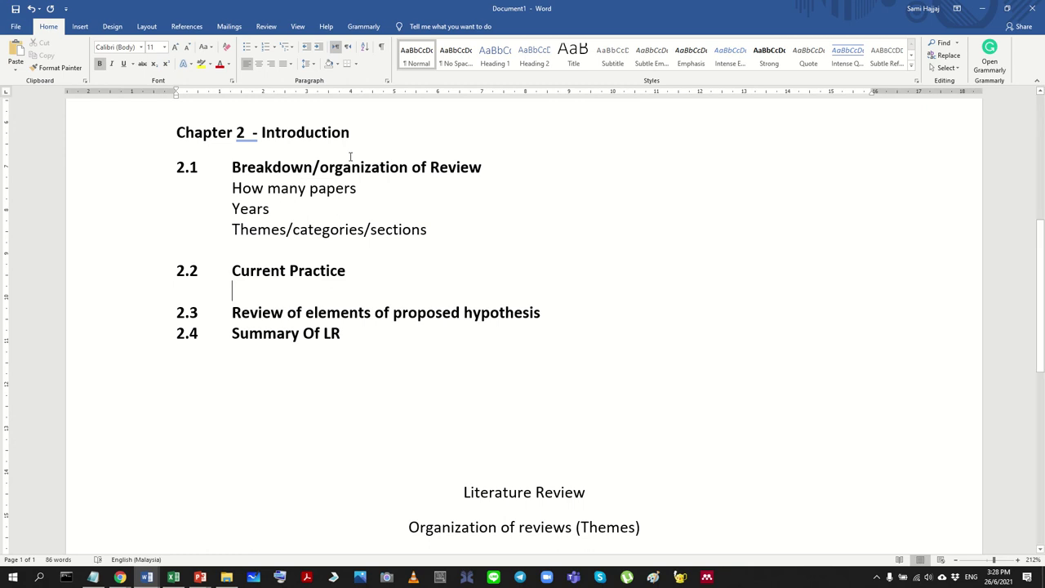
click(173, 577)
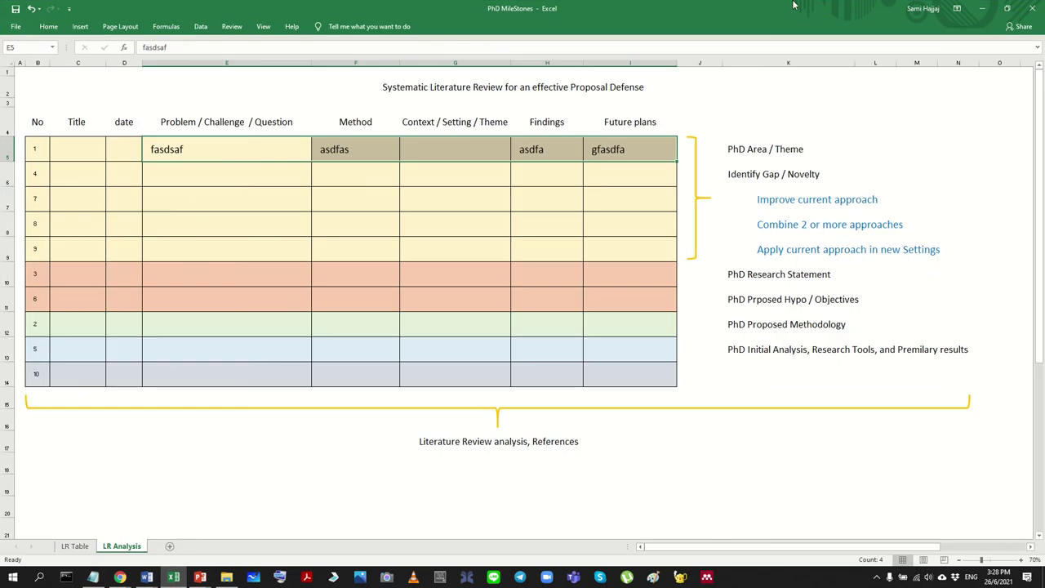
click(983, 8)
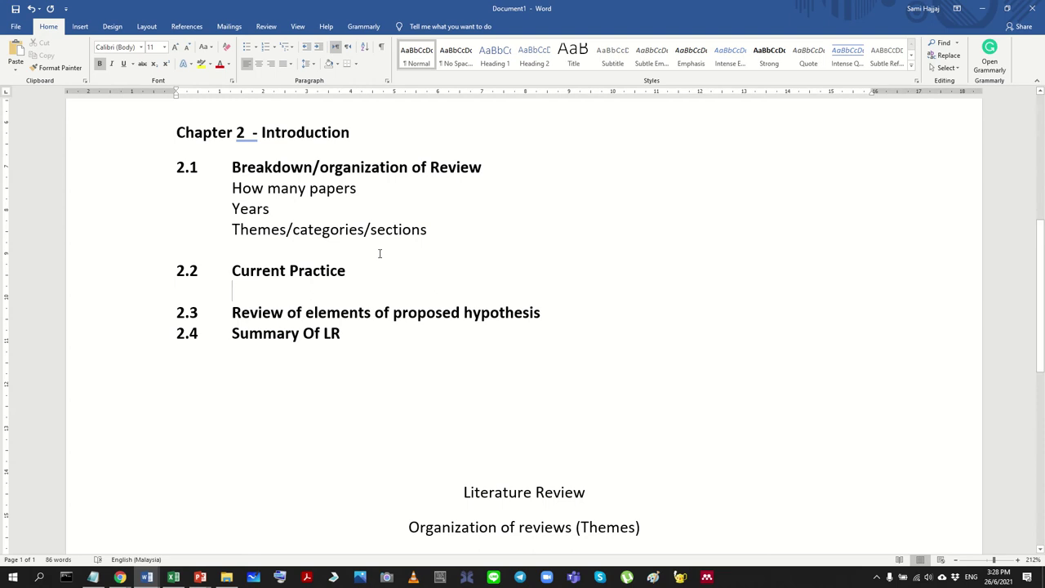
Step: Begin the note under Current Practice with the words "The actual review you conducted in the"
text(The a)
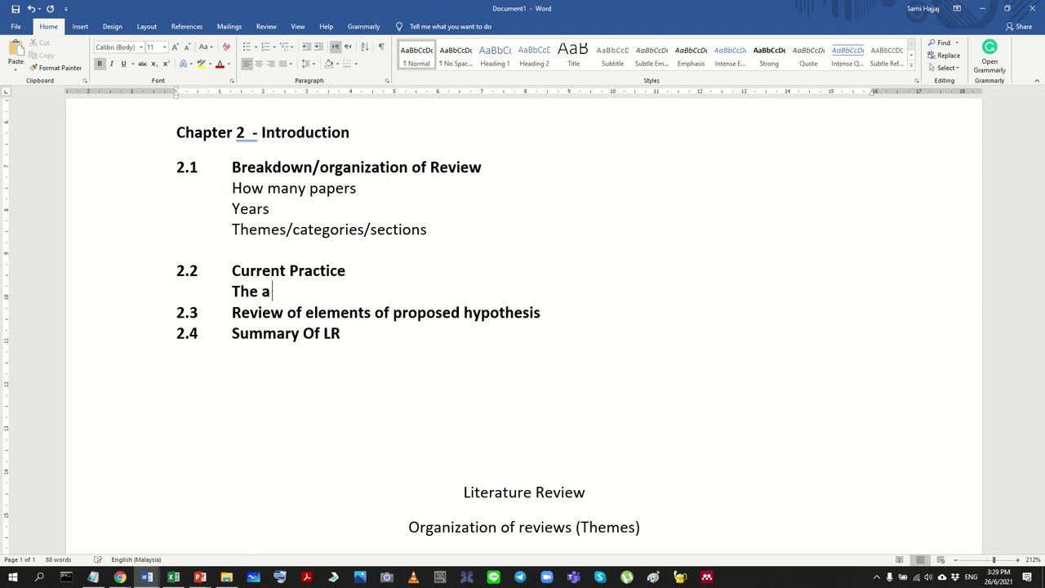
text(ctual review y)
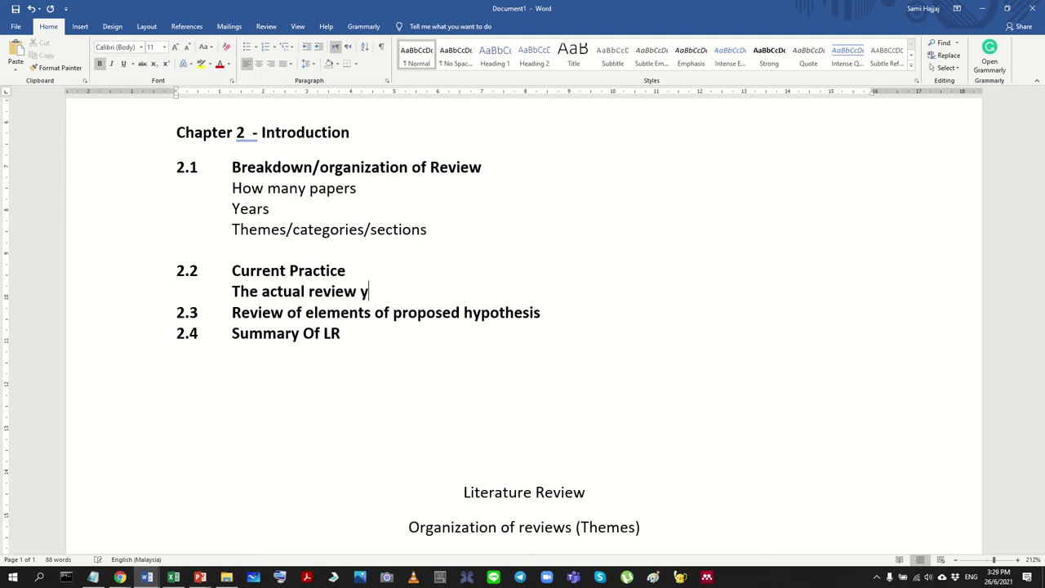
text(ou co)
key(BackSpace)
text(conduc)
key(BackSpace)
text(t)
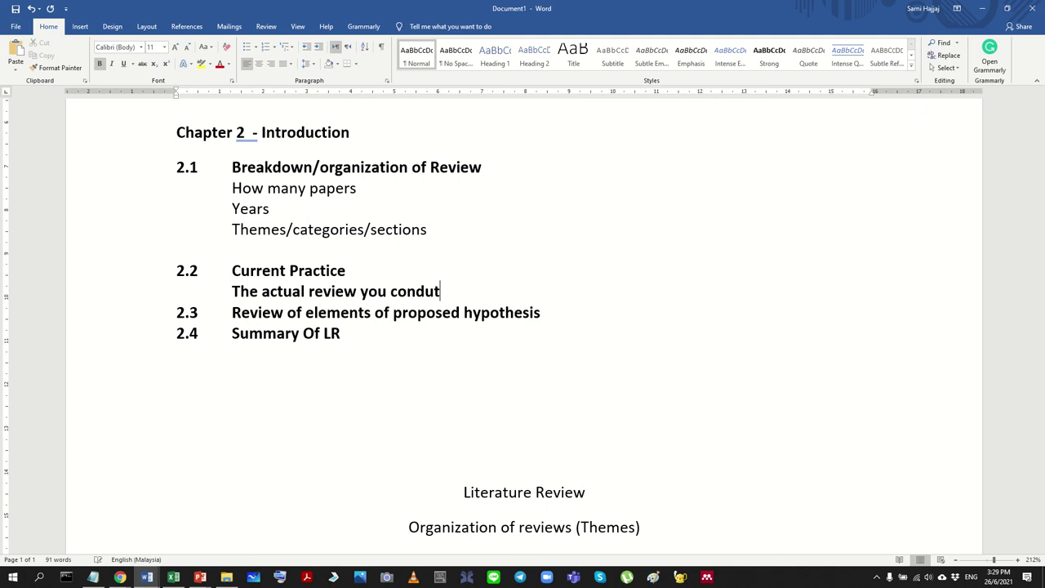
key(BackSpace)
text(cted inth)
key(BackSpace)
key(BackSpace)
text(the tble)
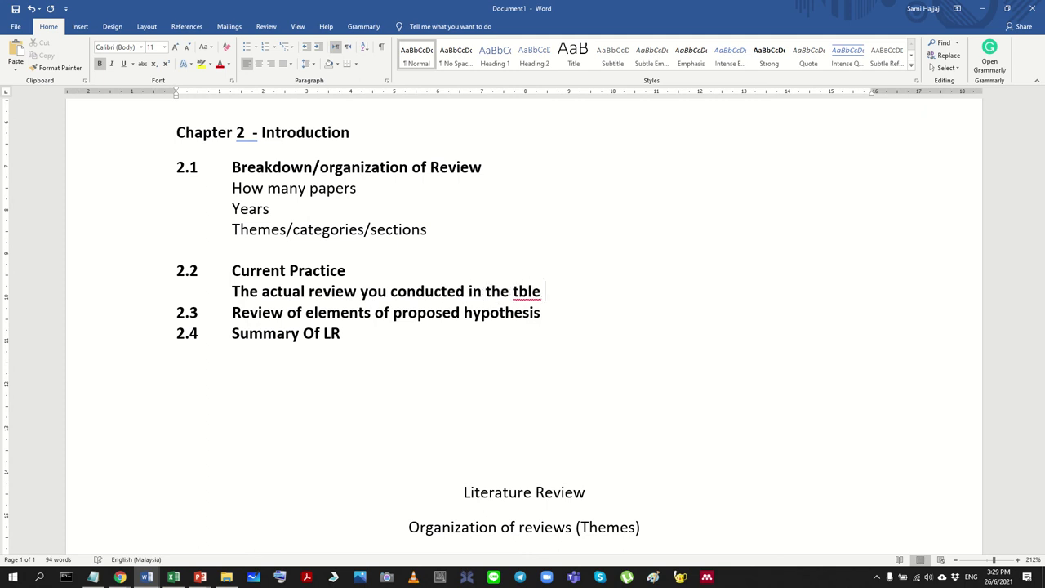
Step: Complete the Current Practice note with "table, but rewritten in word," and add an indented empty line below it
key(BackSpace)
key(BackSpace)
key(BackSpace)
key(BackSpace)
text(able, but re)
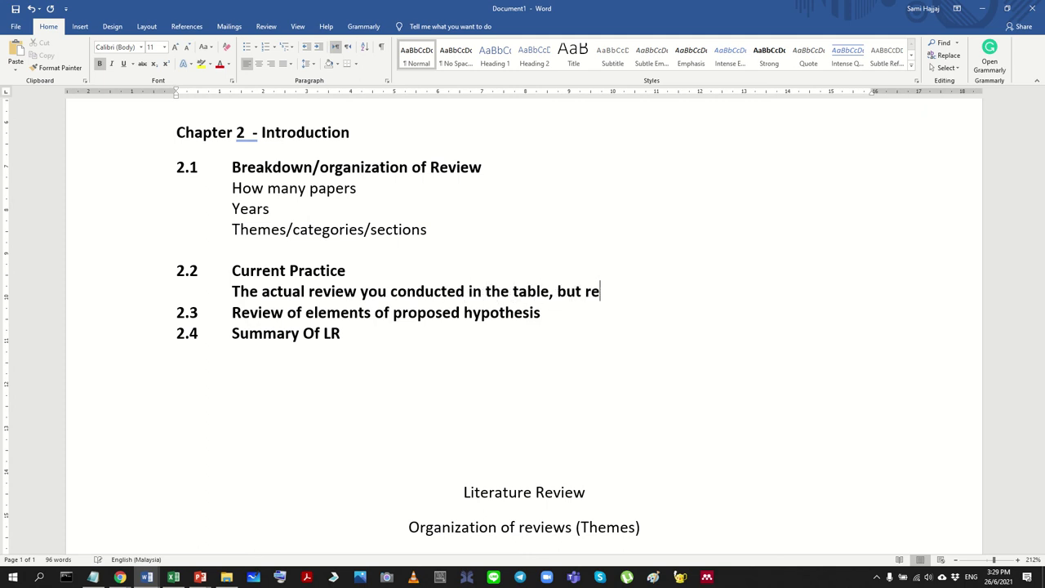
text(written wor)
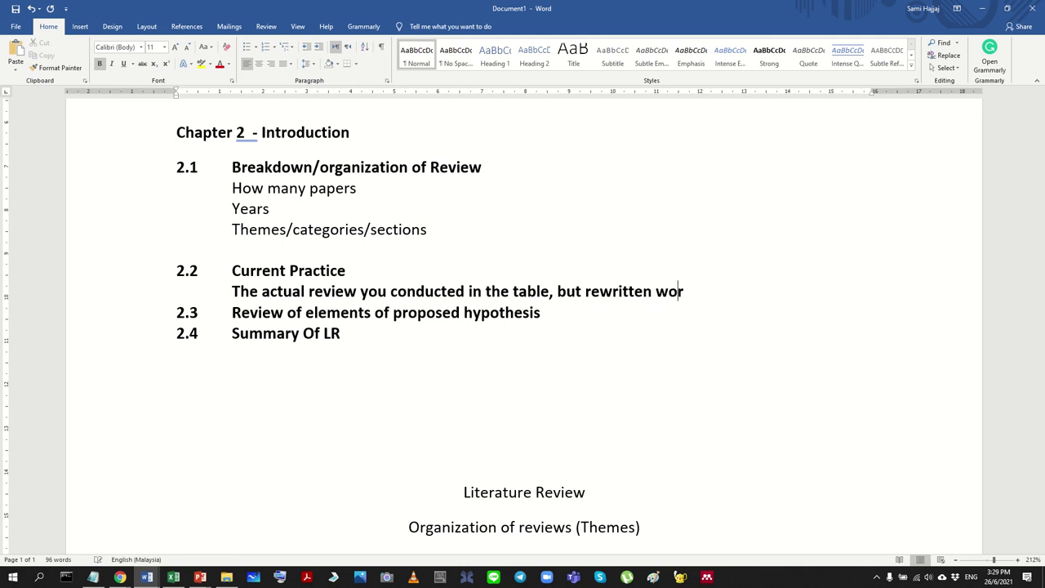
key(BackSpace)
key(BackSpace)
key(BackSpace)
text(in or)
key(BackSpace)
key(BackSpace)
text(word,)
key(Return)
key(Tab)
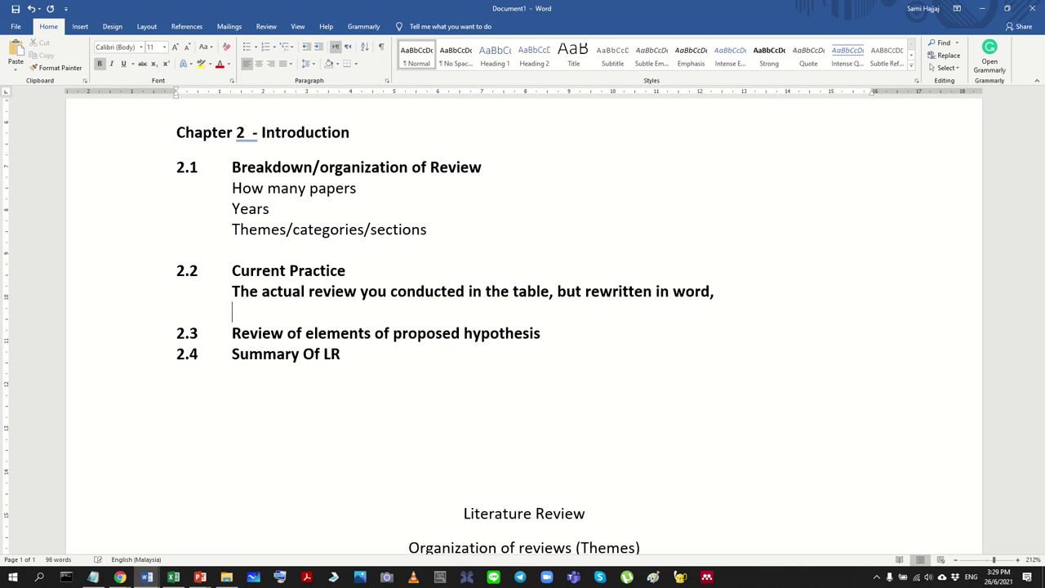
Step: Make the note under Current Practice non-bold and remove the comma at its end
key(Up)
key(BackSpace)
key(Return)
key(shift+End)
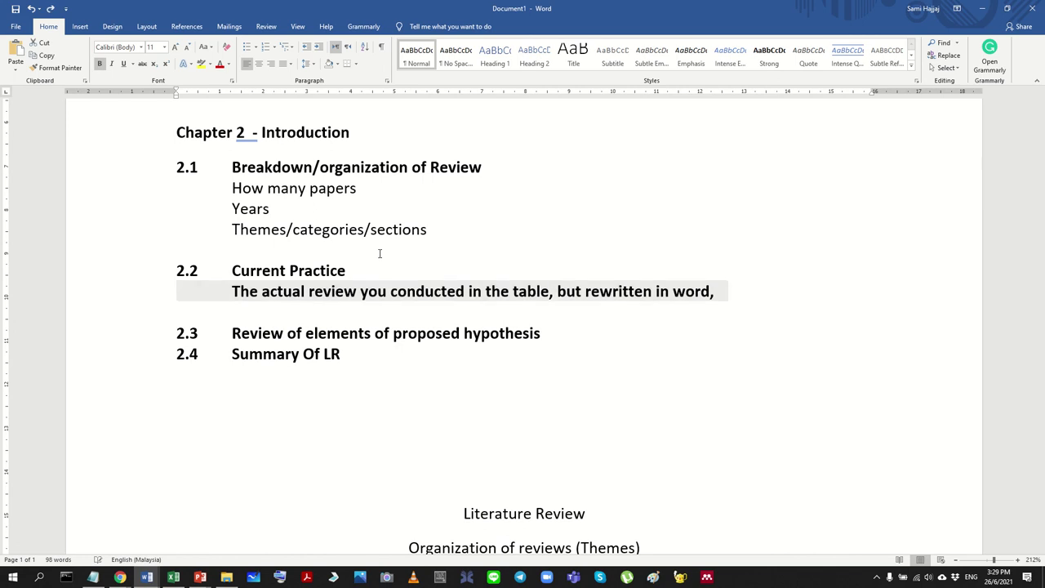
key(ctrl+b)
key(Right)
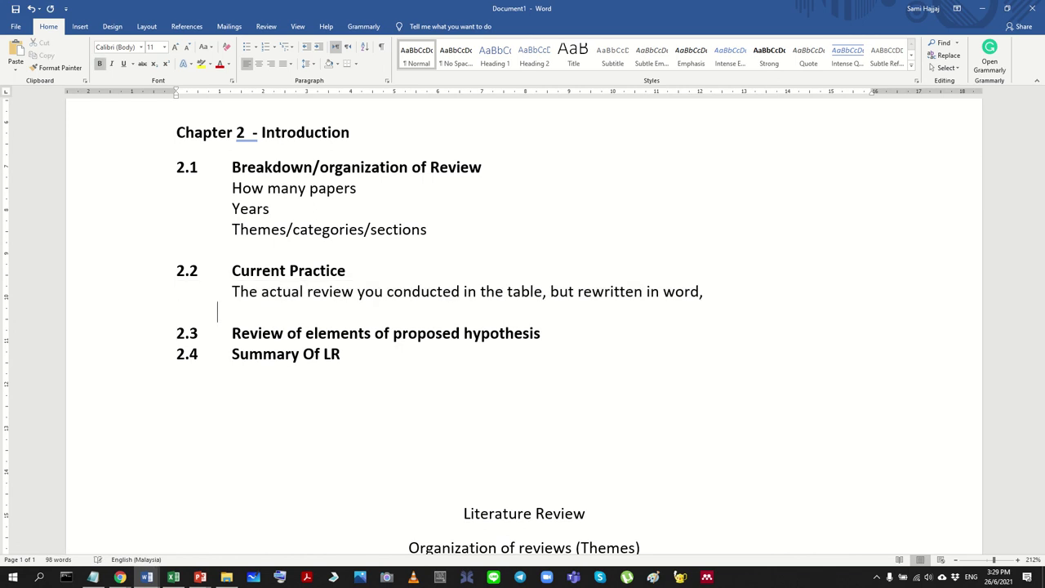
click(726, 296)
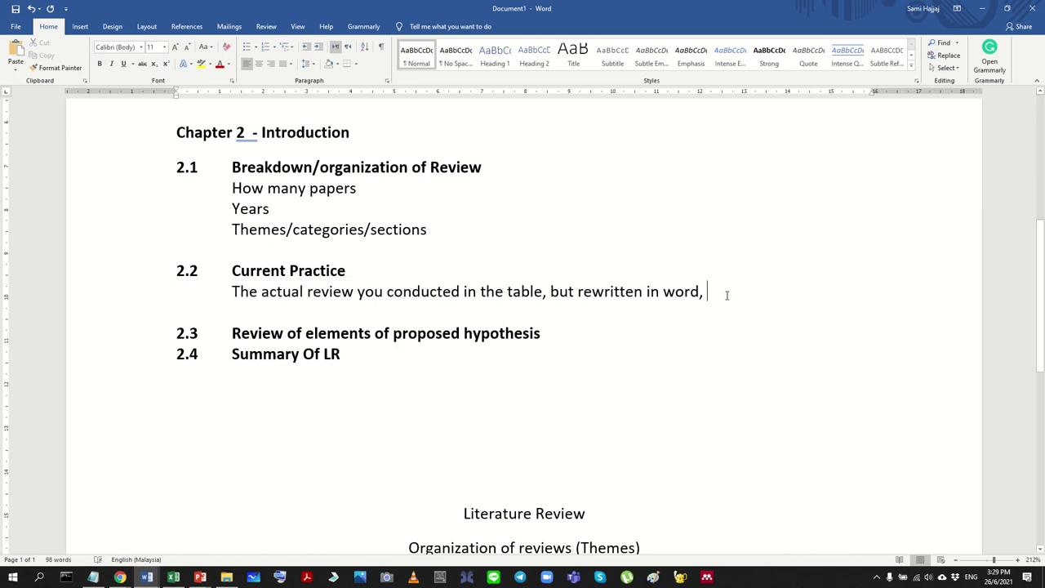
key(BackSpace)
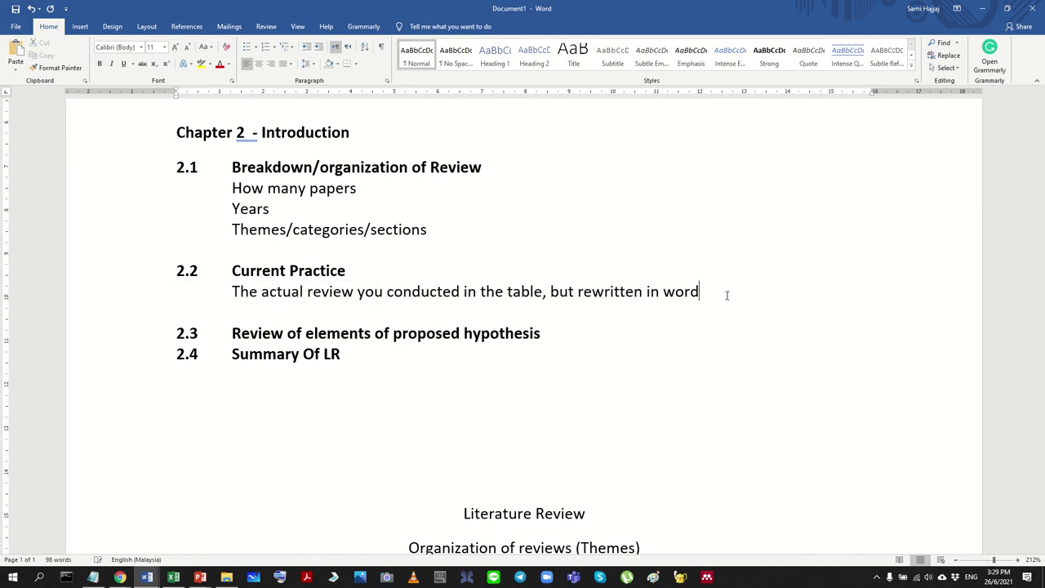
Step: Switch to the PhD MileStones workbook in Excel and examine the yellow review rows and the PhD topics listed beside the table
click(175, 578)
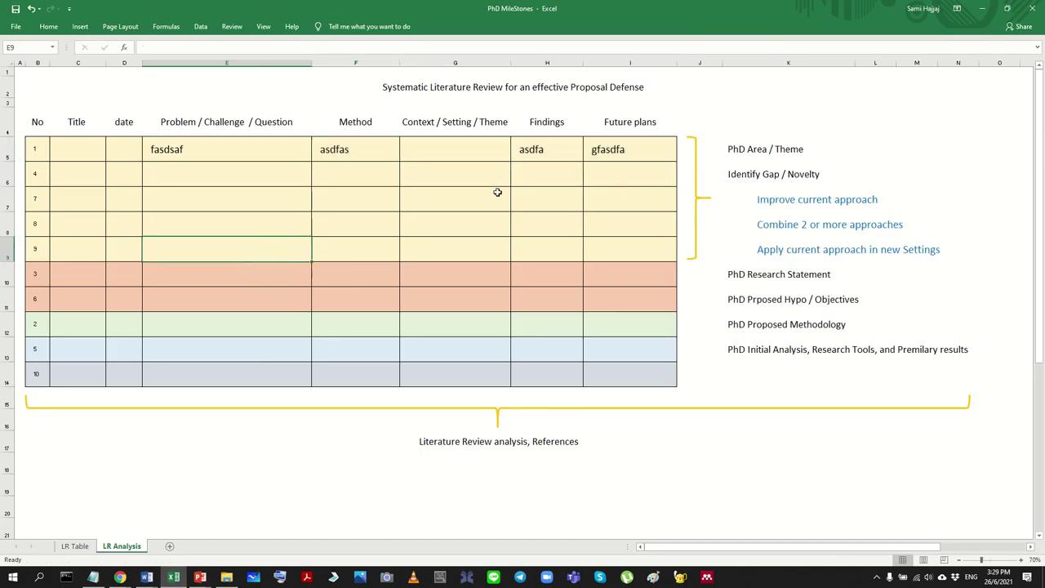
click(455, 198)
drag(630, 173, 34, 241)
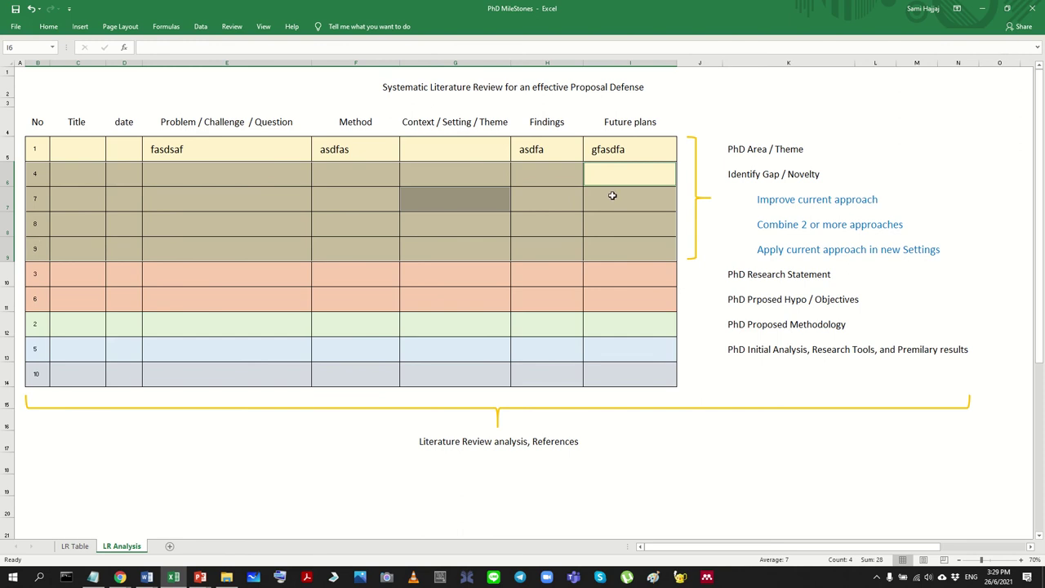
drag(767, 147, 833, 381)
click(536, 413)
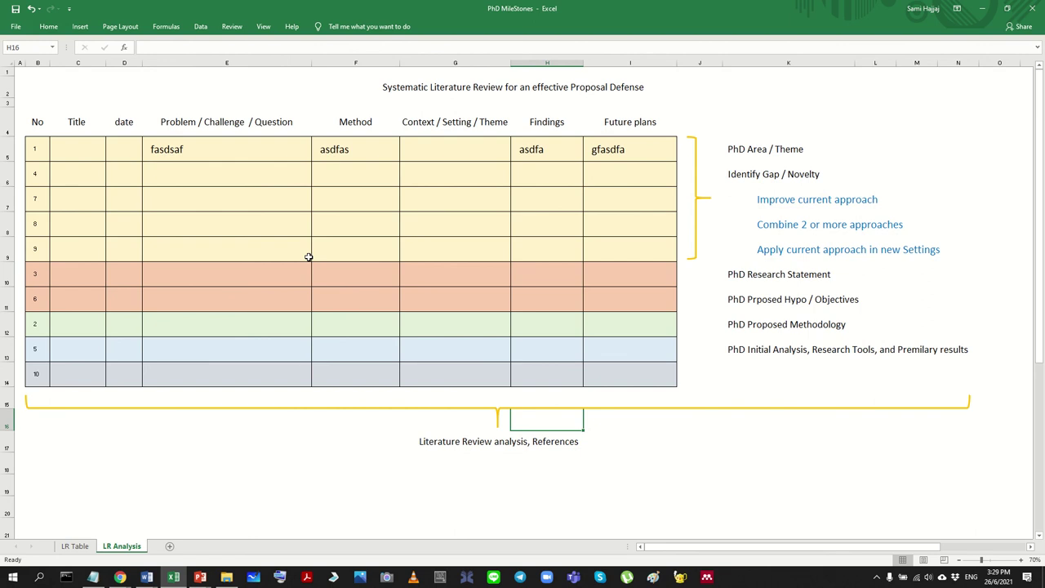
click(389, 194)
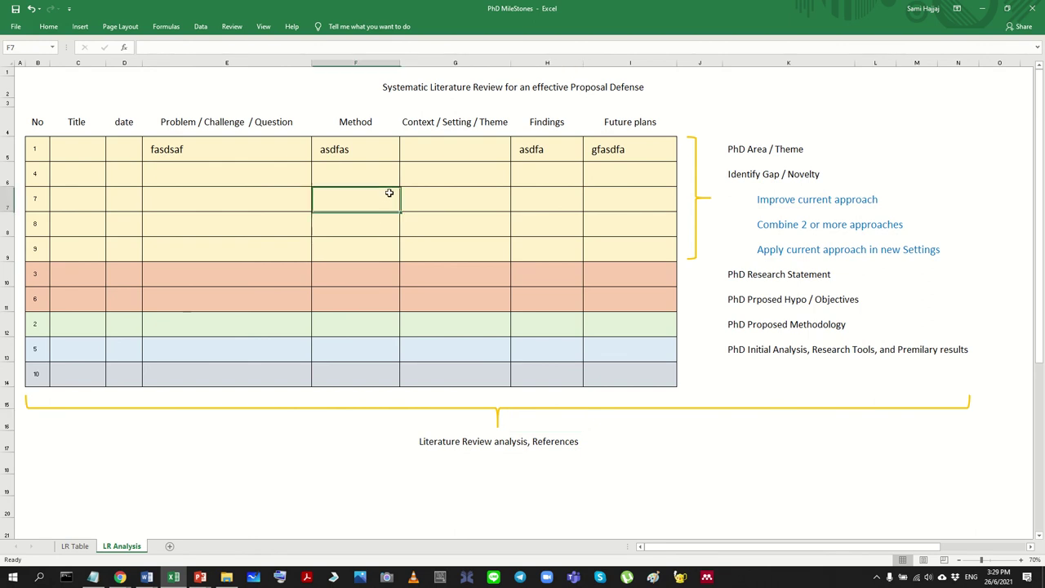
Step: Examine the yellow group of papers in the LR Analysis table and paper 1's entries from Problem / Challenge / Question to Future plans
drag(630, 179, 45, 237)
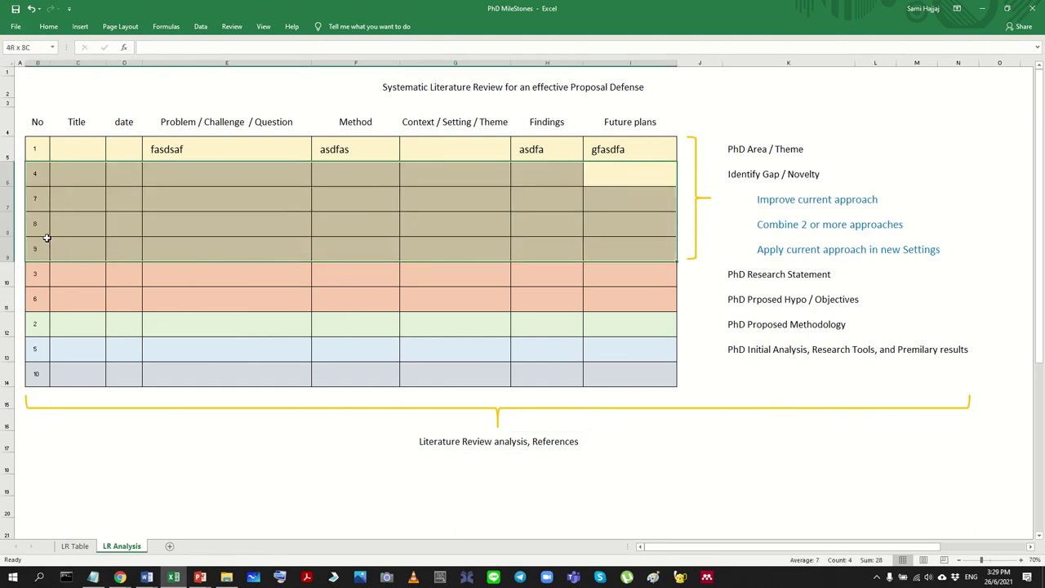
click(186, 277)
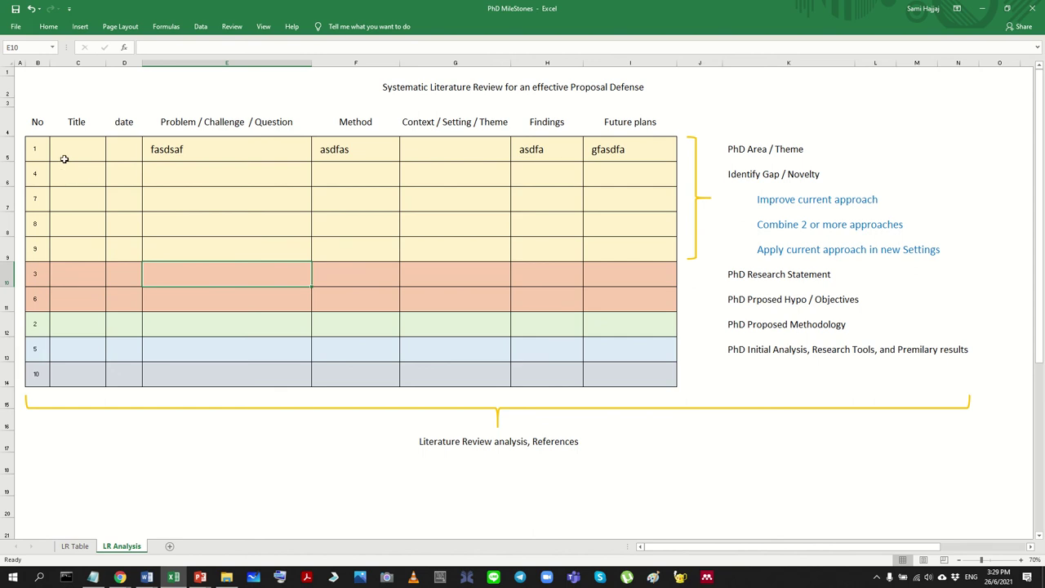
drag(194, 151, 595, 141)
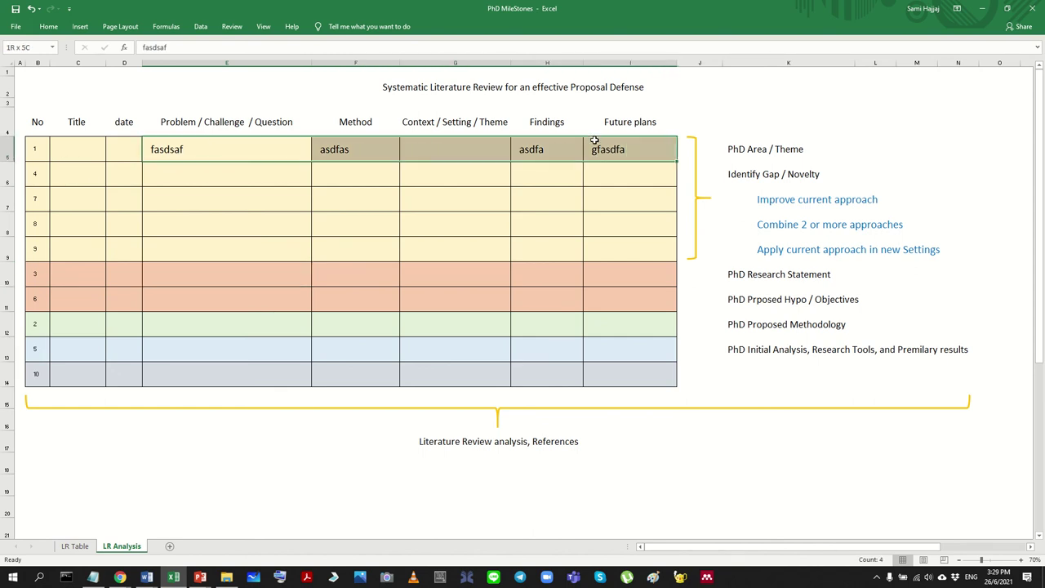
drag(173, 151, 664, 156)
click(264, 162)
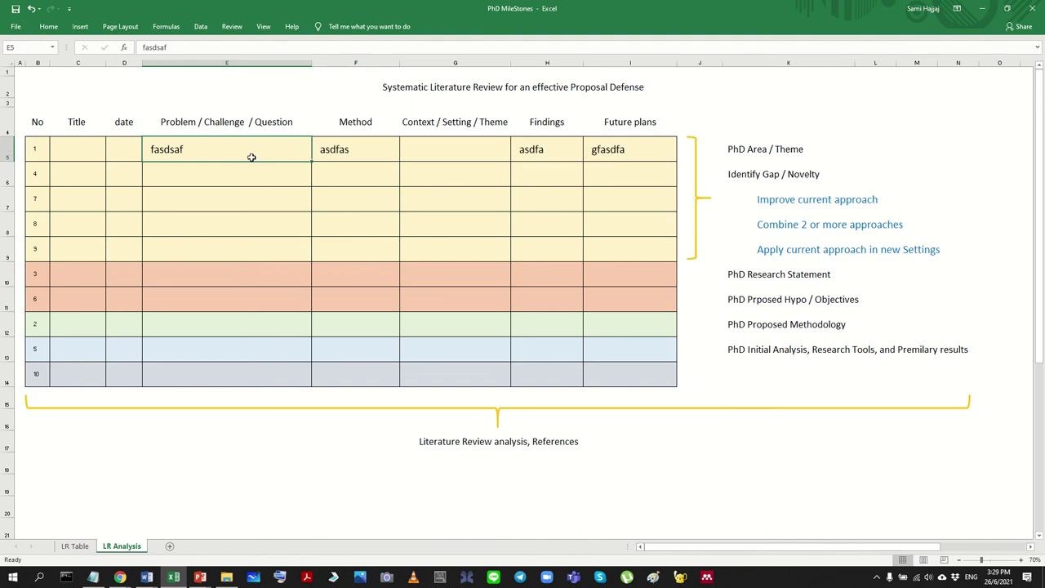
click(323, 155)
click(492, 156)
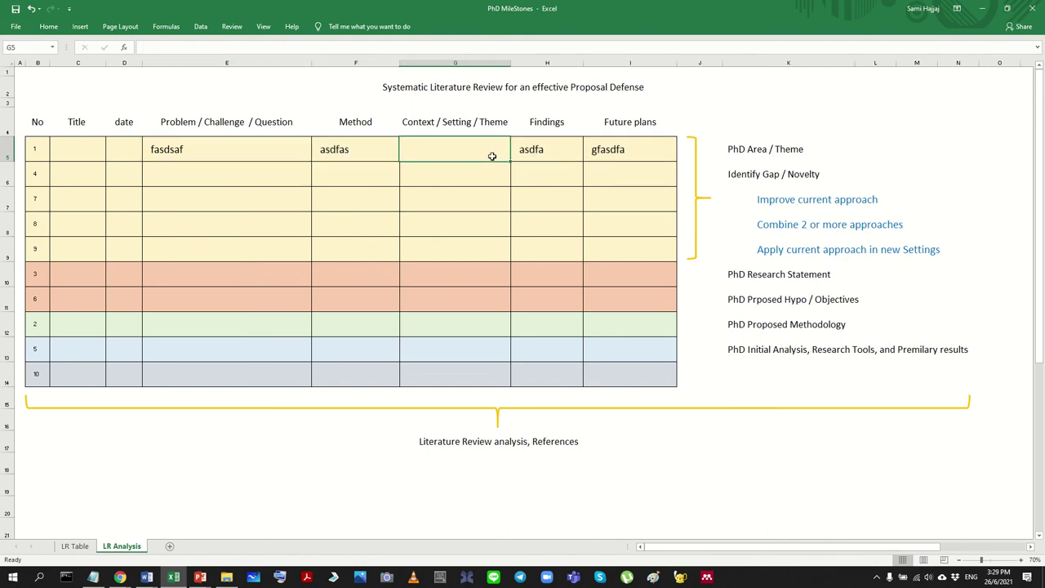
click(523, 152)
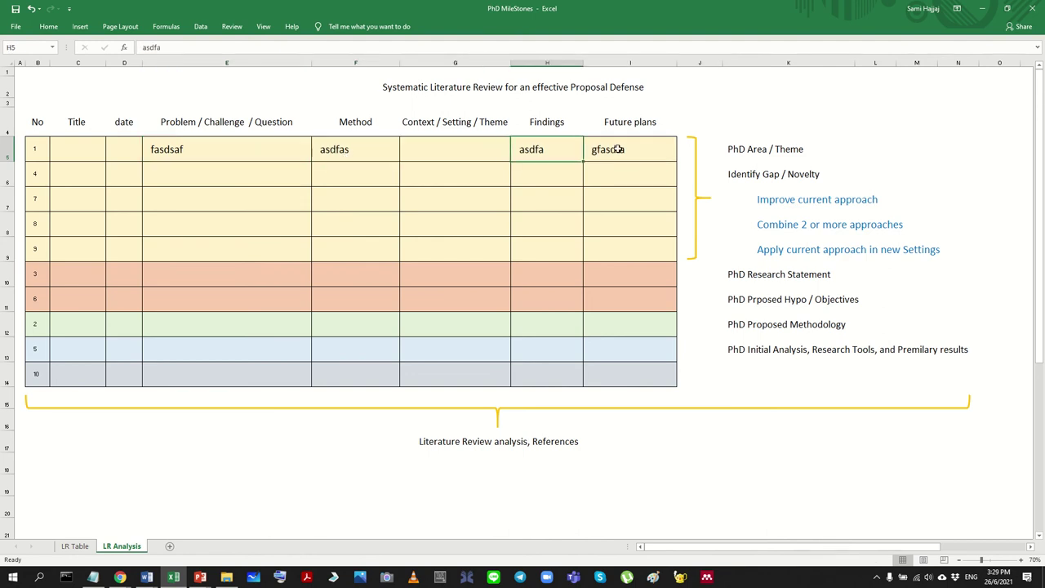
click(460, 157)
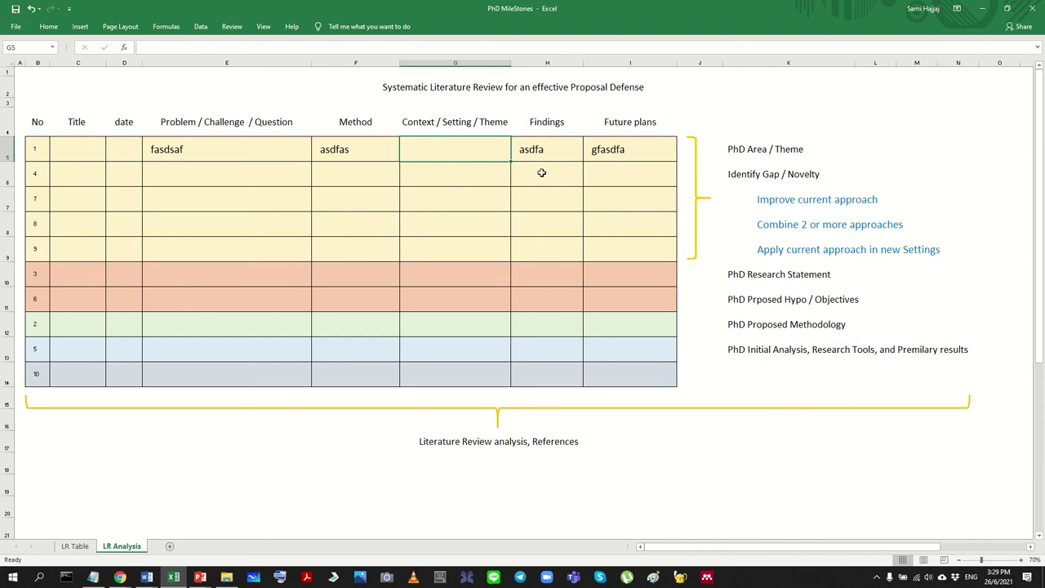
Step: Switch to Document1 in Word and add the line "Section 1(theme1)" directly under heading 2.2 Current Practice
mouse_move(171, 580)
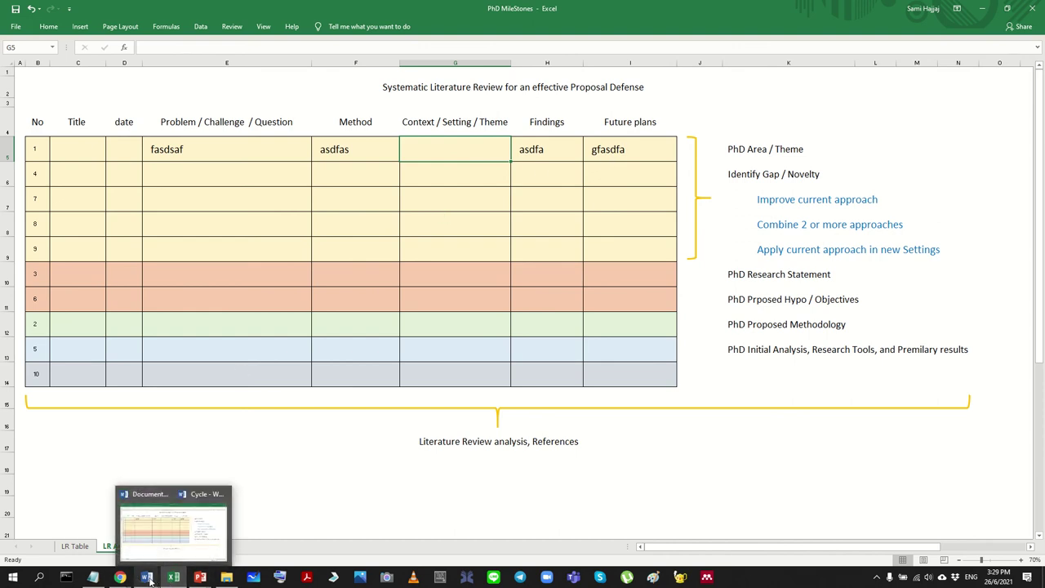
click(83, 530)
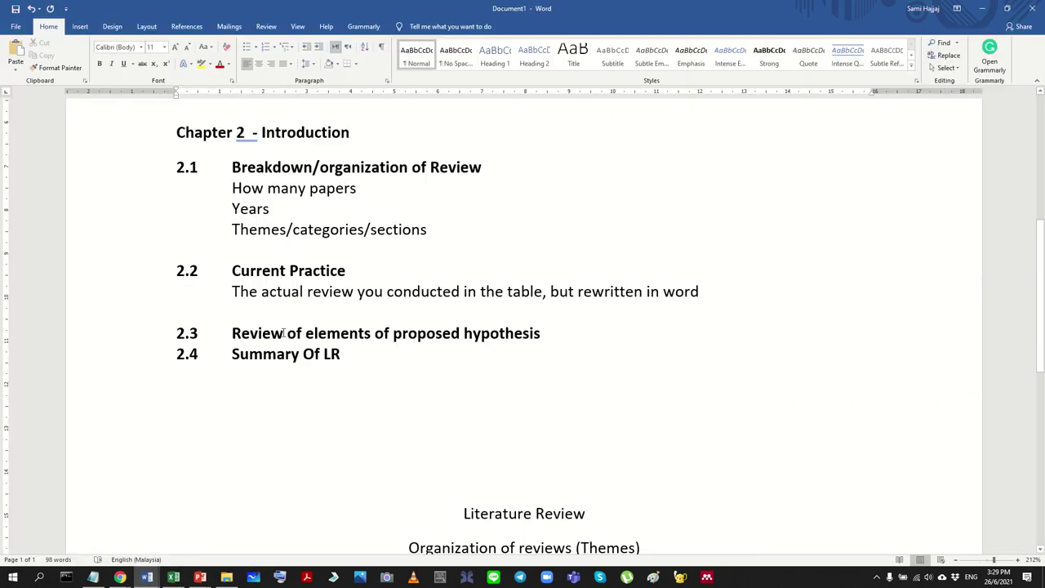
click(376, 272)
key(Return)
key(Tab)
text(Sect)
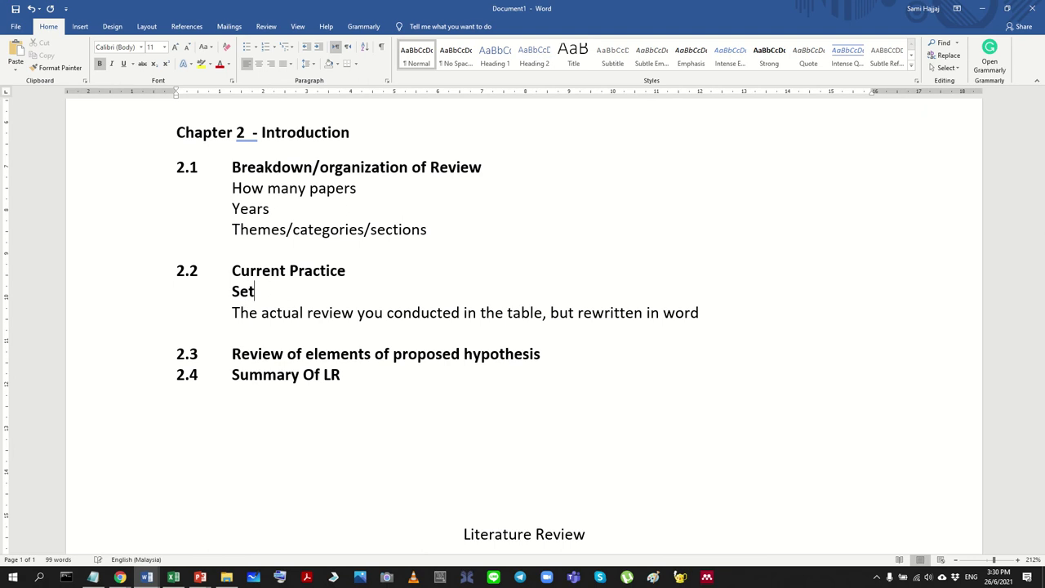
key(BackSpace)
text(ction 1(theme1))
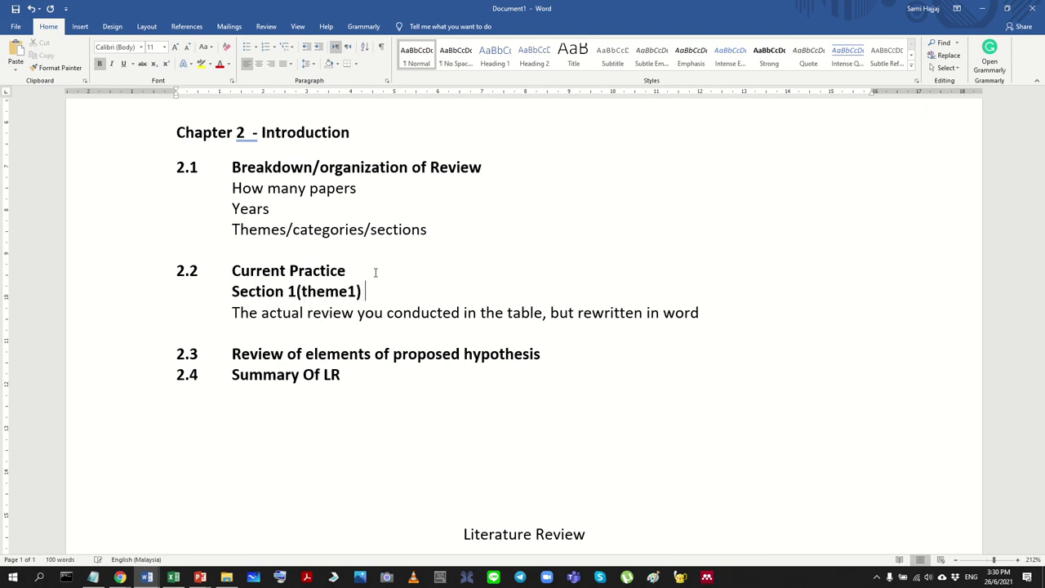
Step: Start an indented paper list with "1," under Section 1(theme1), putting the "The actual review you conducted" sentence on its own line below
key(Return)
key(Tab)
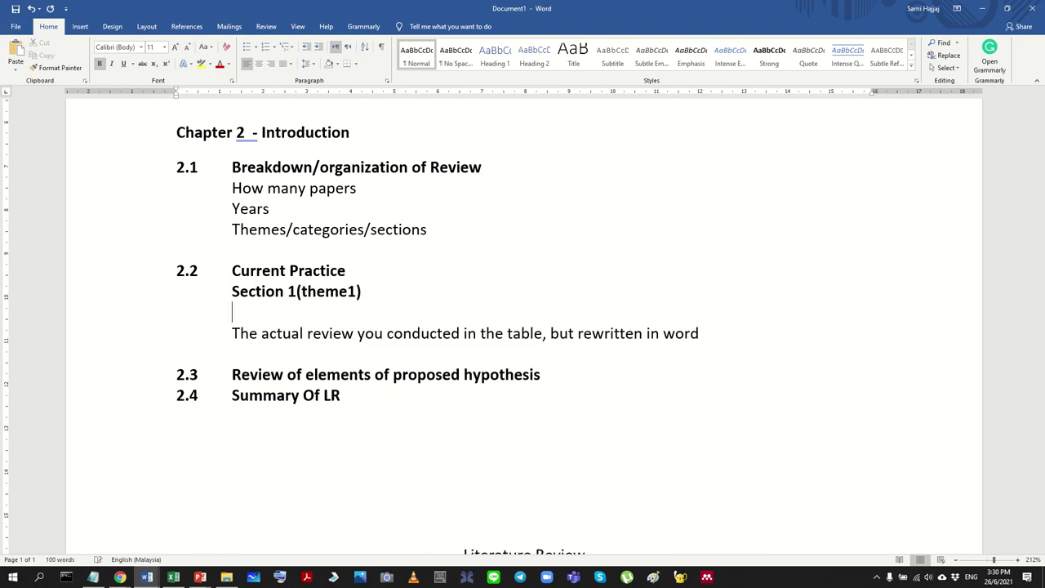
key(Delete)
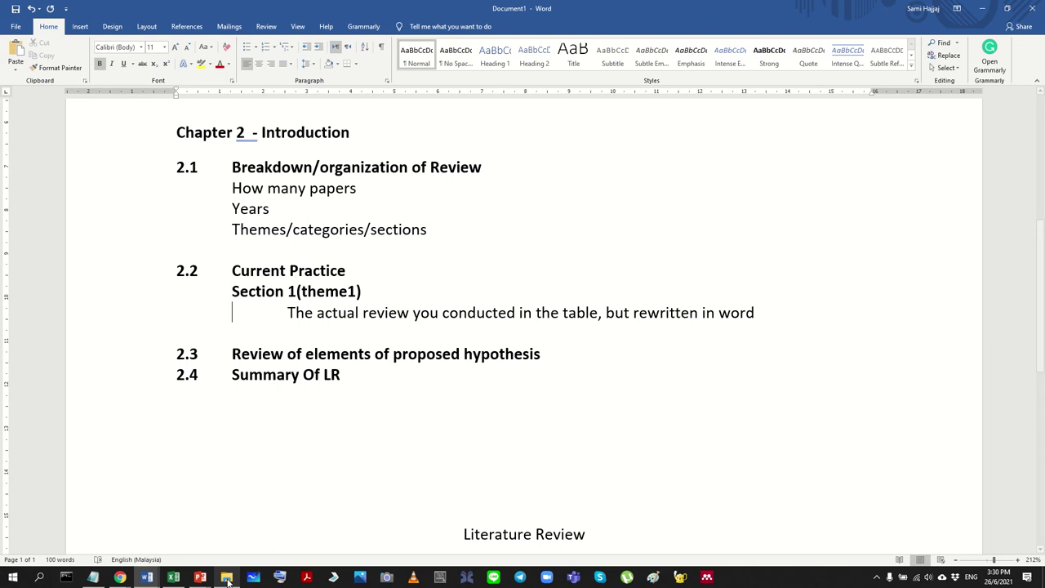
click(289, 312)
text(1)
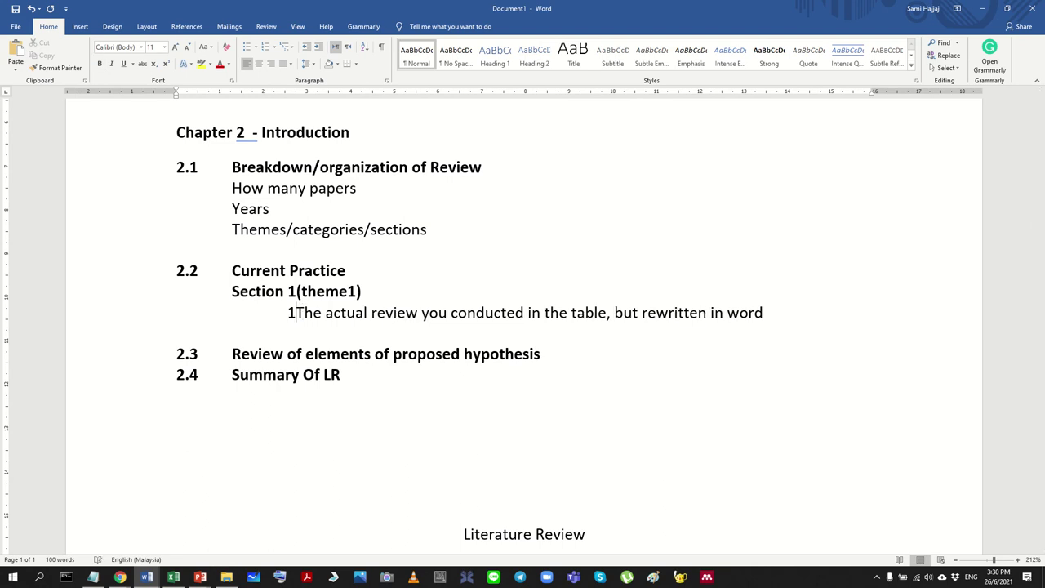
key(Return)
text(1`)
key(BackSpace)
key(BackSpace)
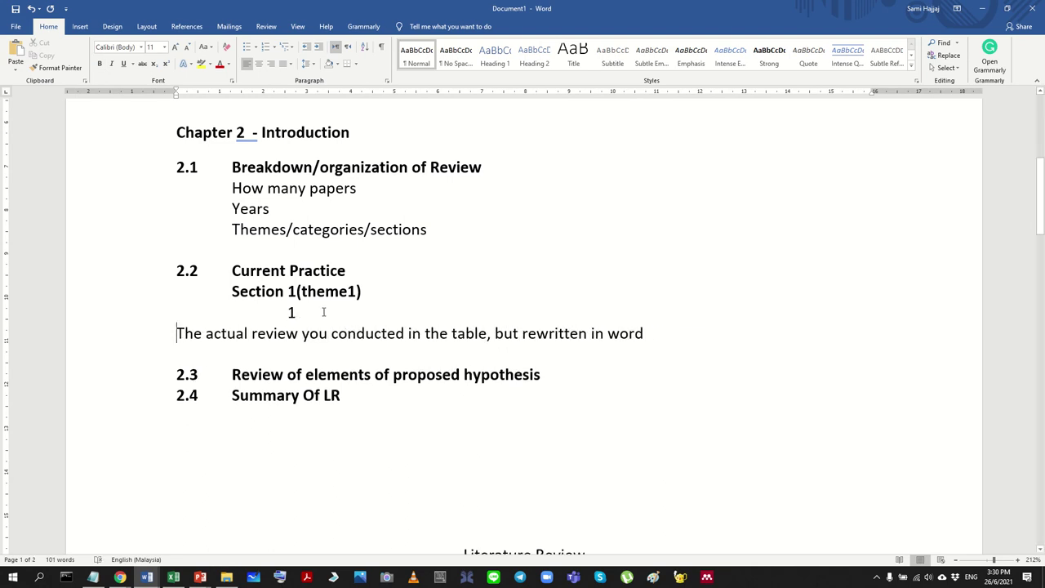
click(324, 312)
text(,)
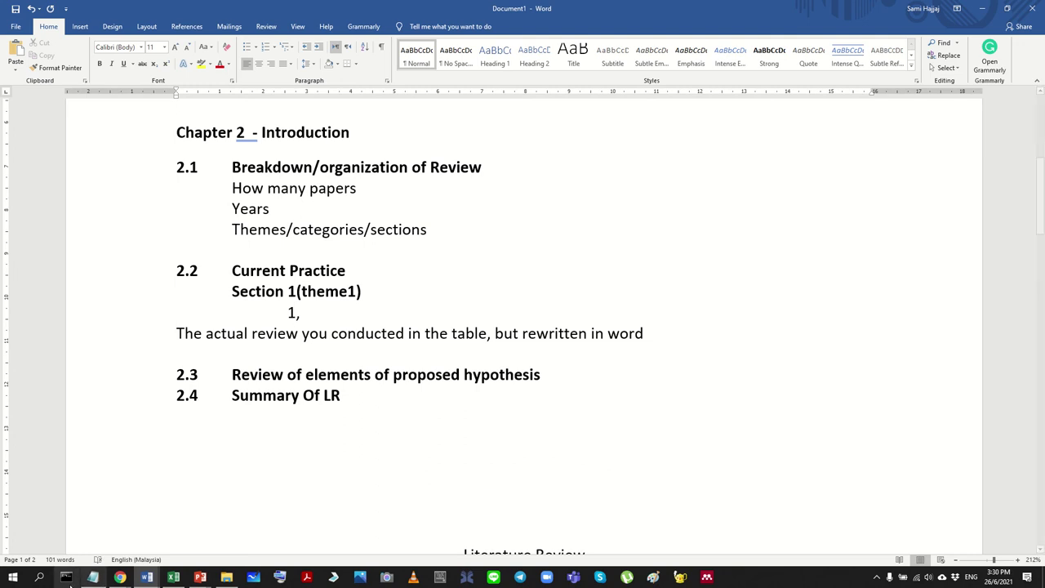
Step: Check the paper numbers in the Theme1 folder in File Explorer, then complete the Word list as "1, 3,5,6,8"
click(226, 577)
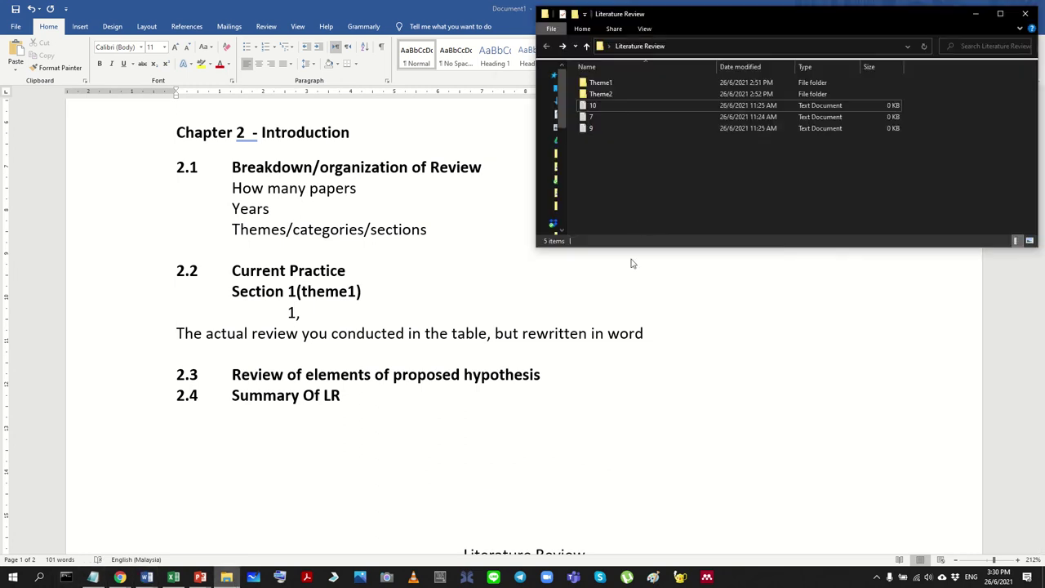
double_click(601, 83)
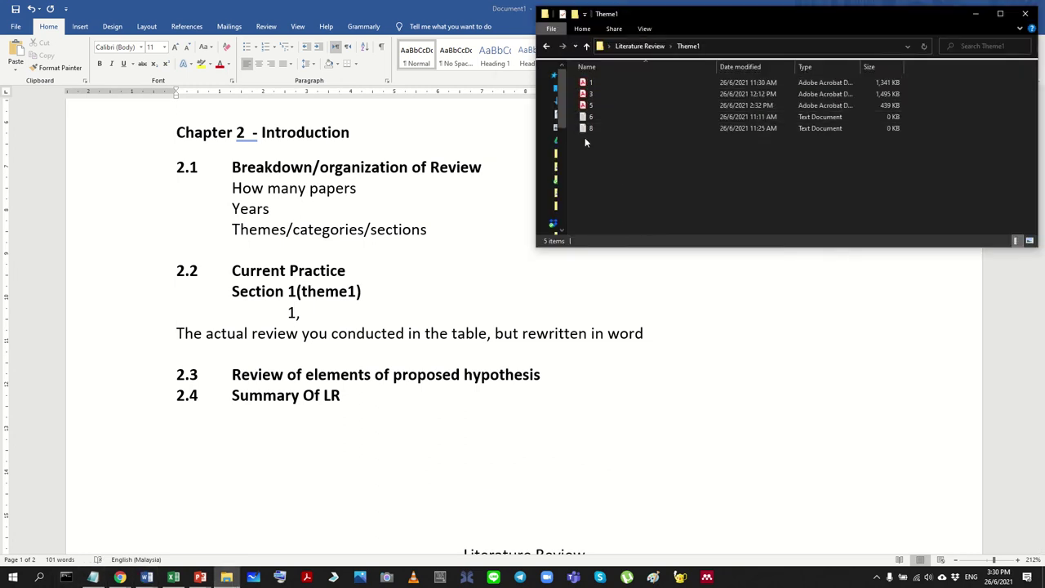
click(330, 314)
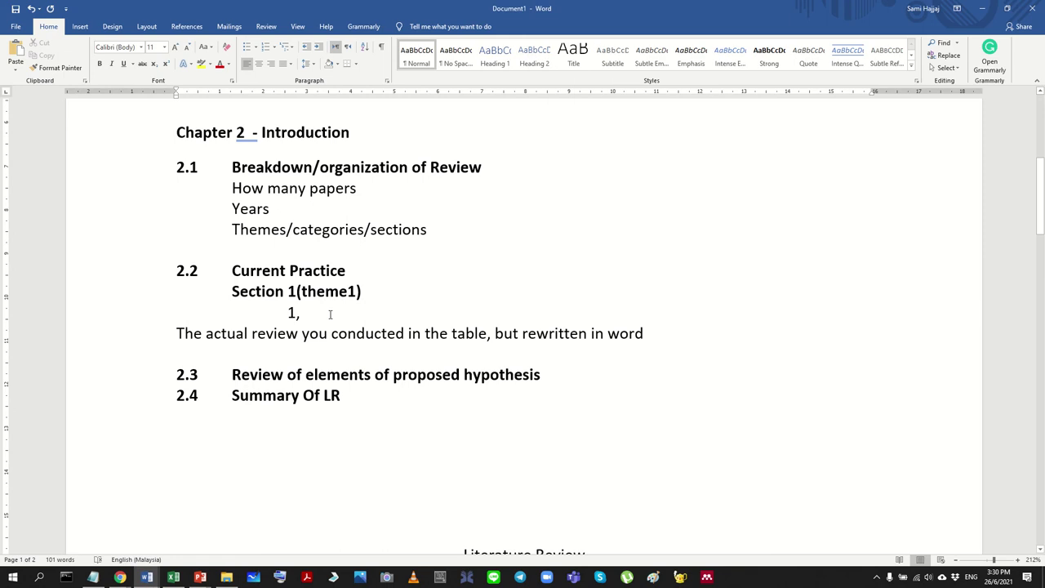
text(3,)
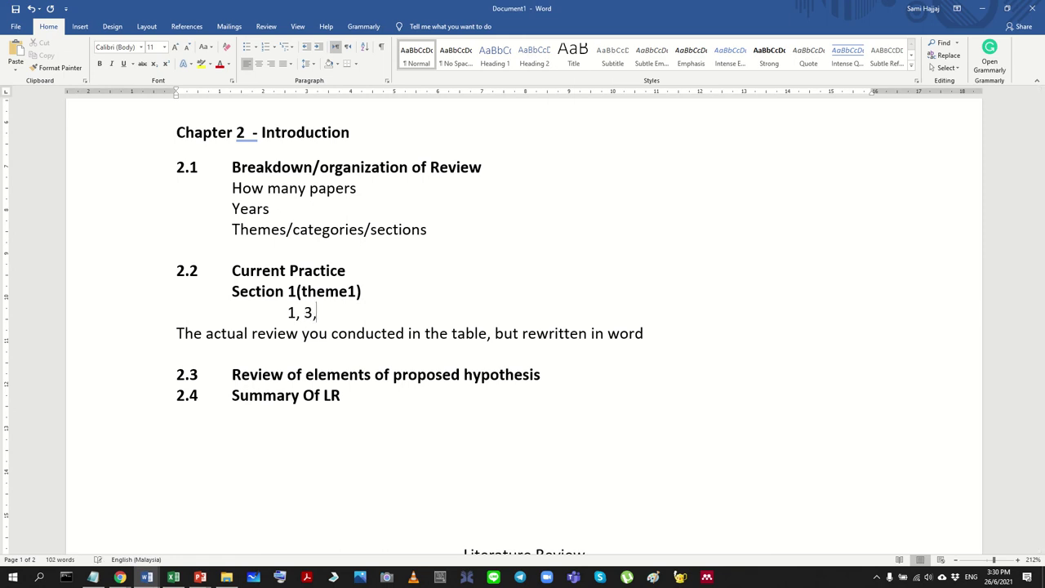
text(5,6,8)
Step: Delete the "The actual review you conducted" sentence and leave an indented empty line below the paper list, with spacing before heading 2.3
key(Right)
key(shift+Down)
key(Delete)
key(Tab)
key(Tab)
key(Return)
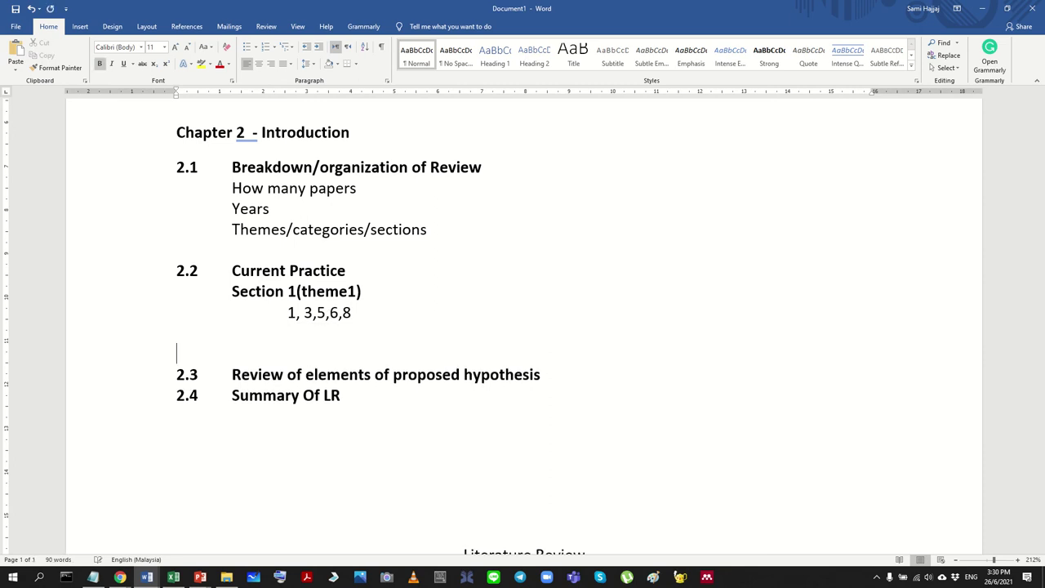
key(Return)
key(Up)
key(Up)
key(End)
key(Tab)
key(BackSpace)
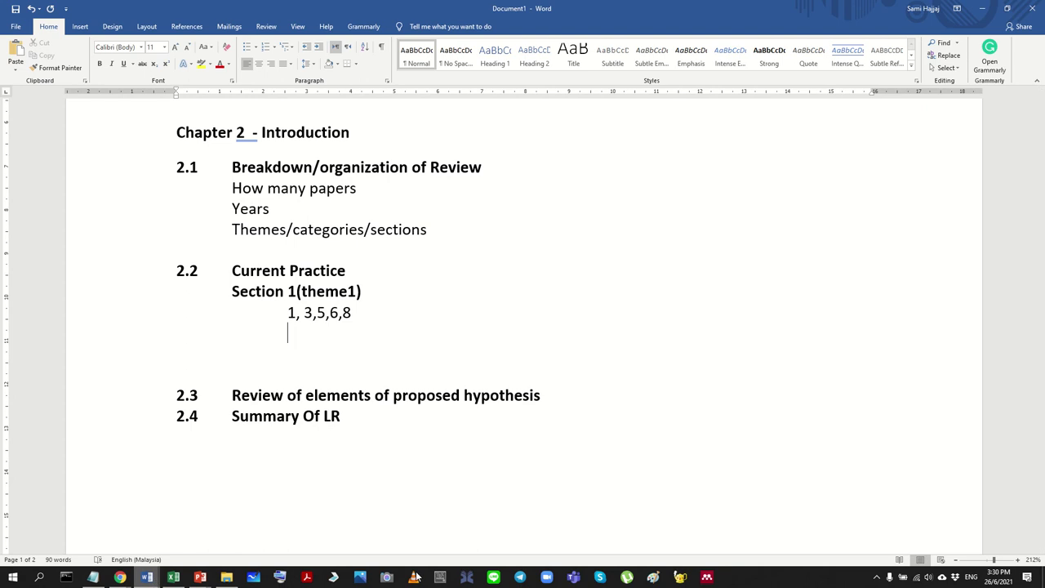
Step: Switch to the Excel LR Analysis sheet and review paper 1's problem, method, findings and future plans entries
click(173, 578)
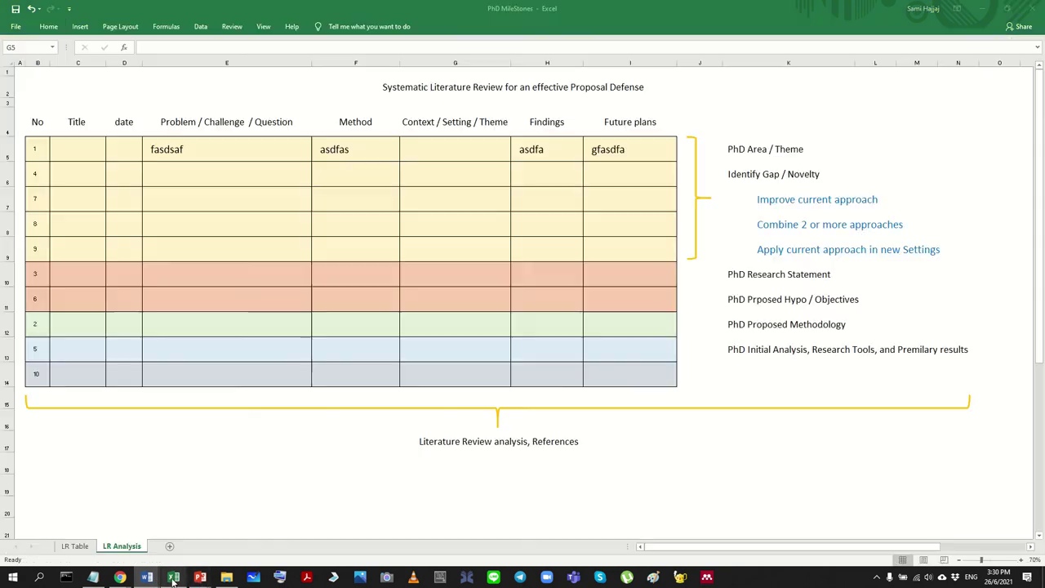
click(214, 198)
click(168, 155)
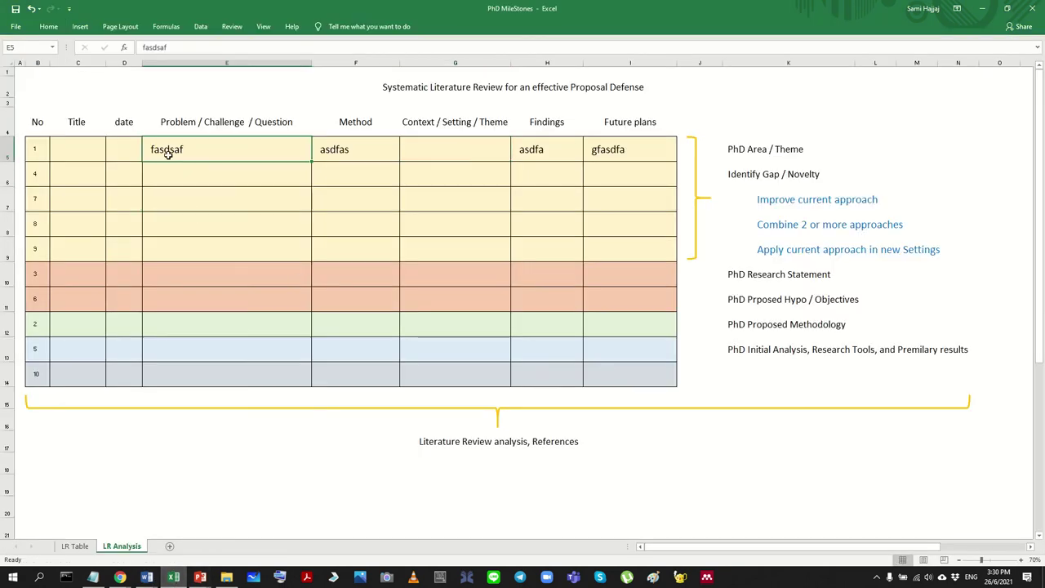
drag(167, 155, 626, 139)
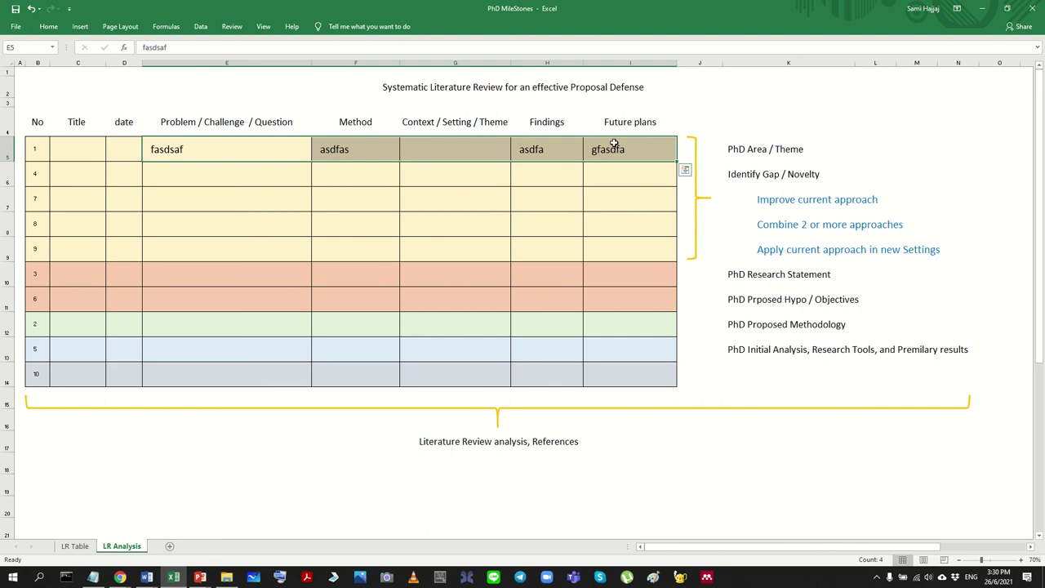
click(271, 183)
click(182, 145)
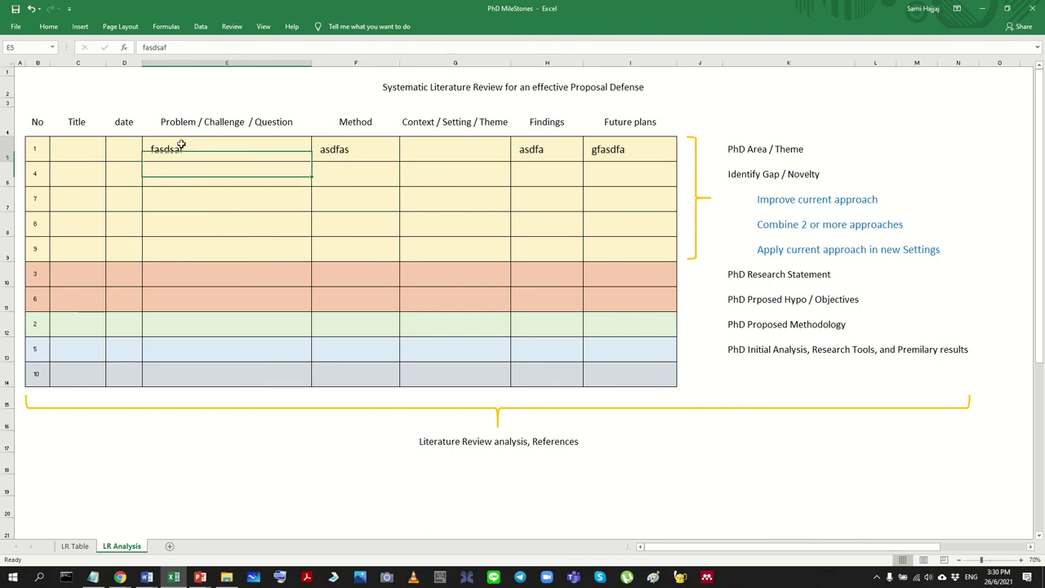
drag(181, 145, 346, 149)
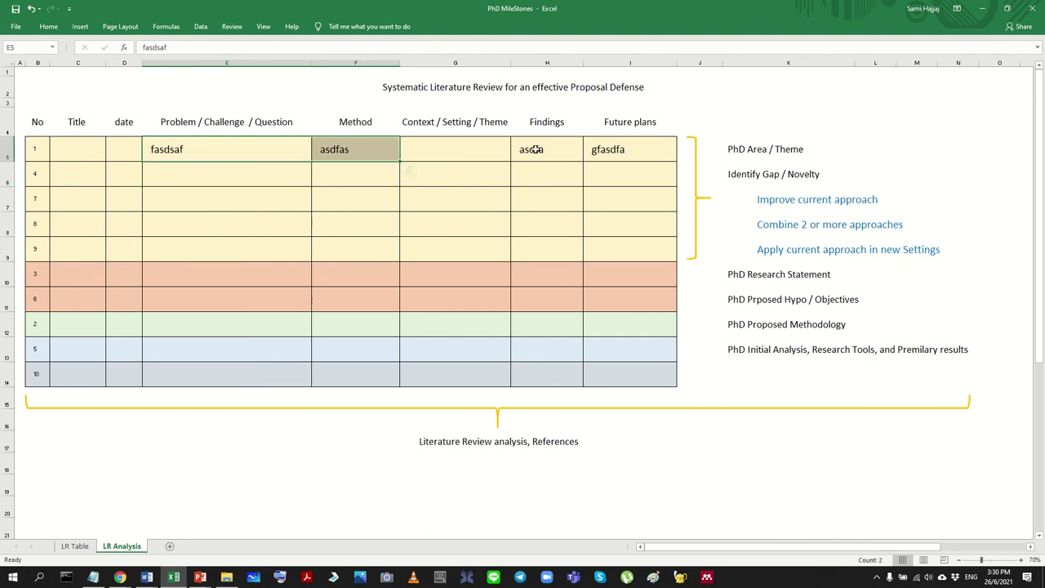
drag(531, 149, 619, 149)
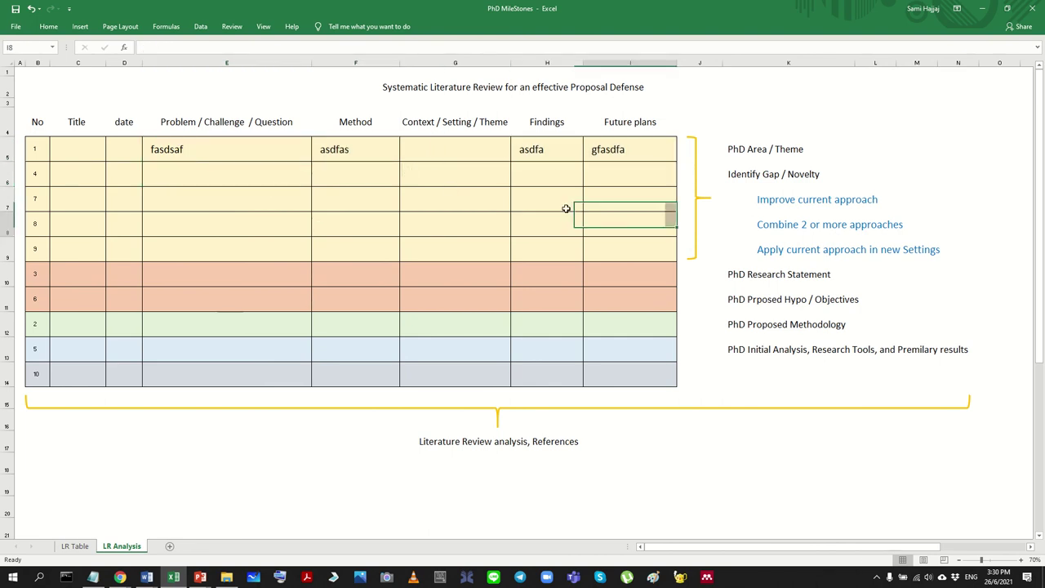
click(242, 152)
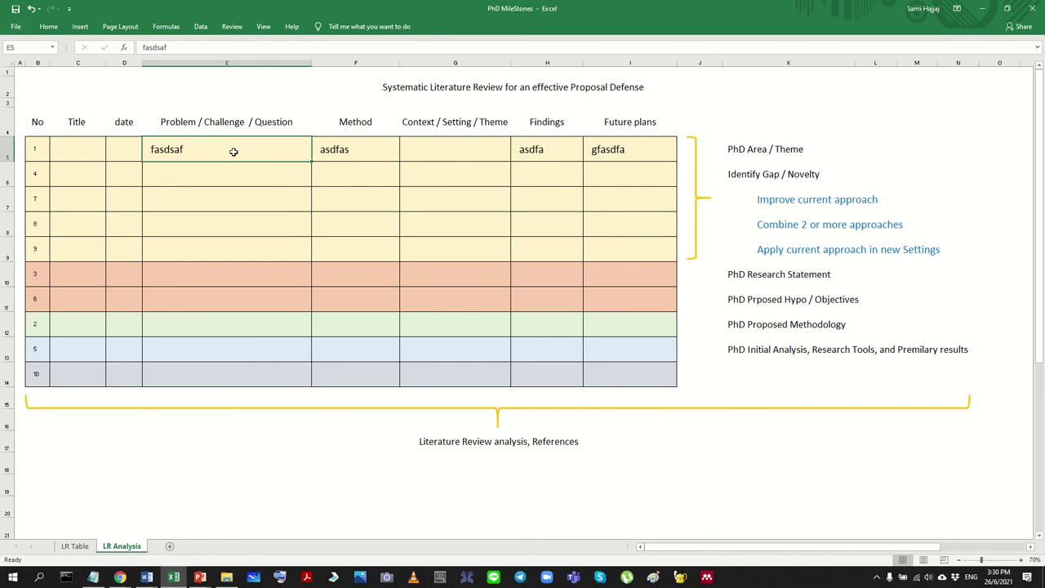
click(320, 148)
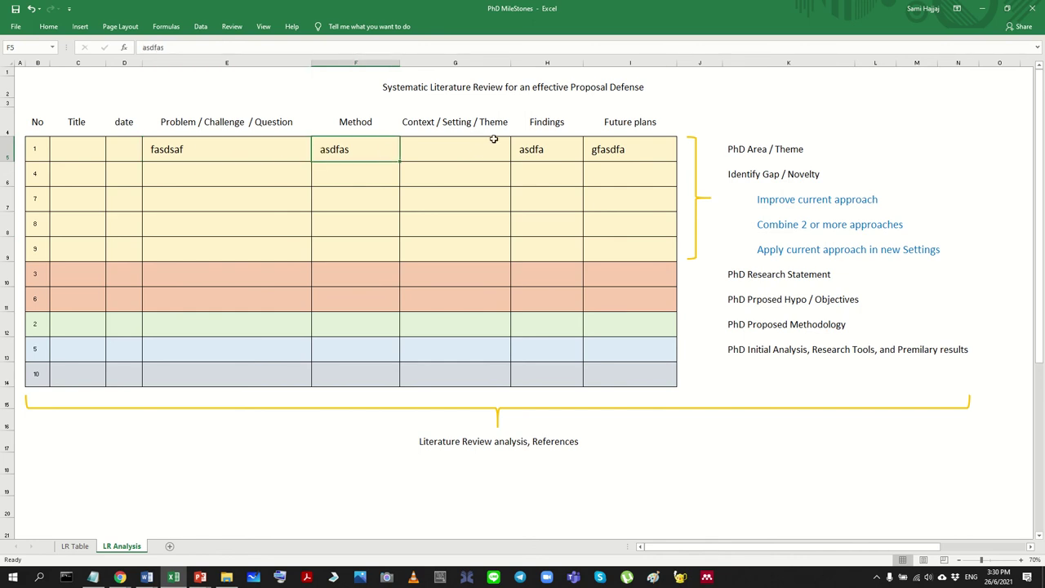
drag(526, 139, 626, 139)
click(600, 196)
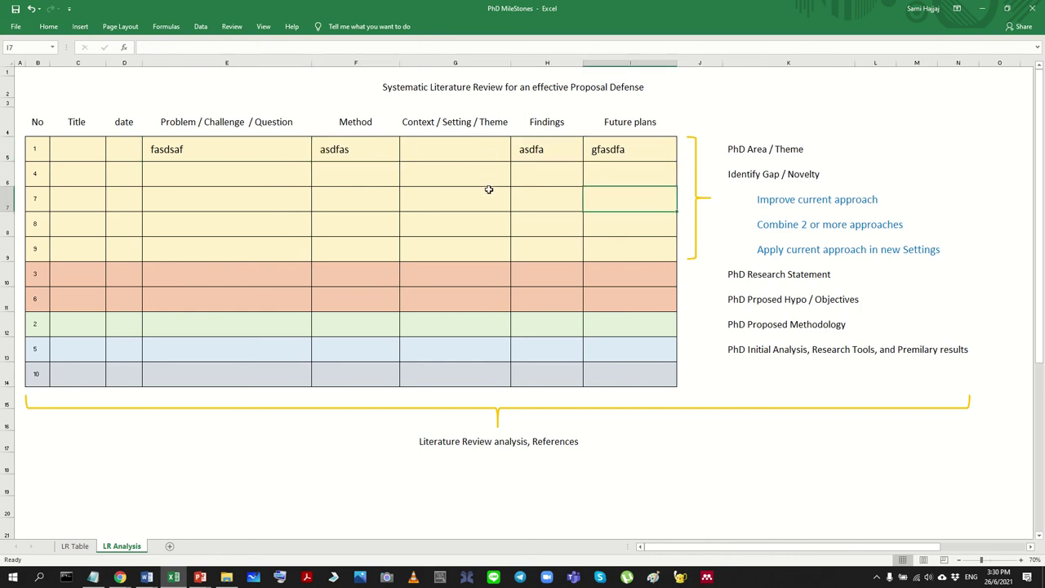
Step: Return to the Word outline and open paper 1 from the Theme1 folder in Adobe Acrobat Reader
click(983, 9)
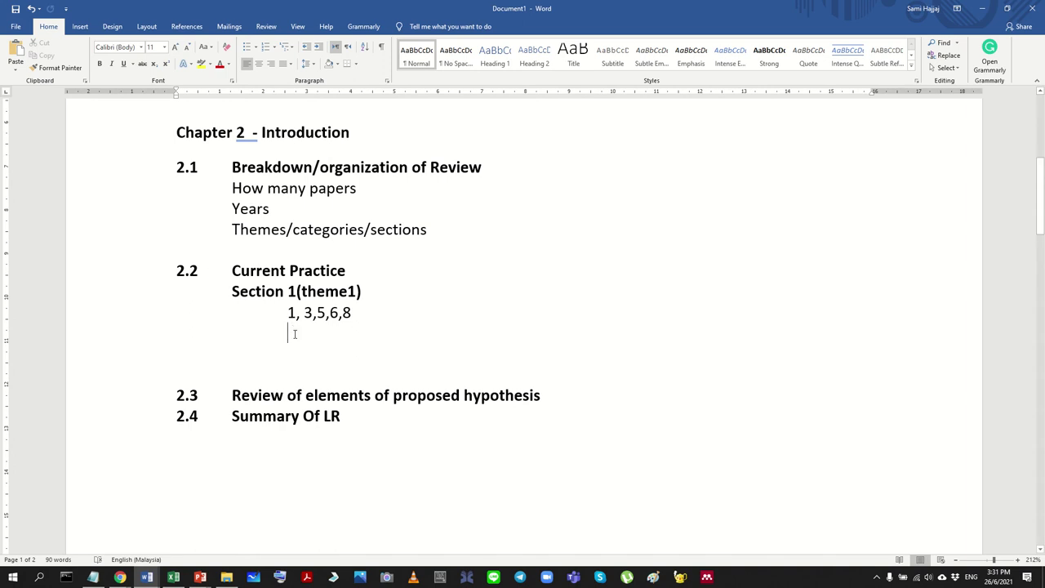
drag(287, 313, 353, 315)
click(333, 344)
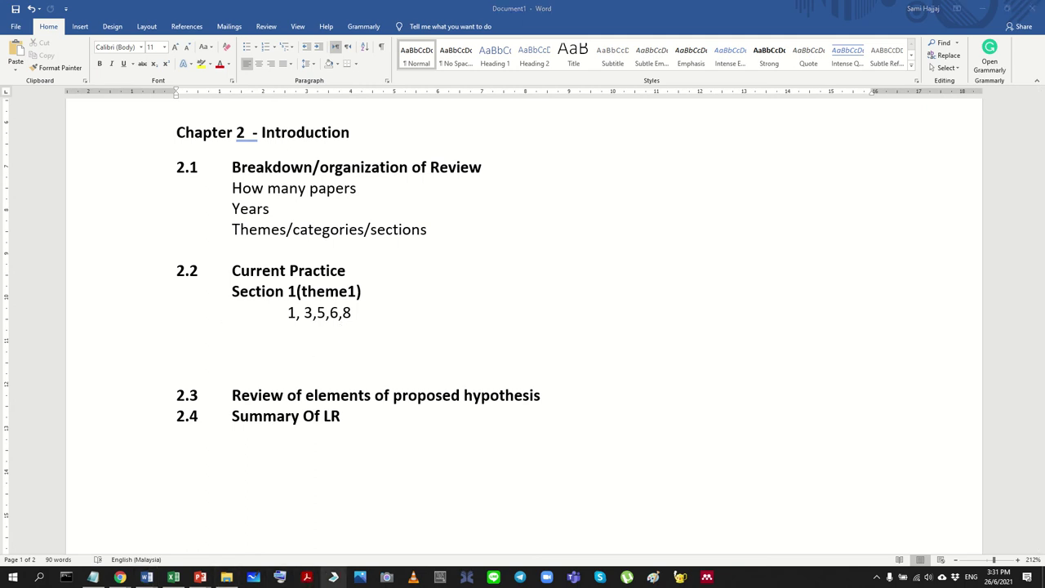
right_click(306, 578)
click(524, 471)
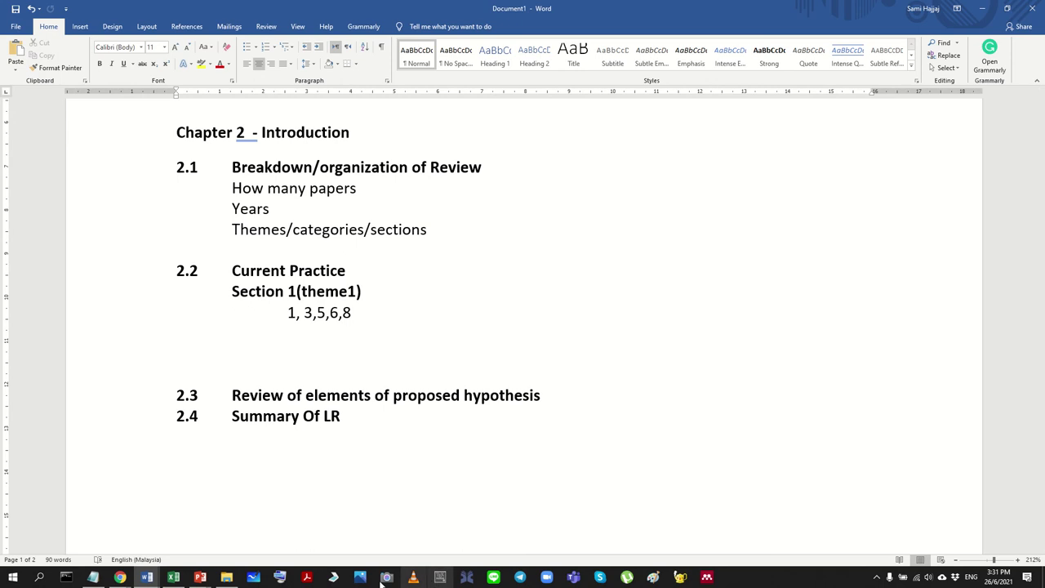
click(226, 577)
double_click(590, 83)
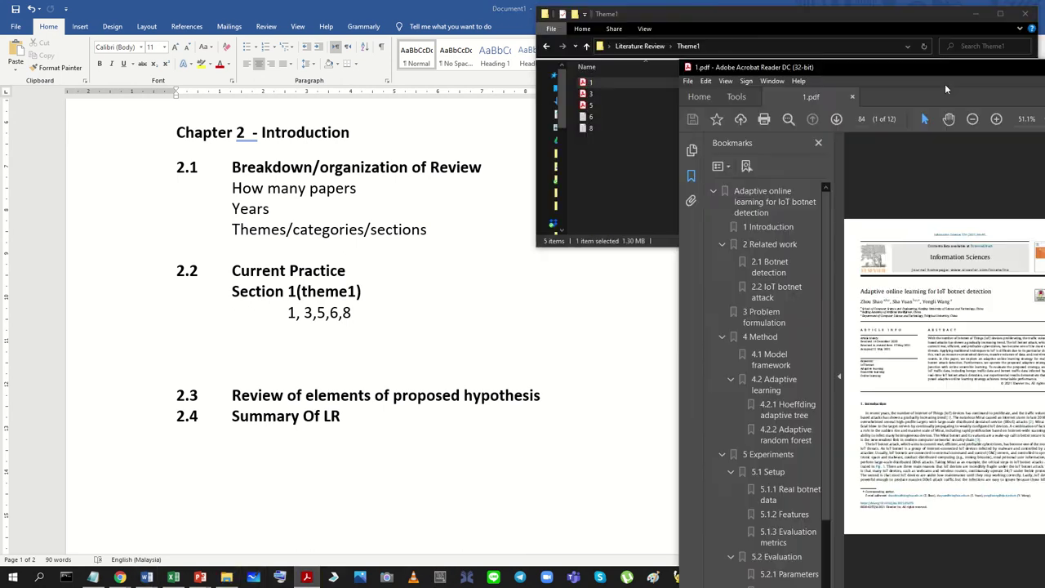
Step: Skim paper 1 from the abstract and related work through to its experimental results, and minimize the reader
scroll(594, 408, down, 3)
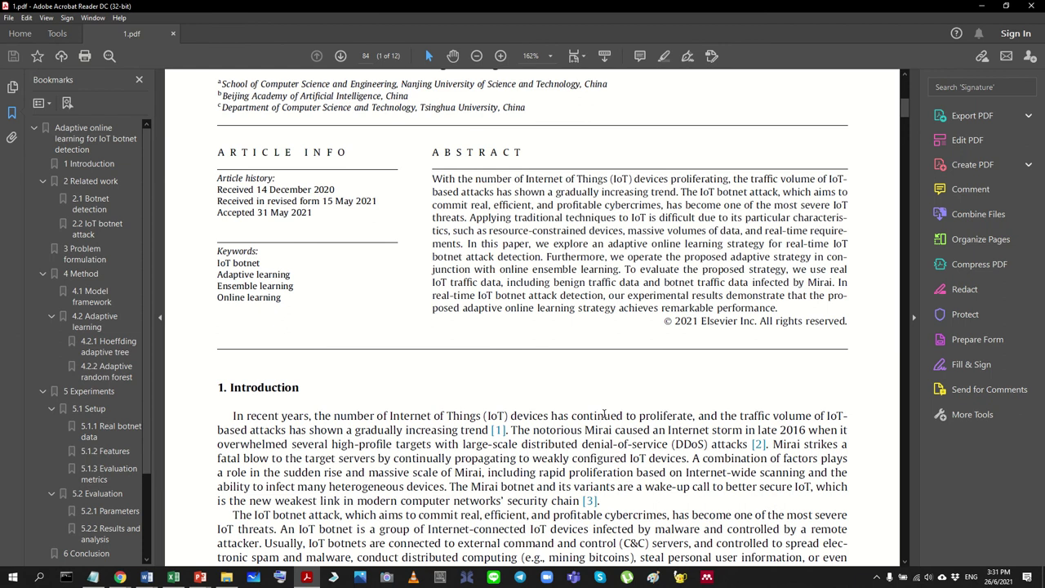
scroll(905, 390, down, 10)
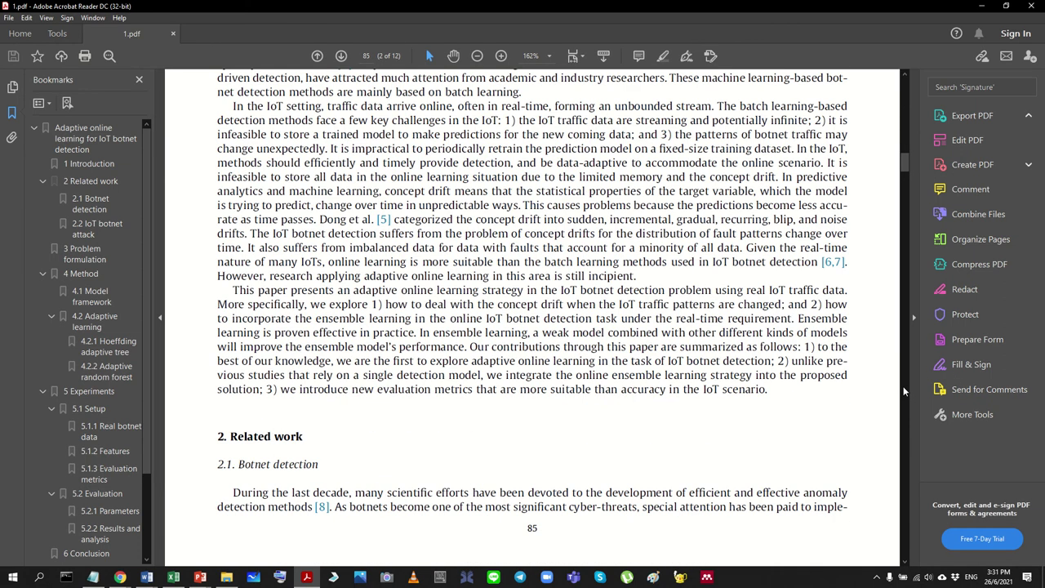
click(903, 117)
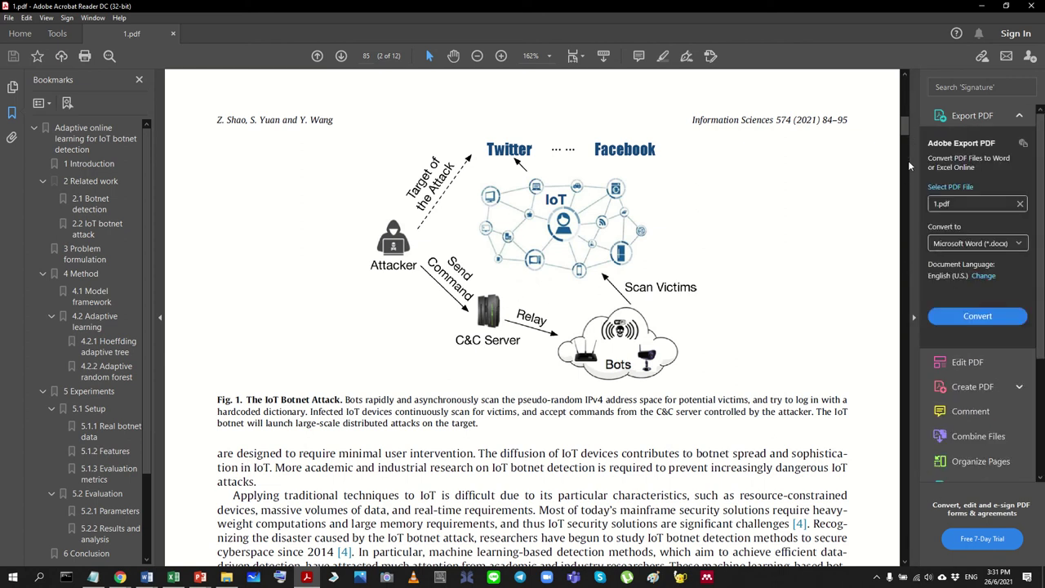
drag(905, 127, 913, 461)
click(983, 5)
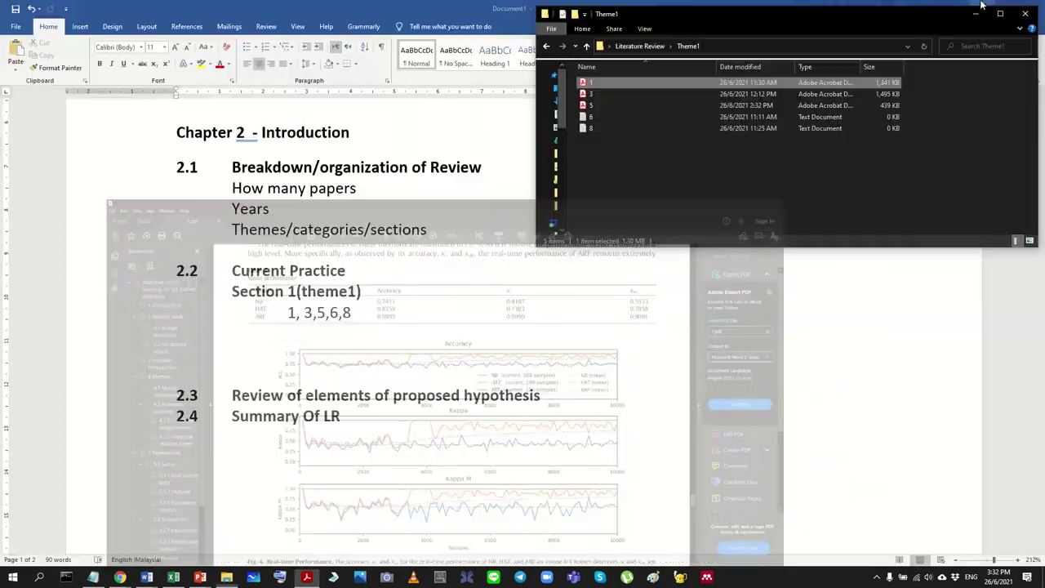
Step: Remove the surplus empty lines between the "1, 3,5,6,8" paper list and heading 2.3, keeping a single blank line
click(382, 316)
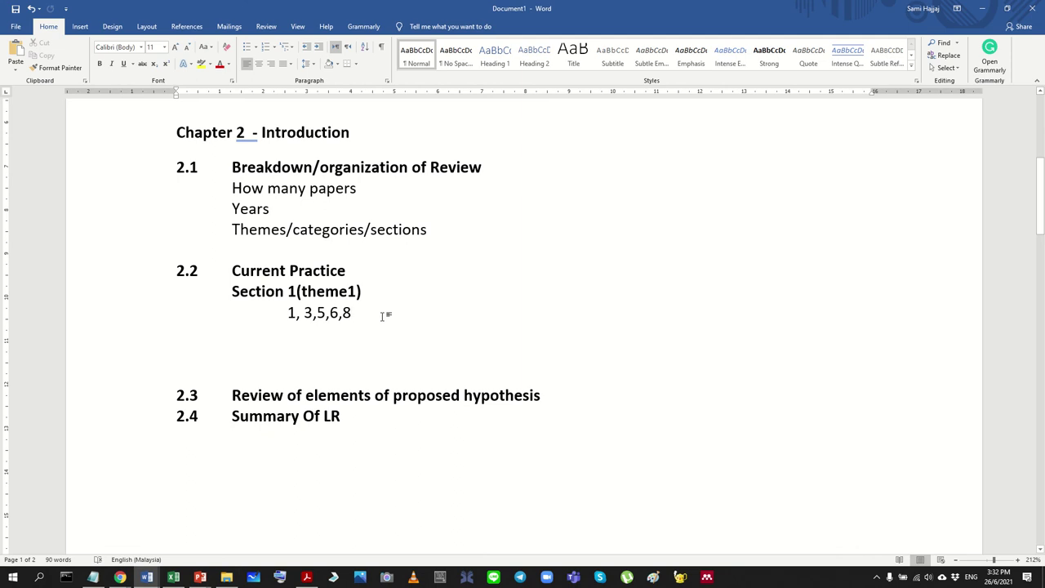
drag(382, 316, 268, 312)
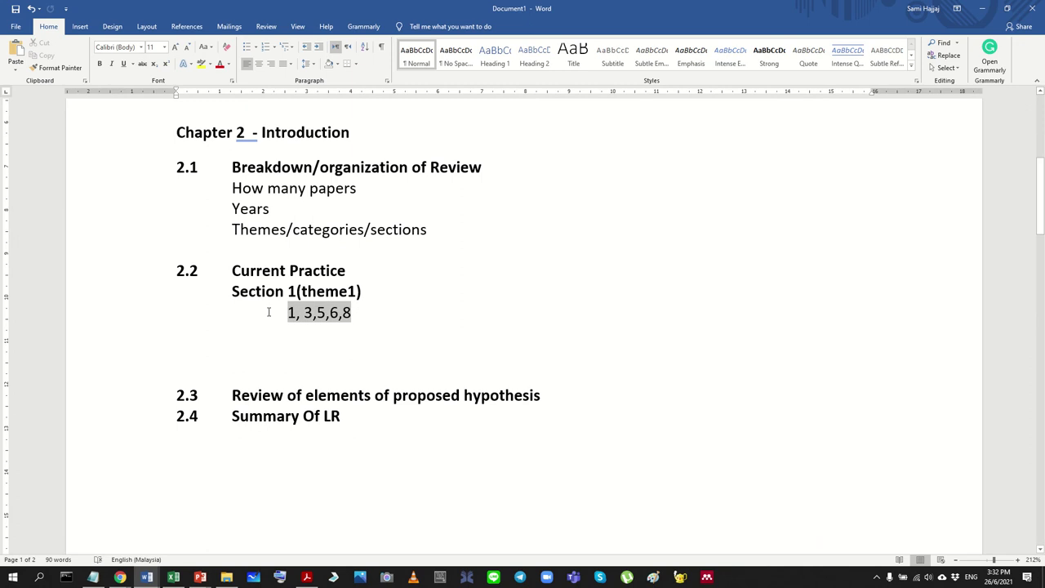
click(265, 365)
key(BackSpace)
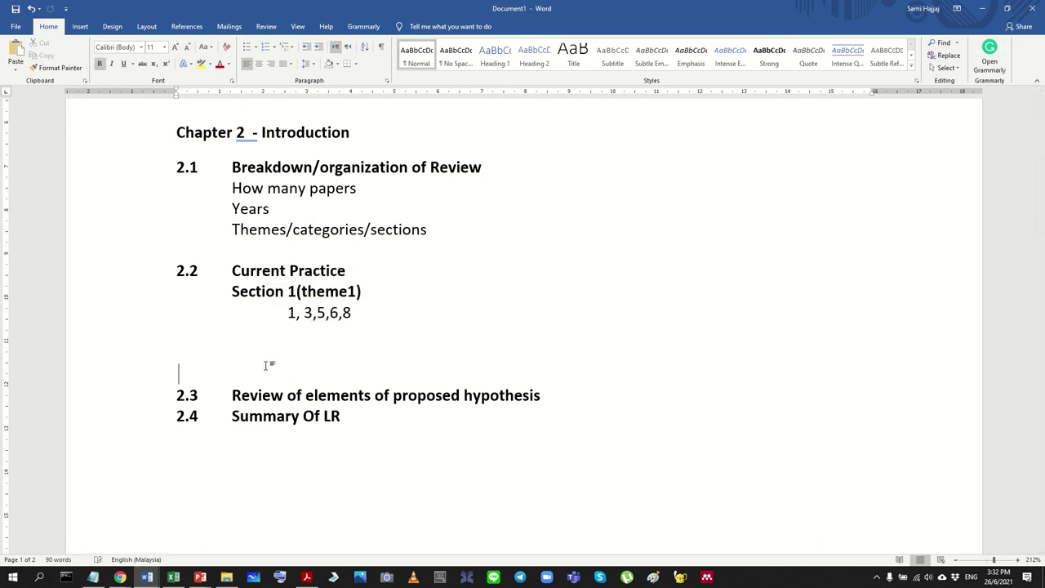
key(BackSpace)
key(BackSpace)
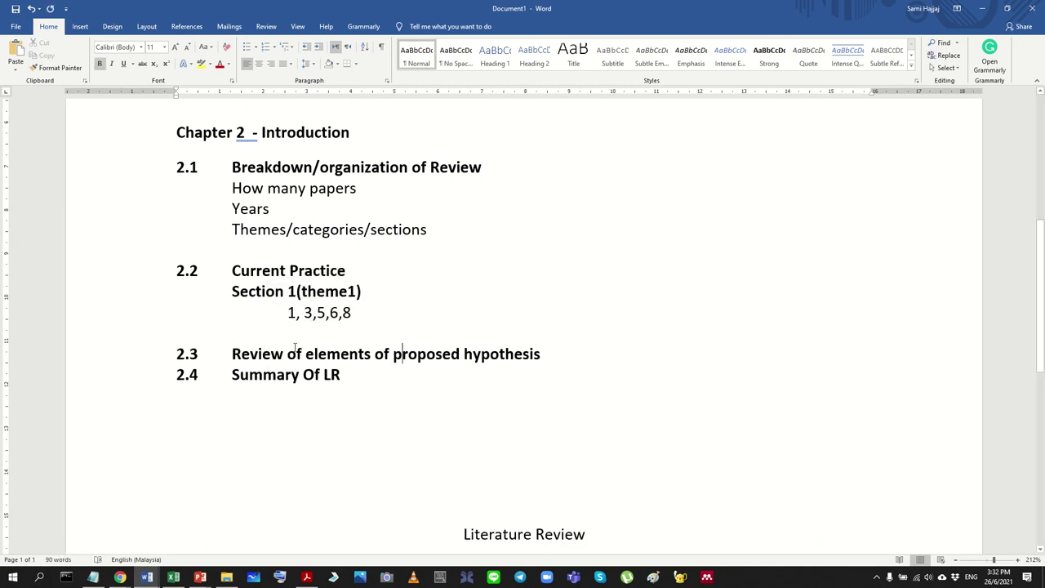
Step: Add an indented empty line beneath heading 2.3 and place the cursor on it
click(593, 359)
key(Return)
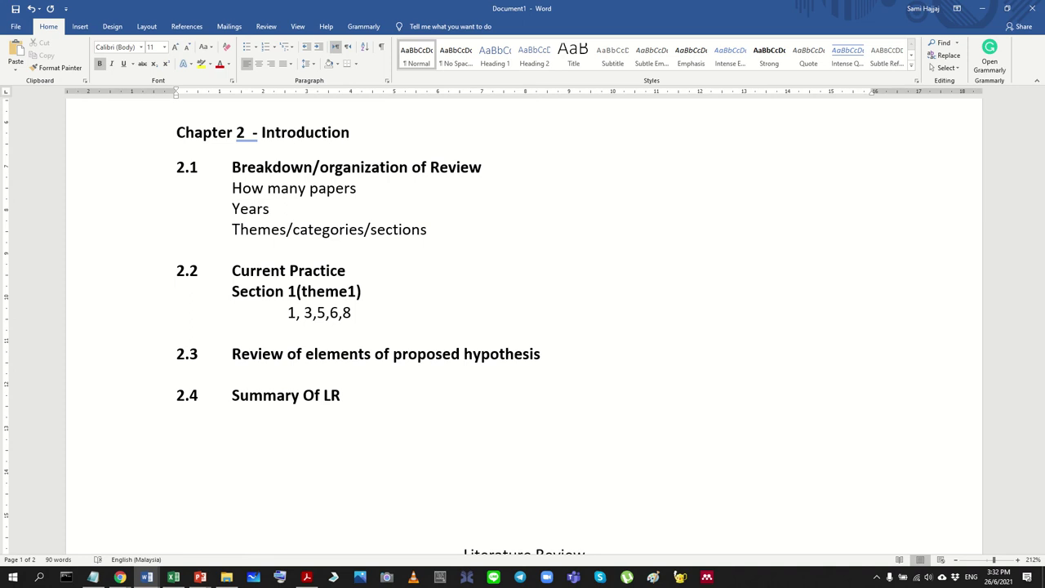
key(Tab)
drag(355, 376, 107, 369)
key(Down)
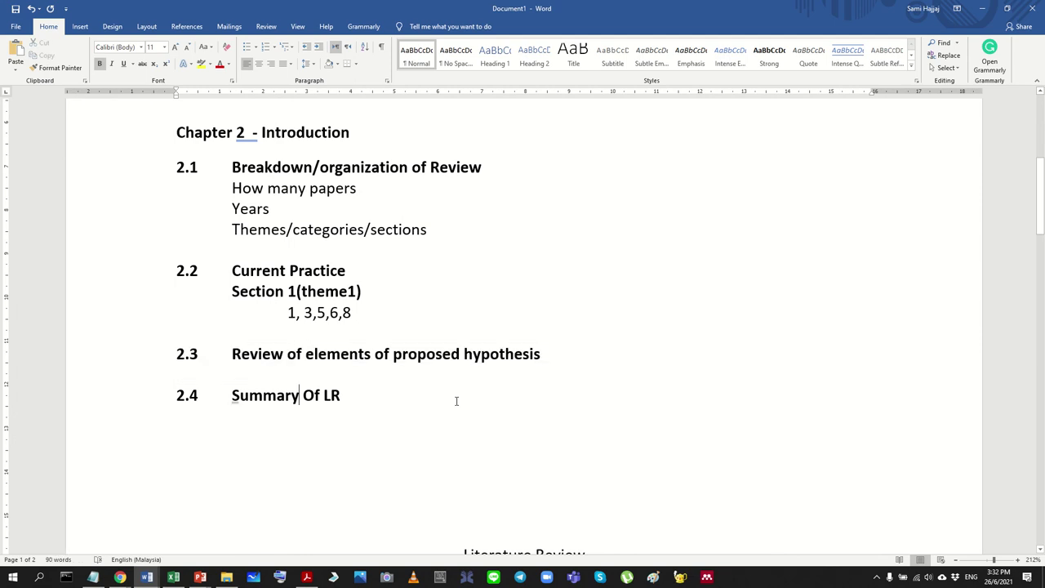
key(Up)
Step: Switch to the Excel LR Analysis sheet and enter "asdfasdfa" as paper 4's problem and "fasdfa" as its method
mouse_move(307, 578)
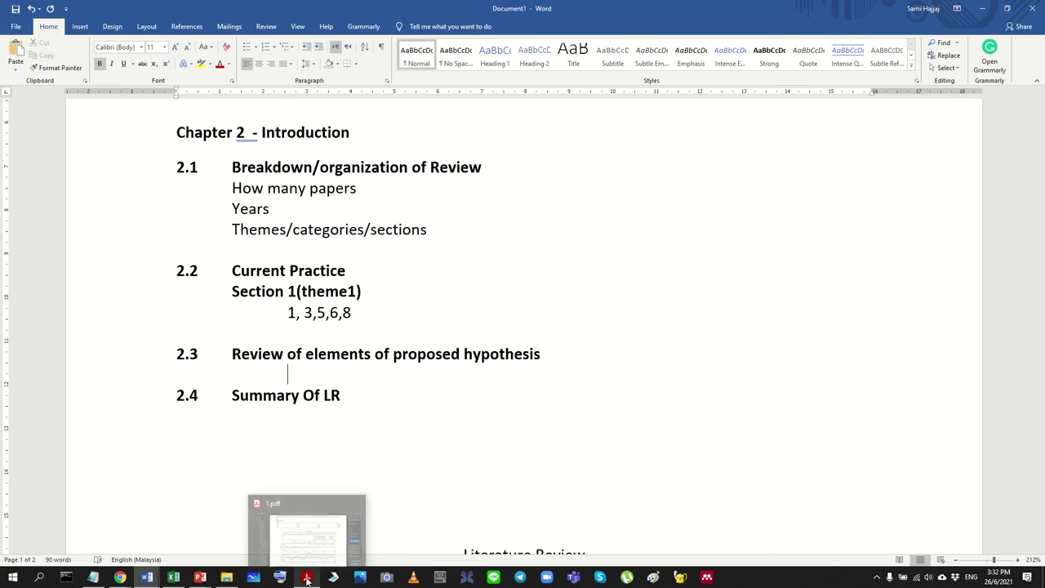
click(173, 577)
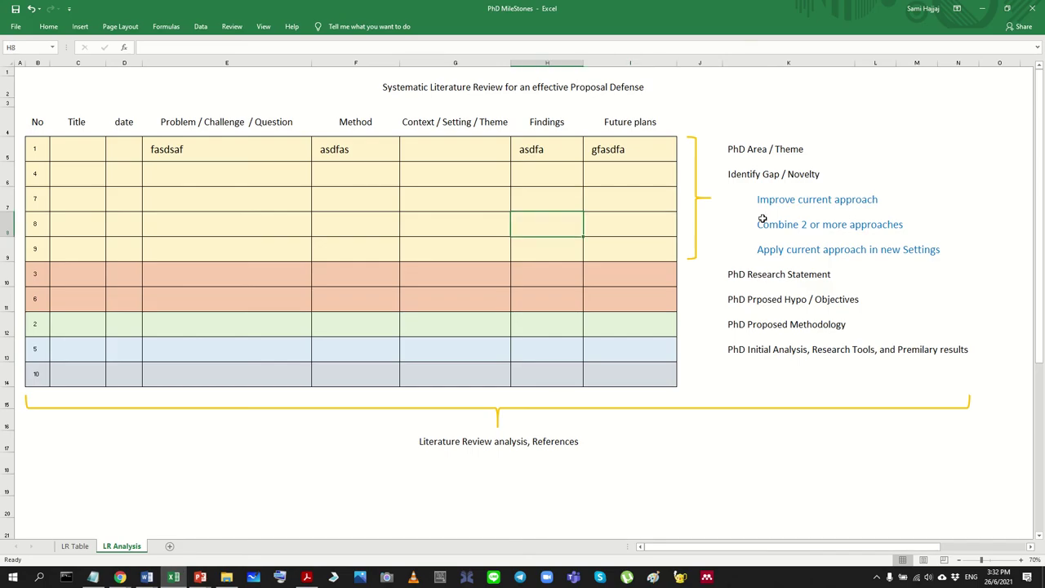
click(368, 180)
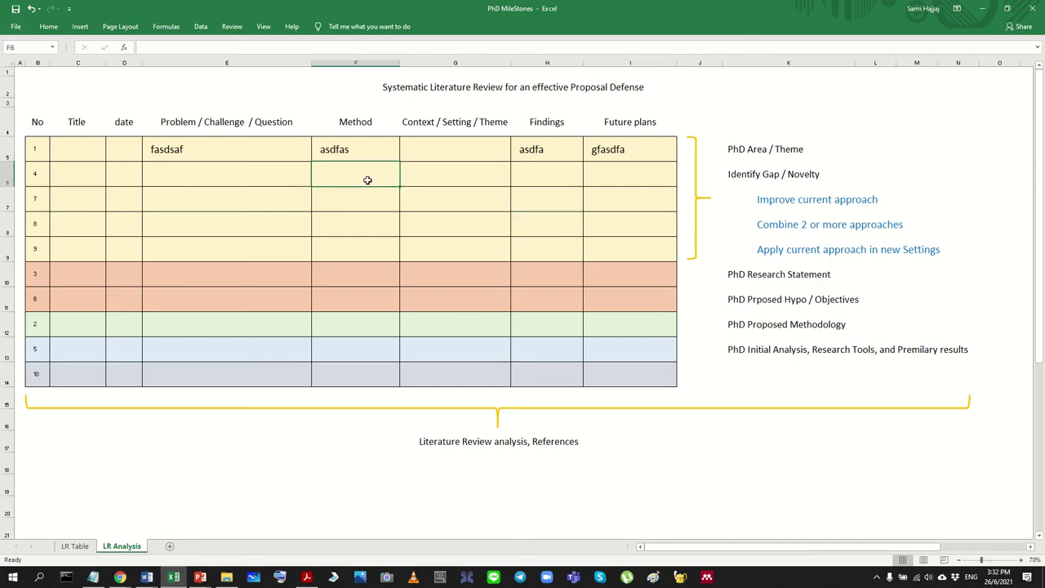
key(Left)
text(asdfasdfa)
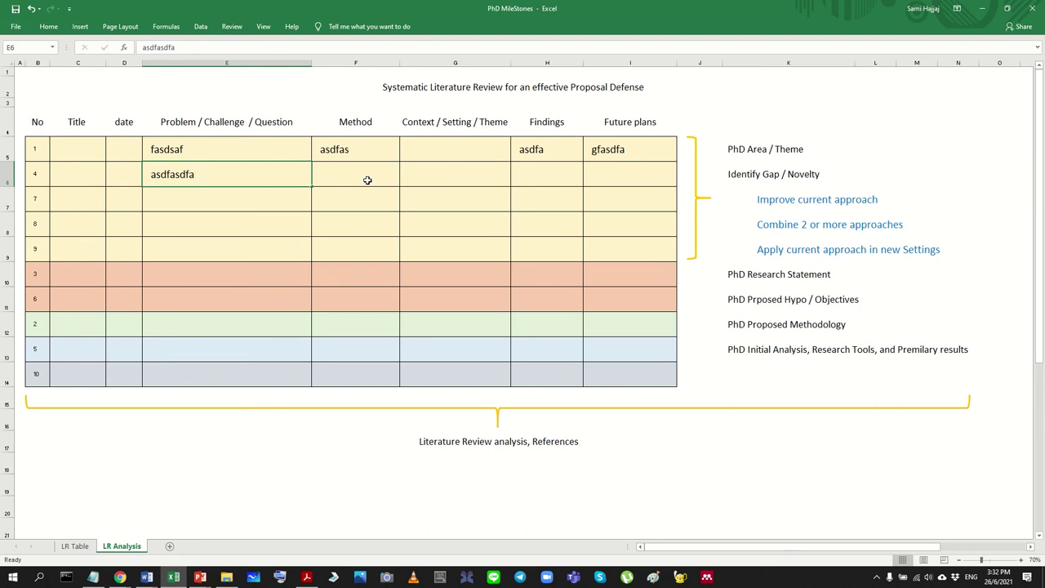
key(Tab)
text(fasdfa)
key(Return)
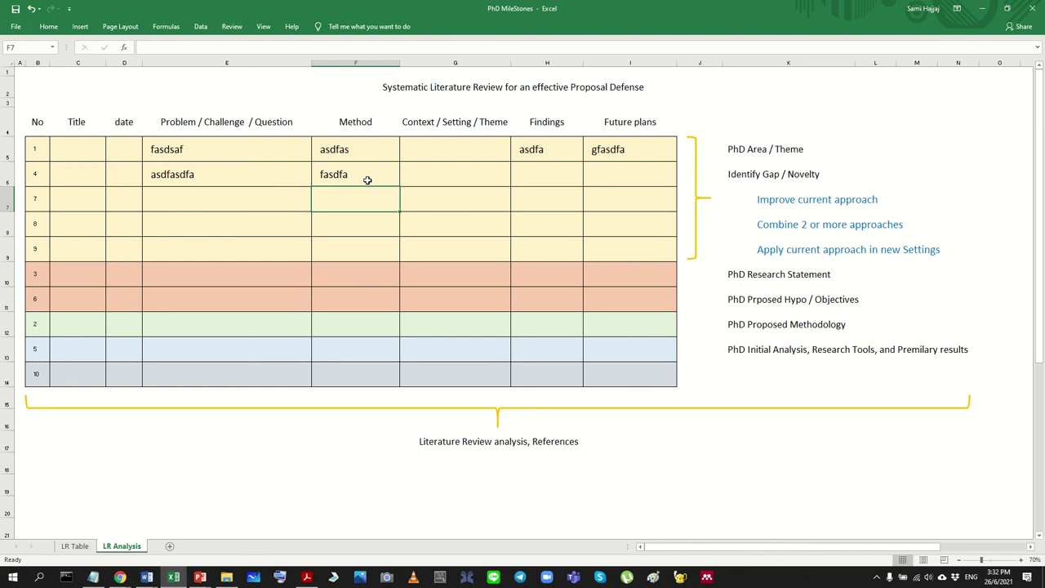
key(Left)
key(Up)
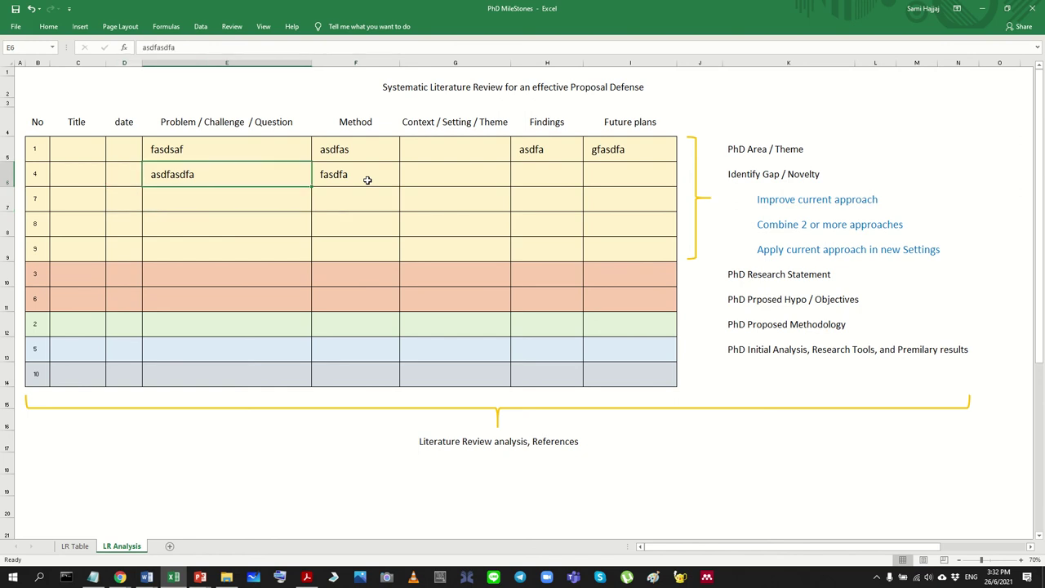
click(219, 274)
text(fasdfasdfa)
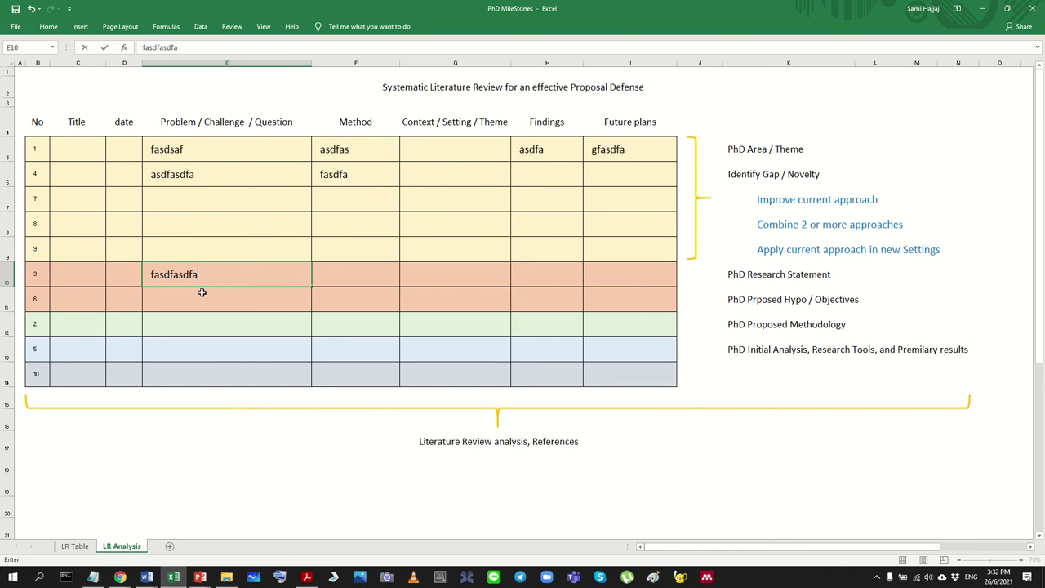
key(Return)
click(211, 272)
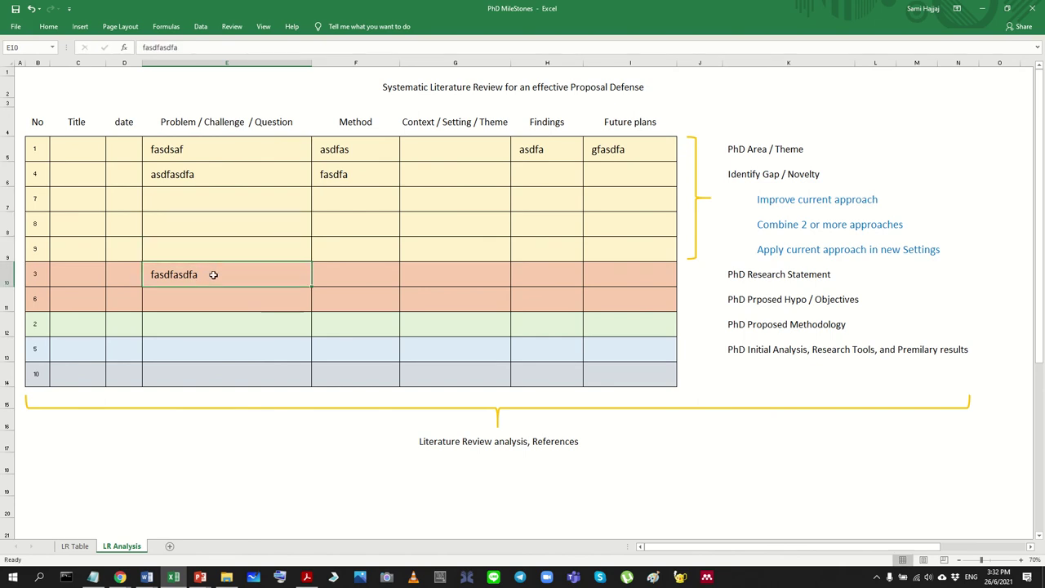
key(Delete)
Step: Append "improve WSN by improving mehanical design" to paper 4's problem entry and widen the Problem / Challenge / Question column to fit the text
click(171, 173)
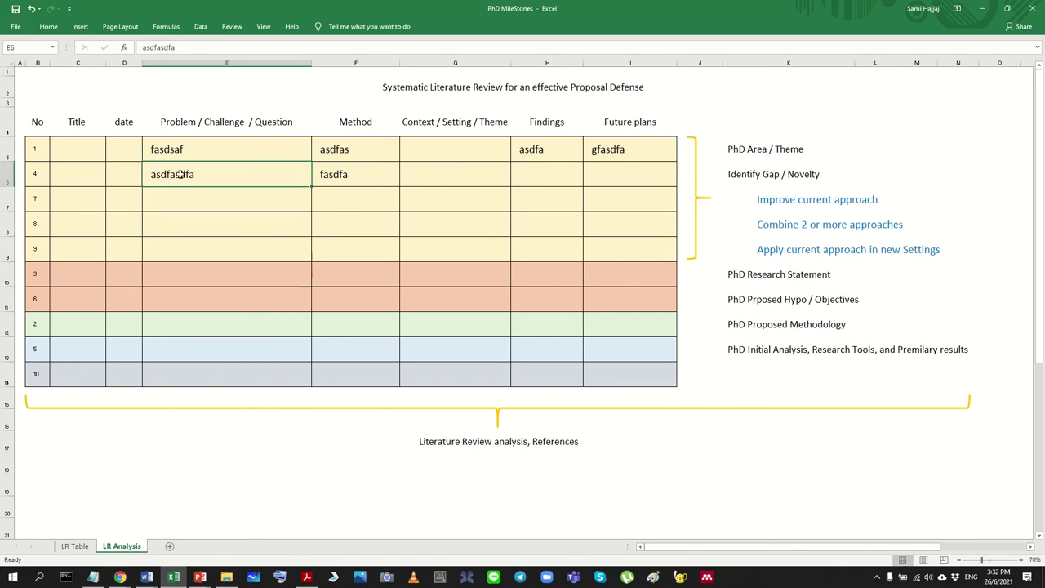
double_click(249, 177)
text(improve S)
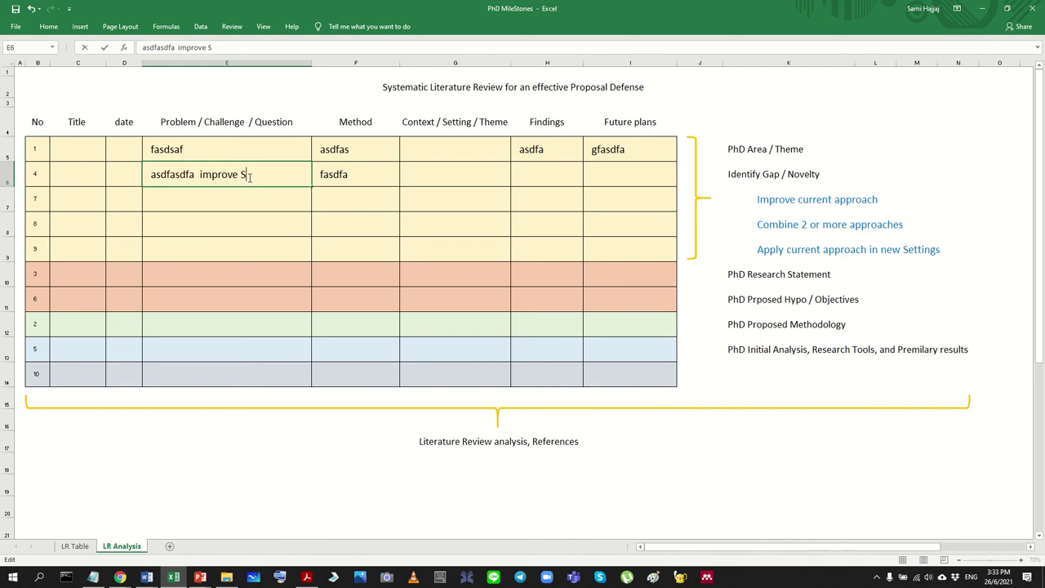
text(W)
key(BackSpace)
key(BackSpace)
text(WA)
text(N by )
text(improving )
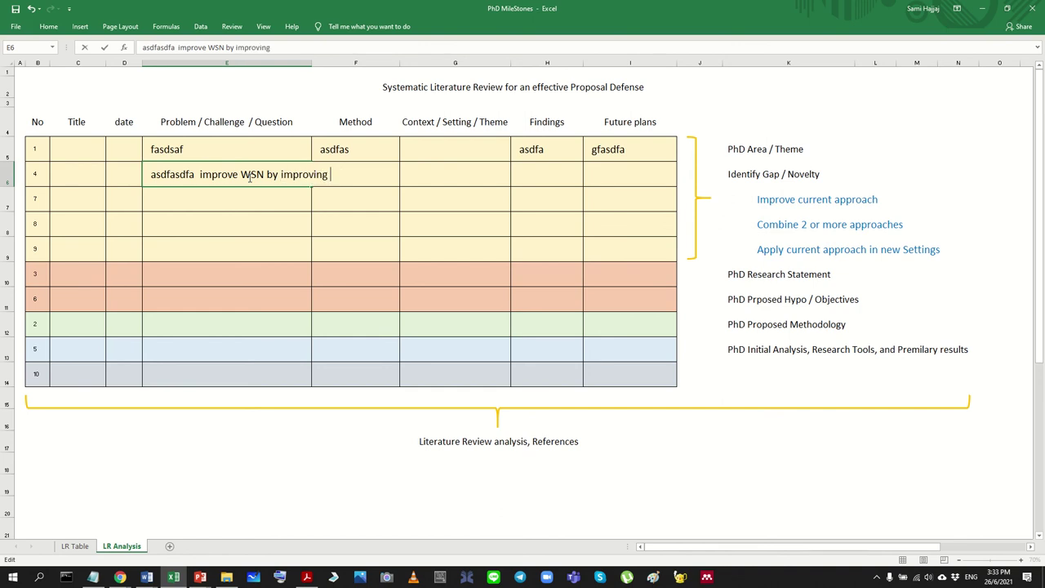
text(mehanical design)
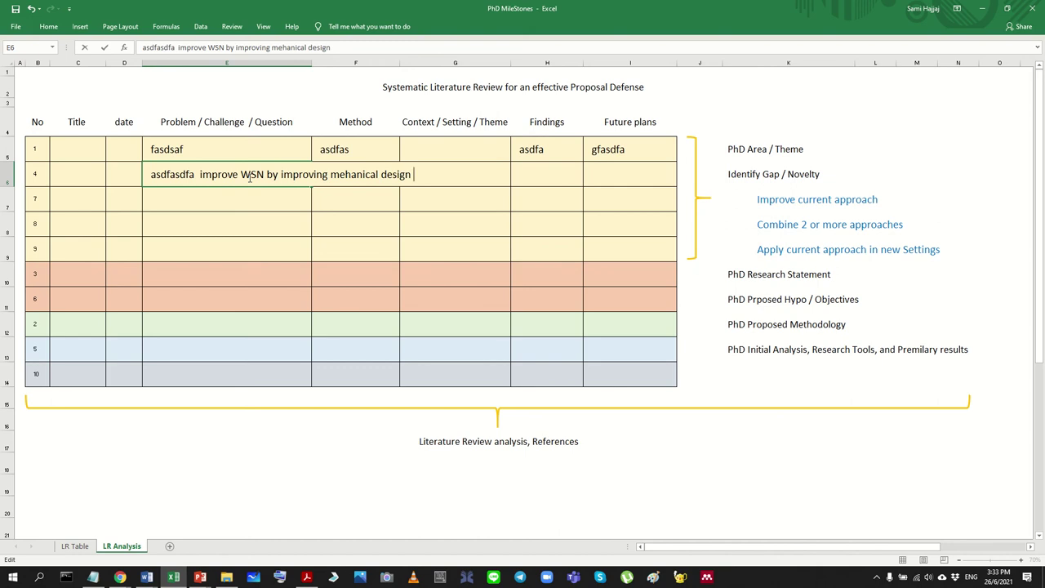
key(Return)
click(249, 176)
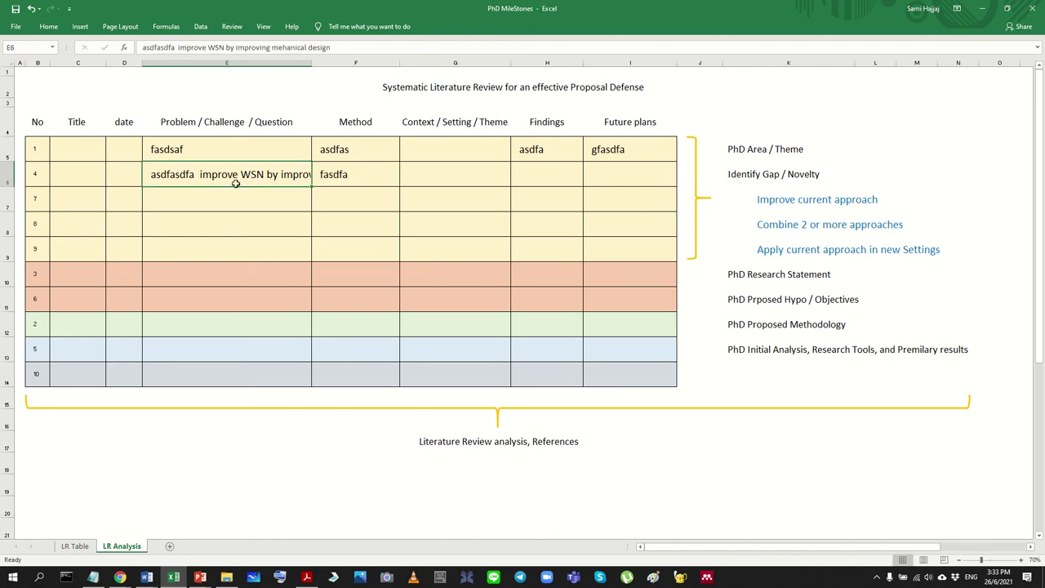
drag(312, 63, 479, 55)
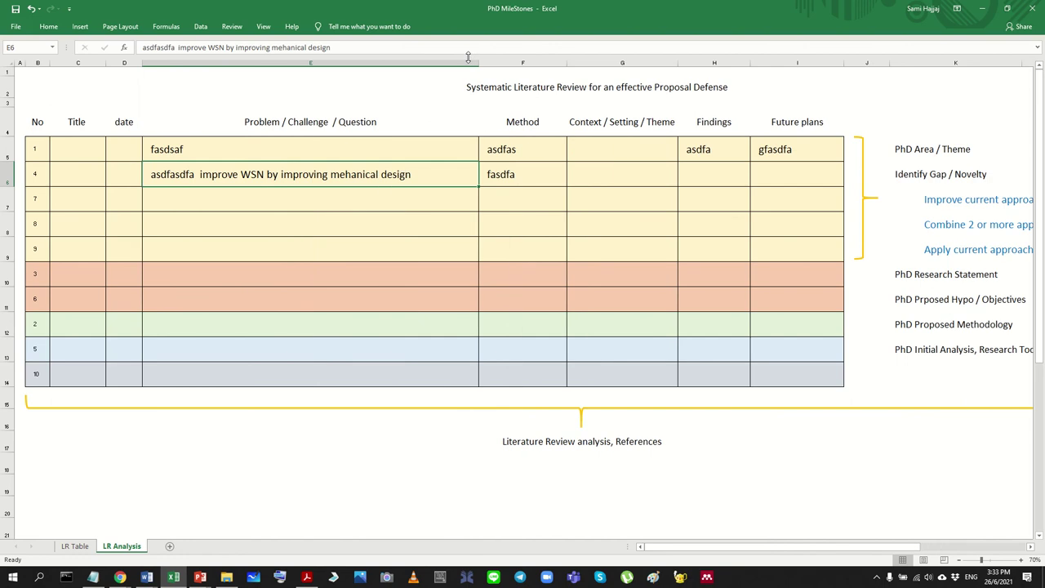
Step: Examine the phrases "improving mehanical design" and "WSN" in paper 4's problem entry without changing the text
double_click(281, 174)
drag(281, 174, 424, 172)
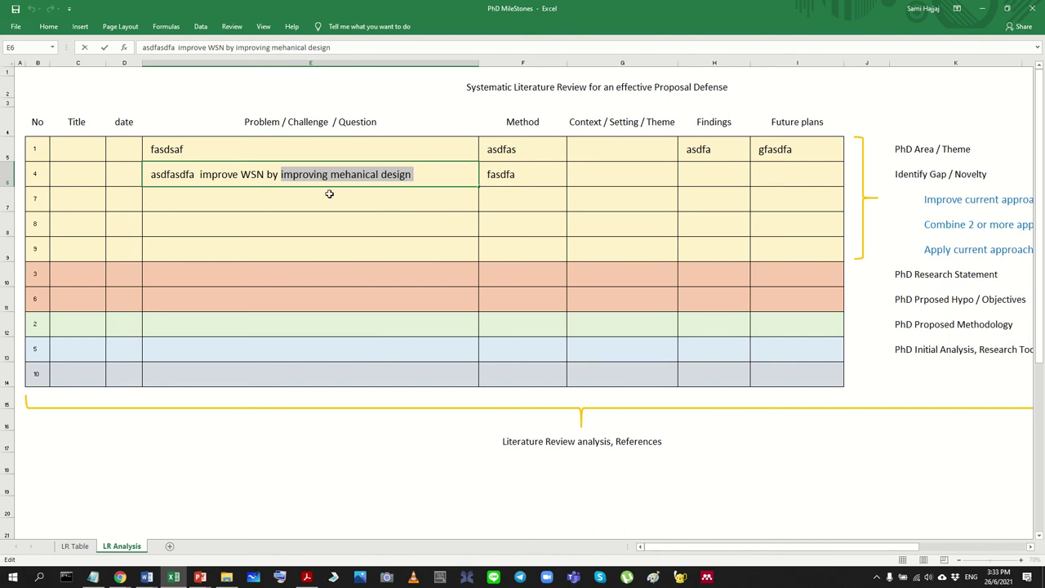
click(283, 174)
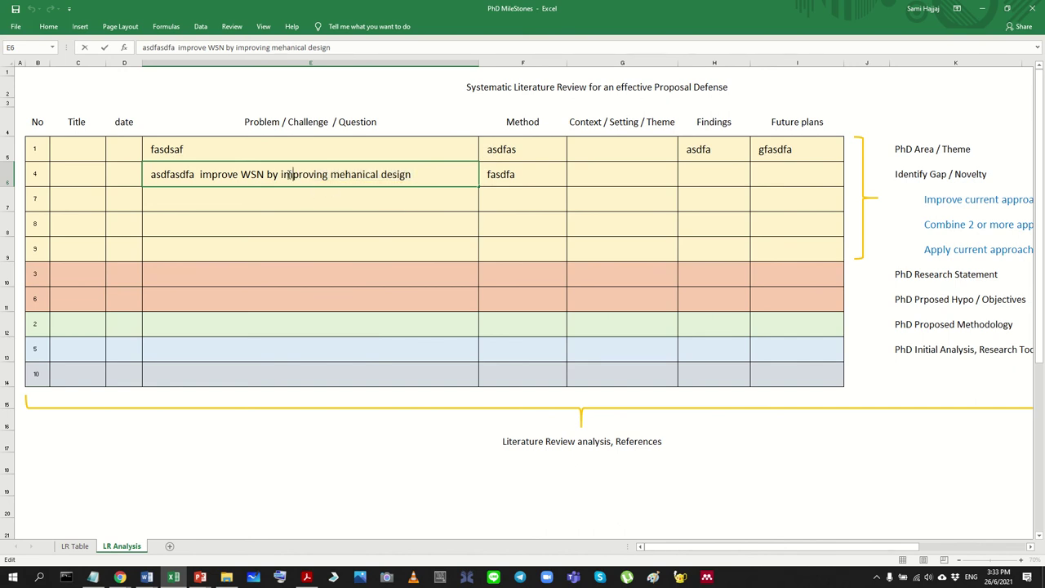
drag(287, 174, 456, 167)
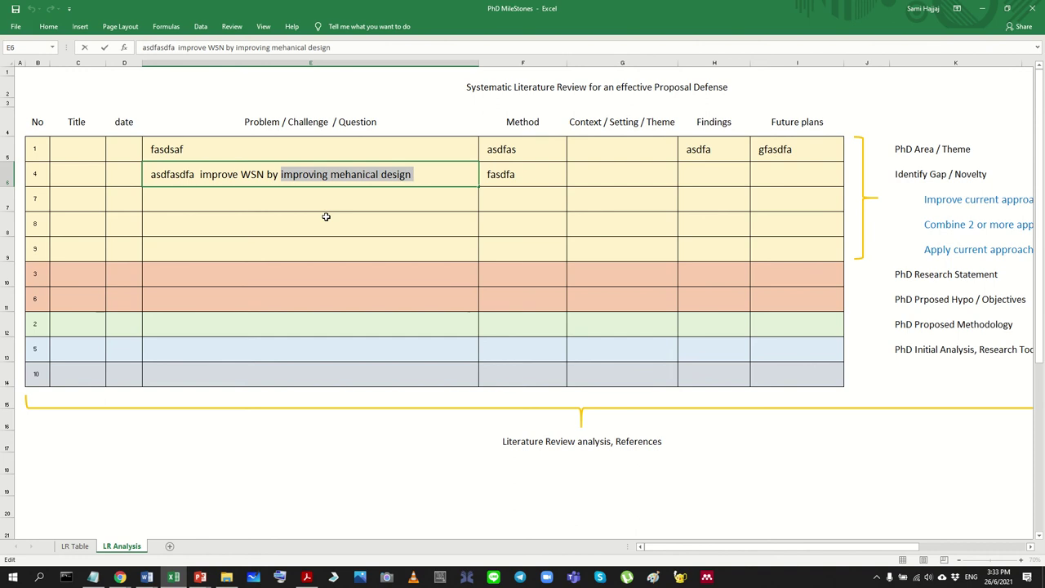
click(241, 174)
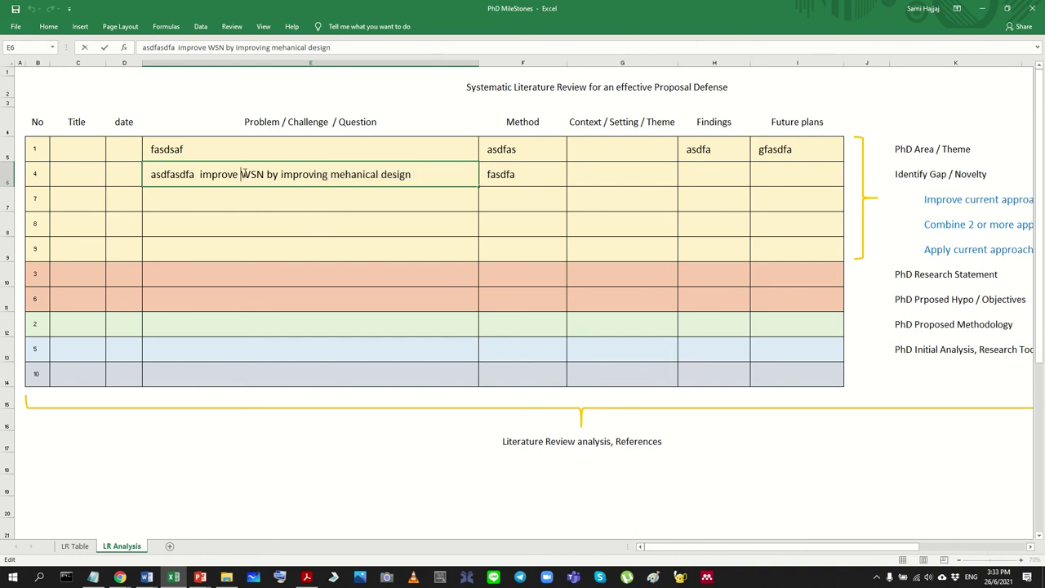
drag(242, 173, 264, 175)
key(Escape)
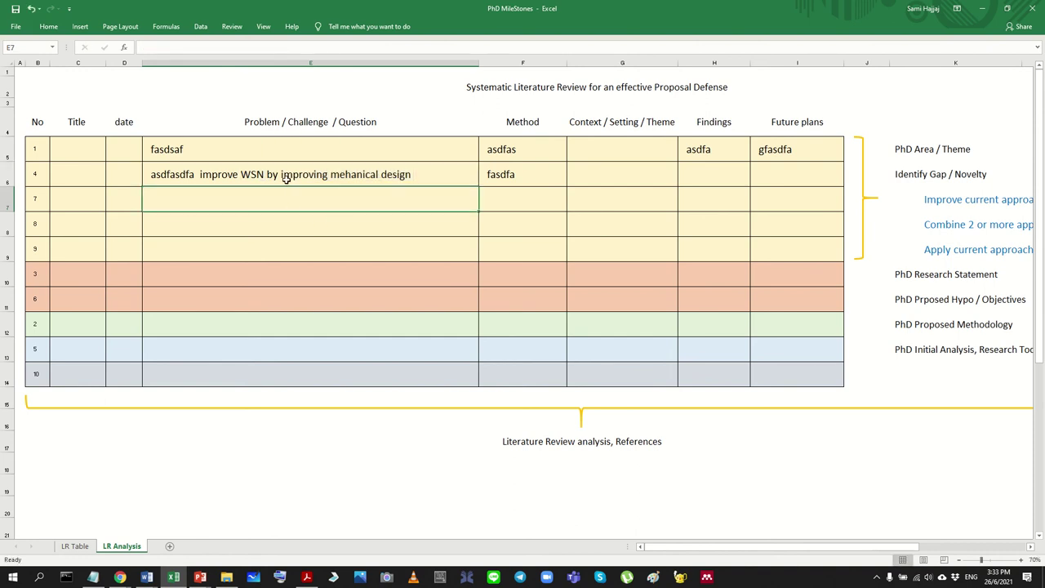
Step: Return to the Word outline and write "11 (implemented elements of your proposed hypo" on the indented line under heading 2.3
click(147, 577)
click(105, 537)
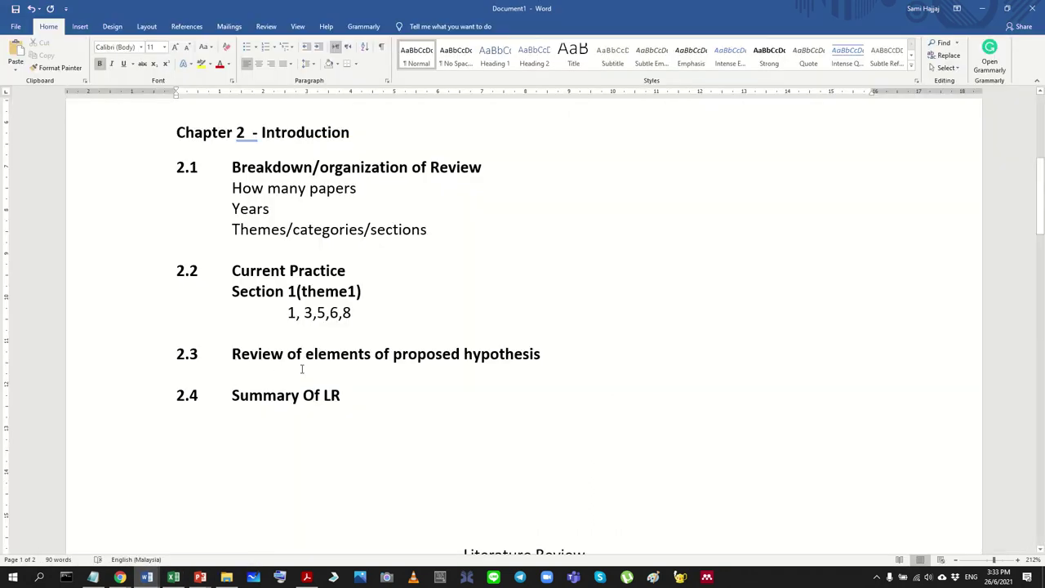
text(1)
key(BackSpace)
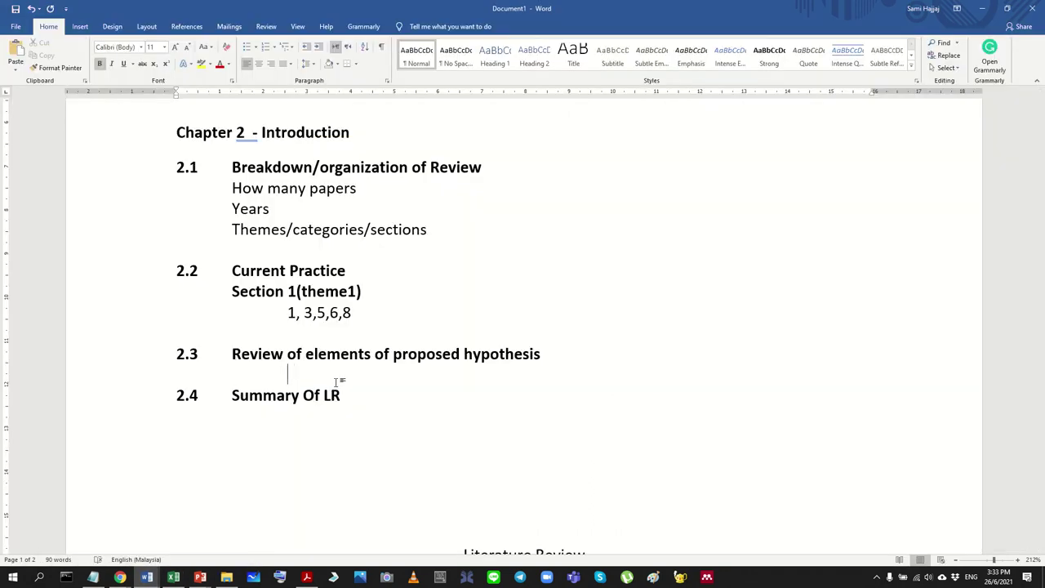
text(11 ()
key(BackSpace)
text(implemented ele)
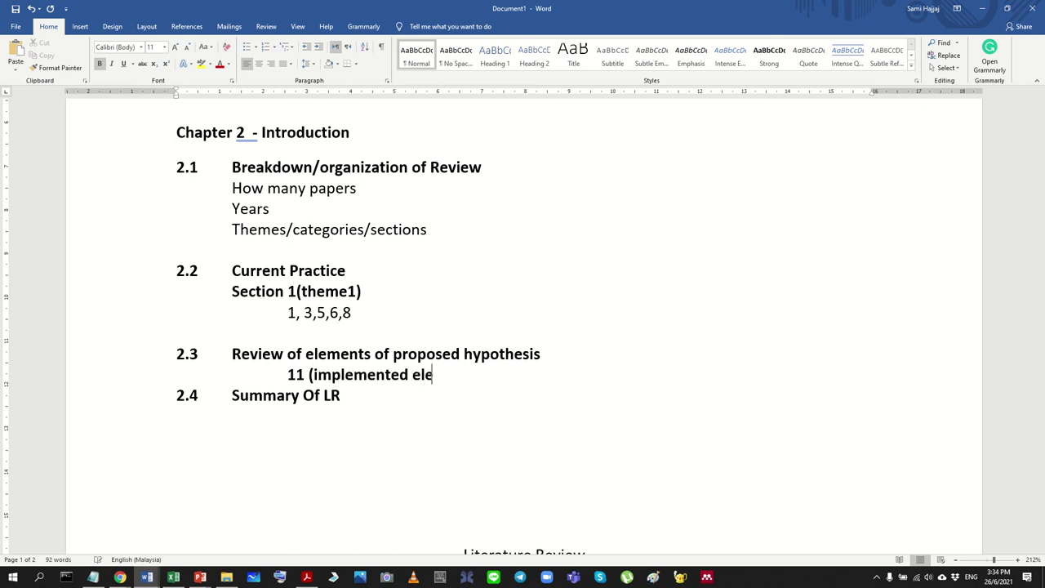
text(ments of uour propoe)
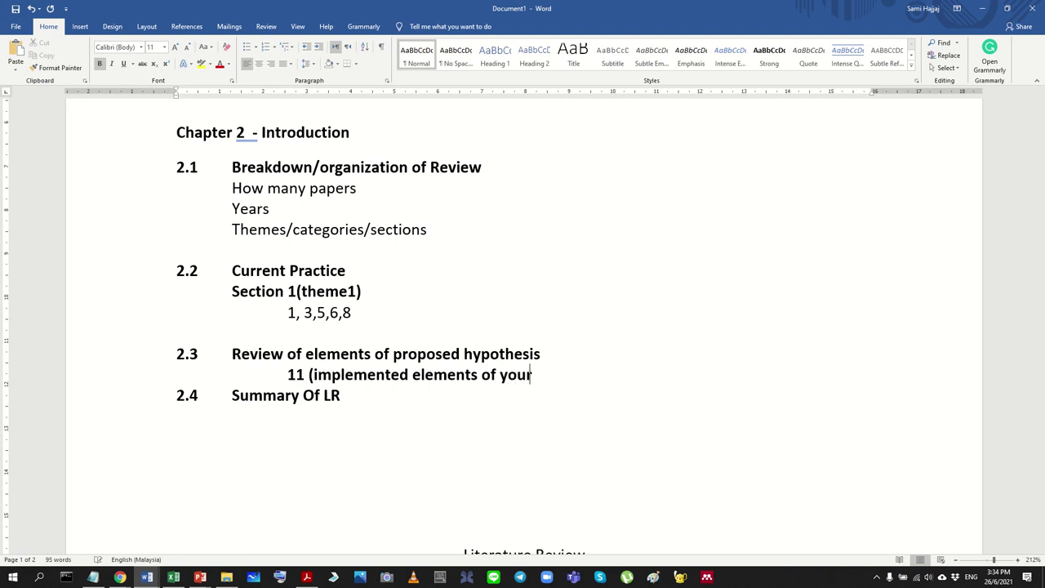
key(BackSpace)
key(BackSpace)
text(s)
key(BackSpace)
text(osed hypo)
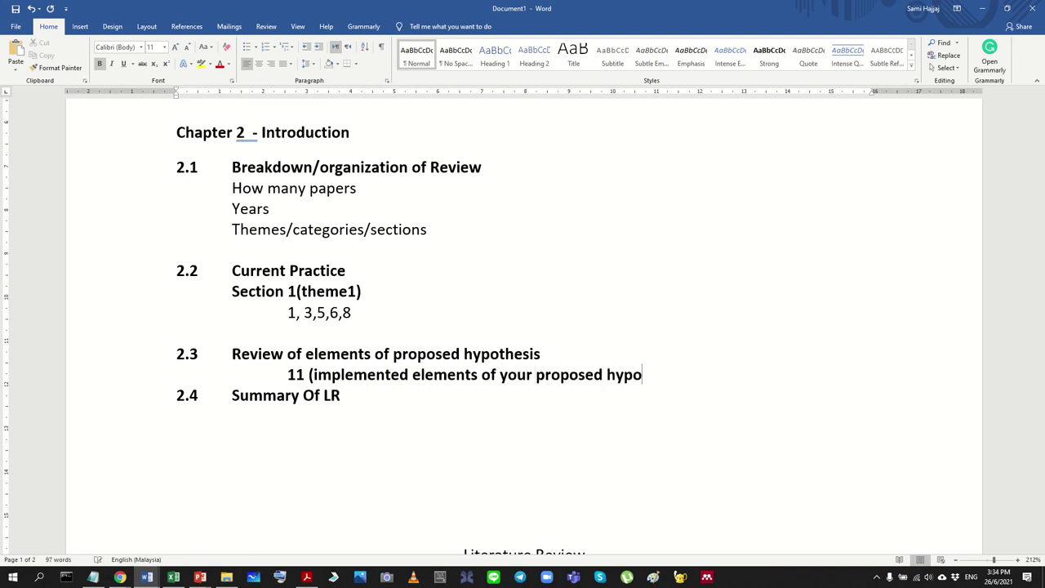
Step: Complete the paper 11 line under heading 2.3 with ", successfully in another research)"
text(, succh)
key(BackSpace)
key(BackSpace)
text(cessful)
key(BackSpace)
key(BackSpace)
text(ully )
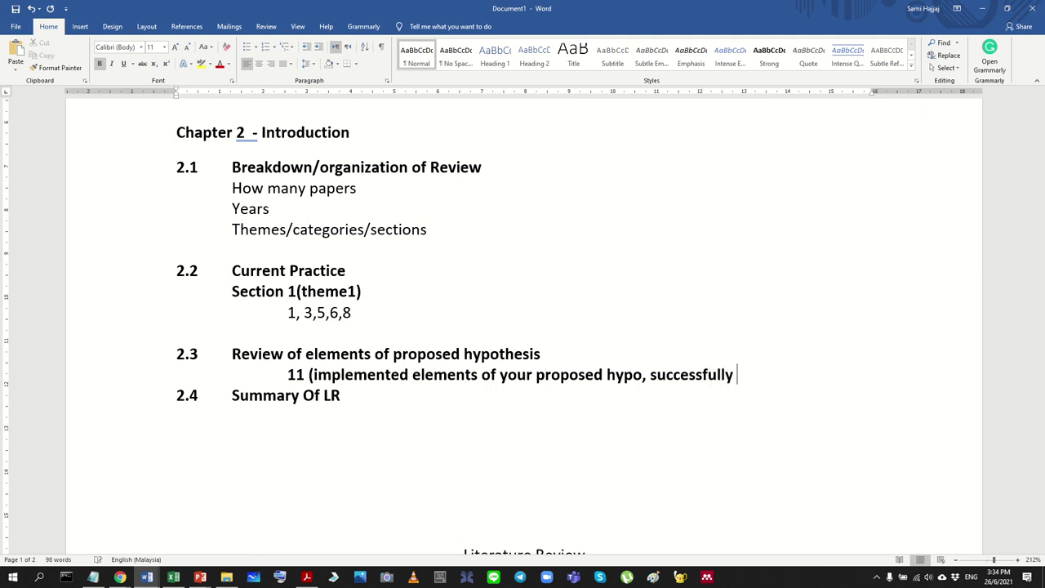
text(in antoher)
key(BackSpace)
key(BackSpace)
key(BackSpace)
key(BackSpace)
key(BackSpace)
text(other )
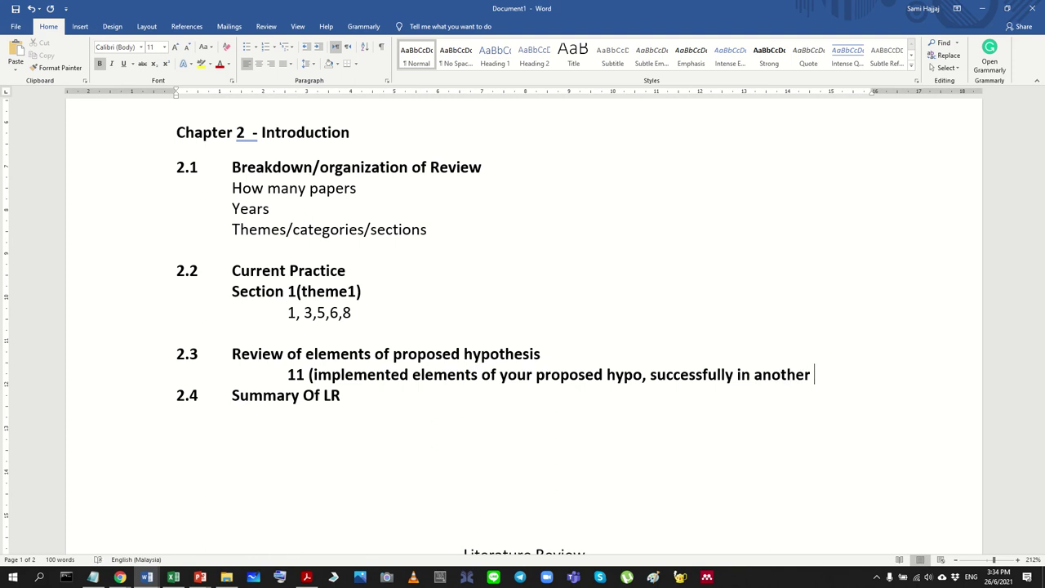
text(reserach))
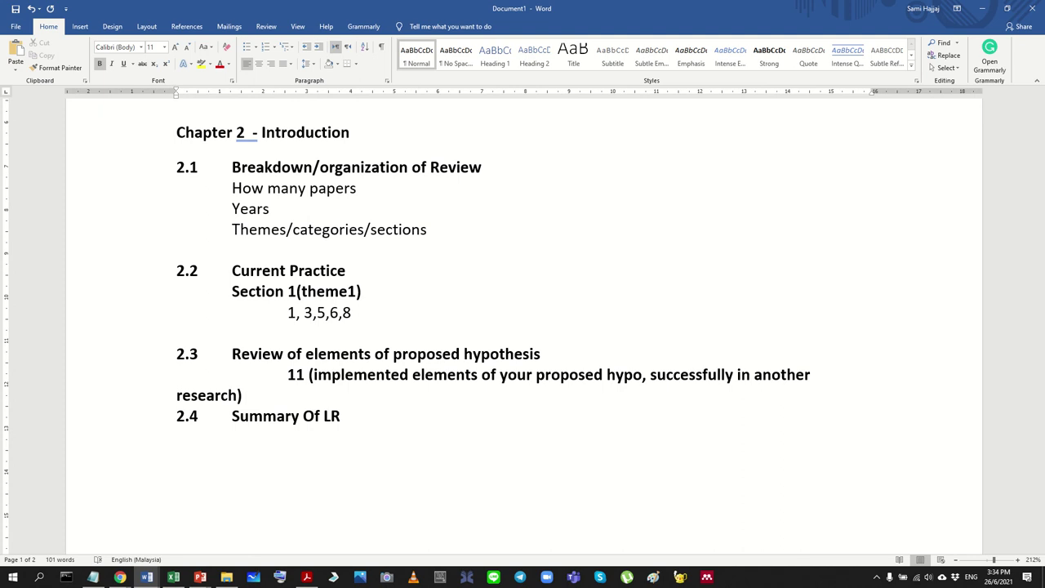
Step: Remove the bold formatting from the paper 11 line under heading 2.3 and add an indented blank line below it
key(Right)
key(BackSpace)
key(shift+Down)
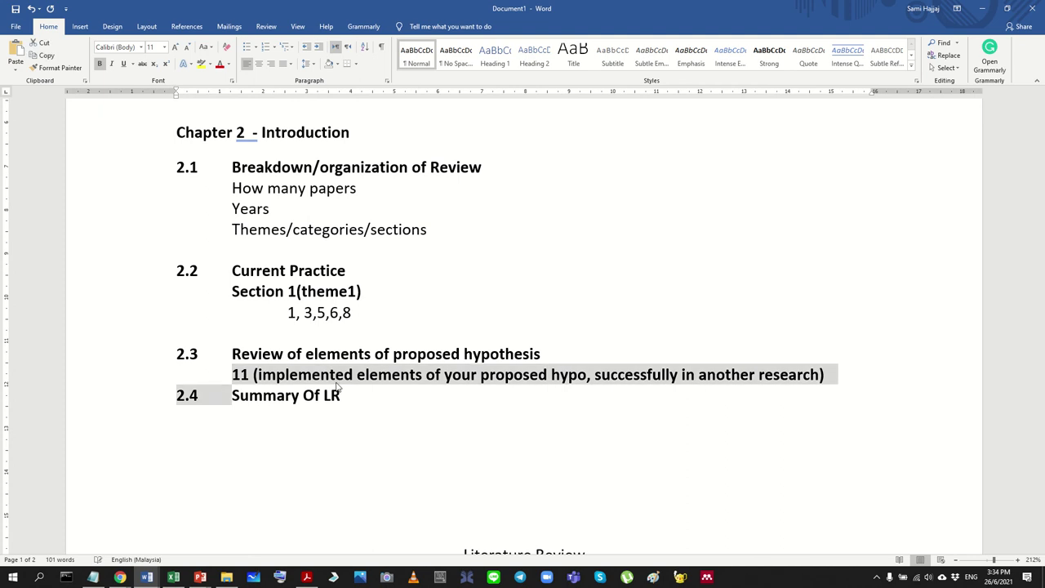
key(shift+Left)
key(shift+Left)
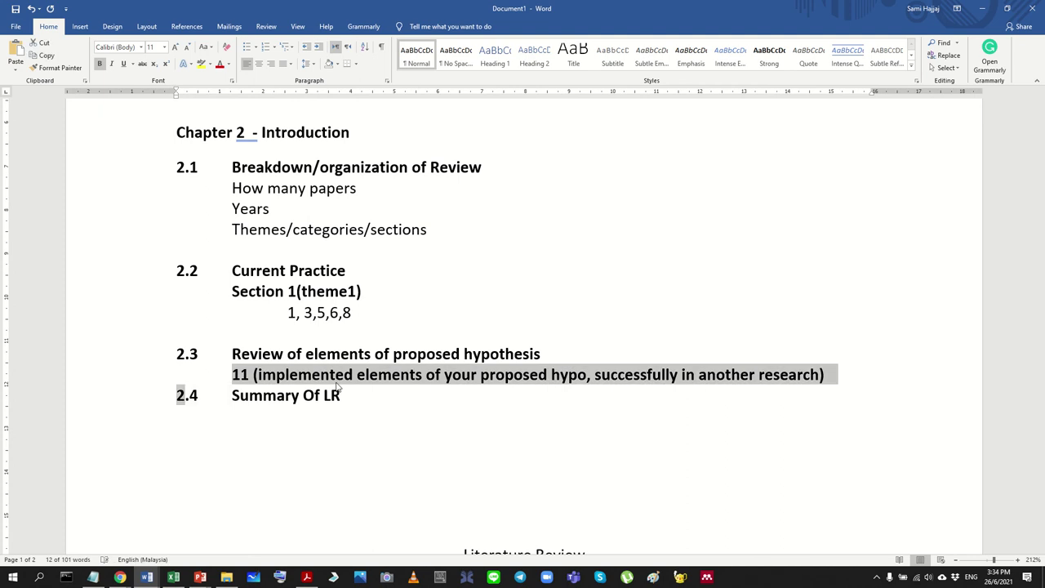
key(ctrl+z)
key(ctrl+z)
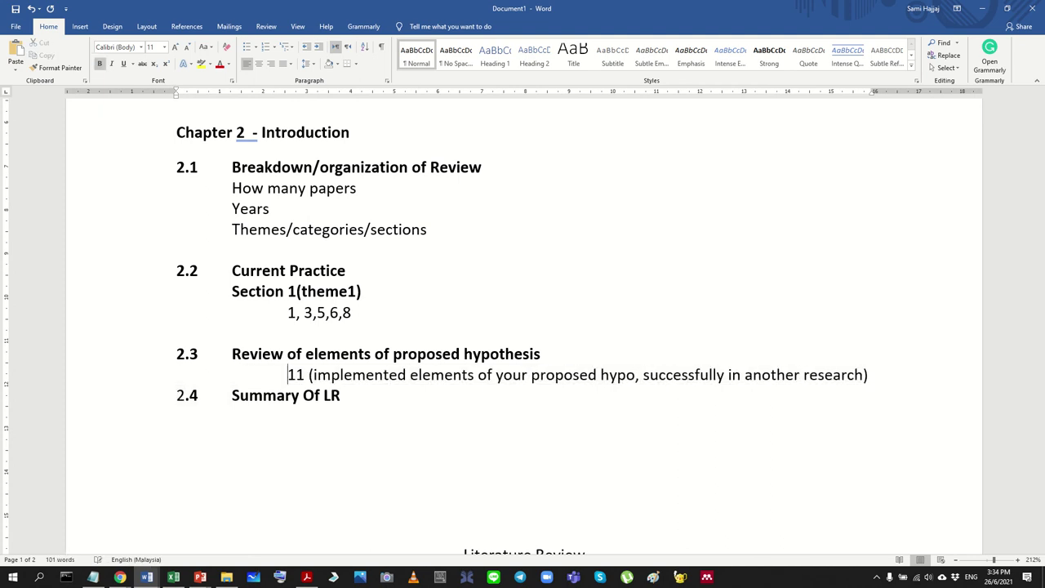
click(896, 375)
key(Return)
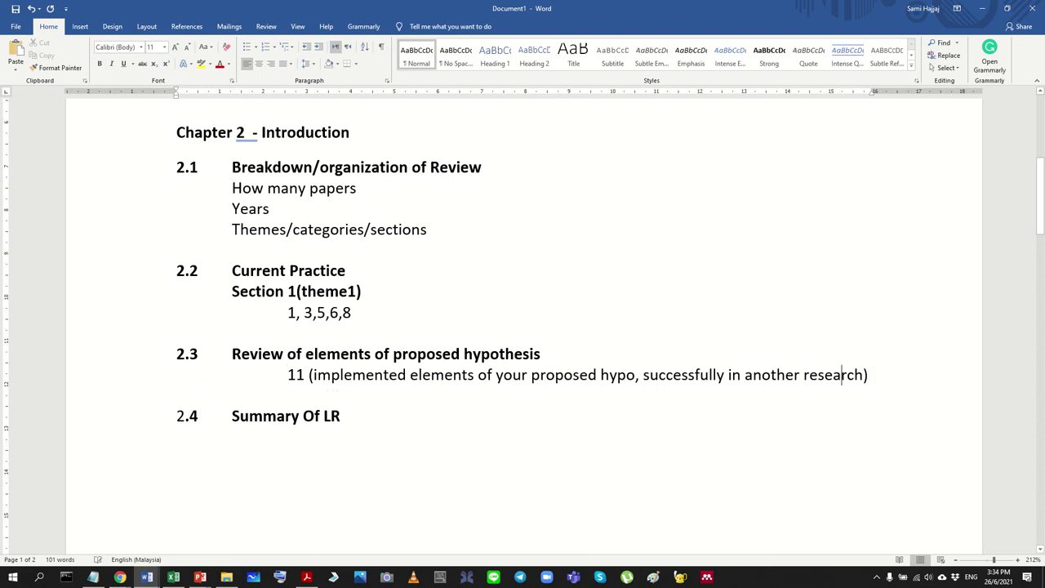
key(Tab)
key(Tab)
Step: Switch to the Excel LR Analysis sheet and replace "improving mehanical design" with "doing XYZ approach" in paper 4's problem entry
click(175, 577)
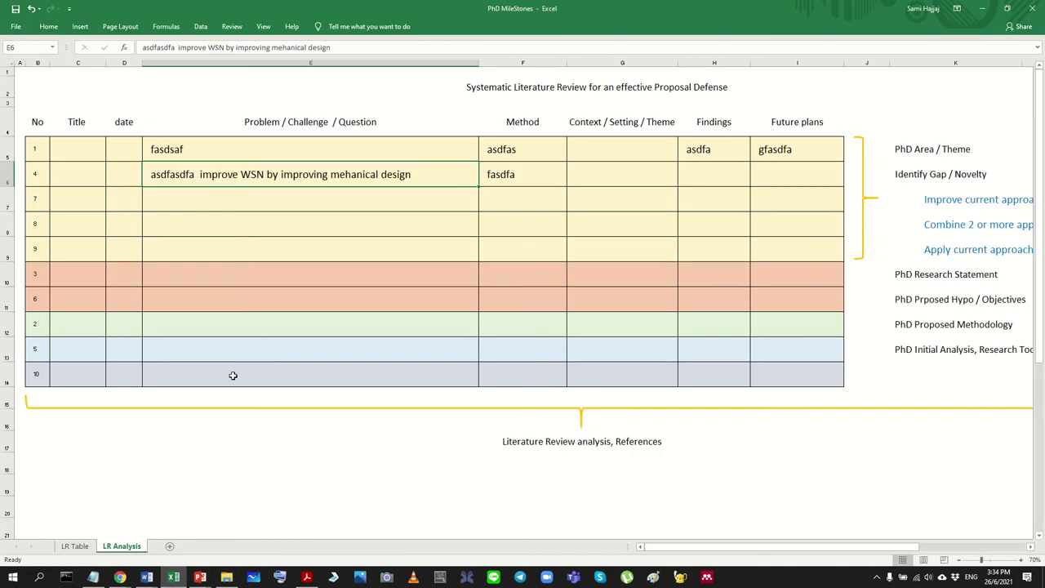
drag(330, 174, 445, 169)
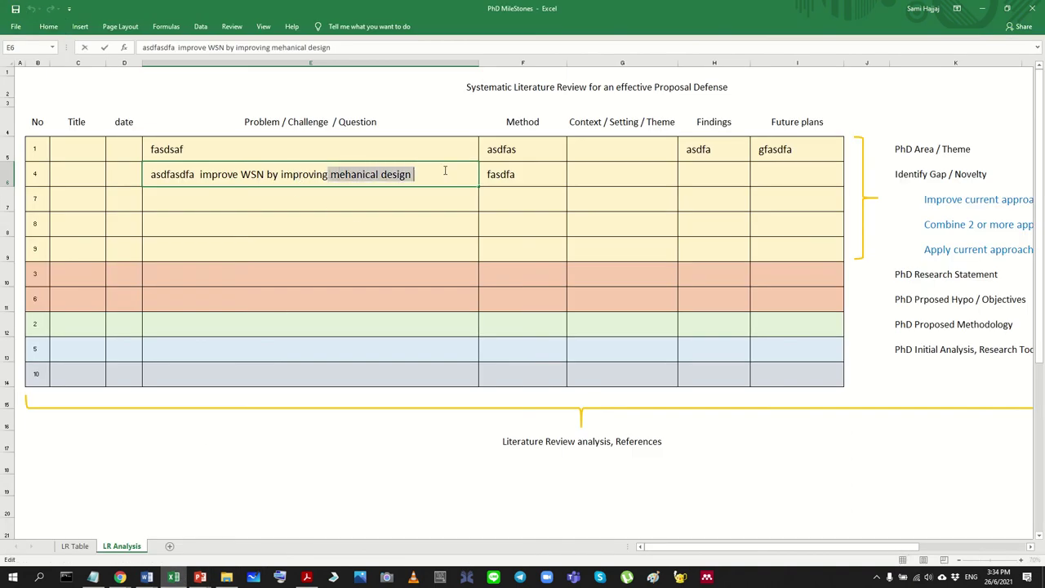
text(X Y)
text(YZ)
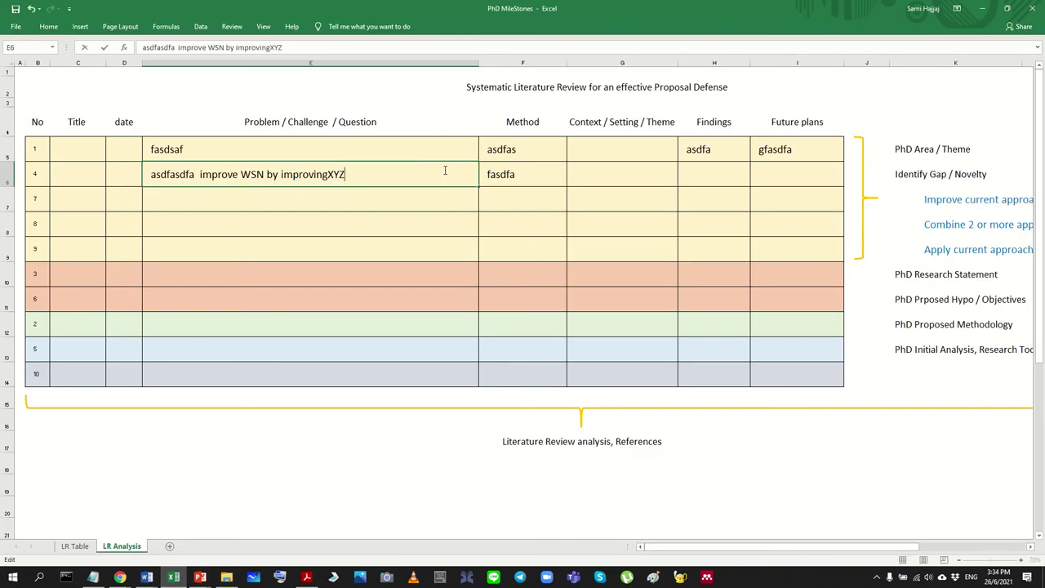
key(Left)
key(Left)
key(ctrl+shift+Left)
key(BackSpace)
text(doing XYZ )
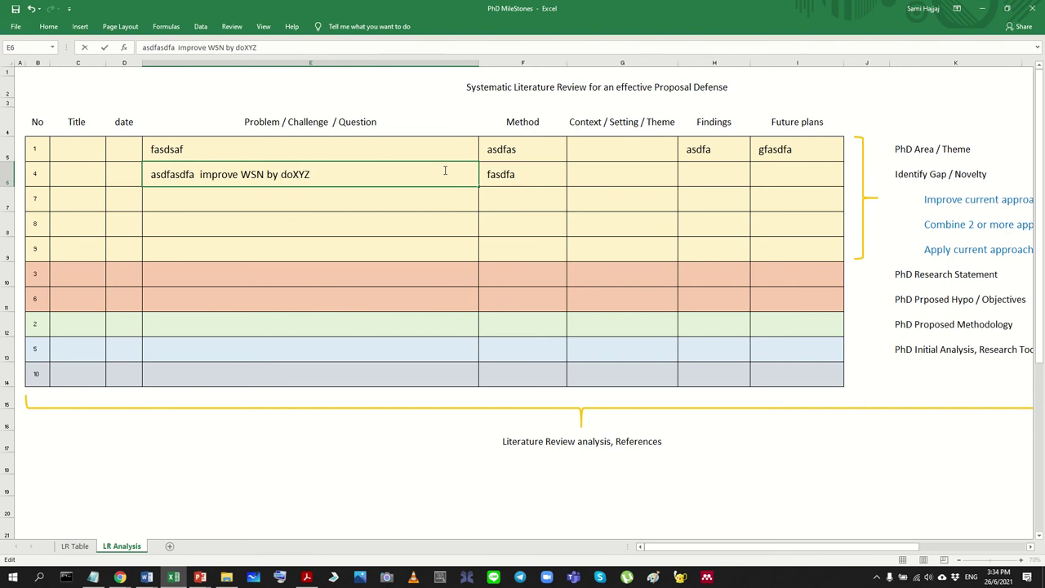
text(approach)
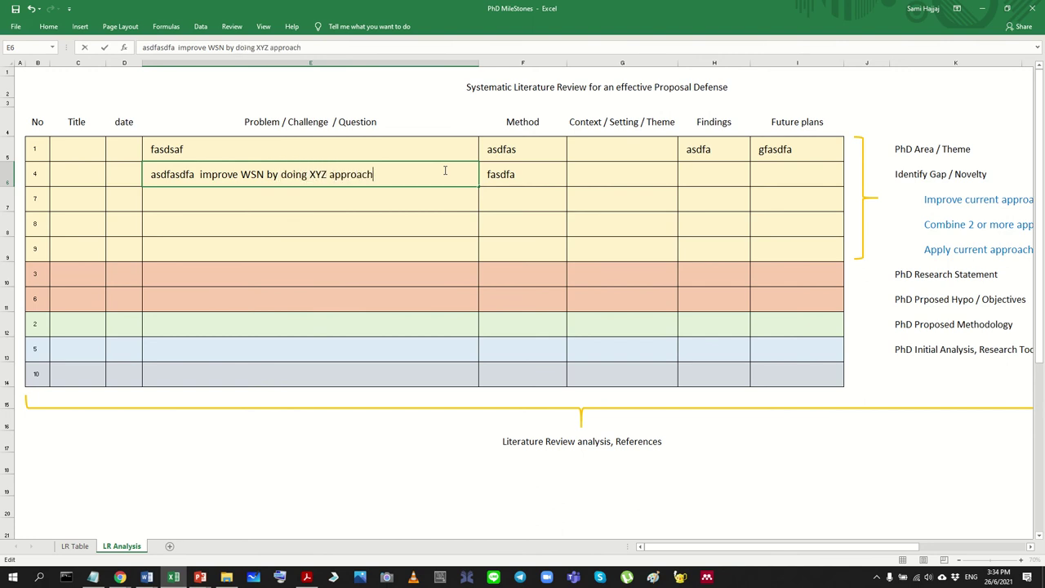
key(Return)
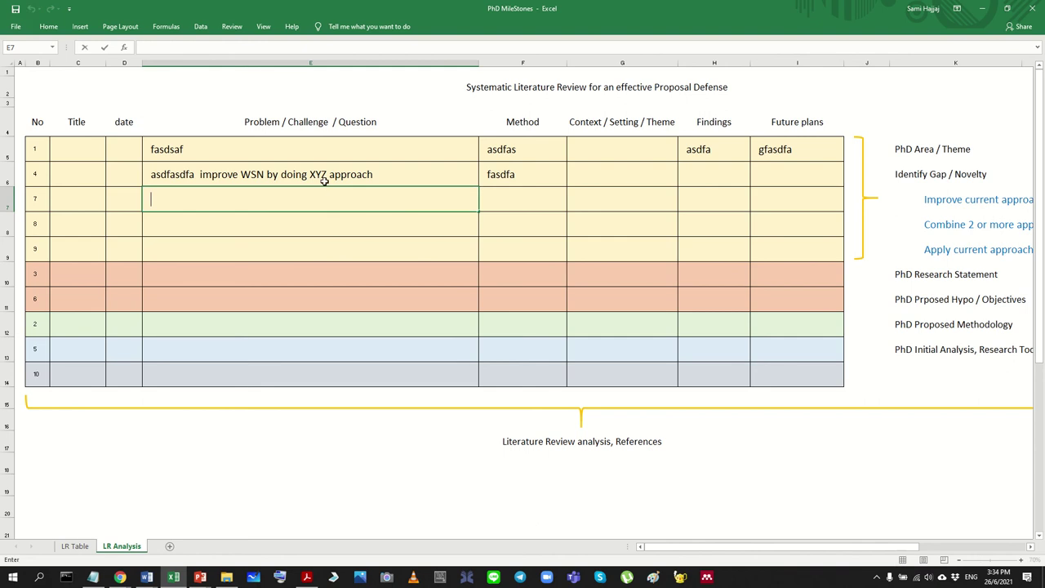
Step: Examine "XYZ approach" in paper 4's problem entry, and compare it with section 2.3 in the Word outline
double_click(313, 173)
drag(310, 174, 420, 175)
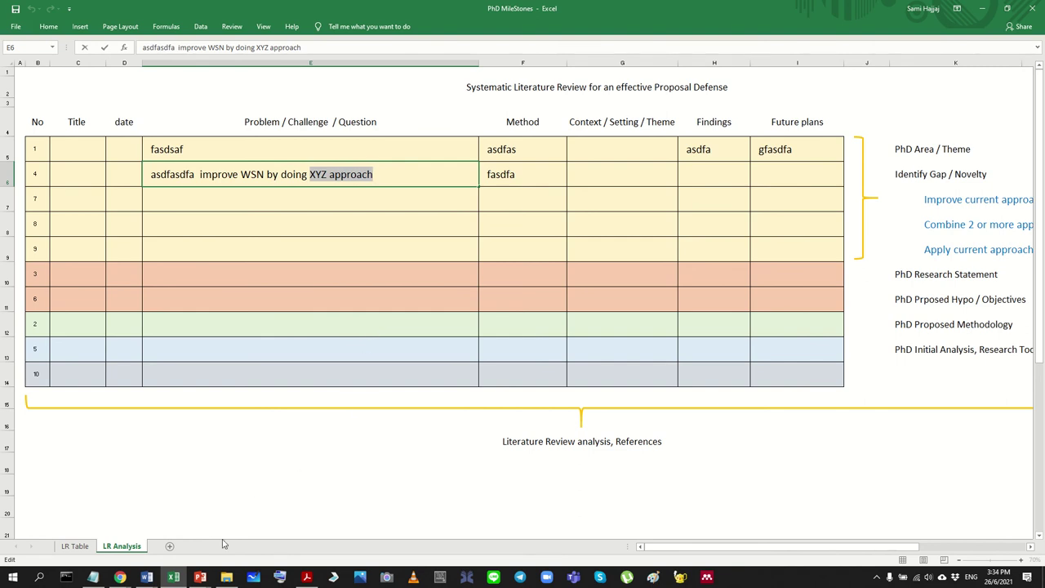
mouse_move(147, 577)
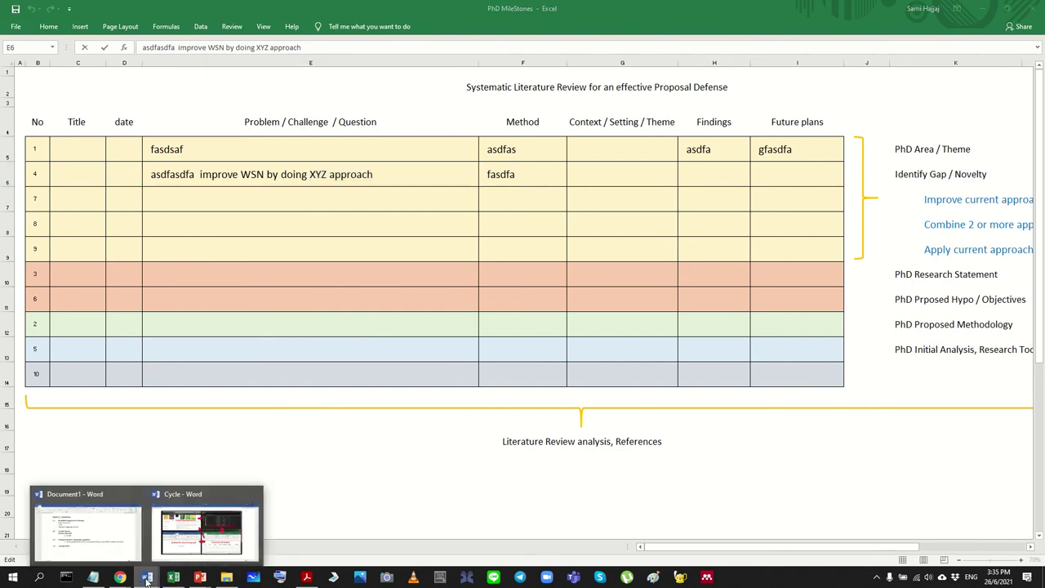
click(141, 527)
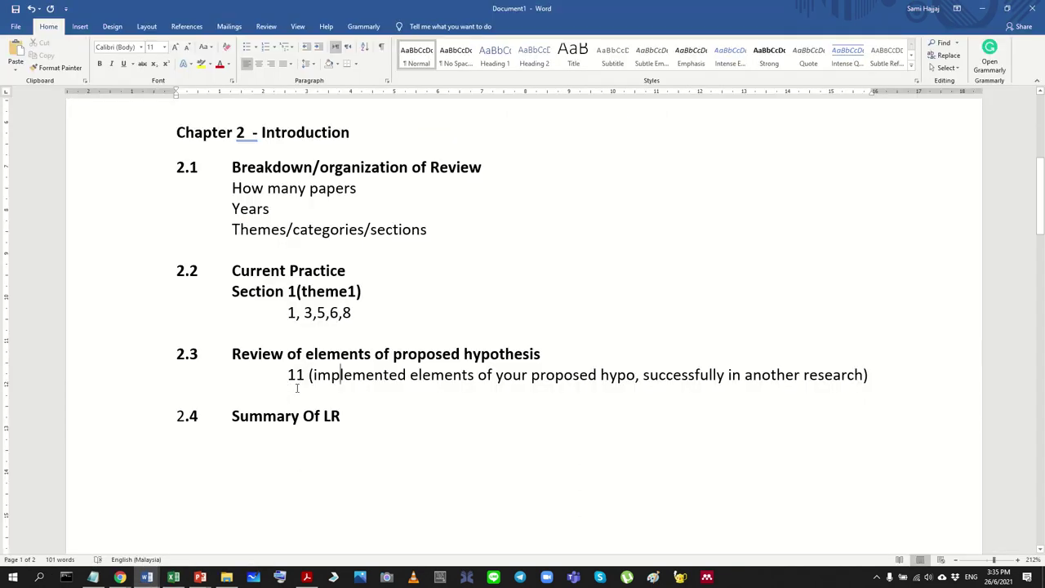
drag(287, 375, 890, 380)
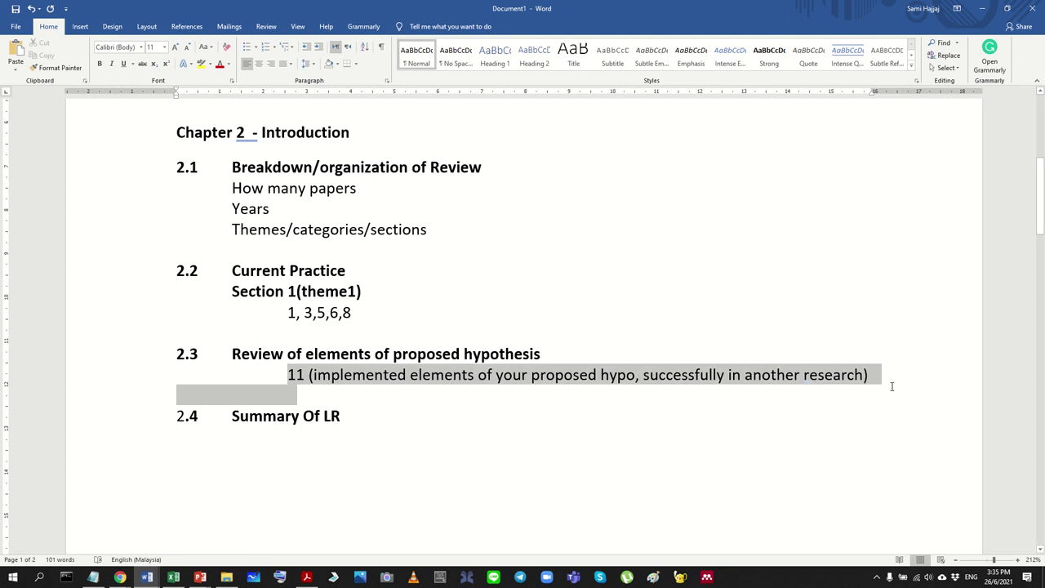
key(Down)
drag(222, 363, 470, 408)
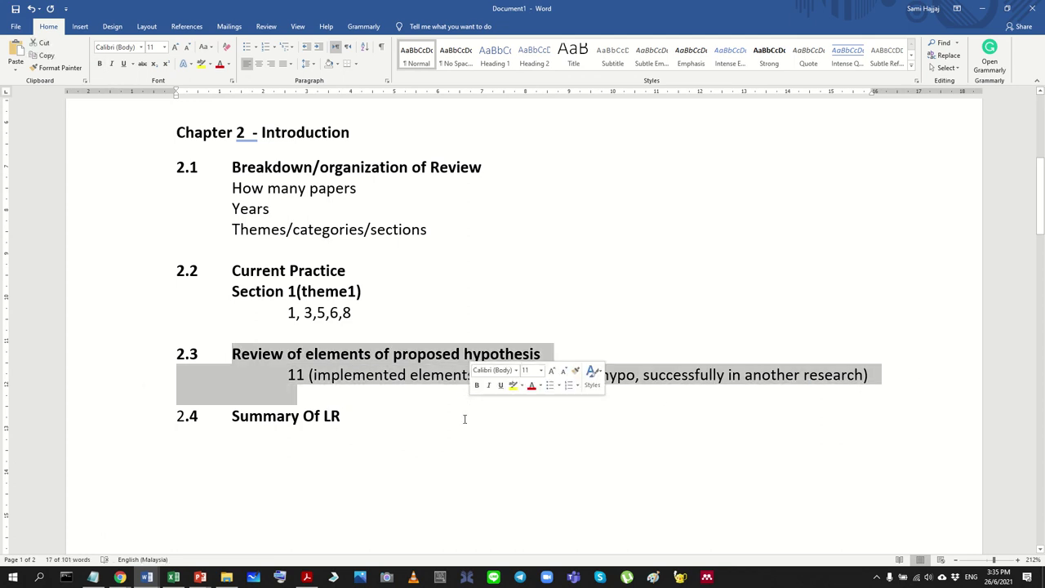
click(362, 404)
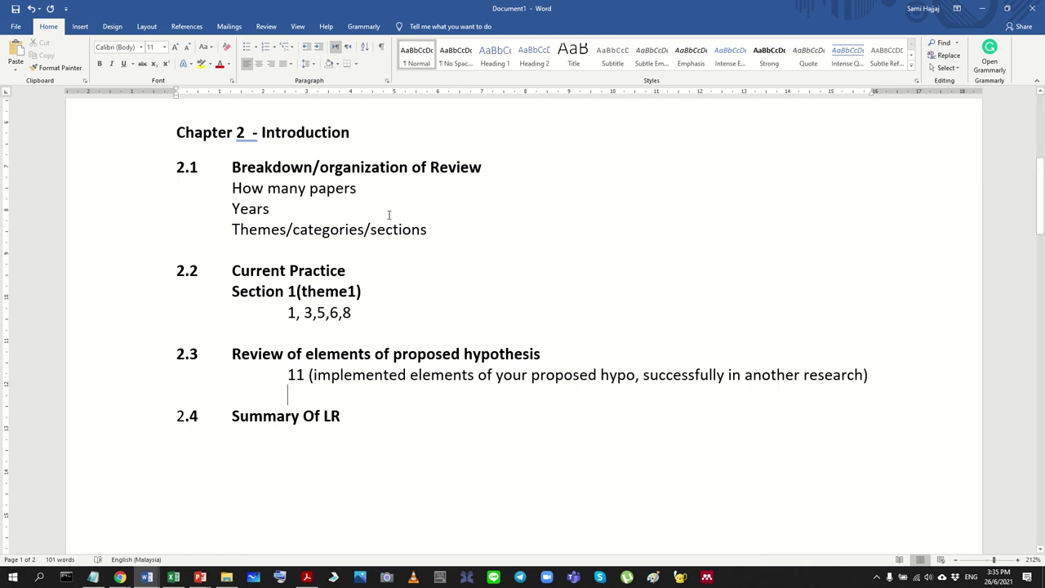
Step: Review the outline from the Chapter 1 headings through section 2.4
scroll(391, 285, up, 3)
scroll(391, 285, up, 2)
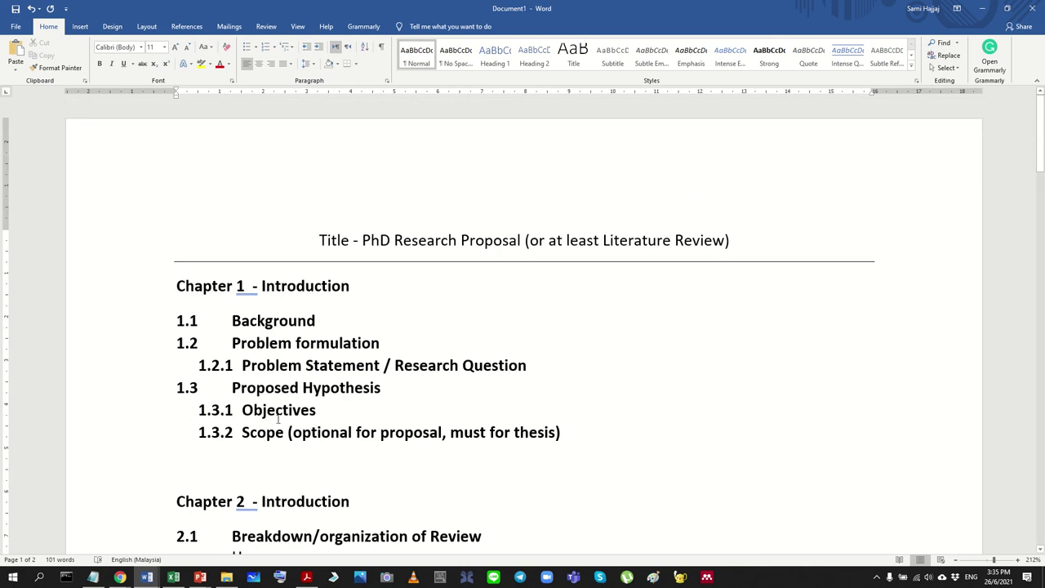
scroll(349, 331, down, 1)
click(416, 288)
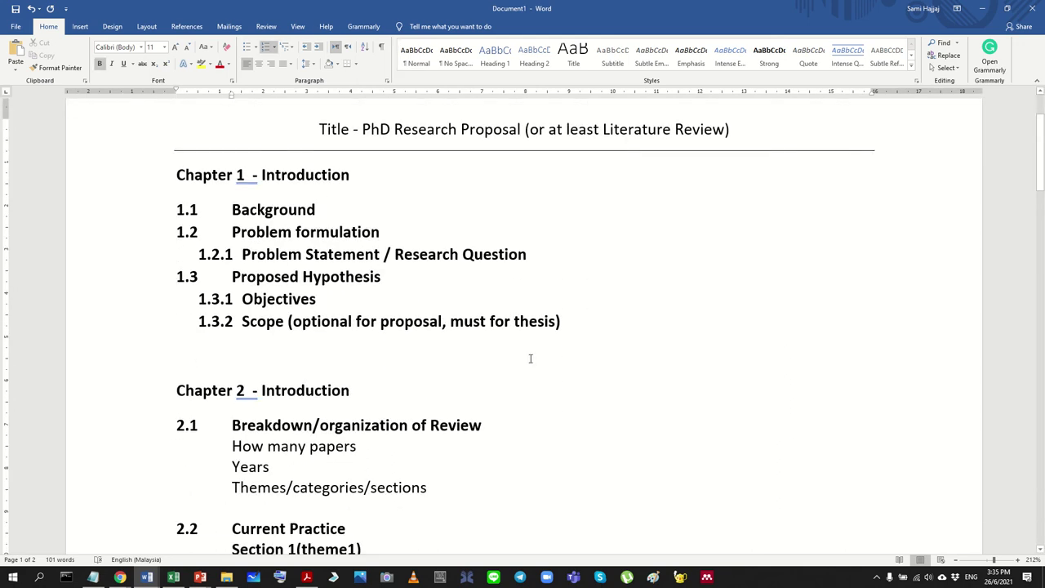
scroll(504, 450, down, 1)
ctrl+scroll(383, 398, down, 3)
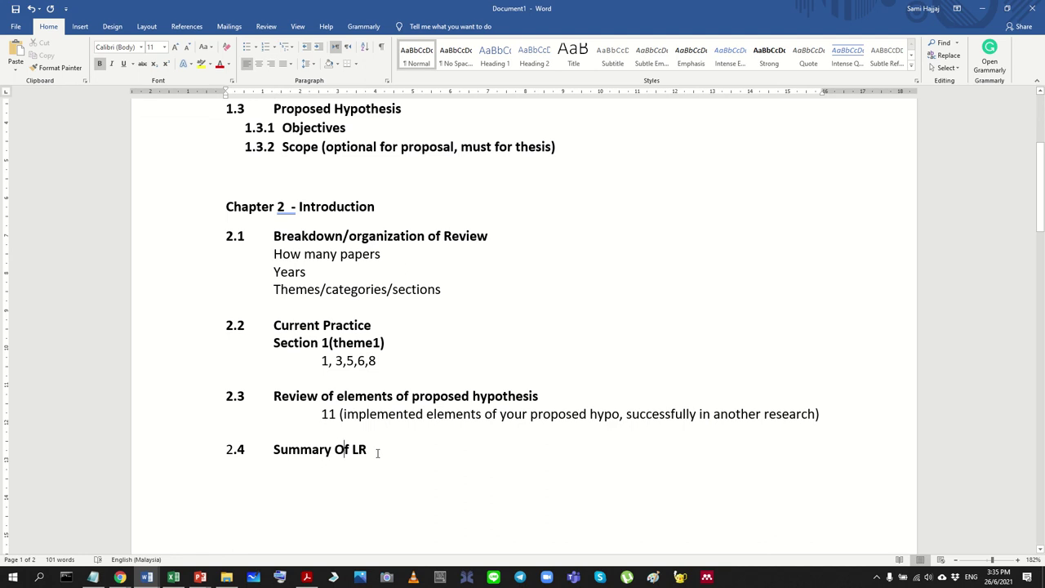
drag(372, 451, 143, 234)
Step: Add a new line under the 2.4 Summary Of LR heading, indented to align with the heading text
click(418, 307)
key(Return)
key(Tab)
key(Tab)
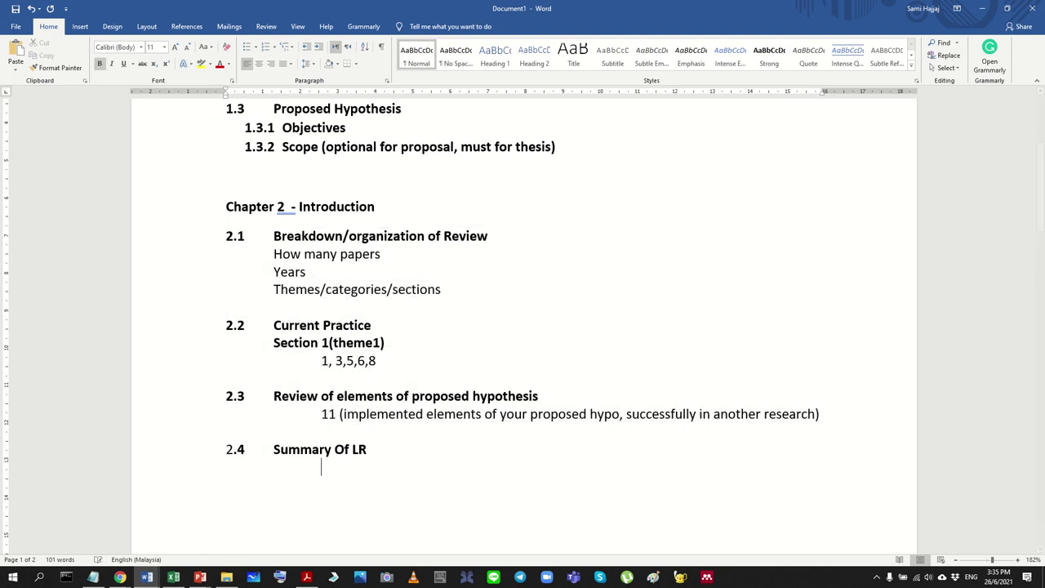
key(BackSpace)
key(BackSpace)
key(Tab)
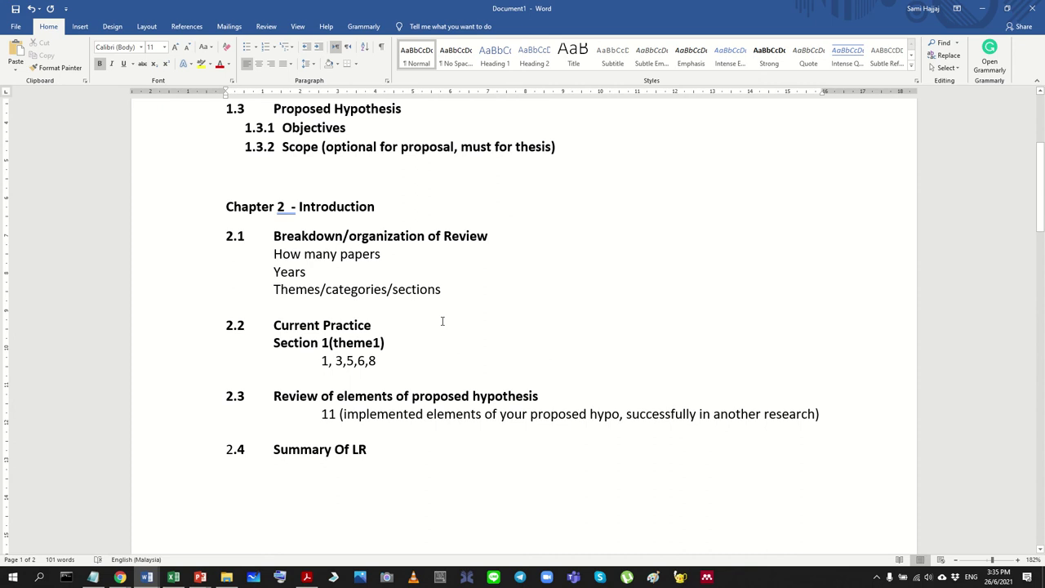
Step: Review the items under 2.1 and sections 2.2 and 2.3, and return to the blank line under heading 2.4
drag(445, 309, 206, 250)
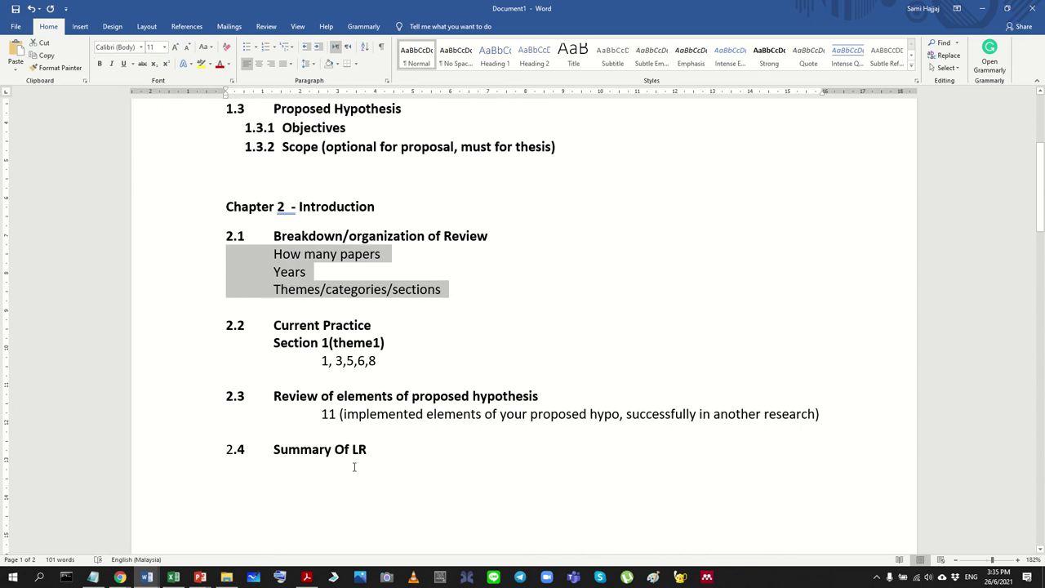
click(280, 468)
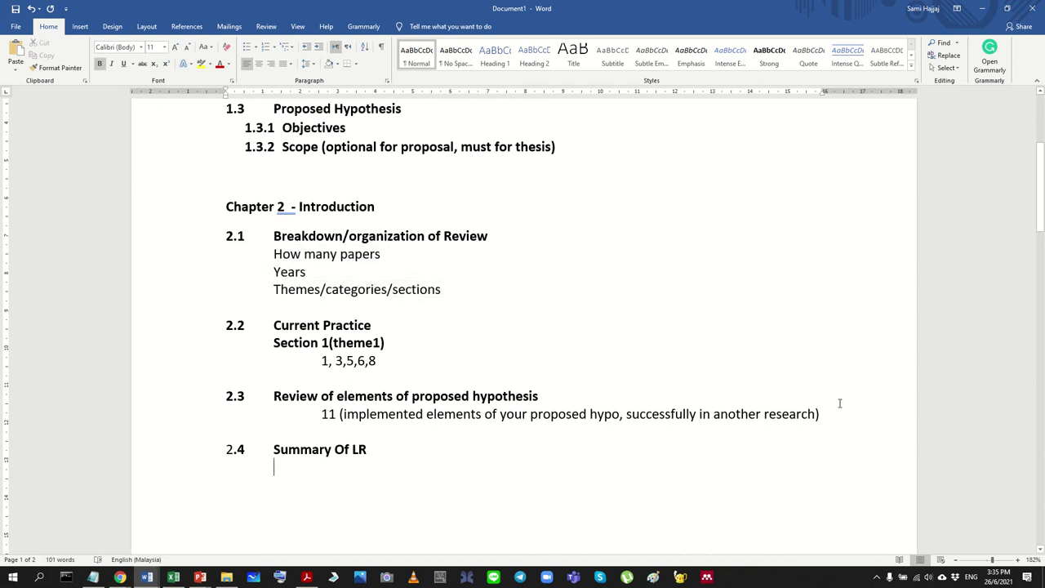
drag(833, 412, 138, 329)
click(287, 483)
click(300, 468)
click(301, 469)
Step: Write "Just summary ur LR" under the 2.4 Summary Of LR heading and add blank lines below it
key(BackSpace)
text(sn)
key(BackSpace)
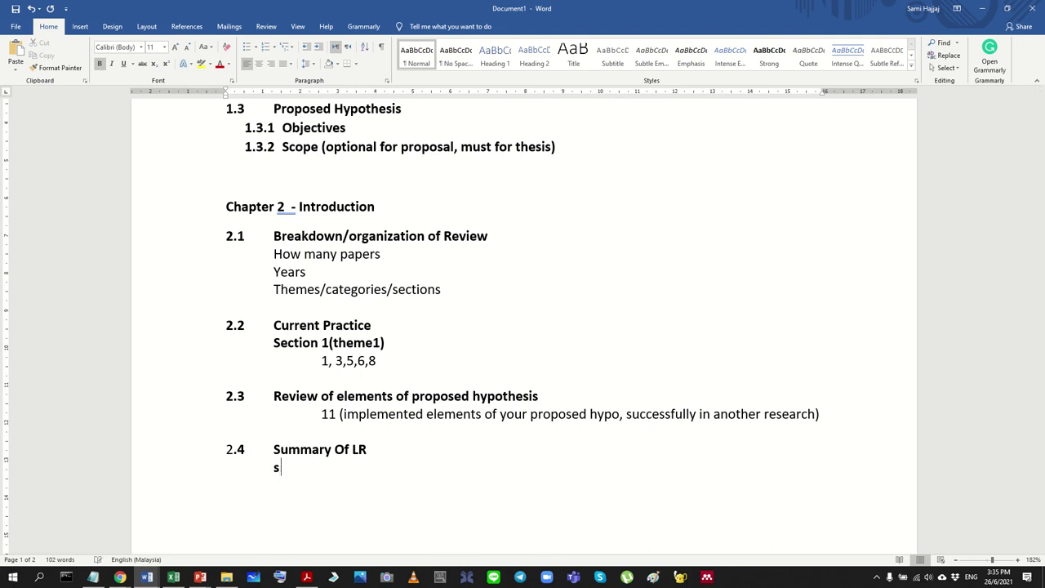
key(BackSpace)
text(kust su)
key(BackSpace)
key(BackSpace)
key(BackSpace)
key(BackSpace)
key(BackSpace)
key(BackSpace)
key(BackSpace)
text(k)
key(BackSpace)
text(jsut sumnmary)
key(BackSpace)
key(BackSpace)
key(BackSpace)
key(BackSpace)
key(BackSpace)
text(ma)
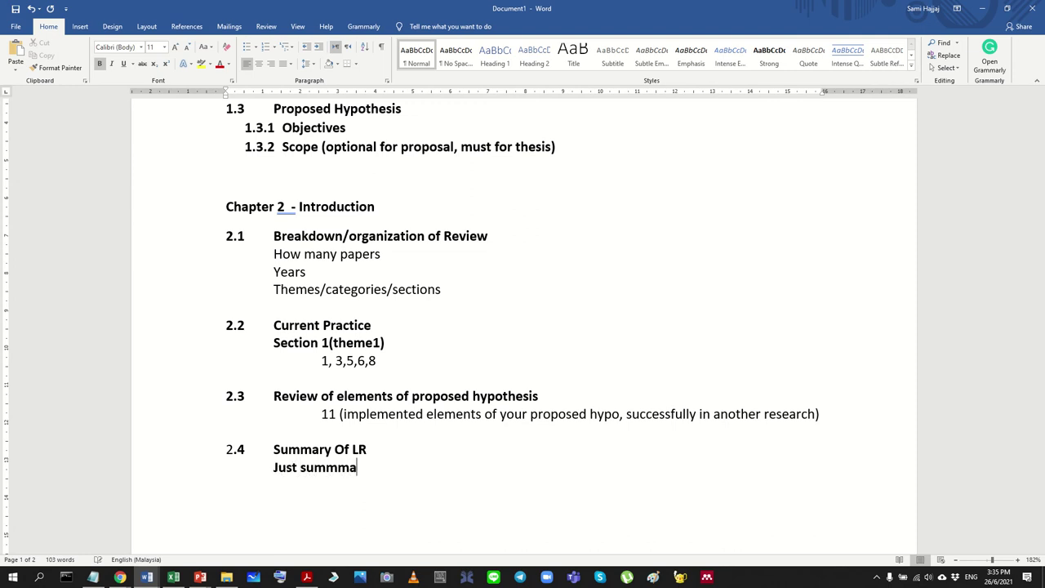
key(BackSpace)
key(BackSpace)
text(ary ur LR)
key(Return)
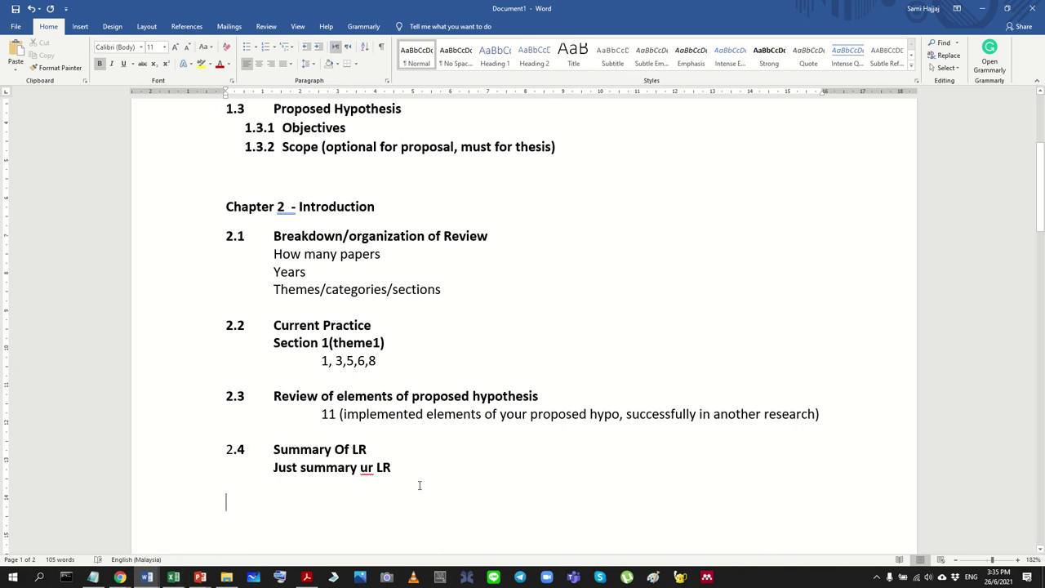
key(Return)
key(Return)
Step: Duplicate the Chapter 2 outline below section 2.4 and delete everything in the copy except its chapter heading
ctrl+scroll(411, 451, down, 8)
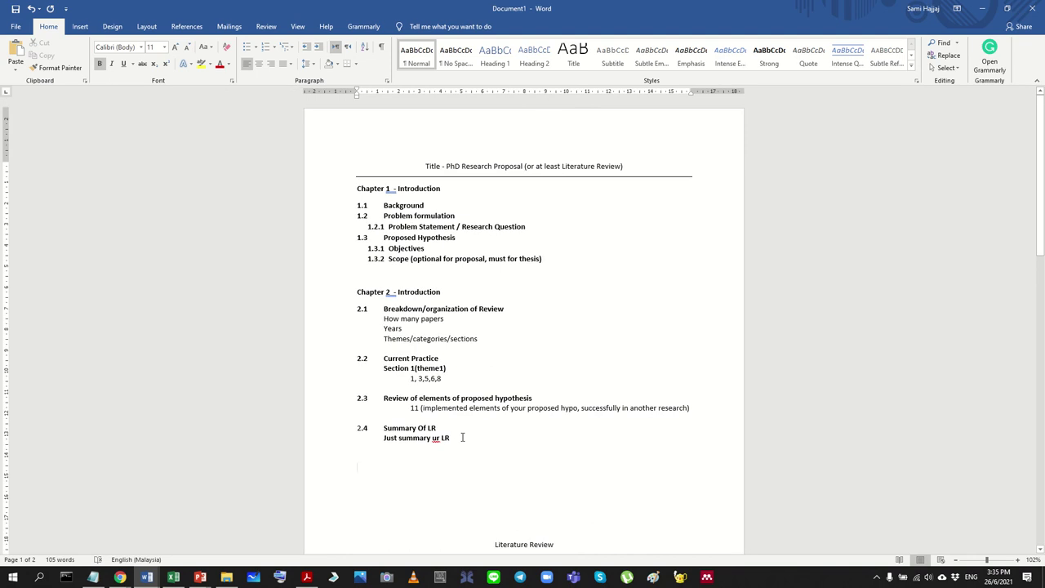
drag(457, 439, 322, 297)
key(ctrl+c)
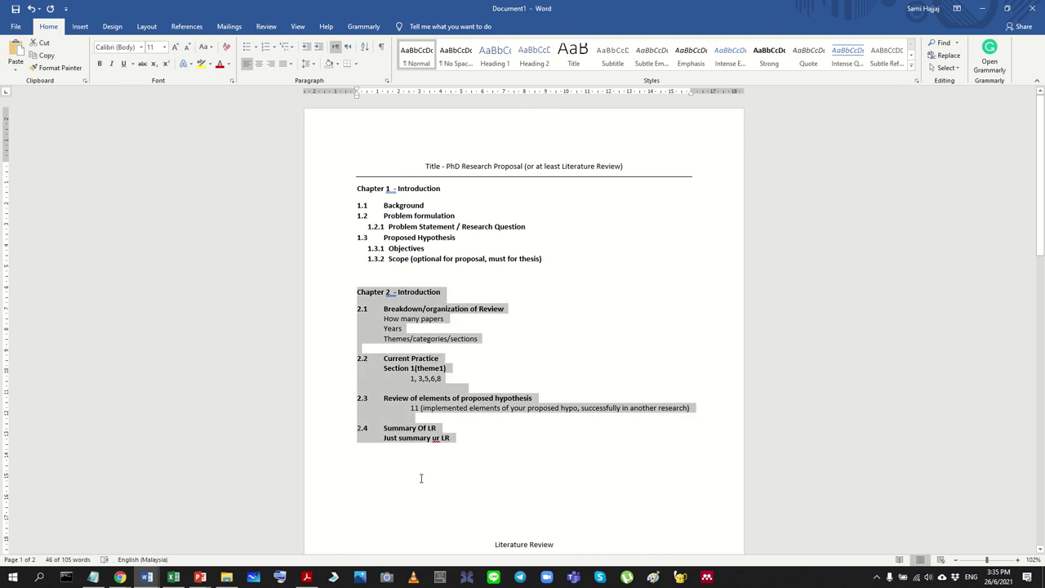
click(422, 479)
key(ctrl+v)
drag(447, 455, 302, 319)
key(Delete)
key(BackSpace)
key(BackSpace)
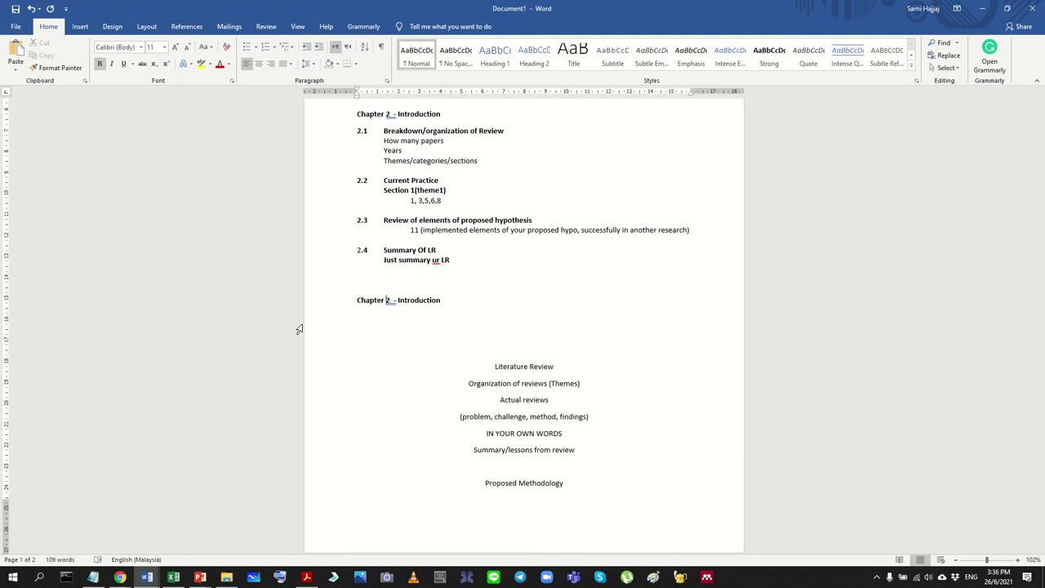
Step: Retitle the copied chapter heading as "Chapter 3 - Proposed Method", correcting the misspelled "Prposed"
key(shift+Right)
text(3  - )
text(Prposed Me)
text(tho)
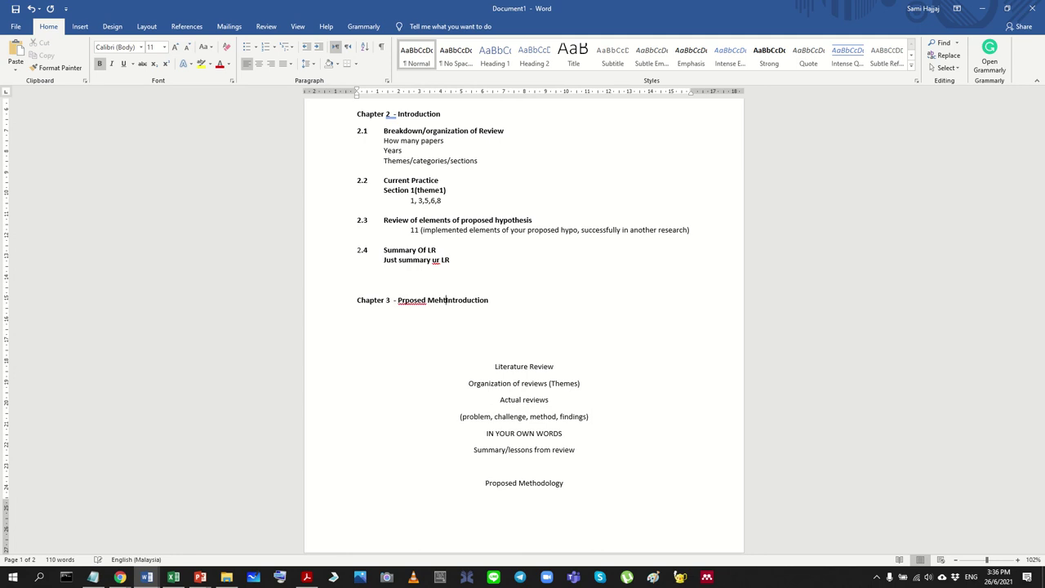
key(shift+End)
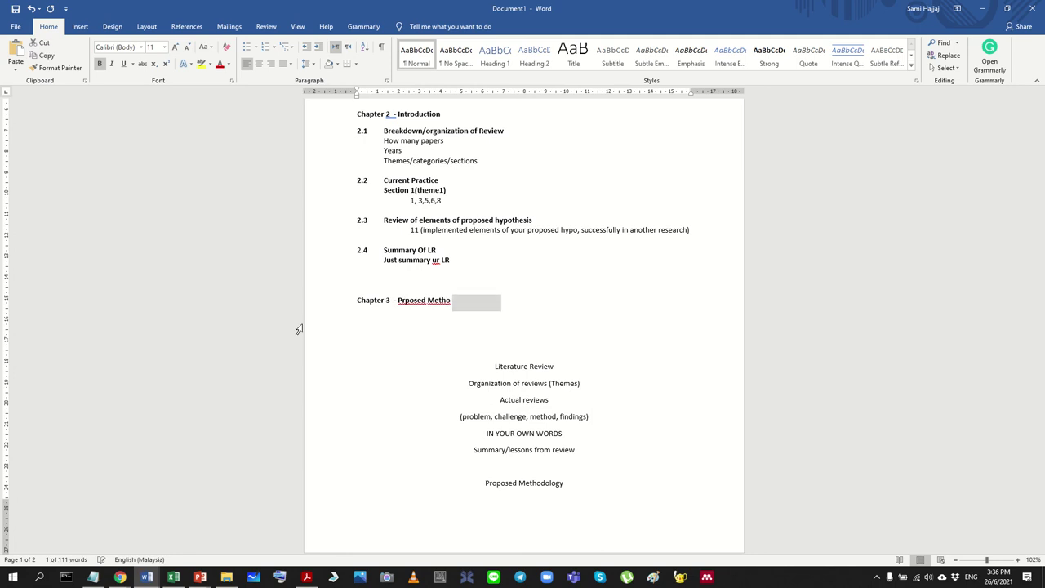
key(Delete)
right_click(413, 301)
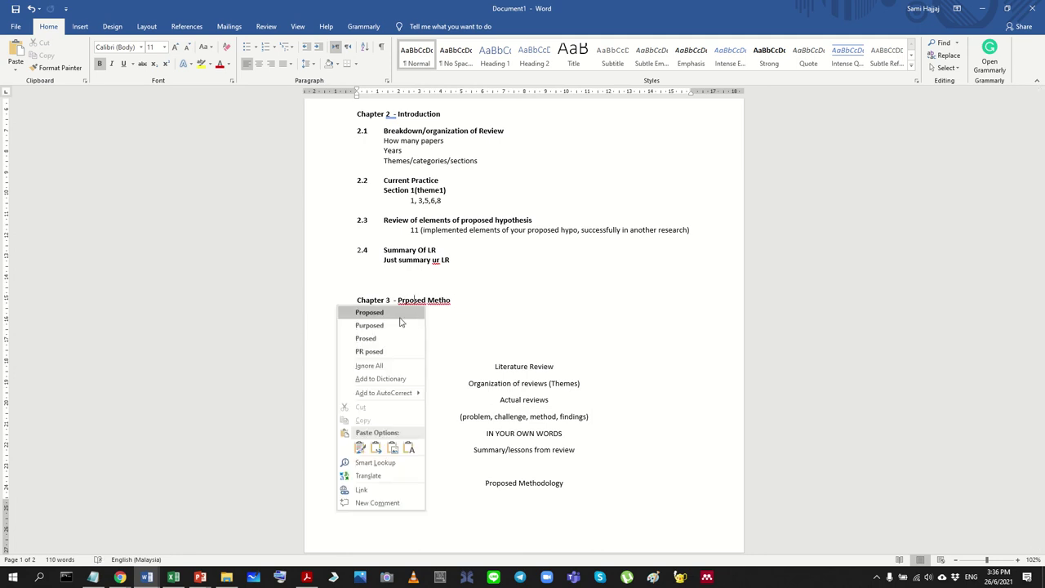
click(401, 315)
key(BackSpace)
text(d)
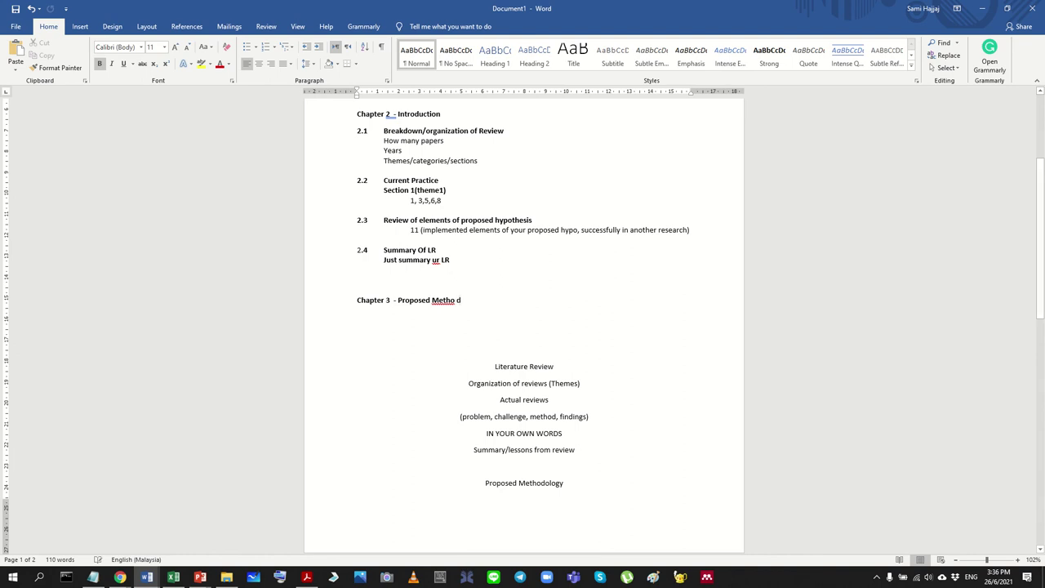
Step: Add the lines "Outline of the method", "Timeline" and "Paramaters" under the Chapter 3 heading
key(Return)
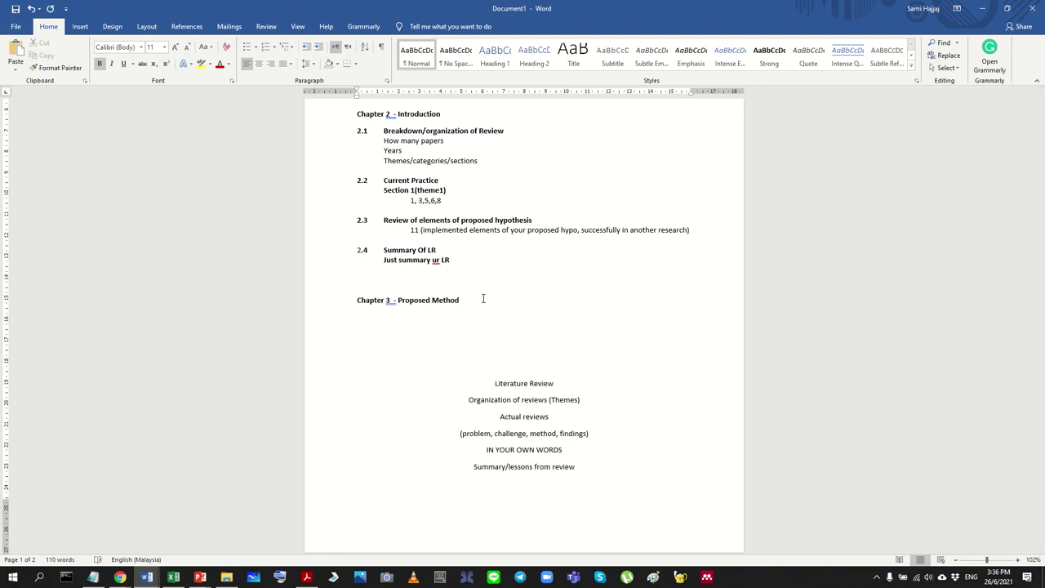
text(Outline of the method)
key(Return)
text(timel)
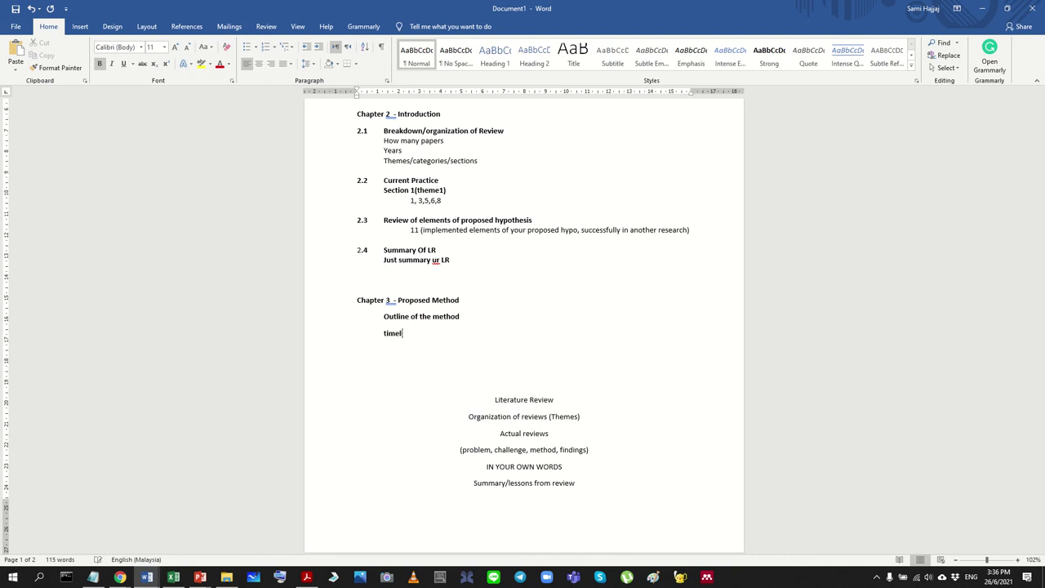
text(ine,)
key(Return)
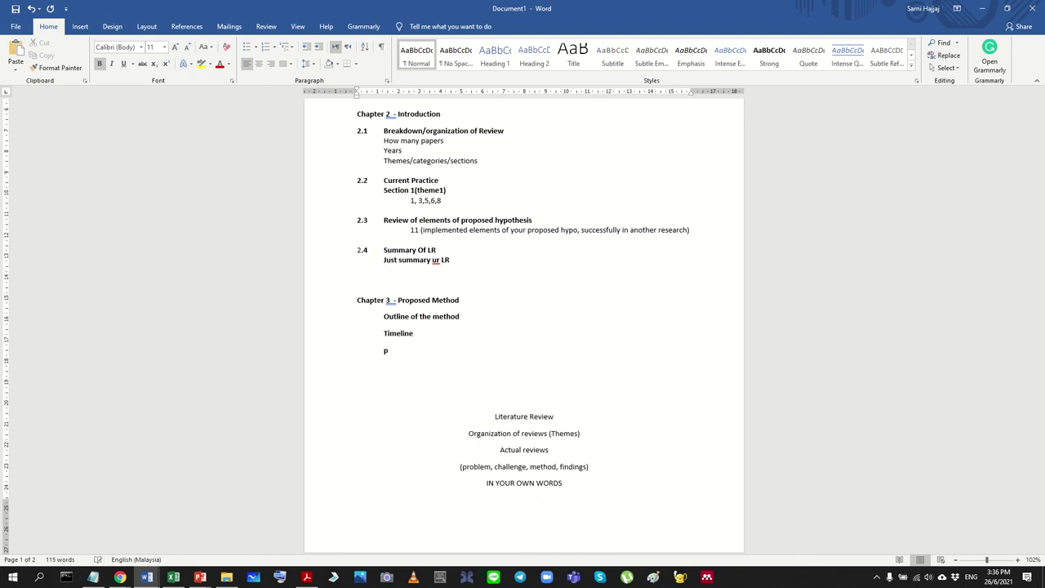
text(paramaters)
key(Return)
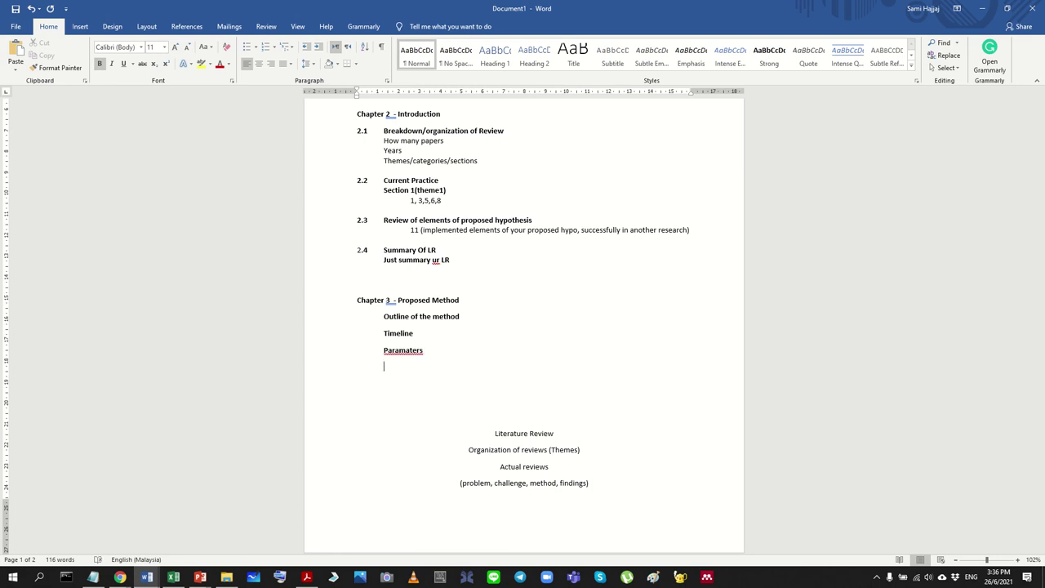
Step: Continue the Chapter 3 list with the lines "Resourecs,", "Steps" and "Initial data"
text(reous)
key(BackSpace)
text(sourecs,)
key(Return)
text(s)
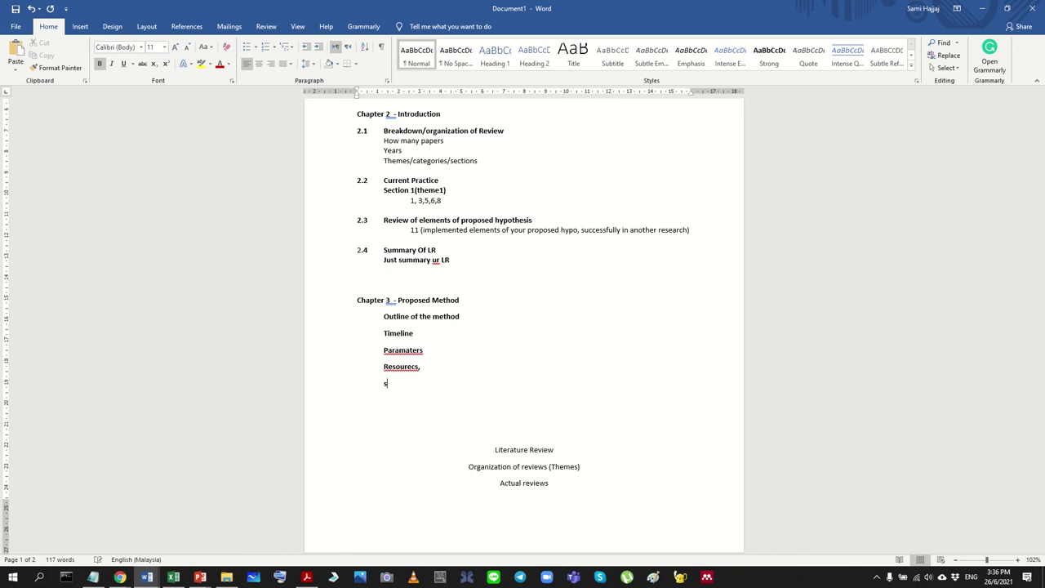
text(teps)
key(Return)
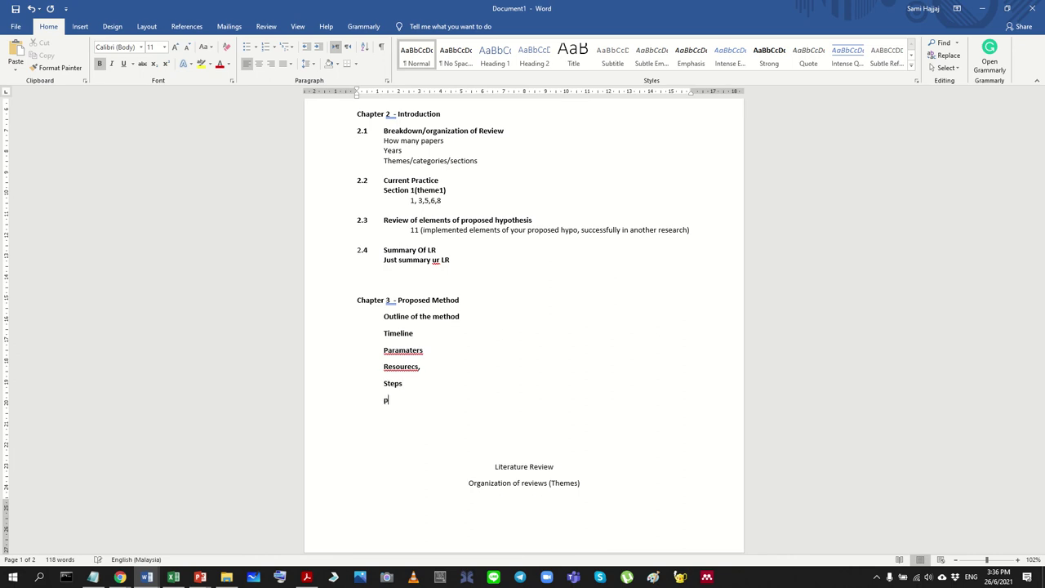
key(BackSpace)
text(initial data)
Step: Remove the bold formatting from the six lines under the Chapter 3 heading
key(shift+Up)
key(shift+Up)
key(shift+Up)
key(shift+Up)
key(shift+Up)
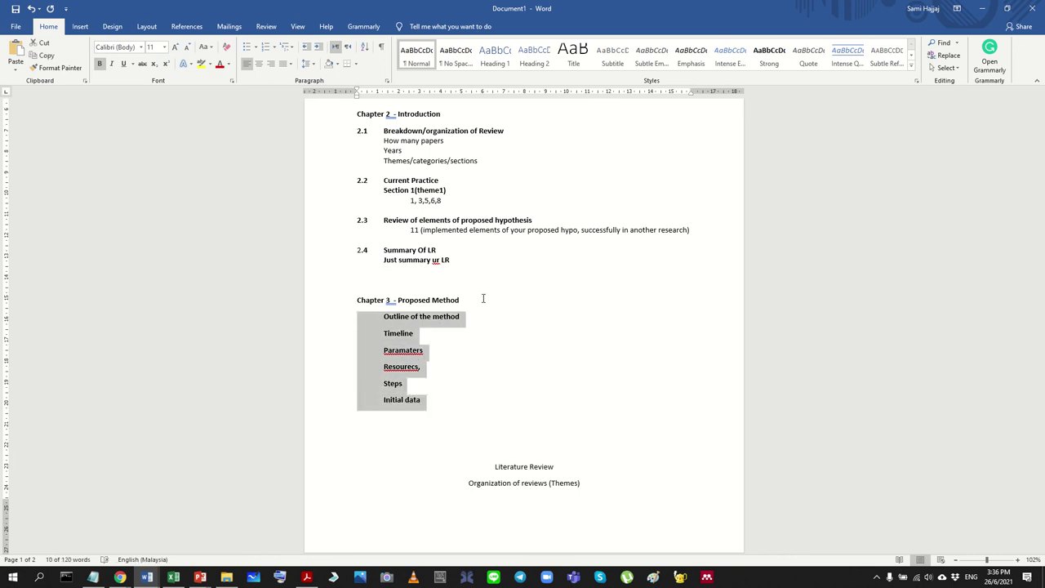
key(ctrl+b)
click(484, 298)
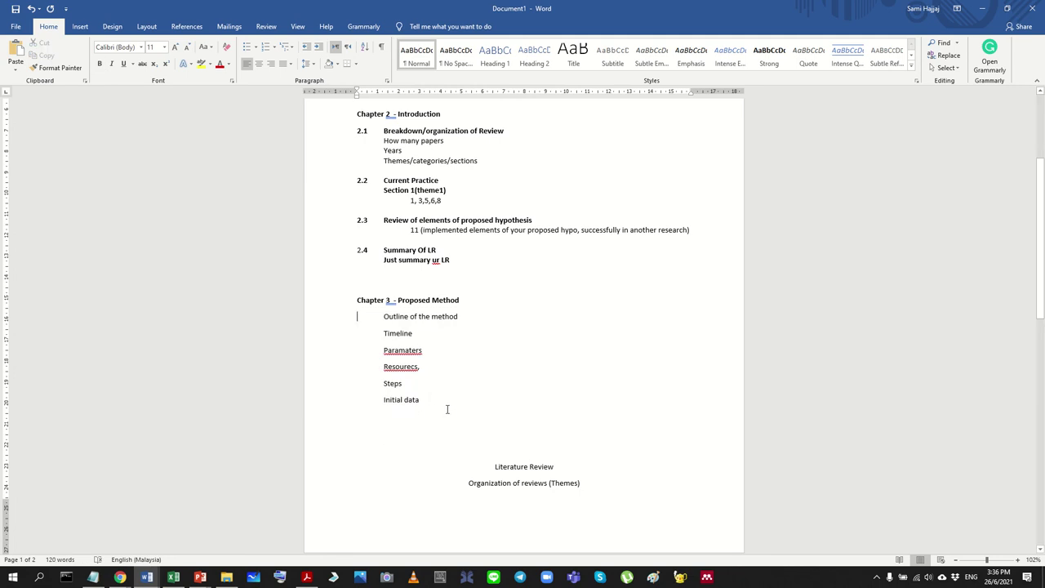
Step: Set the Chapter 3 heading and its list to 1.0 line spacing and remove the space after the paragraphs
drag(449, 409, 342, 302)
click(308, 63)
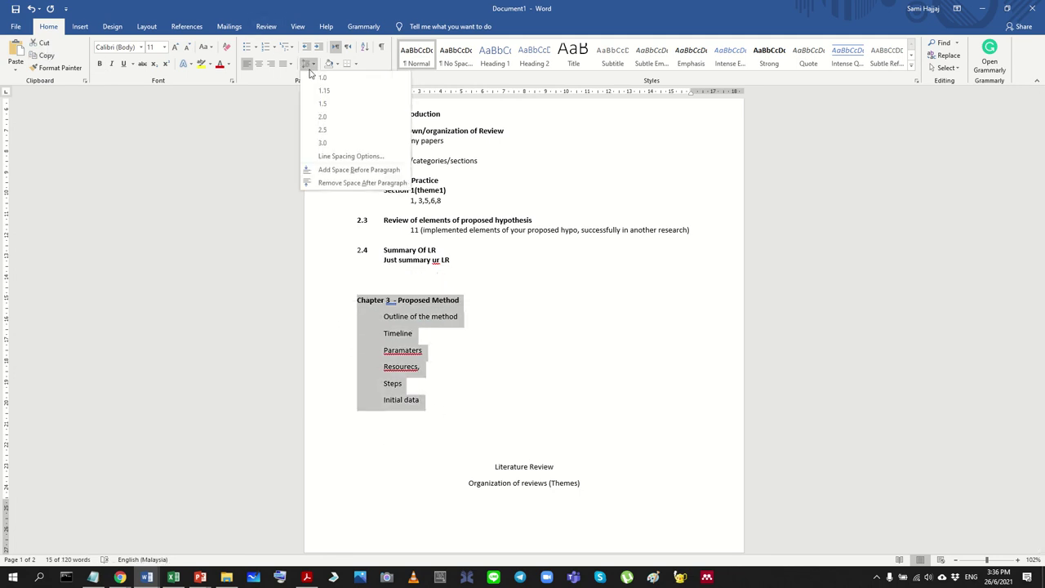
click(322, 78)
click(308, 63)
click(324, 184)
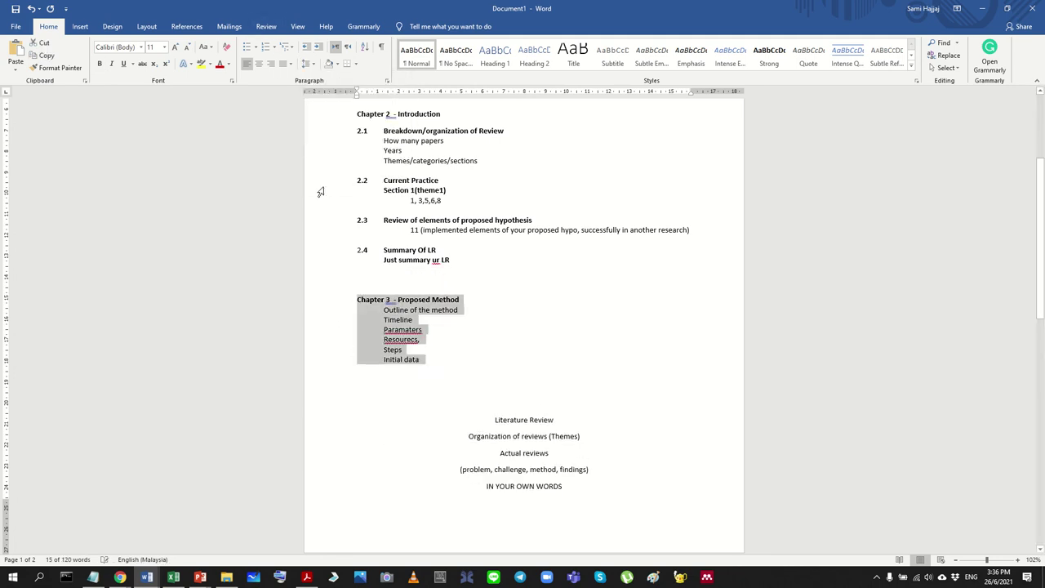
Step: Correct the misspelled words in the Chapter 3 list to "Parameters" and "Resources"
scroll(459, 378, up, 5)
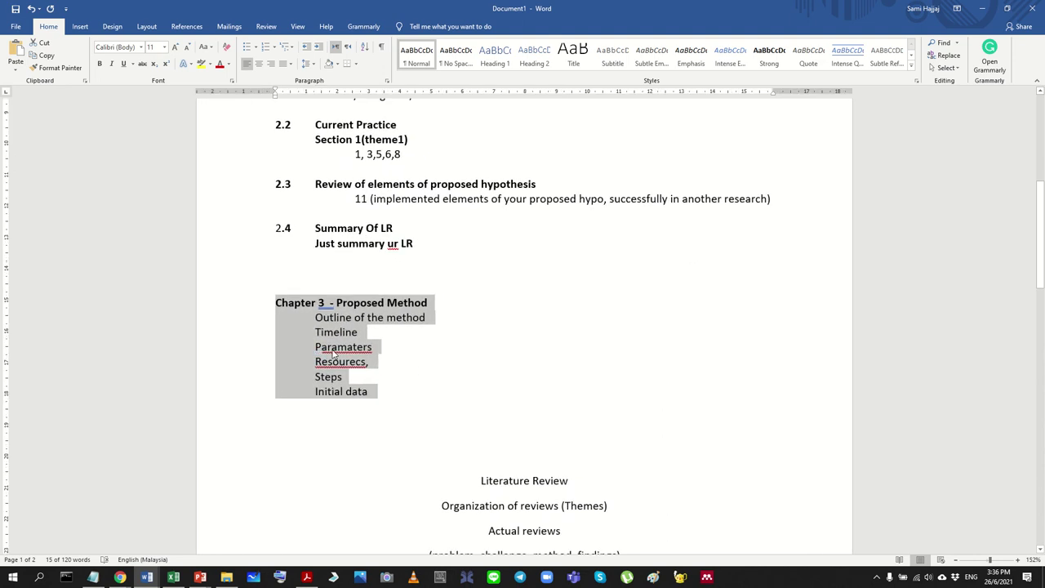
right_click(335, 351)
key(Escape)
right_click(343, 349)
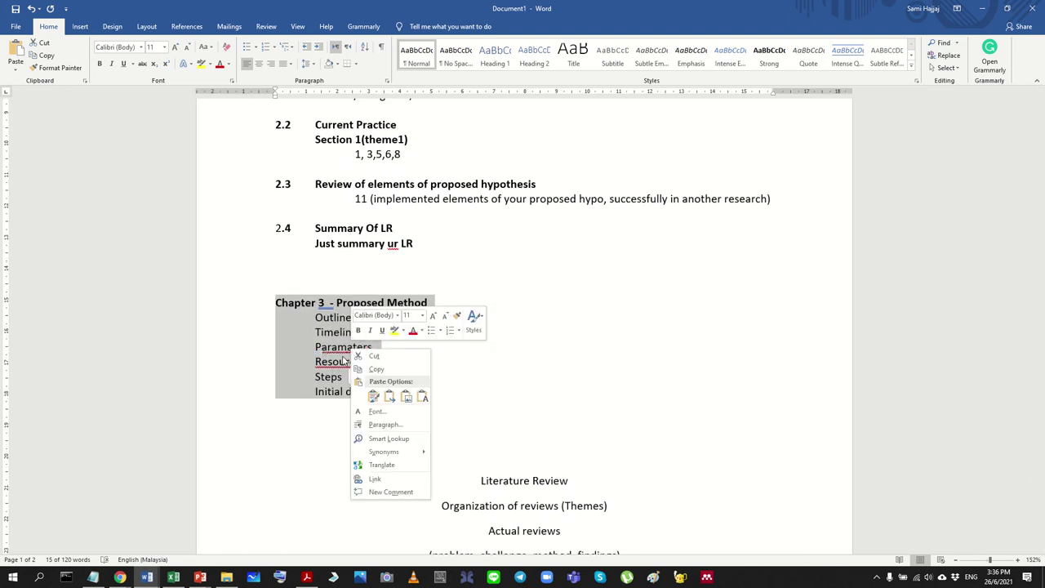
key(Escape)
click(331, 376)
right_click(344, 364)
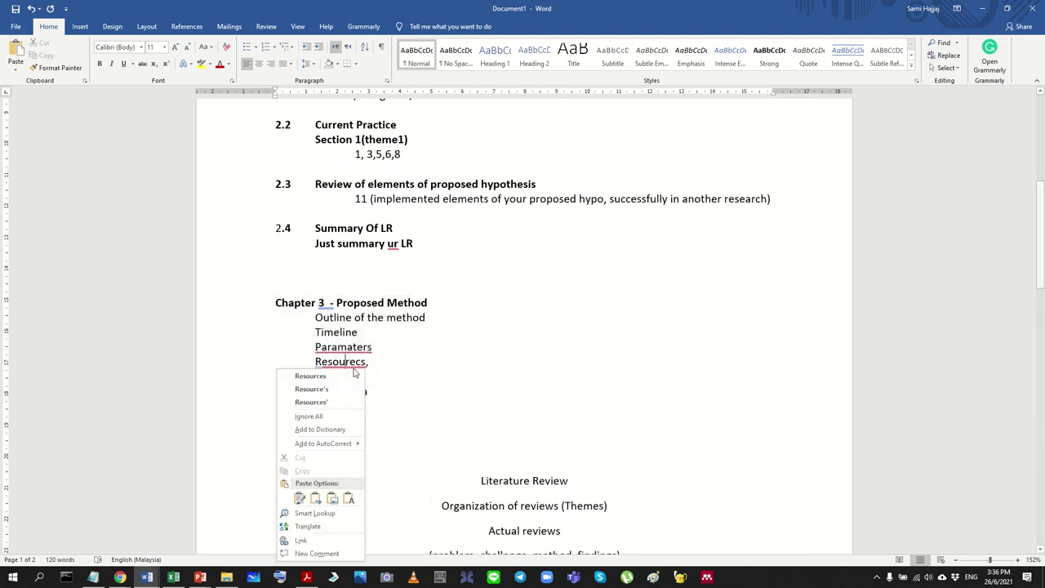
key(Escape)
right_click(347, 347)
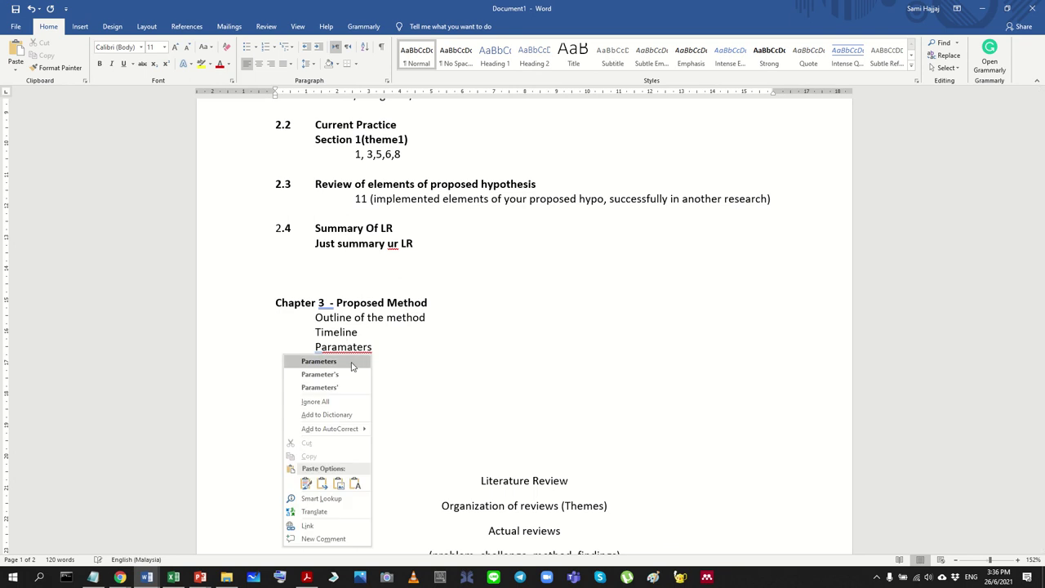
click(319, 362)
click(462, 378)
scroll(465, 378, up, 2)
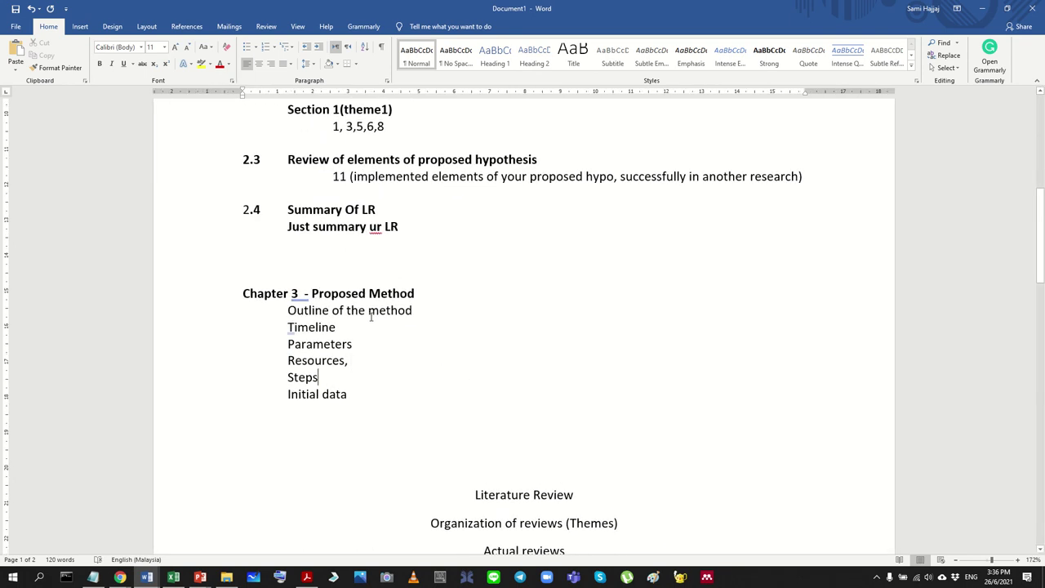
Step: Switch to the Excel LR Analysis sheet, dock it beside the Word document, and select the problem cell mentioning the XYZ approach
click(173, 577)
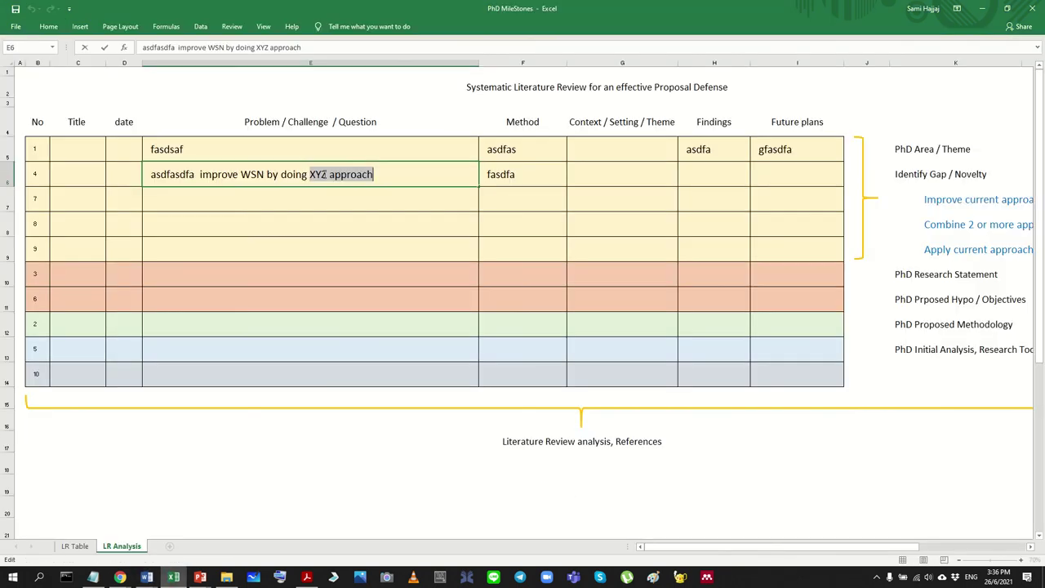
click(387, 233)
key(super+Right)
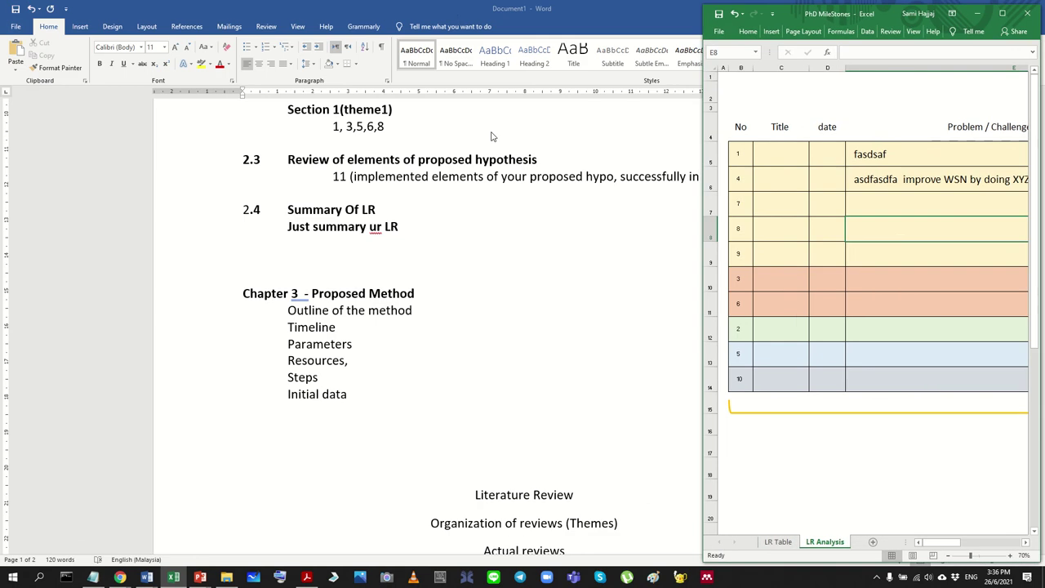
click(880, 188)
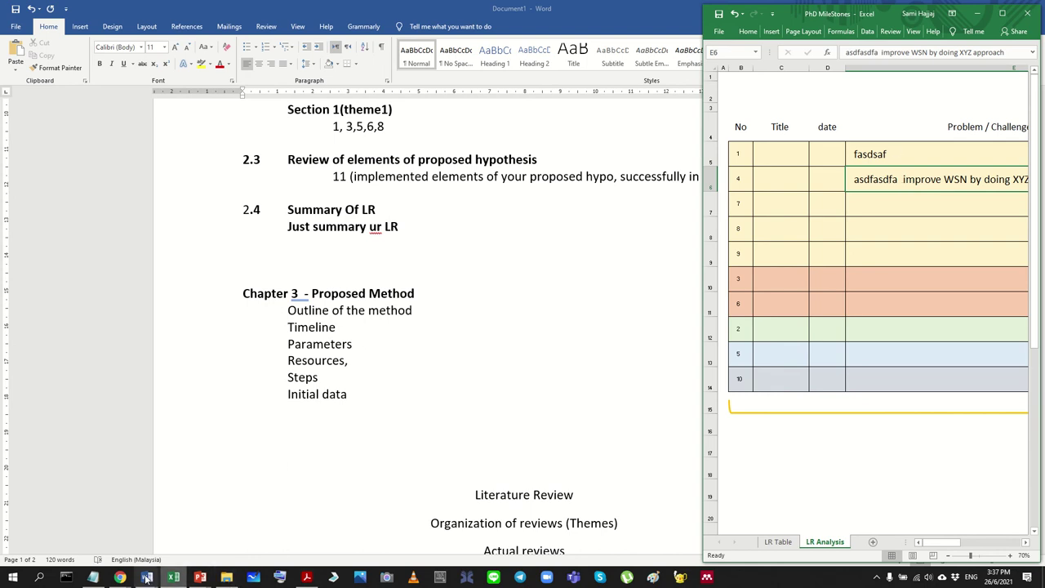
Step: Open a blank Notepad note and write "Begin with Process A" as its first line
right_click(101, 577)
click(470, 260)
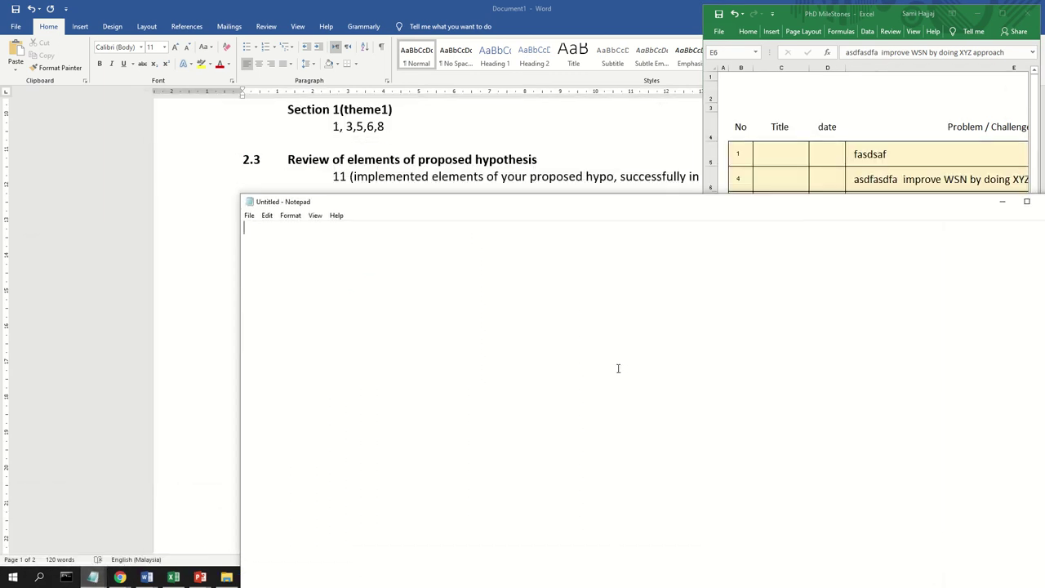
text(Beginw ti)
key(BackSpace)
key(BackSpace)
key(BackSpace)
key(BackSpace)
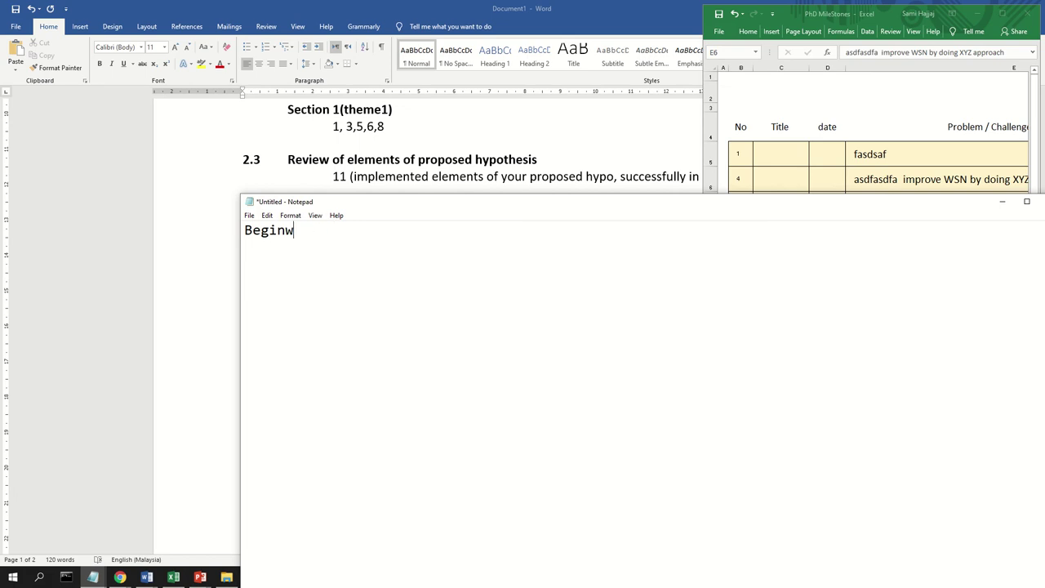
text(wht)
key(BackSpace)
key(BackSpace)
key(BackSpace)
text(ith PRoc)
key(BackSpace)
key(BackSpace)
key(BackSpace)
text(rocess)
key(BackSpace)
text(s)
key(BackSpace)
text(A)
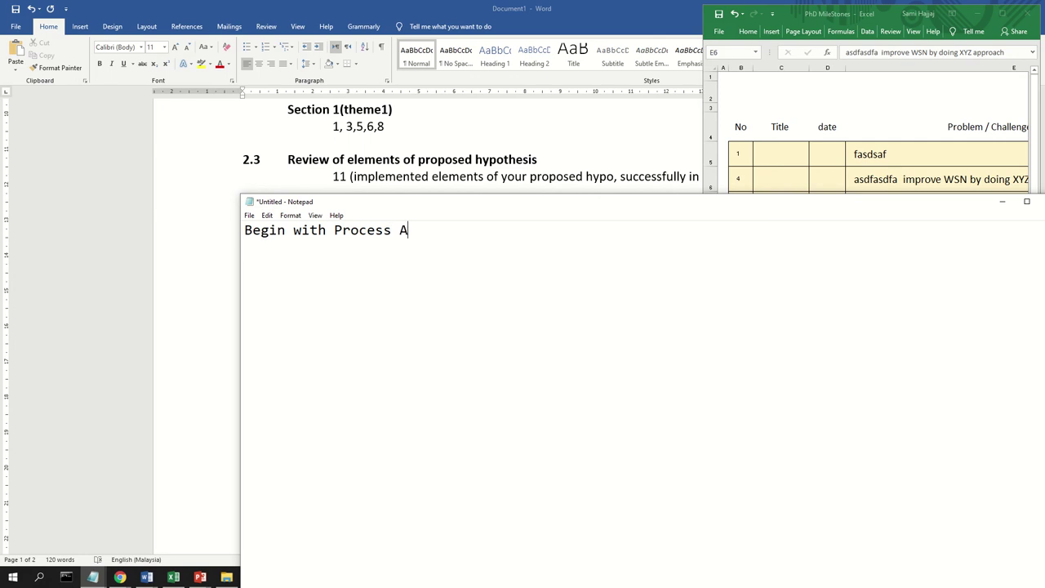
Step: Add an indented line reading "Develop process XYZ" below the first line of the note
key(Return)
text(Develop proce)
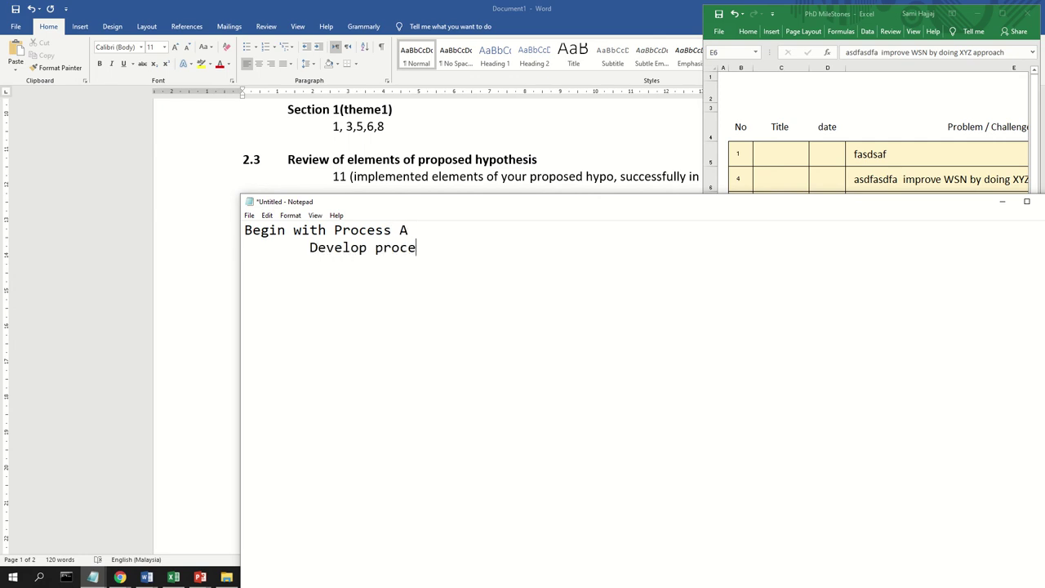
text(ss XYS)
key(BackSpace)
text(ZX)
key(BackSpace)
Step: Add the indented line "Combine with process A" below the XYZ line
key(Return)
key(Tab)
text(Combvine)
key(BackSpace)
key(BackSpace)
key(BackSpace)
key(BackSpace)
text(ine ZY)
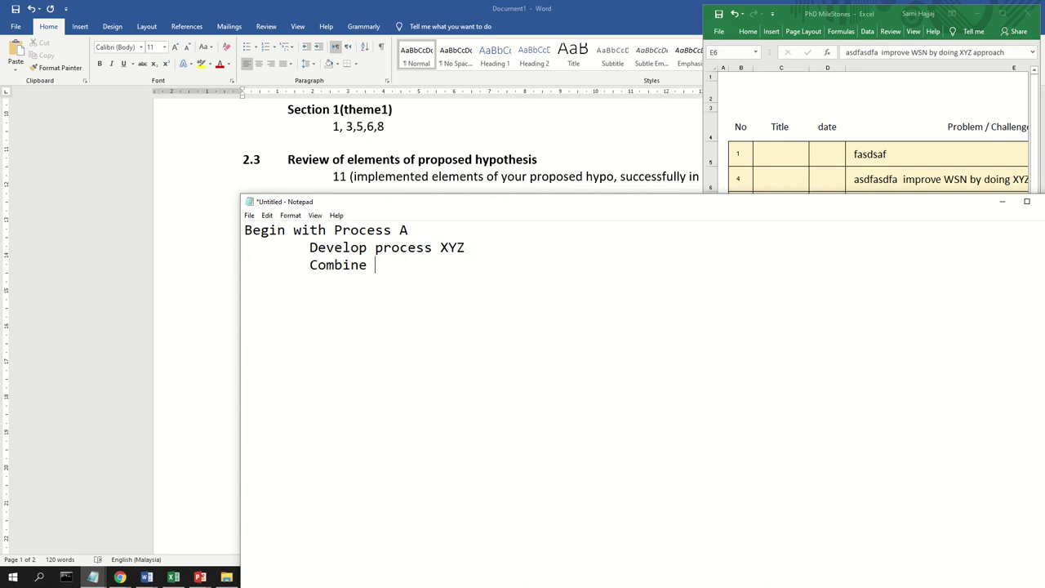
key(BackSpace)
key(BackSpace)
text(with process A)
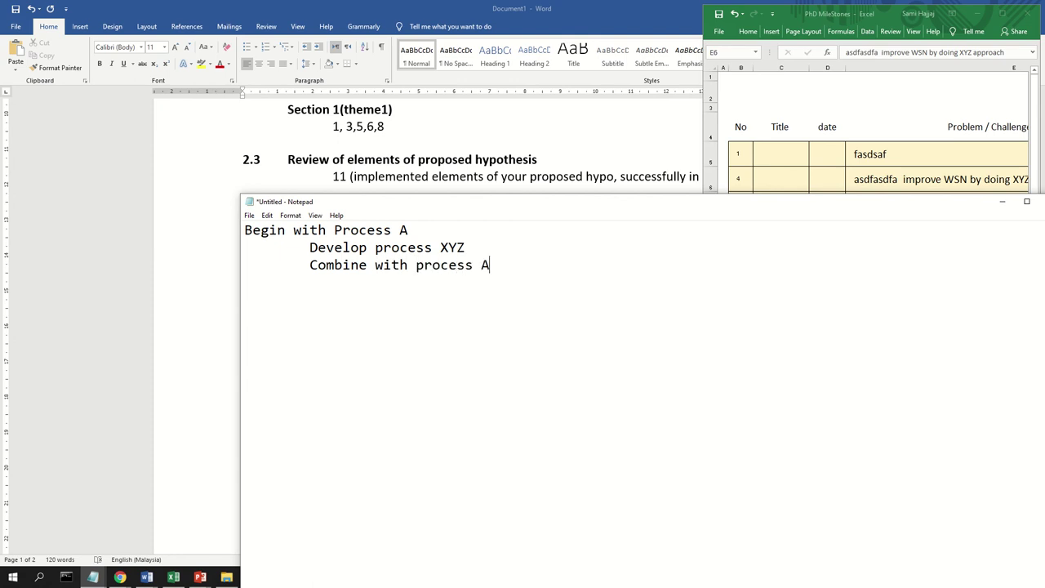
Step: Add the indented lines "Test and validate", "if fail, redo" and "else, finish" to the note
key(Return)
key(Tab)
text(Test and c)
key(BackSpace)
text(validate)
key(Return)
key(Tab)
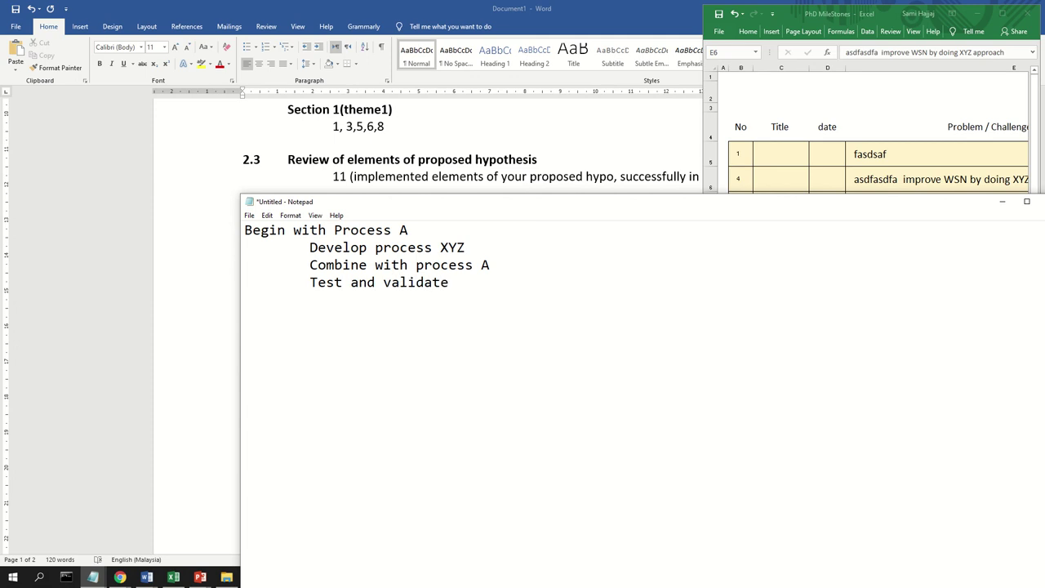
text(re)
key(BackSpace)
key(BackSpace)
text(if fail, redo)
key(Return)
key(Tab)
text(else, )
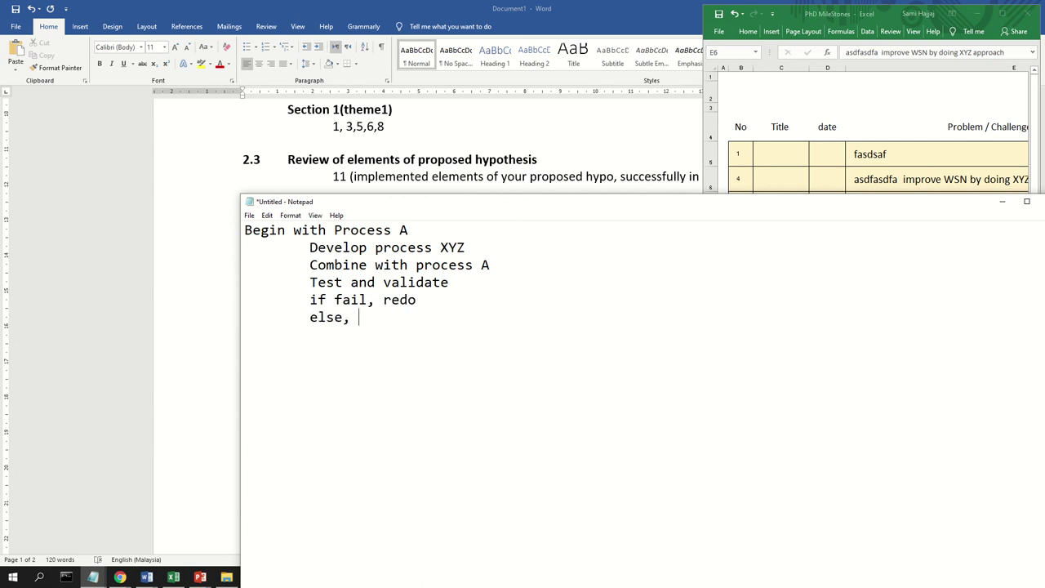
text(finish)
Step: Leave a blank line and add the indented line "results & findings" at the end of the note
key(Return)
key(Return)
key(Tab)
text(r)
text(esutls &)
key(BackSpace)
key(BackSpace)
key(BackSpace)
key(BackSpace)
key(BackSpace)
key(BackSpace)
text(lts 7&)
key(BackSpace)
key(BackSpace)
text(& f)
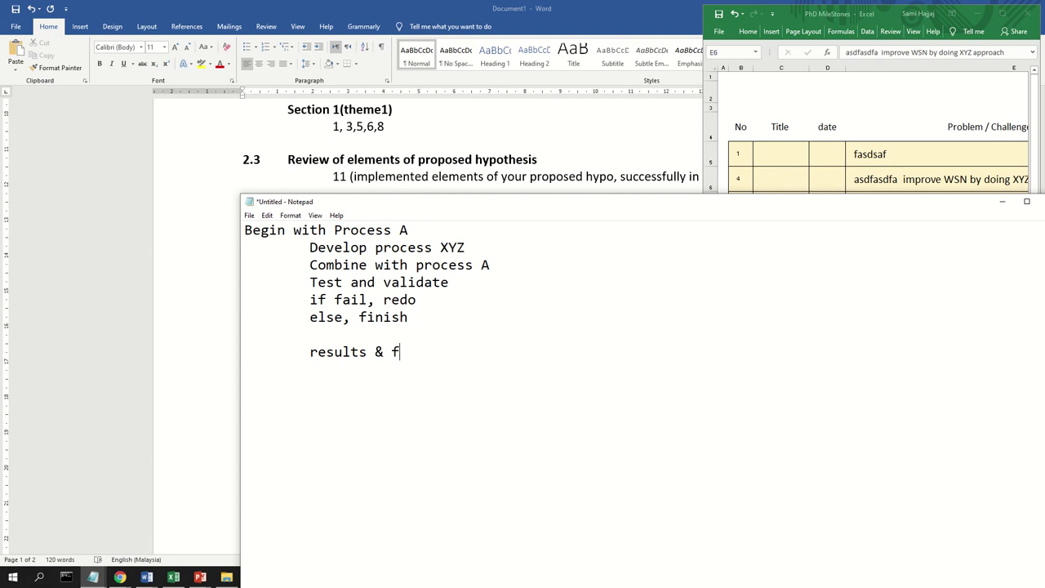
text(indings)
Step: Review the method steps in the note, including Process A and XYZ, moving the note window aside and minimizing it when done
key(shift+Home)
key(shift+Up)
key(shift+Up)
key(shift+Up)
key(shift+Up)
key(shift+Up)
key(shift+Up)
click(481, 366)
drag(488, 201, 688, 196)
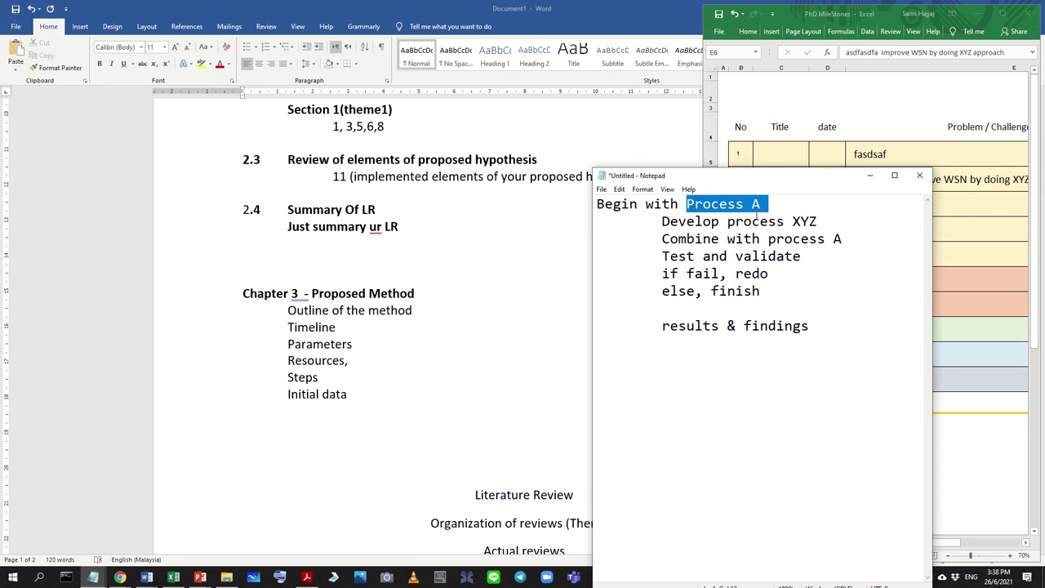
drag(791, 221, 819, 222)
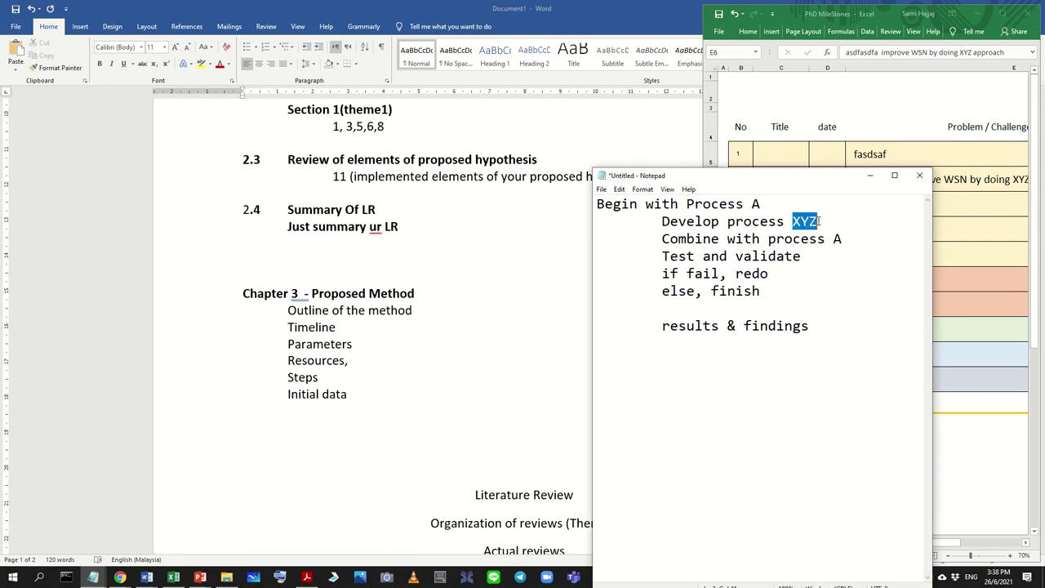
click(736, 293)
click(871, 175)
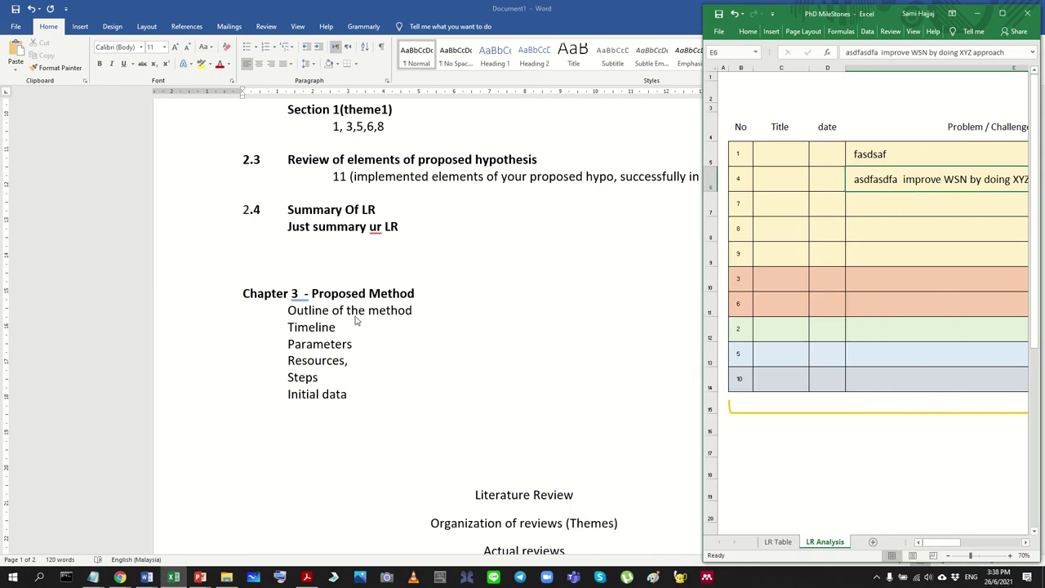
Step: Return to the Word document and highlight "Outline of the method" under the Chapter 3 heading
click(327, 315)
drag(327, 314, 294, 320)
click(422, 310)
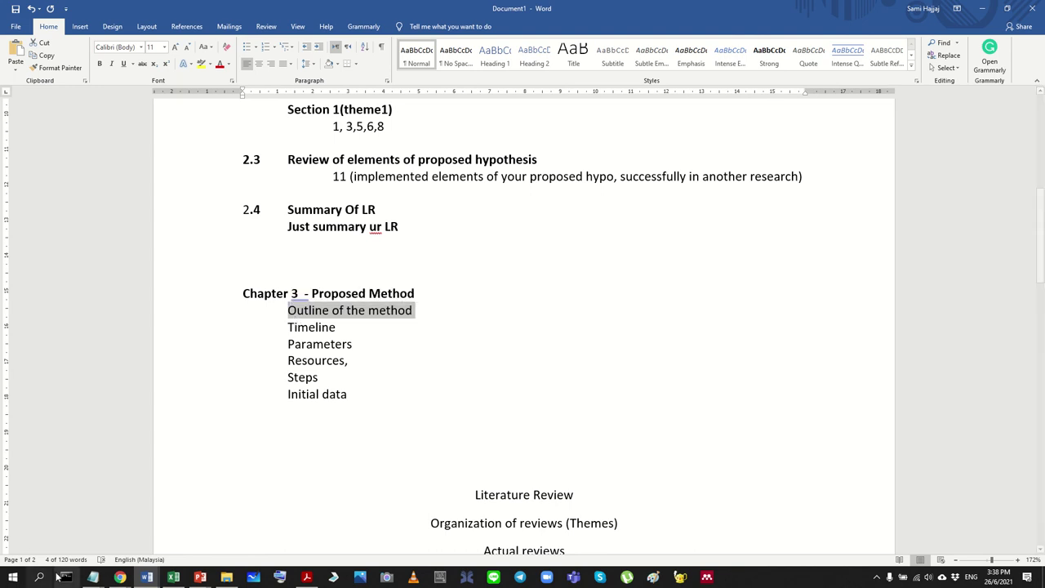
Step: Bring up the Notepad note over the Word document, highlight "Timeline" under Chapter 3, and return to the note
click(92, 577)
click(140, 535)
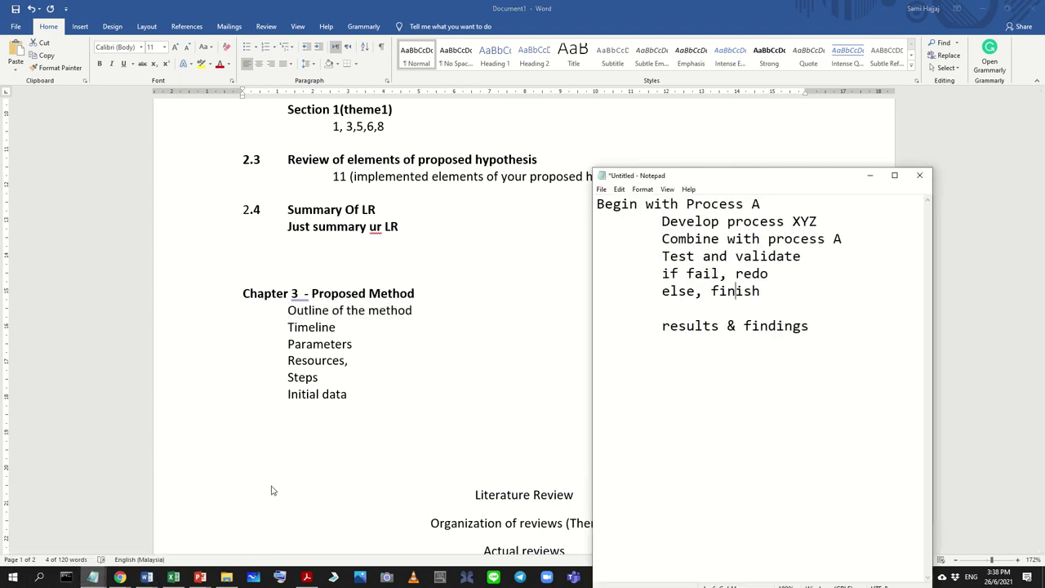
click(341, 327)
double_click(341, 327)
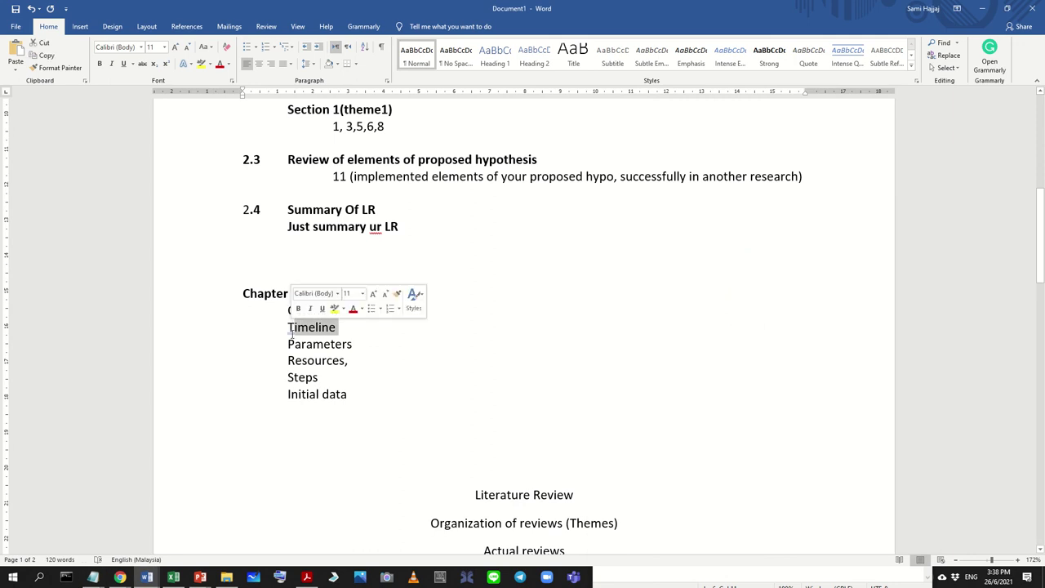
key(alt+Tab)
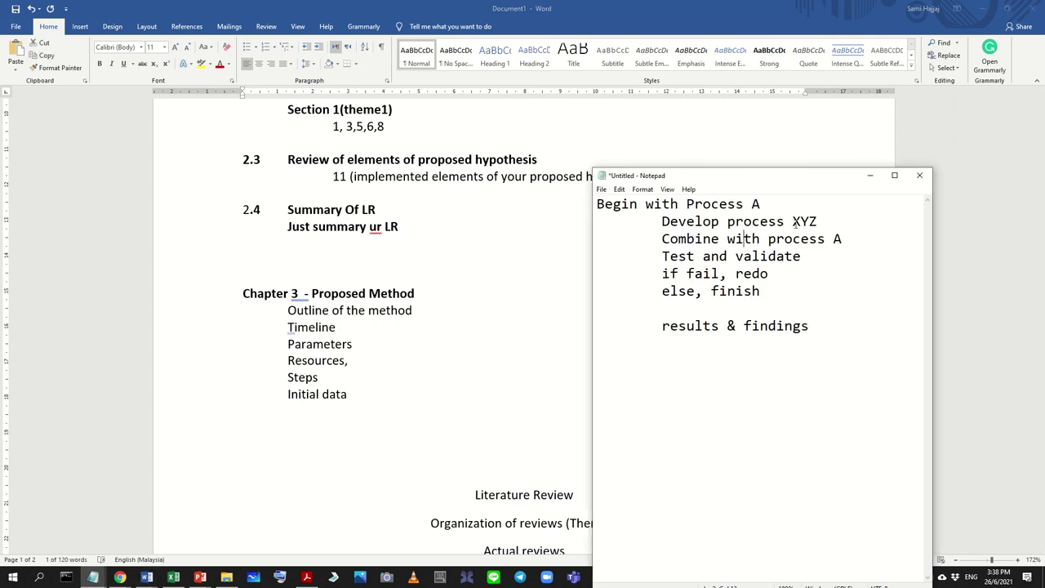
Step: Highlight the "Begin with Process A", "Develop process XYZ" and "Combine with process A" lines of the note one after another
drag(768, 204, 653, 204)
click(758, 226)
drag(818, 221, 662, 222)
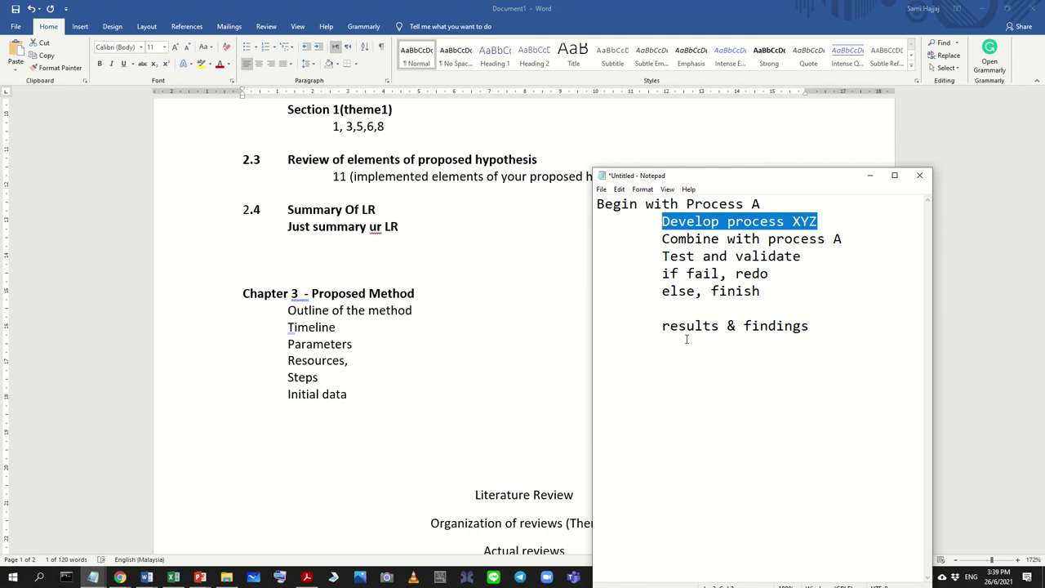
click(856, 243)
drag(862, 241, 662, 239)
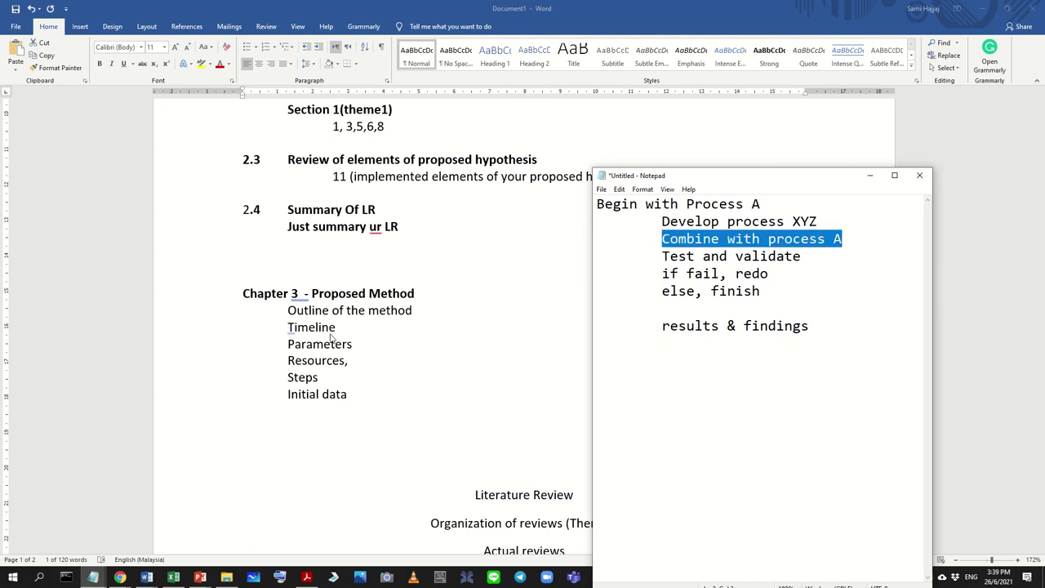
Step: Insert a blank line above "Test and validate" in the note and restore that line's indent
click(790, 255)
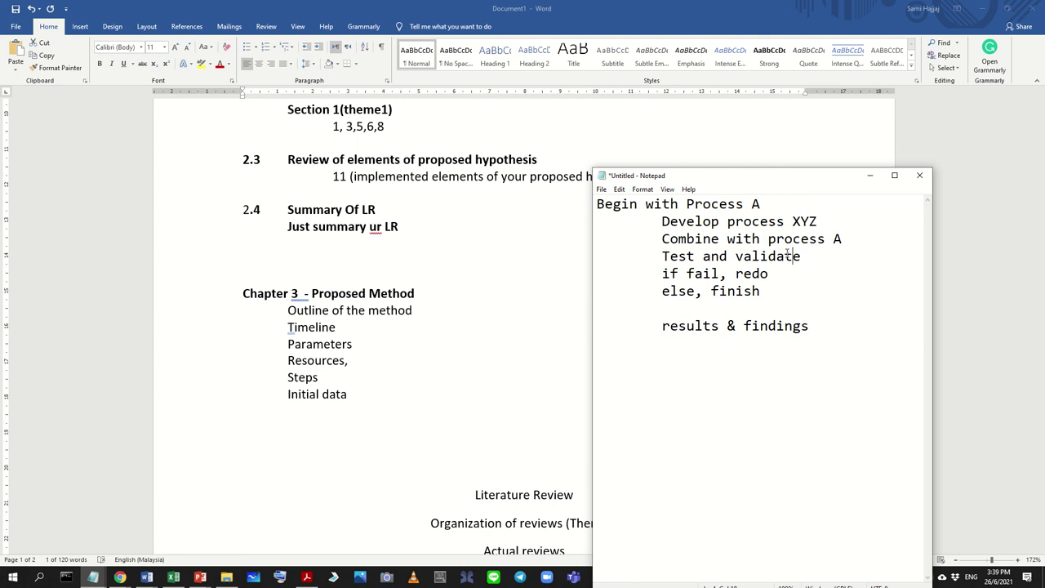
key(Return)
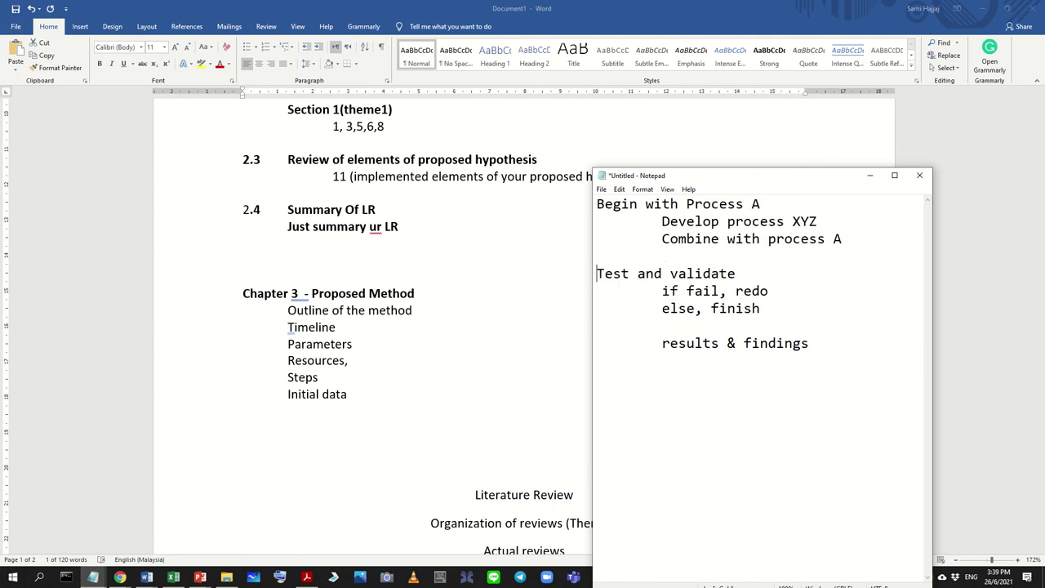
key(Tab)
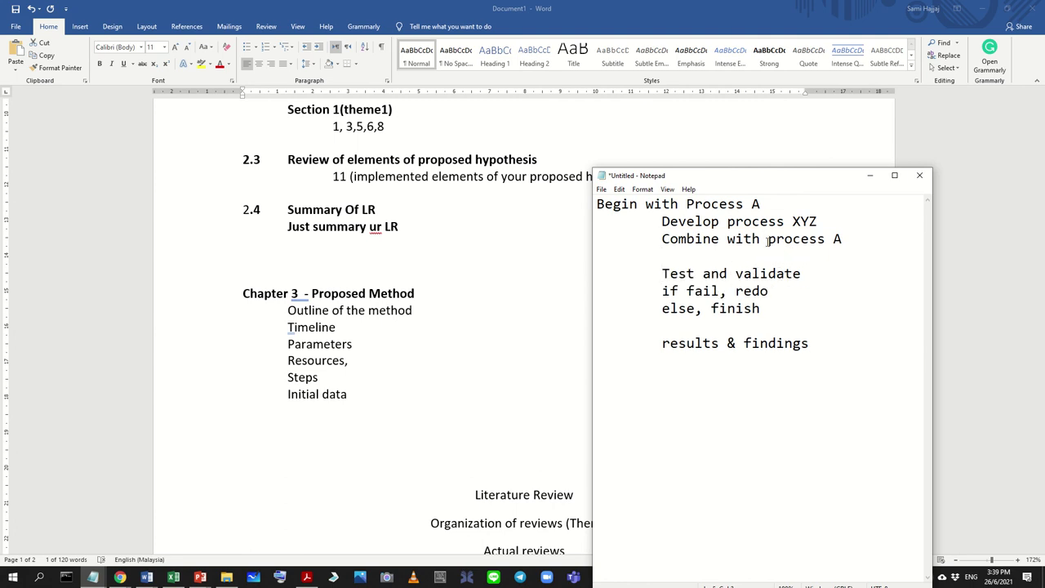
click(834, 271)
text(()
text(para)
key(BackSpace)
key(BackSpace)
key(BackSpace)
key(BackSpace)
key(BackSpace)
Step: Switch to the PhD MileStones workbook in Excel and insert a column before Method on the LR Analysis sheet
click(173, 577)
double_click(880, 18)
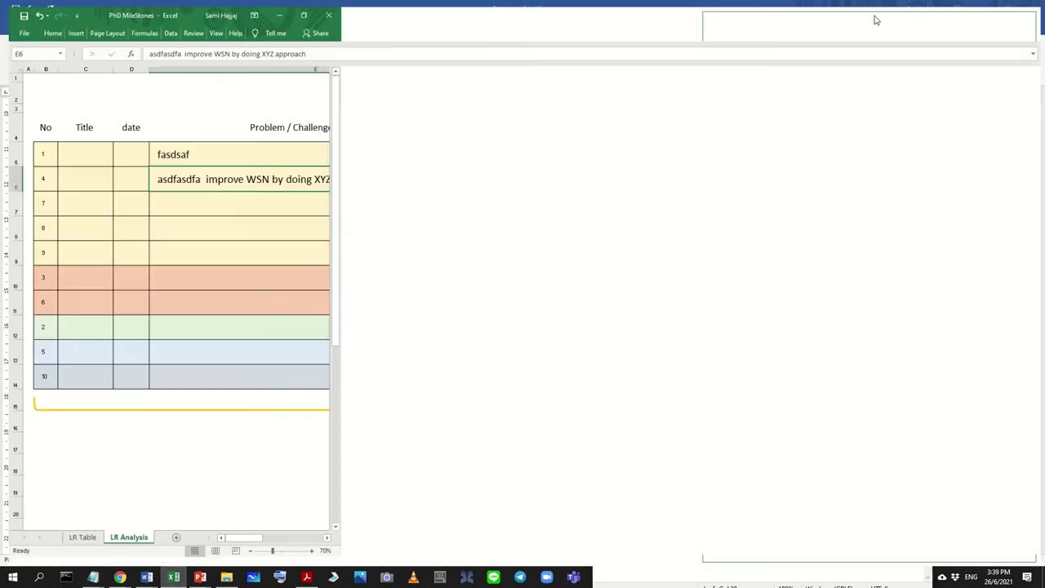
click(622, 249)
click(523, 63)
right_click(522, 63)
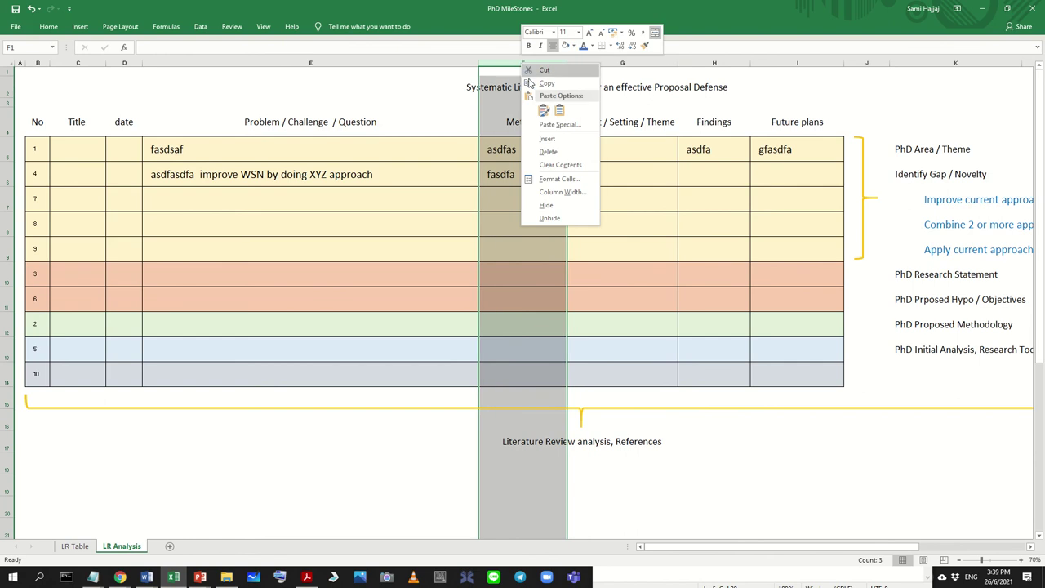
click(564, 137)
Step: Enter "Parameters" in the new column's cell for paper 1
click(538, 152)
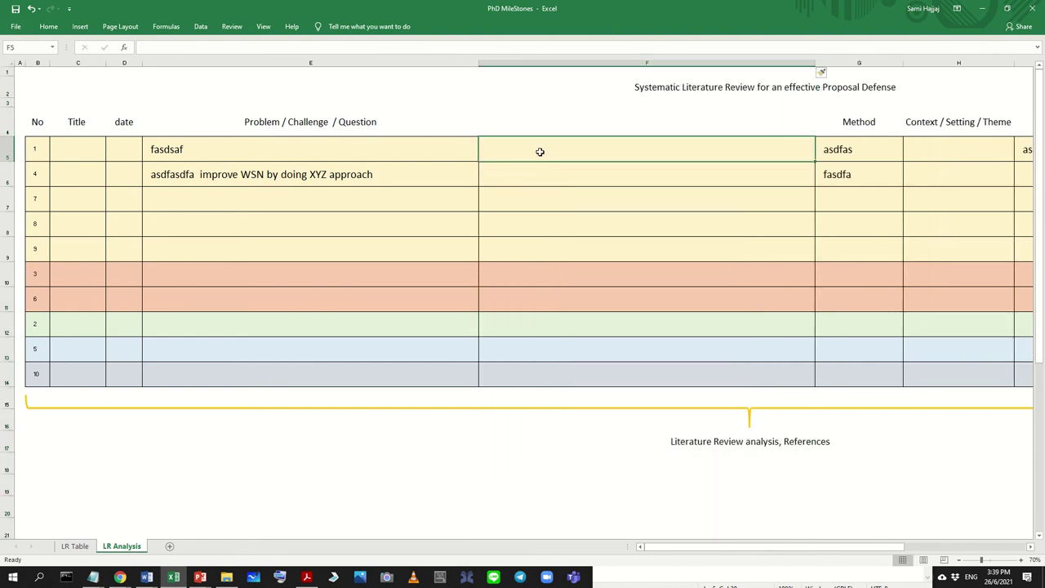
text(Para)
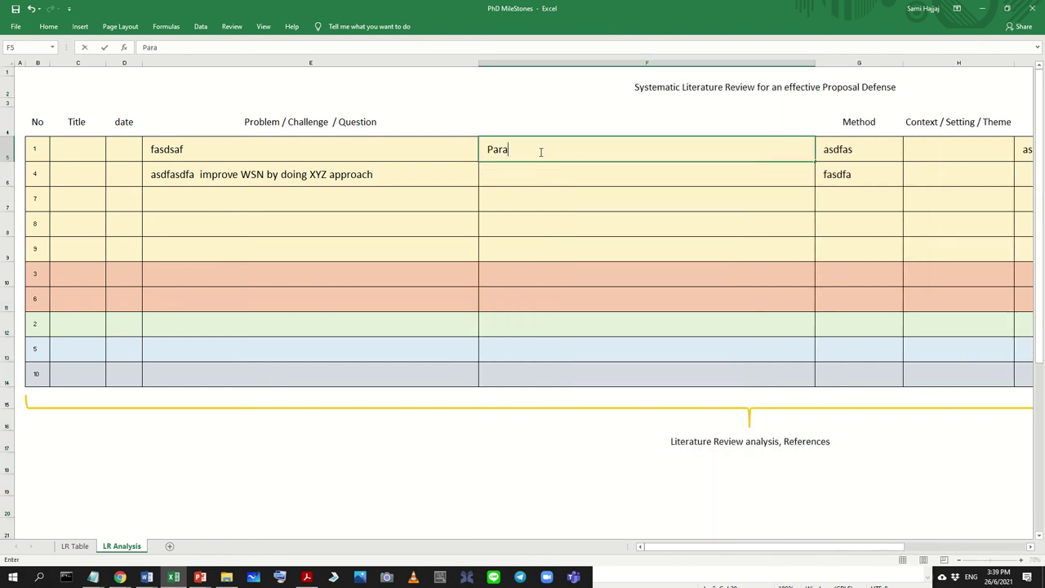
text(meters)
key(Return)
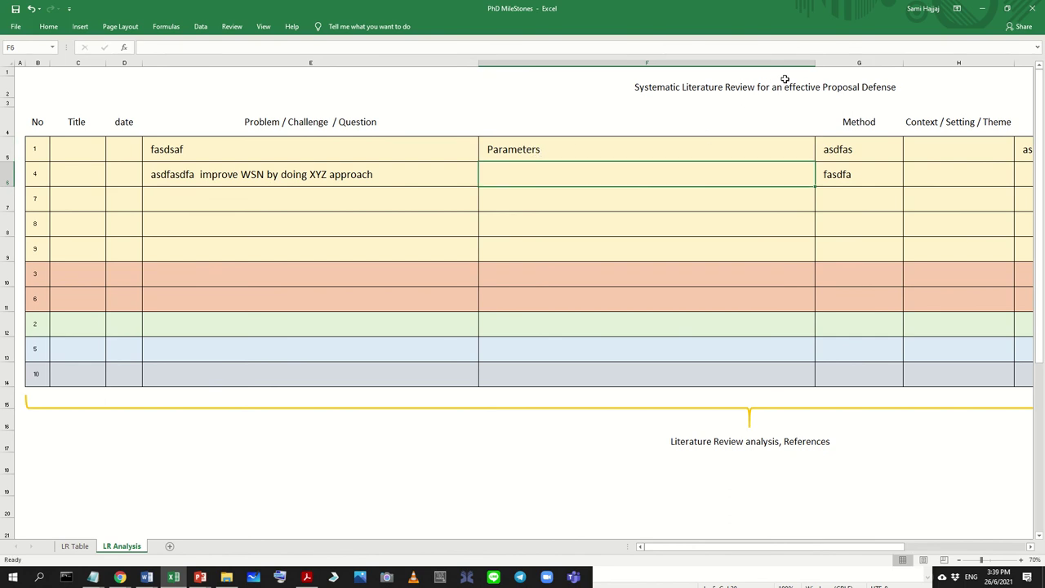
Step: Narrow the new column F and give it the heading "Parameters" in the table's header row
drag(814, 63, 560, 63)
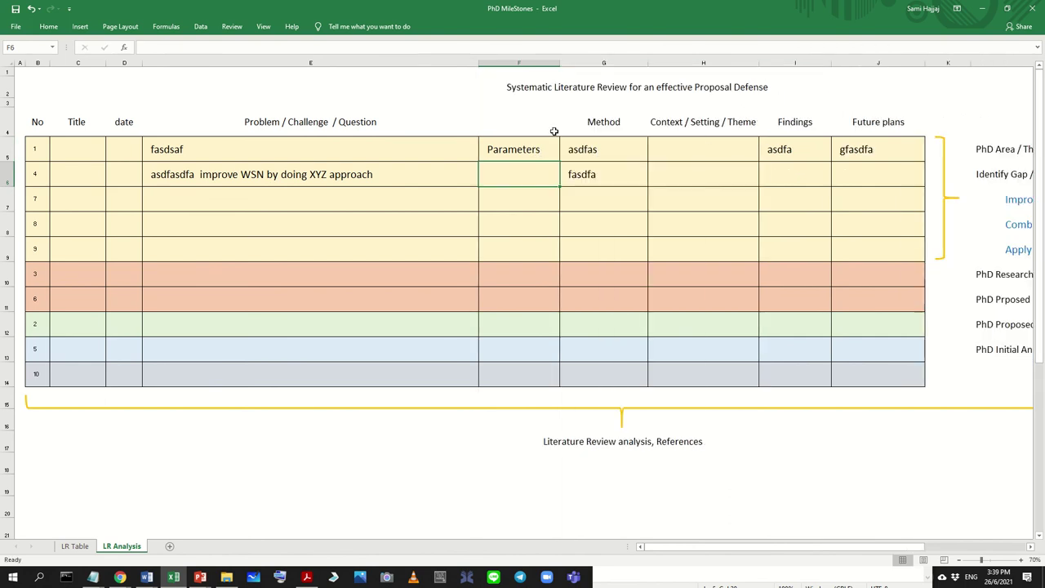
click(359, 182)
drag(305, 155, 305, 174)
click(94, 154)
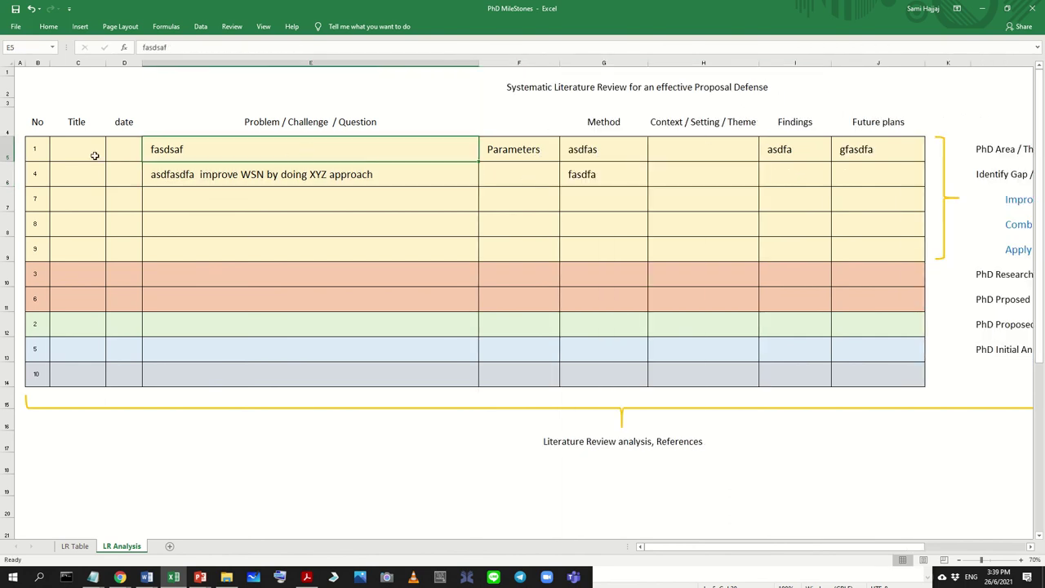
click(520, 123)
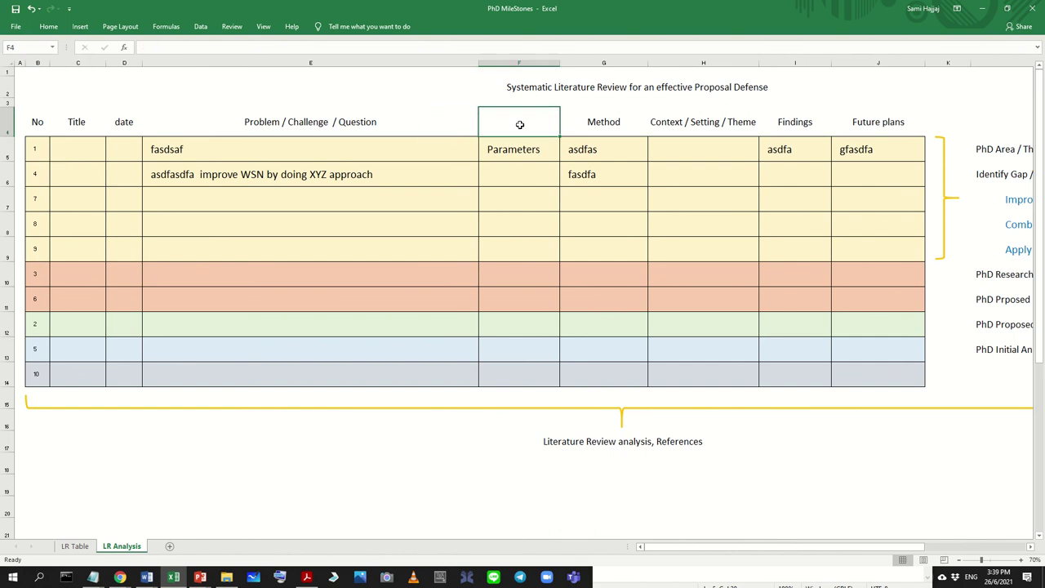
double_click(521, 123)
key(Return)
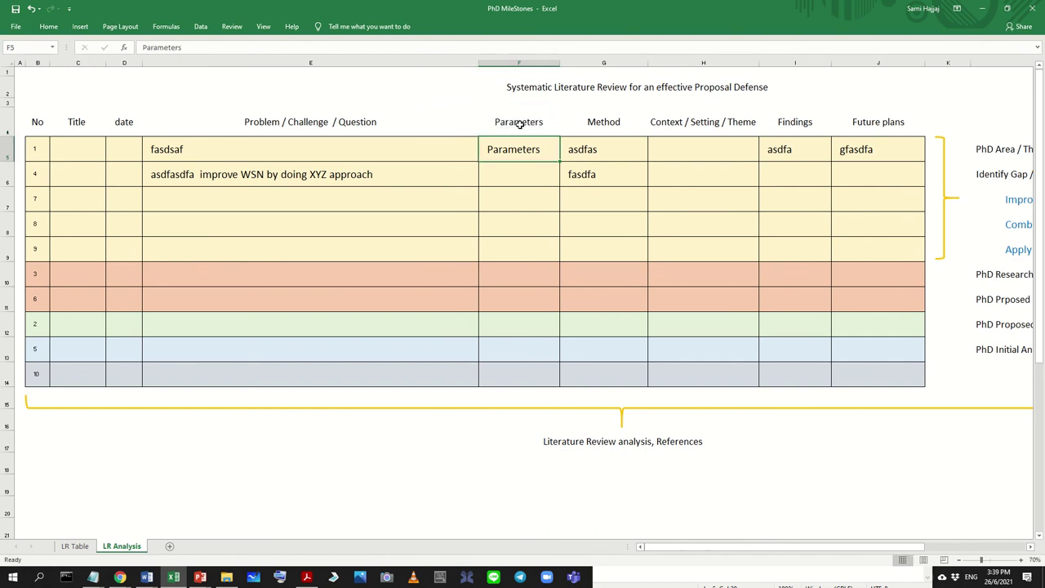
Step: Replace the Parameters entry for paper 1 with "suamrize their params" and widen the column to fit the text
key(Delete)
text(suamrize)
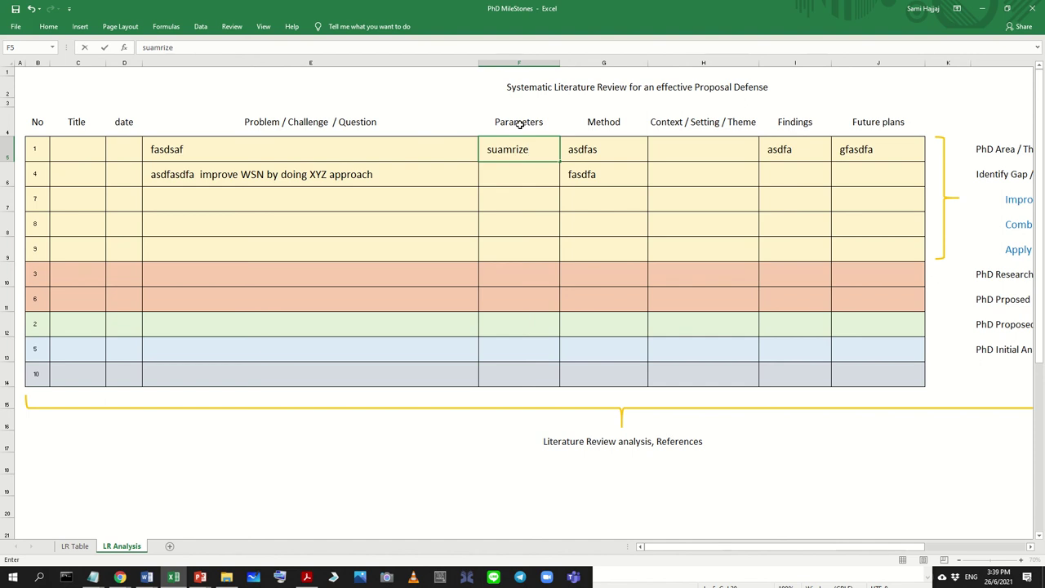
text( their para)
key(Return)
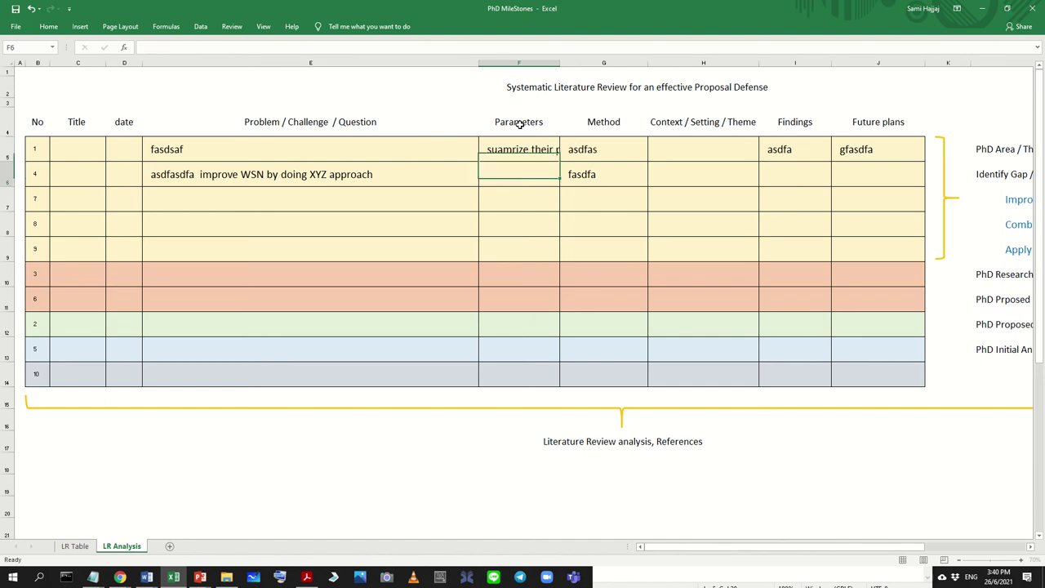
drag(561, 63, 610, 62)
click(571, 144)
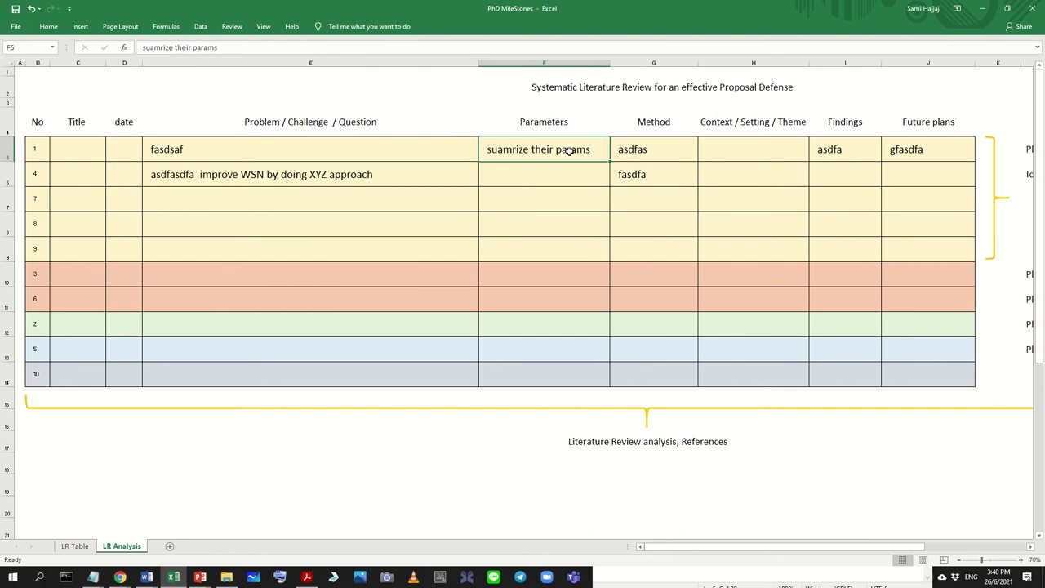
click(537, 178)
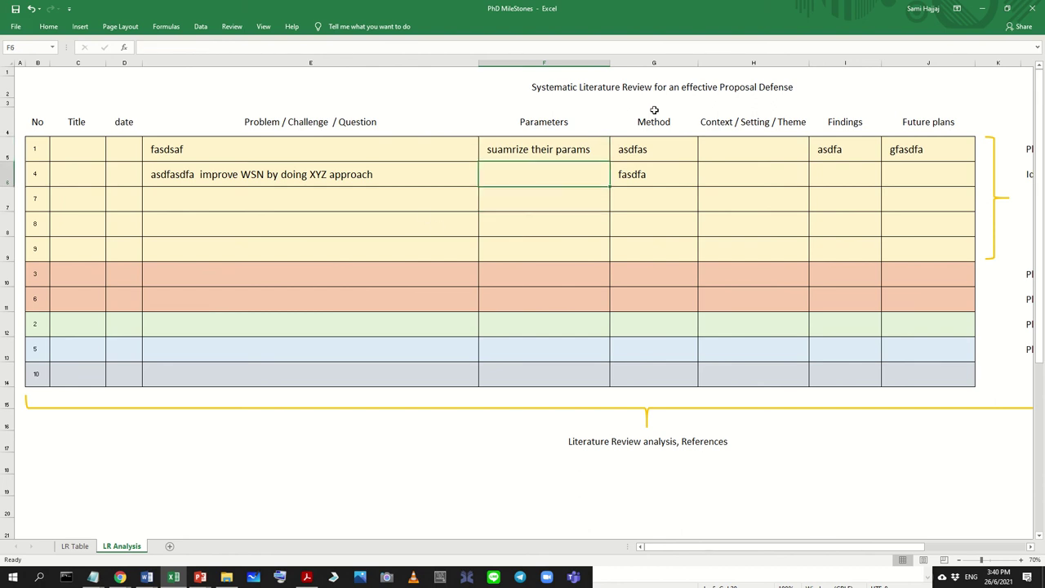
Step: Minimize the workbook, highlight "Parameters" under Chapter 3 in the Word document, and compare it with the method steps in the note
click(983, 8)
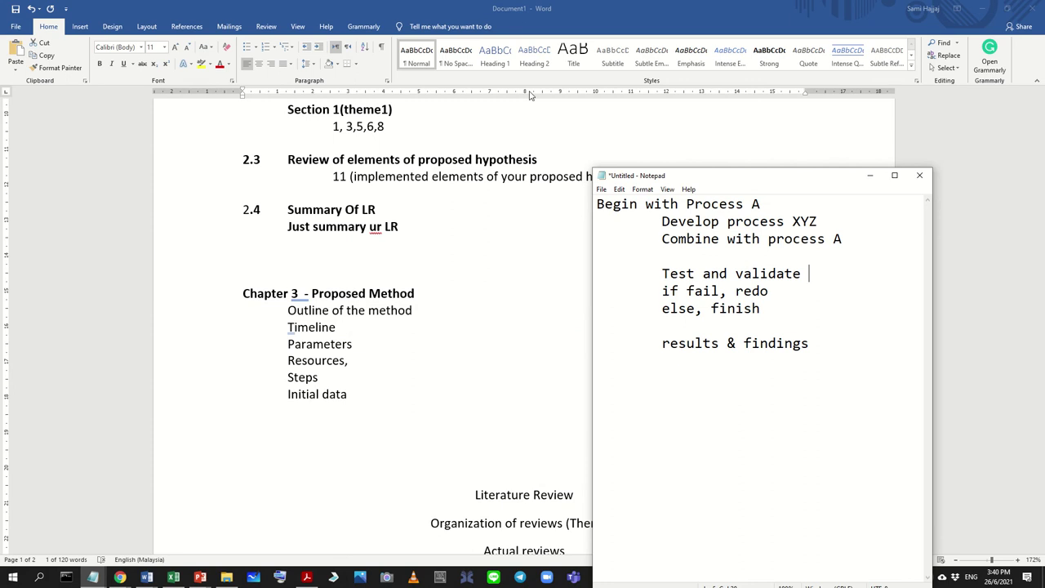
click(353, 347)
key(BackSpace)
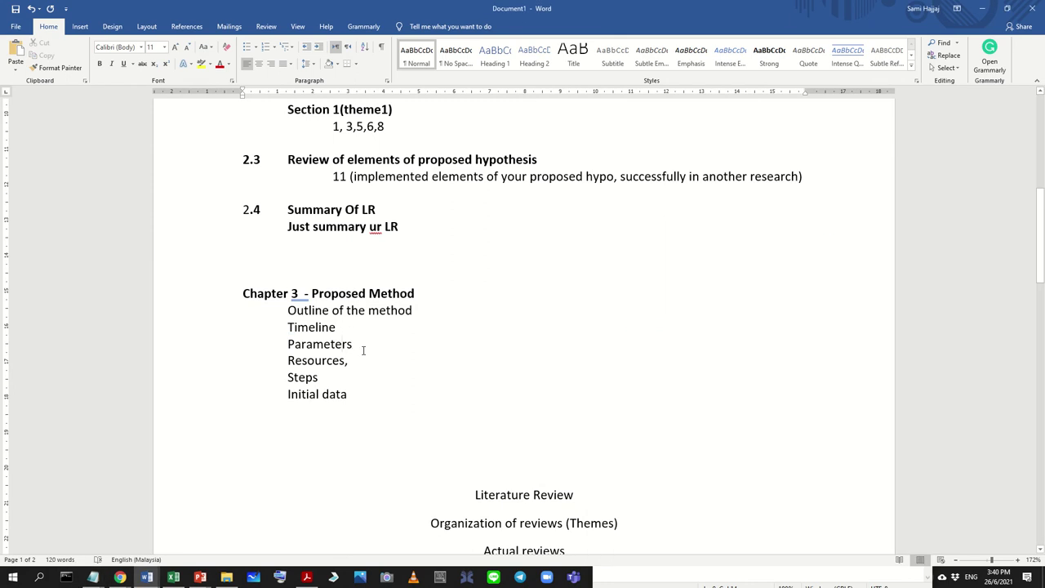
drag(362, 350, 269, 347)
key(alt+Tab)
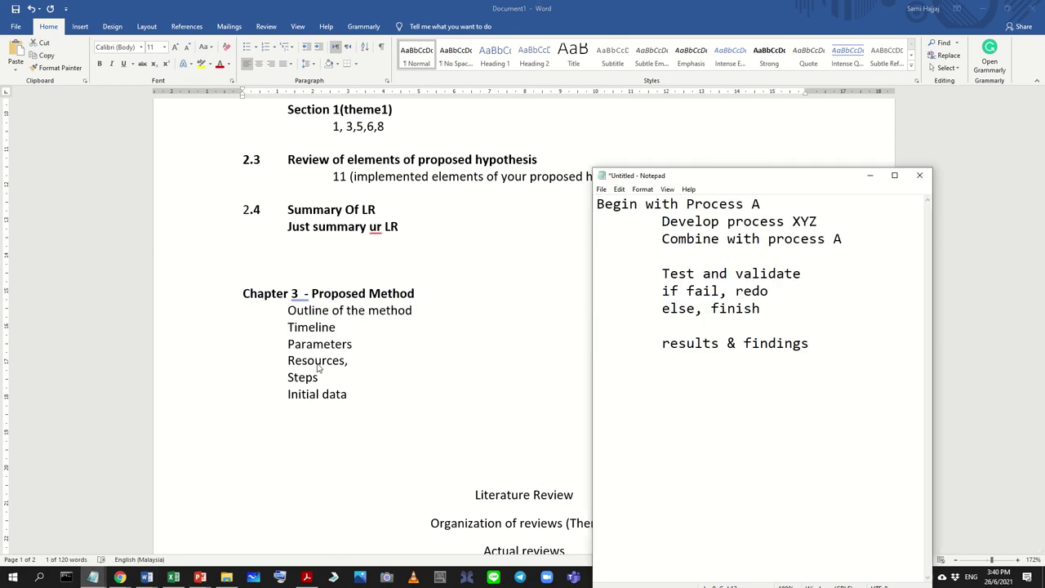
click(715, 350)
Step: Point out the "Steps" and "Initial data" lines under Chapter 3 and highlight "Outline of the method" through "Parameters"
click(323, 379)
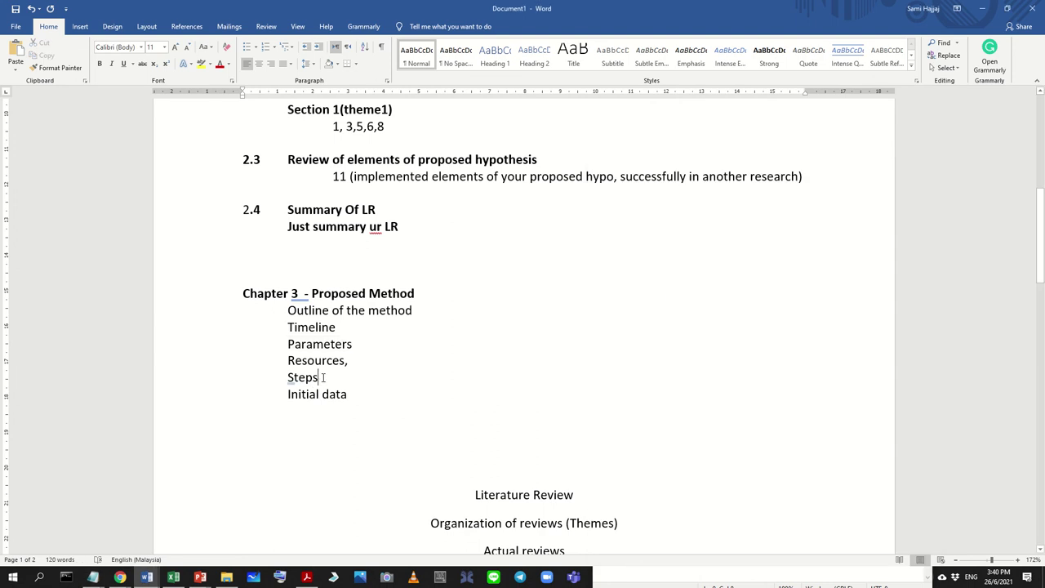
double_click(323, 378)
click(359, 397)
key(alt+Tab)
click(374, 419)
drag(288, 367, 200, 310)
click(372, 323)
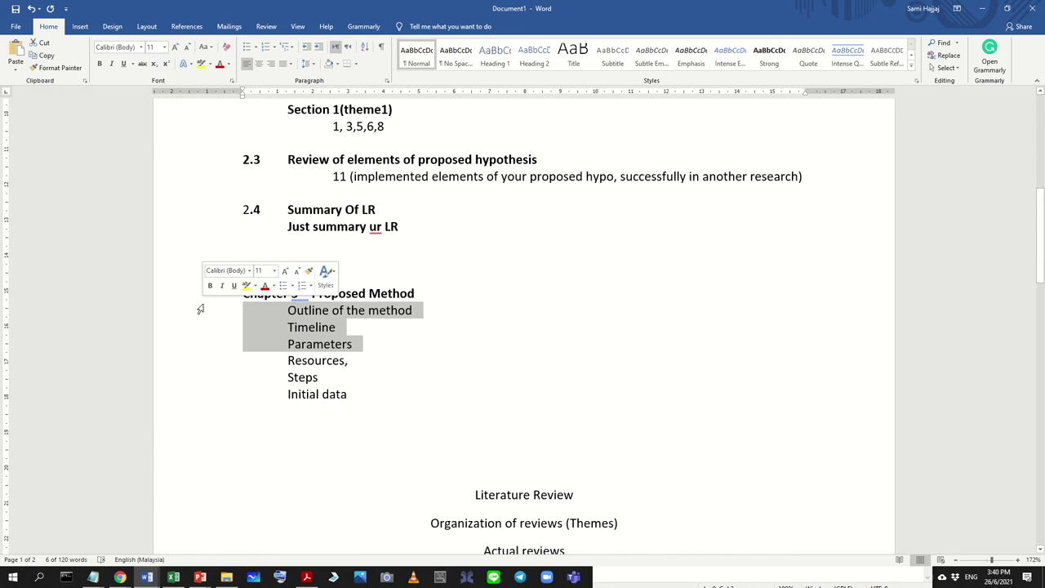
Step: Highlight the Chapter 3 lines from "Outline of the method" to "Resources," and separately "Steps" with "Initial data"
click(379, 365)
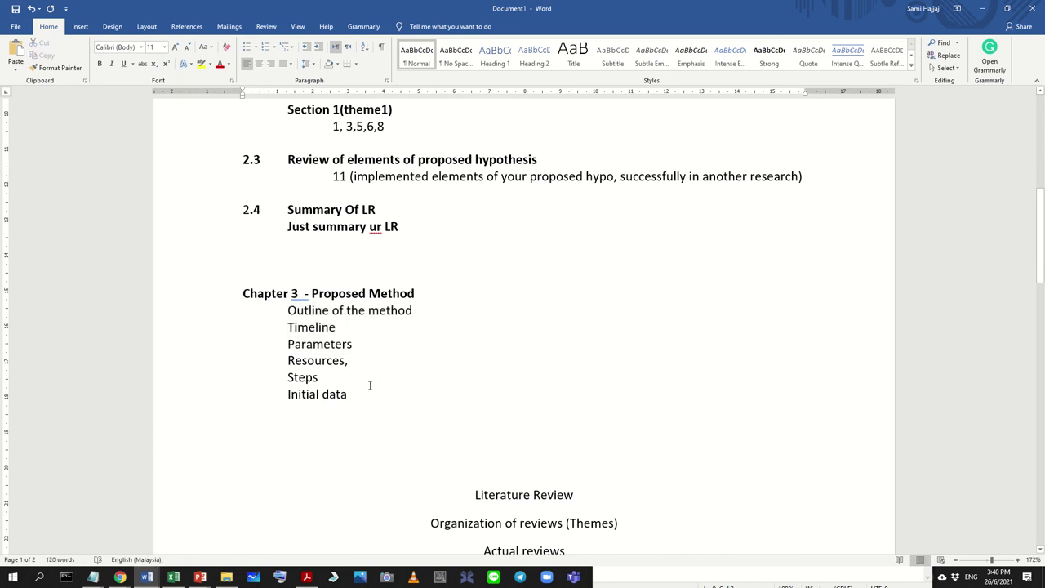
click(369, 381)
drag(221, 360, 222, 310)
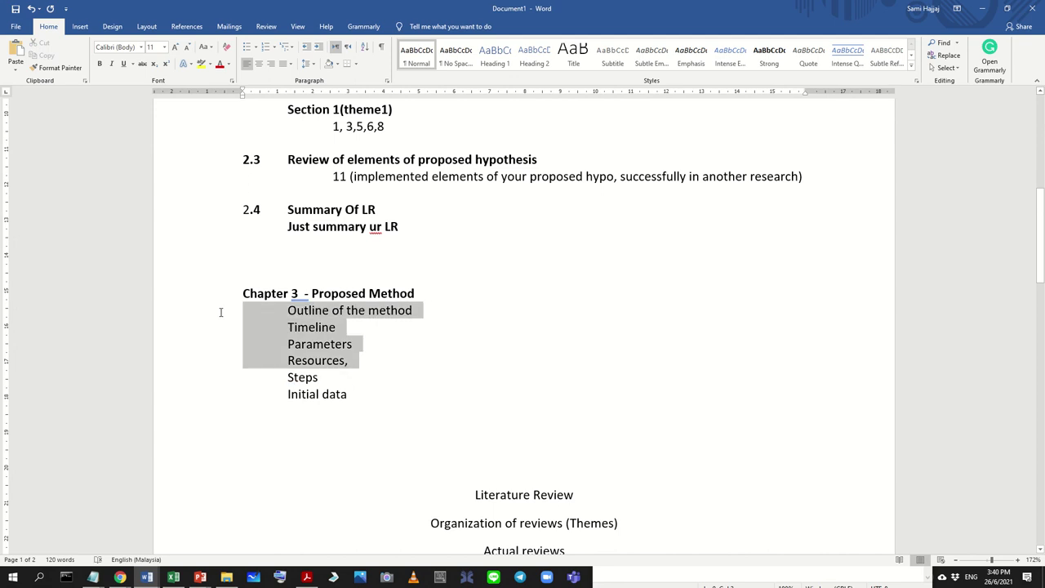
click(385, 413)
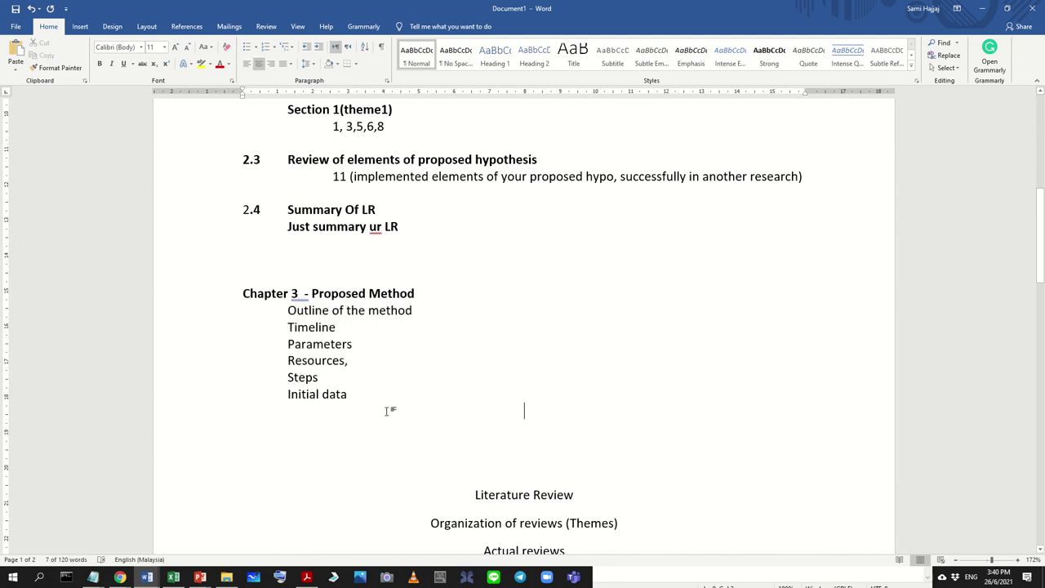
drag(346, 394, 283, 377)
click(307, 394)
Step: Append "(actual research)" to the "Steps" line under Chapter 3
click(327, 375)
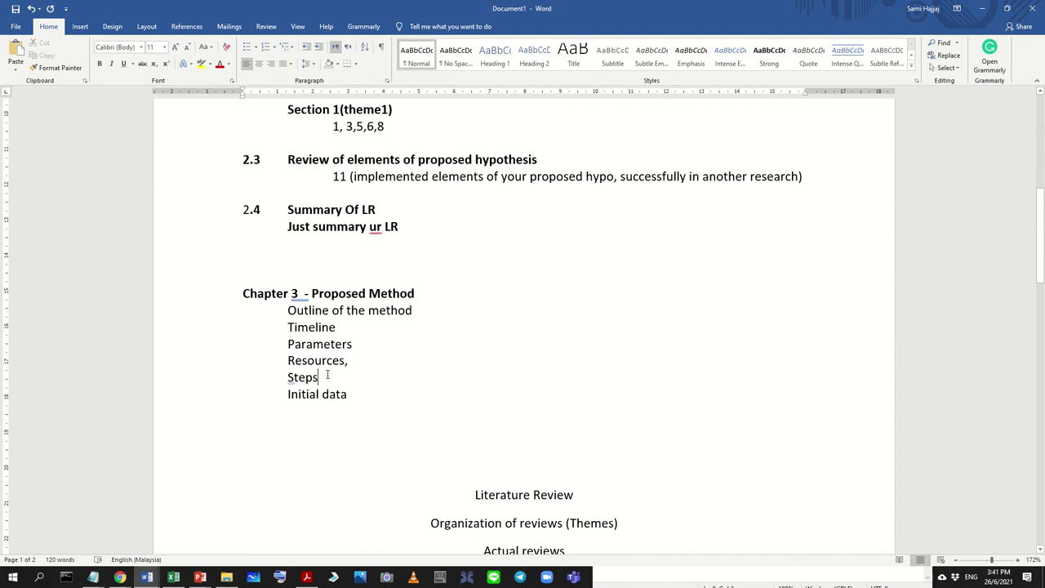
key(Return)
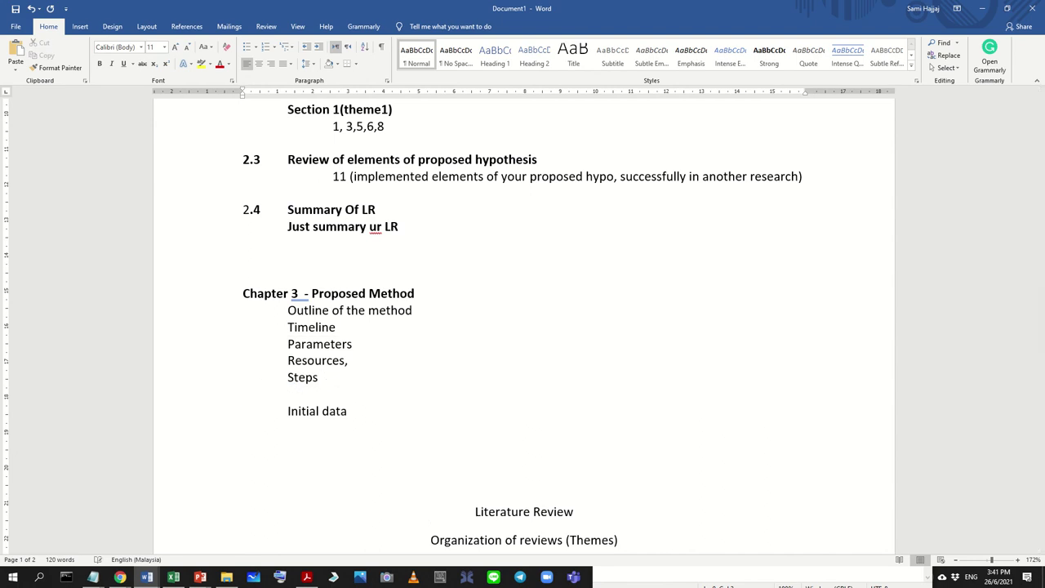
key(BackSpace)
text(()
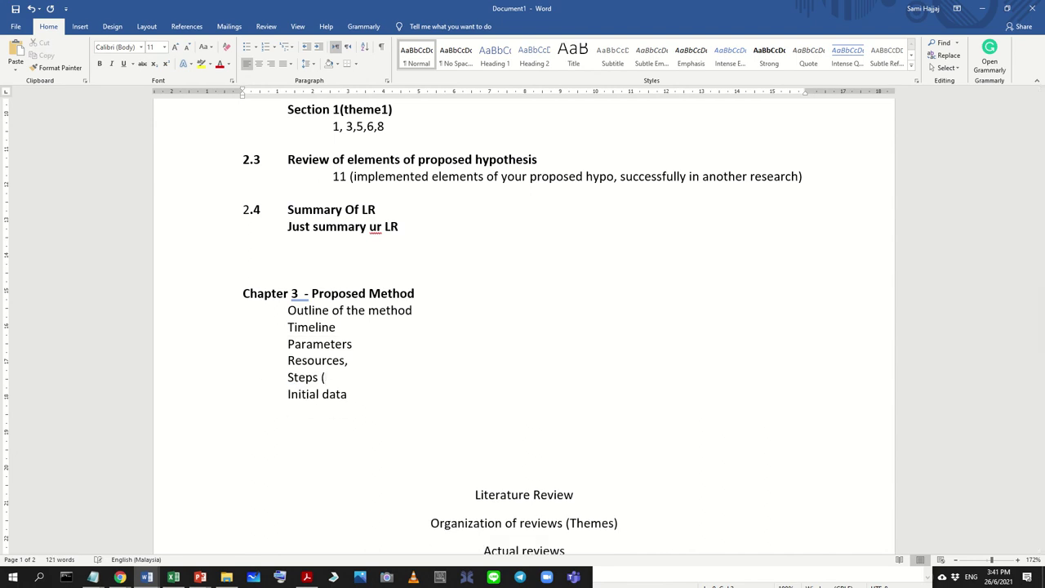
text(actual research))
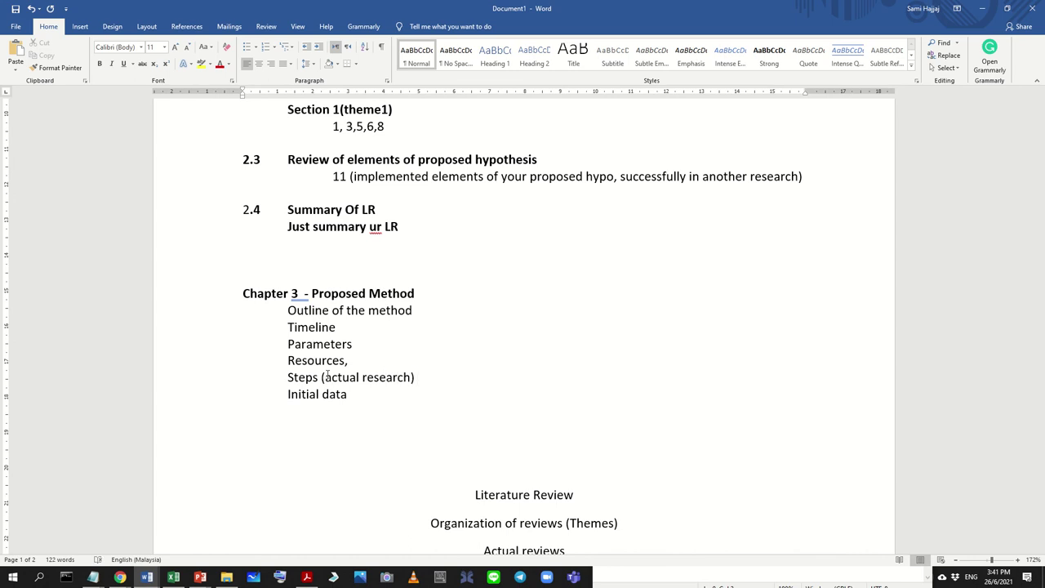
key(ctrl+s)
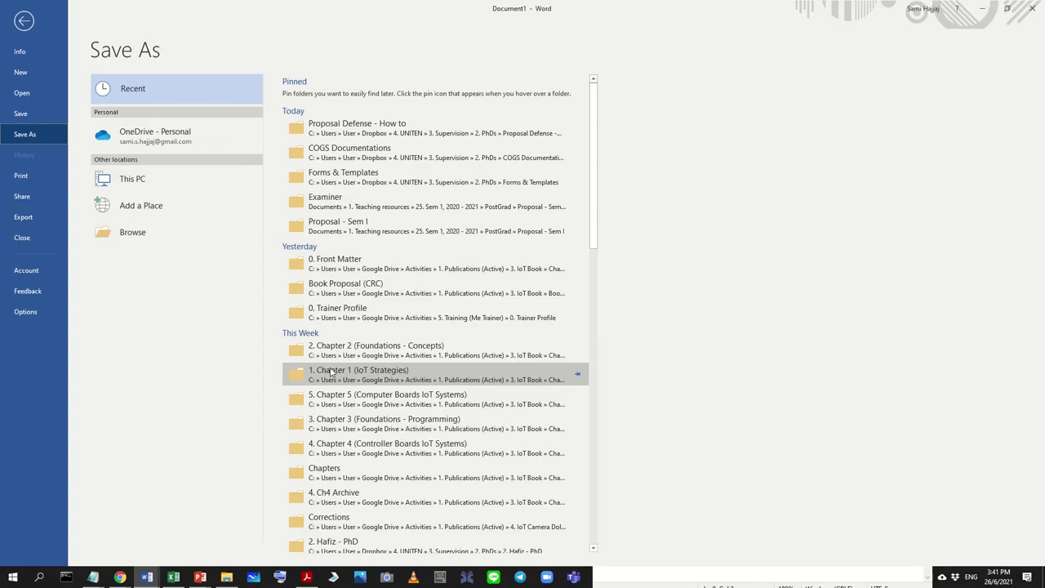
click(21, 18)
click(346, 278)
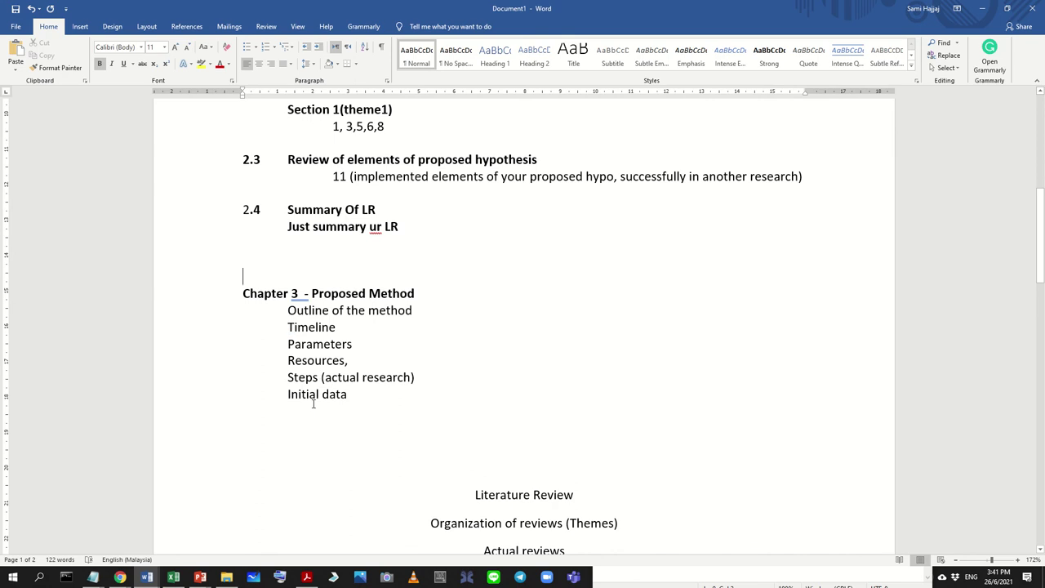
Step: Delete the leftover centred notes below the Chapter 3 list, from "Literature Review" to the end of the document
ctrl+scroll(310, 406, down, 4)
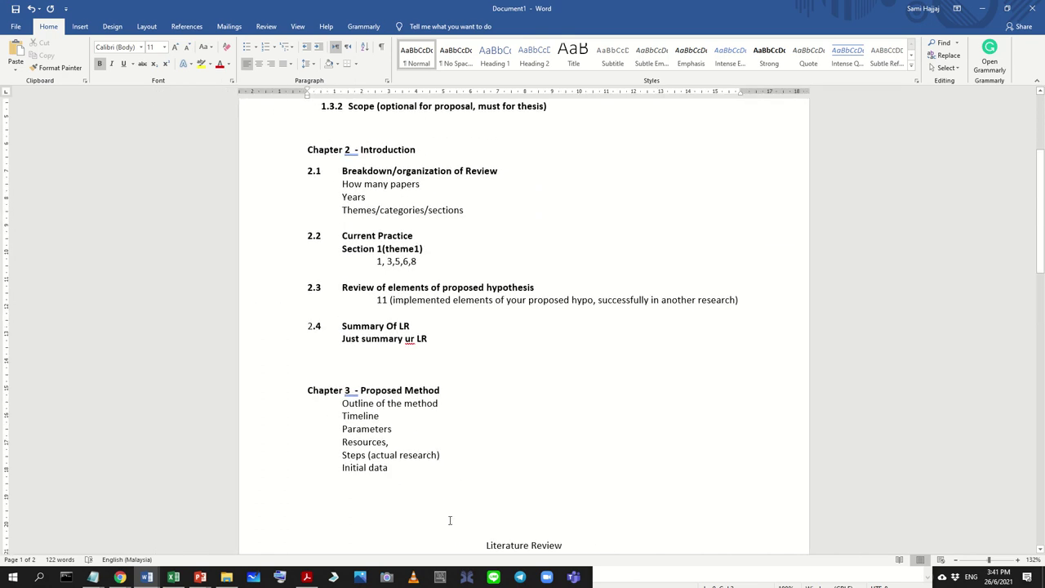
click(560, 497)
drag(534, 479, 535, 484)
scroll(532, 478, down, 8)
key(BackSpace)
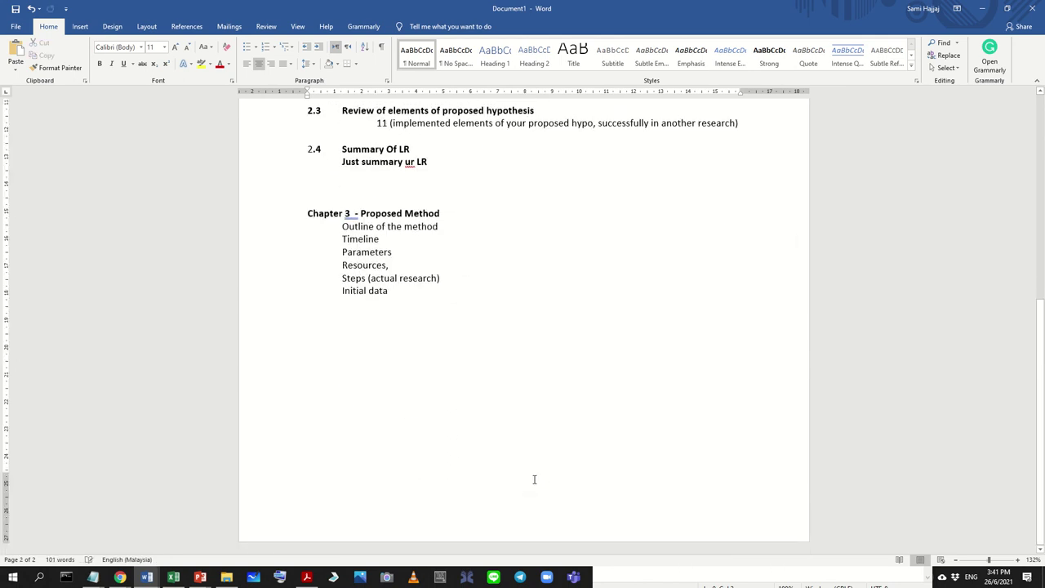
scroll(534, 478, up, 6)
scroll(339, 410, up, 1)
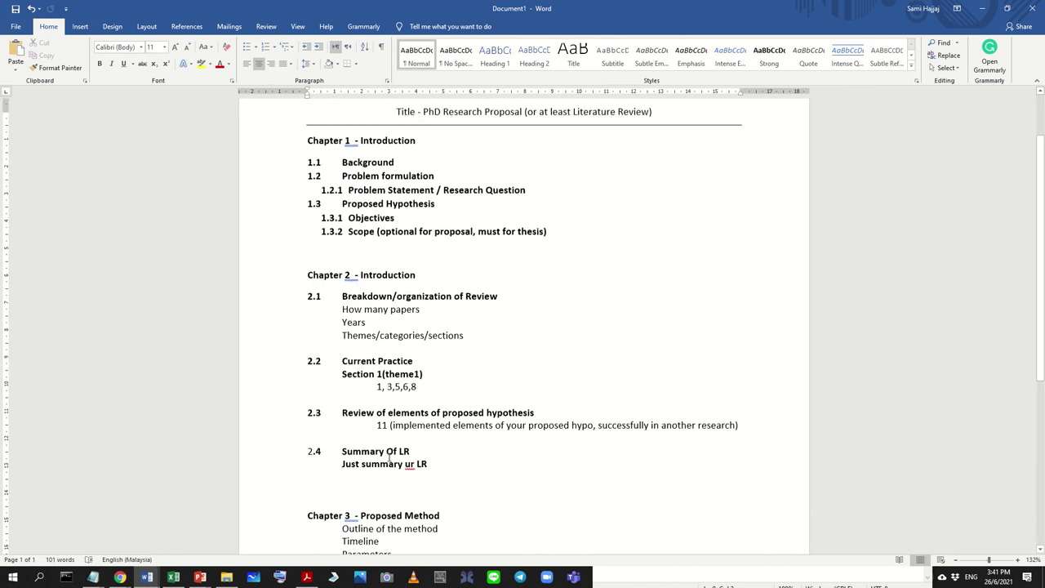
Step: Remove the extra blank lines between section 2.4 and the Chapter 3 heading, leaving one
scroll(345, 474, down, 1)
click(362, 474)
key(BackSpace)
key(BackSpace)
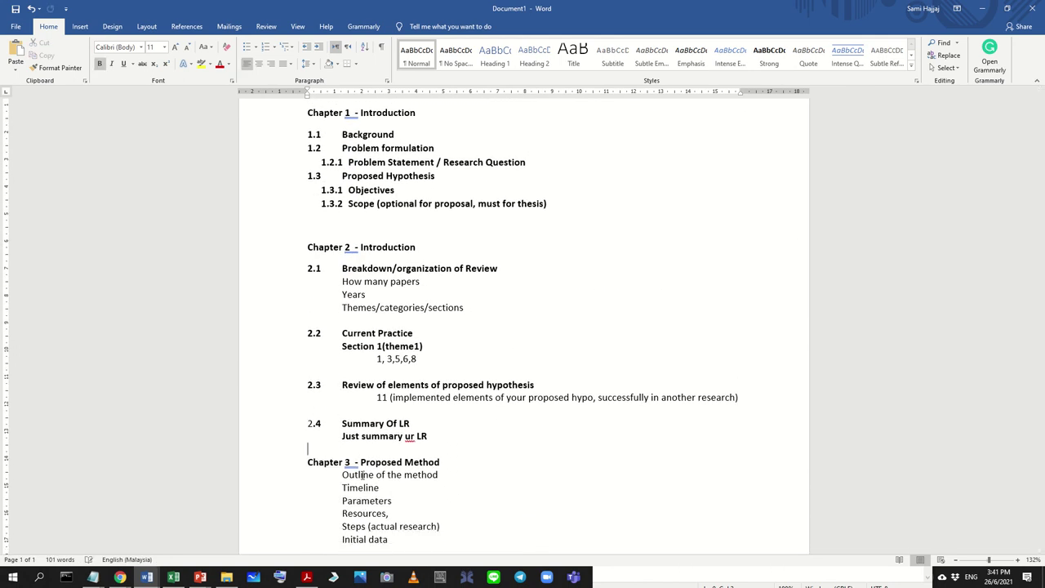
scroll(523, 413, down, 3)
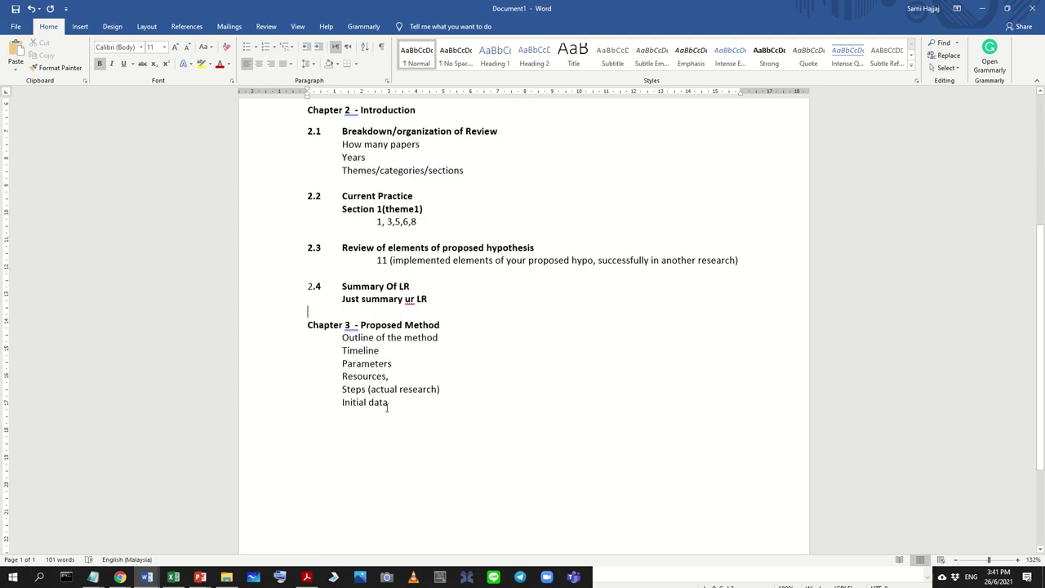
Step: Set the whole document's line spacing to 1.0 and remove the space after paragraphs
key(ctrl+a)
scroll(522, 412, up, 5)
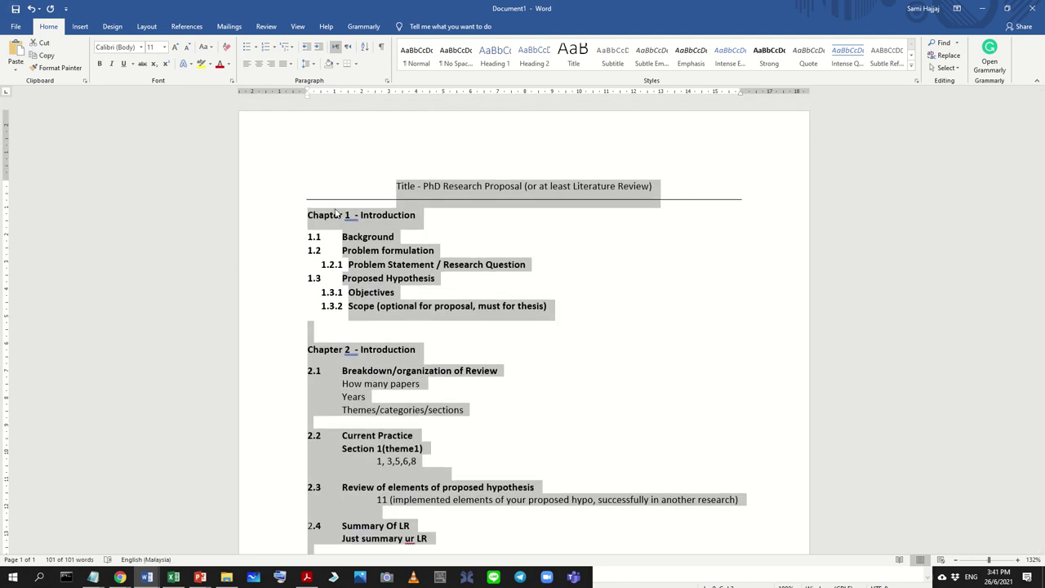
right_click(369, 248)
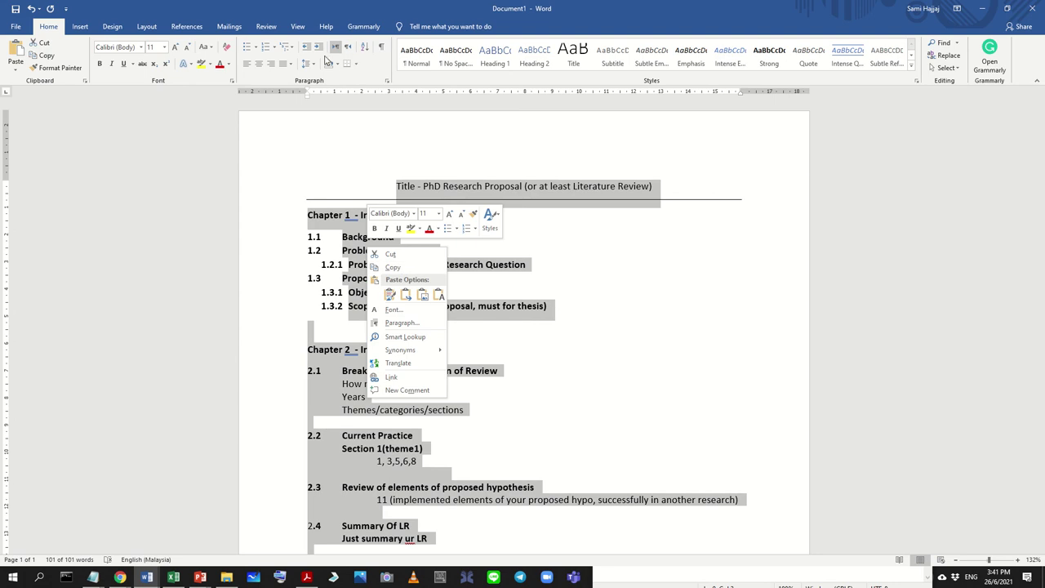
click(308, 64)
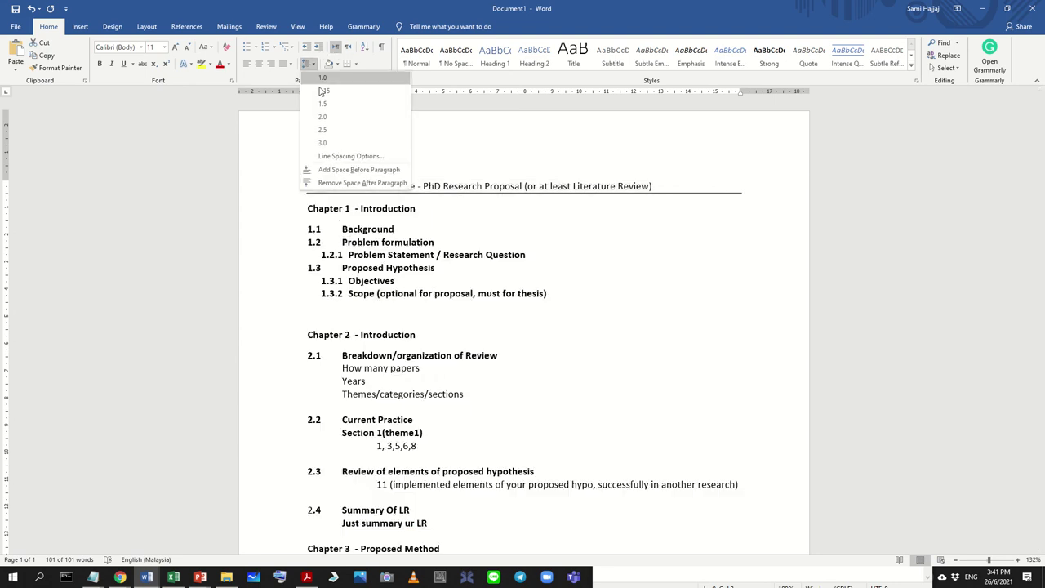
click(322, 77)
click(307, 64)
click(307, 63)
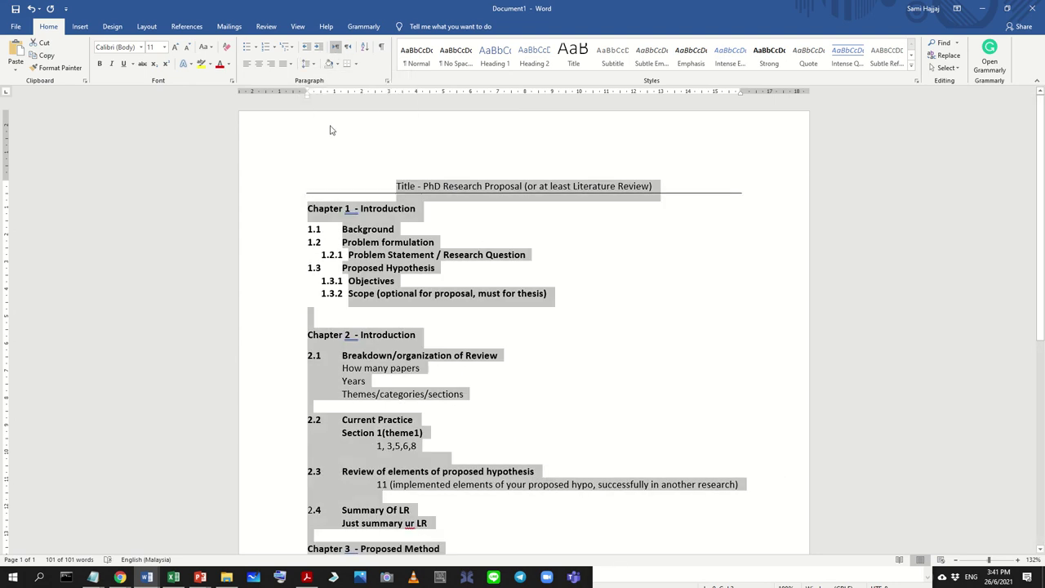
click(307, 63)
click(351, 183)
click(329, 187)
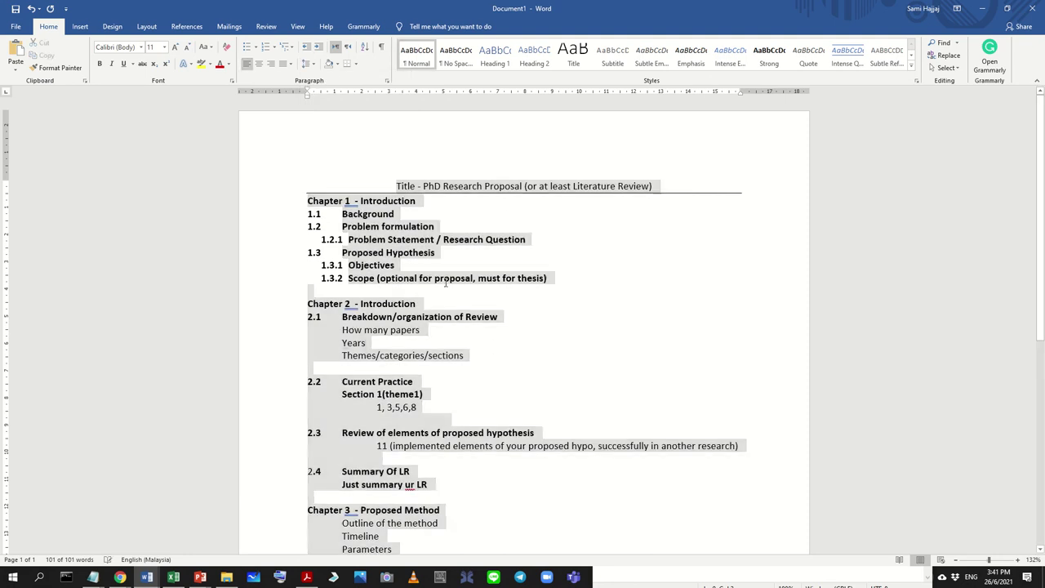
Step: Remove the bold formatting from sections 1.1 to 1.3.2 under Chapter 1, leaving the chapter heading bold
click(408, 302)
drag(572, 287, 212, 219)
key(ctrl+b)
click(402, 337)
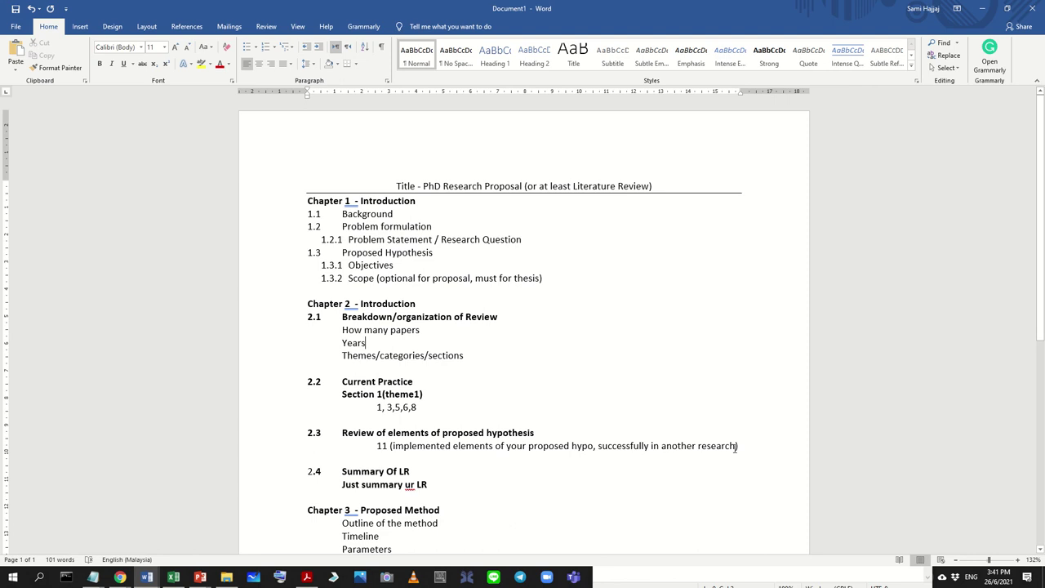
Step: Remove the bold formatting from sections 2.1 to 2.4 and their sub-lines under Chapter 2
drag(743, 446, 149, 320)
key(ctrl+b)
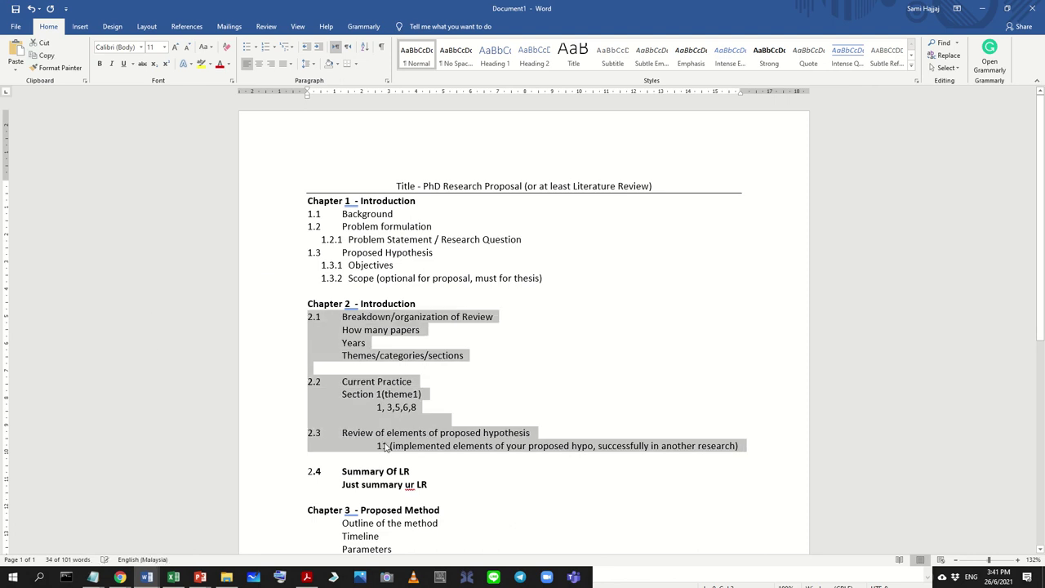
click(439, 435)
scroll(438, 435, down, 3)
drag(445, 381, 276, 367)
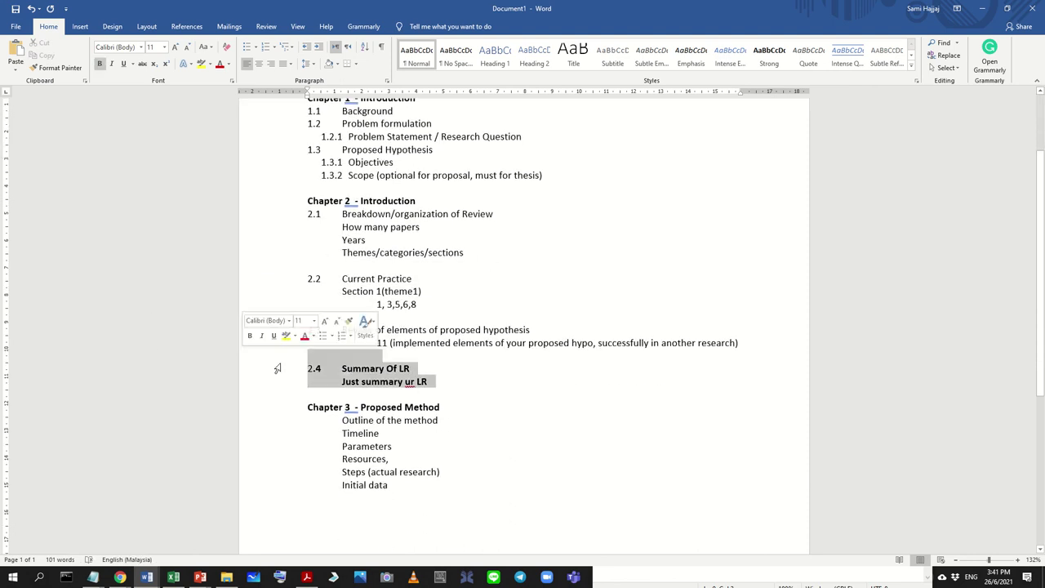
key(ctrl+b)
click(455, 382)
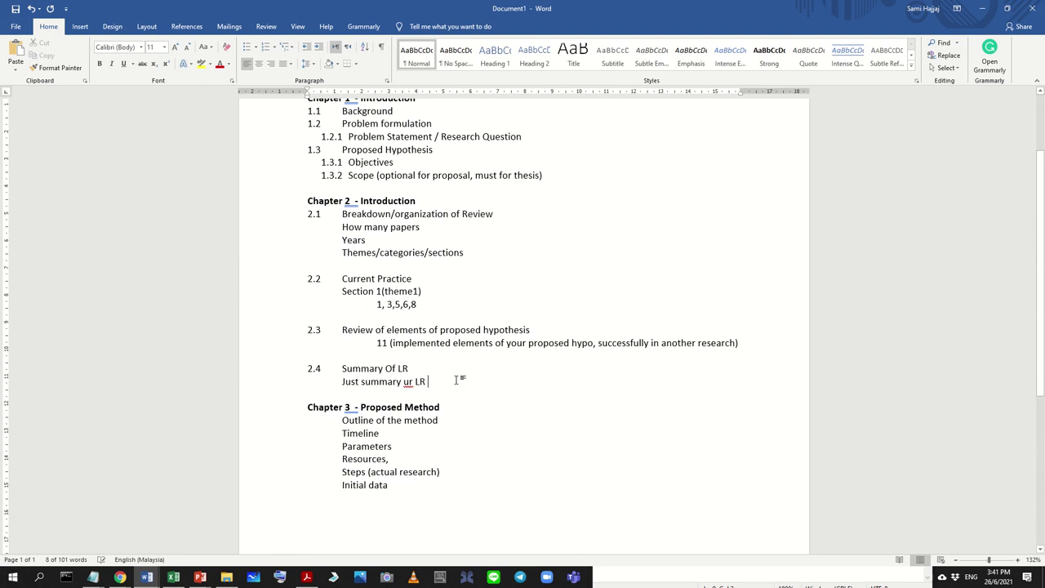
Step: Add a blank line above the Chapter 3 heading and indent "Steps (actual research)" and "Initial data" one level further
key(Return)
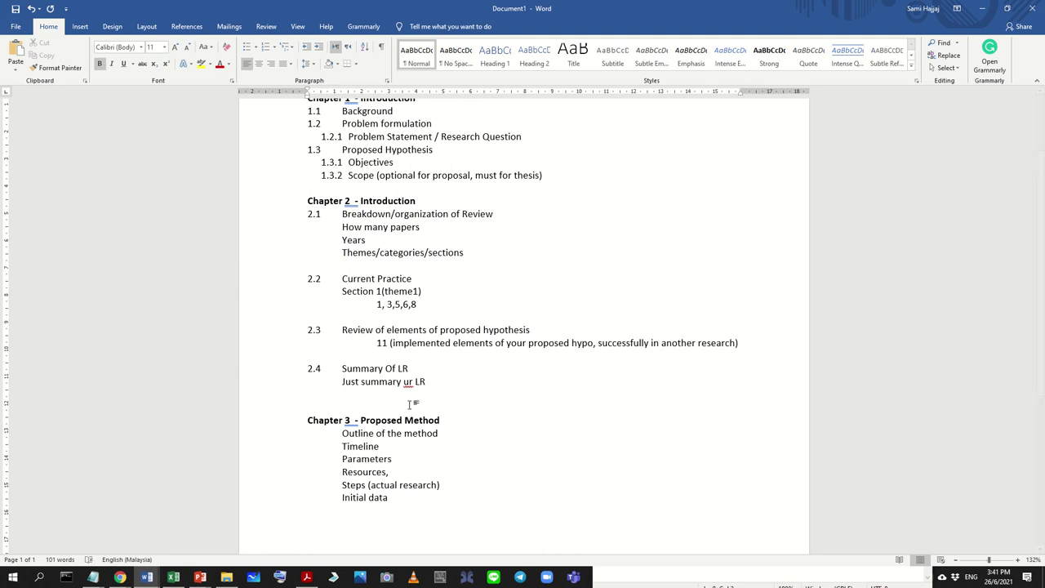
click(434, 474)
key(Return)
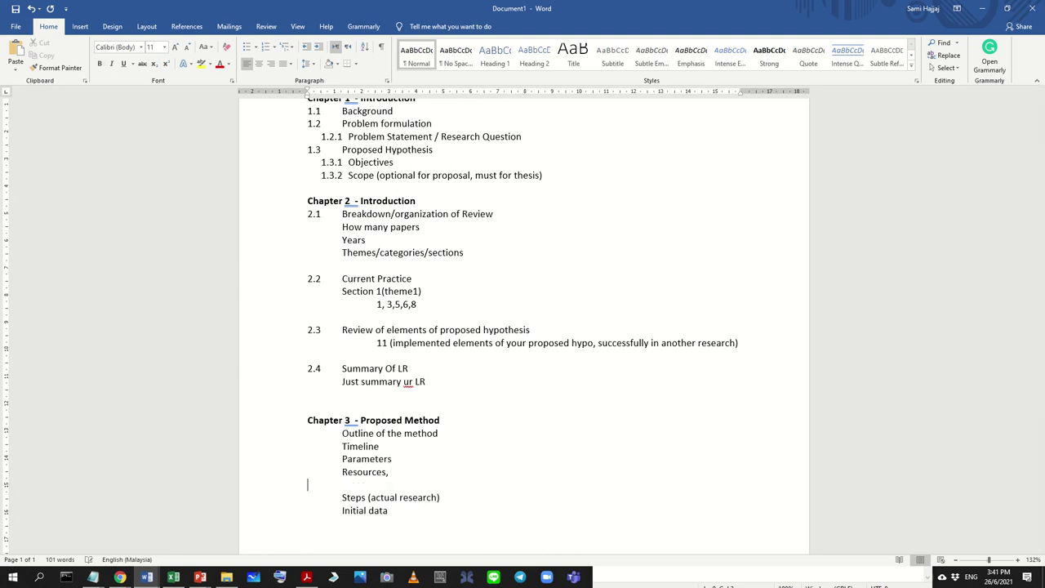
key(Tab)
key(Down)
key(Tab)
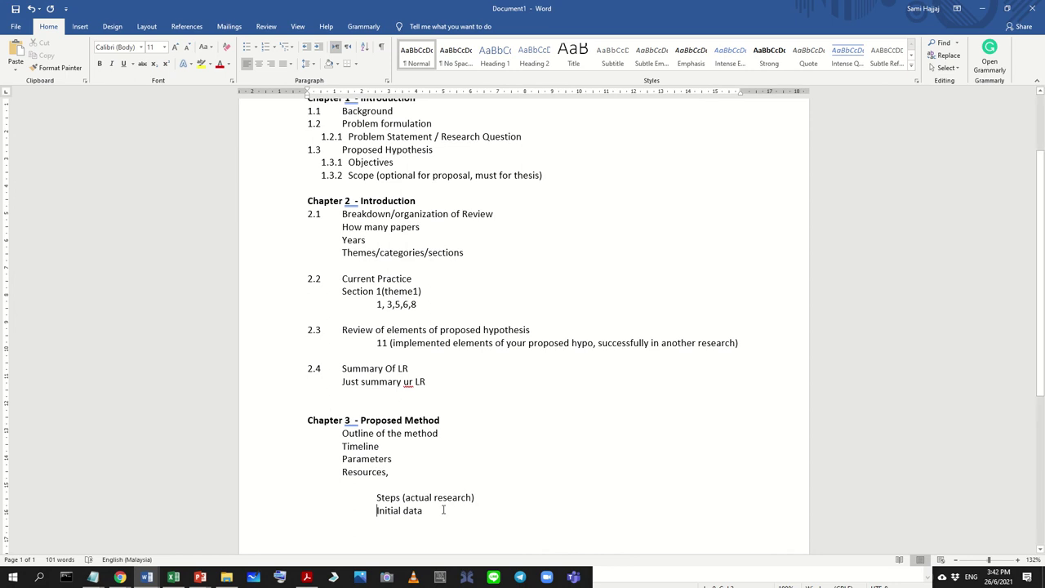
Step: Move "Initial data" above "Steps (actual research)" and remove the blank line after "Resources,"
drag(443, 510, 351, 507)
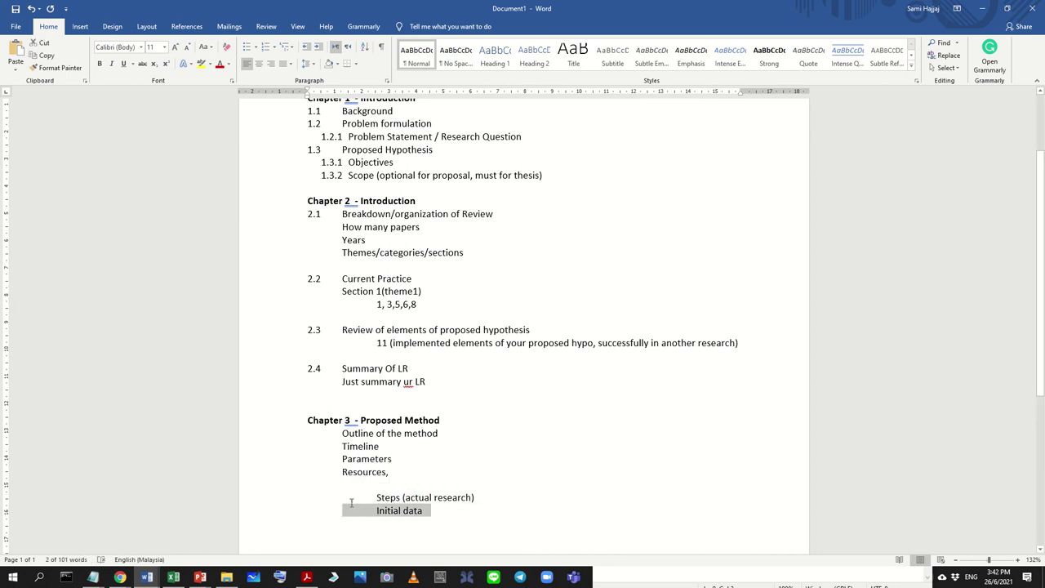
key(shift+Home)
key(ctrl+x)
key(Up)
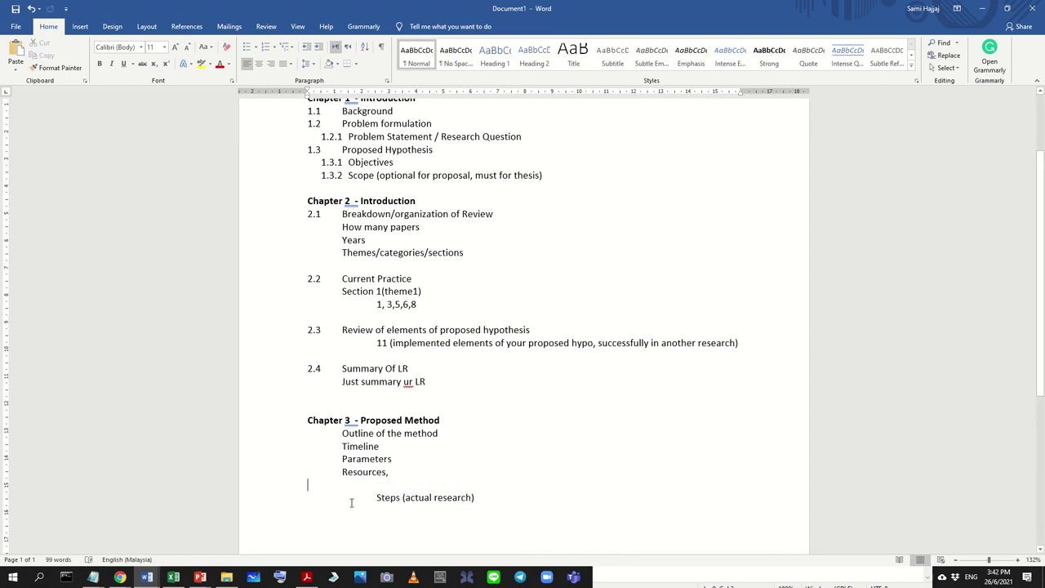
key(ctrl+v)
key(BackSpace)
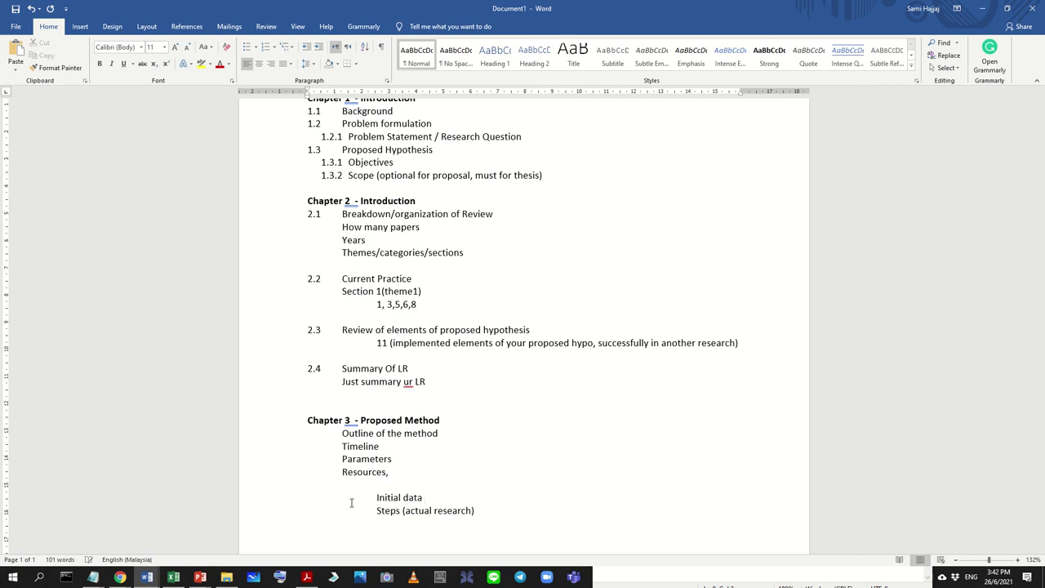
key(BackSpace)
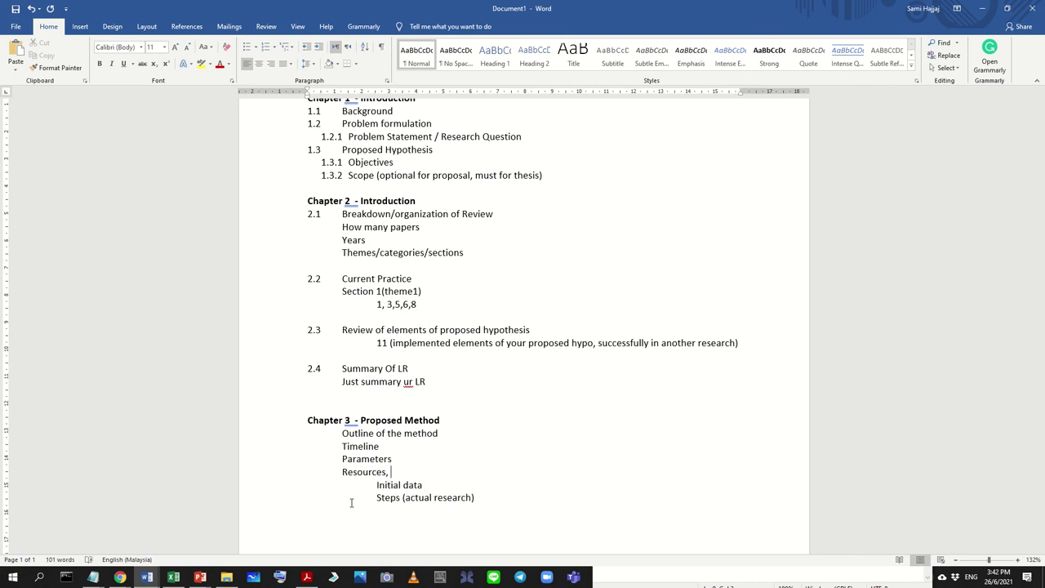
Step: Insert a blank line between the title's rule and the Chapter 1 heading
scroll(351, 503, up, 2)
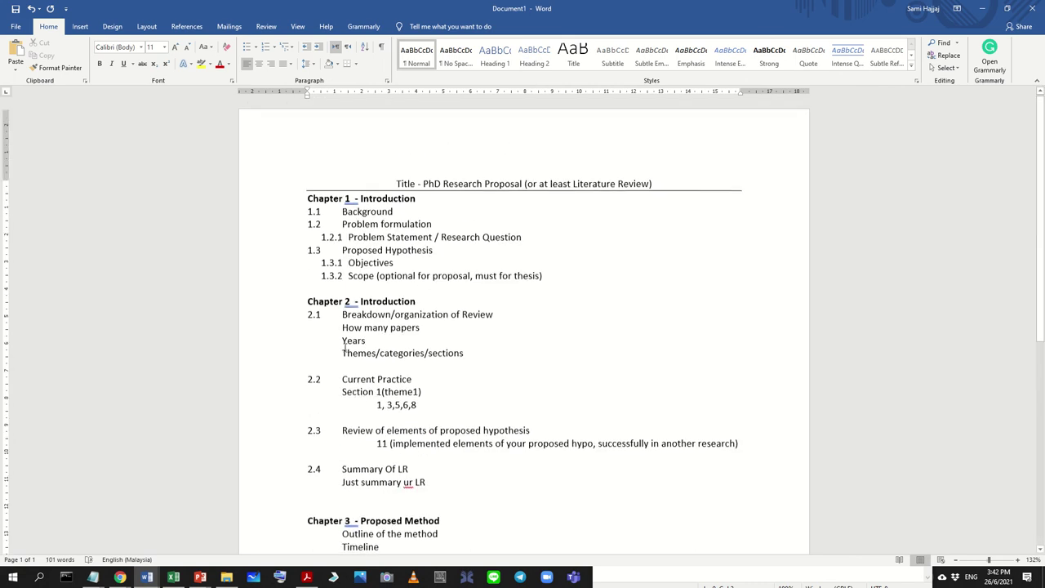
click(309, 201)
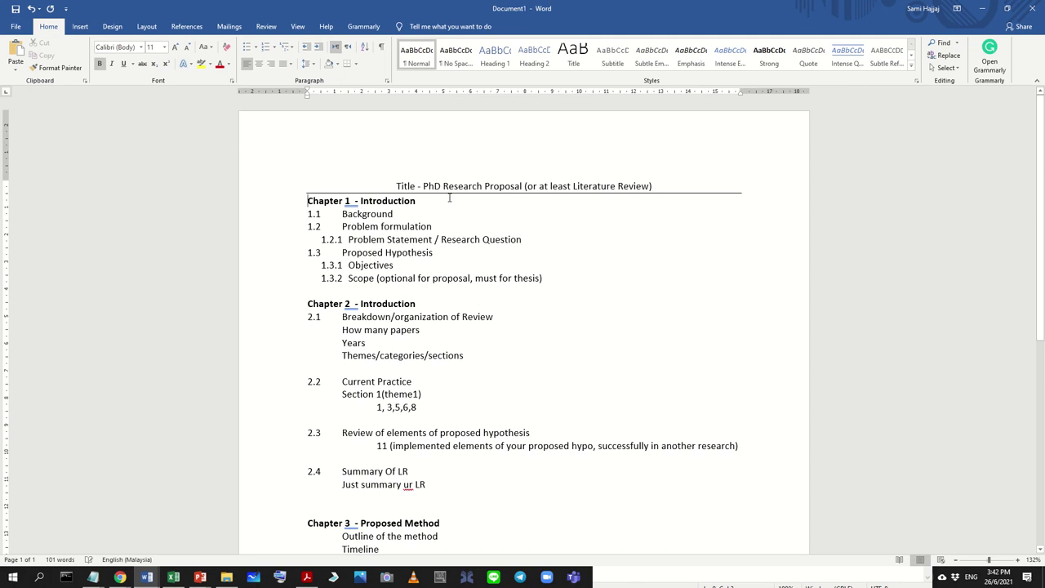
scroll(478, 214, down, 2)
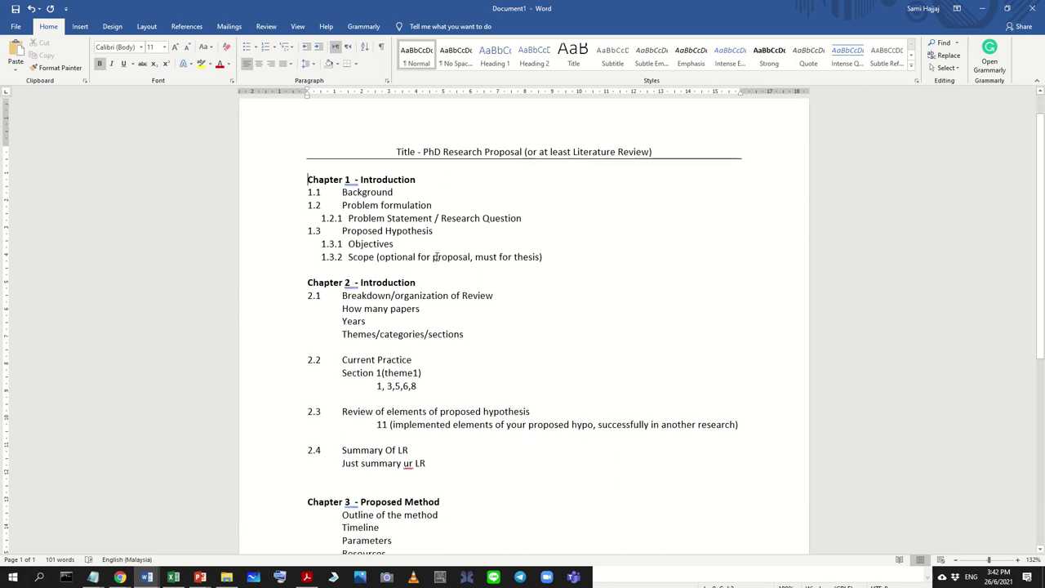
scroll(498, 343, down, 3)
scroll(518, 378, up, 5)
scroll(523, 385, down, 1)
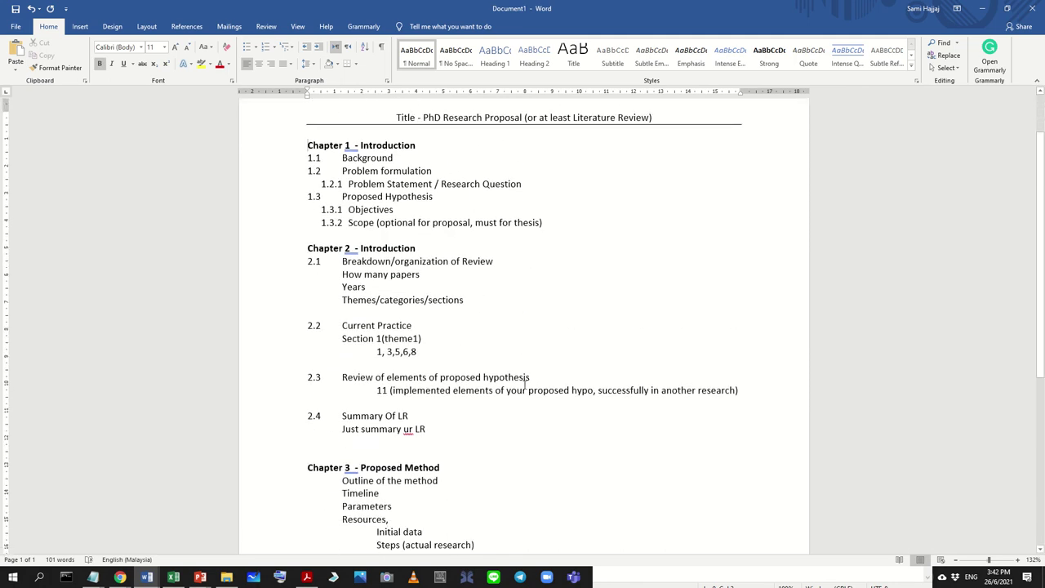
scroll(539, 382, up, 2)
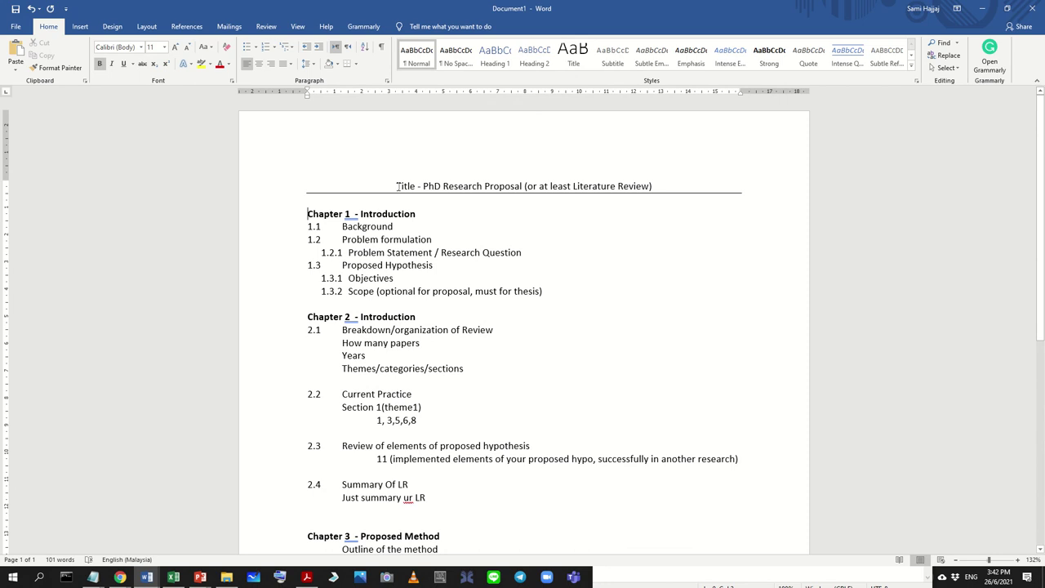
Step: Split the title into two lines, "Title" and "PhD Research Proposal (or at least Literature Review)", removing the hyphen between them
drag(397, 186, 761, 187)
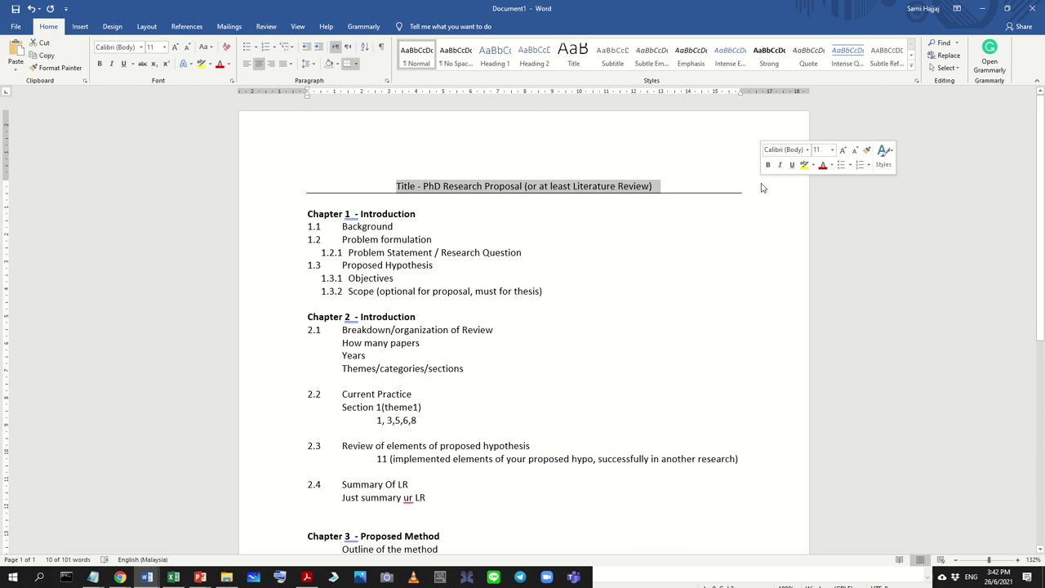
key(Left)
key(Right)
key(Right)
key(Right)
key(Right)
key(Right)
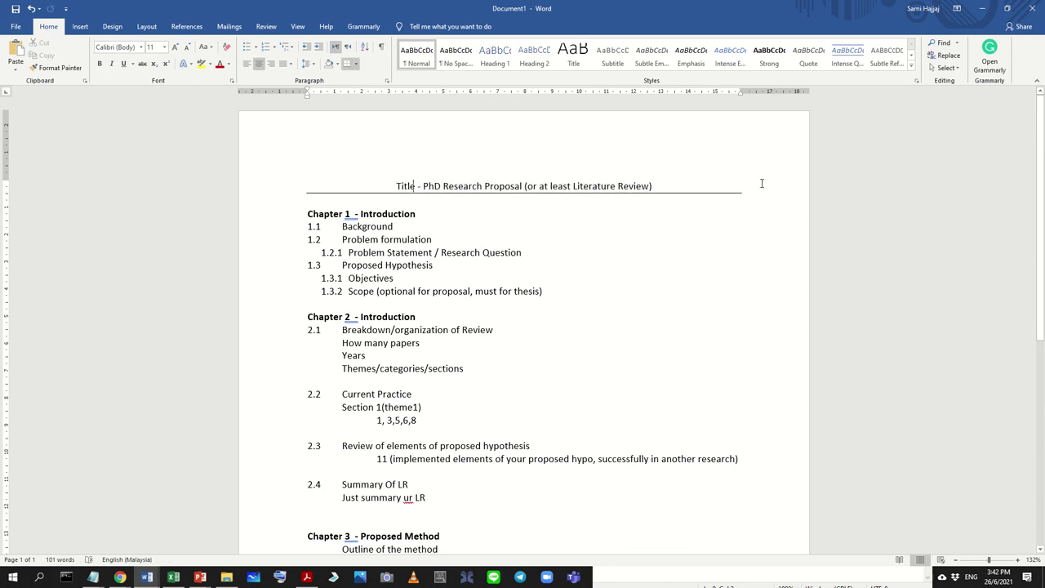
key(Return)
key(Delete)
key(Delete)
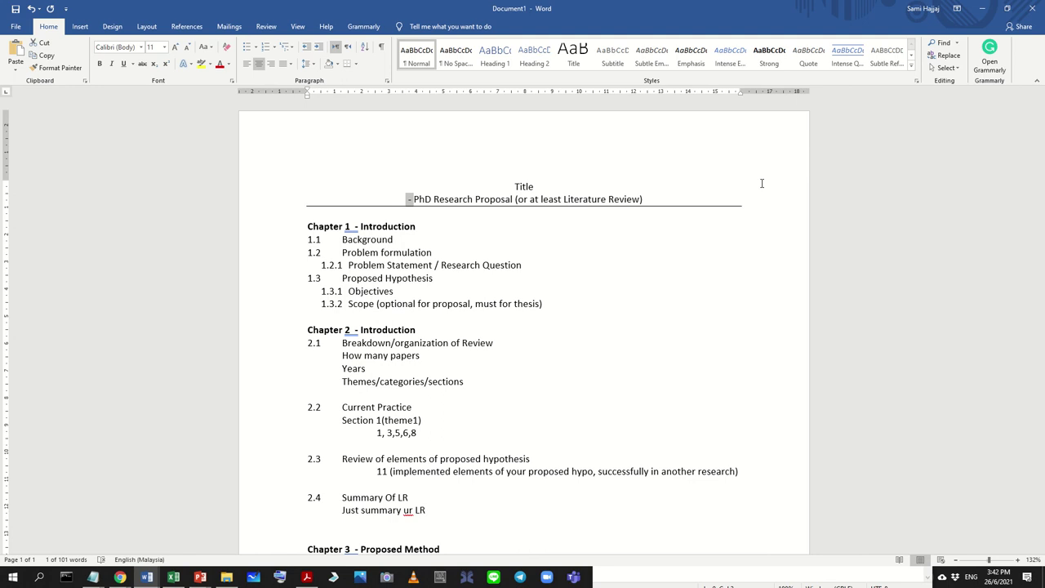
key(shift+Right)
key(shift+Right)
key(shift+Right)
Step: Highlight the word "Title" on the document's first line
key(Right)
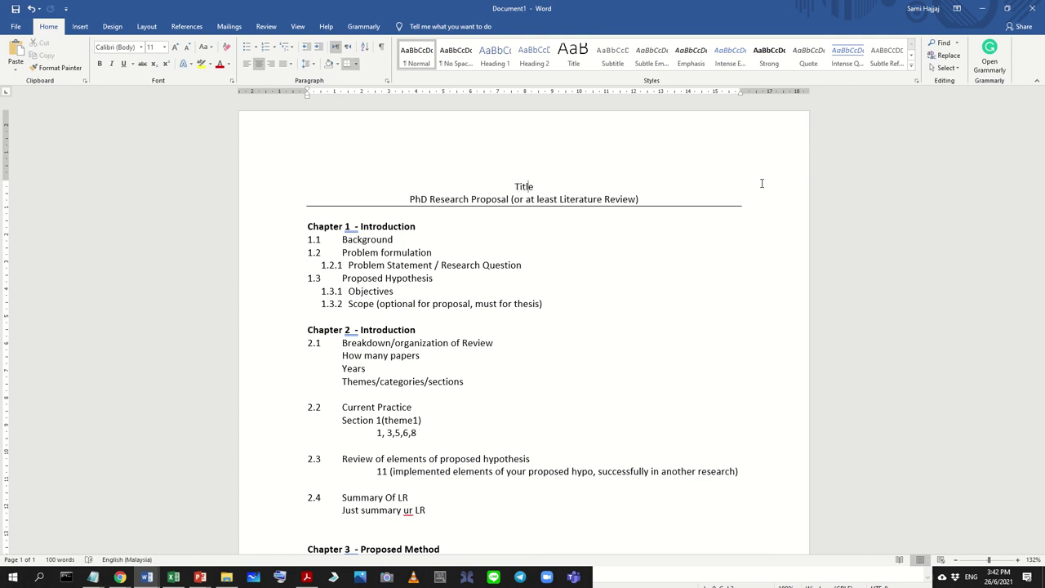
key(Right)
key(Right)
key(shift+Left)
key(shift+Left)
key(shift+Left)
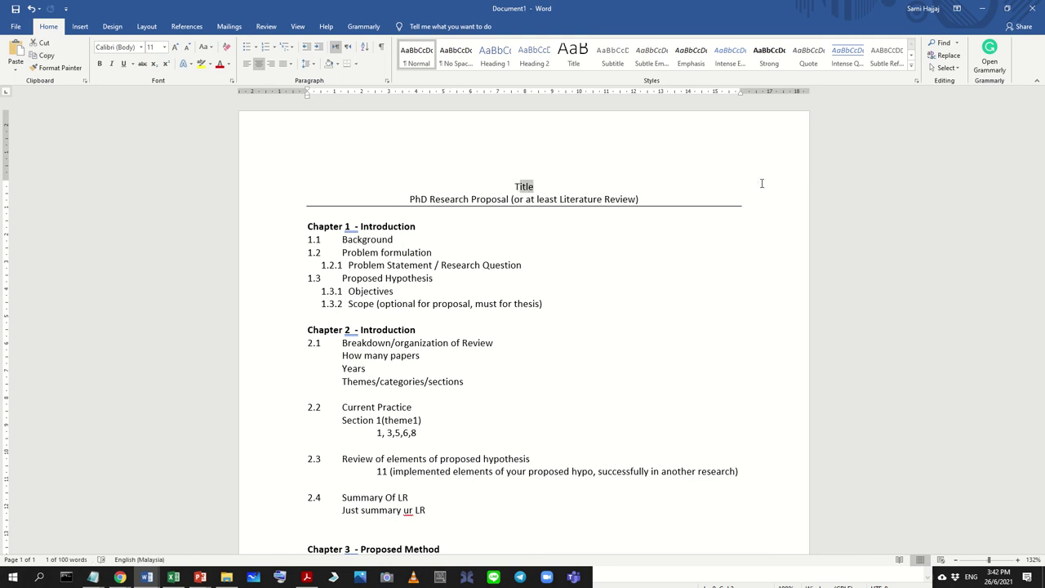
key(Home)
key(shift+Right)
key(shift+Right)
key(shift+Right)
key(shift+Right)
key(shift+Right)
key(shift+Right)
Step: Look over the outline from Chapter 1 to Chapter 3 and point out the "Title" line again
scroll(646, 324, down, 7)
scroll(412, 271, up, 5)
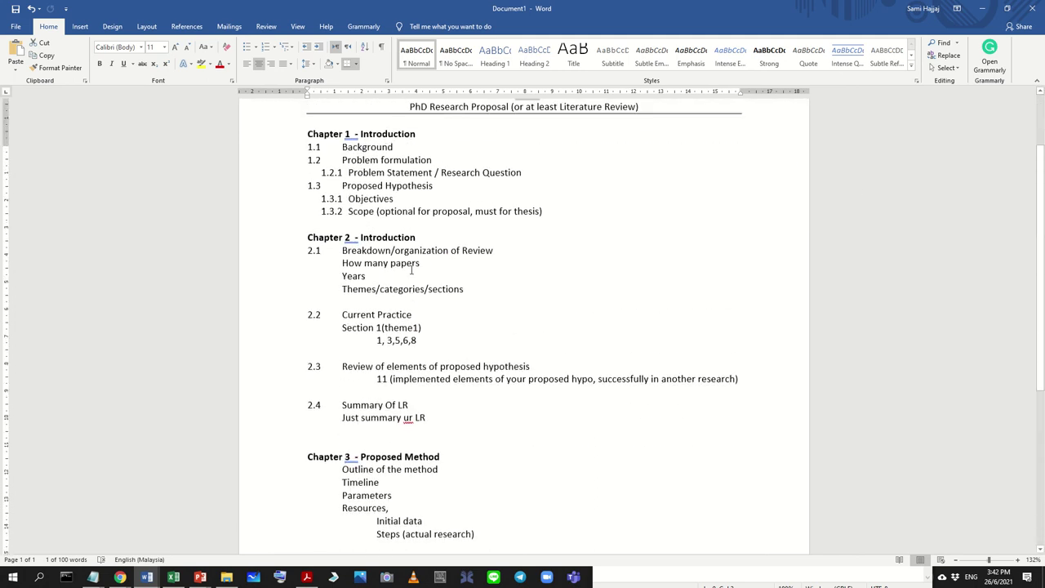
scroll(412, 270, down, 1)
scroll(506, 196, up, 3)
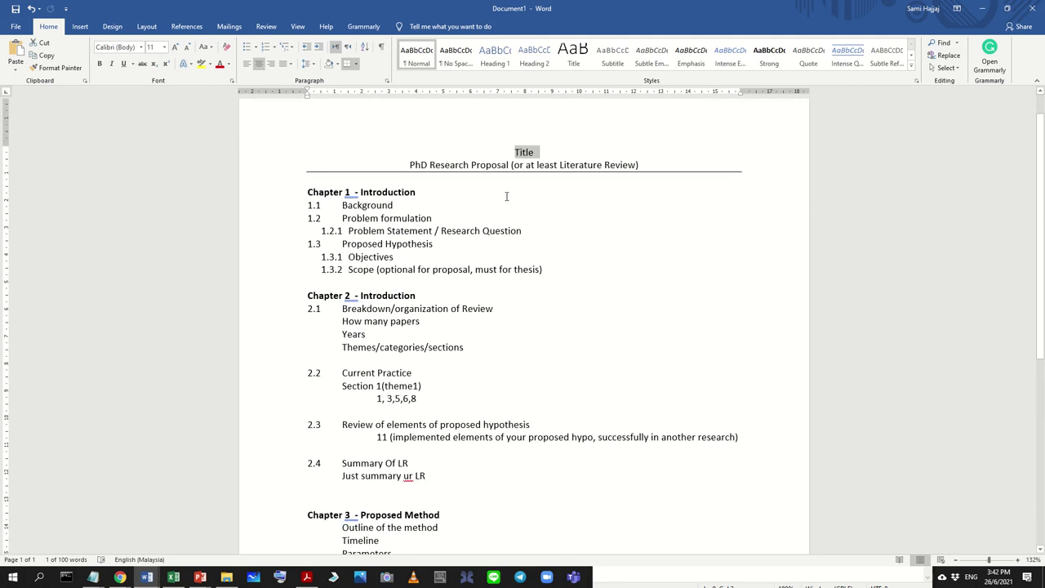
click(516, 155)
drag(515, 153, 549, 152)
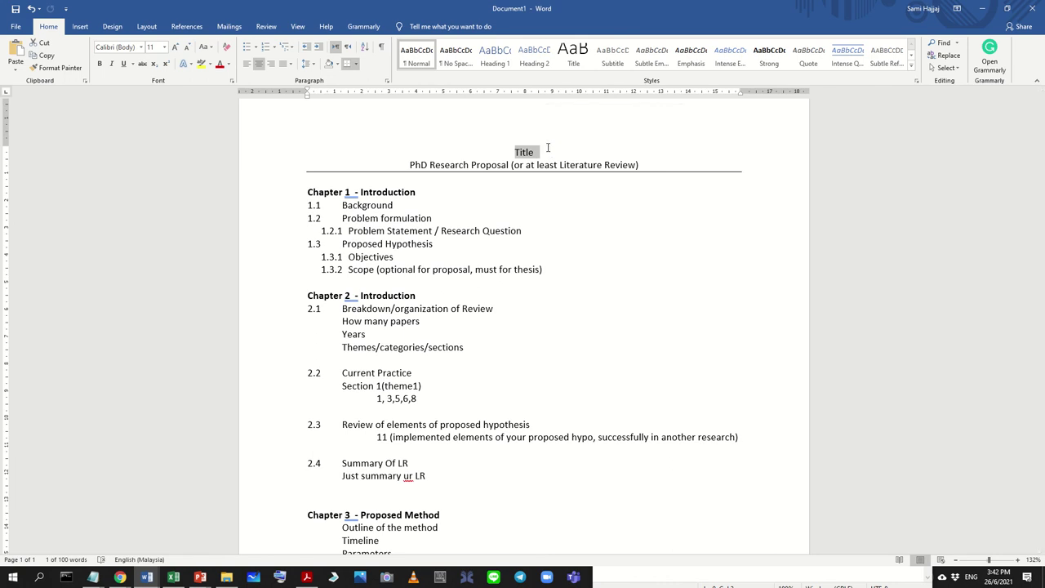
key(Right)
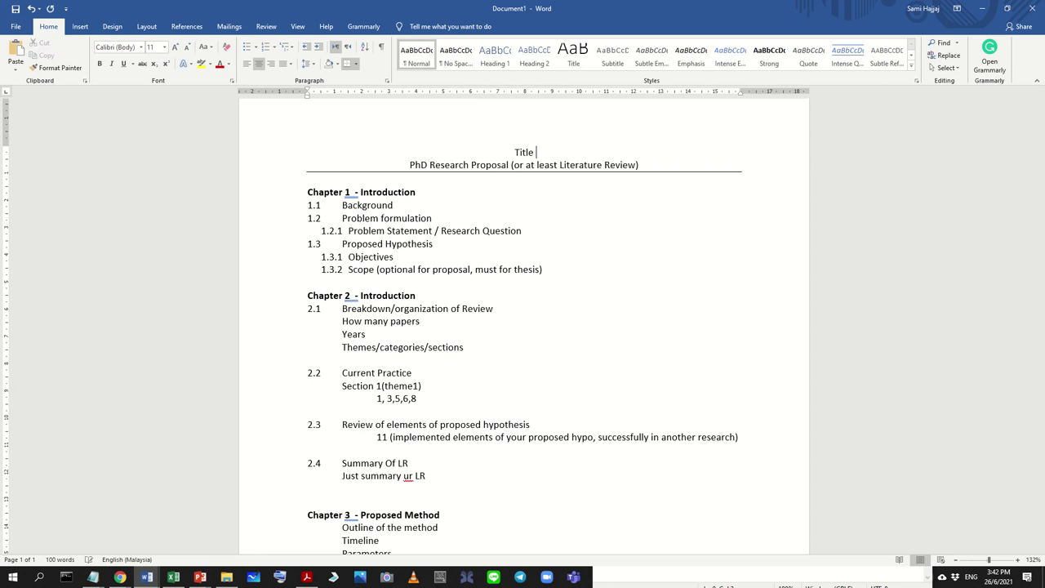
Step: Add "(Should fully describe your work)" after "Title" on the document's first line
text((shoud)
key(BackSpace)
text(lf)
key(BackSpace)
text(d fully descr)
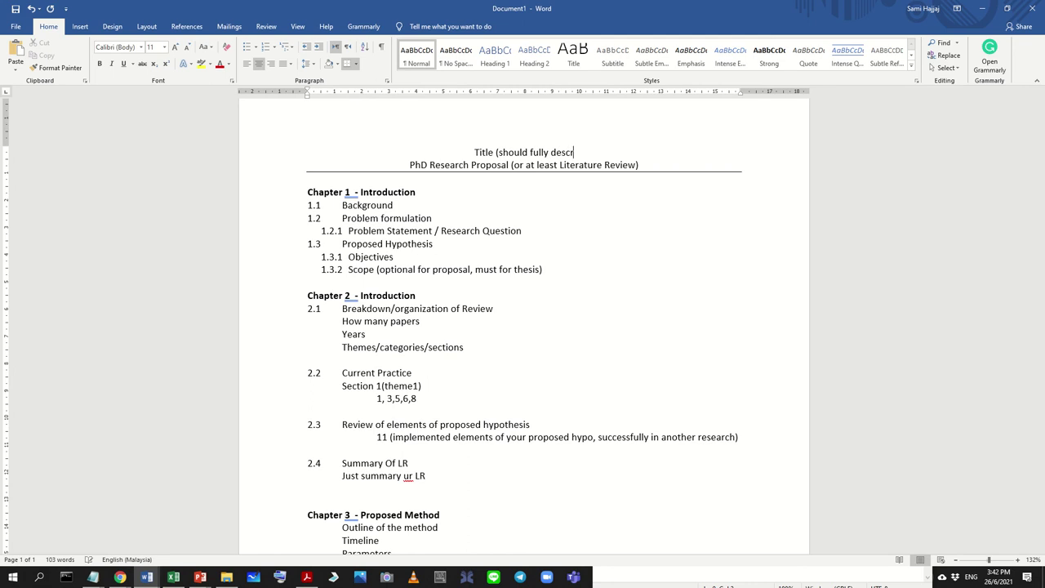
text(ibe your work))
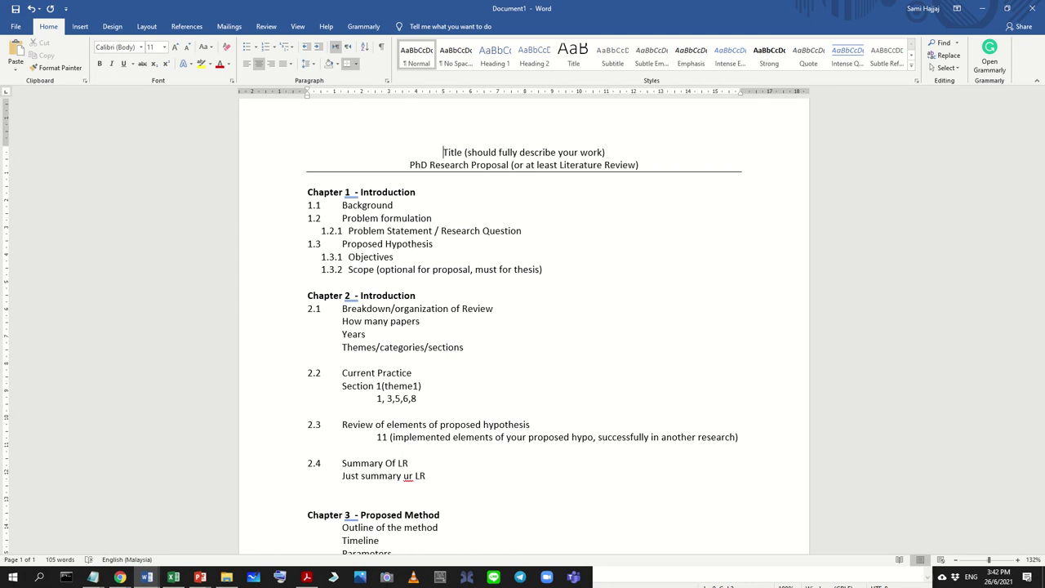
drag(462, 152, 469, 152)
text(S)
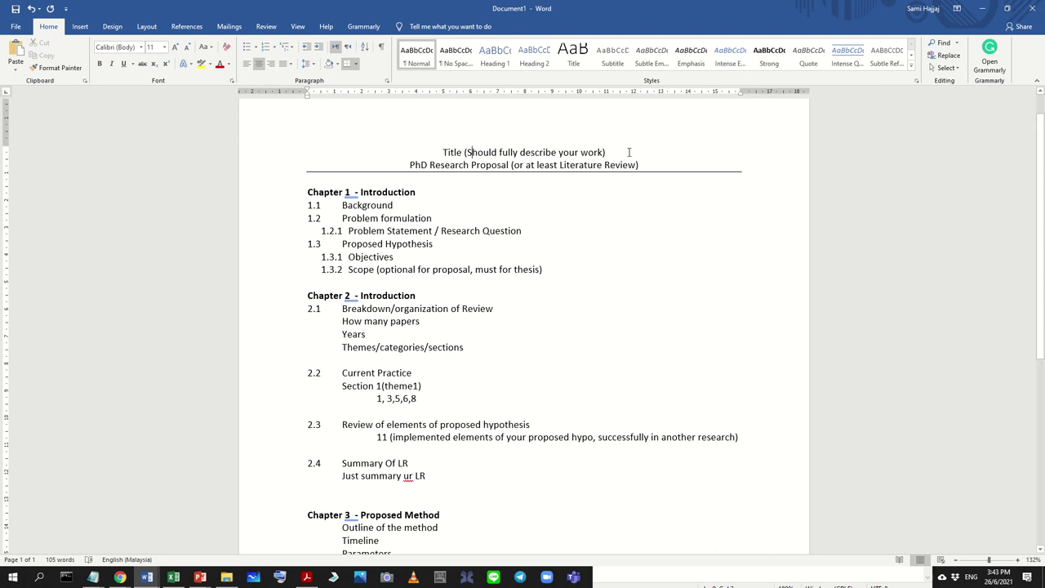
Step: Try a grey font colour on the "PhD Research Proposal (or at least Literature Review)" line
drag(660, 162, 294, 165)
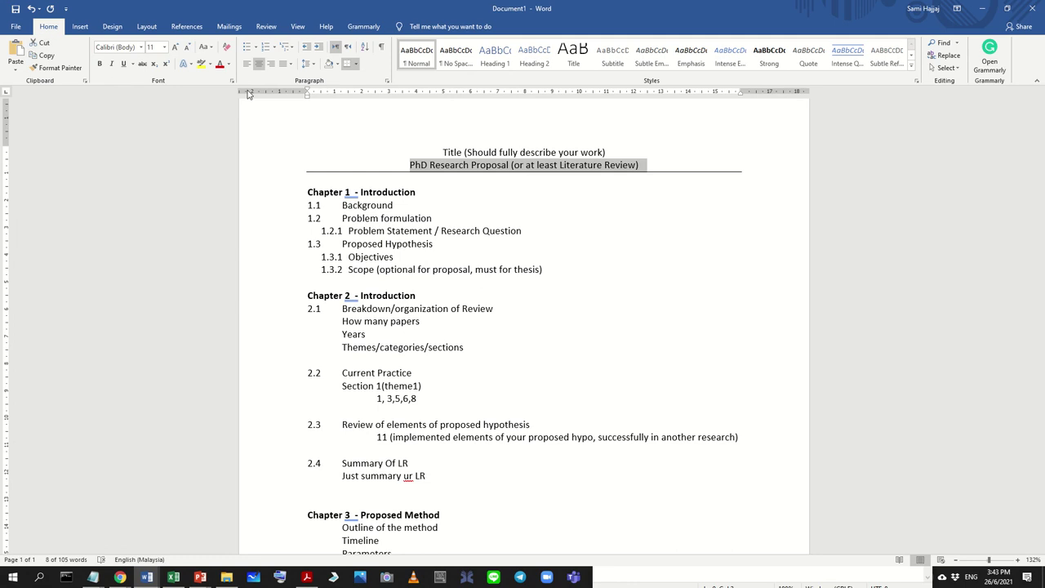
click(229, 64)
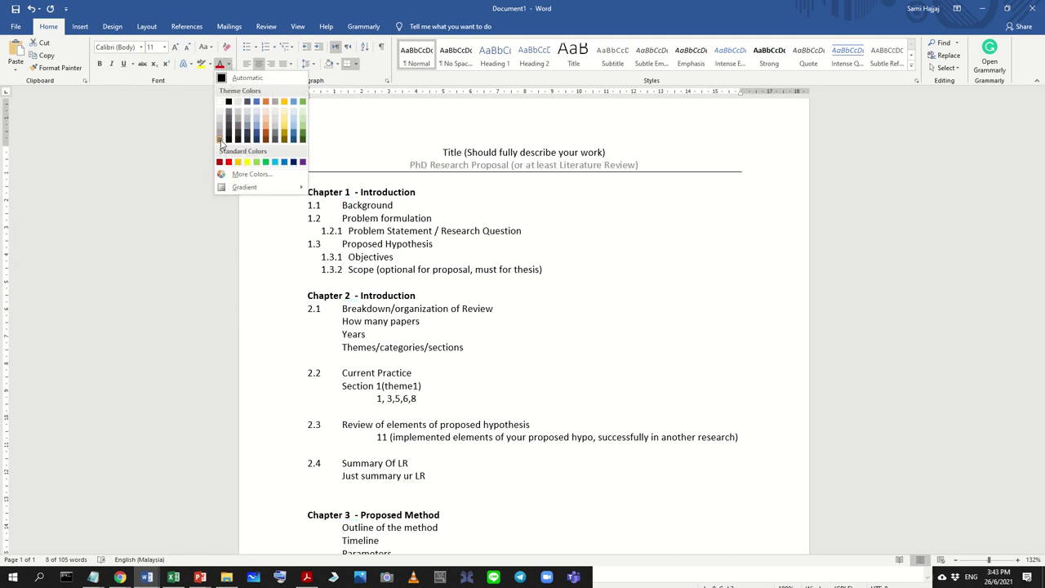
click(552, 329)
click(552, 330)
Step: Try the same grey font colour on the whole Chapter 2 section, from its heading to "Just summary ur LR"
scroll(351, 416, down, 3)
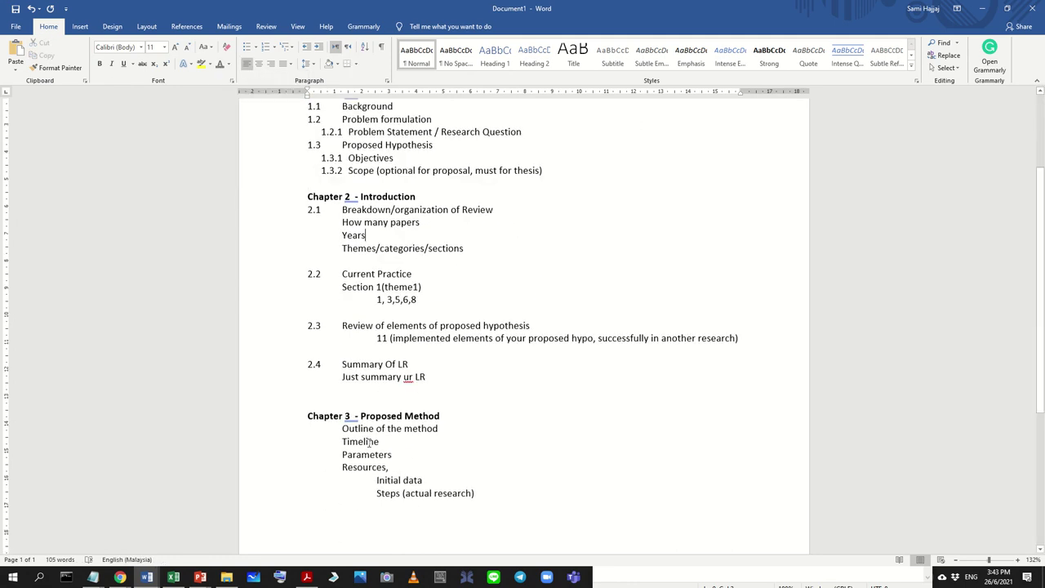
scroll(450, 319, down, 3)
scroll(438, 334, up, 2)
drag(439, 338, 271, 160)
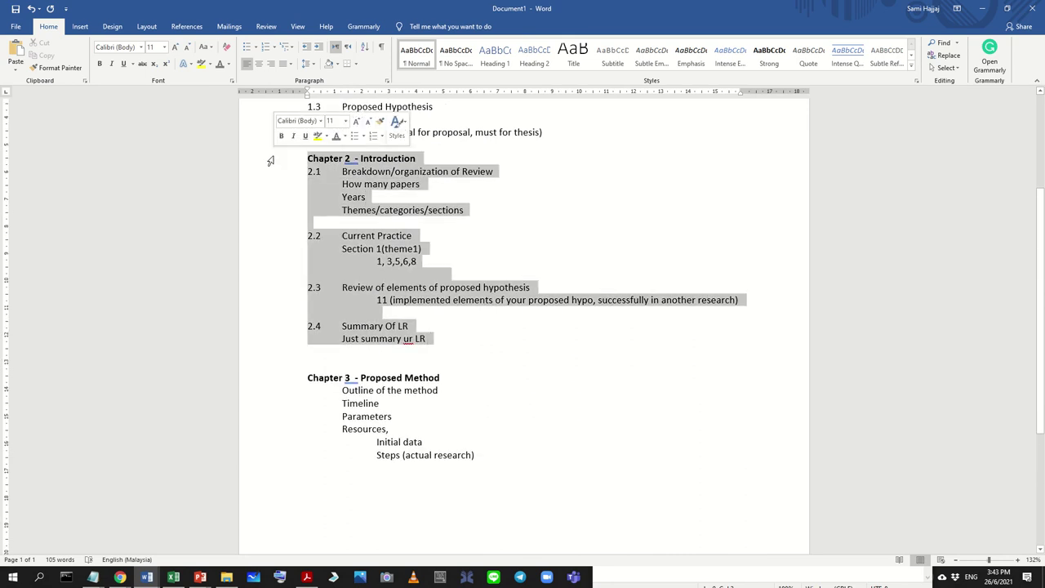
click(220, 63)
click(457, 263)
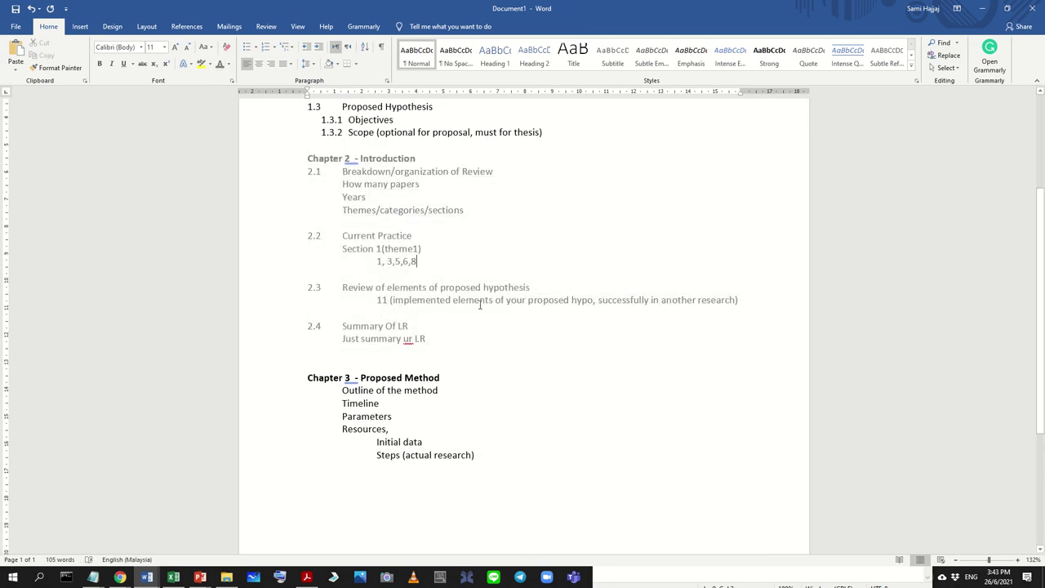
Step: Undo the grey font colour on the Chapter 2 section and on the line below the title
scroll(469, 312, up, 3)
key(ctrl+z)
key(ctrl+z)
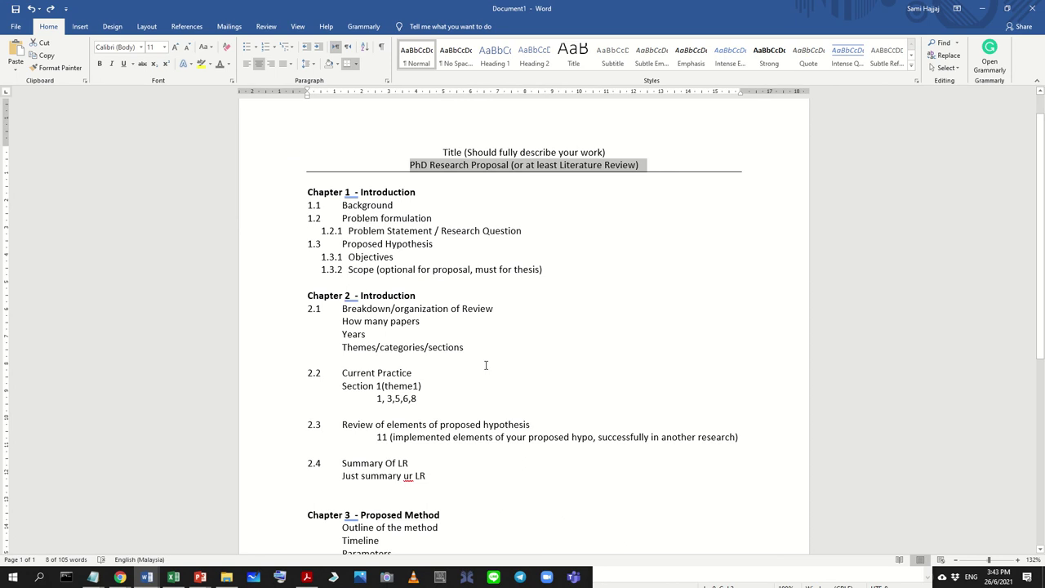
Step: Point out the Chapter 2 section and the Chapter 1 section by highlighting each in turn
click(452, 379)
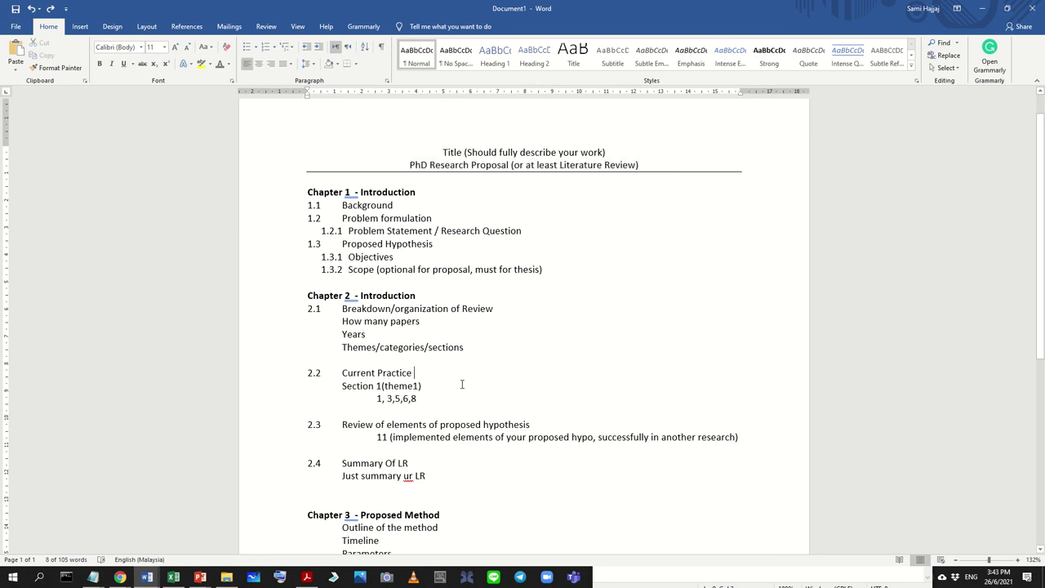
drag(433, 474, 269, 299)
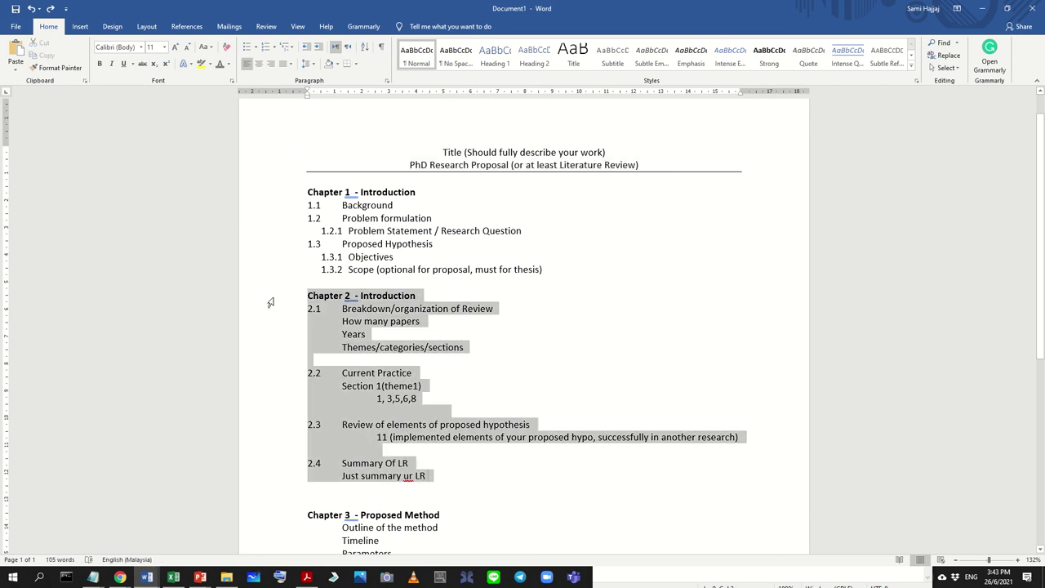
click(549, 344)
drag(541, 267, 246, 195)
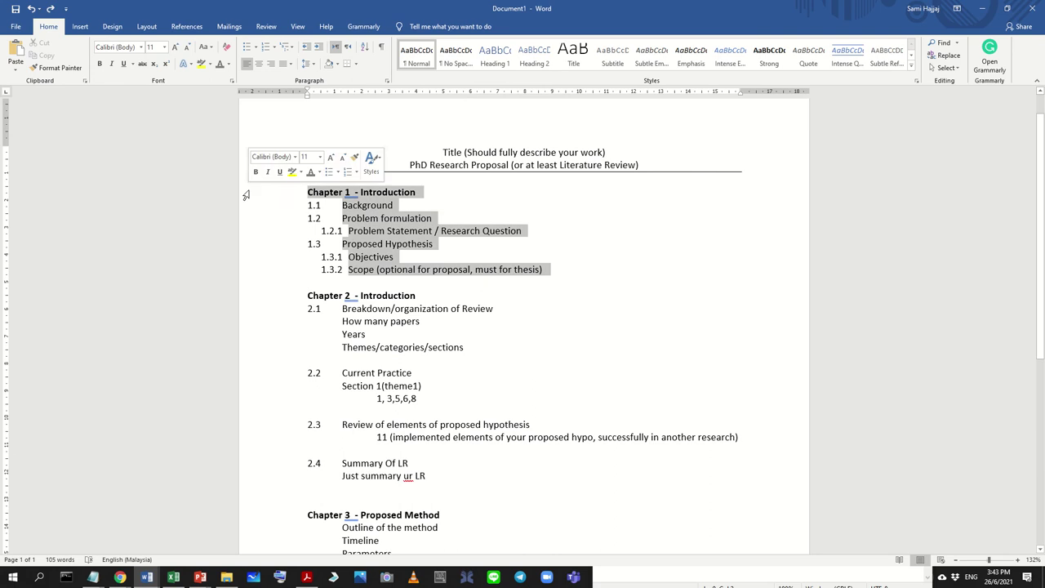
click(679, 374)
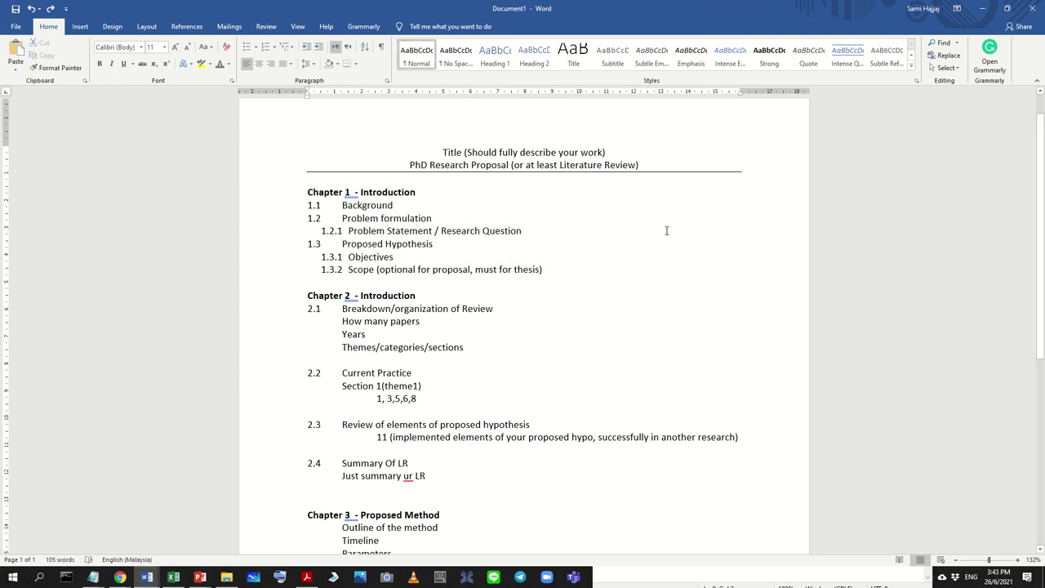
Step: Minimize the Notepad window behind the document and return the Word window to full size
click(1007, 9)
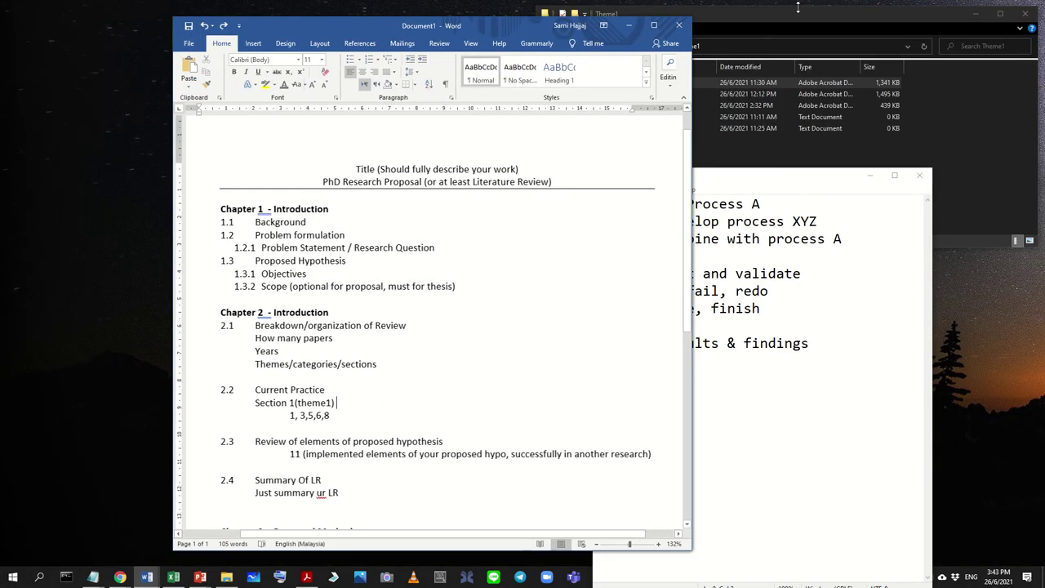
click(868, 277)
click(871, 175)
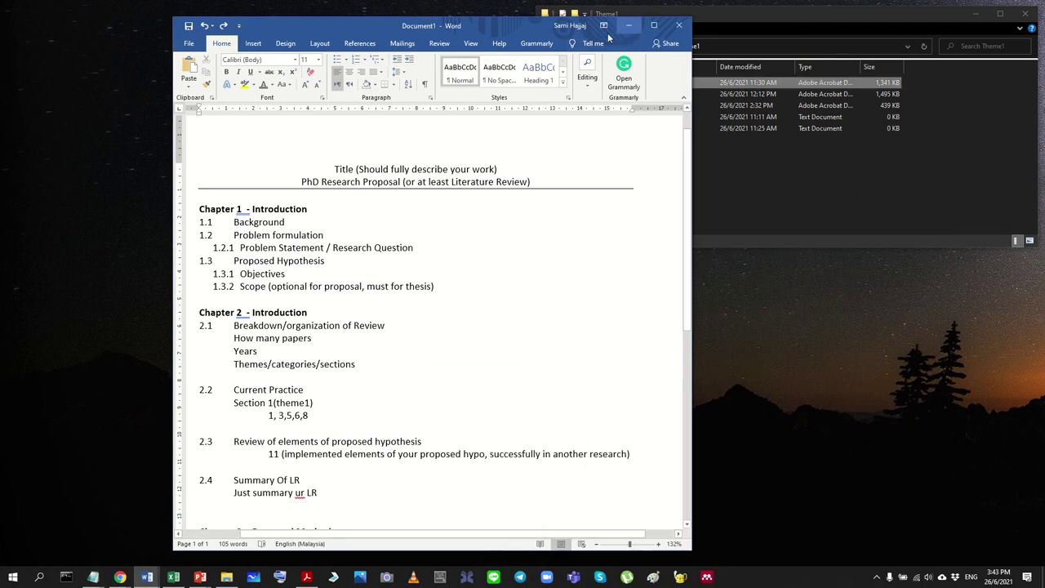
scroll(408, 275, down, 3)
scroll(409, 275, up, 1)
scroll(408, 276, down, 1)
double_click(460, 23)
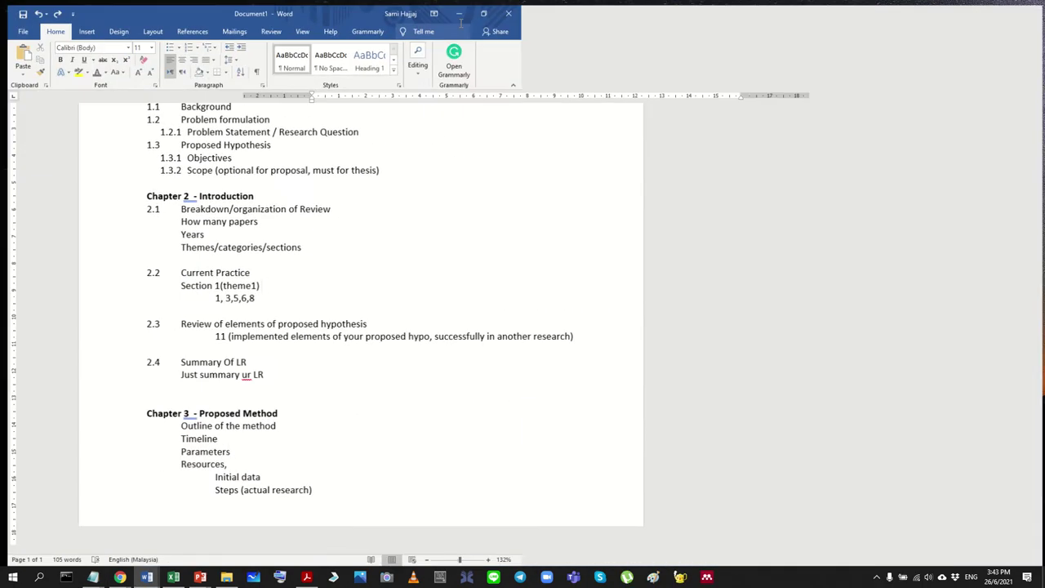
Step: Highlight the whole outline from the Chapter 1 heading to "Steps (actual research)" in Chapter 3
scroll(482, 327, up, 2)
drag(308, 192, 493, 546)
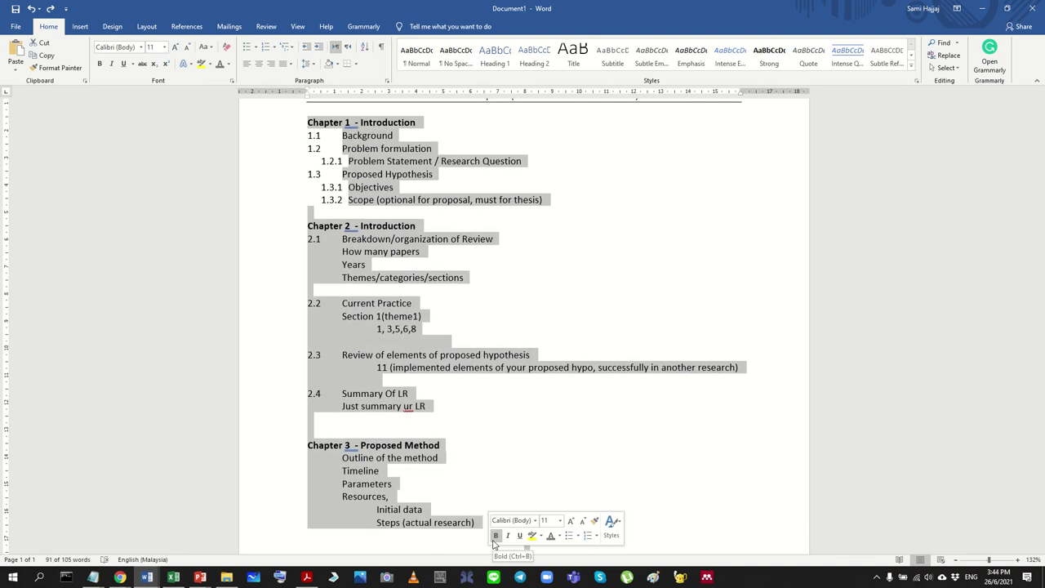
click(502, 466)
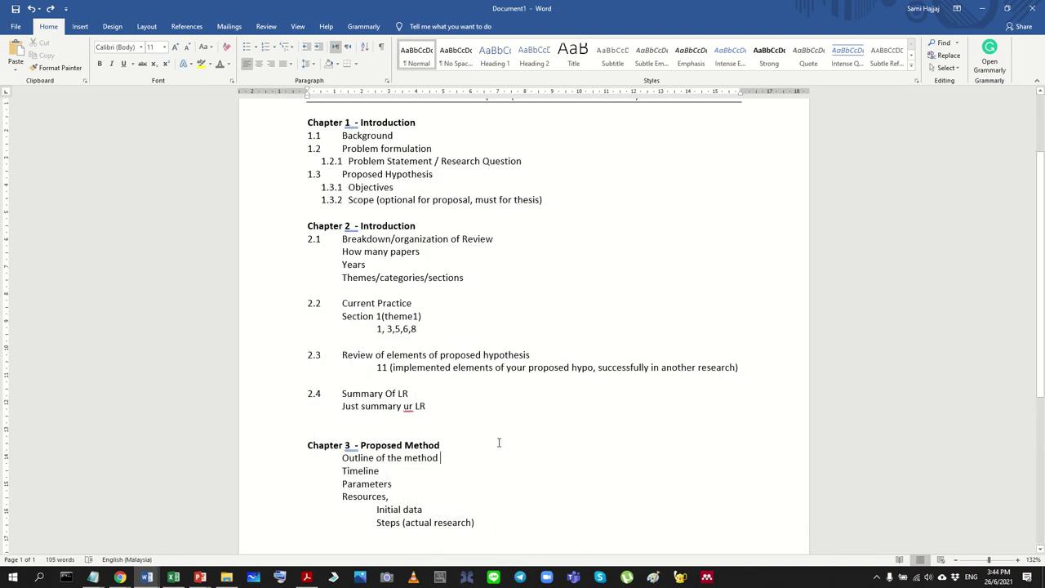
Step: Add a bold, left-aligned "References" heading below the Chapter 3 outline, with a new line under it
scroll(500, 454, down, 2)
ctrl+scroll(501, 452, down, 5)
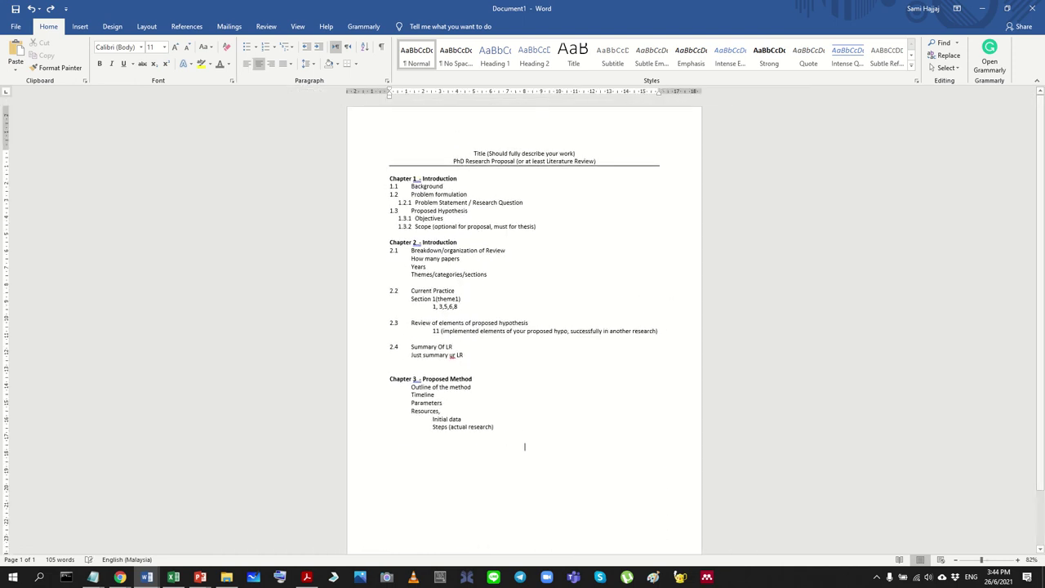
key(ctrl+l)
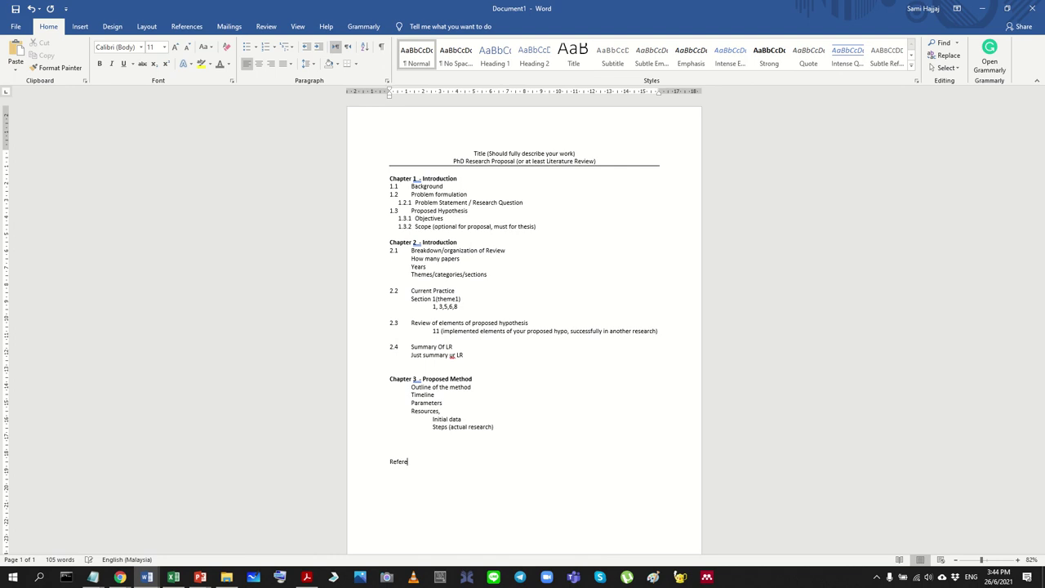
key(shift+Home)
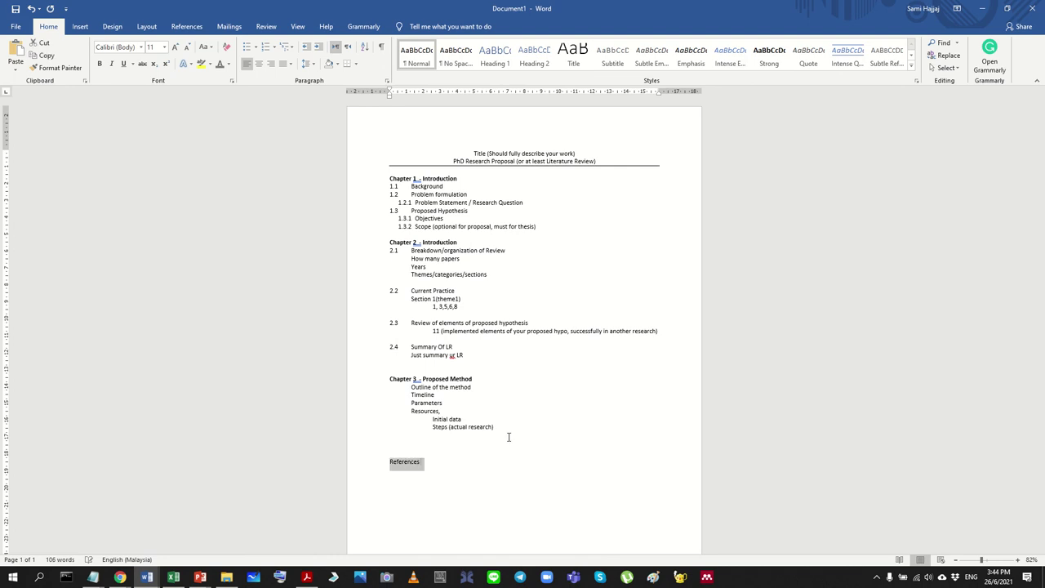
key(ctrl+b)
key(End)
key(Return)
key(ctrl+e)
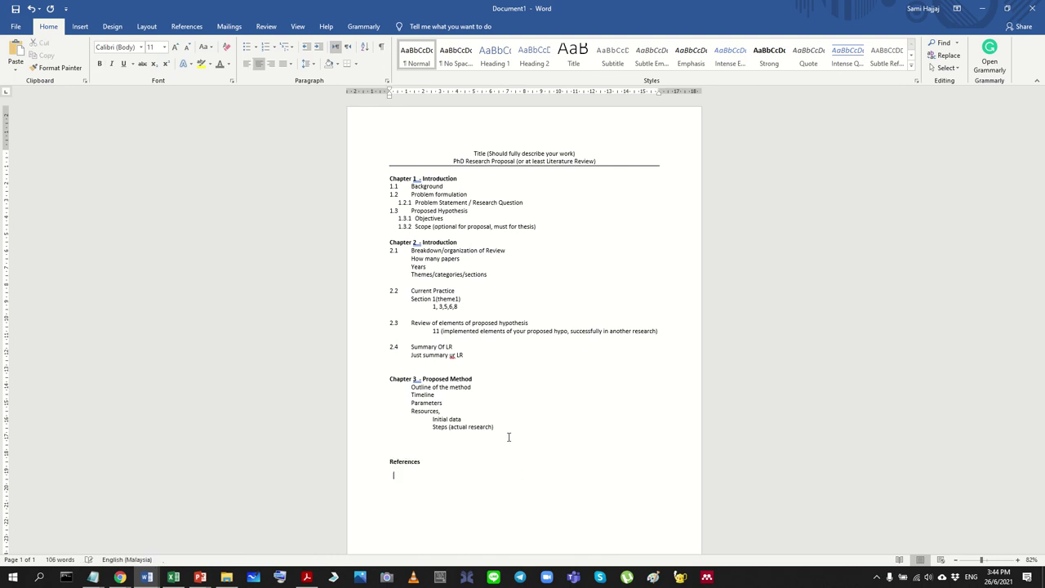
Step: Write "Use a references management software" under the References heading, correcting the misspelled "references" with the spelling suggestion
ctrl+scroll(508, 437, up, 9)
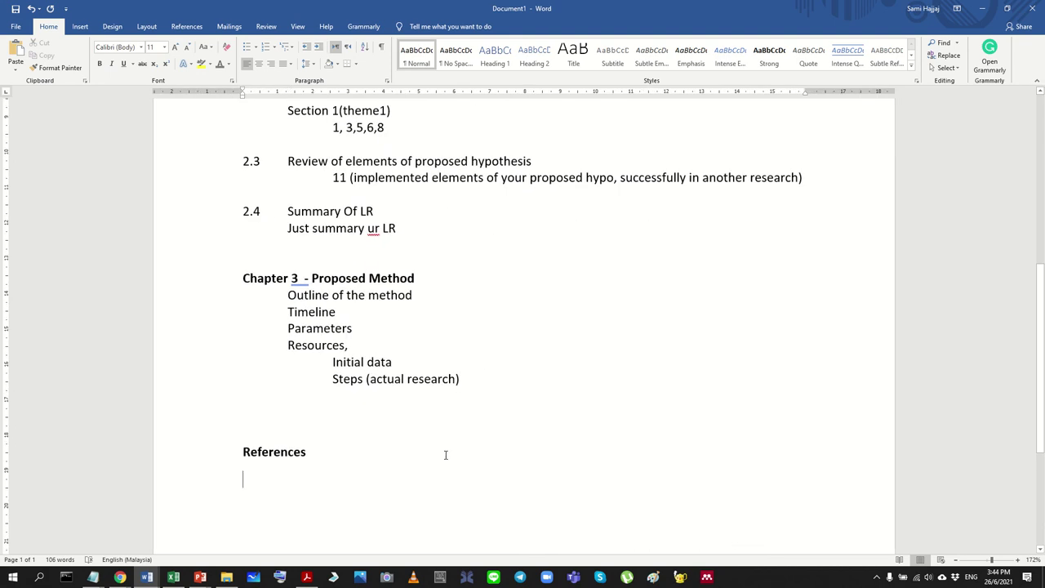
text(Use a refeer)
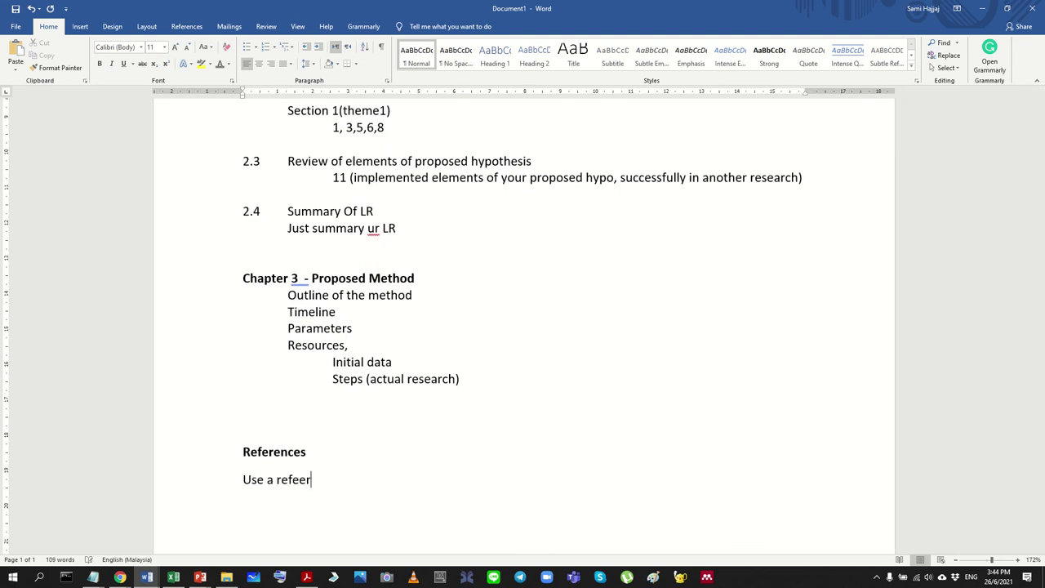
key(BackSpace)
key(BackSpace)
text(rnec )
text(nces management)
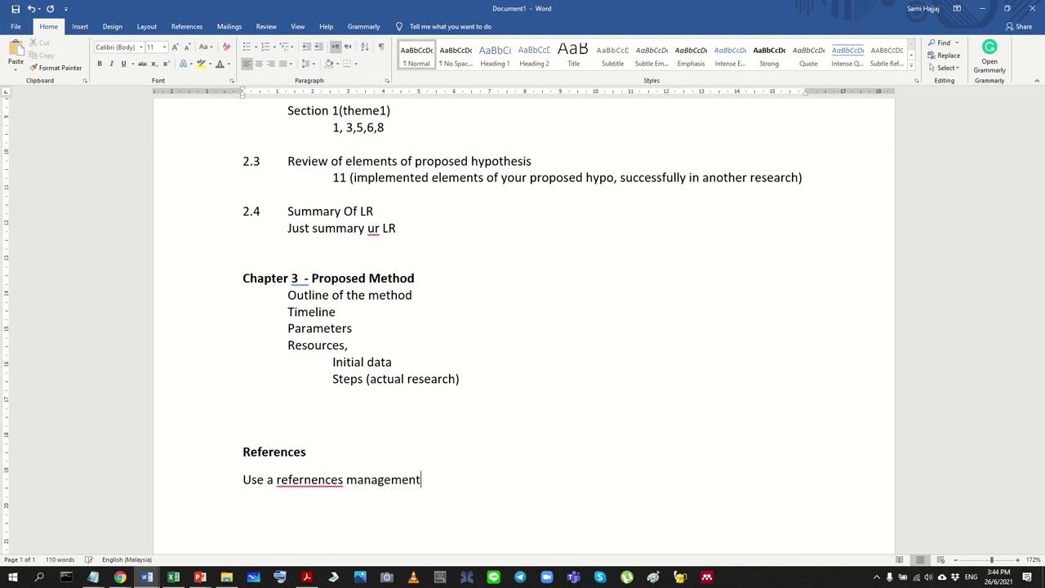
text( sofrtware)
right_click(317, 483)
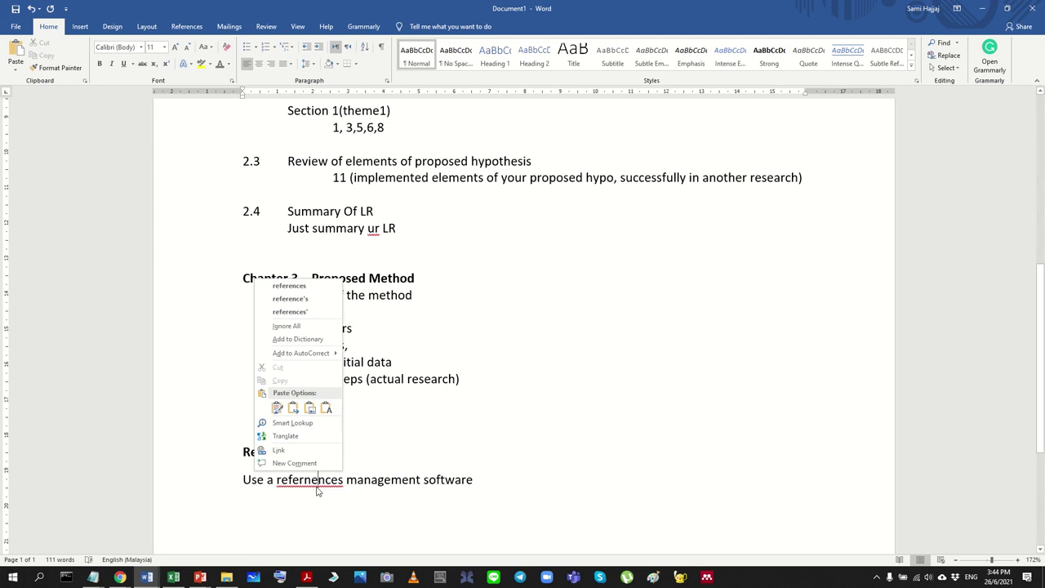
click(289, 286)
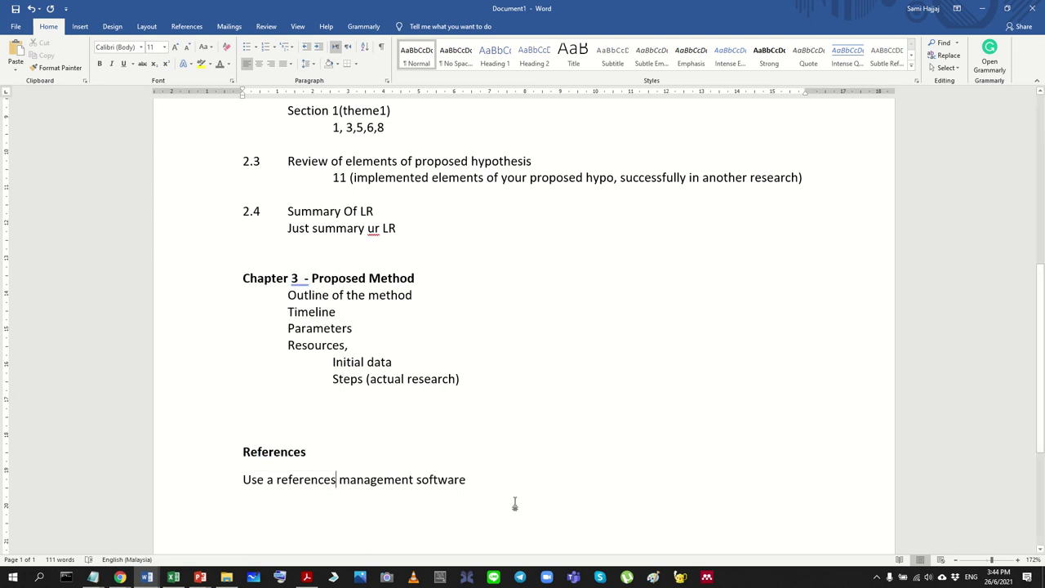
click(503, 482)
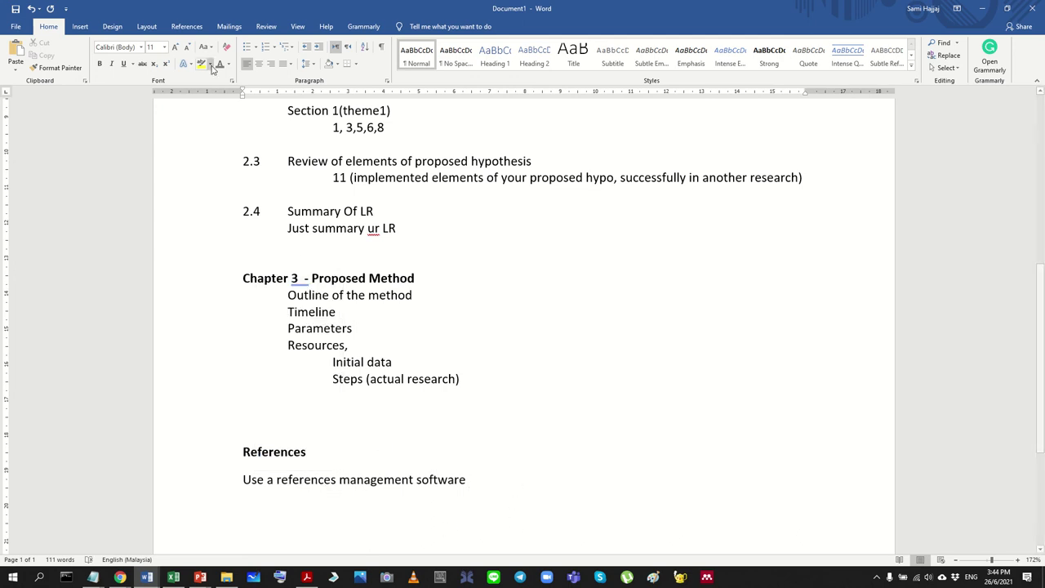
Step: Show the citation and bibliography tools and highlight the phrase "references management software" in the References section
click(186, 26)
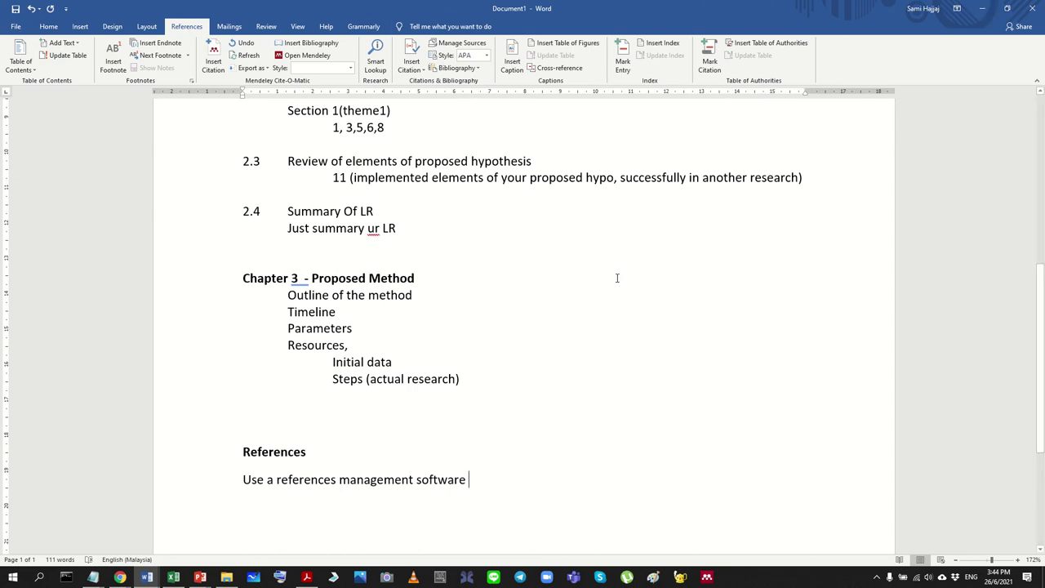
drag(280, 485, 477, 487)
click(496, 493)
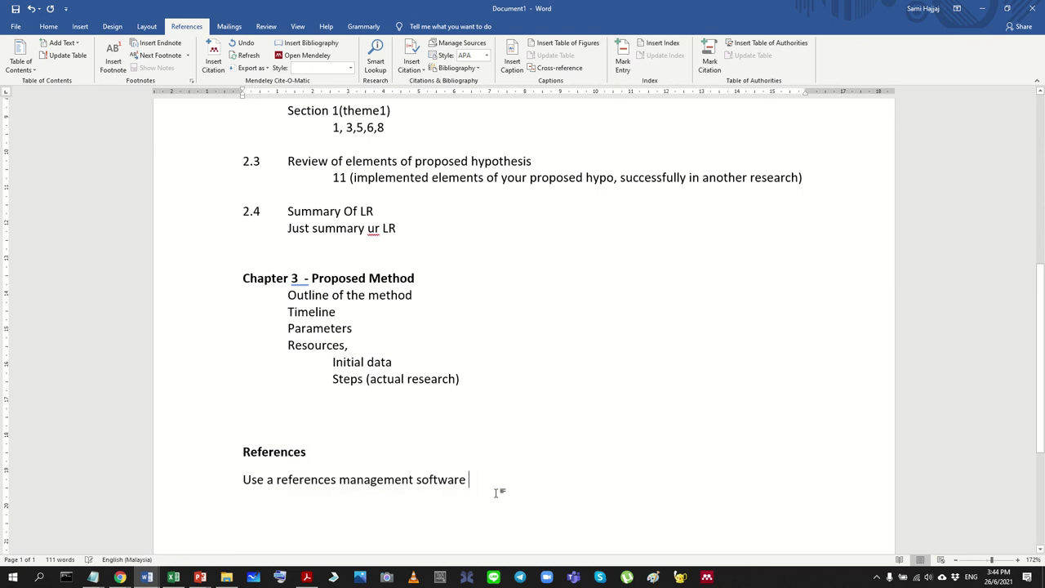
Step: Review the complete outline from the title through Chapters 1 to 3 and the References section
click(1007, 8)
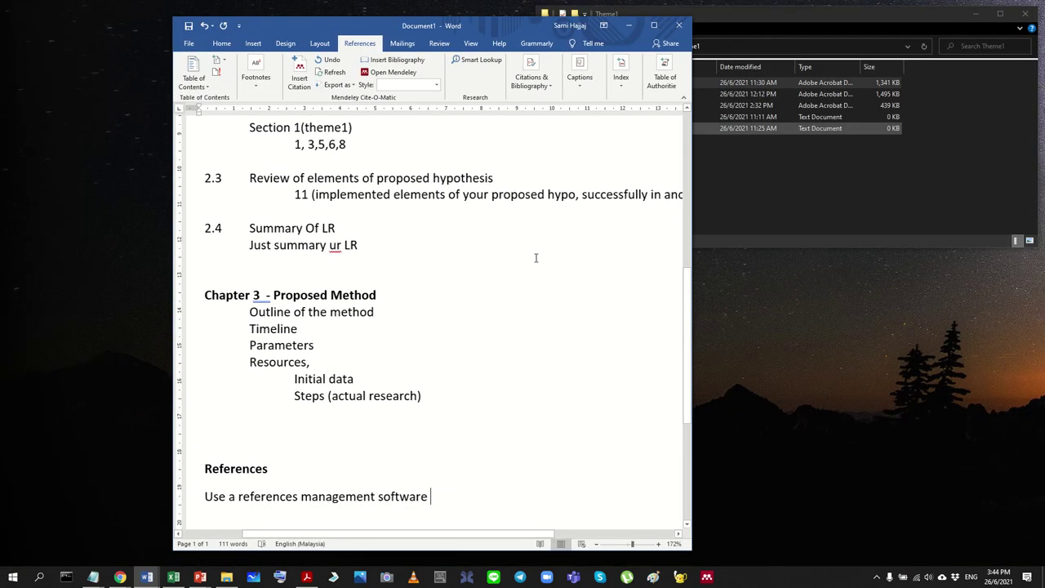
click(653, 25)
scroll(541, 337, up, 3)
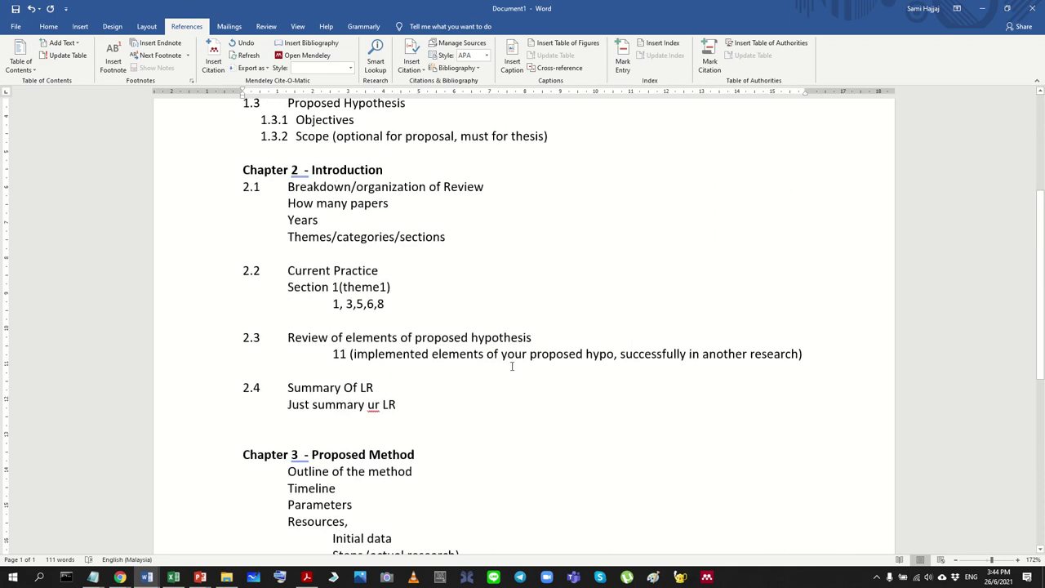
scroll(511, 367, up, 3)
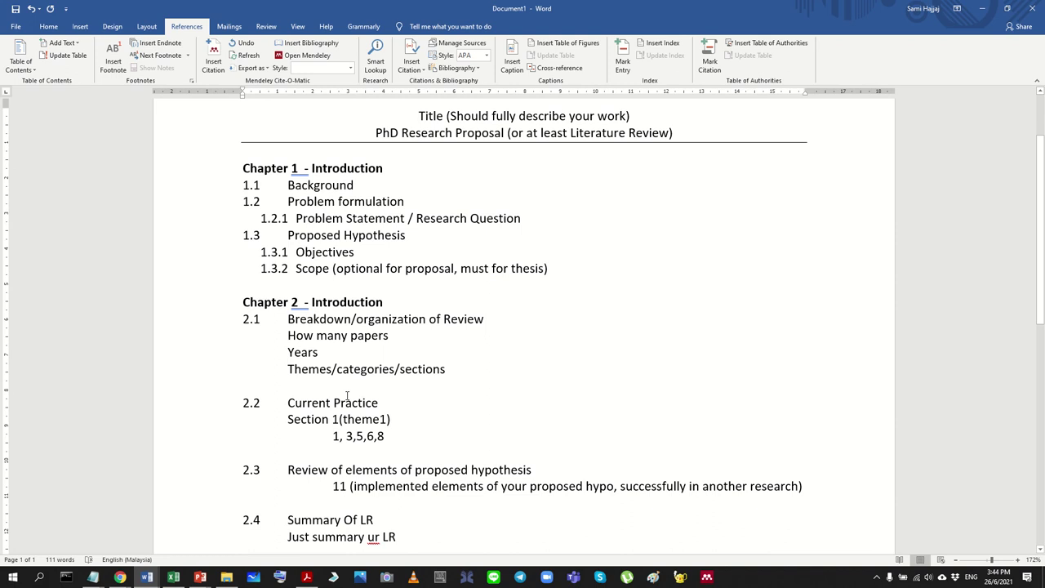
scroll(347, 397, down, 7)
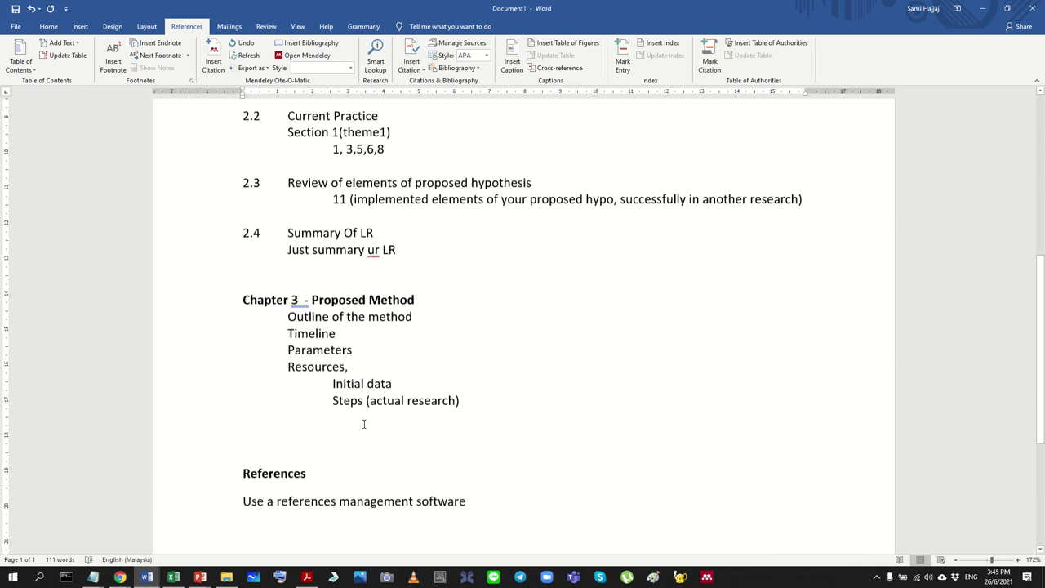
scroll(374, 422, up, 7)
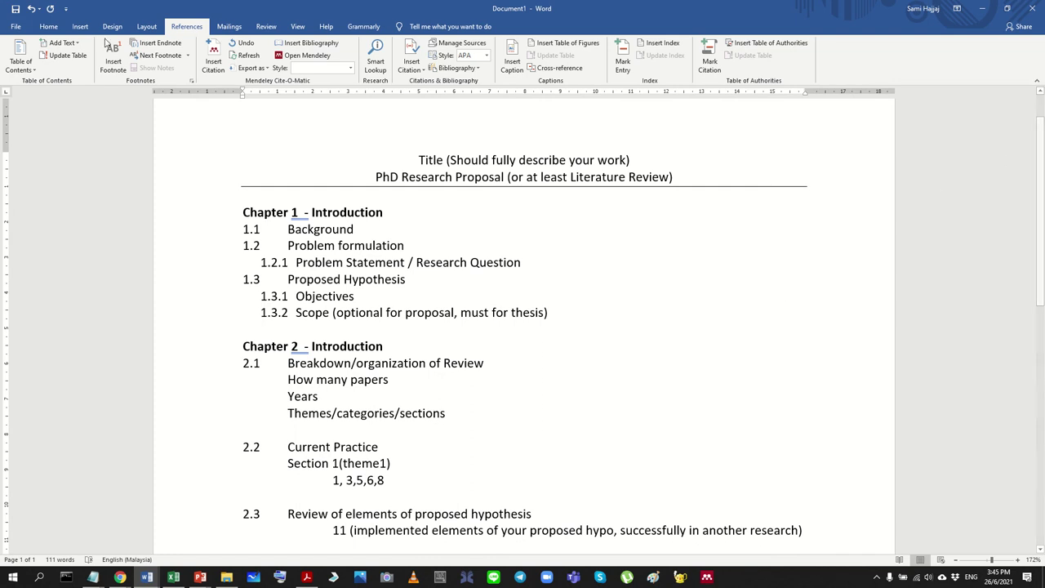
Step: Remove the extra blank lines between the Chapter 3 outline and the References heading
click(48, 26)
scroll(436, 290, down, 3)
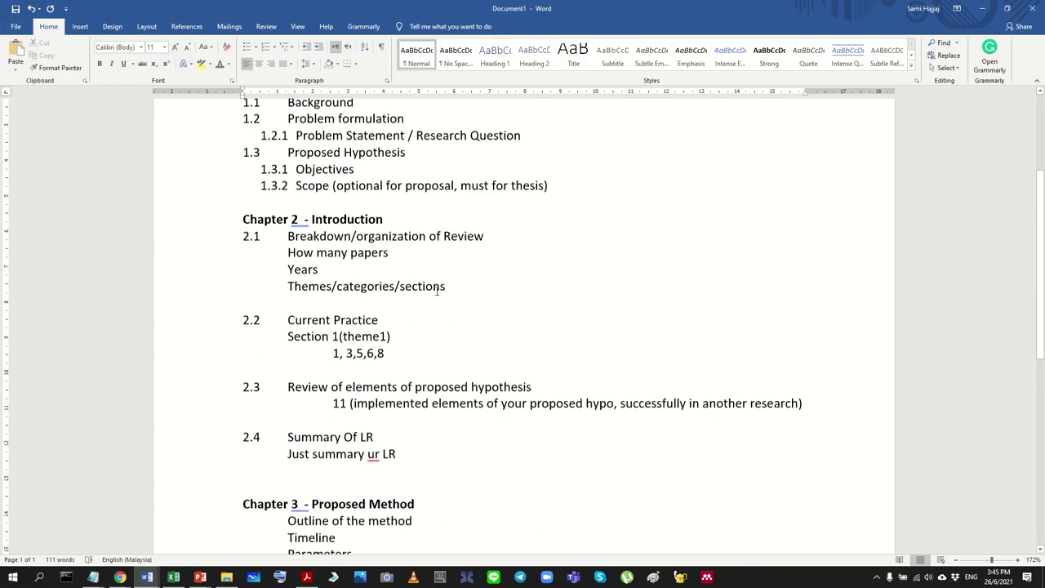
ctrl+scroll(595, 319, down, 9)
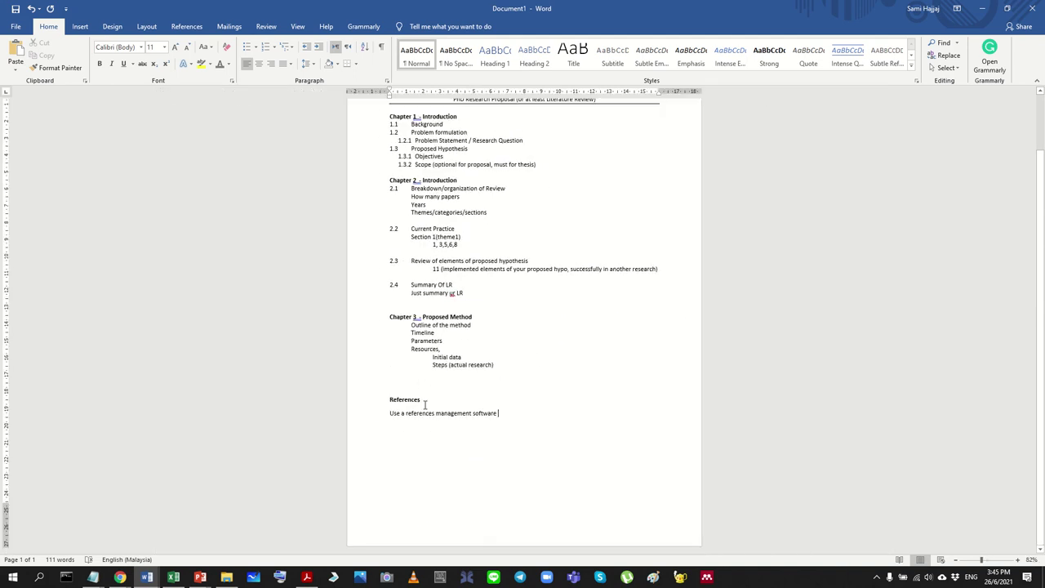
ctrl+scroll(436, 406, down, 2)
click(436, 415)
click(437, 408)
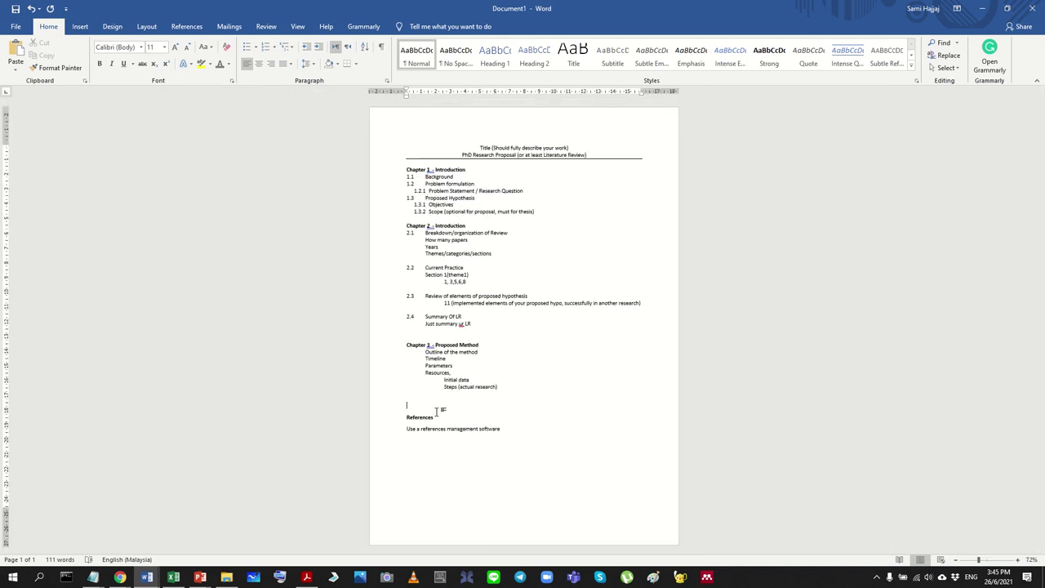
key(BackSpace)
key(BackSpace)
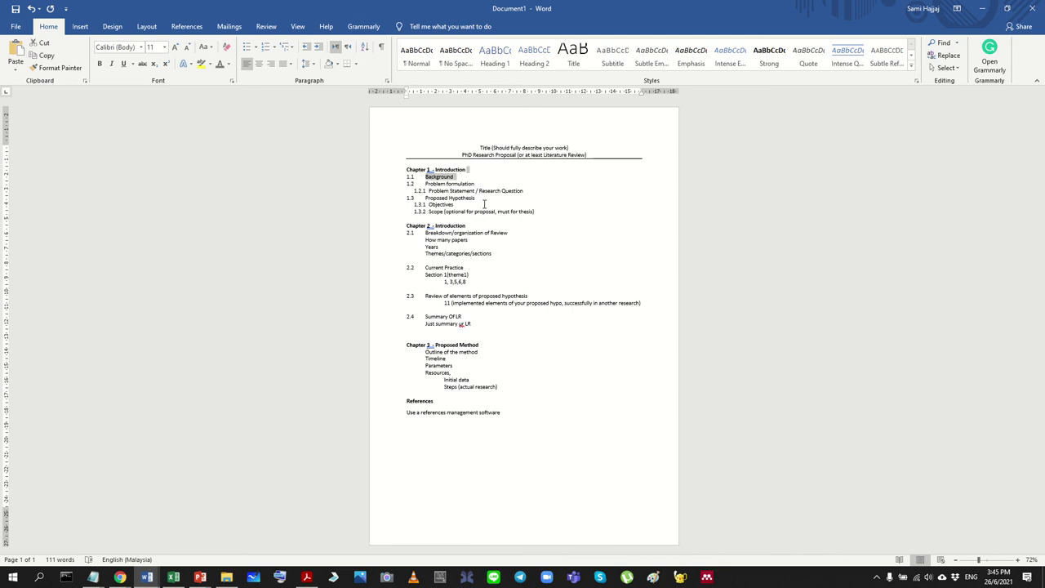
Step: Review the Chapter 1 outline, from the problem statement and objectives to the optional scope entry
click(550, 202)
ctrl+scroll(551, 202, up, 10)
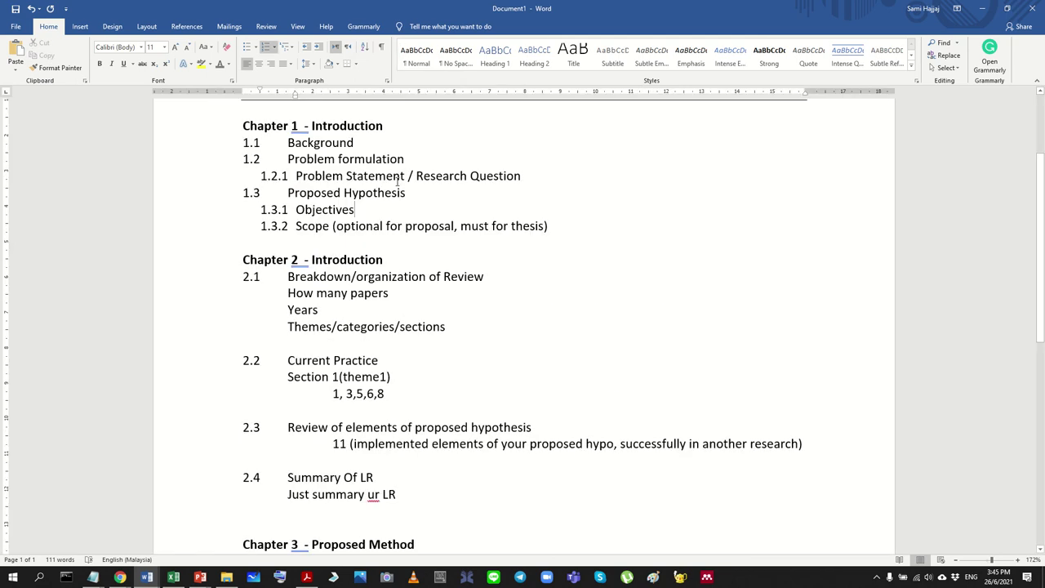
click(553, 181)
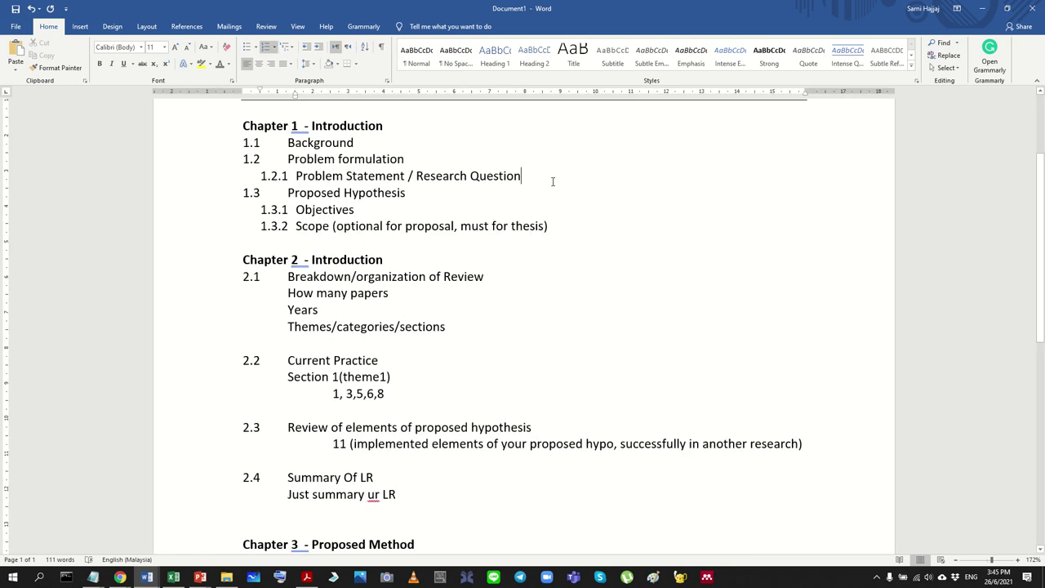
double_click(380, 209)
click(373, 229)
drag(558, 227, 215, 221)
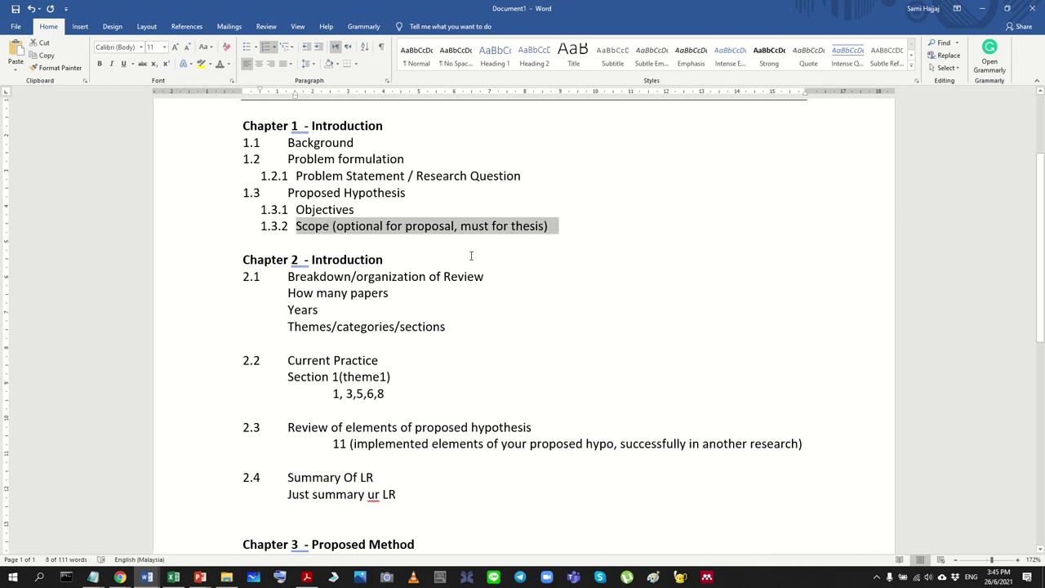
click(445, 278)
Step: Remove the extra space before the dash in the Chapter 2 and Chapter 1 headings
click(304, 259)
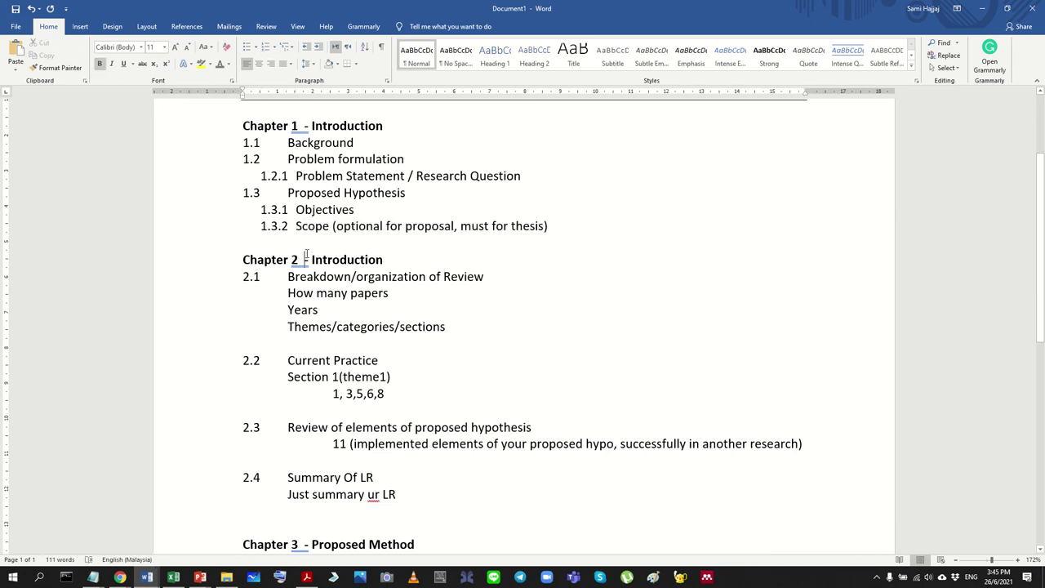
key(BackSpace)
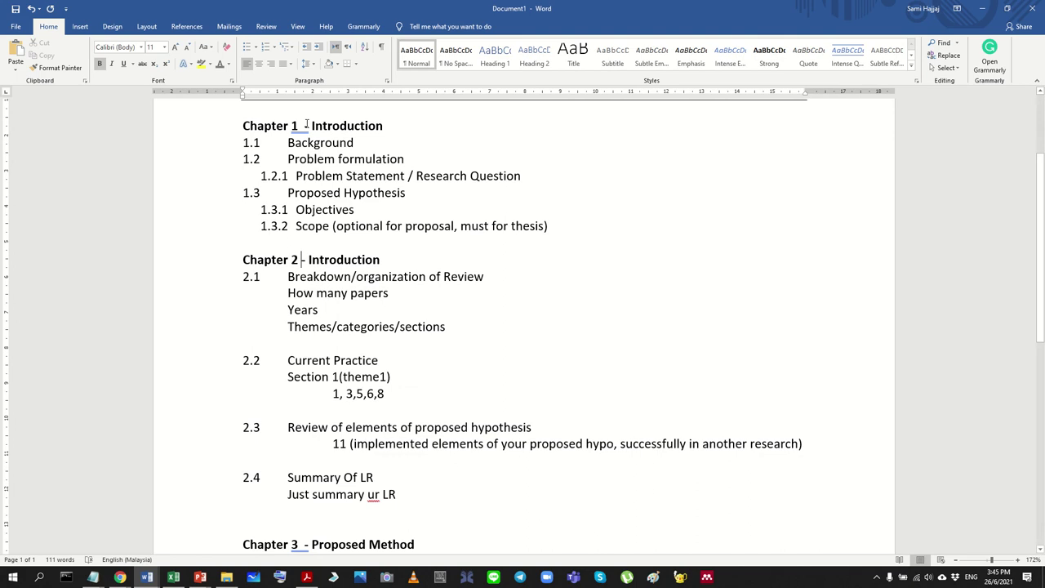
click(306, 121)
key(BackSpace)
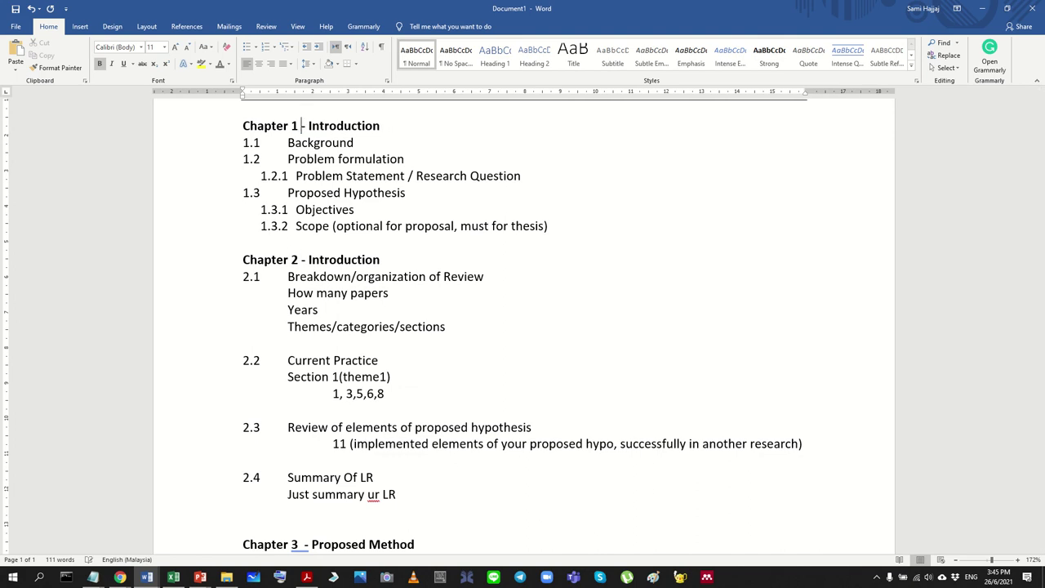
key(Down)
key(Down)
Step: Replace "Introduction" in the Chapter 2 heading with "Literature Review (IN YOUR OWN WORDS)"
click(376, 210)
double_click(370, 259)
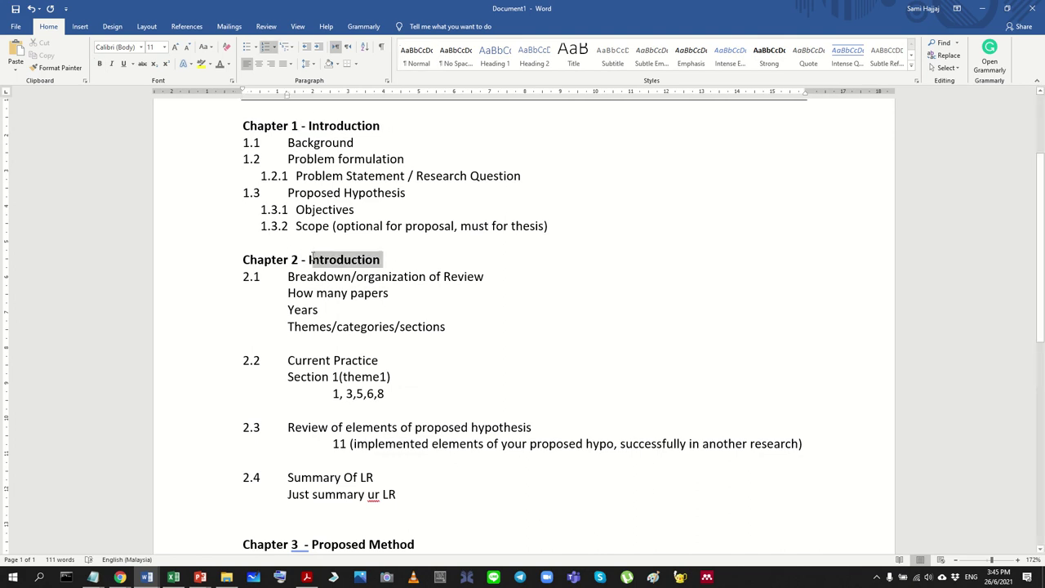
text(Literature )
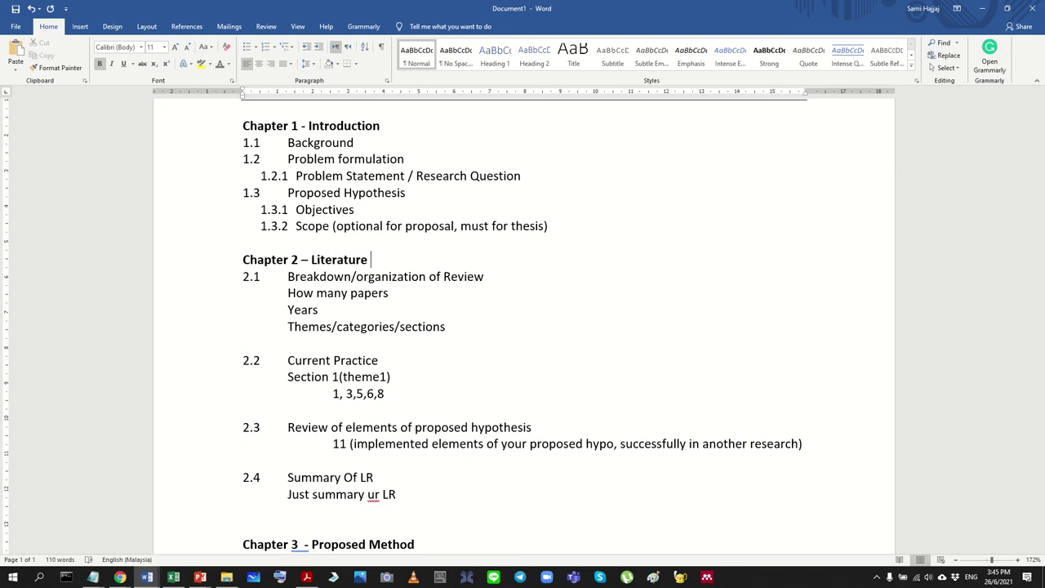
text(Review )
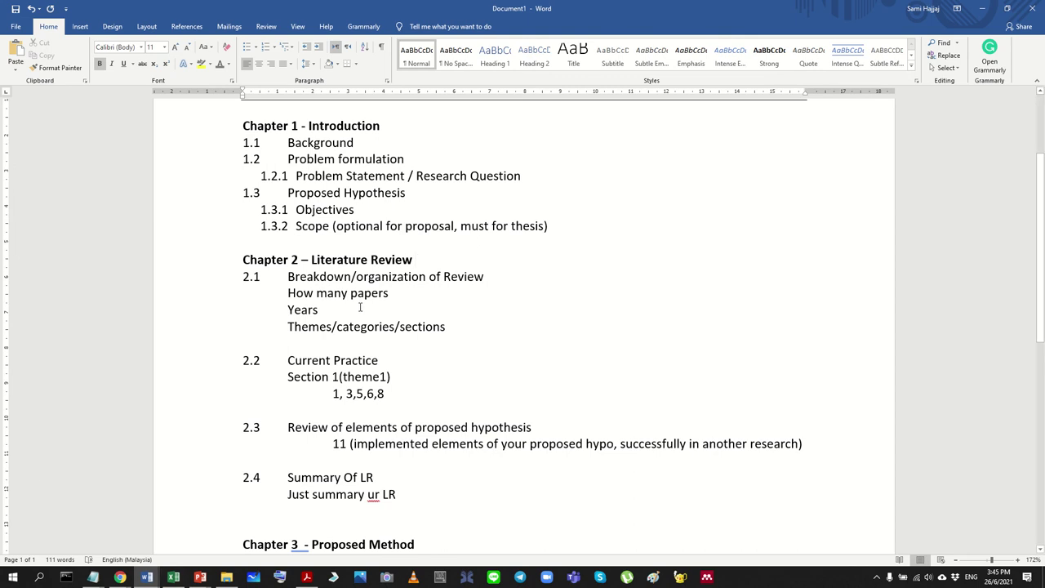
text(())
key(BackSpace)
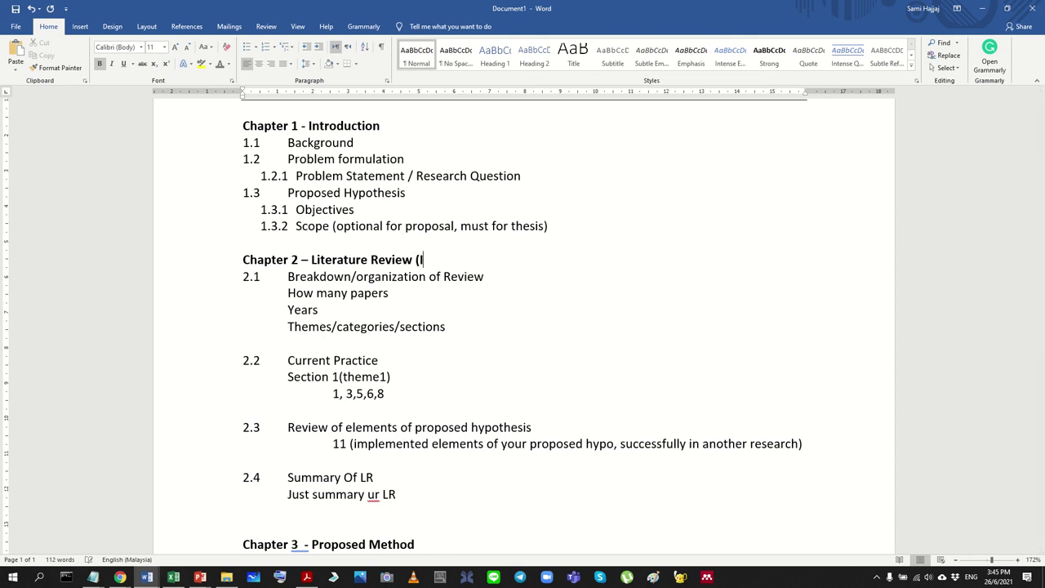
text(IN YOUR OWN WORDS))
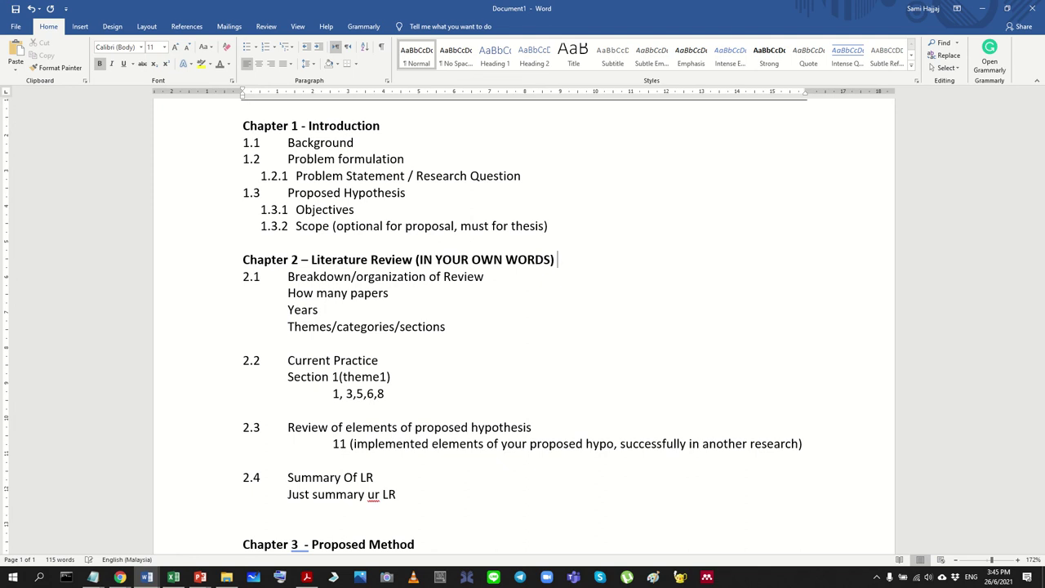
Step: Switch to the PhD MileStones workbook in Excel, examine the LR Table's summary columns and the LR Analysis sheet, and return to the Word outline
click(173, 577)
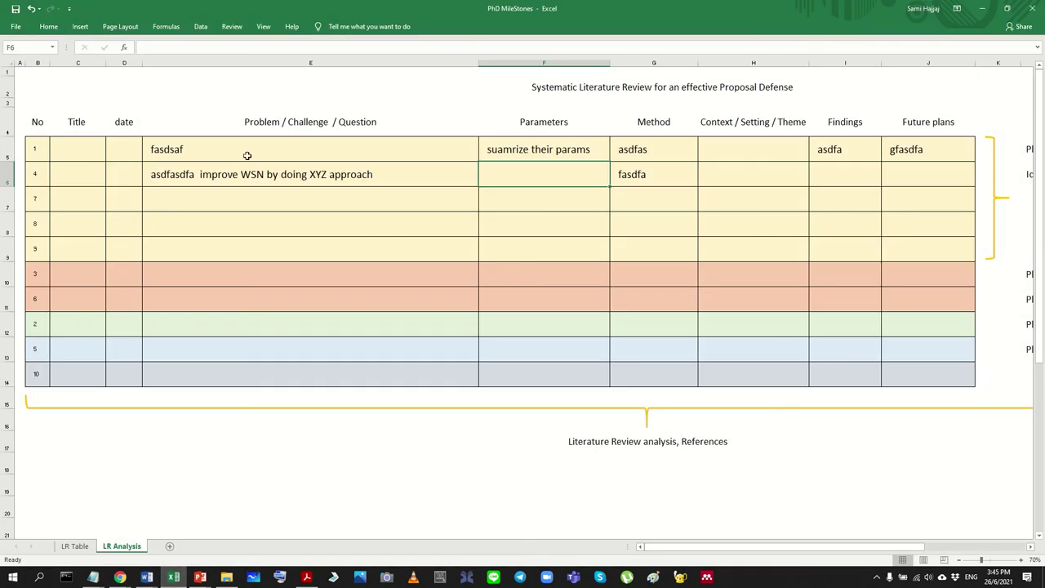
click(74, 546)
drag(151, 147, 661, 397)
scroll(660, 397, up, 2)
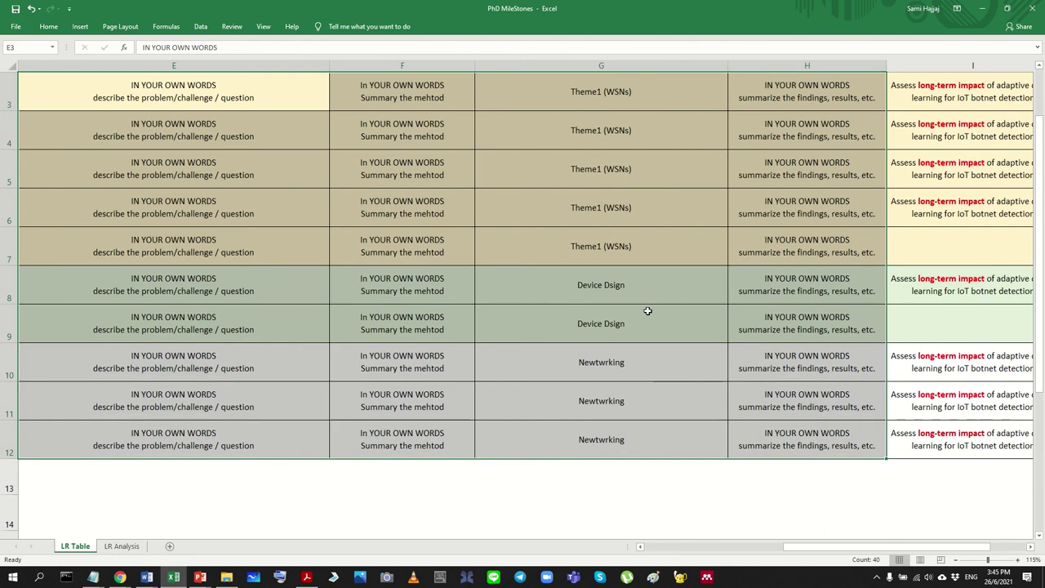
scroll(648, 311, up, 1)
click(647, 310)
click(123, 546)
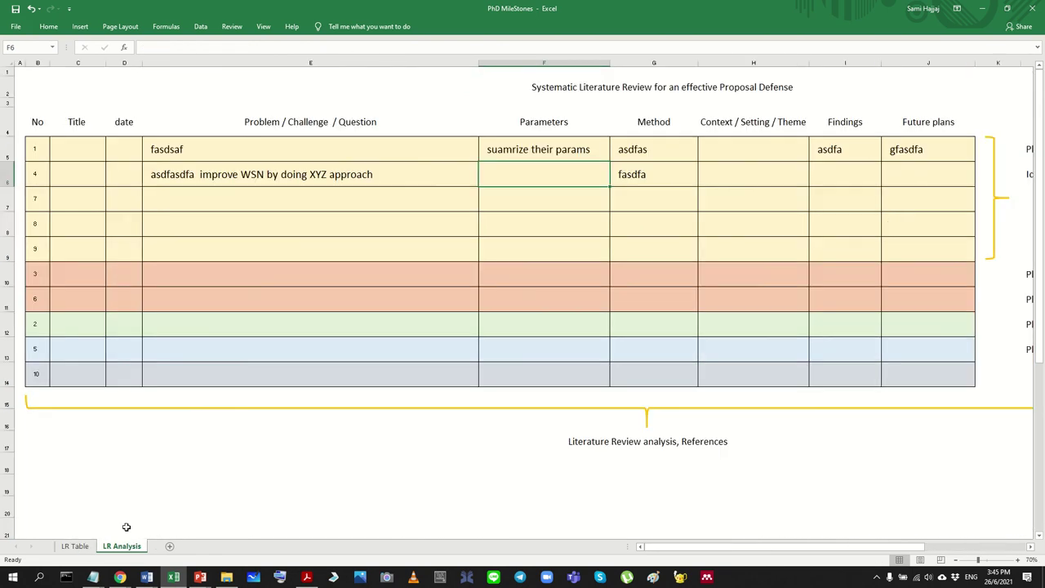
click(292, 231)
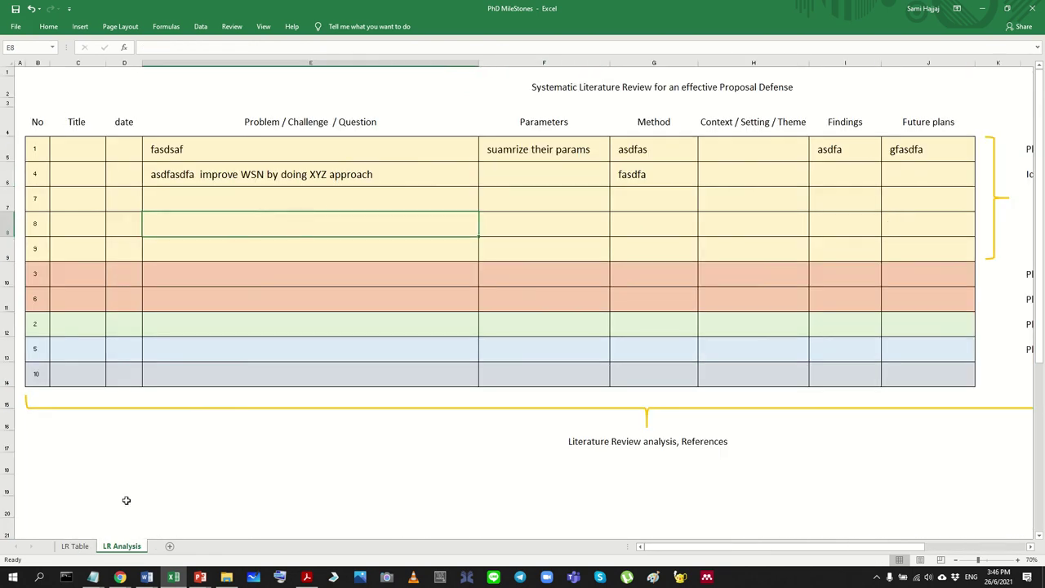
click(983, 8)
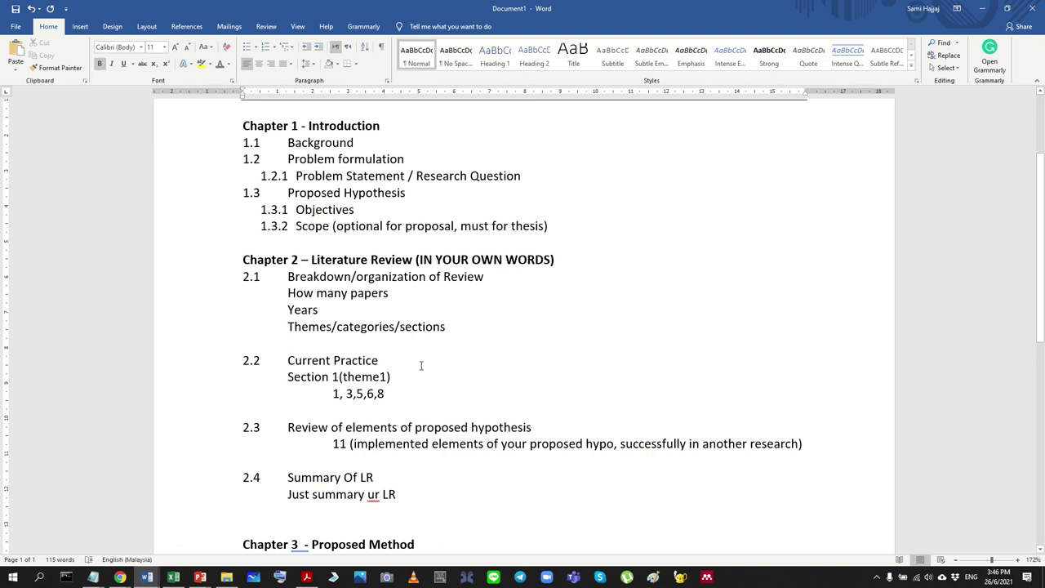
Step: Remove the extra space before the dash in the Chapter 3 heading
scroll(421, 366, down, 3)
drag(437, 412, 223, 411)
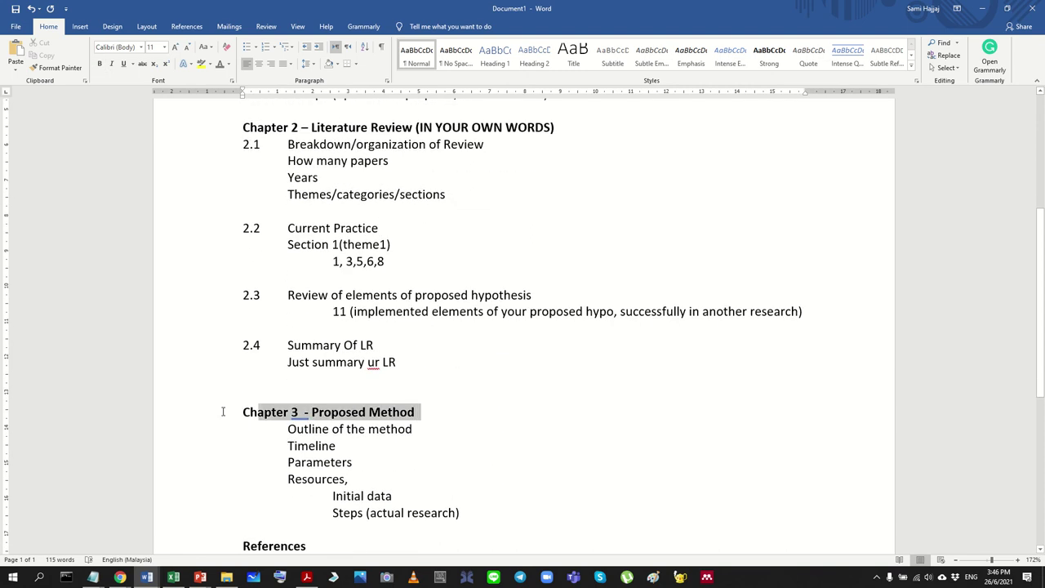
click(286, 413)
key(Delete)
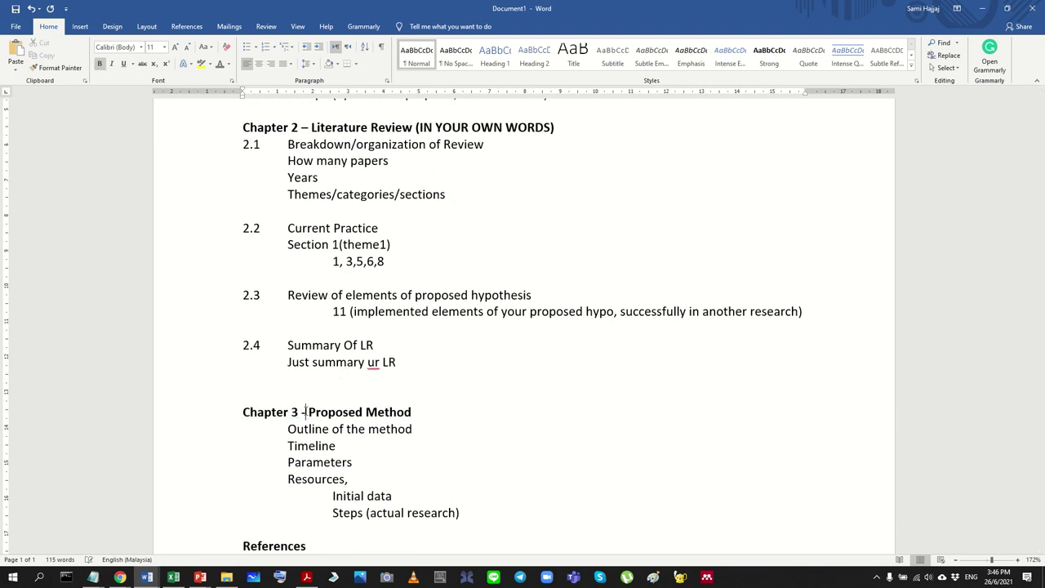
Step: Change "Method" to "Methodology" in the Chapter 3 heading
key(Down)
key(Right)
key(Home)
key(Left)
text(ology)
key(ctrl+s)
key(Escape)
scroll(311, 332, down, 3)
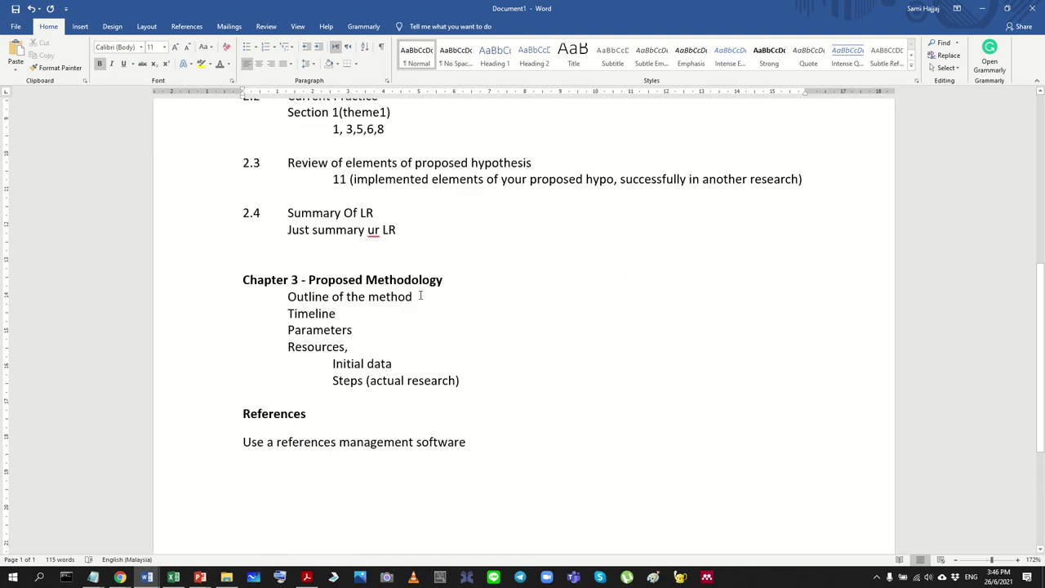
Step: Try the Chapter 3 heading without the word "Proposed" and undo the removal
click(409, 363)
drag(364, 280, 308, 281)
key(BackSpace)
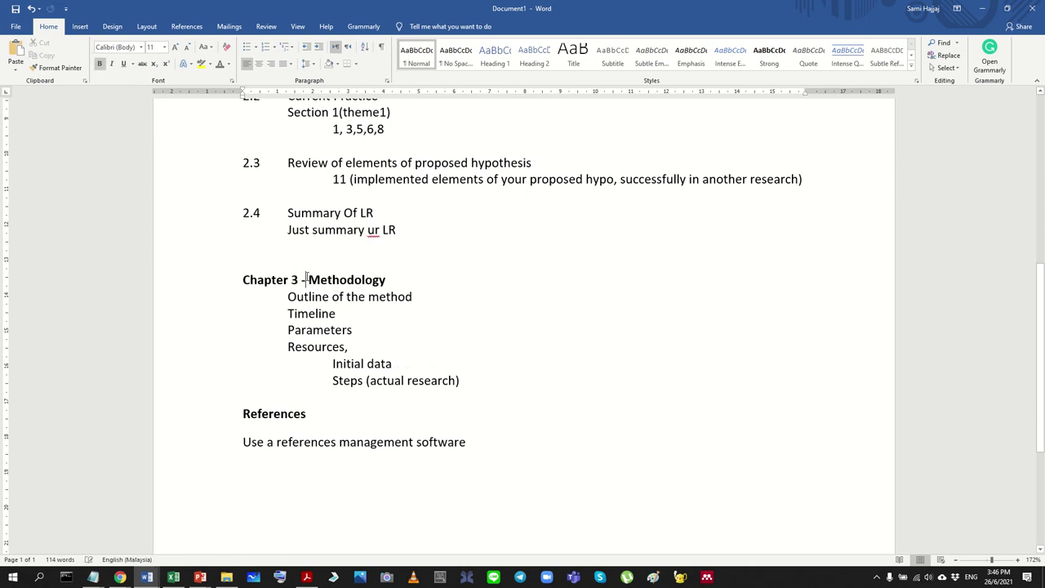
key(ctrl+z)
Step: Review the whole proposal outline on a full page, from the title to the References section
key(Down)
key(Down)
key(Down)
key(Down)
key(Down)
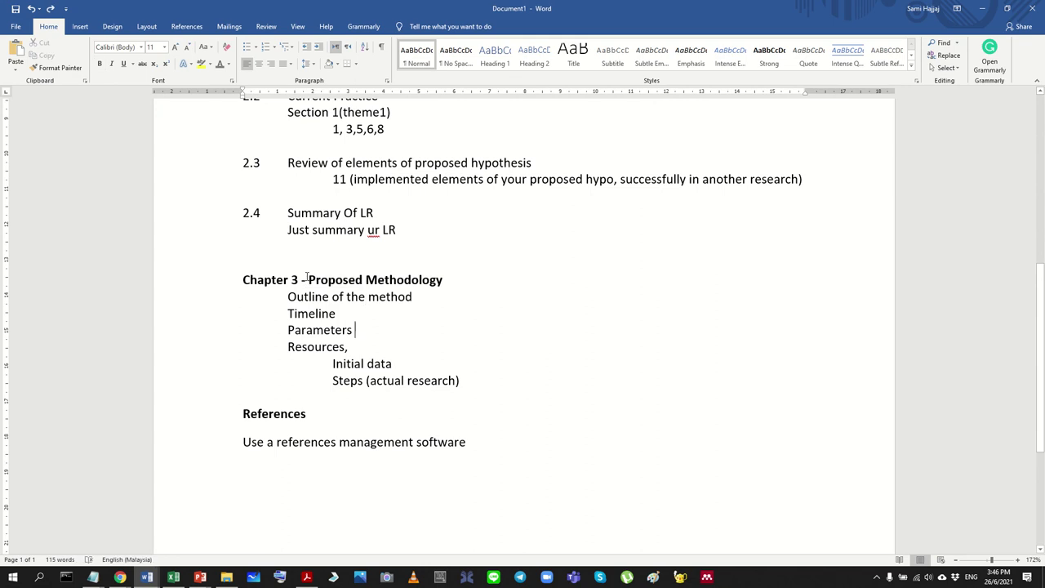
ctrl+scroll(355, 327, down, 11)
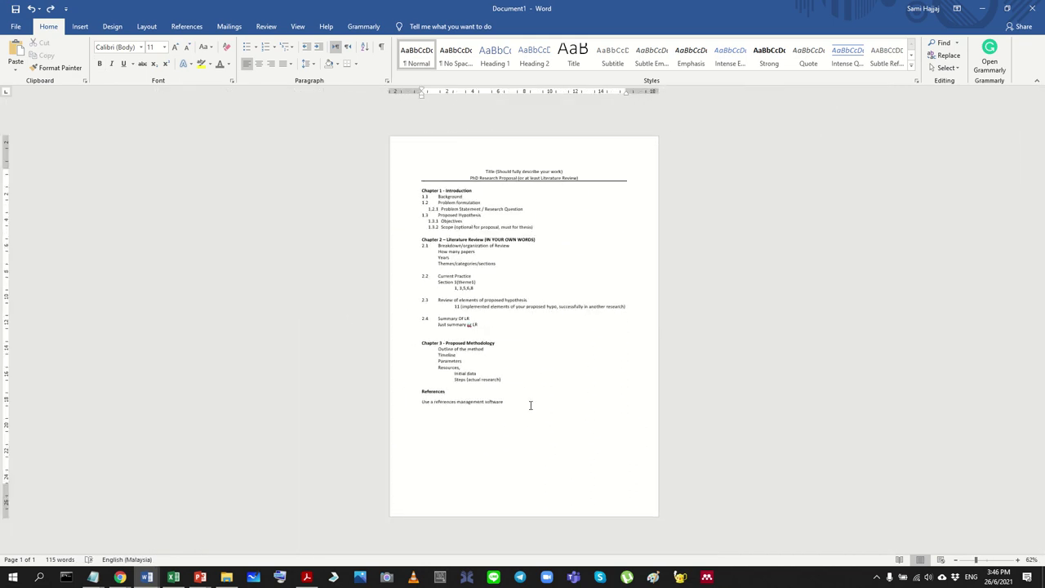
key(ctrl+a)
click(645, 406)
Step: Show the literature review workflow diagram in the Cycle document, and switch to the LR Analysis sheet in Excel
mouse_move(143, 579)
mouse_move(152, 578)
click(202, 539)
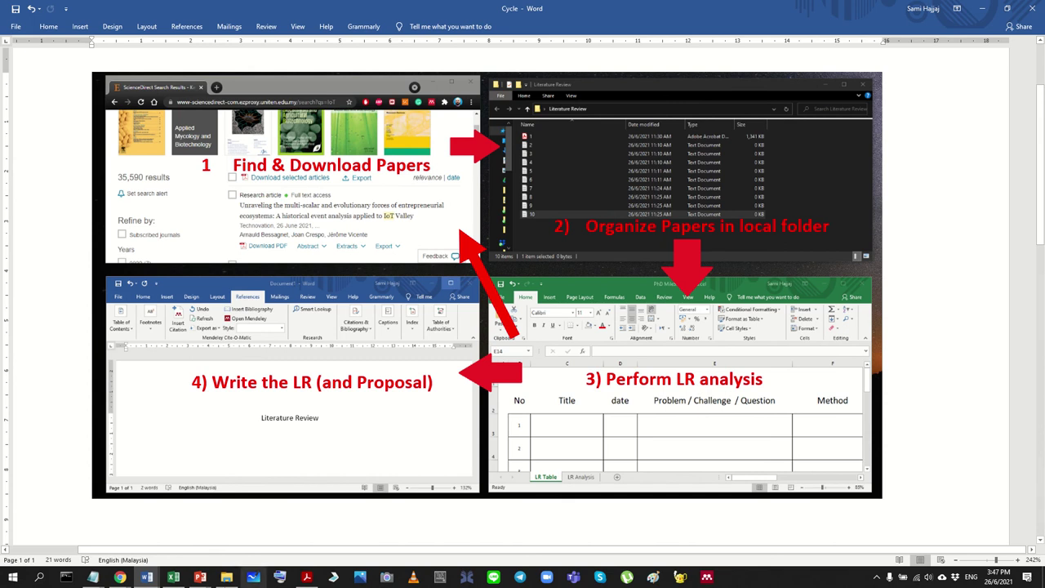
click(175, 578)
scroll(506, 419, down, 1)
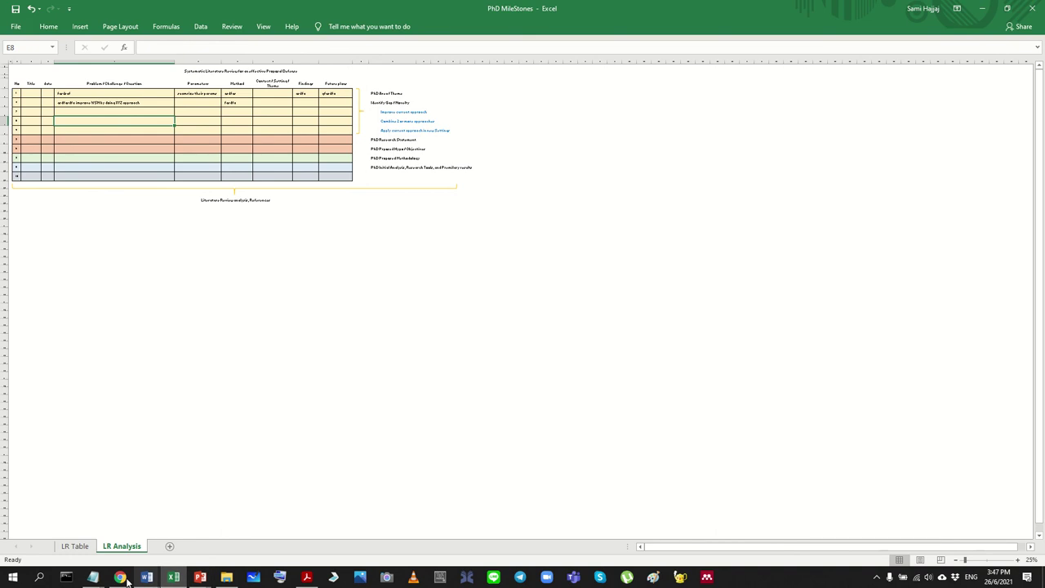
Step: Switch to ScienceDirect in Chrome and look through the "IoT review paper" search results
mouse_move(120, 578)
click(187, 547)
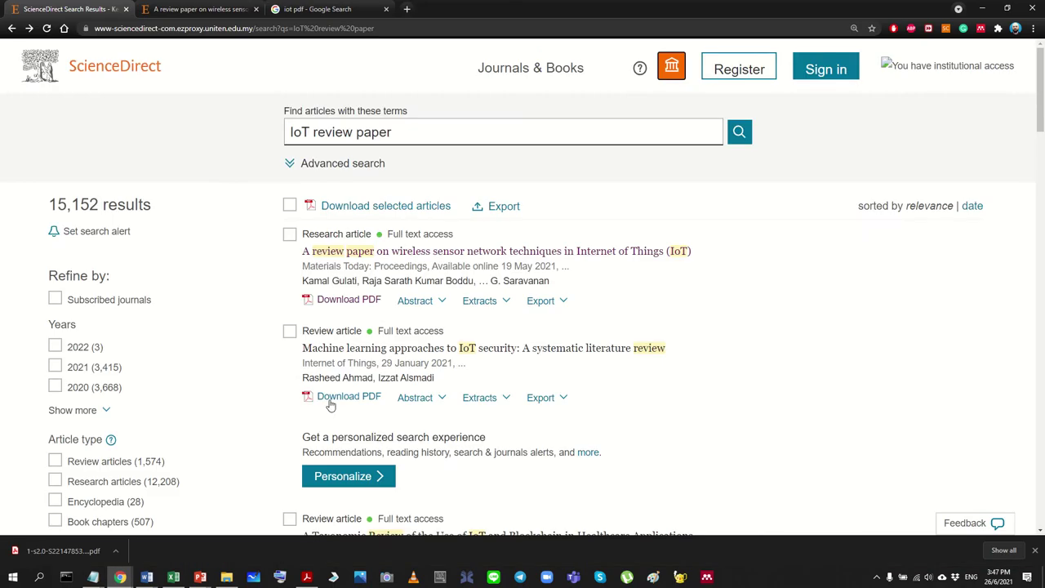
scroll(384, 242, down, 3)
scroll(388, 262, up, 3)
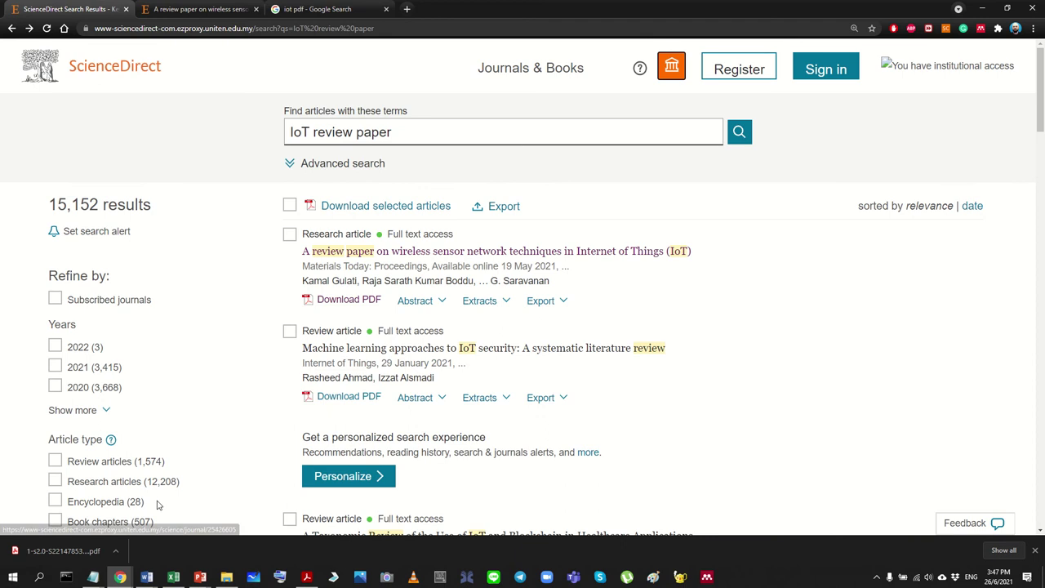
Step: Switch to File Explorer, look at the theme folders inside the Literature Review folder, and put the window away
click(228, 578)
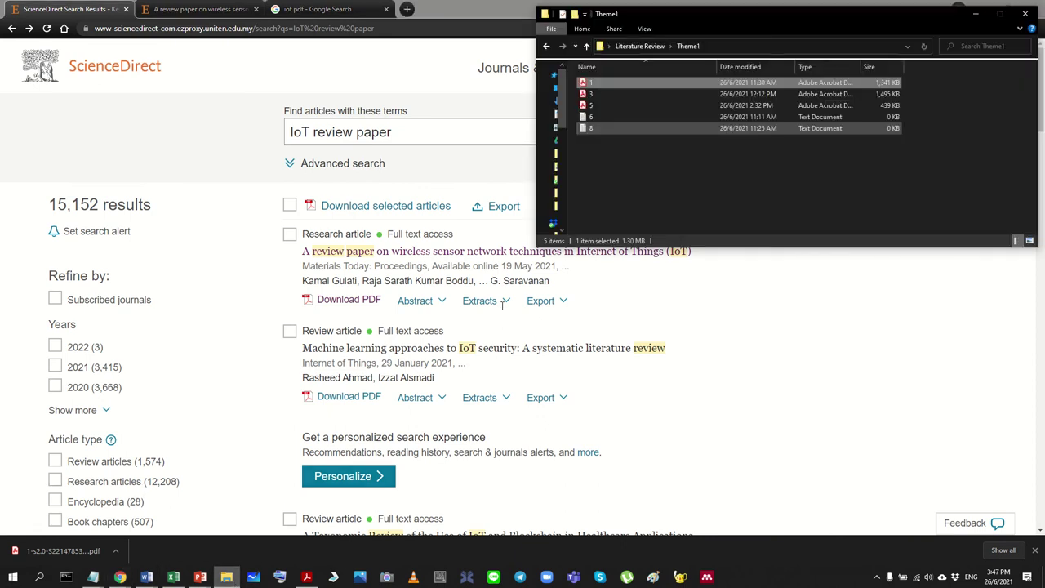
click(547, 46)
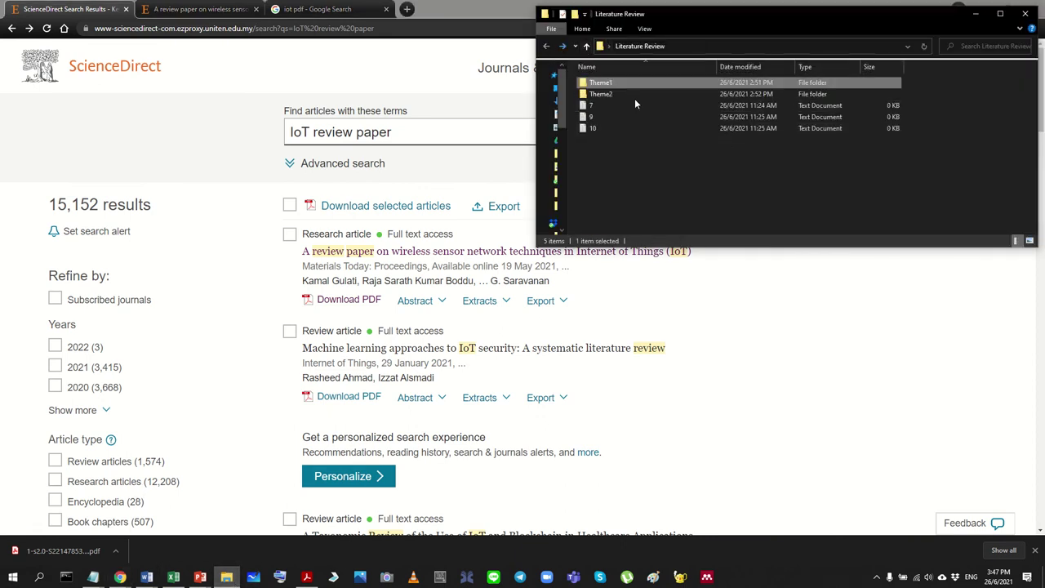
click(668, 169)
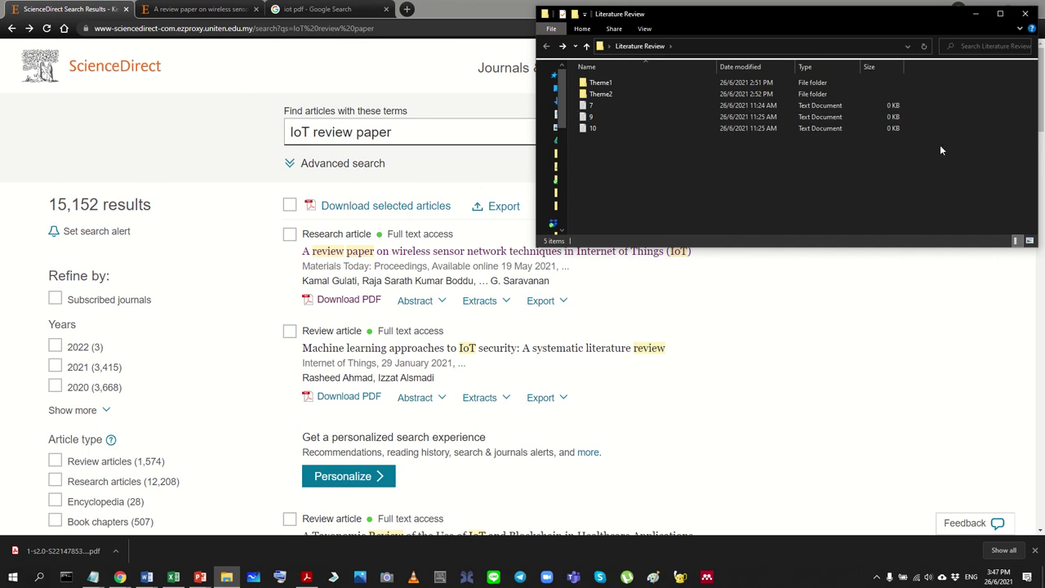
click(975, 17)
Step: Switch back to Excel and examine the literature review table on the LR Analysis sheet at a readable size
click(173, 577)
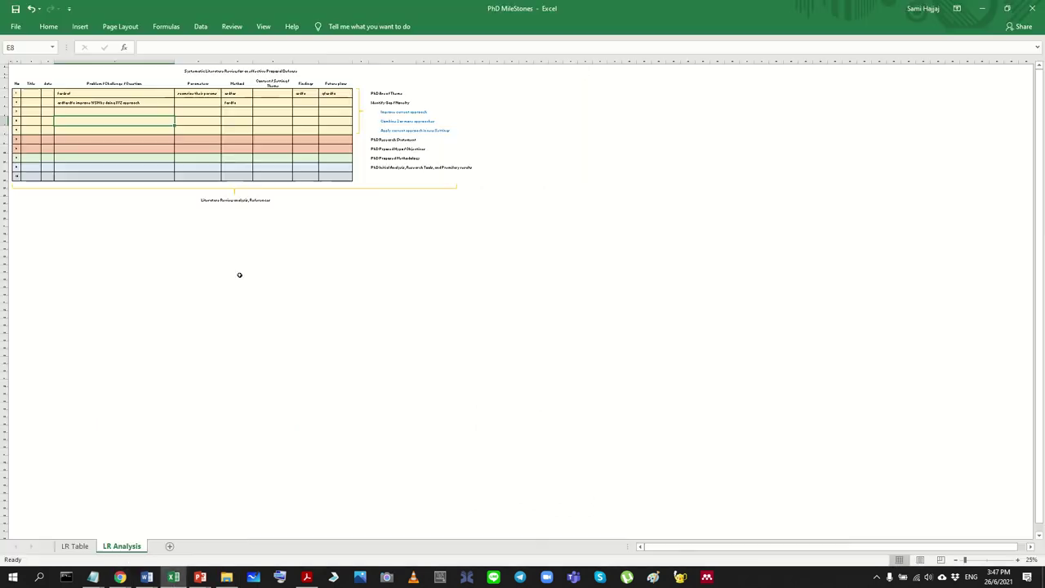
scroll(261, 246, up, 7)
scroll(280, 286, down, 5)
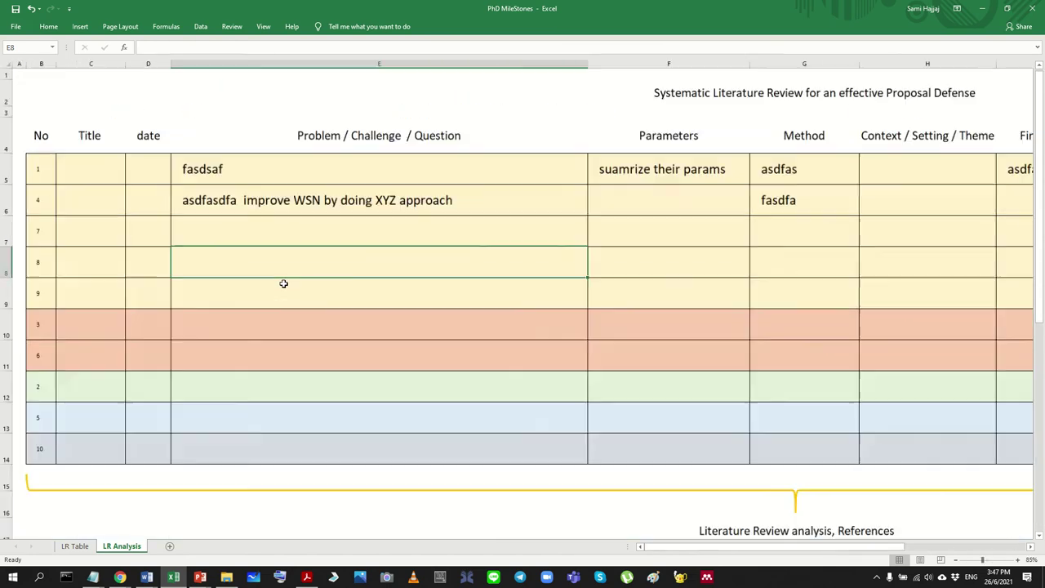
Step: Compare the LR Table sheet's paper summaries with the LR Analysis sheet, finishing on LR Analysis
click(286, 245)
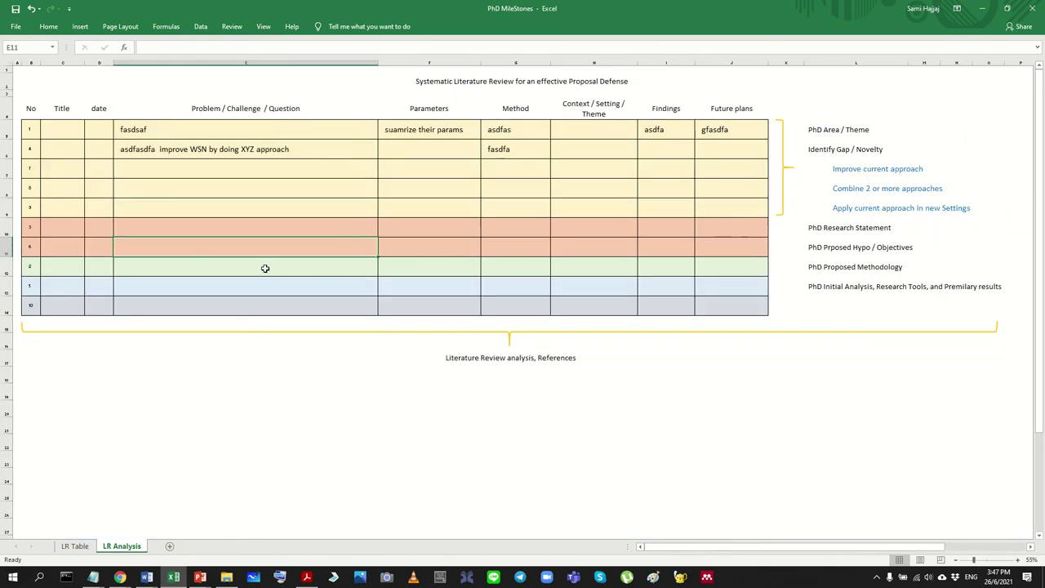
click(72, 547)
click(121, 547)
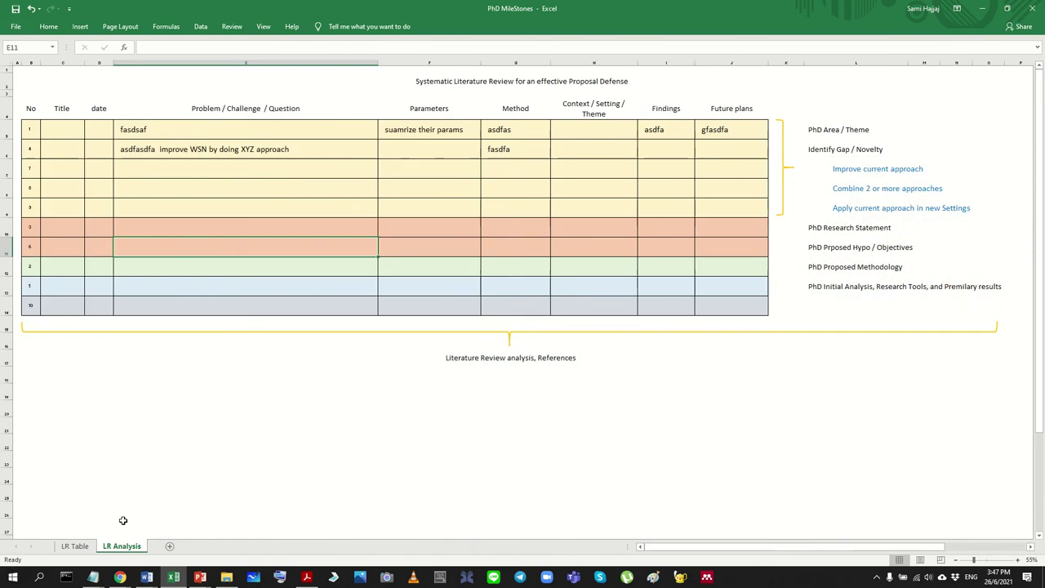
click(75, 547)
scroll(191, 350, down, 1)
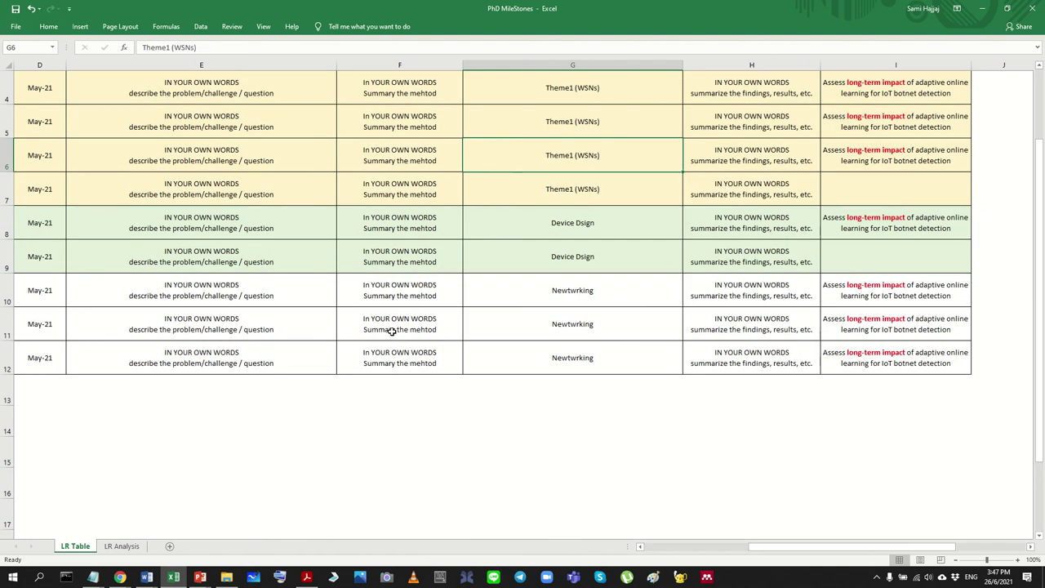
click(121, 547)
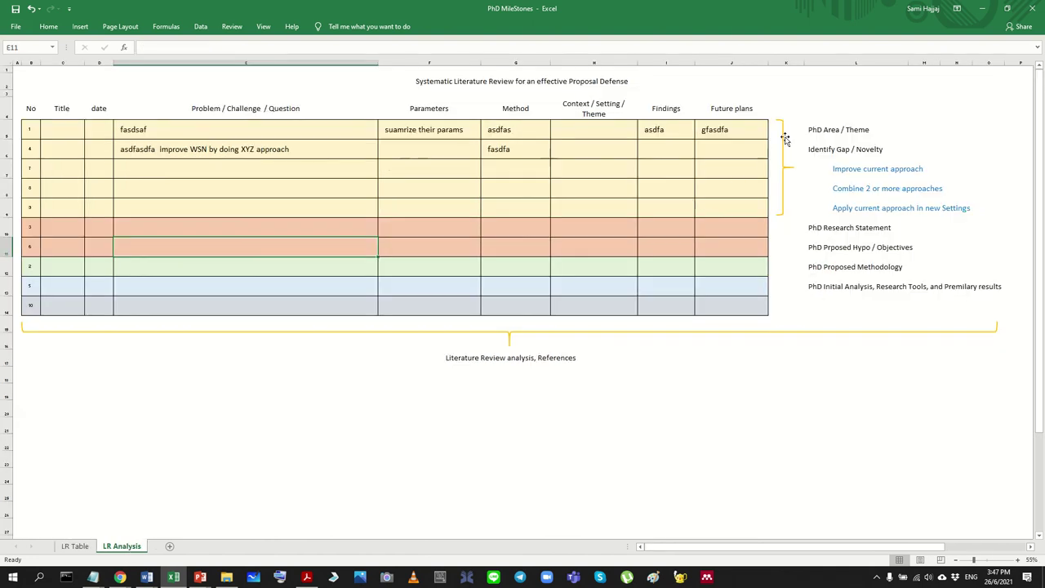
Step: Examine the PhD outcomes beside the analysis table, highlighting Identify Gap / Novelty and its three approaches
drag(784, 136, 913, 361)
scroll(913, 362, up, 3)
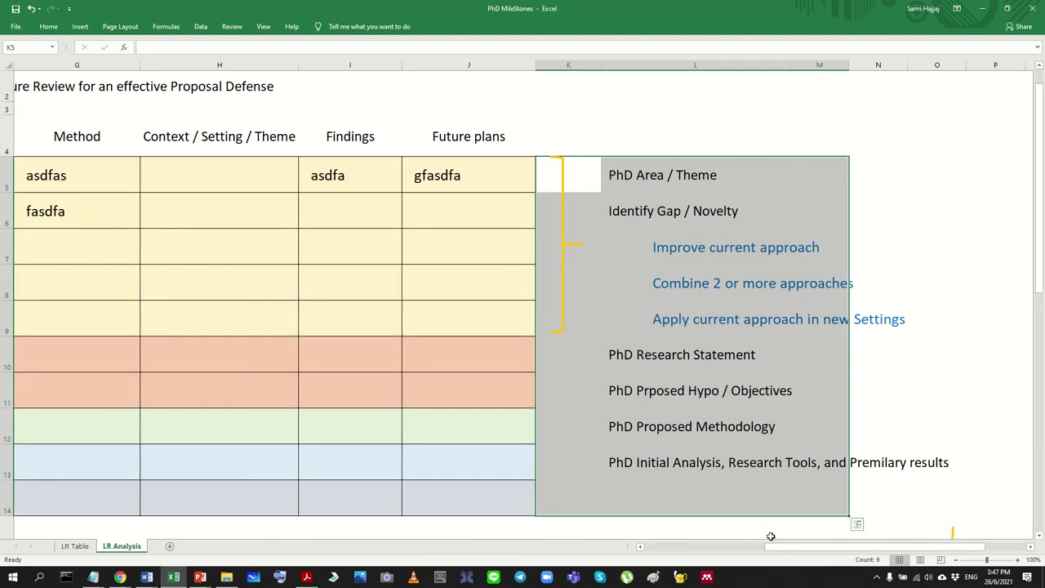
click(626, 225)
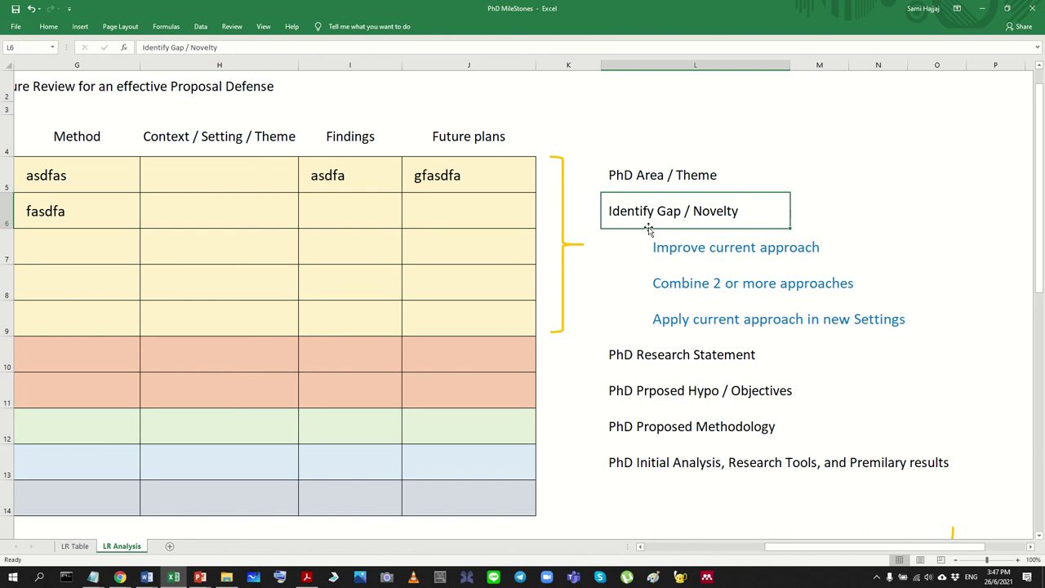
drag(643, 237, 744, 318)
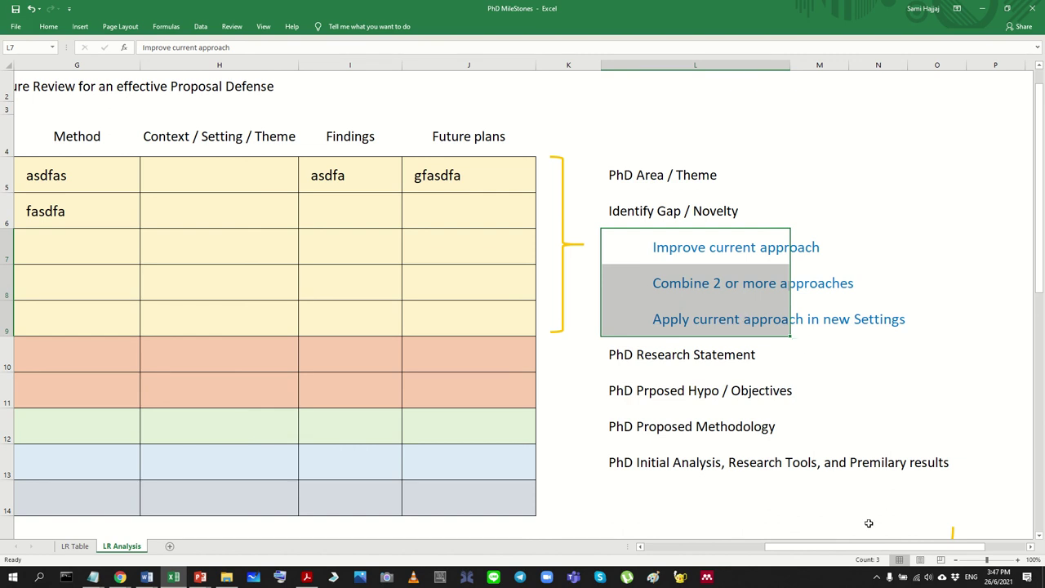
Step: Show the whole LR Analysis sheet and highlight from the Problem / Challenge / Question column across to the PhD outcomes list
drag(839, 550, 718, 550)
scroll(525, 331, down, 3)
scroll(525, 331, up, 3)
ctrl+scroll(544, 325, down, 2)
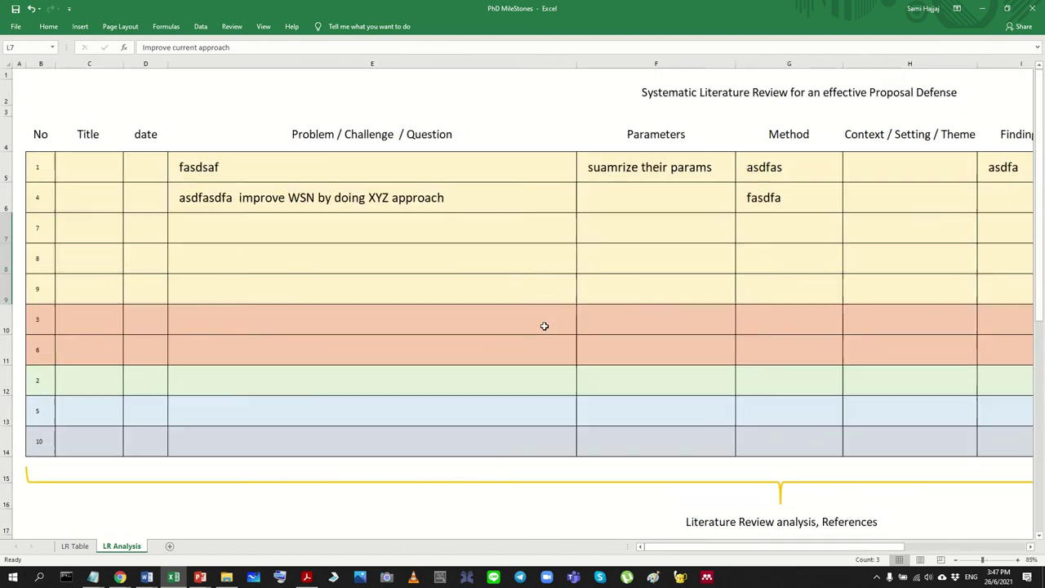
ctrl+scroll(544, 325, down, 3)
drag(176, 115, 932, 372)
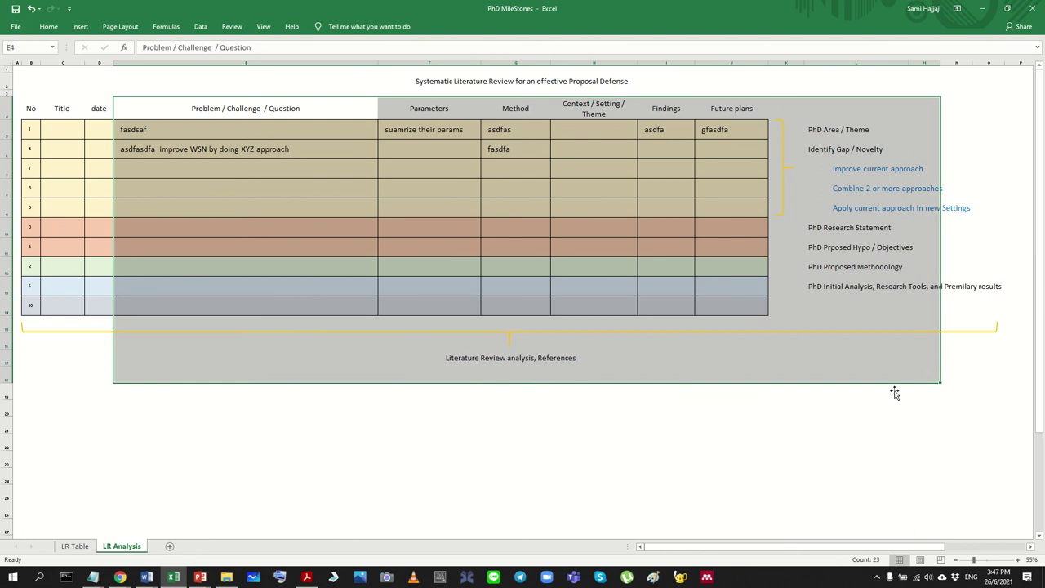
Step: Switch to Document1 in Word, look over the proposal outline and its title lines, and put the window away
click(147, 578)
click(109, 535)
ctrl+scroll(747, 345, up, 5)
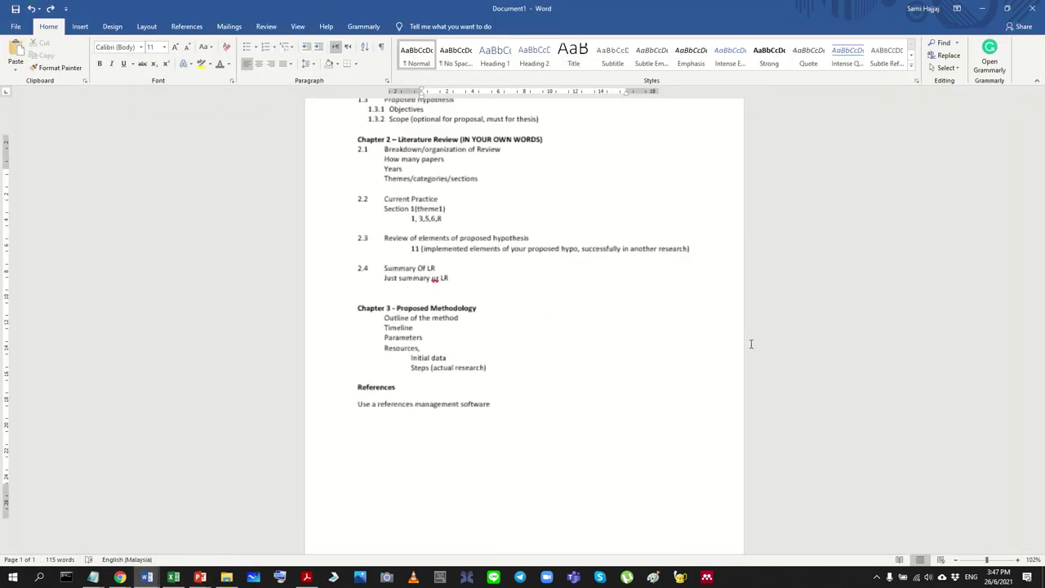
ctrl+scroll(689, 362, up, 3)
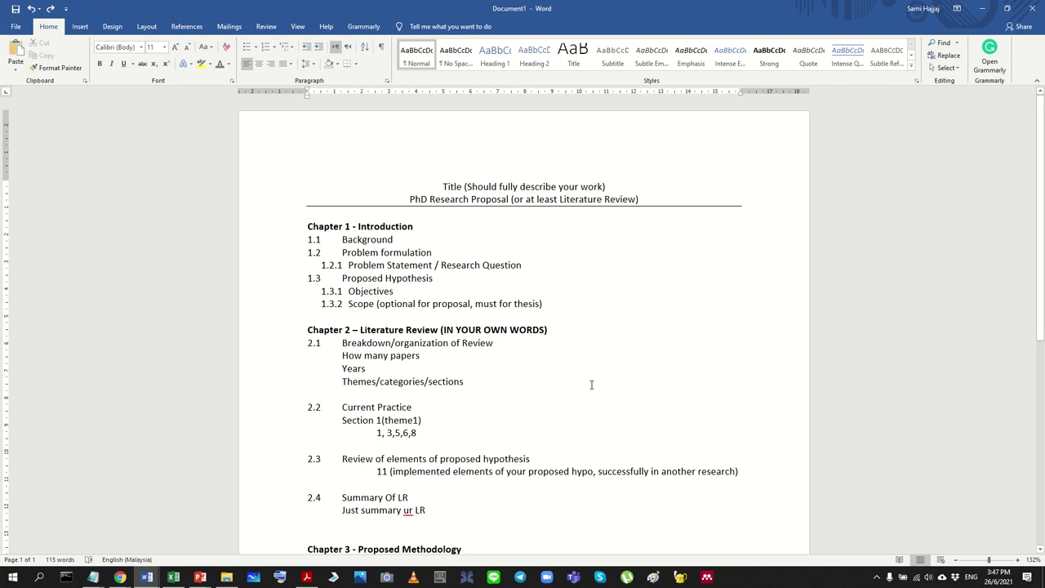
click(678, 197)
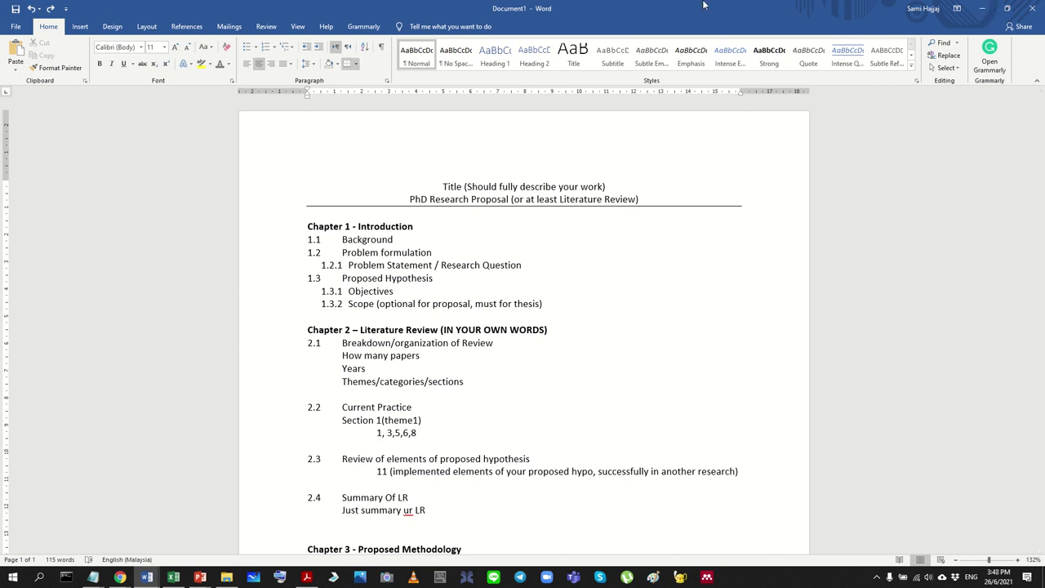
click(982, 9)
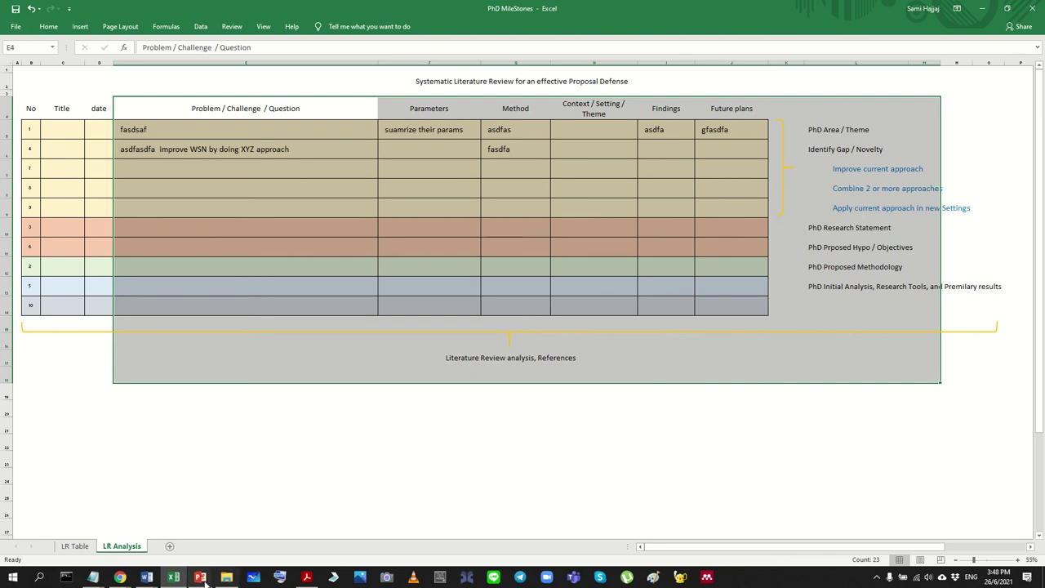
Step: On the LR Analysis sheet, highlight the PhD outcomes from PhD Area / Theme down to the initial analysis and research tools line
mouse_move(200, 578)
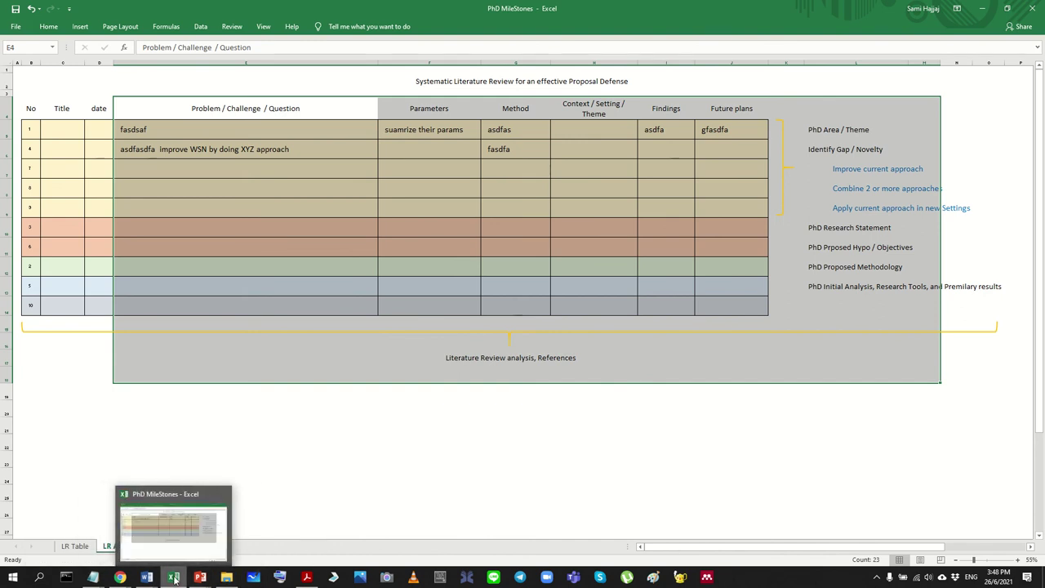
click(393, 412)
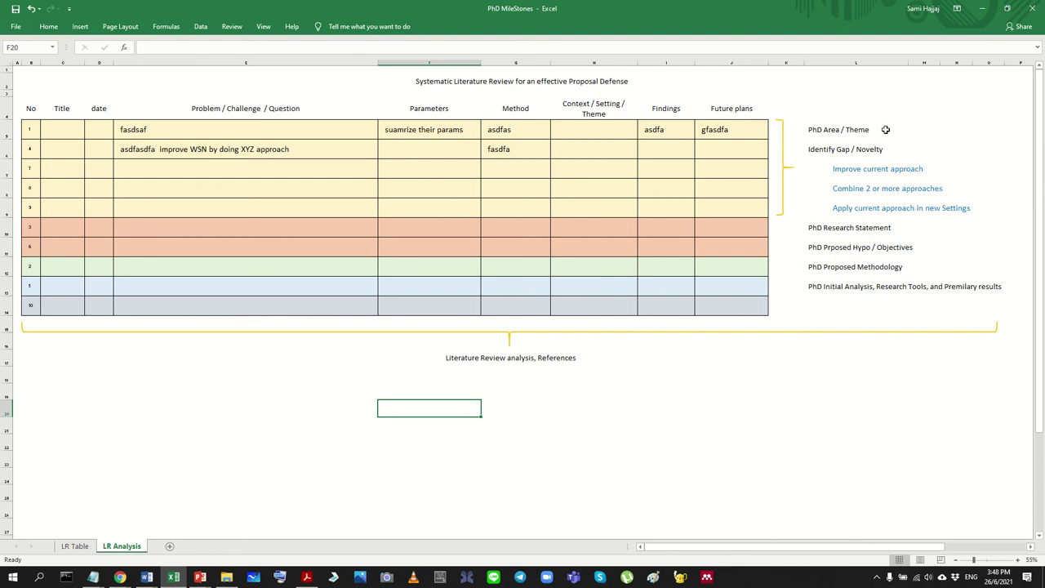
drag(856, 135, 995, 287)
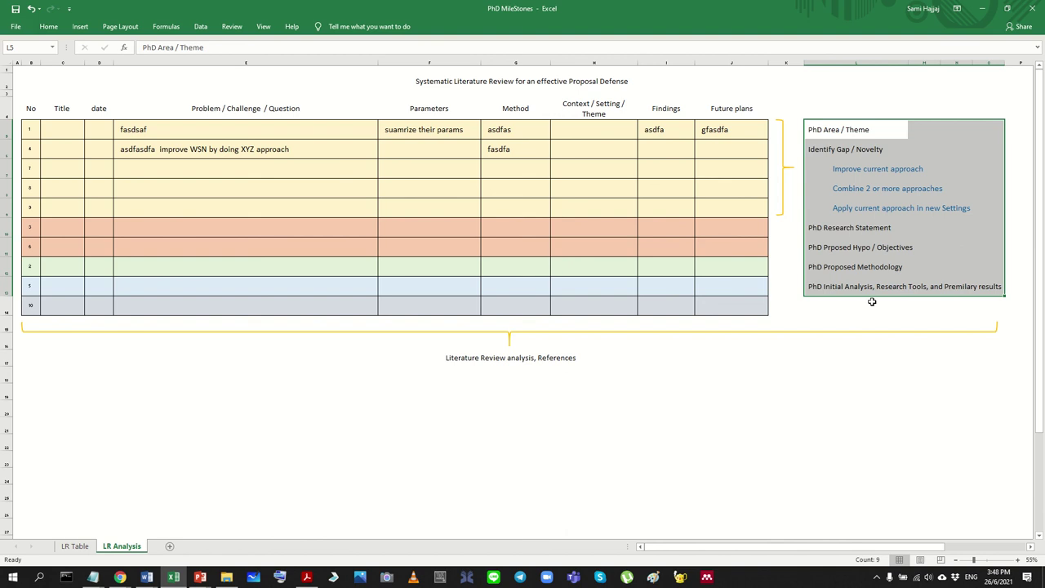
click(866, 341)
drag(819, 136, 947, 342)
click(946, 351)
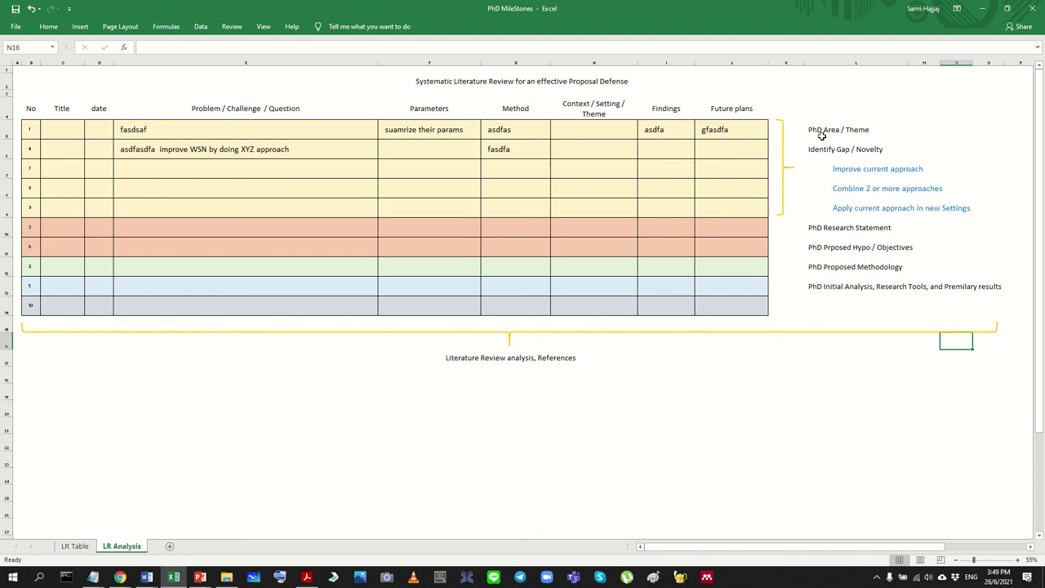
drag(817, 133, 1010, 291)
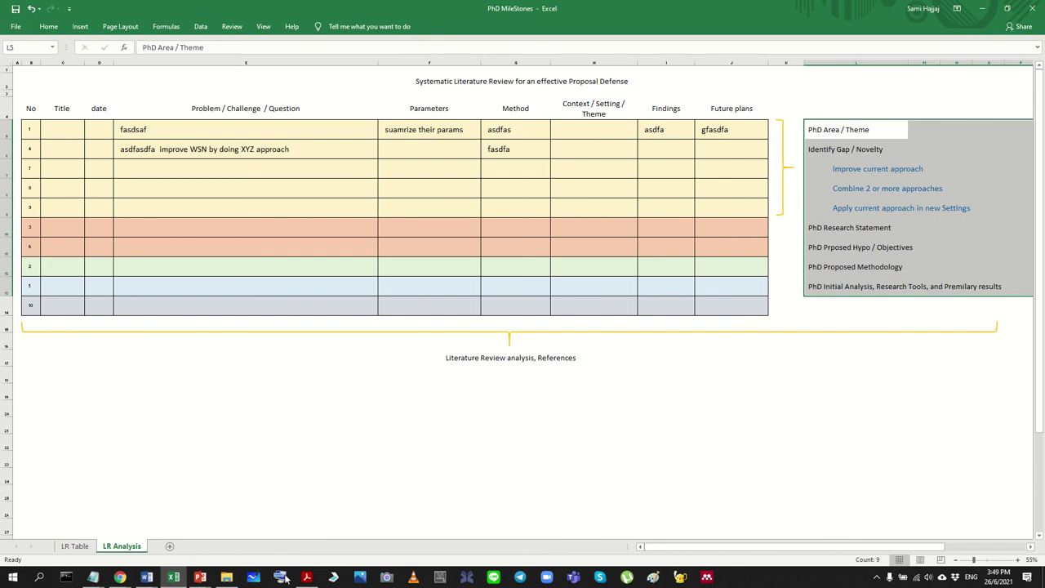
Step: Switch to Document1 in Word and review the Chapter 1 - Introduction sections at a larger size
click(120, 577)
mouse_move(147, 577)
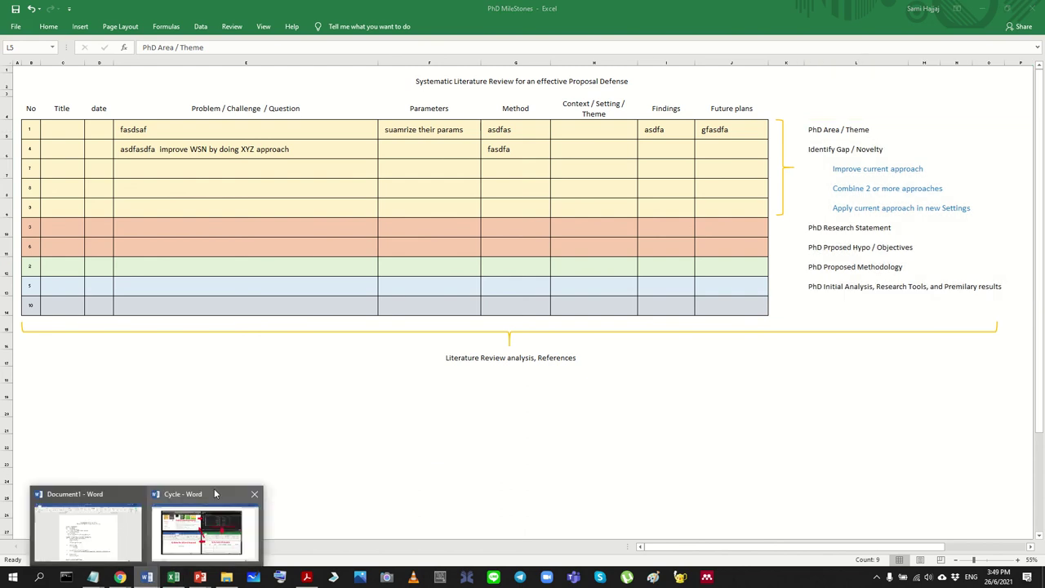
click(85, 531)
scroll(425, 303, down, 2)
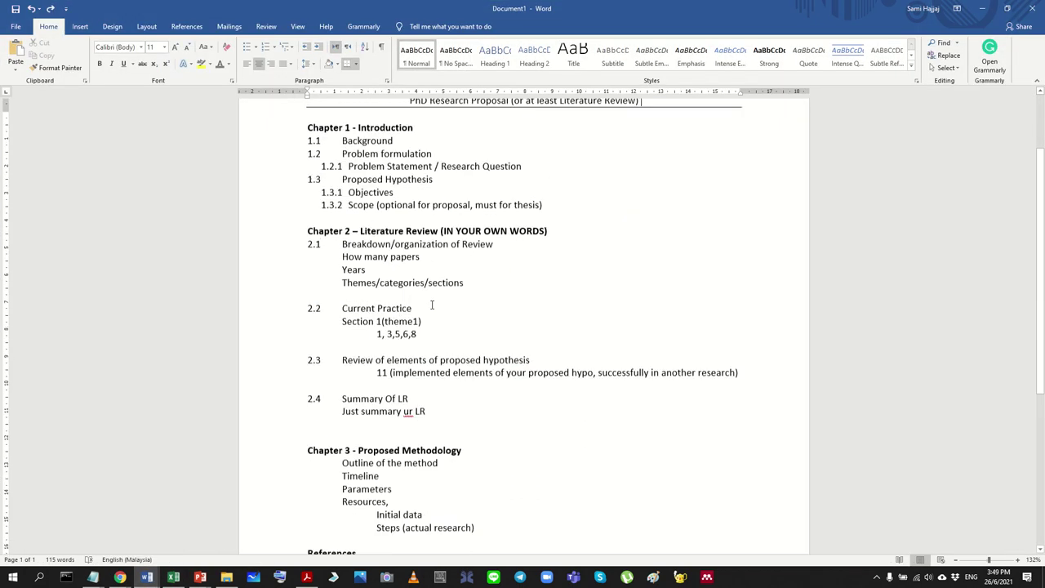
drag(342, 171, 557, 234)
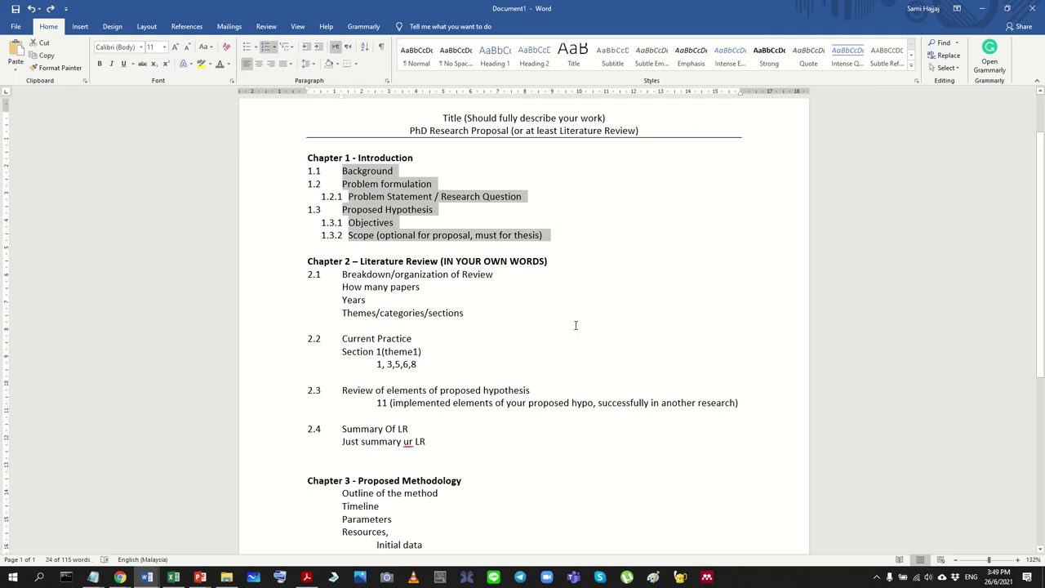
scroll(576, 325, up, 9)
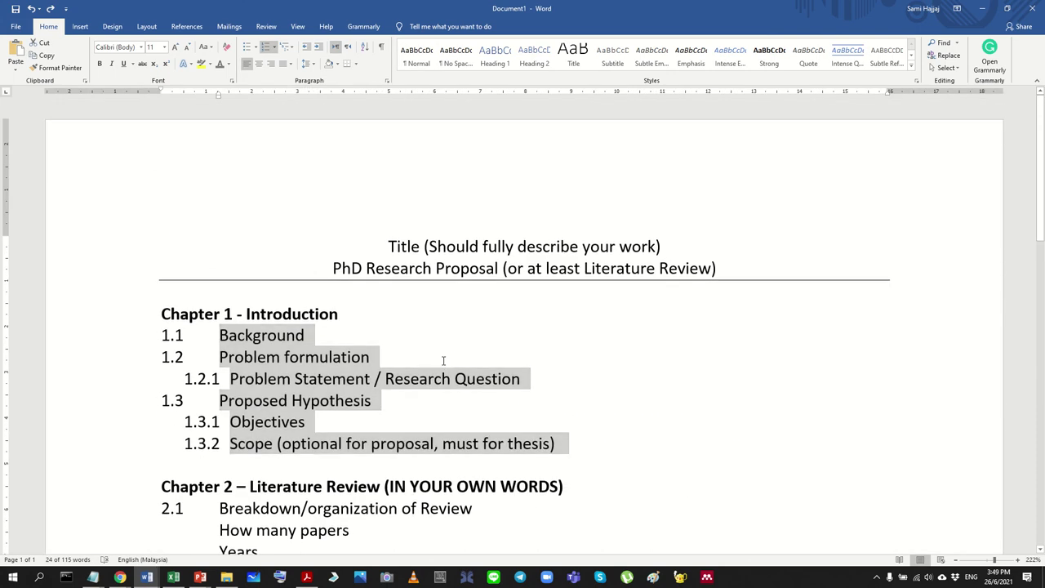
click(444, 360)
scroll(445, 367, down, 1)
Step: Highlight in turn the Problem Statement / Research Question, Proposed Hypothesis and Objectives lines of Chapter 1
triple_click(297, 322)
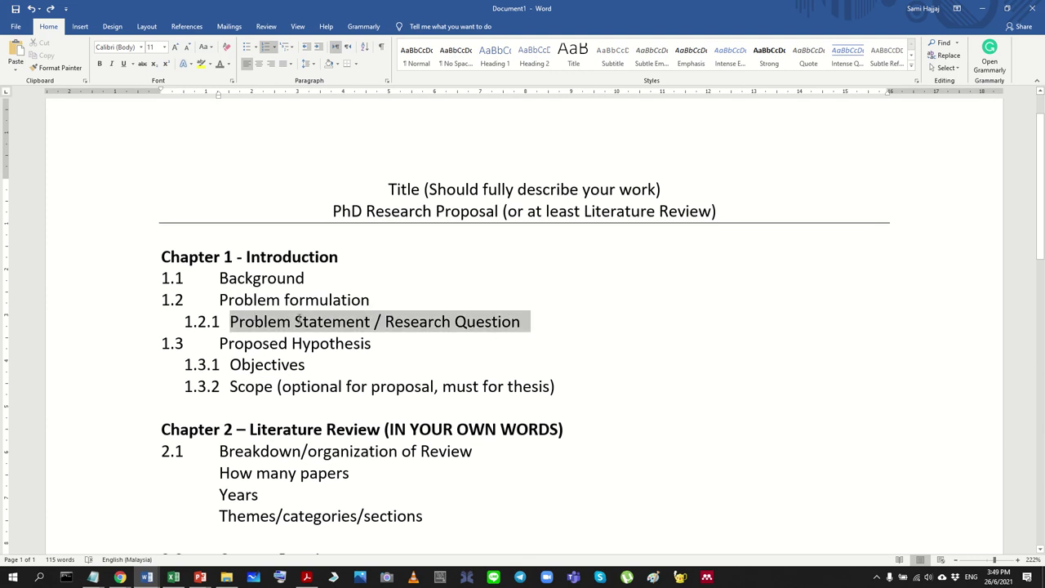
click(386, 343)
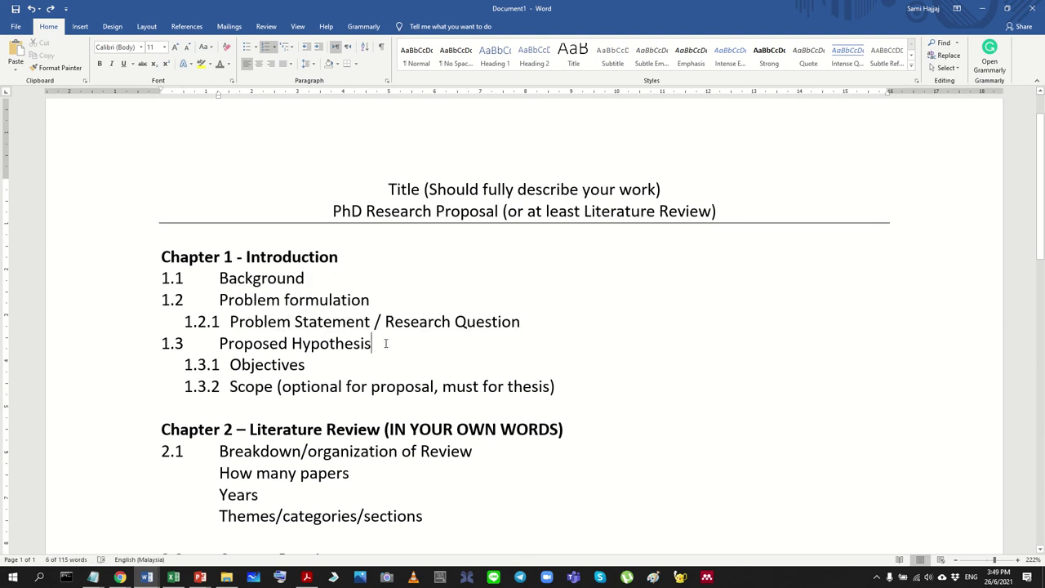
triple_click(386, 343)
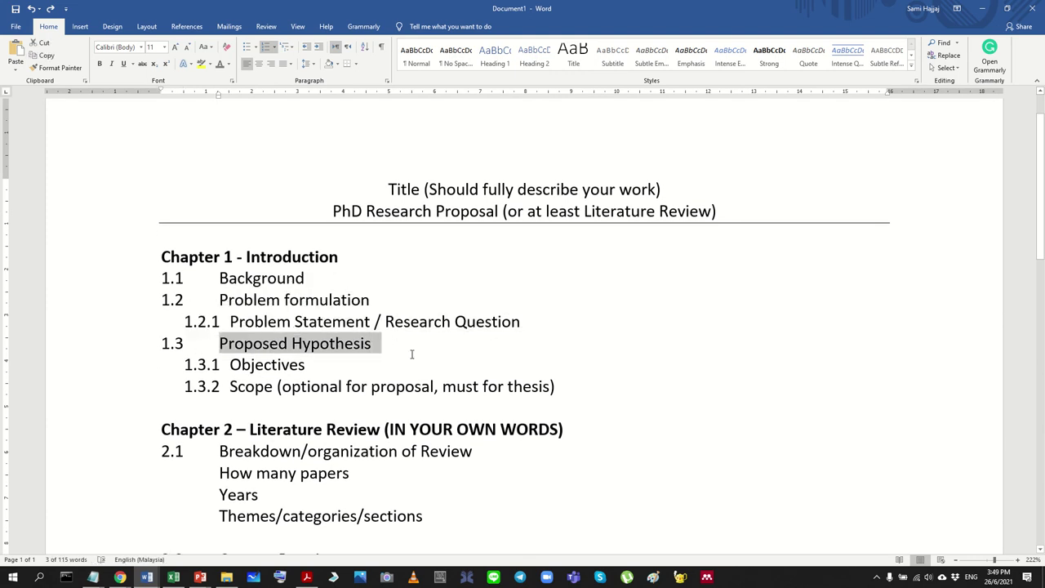
click(351, 365)
drag(351, 365, 235, 365)
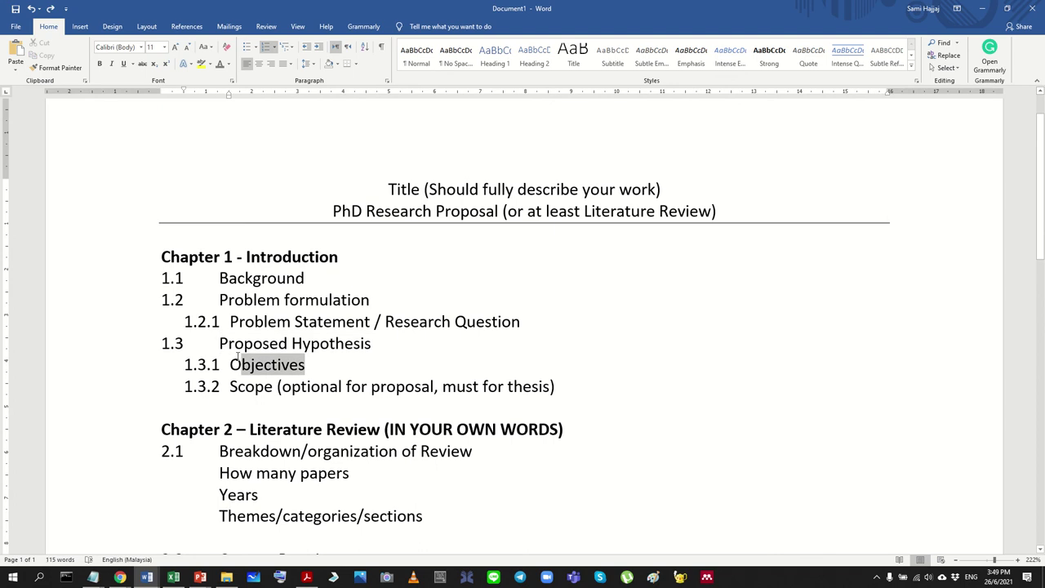
click(480, 374)
Step: Review Chapter 2 - Literature Review, highlighting sections 2.1 through 2.4
scroll(480, 374, down, 5)
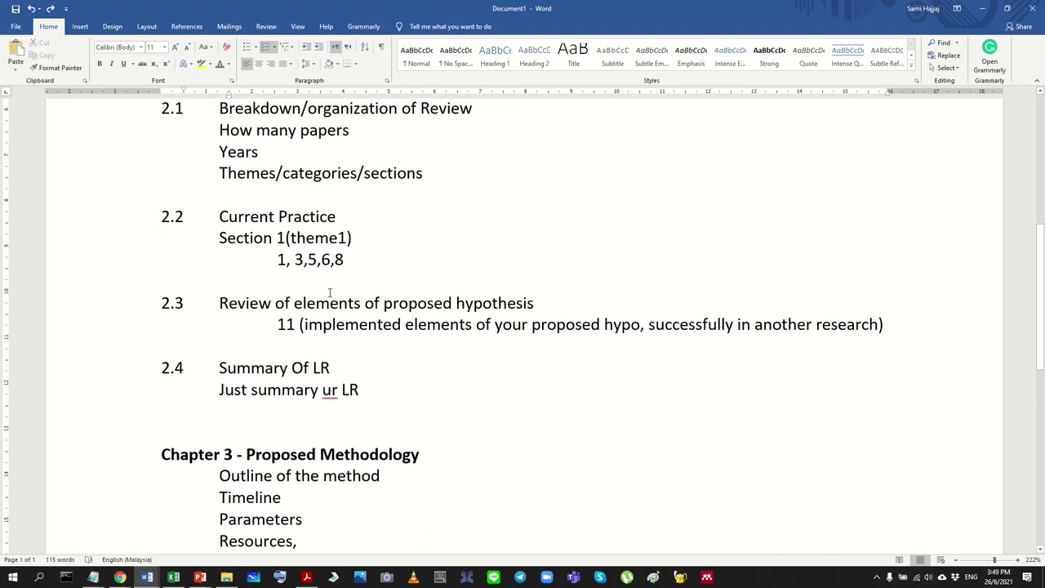
scroll(329, 304, down, 1)
scroll(329, 304, up, 1)
drag(351, 370, 163, 108)
click(372, 258)
Step: Review Chapter 3 - Proposed Methodology and the References section, highlighting the chapter title and the Steps (actual research) line
scroll(372, 258, down, 4)
scroll(368, 273, up, 3)
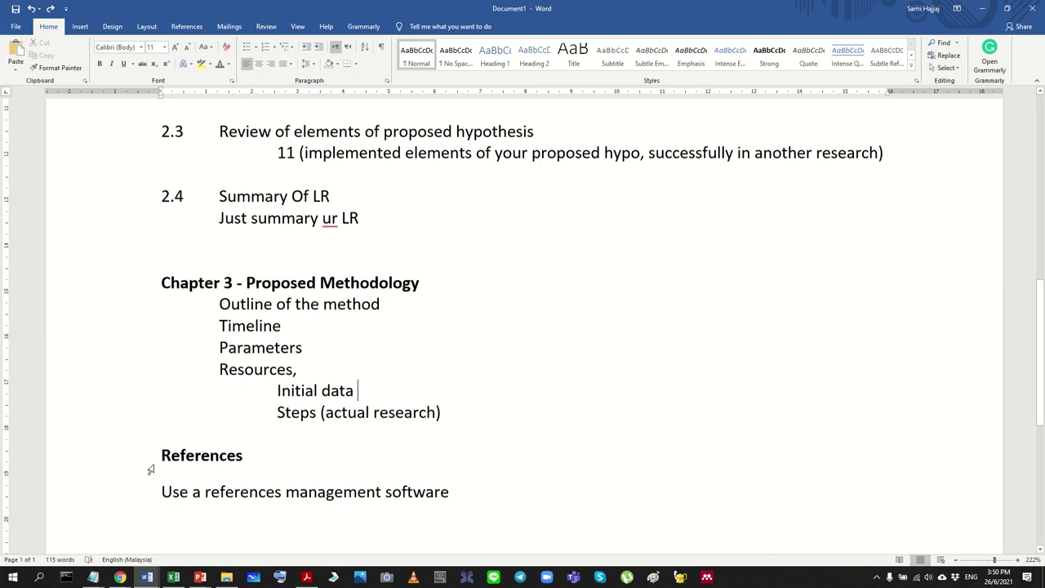
scroll(149, 466, down, 3)
drag(441, 247, 191, 235)
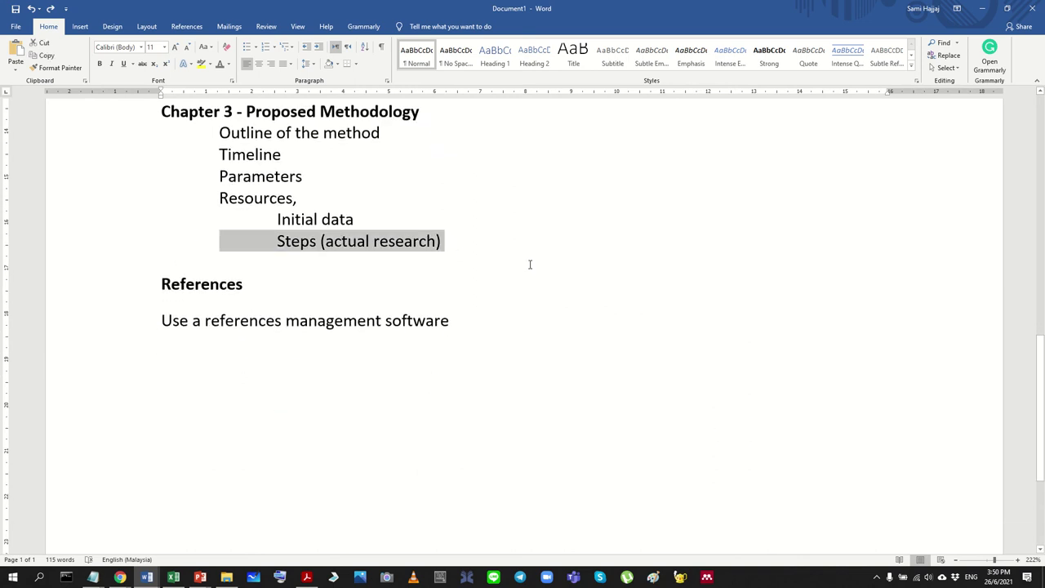
scroll(651, 314, up, 2)
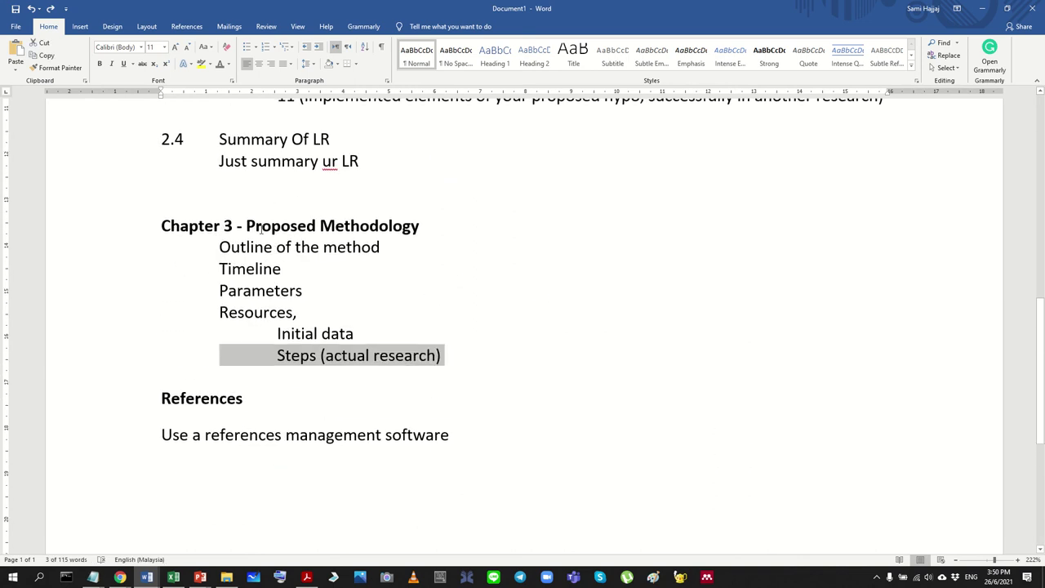
drag(246, 226, 433, 224)
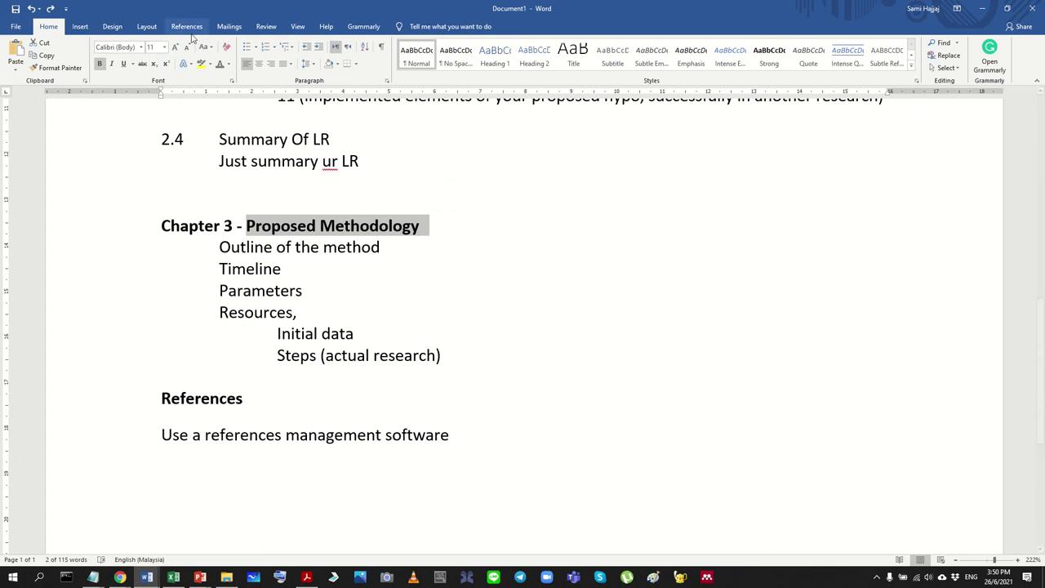
click(341, 334)
drag(292, 353, 451, 357)
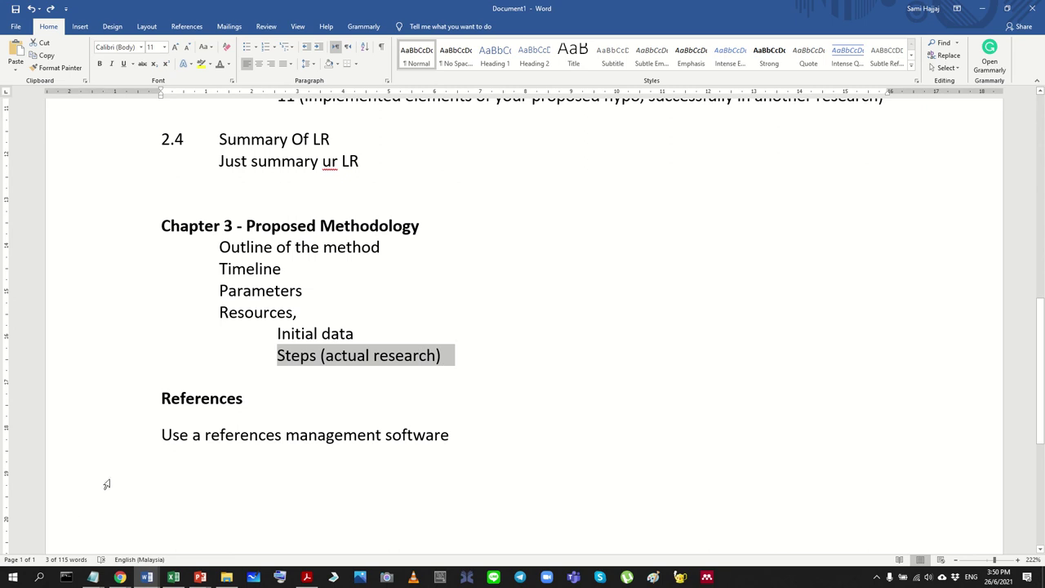
Step: Bring up the untitled Notepad process notes and highlight the redo/finish conditions and the Combine with process A line
click(92, 577)
click(152, 532)
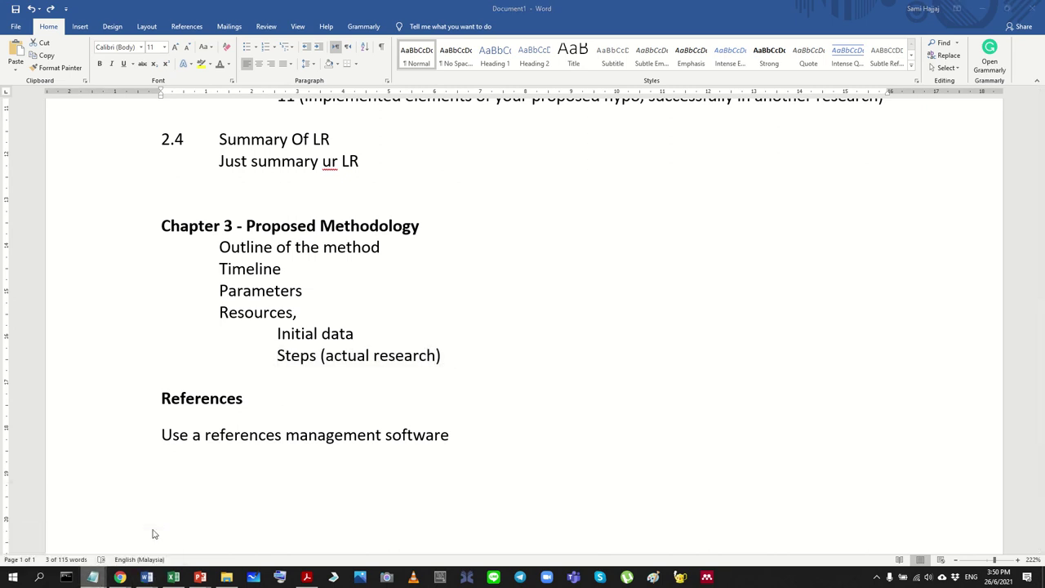
click(678, 309)
drag(766, 312, 616, 287)
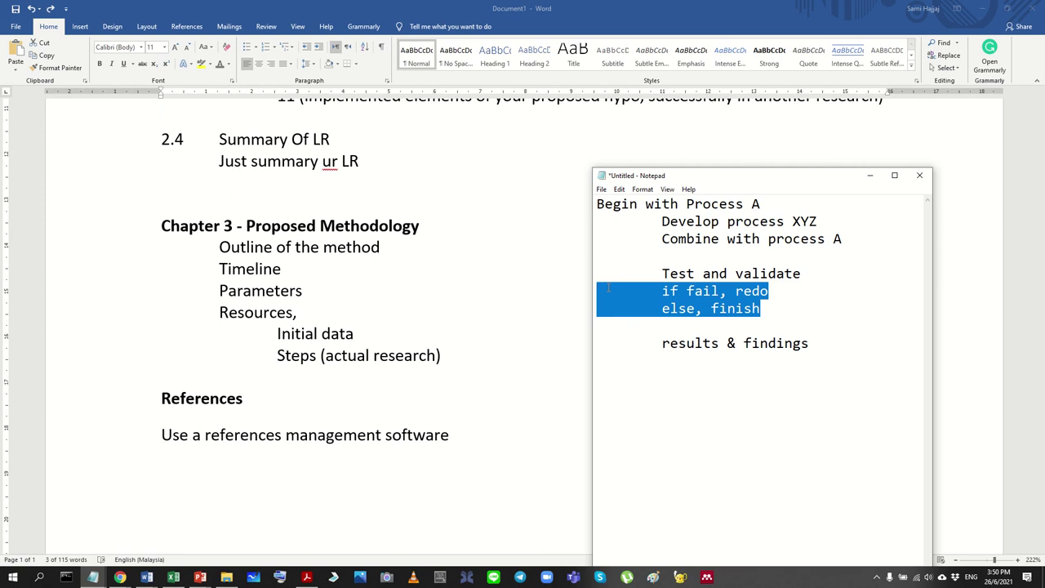
click(762, 309)
drag(785, 290, 749, 290)
drag(665, 238, 857, 225)
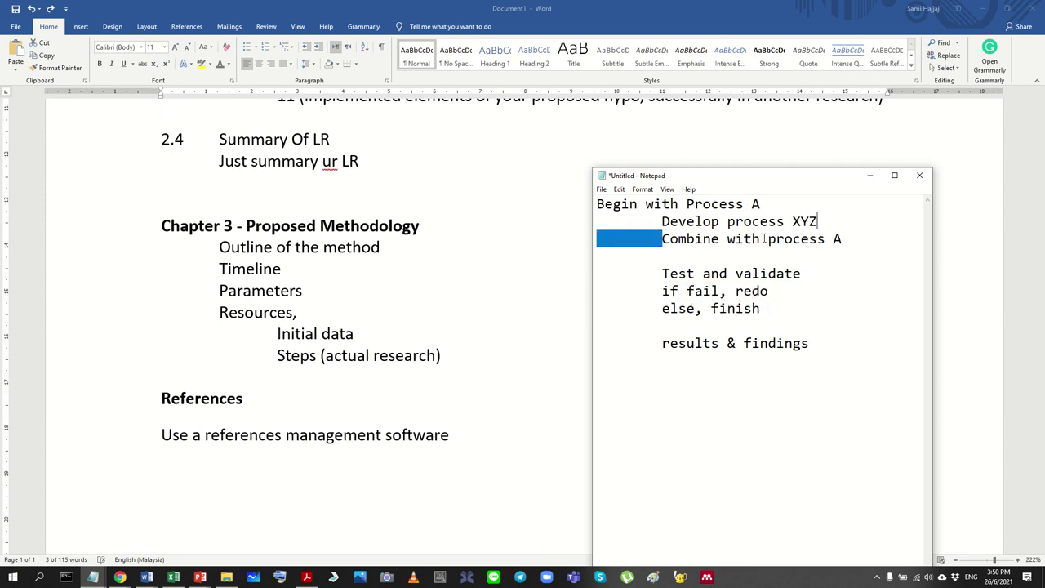
Step: Highlight XYZ in the Notepad notes, and highlight the lines from Develop process XYZ through else, finish
click(658, 259)
drag(664, 239, 819, 222)
click(826, 268)
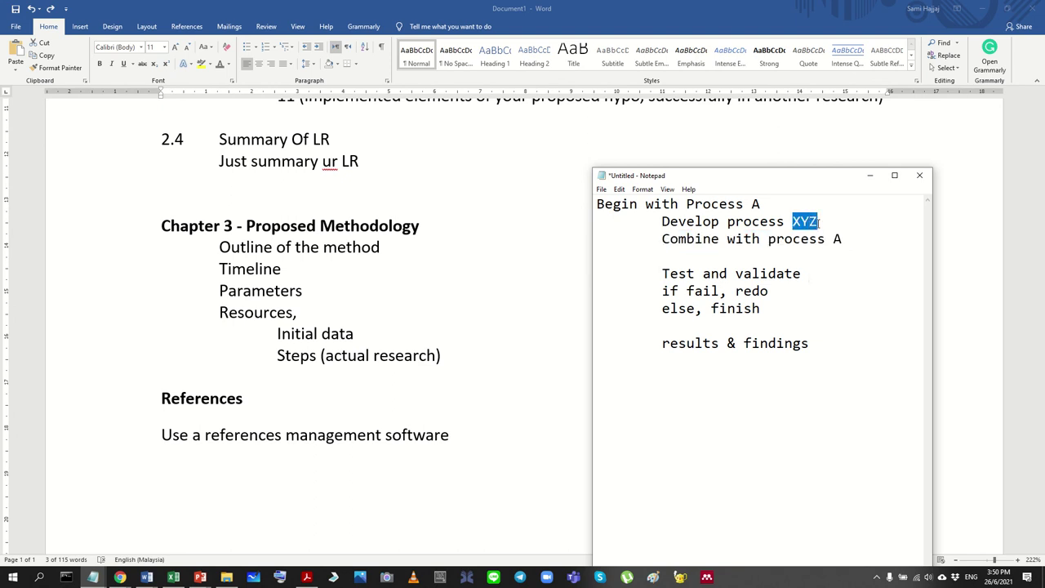
click(808, 273)
drag(768, 308, 619, 227)
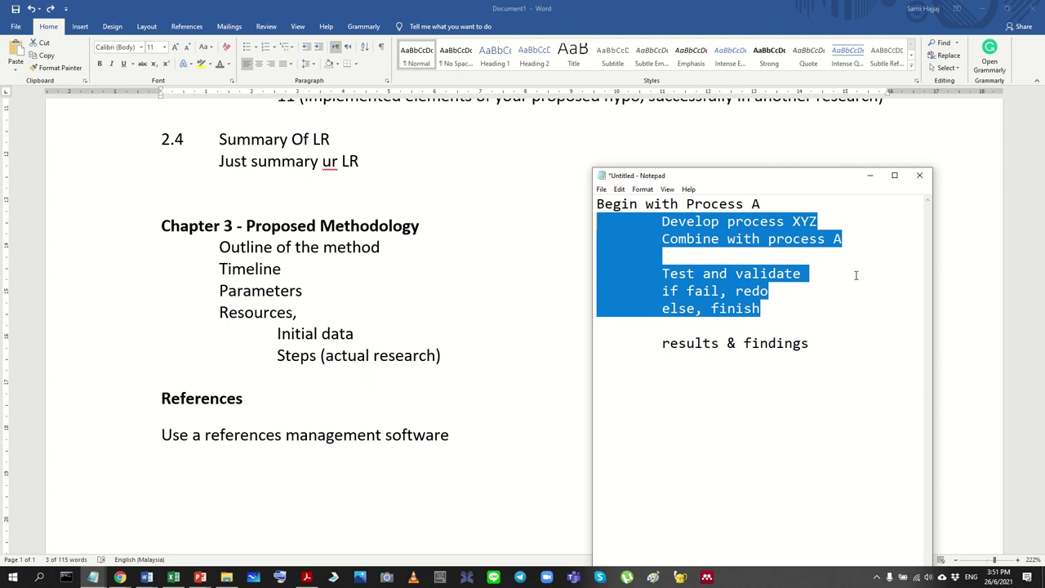
click(656, 323)
Step: Relate the Notepad process notes to the Word outline, highlighting the Steps (actual research) line and the whole of Chapter 3
triple_click(460, 359)
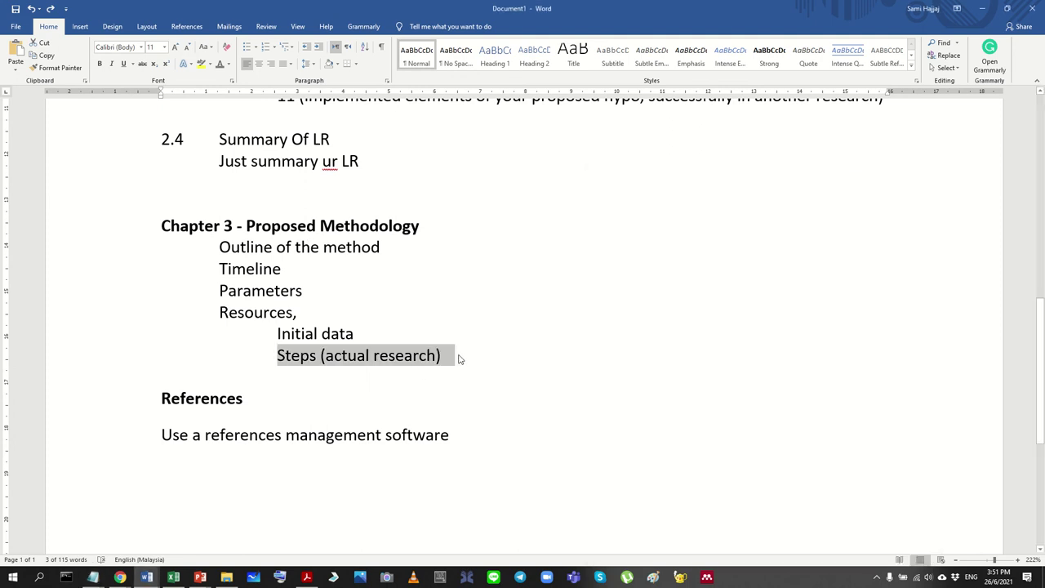
drag(460, 359, 58, 351)
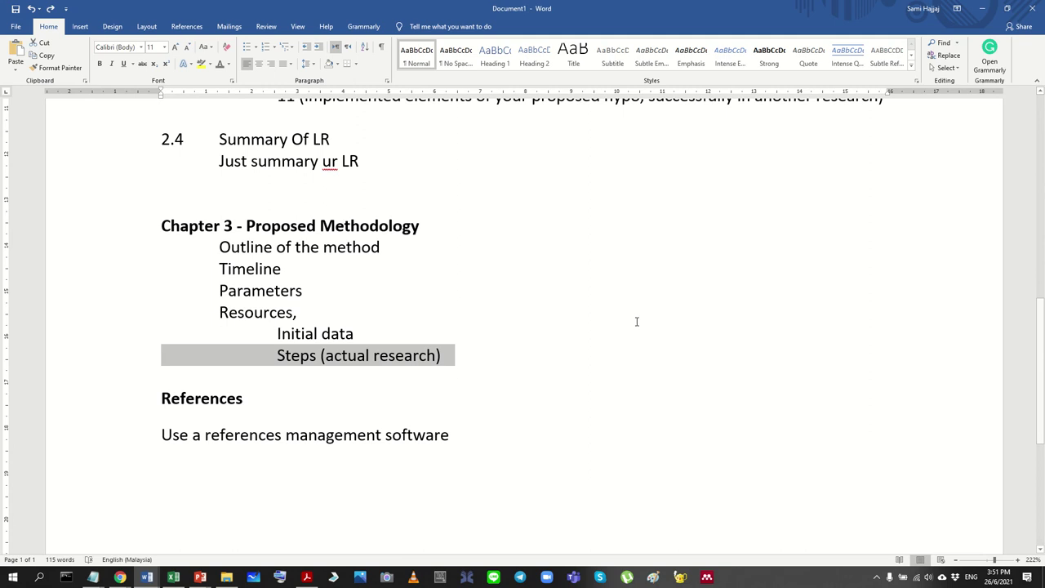
click(93, 578)
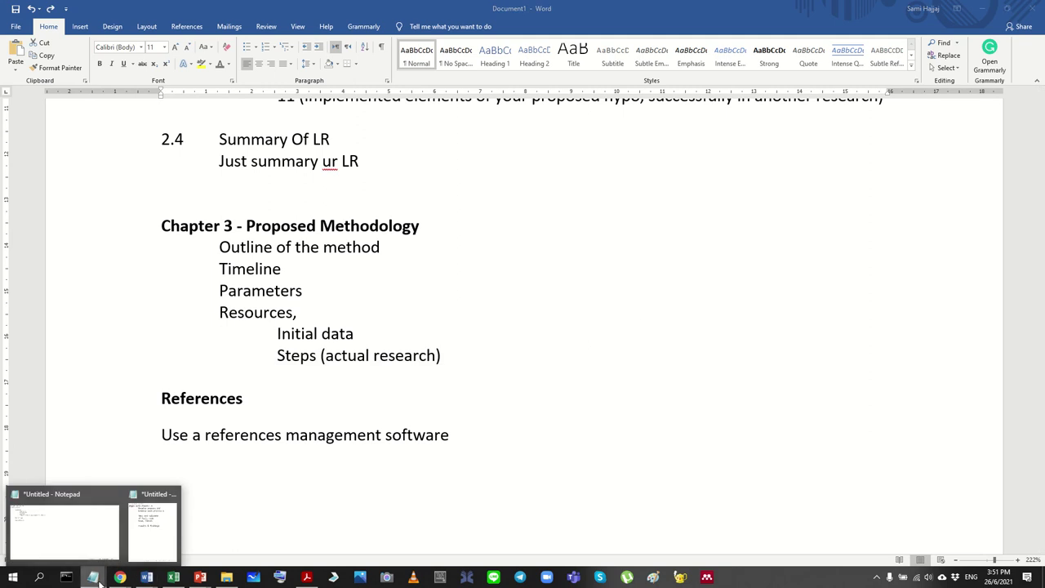
click(152, 509)
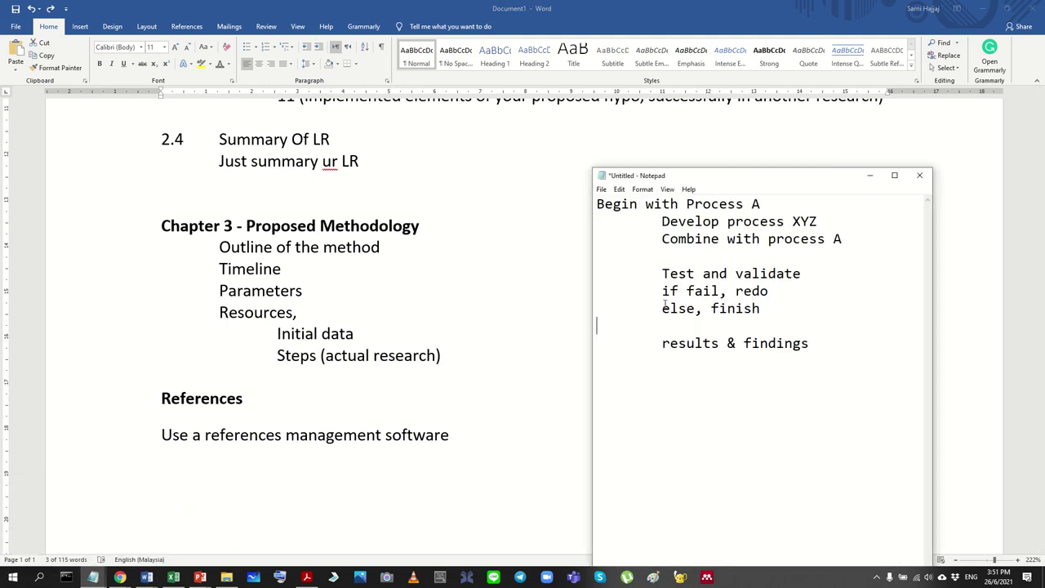
click(315, 374)
drag(483, 367, 73, 207)
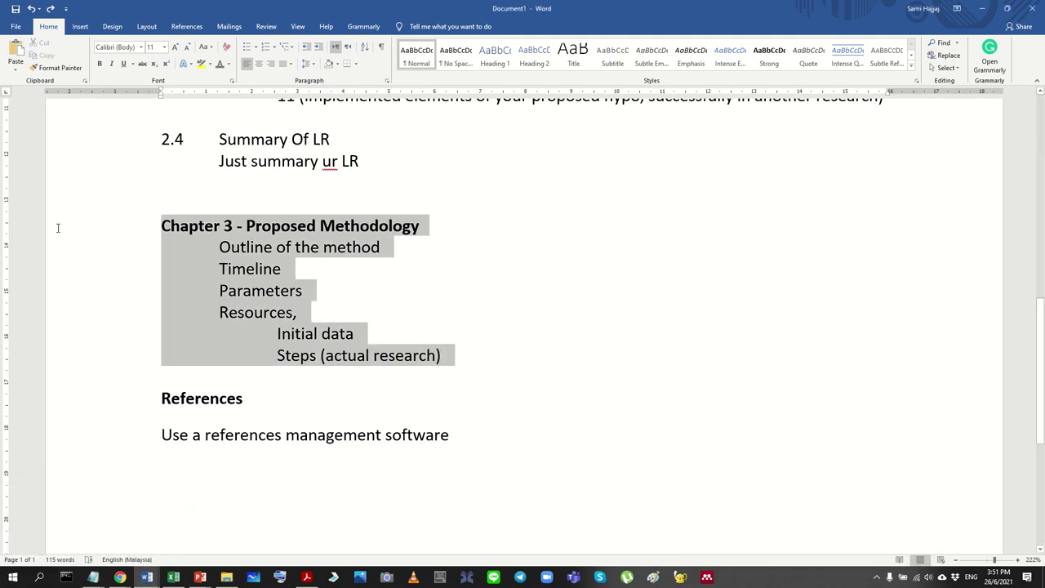
Step: Highlight Chapter 1 from Problem Statement / Research Question through Scope, and highlight the Problem Statement line on its own
scroll(122, 261, up, 10)
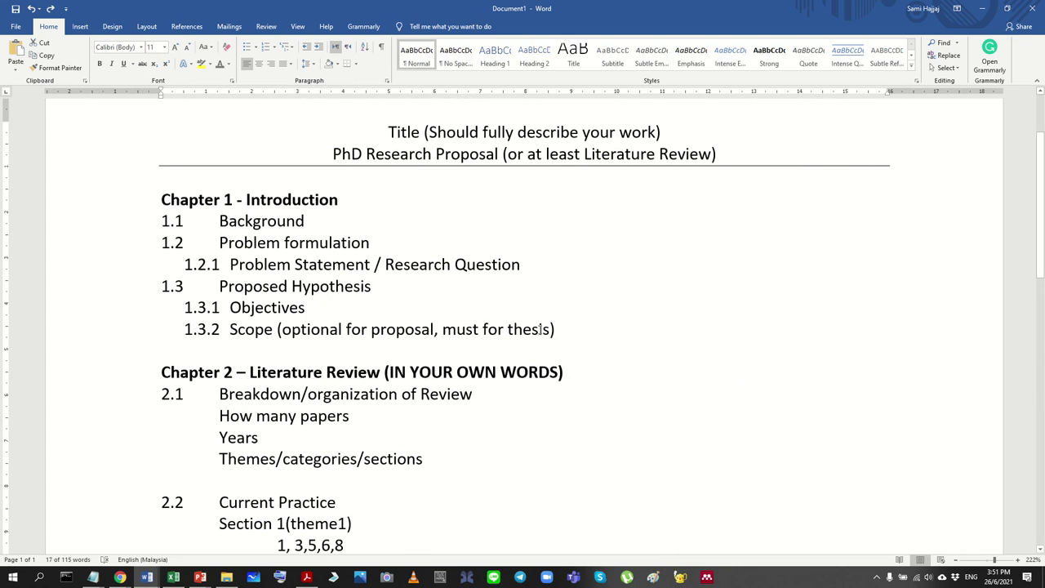
drag(540, 329, 55, 276)
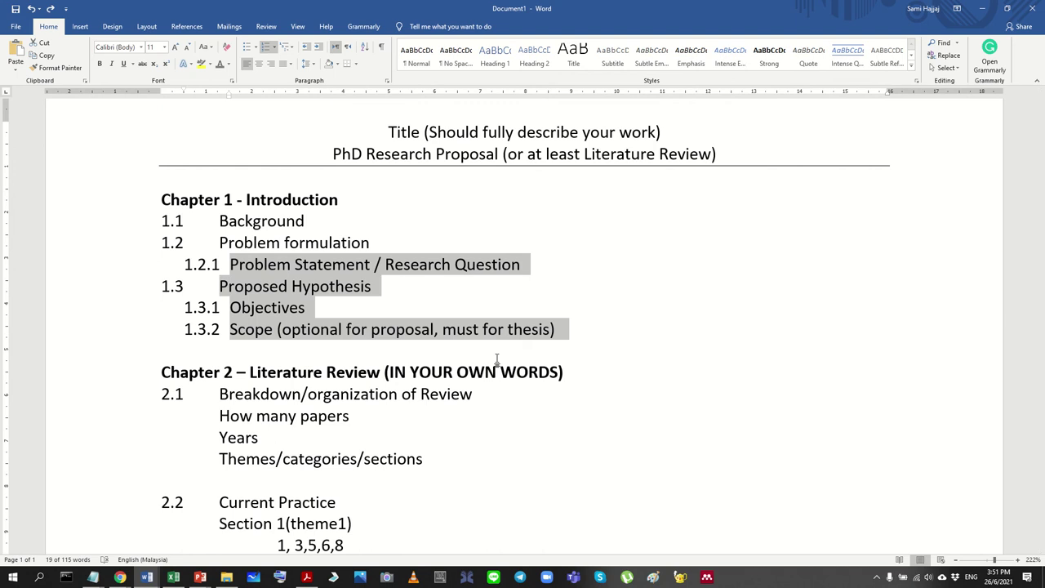
click(466, 329)
scroll(402, 341, down, 2)
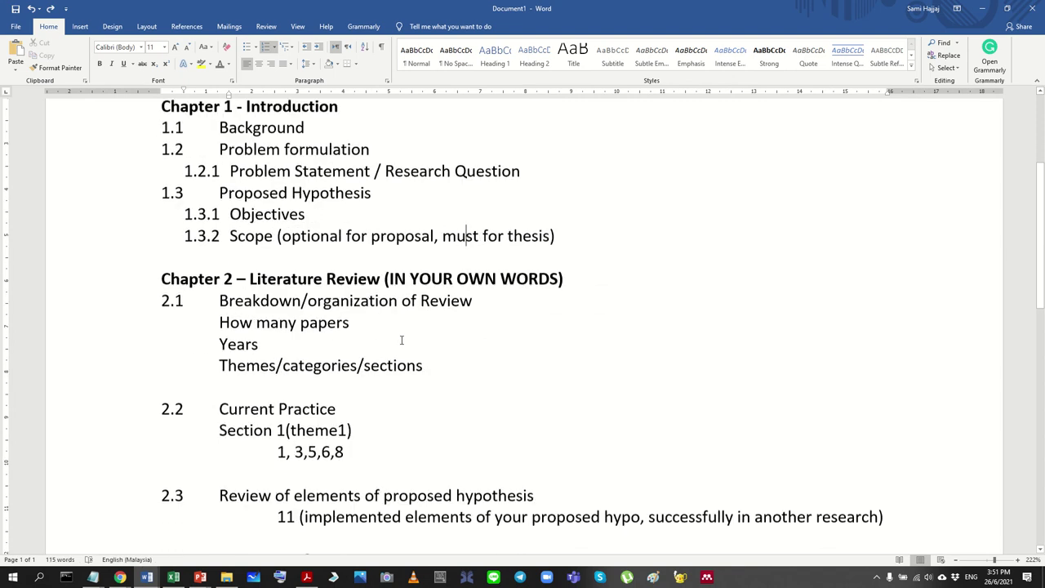
ctrl+scroll(315, 204, down, 6)
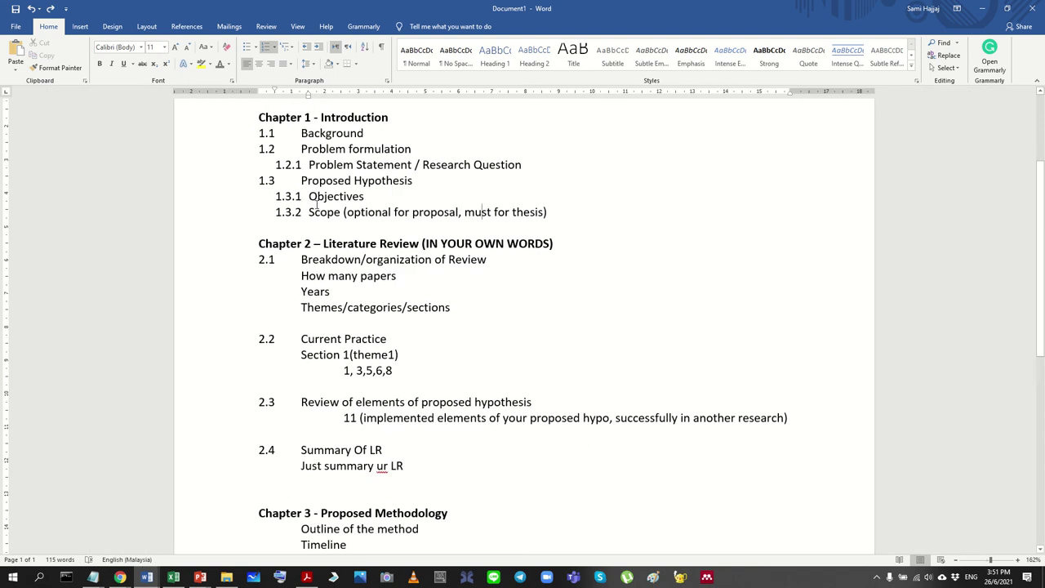
drag(391, 201, 531, 170)
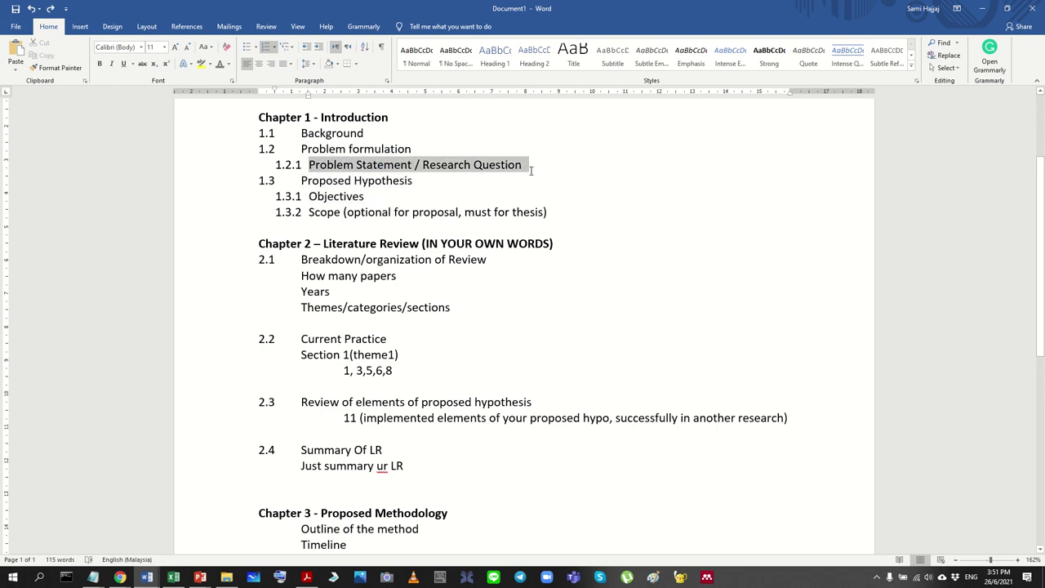
click(494, 210)
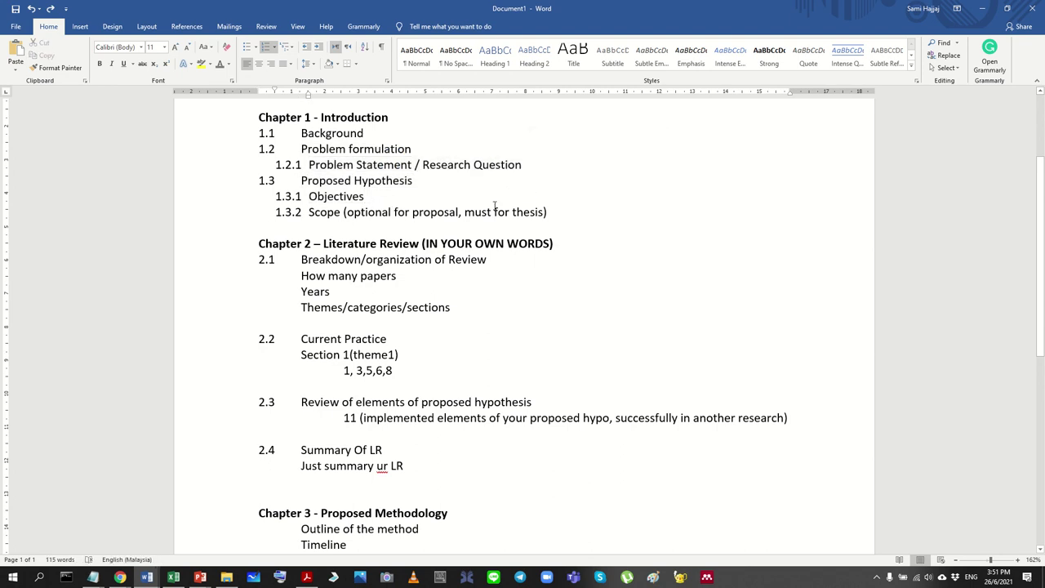
click(537, 167)
key(shift+Home)
Step: Highlight the full Chapter 3 - Proposed Methodology block, from its title to Steps (actual research)
scroll(449, 409, down, 3)
click(457, 338)
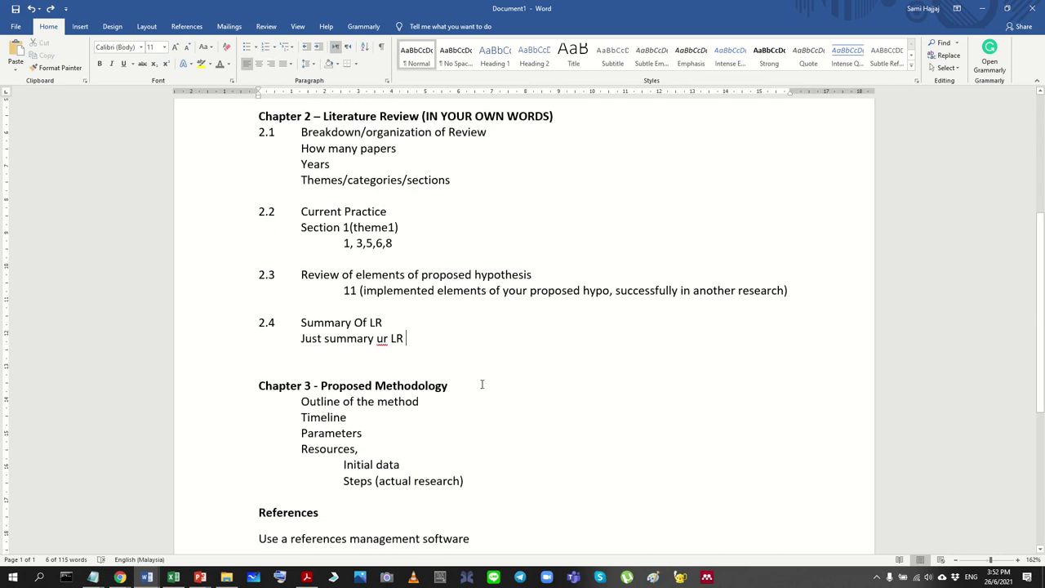
scroll(482, 382, down, 3)
drag(501, 315, 122, 218)
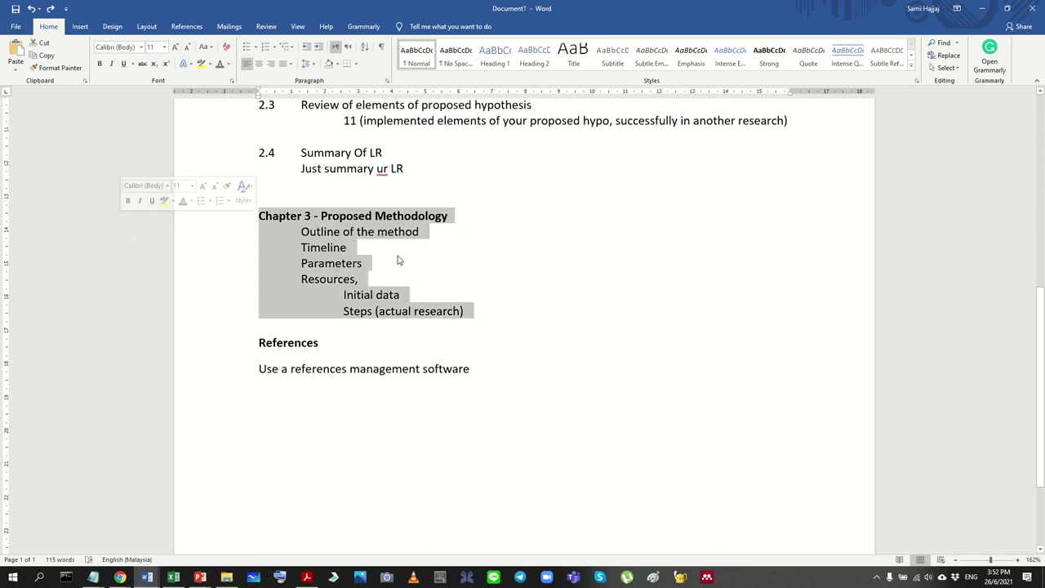
Step: Add the heading "Chapter 4: results & Discussion" between Chapter 3 and References, with blank lines below it
click(501, 314)
key(Return)
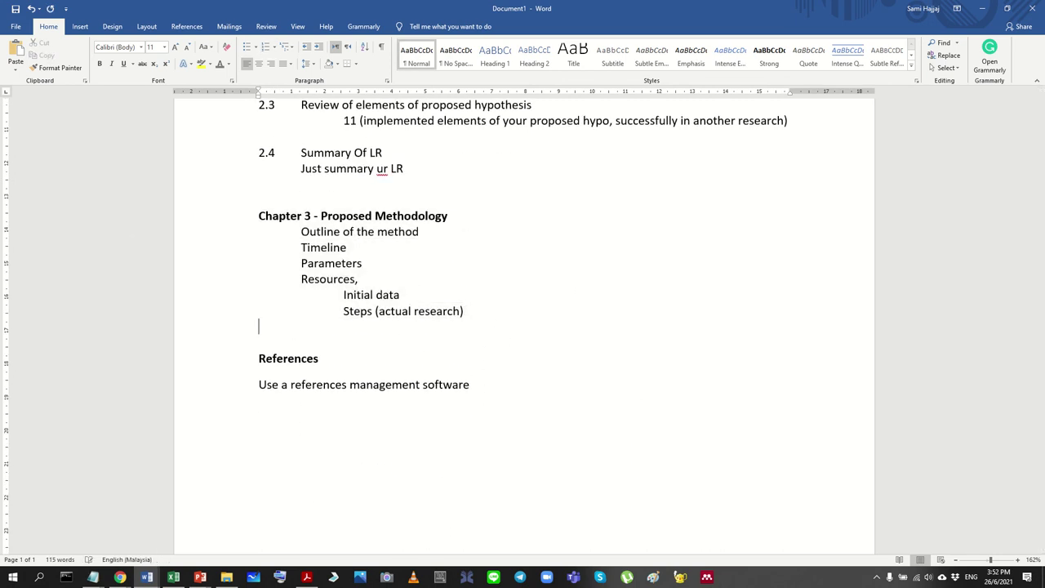
key(Return)
key(Return)
text(CHa)
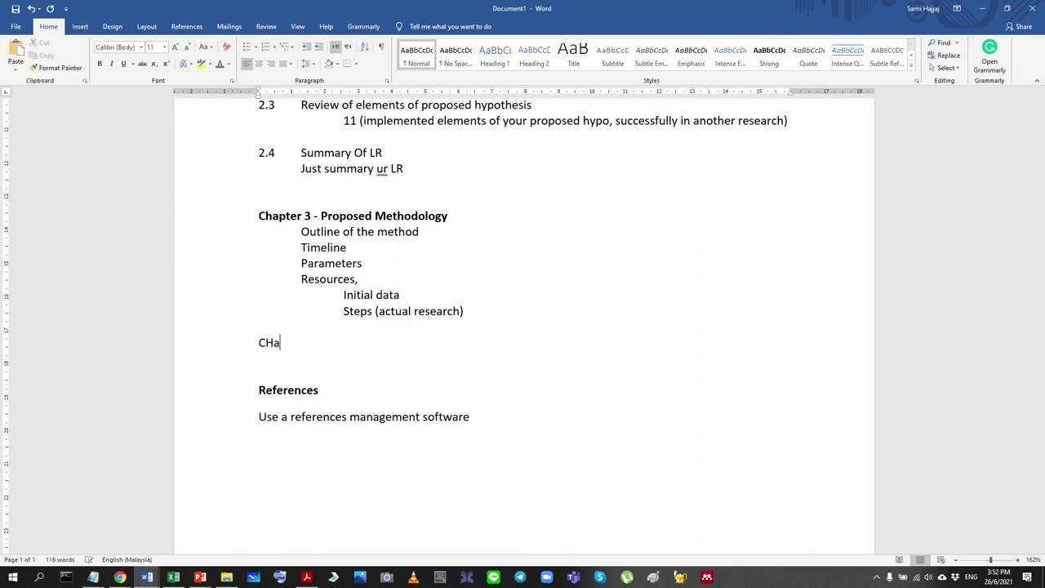
key(BackSpace)
key(BackSpace)
text(hapterr)
key(BackSpace)
key(BackSpace)
text(r)
key(BackSpace)
text(r 4; r)
key(BackSpace)
key(BackSpace)
key(BackSpace)
text(: results & )
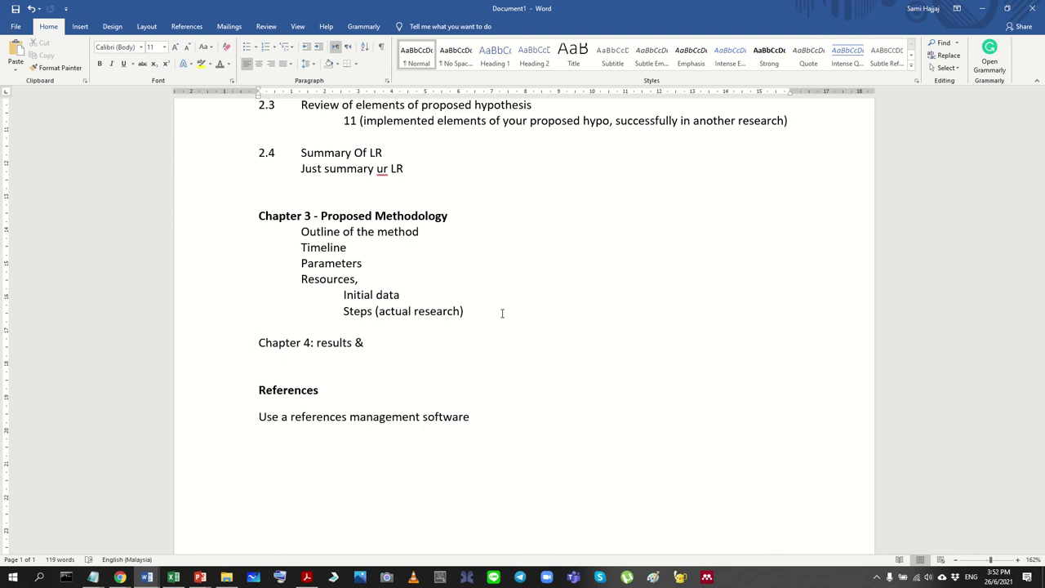
text(Discussion)
key(Return)
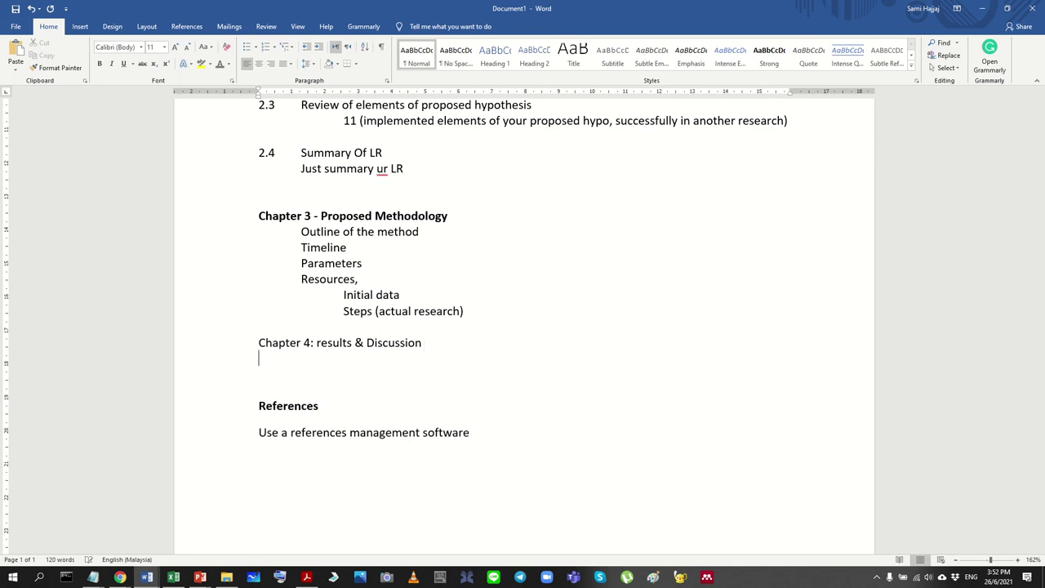
key(Return)
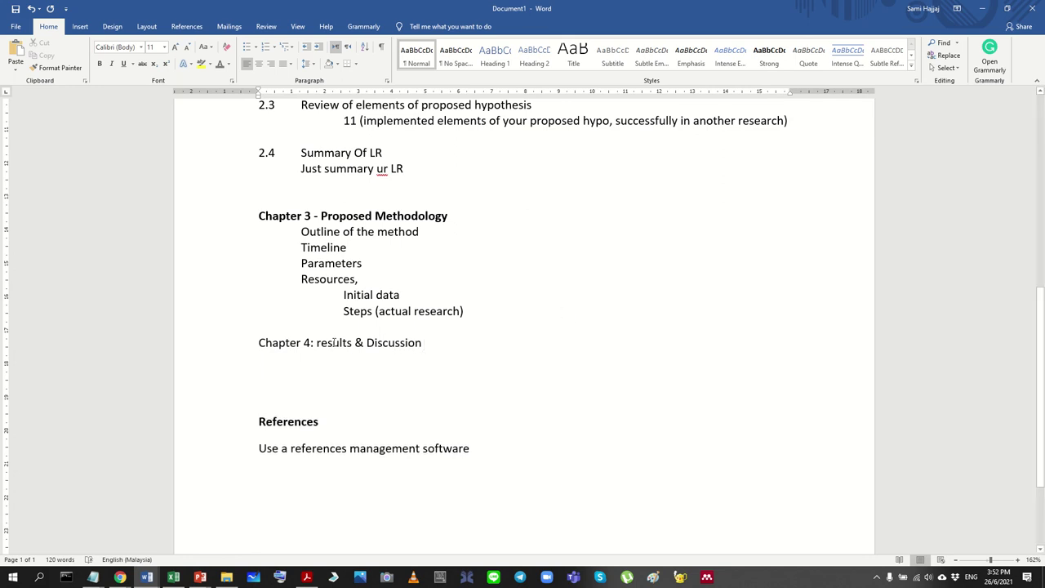
Step: Try moving "results" out of the Chapter 4 heading onto a new line at the end of Chapter 3
double_click(334, 343)
click(349, 320)
click(482, 317)
key(Return)
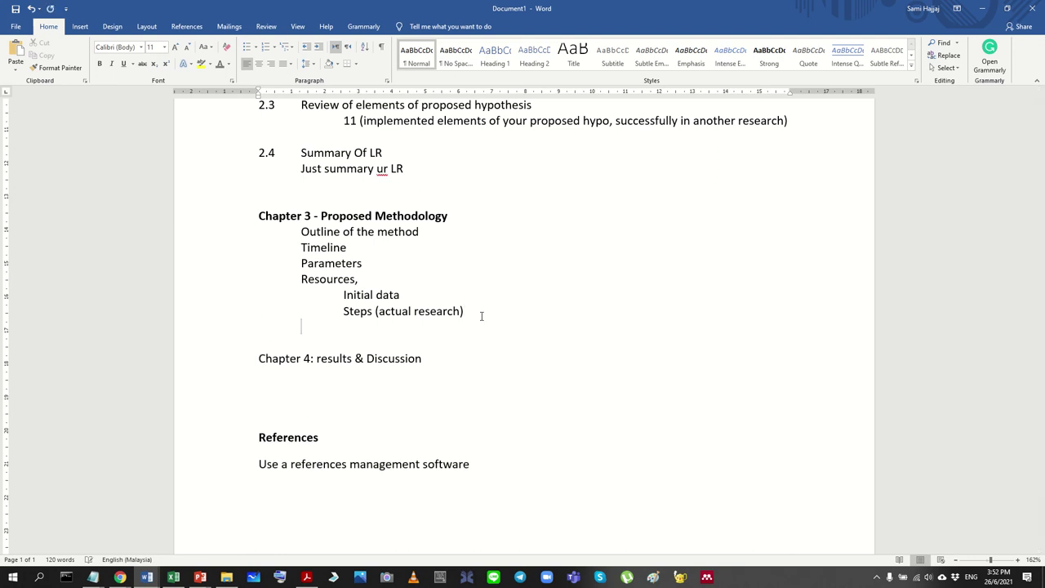
text(results)
key(Left)
key(Left)
key(Left)
key(Left)
key(shift+Right)
key(shift+Right)
key(shift+Right)
key(shift+Right)
key(shift+Right)
key(shift+Right)
key(shift+Right)
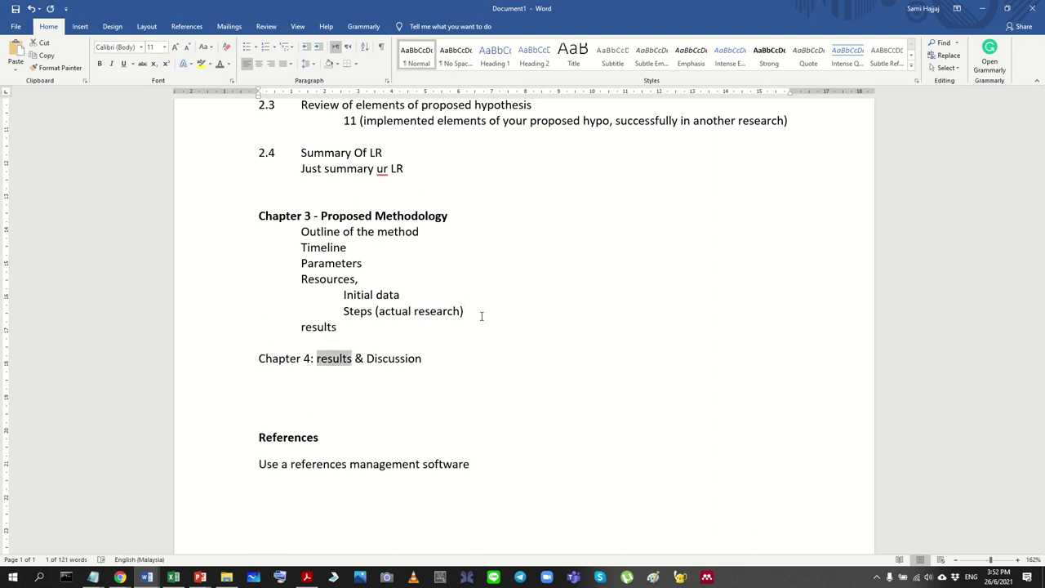
key(shift+Right)
key(shift+Right)
key(shift+Right)
key(Delete)
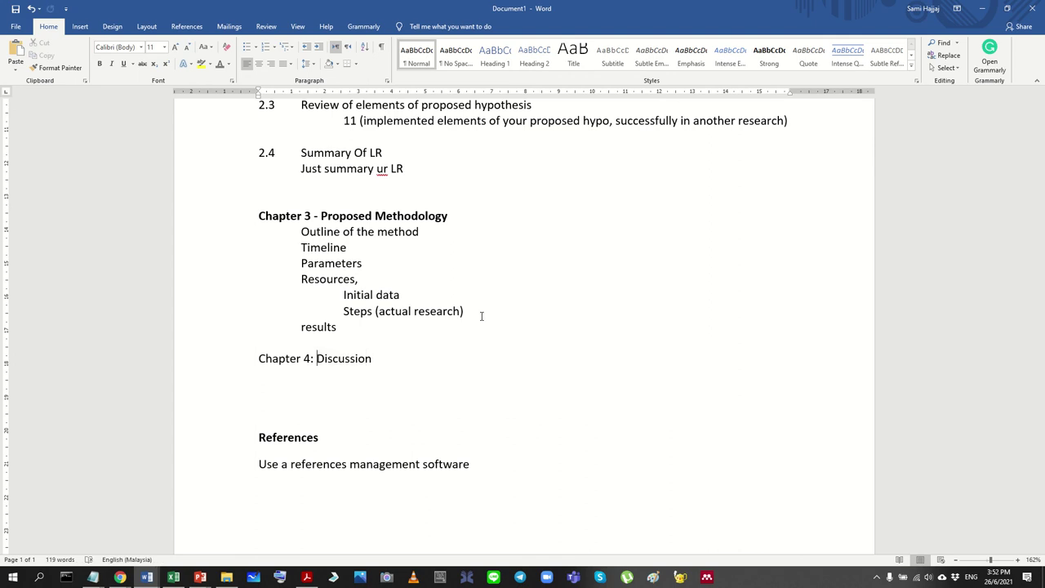
Step: Undo moving "results" into Chapter 3, including the extra line added there
key(ctrl+z)
key(ctrl+z)
key(ctrl+z)
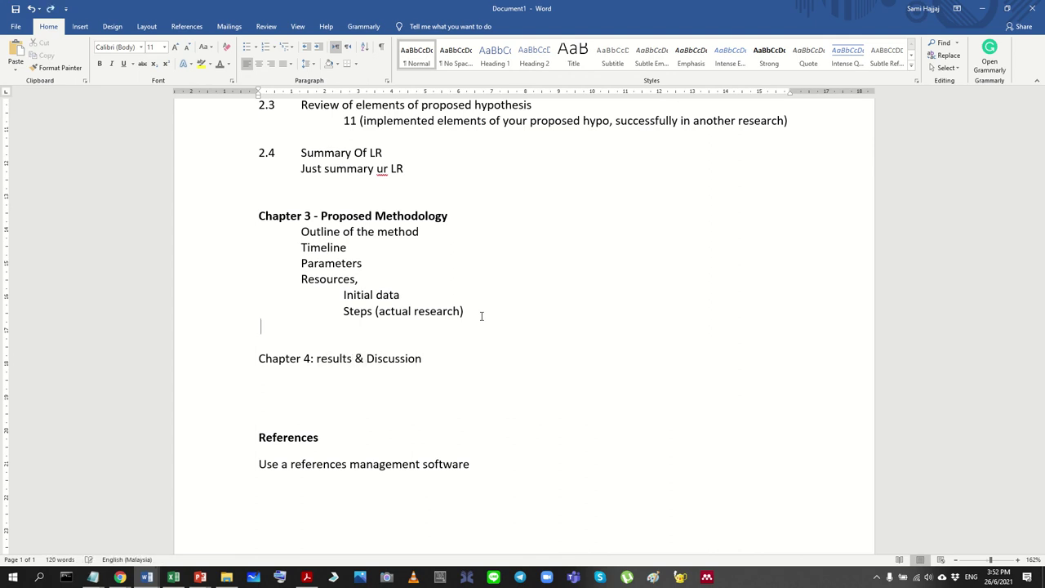
key(ctrl+z)
Step: Make room for content with an indented blank line directly beneath the Chapter 4 heading
key(Down)
key(Down)
key(Down)
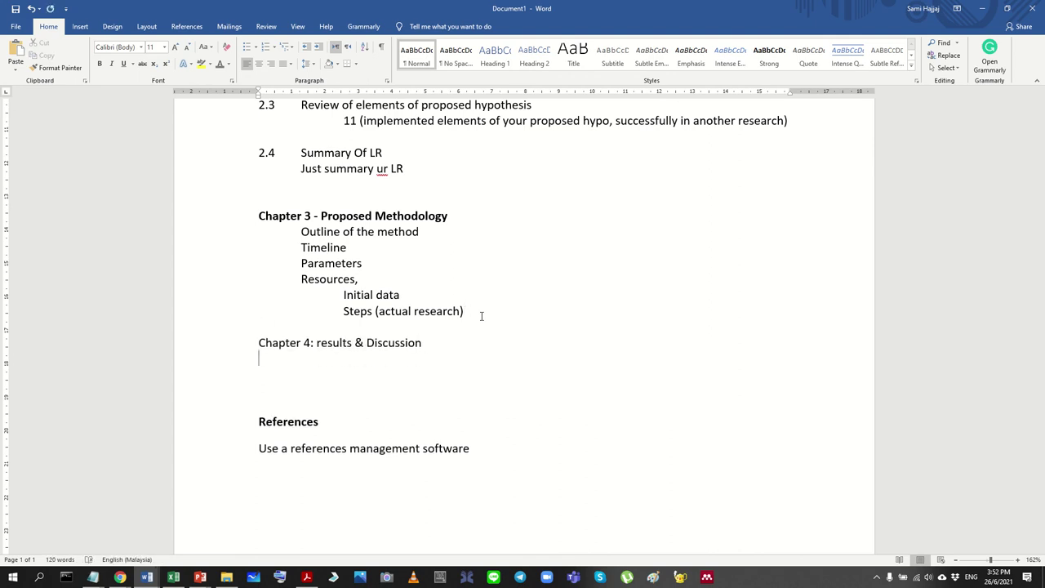
key(Return)
key(Up)
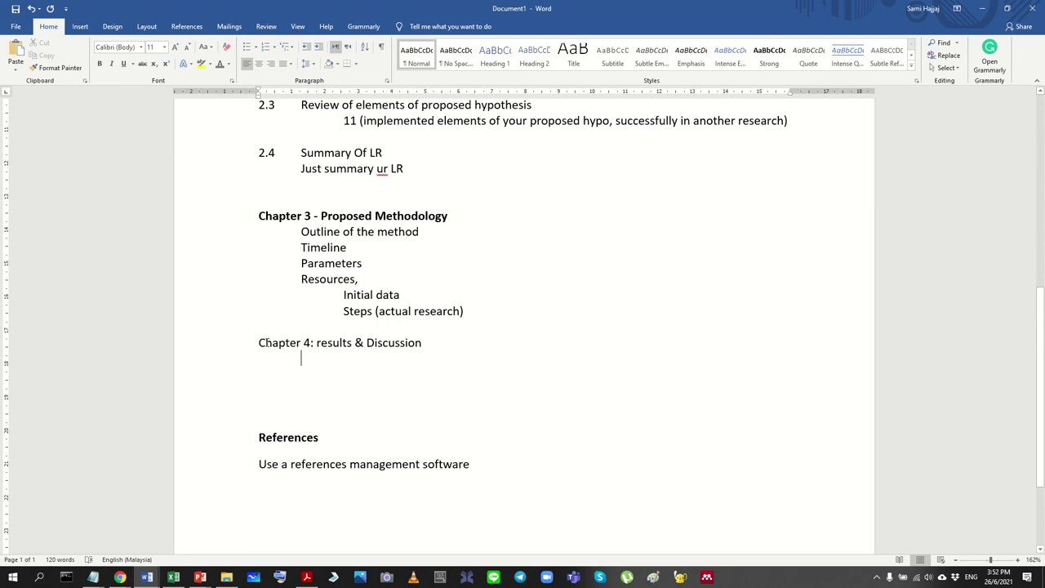
Step: Highlight the Chapter 4 section through References several times, and highlight the Chapter 3 block for comparison
drag(268, 343, 469, 467)
click(469, 476)
drag(247, 347, 551, 506)
click(466, 490)
click(245, 349)
shift+click(512, 441)
click(329, 362)
key(Tab)
key(Tab)
drag(497, 317, 229, 226)
Step: Add the indented line "Present results" under the Chapter 4 heading
click(312, 370)
key(BackSpace)
key(BackSpace)
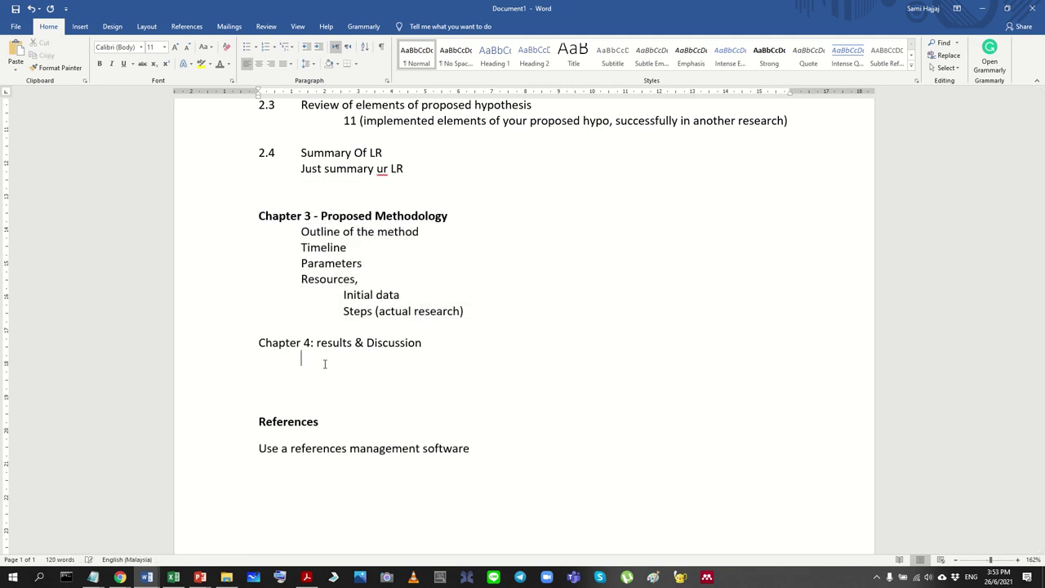
text(Prtd)
key(BackSpace)
key(BackSpace)
text(esent reus)
key(BackSpace)
key(BackSpace)
text(sults)
key(Return)
Step: Add the indented line "Discuss results (compare against problem, or LR)" below Present results, followed by blank lines
text(DFiscus)
key(BackSpace)
key(BackSpace)
key(BackSpace)
key(BackSpace)
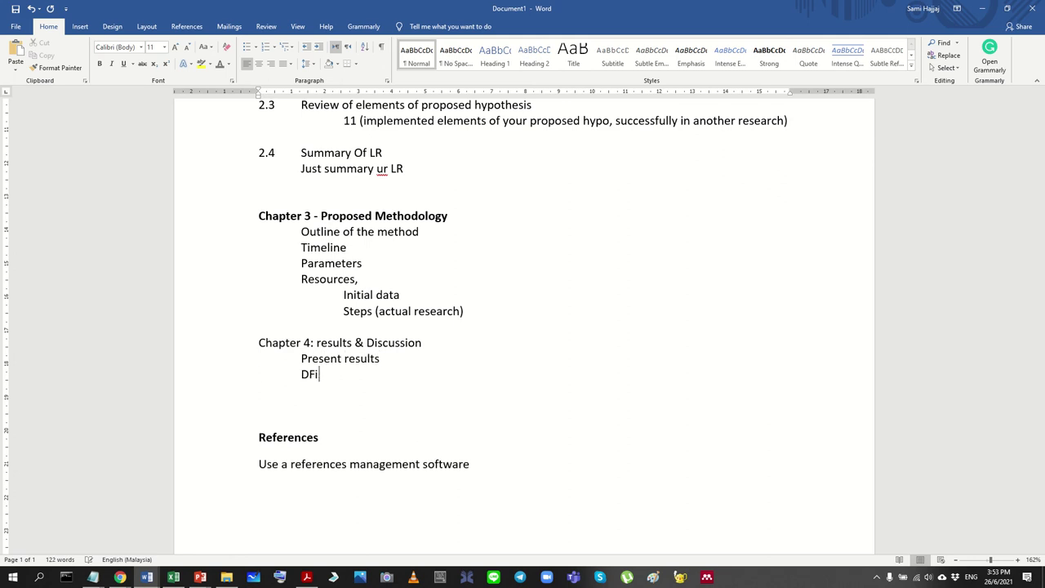
key(BackSpace)
key(BackSpace)
text(iscu)
text(ss results ()
text(cvs)
key(BackSpace)
key(BackSpace)
text(mpar)
key(BackSpace)
key(BackSpace)
key(BackSpace)
key(BackSpace)
key(BackSpace)
text(ompare agba)
key(BackSpace)
key(BackSpace)
text(ainst p[r)
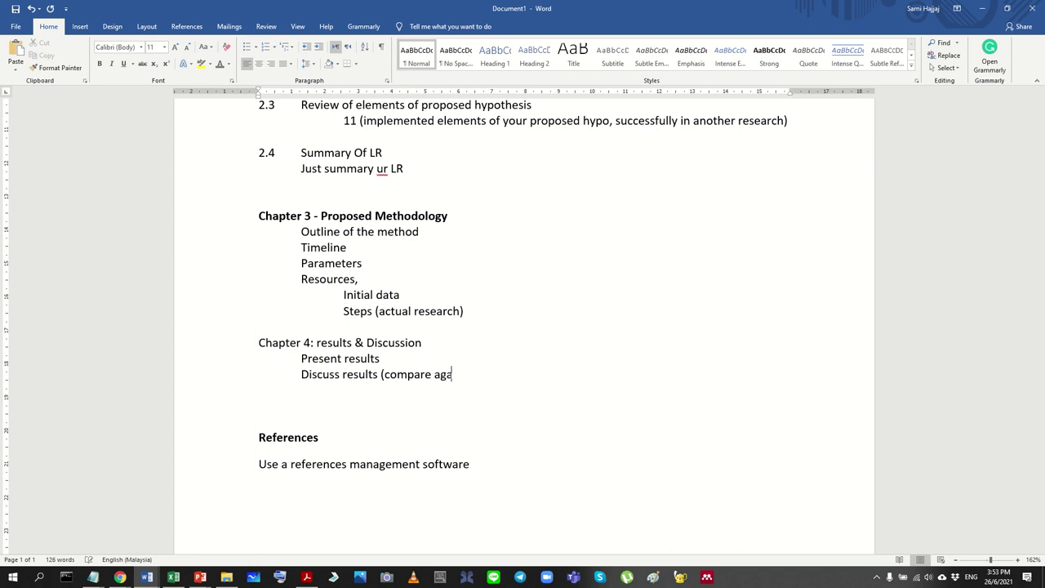
key(BackSpace)
key(BackSpace)
text(roble)
key(BackSpace)
text(lem, or LR))
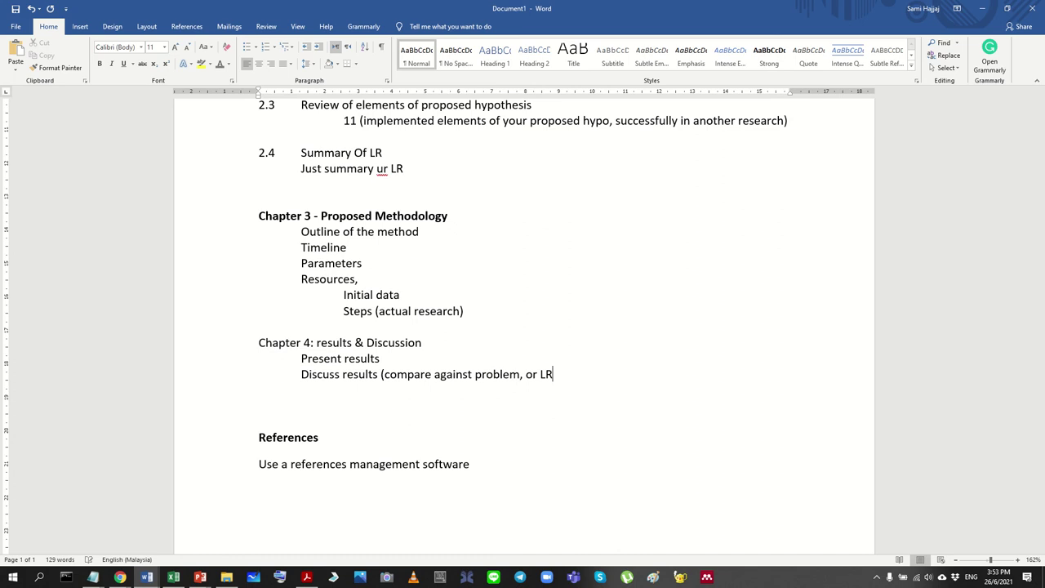
key(Return)
key(Return)
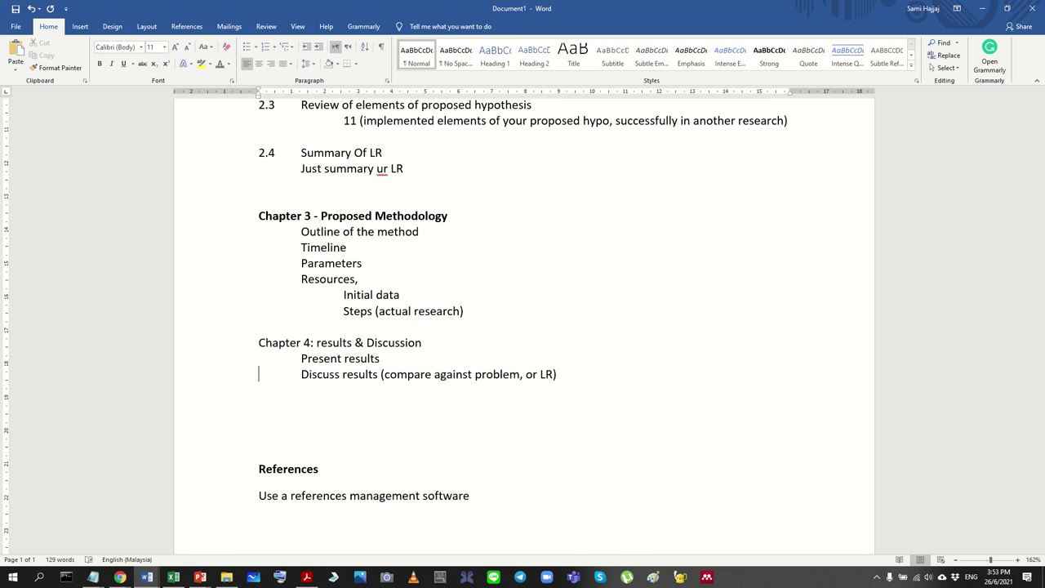
Step: Highlight the Present results line, review it against Chapters 2 and 3, and switch to the LR Analysis sheet in Excel
key(shift+Up)
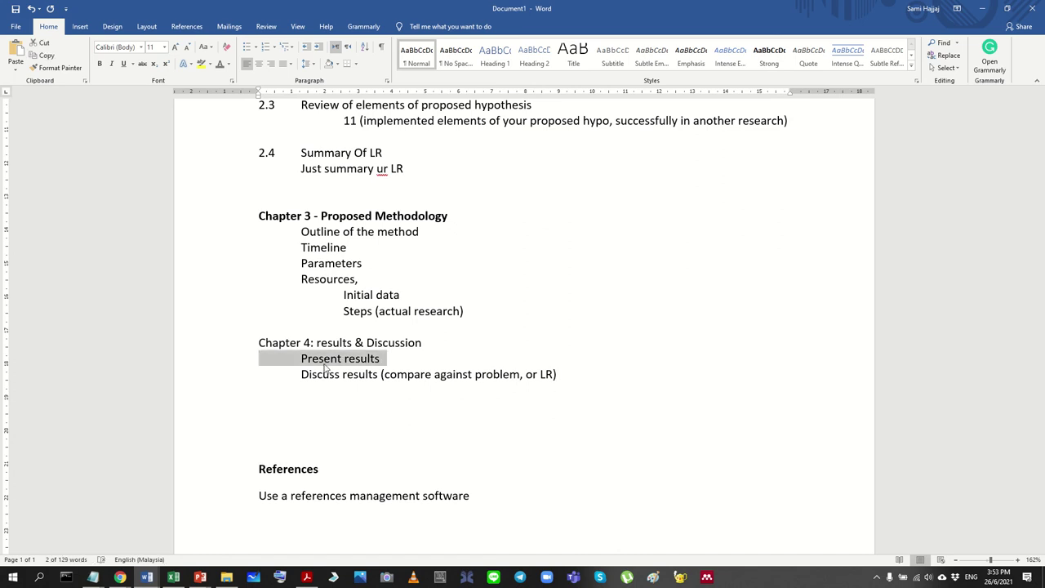
scroll(324, 367, up, 5)
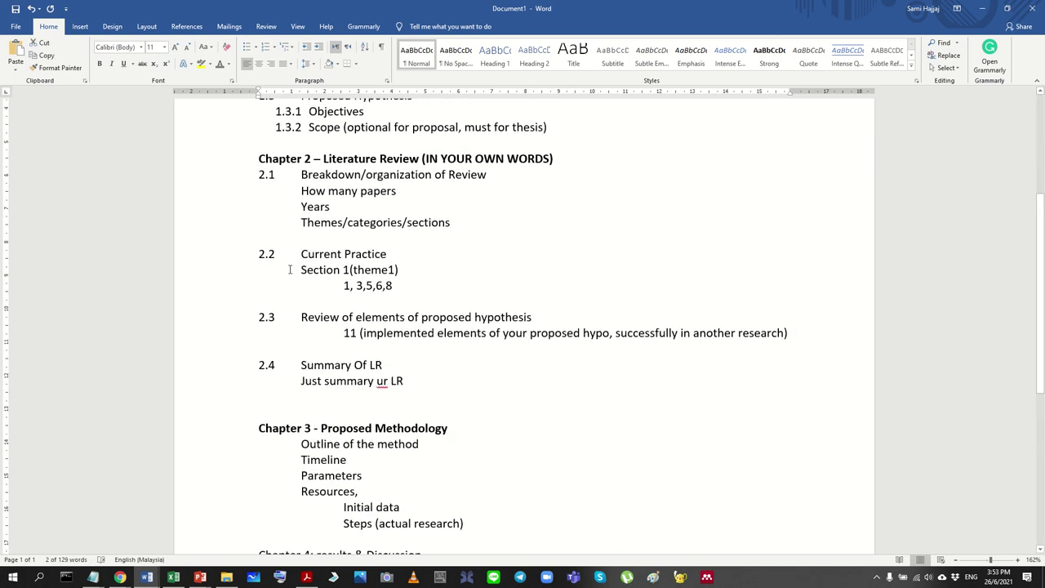
scroll(290, 269, down, 5)
scroll(356, 351, up, 2)
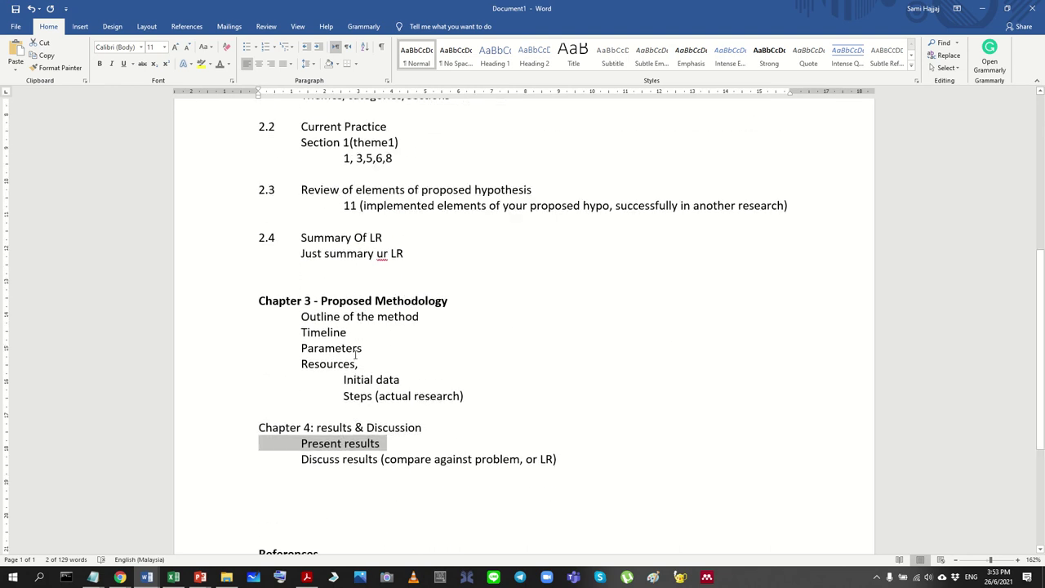
scroll(357, 351, down, 2)
click(173, 577)
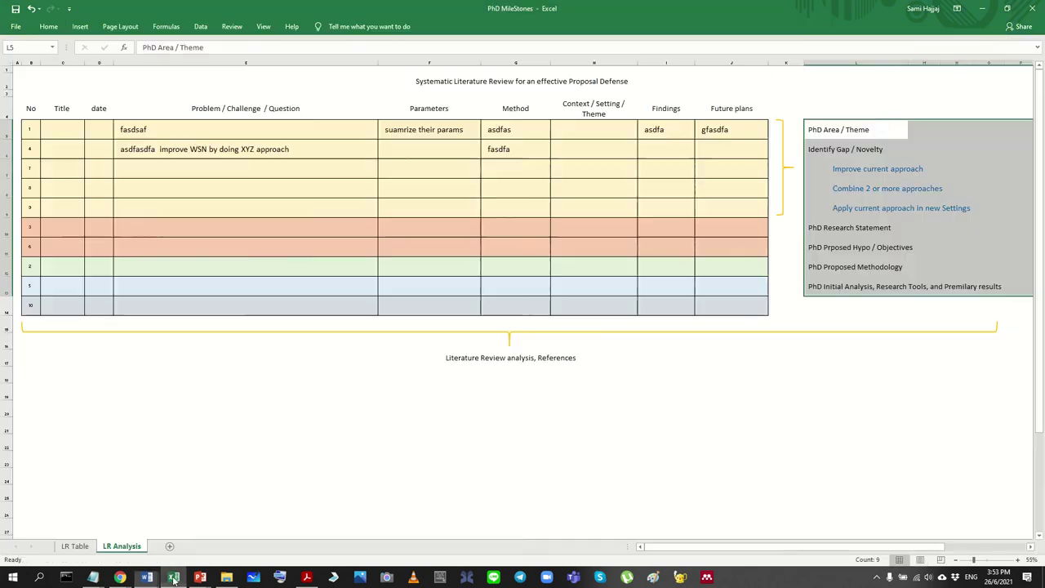
Step: Review the row of paper No 4 on the LR Analysis sheet and enter "asdfa 60" as its Findings
click(331, 241)
click(194, 151)
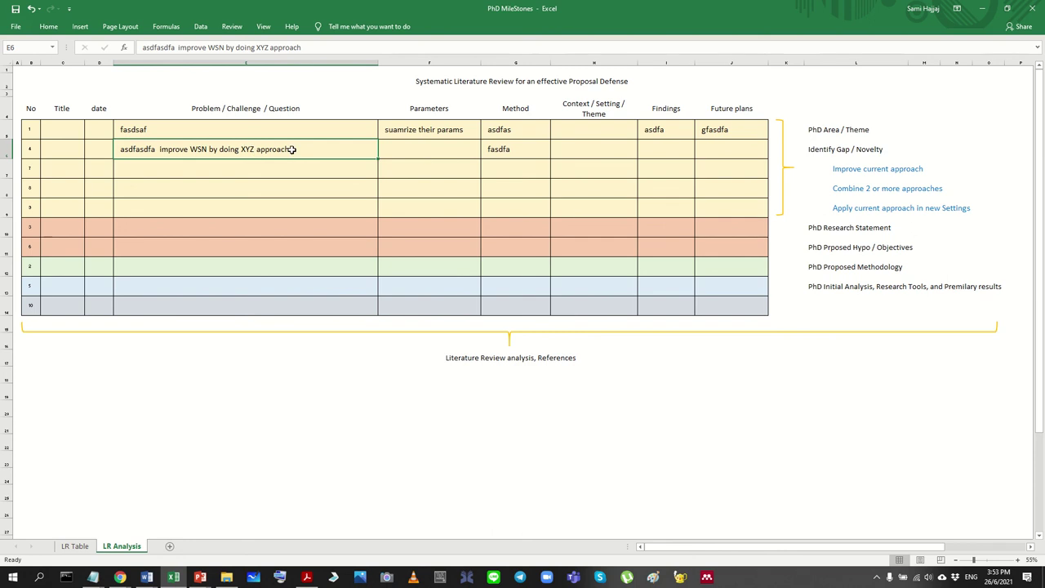
click(499, 148)
click(612, 147)
click(664, 148)
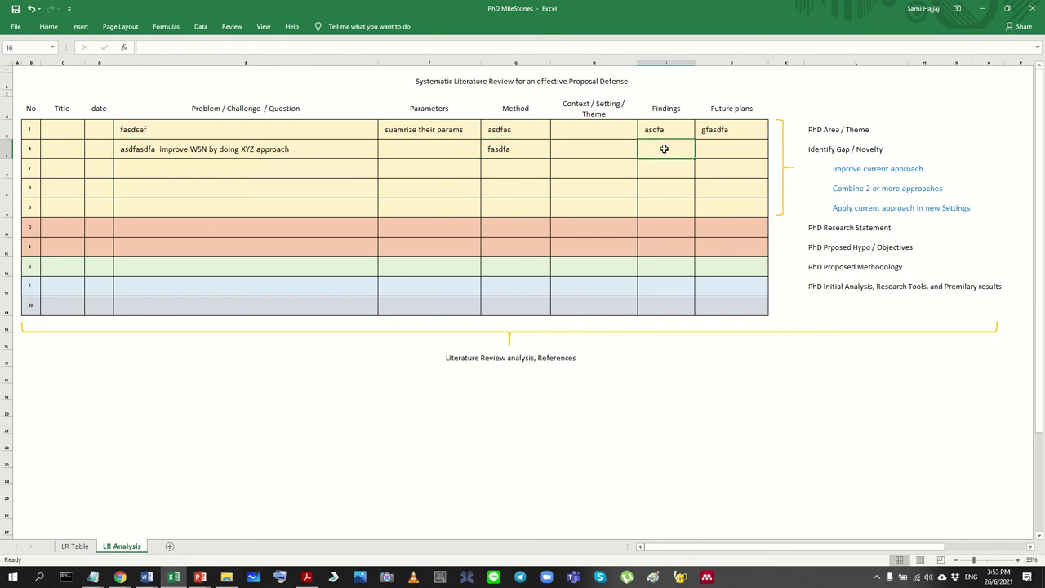
text(as)
click(675, 153)
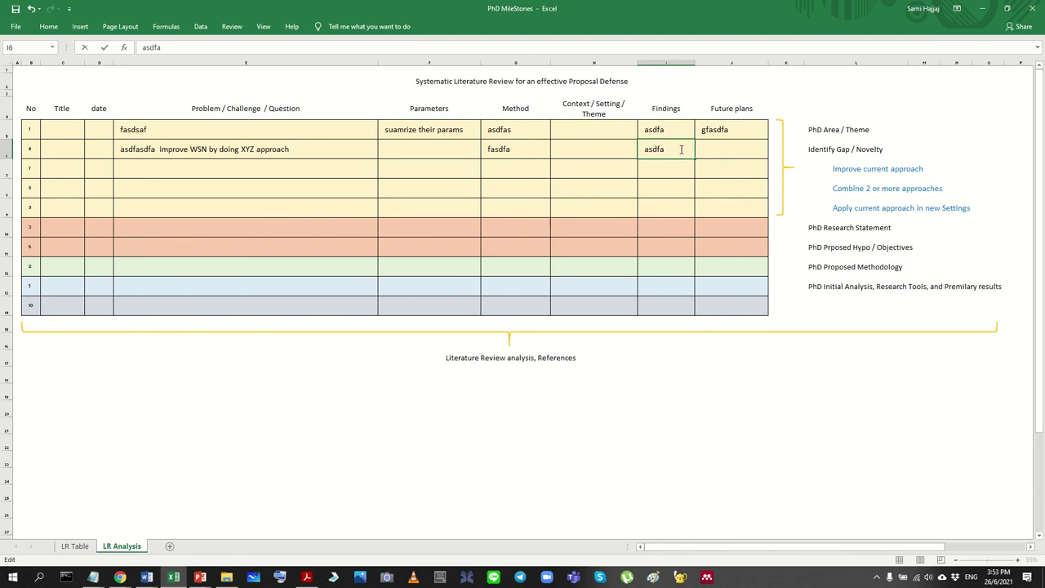
text(60^)
key(Return)
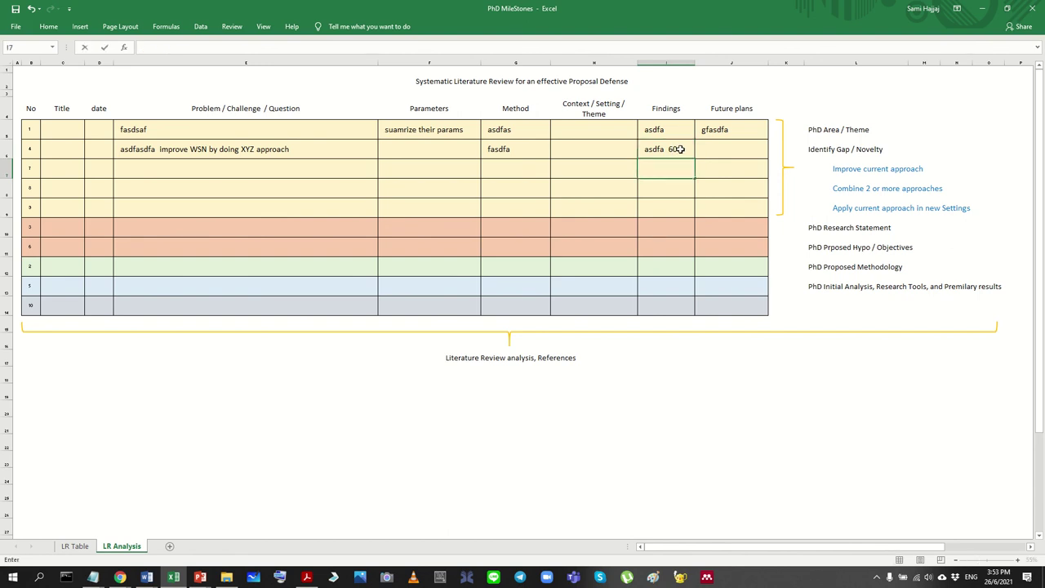
Step: Append a percent sign to paper No 4's Findings entry so it reads "asdfa 60%"
double_click(678, 149)
text(^)
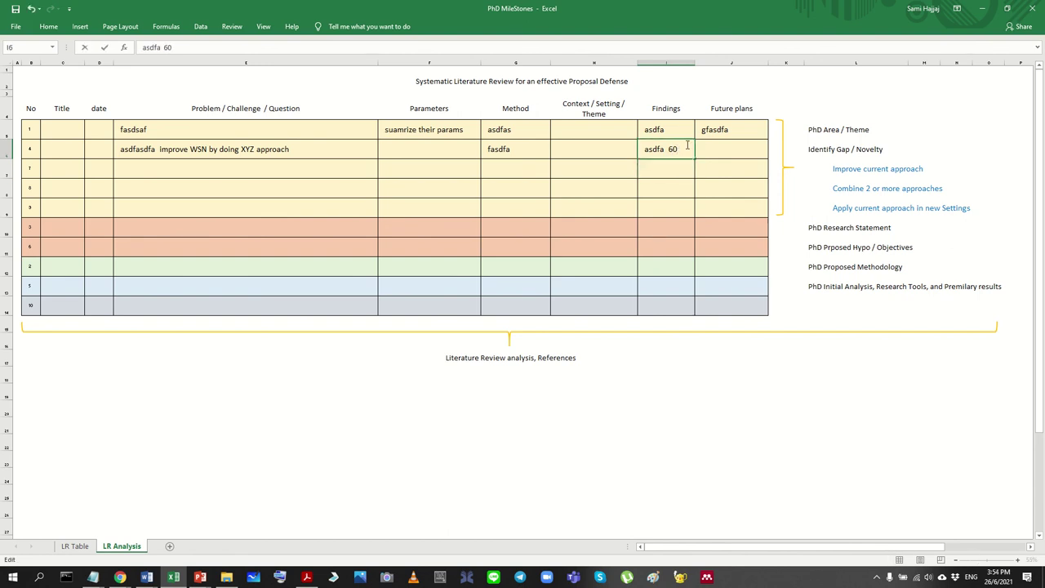
text(%)
key(Return)
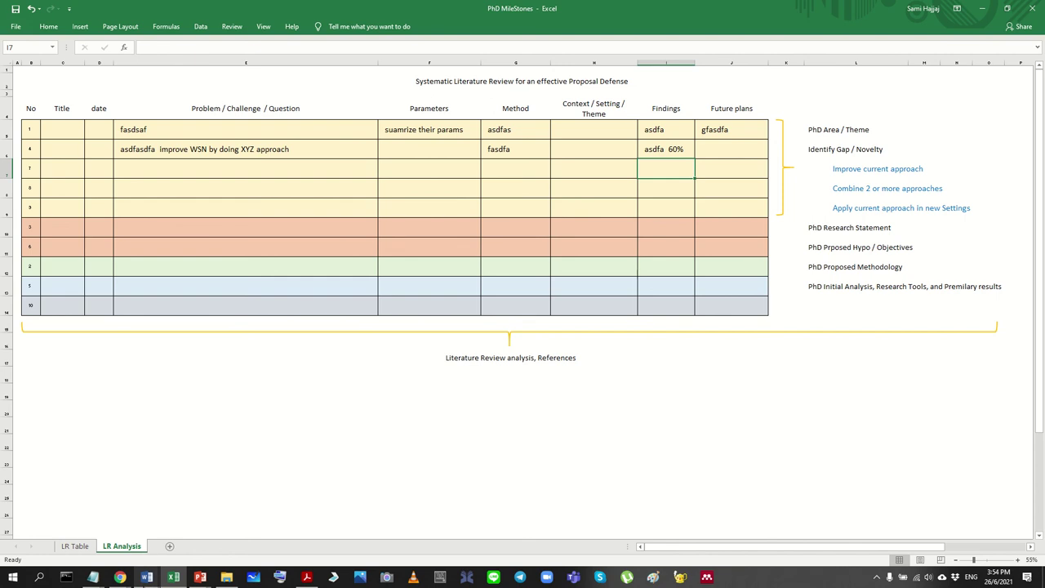
Step: Switch to the Word outline and add the indented line "Result 80%" below "Steps (actual research)" in Chapter 3
mouse_move(147, 577)
click(87, 532)
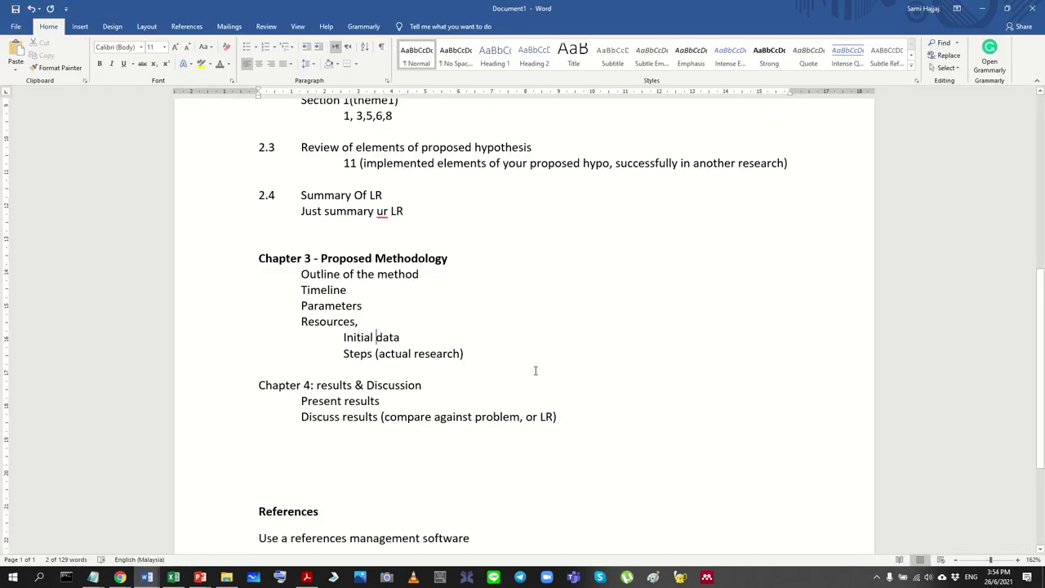
drag(536, 371, 156, 266)
click(502, 355)
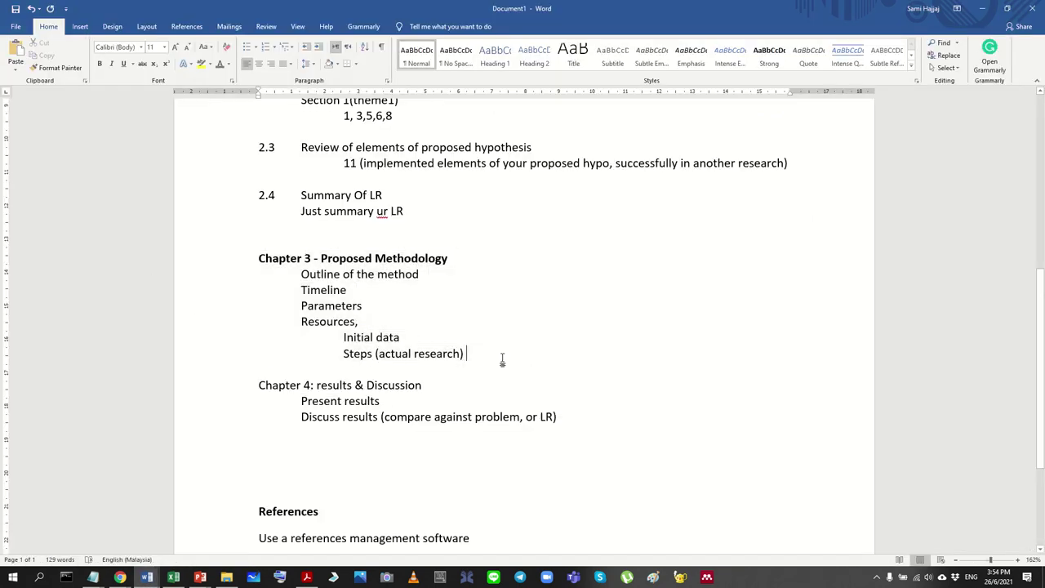
key(Return)
key(Tab)
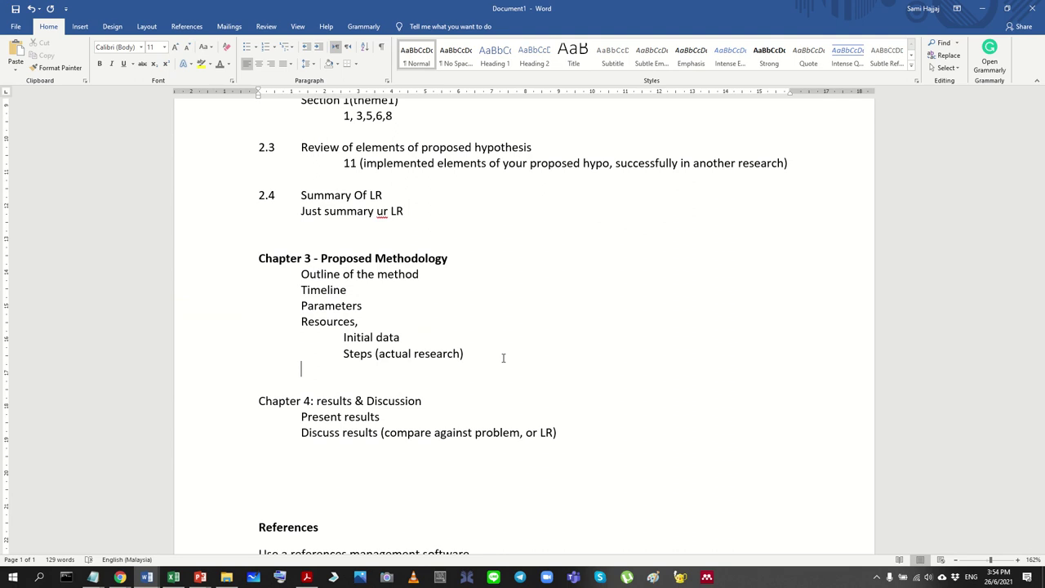
text(Result 80%)
key(Return)
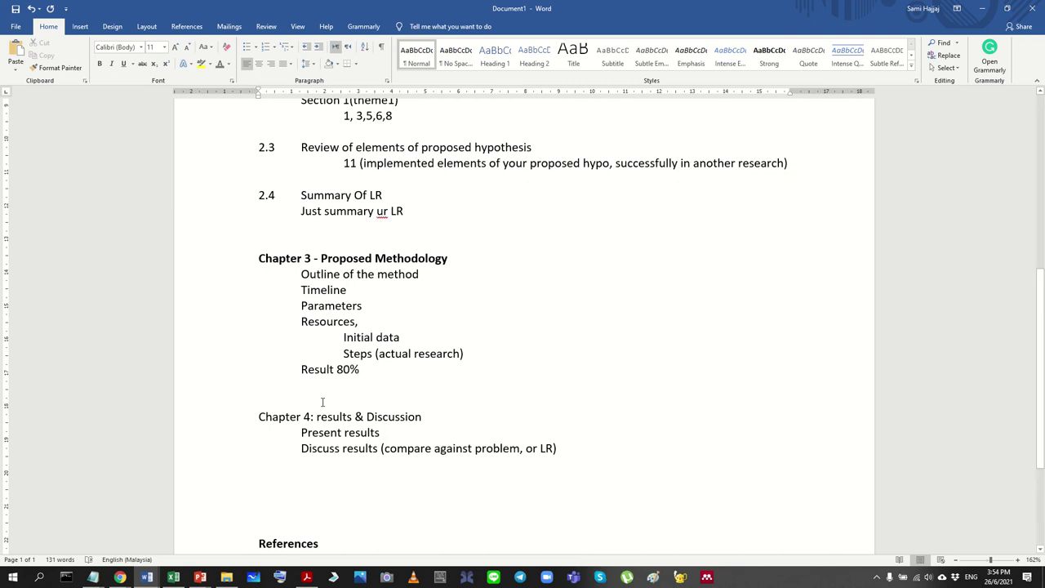
key(BackSpace)
Step: Check paper No 4's Findings entry in Excel against the Word outline, and highlight "Discussion" in the Chapter 4 heading
click(170, 580)
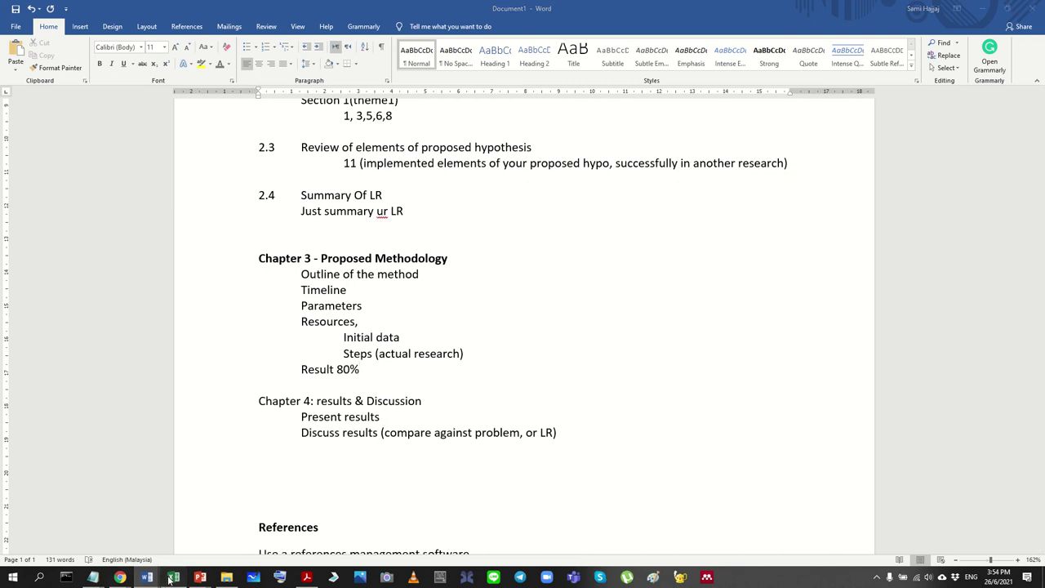
click(676, 157)
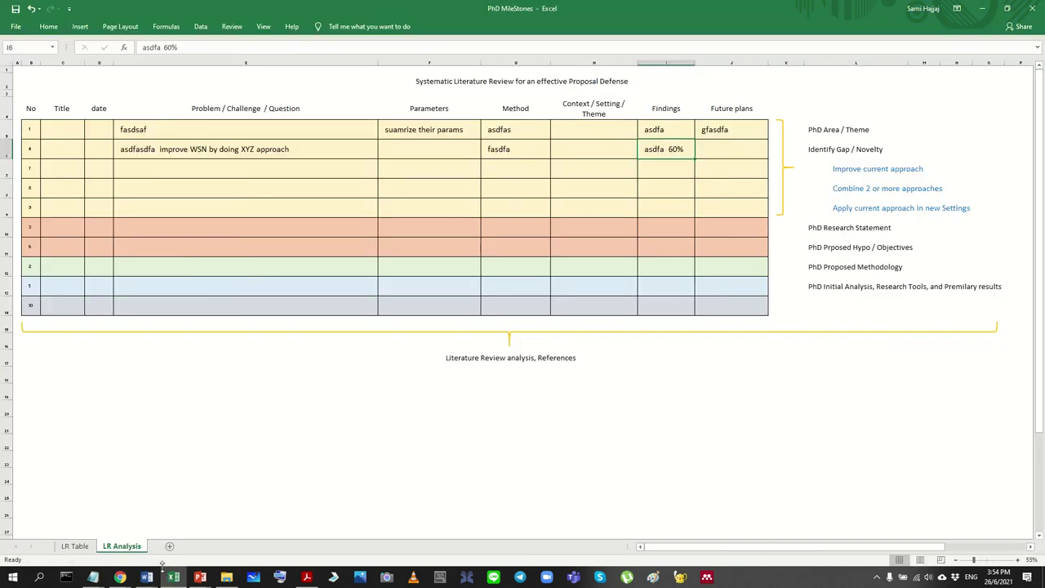
mouse_move(147, 578)
click(103, 543)
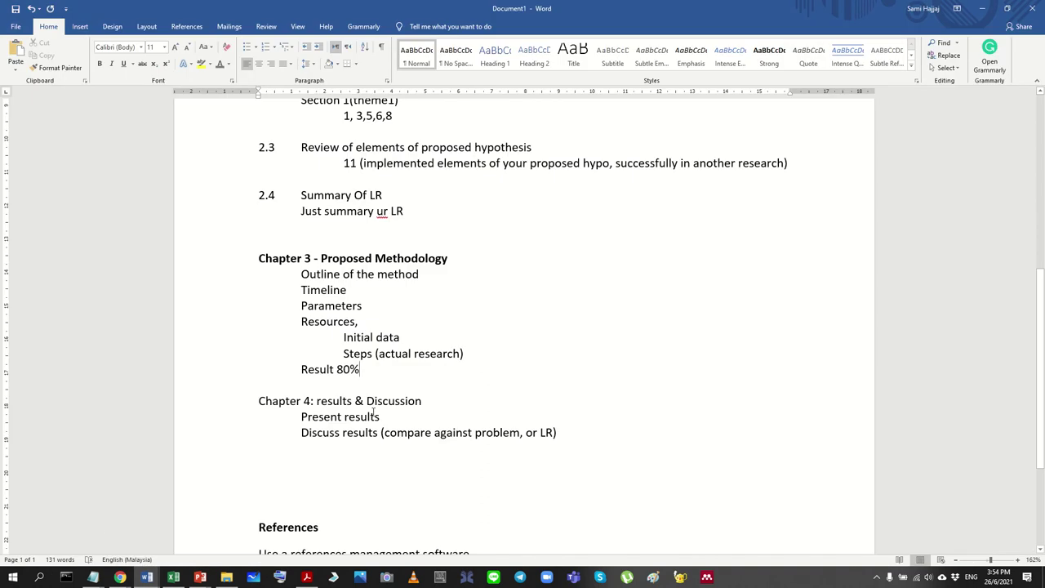
drag(367, 401, 423, 401)
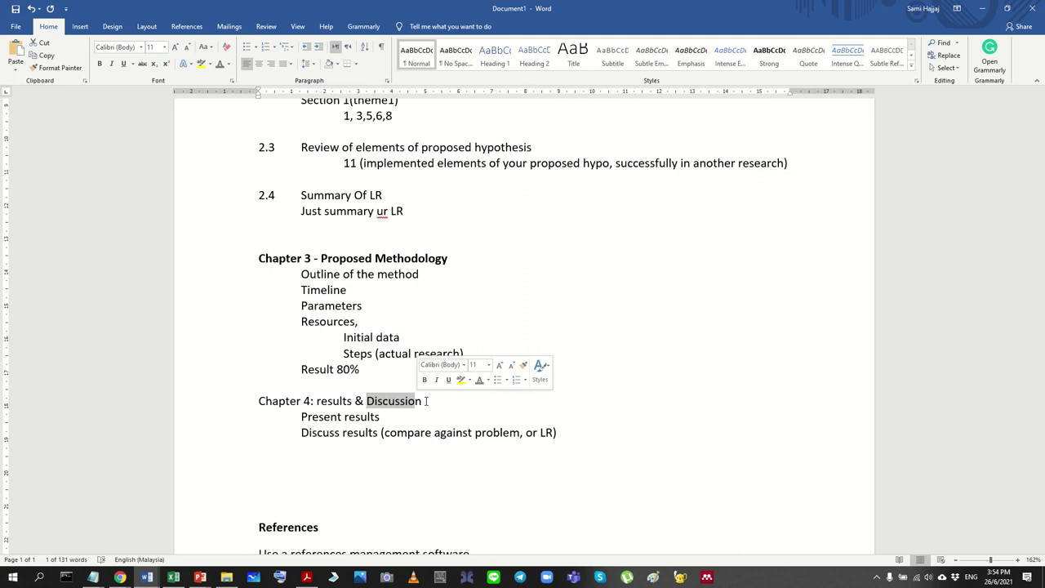
Step: Add the indented line "Result > compare > better?" below the Discuss results line in Chapter 4
click(562, 430)
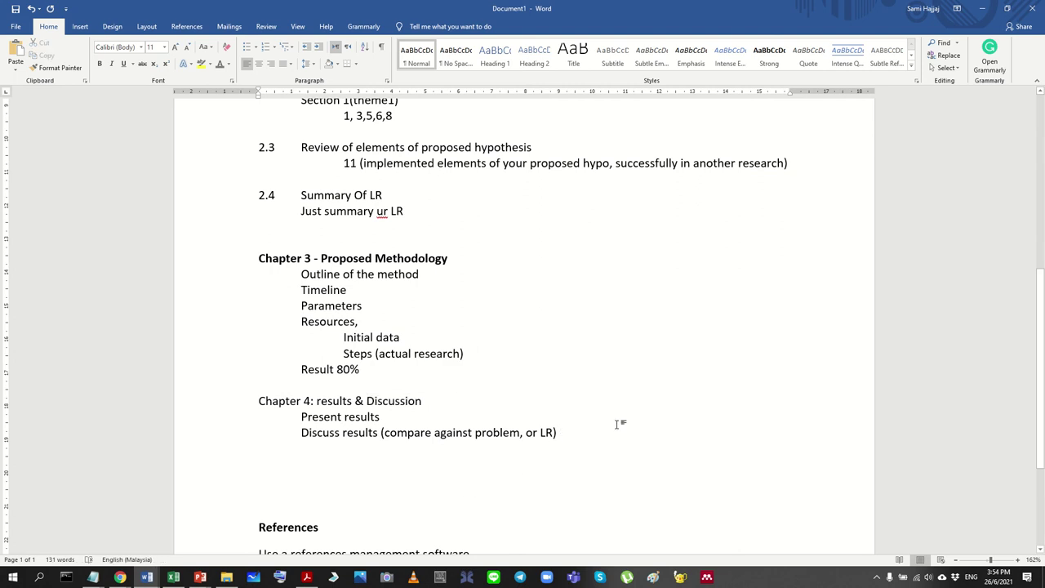
key(Return)
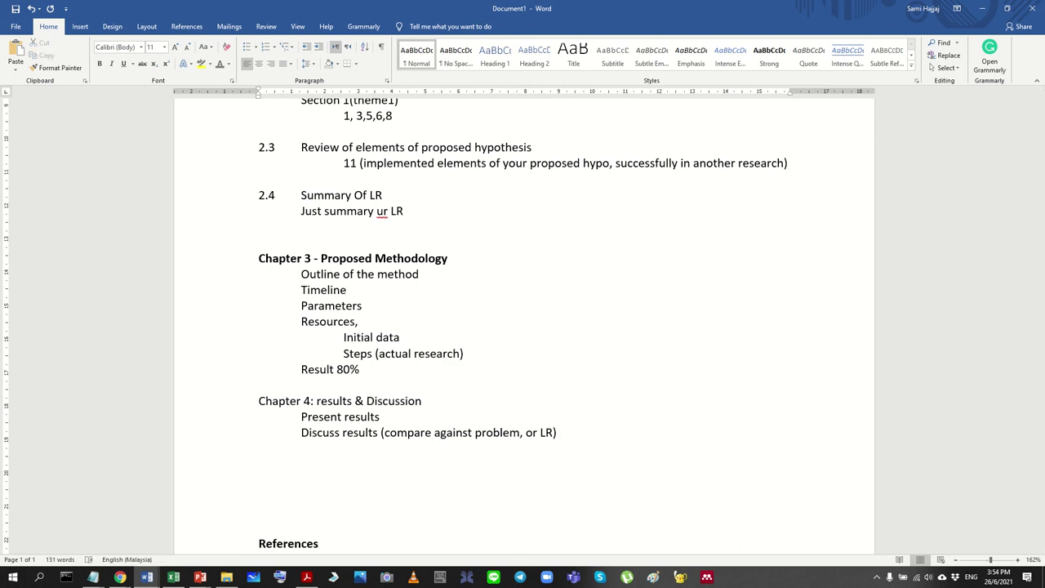
text(result )
text(->)
key(BackSpace)
key(BackSpace)
text(> xco)
key(BackSpace)
key(BackSpace)
key(BackSpace)
text(compate)
key(BackSpace)
key(BackSpace)
text(re > better?)
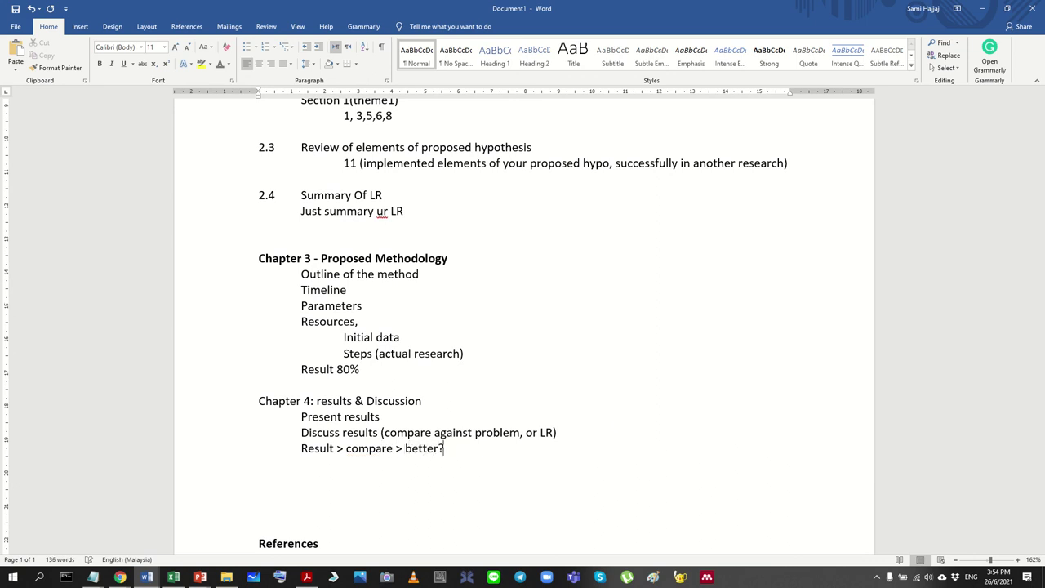
Step: Extend the "Result > compare > better?" line with "> verified your hypo"
text( > )
text(varied s)
key(BackSpace)
key(BackSpace)
key(BackSpace)
key(BackSpace)
key(BackSpace)
text(ified your hypo)
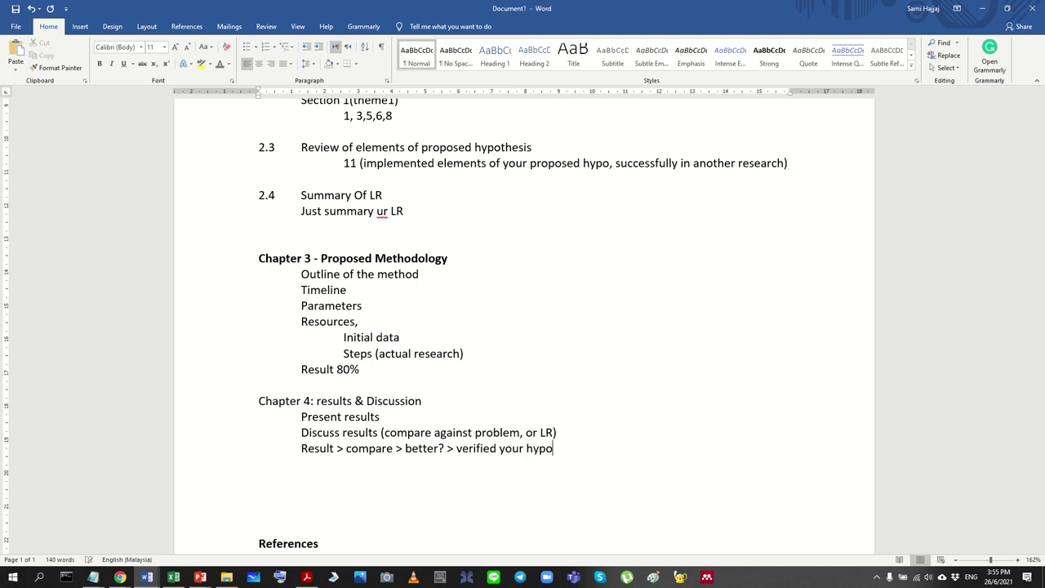
Step: Complete the last Chapter 4 line so it ends with "verified your method/hypo/objectives", and start a new line below it
text(/si)
key(BackSpace)
key(BackSpace)
text(pb)
key(BackSpace)
key(BackSpace)
text(method)
key(BackSpace)
key(BackSpace)
key(BackSpace)
key(BackSpace)
key(BackSpace)
key(BackSpace)
key(BackSpace)
key(BackSpace)
key(BackSpace)
key(BackSpace)
key(BackSpace)
key(BackSpace)
text(method/h)
key(BackSpace)
text(hypothe)
key(BackSpace)
key(BackSpace)
key(BackSpace)
text(/objects)
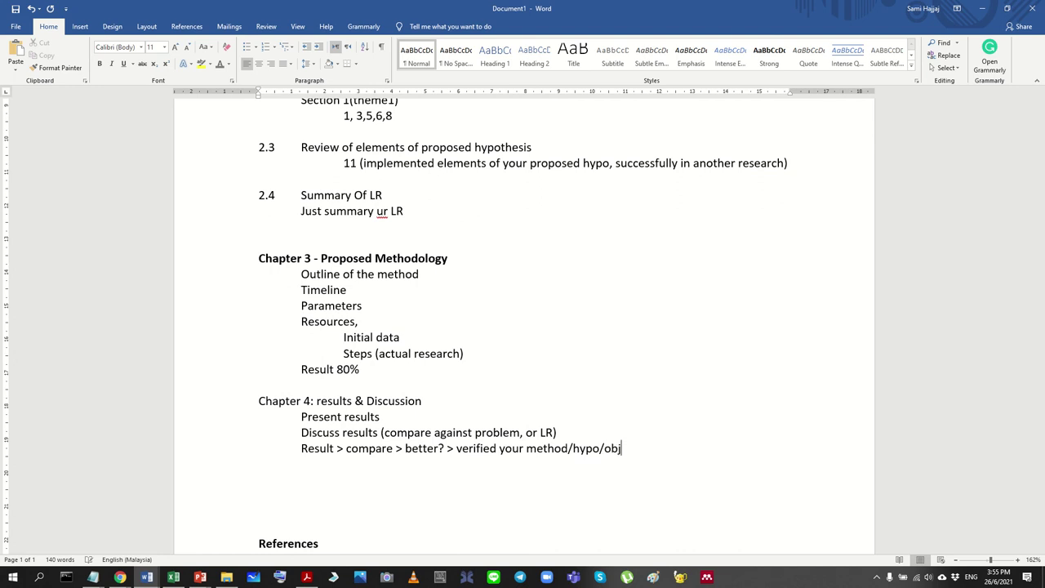
key(BackSpace)
text(ve)
key(BackSpace)
key(BackSpace)
text(ive)
key(BackSpace)
key(BackSpace)
key(BackSpace)
text(ive)
key(BackSpace)
text(s)
key(Return)
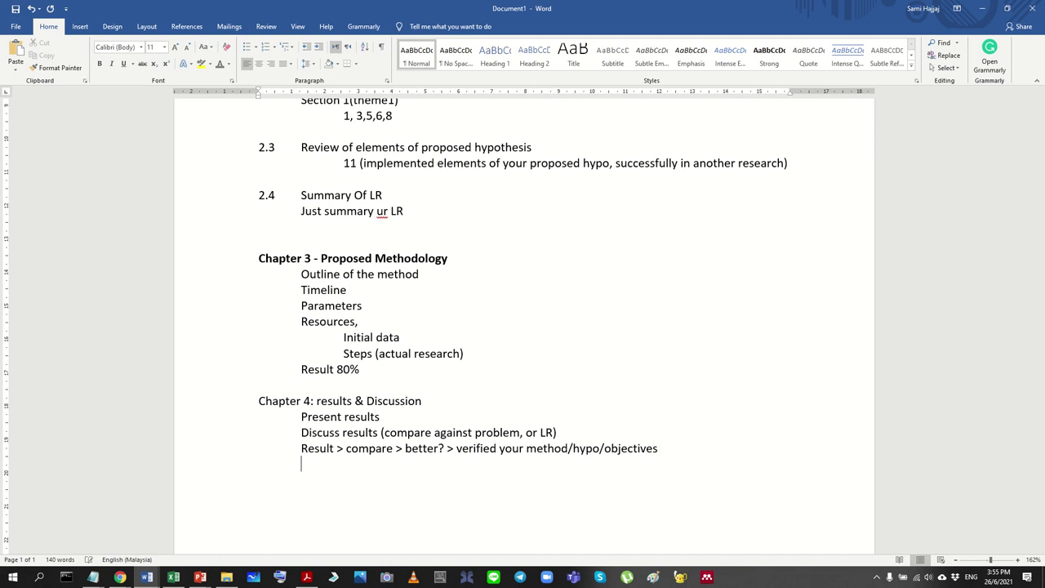
Step: Remove the indent from the new line and leave one blank line below the Chapter 4 result chain
key(shift+Up)
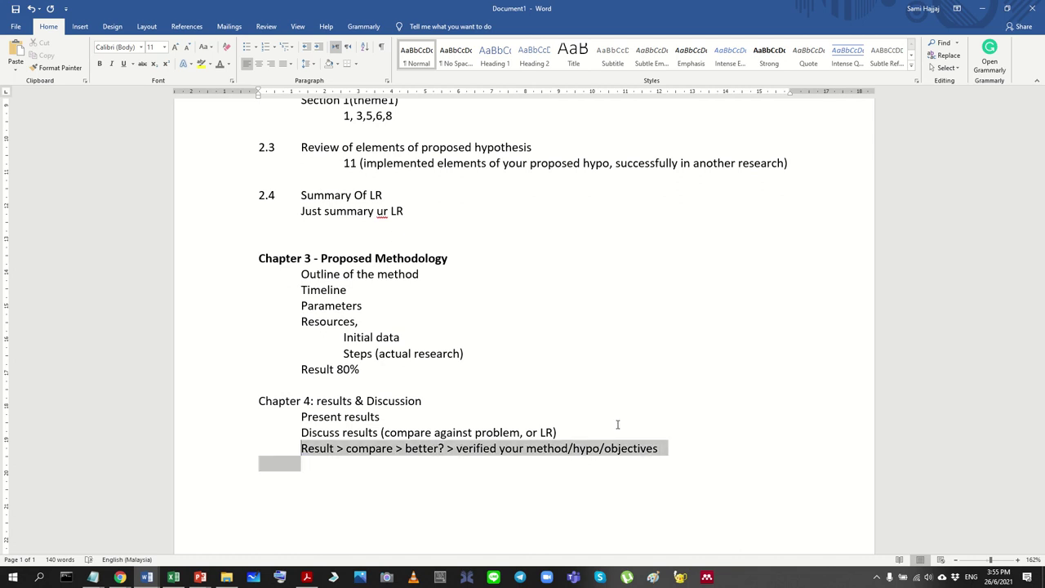
click(580, 473)
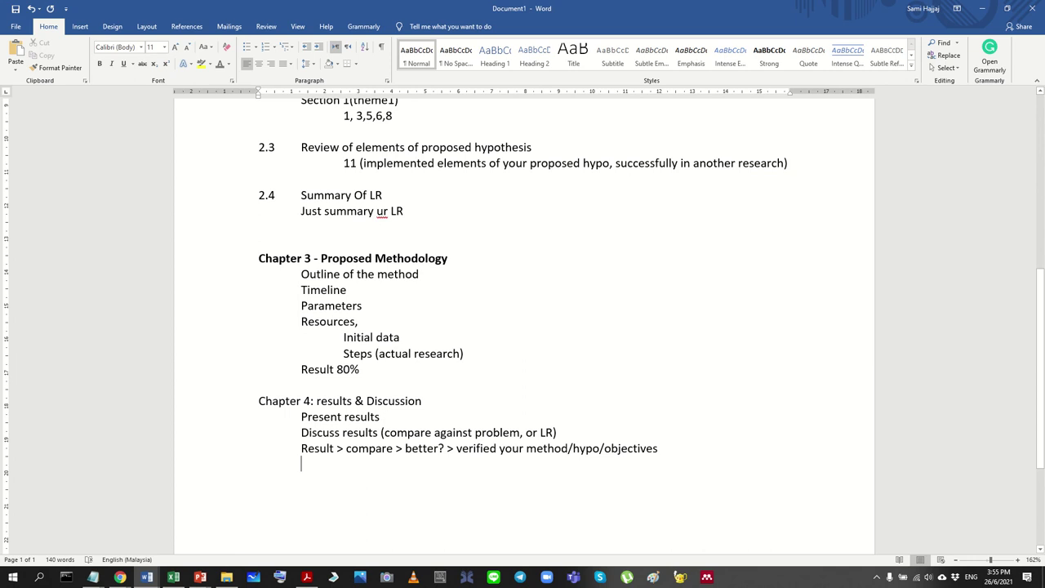
text(Co)
key(BackSpace)
key(BackSpace)
key(BackSpace)
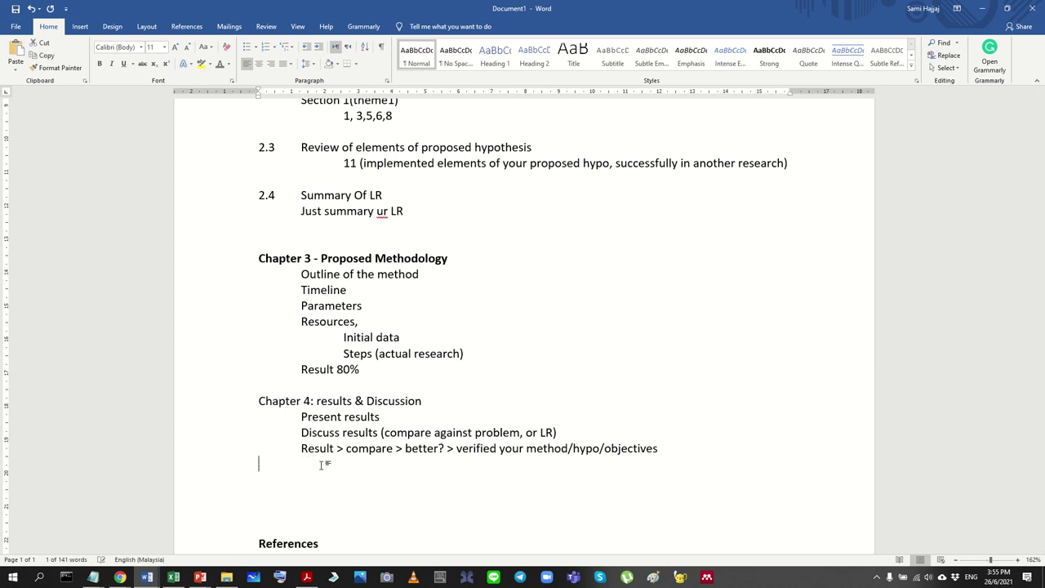
key(Return)
key(Delete)
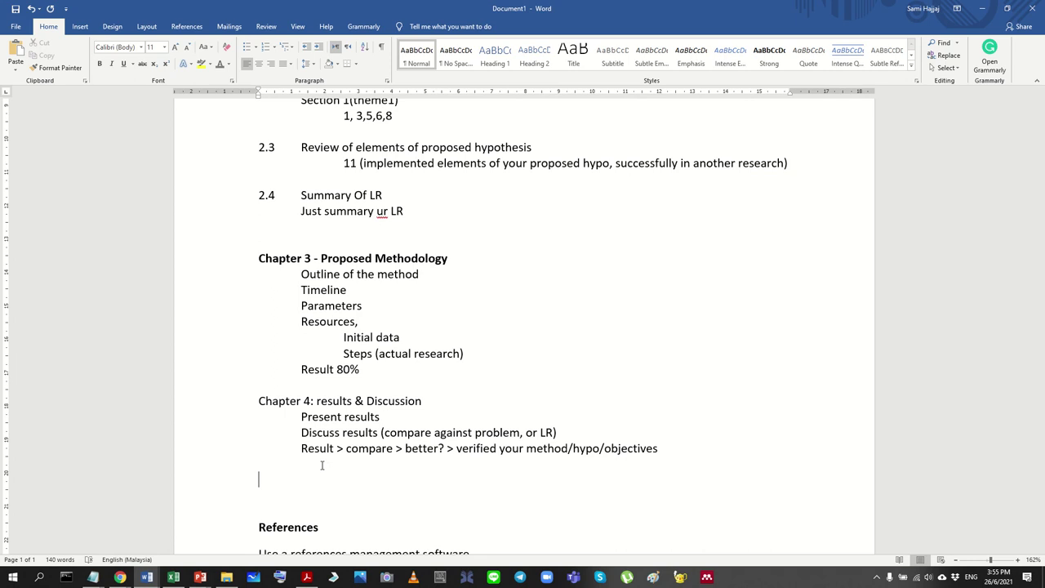
Step: Copy the "Chapter 4: results & Discussion" heading to the empty line below the Chapter 4 notes
drag(441, 402, 193, 405)
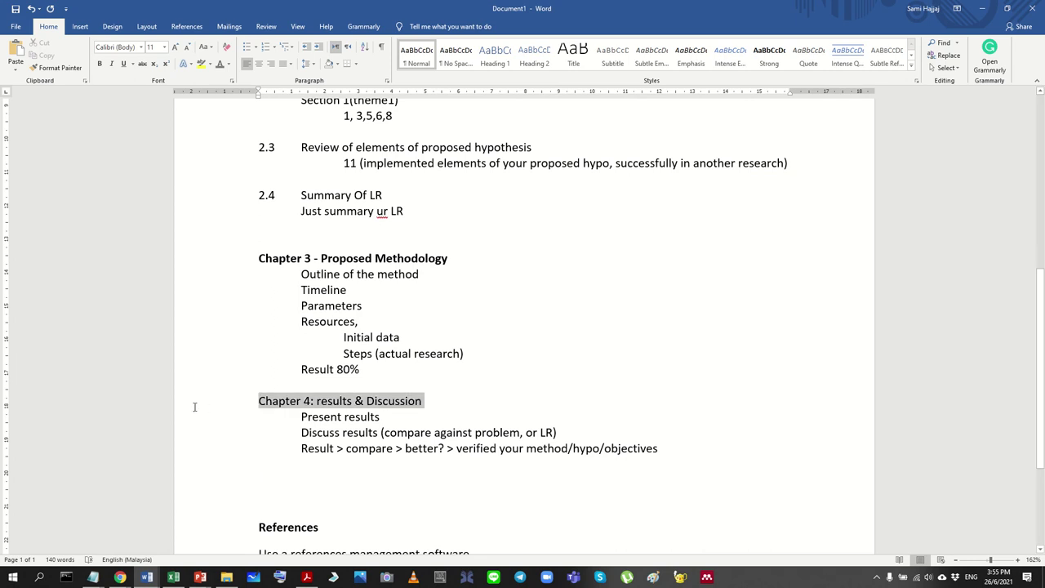
key(Right)
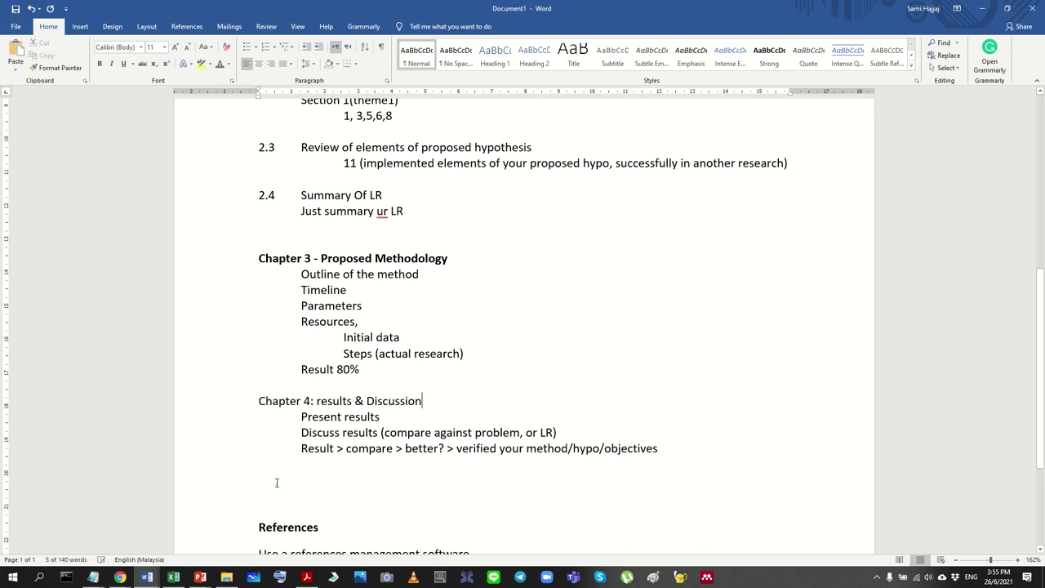
drag(436, 411, 259, 406)
key(ctrl+c)
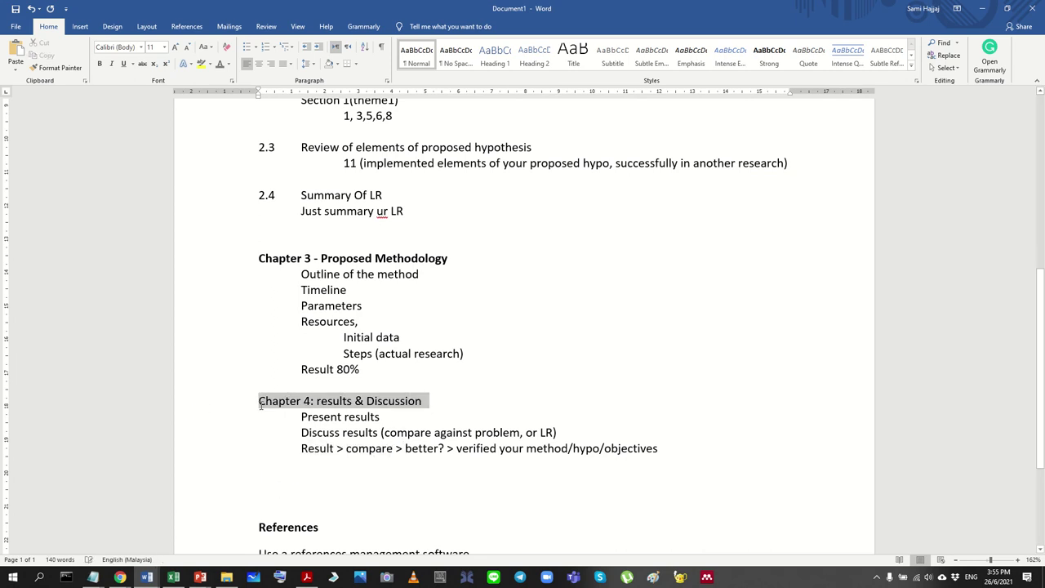
click(270, 483)
key(ctrl+v)
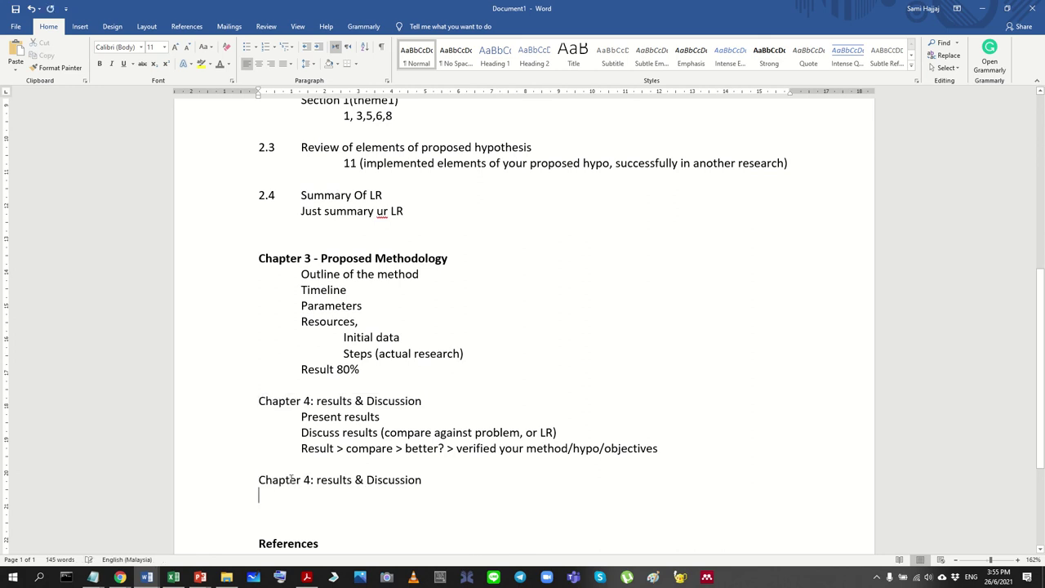
Step: Change the copied heading to "Chapter 5: Findings & conclusions"
double_click(308, 480)
text(5)
drag(318, 480, 501, 481)
text(Con)
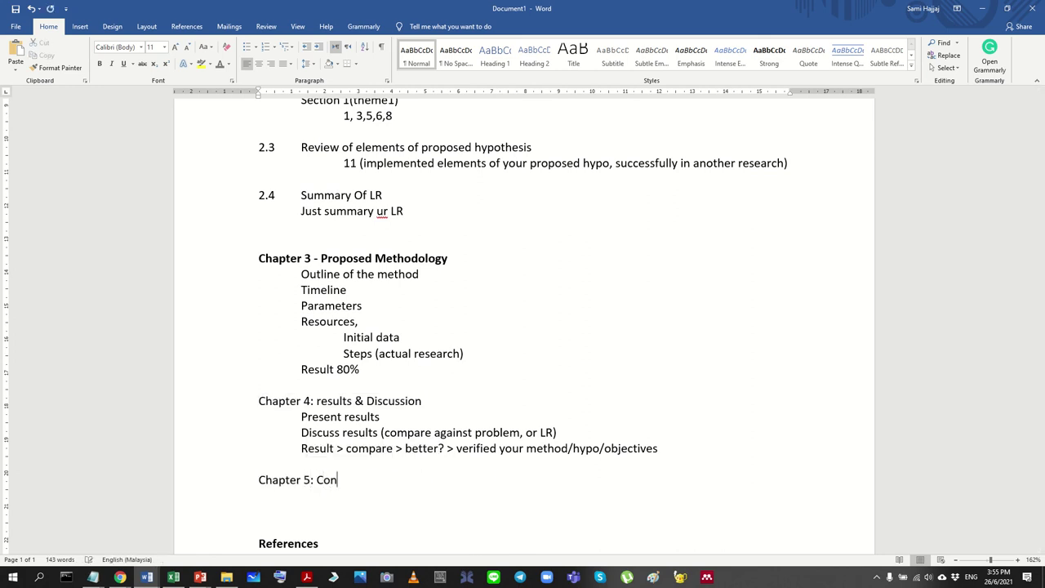
text(clus)
key(BackSpace)
key(BackSpace)
key(BackSpace)
key(BackSpace)
key(BackSpace)
key(BackSpace)
text(Findings & cond)
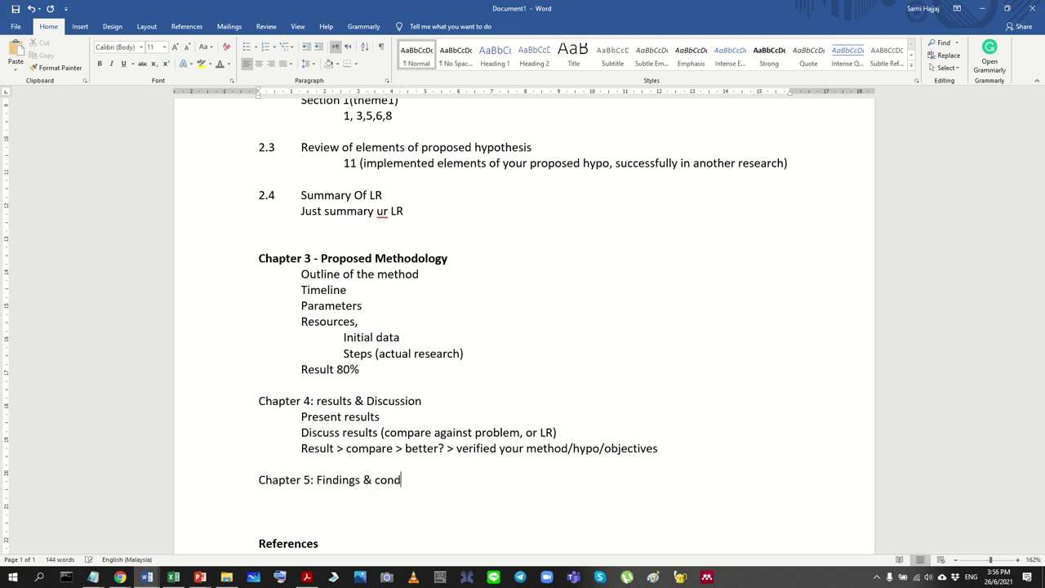
text(lusioens)
key(BackSpace)
key(BackSpace)
key(BackSpace)
text(ns)
Step: Add an indented empty line below the Chapter 5 heading
drag(447, 448, 656, 452)
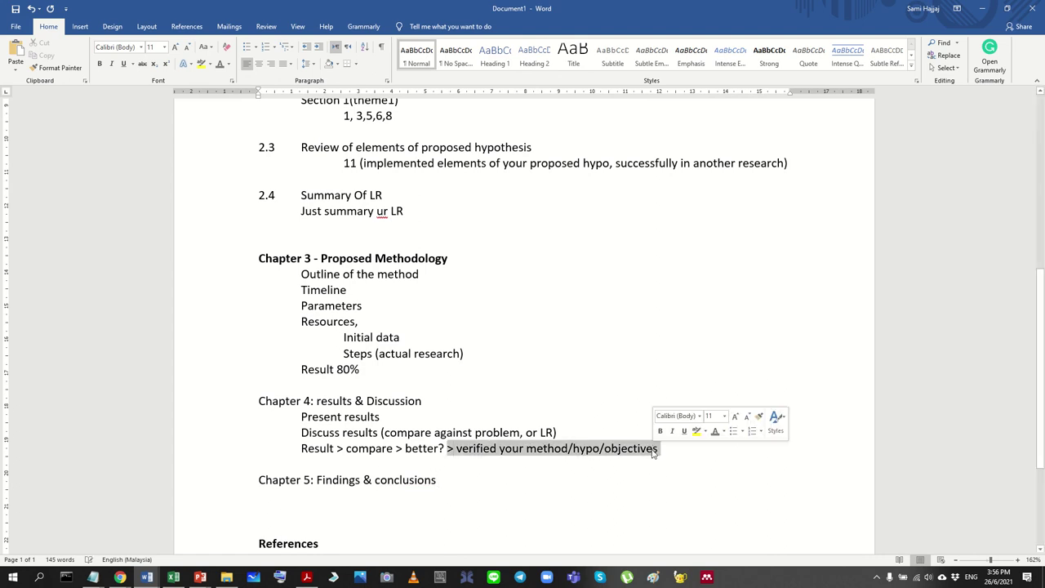
click(446, 482)
key(Return)
key(Tab)
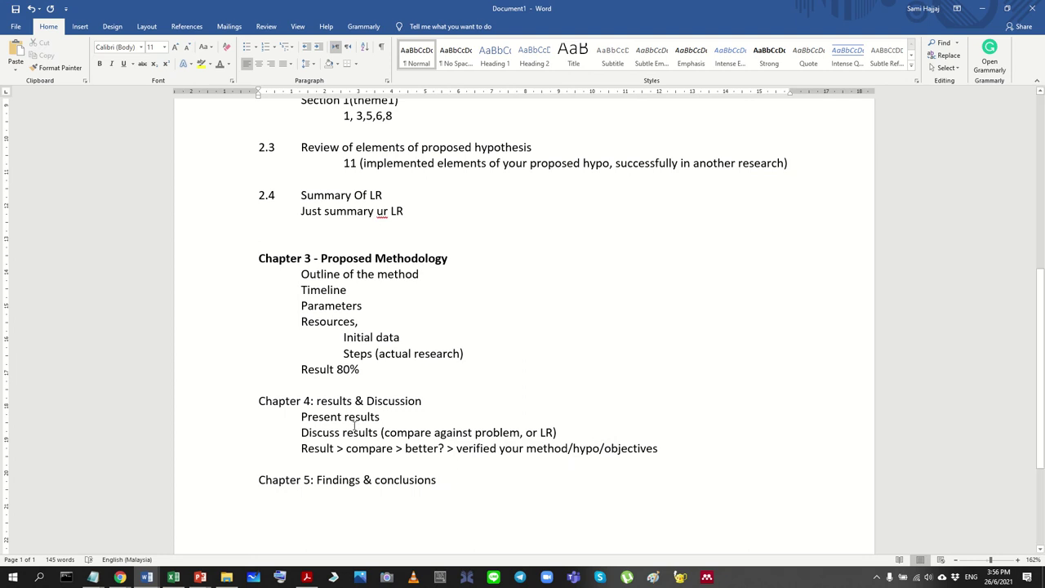
Step: Append "> hypo proved right > problem answerd" to the result chain after "objectives"
drag(445, 448, 302, 450)
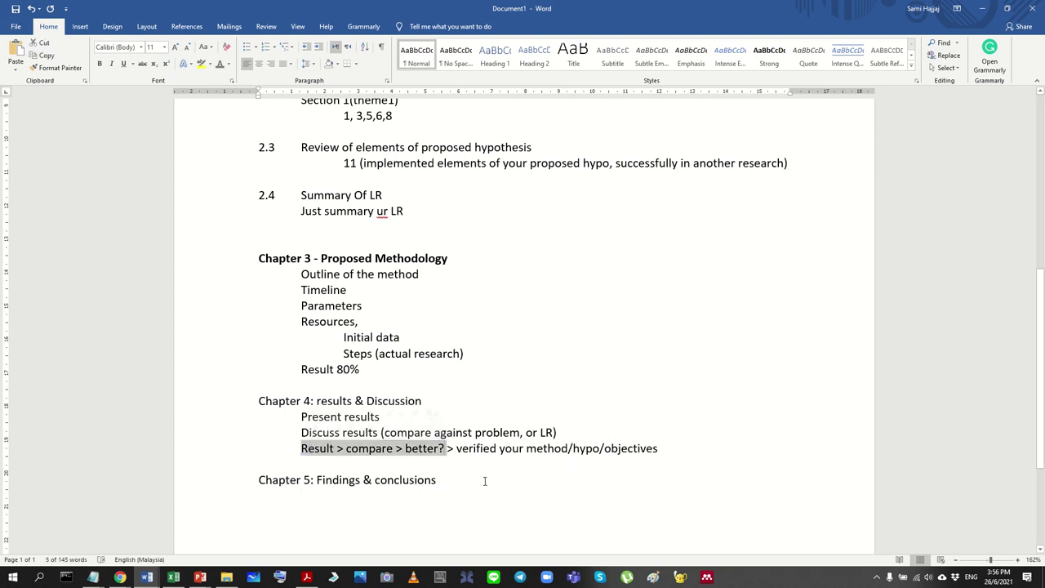
click(462, 459)
drag(457, 448, 644, 457)
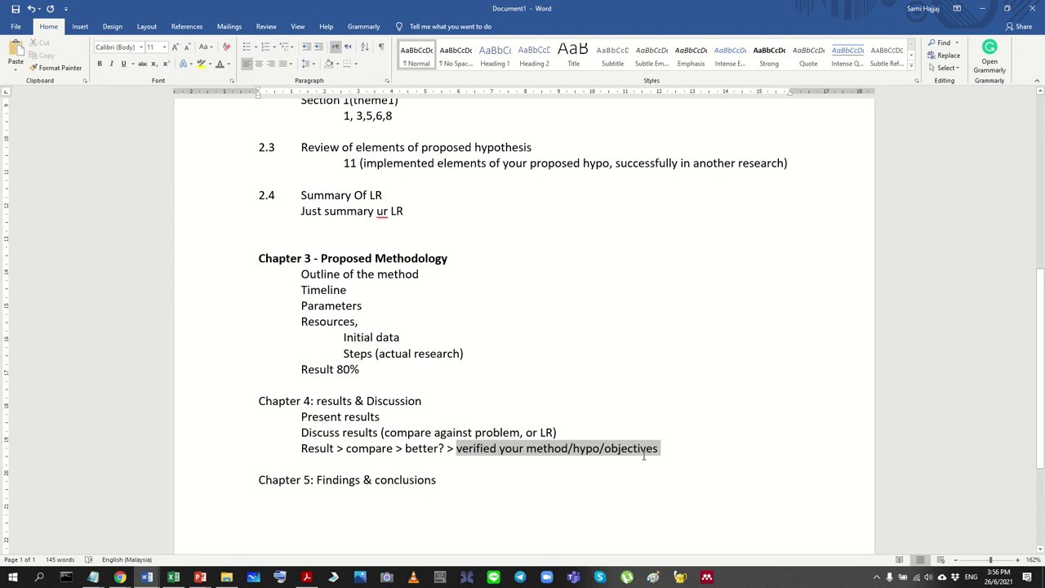
click(659, 456)
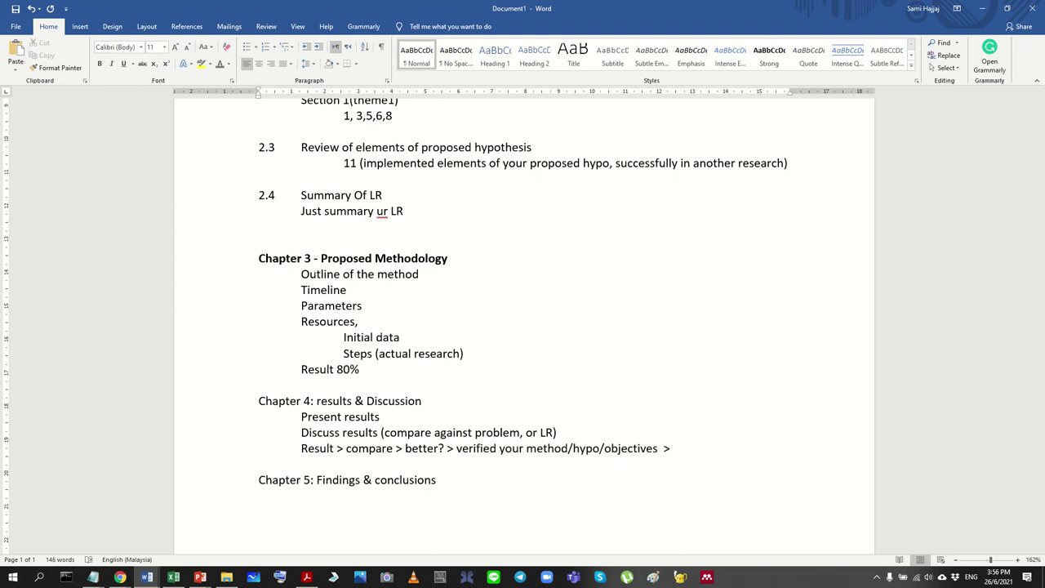
text(> hypo proved right <)
key(BackSpace)
text(> pro)
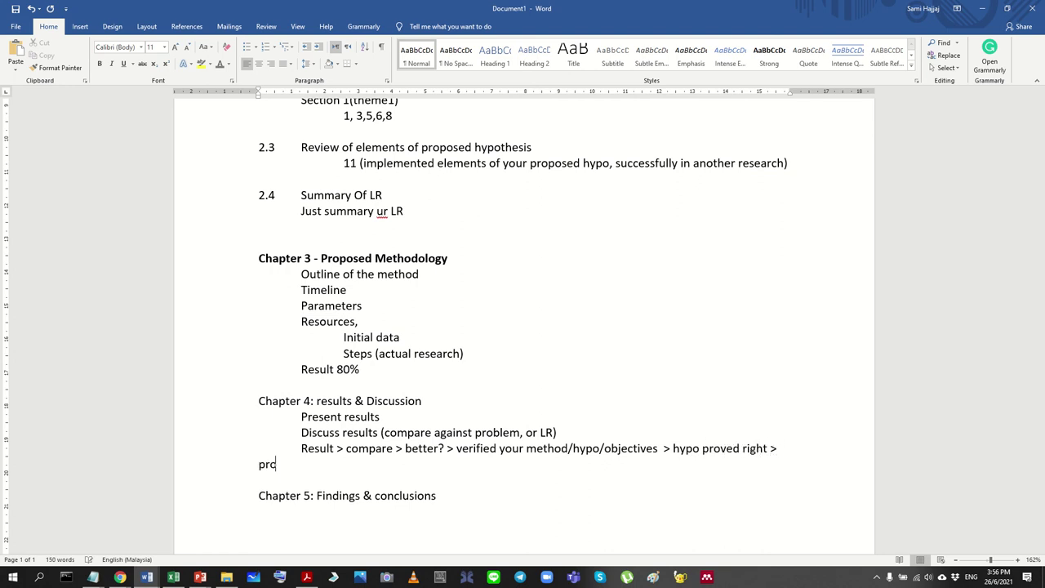
text(blem solved)
key(BackSpace)
key(BackSpace)
key(BackSpace)
key(BackSpace)
text(answerd)
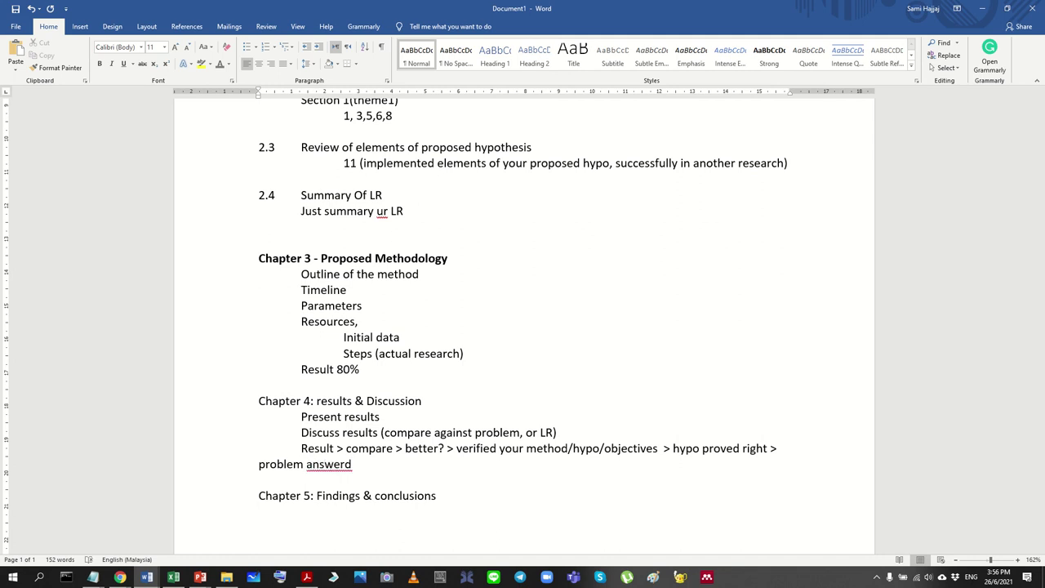
Step: Delete "method/hypo/" from the result chain so that it reads "verified your objectives"
drag(567, 451, 634, 447)
key(Left)
key(Left)
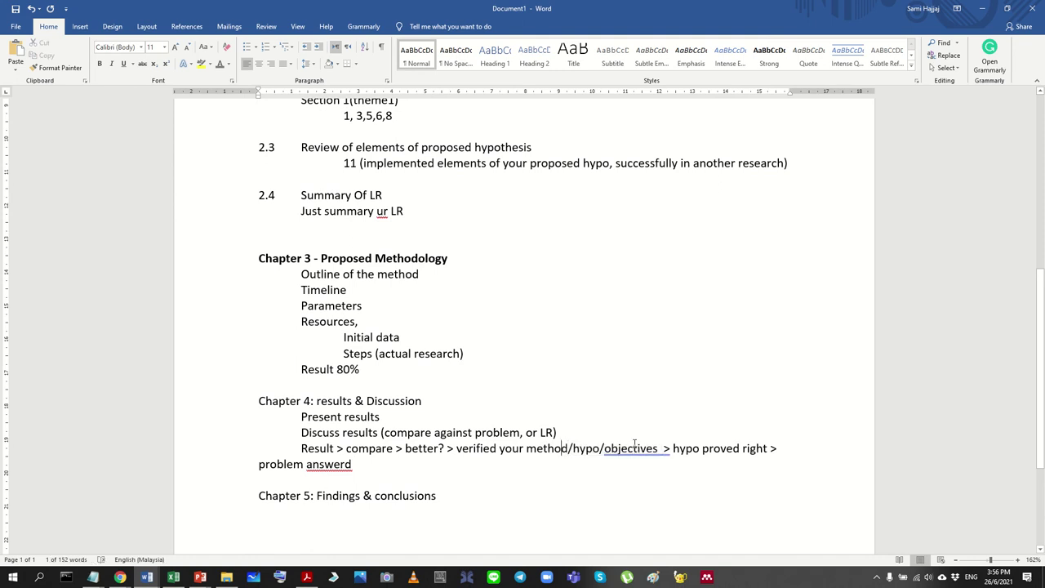
key(Left)
key(Left)
key(shift+Right)
key(shift+Right)
key(shift+Right)
key(shift+Right)
key(shift+Right)
key(shift+Right)
key(shift+Right)
key(shift+Right)
key(shift+Right)
key(shift+Right)
key(shift+Right)
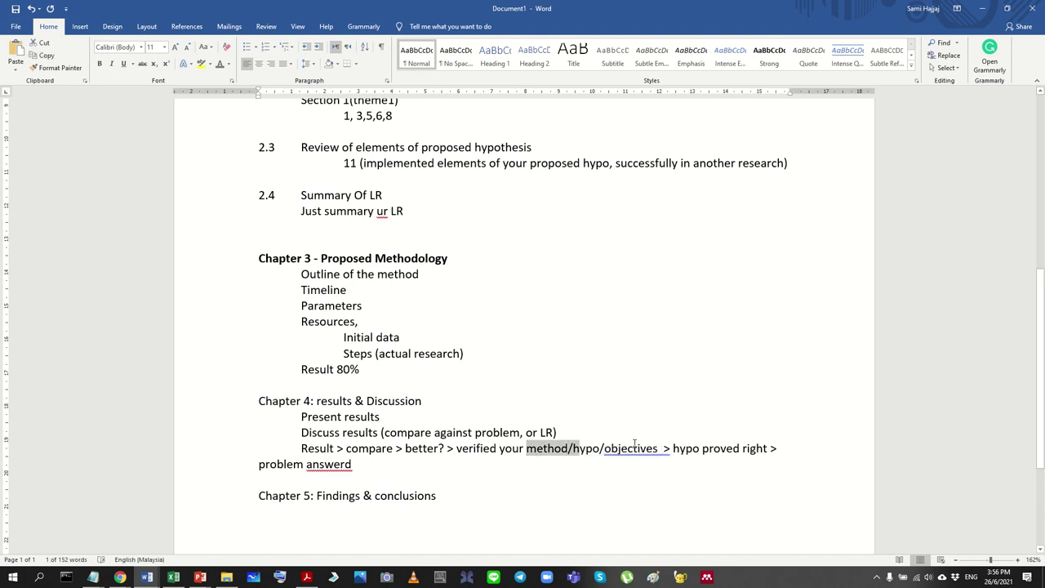
key(shift+Right)
key(Delete)
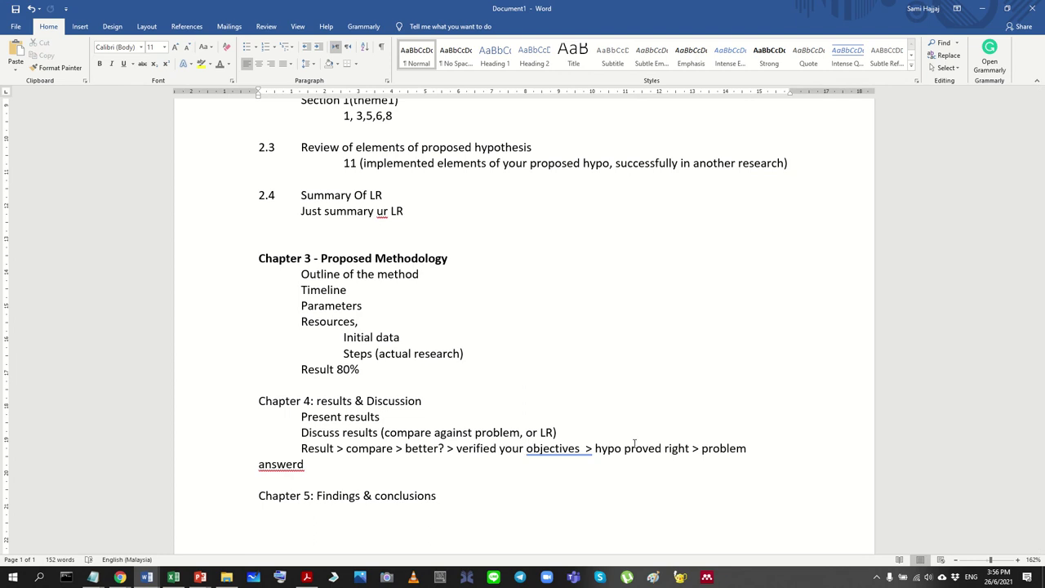
Step: Correct "answerd" to "answered" and extend the result chain's right indent to about 17 cm
click(438, 464)
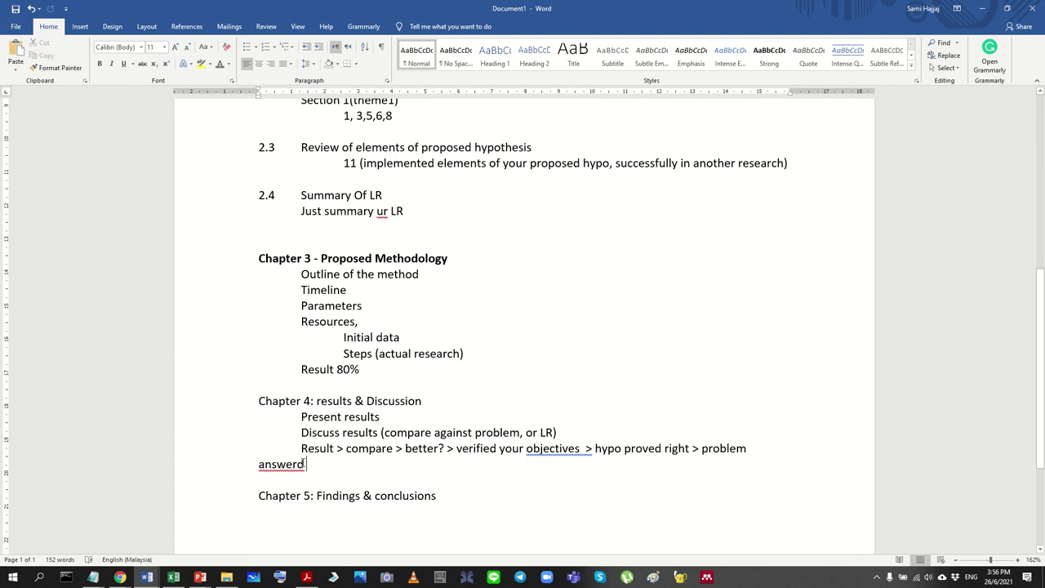
click(297, 464)
text(e)
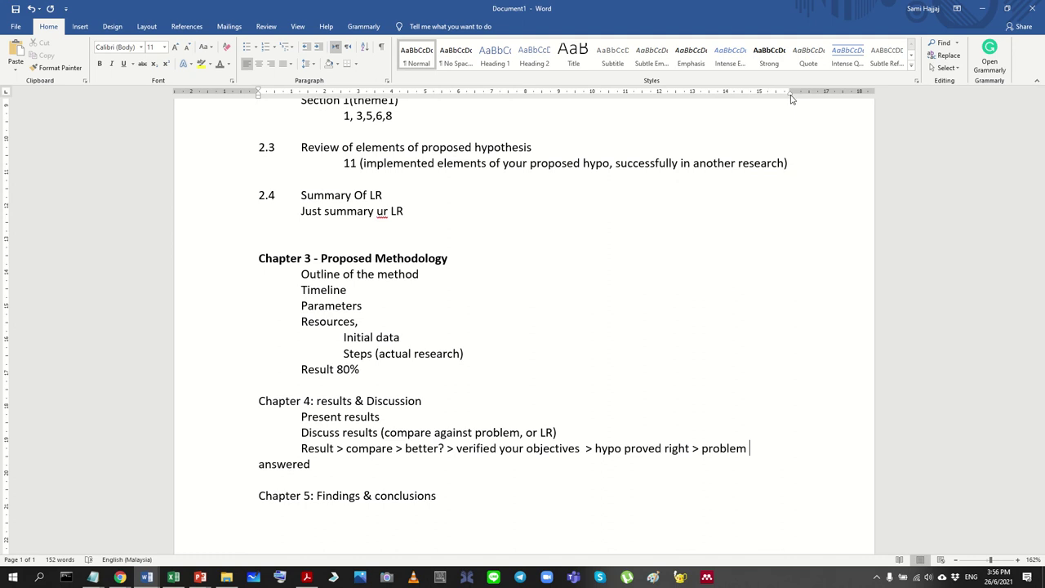
mouse_move(791, 92)
mouse_down()
mouse_move(854, 98)
mouse_move(820, 98)
mouse_up()
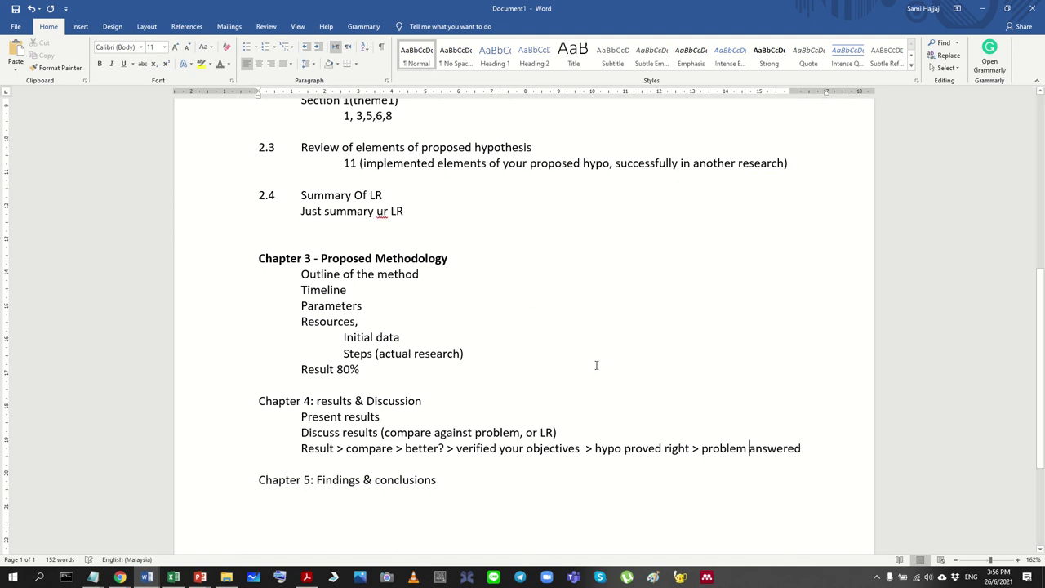
Step: Set the result chain apart from the Chapter 4 notes with a blank line and remove its leading indent
key(Down)
key(Return)
key(Delete)
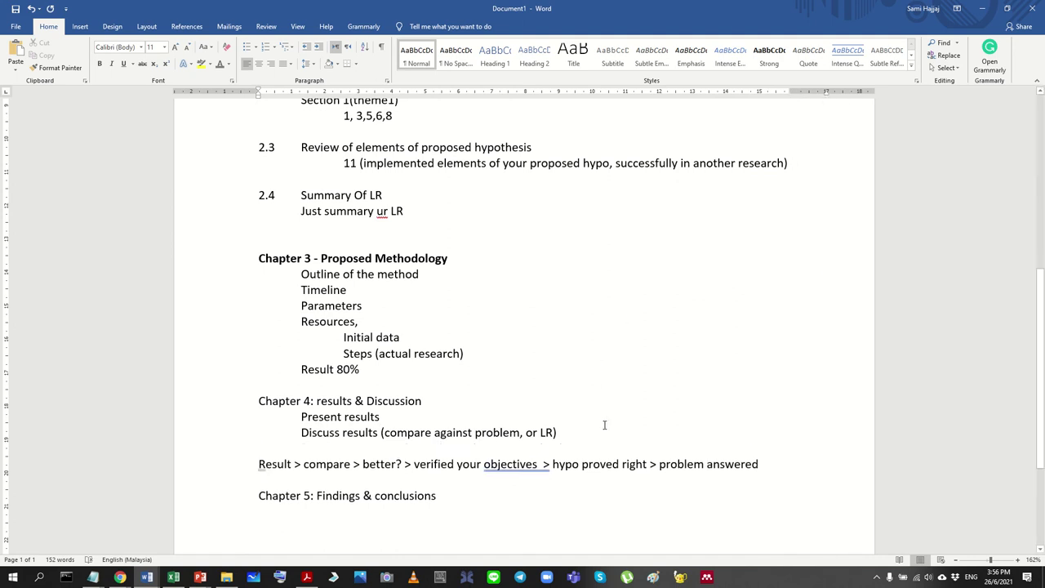
Step: Insert "hypo/method/" before "objectives" in the result chain
text(hyp/met)
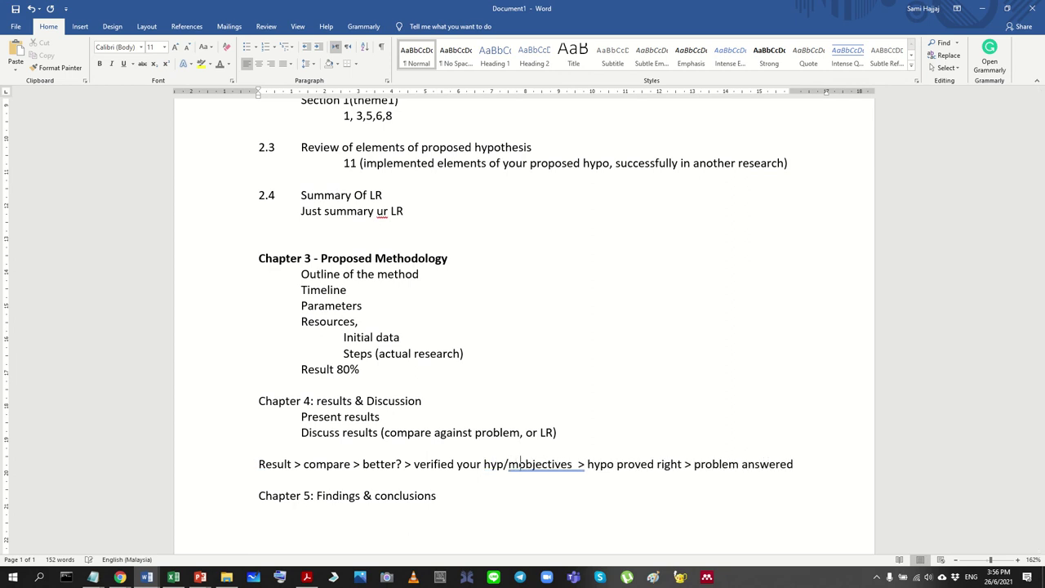
text(hod/)
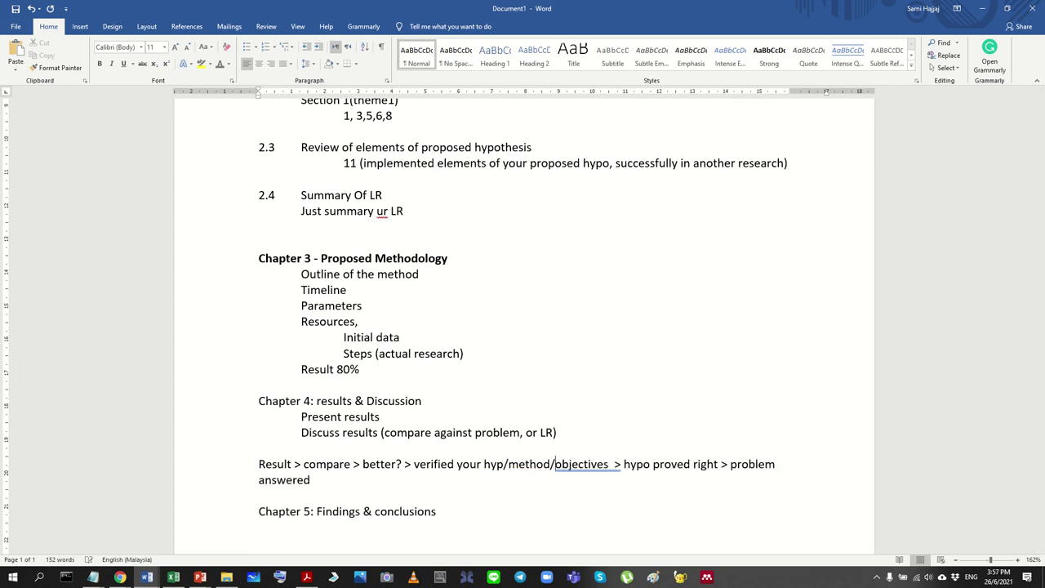
click(504, 464)
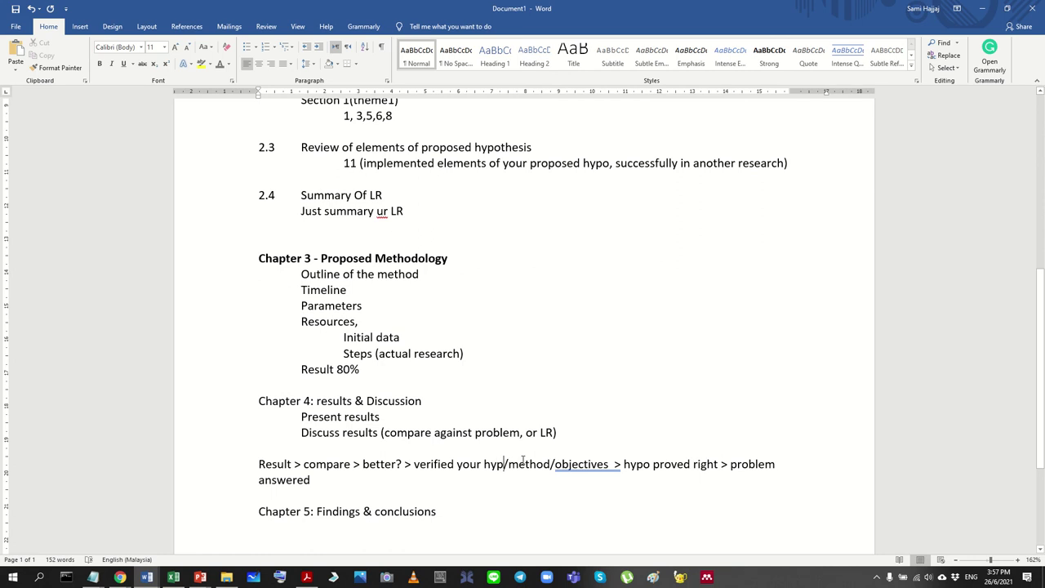
text(o)
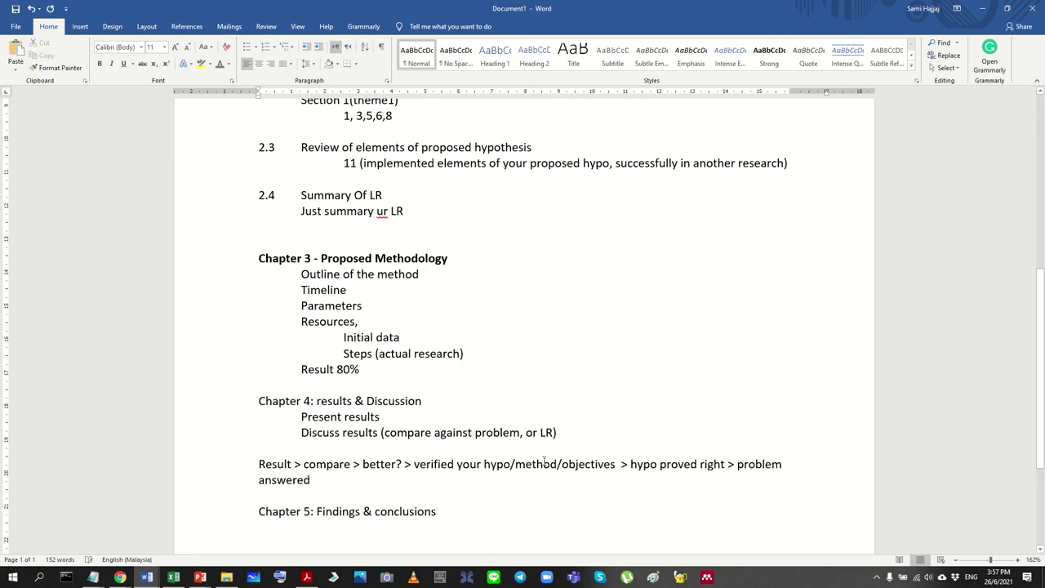
Step: Move the result chain's left indent out to about -2 cm and remove the extra space after "objectives"
drag(258, 96, 208, 100)
click(214, 464)
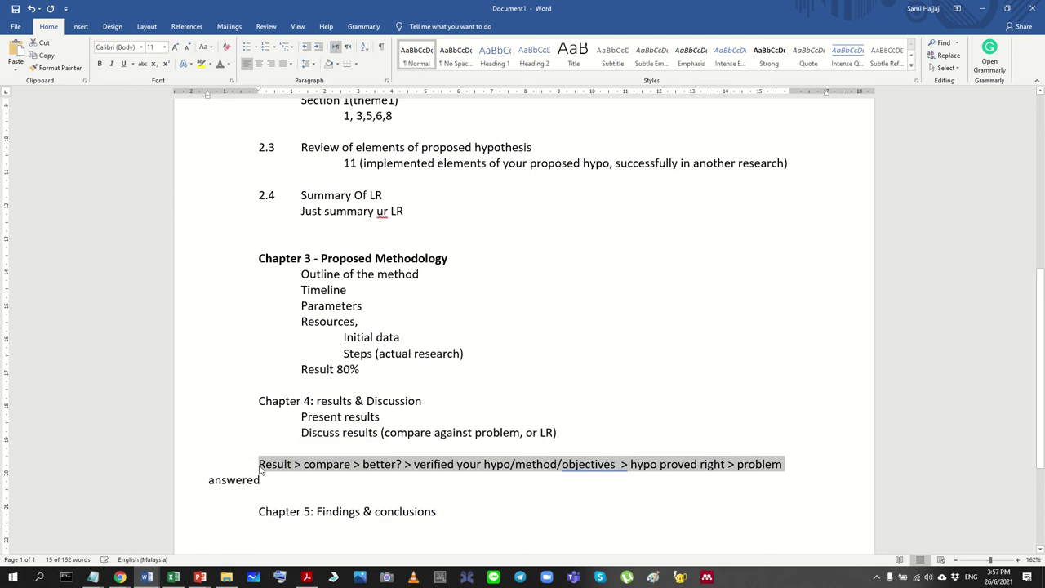
click(258, 464)
drag(210, 97, 192, 97)
key(BackSpace)
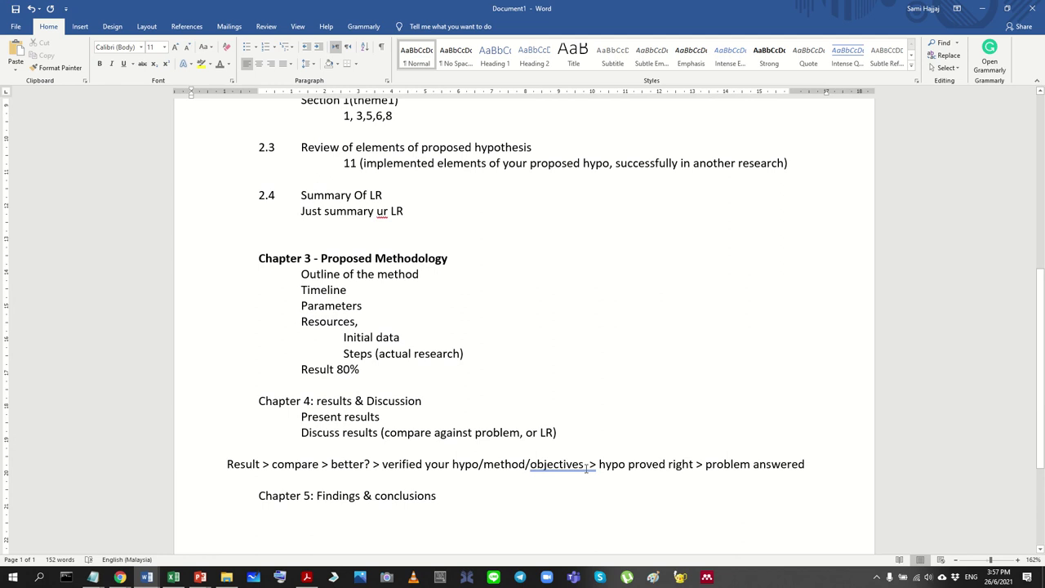
key(BackSpace)
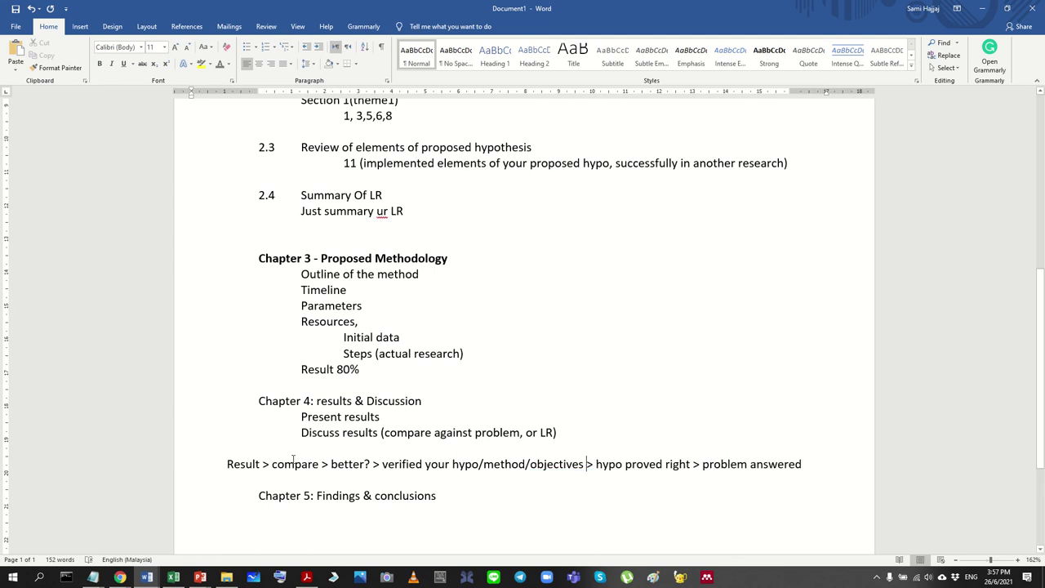
drag(228, 465, 373, 464)
triple_click(330, 367)
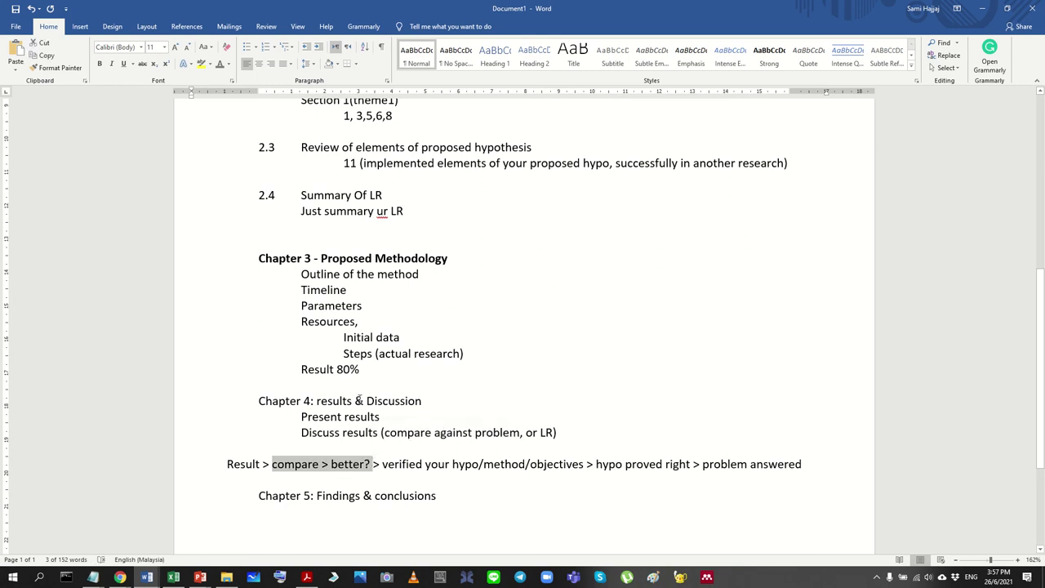
click(357, 400)
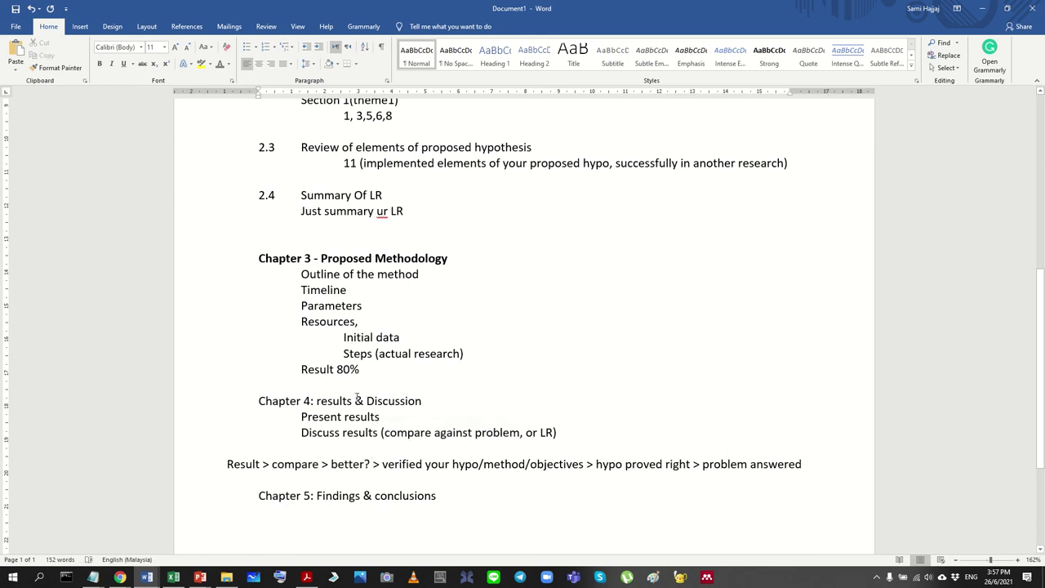
Step: Change "Discussion" in the Chapter 4 heading to "Analysis"
scroll(342, 305, down, 2)
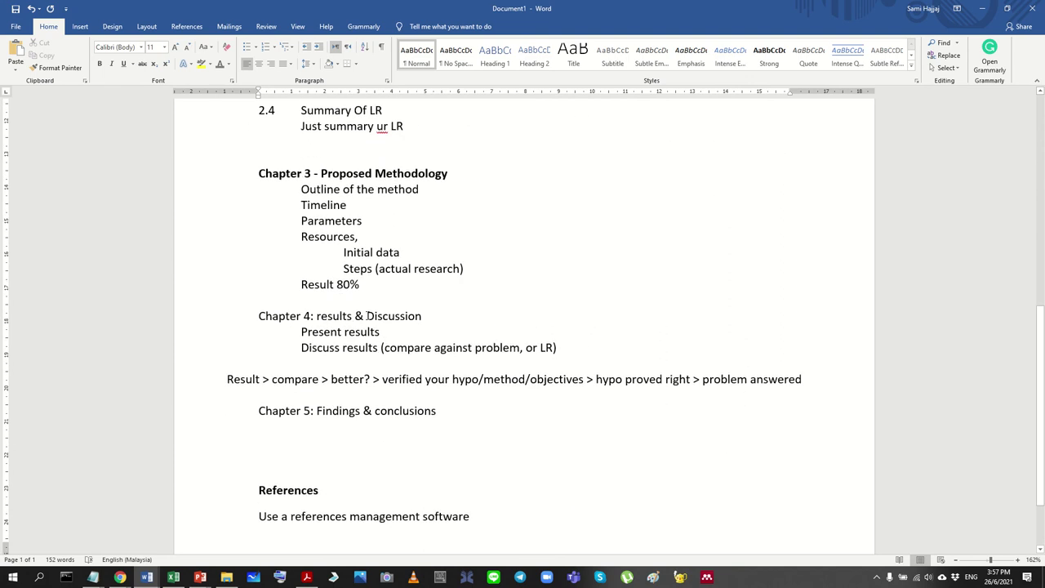
drag(367, 316, 443, 312)
text(ANanal)
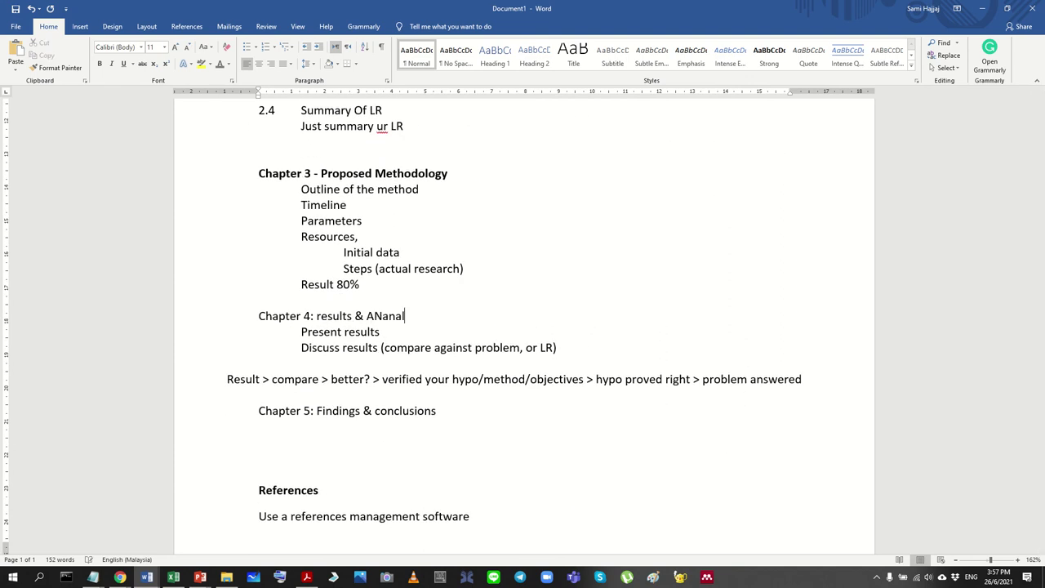
key(BackSpace)
key(BackSpace)
key(BackSpace)
key(BackSpace)
key(BackSpace)
text(nalysis)
key(Return)
key(BackSpace)
Step: Reword the Chapter 5 heading to "Findings, discussion, Conclusions", dropping the ampersand and capitalising "Conclusions"
key(Down)
key(Down)
key(Down)
key(Down)
key(Down)
key(Home)
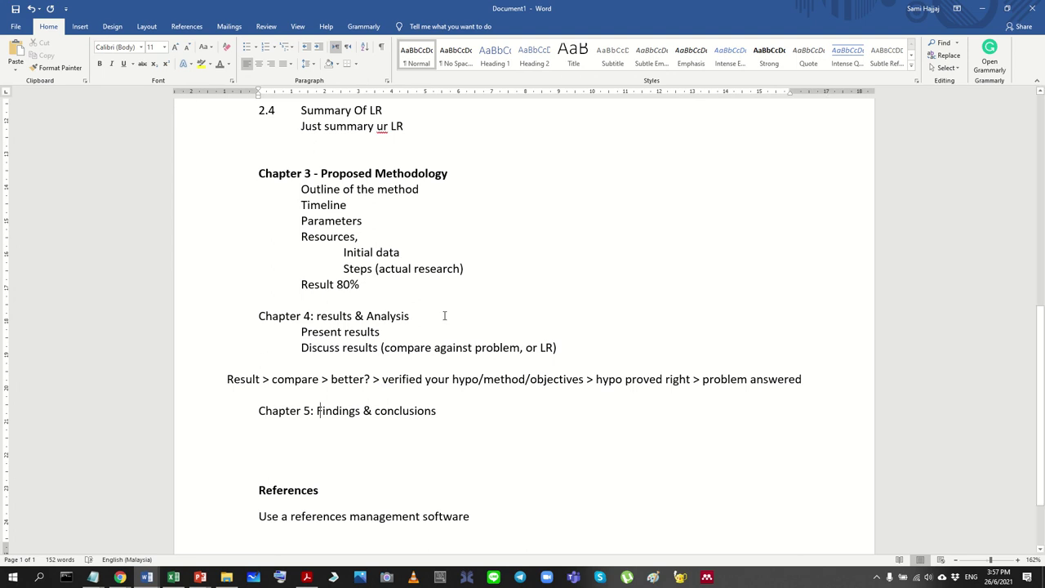
text(, discussi)
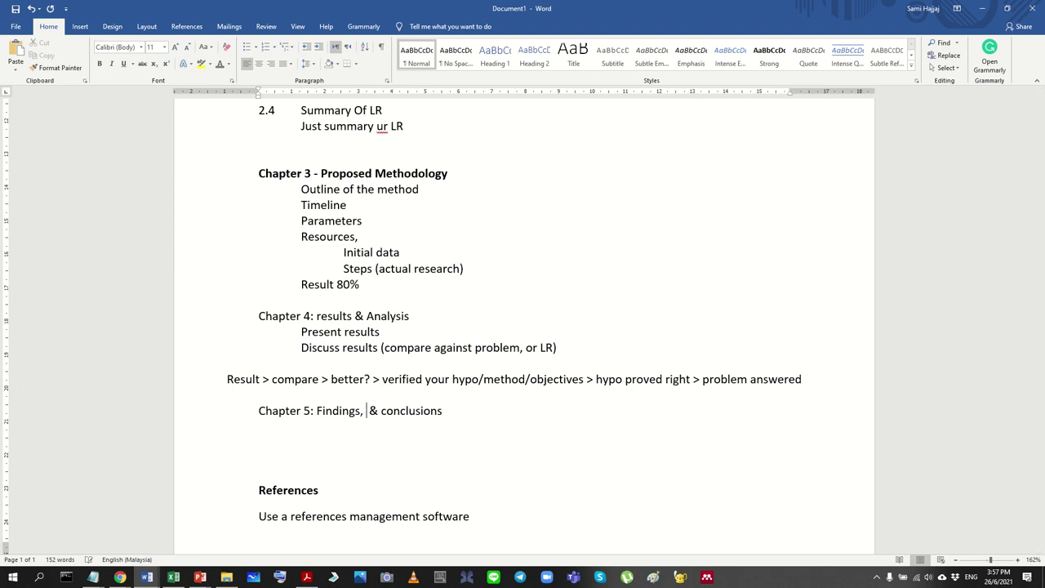
text(on,)
key(Delete)
key(Delete)
key(Delete)
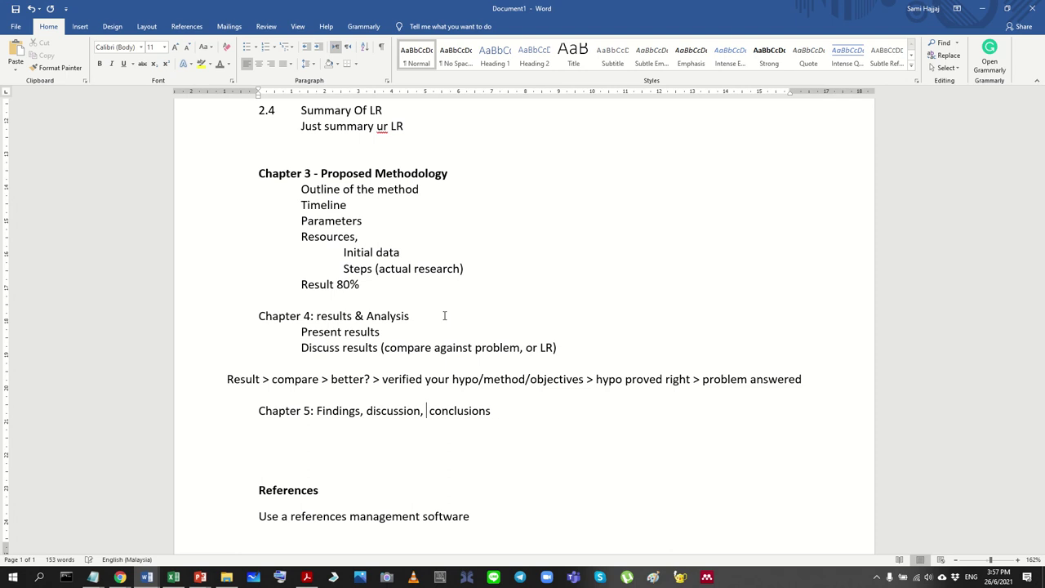
text(C)
Step: Move "discussion," to the front of the Chapter 5 heading so it reads "discussion, Findings, Conclusions"
key(shift+Left)
key(shift+Left)
key(shift+Left)
key(shift+Left)
key(shift+Left)
key(shift+Left)
key(shift+Left)
key(shift+Left)
key(shift+Left)
key(shift+Left)
key(shift+Left)
key(shift+Left)
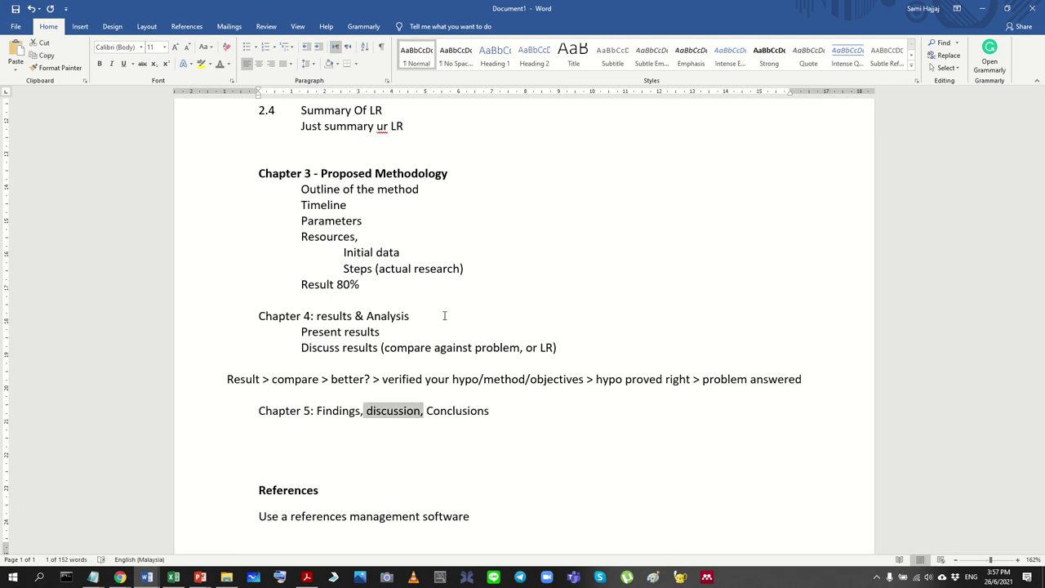
key(Delete)
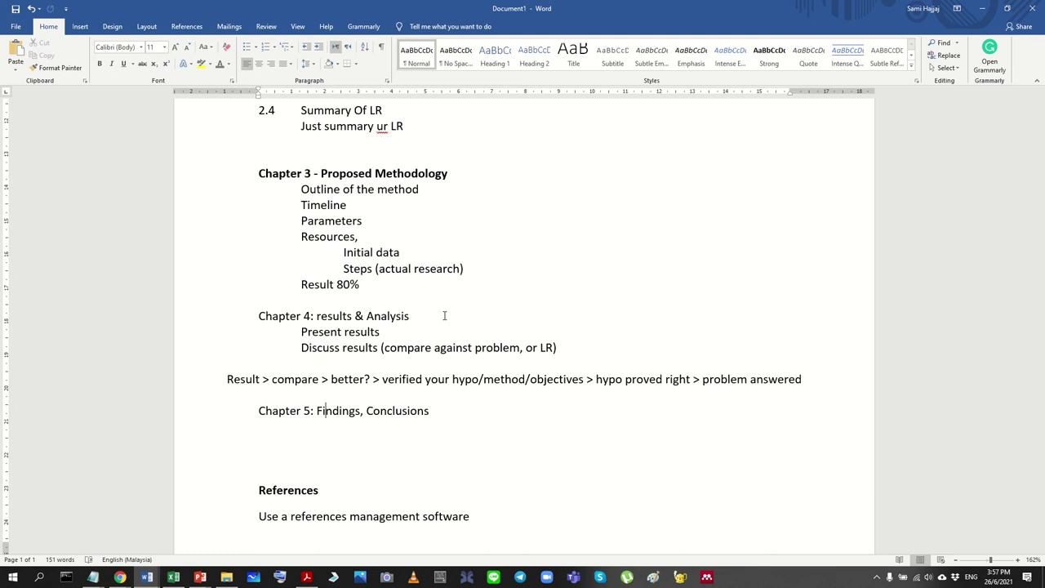
key(Left)
key(ctrl+z)
key(ctrl+z)
key(ctrl+z)
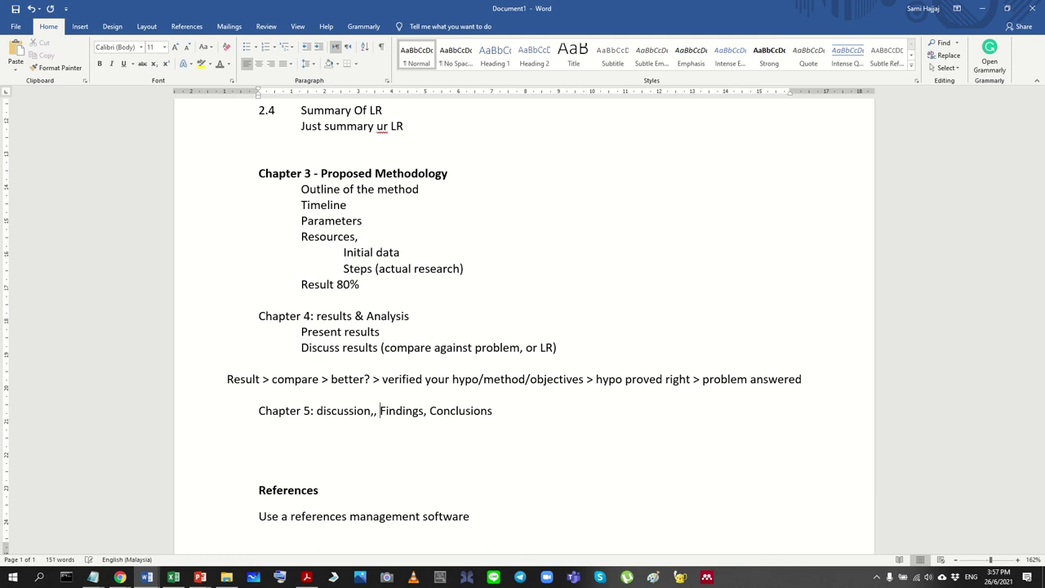
key(ctrl+z)
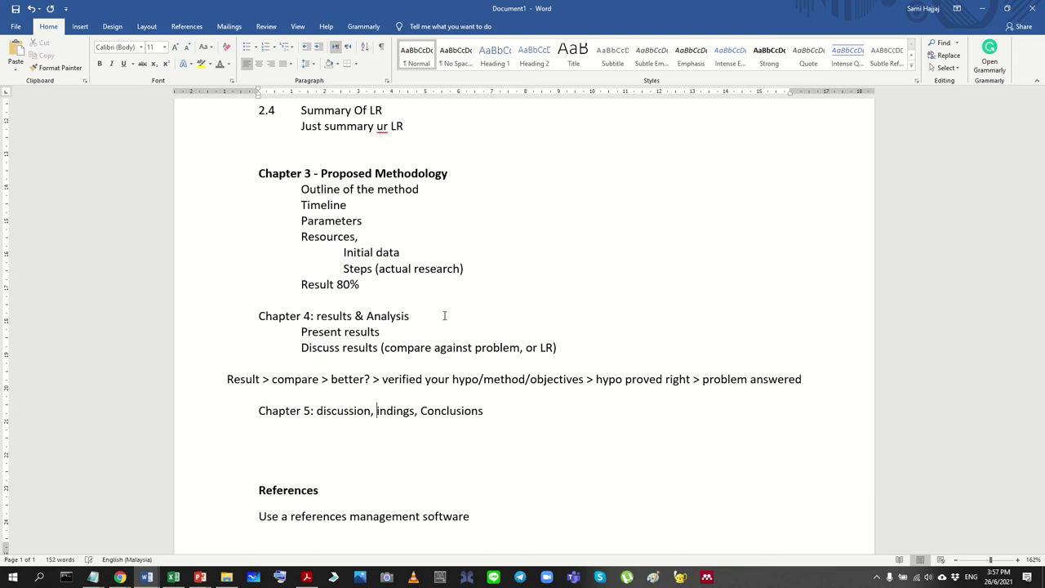
text(DF)
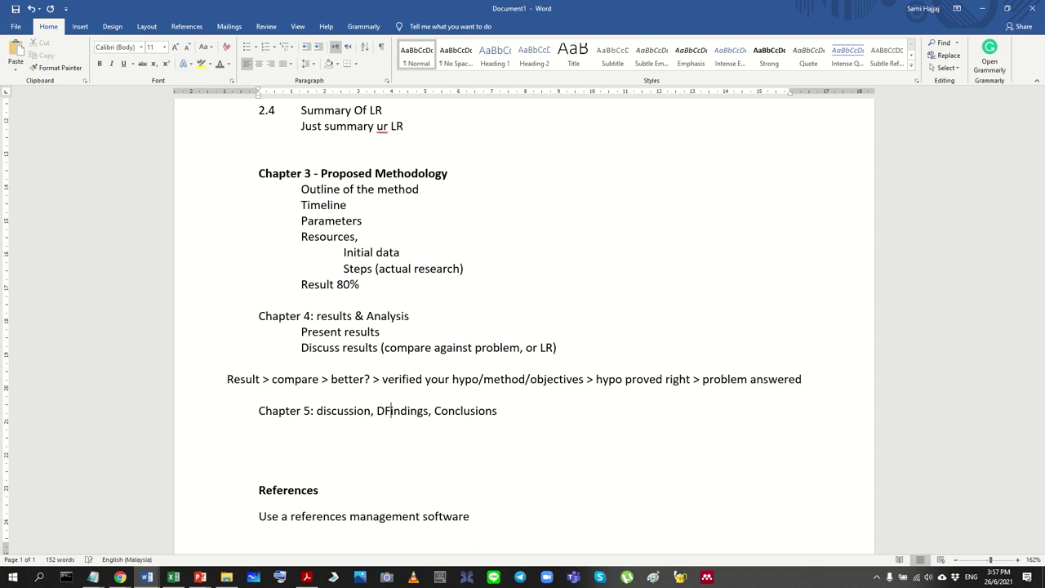
key(BackSpace)
key(BackSpace)
text(F)
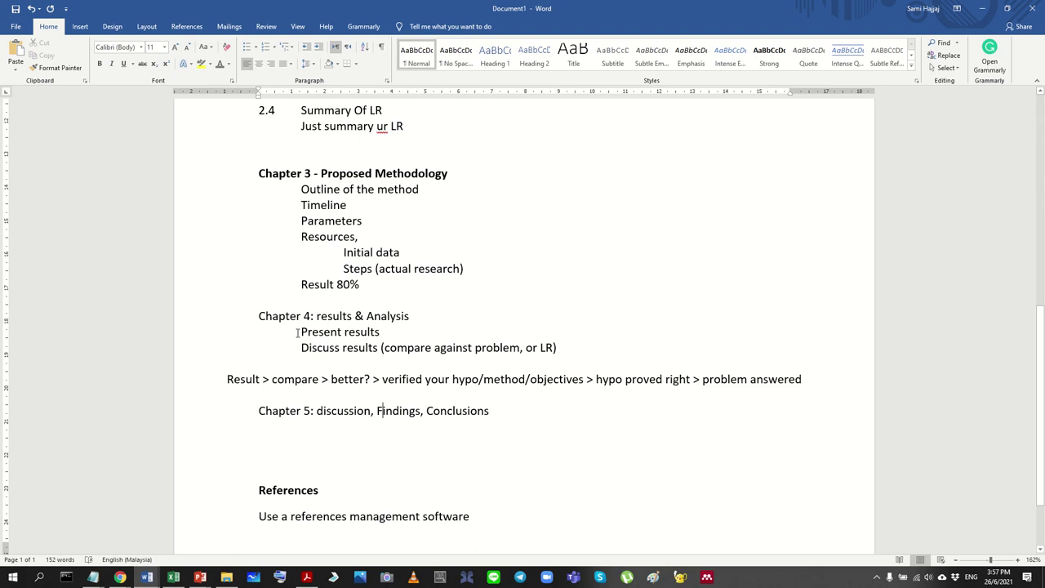
Step: Review the Chapter 4 and Chapter 5 headings together with the result chain between them
drag(244, 320, 447, 421)
click(335, 317)
click(387, 316)
drag(511, 412, 196, 329)
click(445, 430)
drag(227, 376, 698, 379)
drag(769, 379, 805, 380)
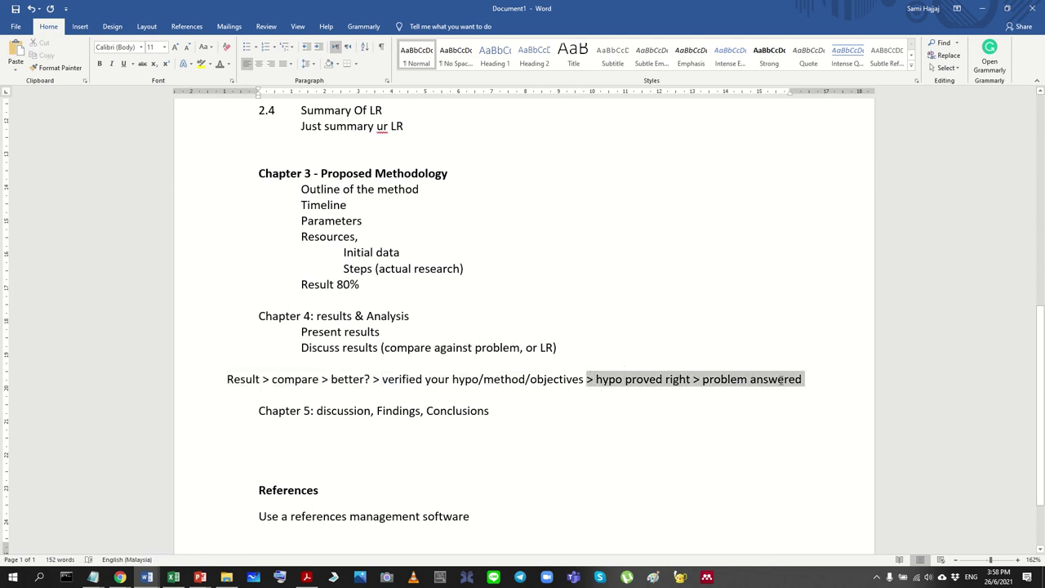
click(763, 409)
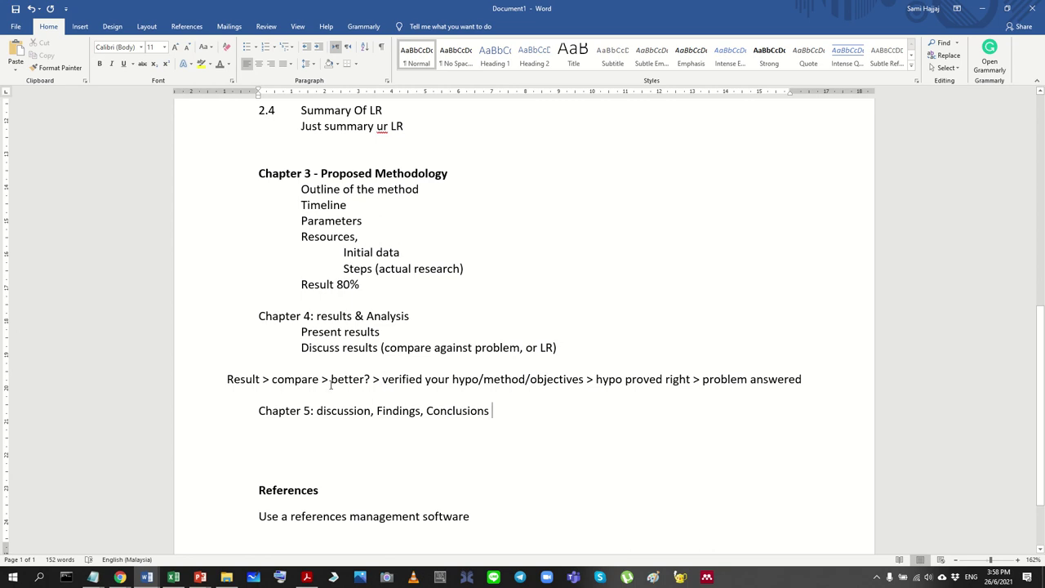
Step: Examine the "compare > better?" part of the result chain against the two Chapter 4 notes
click(273, 380)
key(ctrl+shift+Left)
key(ctrl+shift+Left)
key(ctrl+shift+Left)
key(Right)
key(shift+Right)
key(shift+Right)
key(shift+Right)
key(shift+Right)
key(shift+Right)
key(shift+Right)
key(shift+Right)
key(shift+Right)
key(shift+Right)
key(shift+Right)
key(shift+Right)
key(shift+Right)
key(shift+Right)
key(shift+Right)
key(shift+Right)
key(shift+Right)
key(shift+Right)
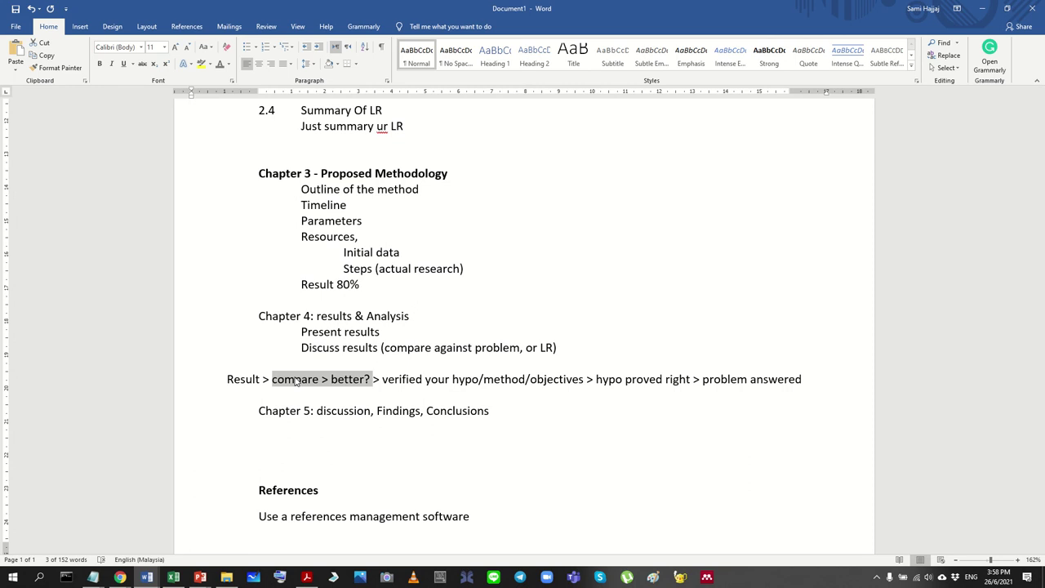
drag(575, 353, 181, 327)
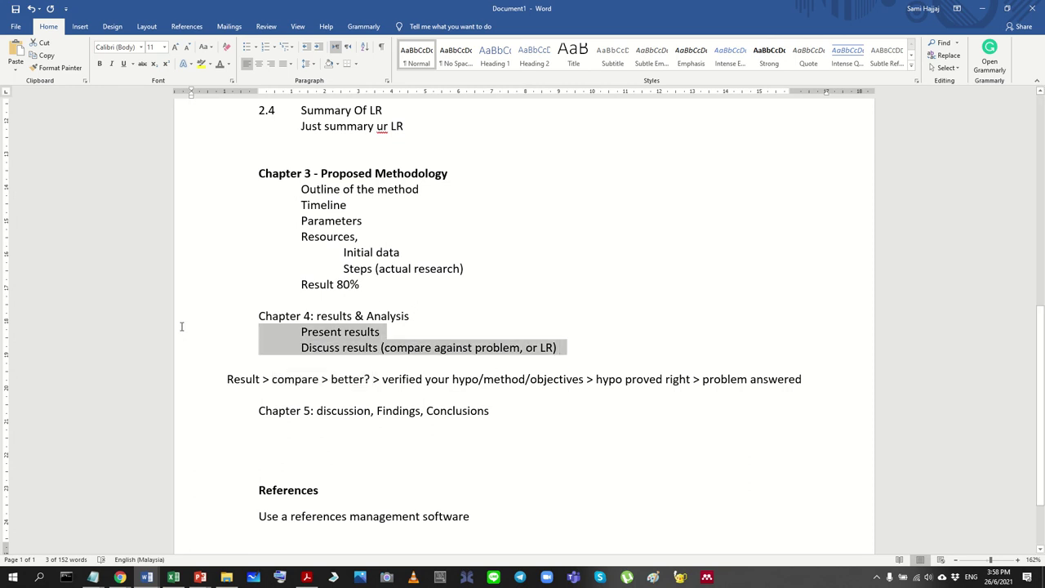
Step: Move the whole result chain from below the Chapter 4 notes to above the Chapter 4 heading
click(339, 384)
drag(822, 381, 164, 385)
key(ctrl+c)
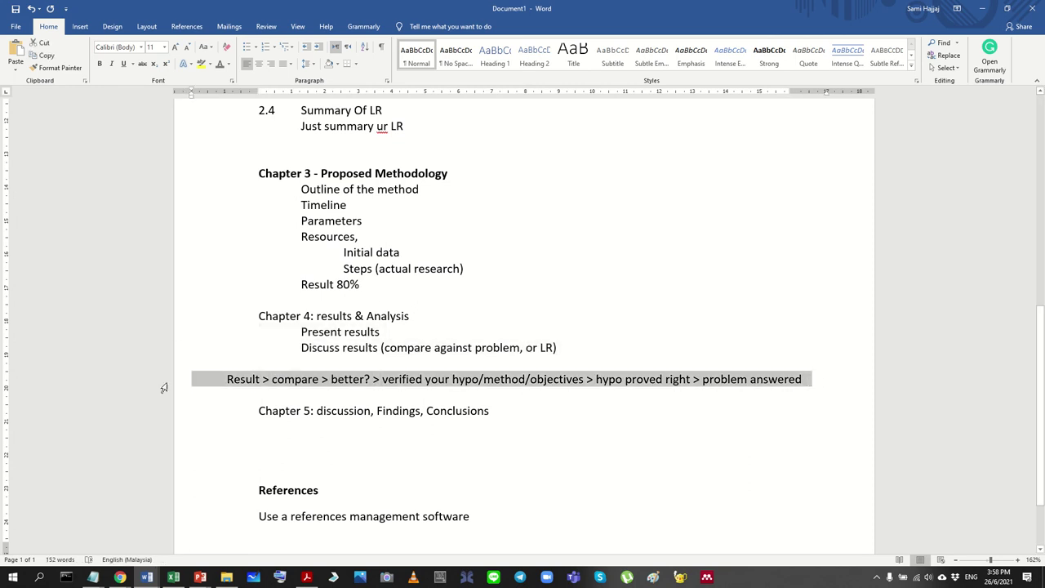
key(BackSpace)
key(Up)
key(Return)
key(Return)
key(Return)
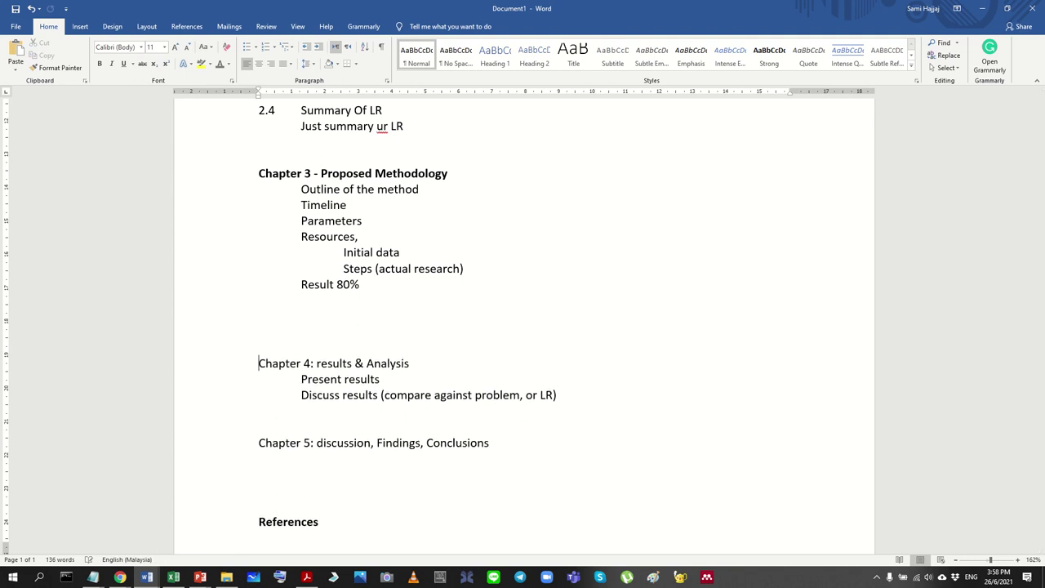
key(Up)
key(ctrl+v)
Step: Adjust the spacing around the result chain to one blank line above it and two before the Chapter 4 heading
key(Up)
key(Up)
key(BackSpace)
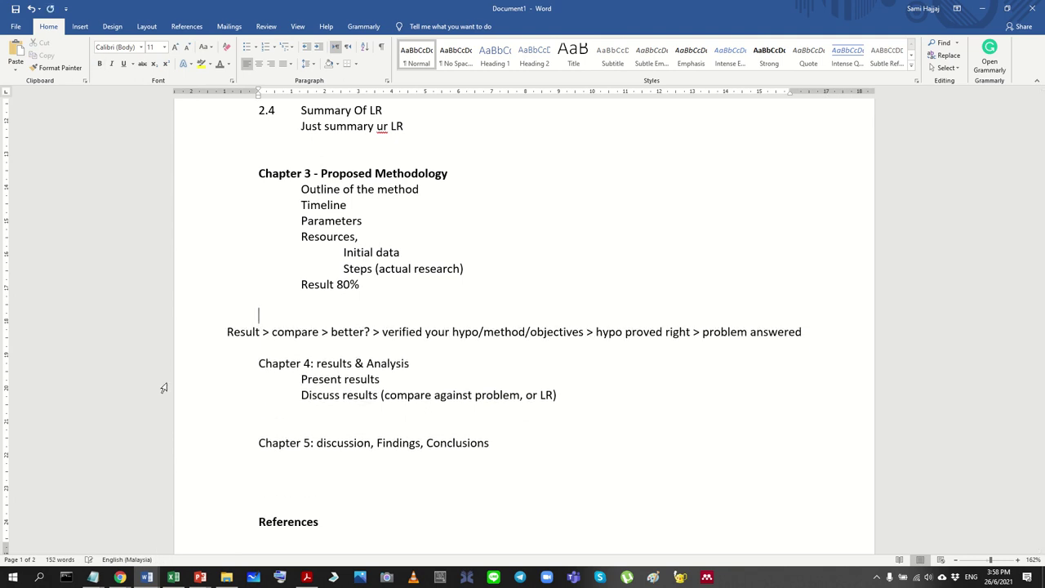
key(BackSpace)
key(Down)
key(Down)
key(Return)
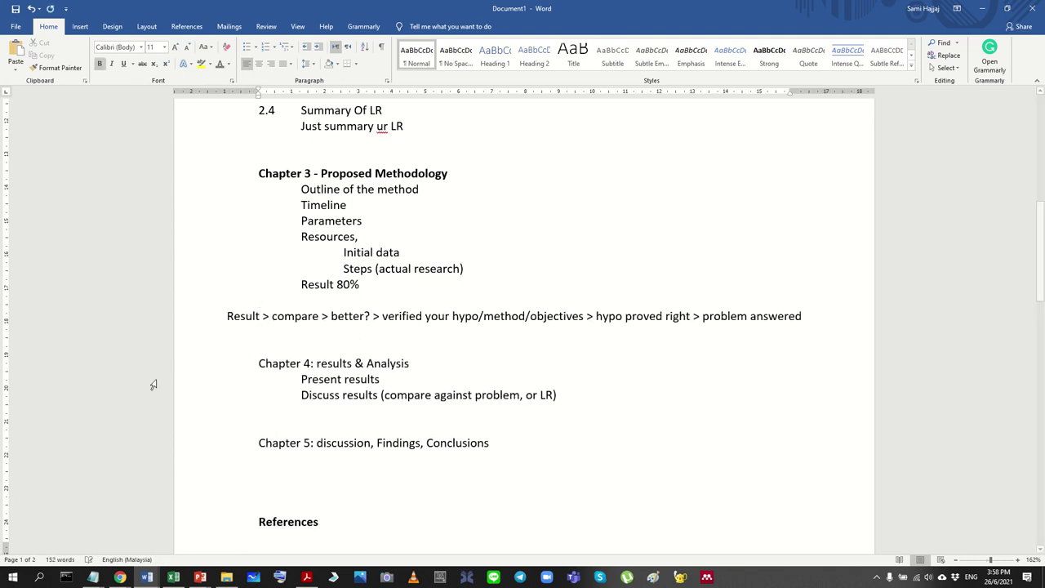
Step: Examine how the result chain divides, with "Result > compare" for Chapter 4 and the remainder for Chapter 5
drag(384, 314, 214, 317)
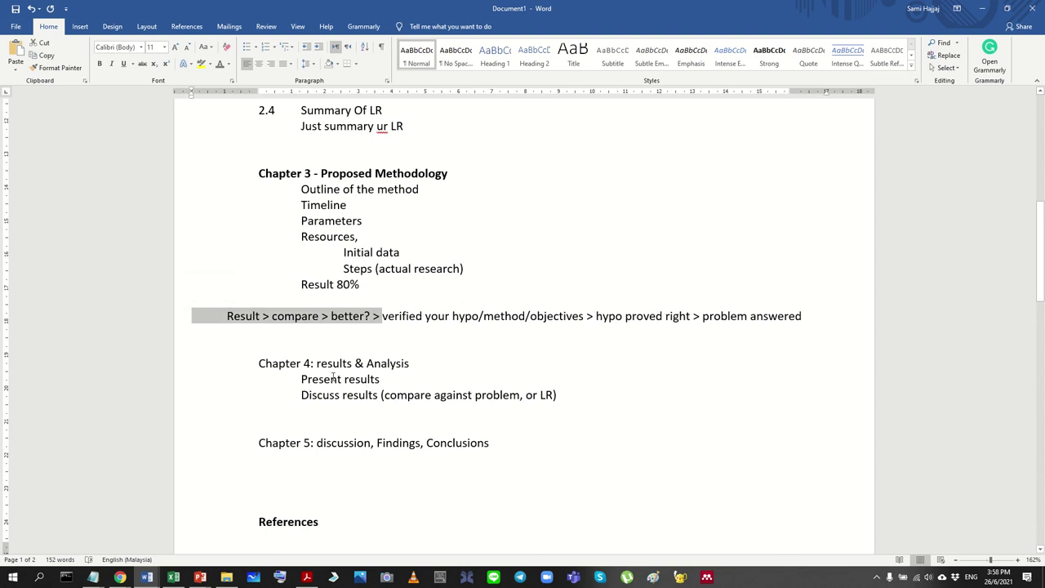
click(331, 317)
shift+click(213, 317)
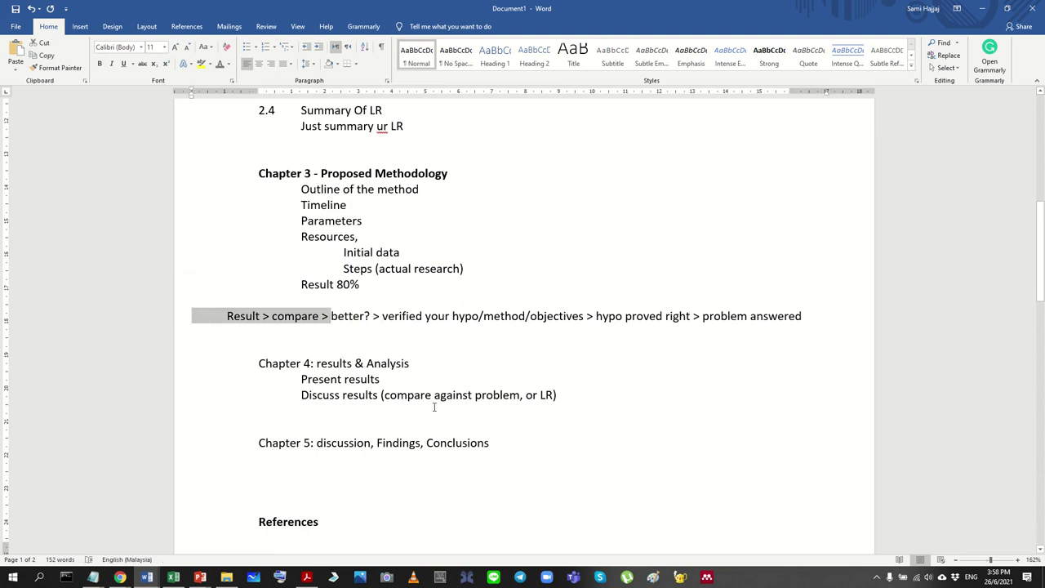
click(343, 427)
click(324, 317)
key(shift+Home)
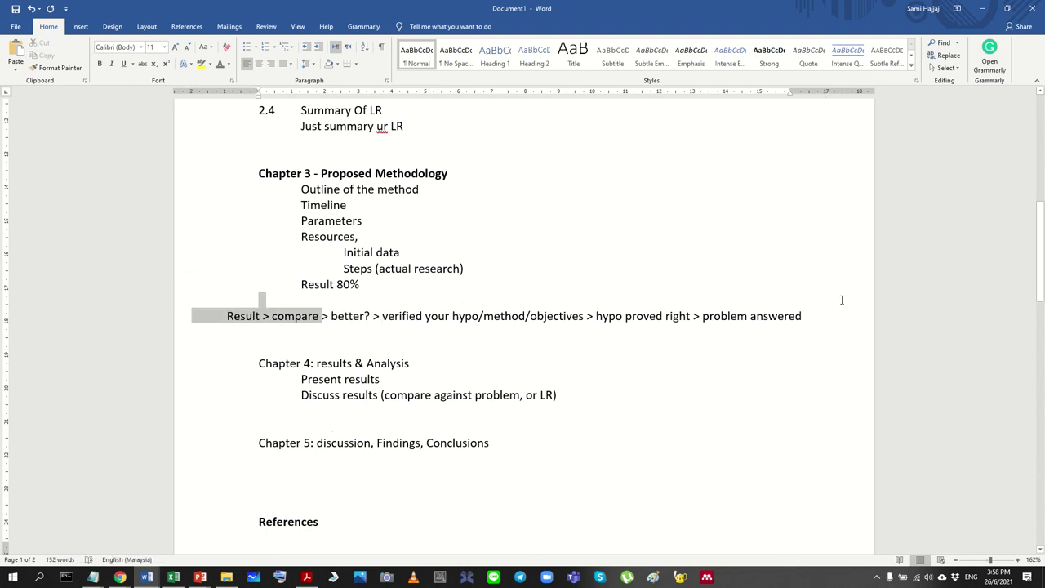
shift+click(845, 309)
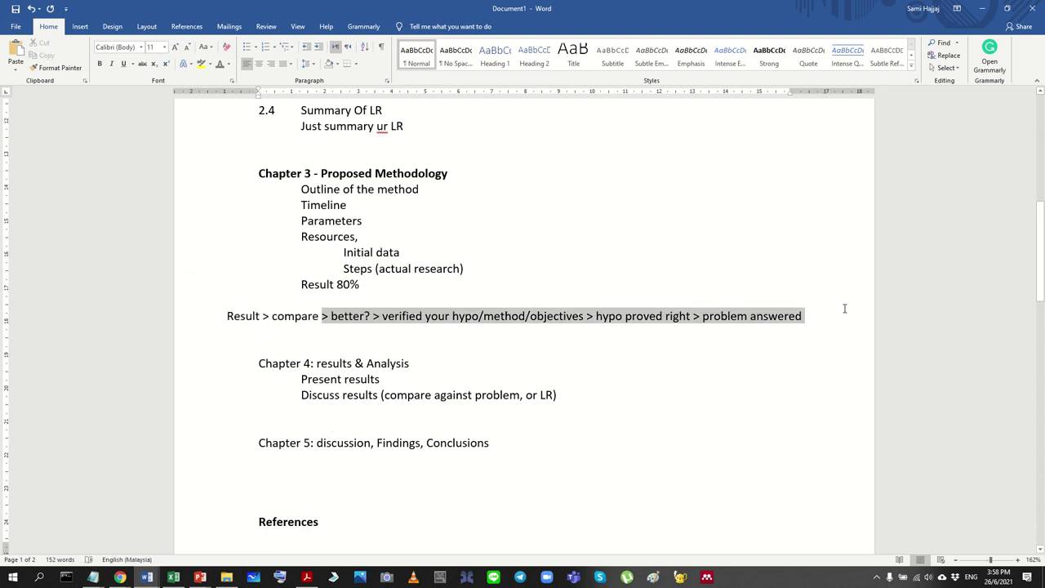
Step: Start an indented note under the Chapter 5 heading with "Based on analaysis,"
click(335, 469)
key(Tab)
key(Tab)
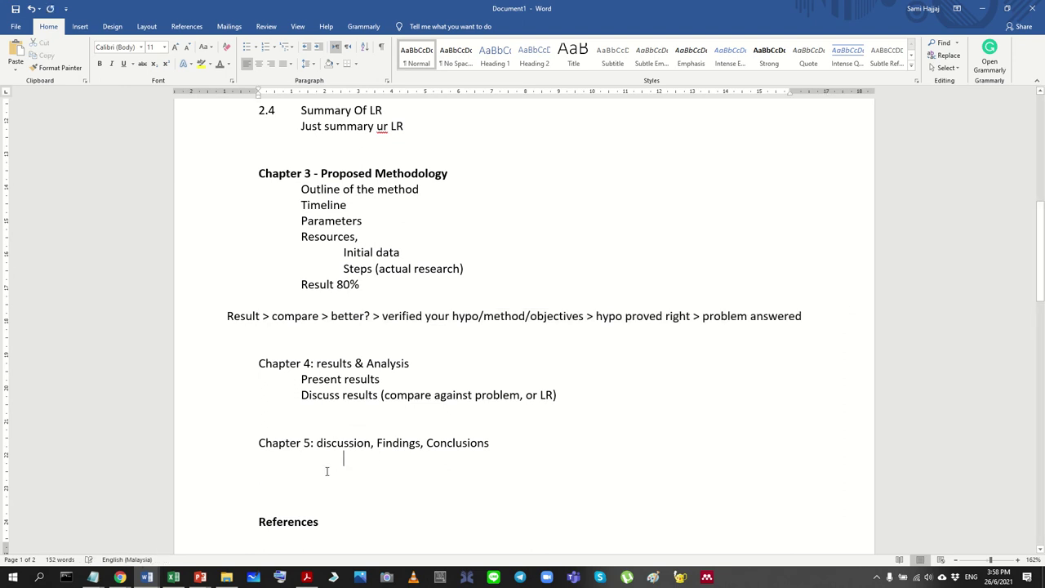
key(BackSpace)
text(Based on compa)
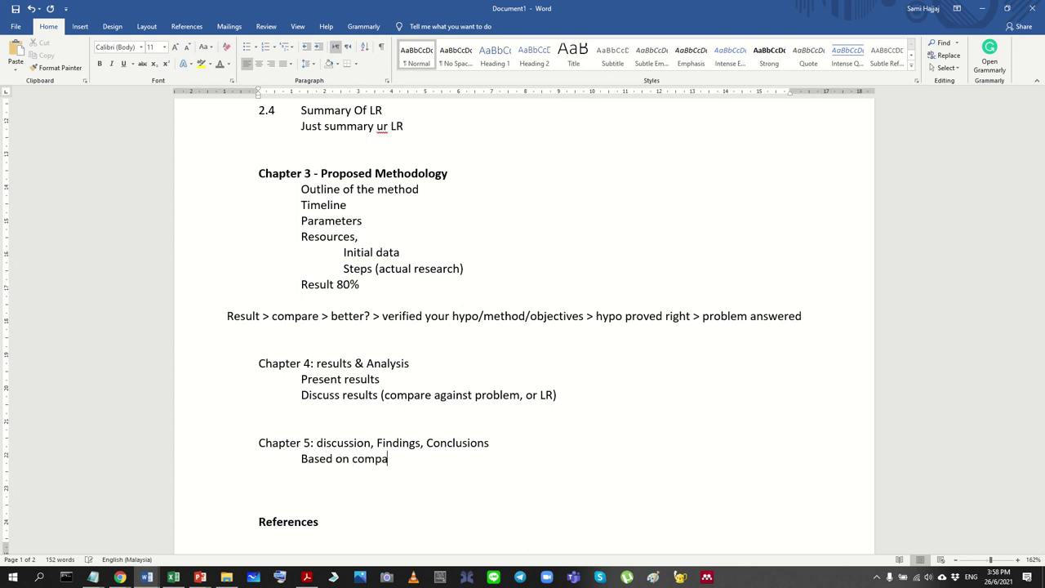
text(risons)
key(BackSpace)
key(BackSpace)
key(BackSpace)
key(BackSpace)
key(BackSpace)
key(BackSpace)
key(BackSpace)
key(BackSpace)
key(BackSpace)
key(BackSpace)
key(BackSpace)
text(an)
text(alaysis, )
Step: Complete the Chapter 5 note with "hypo/objectives have been mets"
text(yh)
key(BackSpace)
key(BackSpace)
text(hypo/ob)
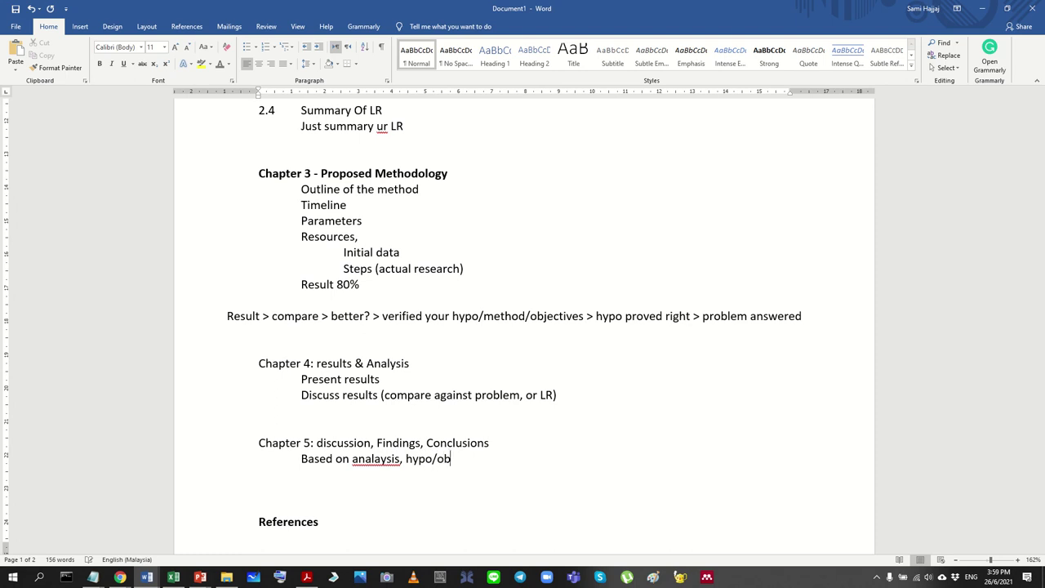
text(jects)
key(BackSpace)
text(ives have beenm)
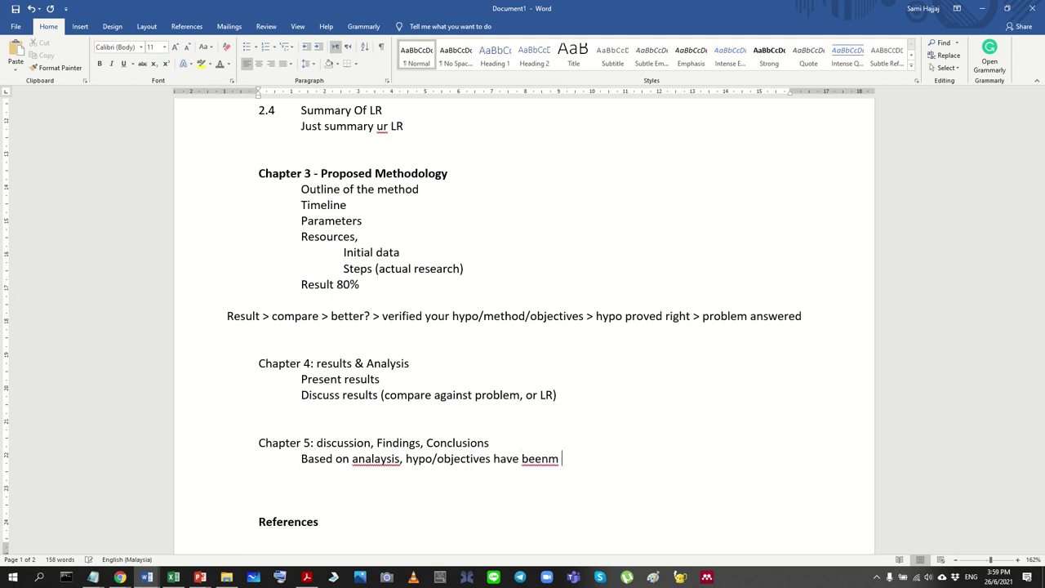
key(BackSpace)
key(BackSpace)
text(mets)
Step: Duplicate the Chapter 5 note so that three identical lines stand under the heading
triple_click(325, 464)
key(ctrl+c)
key(Right)
key(ctrl+v)
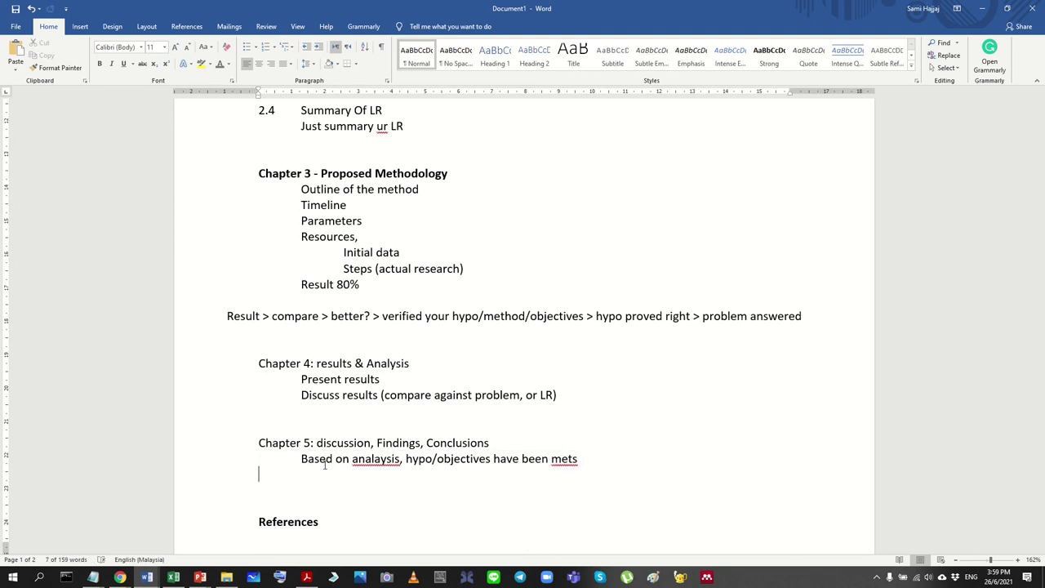
key(ctrl+v)
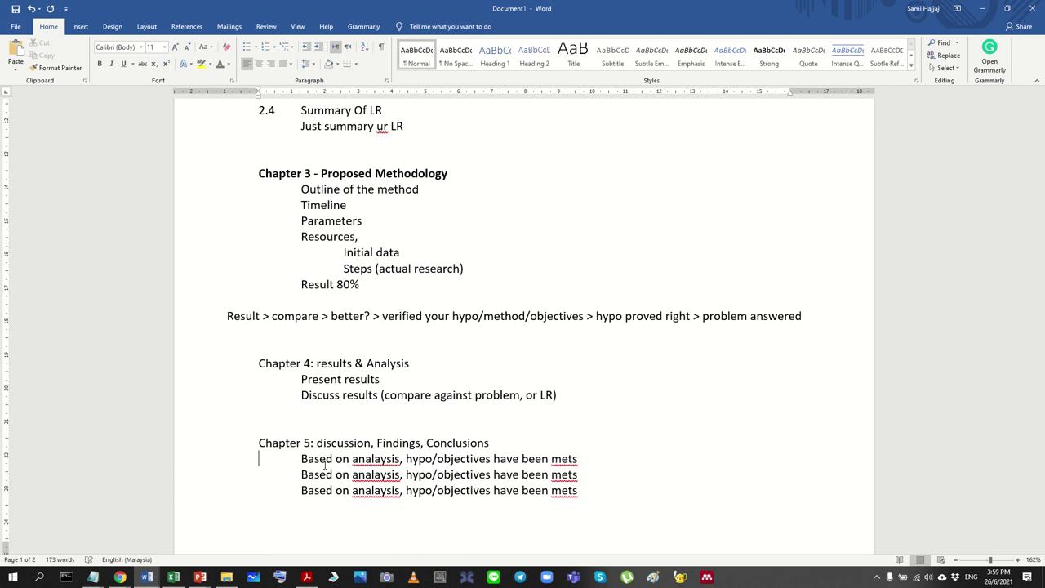
Step: Number the first two Chapter 5 notes as "analaysis1, hypo/objective1" and "analaysis2, hypo/objectives2"
text(1)
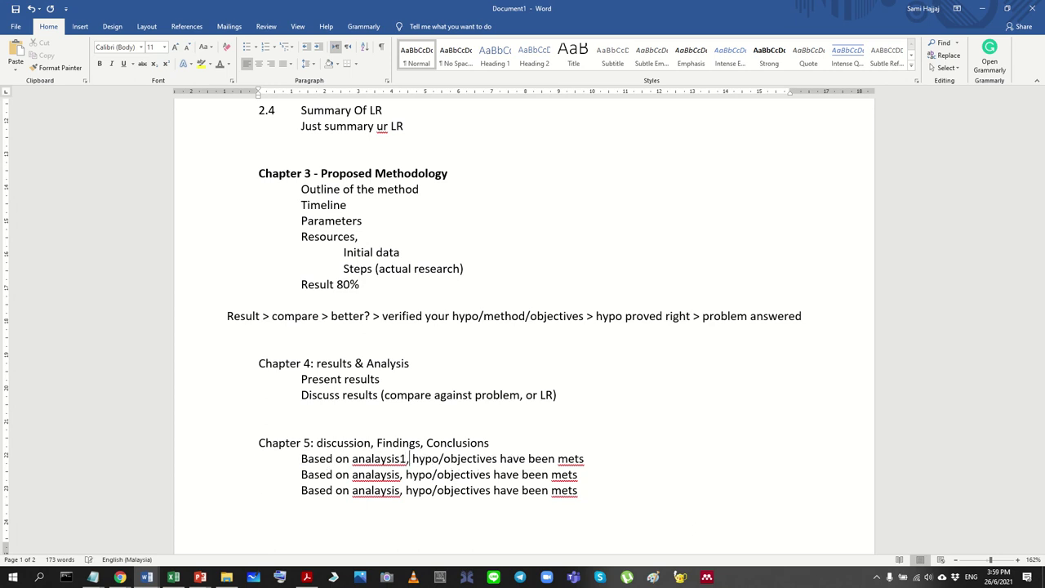
key(BackSpace)
text(1)
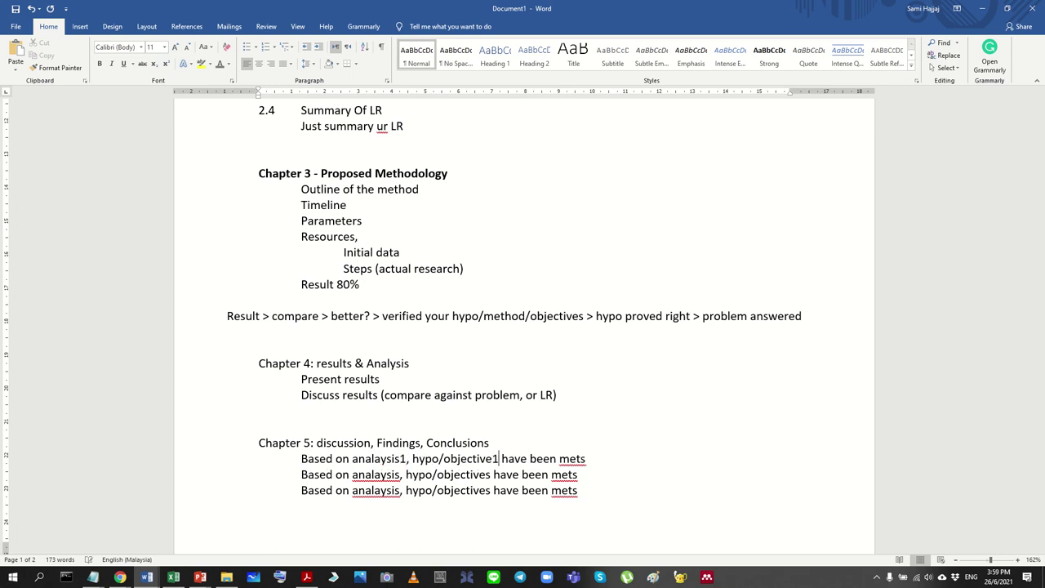
key(Left)
text(2)
key(Right)
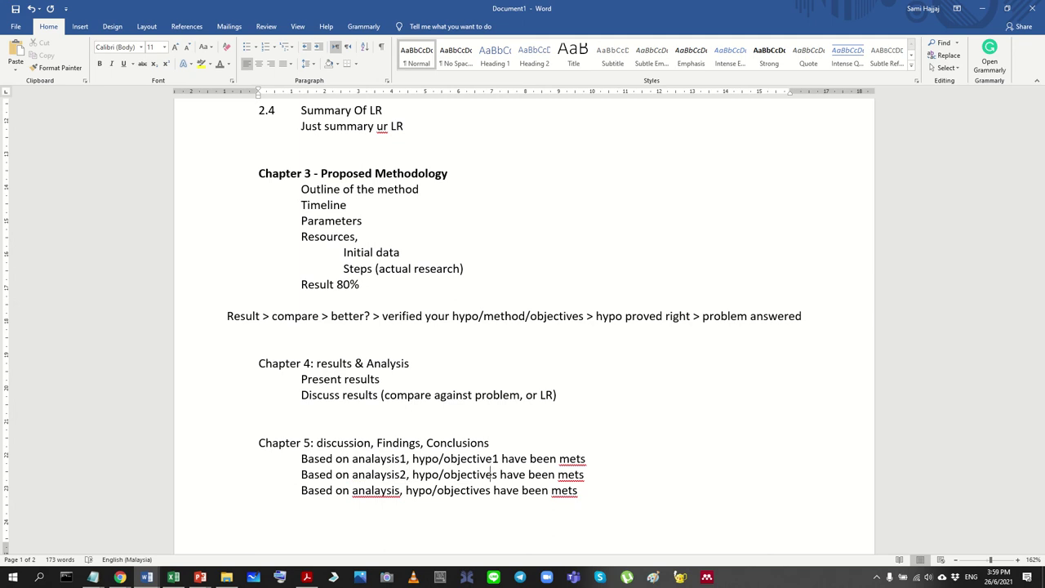
key(Right)
text(2)
Step: Number the third Chapter 5 note as "analaysis3, hypo/objectives3"
key(End)
key(Right)
key(Right)
key(Right)
key(Right)
key(Right)
key(Right)
key(Right)
key(Right)
key(Right)
key(Right)
text(3)
key(BackSpace)
key(BackSpace)
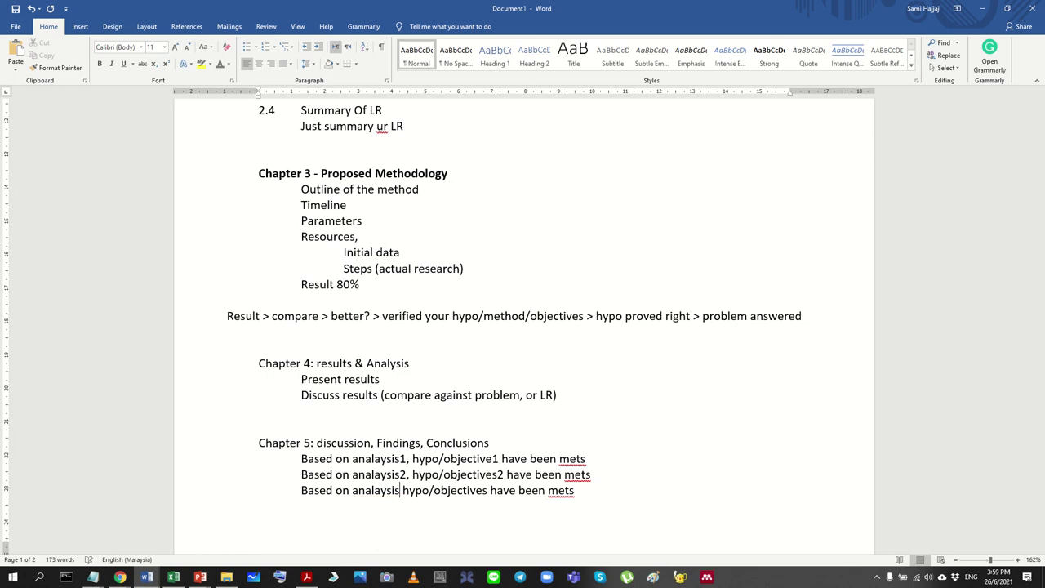
text(3,)
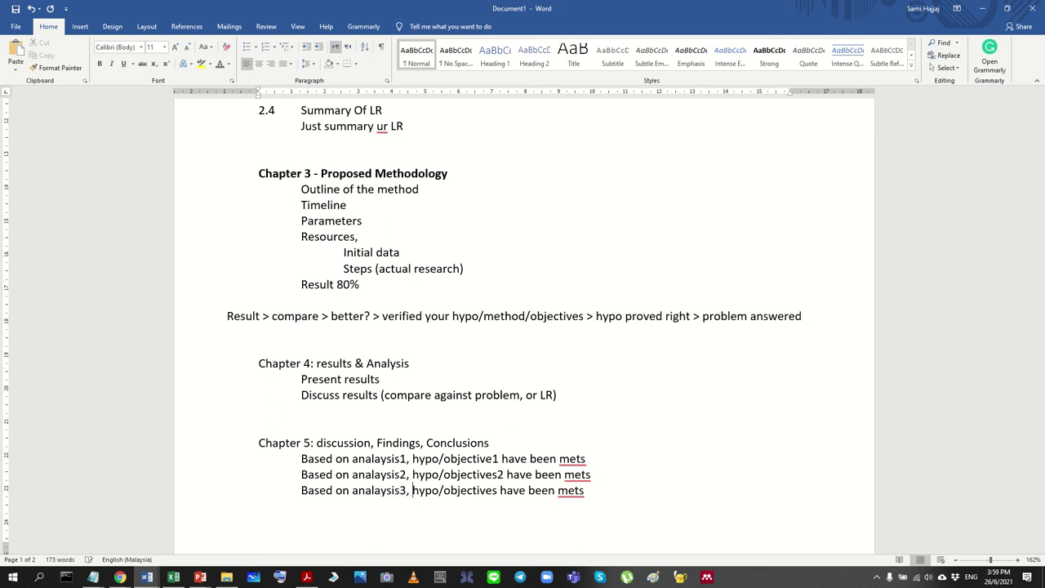
text(3)
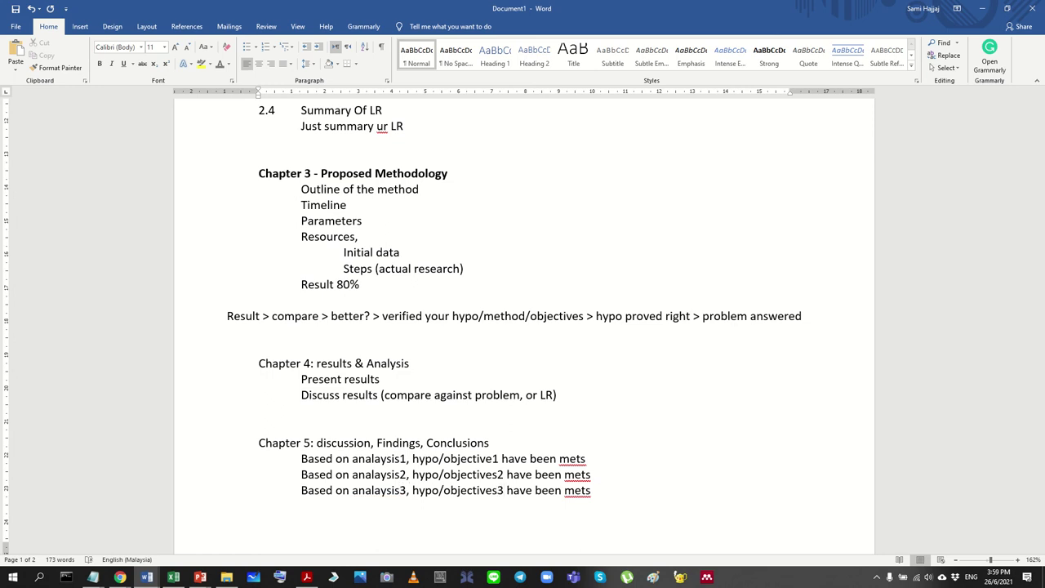
Step: Correct "mets" to "met" at the end of all three Chapter 5 notes
scroll(469, 473, down, 3)
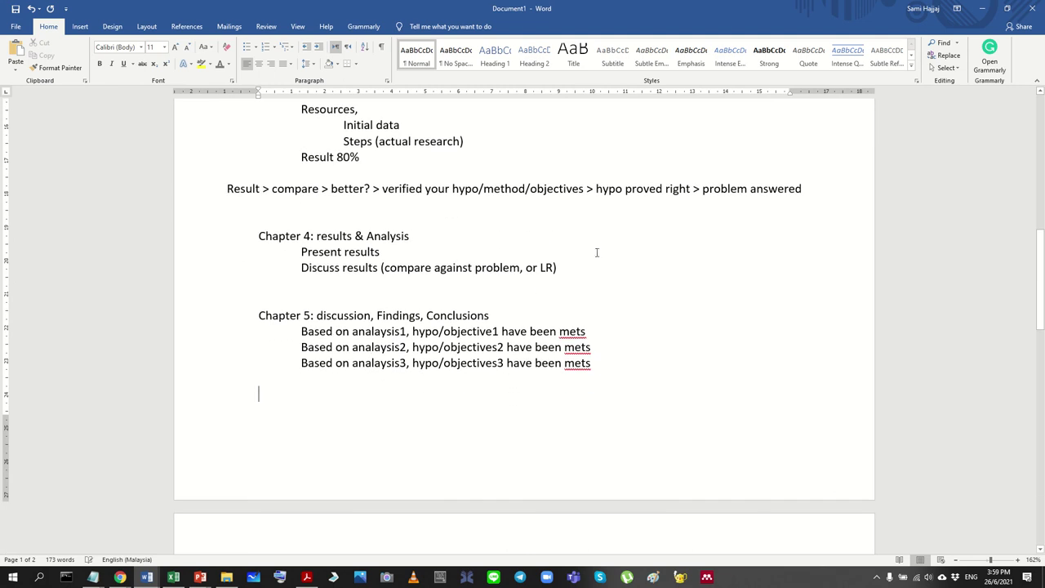
click(588, 331)
key(BackSpace)
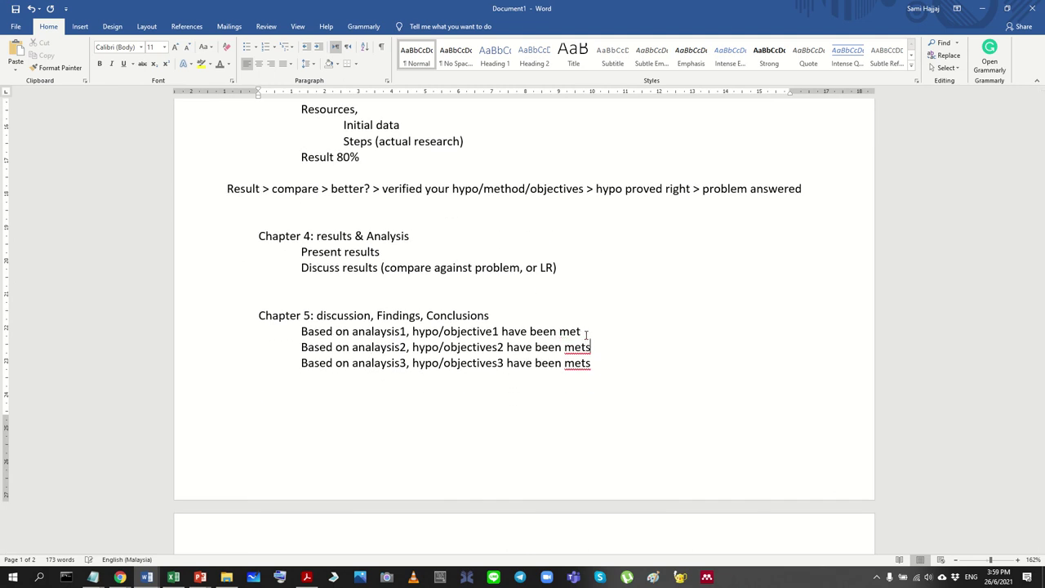
key(Delete)
key(BackSpace)
key(Return)
key(BackSpace)
key(shift+Home)
key(shift+Up)
key(shift+Up)
key(shift+Home)
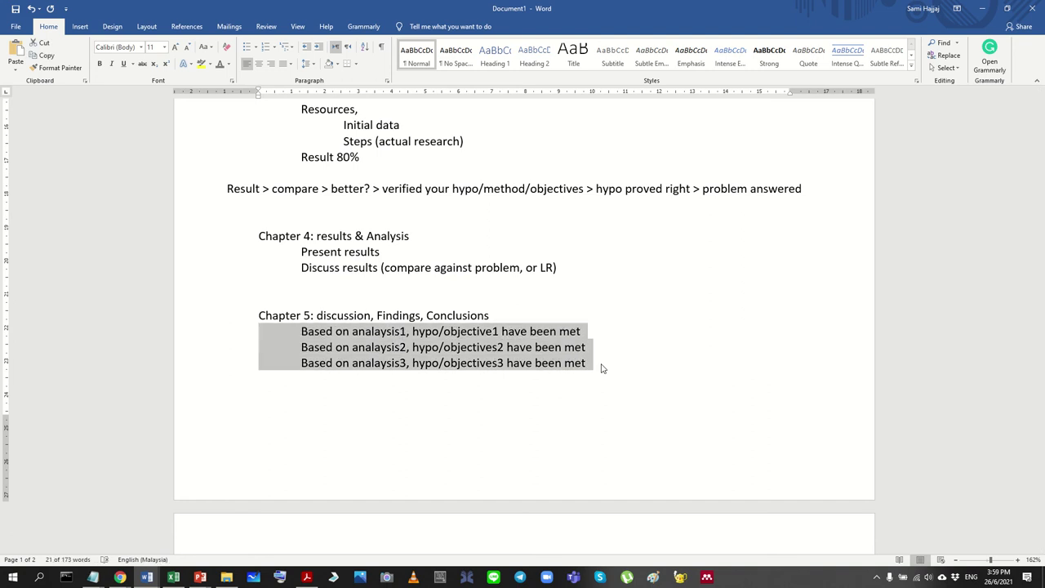
key(BackSpace)
key(ctrl+z)
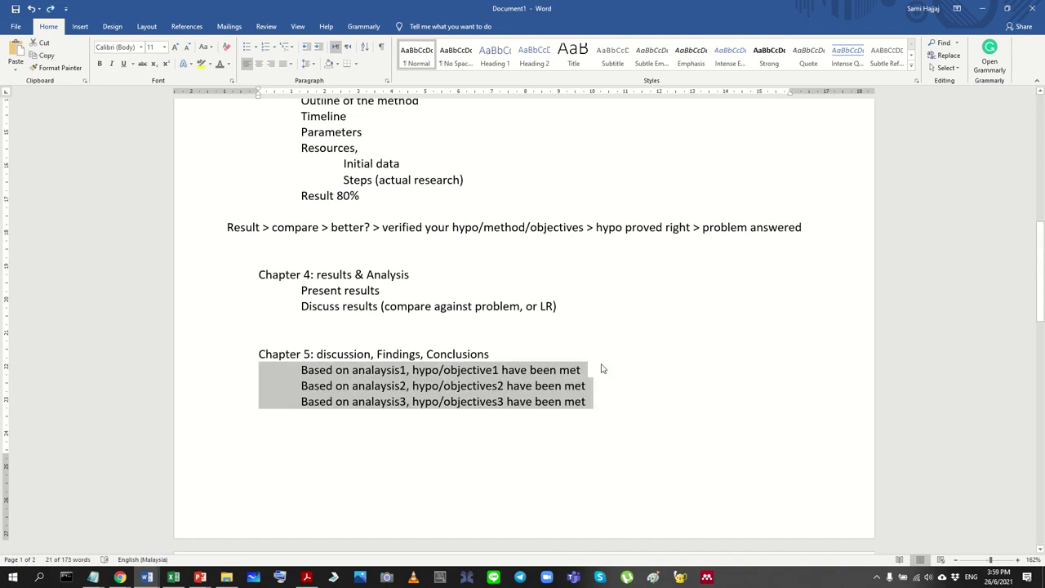
key(ctrl+c)
key(Down)
key(ctrl+v)
key(Up)
key(Up)
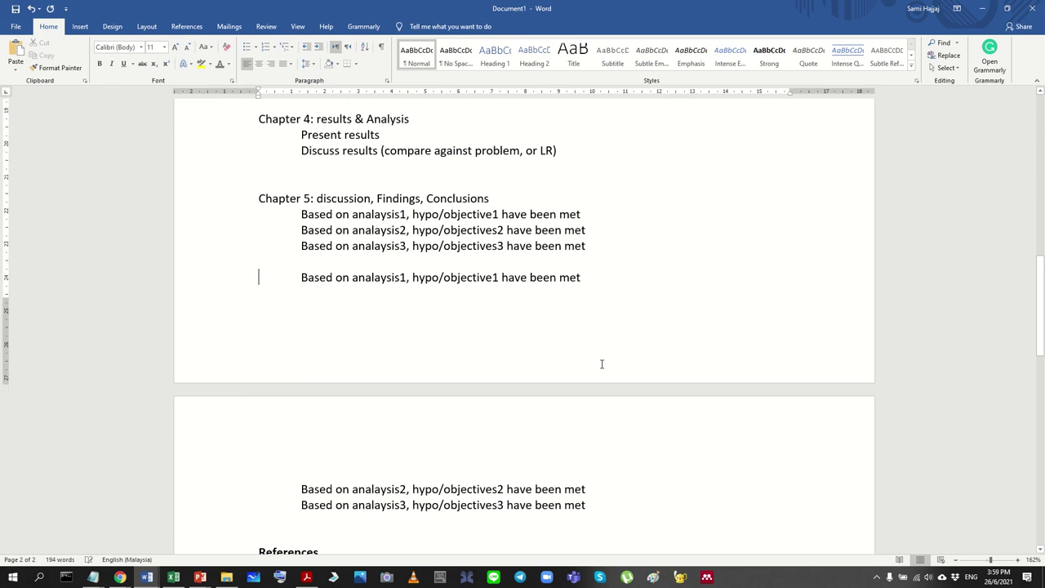
key(shift+Down)
key(shift+Down)
key(shift+Down)
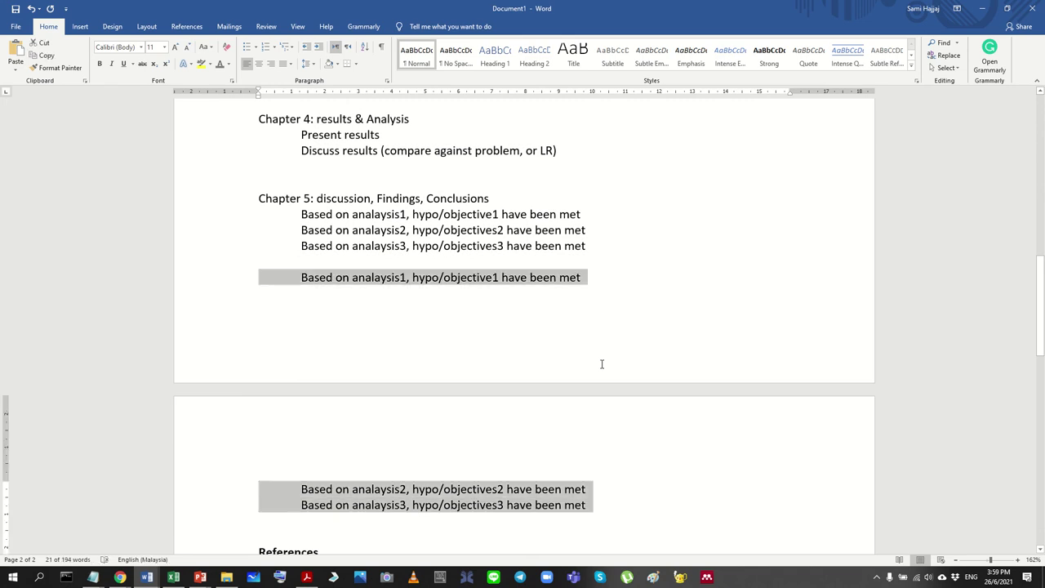
key(Delete)
Step: Add the indented line "Conclusions 1,2,3" below the three Chapter 5 notes, separated by a blank line
text(C)
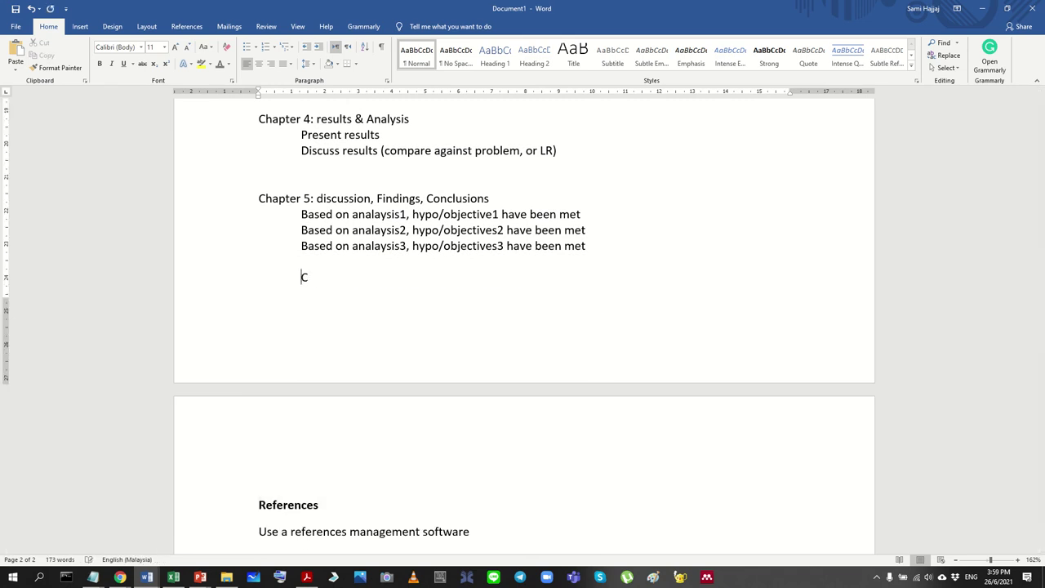
text(onc)
text(on)
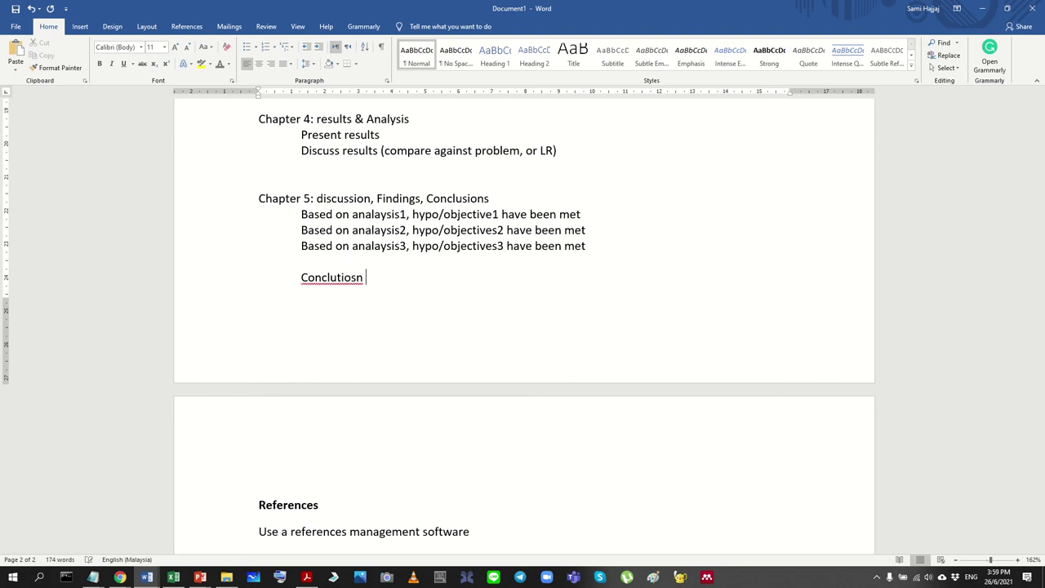
key(BackSpace)
key(BackSpace)
key(BackSpace)
key(BackSpace)
key(BackSpace)
text(sions 1,2,3)
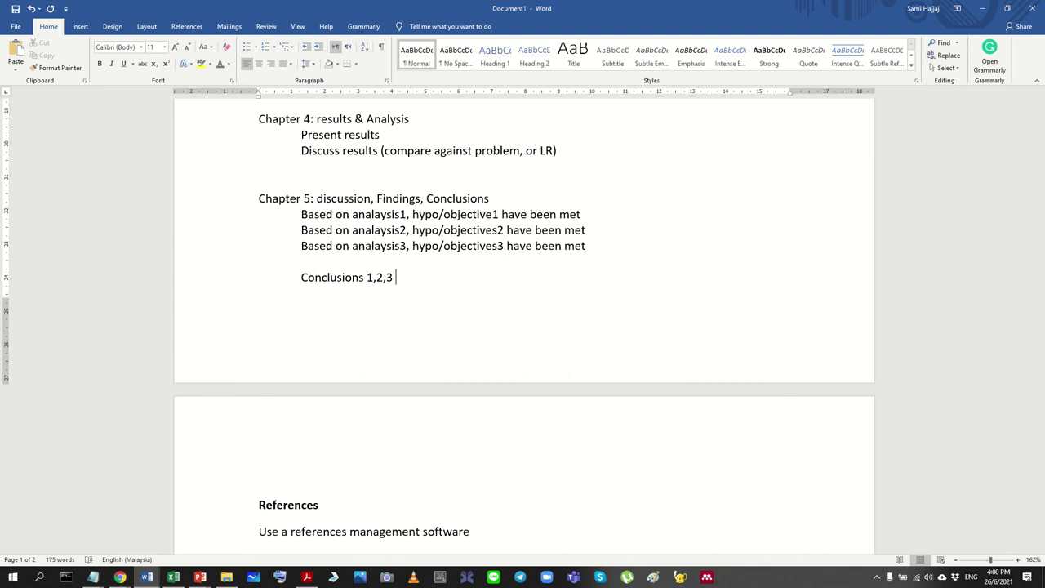
Step: Remove the surplus blank lines between "Conclusions 1,2,3" and the References heading so that the outline fits on one page
scroll(609, 357, up, 3)
scroll(609, 356, down, 3)
scroll(608, 357, up, 1)
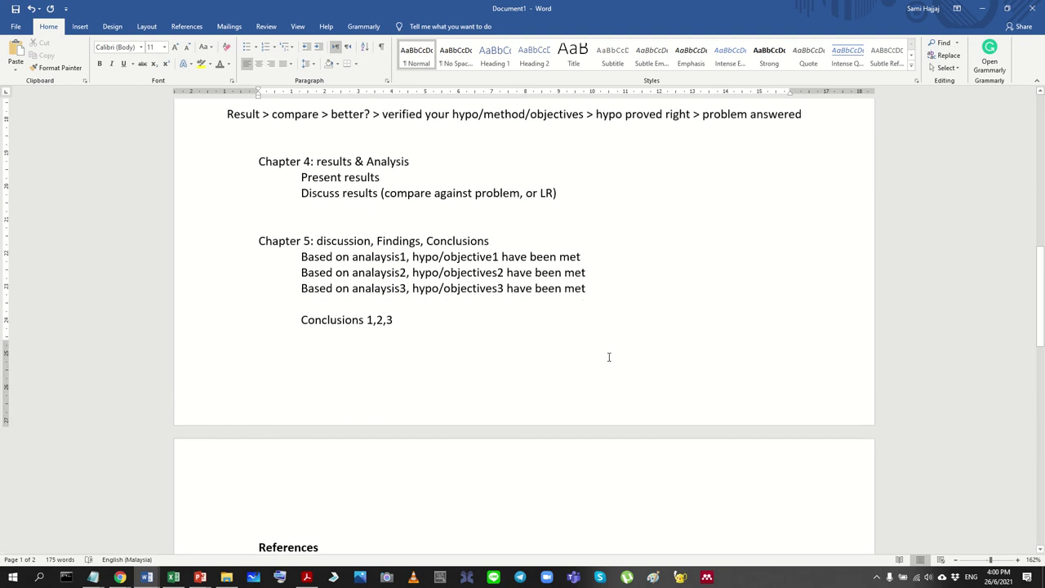
double_click(286, 485)
scroll(365, 382, down, 3)
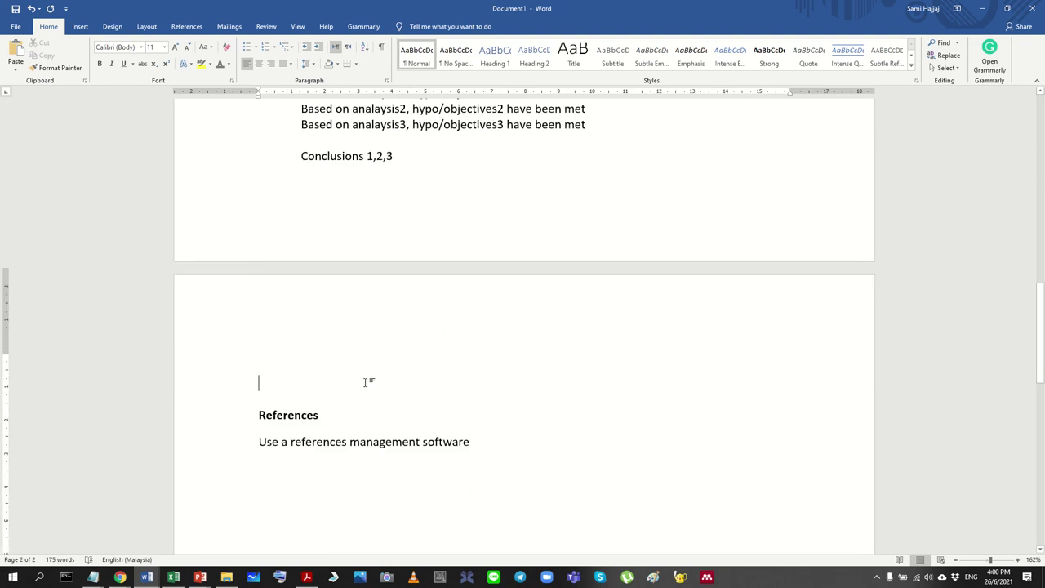
scroll(365, 382, down, 1)
scroll(330, 318, up, 3)
key(Up)
key(Up)
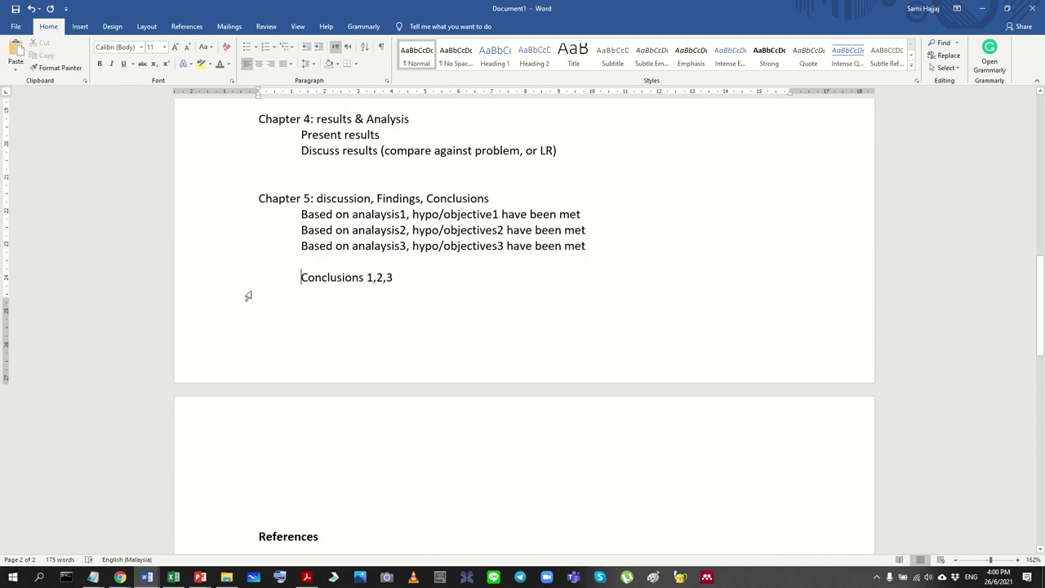
key(Home)
key(ctrl+z)
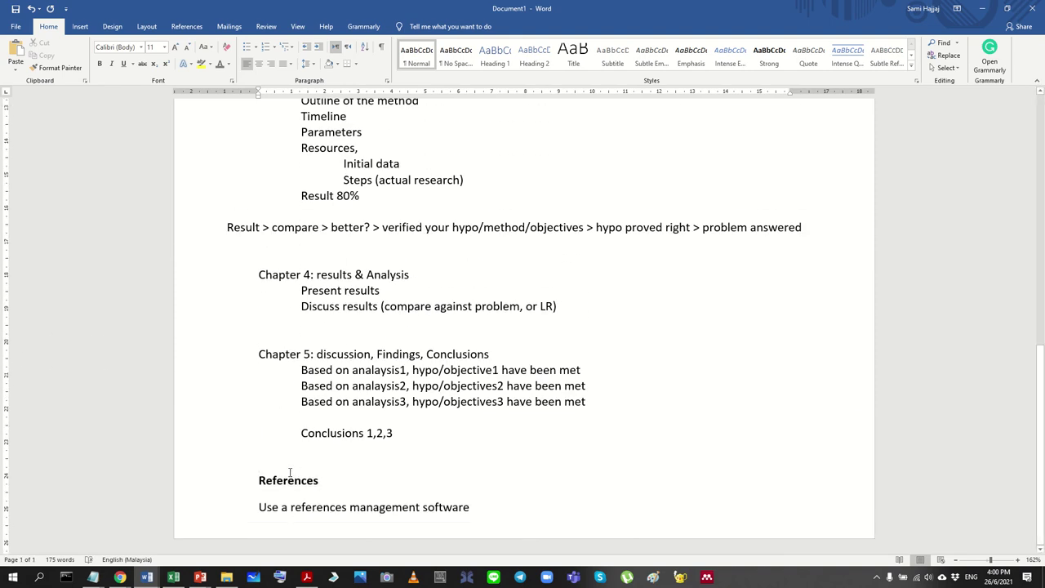
Step: Review the whole outline on one page, going through the Chapter 1, Chapter 2 and Chapter 3 blocks in turn
key(ctrl+Home)
ctrl+scroll(245, 401, down, 8)
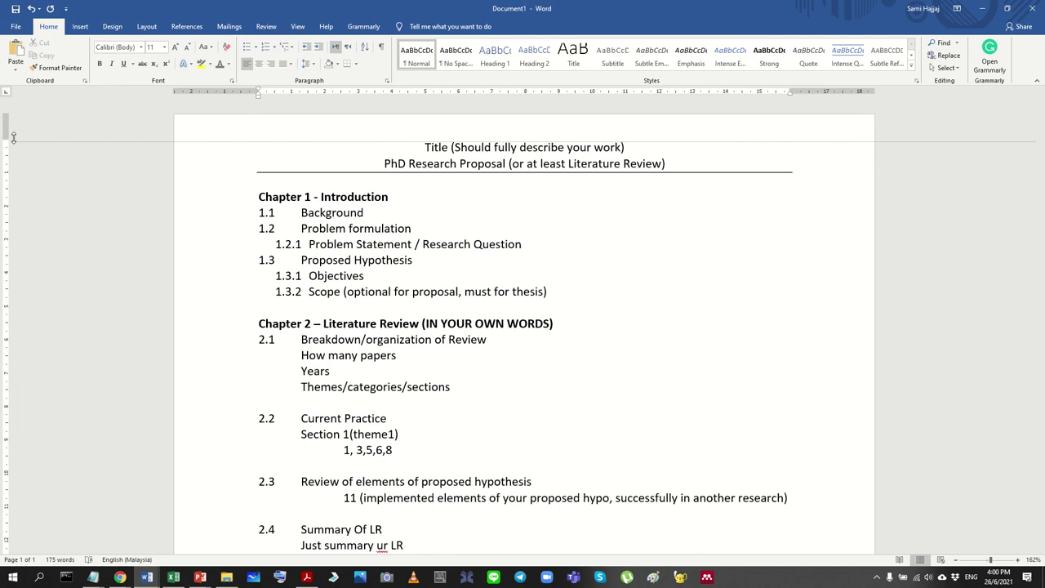
ctrl+scroll(341, 432, down, 1)
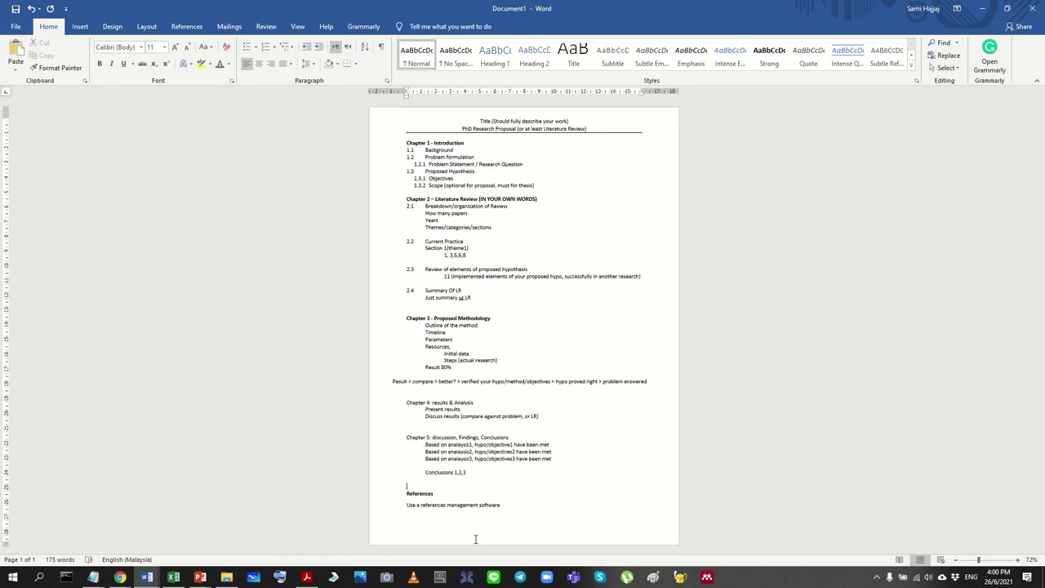
key(ctrl+a)
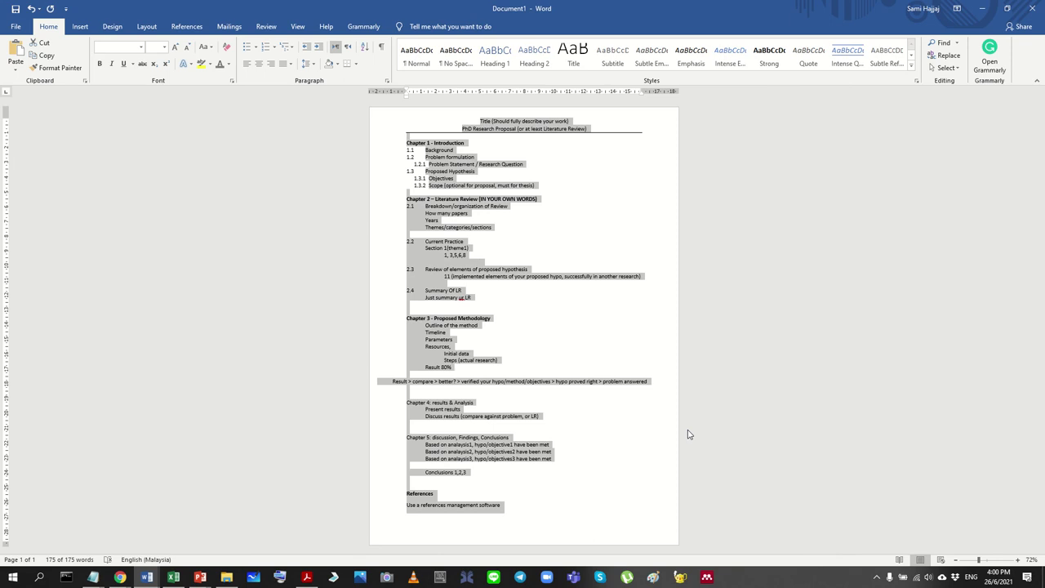
click(619, 299)
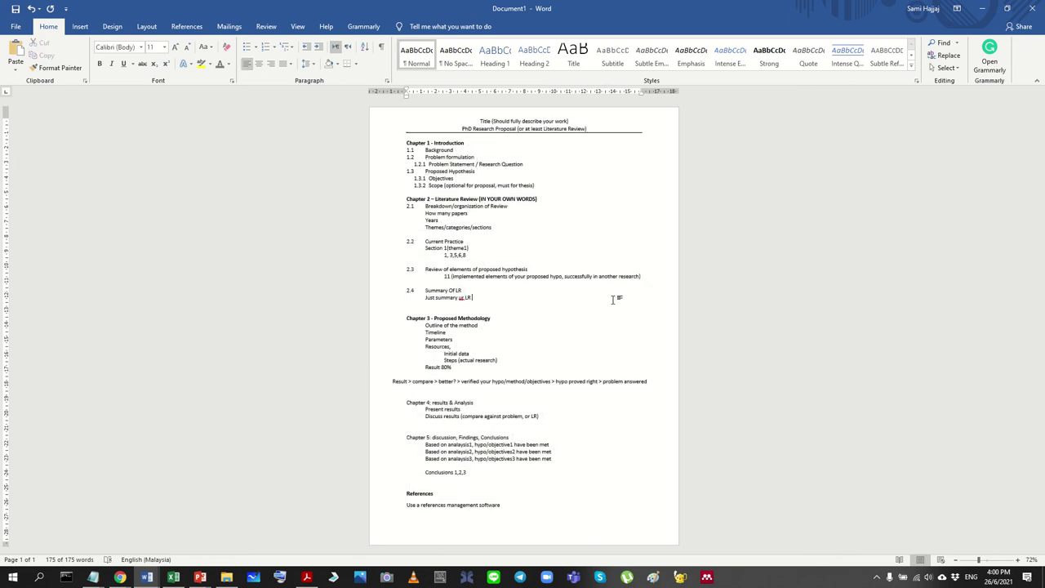
drag(401, 141, 540, 187)
click(493, 212)
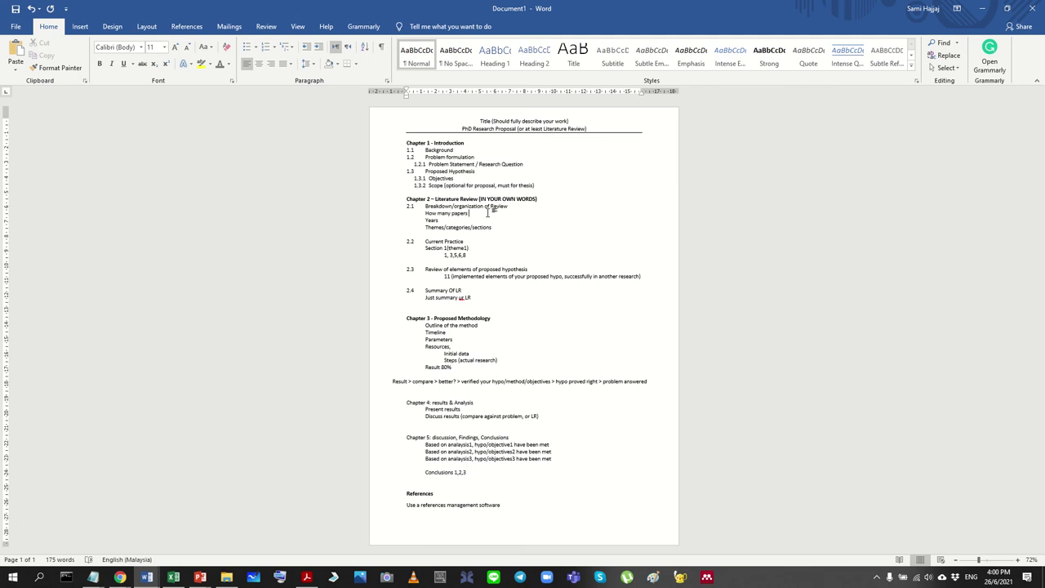
drag(404, 196, 538, 299)
click(537, 299)
drag(397, 317, 473, 362)
click(472, 355)
Step: Make the Chapter 4 and Chapter 5 headings bold
drag(406, 402, 474, 403)
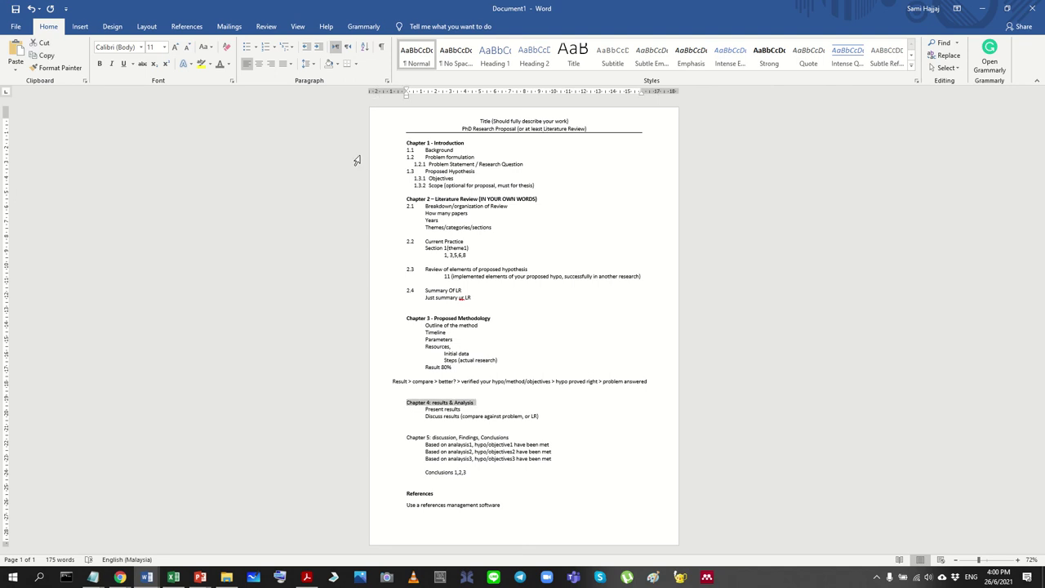
click(100, 64)
click(403, 437)
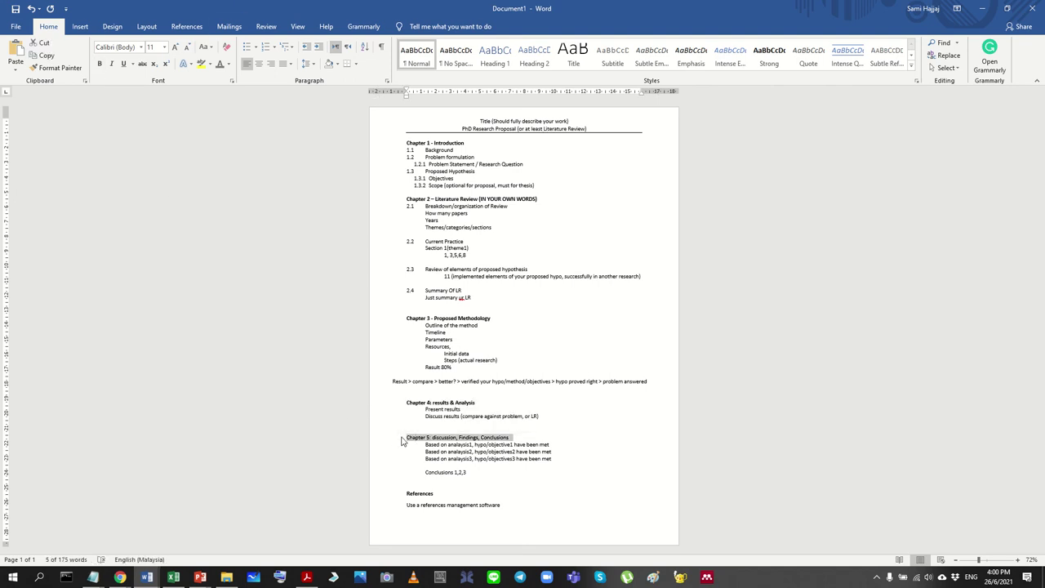
drag(404, 438, 513, 439)
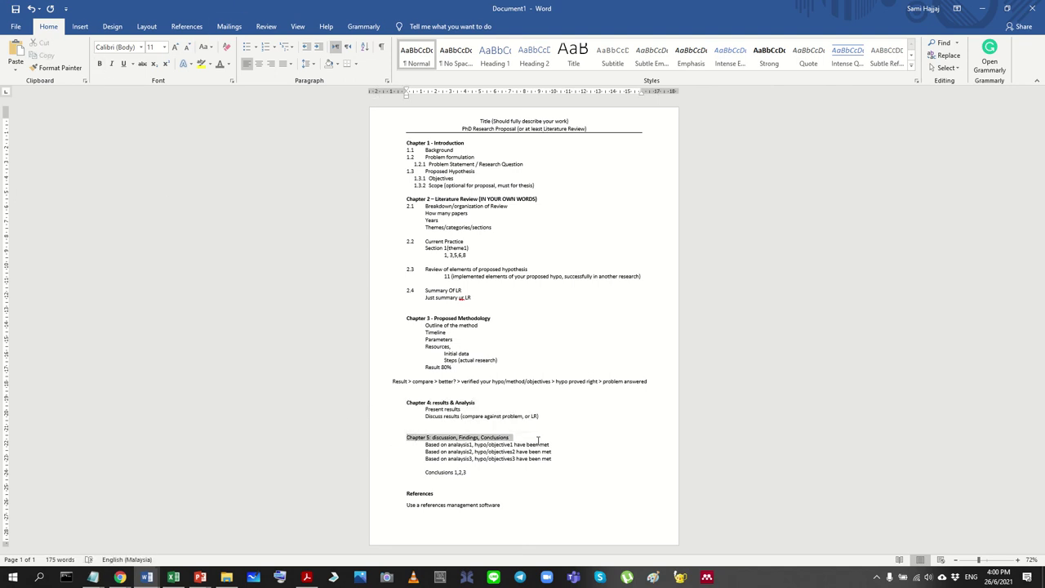
click(100, 65)
click(496, 458)
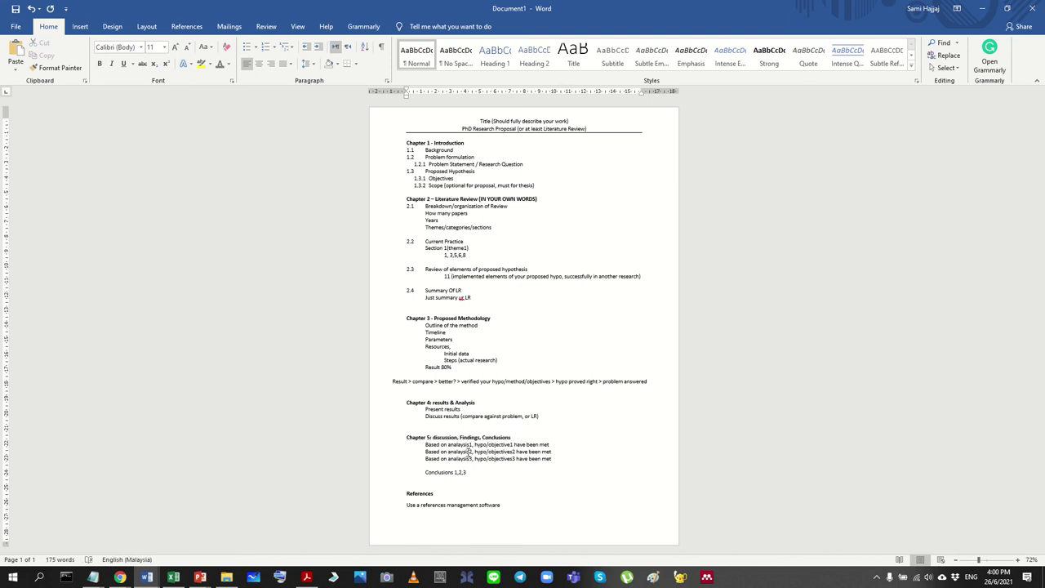
click(385, 494)
click(448, 506)
click(491, 393)
drag(402, 319, 499, 508)
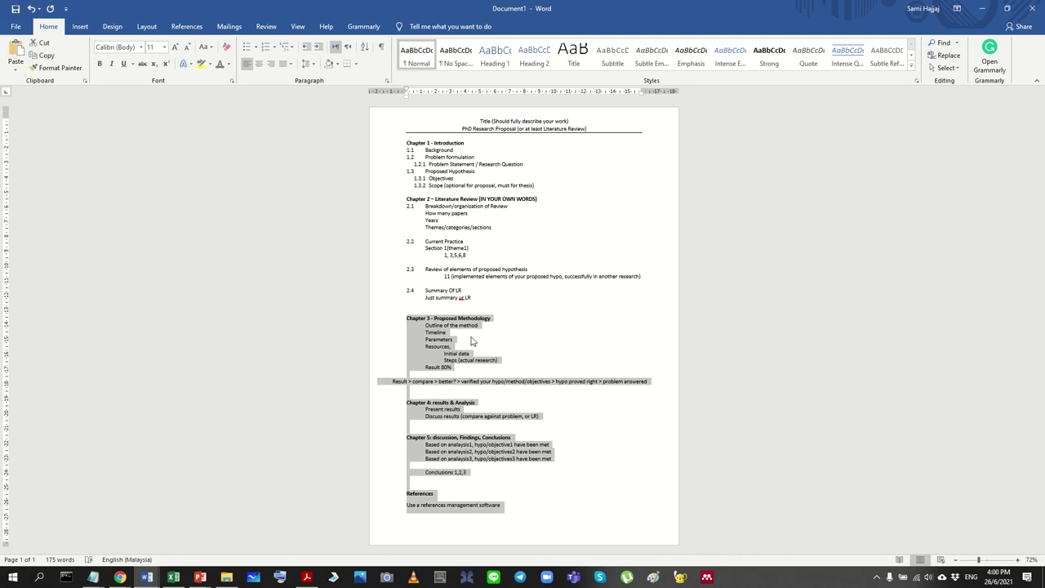
Step: Remove the word "Proposed" from the Chapter 3 heading so it reads "Chapter 3 - Methodology"
click(449, 352)
drag(458, 318, 436, 320)
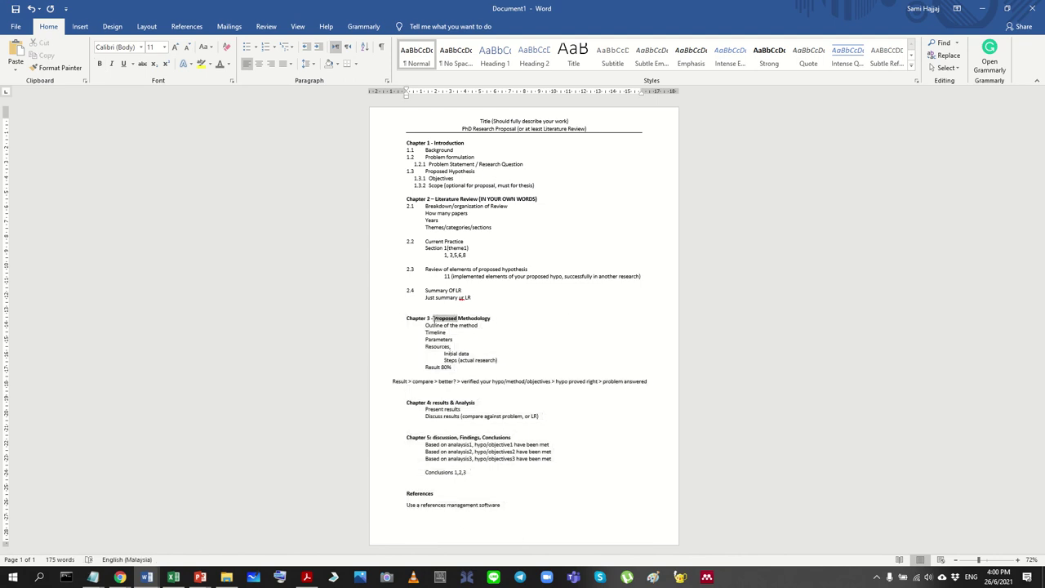
key(BackSpace)
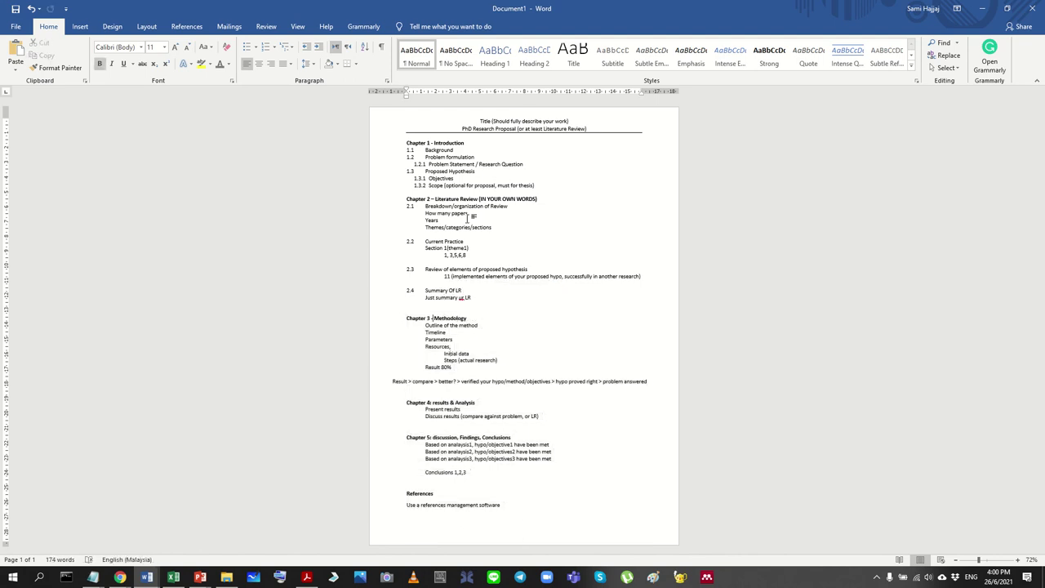
Step: Review which parts of the outline belong together, comparing Chapters 1 to 3 with Chapter 4, Chapter 5 and the References
click(402, 366)
drag(407, 318, 528, 532)
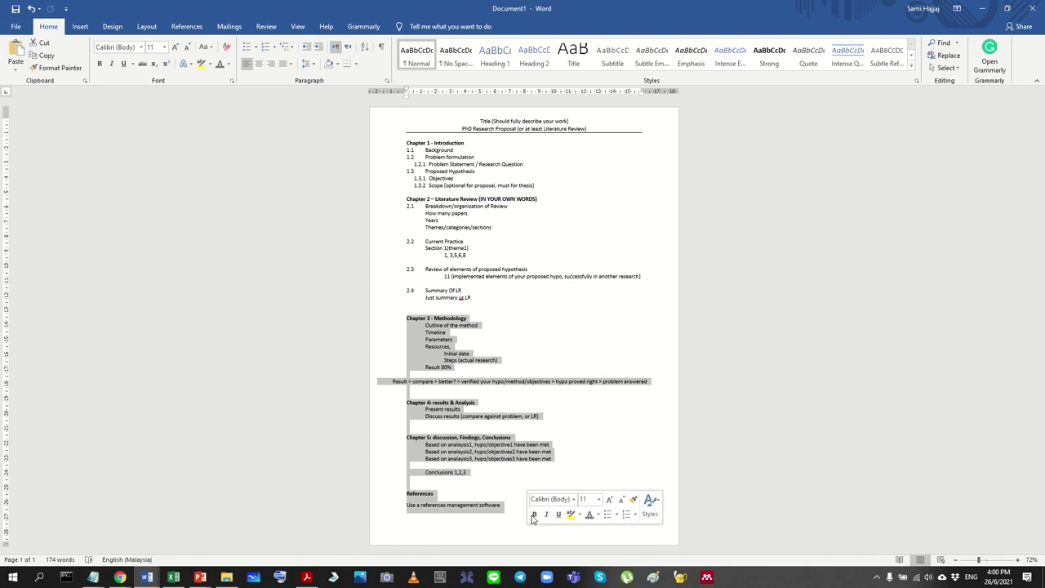
drag(473, 299, 407, 133)
click(491, 228)
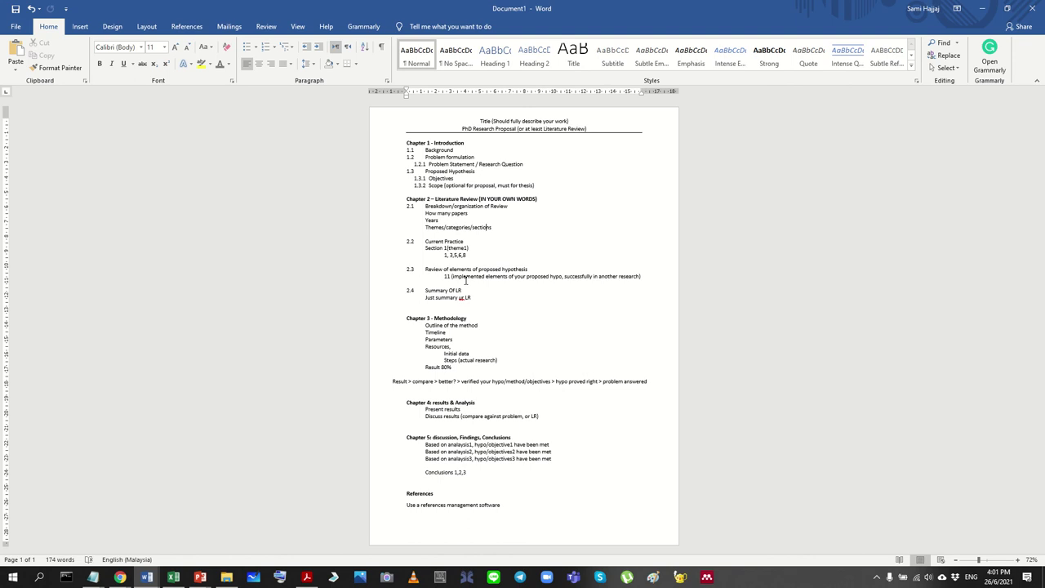
drag(428, 187, 533, 187)
click(453, 256)
drag(455, 157, 551, 535)
click(586, 526)
key(Escape)
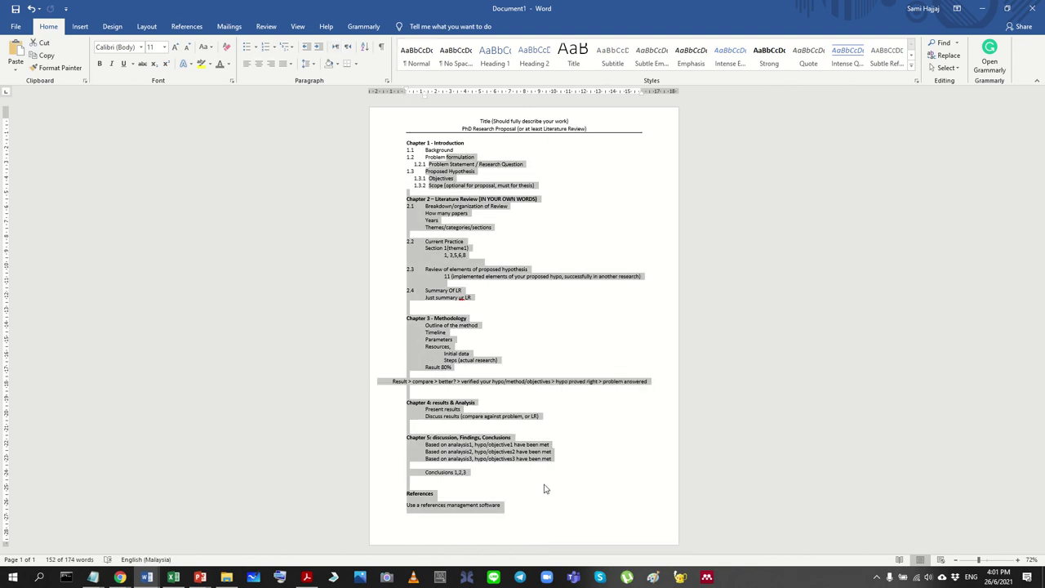
click(559, 483)
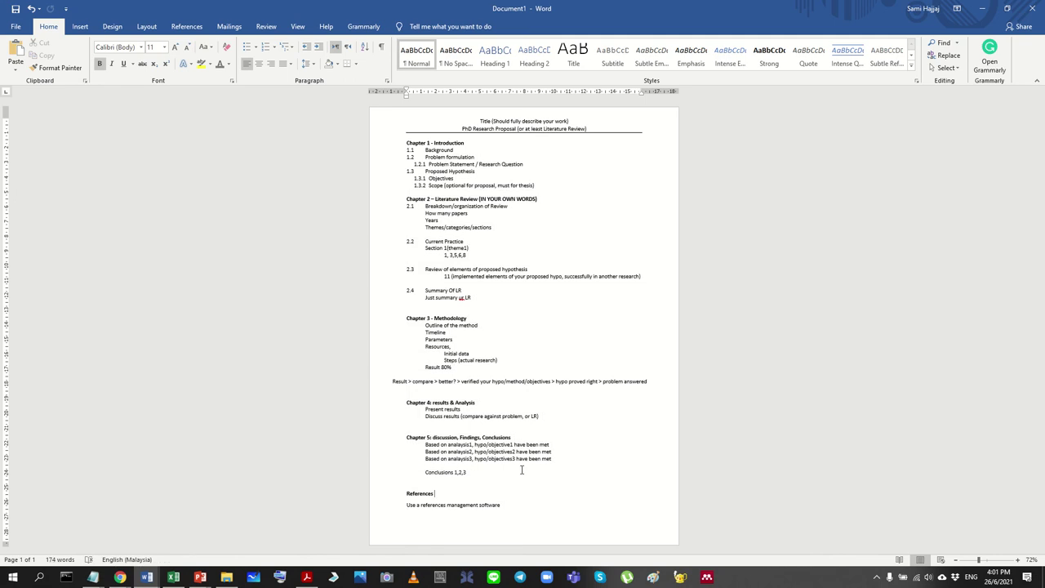
ctrl+scroll(522, 470, up, 4)
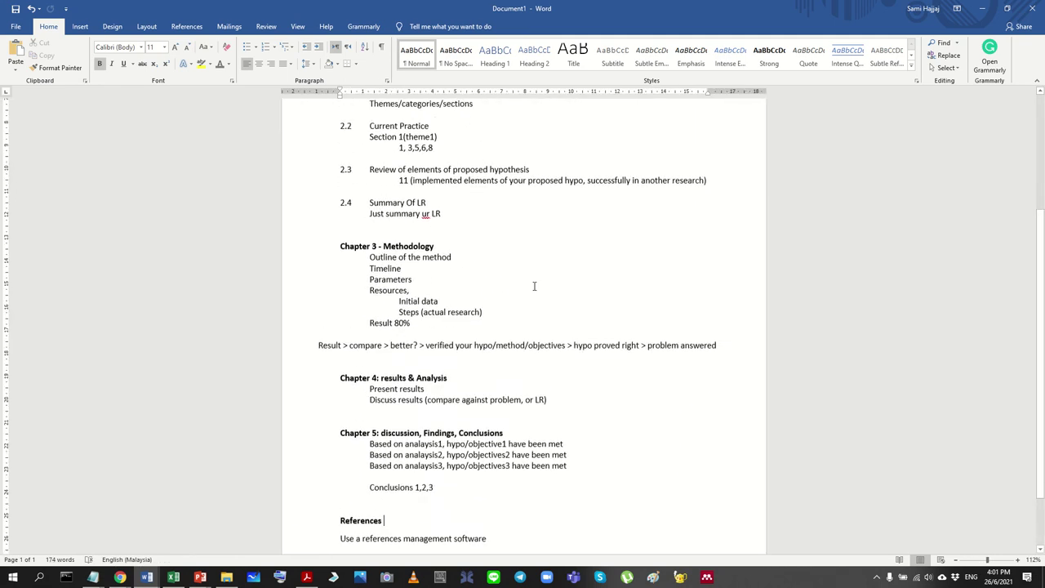
scroll(534, 285, up, 5)
ctrl+scroll(480, 346, down, 5)
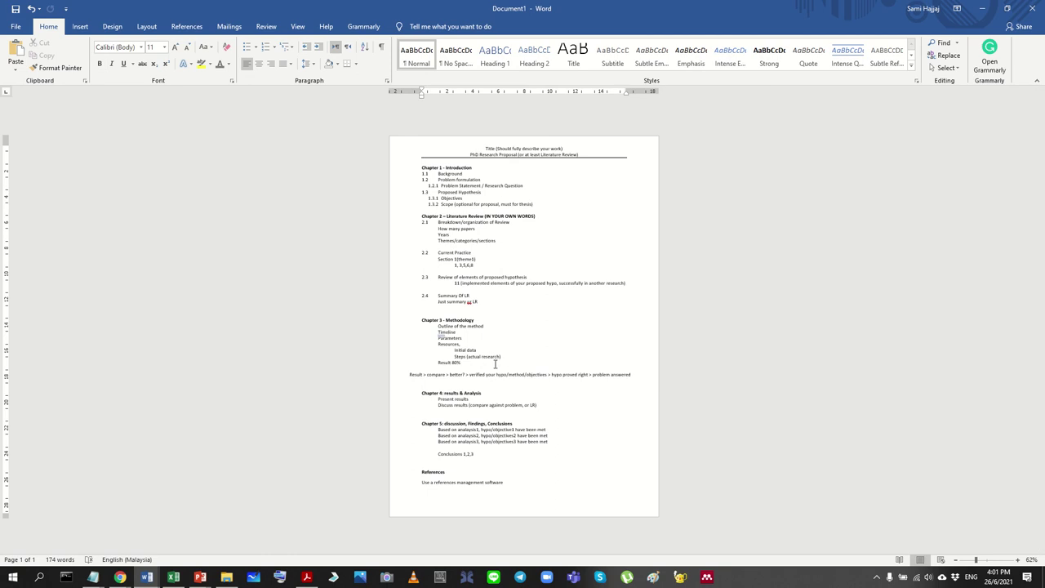
drag(495, 364, 367, 171)
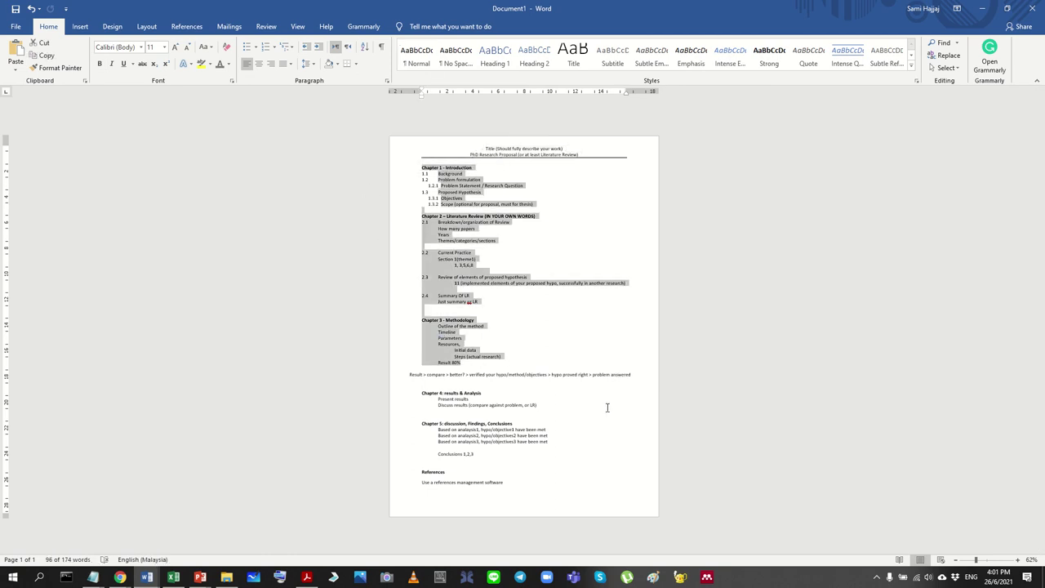
Step: Insert a dashed separator line between "Result 80%" in Chapter 3 and the "Result > compare" line
click(526, 368)
key(Return)
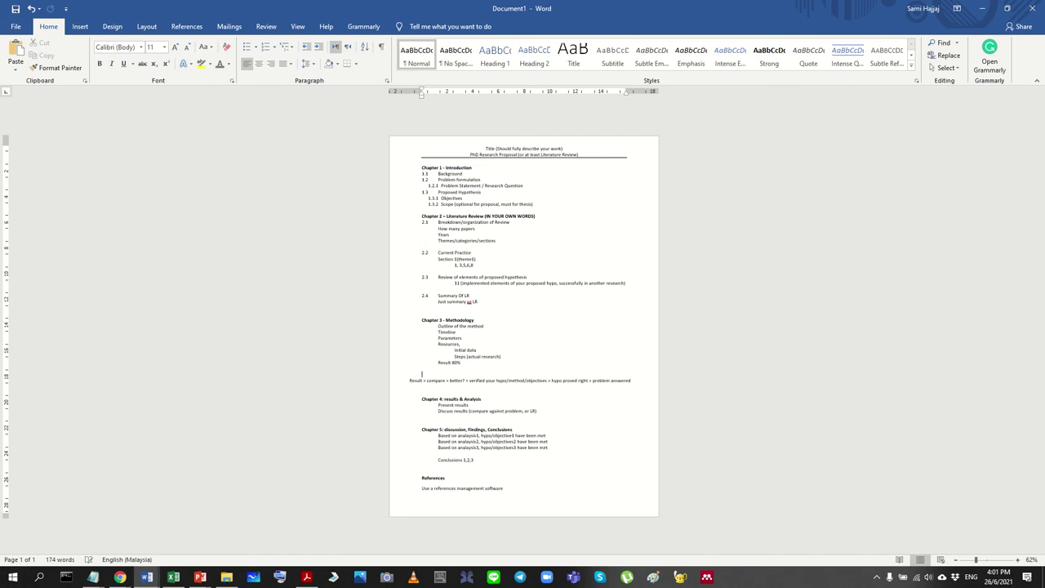
key(Return)
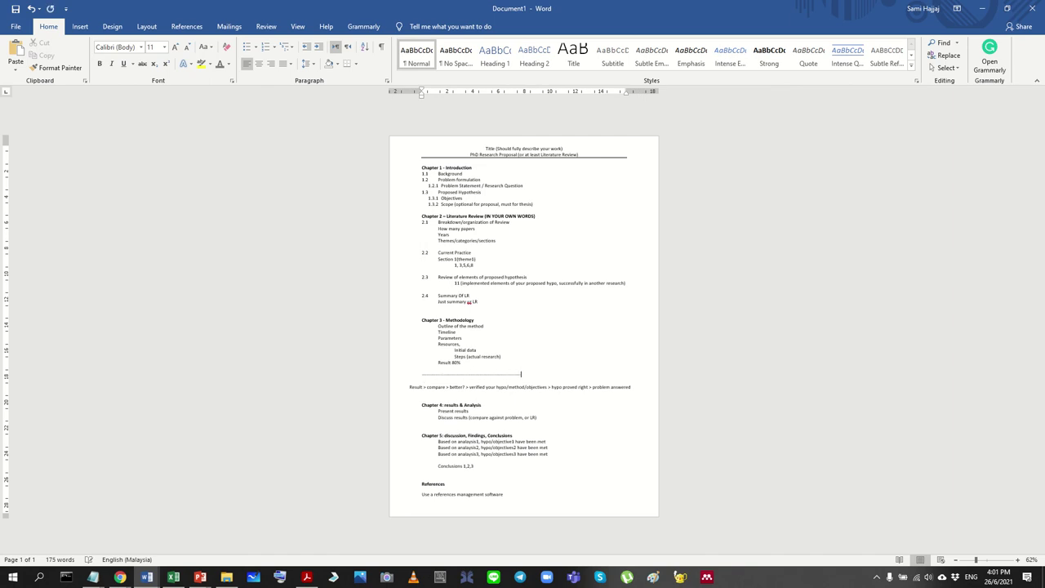
key(Delete)
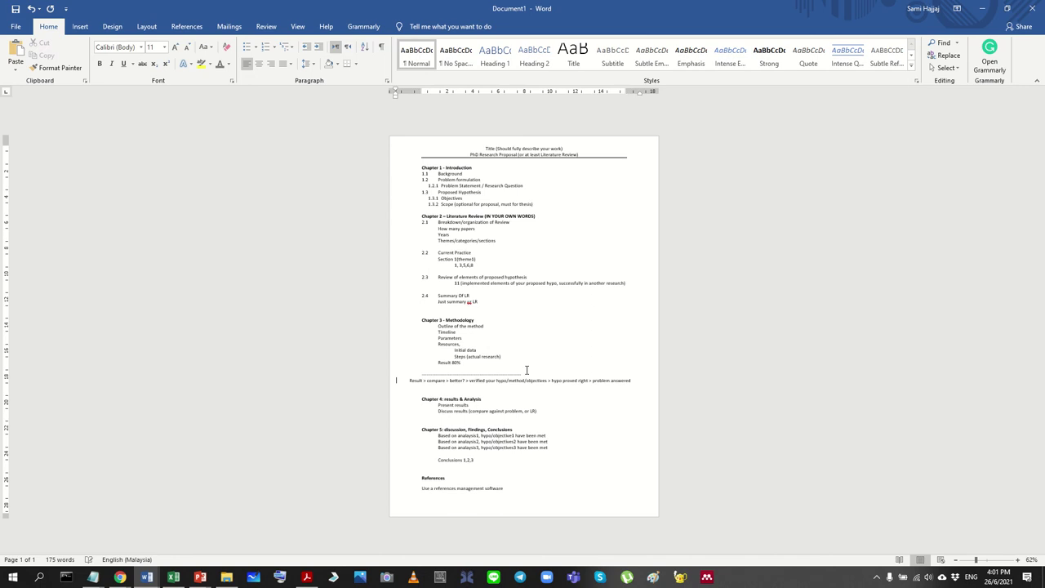
Step: Remove the extra blank lines above the Chapter 4 heading and above "Conclusions 1,2,3" in Chapter 5
key(BackSpace)
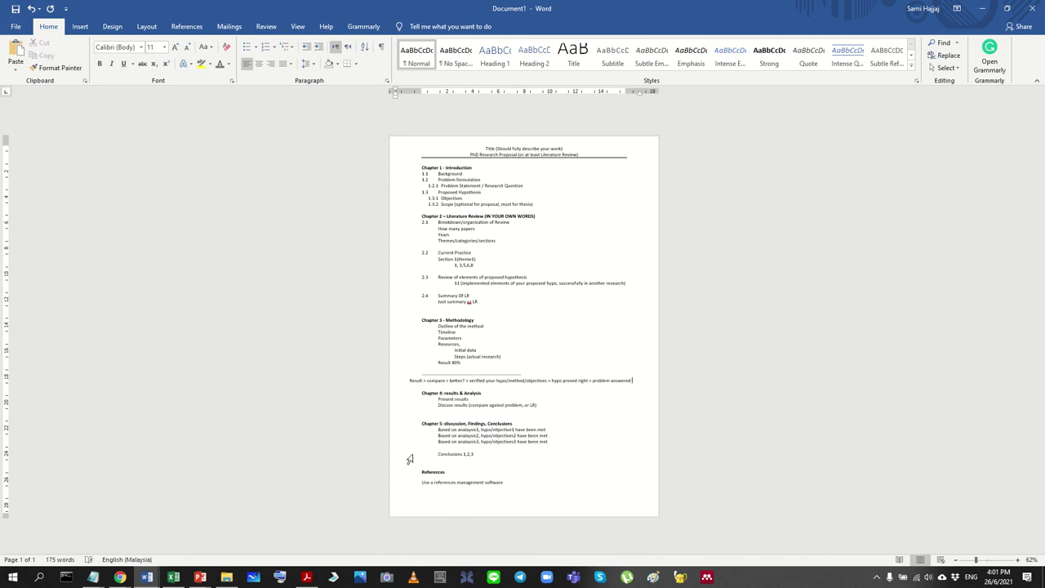
key(BackSpace)
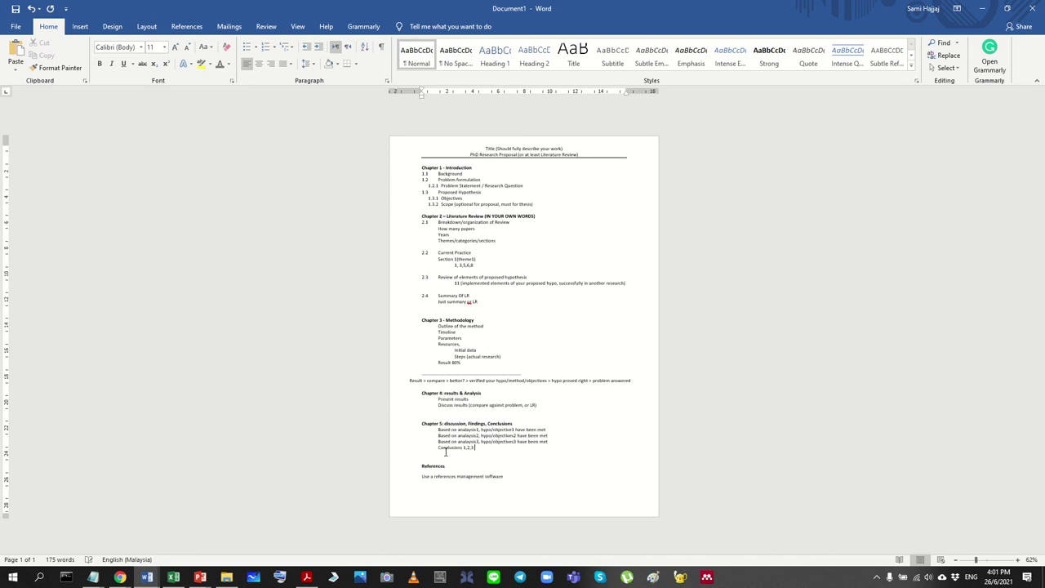
key(Delete)
Step: Grey out the text from the Chapter 4 heading through the References section and open the document's Save As page
ctrl+scroll(446, 452, up, 5)
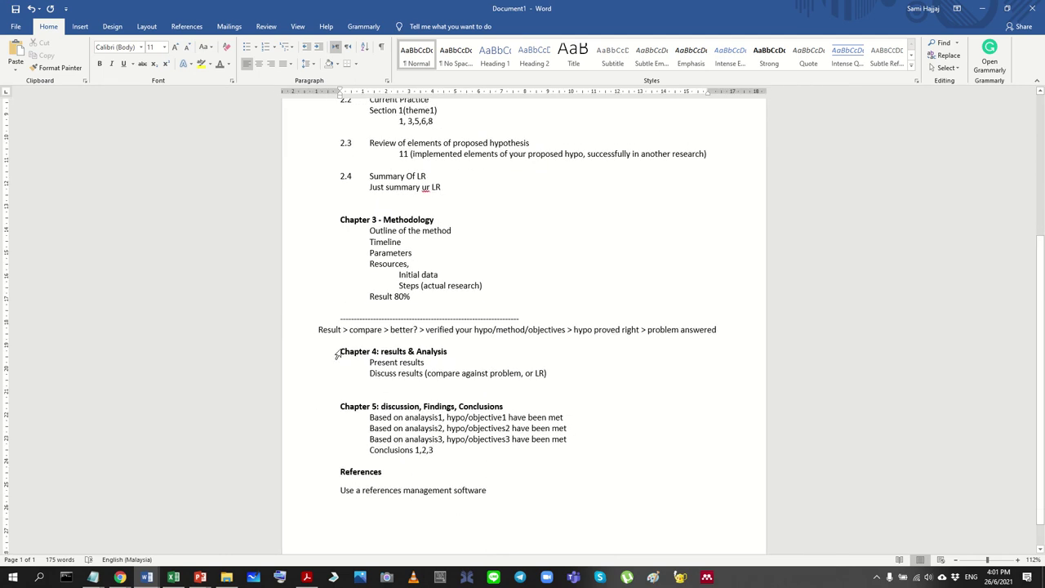
drag(335, 354, 562, 495)
drag(490, 428, 653, 397)
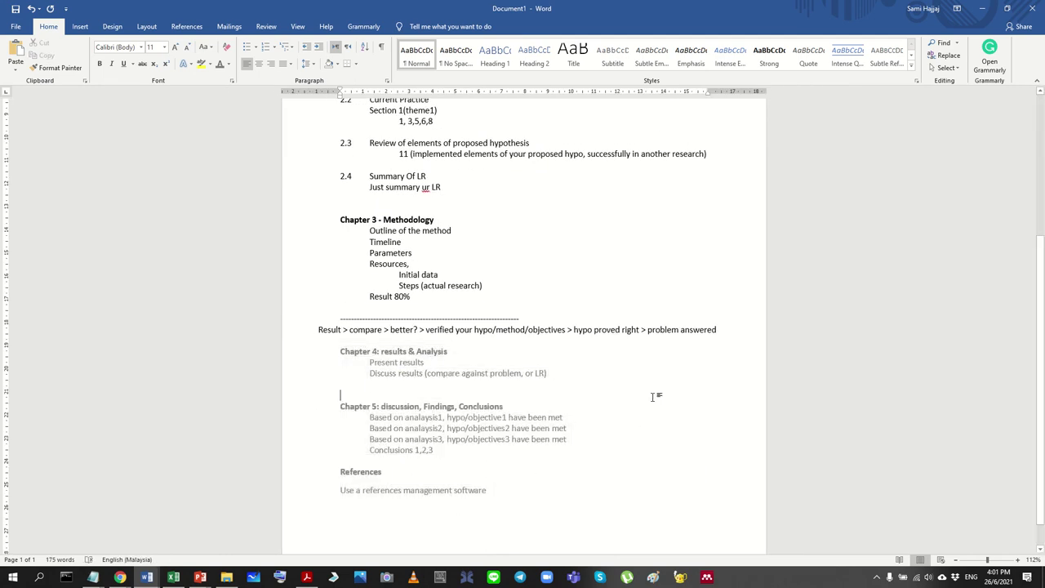
key(ctrl+s)
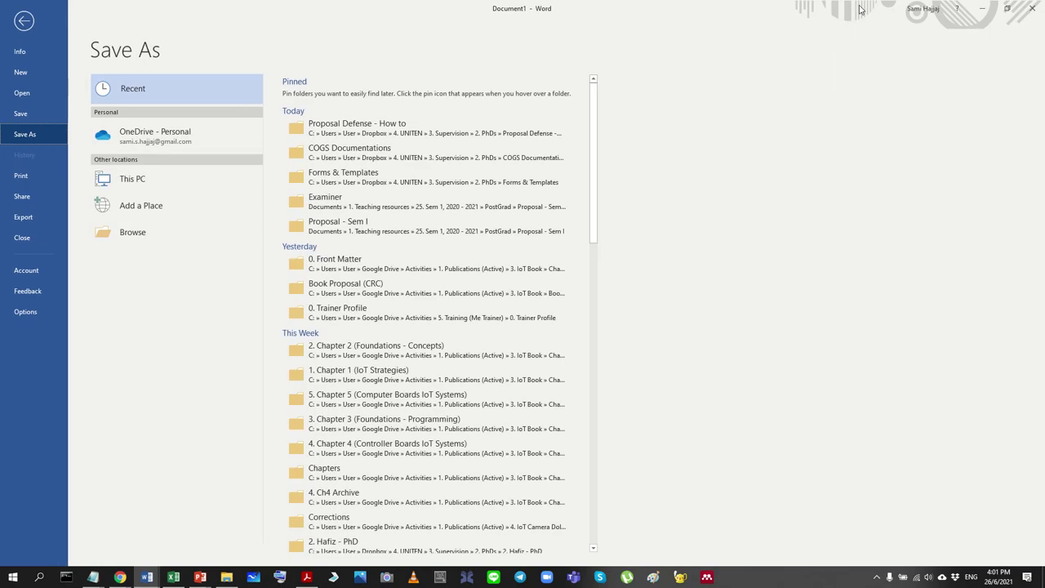
Step: Switch to the "1. Proposal Defense" presentation in PowerPoint and start its slide show from the first slide
click(981, 8)
click(201, 581)
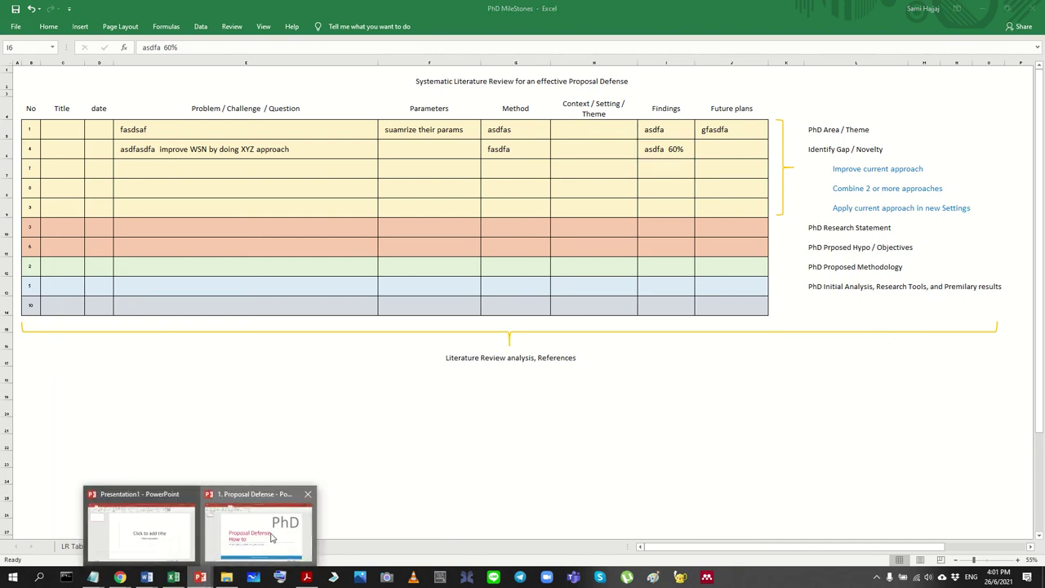
click(261, 531)
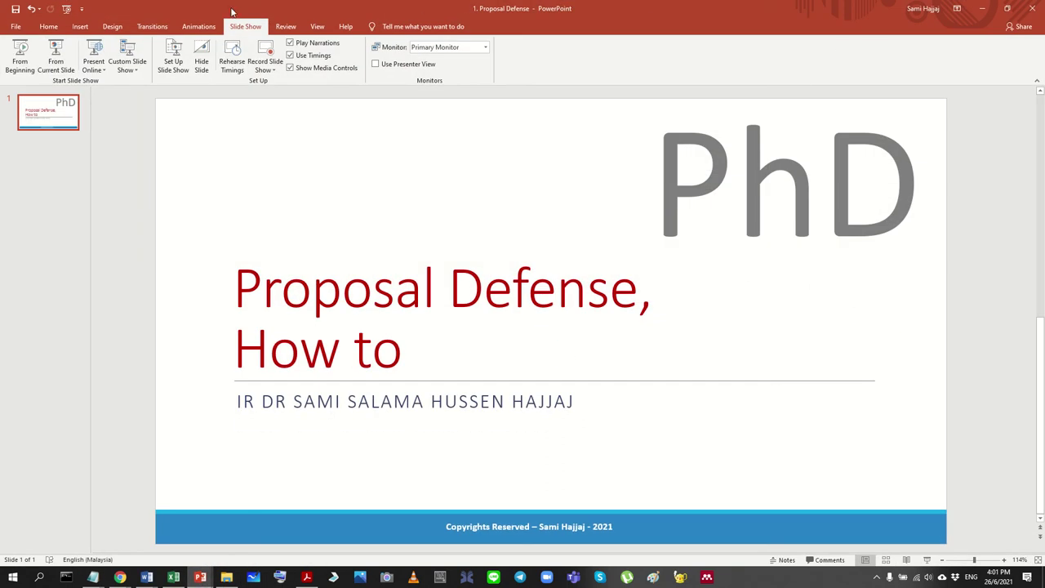
click(25, 55)
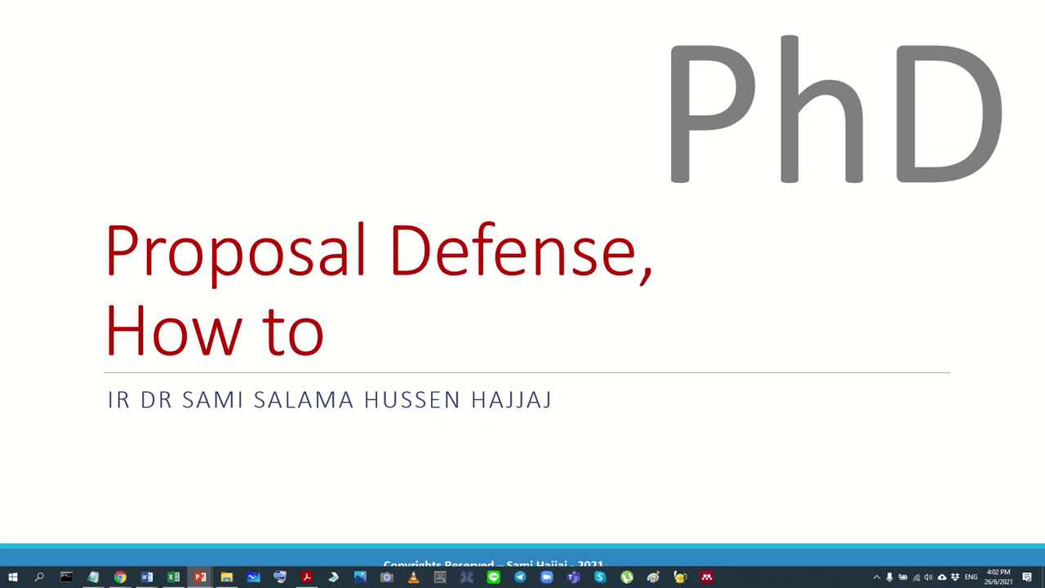
Step: Switch to the PhD MileStones workbook in Excel and look over the LR Analysis sheet
click(173, 577)
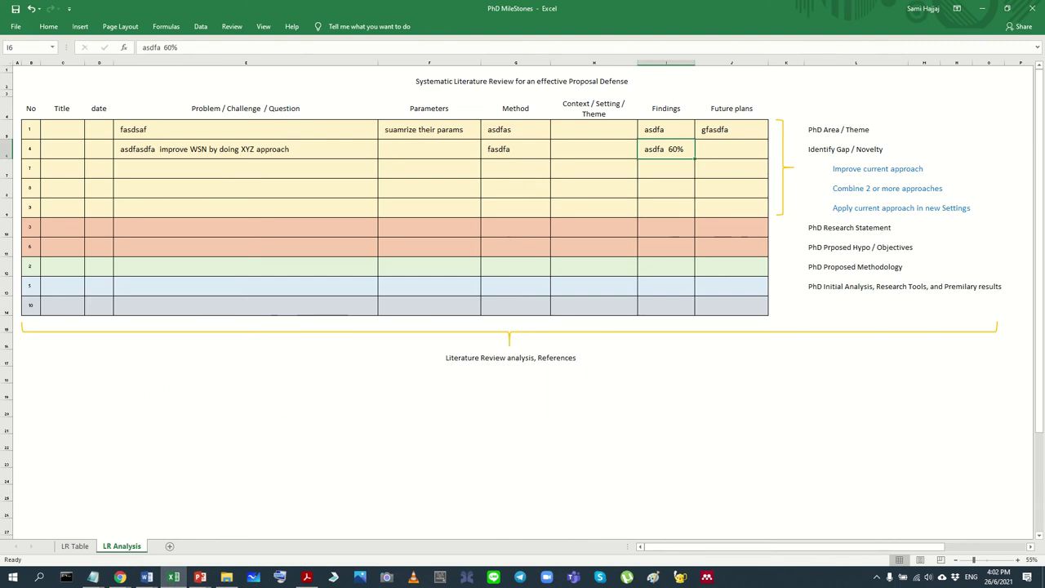
click(409, 439)
click(471, 475)
scroll(226, 409, down, 5)
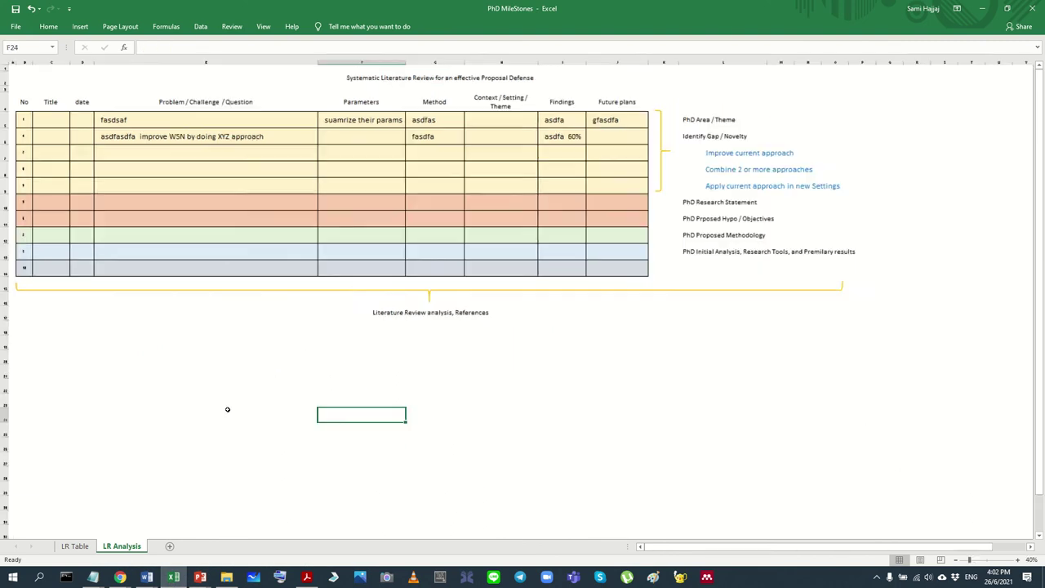
scroll(226, 408, up, 6)
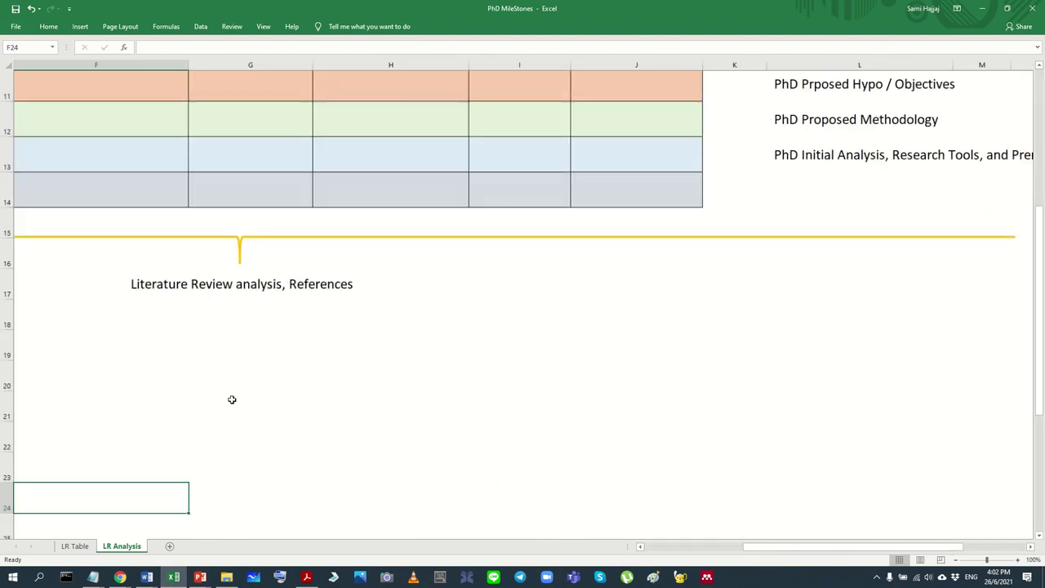
scroll(359, 349, down, 4)
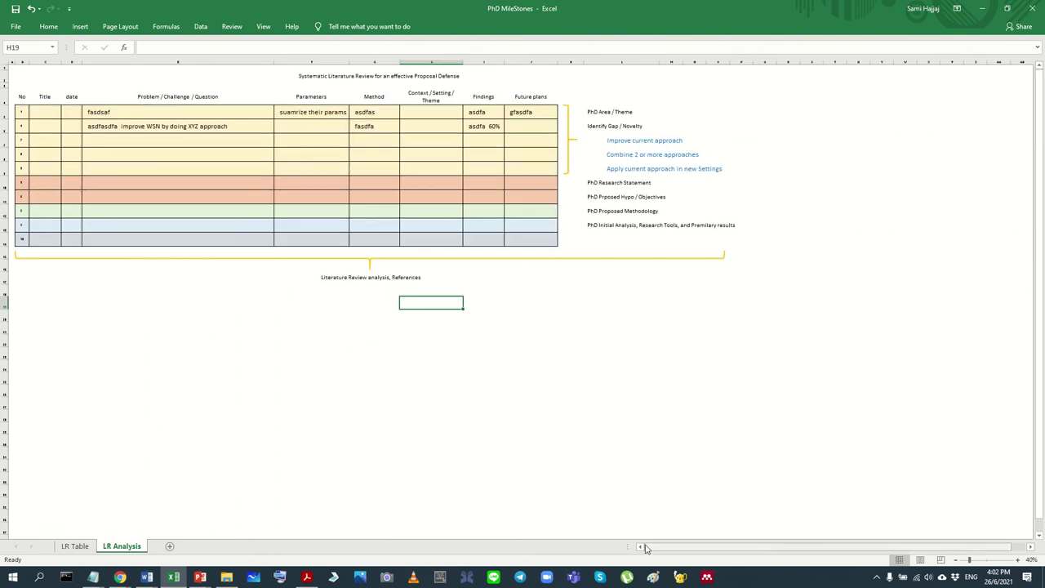
click(95, 338)
Step: Open the LR Table sheet and go to the empty area below the literature entries
click(74, 545)
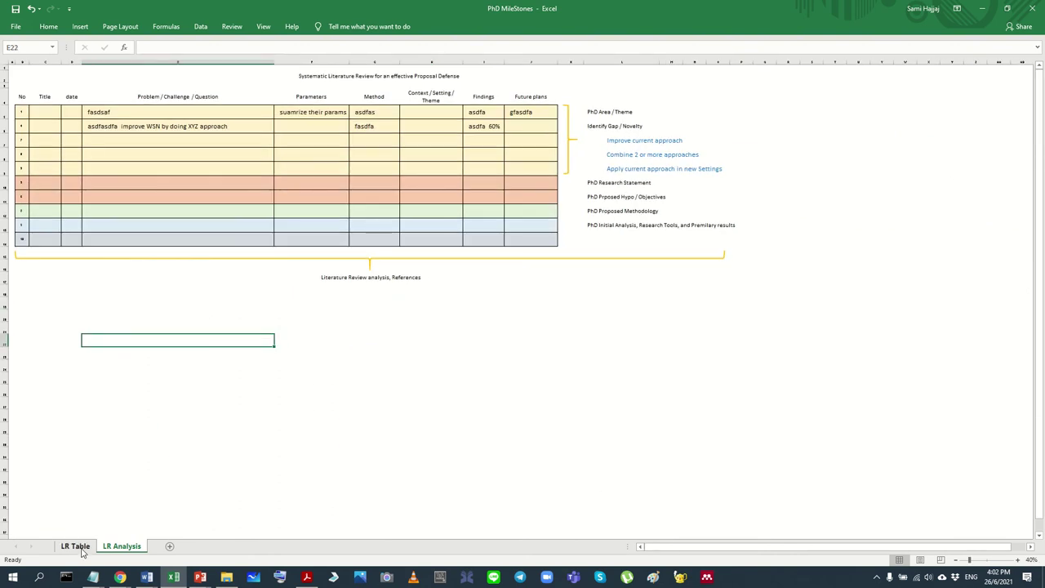
scroll(89, 380, down, 2)
click(57, 380)
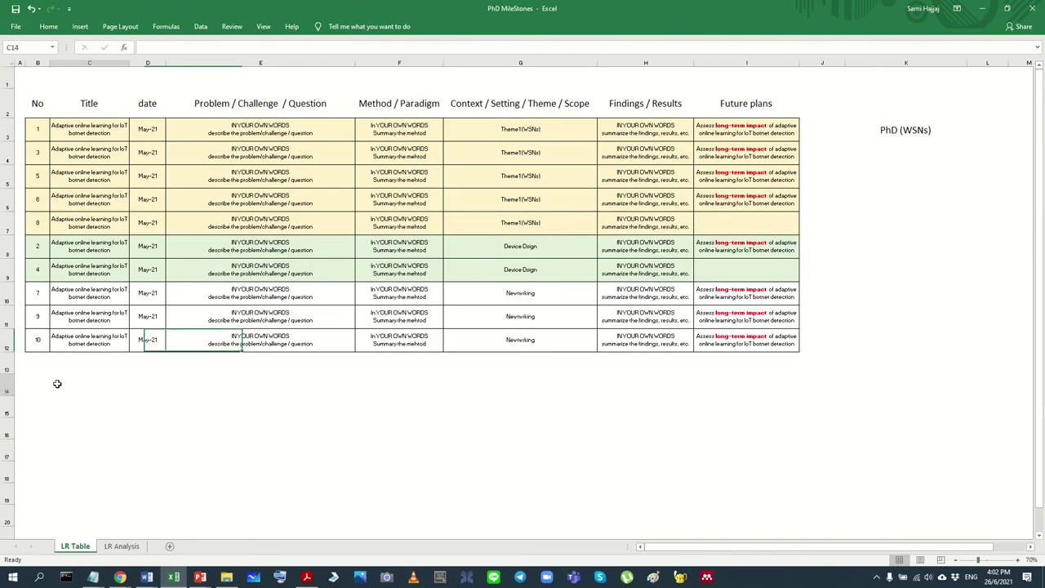
drag(37, 135, 38, 335)
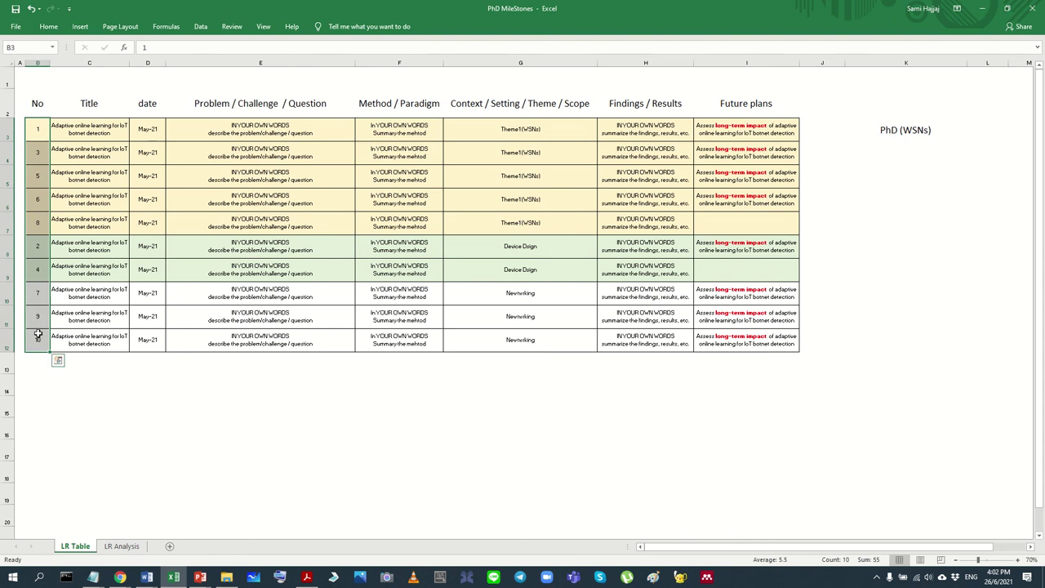
key(ctrl+c)
click(85, 384)
click(181, 390)
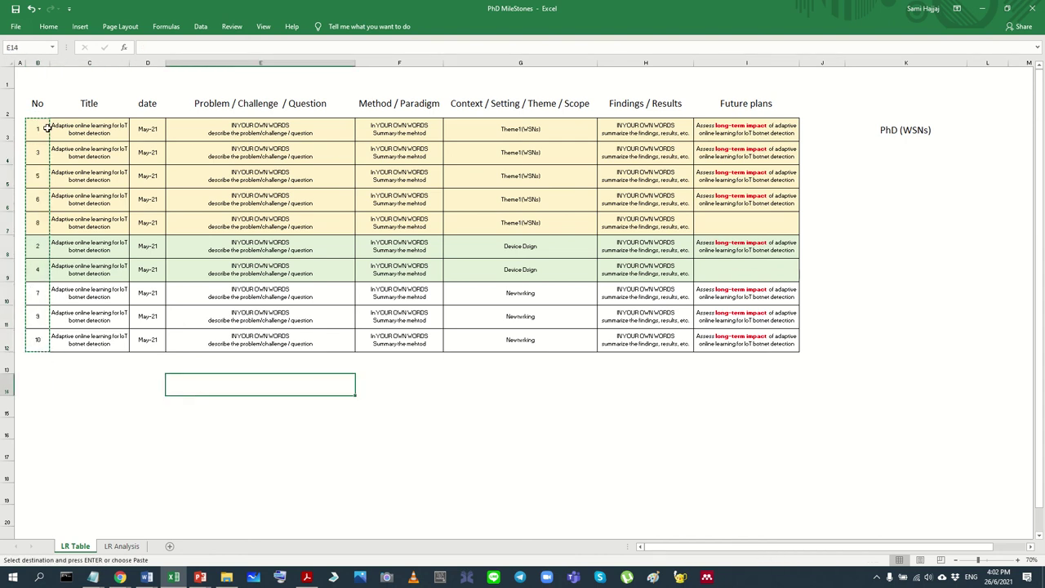
Step: Duplicate the ten literature rows from row 3 into row 13 onward, and copy rows 3 to 22 into row 23 onward
drag(3, 128, 7, 362)
key(ctrl+v)
drag(6, 129, 29, 496)
key(ctrl+c)
scroll(28, 497, down, 1)
click(6, 452)
key(ctrl+v)
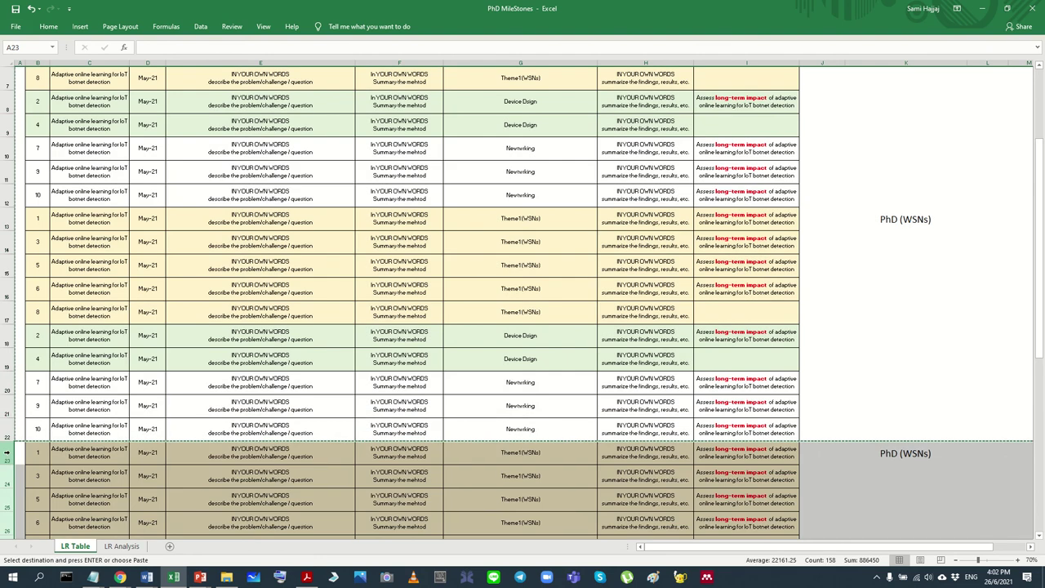
Step: Copy rows 3 to 42 of the literature table and paste them starting at row 43
scroll(7, 323, up, 2)
drag(7, 128, 17, 530)
drag(78, 582, 90, 474)
key(ctrl+c)
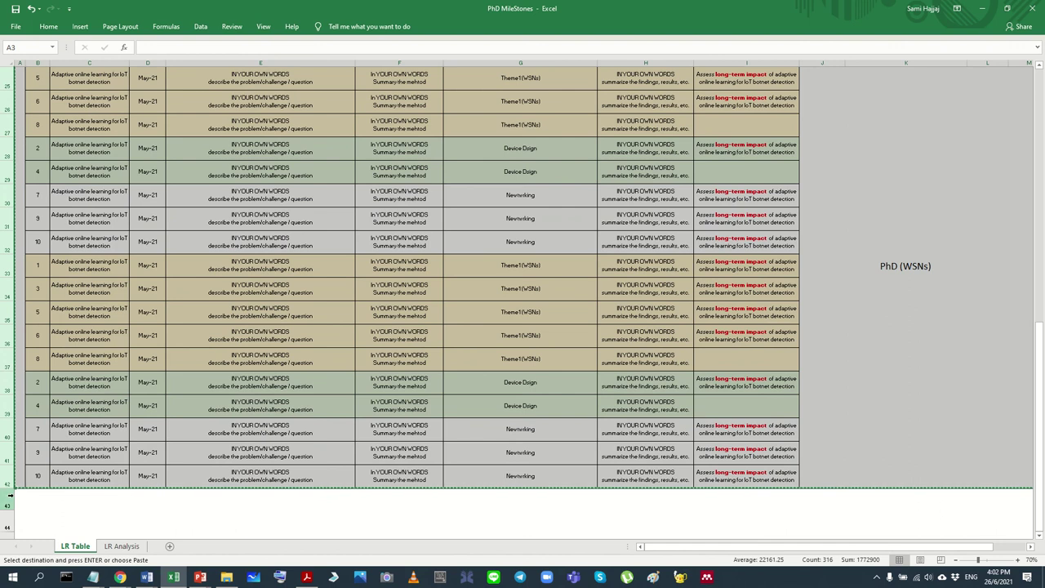
click(6, 496)
key(ctrl+v)
Step: Copy rows 3 to 82 of the literature table and paste them starting at row 83
scroll(8, 311, up, 8)
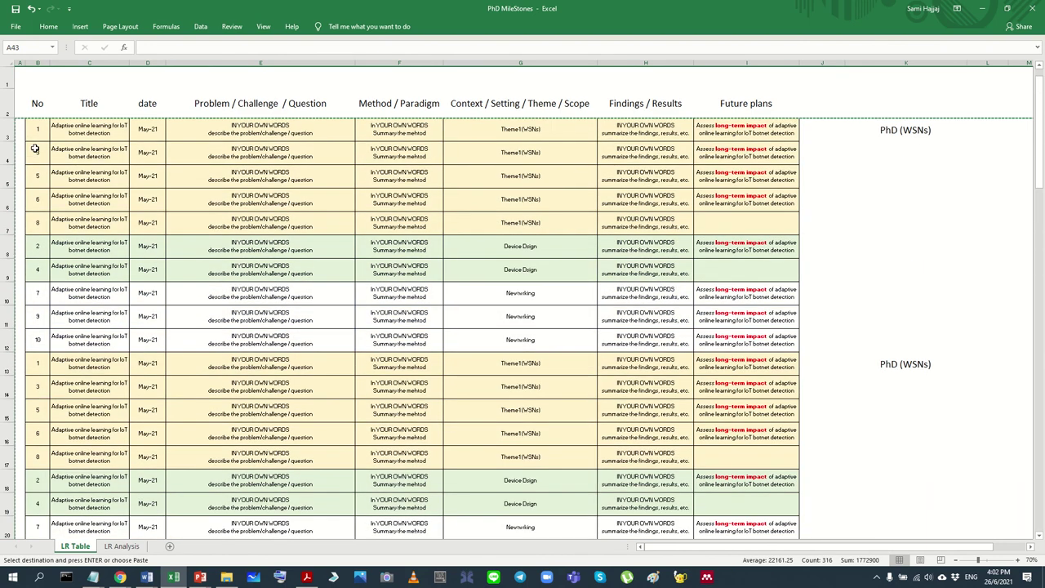
drag(7, 132, 73, 476)
key(ctrl+c)
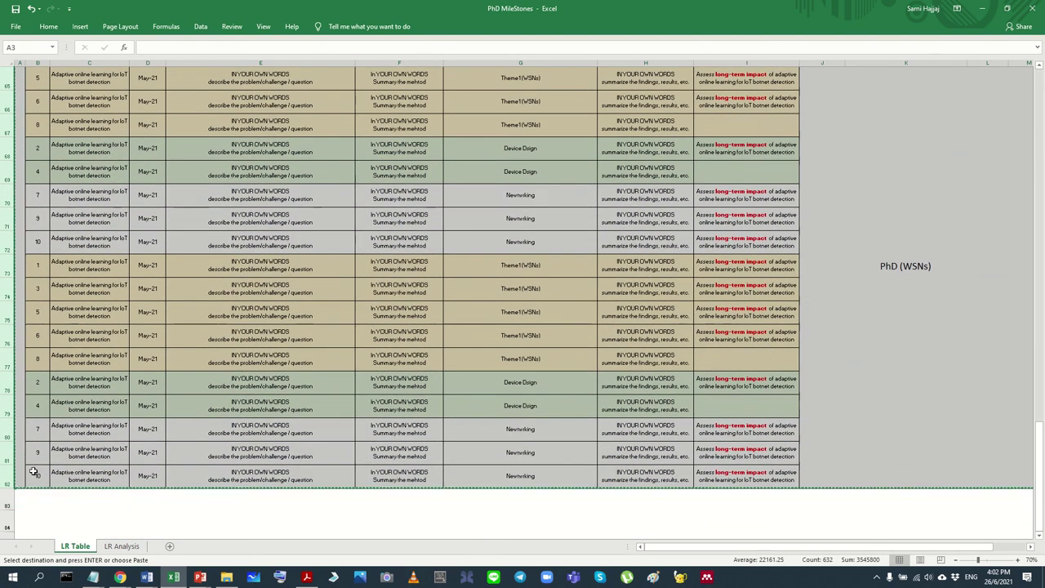
click(3, 498)
scroll(92, 433, down, 4)
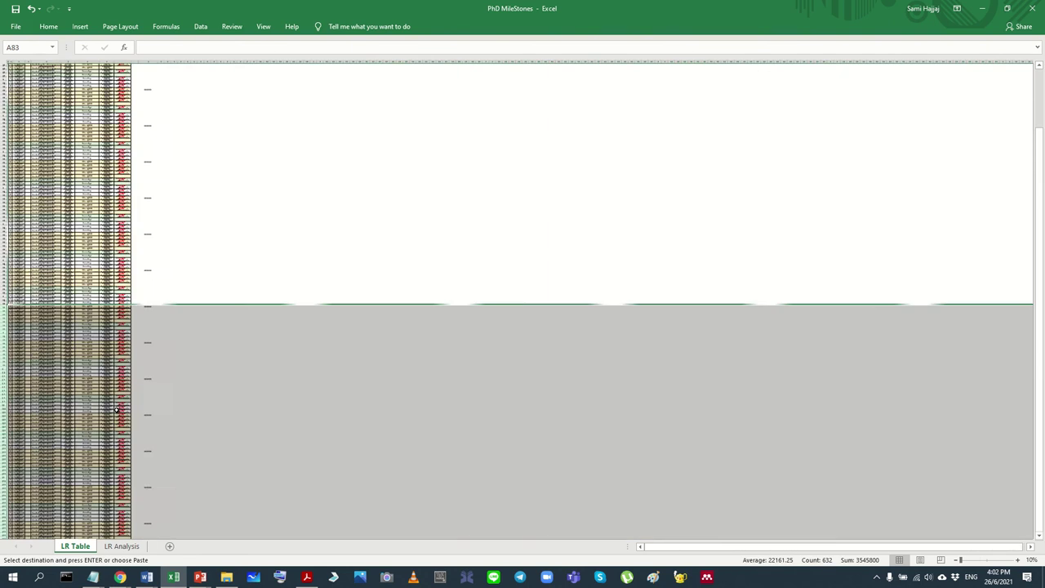
Step: Look over the enlarged literature table and undo the paste that starts at row 83
scroll(71, 365, down, 2)
click(61, 307)
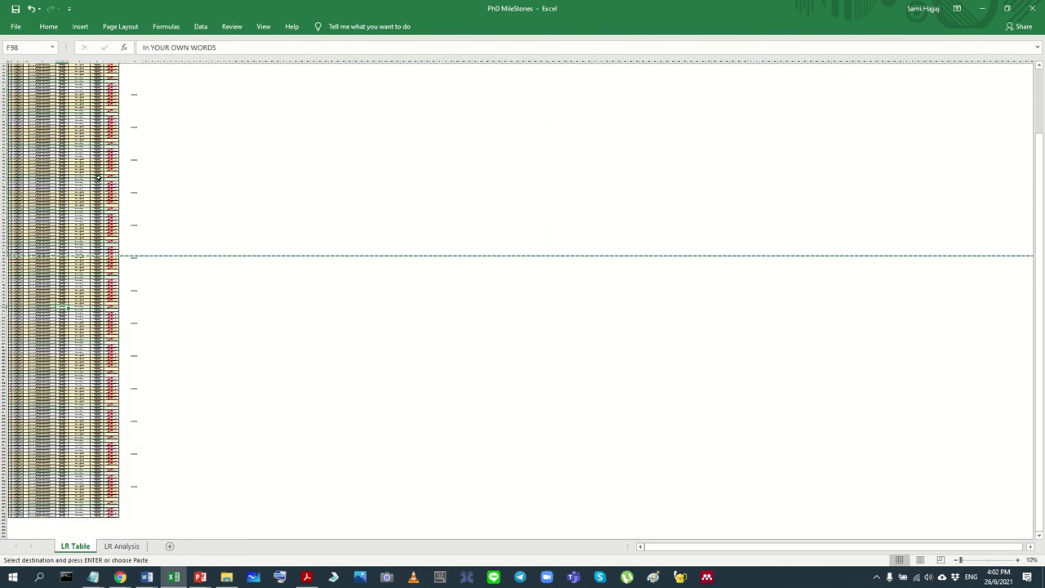
scroll(34, 96, up, 5)
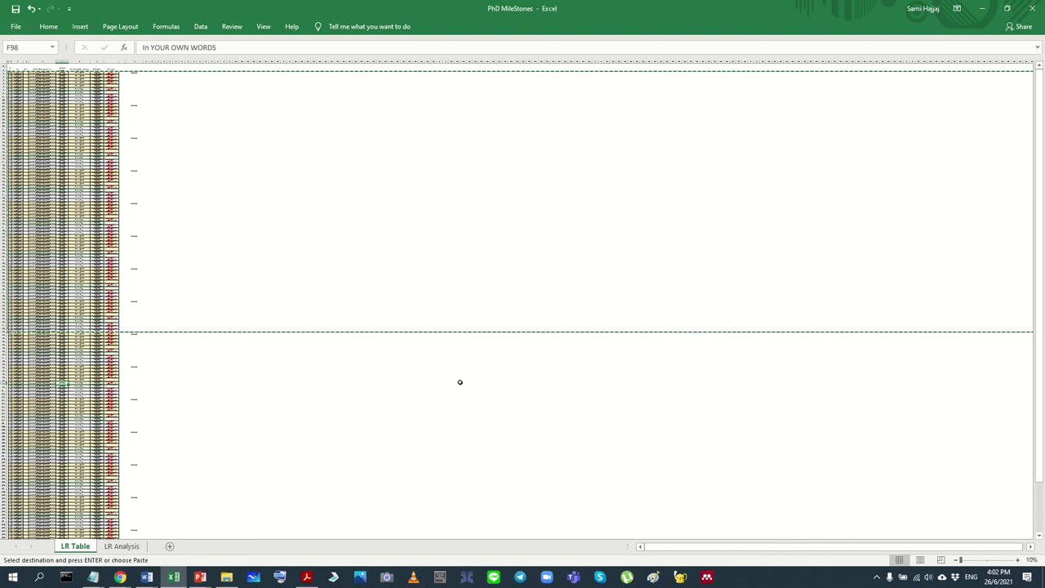
scroll(227, 239, up, 4)
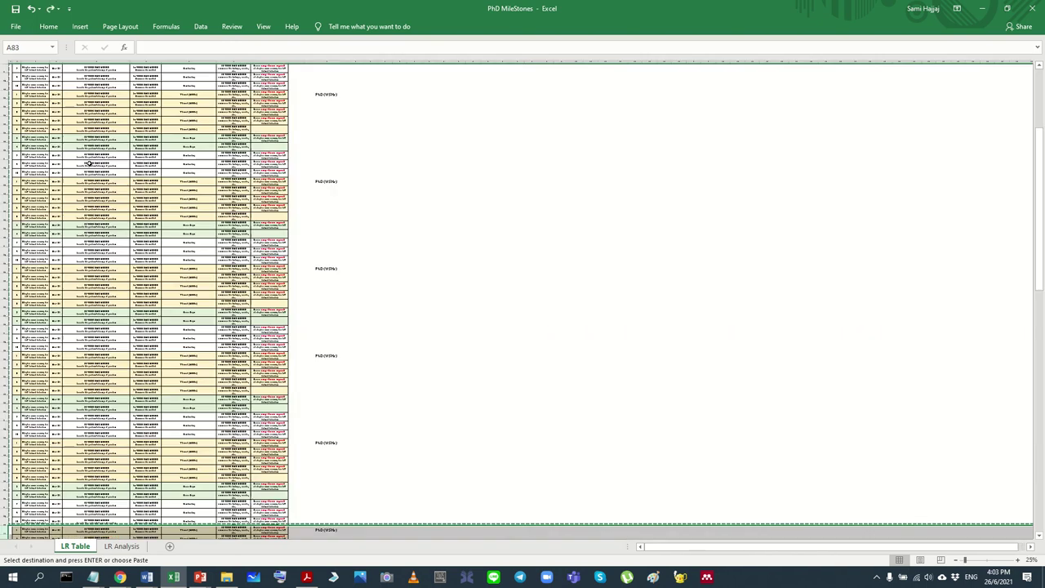
scroll(144, 204, down, 5)
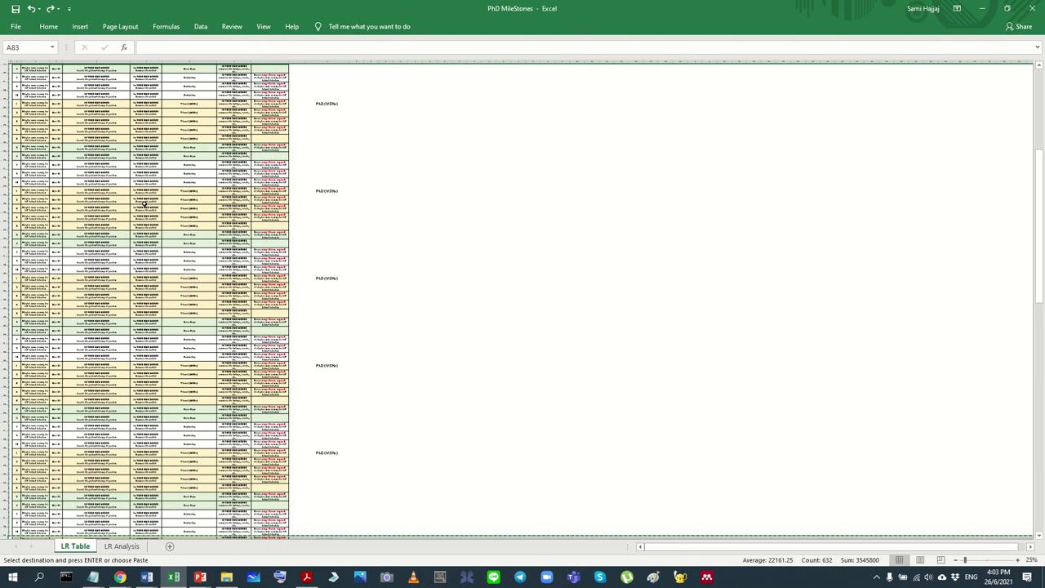
scroll(144, 204, up, 4)
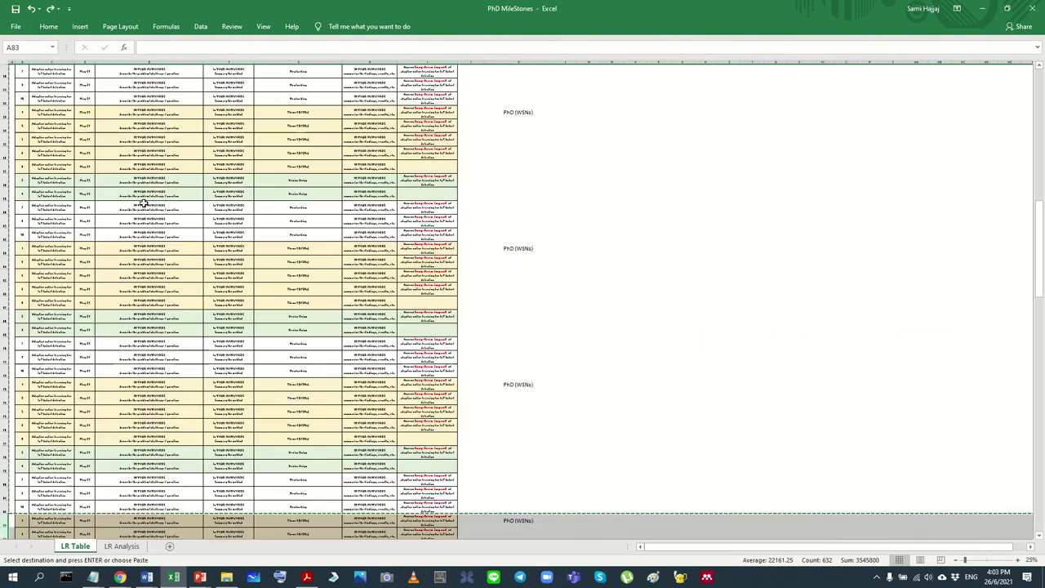
scroll(144, 204, down, 3)
scroll(144, 204, down, 1)
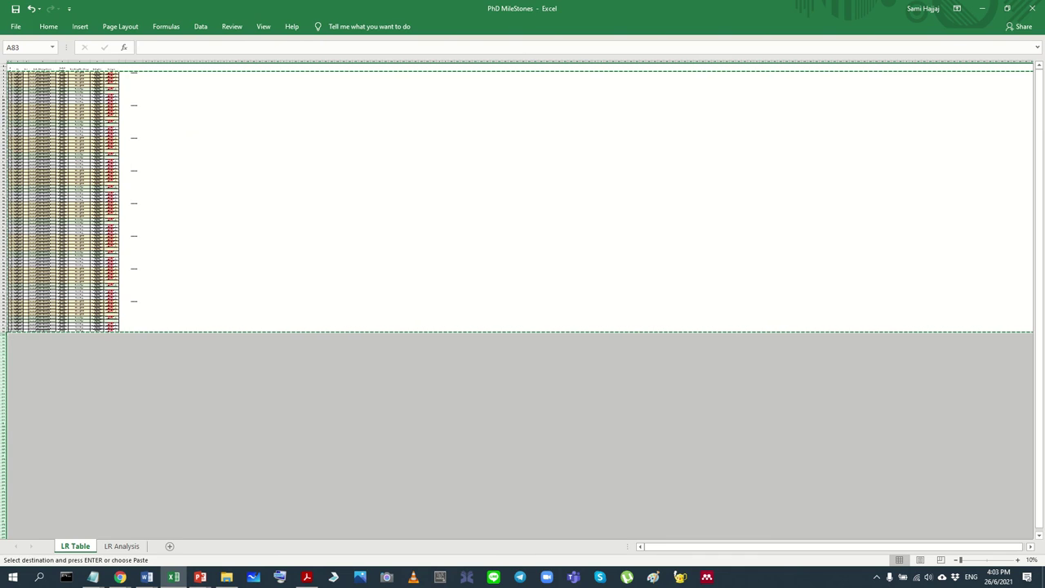
Step: Clear the contents of rows 56 to 82 and delete these rows from the literature table
mouse_move(3, 333)
mouse_down()
mouse_move(5, 242)
mouse_move(4, 333)
mouse_up()
click(5, 245)
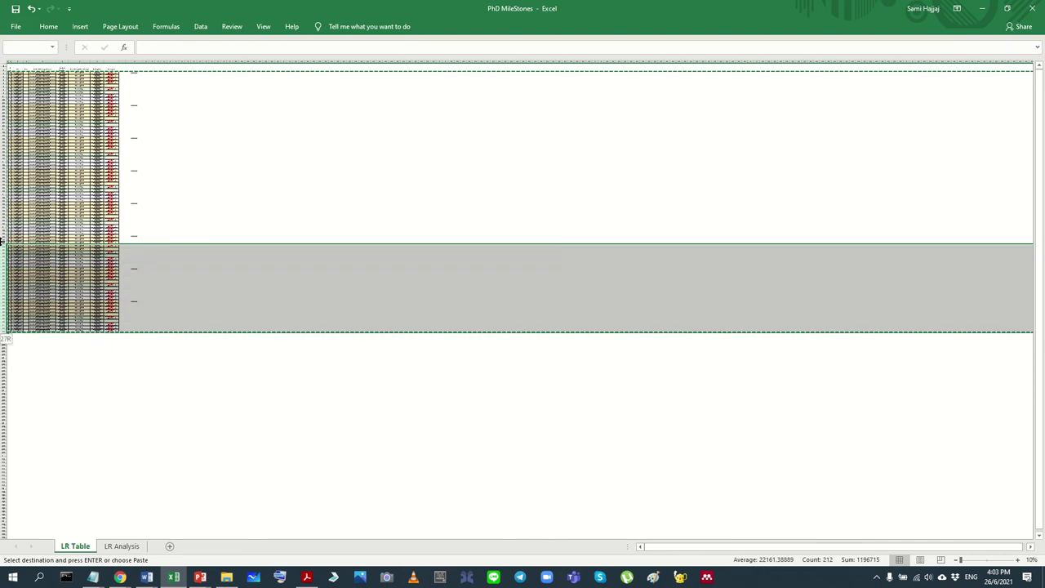
key(Delete)
right_click(120, 292)
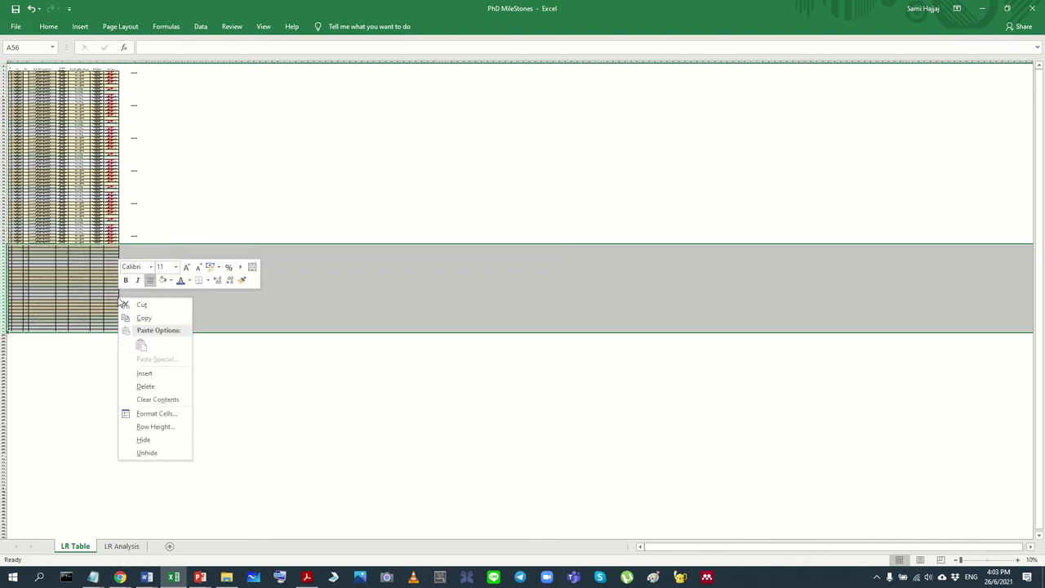
click(156, 385)
Step: Select the literature entries from cell C3 across to the Future plans column and clear the title in C3
scroll(199, 378, up, 2)
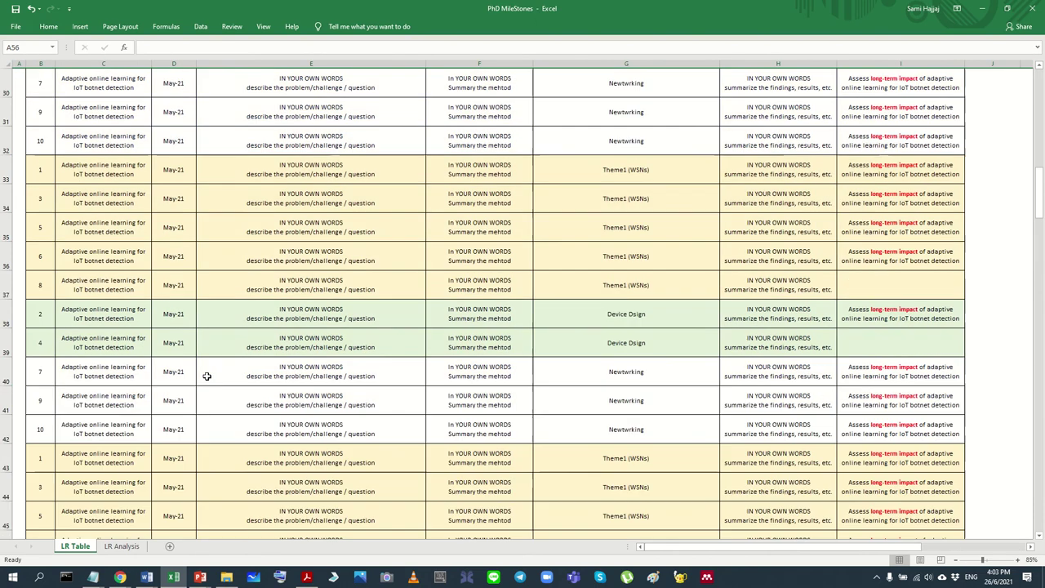
scroll(210, 373, down, 1)
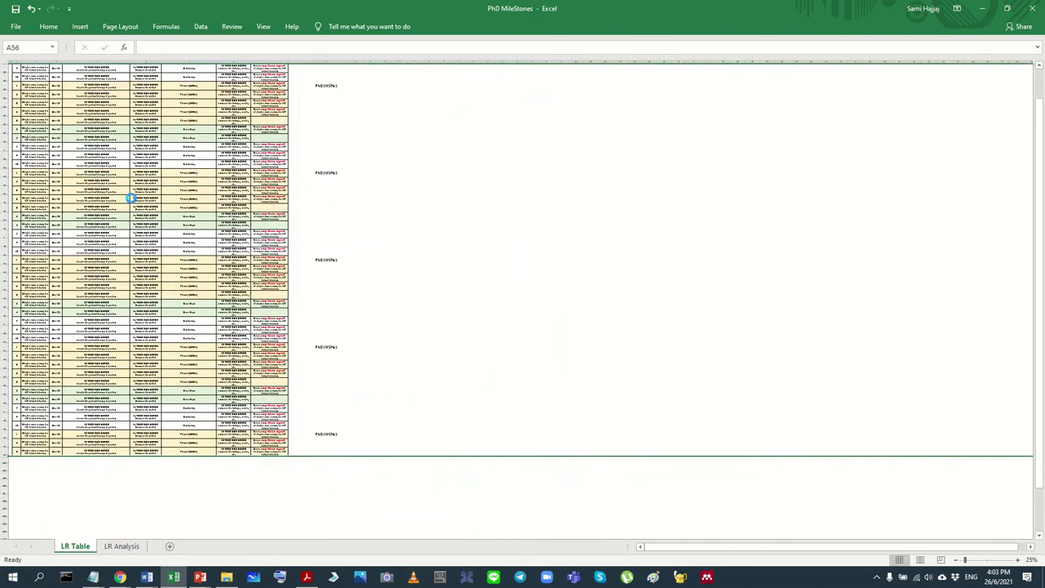
scroll(131, 199, down, 1)
scroll(131, 171, up, 3)
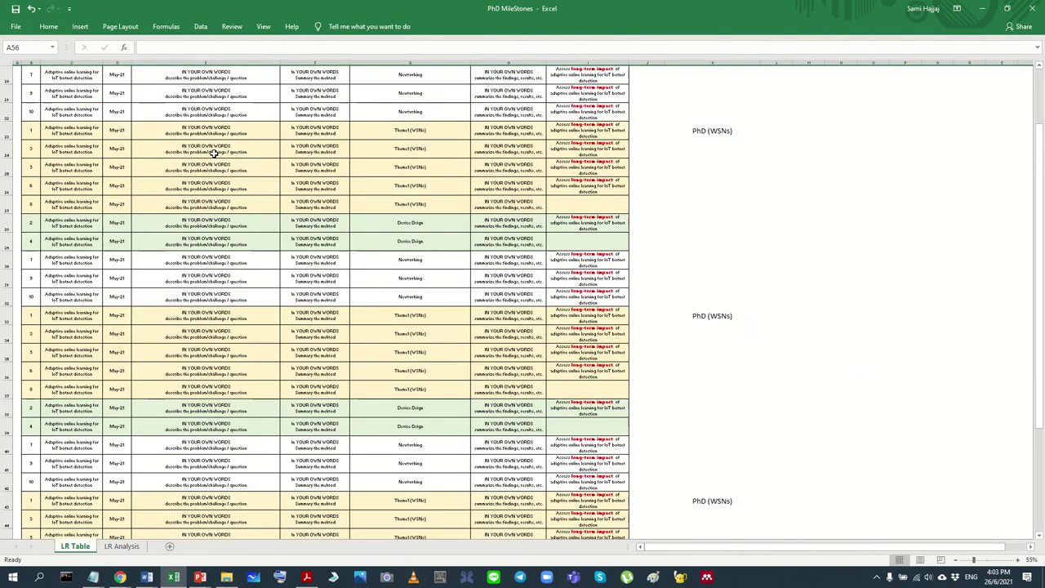
scroll(143, 111, up, 5)
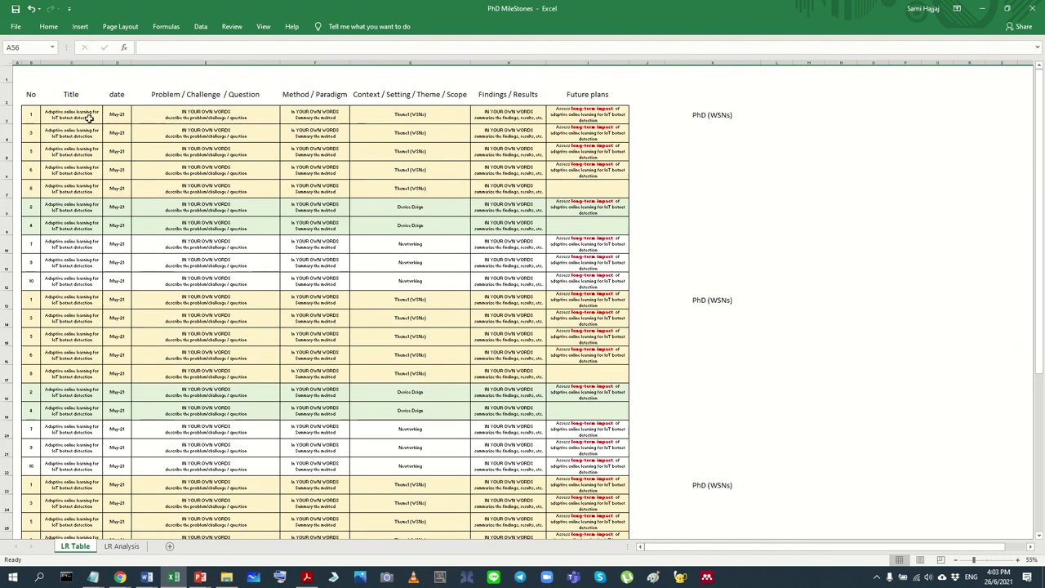
drag(90, 118, 575, 523)
key(BackSpace)
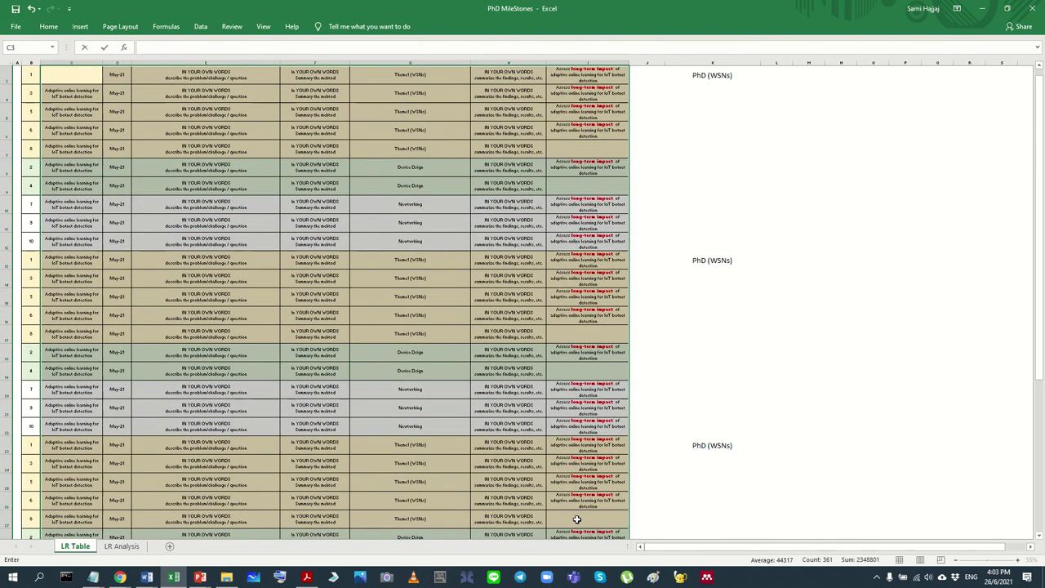
click(550, 423)
click(265, 322)
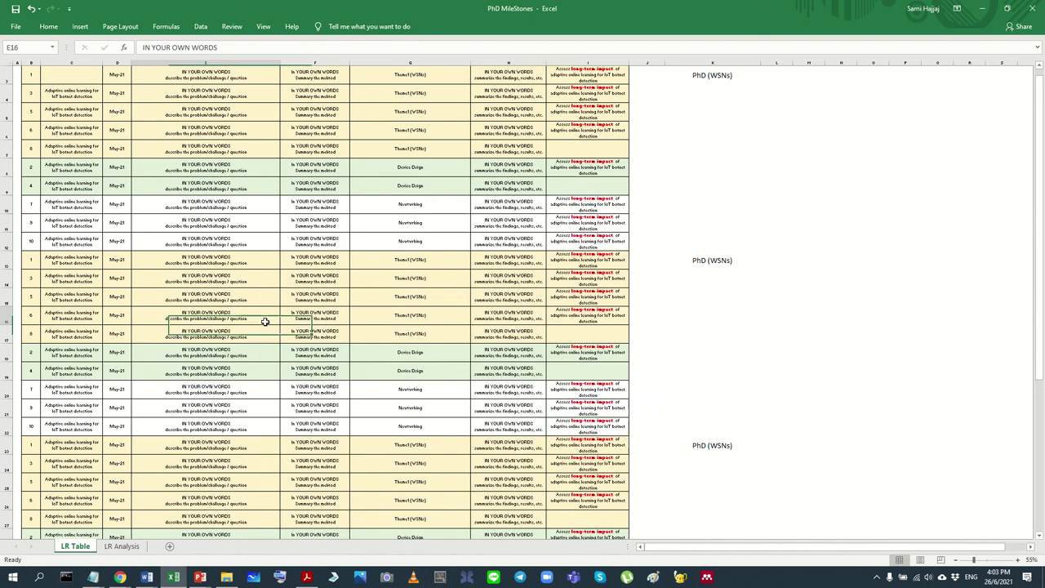
Step: Clear all literature entries from column C through the Future plans column, rows 3 to 55, and clear the contents of column K
scroll(140, 201, up, 5)
drag(84, 123, 580, 566)
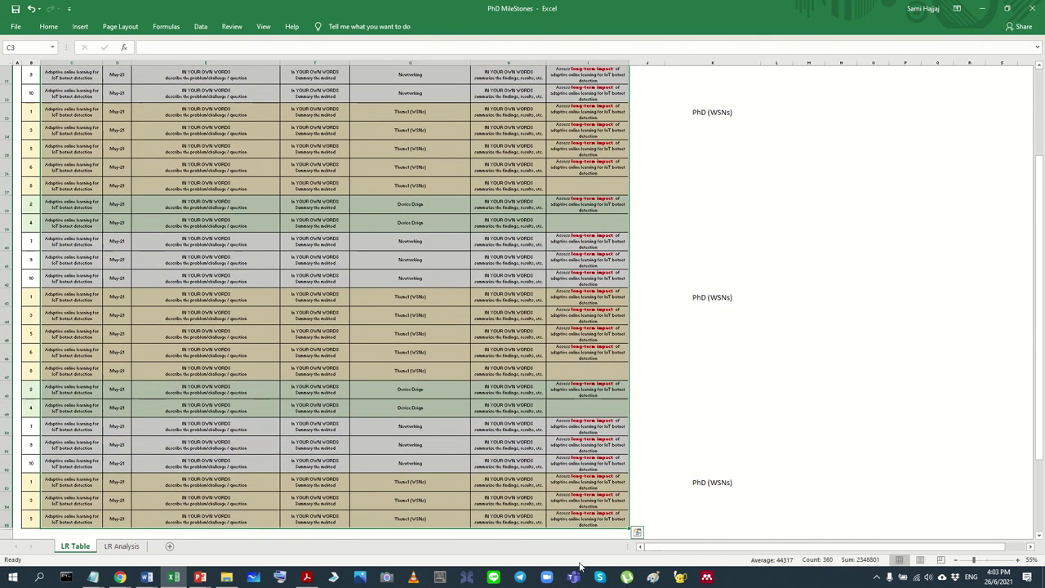
key(Delete)
click(462, 449)
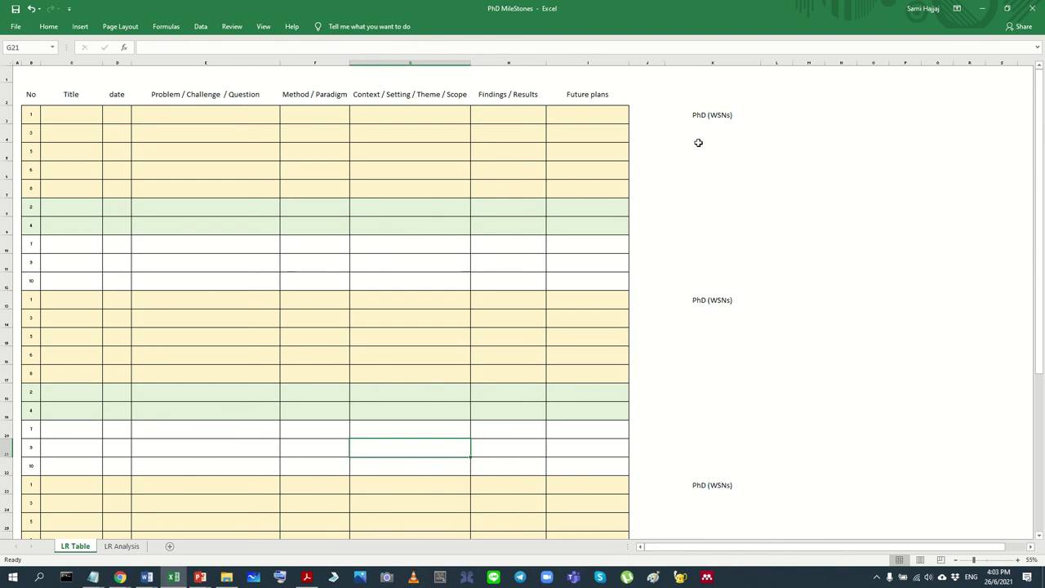
click(724, 60)
key(Delete)
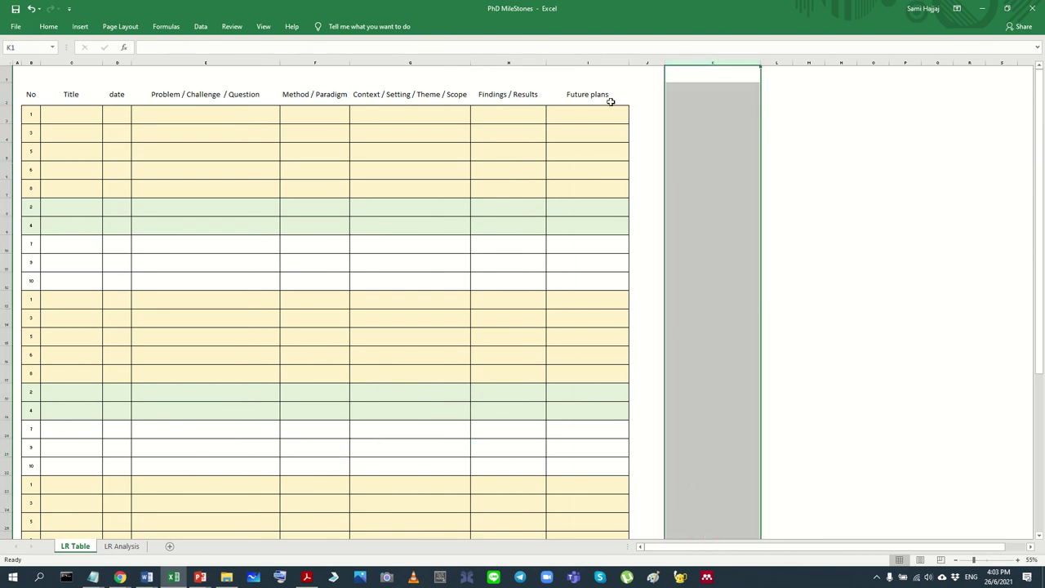
click(520, 164)
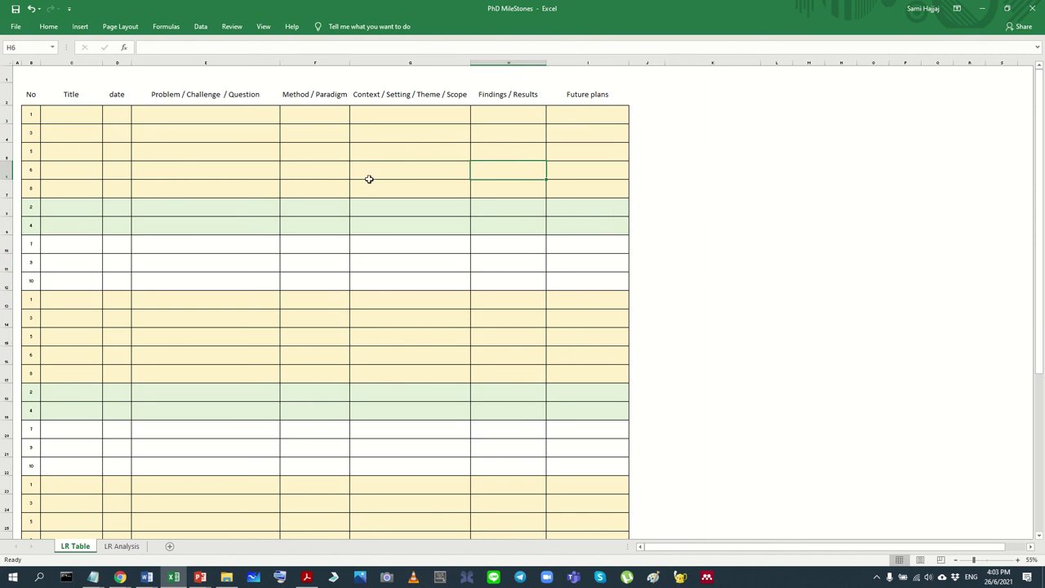
click(282, 163)
drag(301, 145, 298, 142)
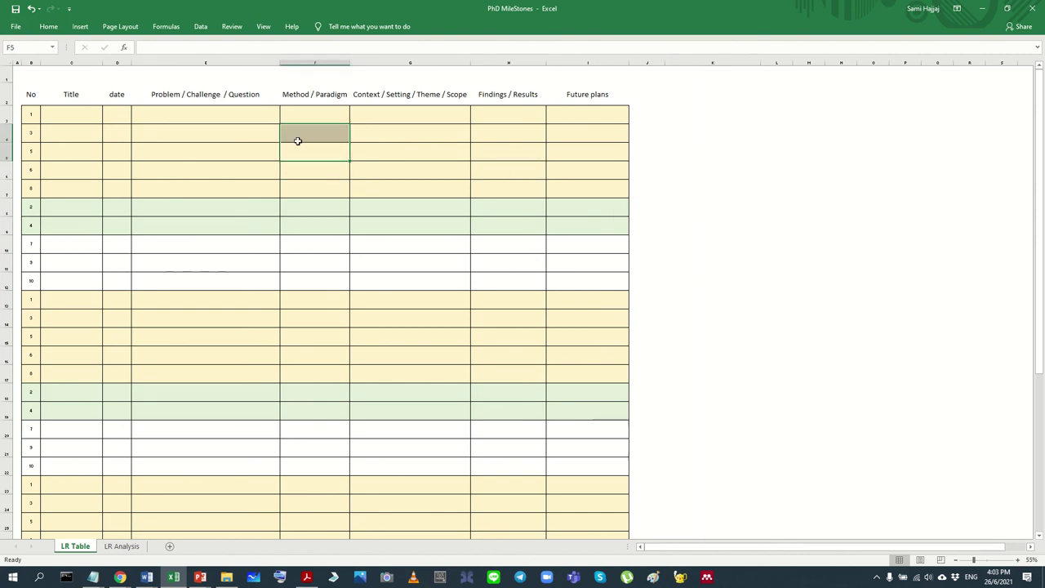
click(273, 166)
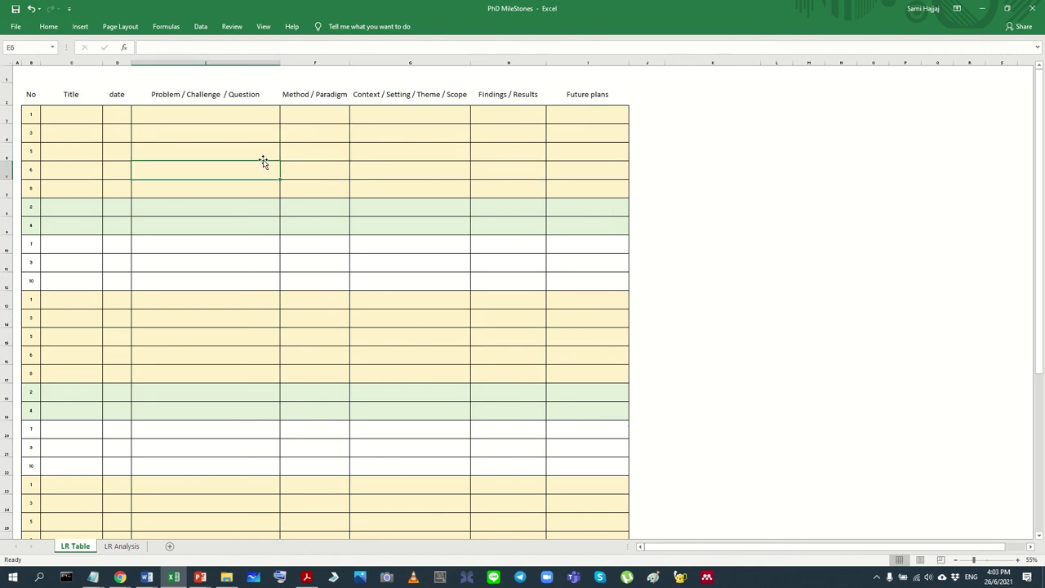
click(79, 121)
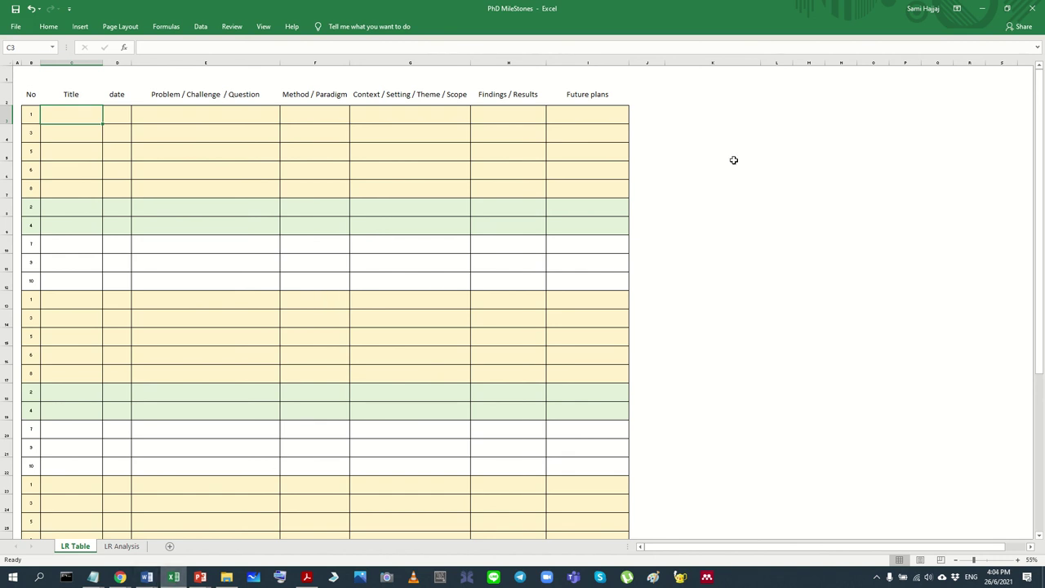
Step: Enter 1 in cell K3, beside the first row of the emptied literature table
click(702, 139)
click(731, 114)
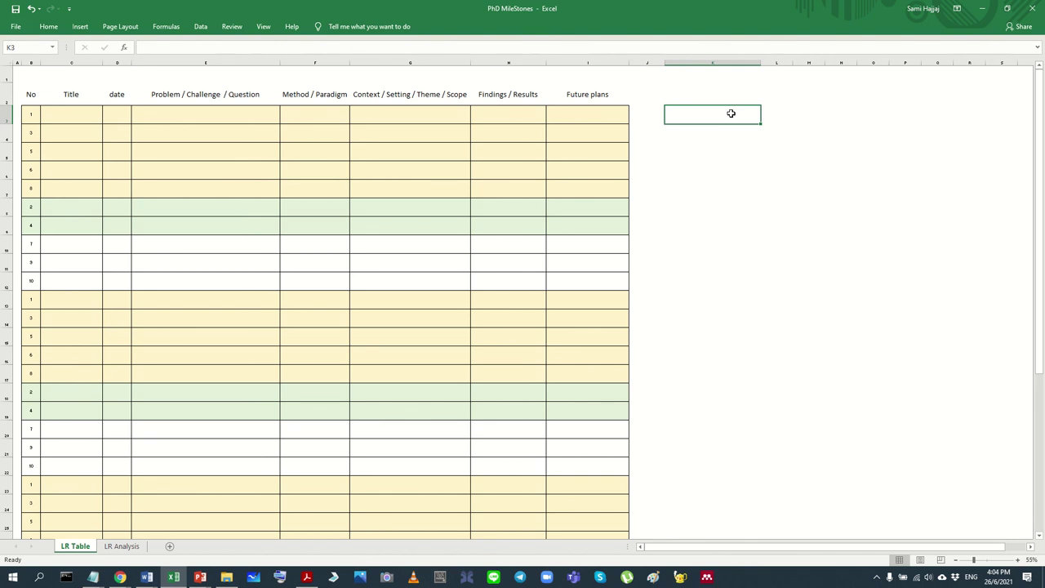
text(1)
click(744, 177)
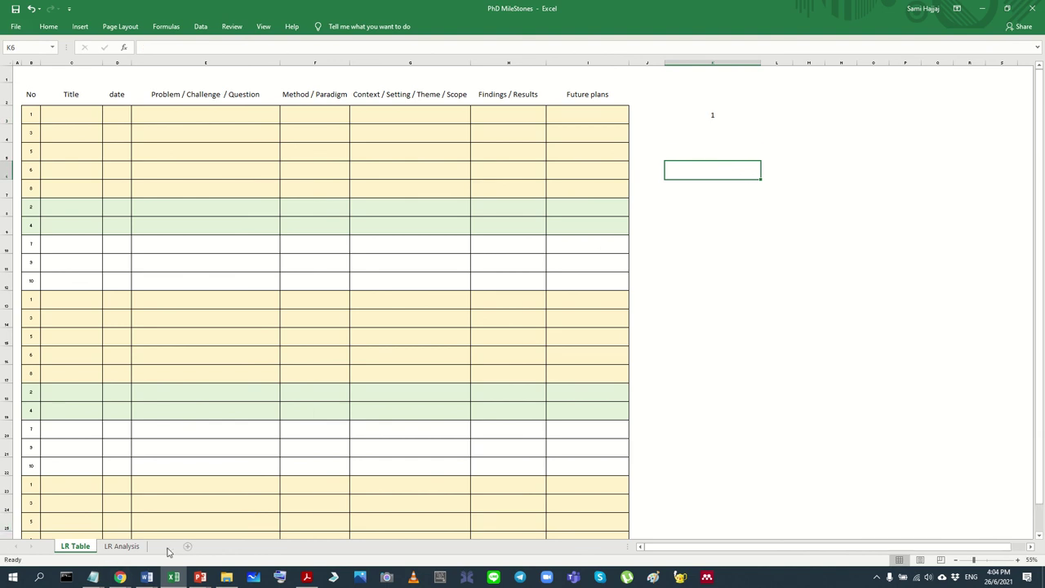
Step: Add a blank worksheet between the LR Table and LR Analysis sheets and open it
click(170, 545)
click(156, 546)
click(114, 546)
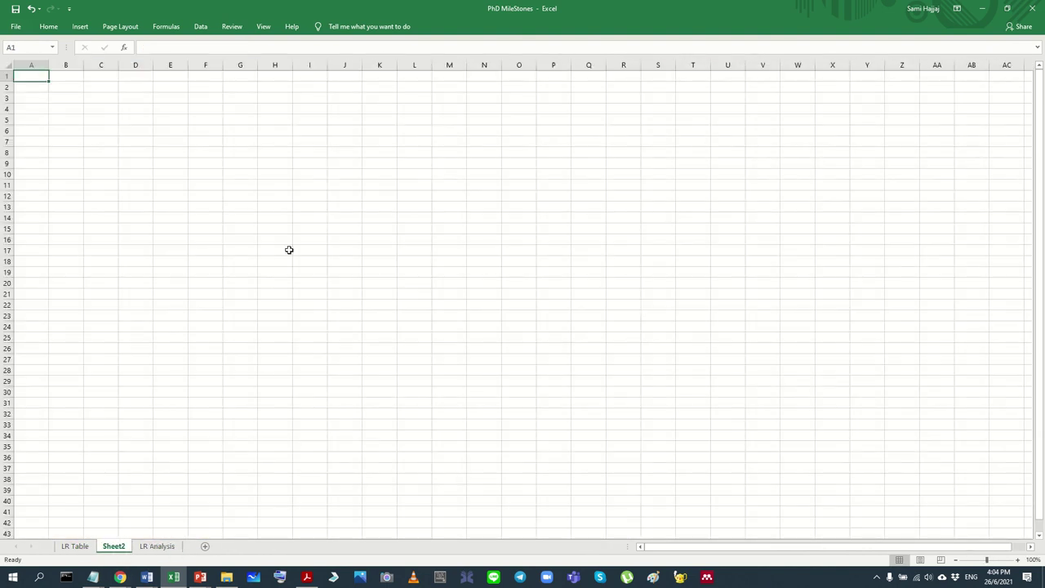
Step: Enter 12 in cell C5 and the label months in D5 of the new sheet
ctrl+scroll(289, 250, up, 10)
click(245, 192)
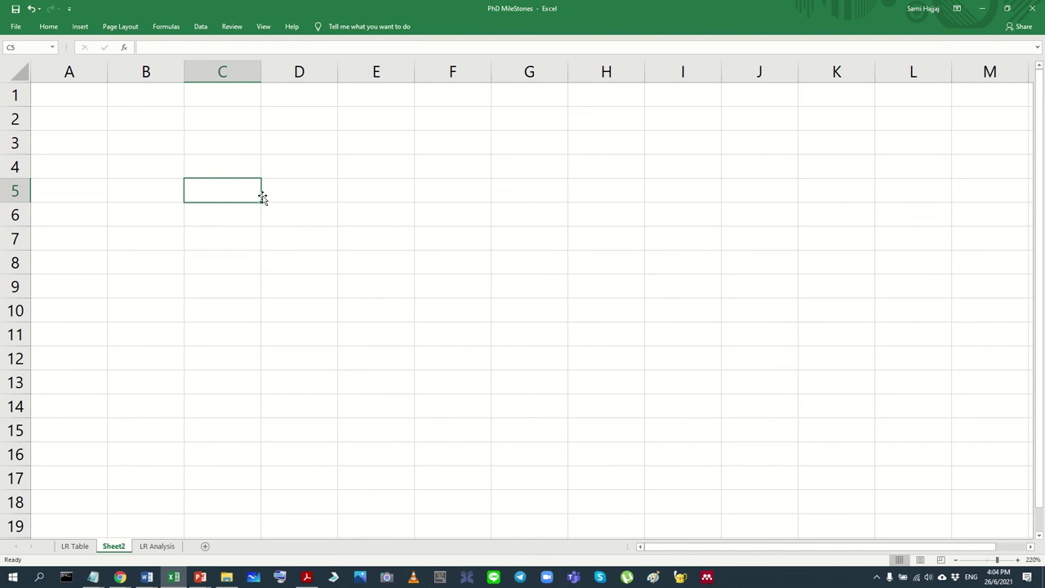
text(1)
key(BackSpace)
text(12)
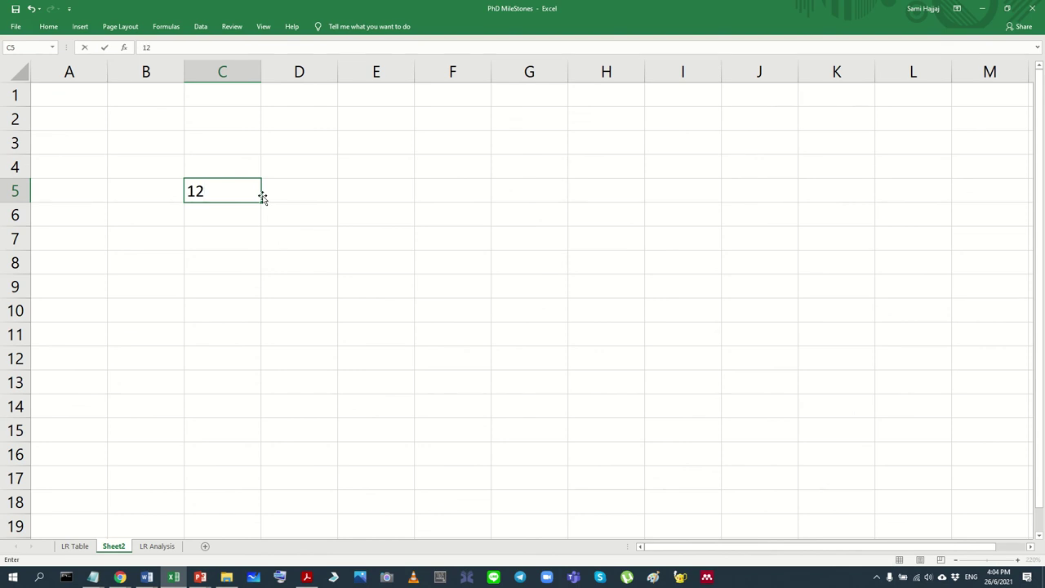
key(Tab)
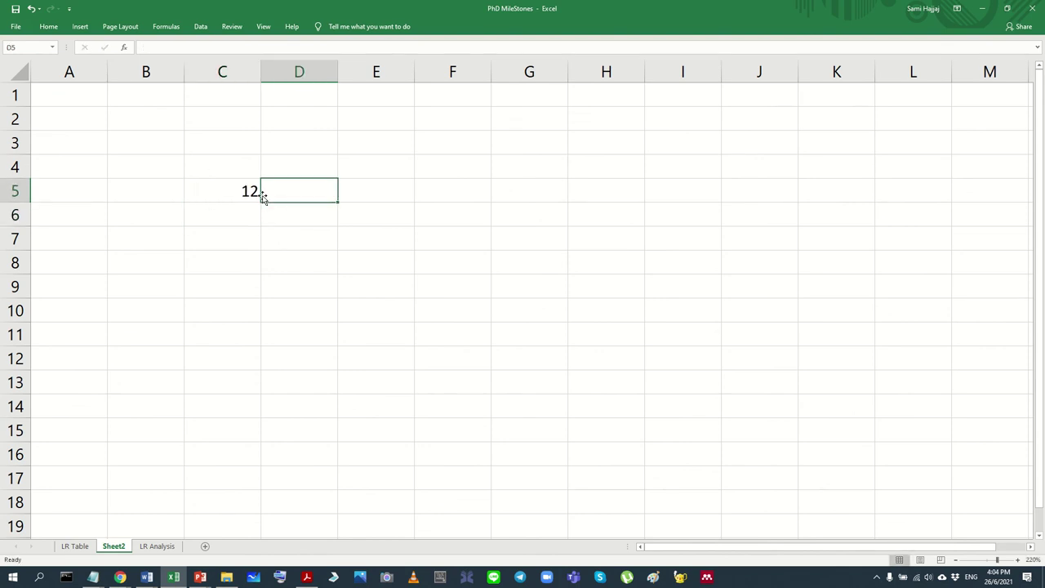
text(months)
key(Return)
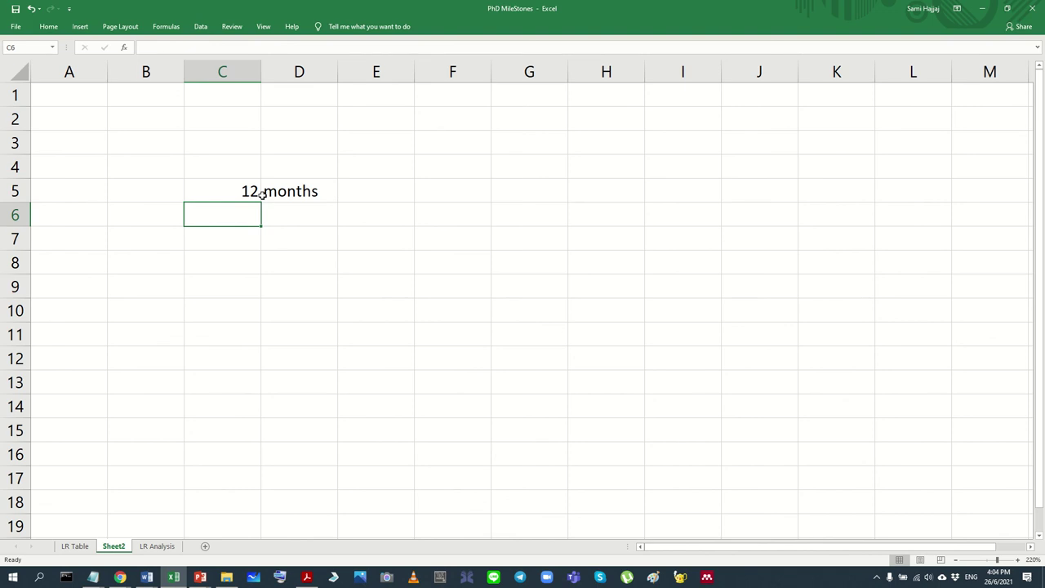
Step: Enter 9 in cell C6 and the label months in D6
text(9)
key(Tab)
text(mo)
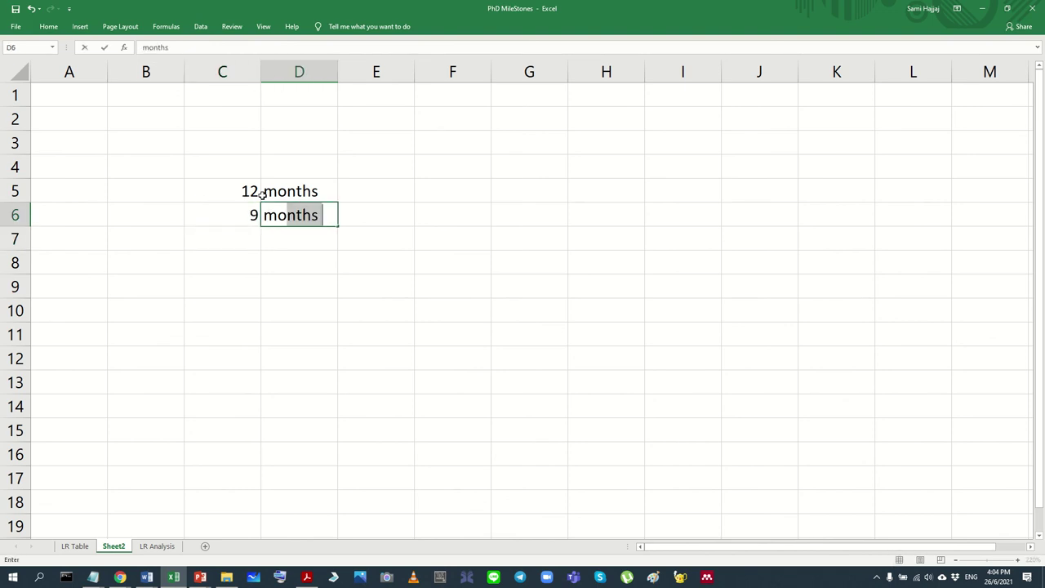
text(nths)
key(Down)
key(Left)
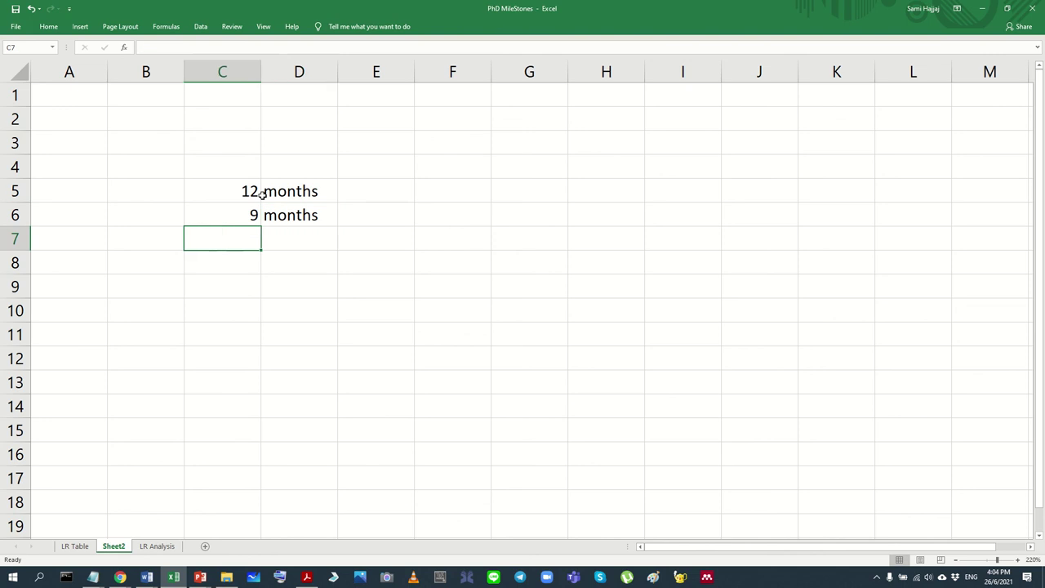
Step: Enter the text "1 review" in cell F5, on the same row as the 12 months entry
key(Up)
key(Right)
key(Right)
key(Right)
key(Right)
key(Up)
key(Left)
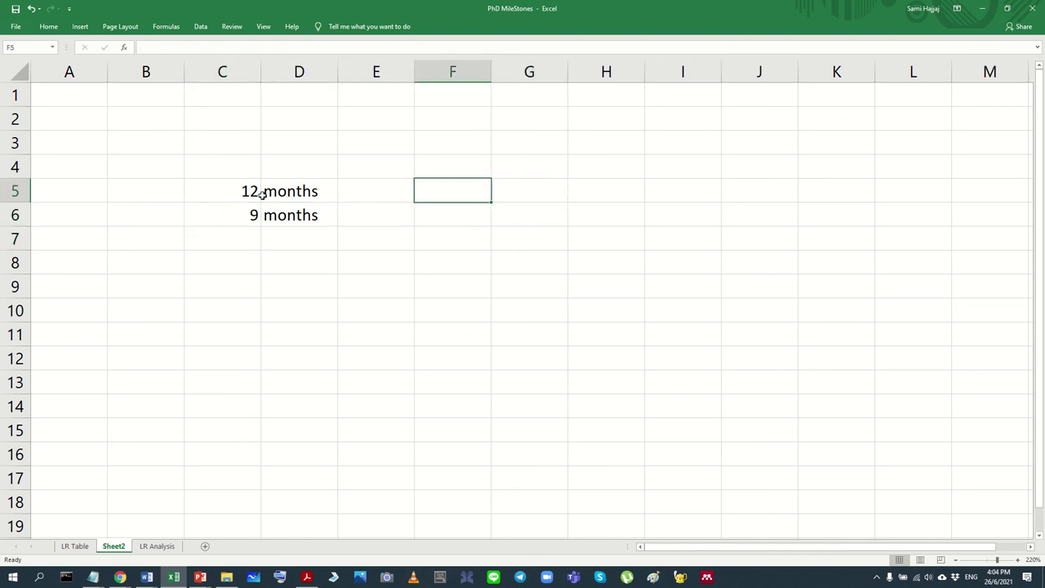
text(1 revi)
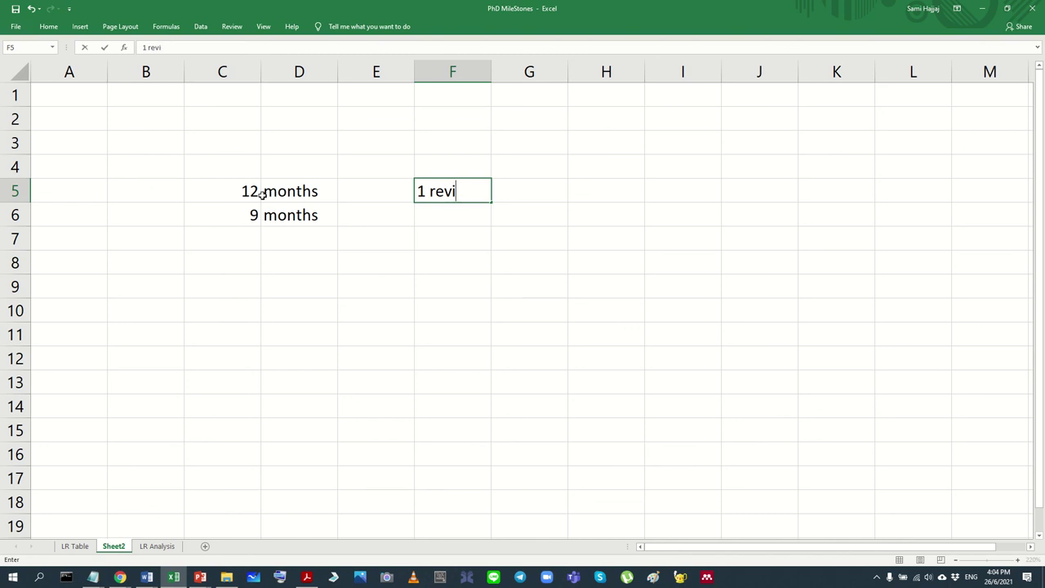
text(ew)
Step: Enter 1 in cell G5 and the label day in H5 beside the review entry
key(Up)
key(Right)
key(Down)
text(1)
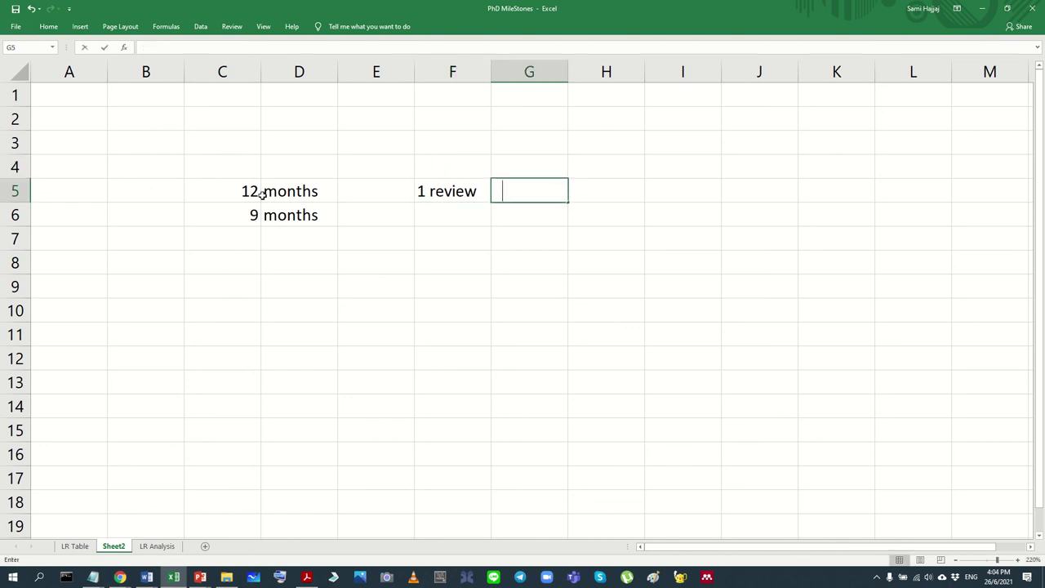
key(Right)
text(day)
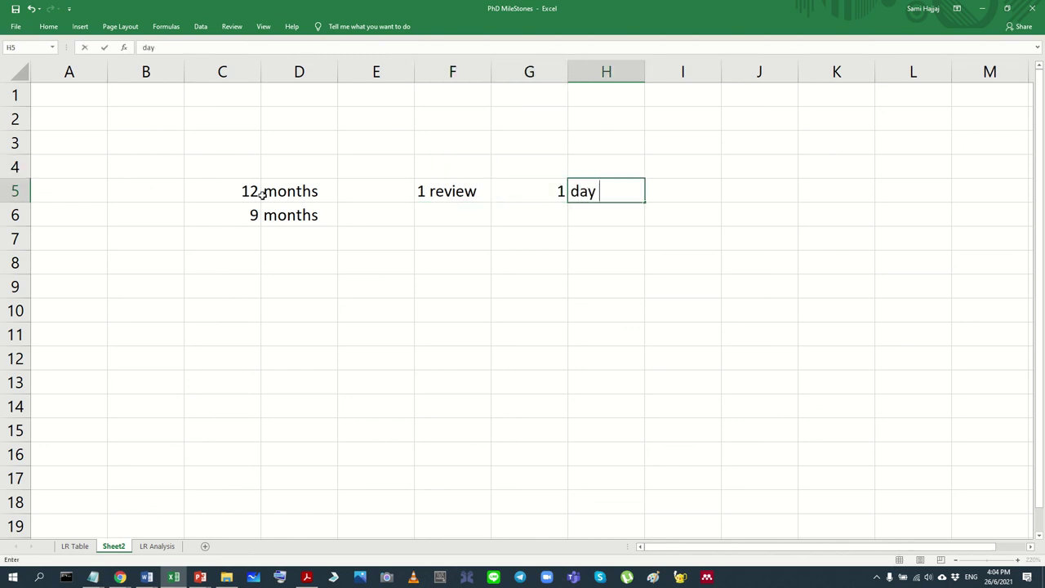
key(Return)
Step: Enter 4 in cell G6, directly below the number of days
key(Left)
key(Left)
key(Up)
key(Right)
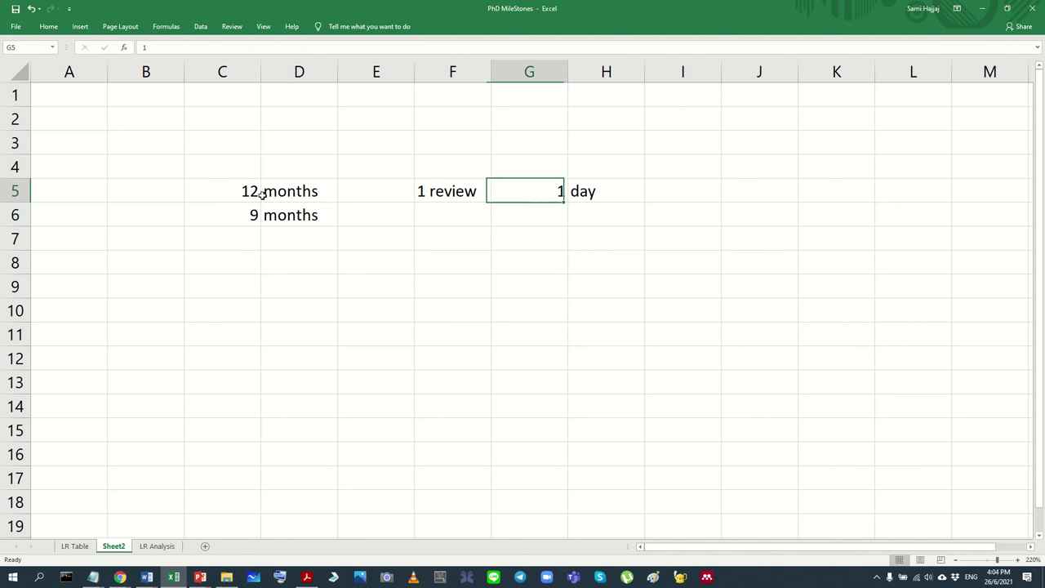
key(Right)
key(Left)
key(Left)
key(Down)
key(Right)
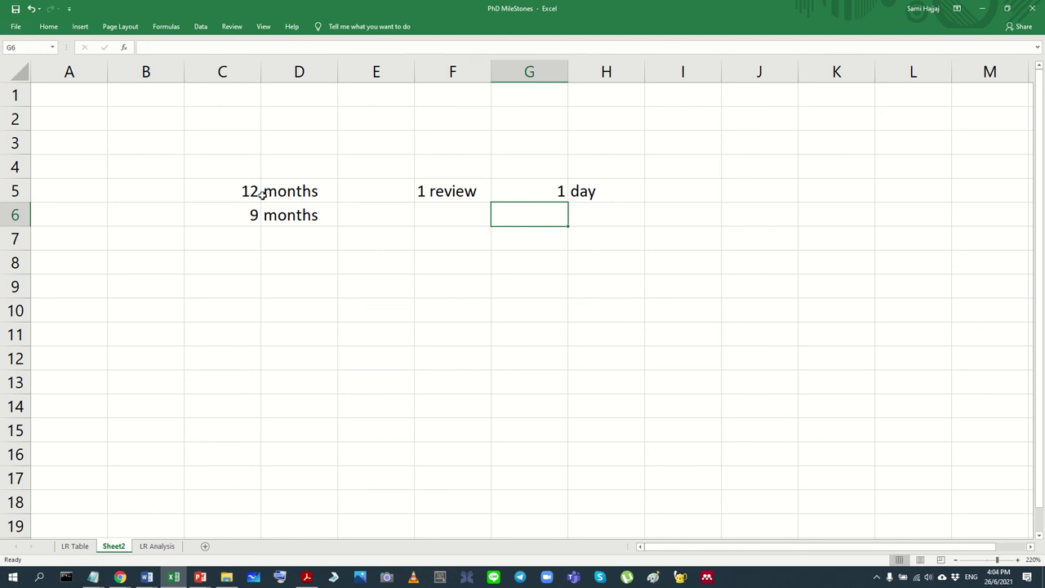
text(3)
key(BackSpace)
text(4)
key(Tab)
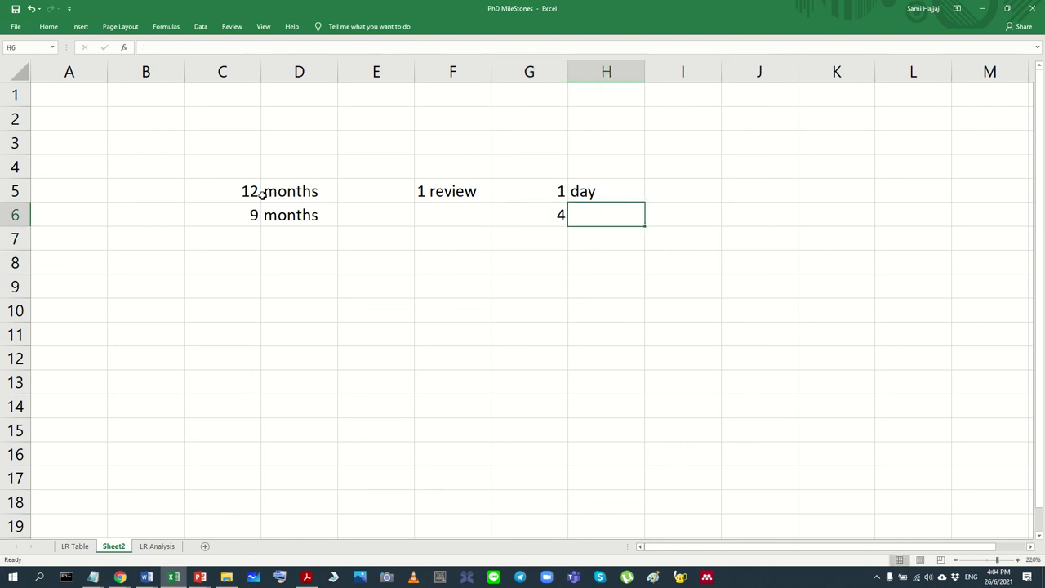
Step: Label the number in G6 by entering week in cell H6
text(l weeks)
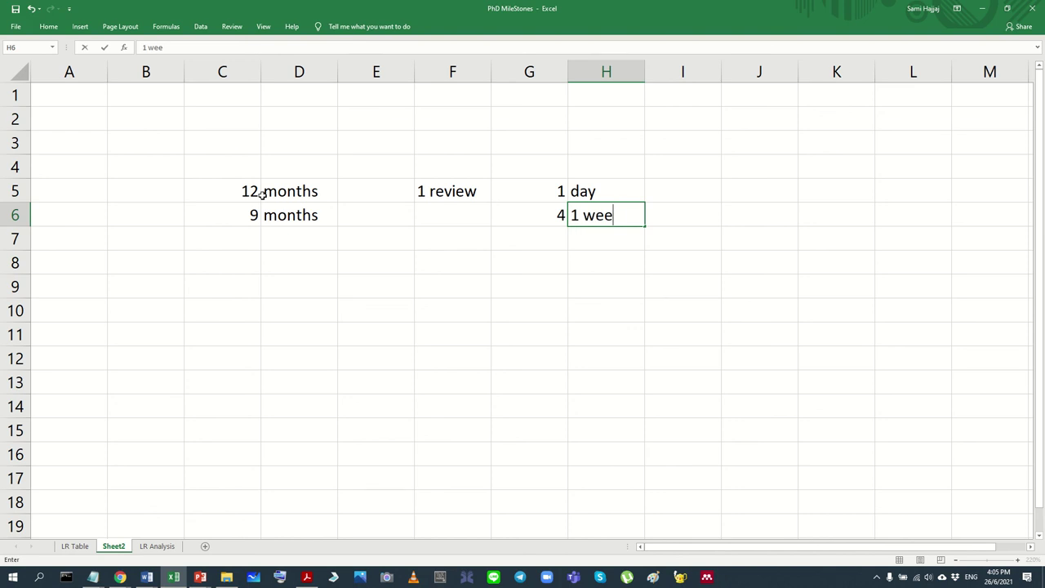
key(Return)
key(Up)
key(BackSpace)
text(week)
key(Return)
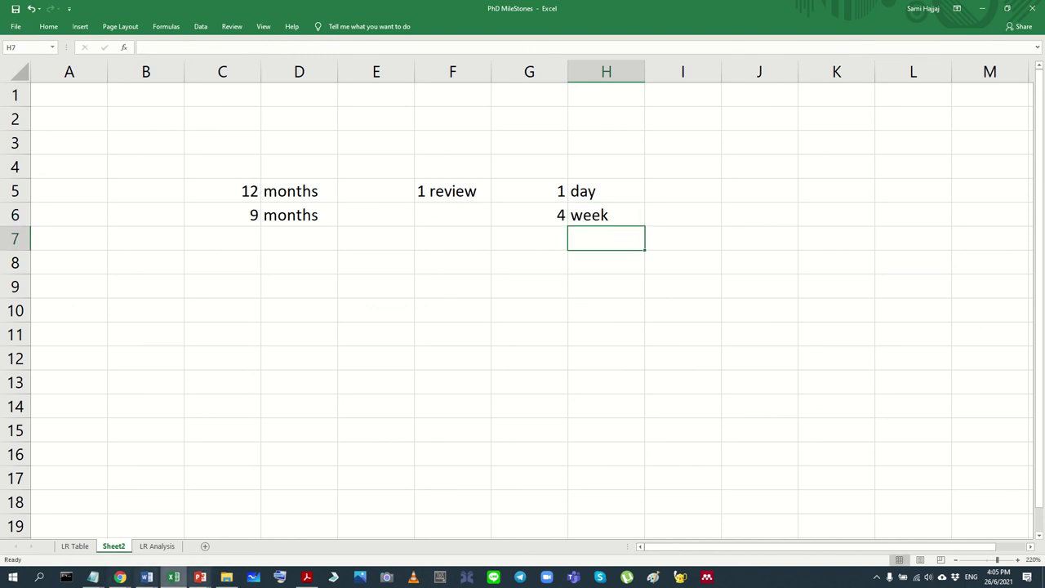
Step: Highlight the first entry row of the LR Table sheet and switch to the Proposal Defense presentation in PowerPoint
click(74, 546)
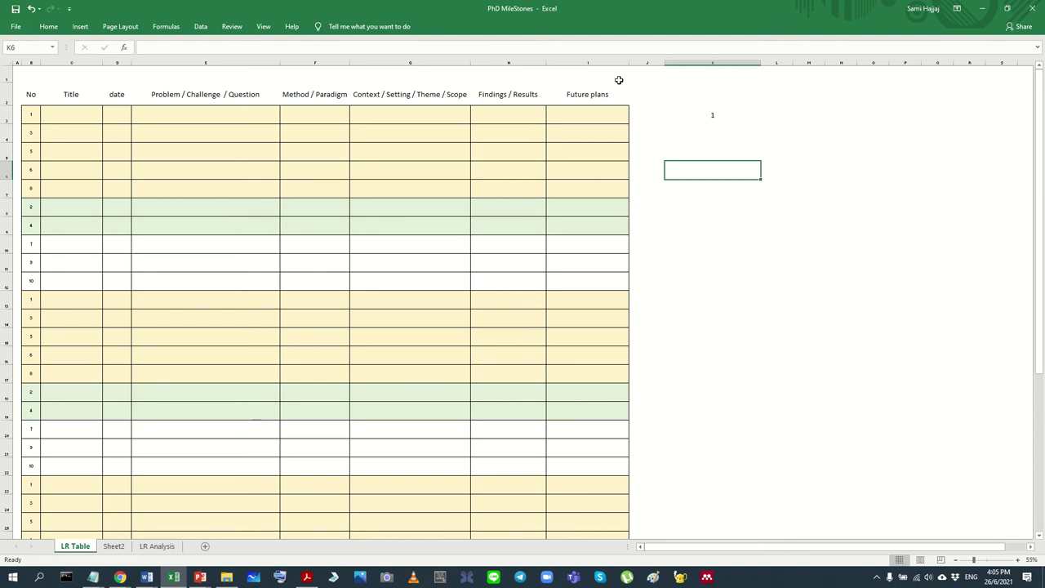
drag(596, 114, 26, 111)
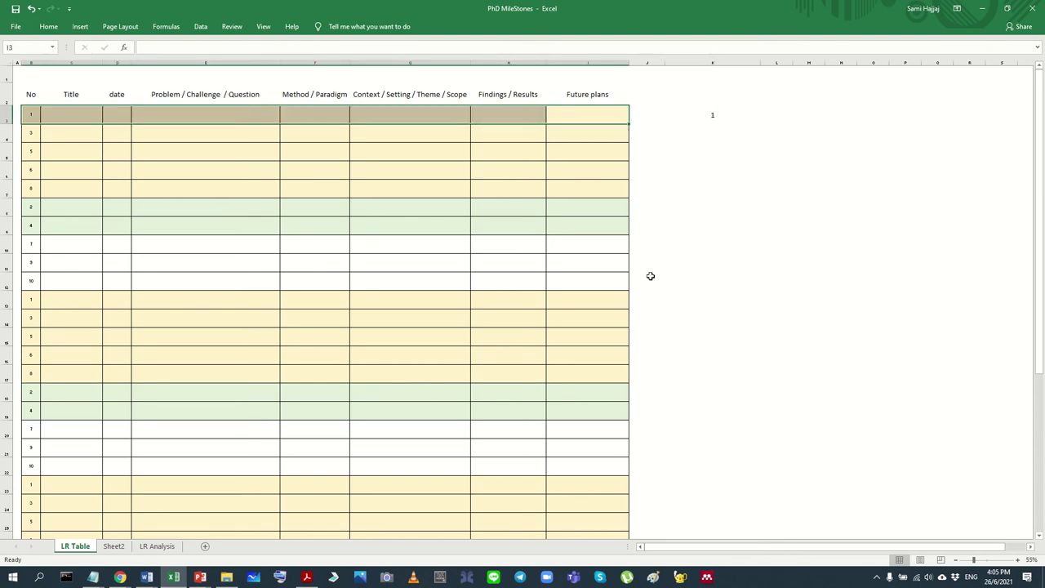
click(983, 8)
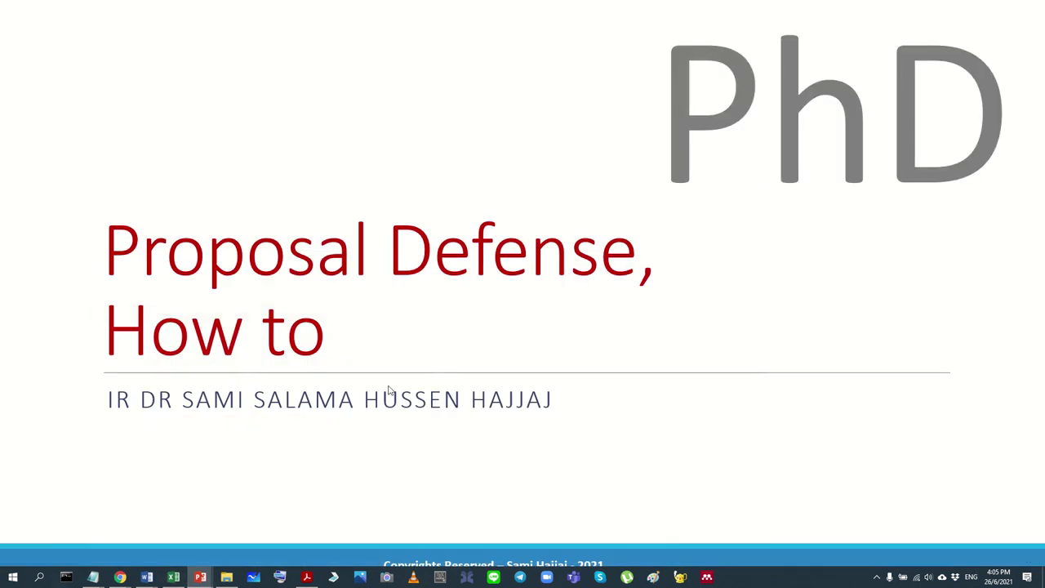
click(898, 79)
click(595, 261)
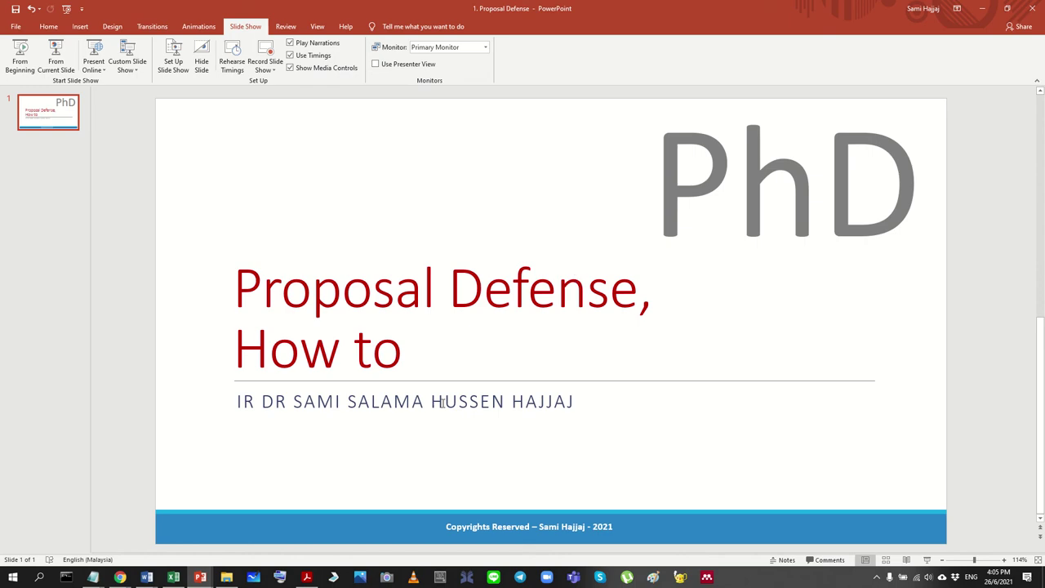
Step: Switch back to the Excel workbook, look at the LR Analysis sheet and highlight the weekly review figure on Sheet2
click(173, 578)
click(157, 546)
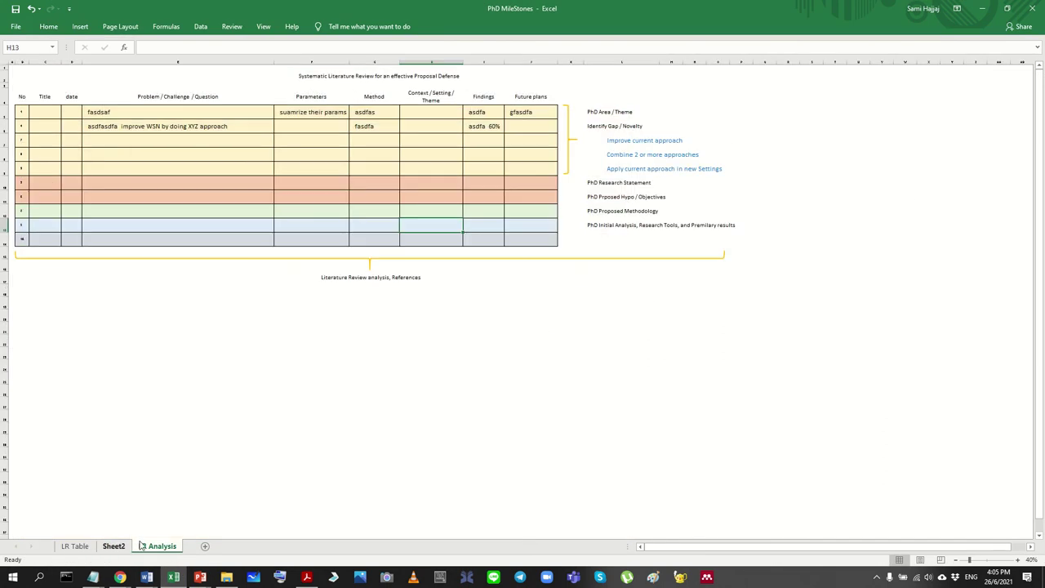
click(114, 546)
click(563, 209)
drag(565, 210, 597, 213)
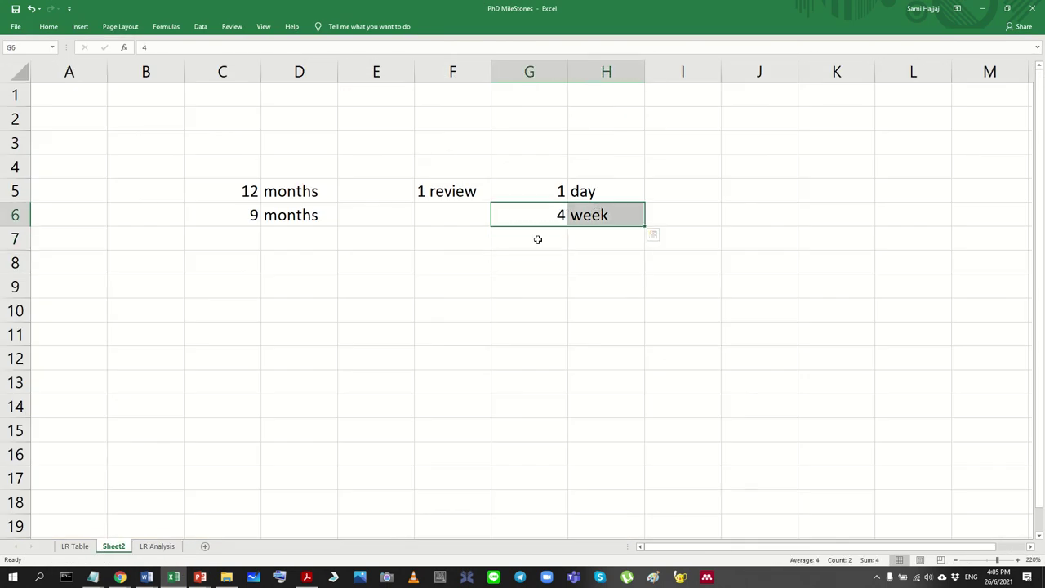
click(603, 214)
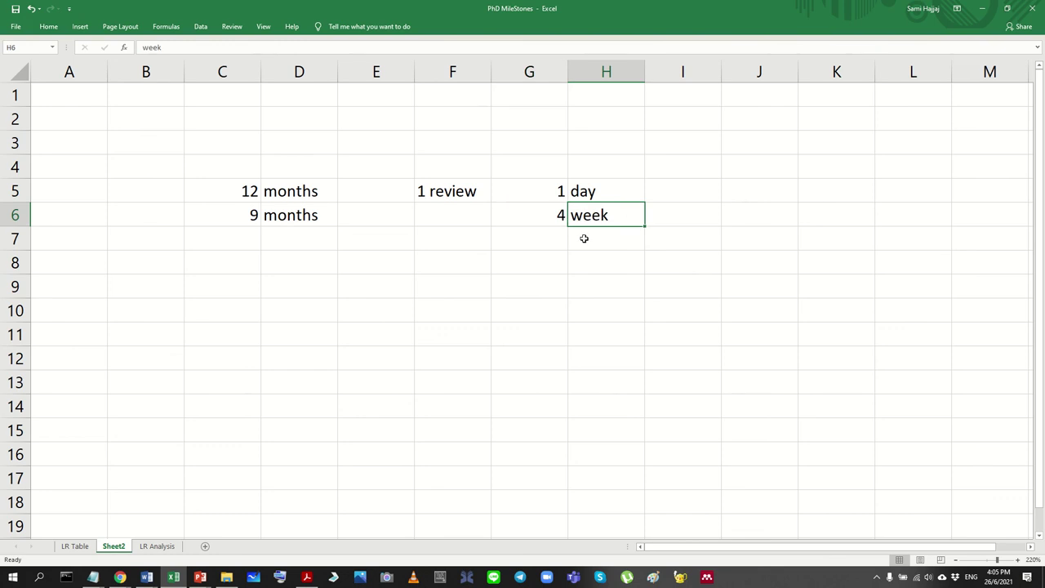
Step: Enter 20 in cell G7 on Sheet2, directly below the weekly number
click(555, 241)
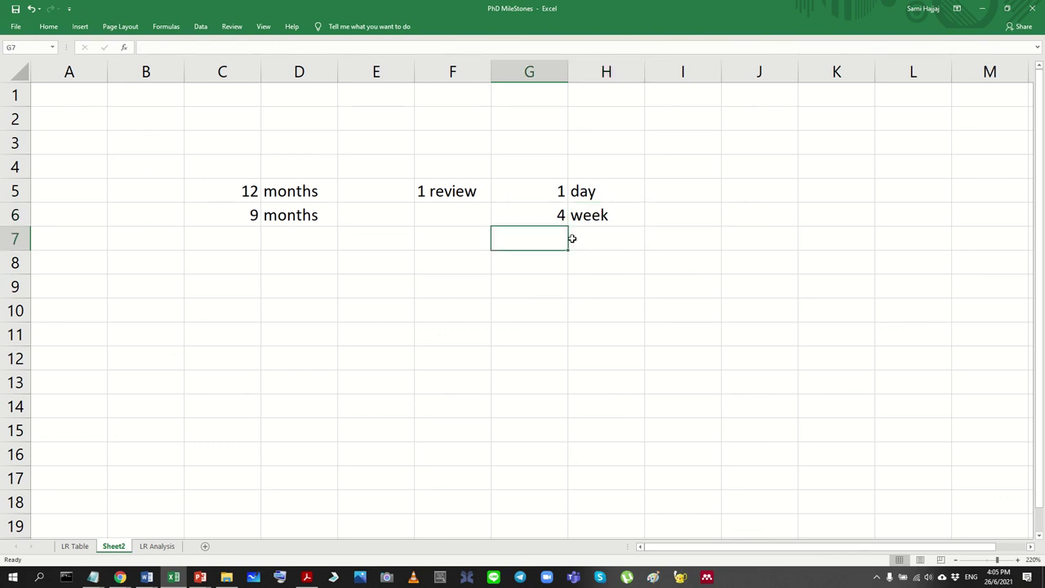
text(29=)
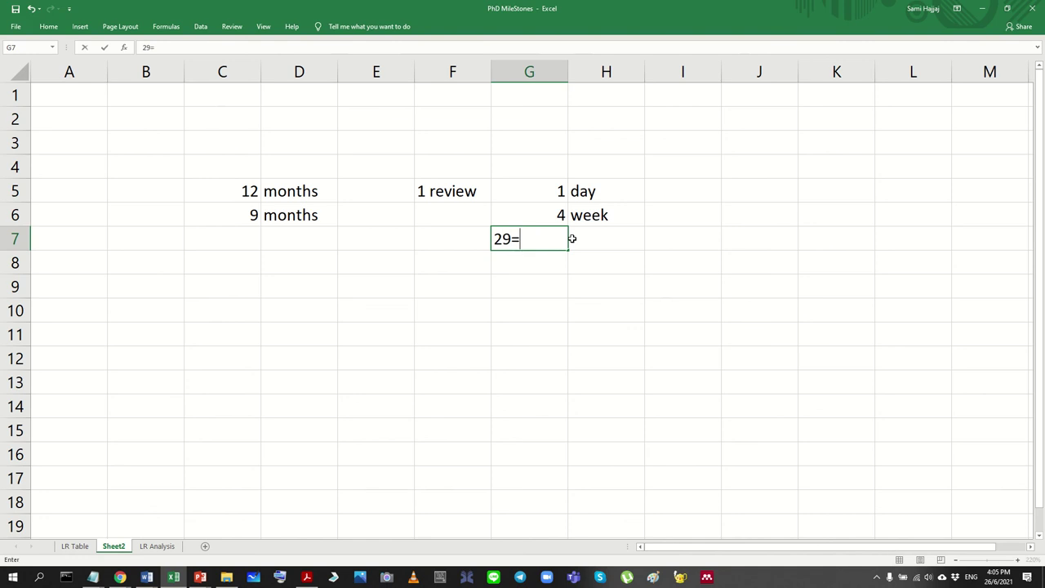
key(BackSpace)
key(BackSpace)
text(0)
Step: Label the number in G7 by entering Month in cell H7
click(573, 238)
text(1 n)
key(BackSpace)
key(BackSpace)
key(BackSpace)
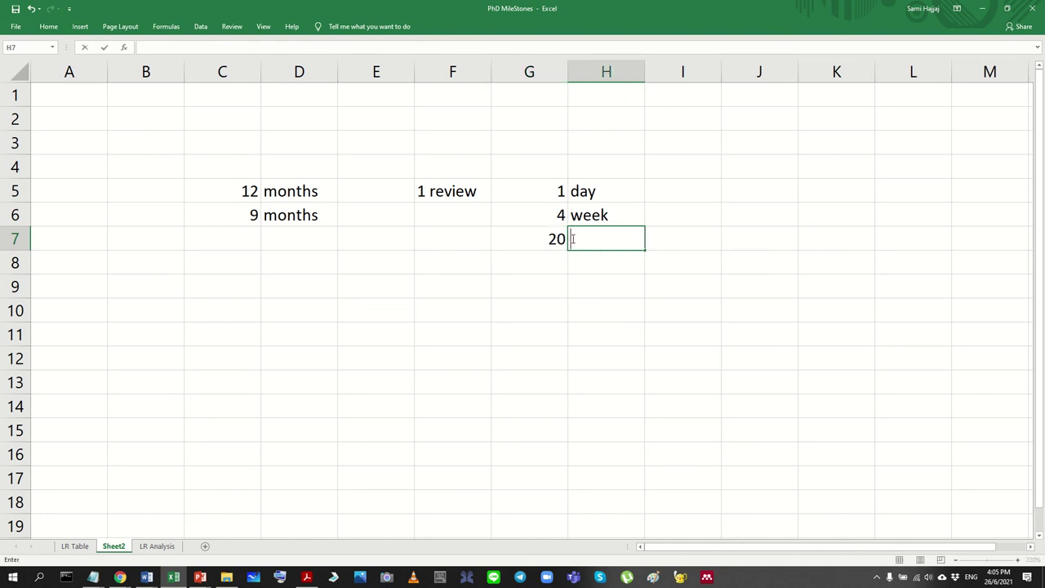
text(Month)
key(Return)
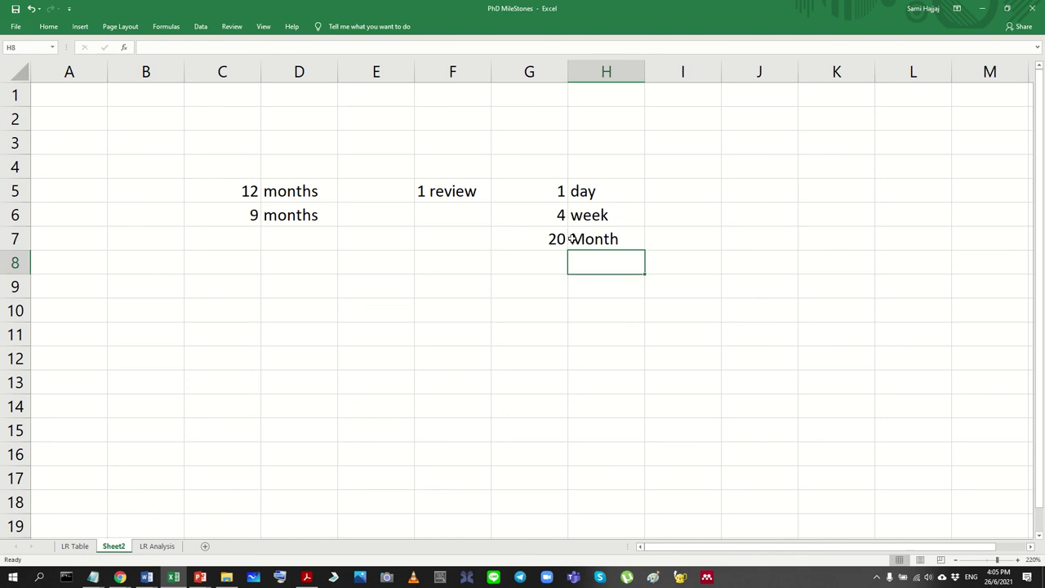
Step: Highlight the weekly review figure in row 6 and the monthly review figure in row 7
key(Left)
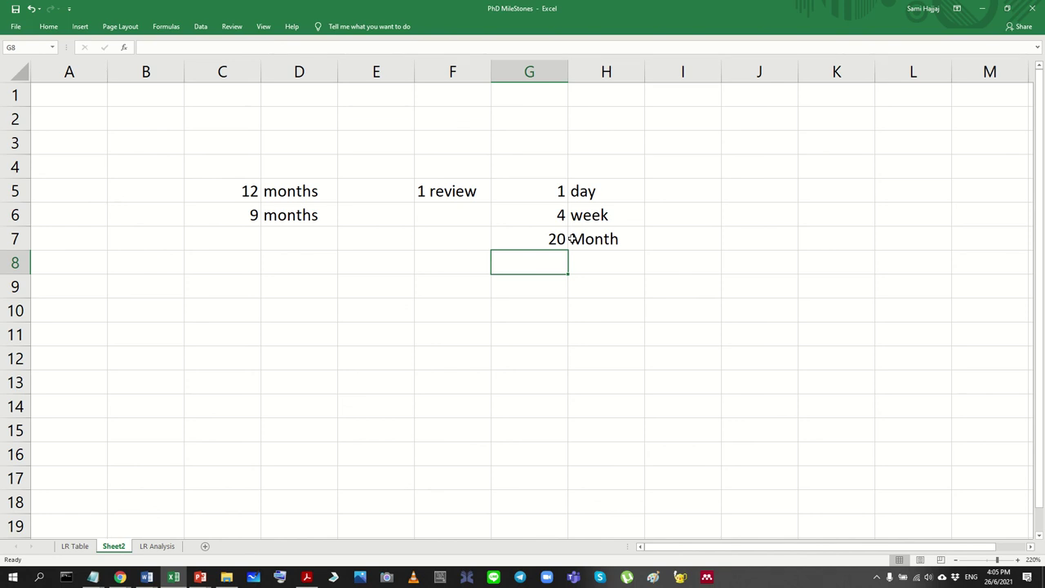
key(Up)
key(Up)
key(Up)
key(Down)
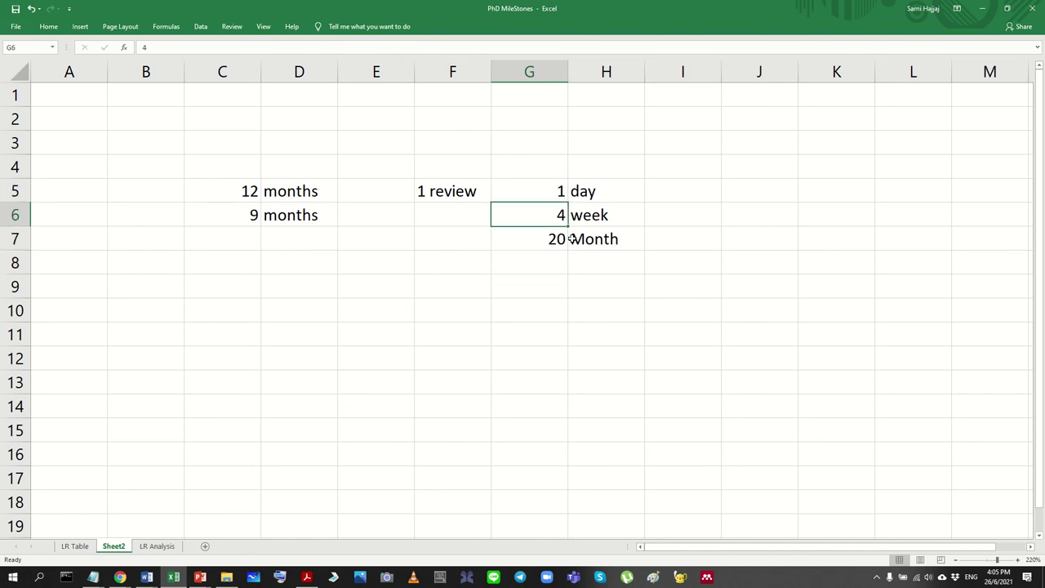
key(shift+Right)
key(shift+Right)
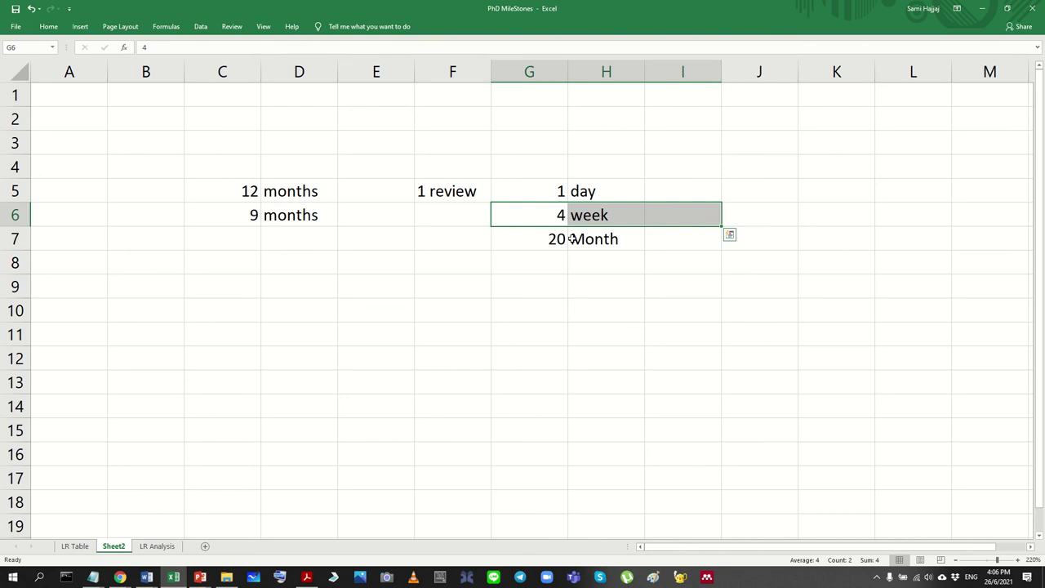
key(Left)
key(Down)
key(Right)
key(shift+Right)
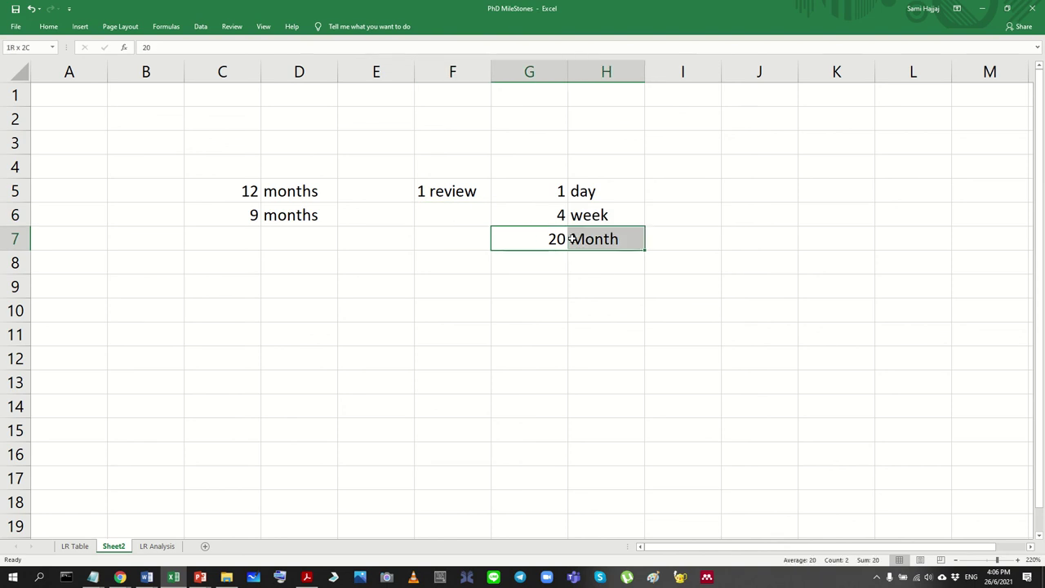
key(Down)
key(Up)
key(shift+Right)
key(ctrl+c)
key(Down)
key(shift+Right)
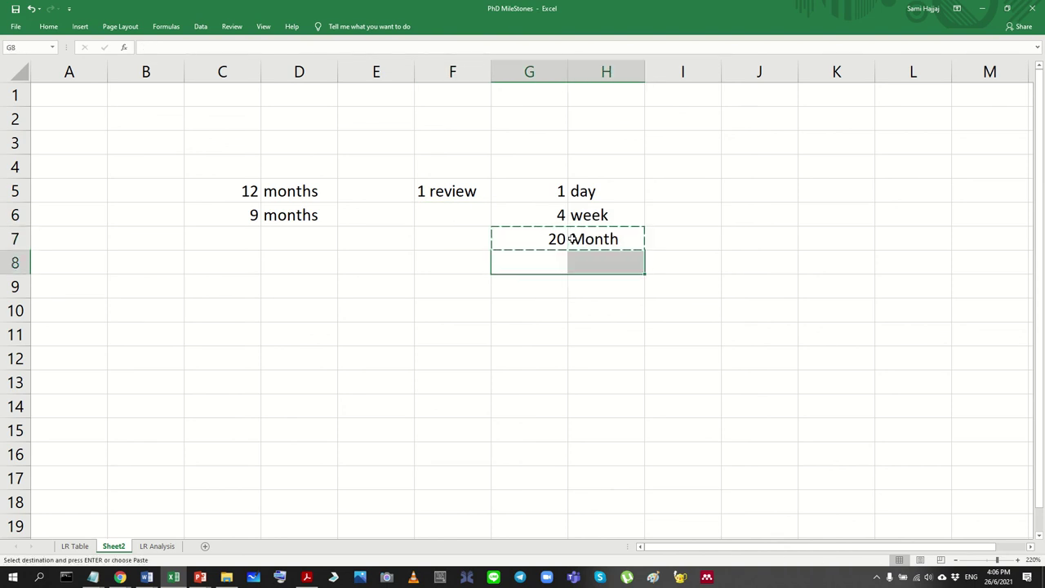
Step: Enter 3 Months in cell H8, below the Month label
key(Left)
key(Right)
key(Right)
text(3)
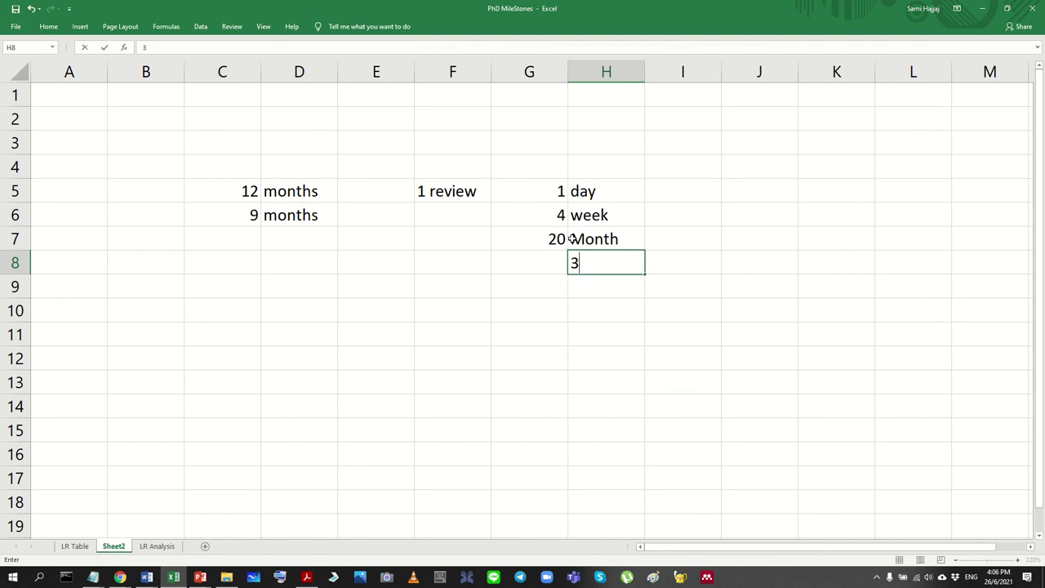
text( Months)
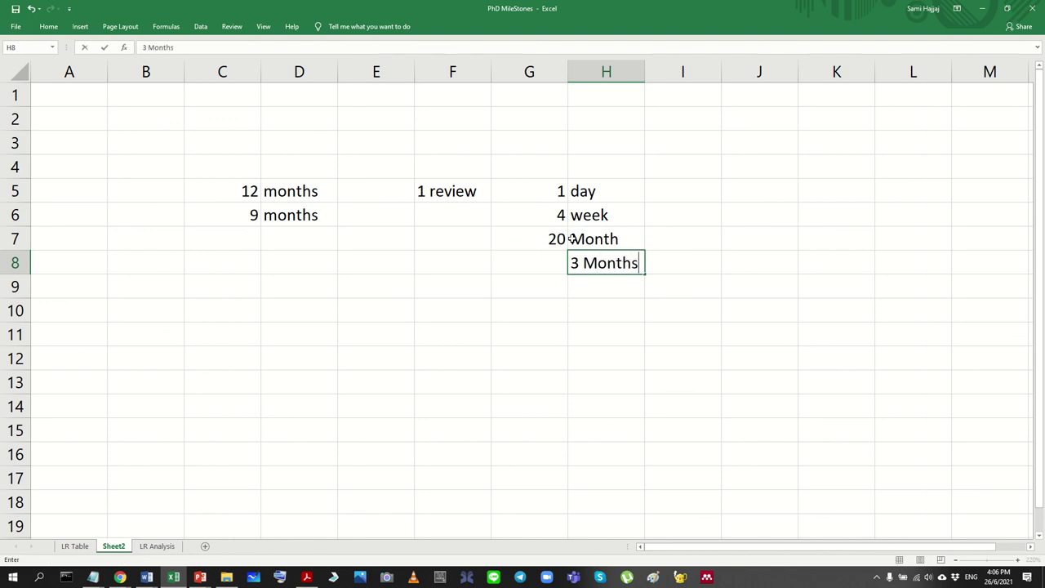
Step: Enter 60 papers in cell G8, beside the three-month period
key(Left)
key(Left)
key(Right)
text(66)
key(BackSpace)
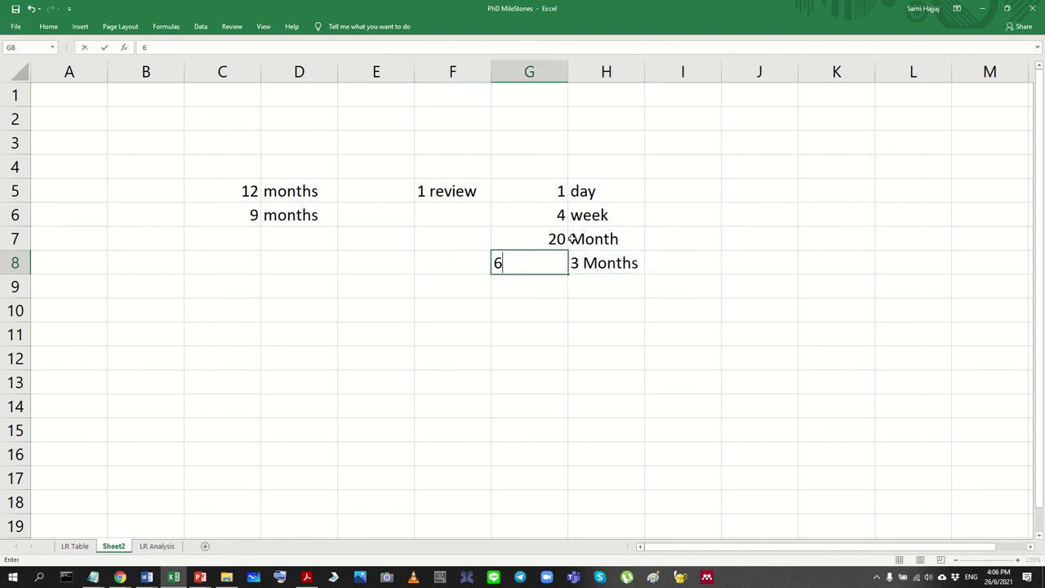
text(0 papers)
key(Return)
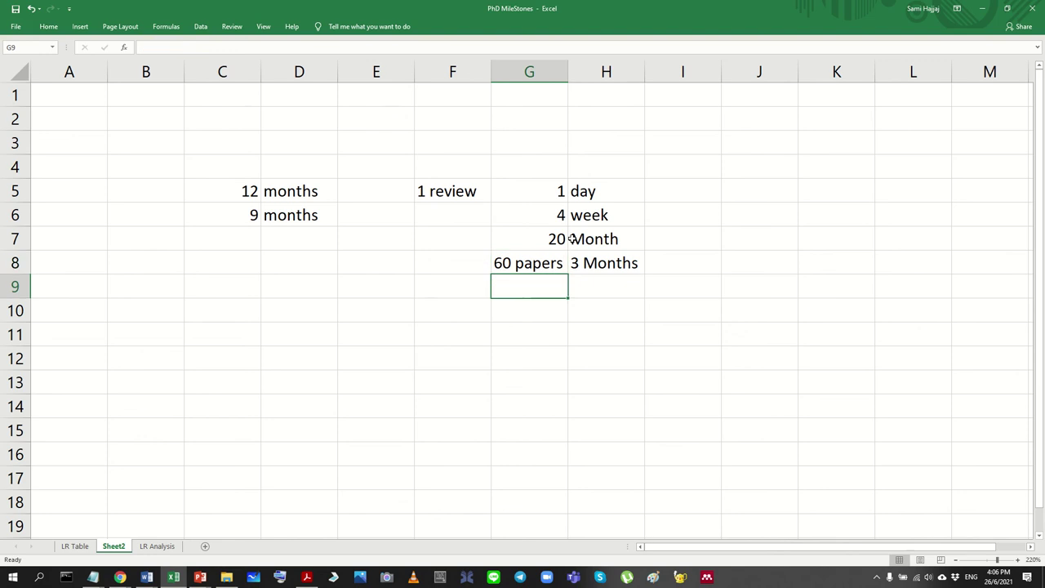
Step: Look over the LR Table sheet and the first columns of the LR Analysis table
click(79, 546)
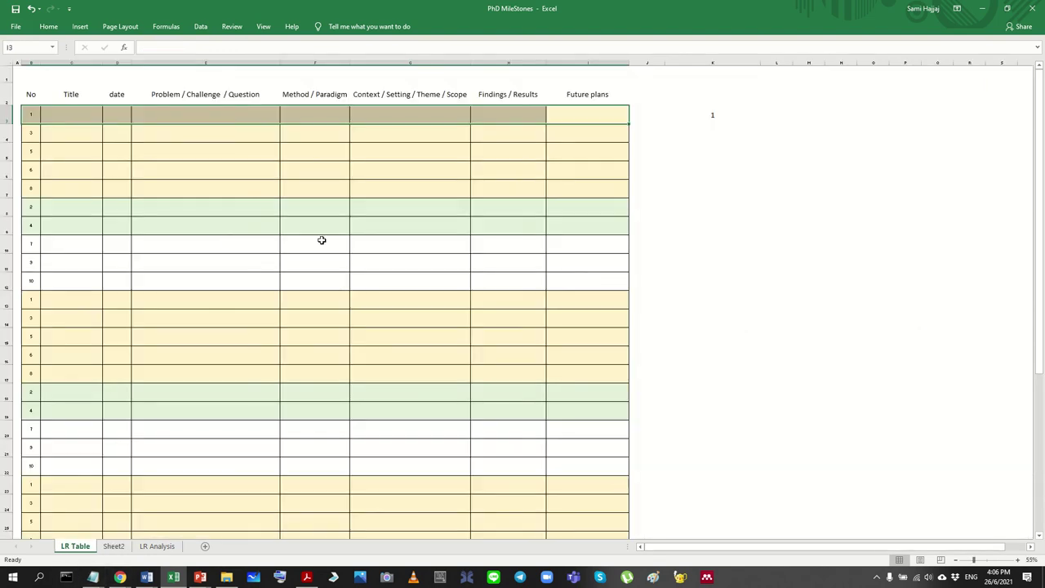
ctrl+scroll(321, 241, up, 3)
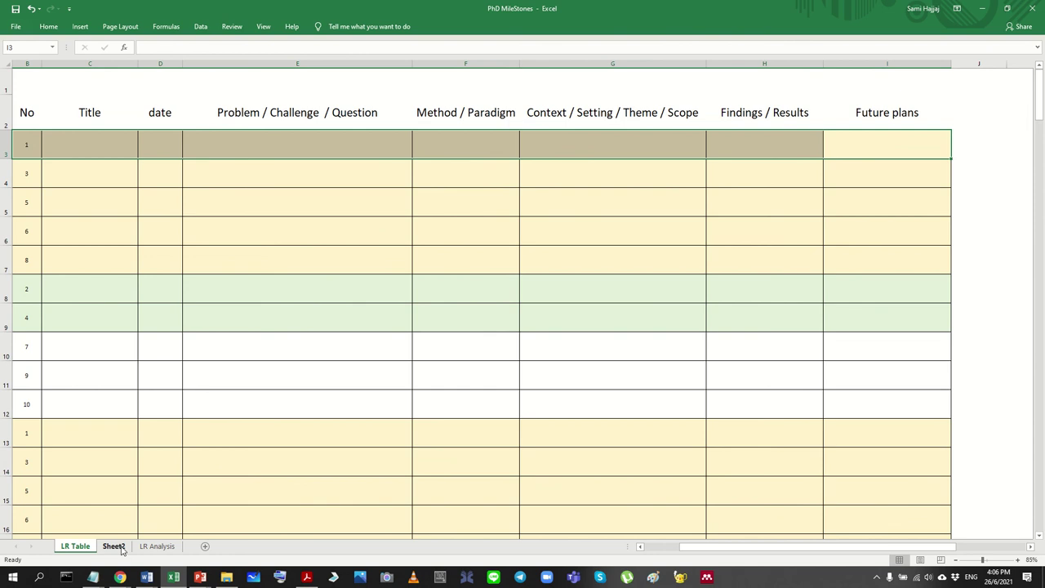
click(151, 546)
ctrl+scroll(288, 296, down, 3)
ctrl+scroll(287, 296, up, 4)
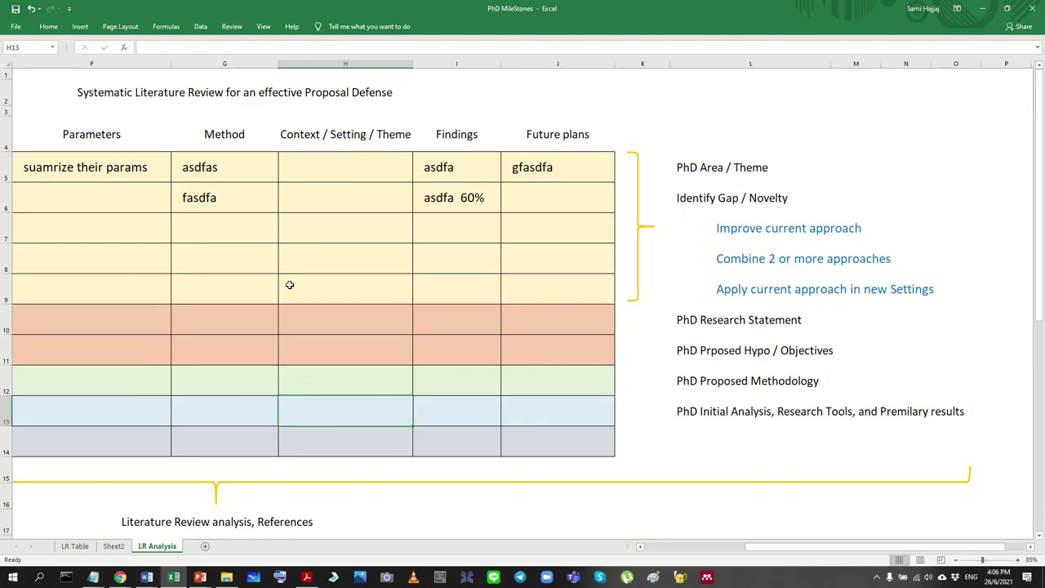
drag(782, 548, 649, 548)
click(205, 237)
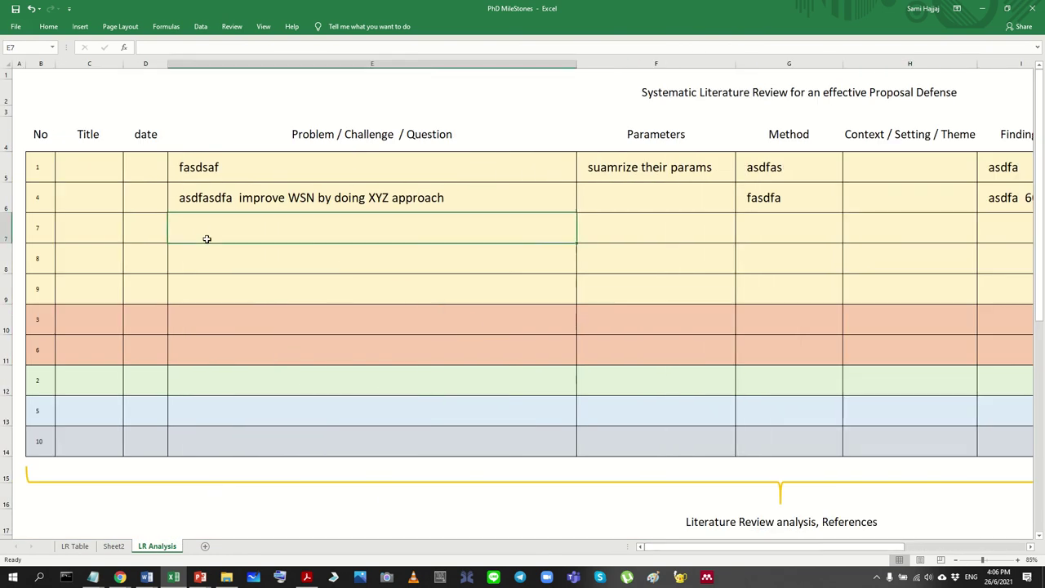
Step: Make row 6 of the LR Analysis table taller and widen the Problem / Challenge / Question and Parameters columns
ctrl+scroll(205, 238, down, 3)
click(151, 150)
drag(411, 148, 658, 163)
click(256, 168)
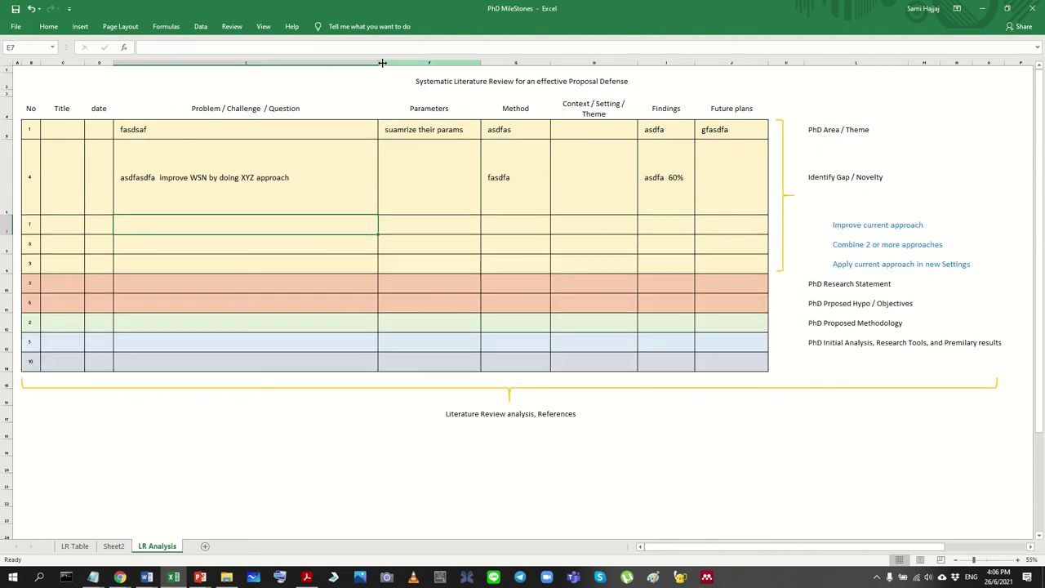
drag(378, 63, 424, 63)
drag(531, 65, 623, 63)
click(539, 196)
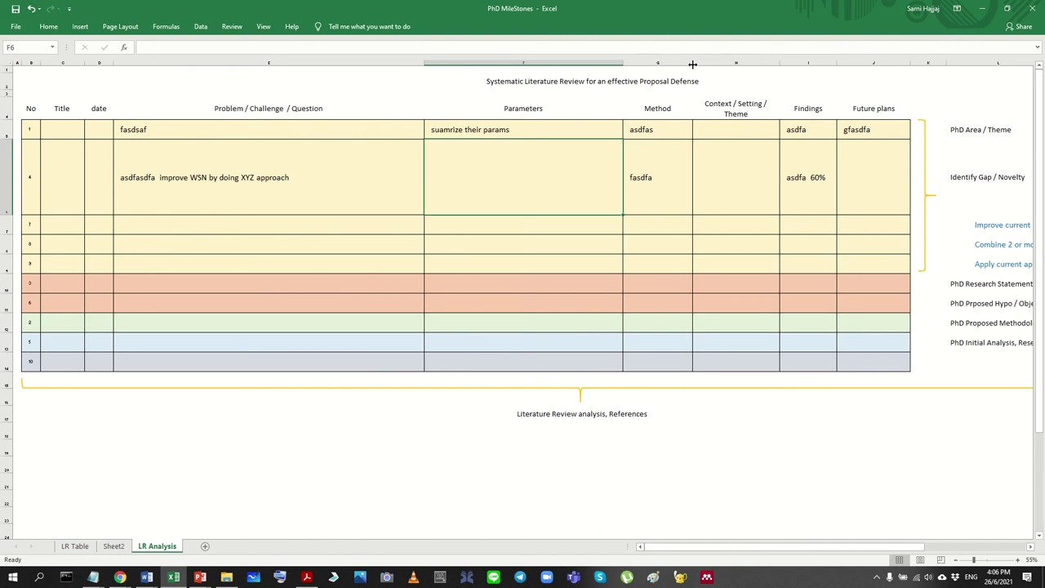
Step: Widen the Method and Findings columns of the LR Analysis table
click(240, 180)
click(474, 172)
click(675, 185)
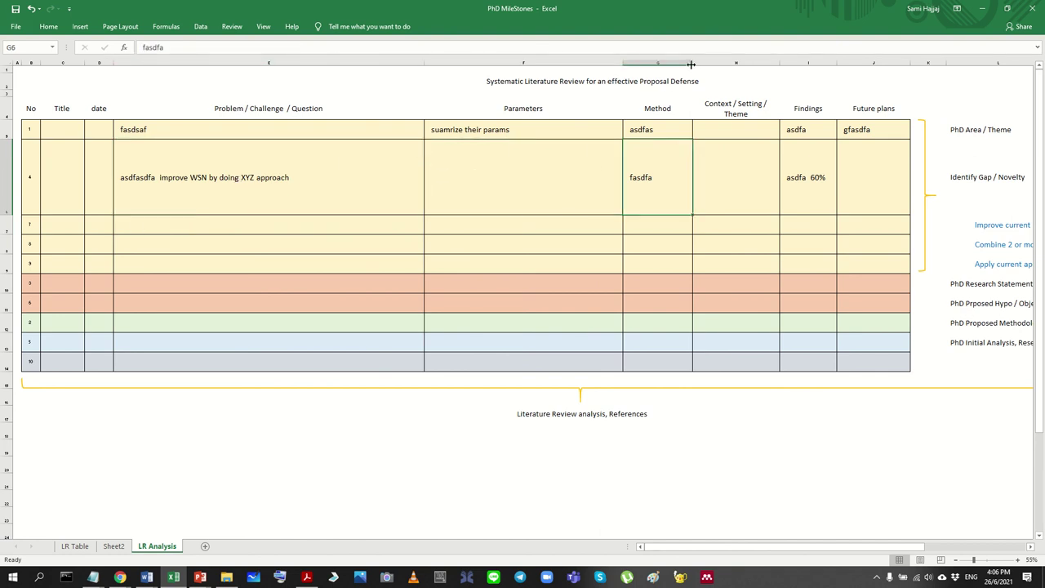
drag(691, 64, 744, 63)
click(772, 176)
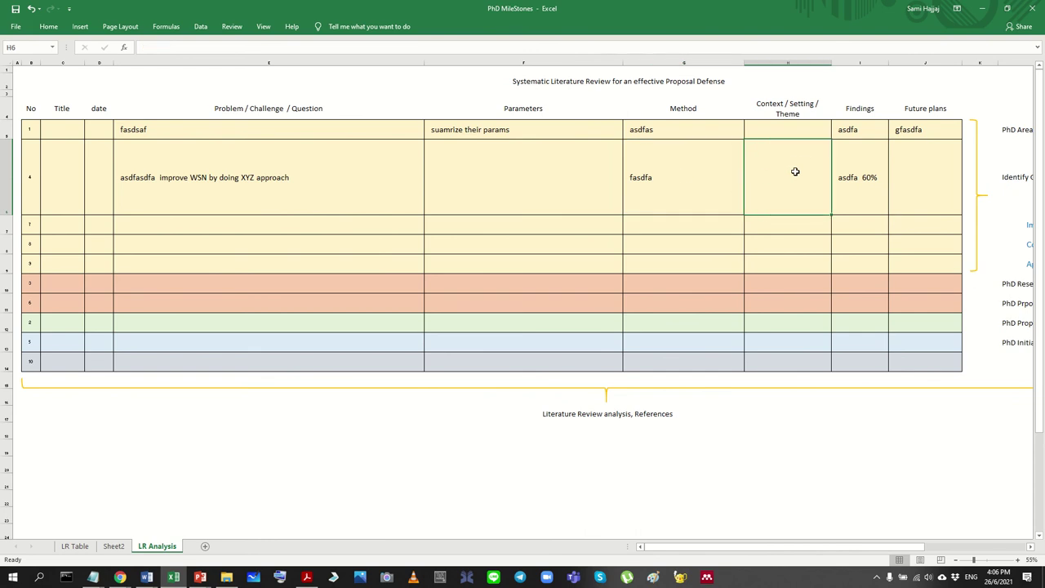
drag(888, 63, 939, 63)
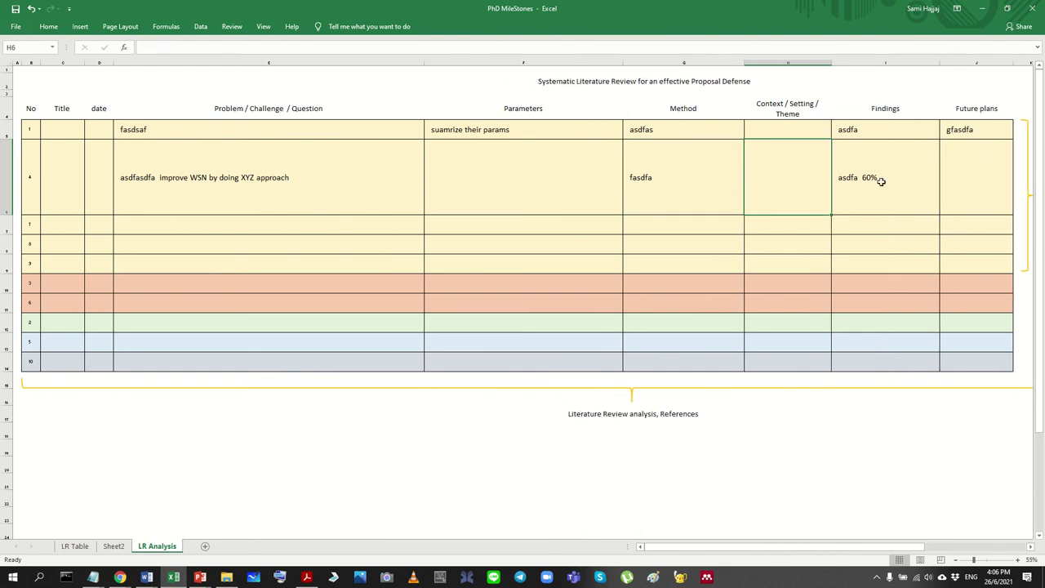
click(879, 181)
click(978, 180)
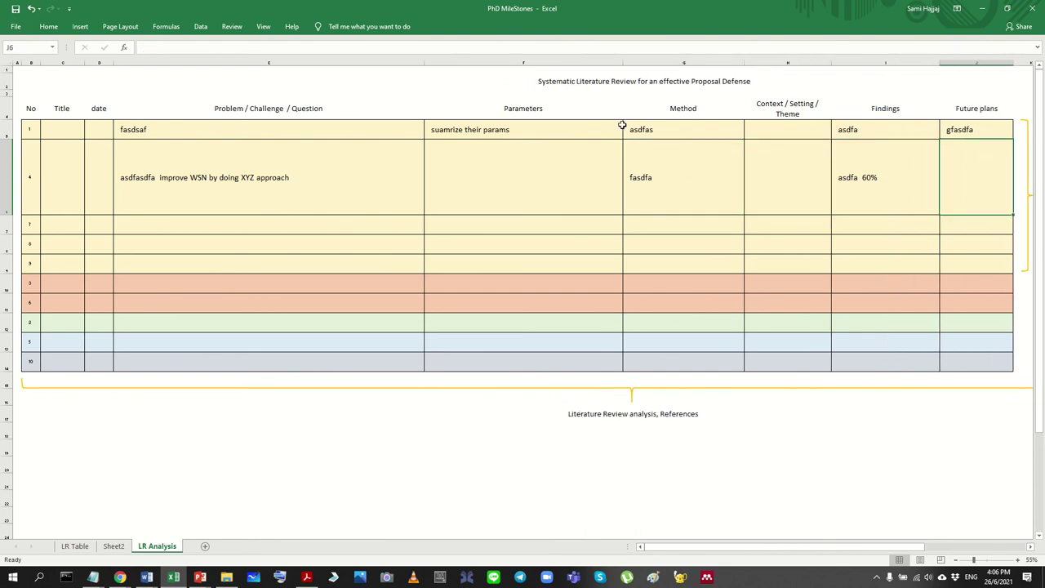
Step: Return to Sheet2 and highlight the paper count and its period in row 8
click(113, 546)
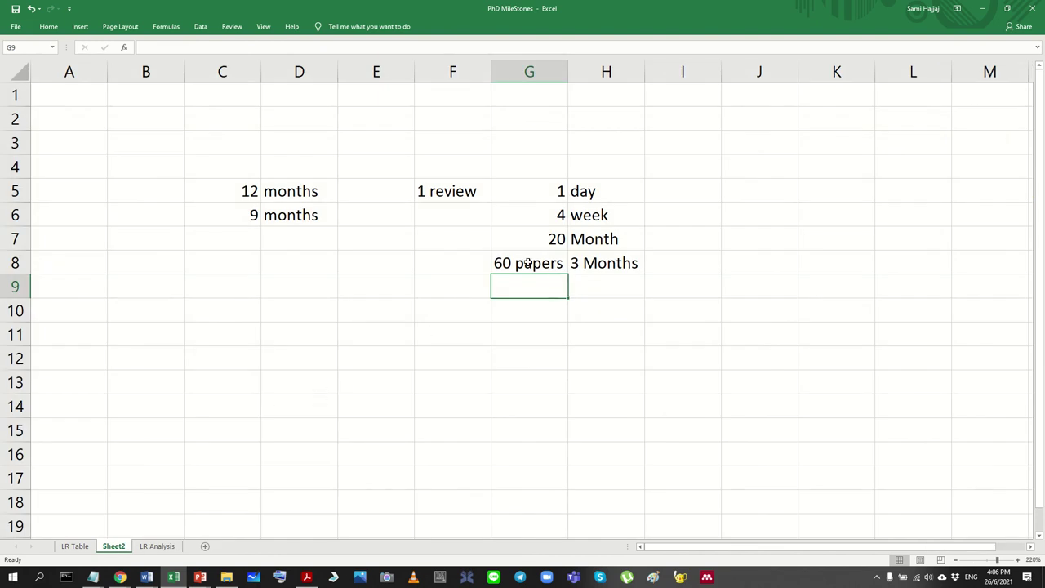
click(554, 264)
click(559, 282)
drag(619, 263, 518, 264)
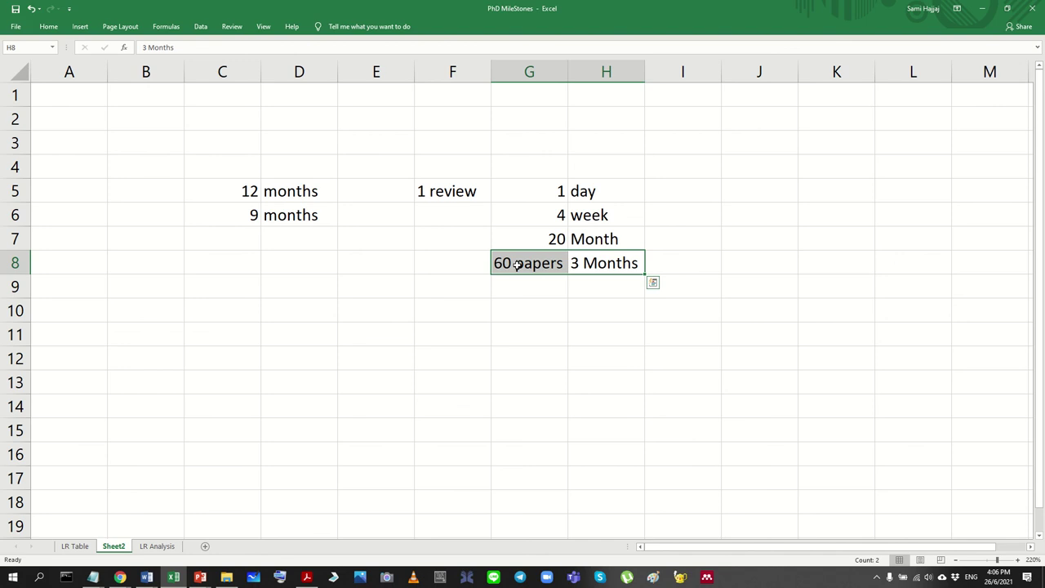
Step: Enter 1 month in cell H9, below the three-month period
click(602, 287)
text(1)
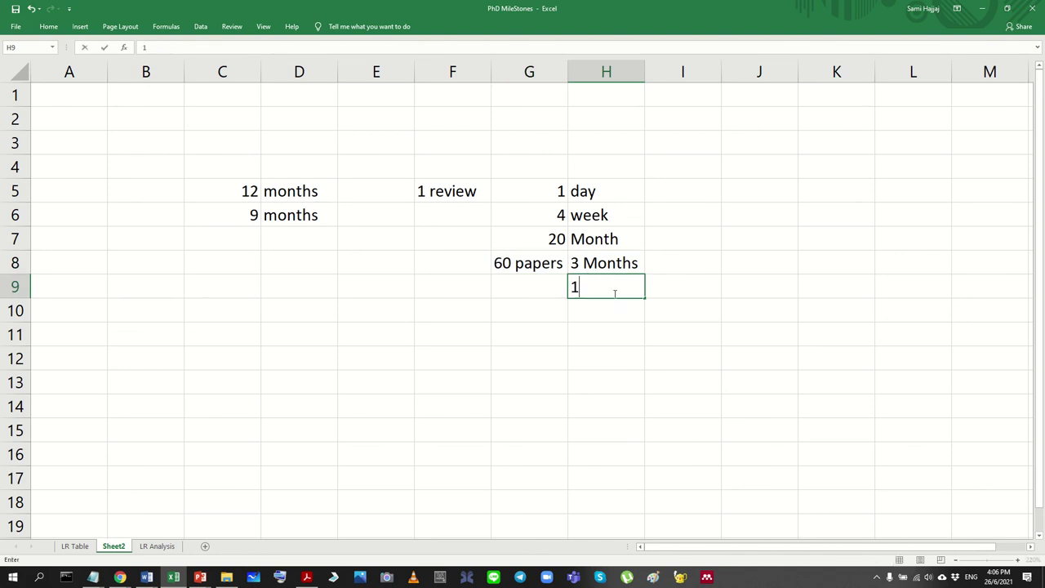
text( month)
key(Return)
Step: Enter Analysis in cell G9 as the label for the one-month period
key(Left)
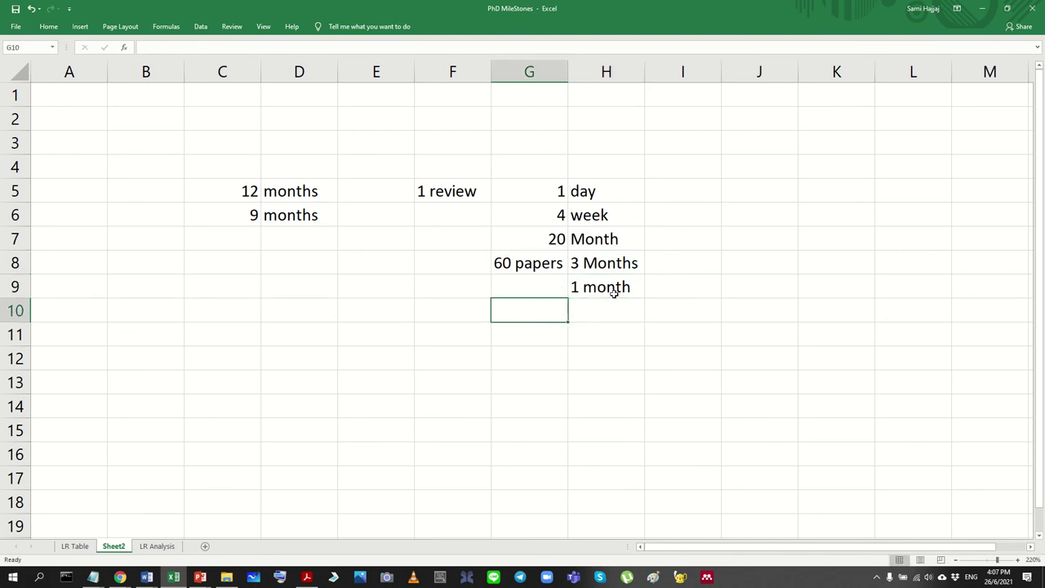
key(Up)
text(ANal)
key(BackSpace)
key(BackSpace)
key(BackSpace)
key(BackSpace)
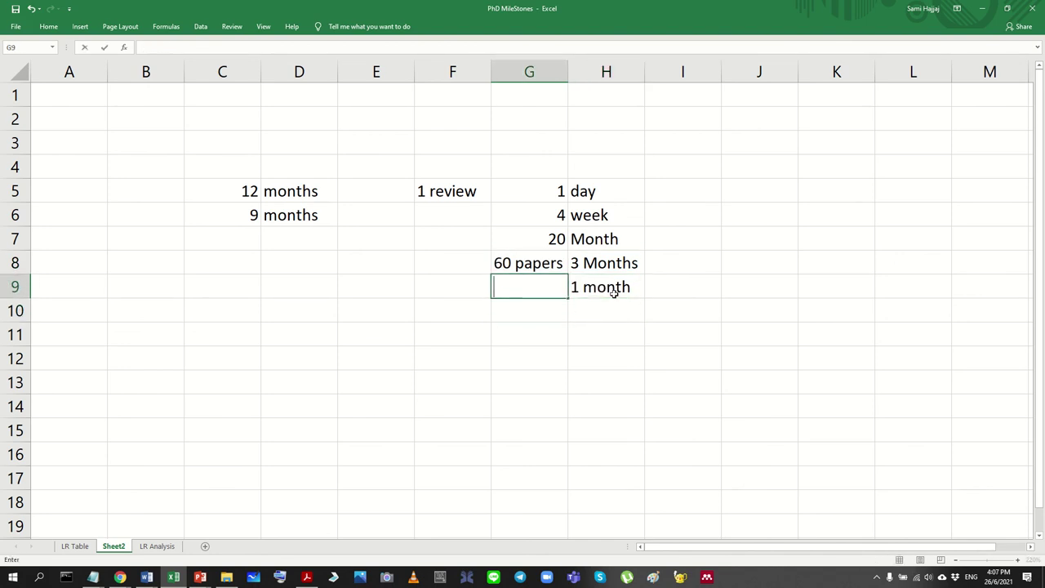
text(Analysis)
key(Return)
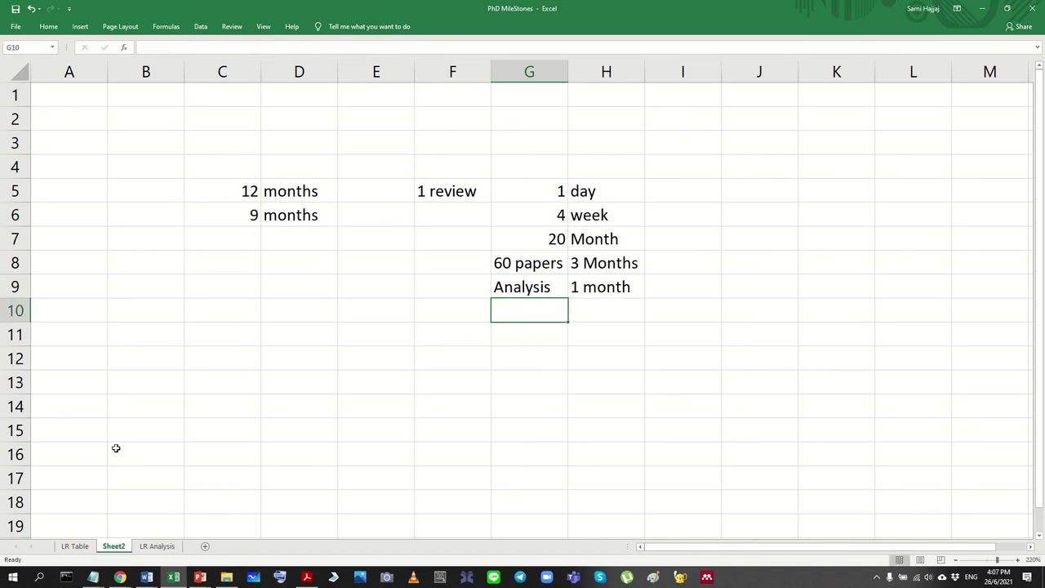
Step: Look over the whole review table on the LR Table sheet and highlight its entry rows
click(74, 546)
scroll(232, 422, down, 5)
scroll(239, 406, up, 2)
scroll(240, 406, up, 1)
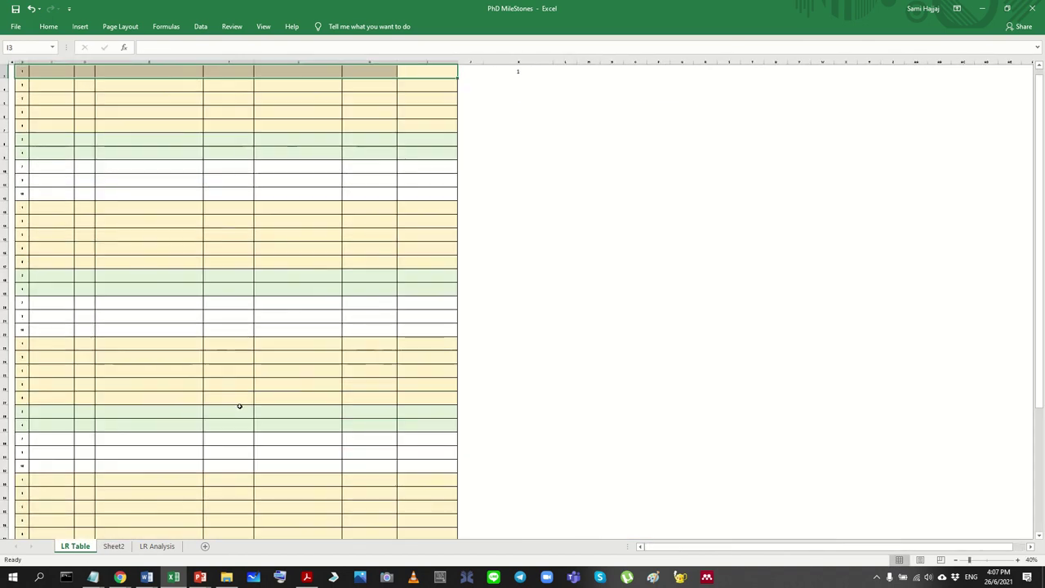
scroll(192, 358, down, 2)
drag(34, 85, 259, 450)
click(259, 450)
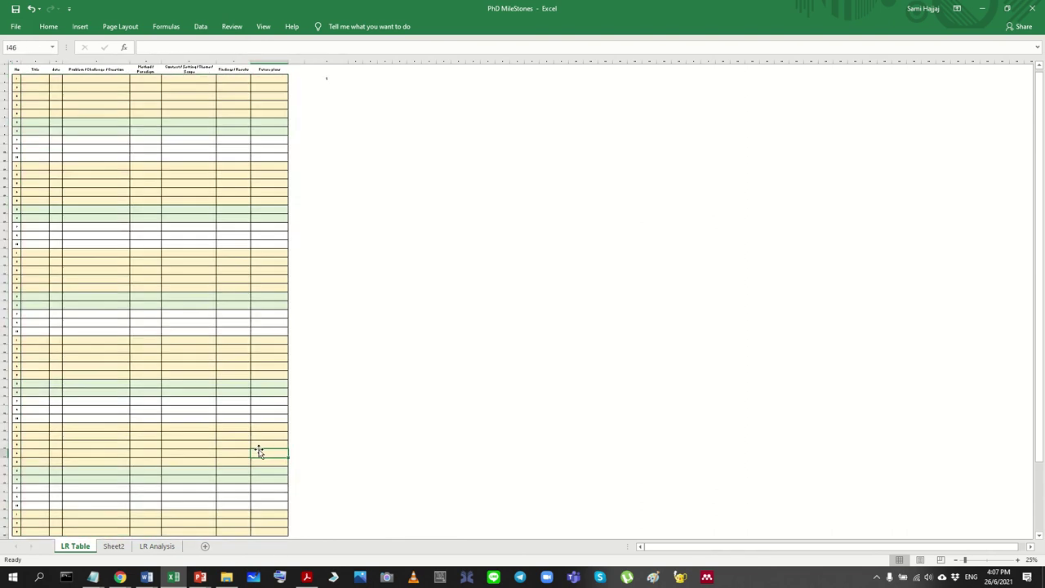
click(356, 183)
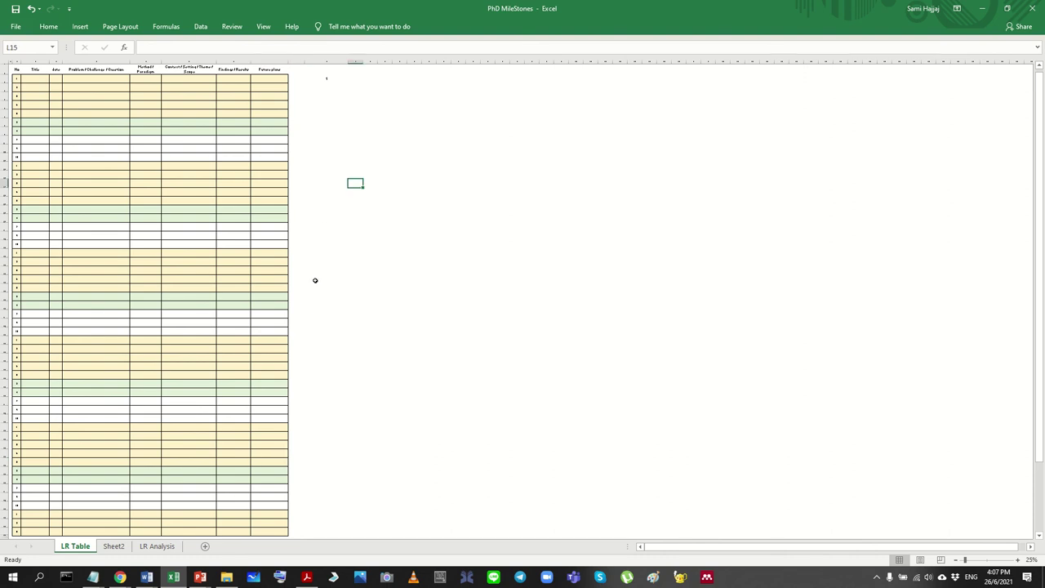
Step: Show the LR Analysis sheet and highlight the proposal list from PhD Area / Theme to the initial analysis item
click(156, 546)
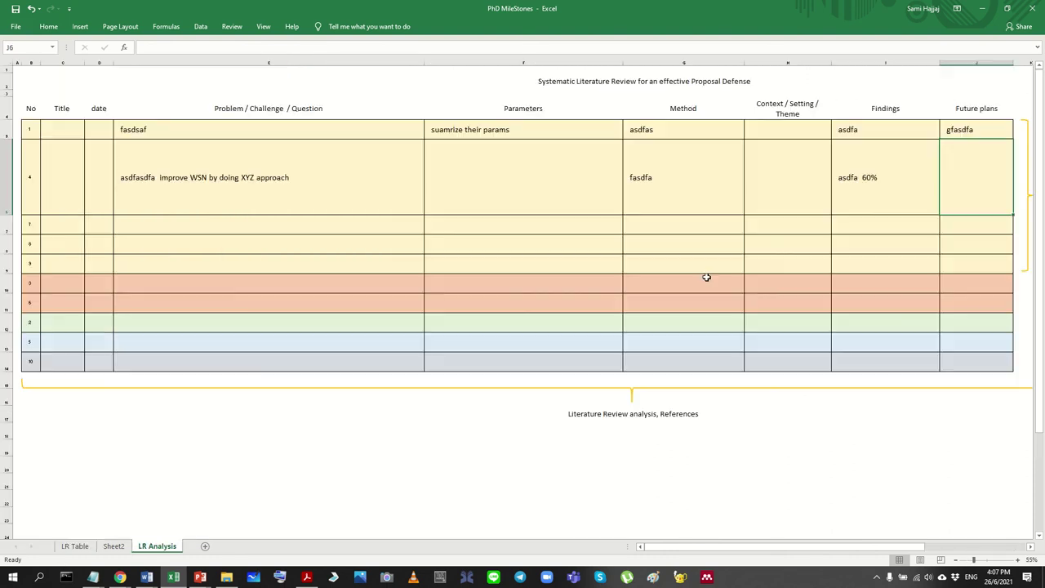
drag(755, 546, 940, 520)
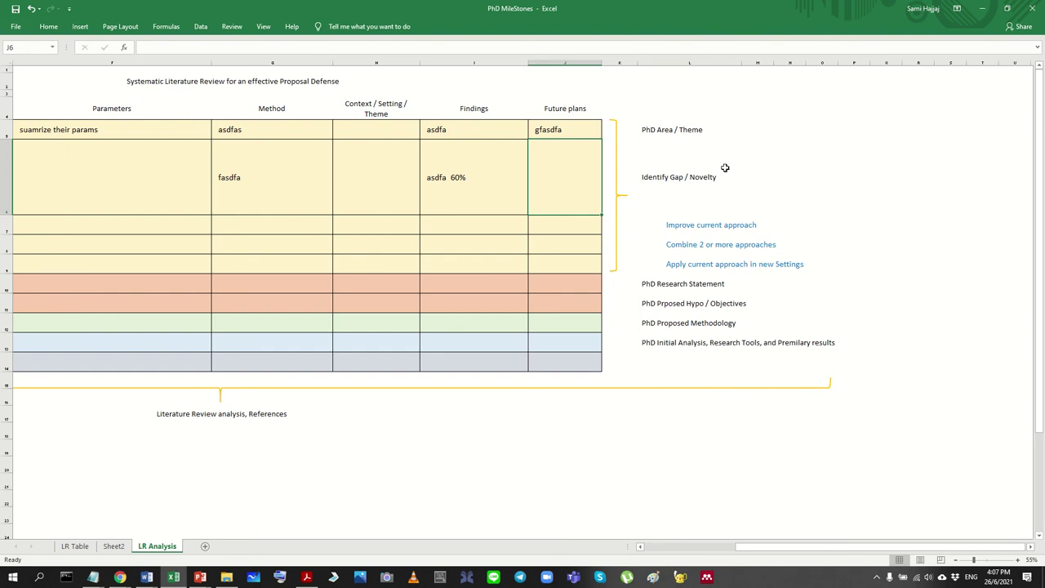
drag(696, 130, 881, 363)
click(654, 264)
drag(662, 129, 829, 348)
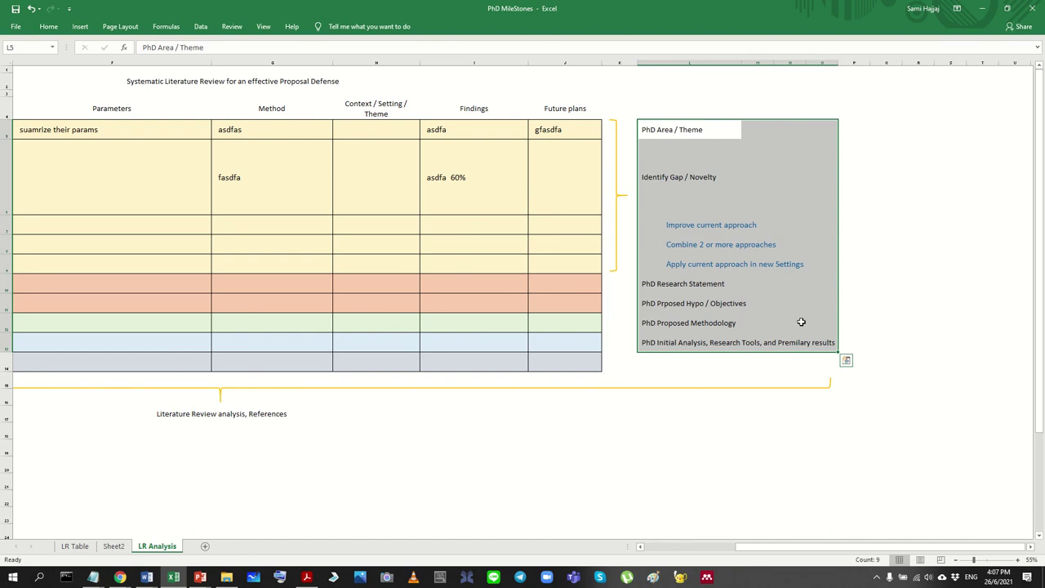
Step: Highlight the proposal list on the LR Analysis sheet and show the four-stage paper review diagram in the Word document Cycle
click(683, 156)
drag(664, 132, 868, 360)
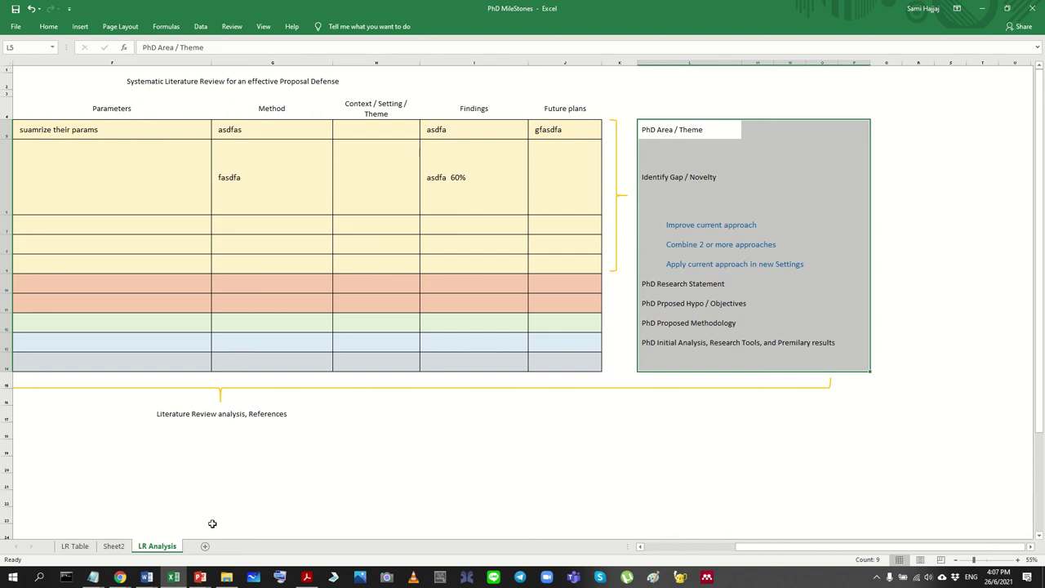
click(152, 578)
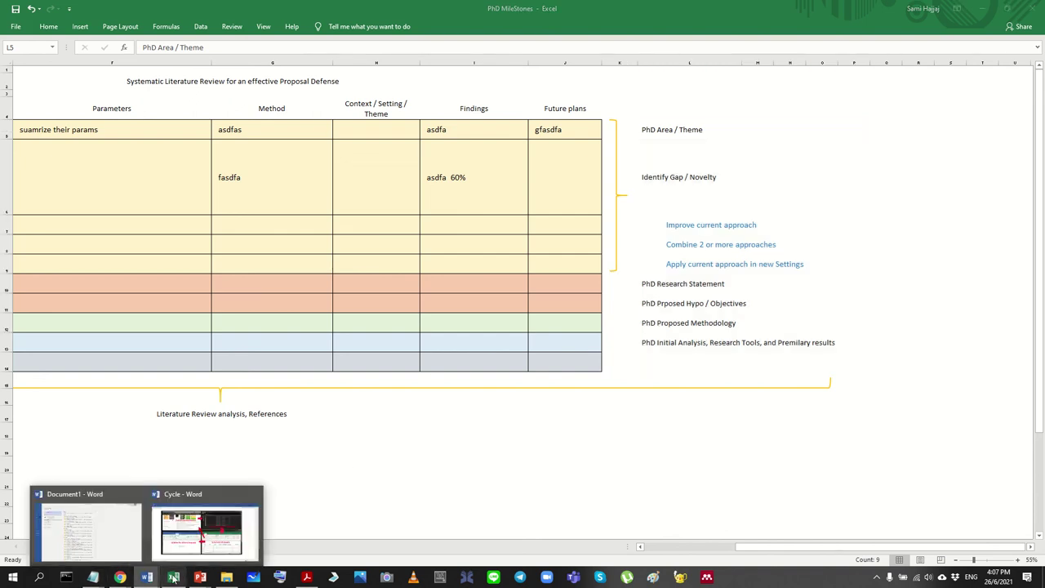
click(203, 531)
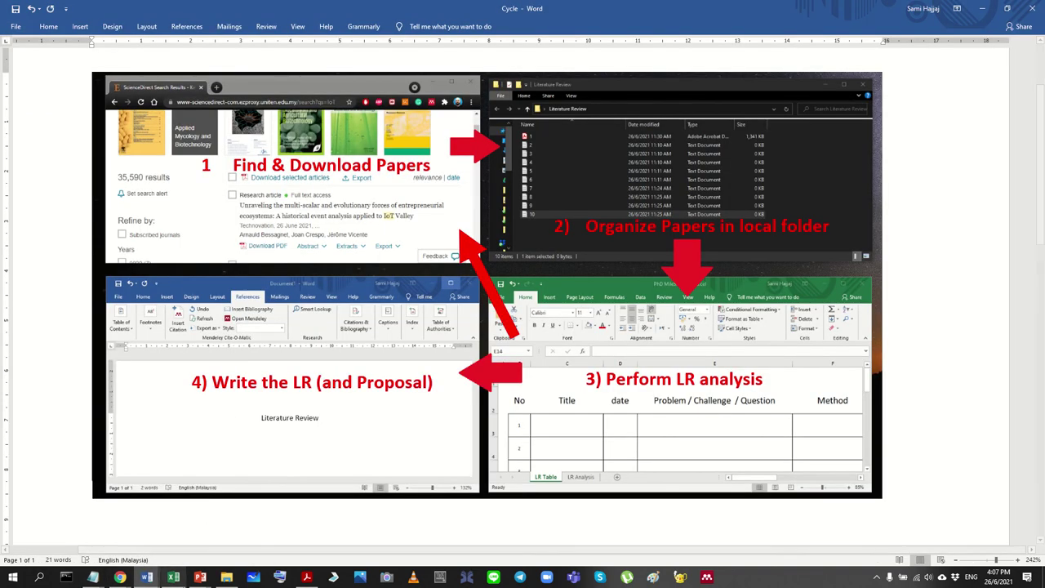
Step: Switch back to Excel and enter Get OK from supervisor in cell G10 of Sheet2, below the Analysis label
click(173, 577)
click(114, 547)
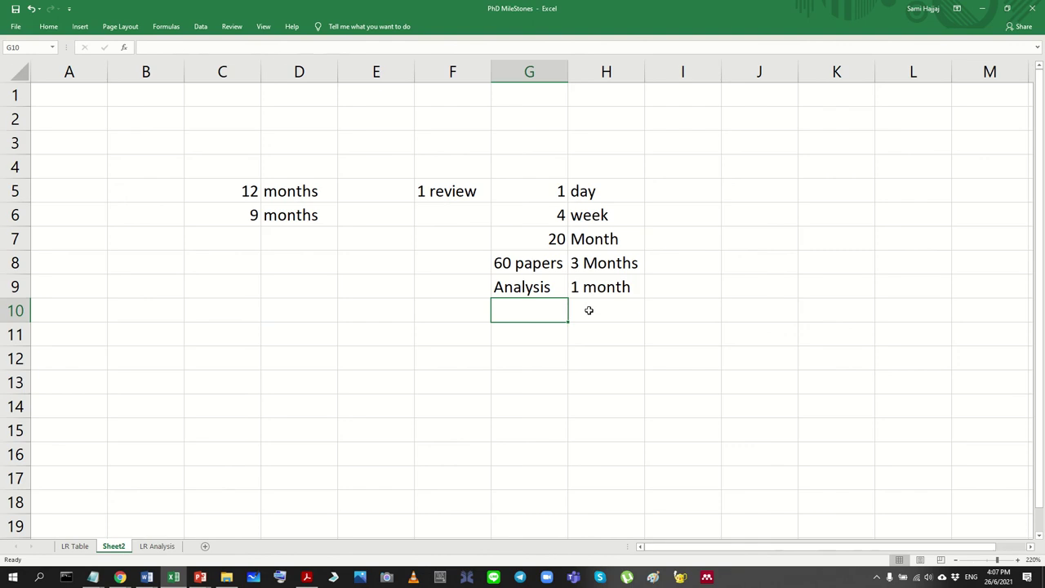
click(623, 296)
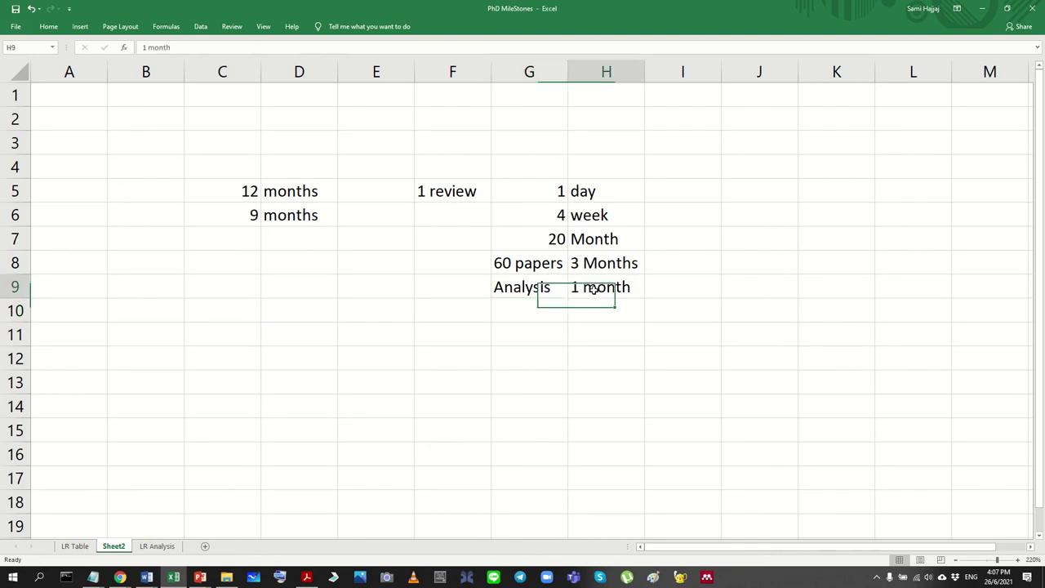
click(544, 306)
text(Get OK)
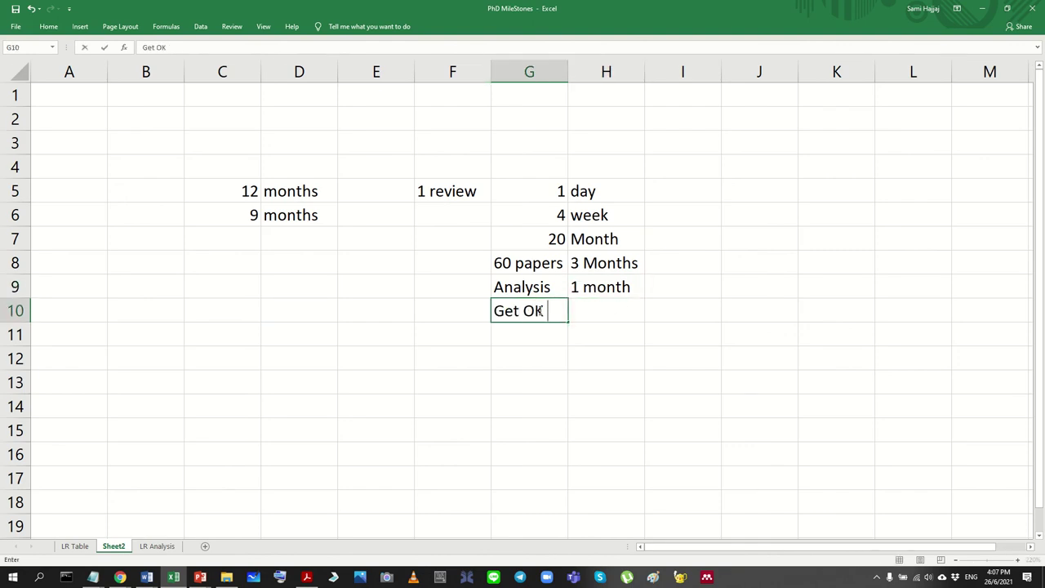
text( from supervisor)
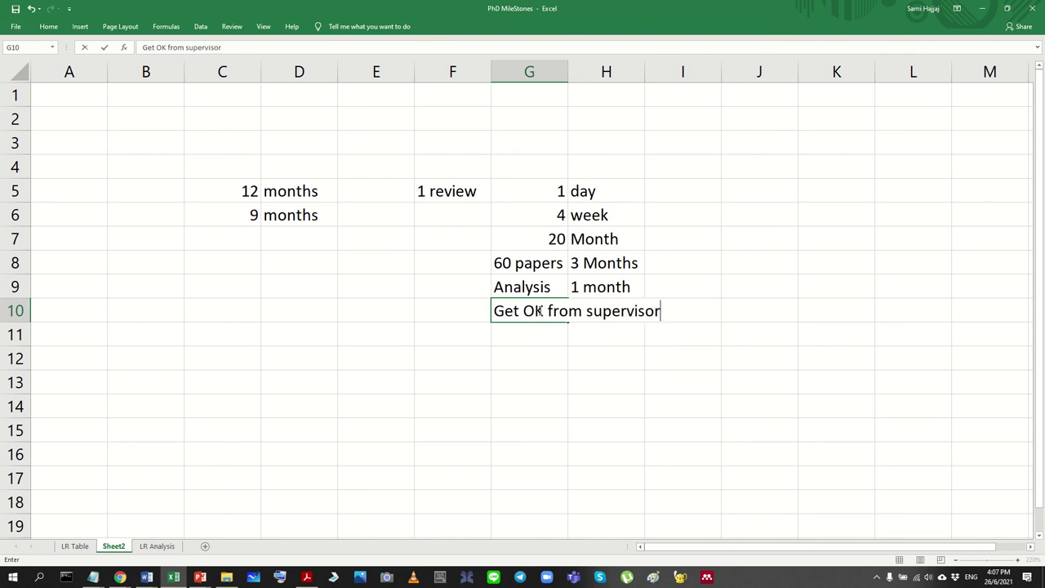
key(Return)
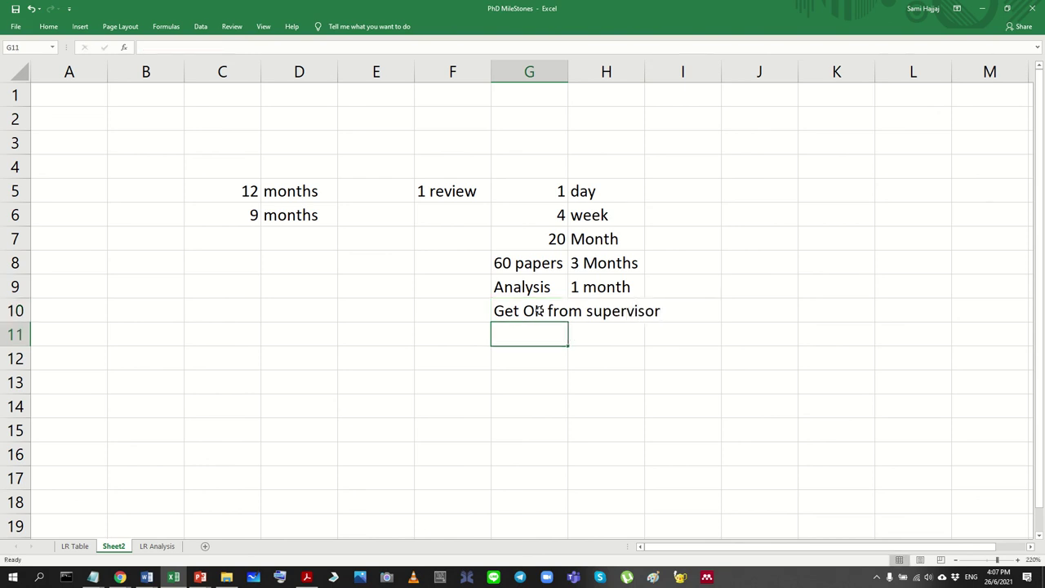
Step: Move the Get OK from supervisor note to cell I9, beside the one-month analysis period
click(539, 310)
drag(546, 300, 691, 303)
key(Return)
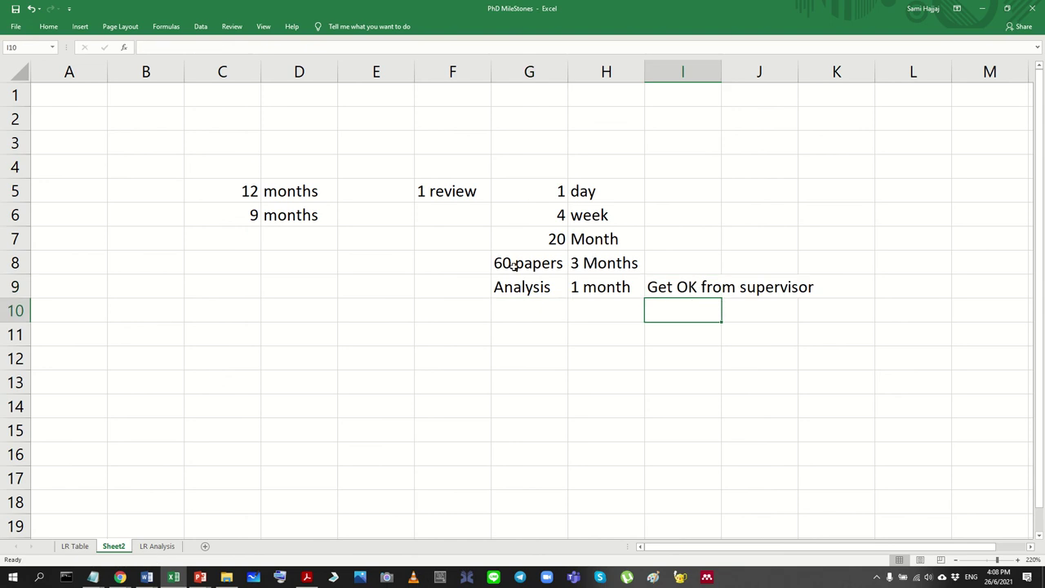
Step: Highlight the 60 papers and Analysis rows, and point out the weekly and monthly review rates
drag(514, 265, 737, 284)
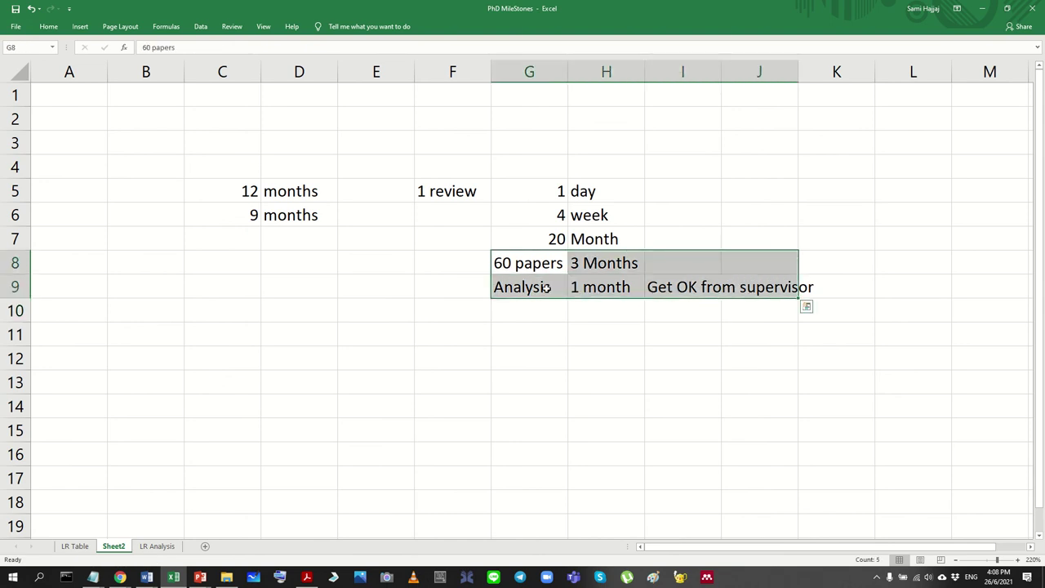
click(611, 310)
drag(544, 215, 621, 214)
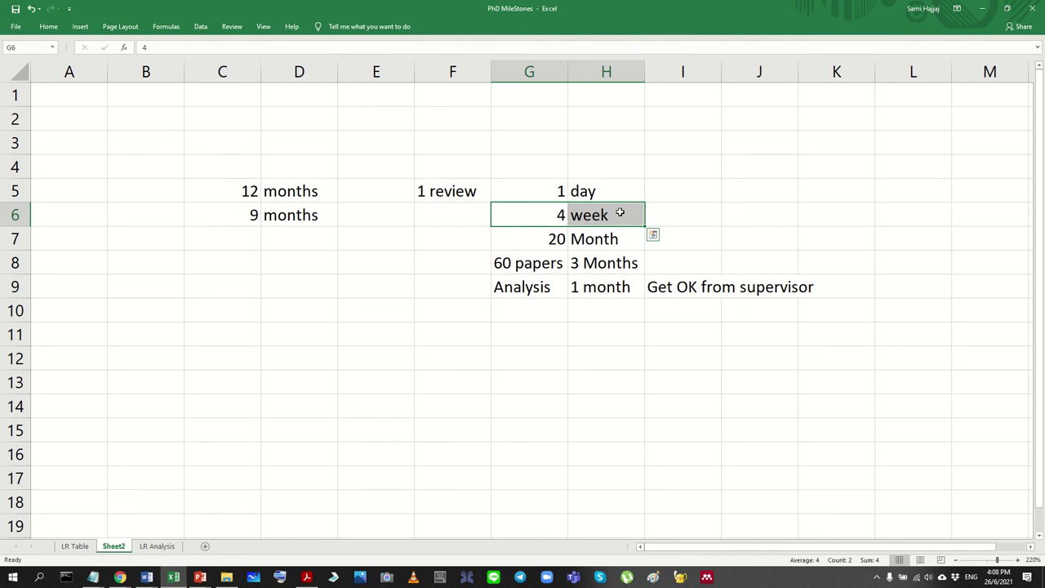
click(577, 237)
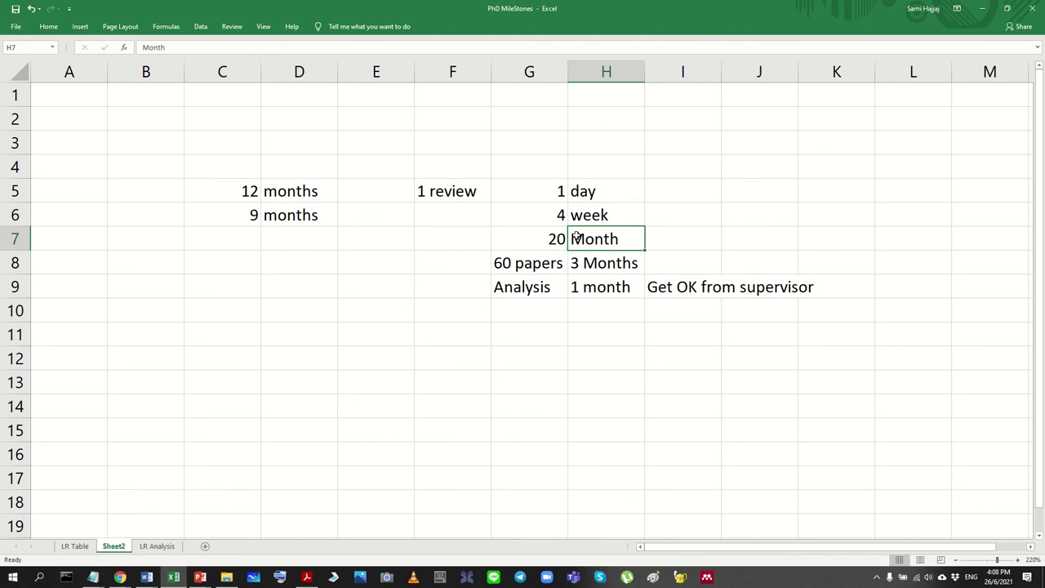
drag(539, 219, 602, 212)
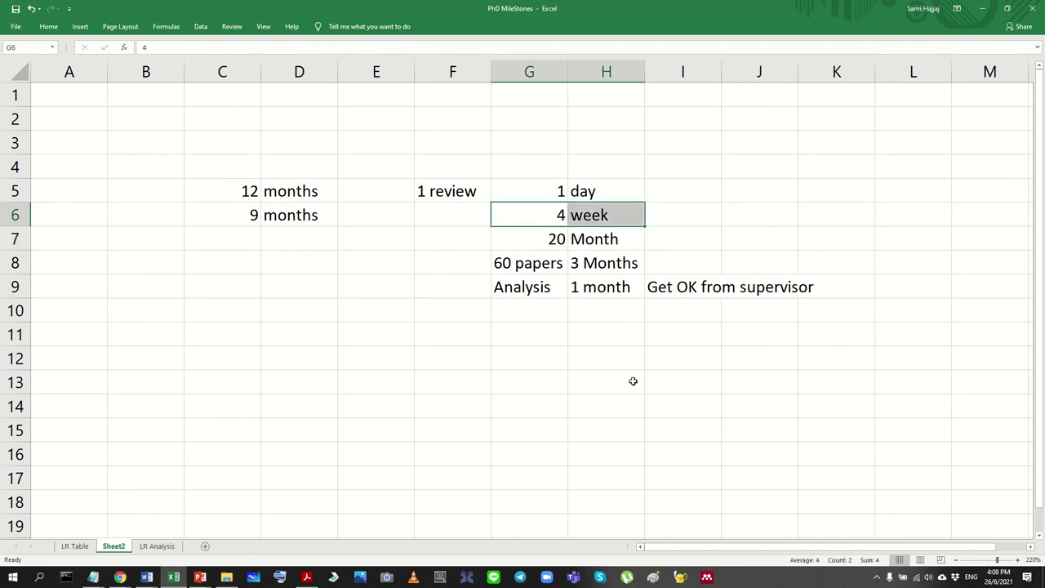
Step: Go over the three-month review period, the one-month analysis, the supervisor approval note and the 9 months entry
click(581, 290)
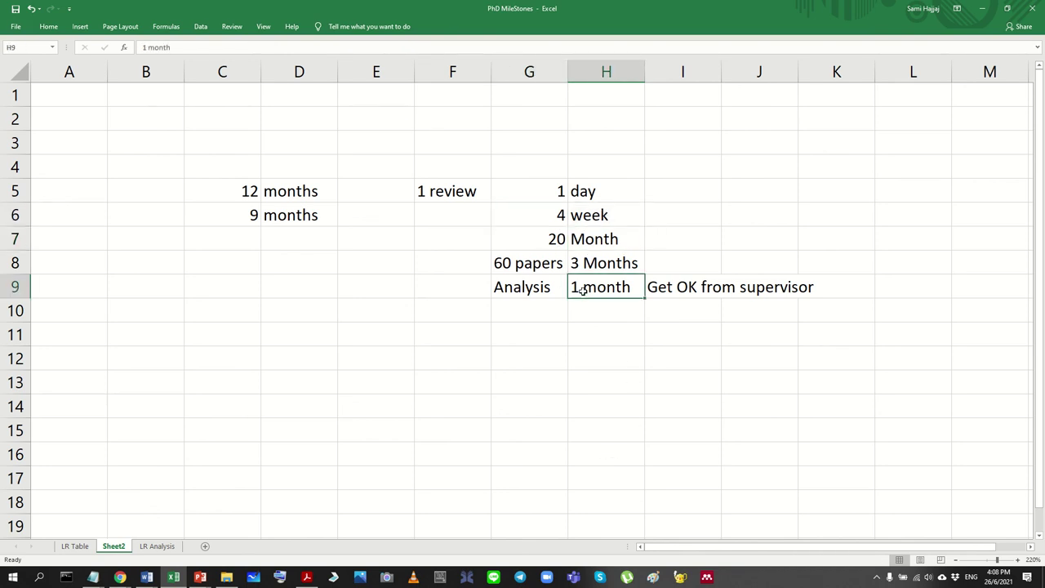
drag(531, 243, 575, 254)
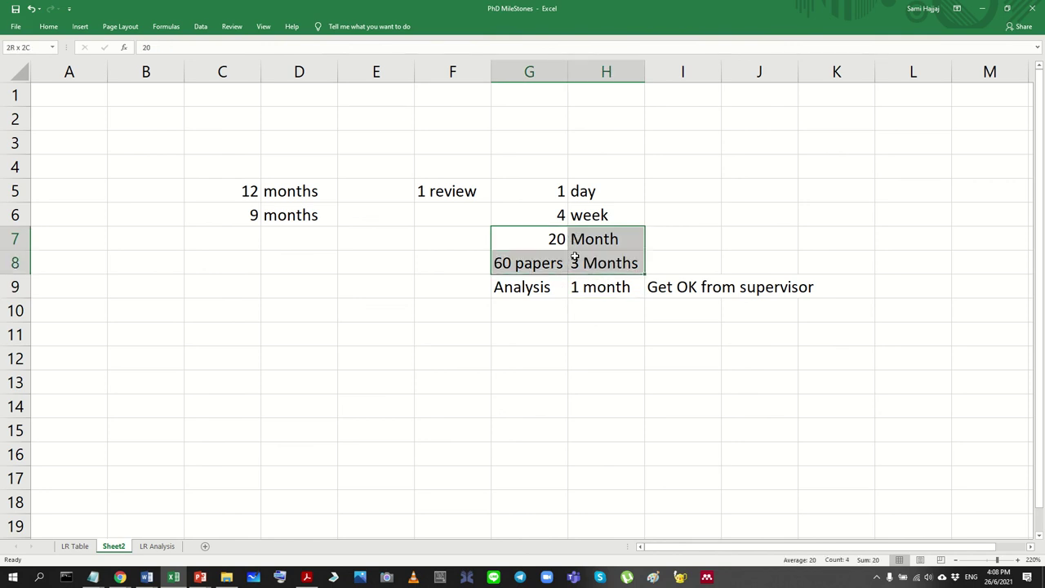
click(617, 263)
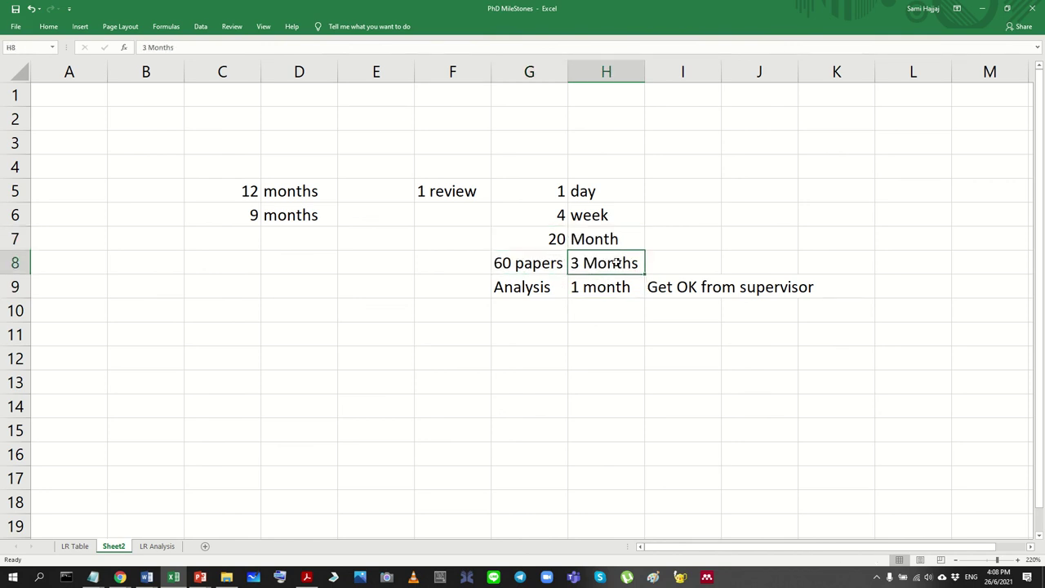
click(504, 263)
click(531, 288)
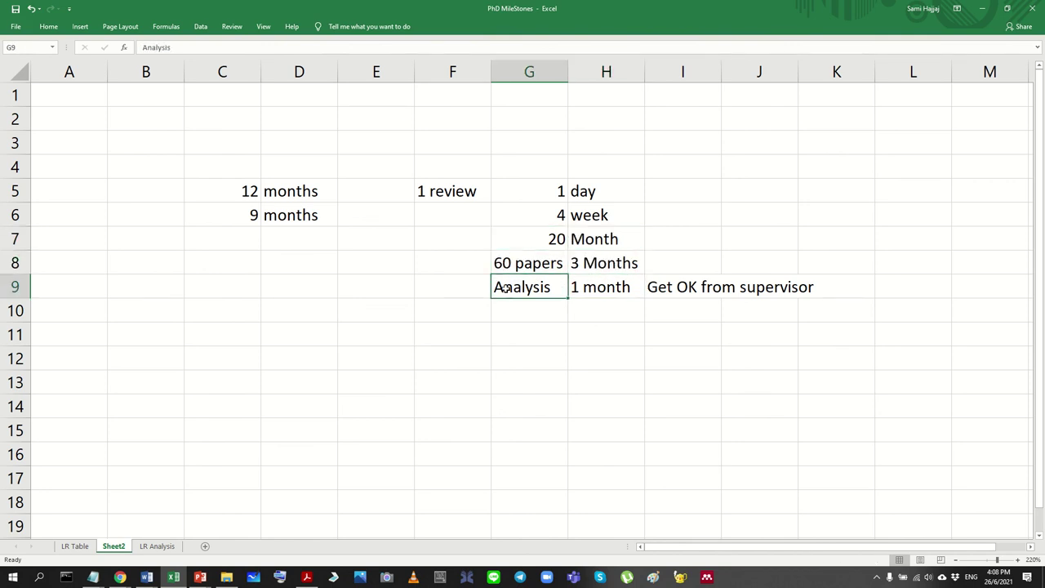
drag(505, 287, 608, 289)
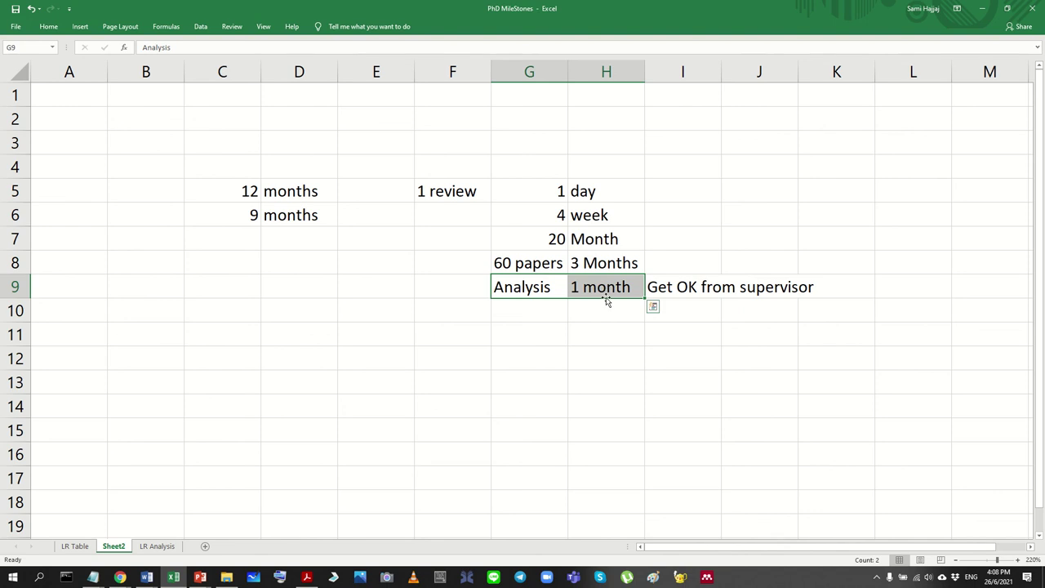
click(681, 289)
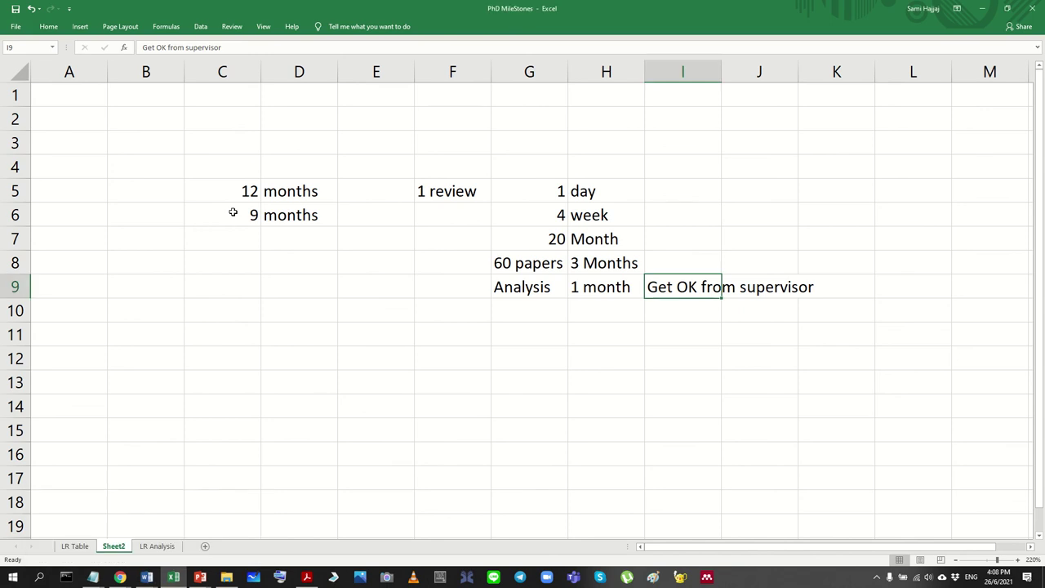
mouse_move(591, 266)
mouse_down()
mouse_move(602, 280)
mouse_move(588, 282)
mouse_up()
click(593, 310)
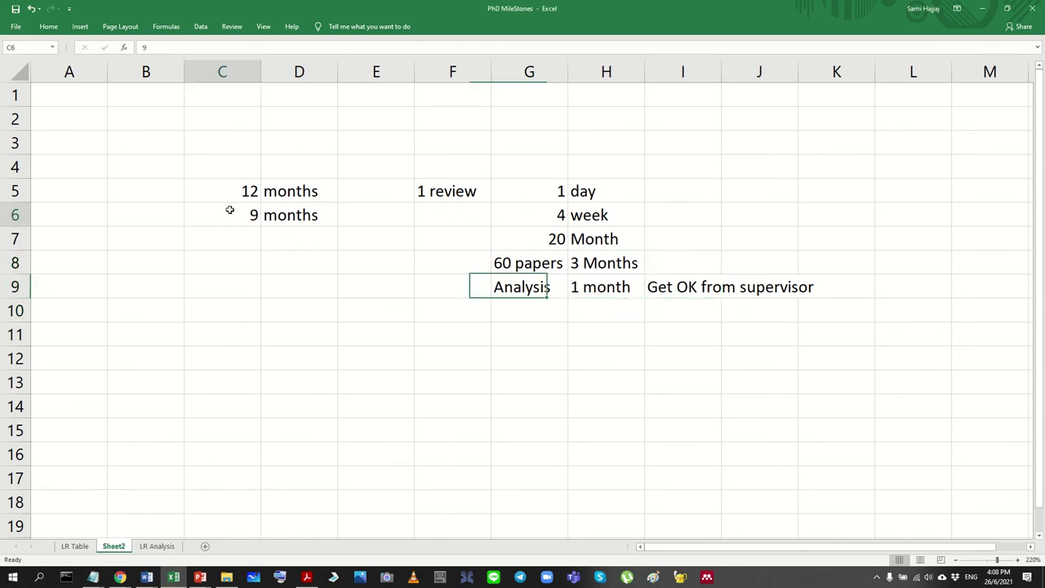
drag(229, 207, 384, 239)
Step: Enter 5 to 7 months = to write it down in cell H10, below the one-month analysis period
click(604, 324)
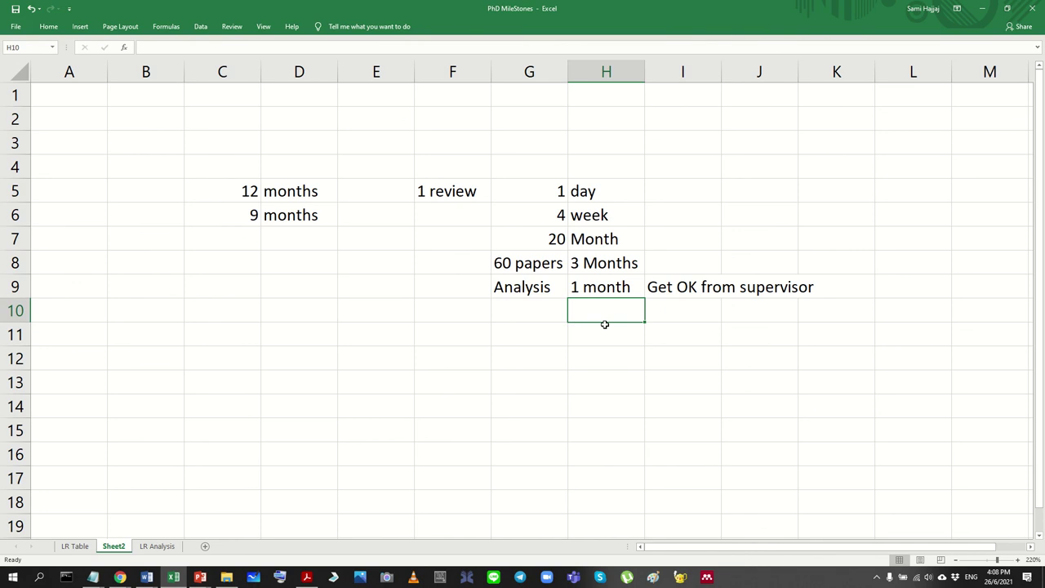
text(5 to 7 mo)
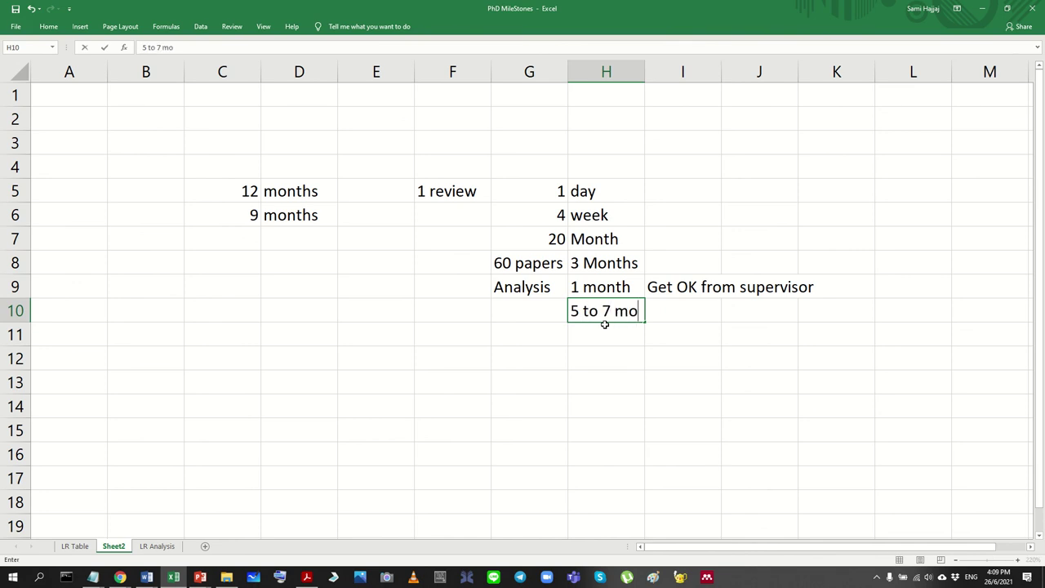
text(tnhs)
key(BackSpace)
key(BackSpace)
key(BackSpace)
key(BackSpace)
text(nths = to)
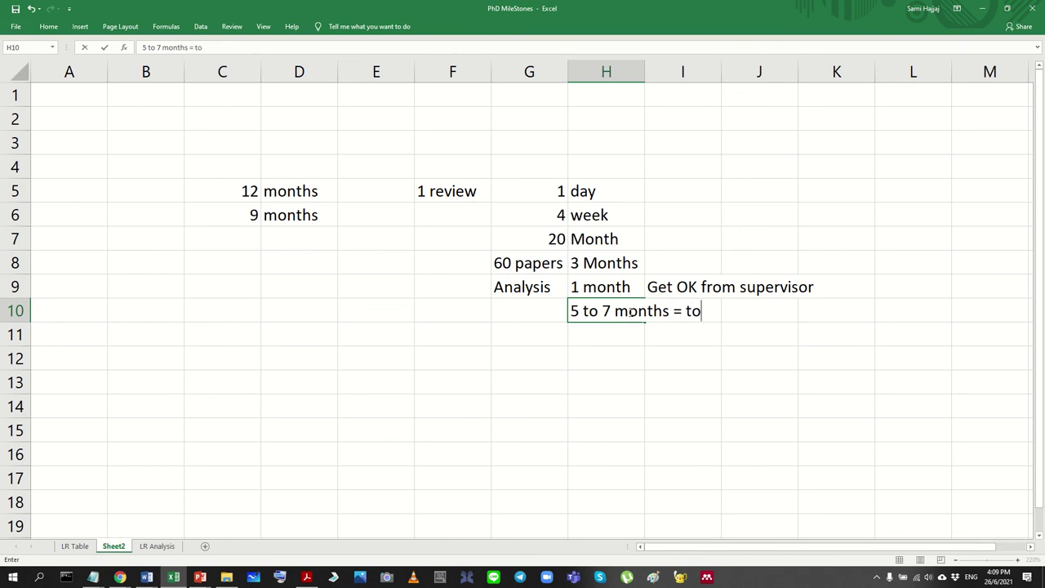
text( write it down)
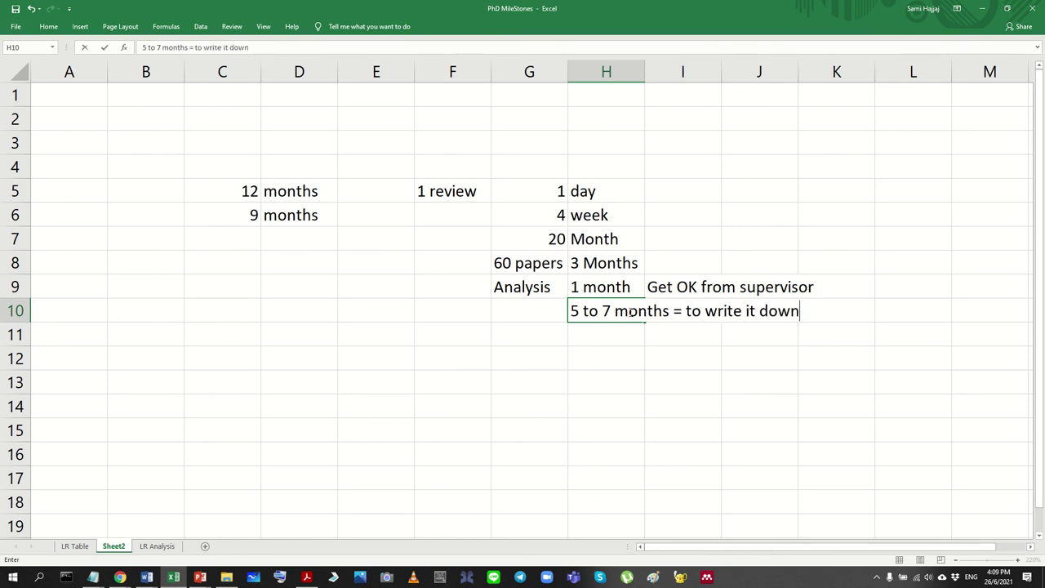
key(Return)
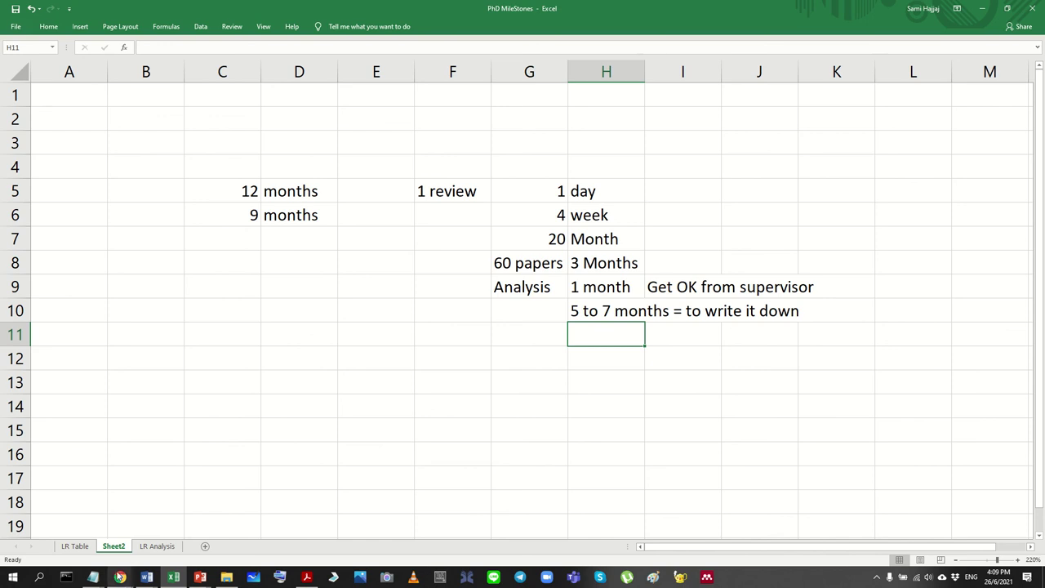
Step: Switch to the Word outline Document1 and highlight the proposal structure from the title through the end of Chapter 3
click(146, 577)
click(141, 554)
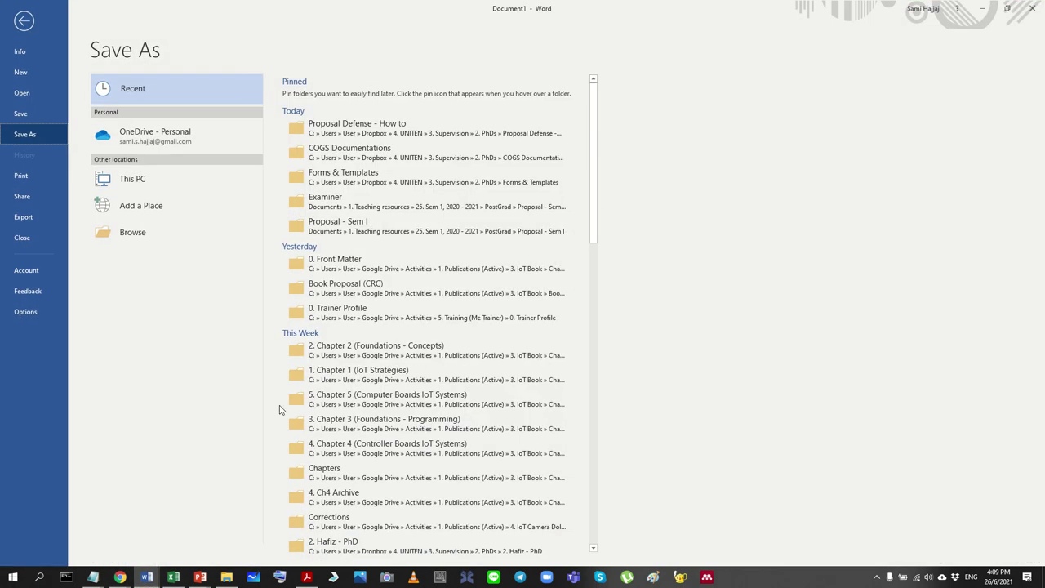
key(Escape)
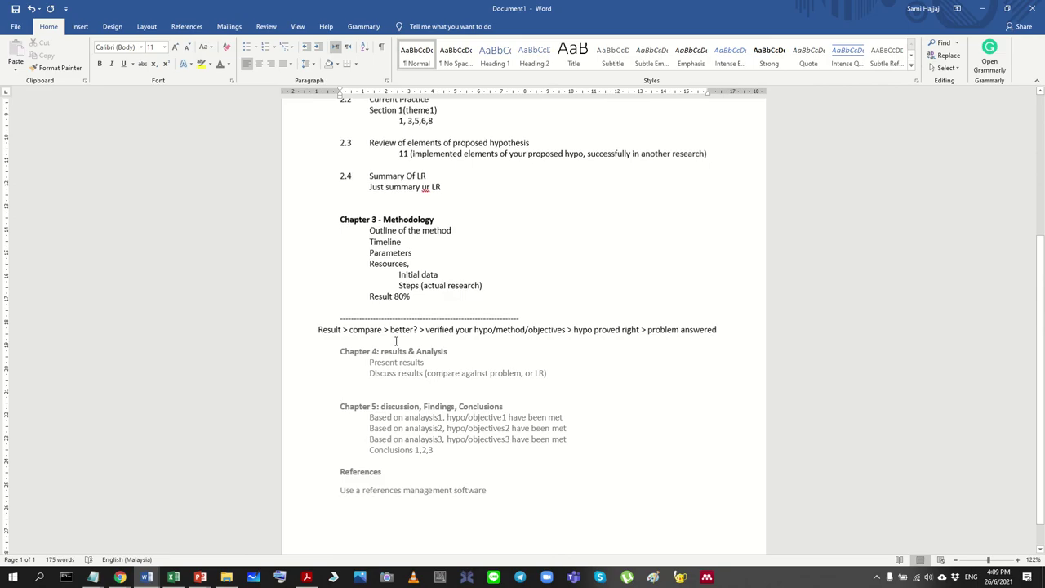
ctrl+scroll(399, 340, up, 2)
ctrl+scroll(411, 356, down, 1)
ctrl+scroll(411, 356, down, 6)
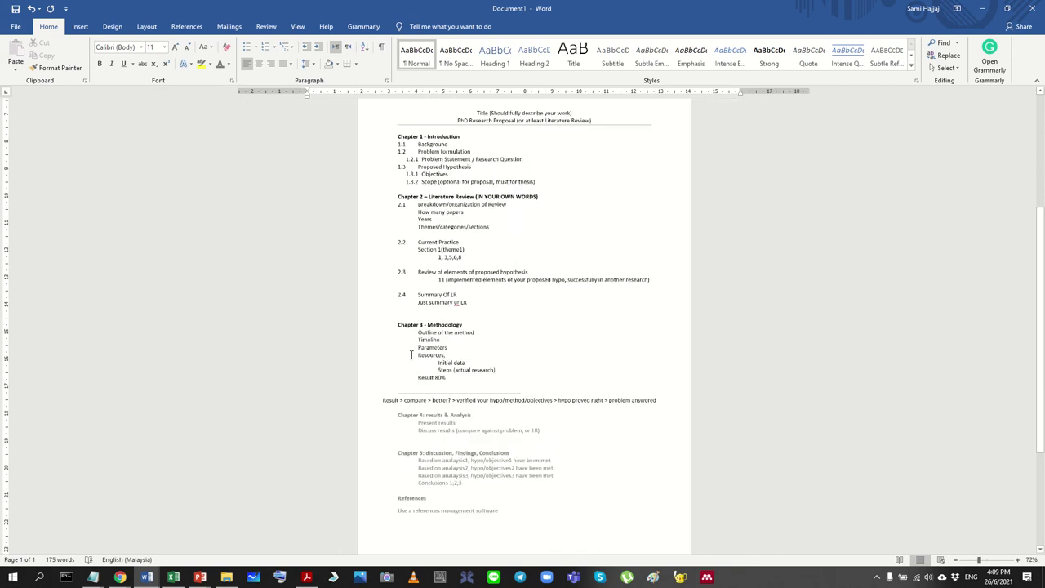
key(shift+Down)
key(shift+Down)
key(shift+Down)
key(shift+Down)
drag(399, 287, 338, 109)
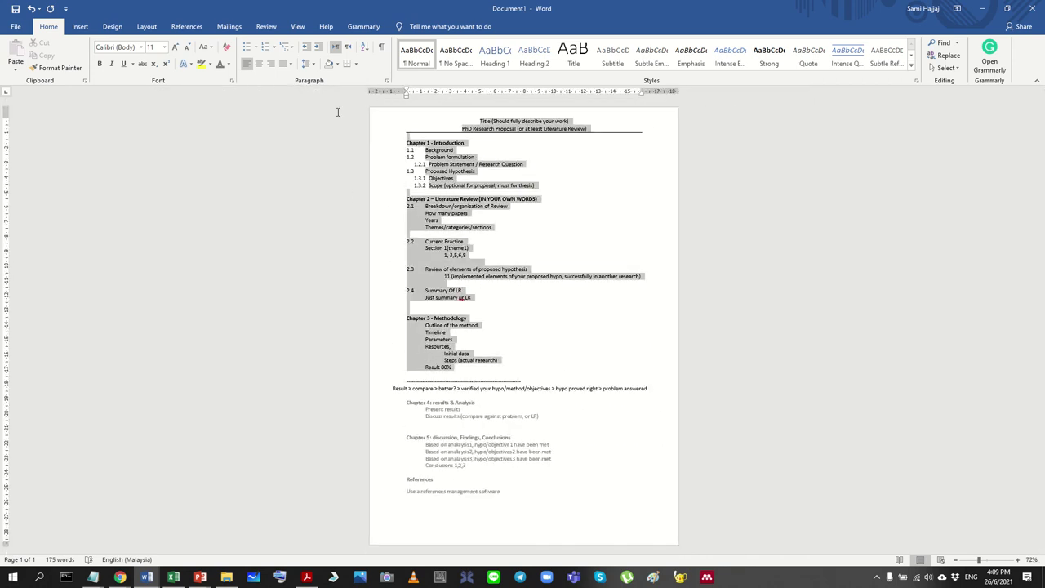
click(517, 297)
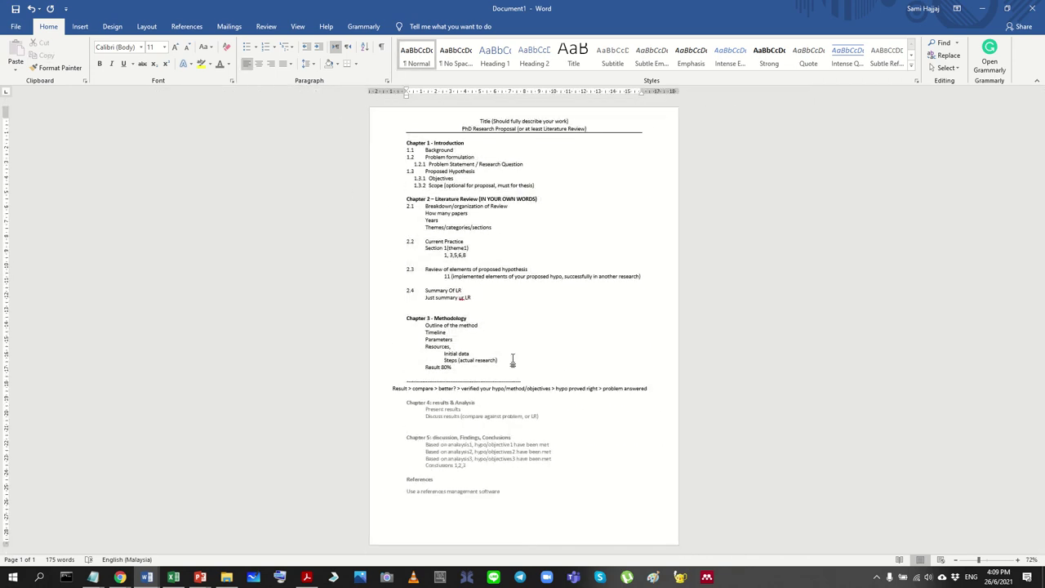
Step: Change the font colour of the Chapter 1 to Chapter 3 outline text to blue
drag(456, 365, 400, 135)
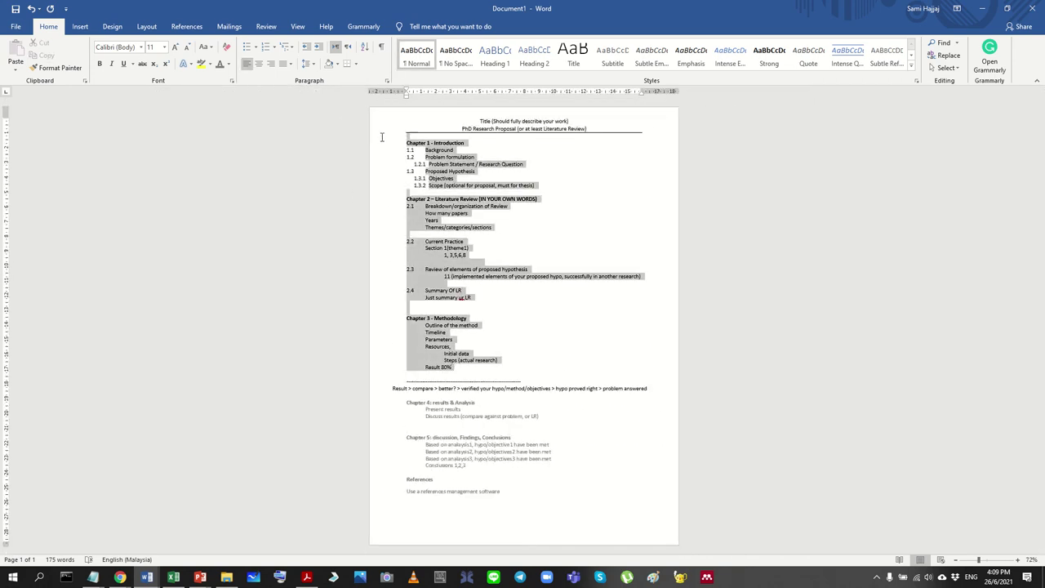
click(229, 66)
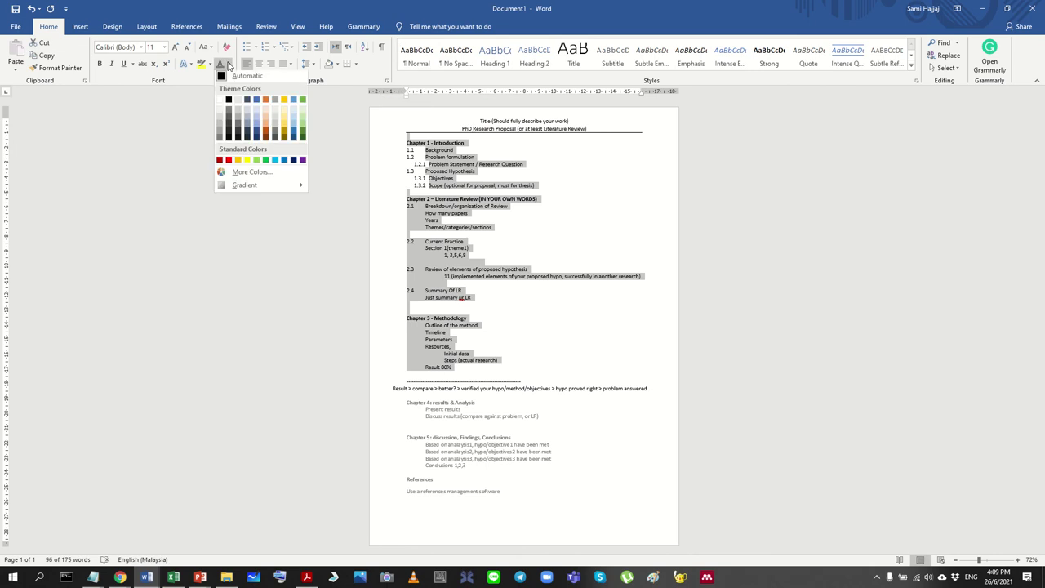
click(256, 106)
click(646, 340)
ctrl+scroll(607, 355, up, 2)
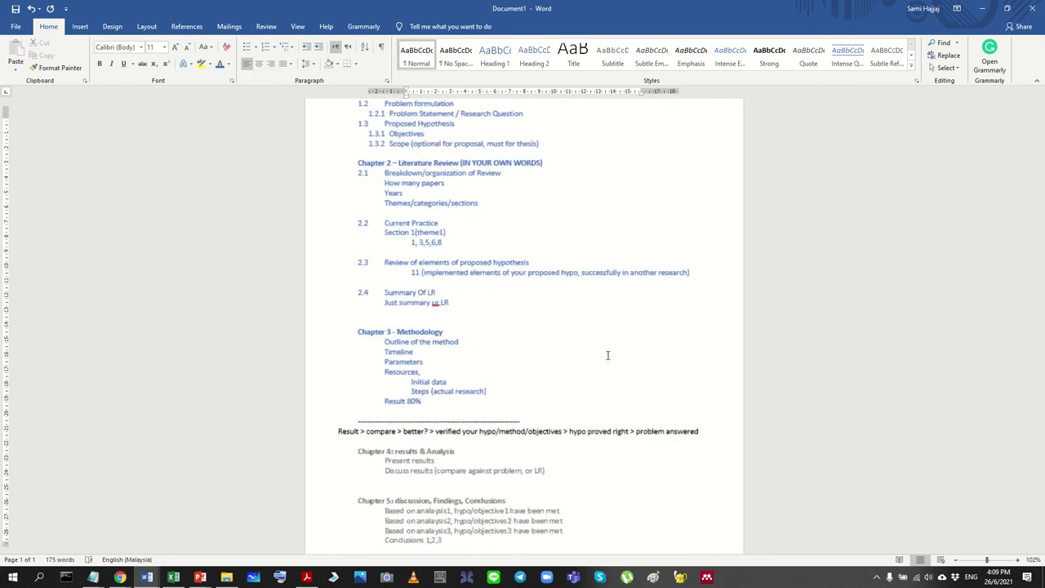
scroll(608, 355, up, 2)
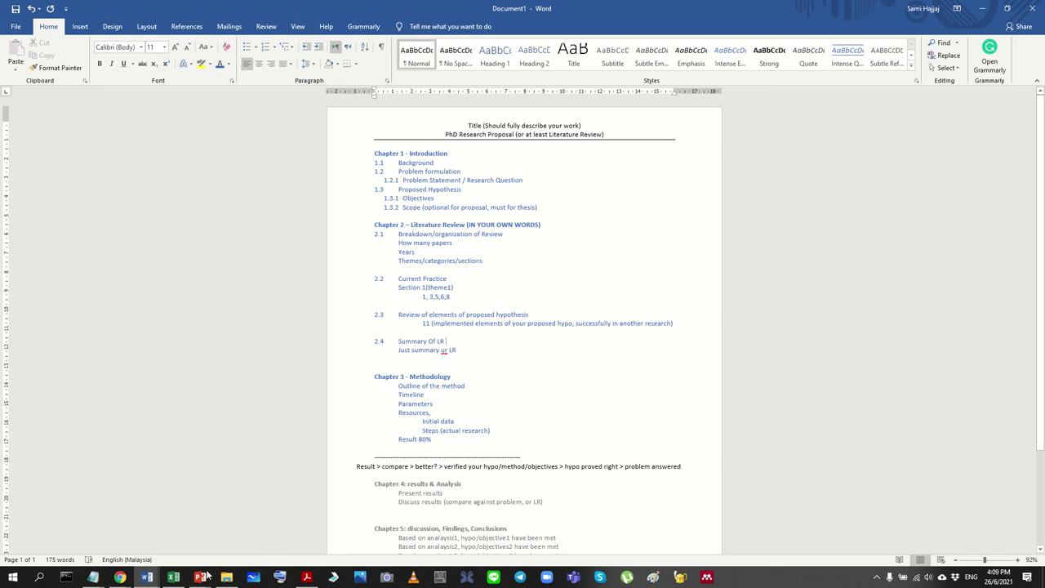
Step: Switch to the PhD MileStones workbook in Excel and go over the gap options and the PhD research items on the LR Analysis sheet
click(173, 577)
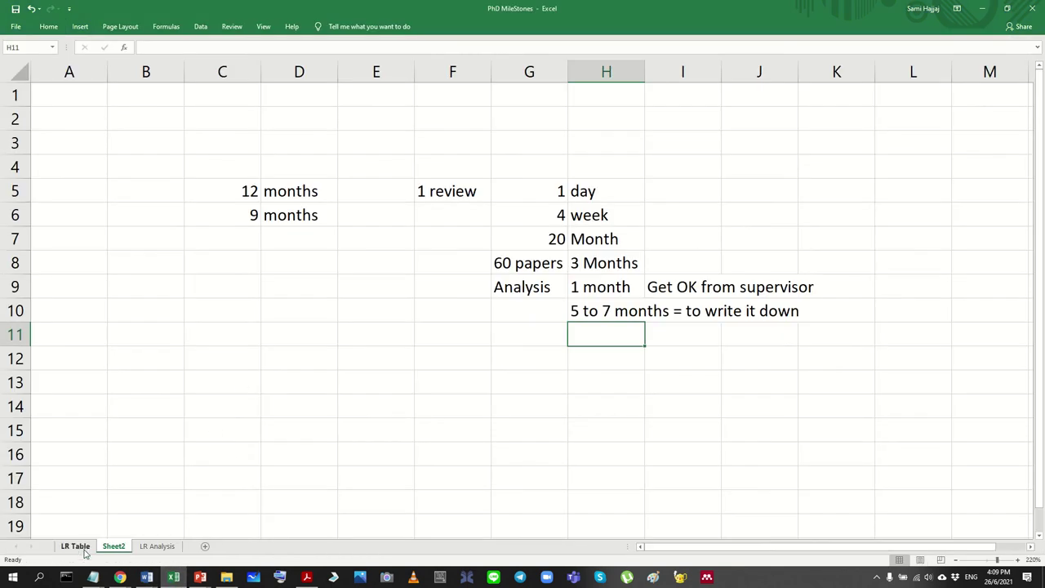
click(75, 547)
click(157, 546)
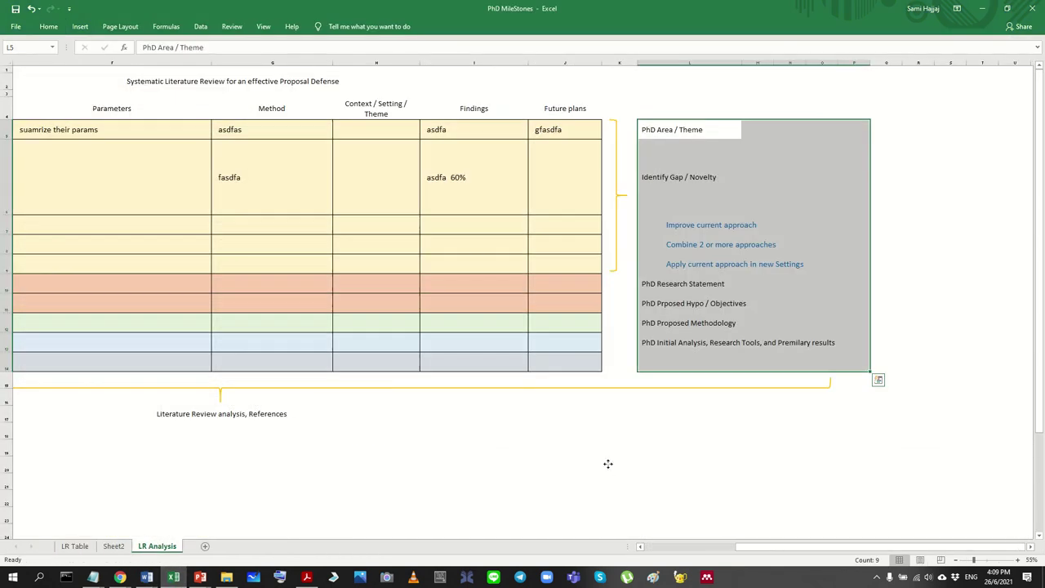
click(511, 260)
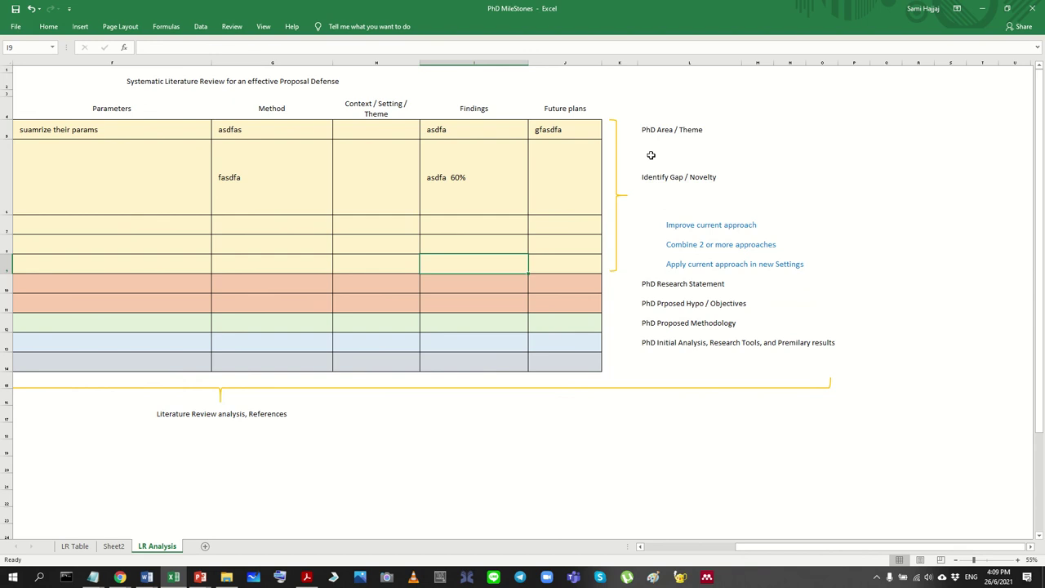
click(650, 155)
click(668, 230)
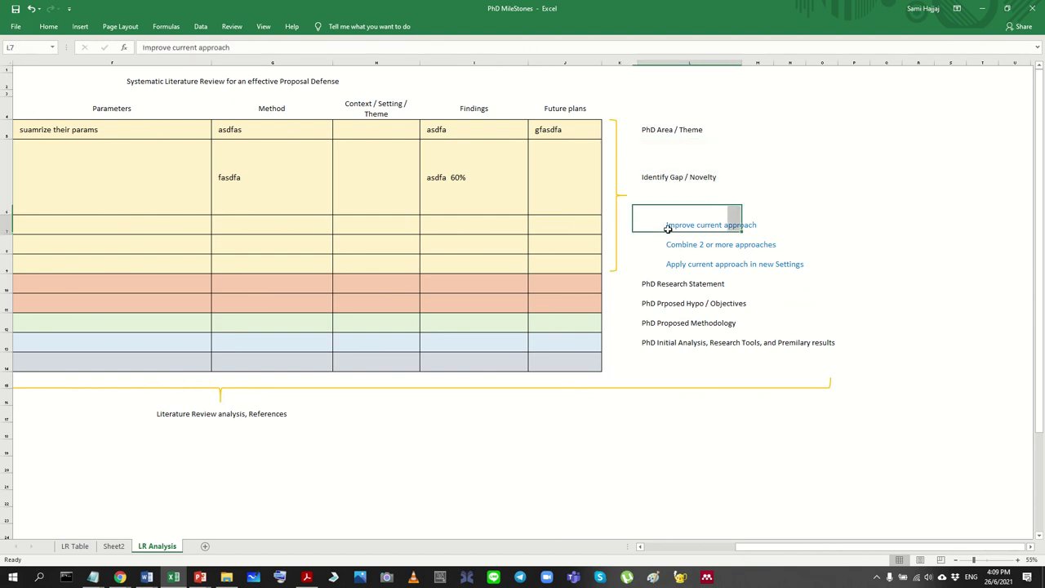
drag(668, 229, 801, 225)
drag(655, 241, 785, 238)
drag(653, 264, 793, 264)
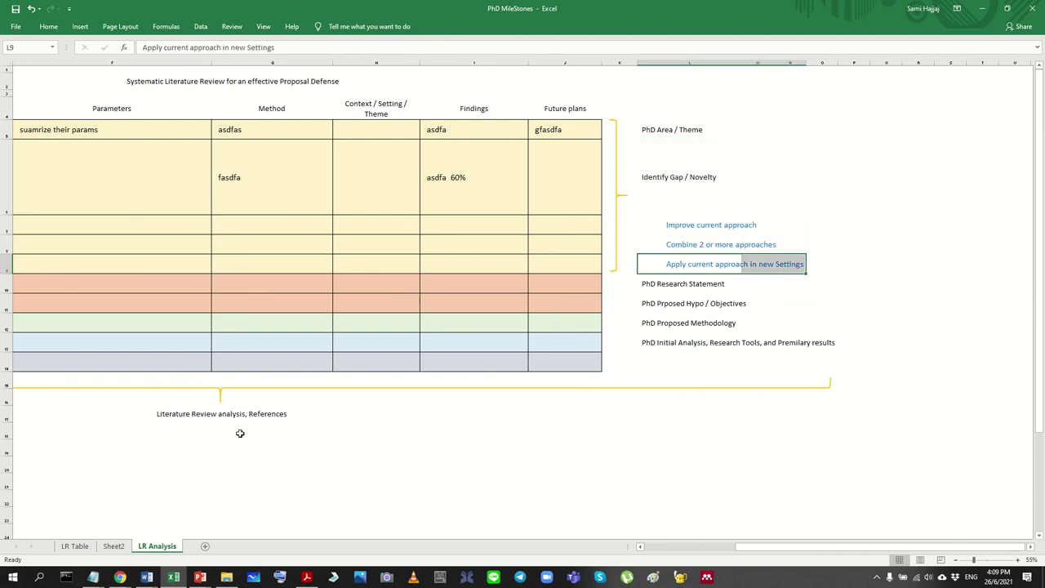
drag(648, 281, 868, 345)
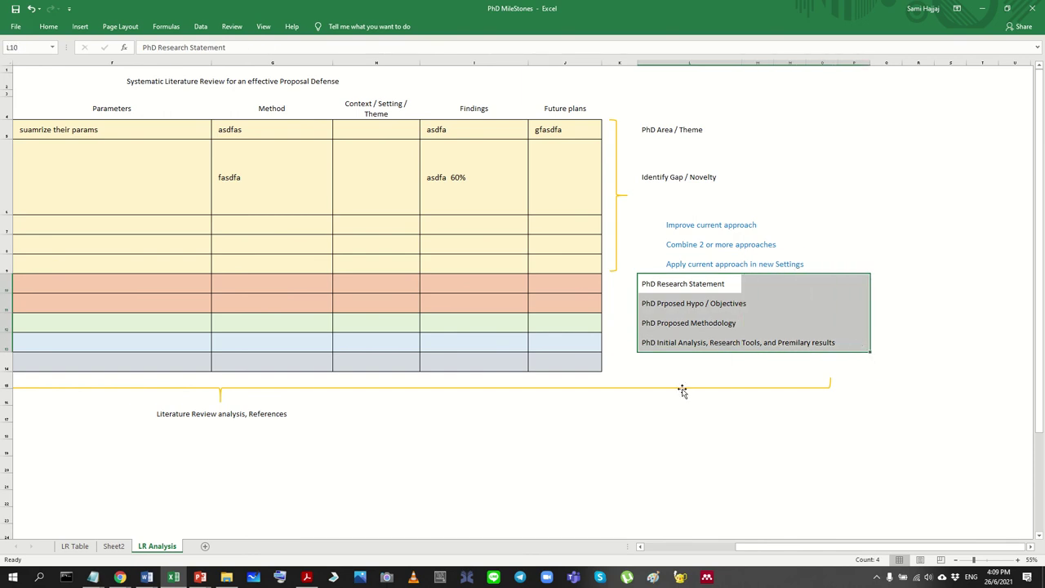
click(683, 391)
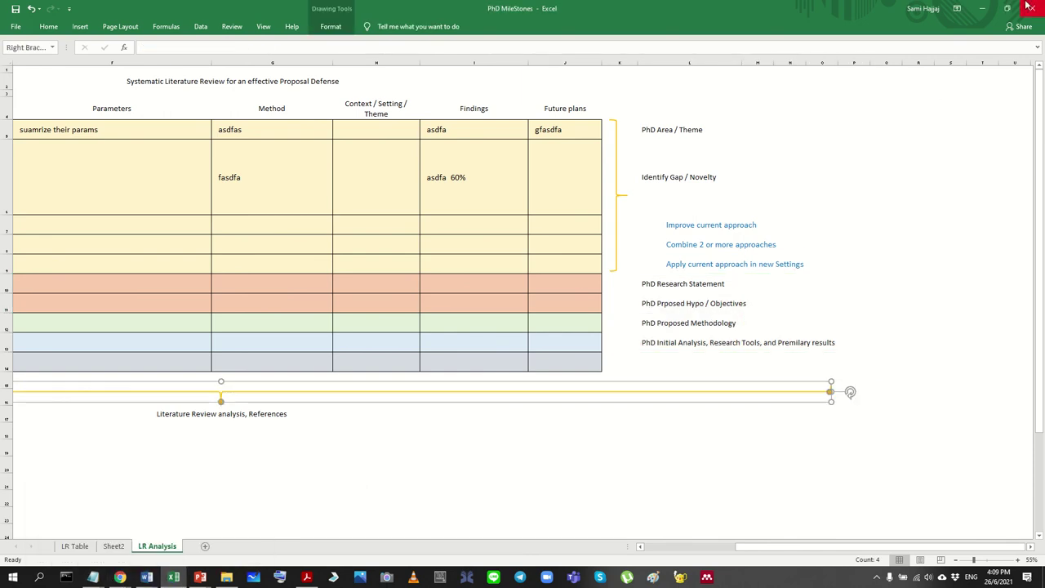
click(983, 8)
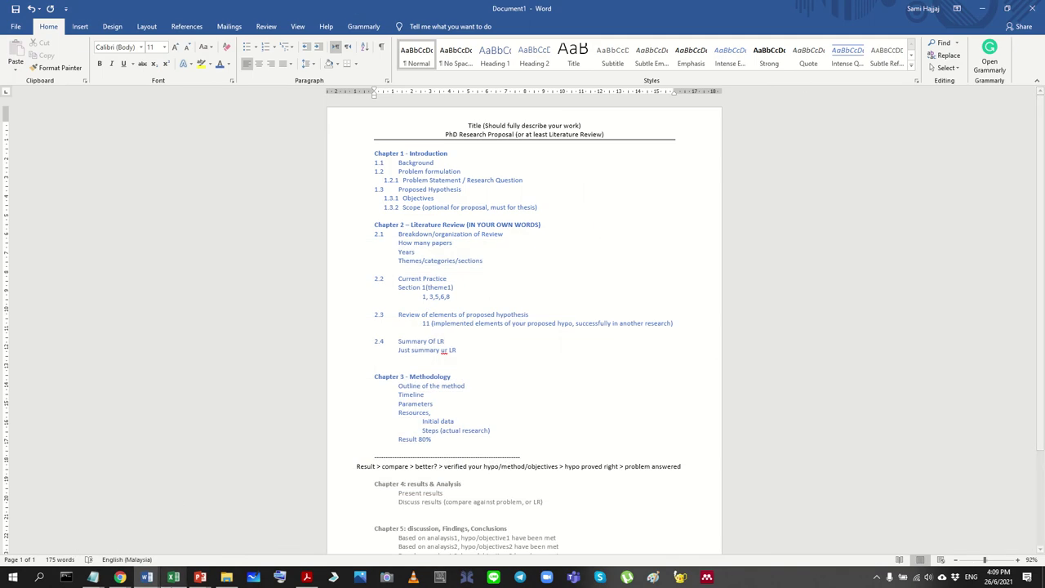
Step: On Sheet2 in Excel, replace the writing-time note below Analysis with Intro in G10 and 2 in H10
click(173, 578)
click(113, 546)
click(610, 309)
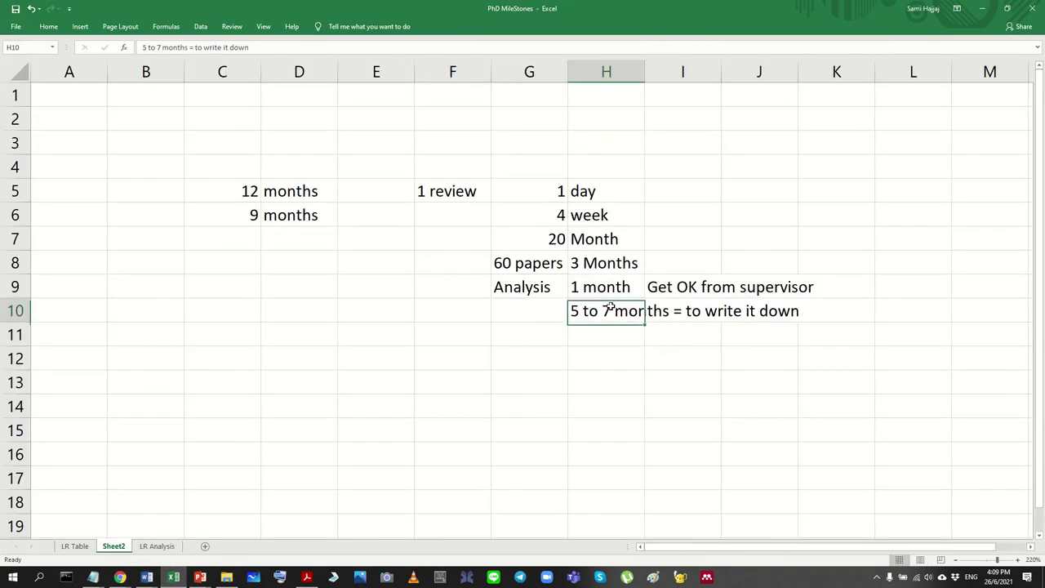
key(Left)
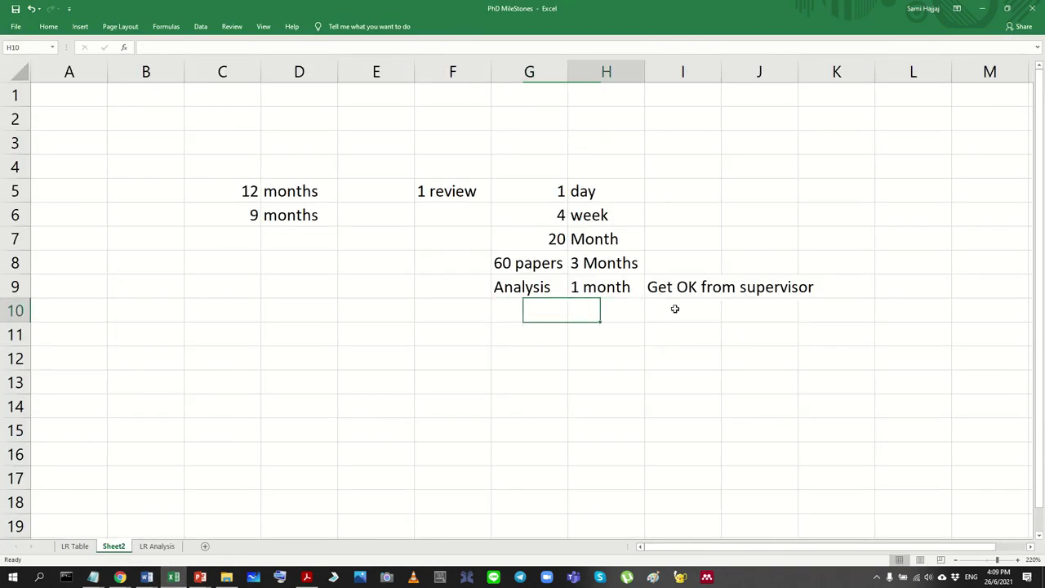
key(Right)
key(Left)
key(Right)
key(Left)
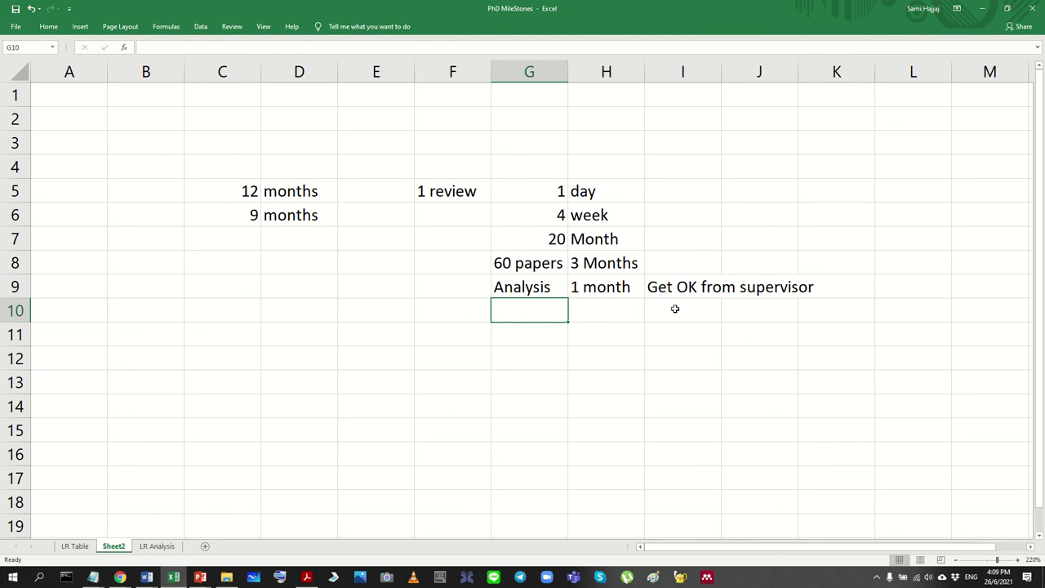
text(Intro)
key(Right)
text(1)
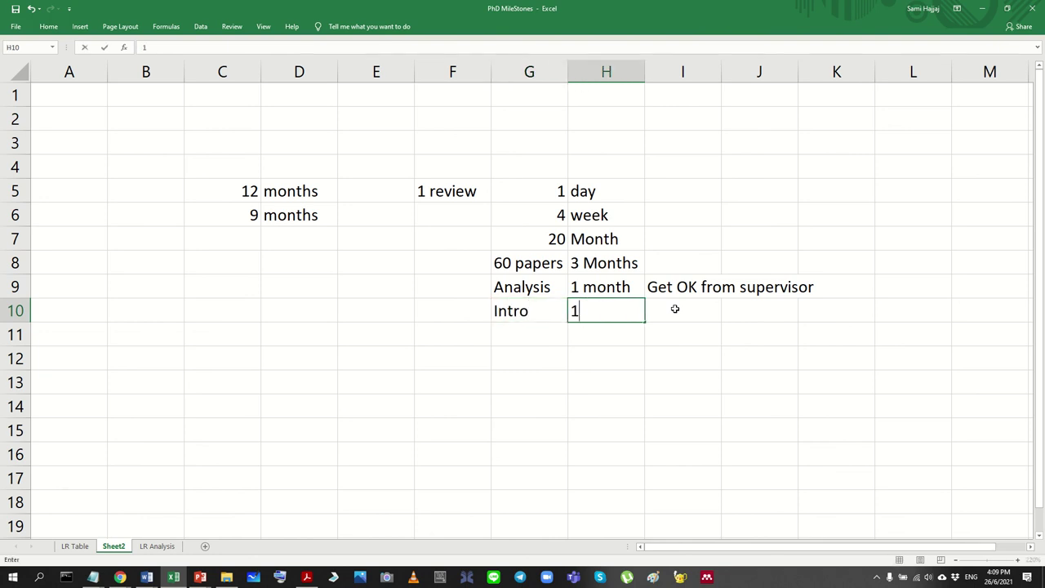
text(2)
key(Return)
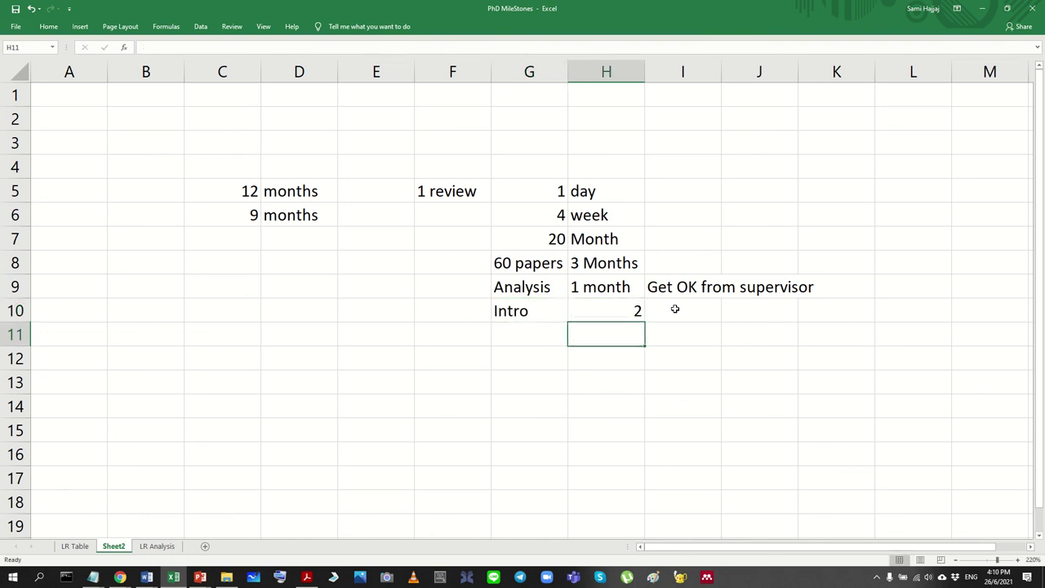
Step: Add an LR row below Intro, with LR in G11 and 1 in H11
key(Left)
text(LR)
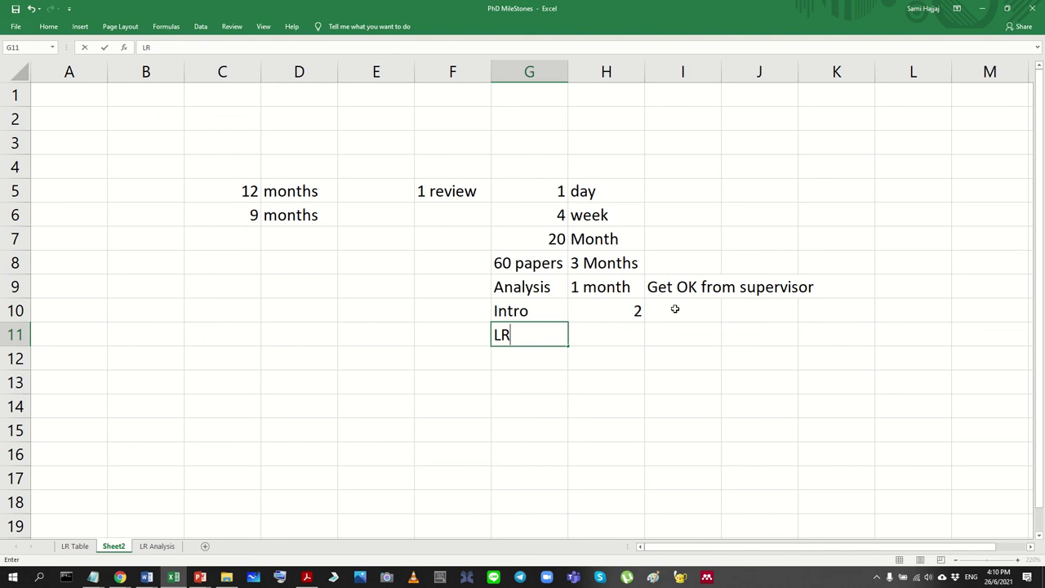
key(Return)
key(Up)
key(Right)
text(2)
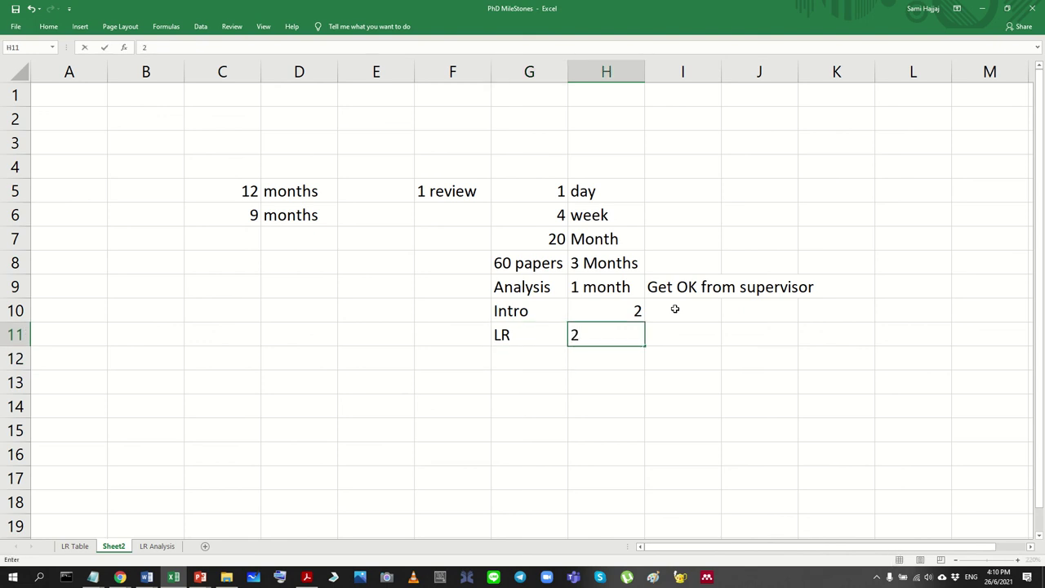
key(Return)
key(Up)
key(Right)
text(1)
key(Return)
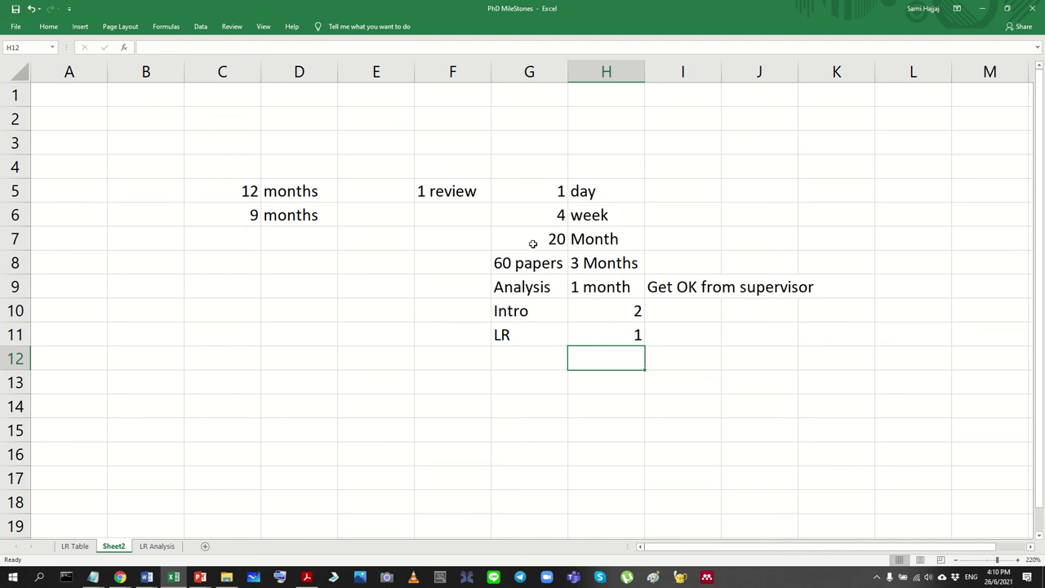
Step: Highlight the 60 papers period and the LR row, and set the LR duration in H11 to 2
drag(514, 259, 595, 262)
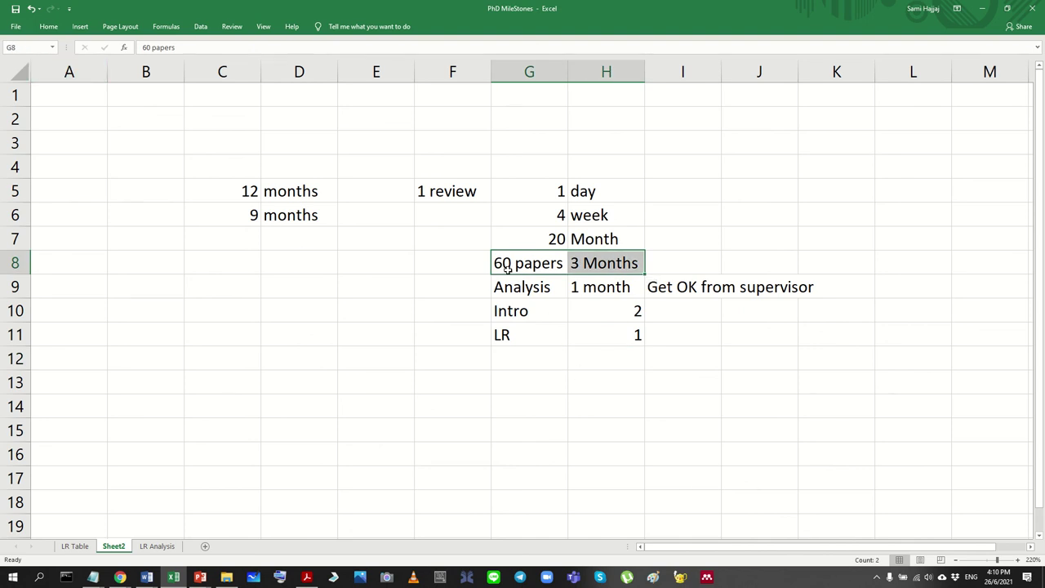
drag(621, 332, 520, 329)
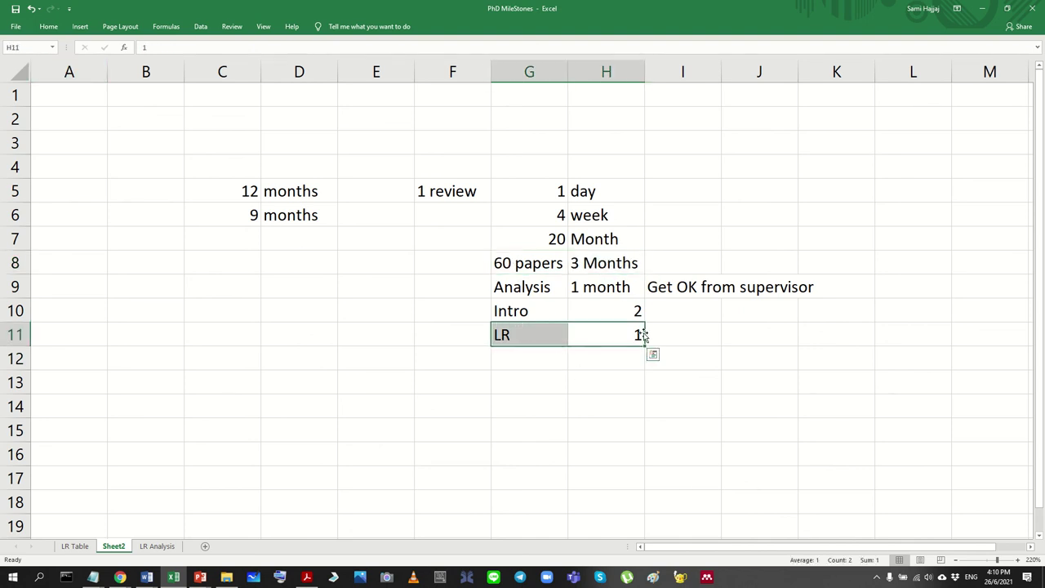
text(2)
click(610, 356)
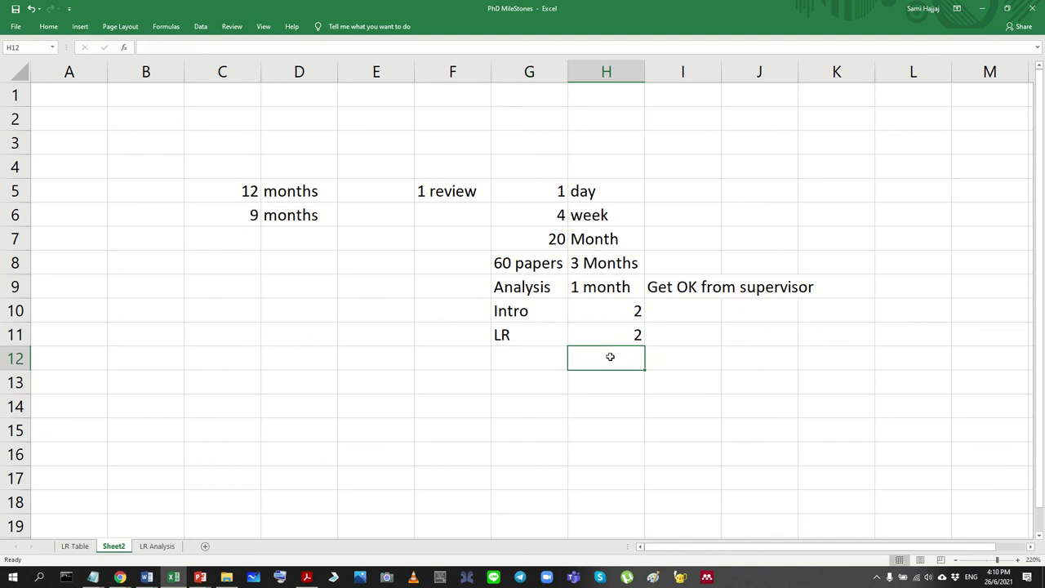
Step: Add a Method row below LR, with Method in G12 and 1 in H12
click(504, 357)
text(3)
key(BackSpace)
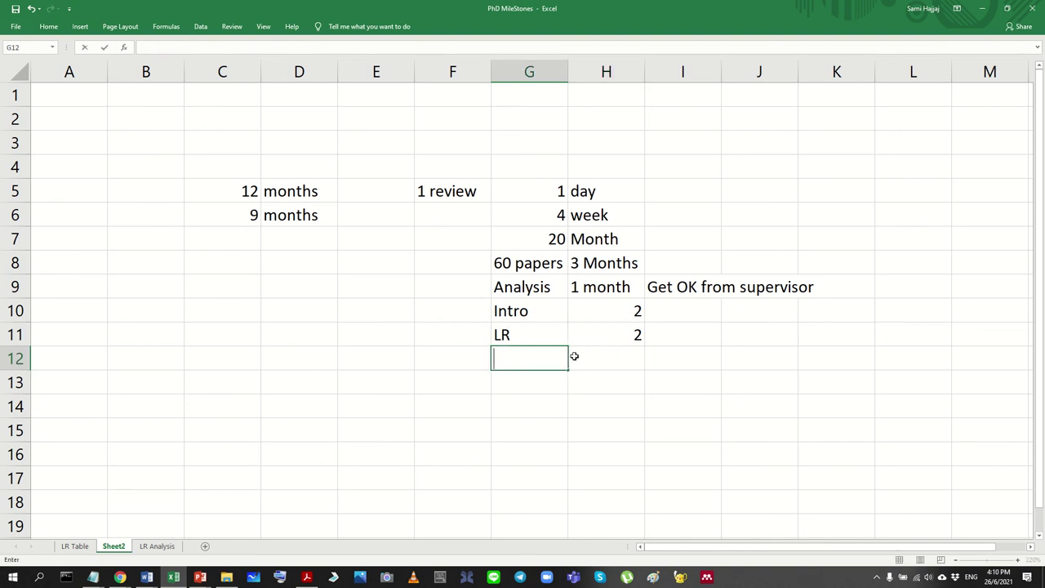
text(N)
key(BackSpace)
text(m)
key(BackSpace)
text(MN)
key(BackSpace)
text(eto)
key(BackSpace)
text(hod)
key(Return)
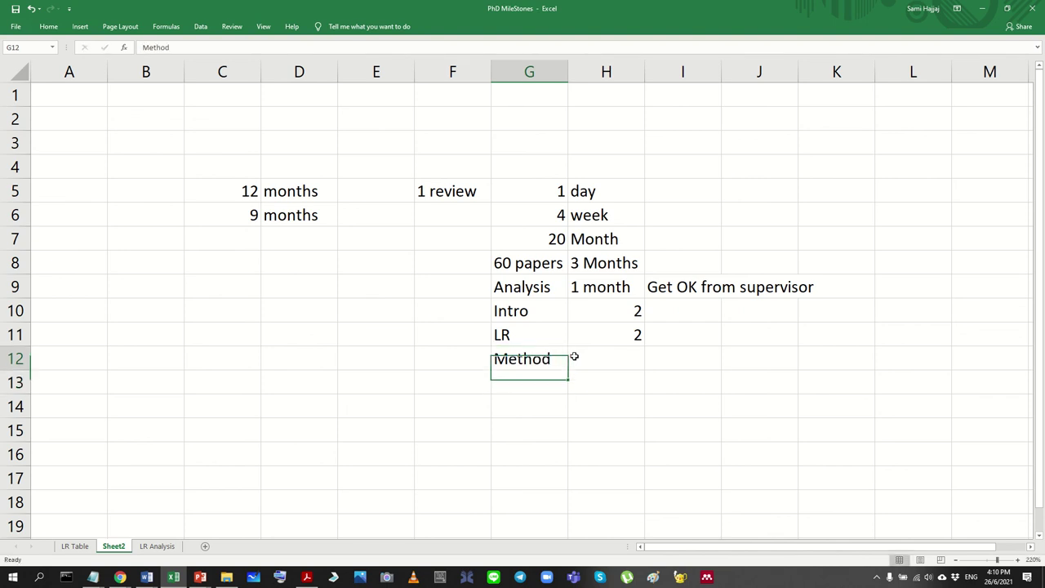
click(574, 357)
text(1)
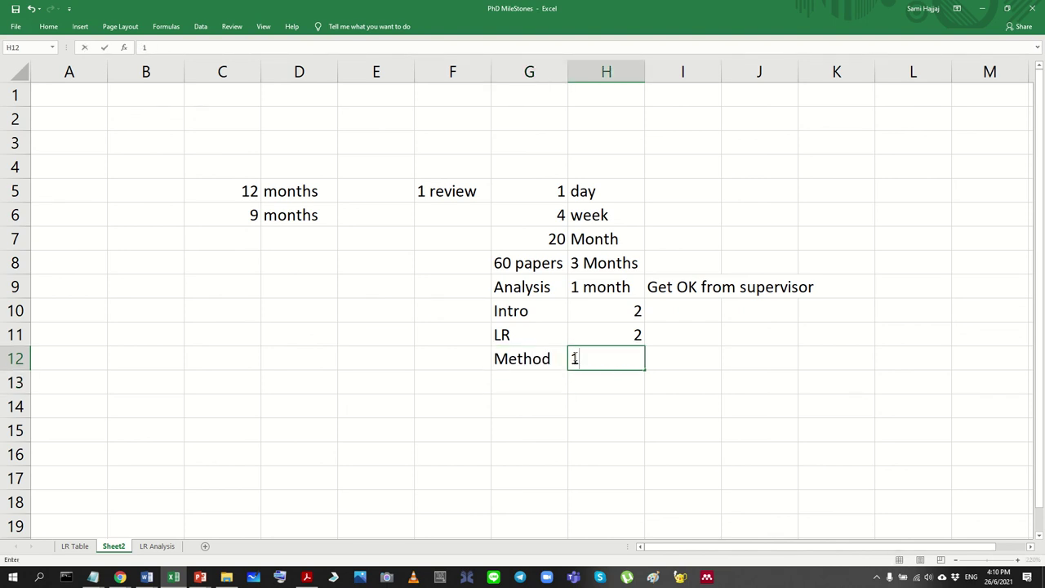
key(Return)
click(574, 357)
Step: Switch to the Word outline and go over the Chapter 3 items, from the method outline and timeline to the initial data and research steps
click(147, 576)
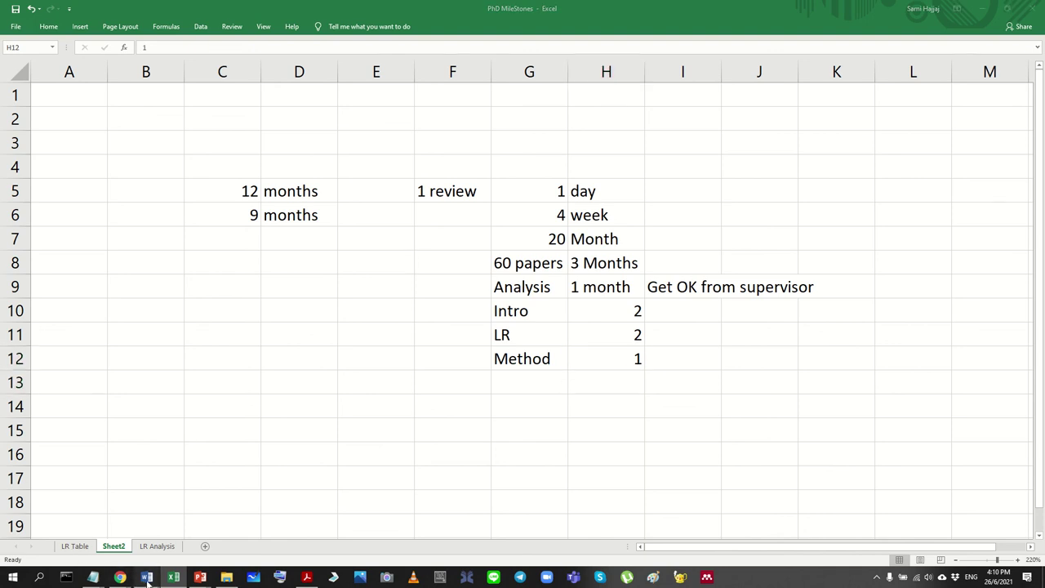
click(89, 531)
scroll(471, 417, up, 8)
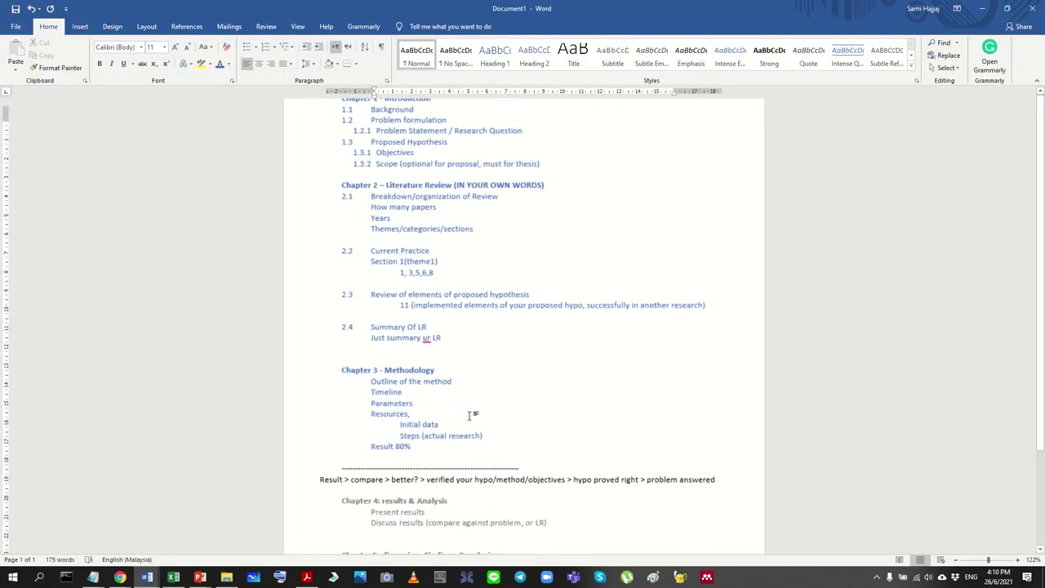
drag(395, 434, 186, 375)
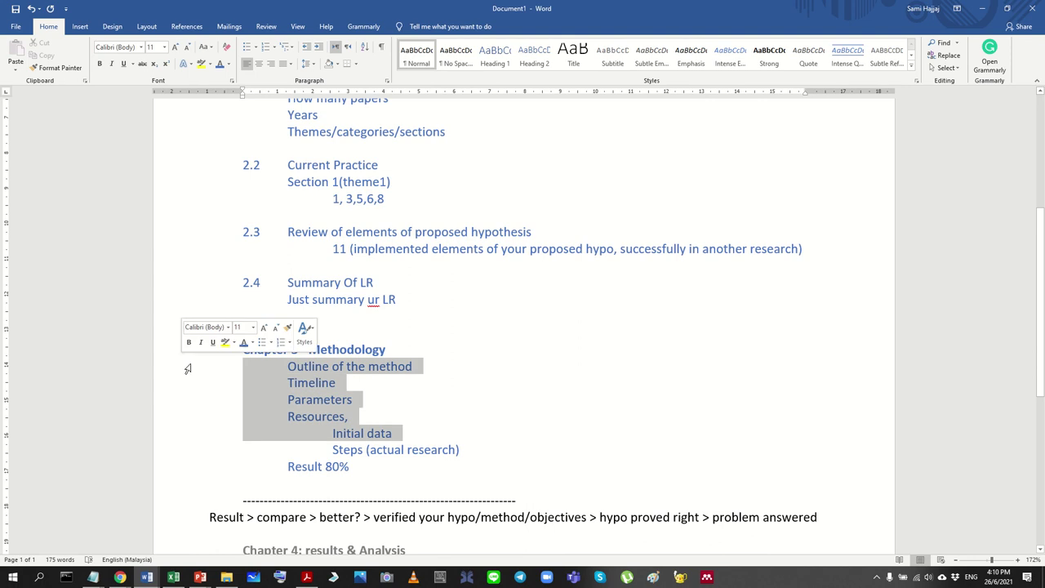
click(512, 440)
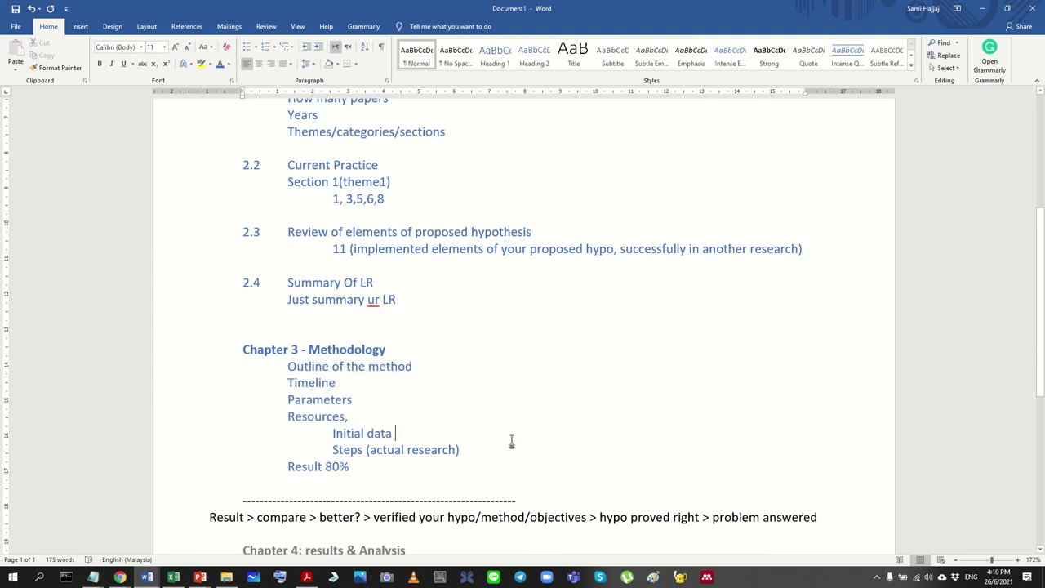
drag(457, 363, 185, 350)
click(288, 383)
drag(287, 383, 370, 413)
click(469, 451)
drag(467, 454, 256, 434)
click(269, 449)
double_click(383, 434)
drag(384, 434, 335, 434)
Step: Change the font colour of the Steps (actual research) and Result 80% lines in Chapter 3 to black
drag(356, 467, 249, 447)
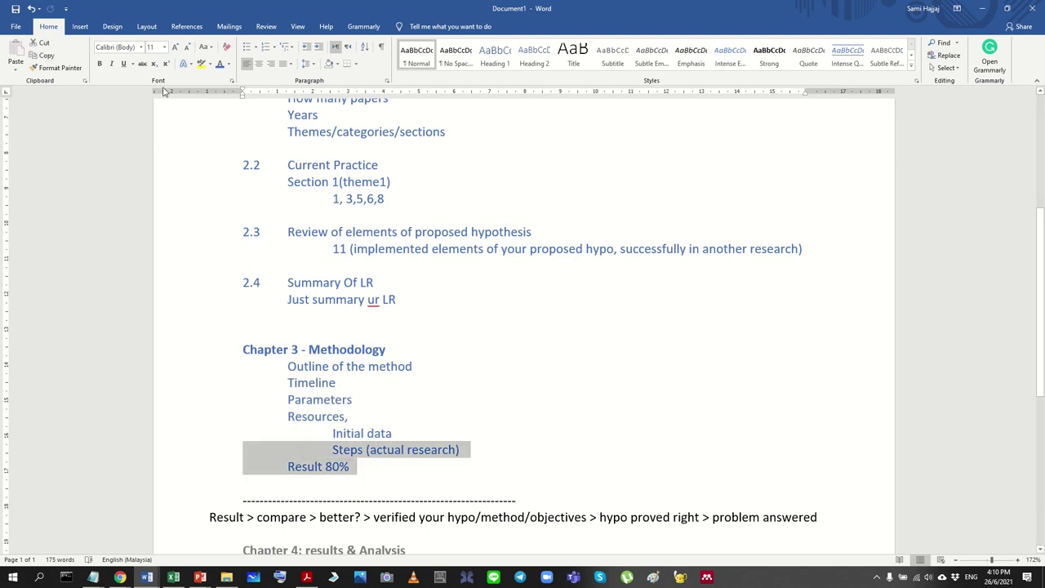
click(229, 64)
click(222, 79)
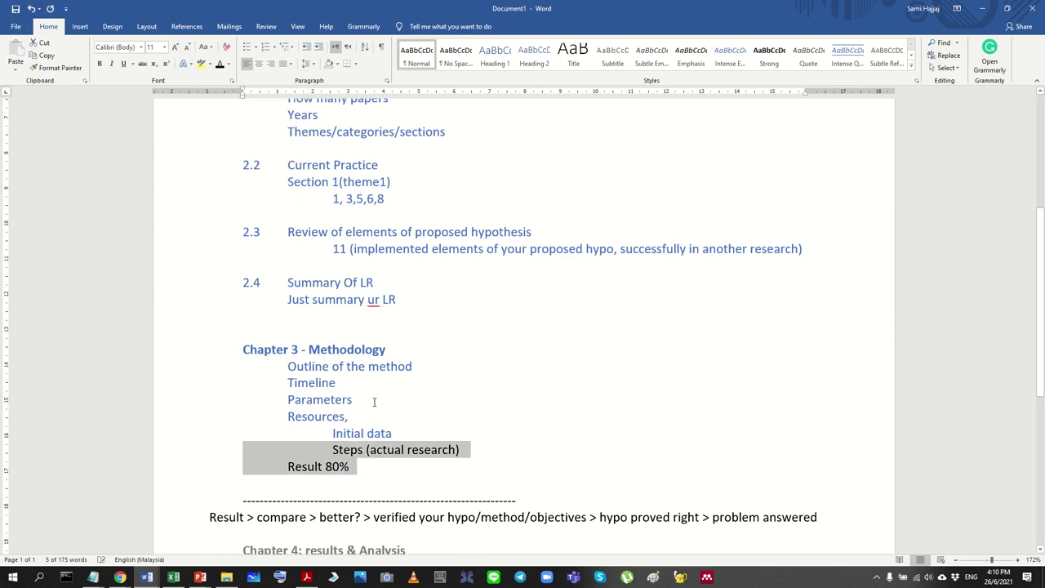
Step: Move the dashed separator line from below Result 80% to directly below the Initial data line
click(446, 496)
click(188, 503)
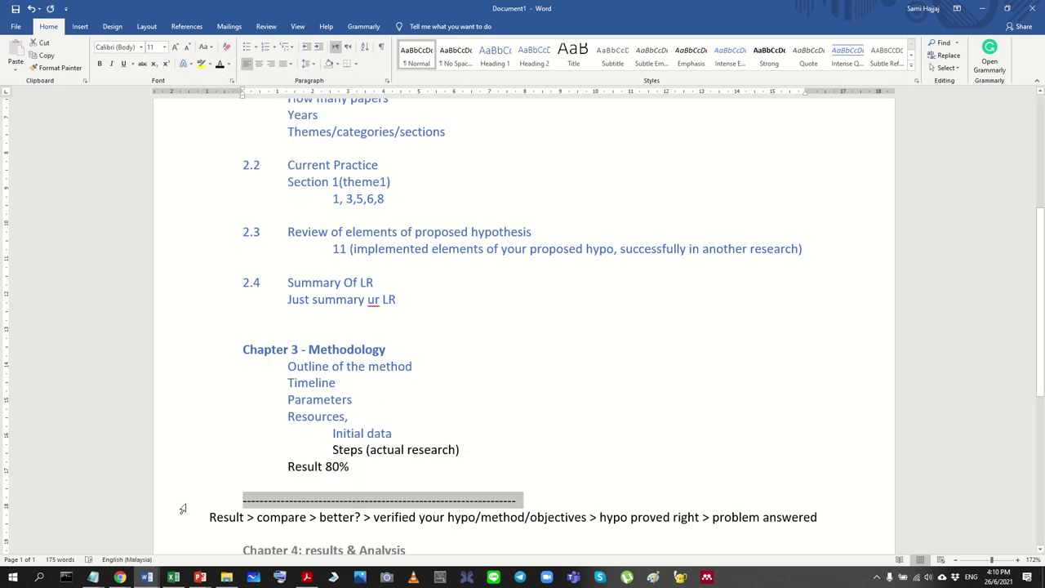
key(Delete)
click(186, 455)
key(Left)
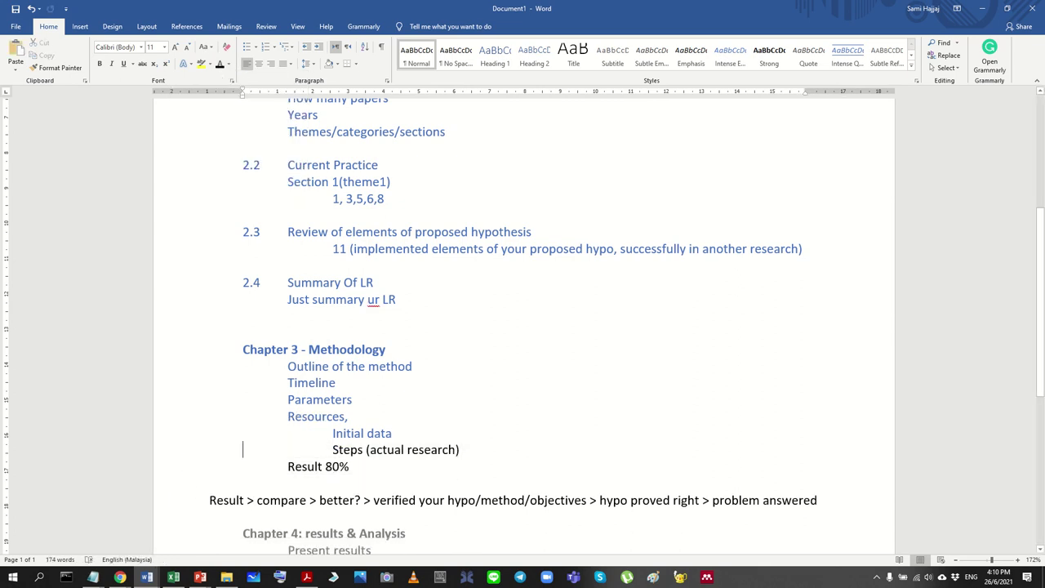
key(Return)
key(Return)
key(ctrl+v)
key(BackSpace)
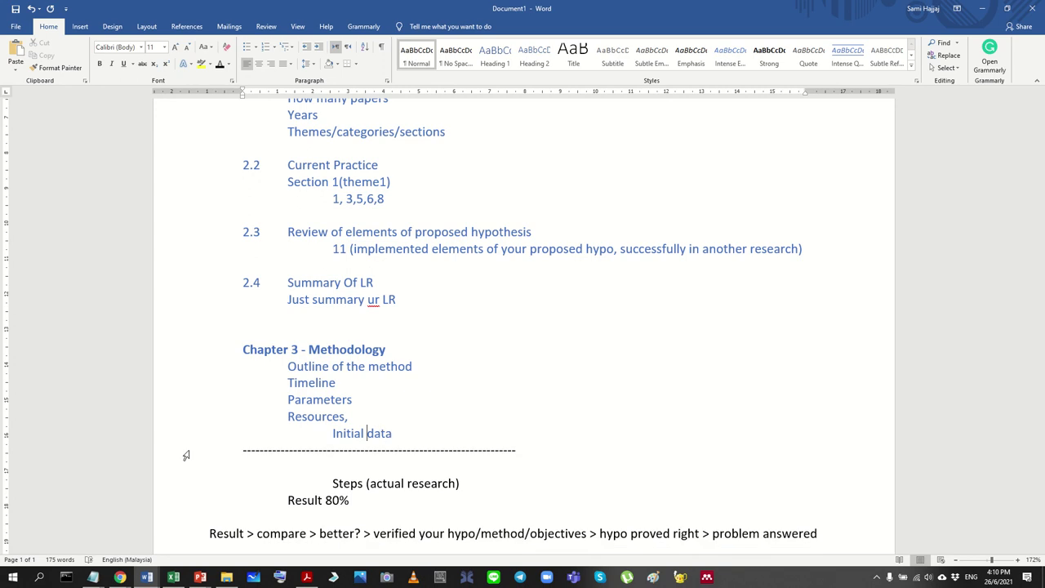
Step: Reword the Initial data line under Resources as "Initial & analysis and data (optional)"
text(*&)
key(BackSpace)
key(BackSpace)
text(*&)
key(BackSpace)
key(BackSpace)
text(& analysis )
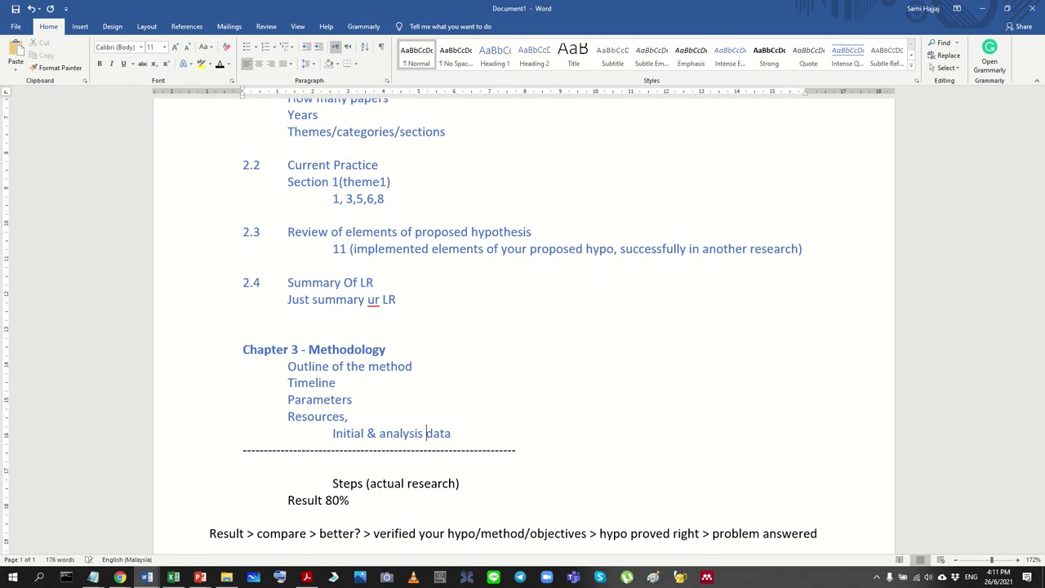
text(and )
text( (op)
key(BackSpace)
text(ptional))
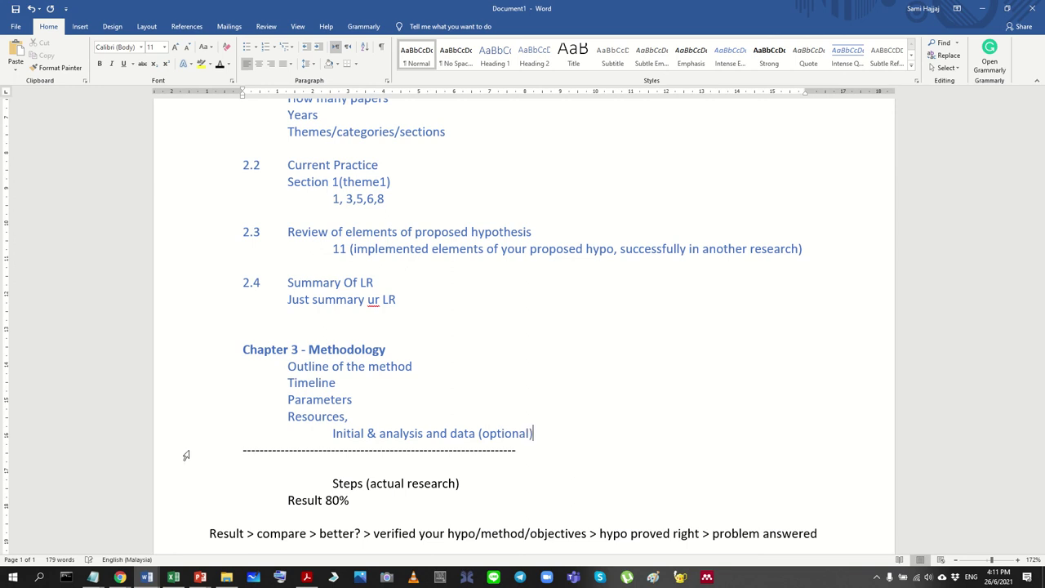
Step: Go over the Chapter 3 items from Outline of the method to Resources, and return to the Excel timeline
drag(360, 417, 215, 334)
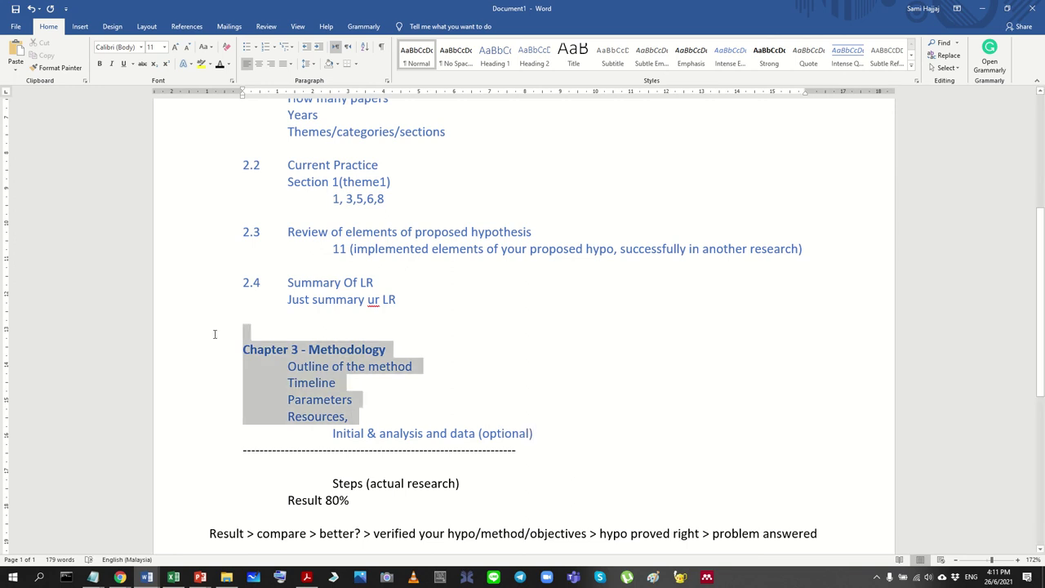
click(366, 394)
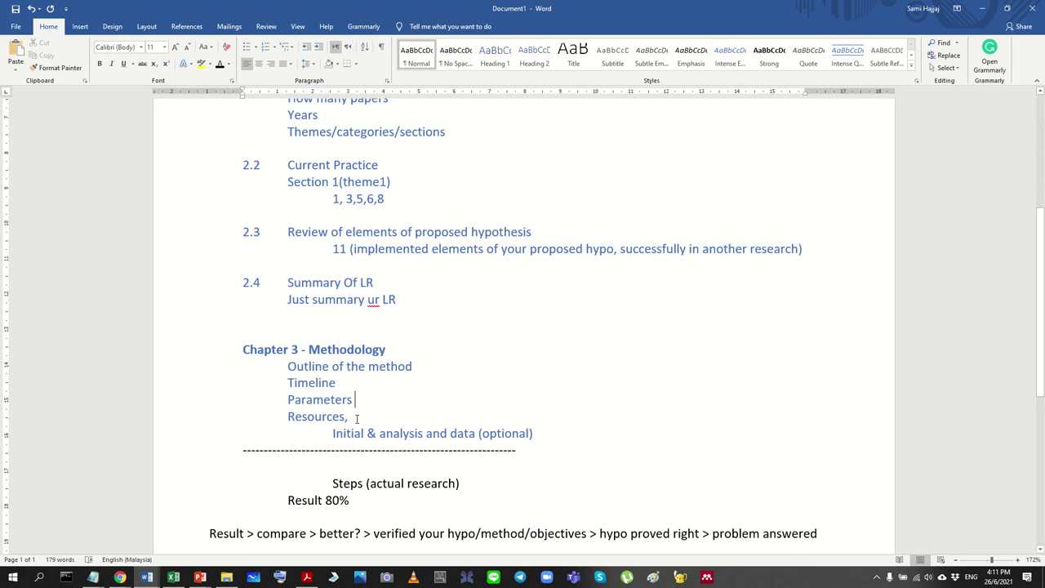
drag(351, 417, 203, 350)
click(493, 395)
click(957, 8)
click(984, 10)
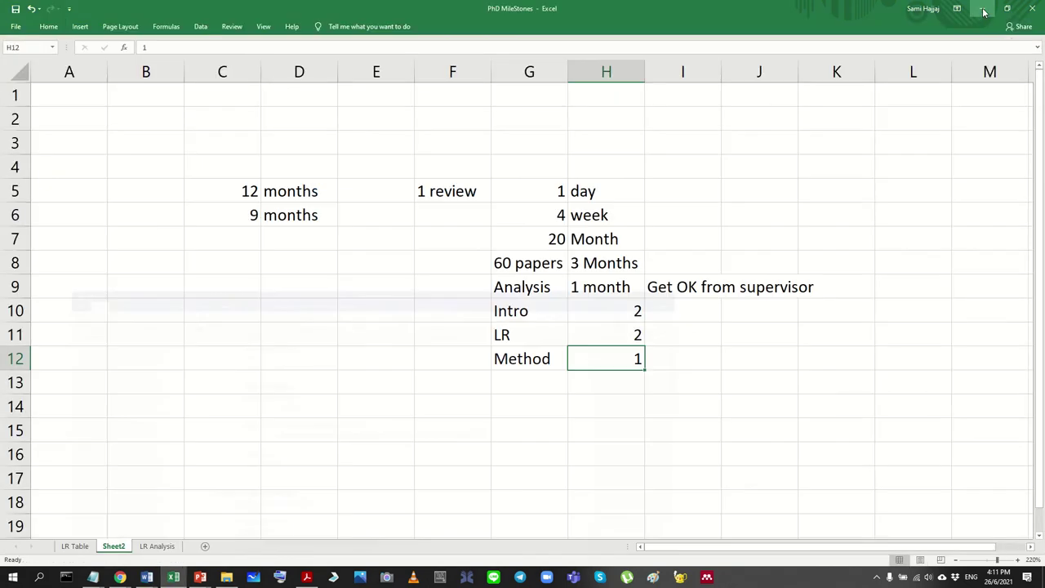
Step: Review the Sheet2 timeline rows for reading 60 papers, the analysis, and writing the Intro, LR and Method chapters
shift+click(531, 351)
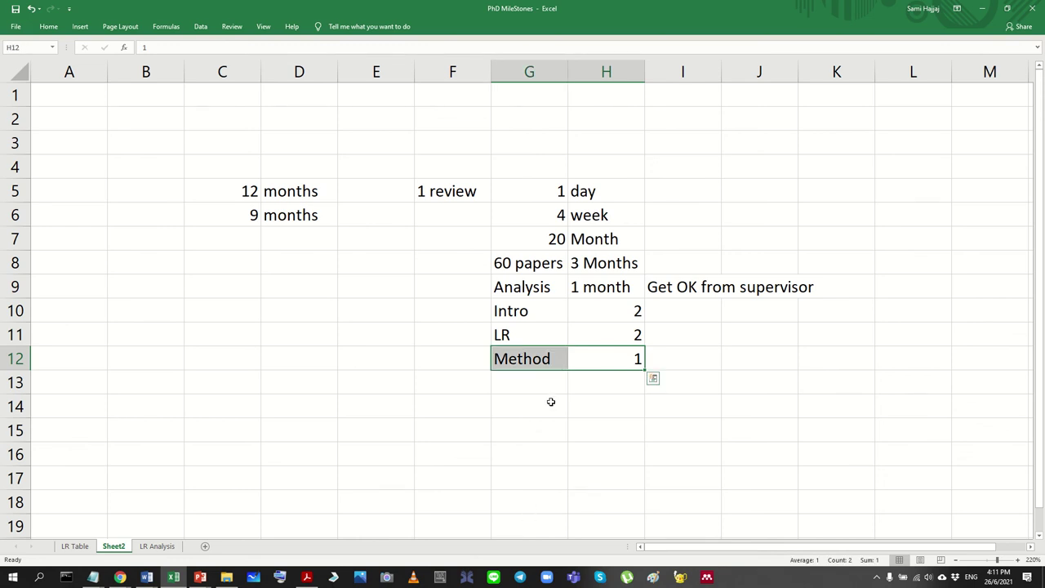
click(584, 402)
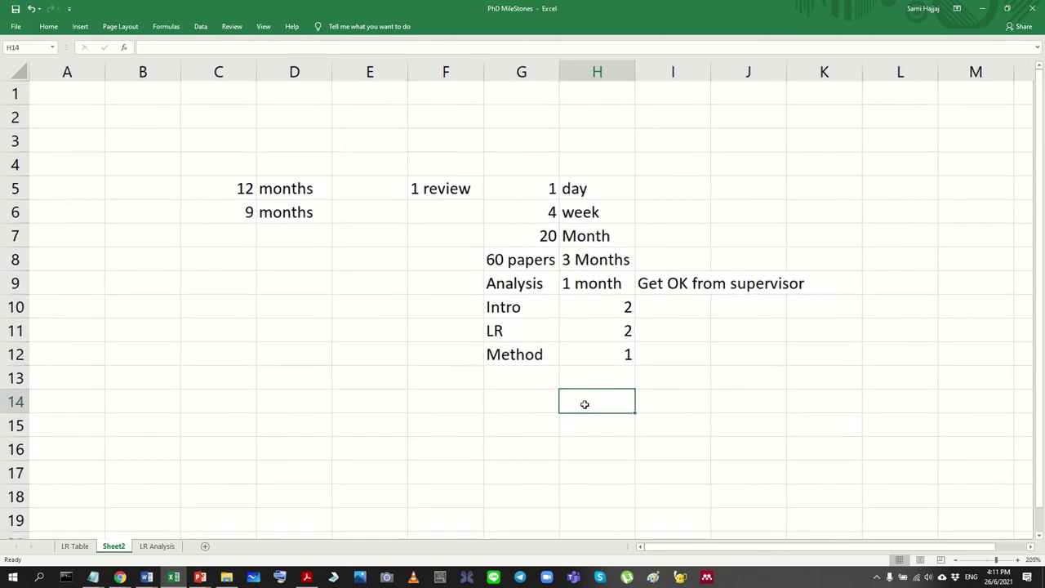
scroll(585, 405, down, 2)
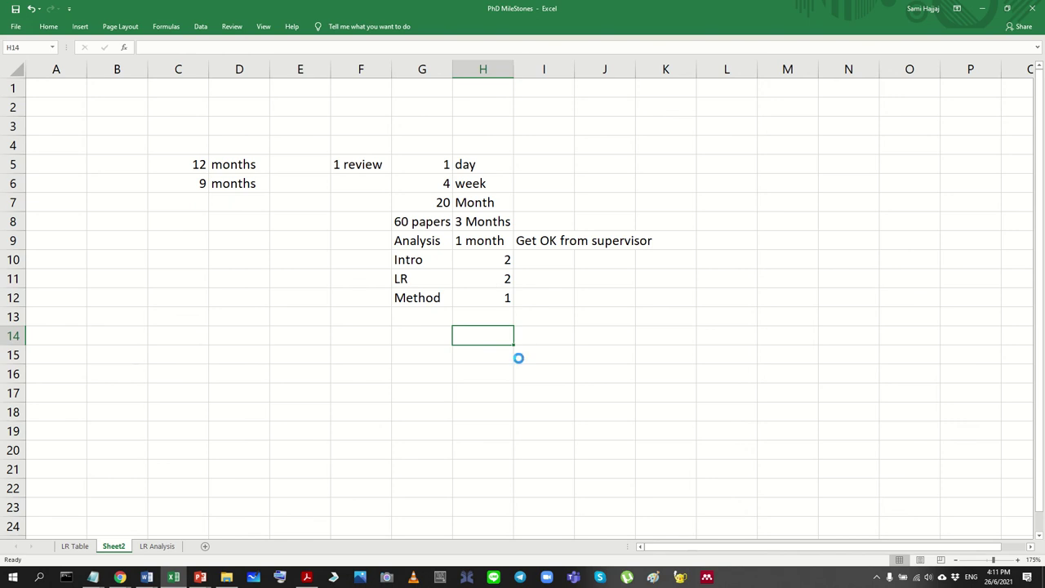
scroll(518, 358, up, 5)
drag(567, 296, 707, 287)
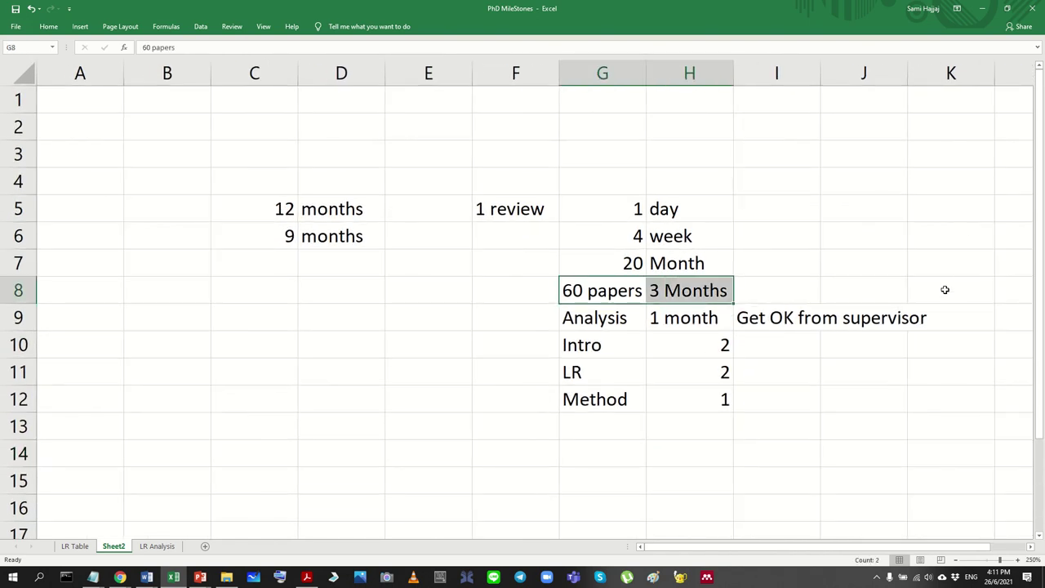
click(602, 341)
drag(575, 320, 680, 402)
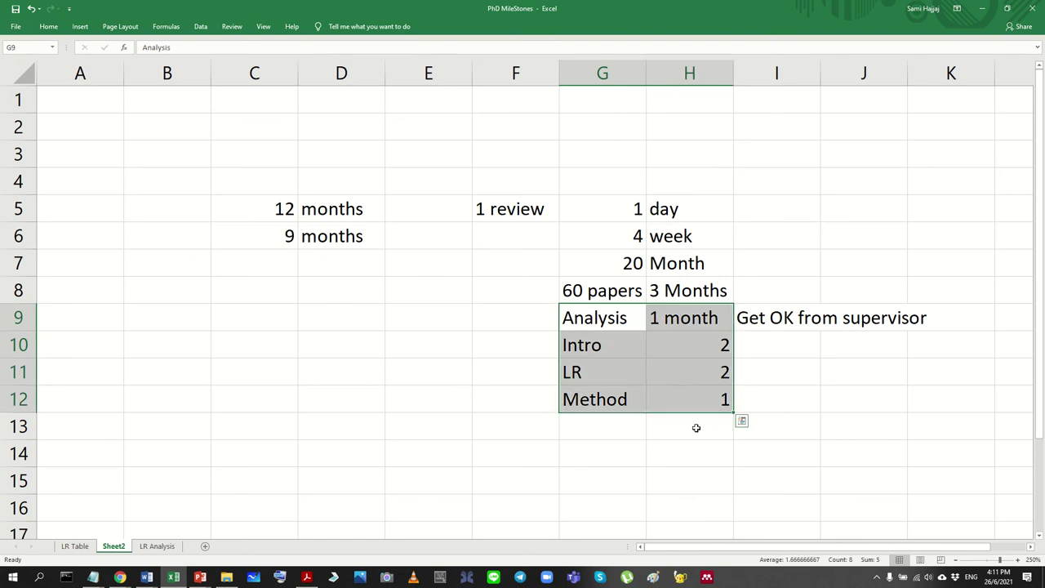
click(678, 454)
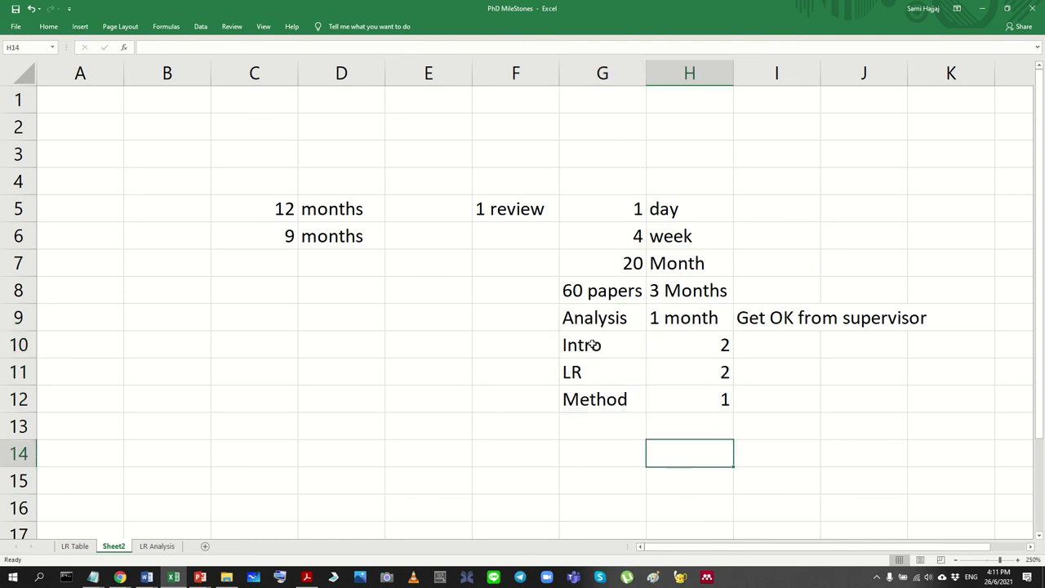
drag(593, 344, 667, 396)
click(690, 453)
Step: Switch to the Cycle document in Word and examine the Find & Download Papers stage of the diagram
click(147, 578)
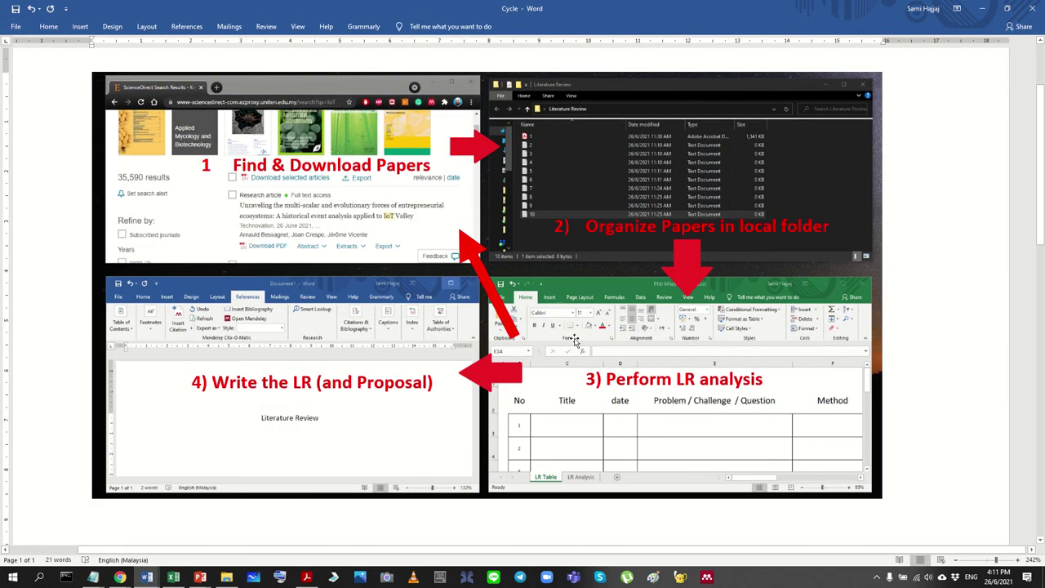
click(270, 181)
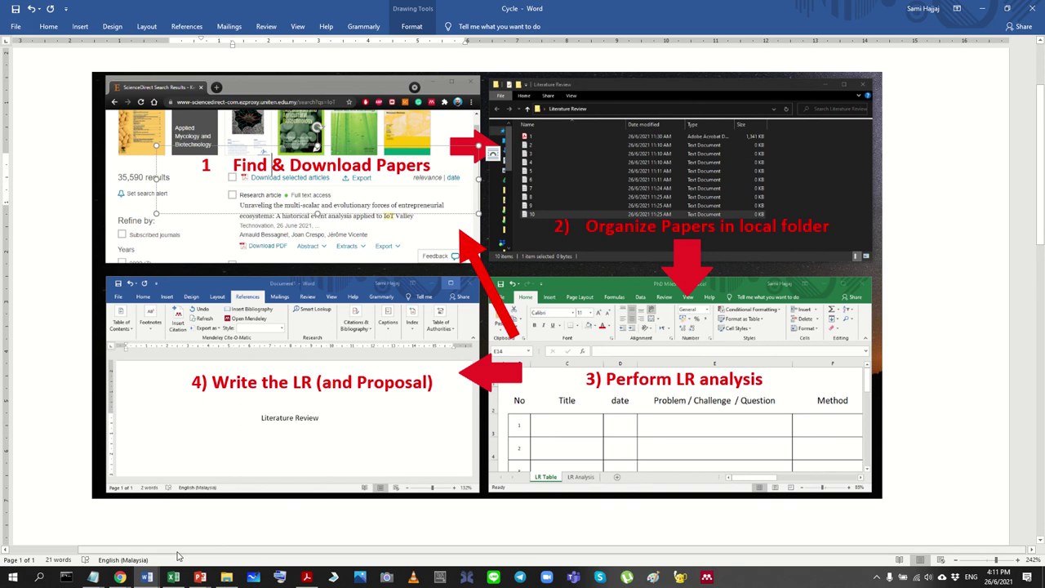
click(182, 580)
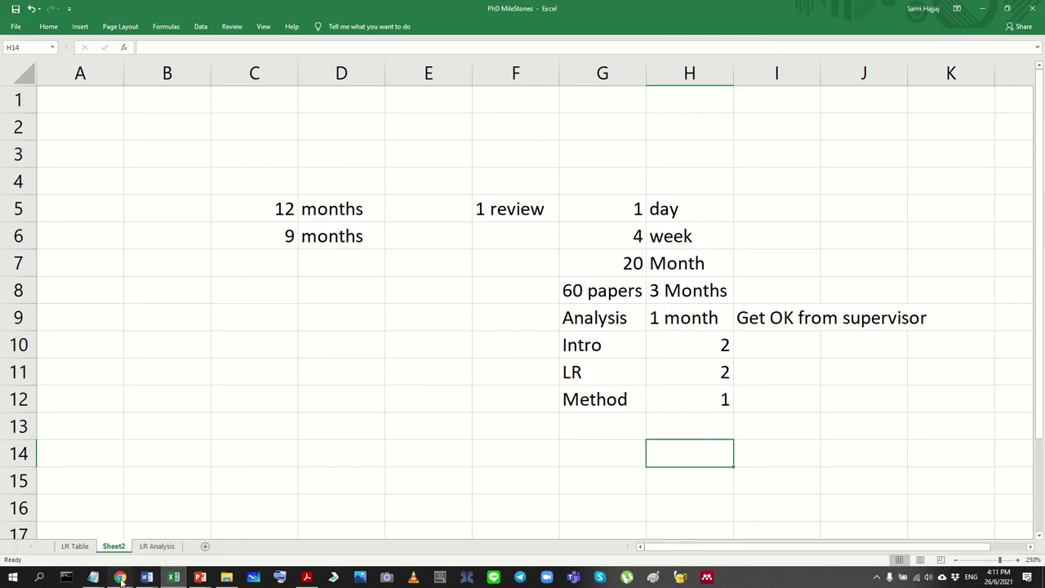
mouse_move(148, 578)
click(193, 531)
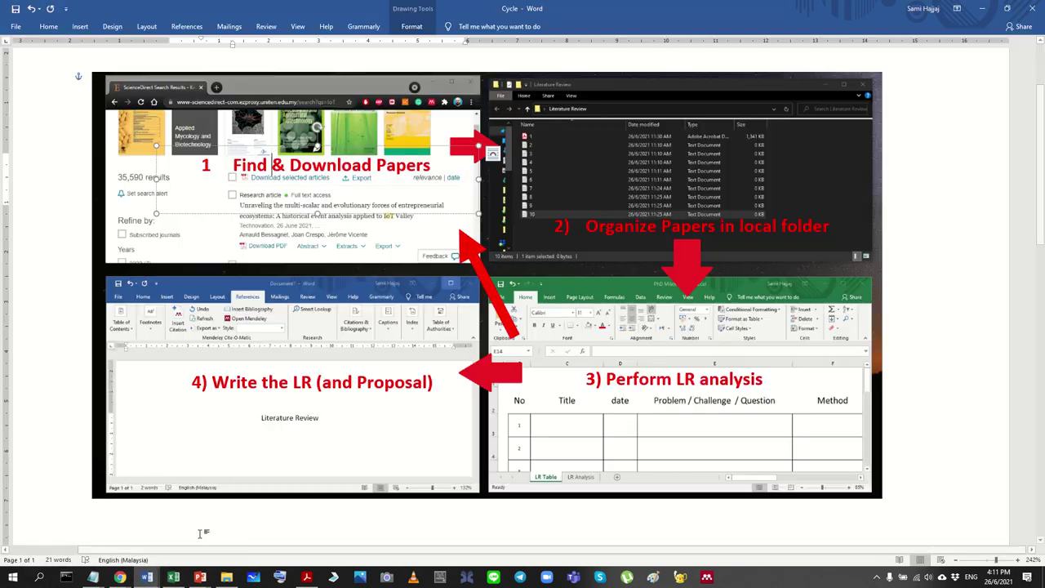
Step: Duplicate the diagonal red arrow in the cycle diagram and place the copy between the Find & Download Papers and Write the LR screenshots
click(470, 248)
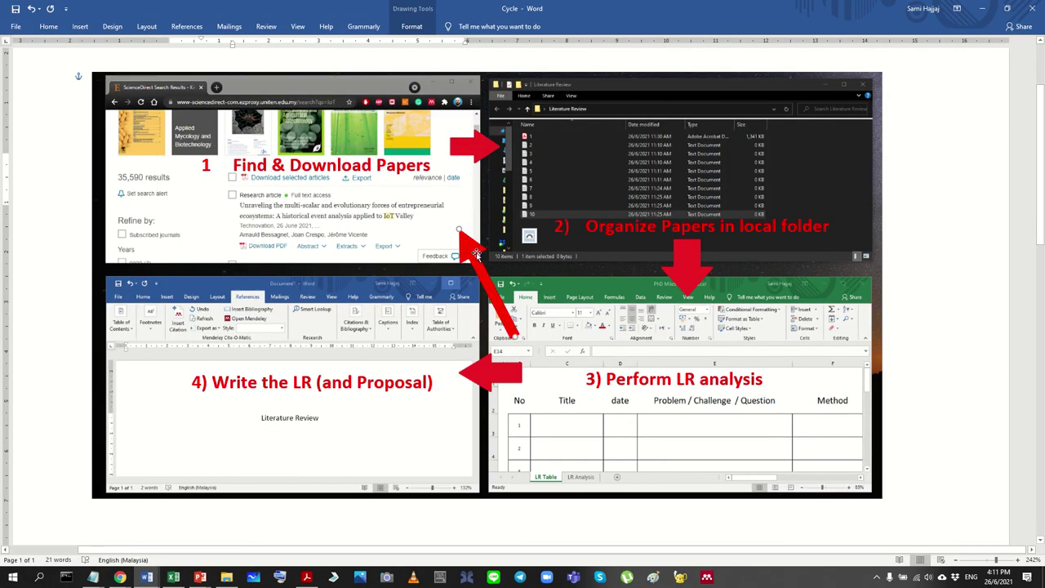
drag(468, 248, 494, 265)
key(ctrl+d)
key(Left)
key(Left)
key(Left)
key(Left)
key(Left)
key(Left)
key(Left)
key(Left)
key(Left)
key(Left)
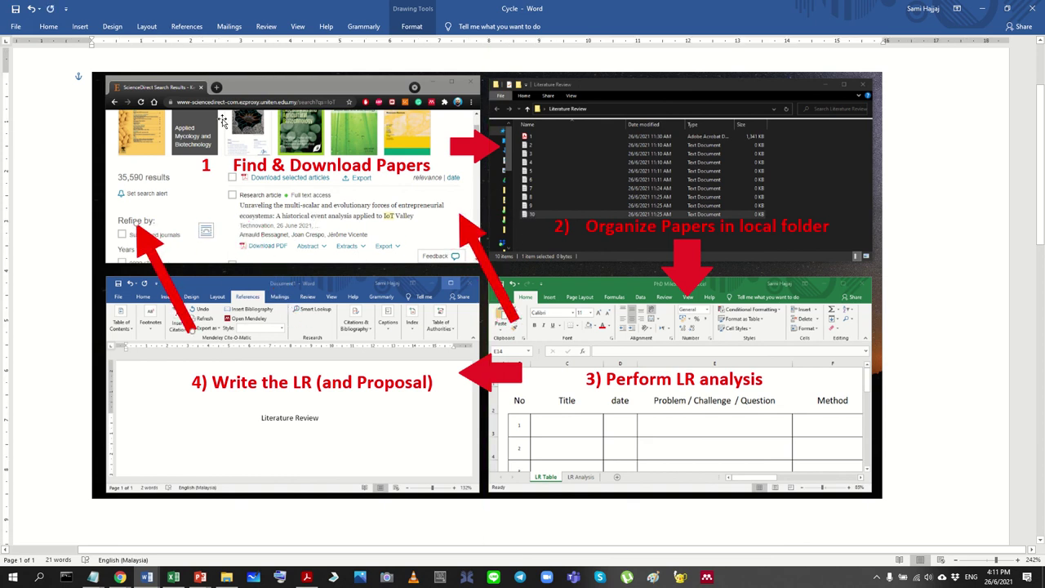
Step: Set the copied arrow's outline to black and redirect it downward from Find & Download Papers to Write the LR (and Proposal)
click(408, 26)
click(412, 55)
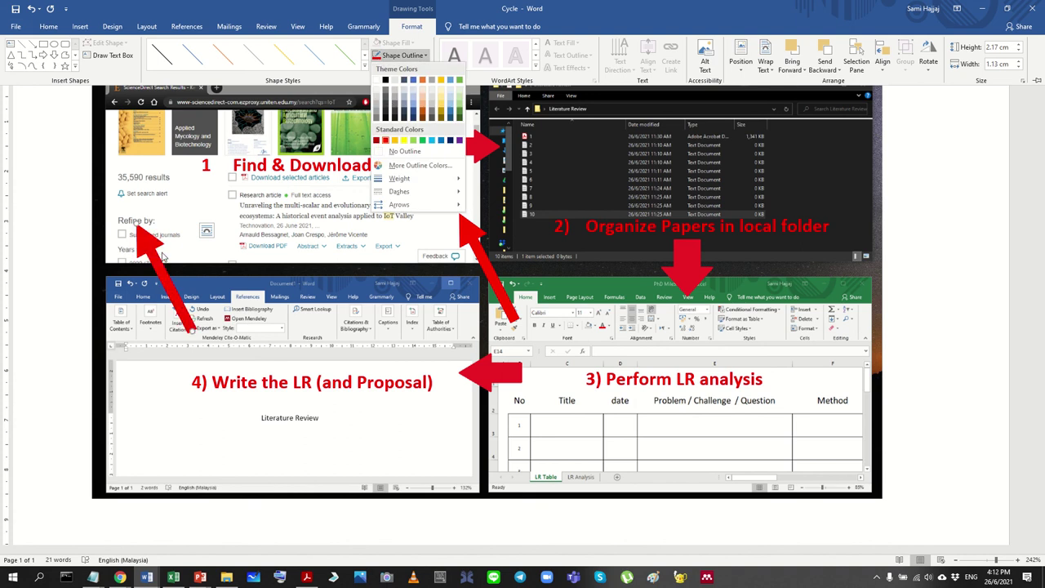
click(387, 81)
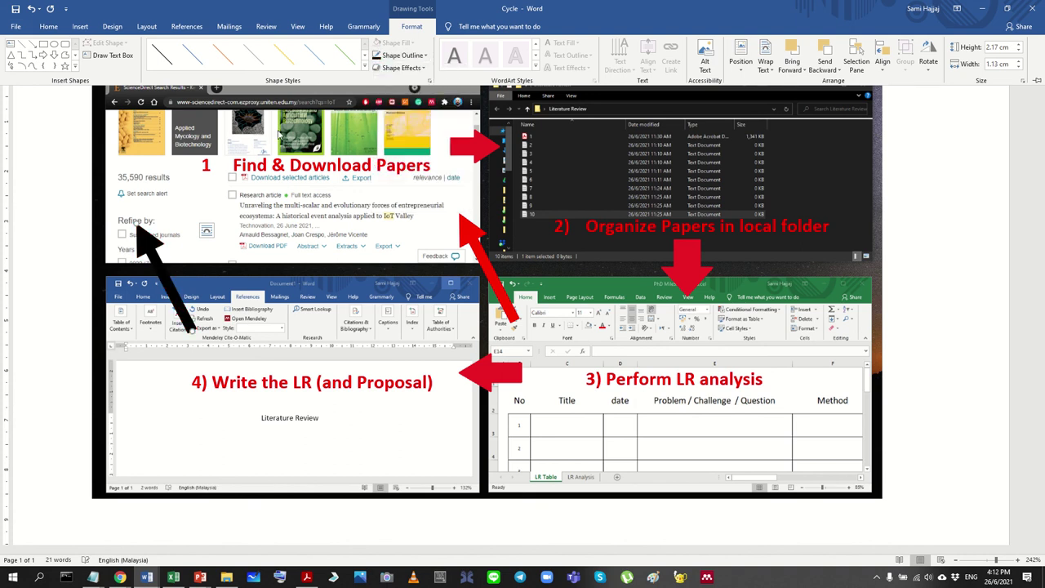
key(ctrl+F1)
drag(144, 237, 294, 427)
drag(286, 329, 221, 210)
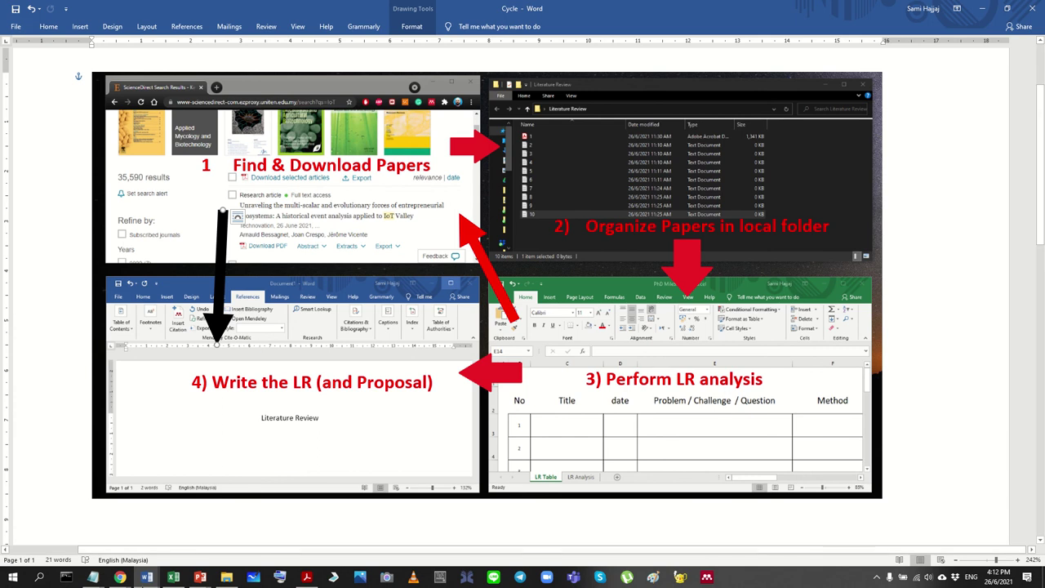
Step: Go over the Sheet2 timeline, the Chapter 3 outline in Word and the writing and analysis stages of the Cycle diagram
click(173, 577)
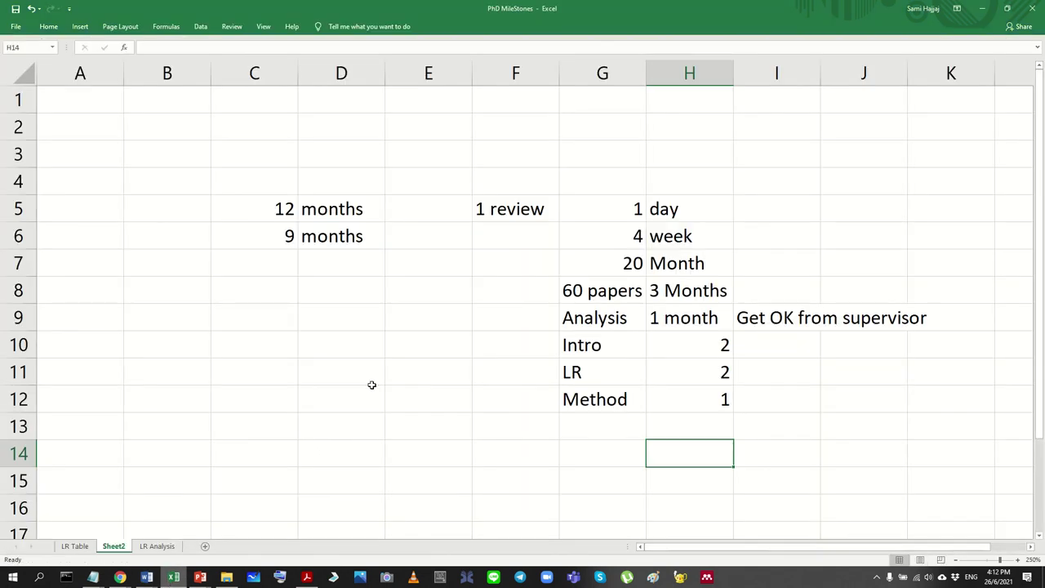
click(146, 580)
click(114, 525)
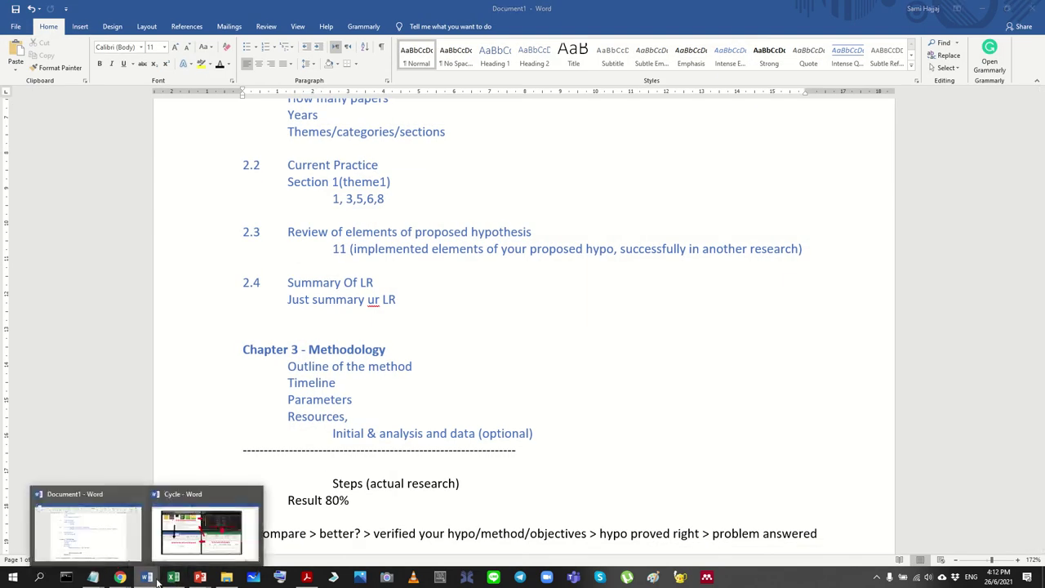
click(202, 535)
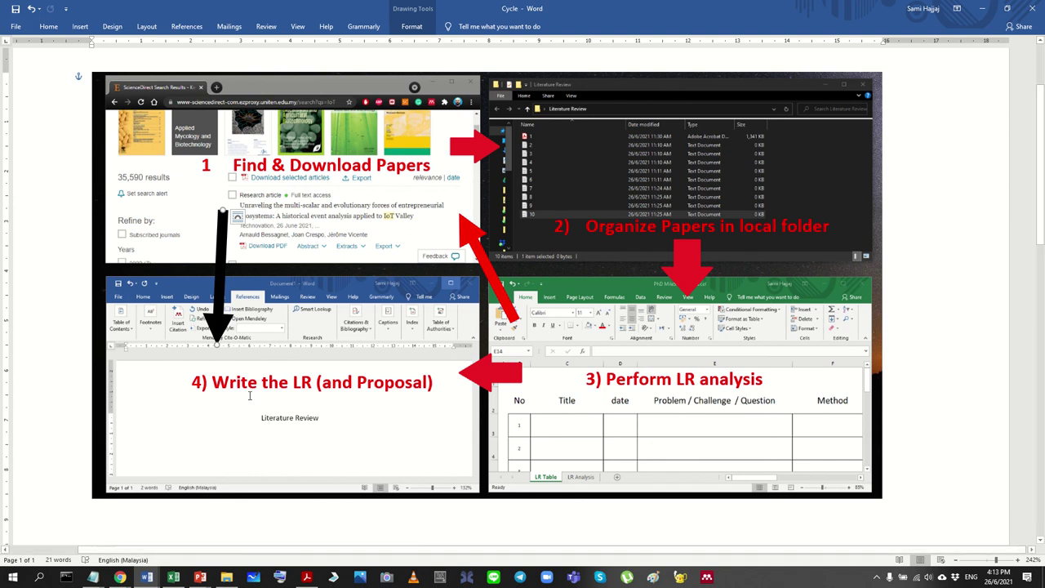
click(250, 396)
scroll(285, 408, down, 3)
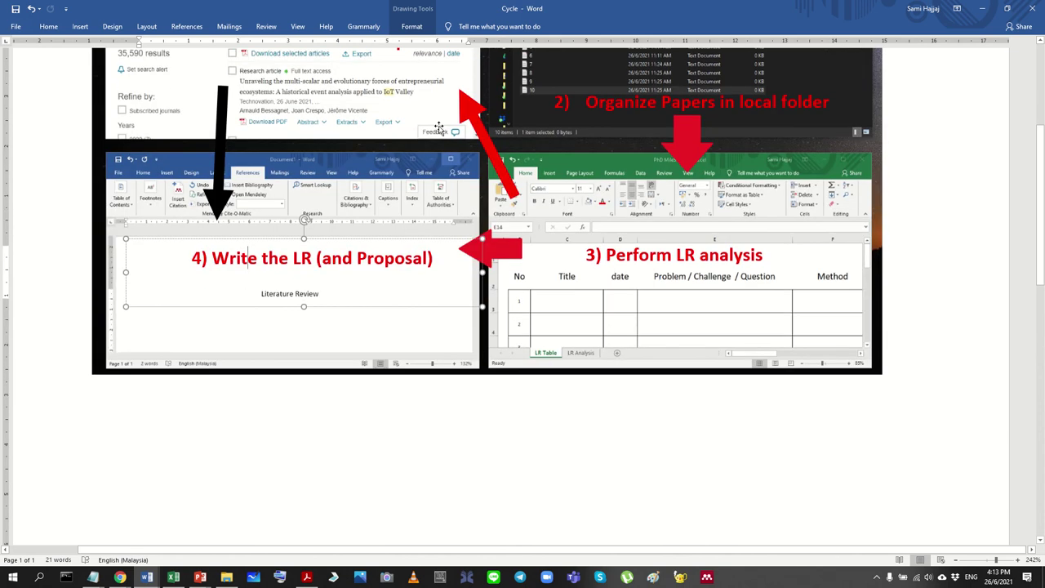
click(530, 343)
scroll(530, 343, up, 4)
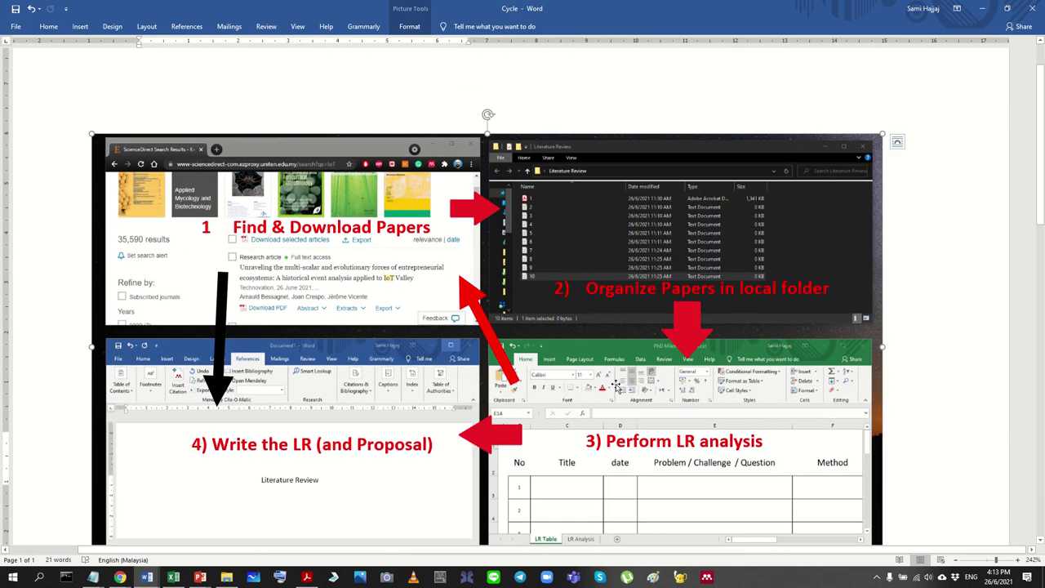
click(225, 340)
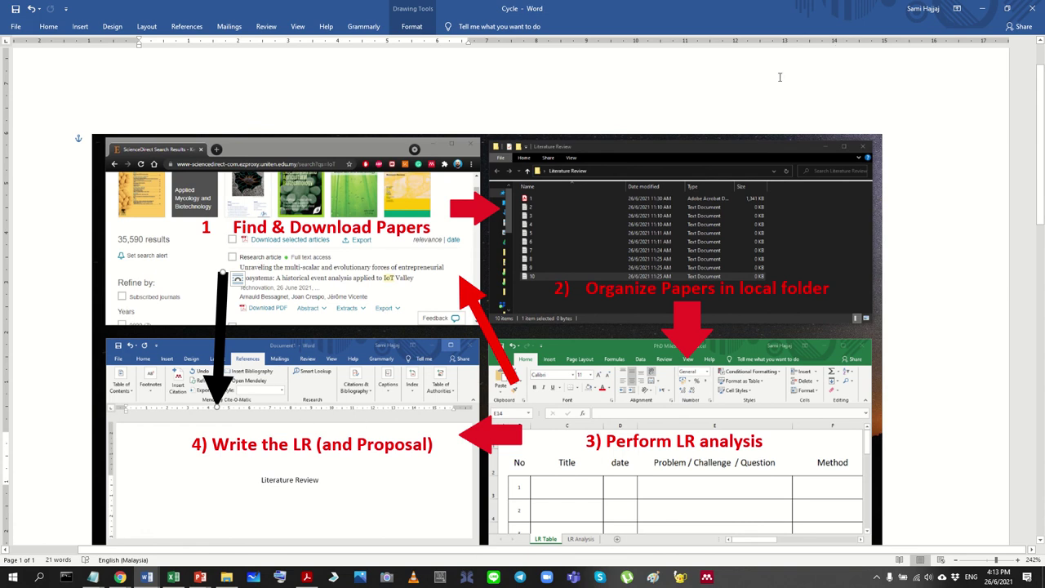
click(983, 8)
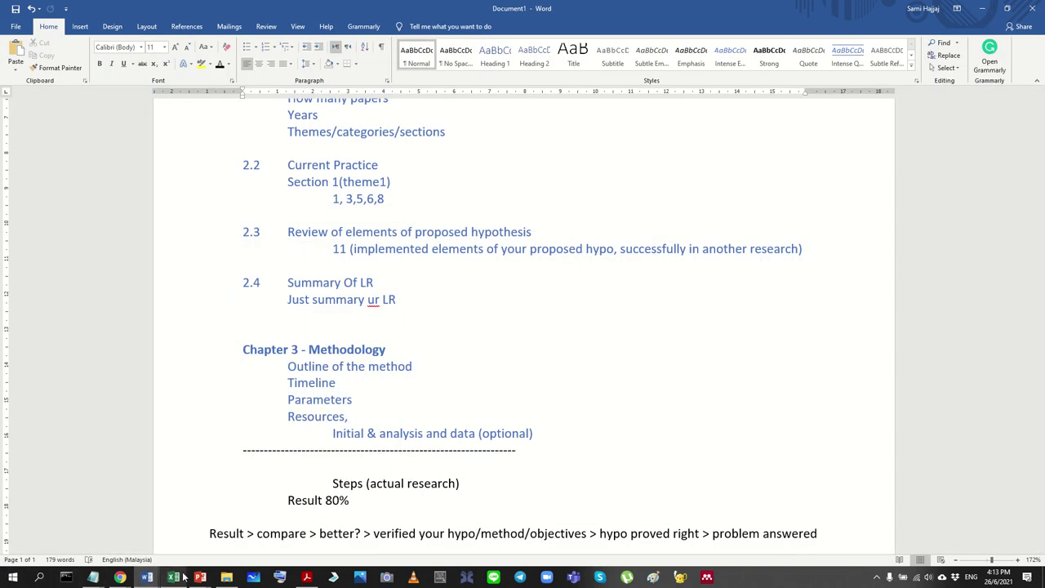
mouse_move(200, 578)
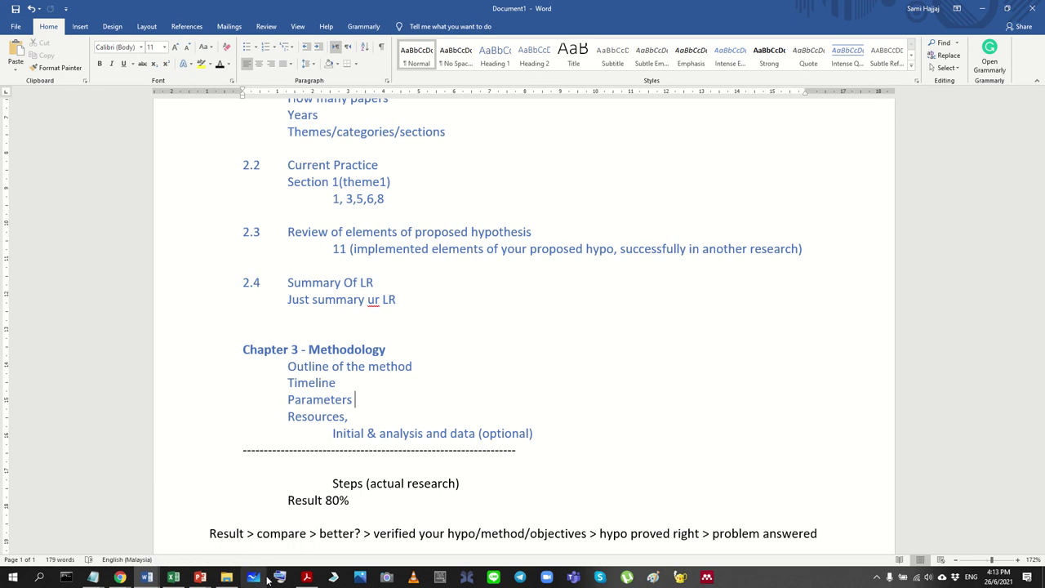
Step: Return to Sheet2 in Excel and go over the timeline rows from 60 papers to Method again
click(174, 578)
click(616, 392)
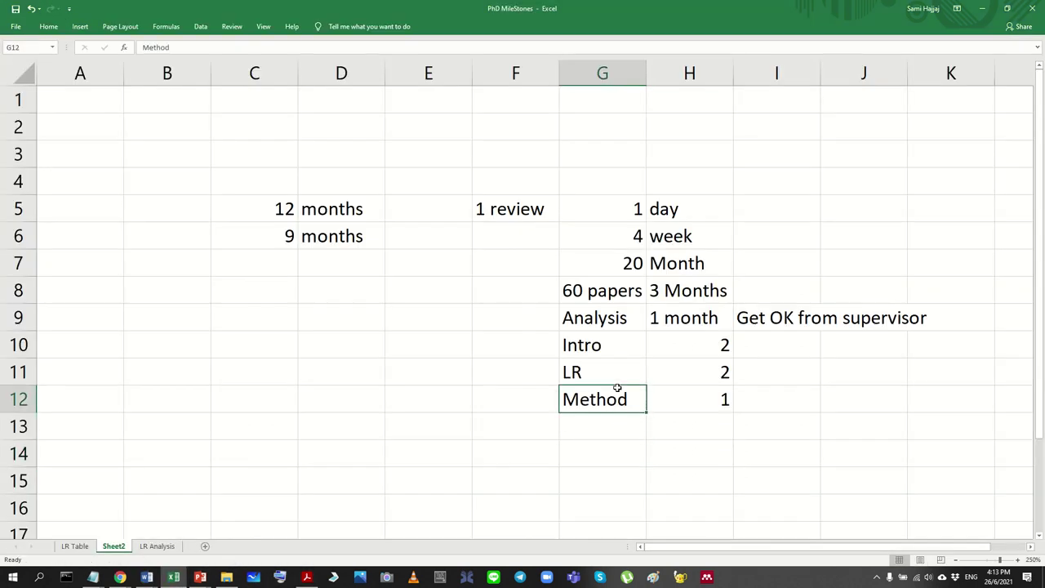
drag(615, 390, 632, 330)
click(626, 294)
drag(625, 294, 763, 295)
drag(614, 313, 849, 417)
click(593, 468)
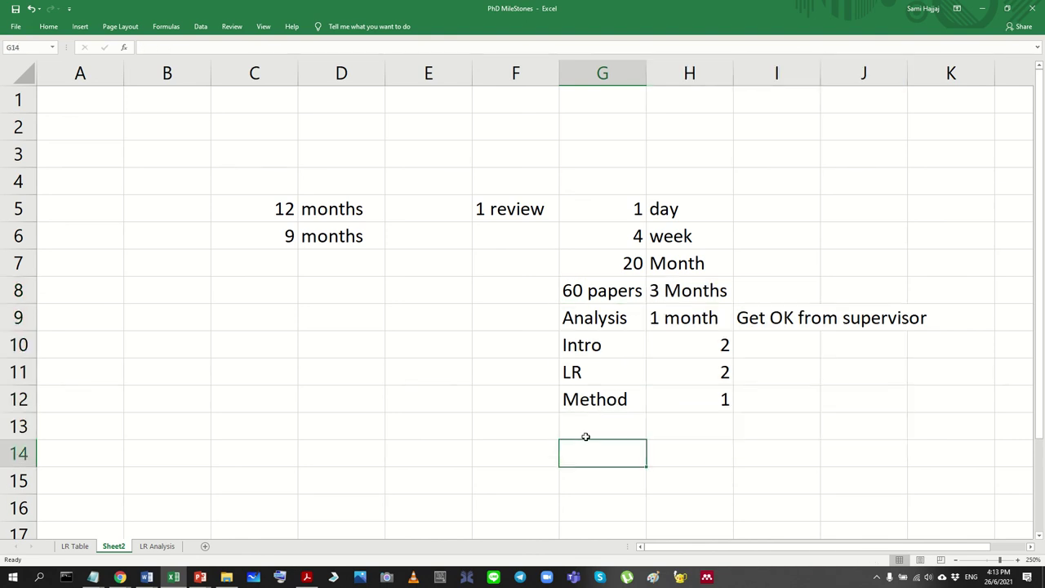
click(569, 410)
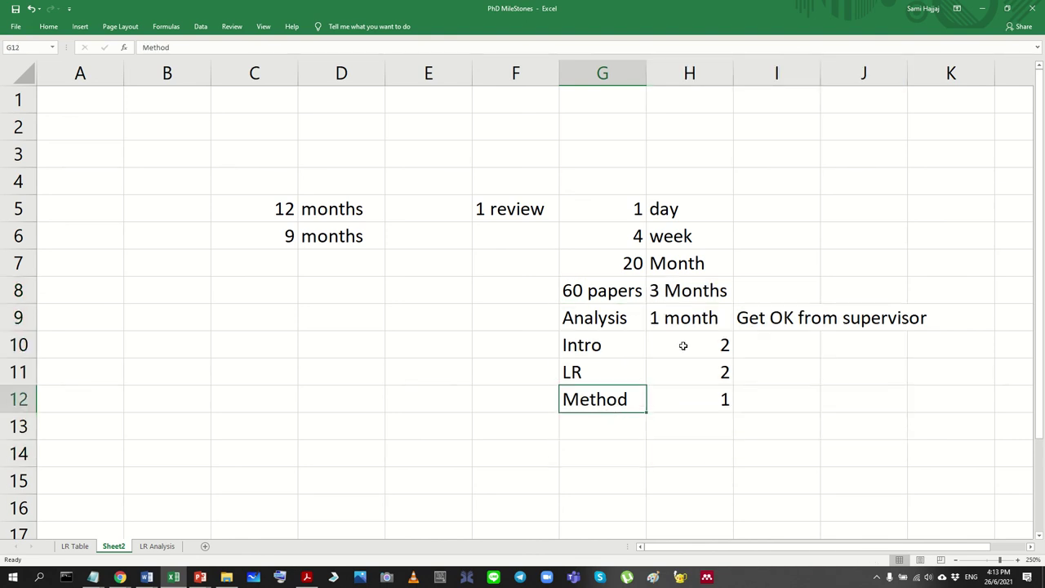
Step: Copy the "Get OK from supervisor" note from I9 to the Intro, LR and Method rows in I10, I11 and I12
click(761, 339)
drag(782, 321, 846, 318)
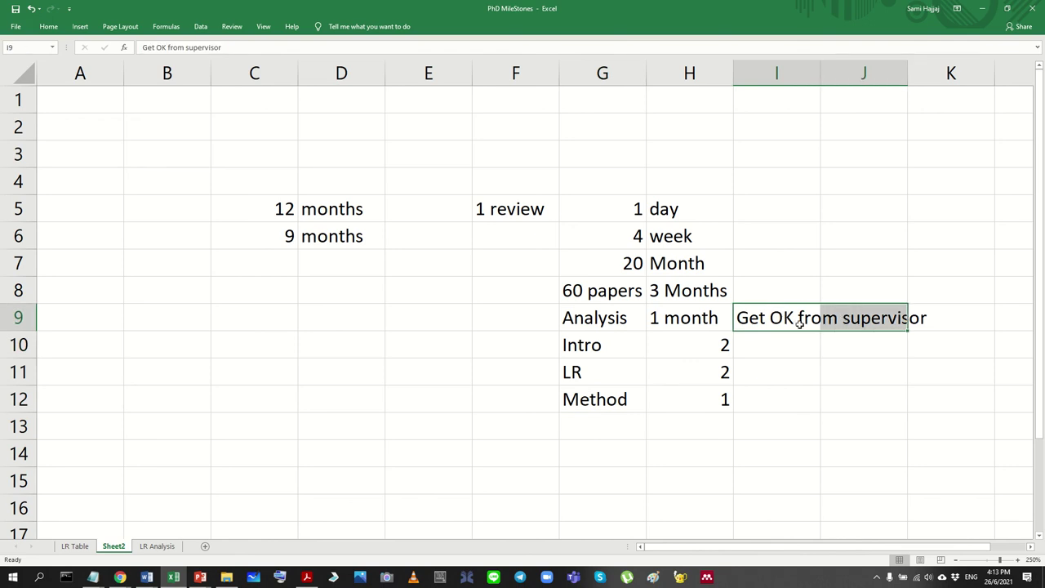
key(ctrl+c)
click(765, 342)
key(ctrl+v)
click(765, 367)
key(ctrl+v)
click(760, 407)
key(ctrl+v)
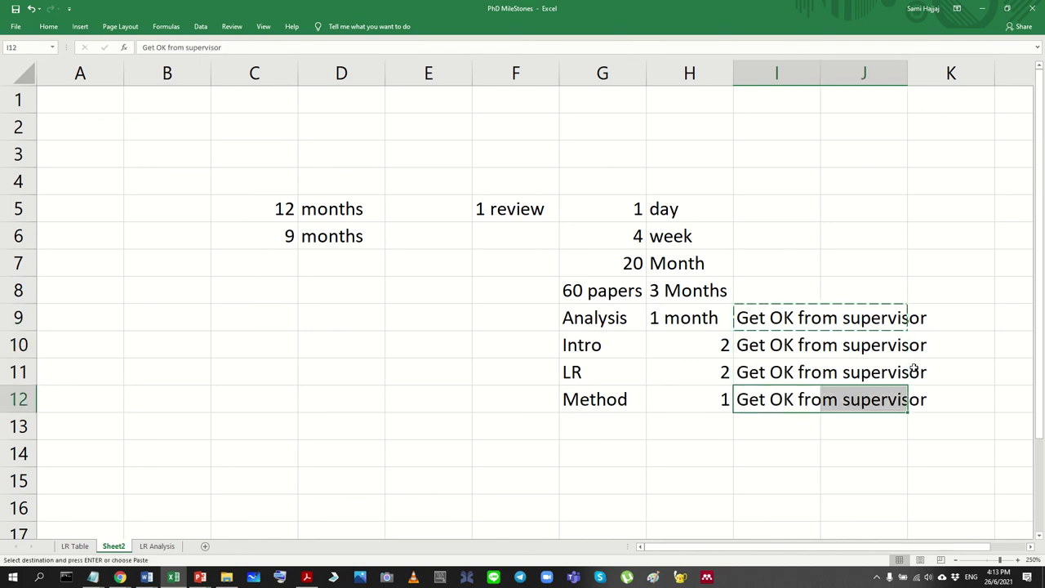
Step: Widen column I so the supervisor notes fit within it
click(926, 352)
drag(823, 72, 993, 75)
click(940, 318)
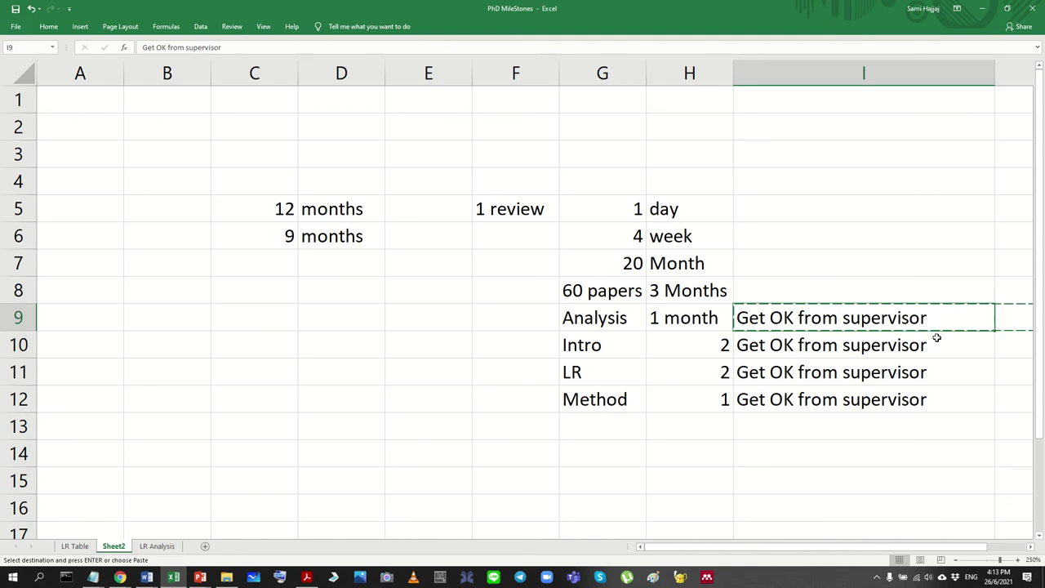
Step: Extend the Intro row's note in I10 to read "Get OK from supervisor, after each chapter"
double_click(938, 343)
text(, af)
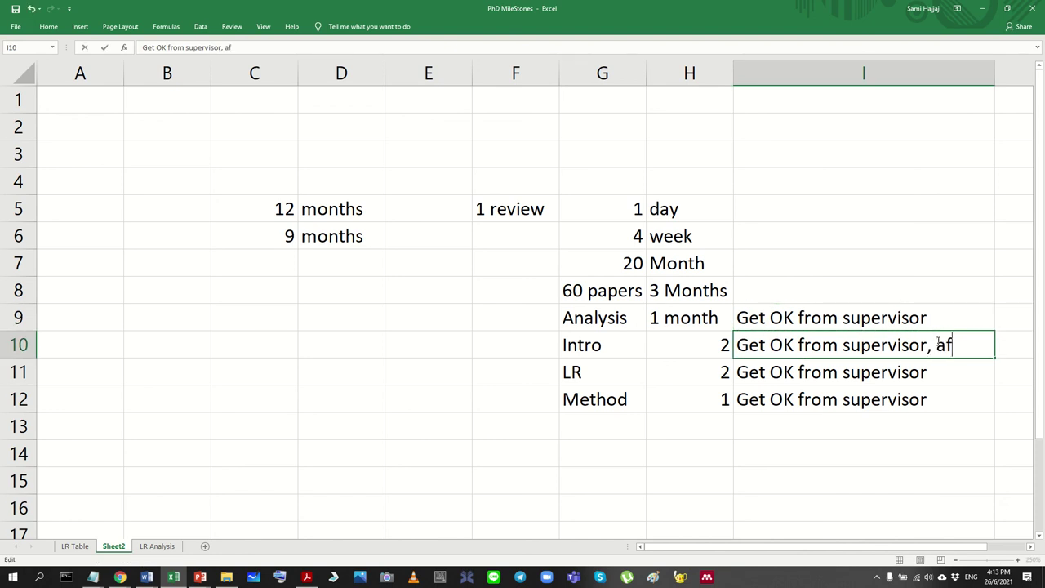
text(ter  each chapte)
key(Return)
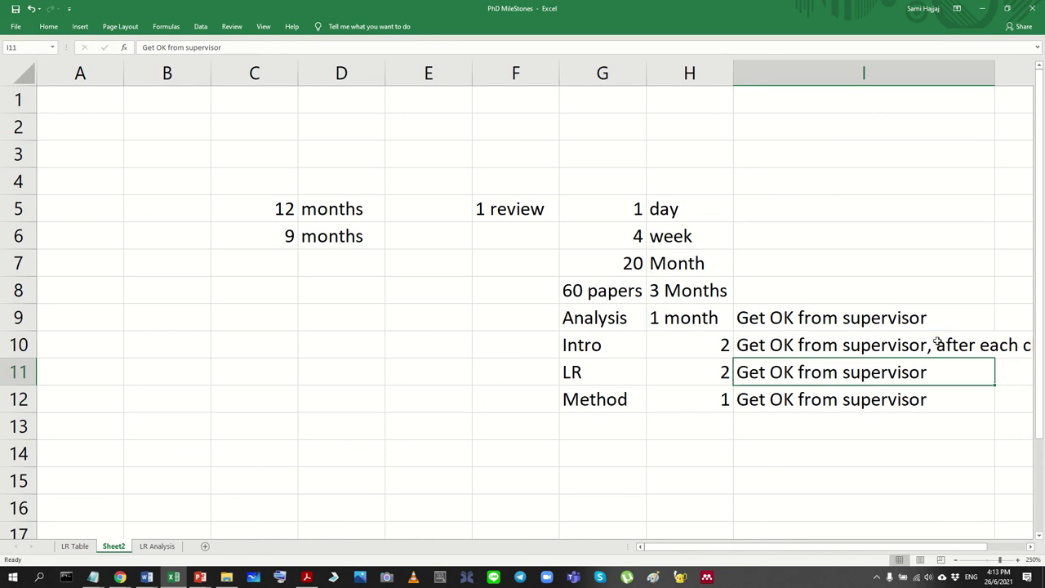
drag(868, 547, 906, 546)
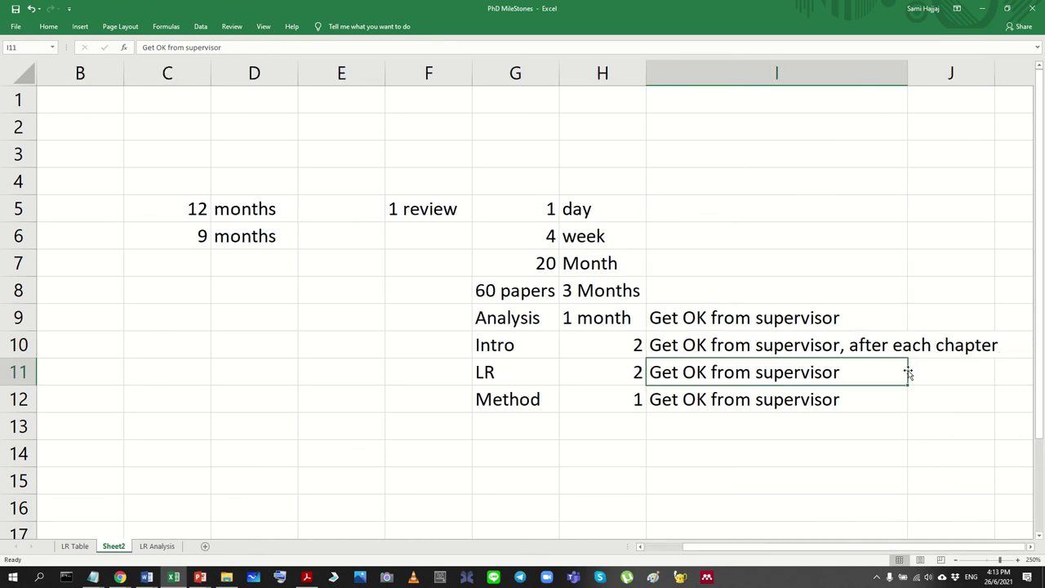
Step: Copy the "Get OK from supervisor, after each chapter" note from I10 to the LR and Method rows in I11 and I12
click(866, 334)
key(ctrl+c)
click(829, 369)
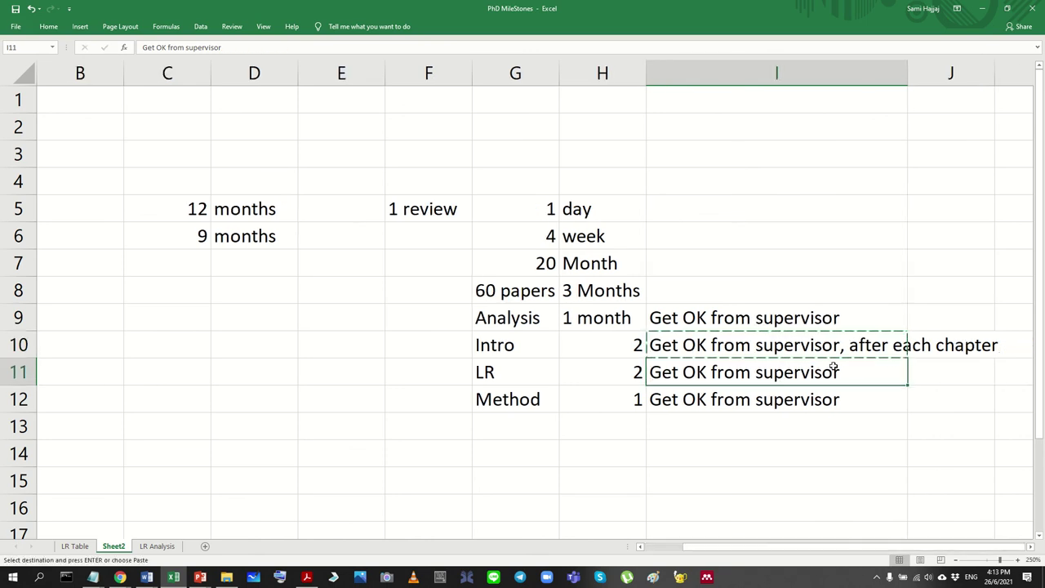
key(ctrl+v)
click(819, 400)
key(ctrl+v)
click(817, 439)
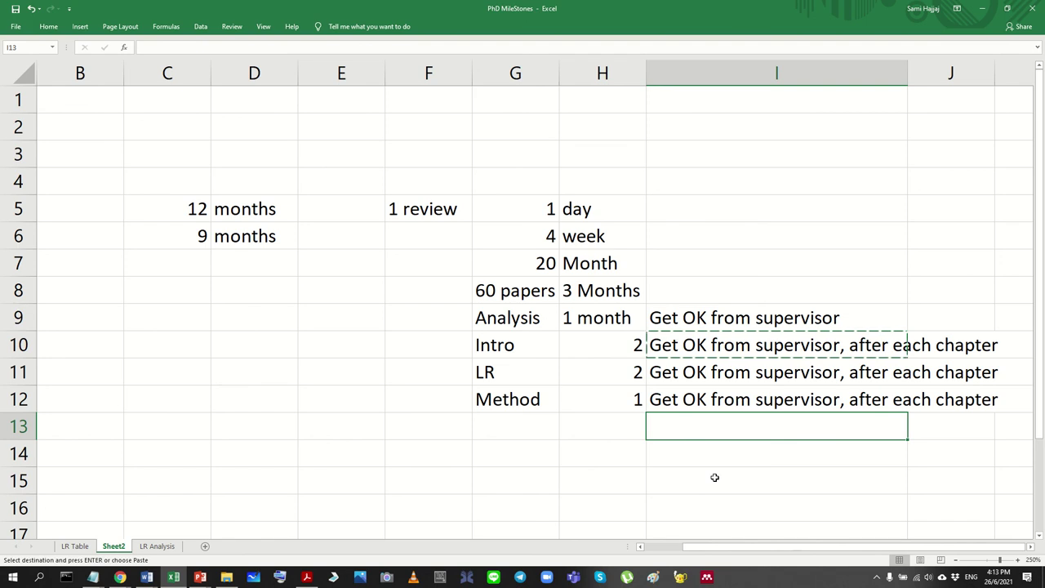
click(600, 457)
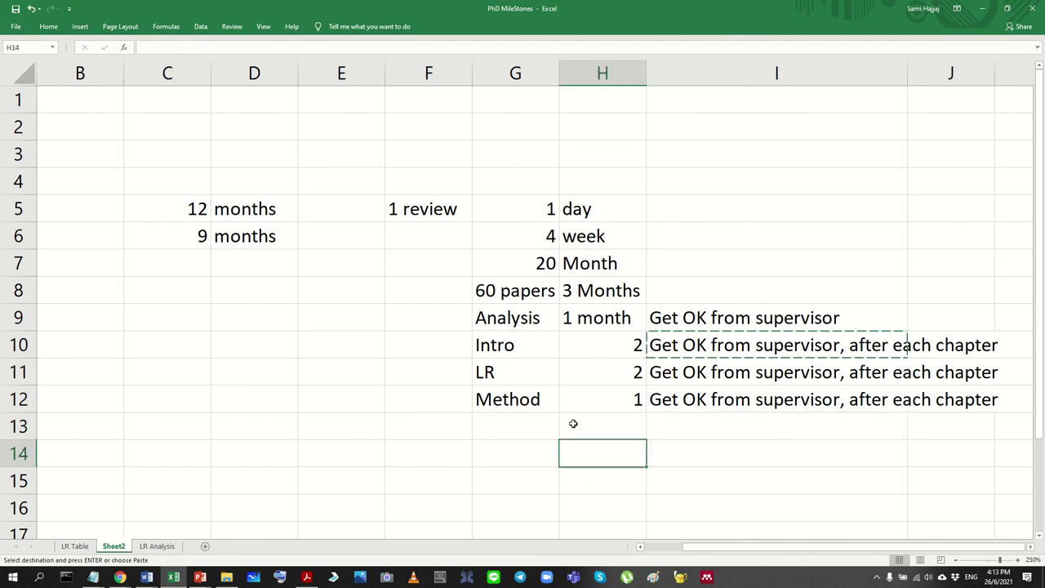
Step: Enter "develop slides," in G14, beneath the Intro, LR and Method rows
drag(481, 345, 849, 394)
drag(480, 339, 690, 424)
click(508, 451)
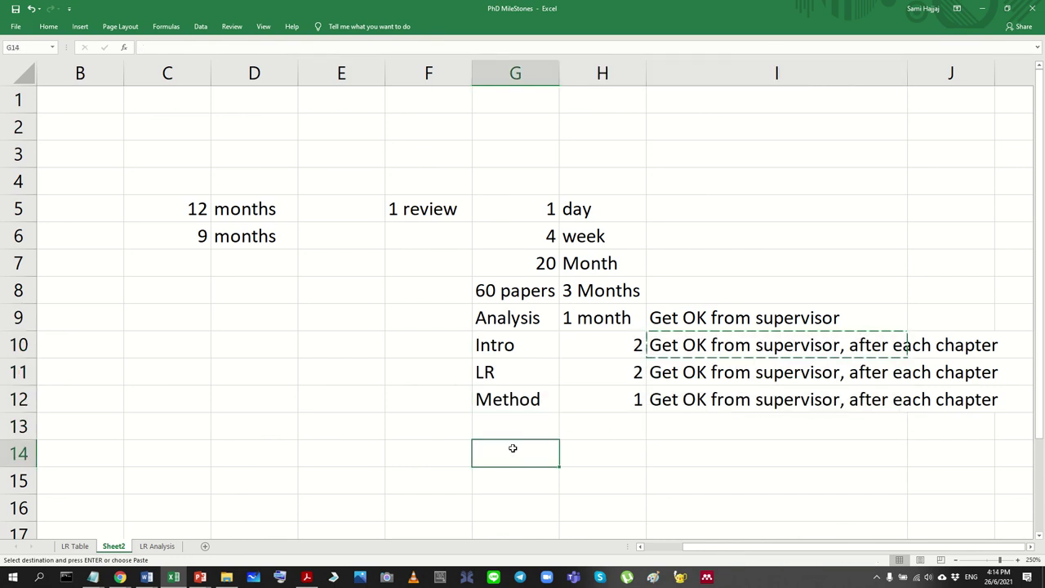
text(conf)
key(BackSpace)
key(BackSpace)
key(BackSpace)
key(BackSpace)
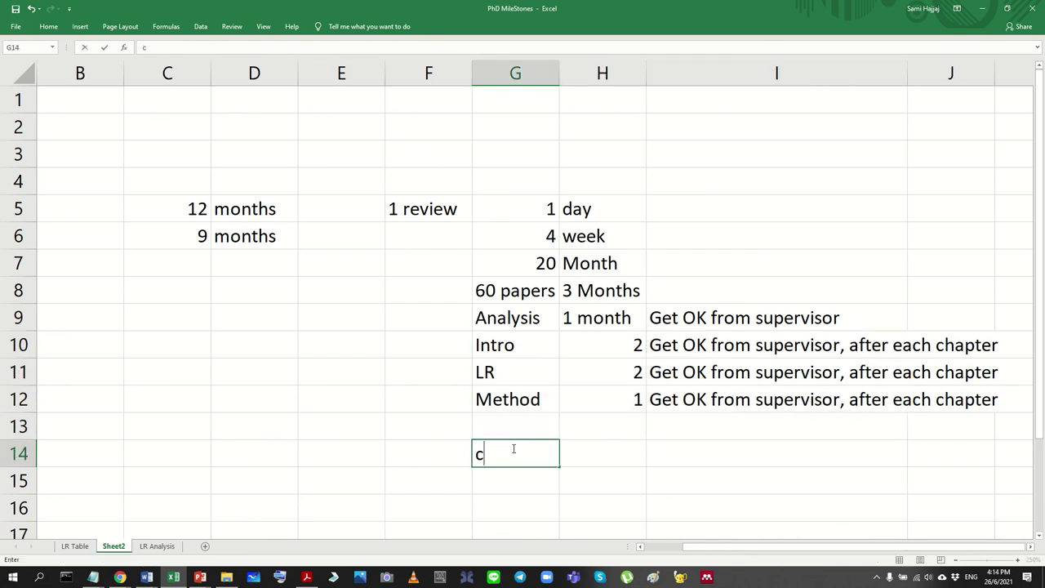
text(del)
key(BackSpace)
text(velop )
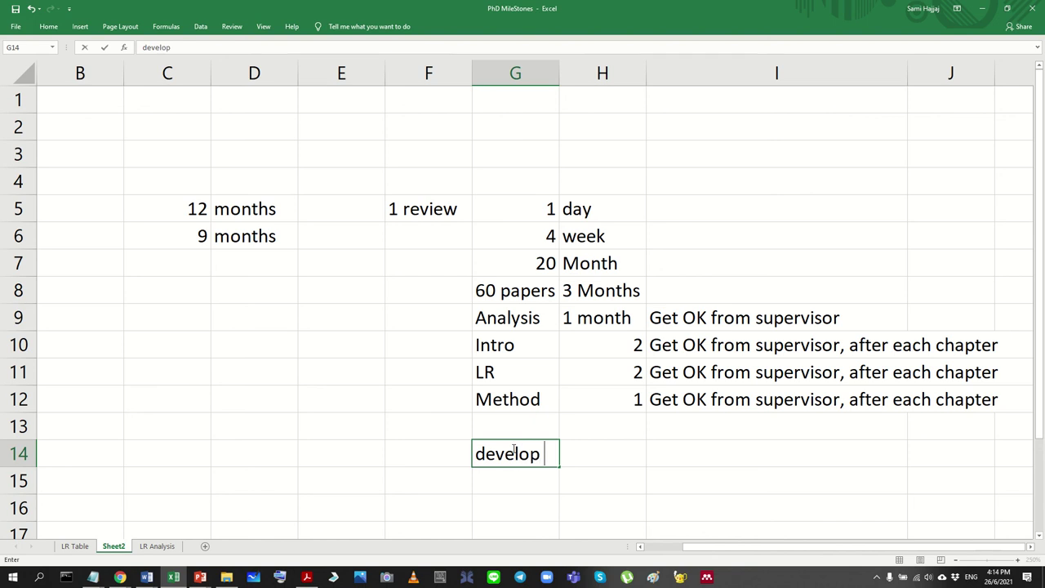
text(slides,)
key(Return)
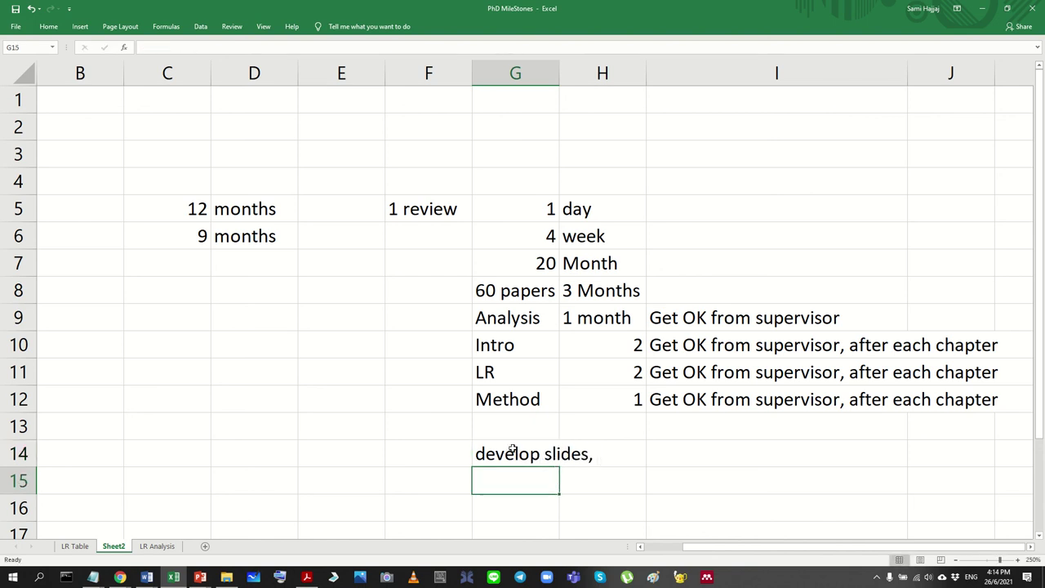
Step: Enter "conduct initial test (get inial data)" in G15 under the slides entry
text(cond)
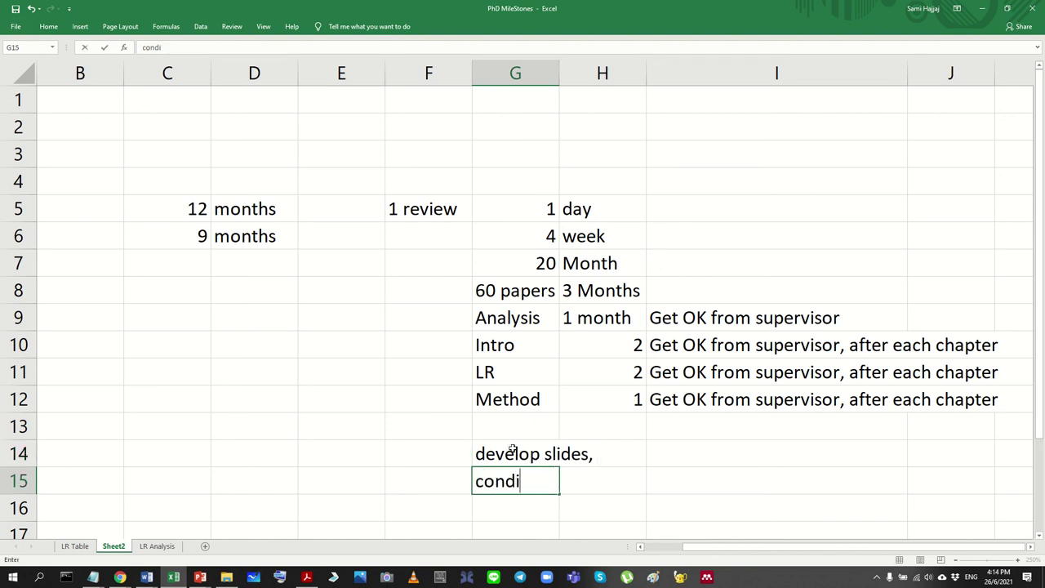
text(uction)
key(BackSpace)
key(BackSpace)
text(initial )
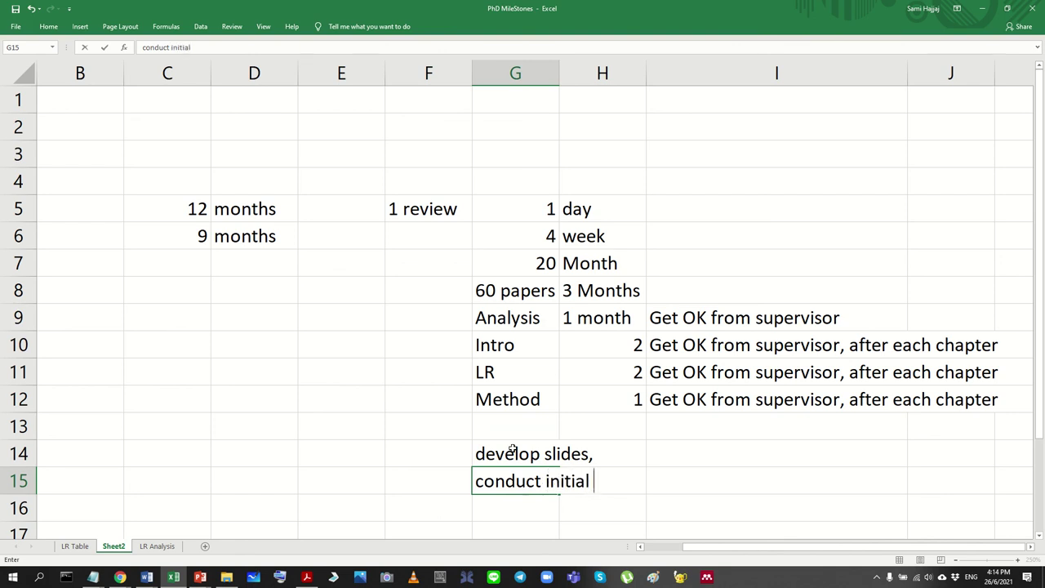
text(test (get iniual d)
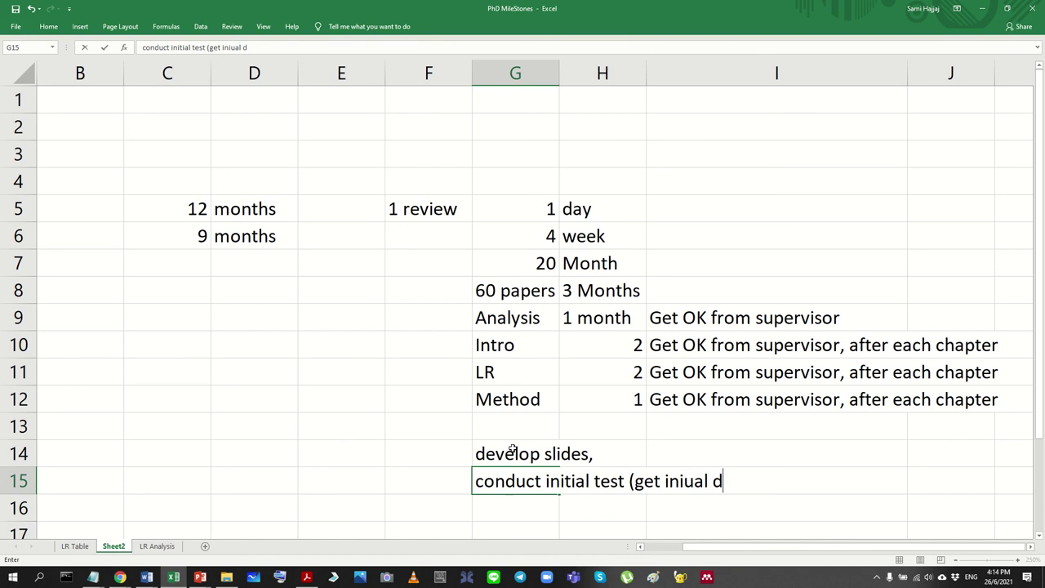
key(BackSpace)
key(BackSpace)
key(BackSpace)
key(BackSpace)
key(BackSpace)
text(al data)
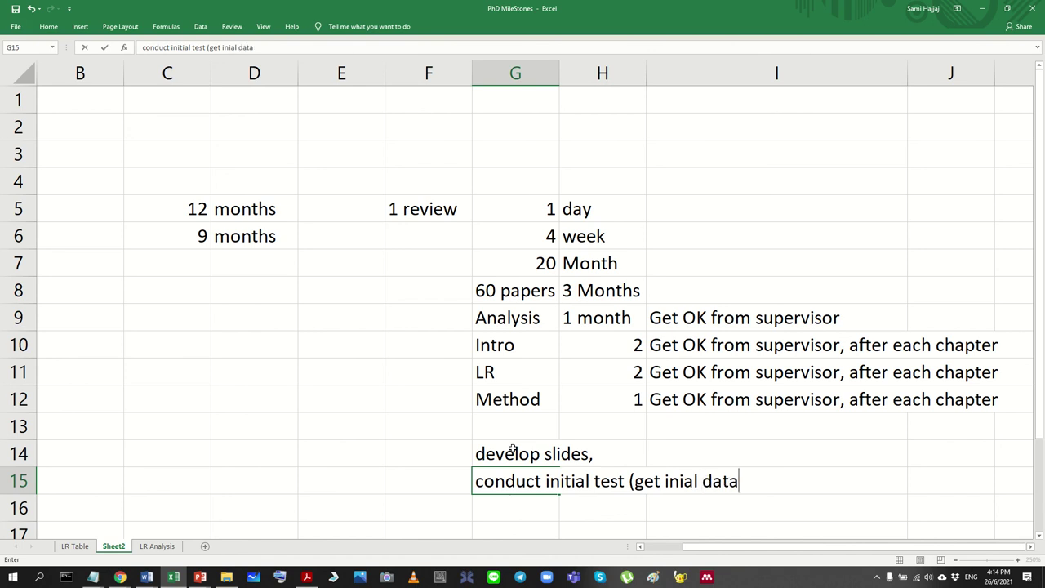
text())
key(Return)
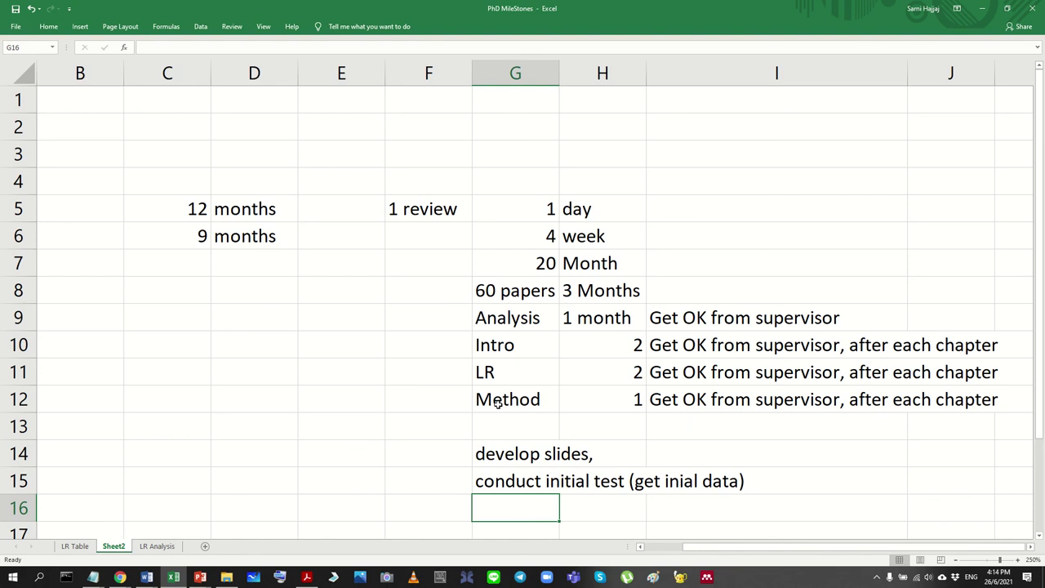
Step: Enter "Submit as soon as you are ready" in G17
click(171, 486)
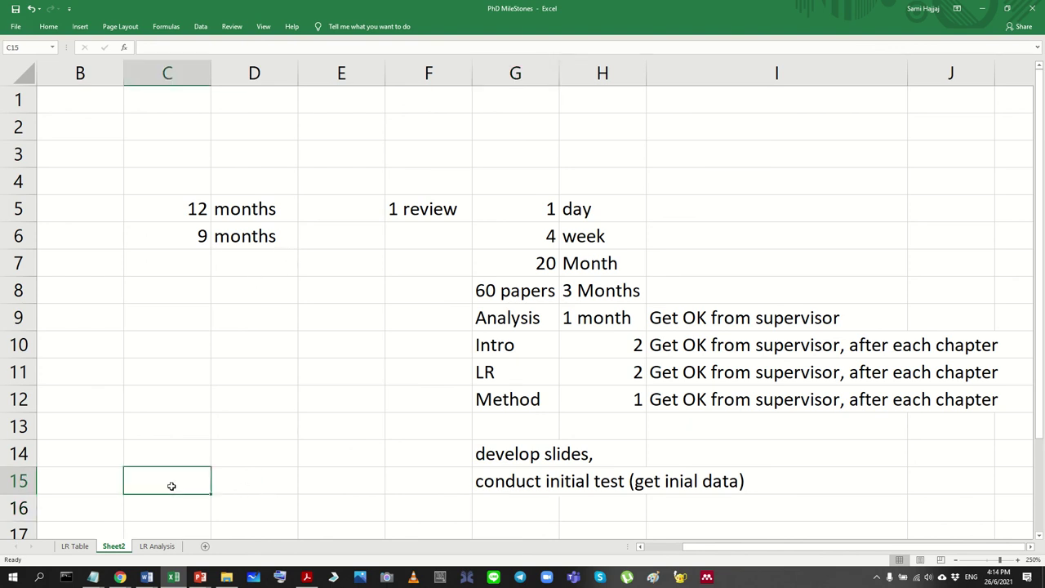
ctrl+scroll(430, 406, down, 3)
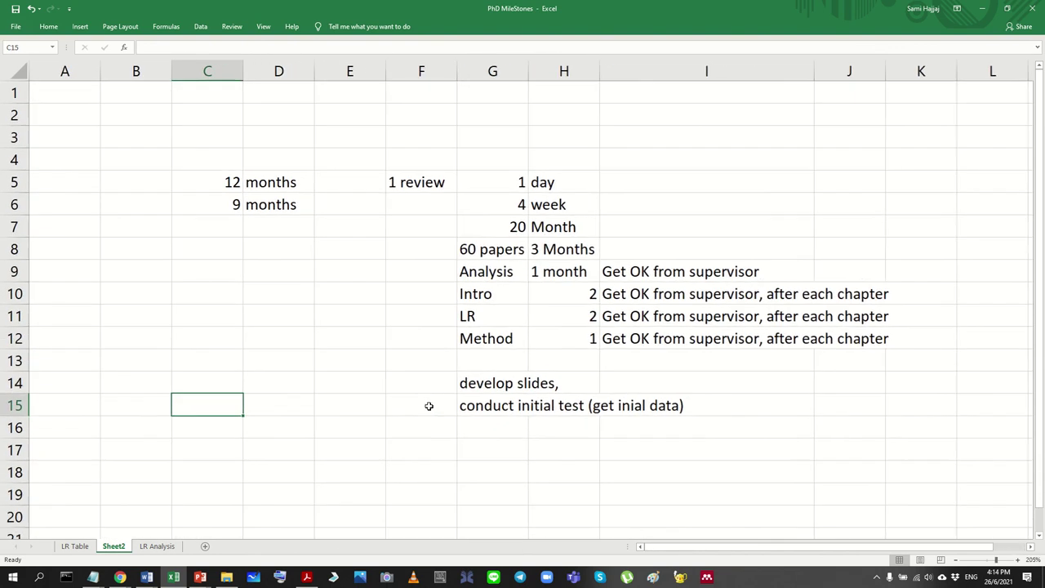
click(488, 425)
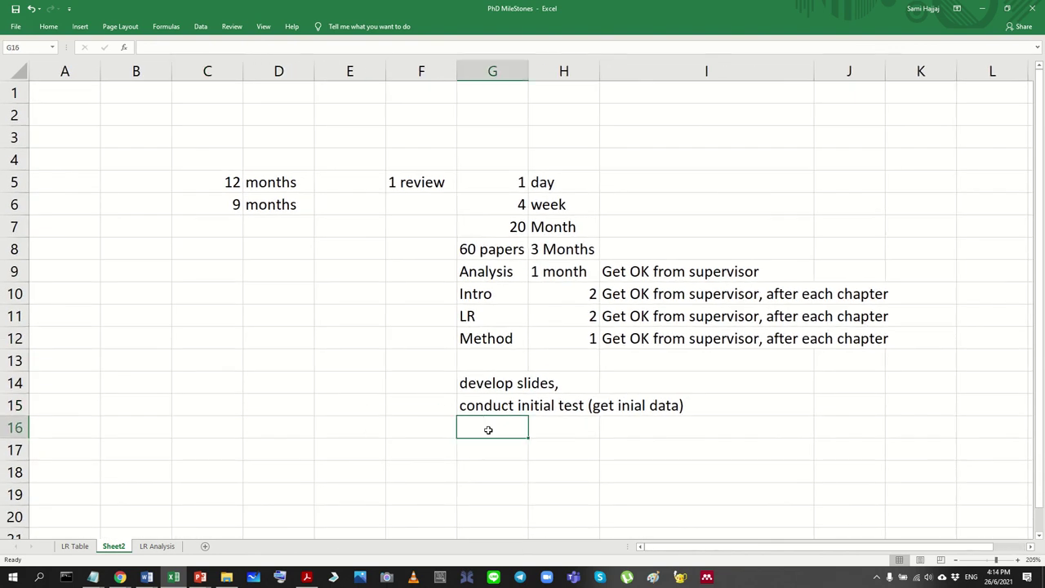
click(483, 449)
text(Suyb)
key(BackSpace)
key(BackSpace)
text(bmit)
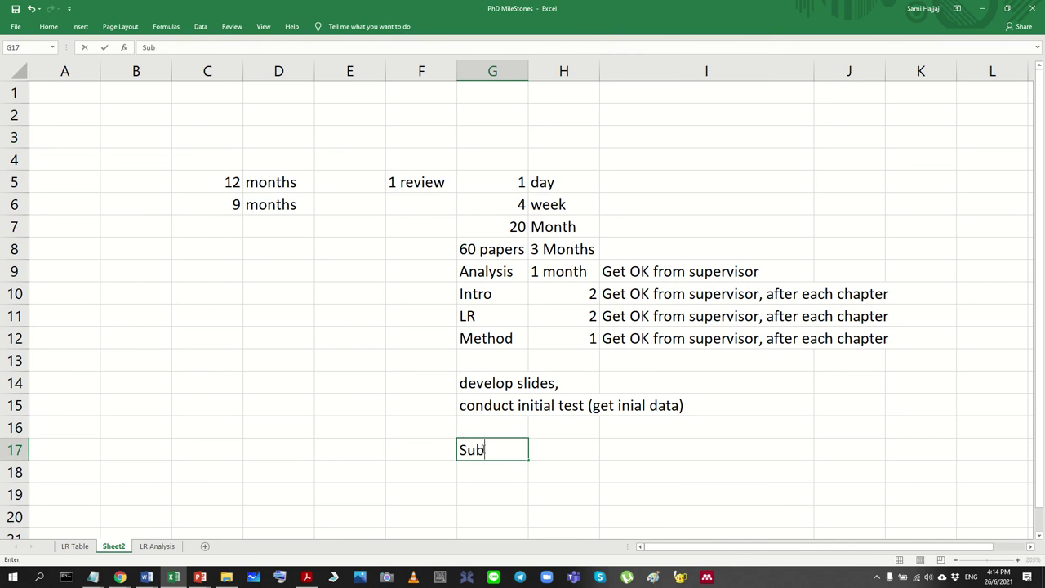
key(BackSpace)
key(BackSpace)
key(BackSpace)
text(it as soon as you re)
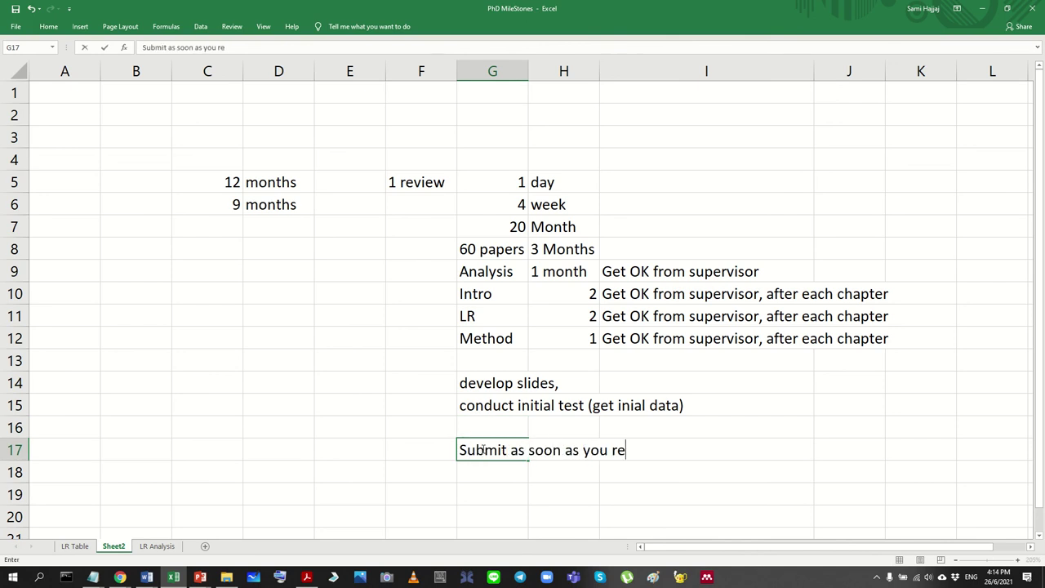
key(BackSpace)
key(BackSpace)
text(are dre)
key(BackSpace)
key(BackSpace)
key(BackSpace)
text(ready)
key(Return)
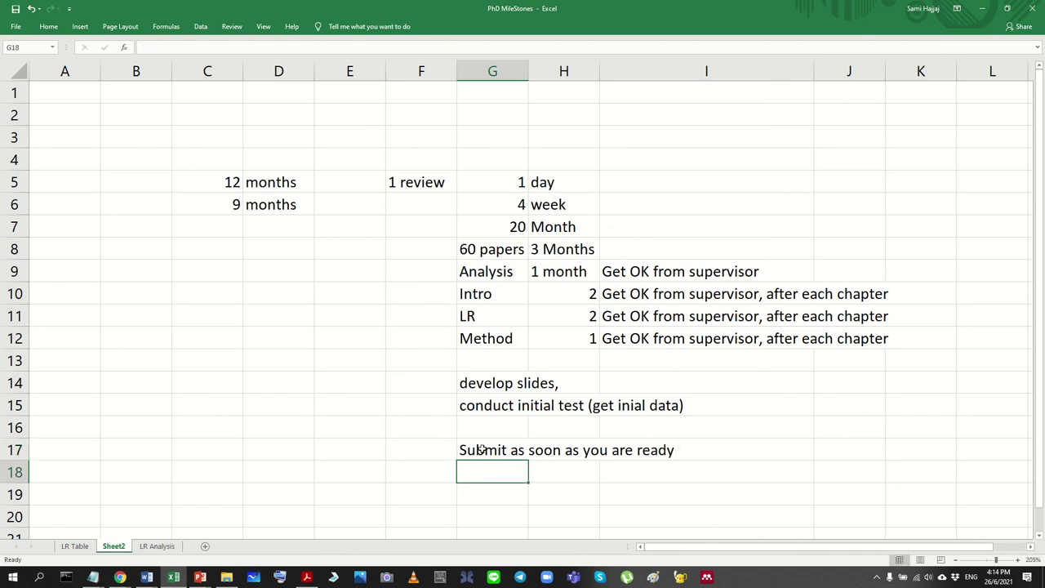
Step: Switch to the Cycle document in Word and delete the black arrow running from the Find & Download Papers stage to the Write the LR stage
scroll(485, 449, down, 4)
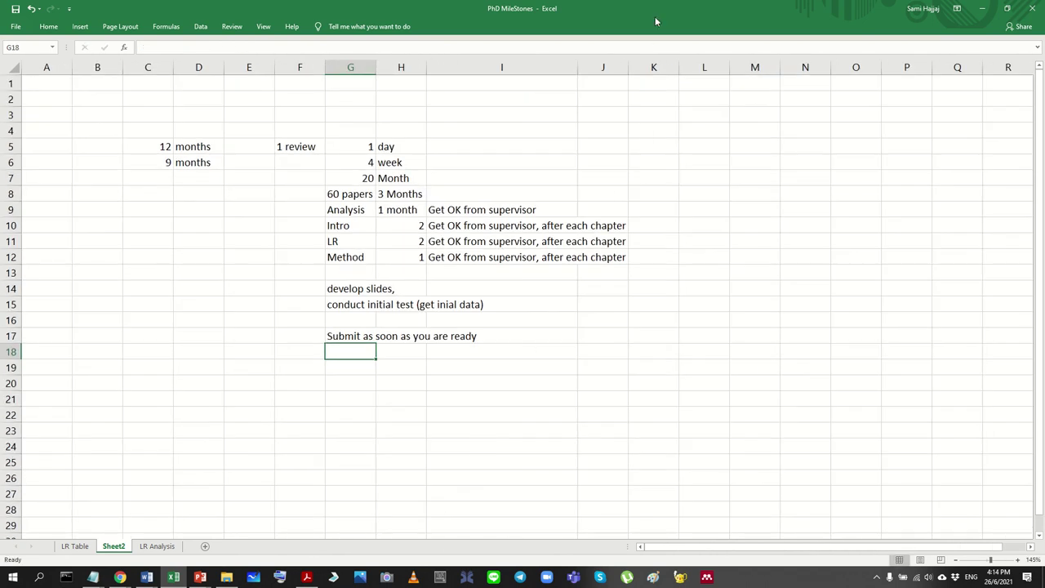
double_click(658, 7)
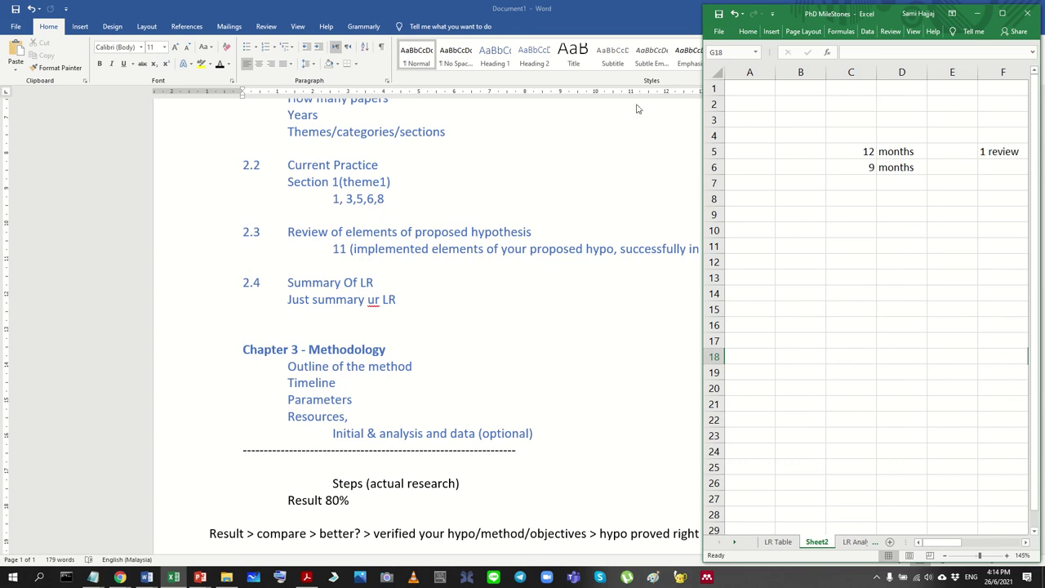
click(155, 580)
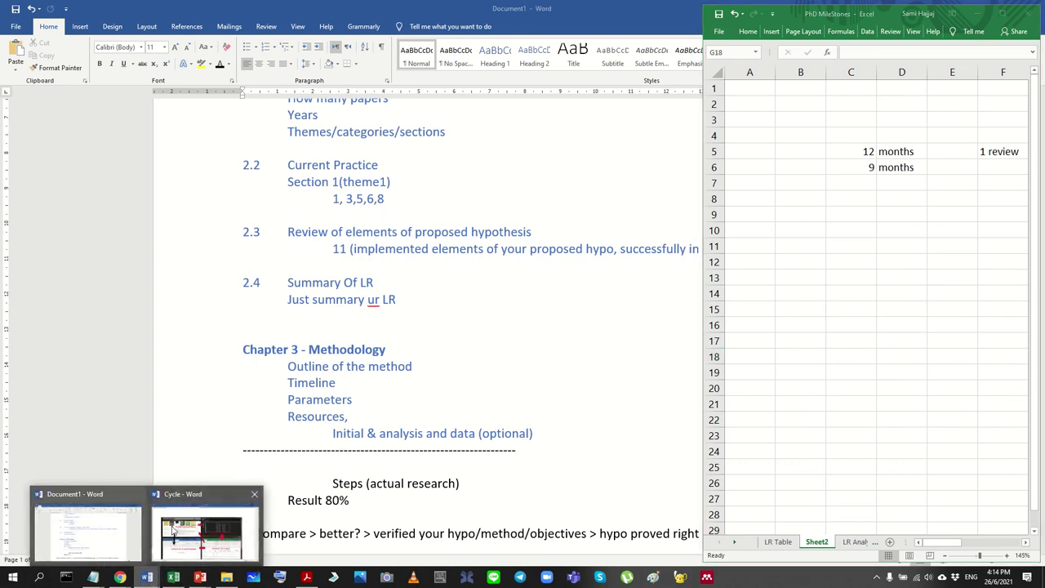
click(243, 536)
scroll(633, 400, down, 2)
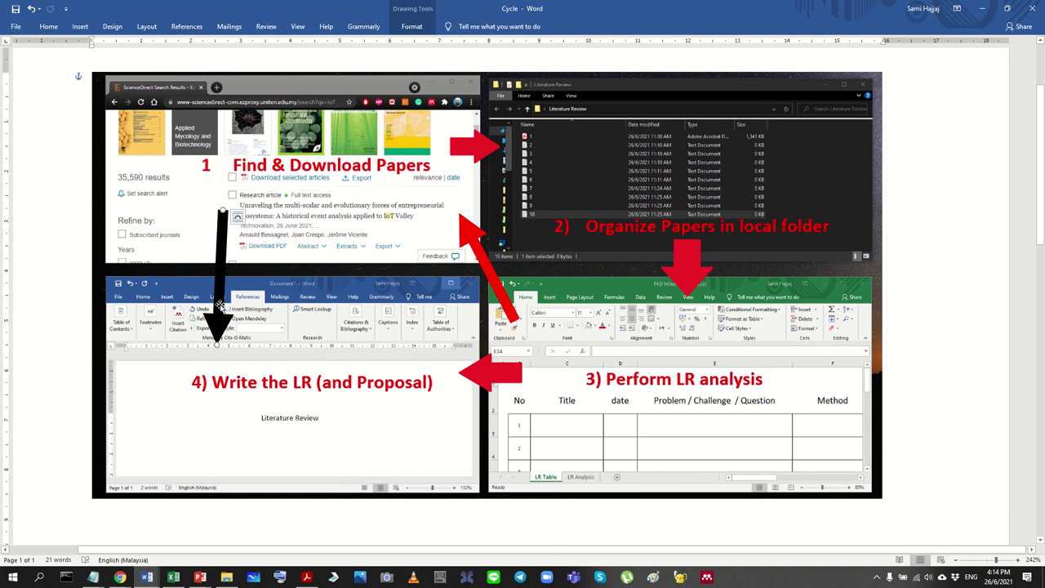
key(Delete)
scroll(221, 306, up, 2)
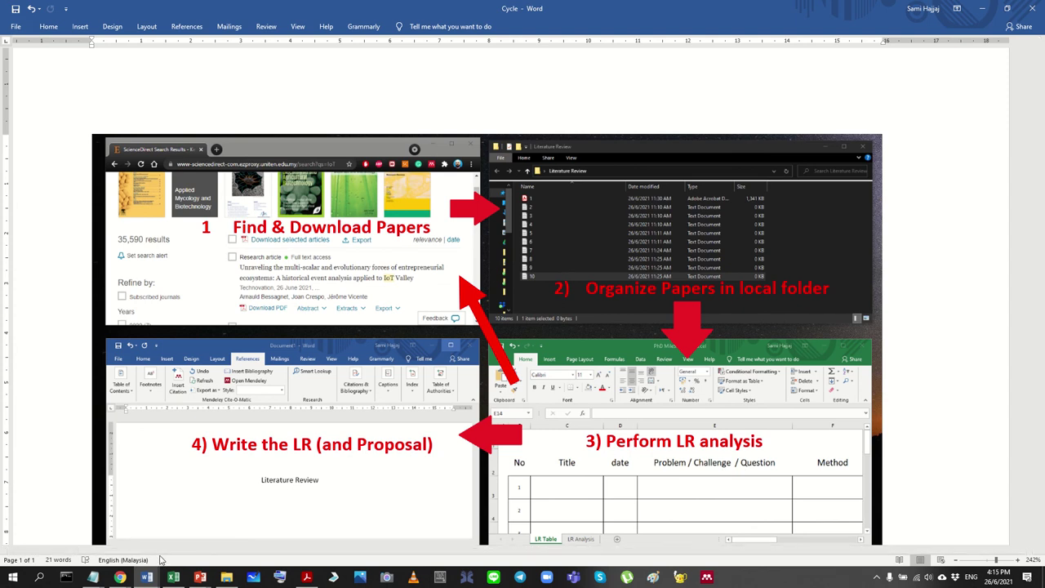
Step: Return to Sheet2 in Excel at full window size and go over the paper-reading rows for day, week, month and 60 papers
click(174, 578)
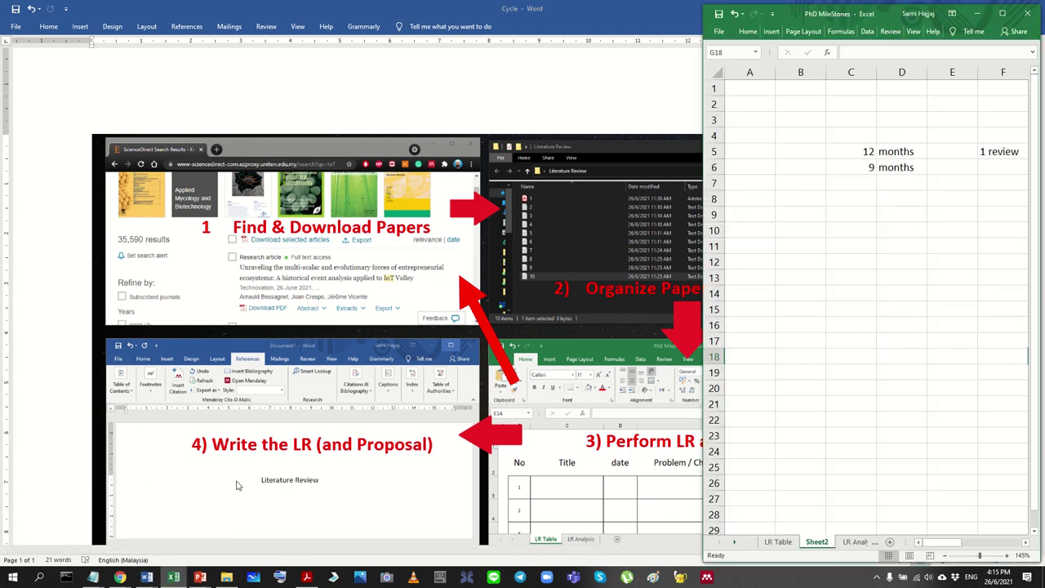
double_click(853, 14)
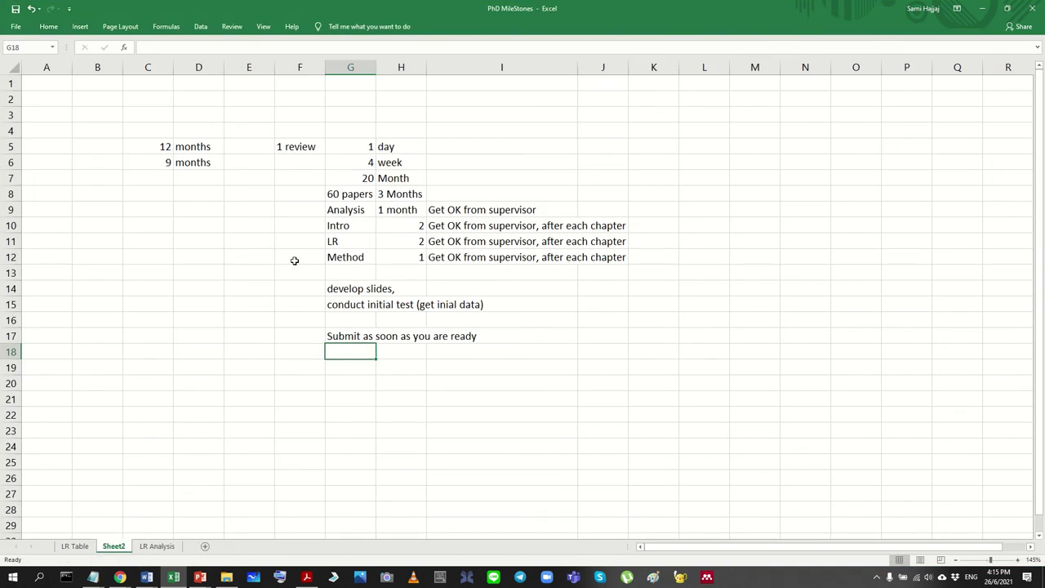
drag(332, 193, 442, 193)
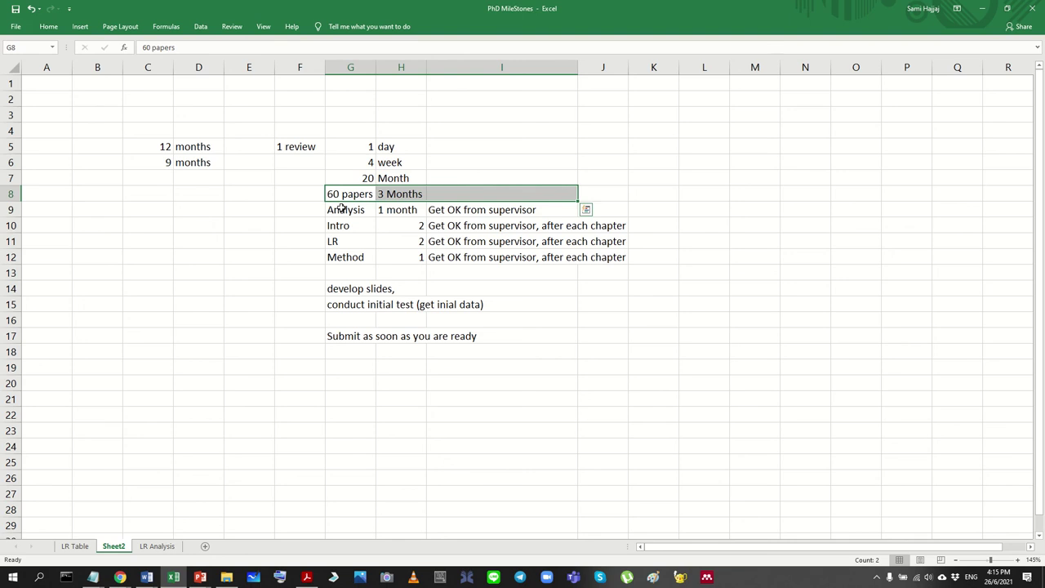
drag(351, 145, 434, 182)
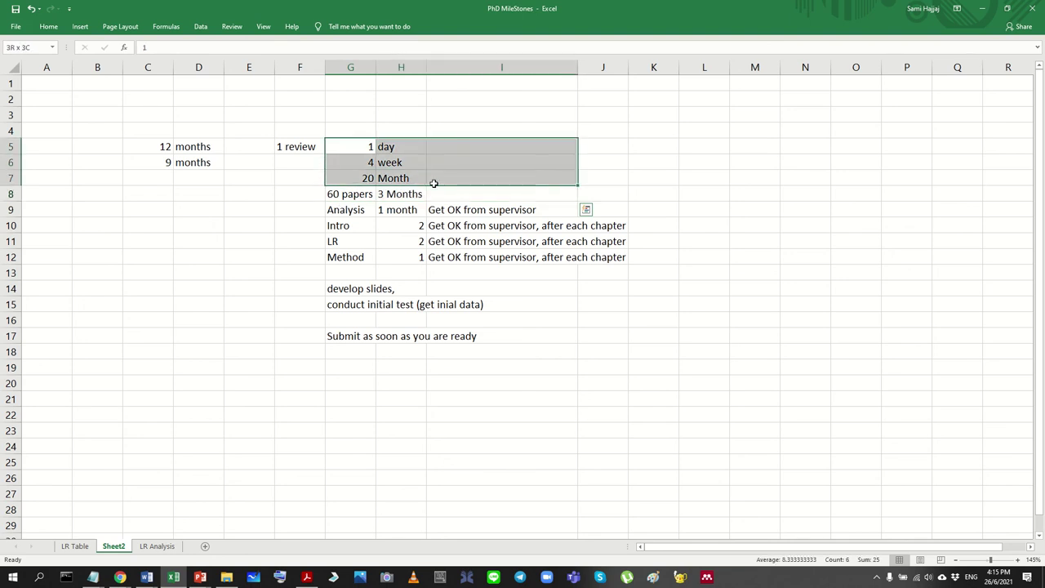
click(488, 241)
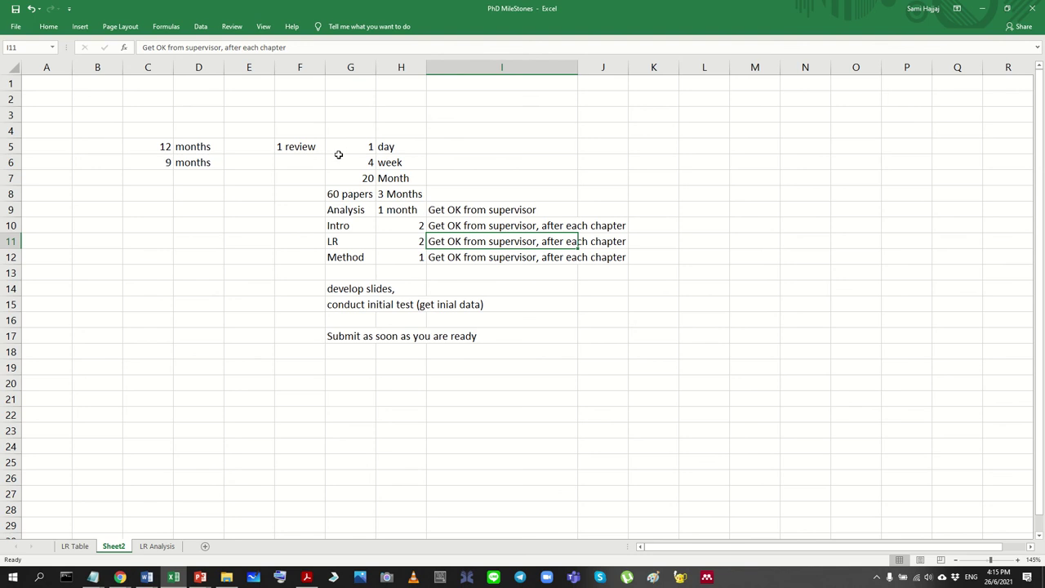
Step: Change the week row's entry in G6 to "4 papers per" and widen column G to fit the text
click(357, 161)
mouse_move(357, 160)
mouse_down()
mouse_move(384, 161)
mouse_move(357, 161)
mouse_up()
double_click(367, 161)
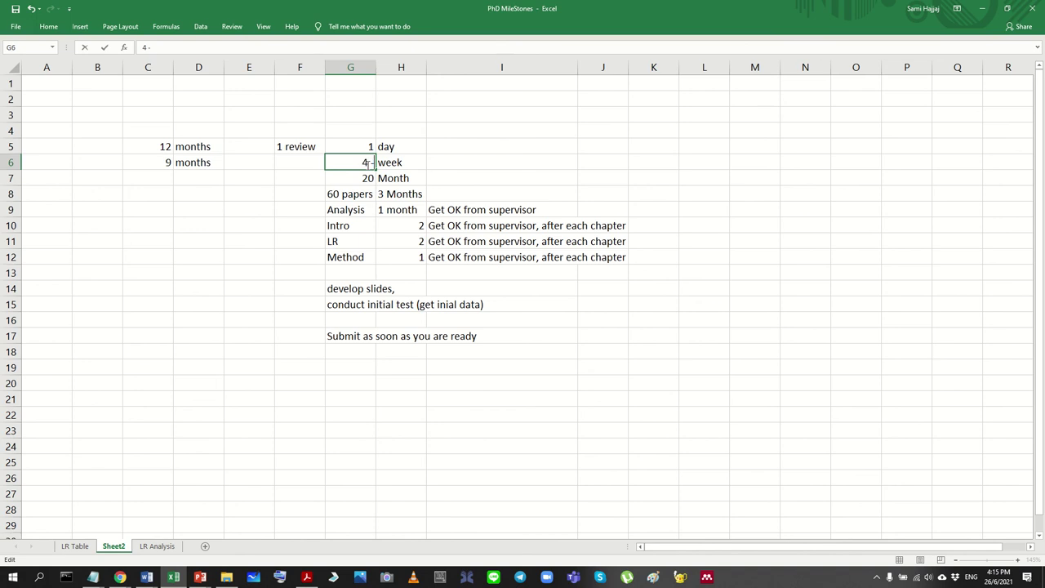
text(=)
text(ers)
text( per)
key(Return)
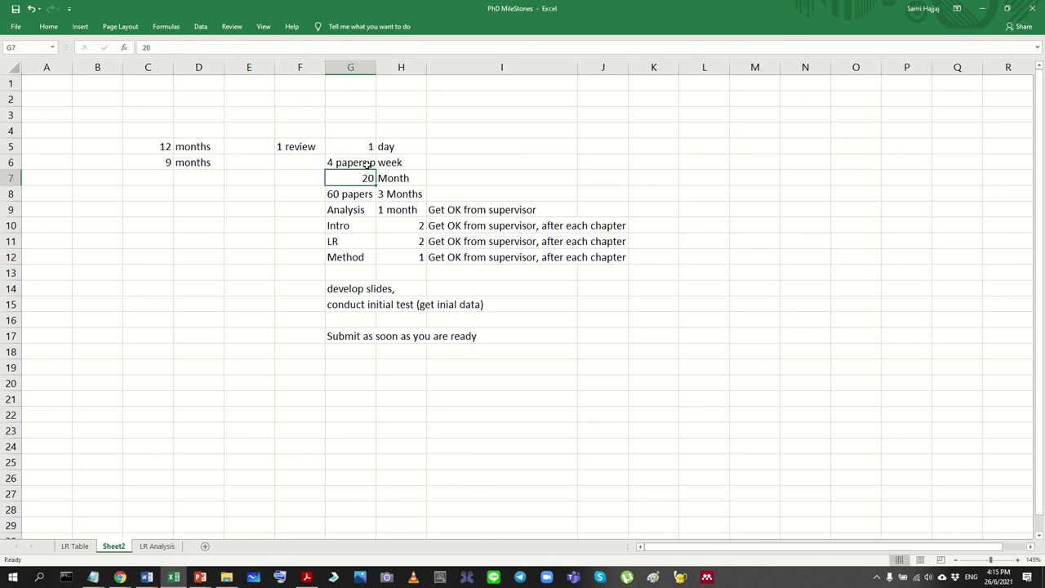
mouse_move(376, 67)
mouse_down()
mouse_move(415, 67)
mouse_move(393, 70)
mouse_up()
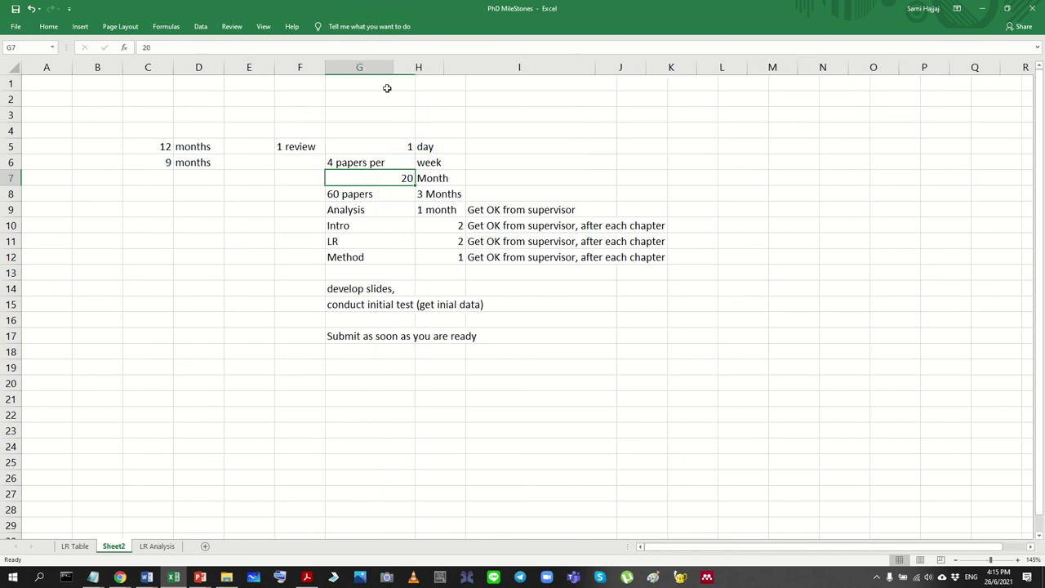
Step: Change the Month row's entry in G7 to "20 papers per"
double_click(388, 178)
text(paper)
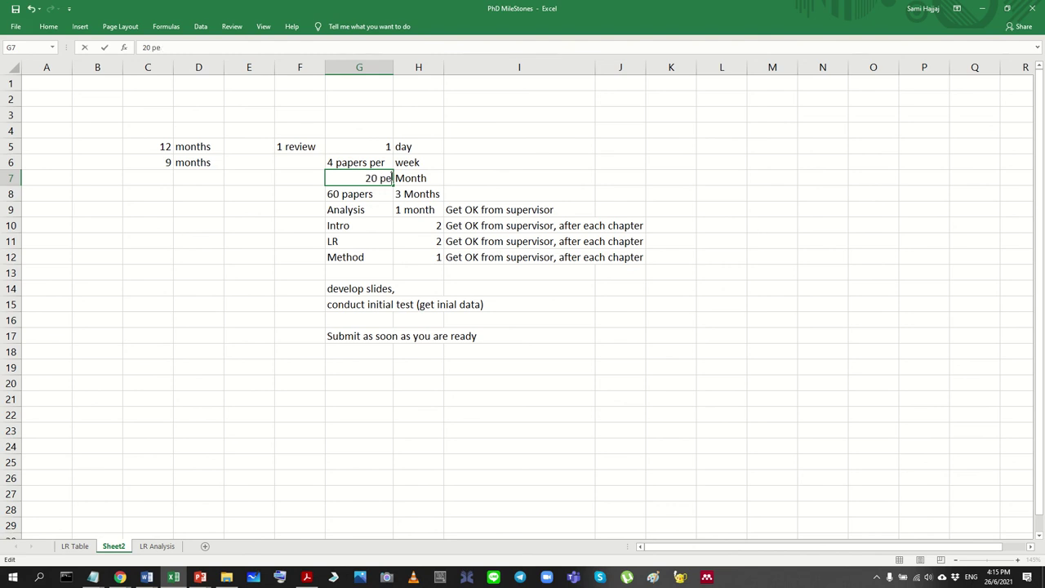
text(s per)
key(Return)
Step: Change the day row's entry in G5 to "2 papers per"
double_click(383, 147)
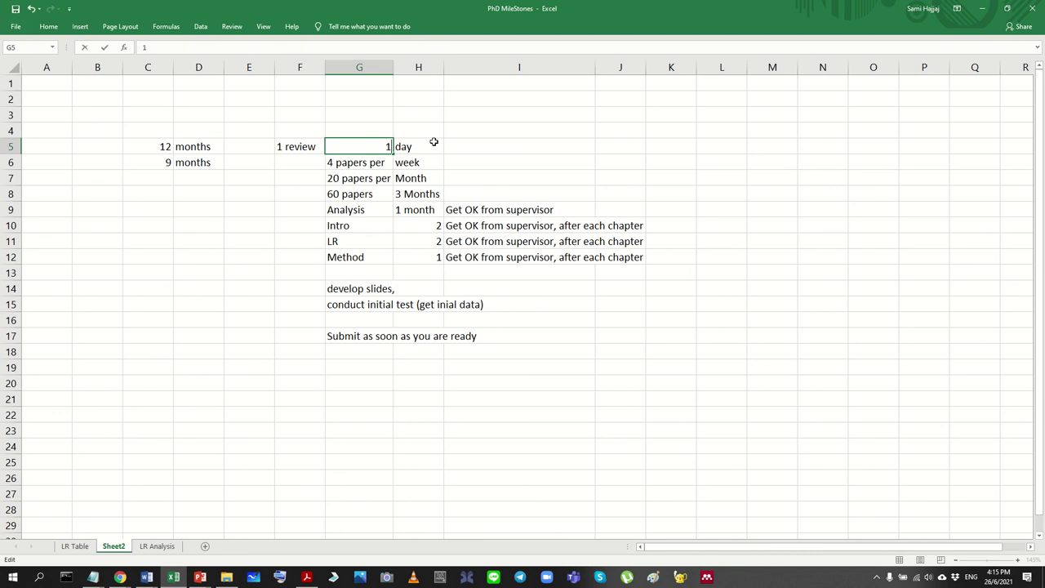
text(papers per)
key(Return)
click(357, 146)
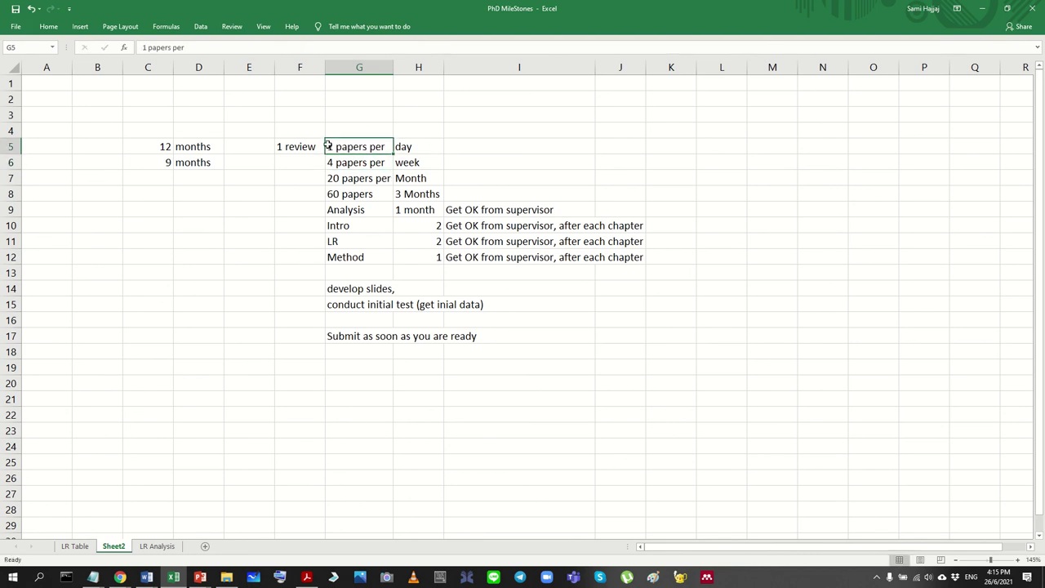
double_click(344, 146)
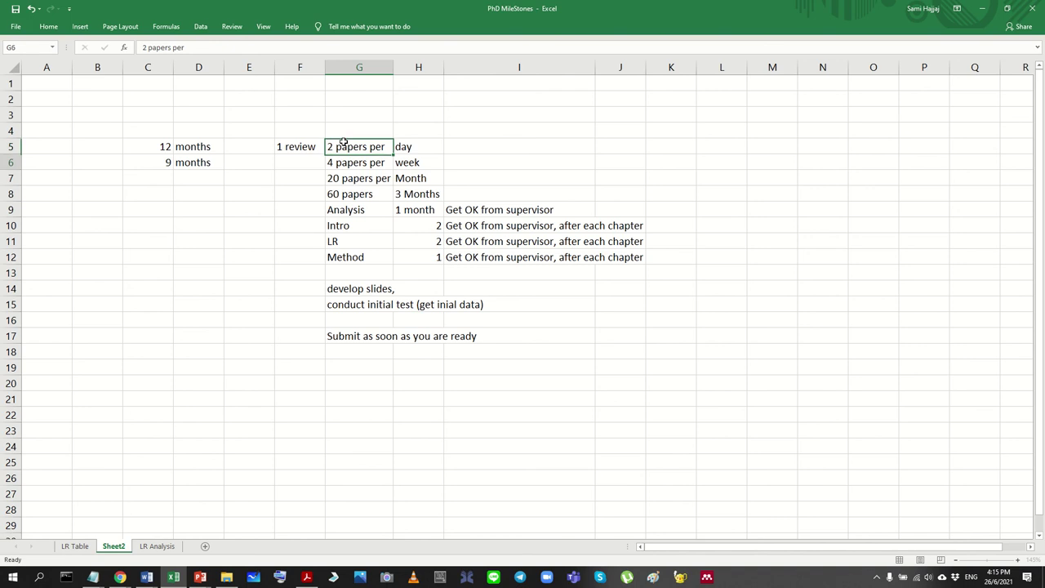
Step: Revert the day row's entry in G5 to "1 papers per"
key(Return)
click(344, 143)
key(Left)
key(Right)
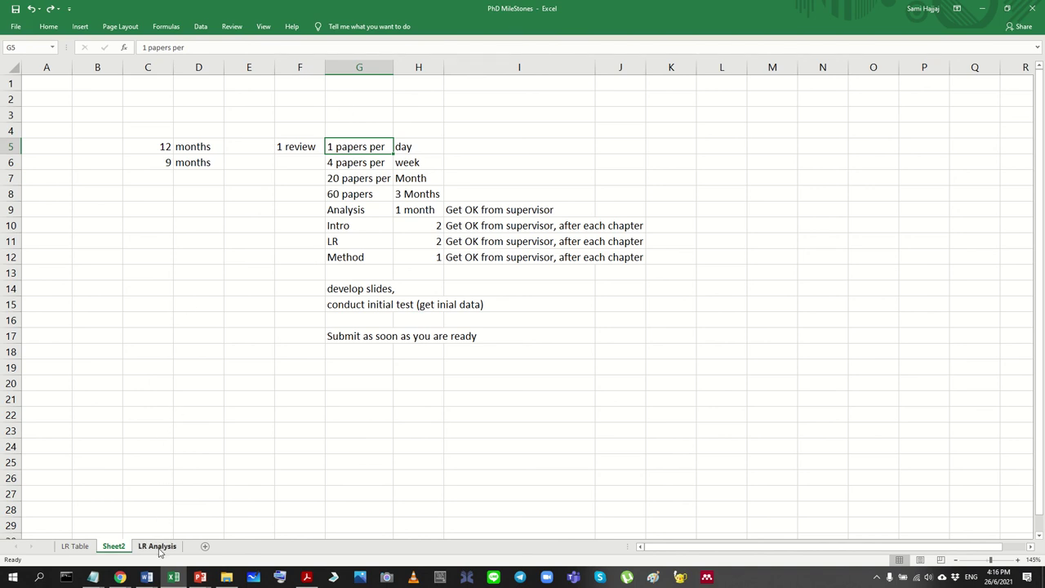
click(418, 415)
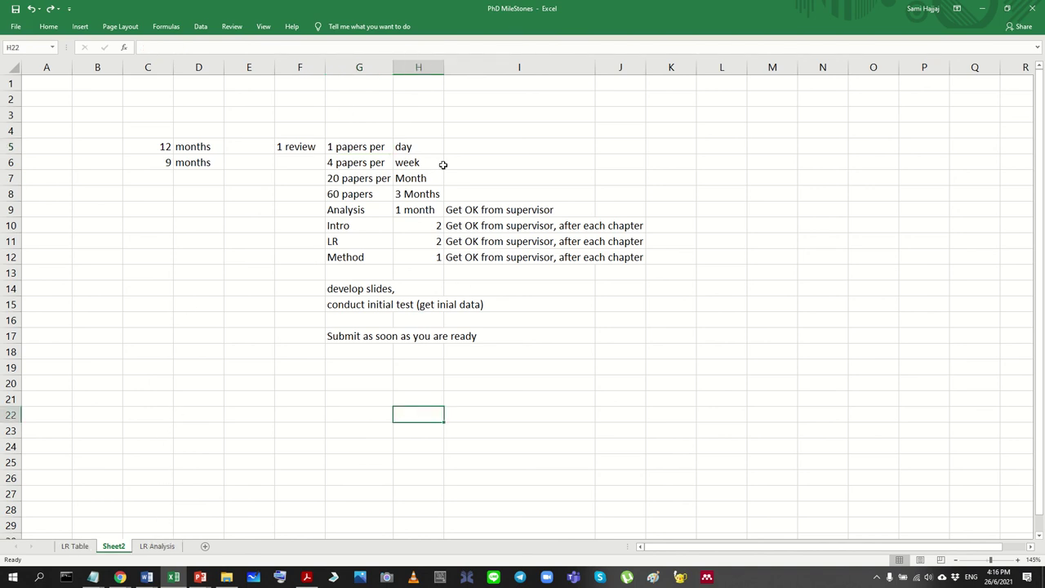
Step: Go over the timeline's paper-reading, Analysis and chapter-writing rows by highlighting them in columns G and H
drag(332, 148, 429, 199)
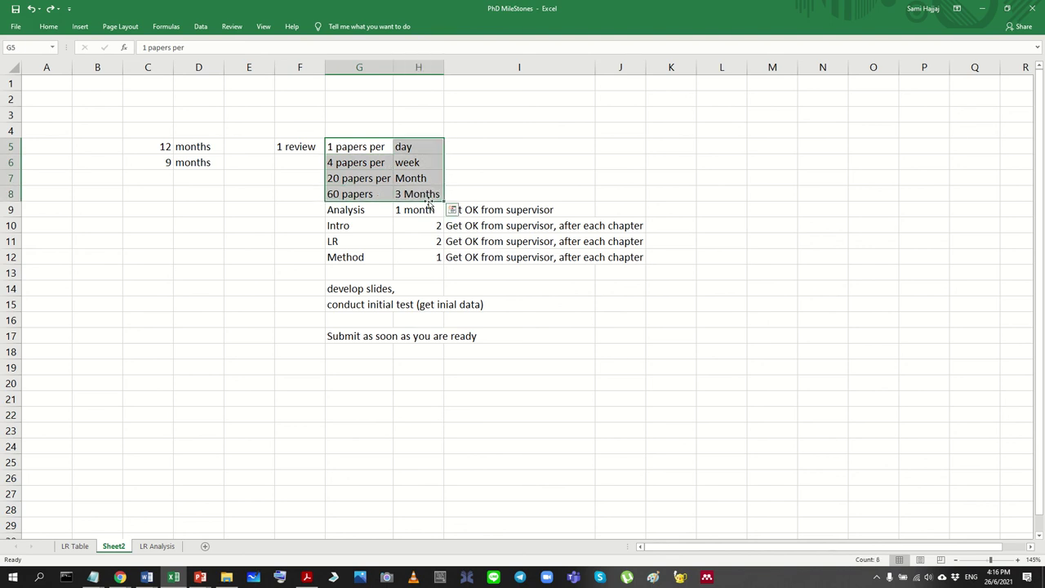
click(349, 221)
drag(341, 163, 441, 210)
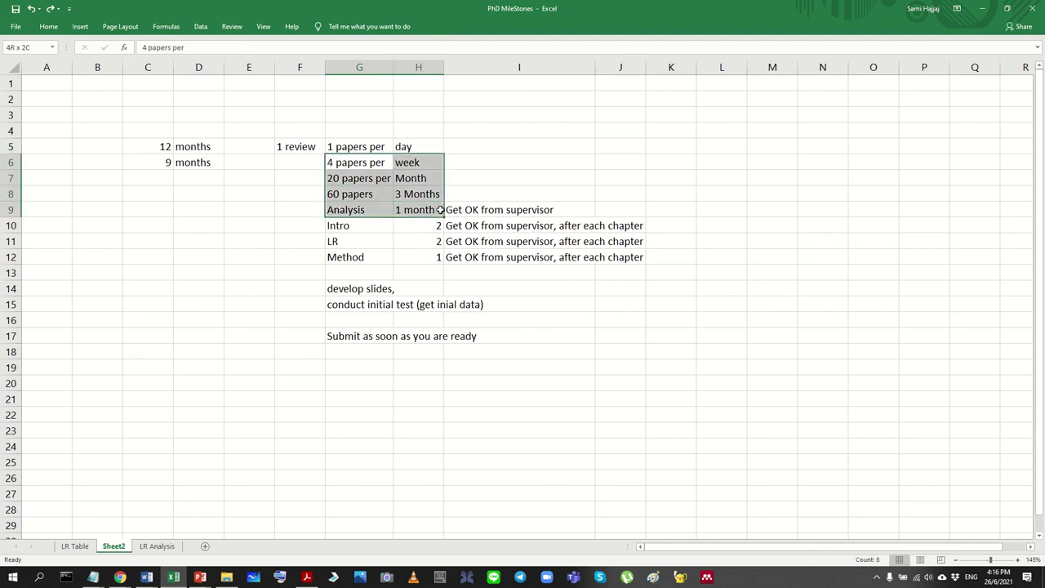
click(454, 237)
drag(336, 167, 426, 208)
click(360, 290)
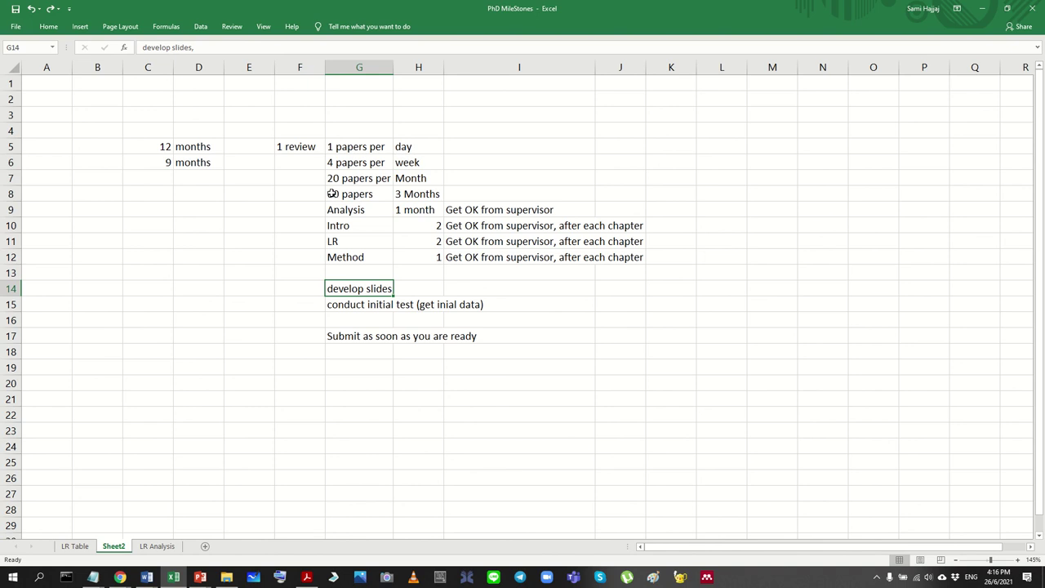
drag(332, 193, 423, 241)
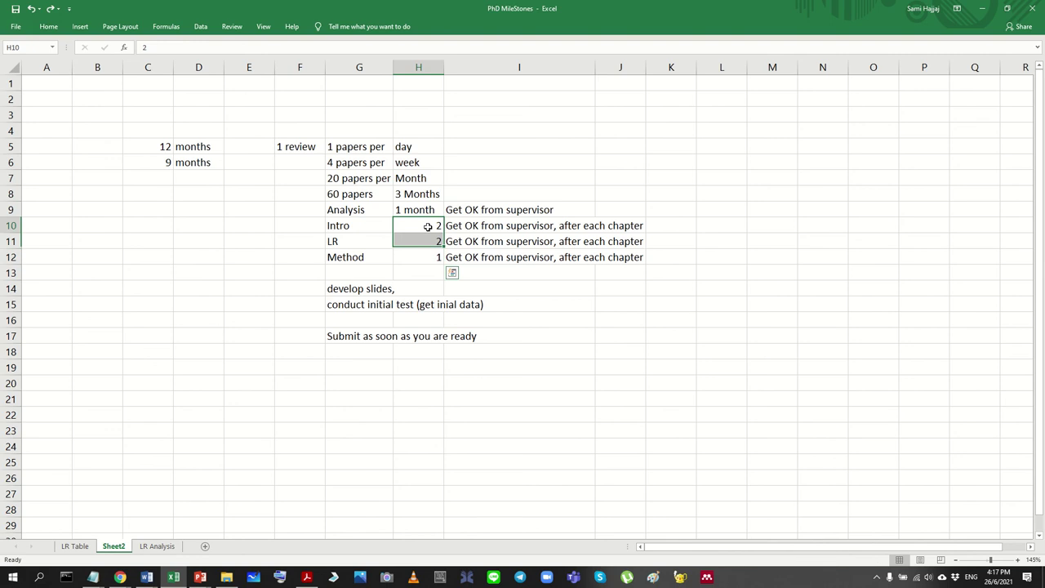
Step: Set the Intro and LR durations in H10 and H11 to 1
click(427, 227)
click(425, 241)
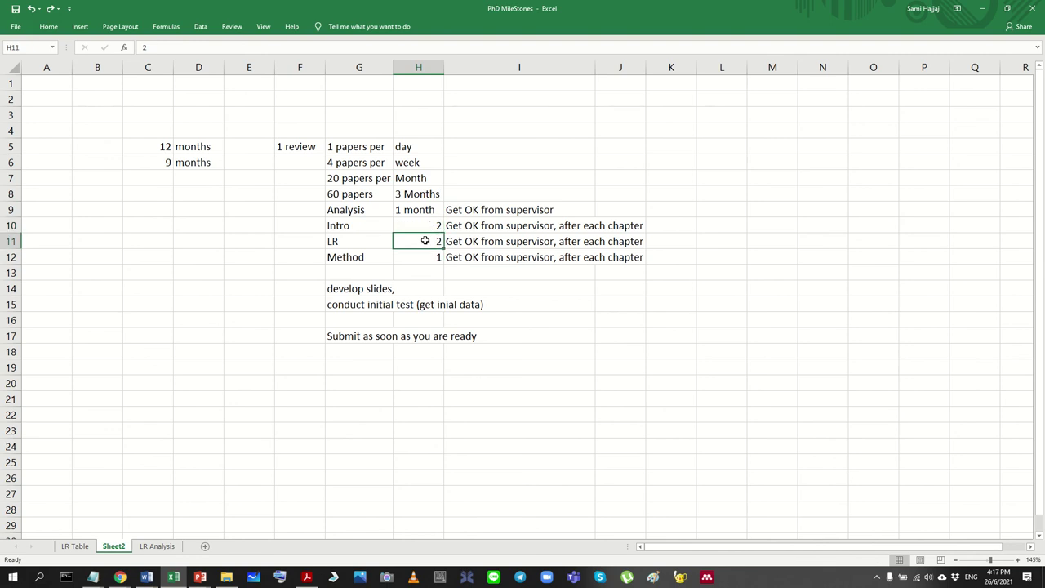
text(1)
key(Up)
text(1)
key(Left)
key(Right)
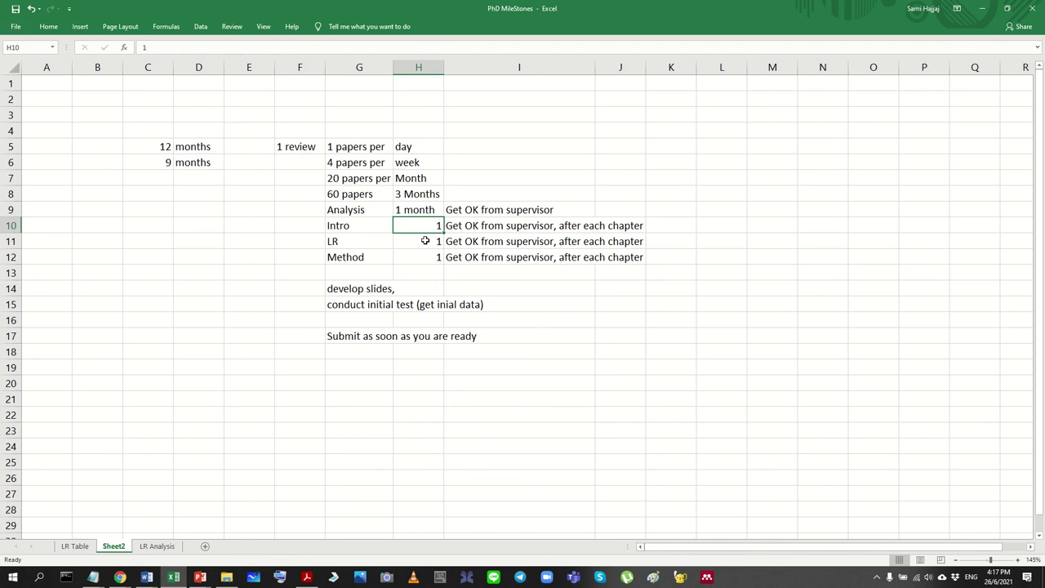
Step: Go through the 60 papers, Analysis, Intro and LR rows together with their durations in columns G and H
key(Left)
key(shift+Right)
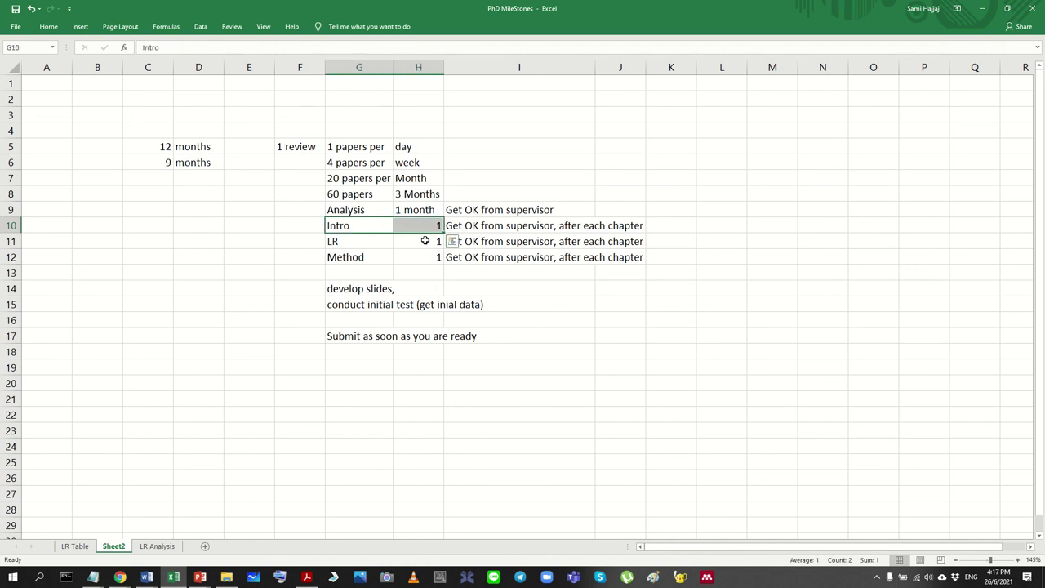
key(Up)
key(Up)
key(shift+Right)
key(Down)
key(Down)
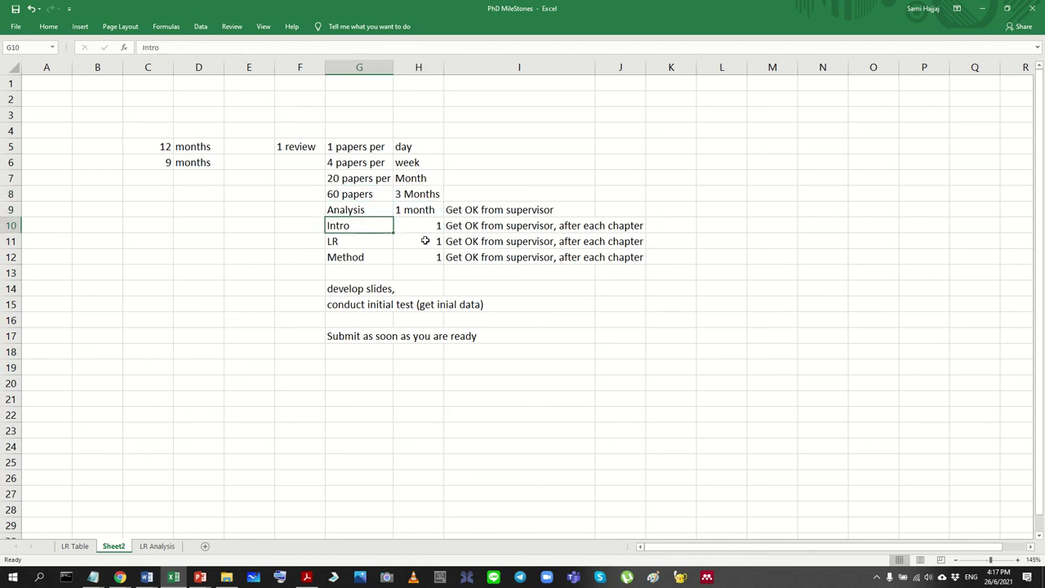
key(shift+Right)
key(Right)
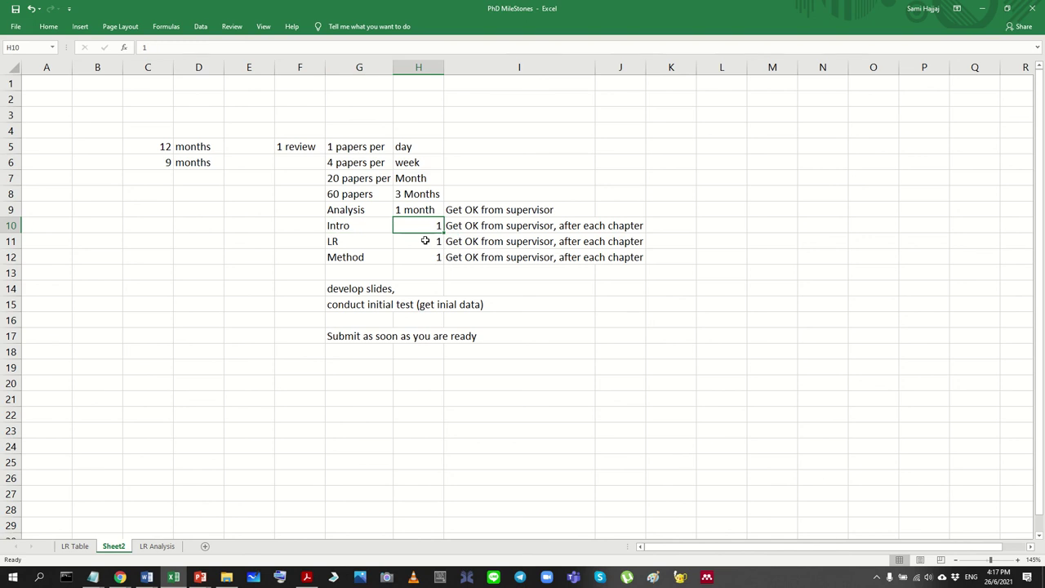
key(Down)
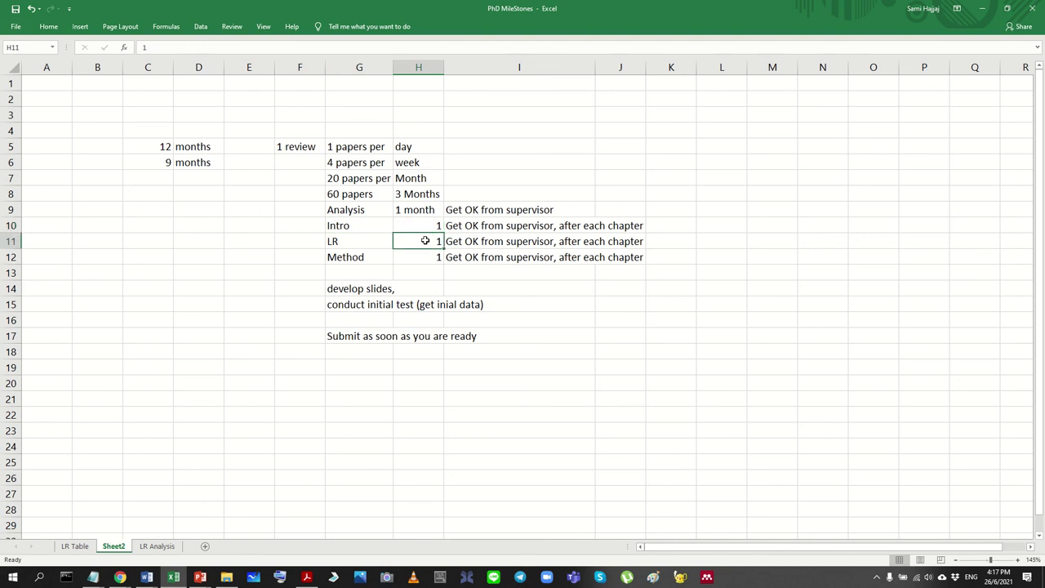
key(Left)
key(Up)
key(Right)
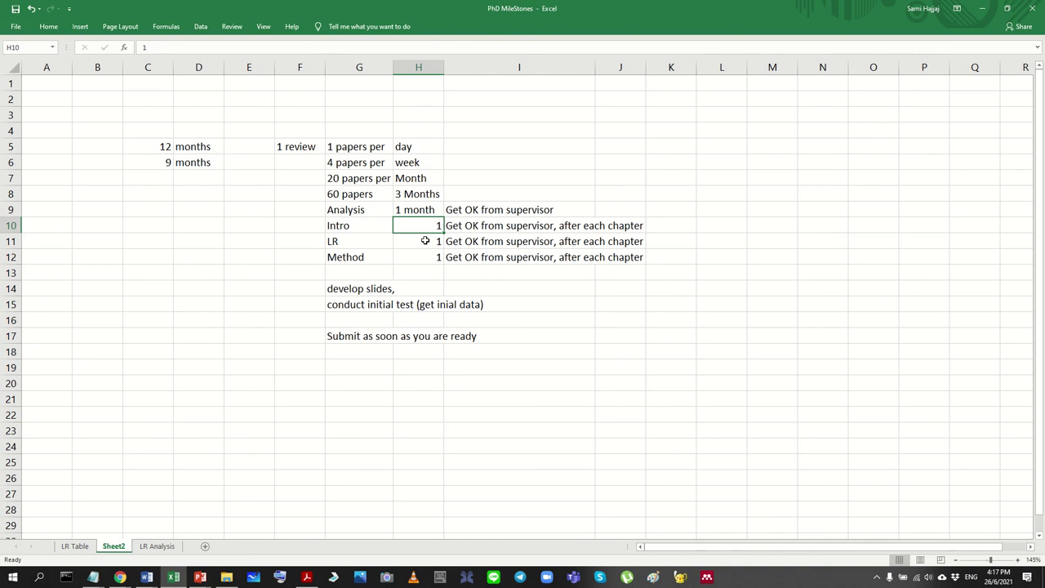
Step: Copy the Analysis duration "1 month" from H9 into the Intro, LR and Method rows, H10 to H12
key(Up)
key(ctrl+c)
key(Down)
key(ctrl+v)
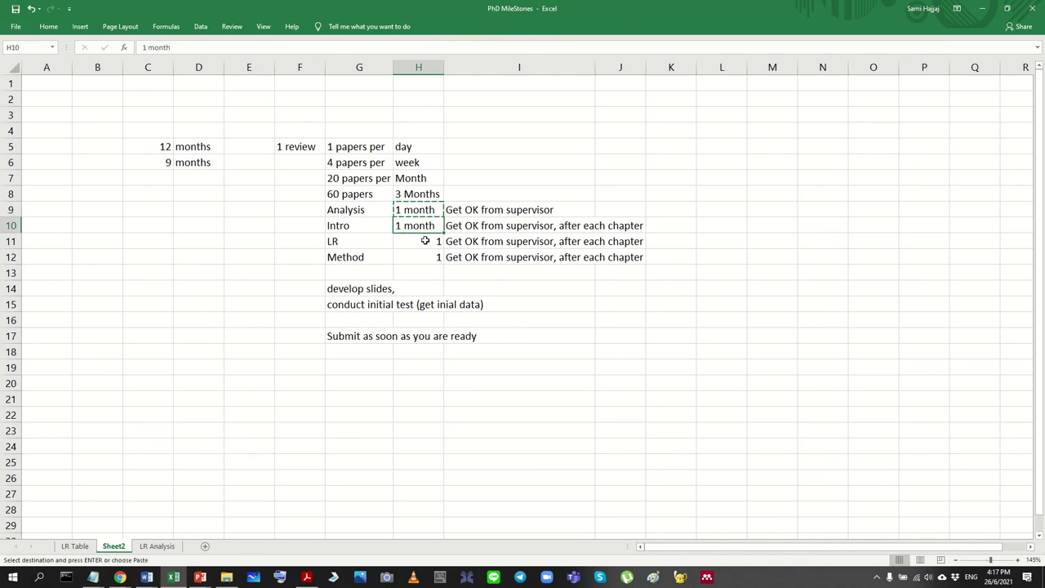
key(Down)
key(ctrl+v)
key(Down)
key(ctrl+v)
key(Escape)
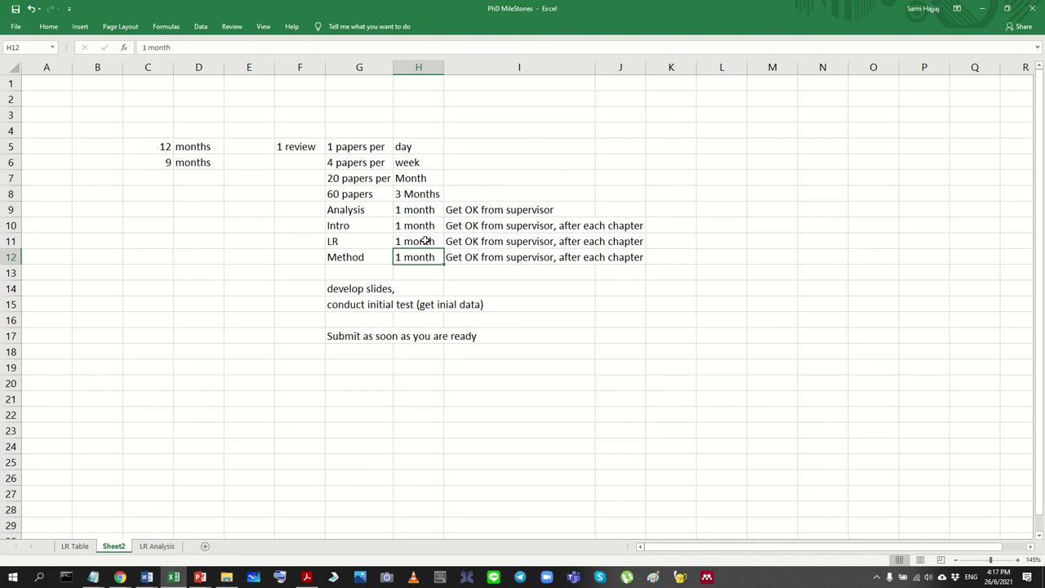
click(232, 472)
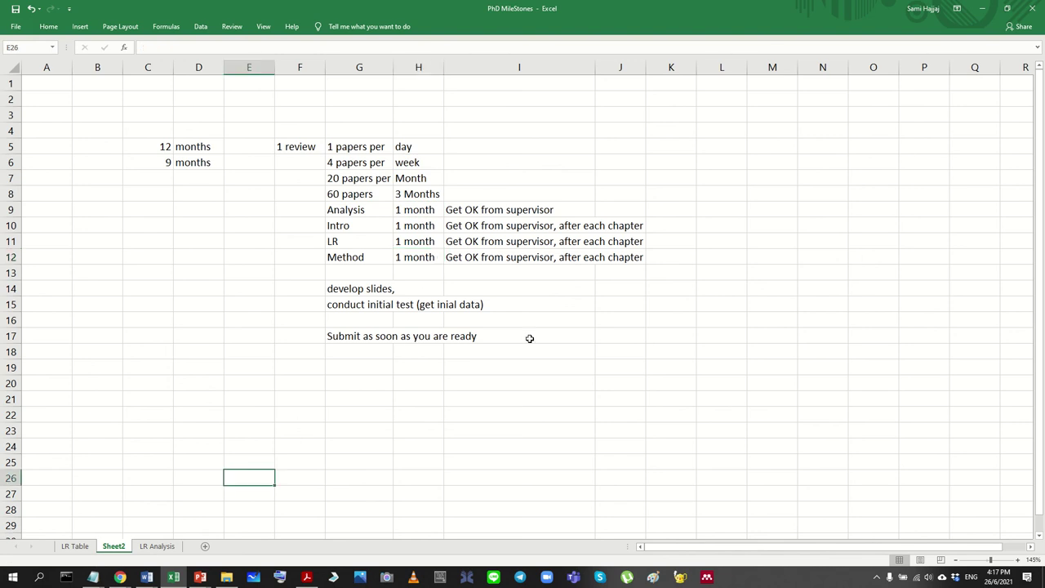
Step: Minimize the Excel and Word windows to return to the "1. Proposal Defense" presentation in PowerPoint and start its slide show from the beginning
double_click(743, 16)
click(978, 14)
scroll(978, 14, down, 3)
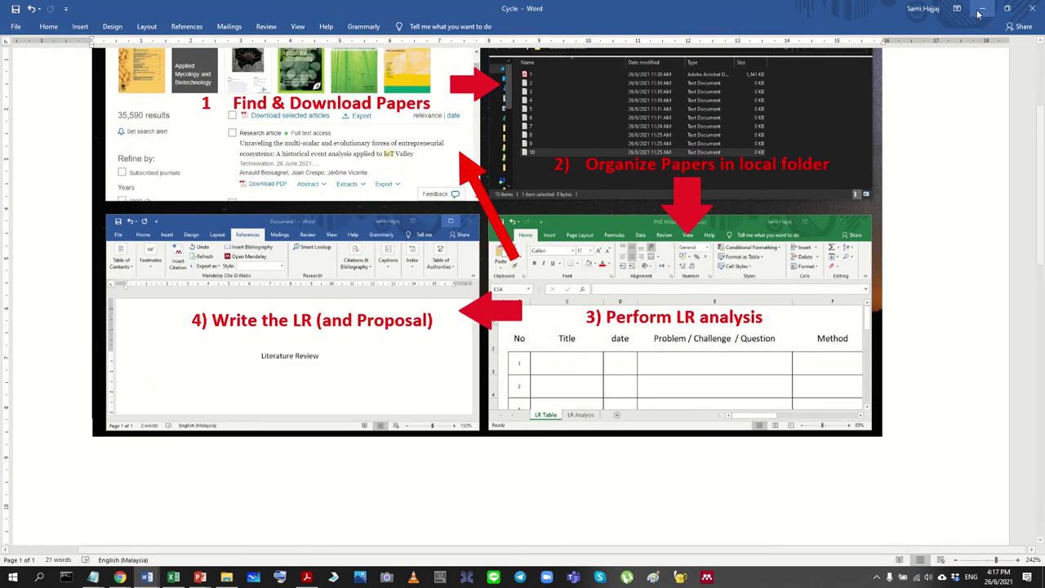
click(978, 14)
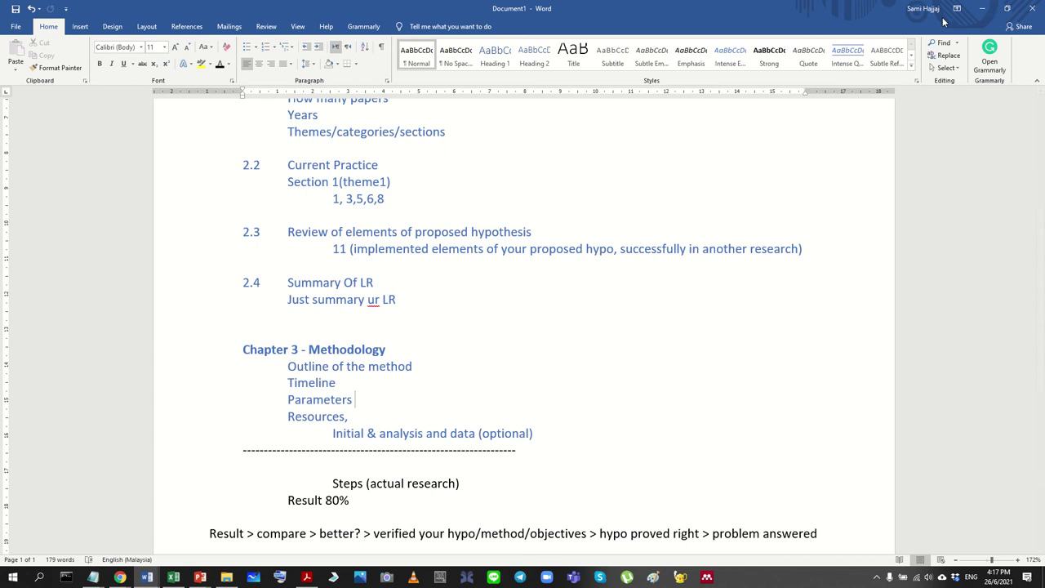
click(979, 12)
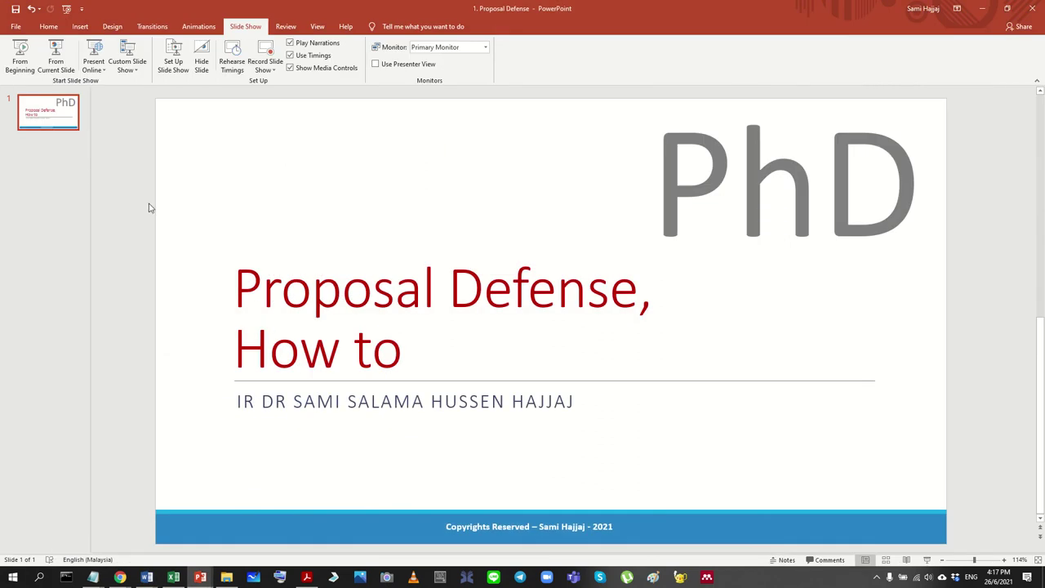
click(21, 42)
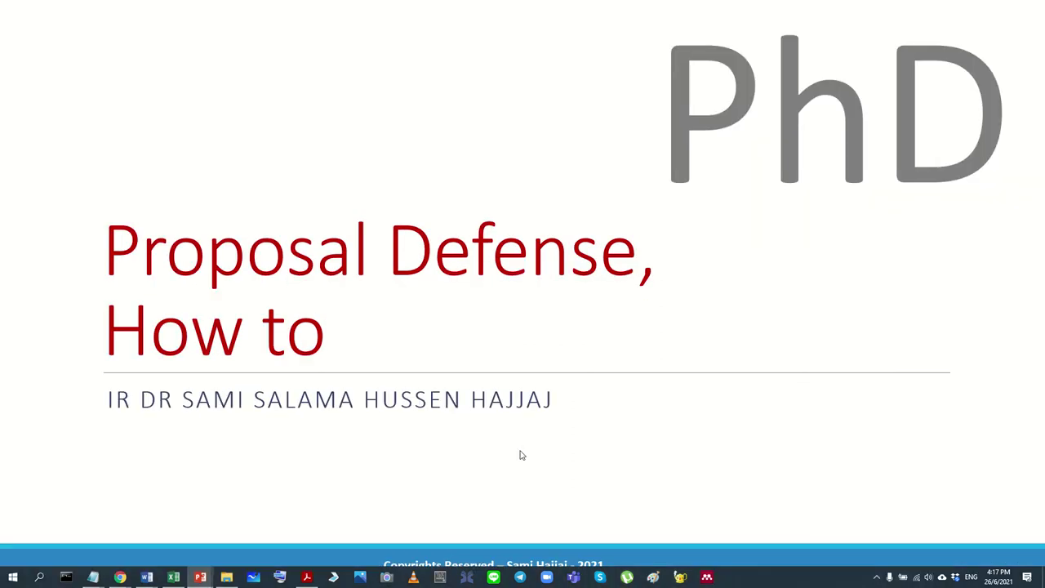